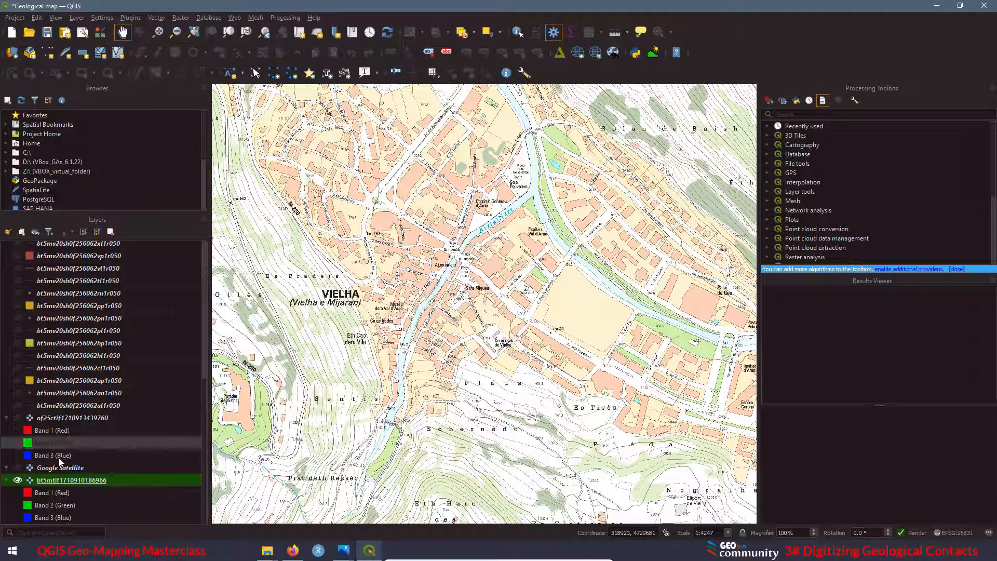
pyautogui.click(17, 418)
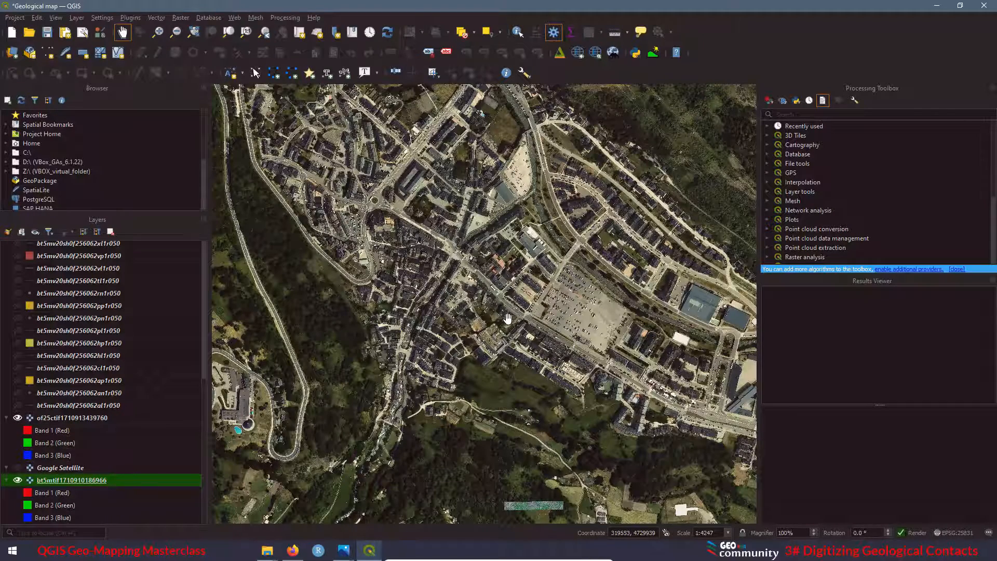
pyautogui.scroll(7, 83, 374)
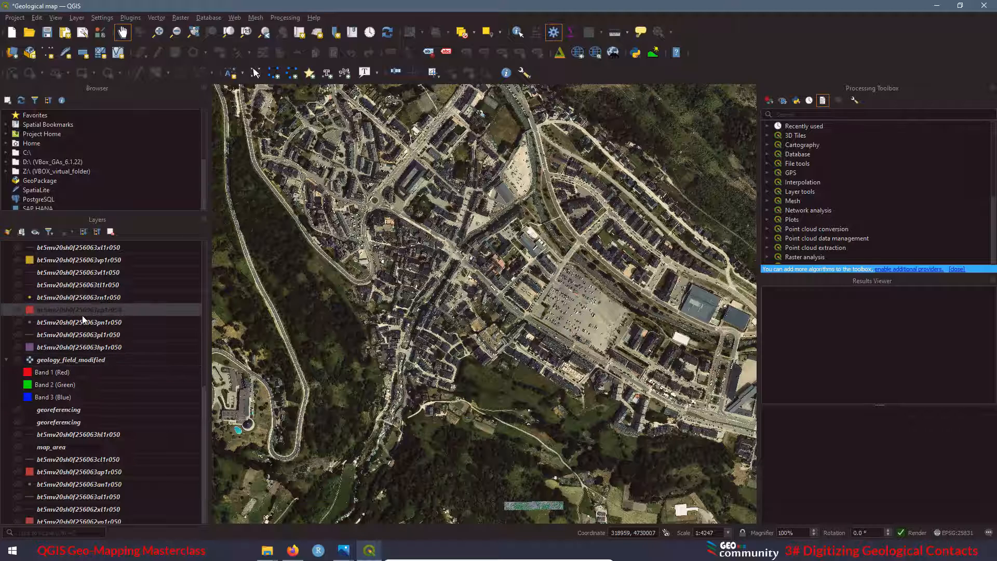
pyautogui.click(18, 310)
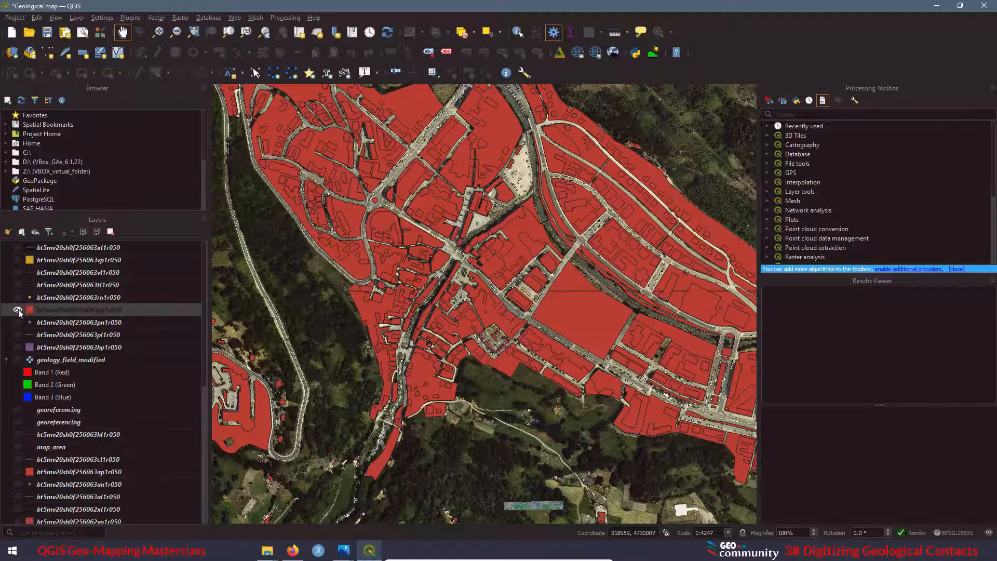
pyautogui.click(19, 259)
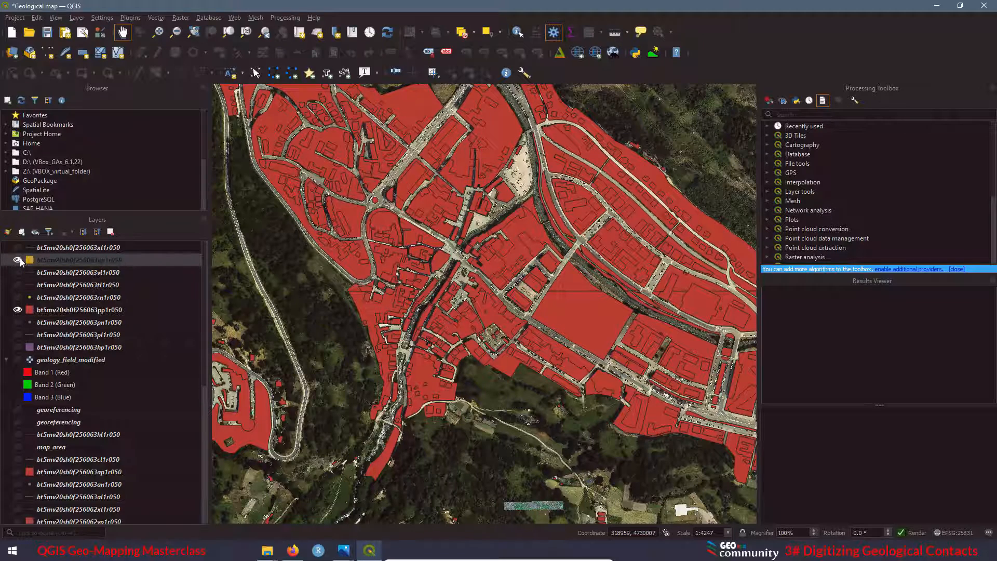
pyautogui.click(19, 260)
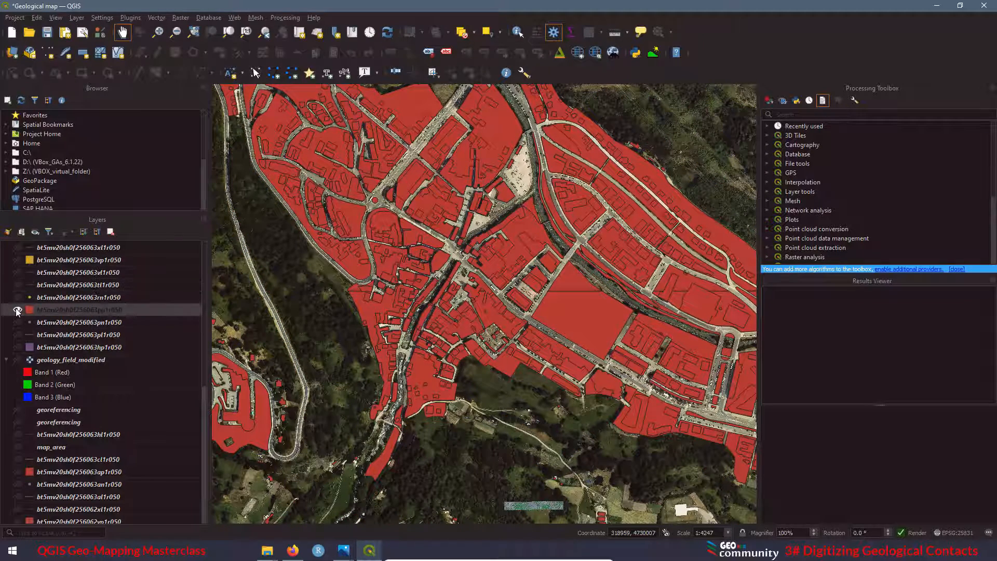
pyautogui.click(17, 311)
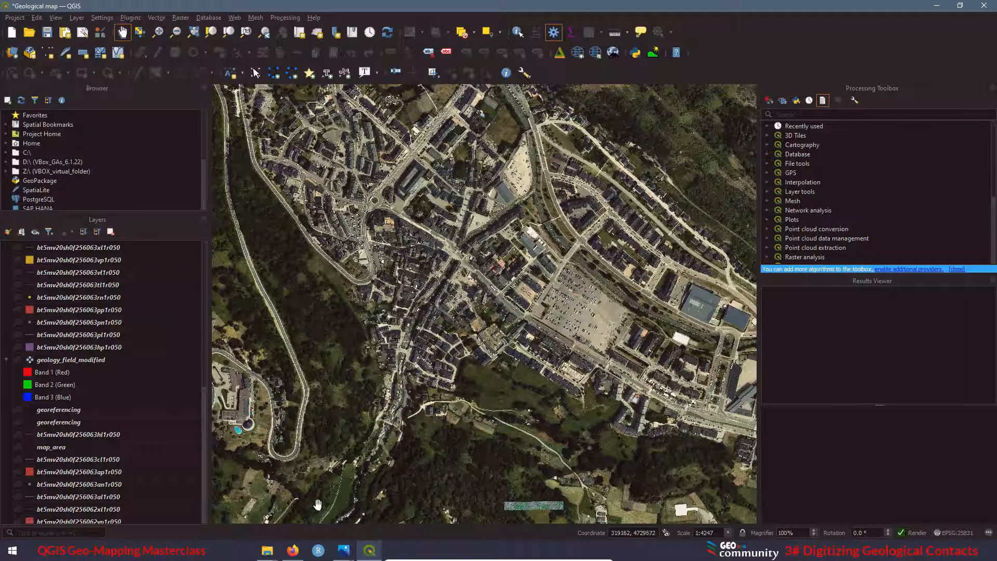
# Switch to Firefox, open the Downloads page of the ICGC website, and return to QGIS.
pyautogui.click(293, 550)
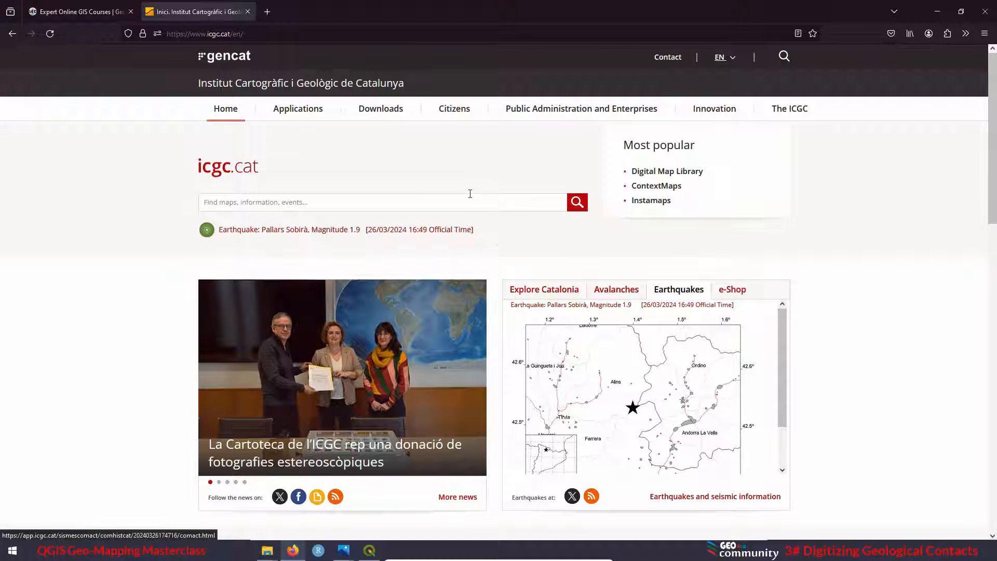
pyautogui.click(377, 112)
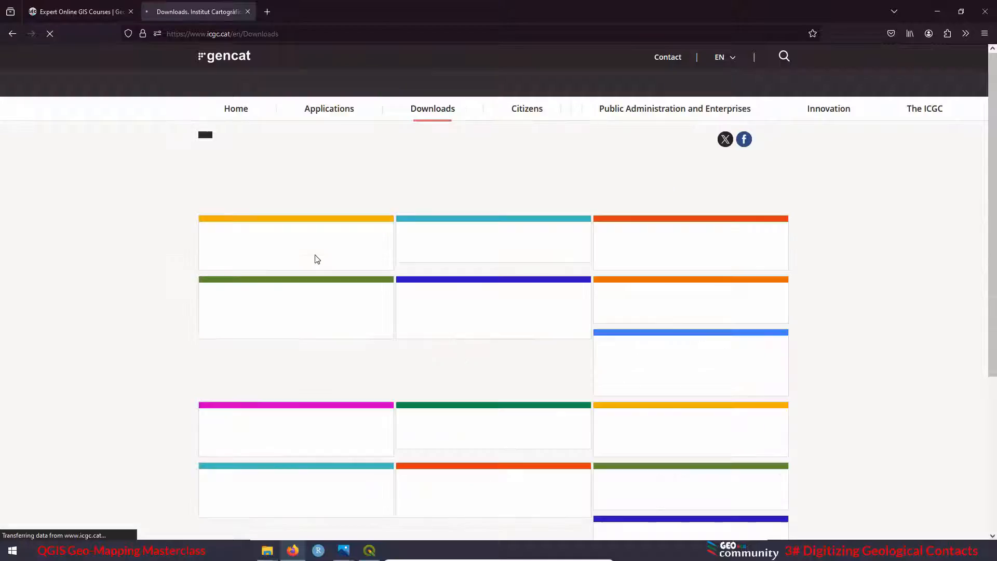
pyautogui.click(937, 13)
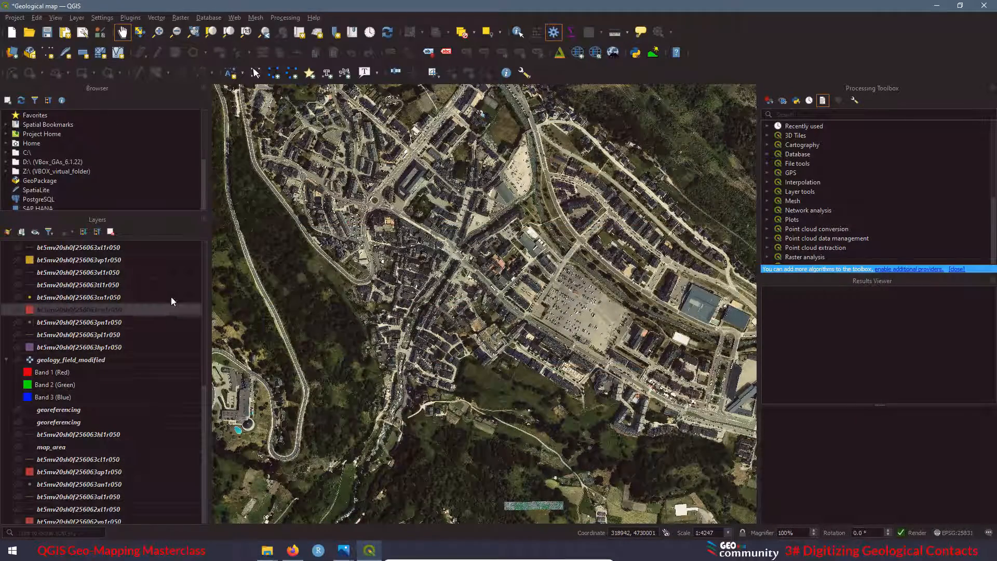
# Show the geology_field_modified raster layer and view the whole hand-drawn geological map over the base maps.
pyautogui.click(17, 360)
pyautogui.scroll(-1, 359, 335)
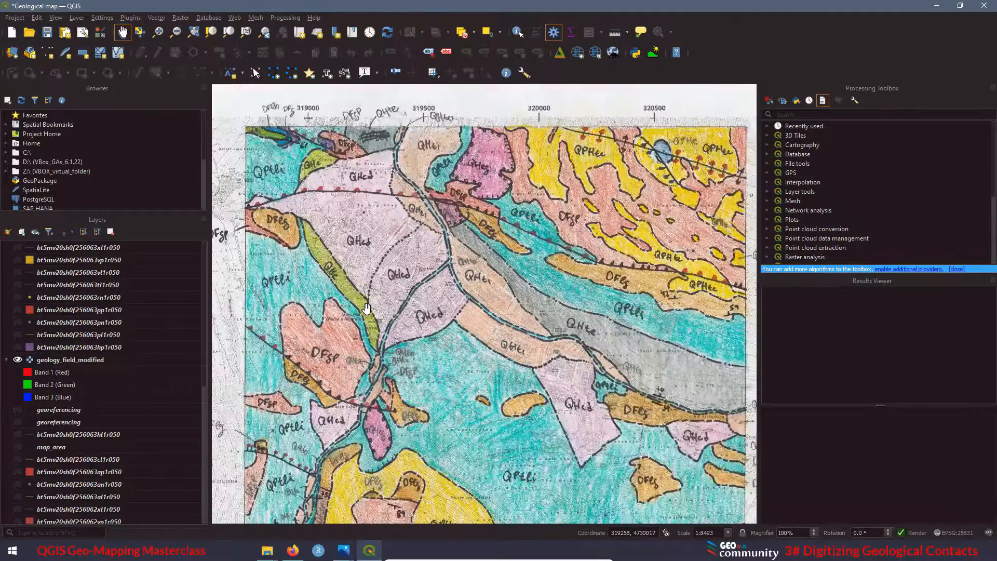
pyautogui.scroll(-1, 457, 311)
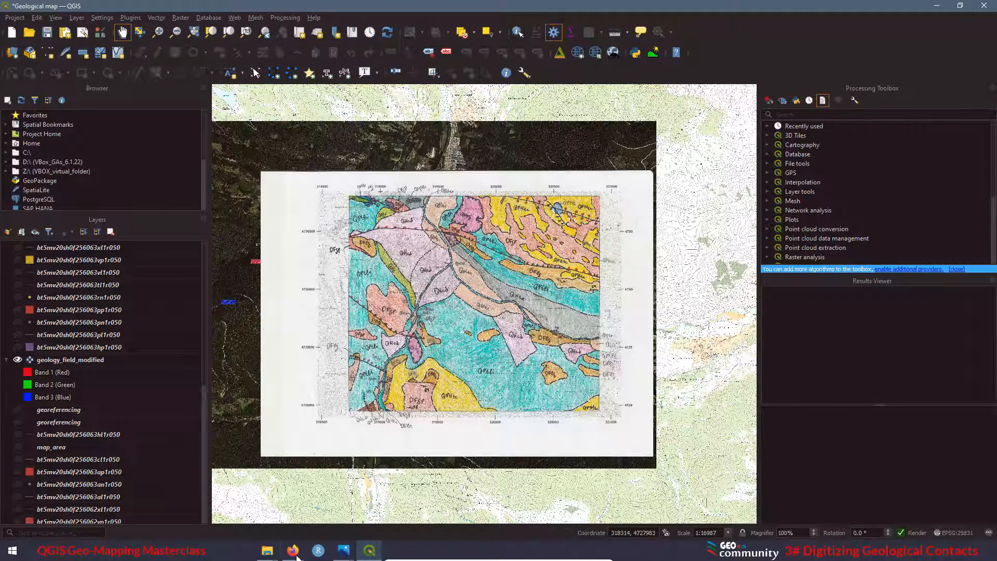
# Switch to Firefox and open the lessons of the QGIS Geo-Mapping Masterclass course from the giscourse.online home page.
pyautogui.click(292, 552)
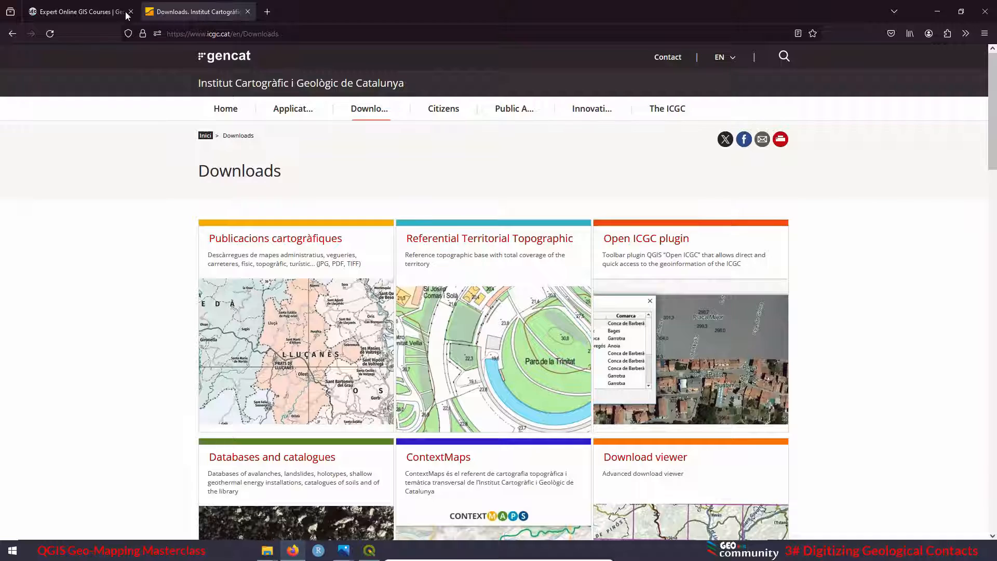
pyautogui.click(77, 15)
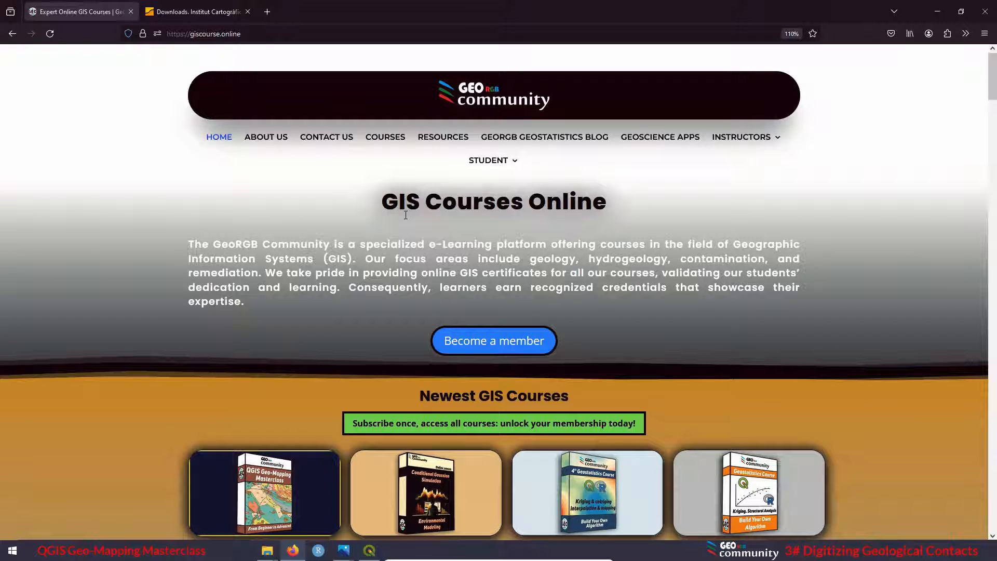
pyautogui.scroll(-5, 406, 215)
pyautogui.click(260, 326)
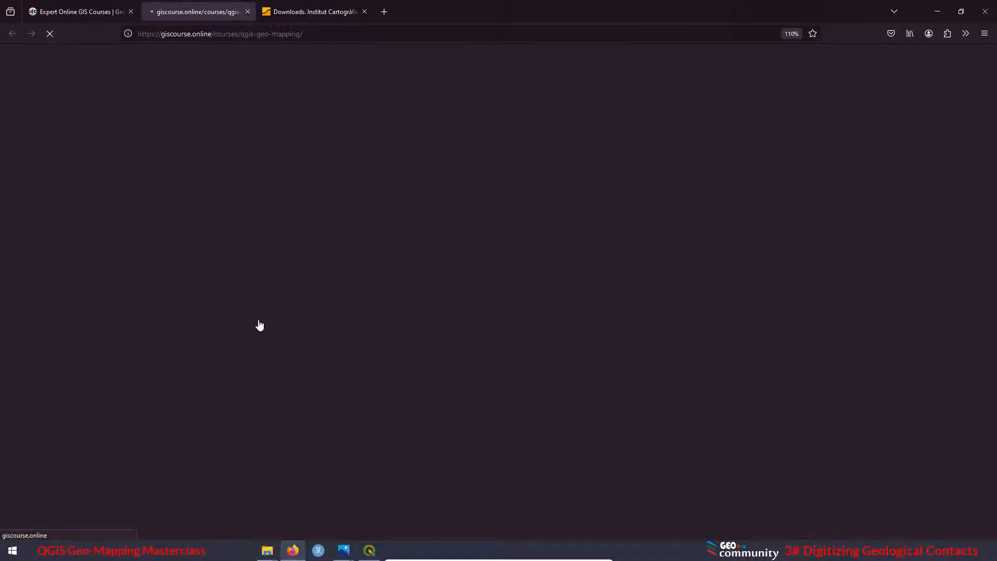
pyautogui.scroll(-3, 409, 156)
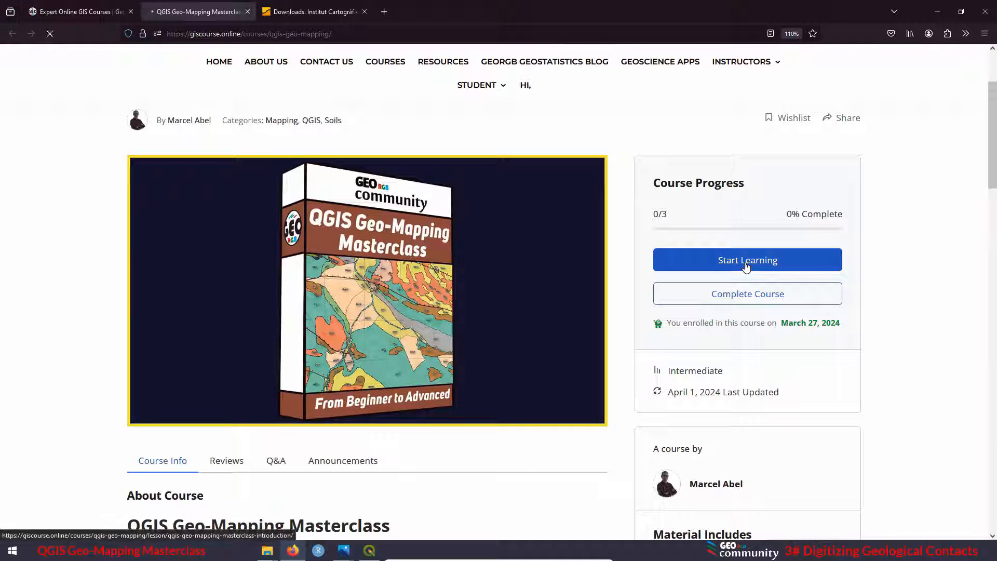
pyautogui.click(295, 220)
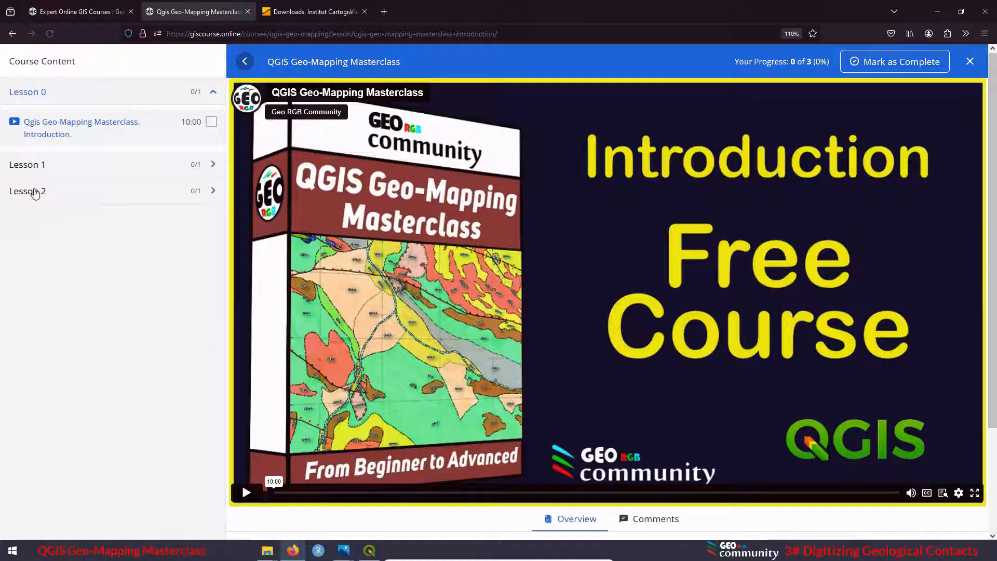
# Download the exercise file geology_field_modified.tif from the Lesson 2 page "Base Map Resource, Vector / Raster".
pyautogui.click(34, 193)
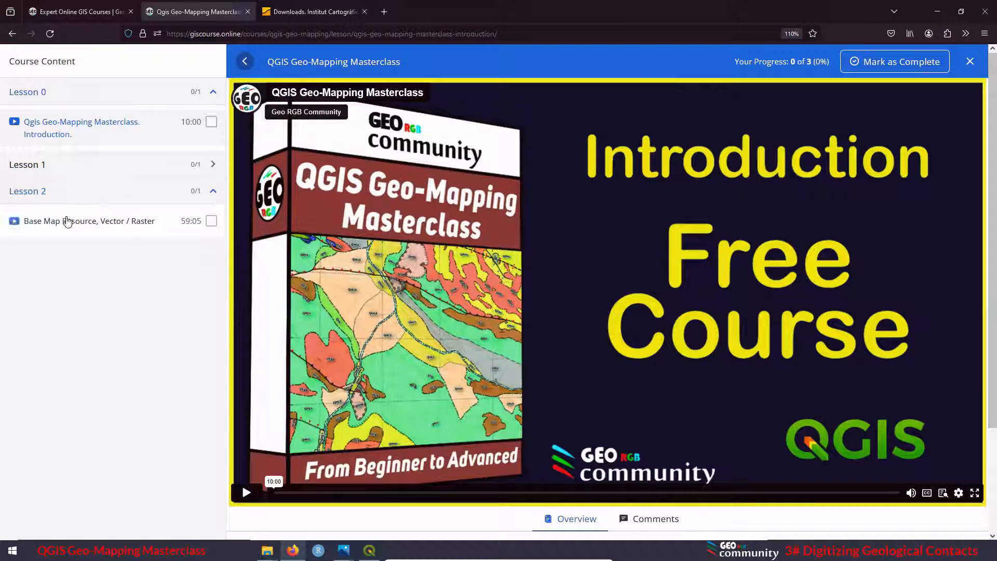
pyautogui.click(68, 221)
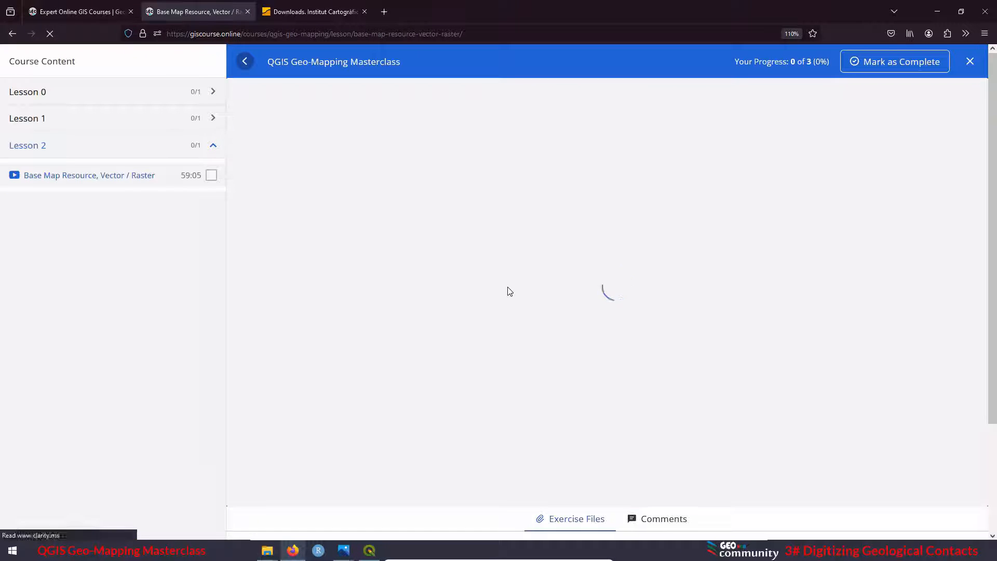
pyautogui.scroll(-3, 509, 283)
pyautogui.scroll(-1, 510, 283)
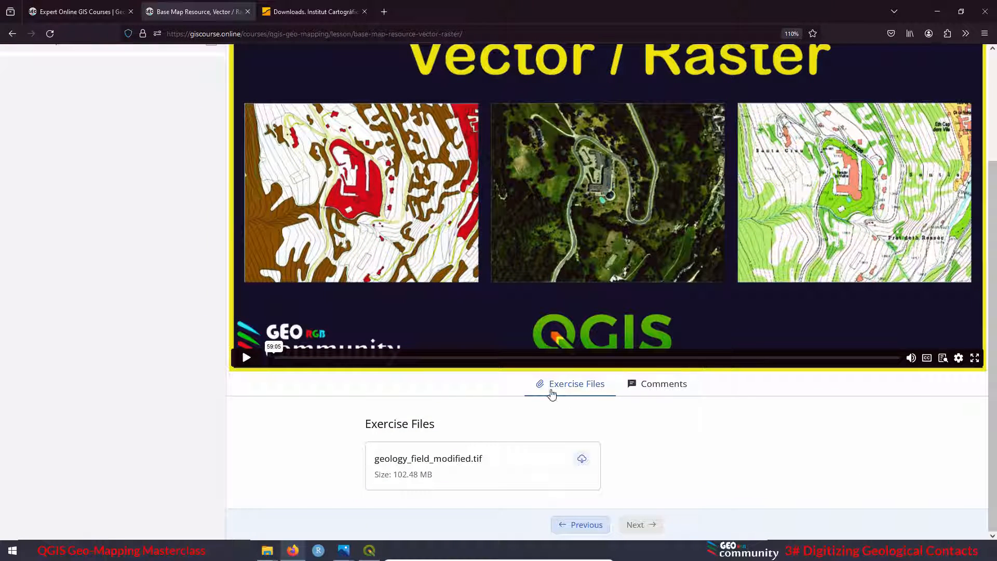
pyautogui.click(463, 464)
# Show the downloaded geology_field_modified.tif in its folder and cut the file.
pyautogui.rightClick(797, 55)
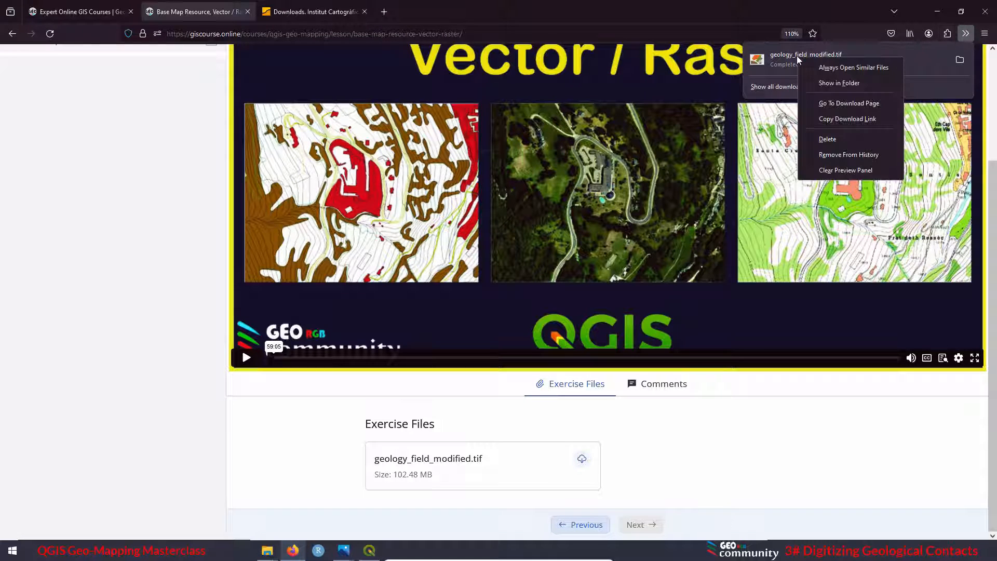
pyautogui.click(845, 83)
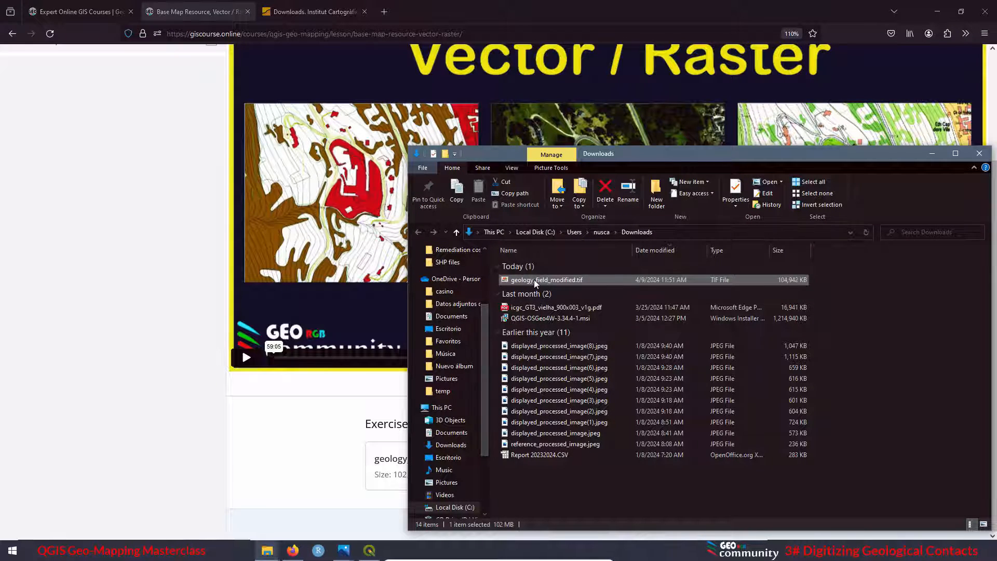
pyautogui.rightClick(535, 280)
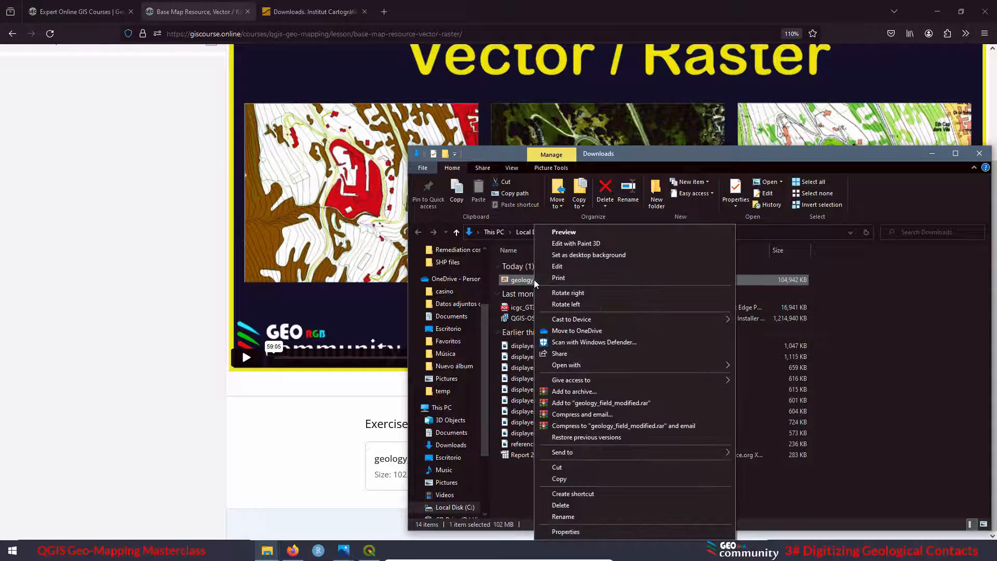
pyautogui.click(557, 468)
# Paste the cut geology_field_modified.tif into the Lesson 3 folder inside Geological mapping.
pyautogui.click(267, 551)
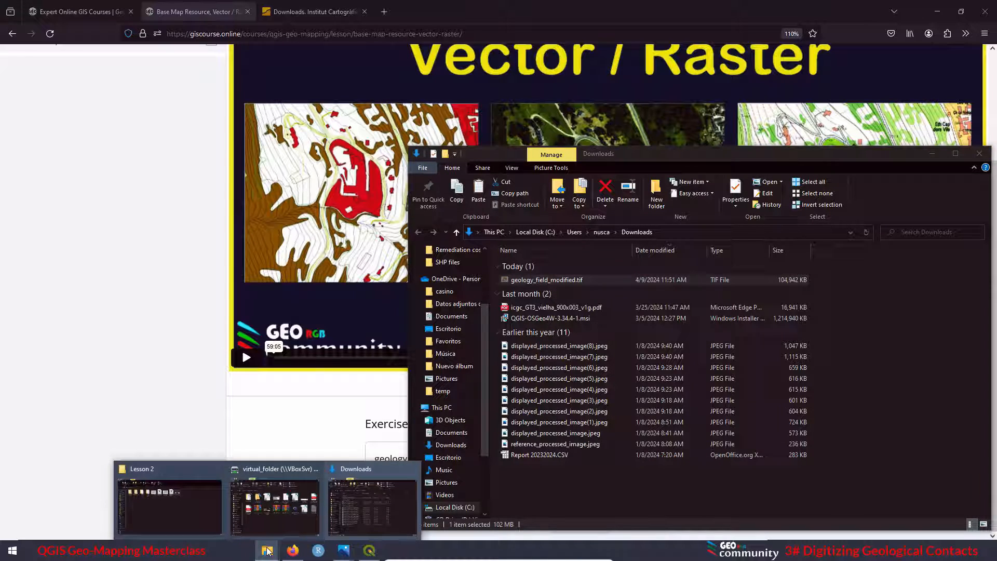
pyautogui.click(183, 509)
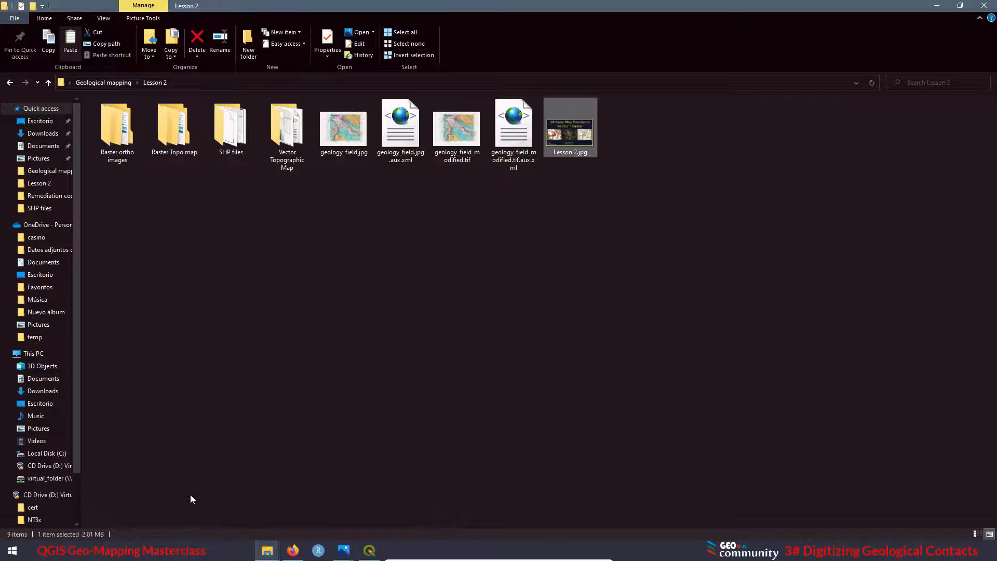
pyautogui.click(121, 84)
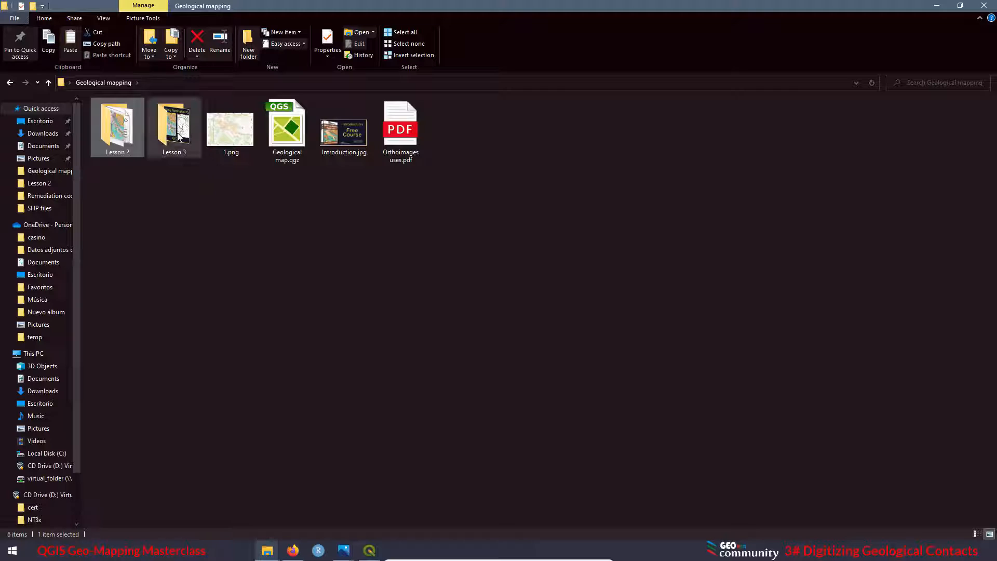
pyautogui.doubleClick(176, 132)
pyautogui.rightClick(294, 173)
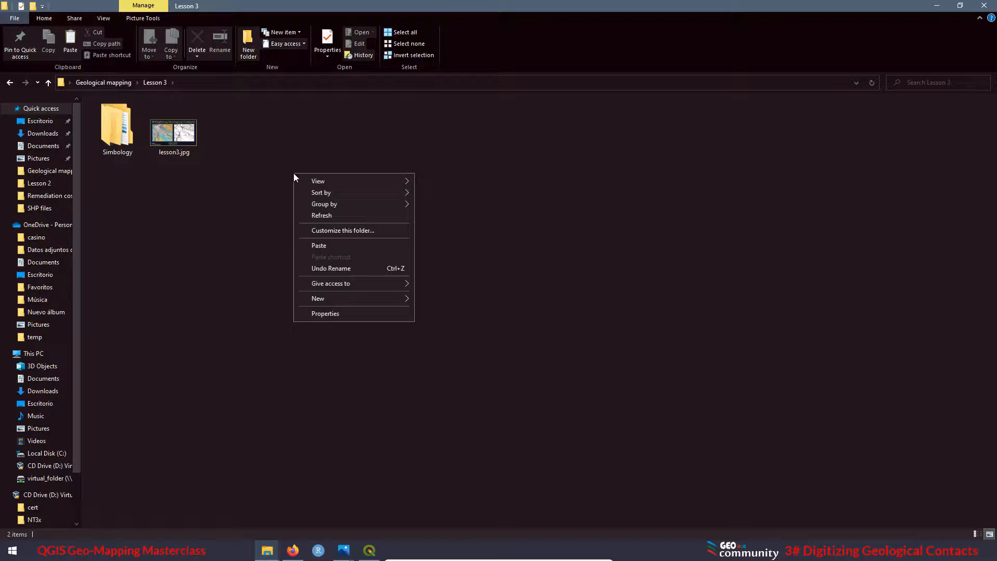
pyautogui.click(332, 248)
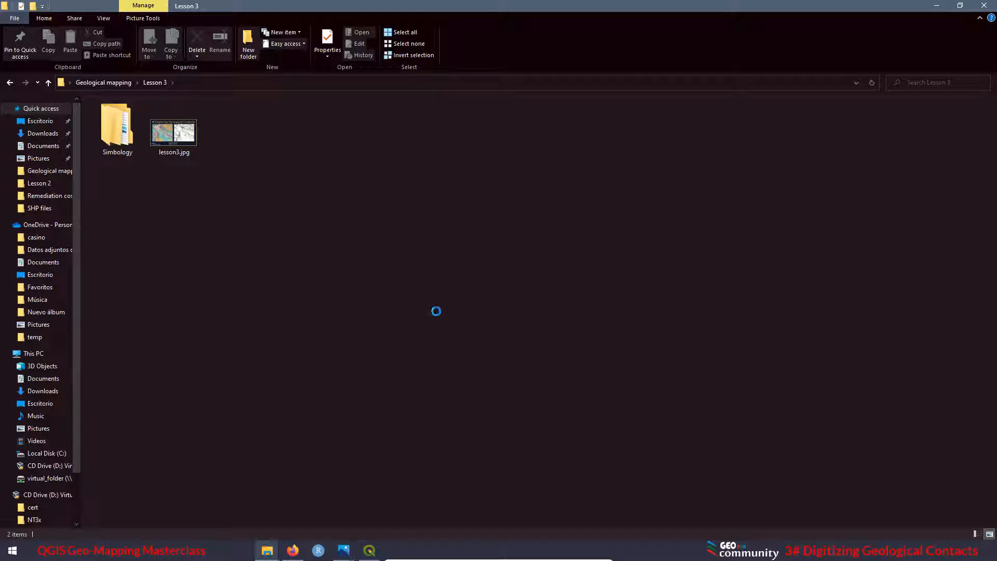
# Switch to QGIS and review the application style and UI theme in the general options, accepting the dialog.
pyautogui.click(370, 550)
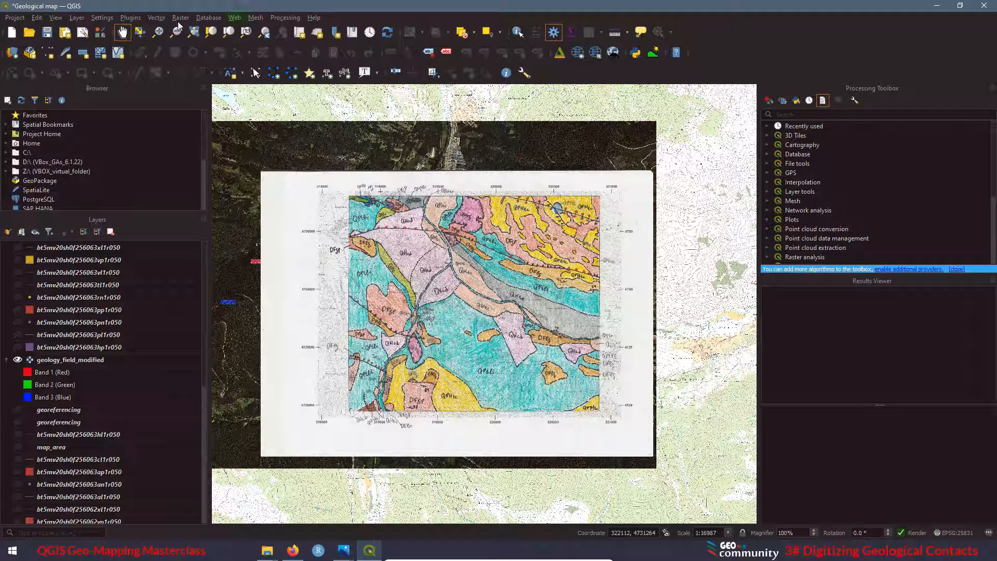
pyautogui.click(103, 18)
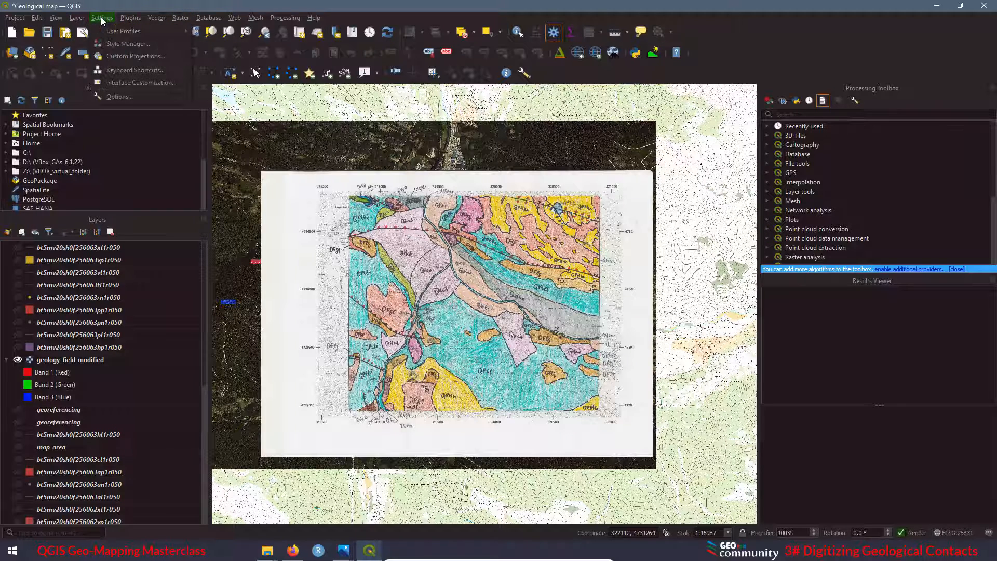
pyautogui.click(123, 98)
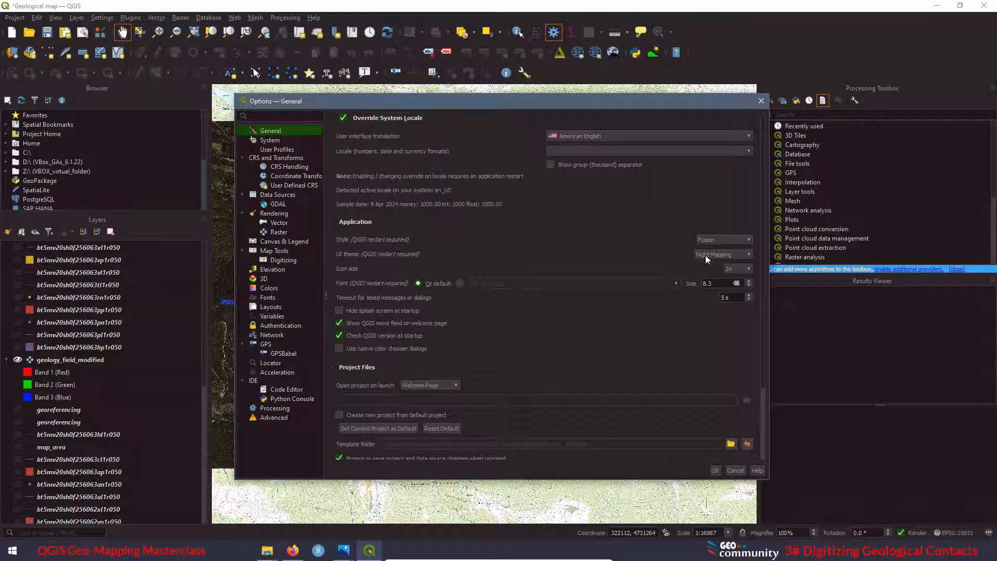
pyautogui.click(718, 233)
pyautogui.click(715, 471)
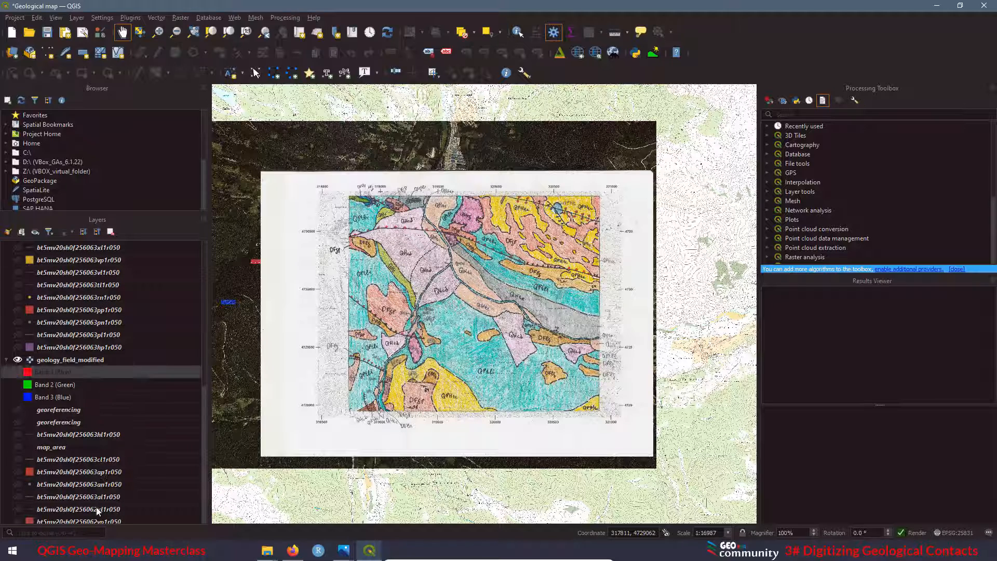
# Close QGIS and discard the unsaved changes to the Geological map project.
pyautogui.click(985, 7)
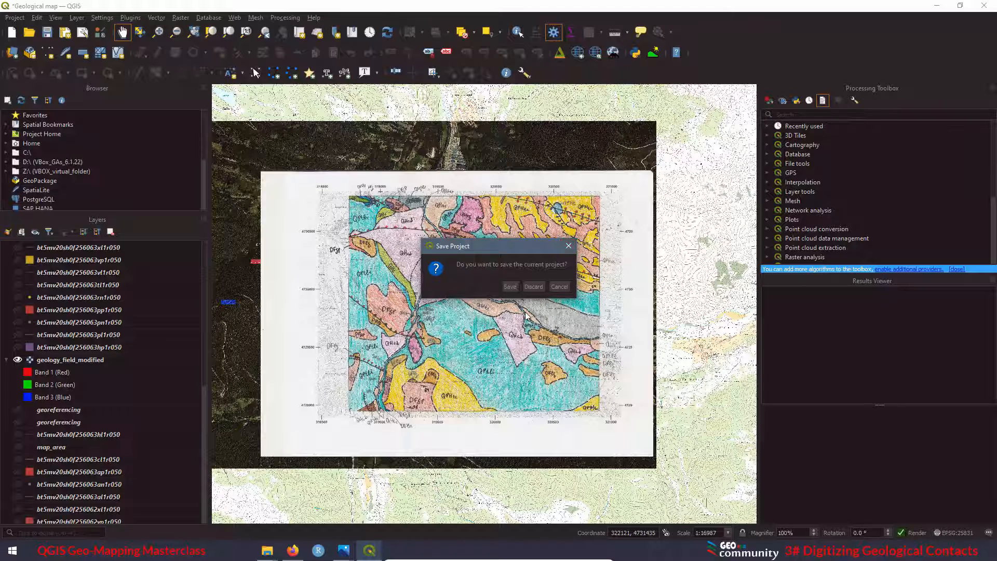
pyautogui.click(532, 286)
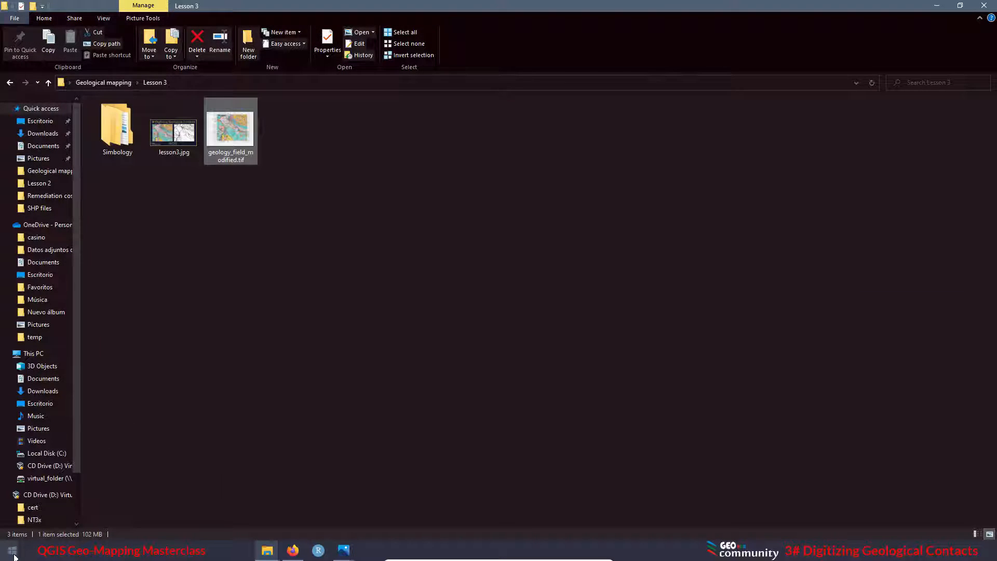
# Launch QGIS Desktop 3.34.4 from the installed programs.
pyautogui.click(14, 555)
pyautogui.scroll(-3, 89, 442)
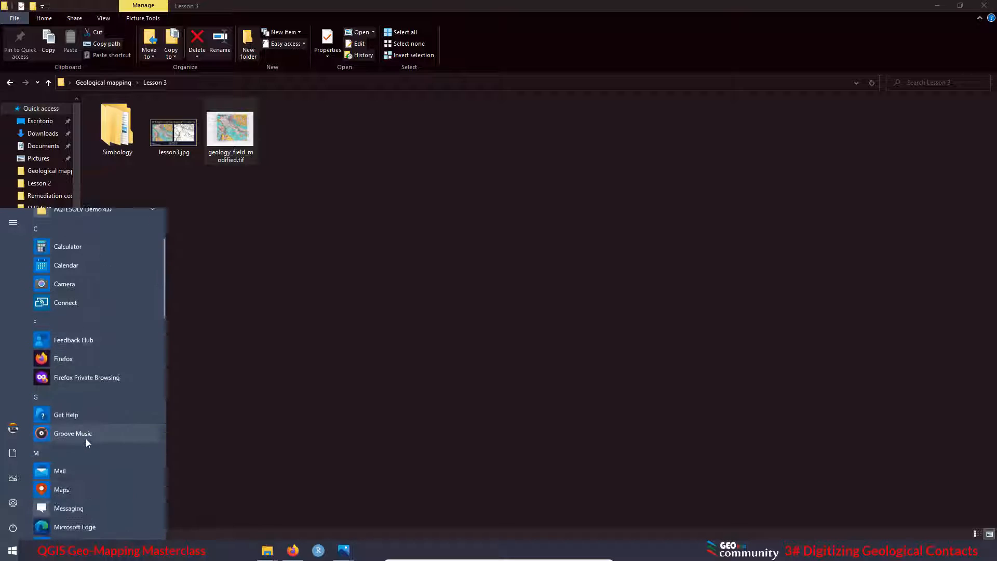
pyautogui.scroll(-10, 87, 439)
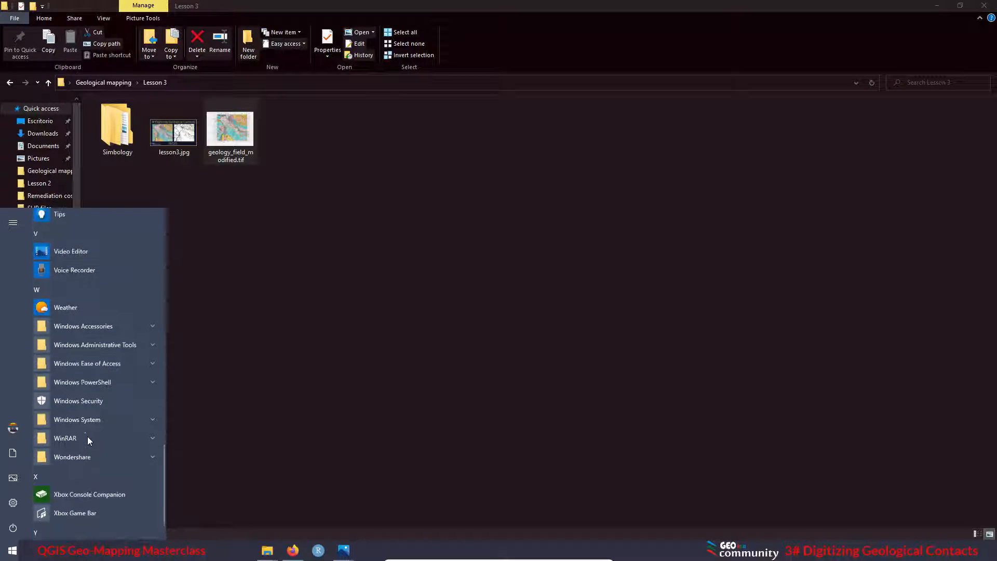
pyautogui.scroll(6, 87, 436)
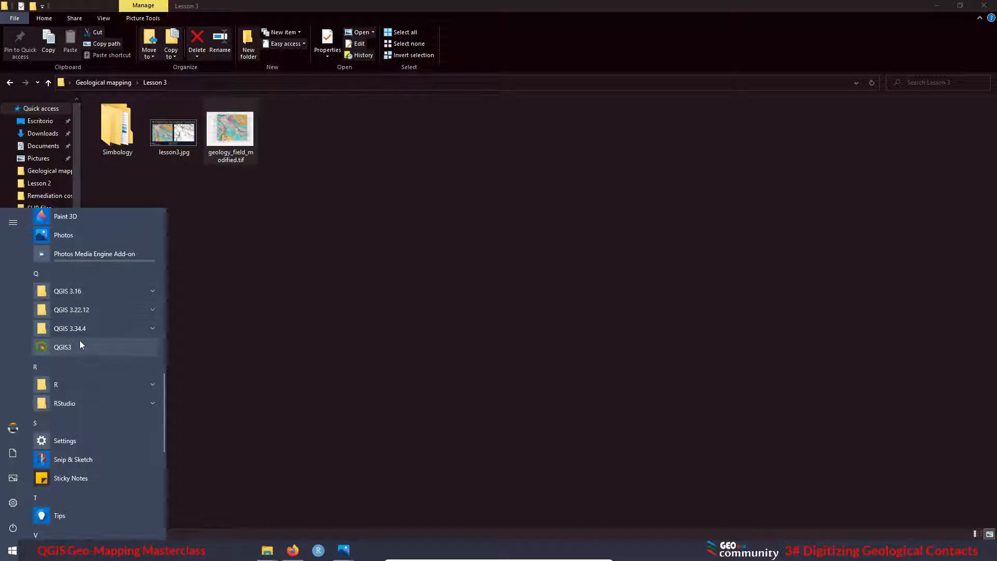
pyautogui.click(78, 328)
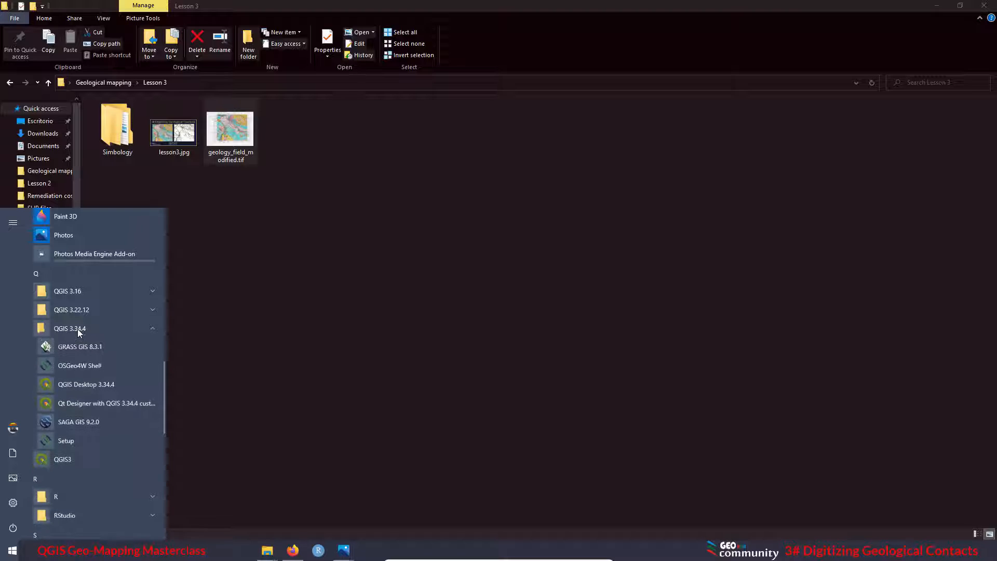
pyautogui.click(87, 388)
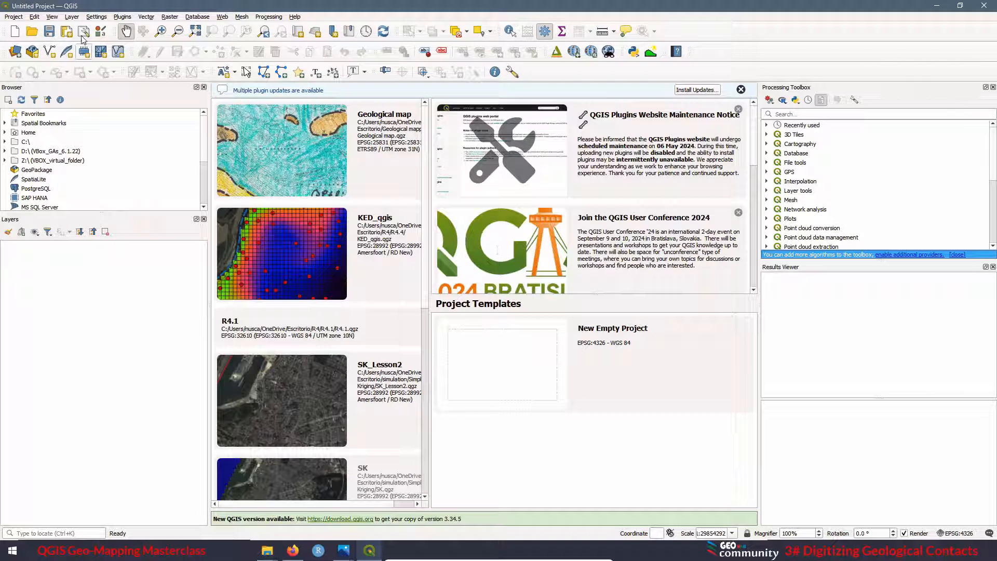
# Add the raster geology_field_modified.tif from the Lesson 3 folder to the empty project.
pyautogui.click(16, 52)
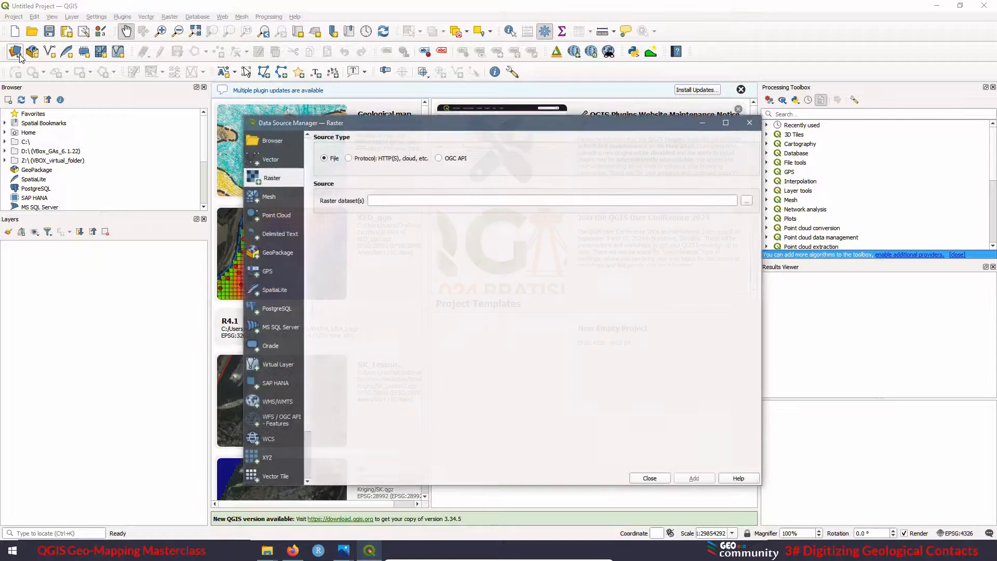
pyautogui.click(747, 202)
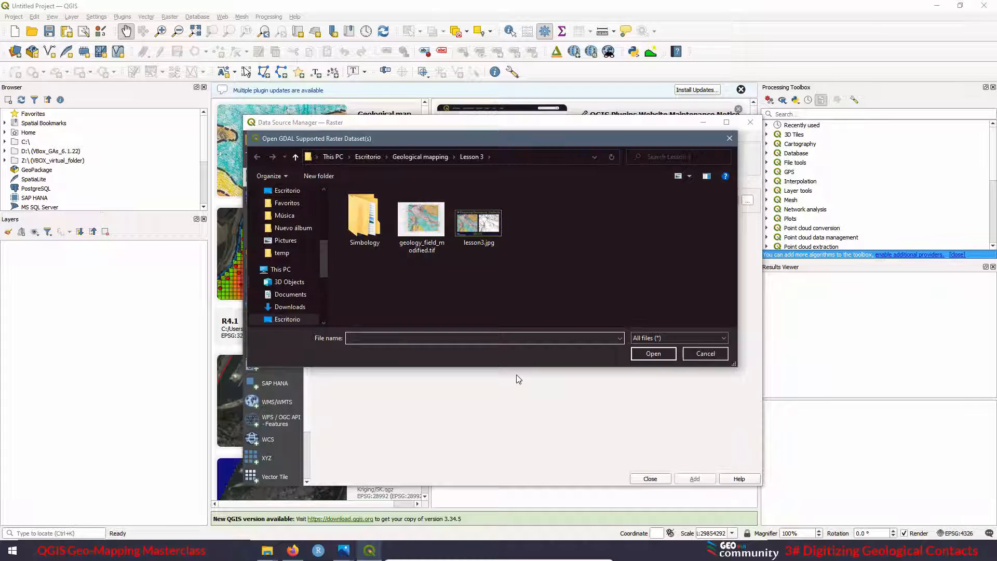
pyautogui.click(444, 244)
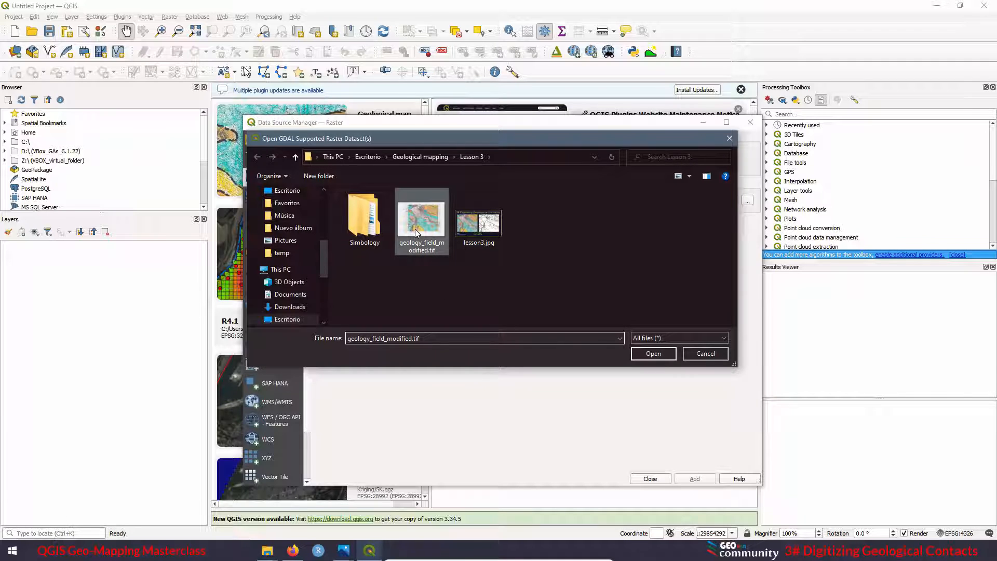
pyautogui.click(653, 354)
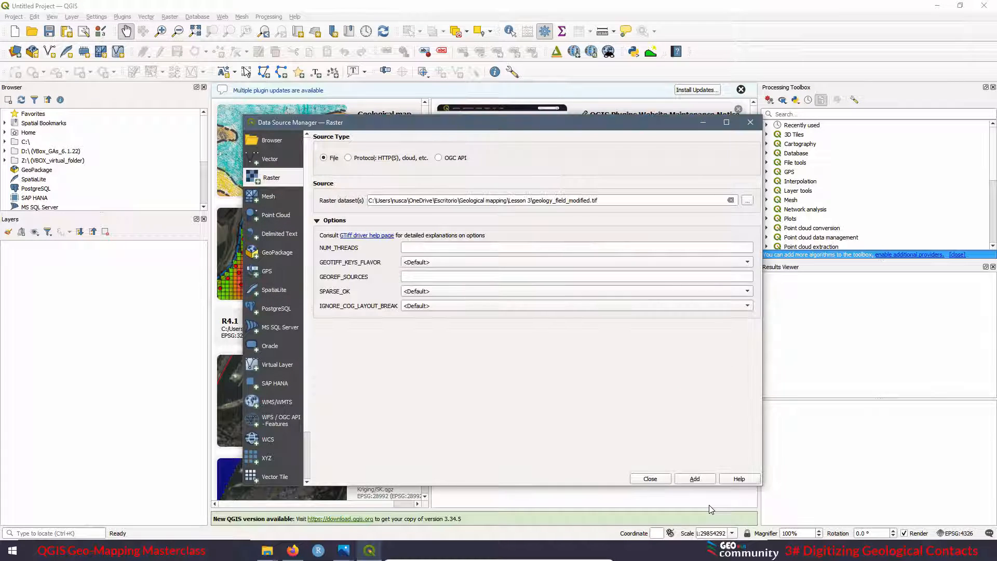
pyautogui.click(695, 479)
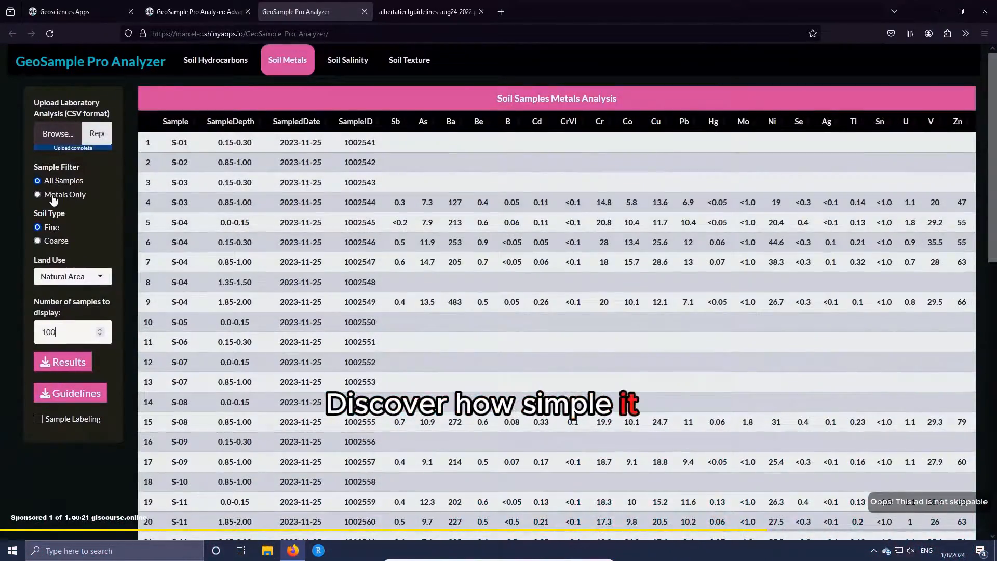
pyautogui.click(53, 197)
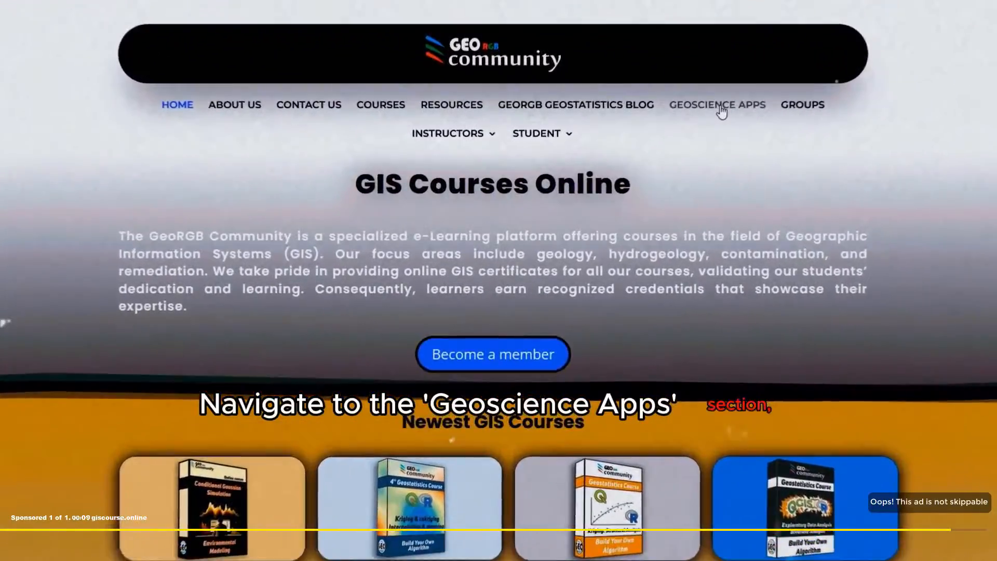
pyautogui.click(723, 111)
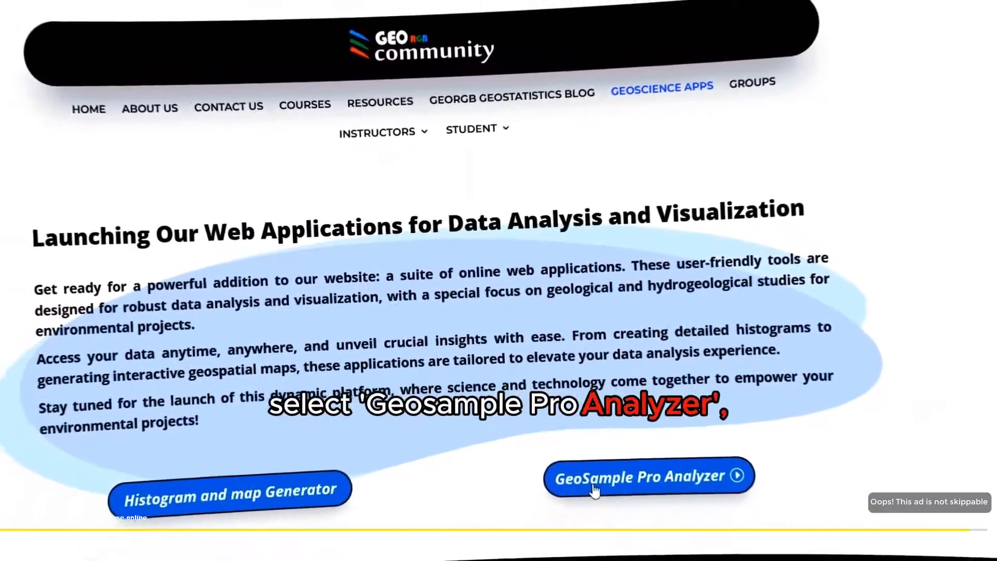
pyautogui.click(588, 514)
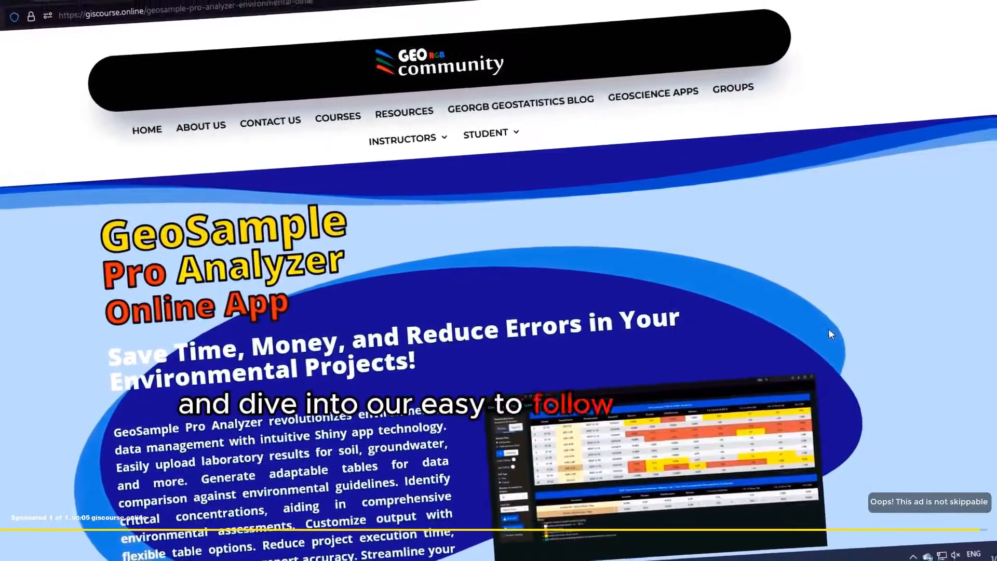
pyautogui.scroll(-5, 818, 326)
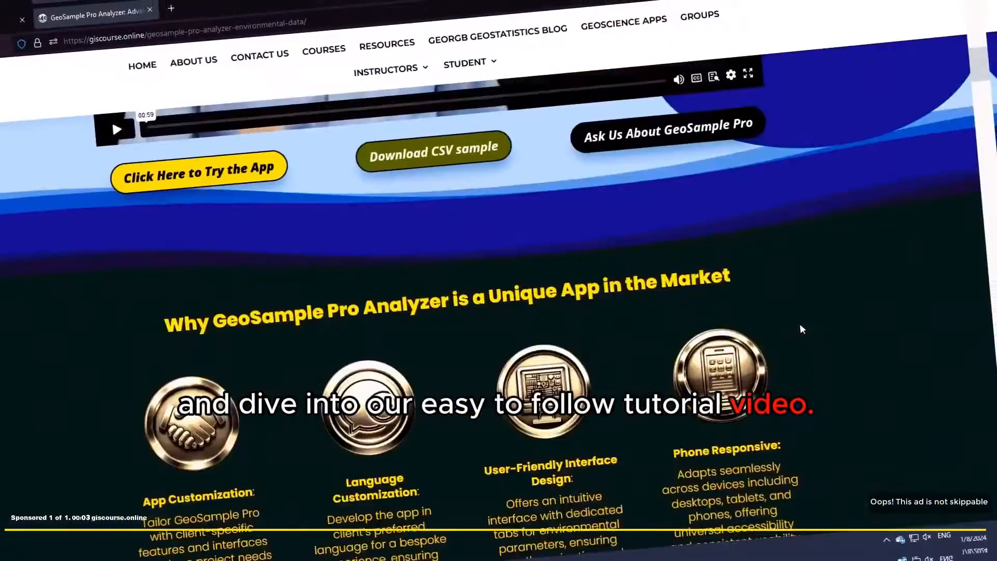
pyautogui.scroll(-10, 800, 328)
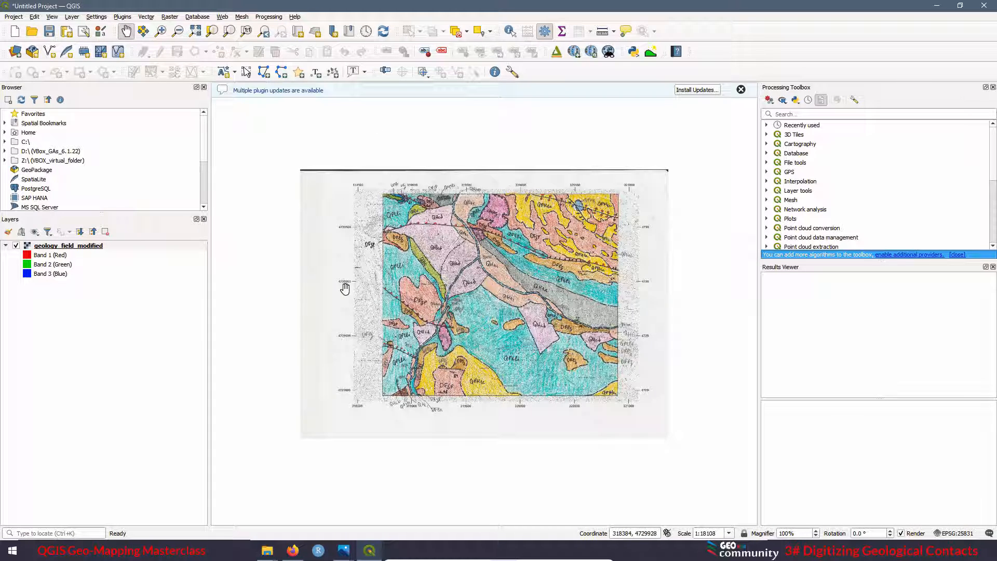
# Point out the GeoPackage entry among the data sources and open The Limitations of Shapefiles.pdf from the Lesson 3 folder.
pyautogui.click(47, 172)
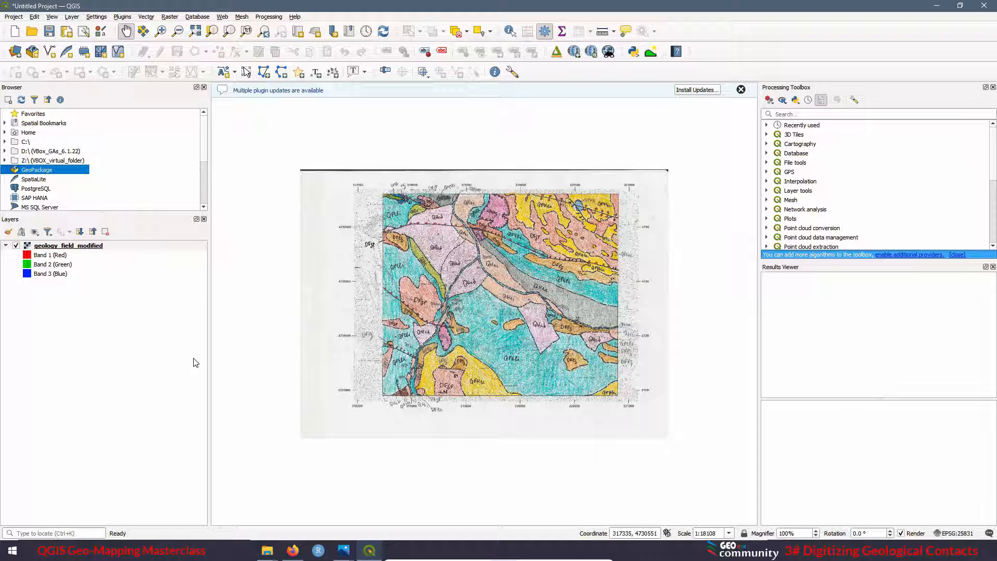
pyautogui.click(266, 554)
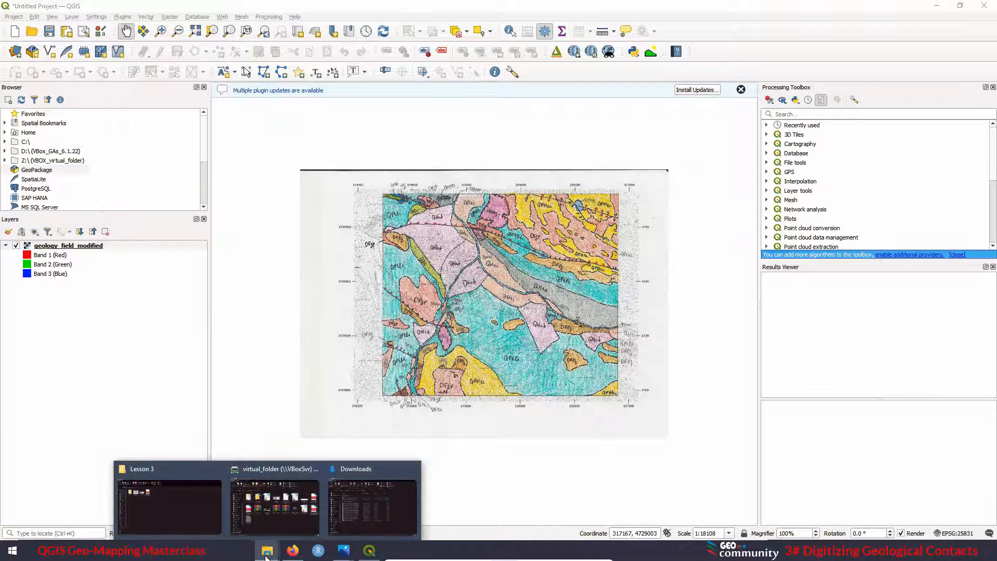
pyautogui.click(179, 471)
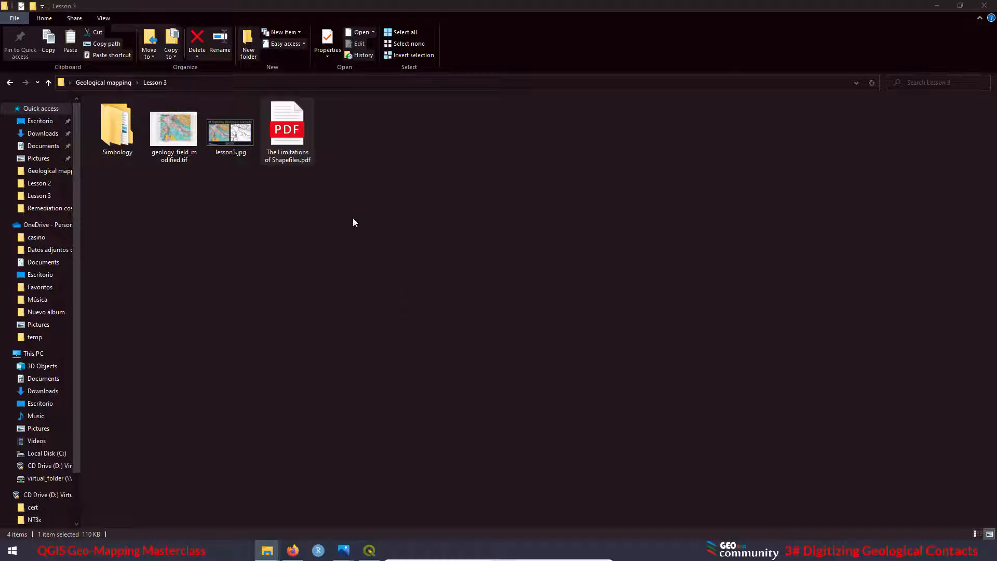
pyautogui.doubleClick(289, 134)
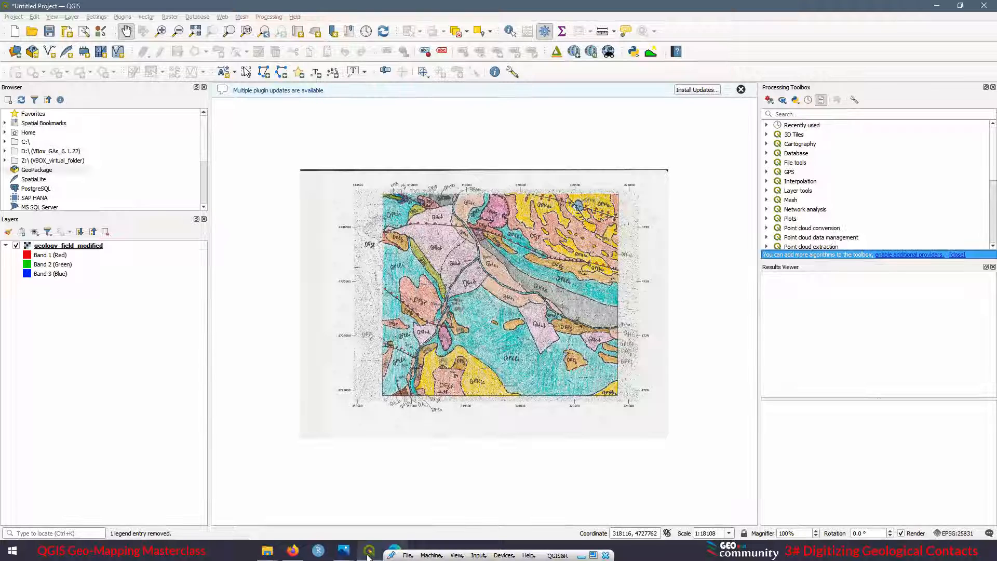
# Switch back to QGIS, add map_area.shp from Lesson 2's SHP files folder, and toggle its visibility off and on over the raster.
pyautogui.click(369, 550)
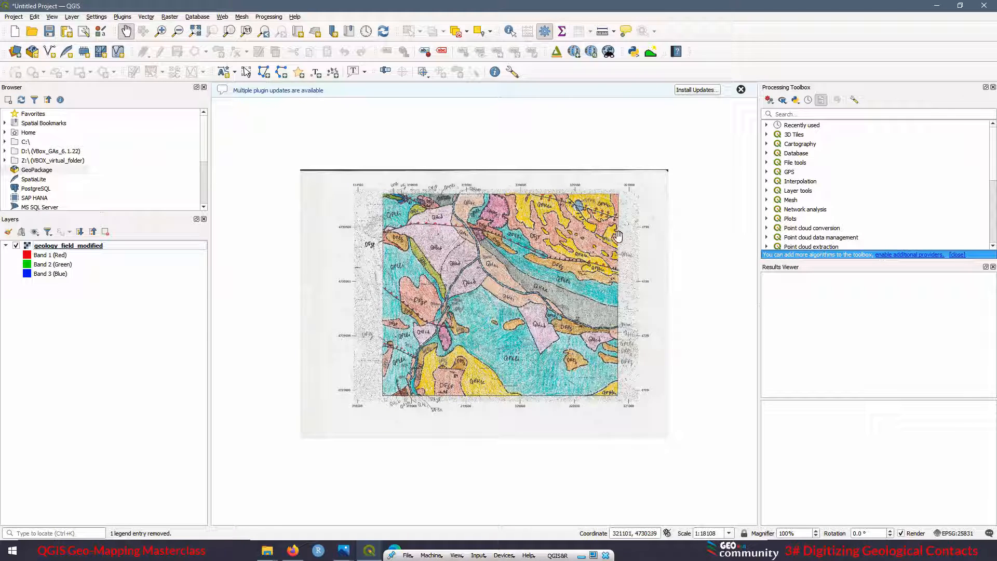
pyautogui.click(11, 55)
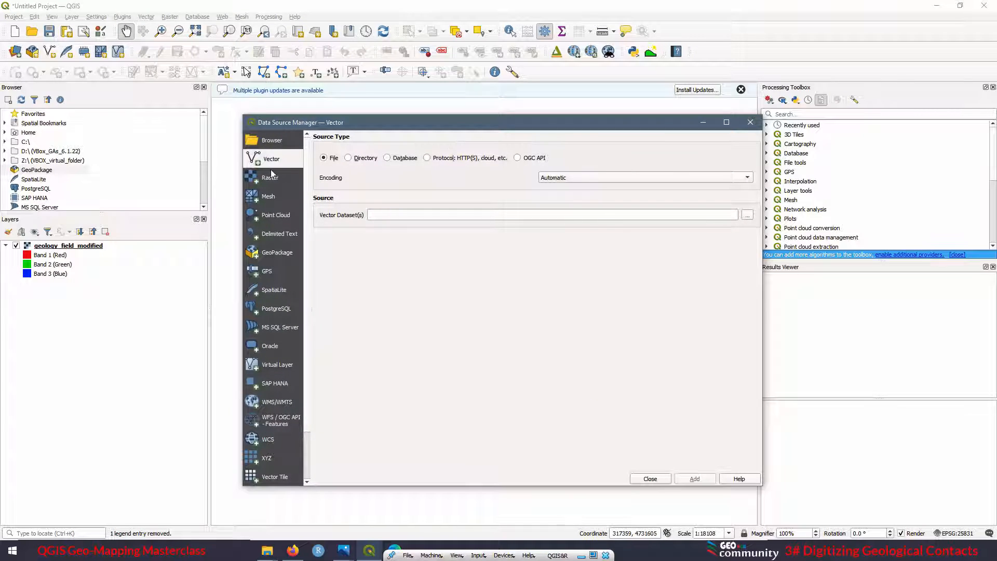
pyautogui.click(748, 216)
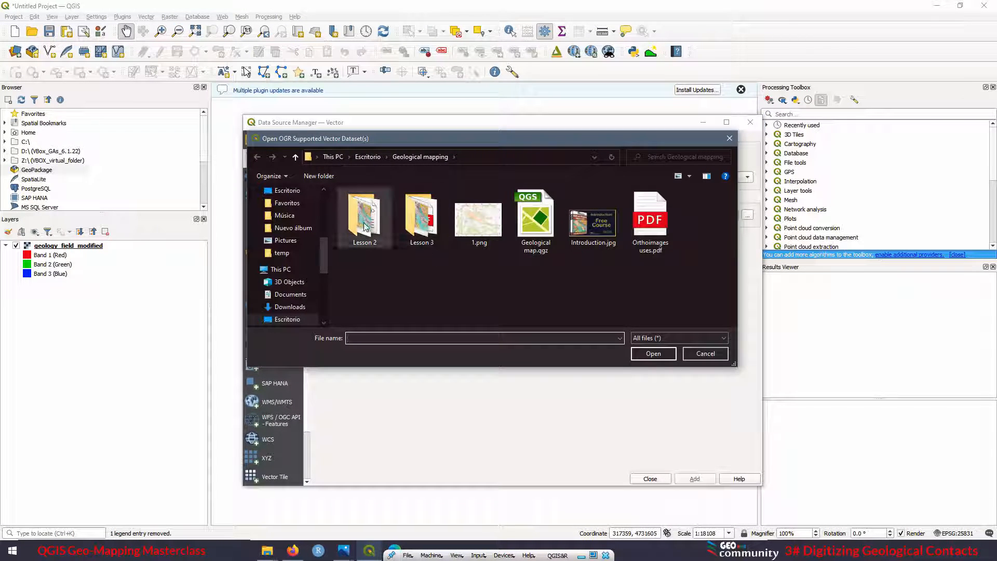
pyautogui.doubleClick(365, 227)
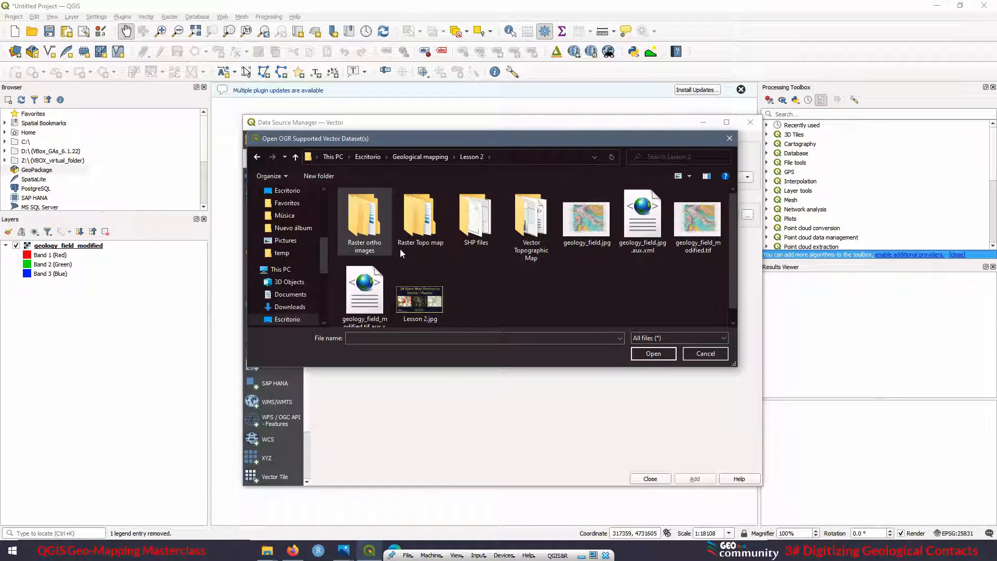
pyautogui.doubleClick(488, 237)
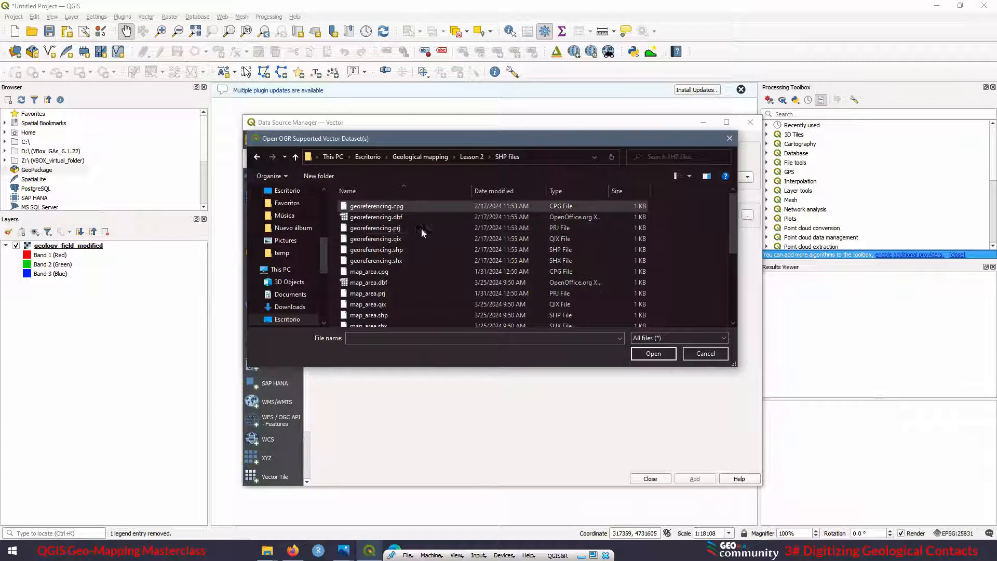
pyautogui.scroll(-1, 415, 249)
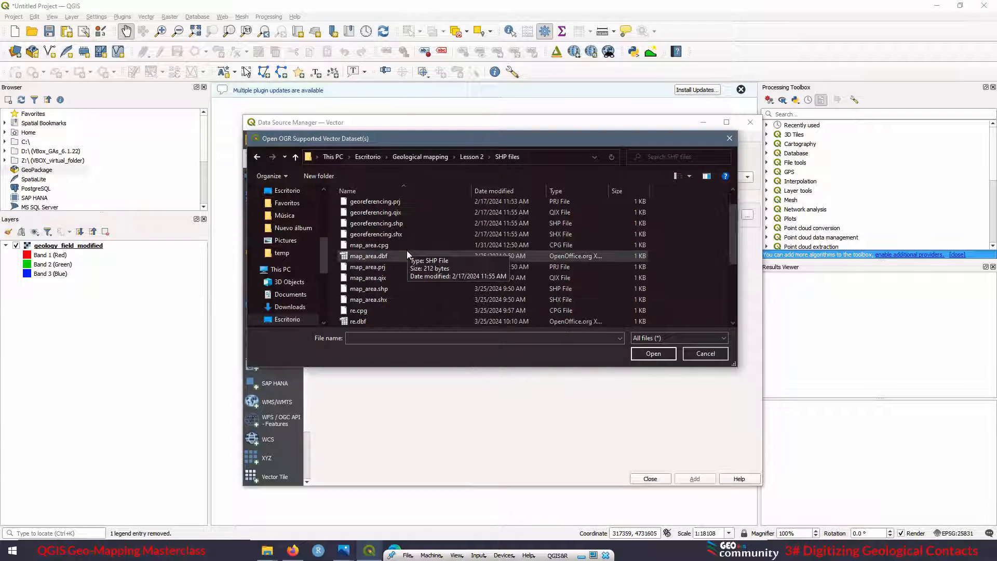
pyautogui.click(374, 289)
pyautogui.click(653, 354)
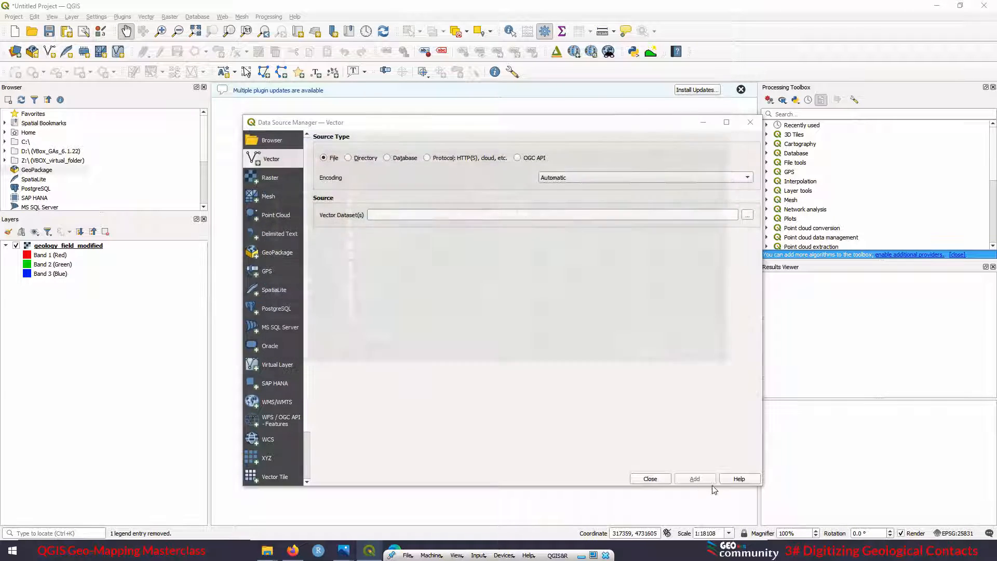
pyautogui.click(697, 479)
pyautogui.click(650, 479)
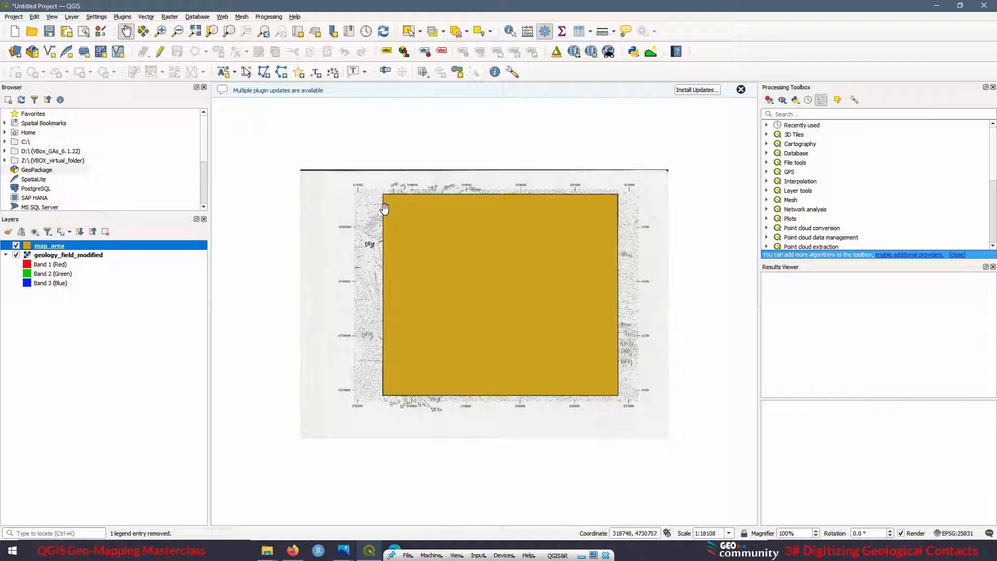
pyautogui.click(16, 246)
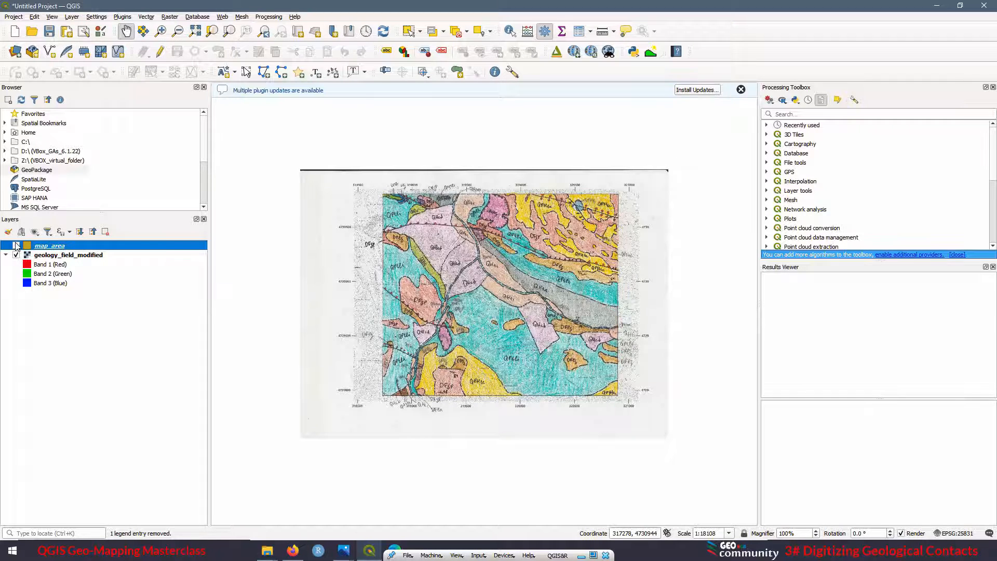
pyautogui.click(16, 246)
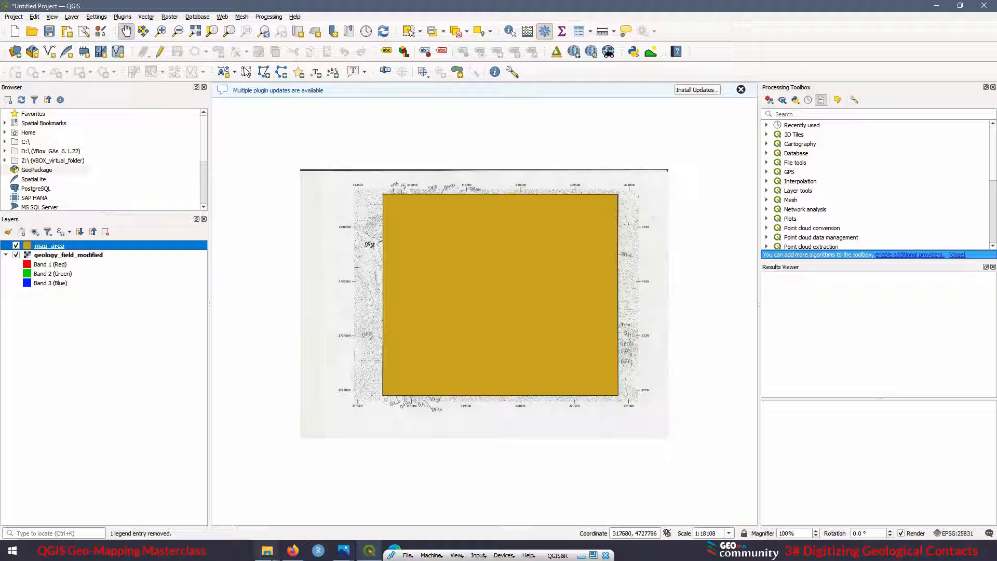
# Examine the map_area component files in Lesson 2's SHP files folder, selecting them all, and return to the shapefile limitations PDF.
pyautogui.click(267, 551)
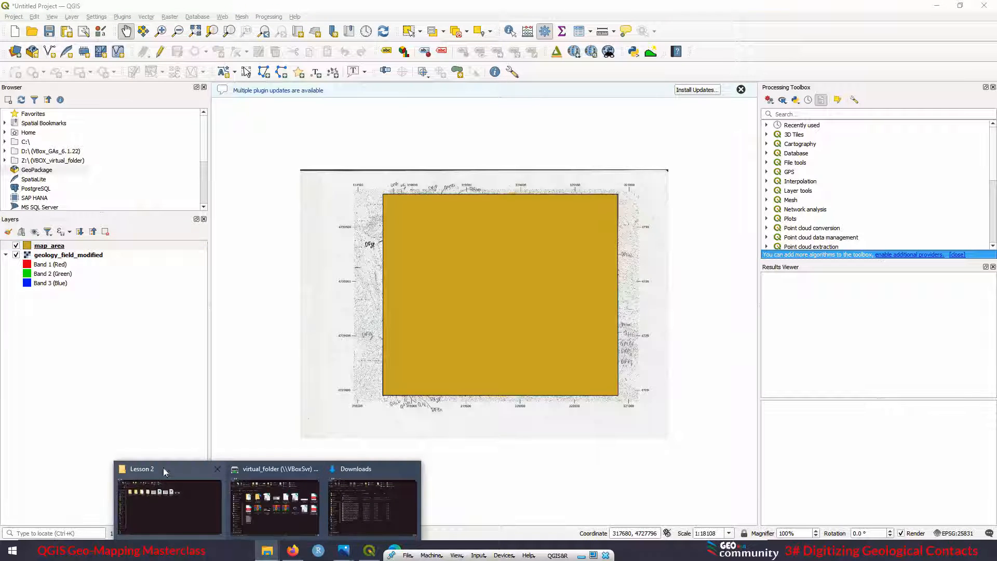
pyautogui.click(165, 472)
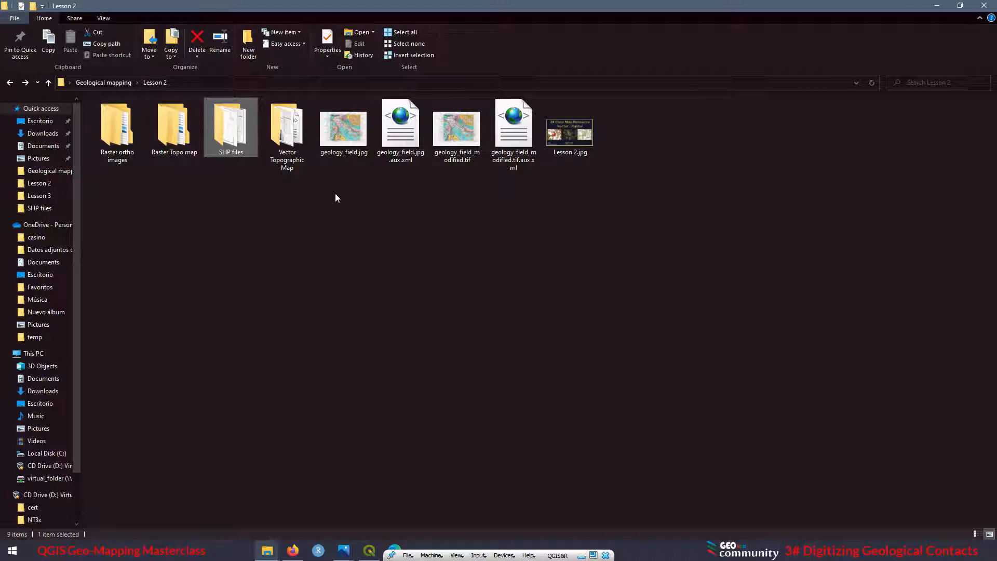
pyautogui.doubleClick(231, 130)
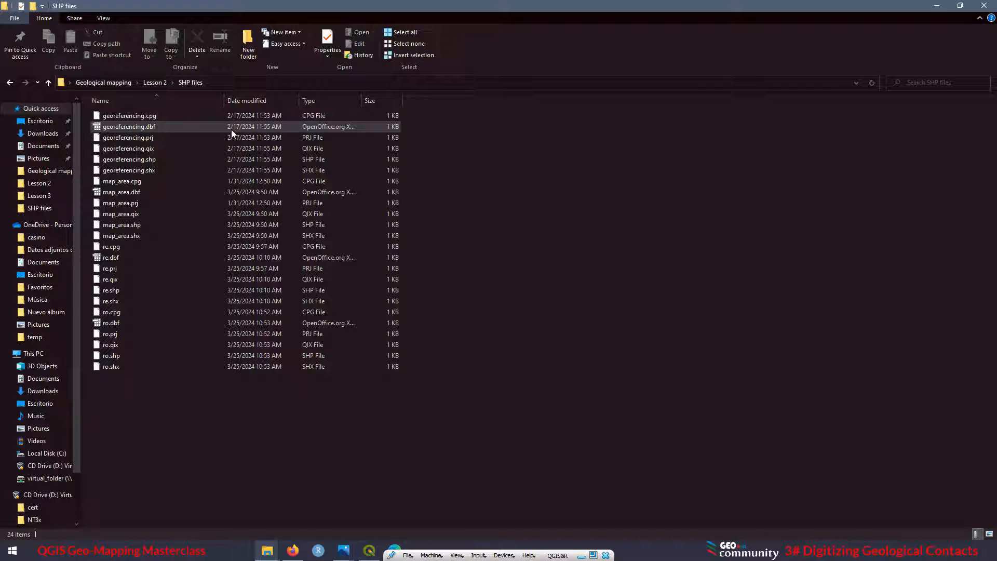
pyautogui.click(130, 182)
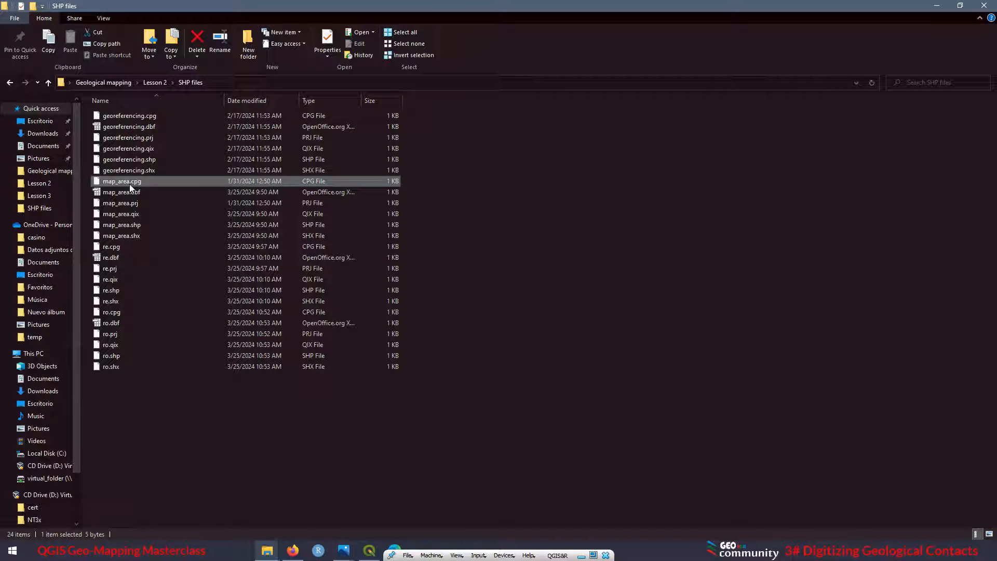
pyautogui.keyDown('shift'); pyautogui.click(126, 236); pyautogui.keyUp('shift')
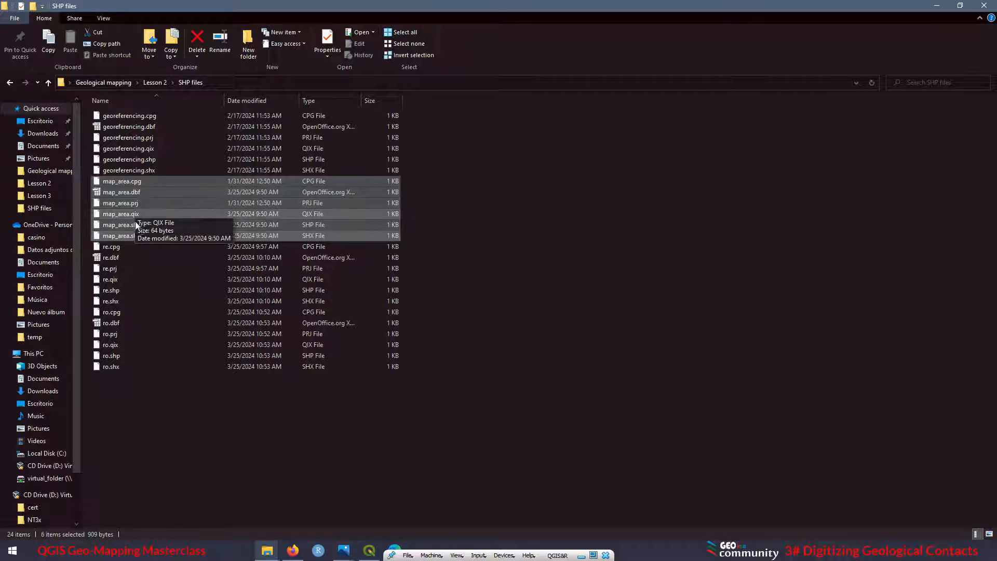
pyautogui.click(938, 10)
pyautogui.click(398, 550)
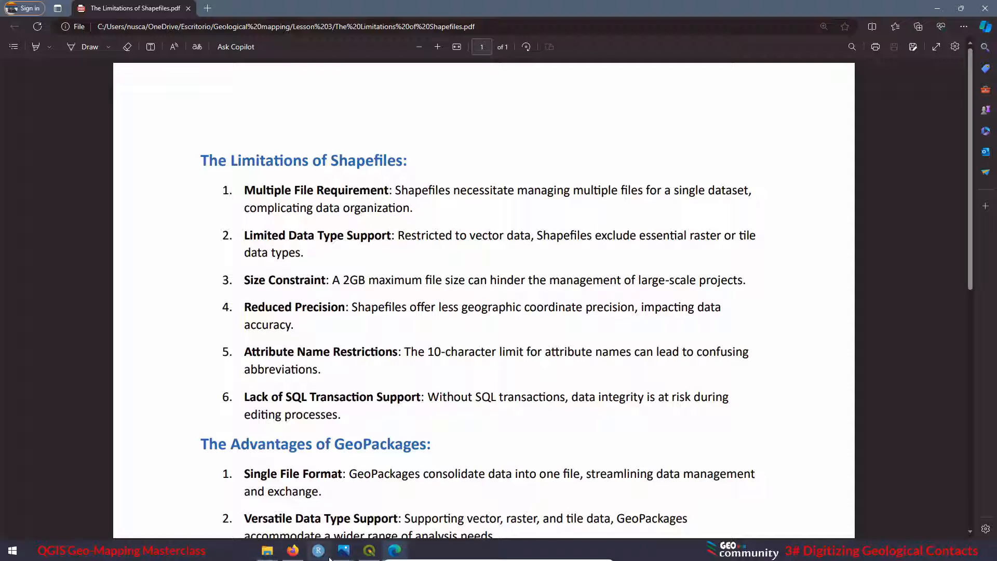
# Switch to QGIS, review the map_area component files in the SHP files folder, and return to the shapefile limitations PDF.
pyautogui.click(370, 550)
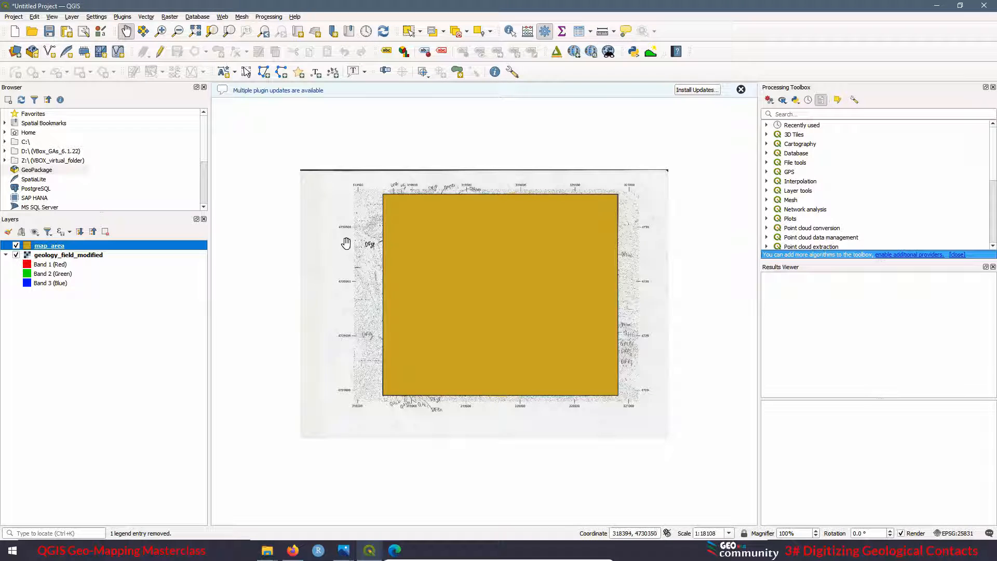
pyautogui.moveTo(267, 550)
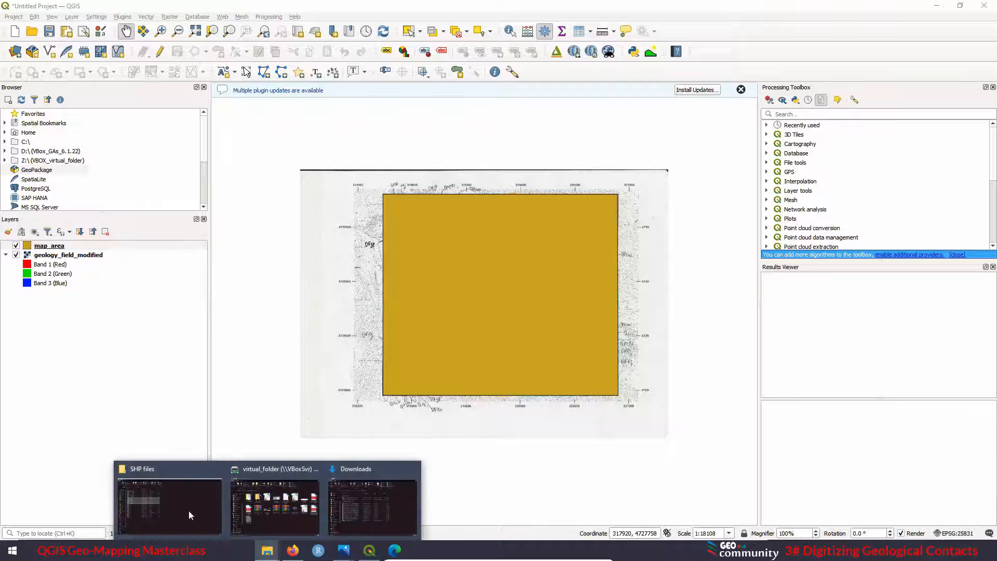
pyautogui.click(165, 473)
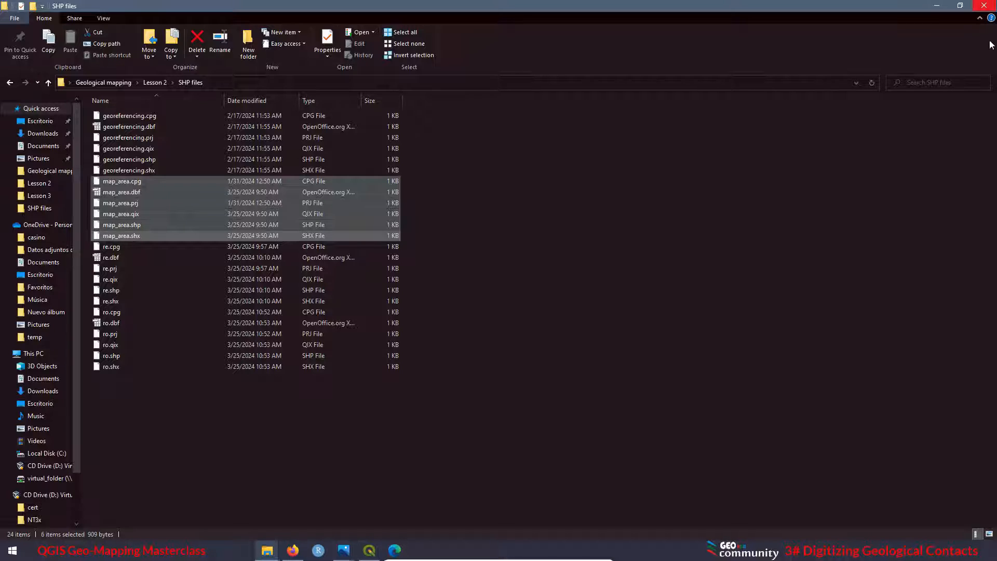
pyautogui.click(935, 9)
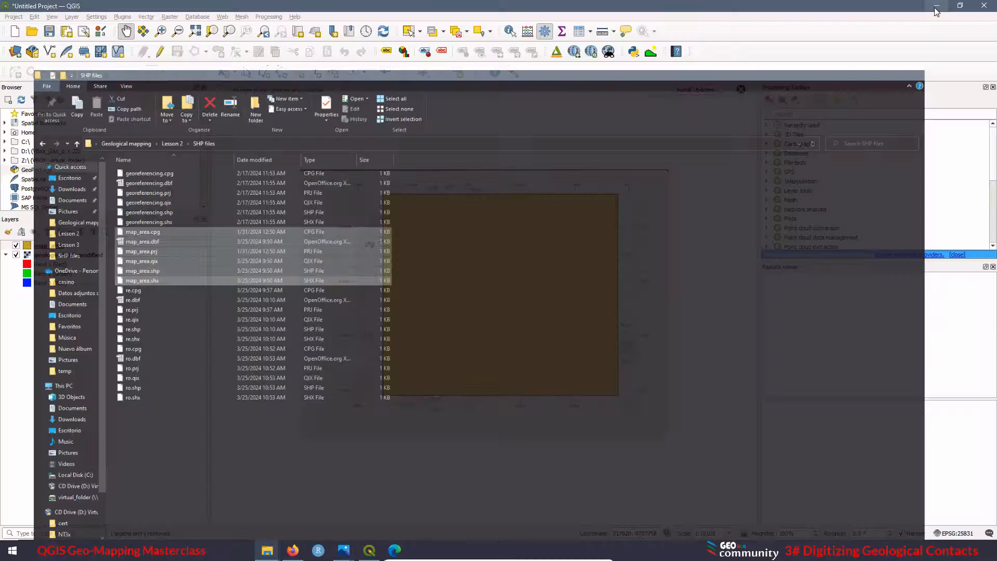
pyautogui.click(394, 550)
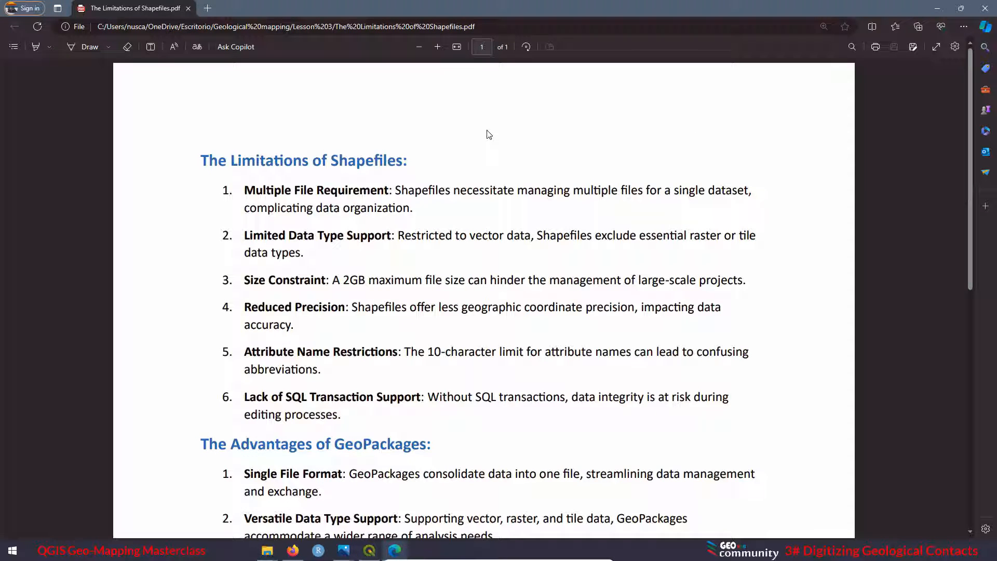
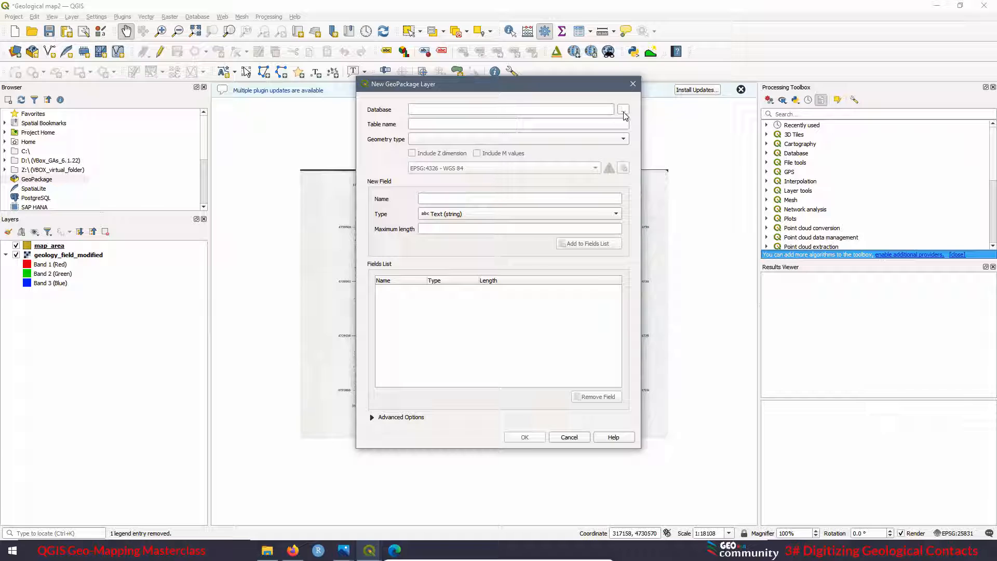
# Set the new GeoPackage layer's database to a file named Geology in the Lesson 3 folder.
pyautogui.click(623, 111)
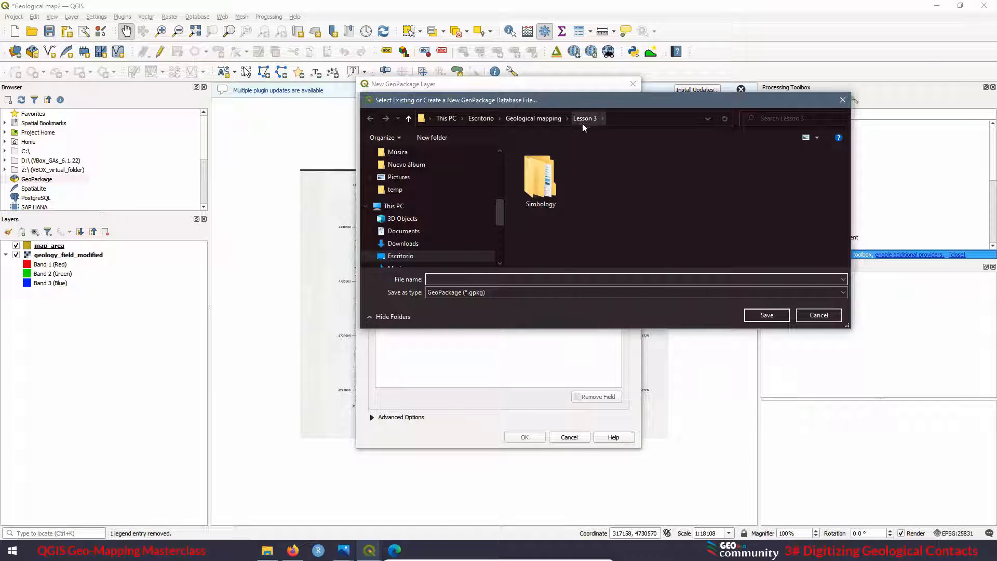
pyautogui.click(446, 281)
pyautogui.write('Geolog')
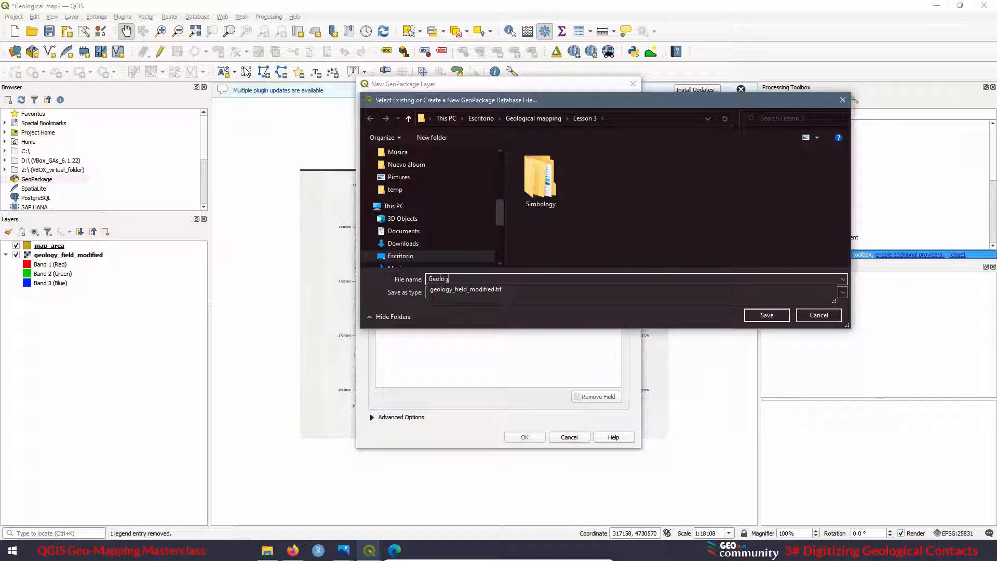
pyautogui.write('y')
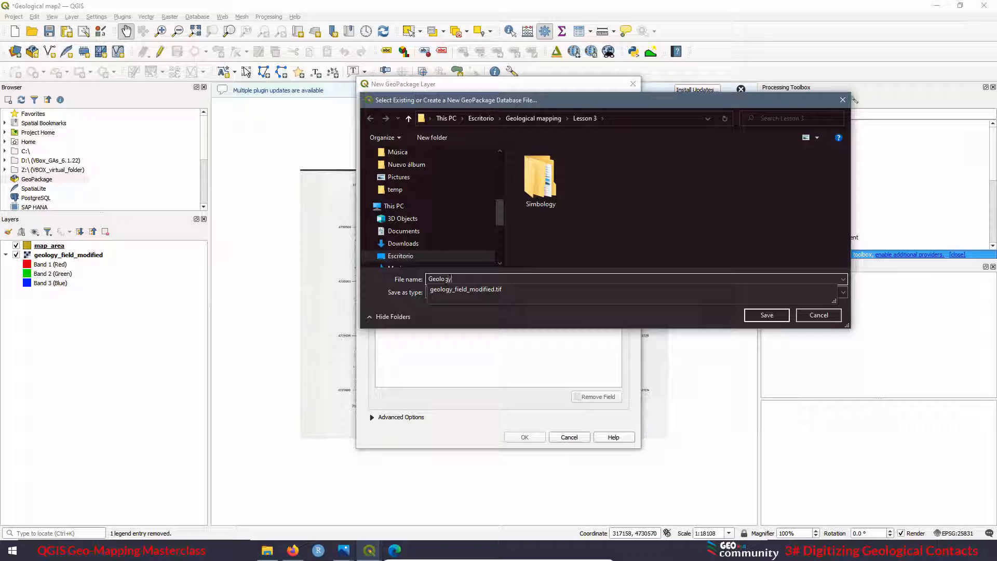
pyautogui.click(581, 243)
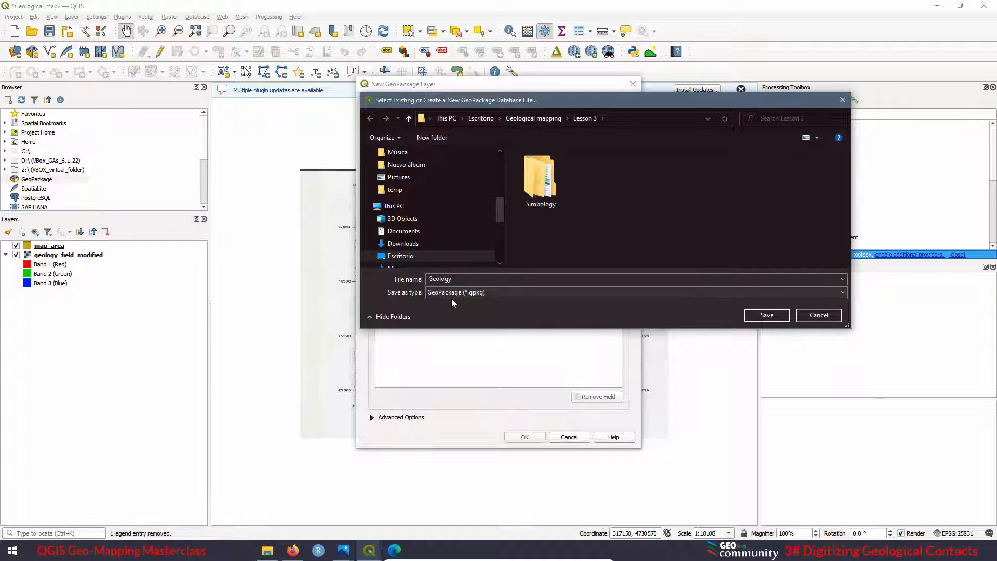
pyautogui.click(762, 318)
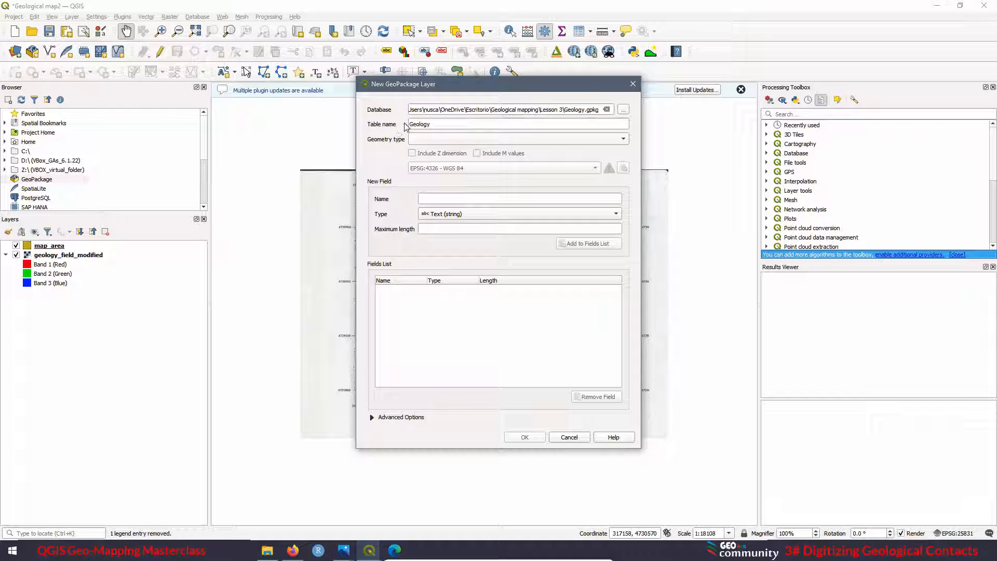
# Keep Geology as the new layer's table name and set its geometry type to LineString.
pyautogui.moveTo(434, 126); pyautogui.dragTo(411, 125)
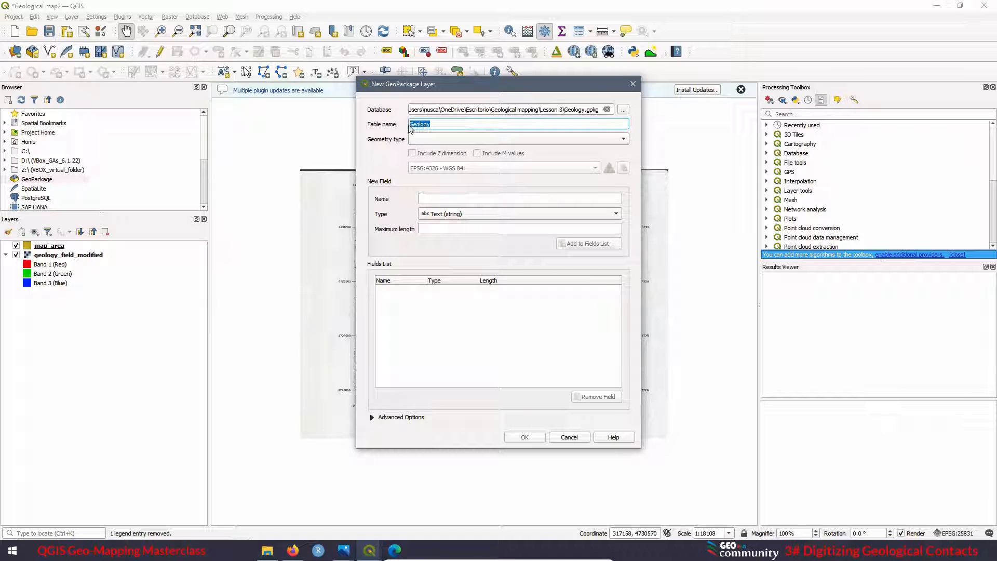
pyautogui.click(432, 125)
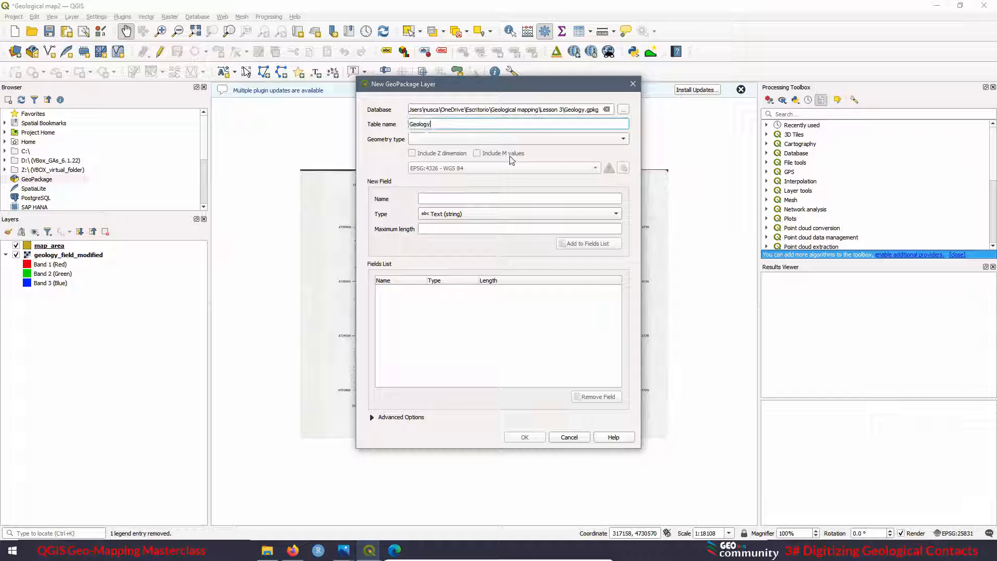
pyautogui.click(507, 138)
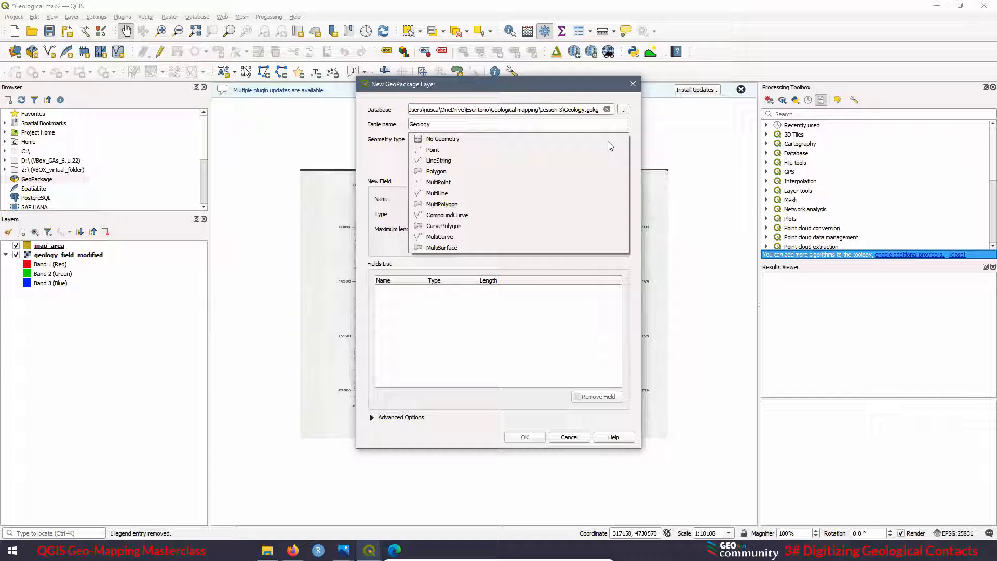
pyautogui.click(450, 161)
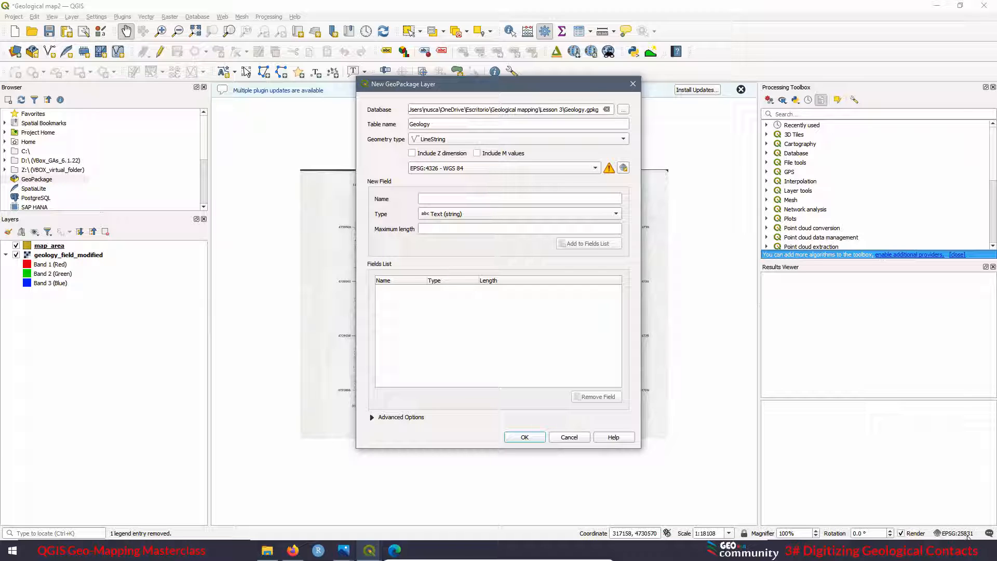
# Assign the ETRS89 / UTM zone 31N (EPSG:25831) coordinate system and create the Geology layer.
pyautogui.click(624, 168)
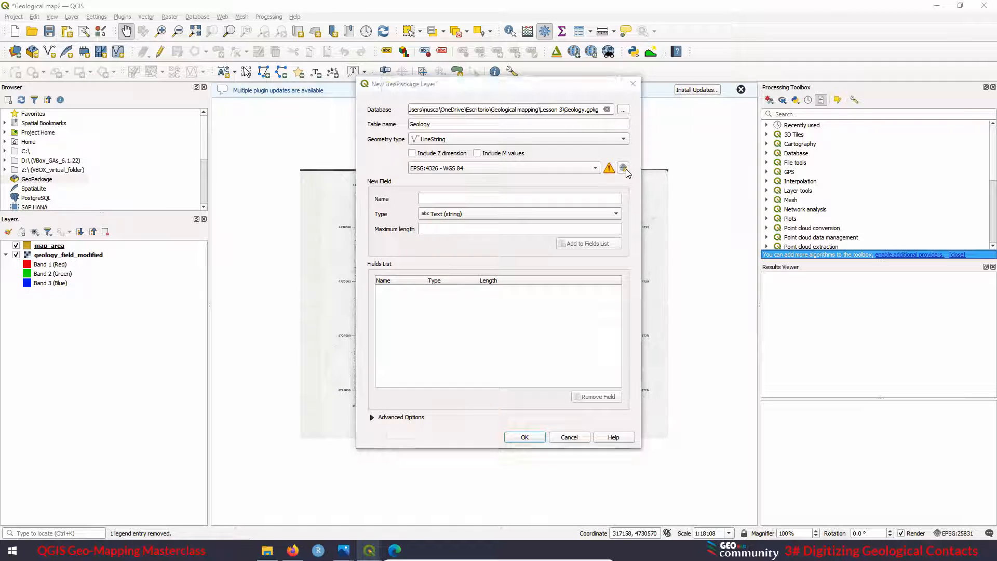
pyautogui.click(512, 151)
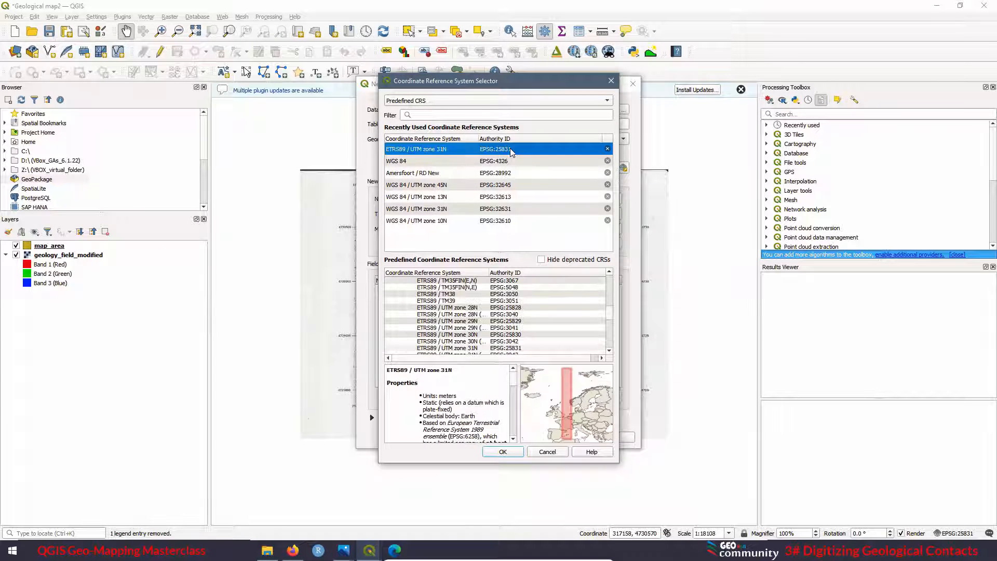
pyautogui.click(503, 451)
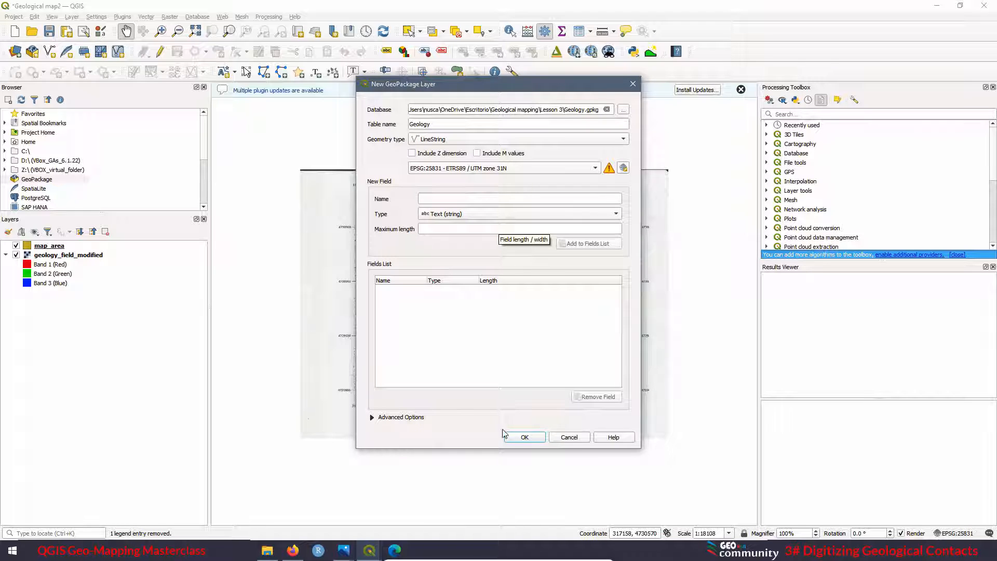
pyautogui.click(525, 438)
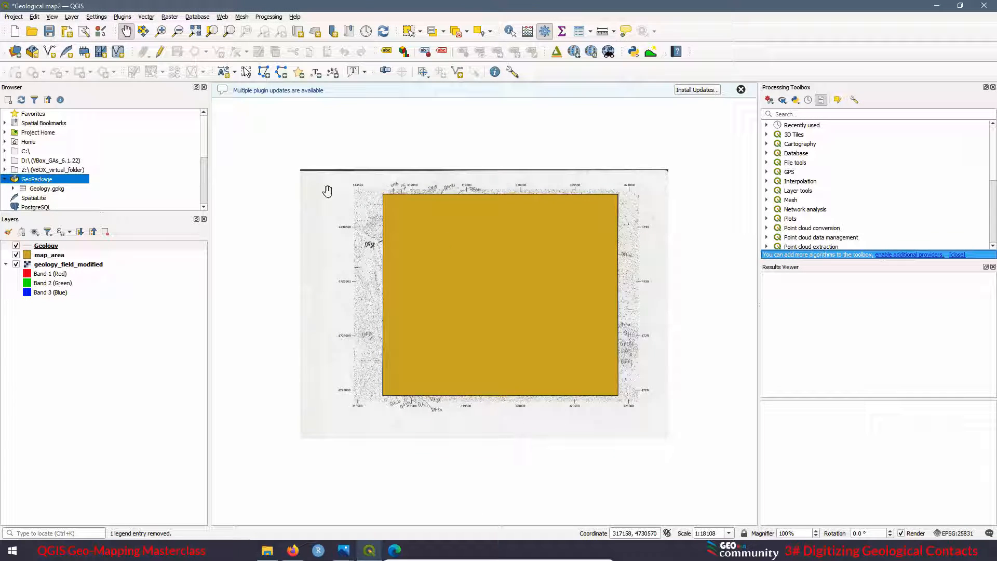
# Collapse and expand the GeoPackage data source, and expand Geology.gpkg to view its contents.
pyautogui.click(5, 179)
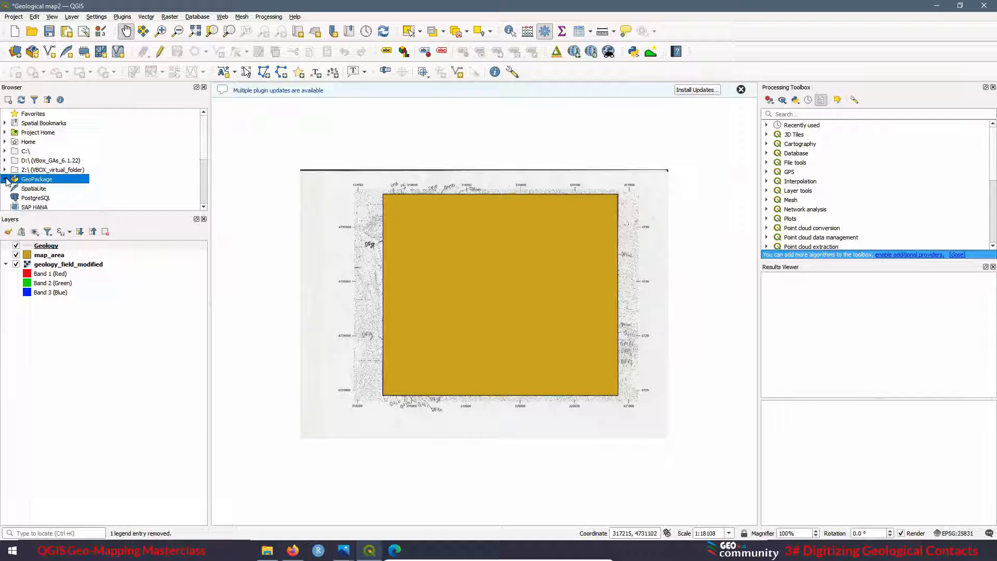
pyautogui.click(5, 179)
pyautogui.click(5, 179)
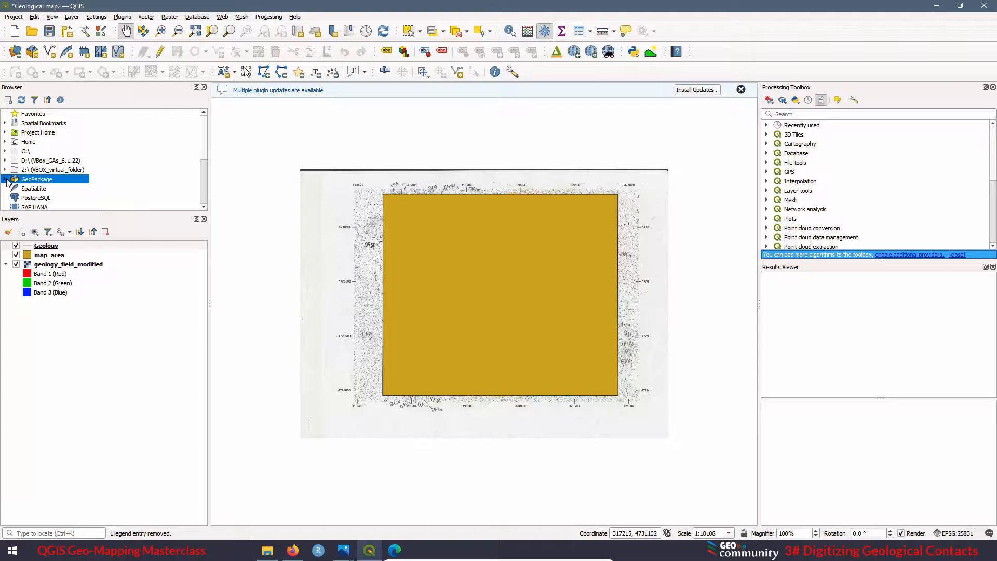
pyautogui.click(5, 180)
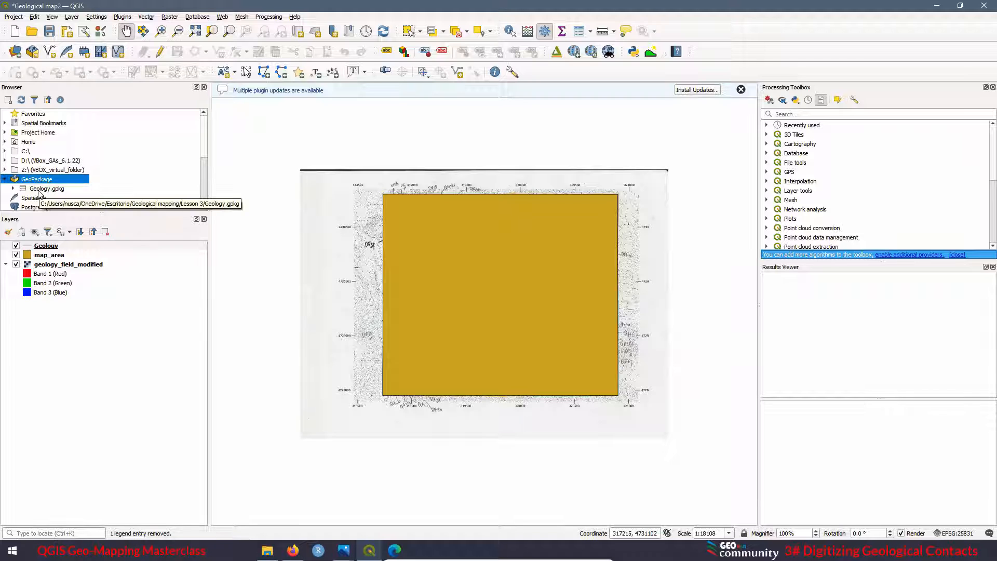
pyautogui.click(14, 189)
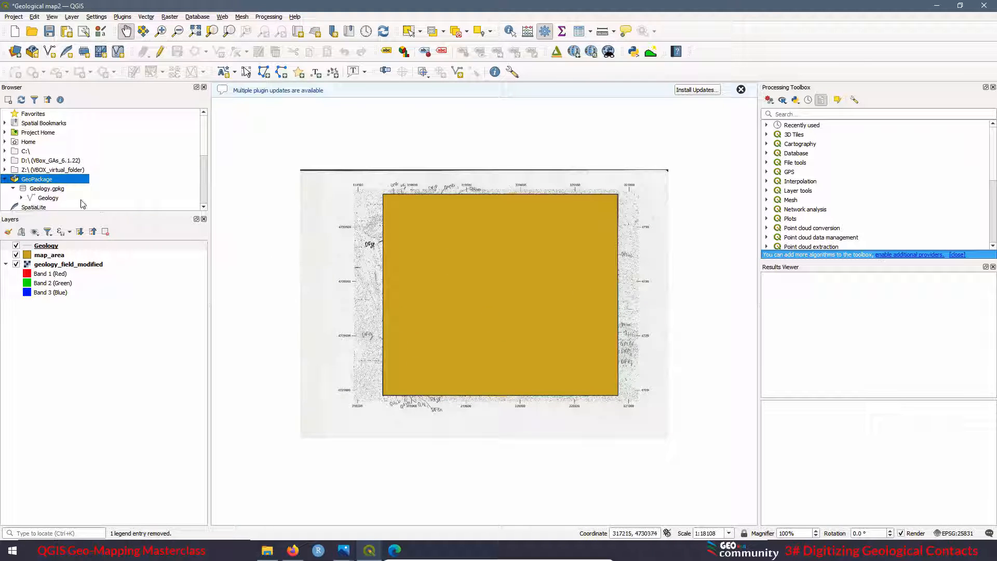
# Start a new table in Geology.gpkg and name it geology_contacts.
pyautogui.rightClick(54, 190)
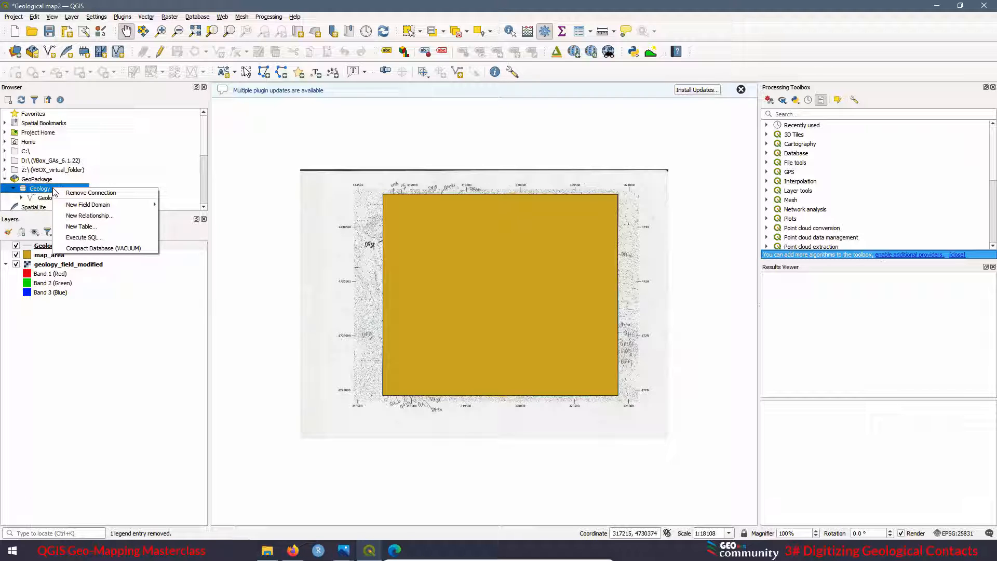
pyautogui.click(86, 228)
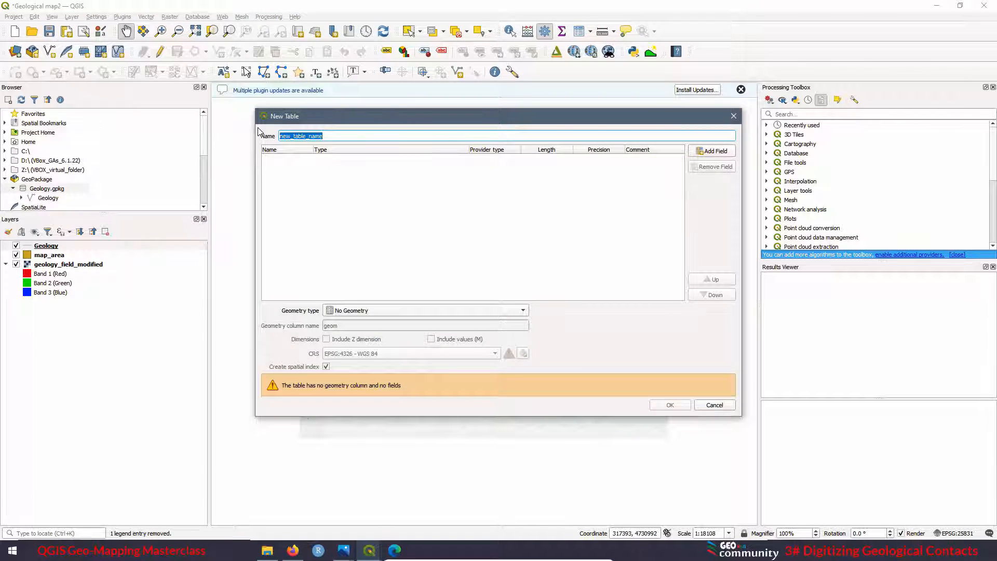
pyautogui.write('geology')
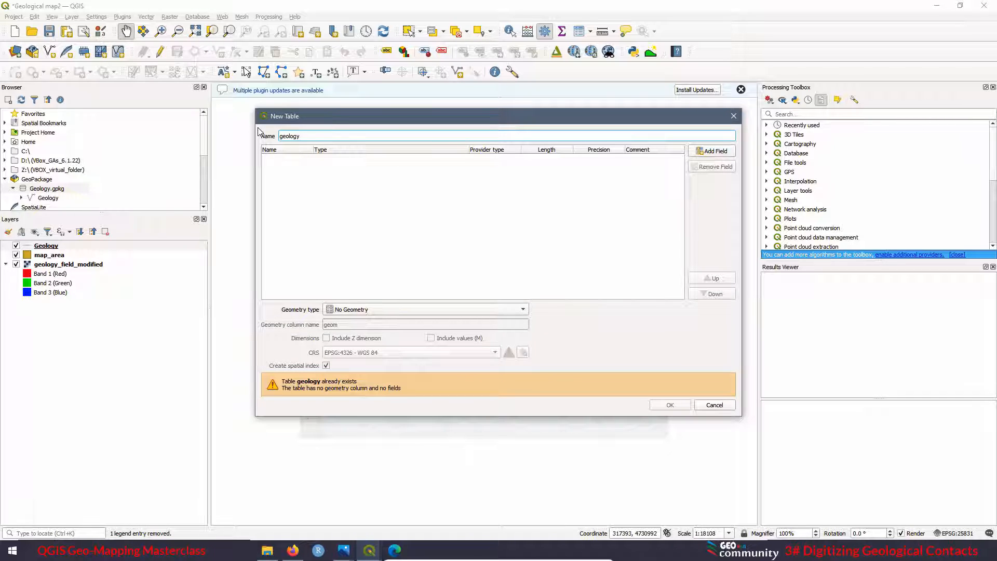
pyautogui.write('_conta')
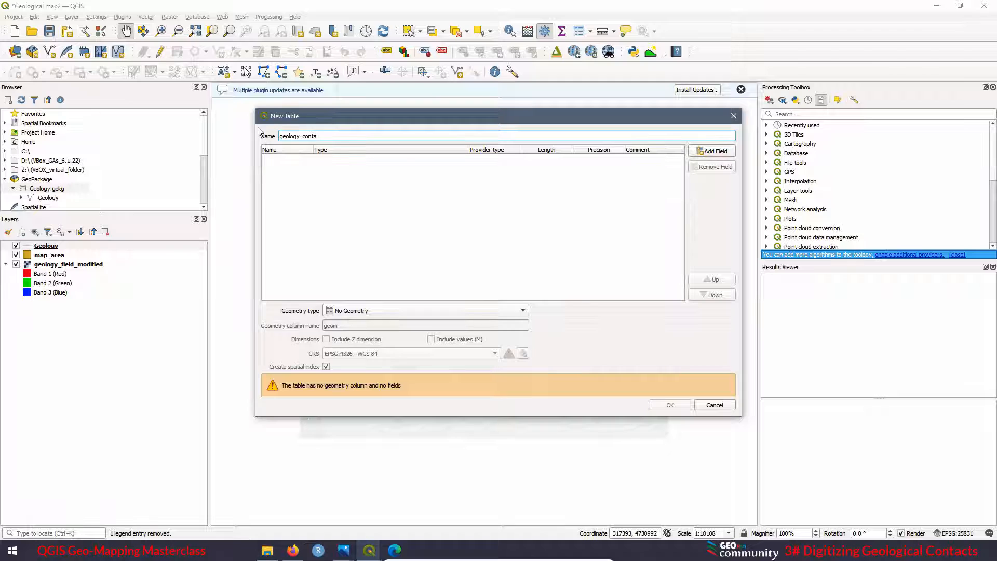
pyautogui.write('cts')
# Add a field named contact to the geology_contacts table with the Text (string) type.
pyautogui.click(720, 155)
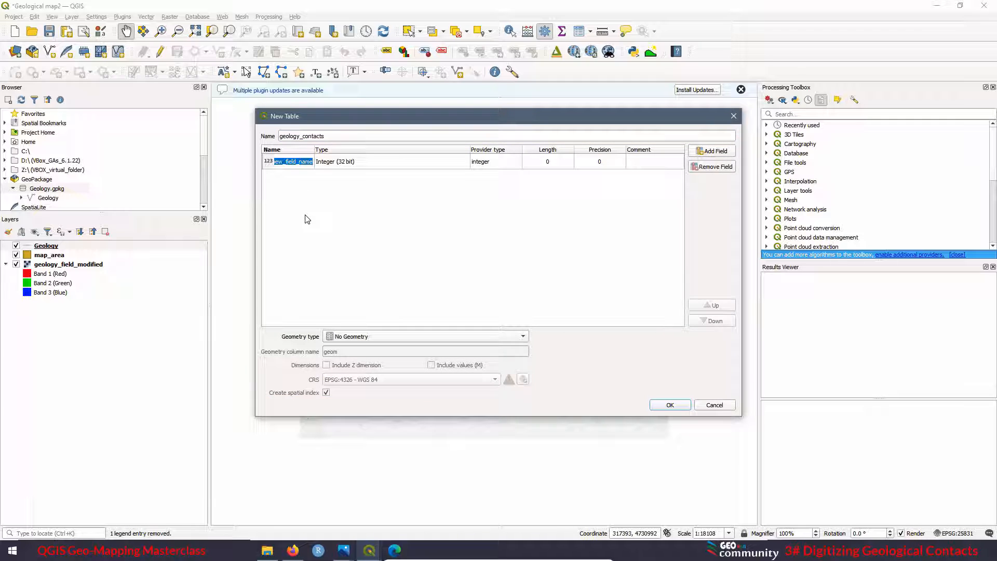
pyautogui.write('contact')
pyautogui.doubleClick(420, 166)
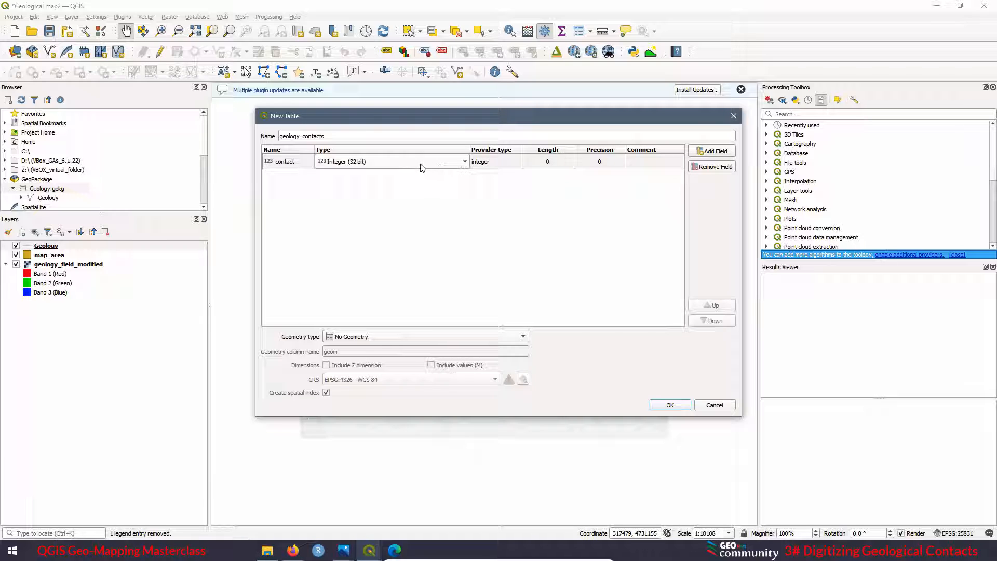
pyautogui.click(422, 168)
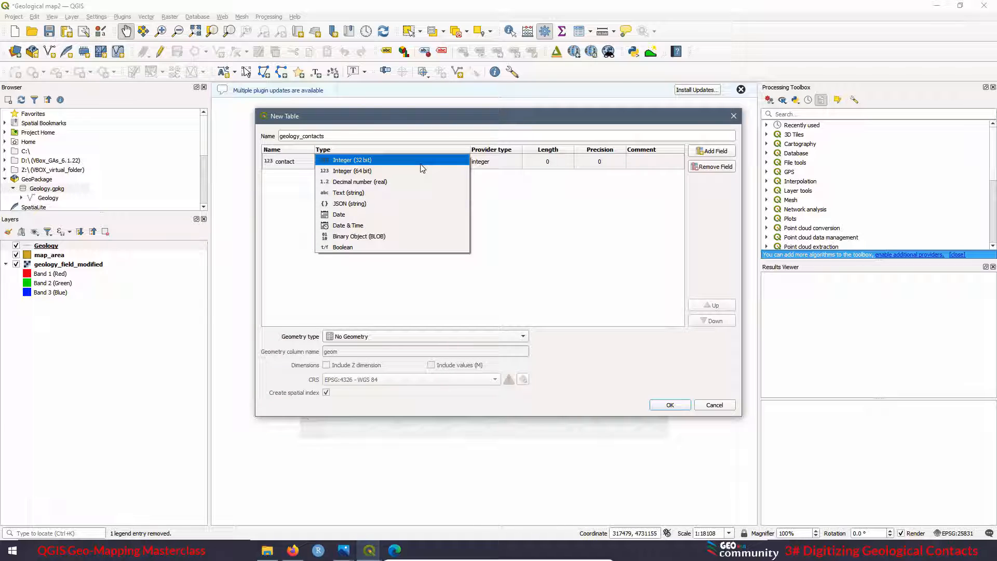
pyautogui.click(356, 194)
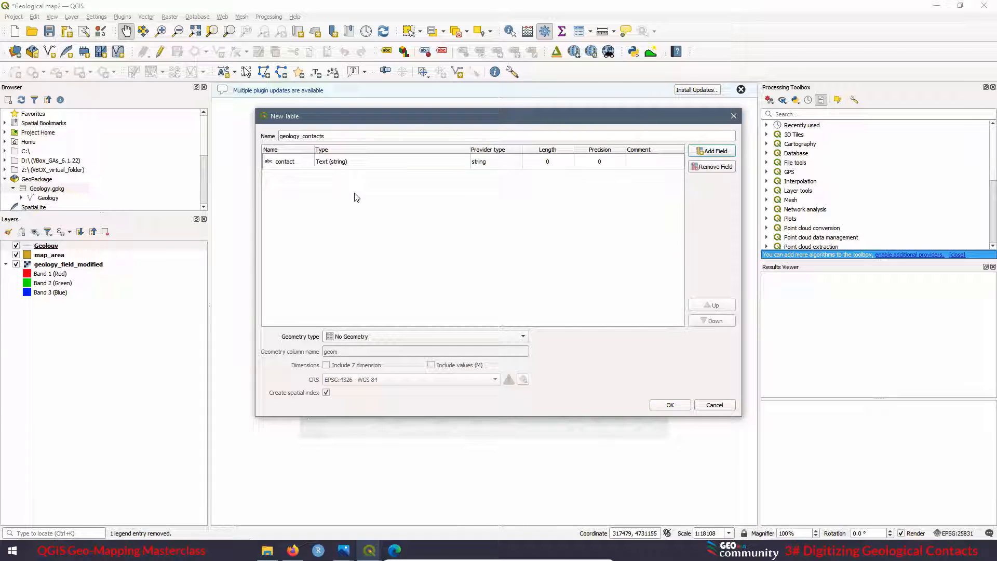
# Set the geology_contacts geometry to LineString with the ETRS89 / UTM zone 31N (EPSG:25831) coordinate system and create the table.
pyautogui.click(345, 337)
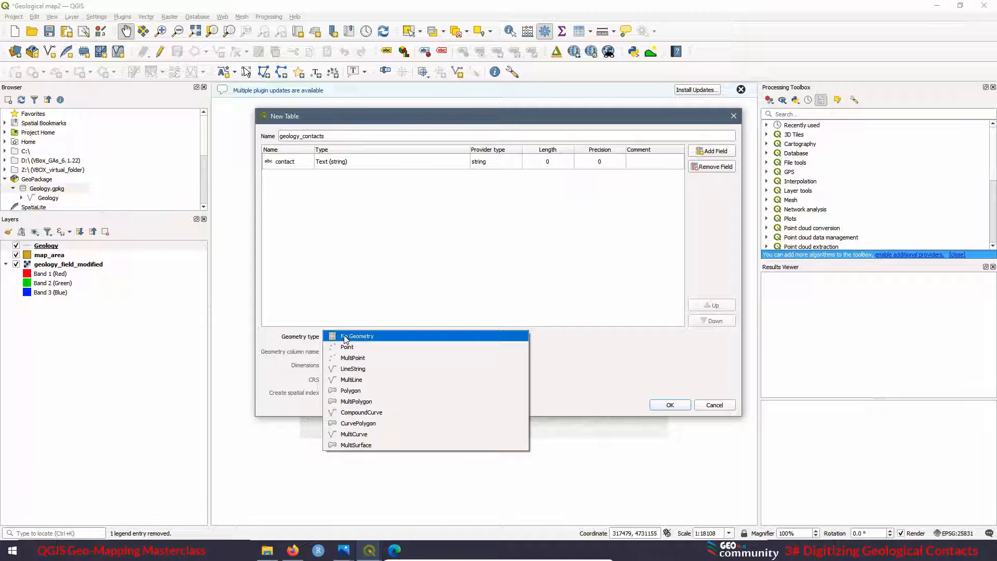
pyautogui.click(355, 369)
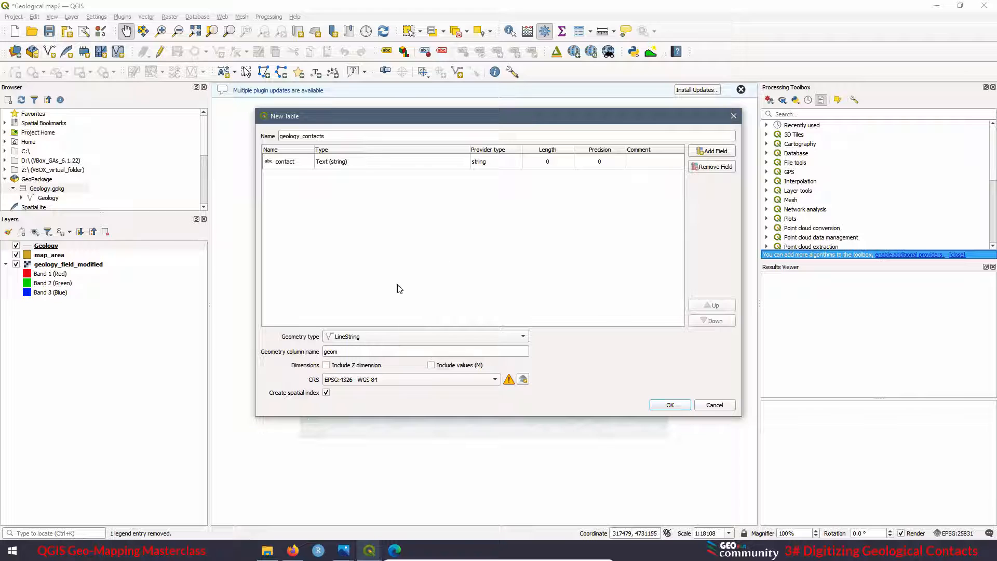
pyautogui.click(524, 381)
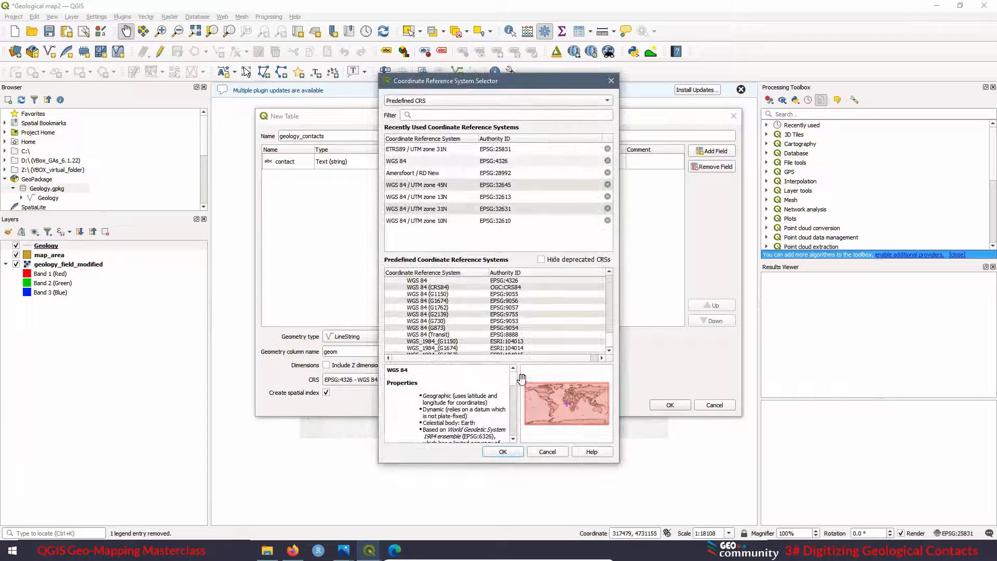
pyautogui.click(507, 151)
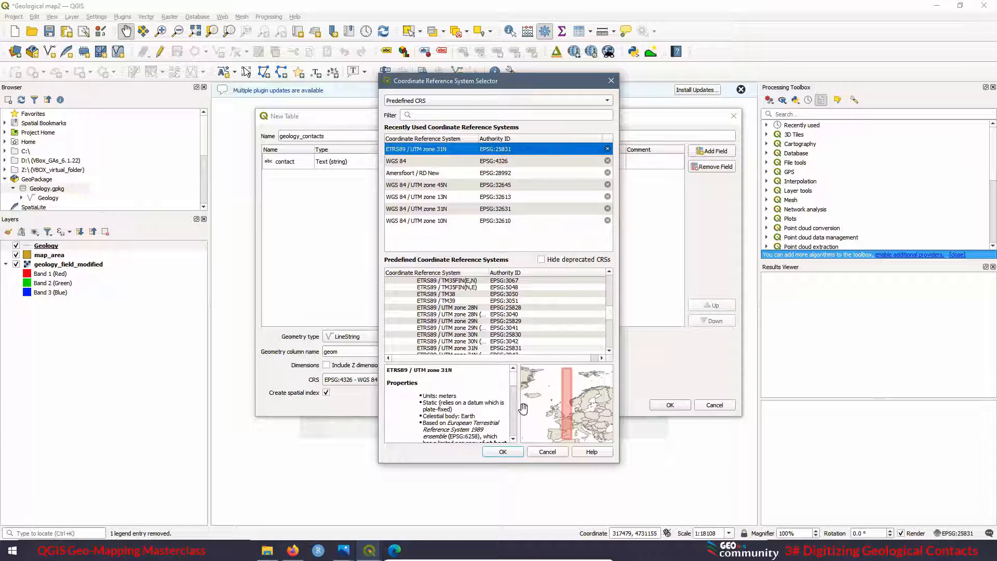
pyautogui.click(503, 452)
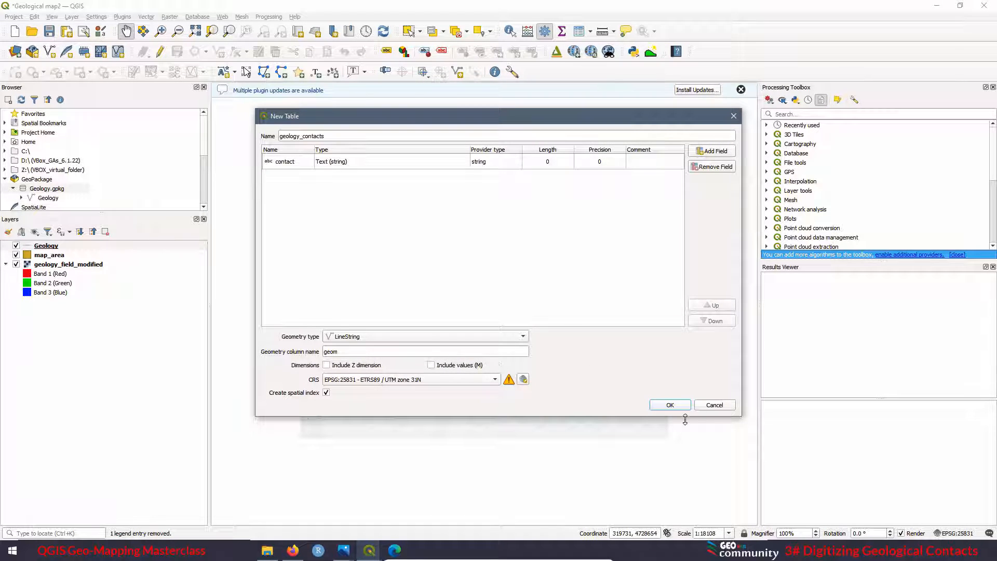
pyautogui.click(670, 405)
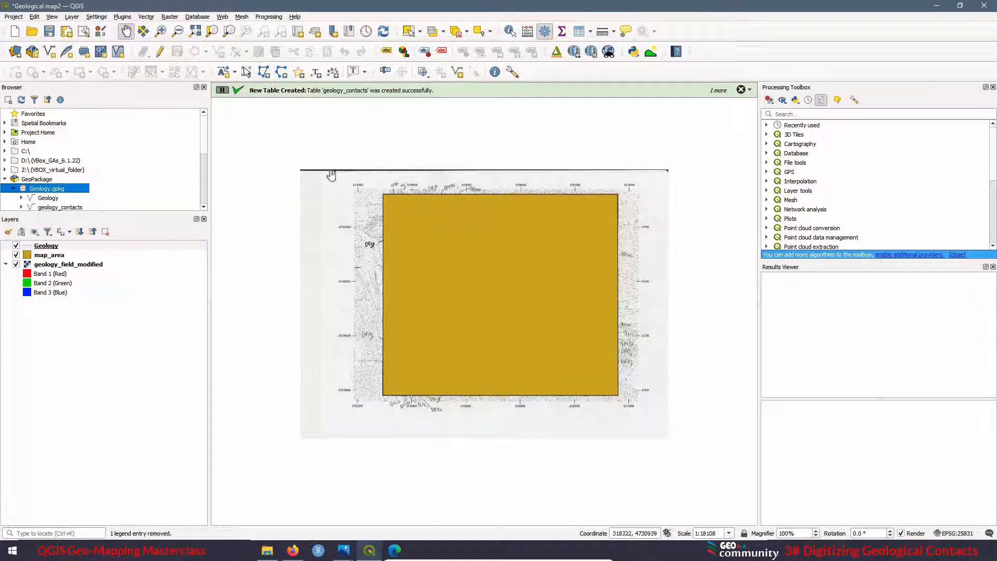
# Examine the fields of the Geology and geology_contacts tables inside Geology.gpkg, and collapse both tables again.
pyautogui.scroll(-1, 63, 187)
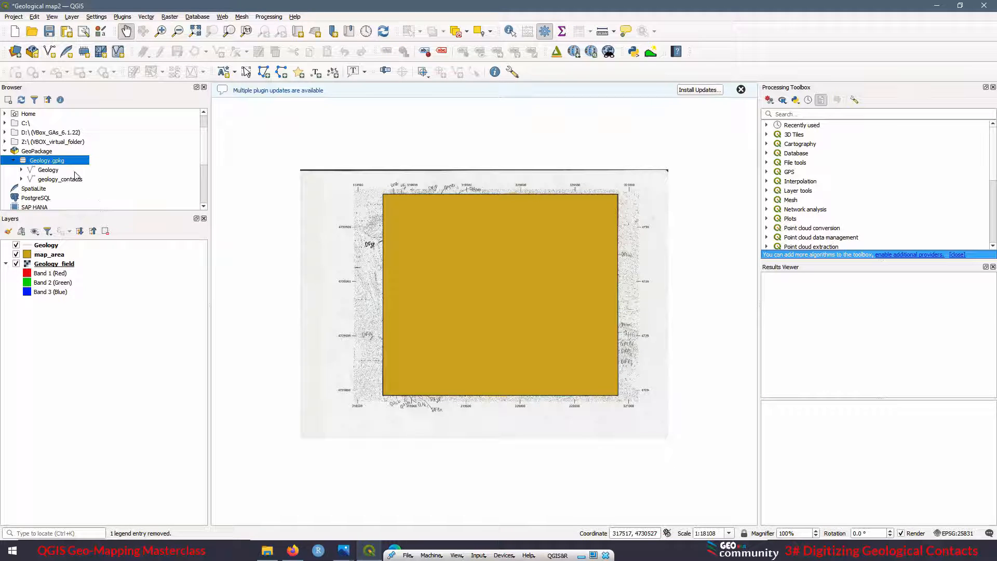
pyautogui.click(22, 170)
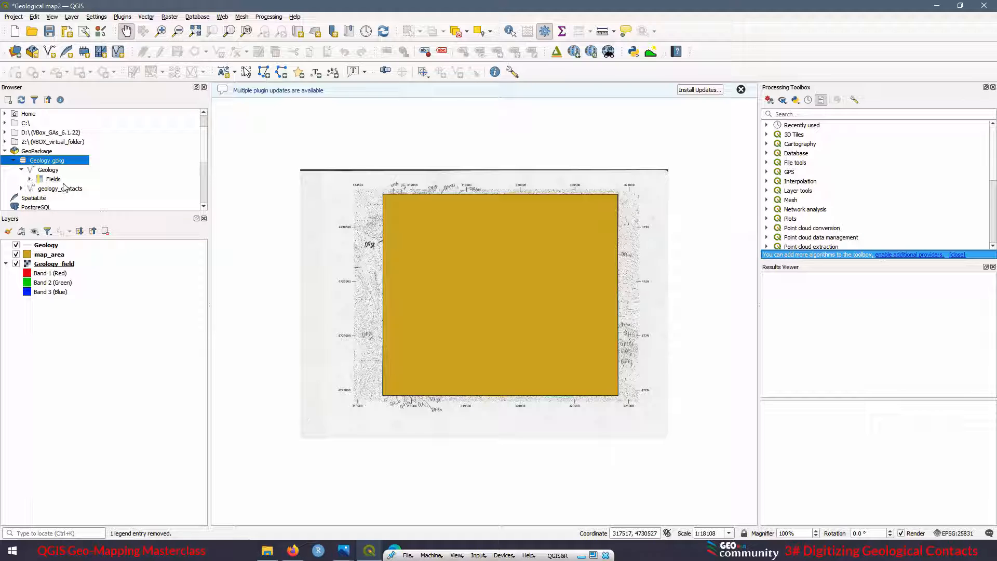
pyautogui.click(30, 179)
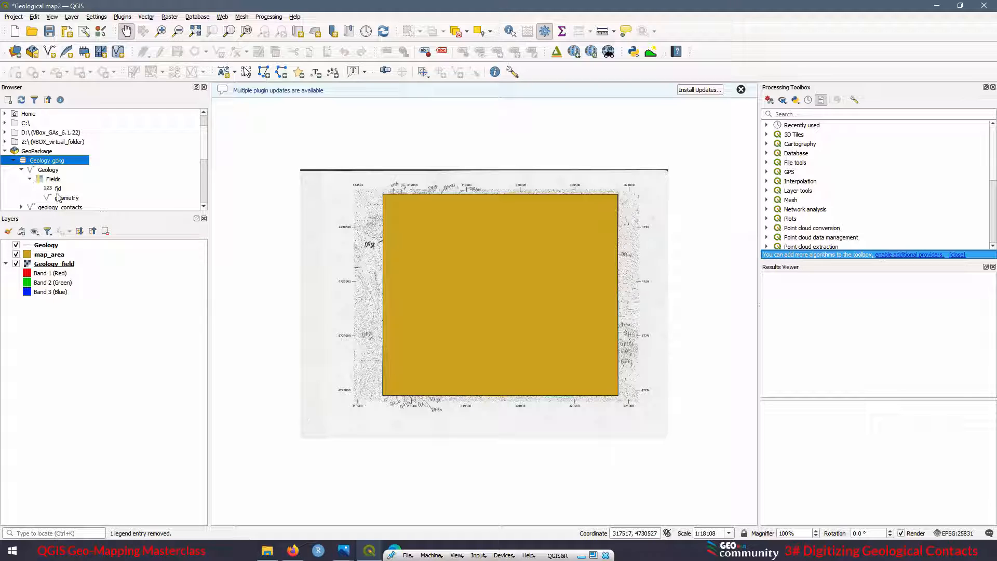
pyautogui.click(52, 171)
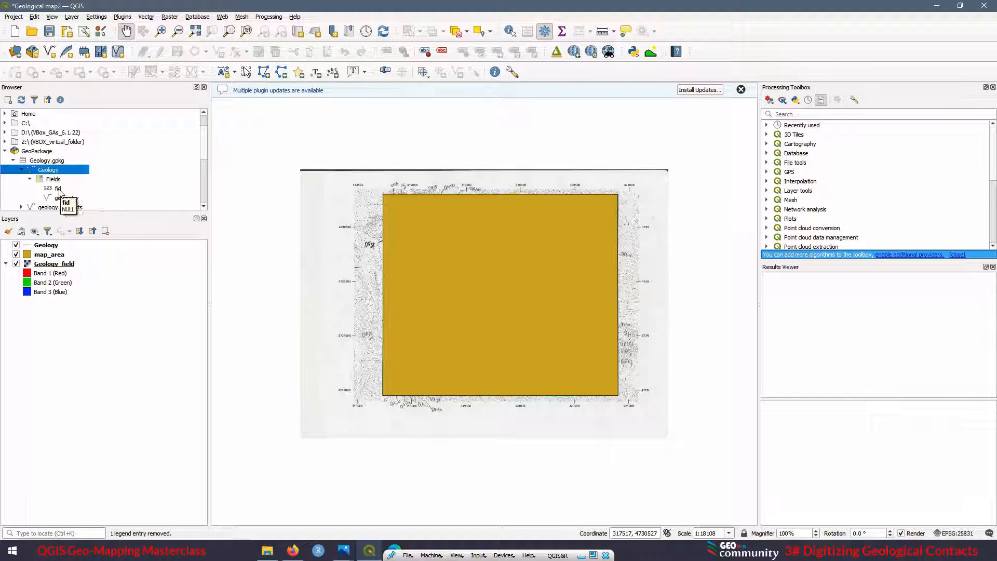
pyautogui.click(60, 190)
pyautogui.scroll(-1, 89, 188)
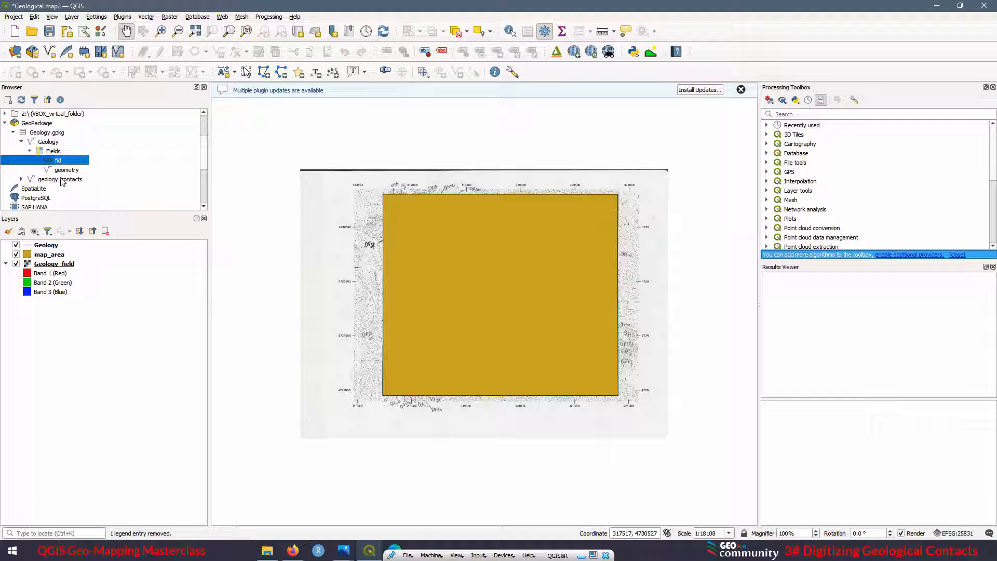
pyautogui.click(21, 179)
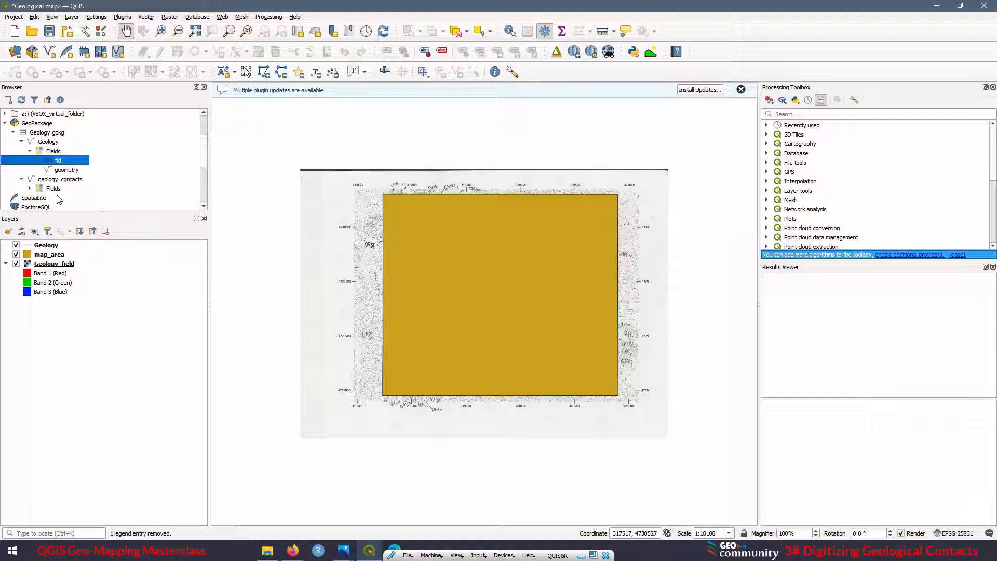
pyautogui.click(30, 189)
pyautogui.scroll(-1, 81, 179)
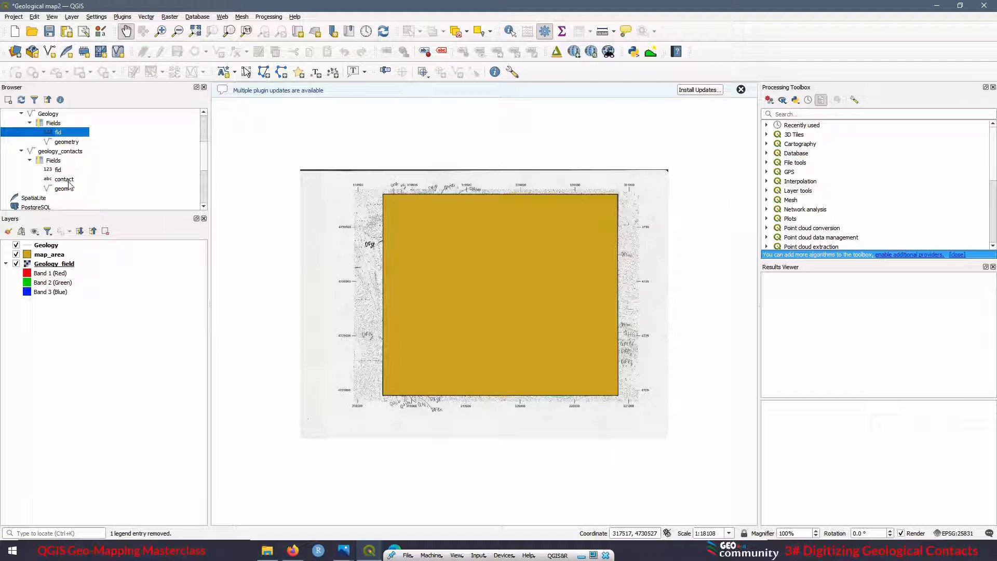
pyautogui.click(64, 180)
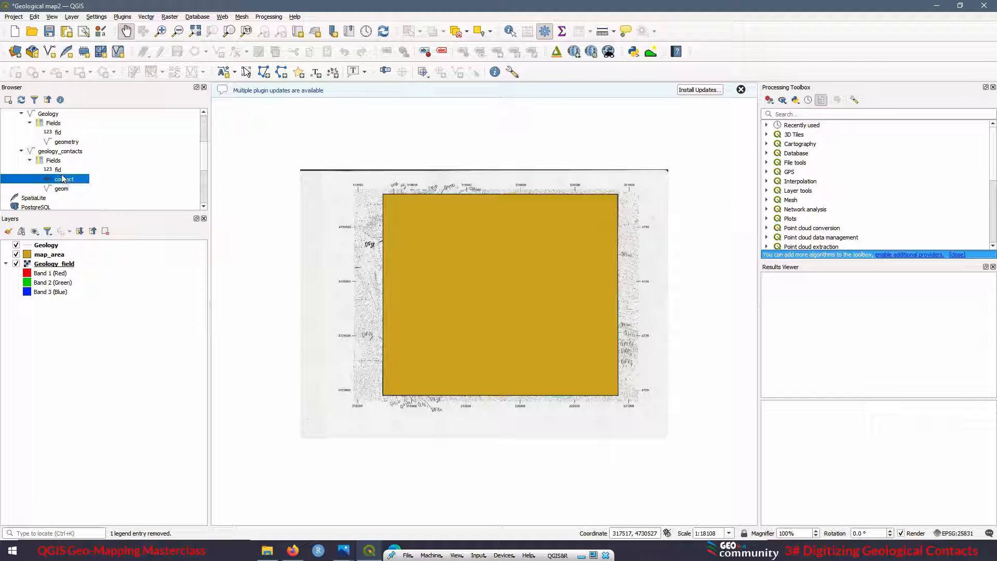
pyautogui.click(21, 151)
pyautogui.click(21, 113)
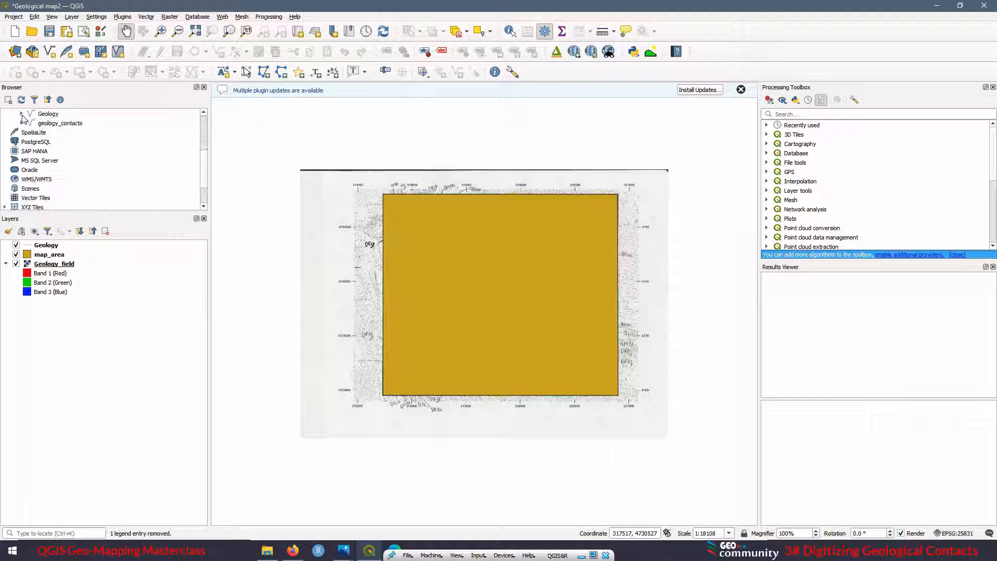
pyautogui.scroll(2, 23, 118)
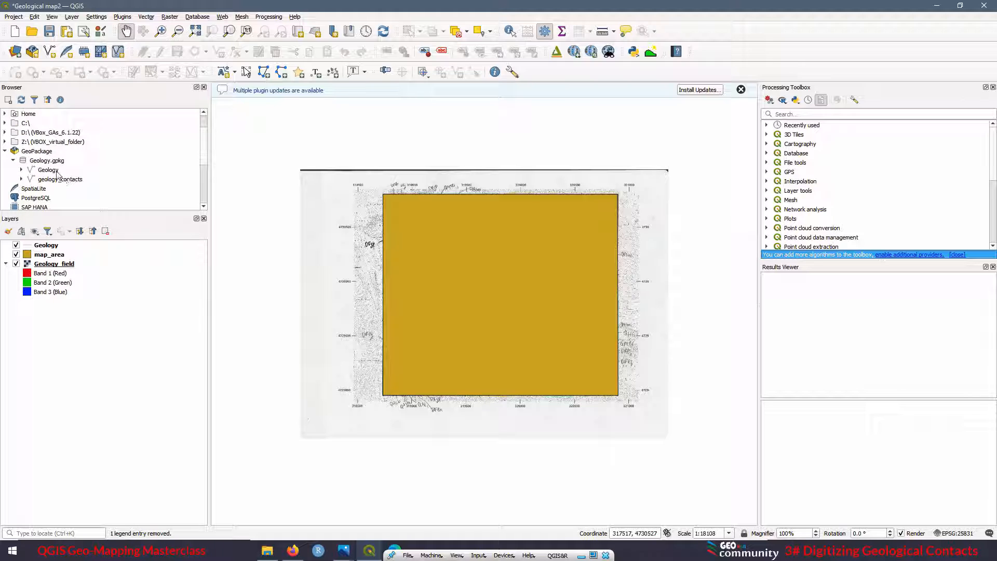
# Remove the Geology layer from the project's layers while keeping its table in Geology.gpkg.
pyautogui.click(54, 172)
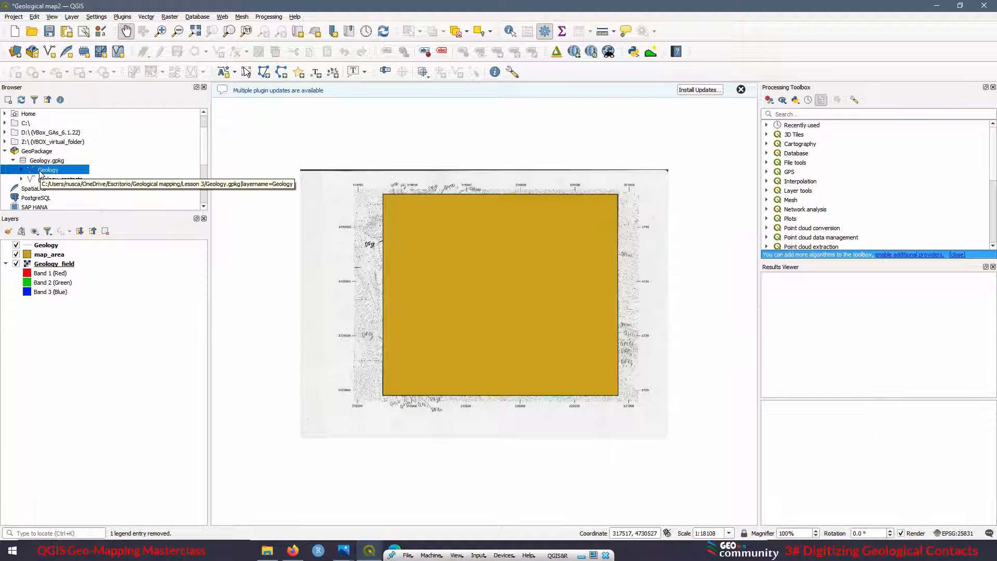
pyautogui.click(51, 247)
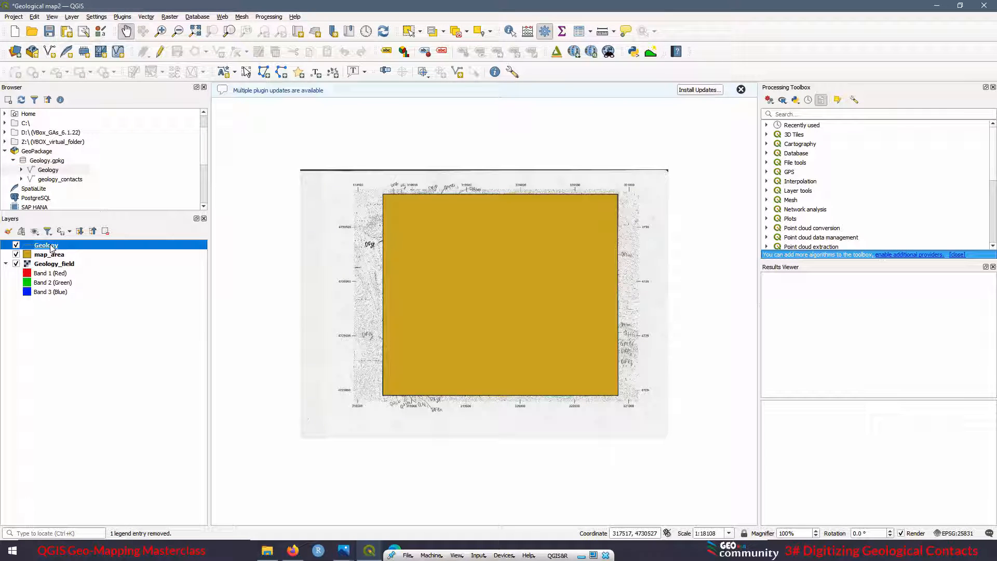
pyautogui.rightClick(51, 249)
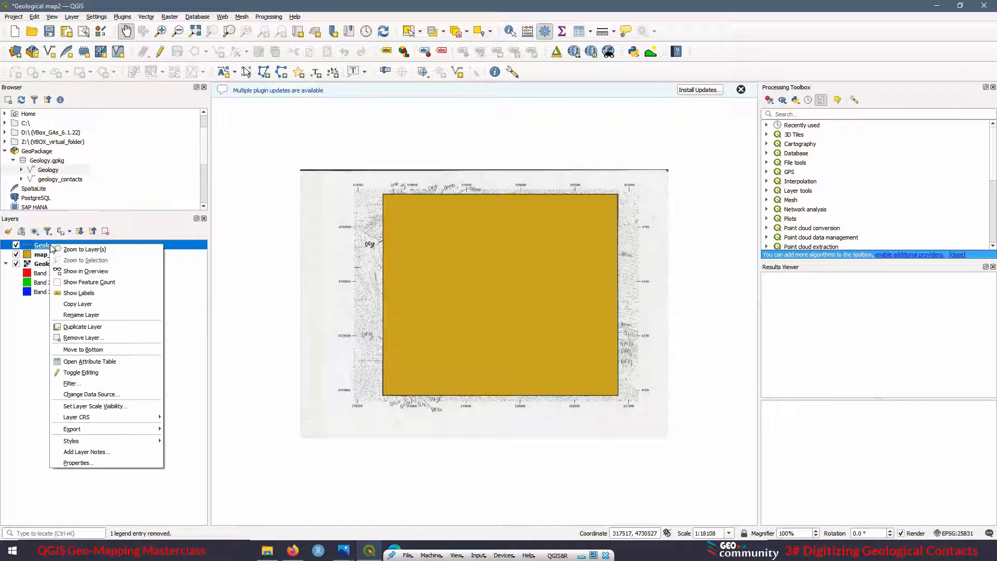
pyautogui.click(97, 339)
pyautogui.press('Return')
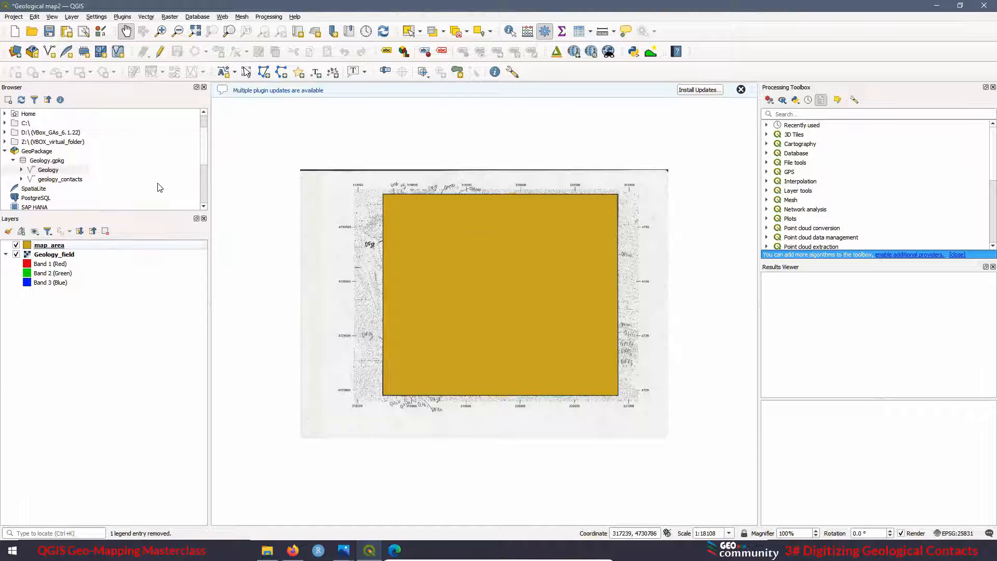
pyautogui.click(58, 172)
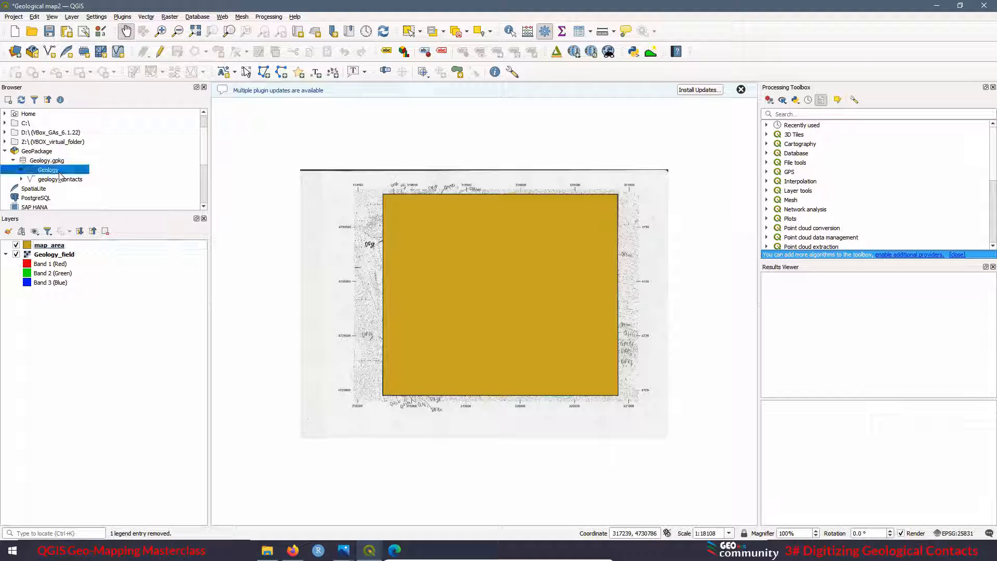
pyautogui.click(60, 180)
pyautogui.click(59, 170)
pyautogui.click(60, 179)
pyautogui.click(57, 167)
pyautogui.click(57, 160)
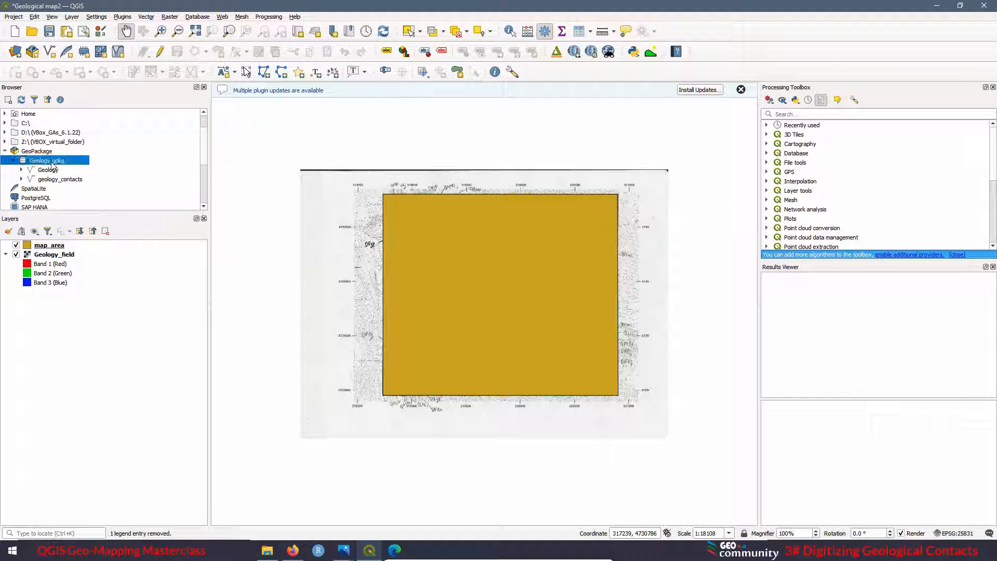
# Switch to File Explorer, inspect the Geology.gpkg file in the Lesson 3 folder, and return to QGIS.
pyautogui.click(267, 551)
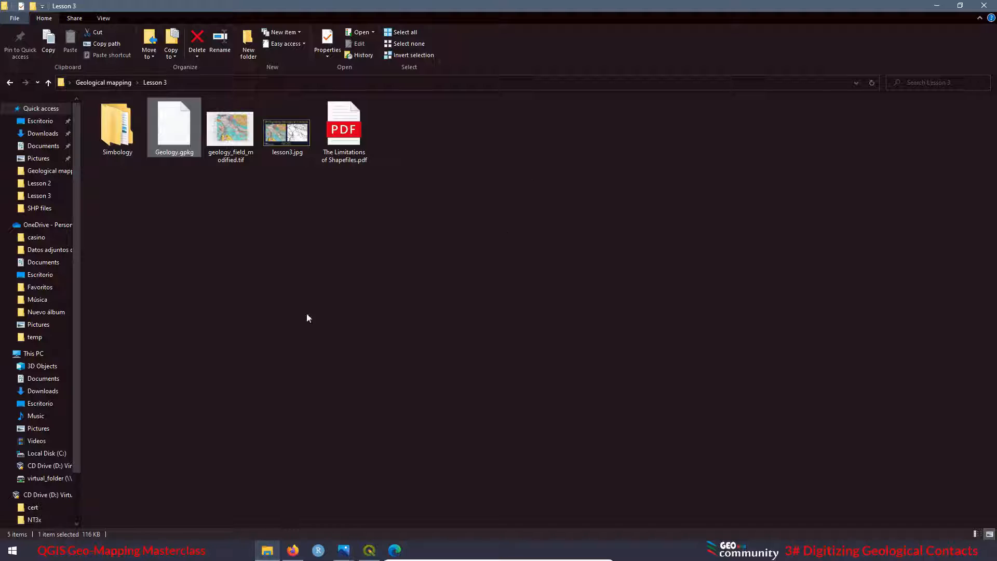
pyautogui.click(215, 208)
pyautogui.click(181, 133)
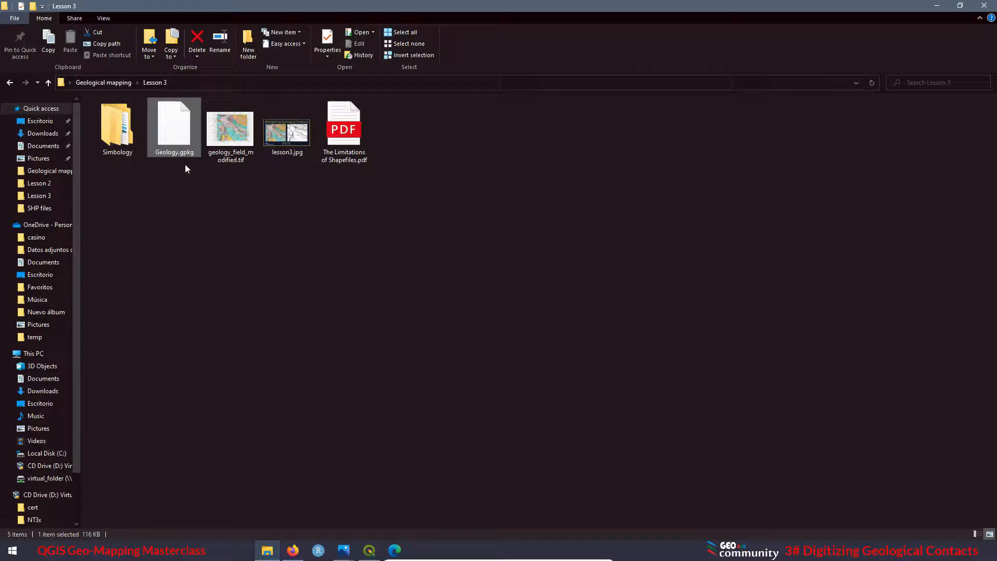
pyautogui.click(170, 217)
pyautogui.click(173, 131)
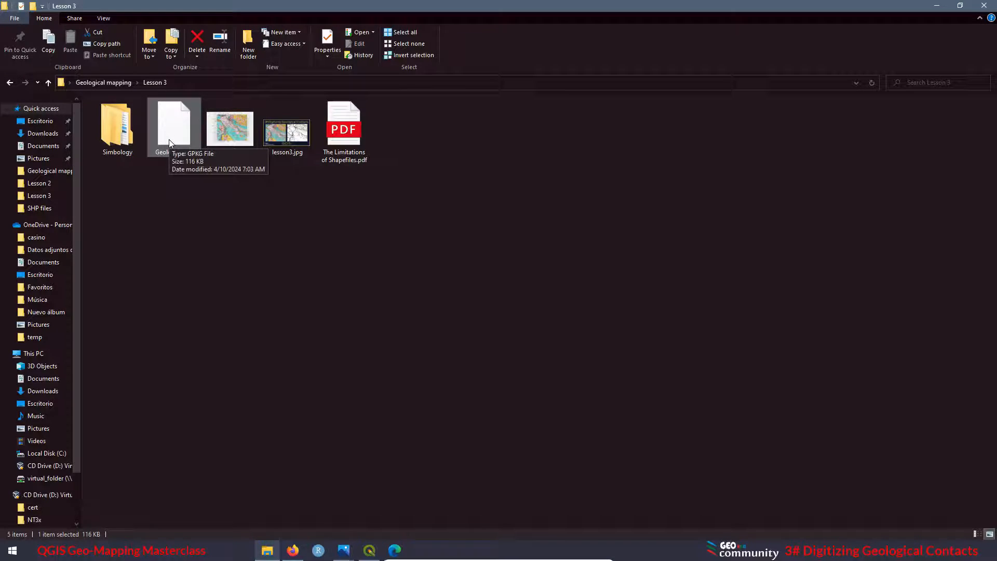
pyautogui.click(938, 6)
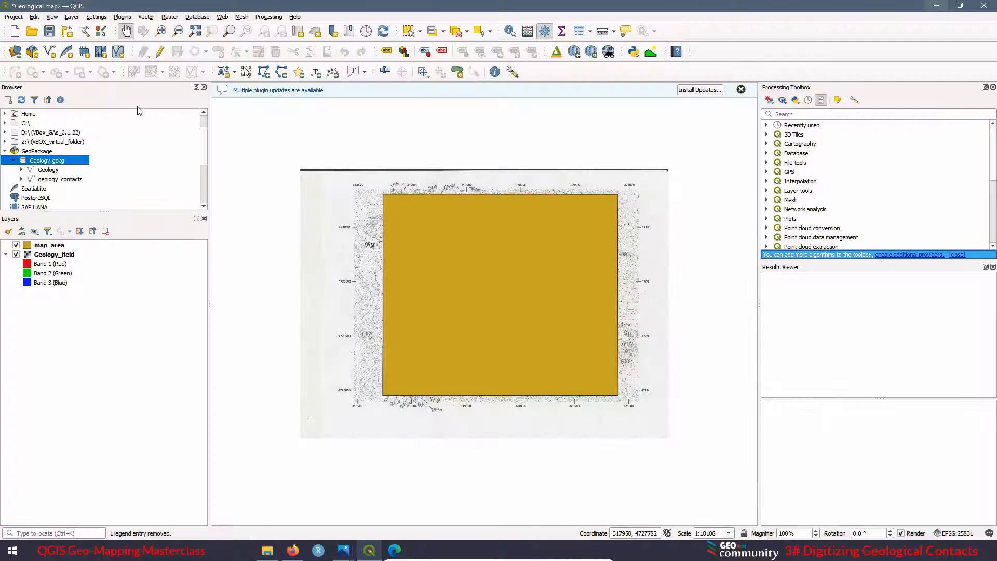
pyautogui.click(48, 171)
pyautogui.click(49, 179)
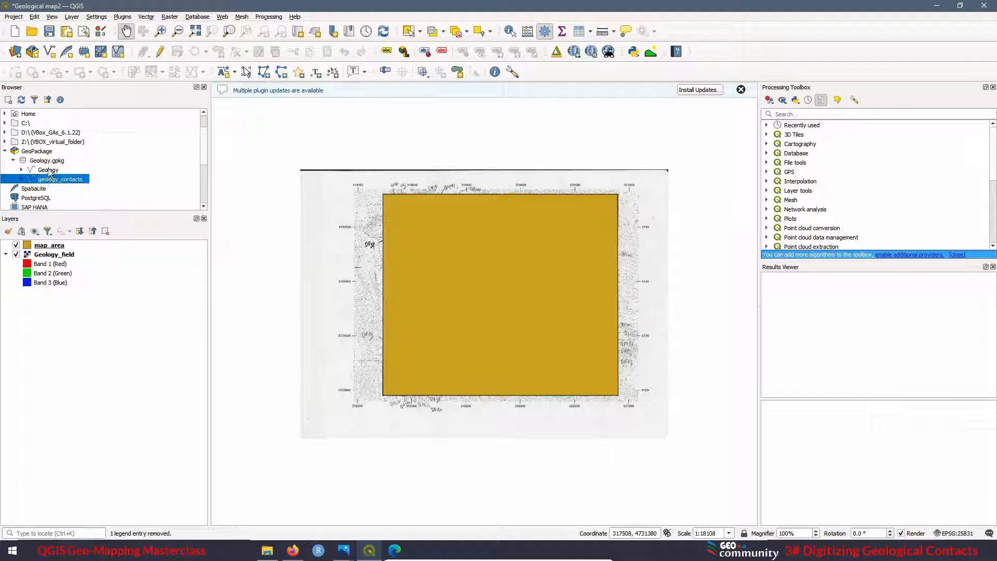
pyautogui.click(48, 171)
pyautogui.click(50, 181)
# Hide the map_area layer and start exporting the Geology_field raster with GeoPackage as the output format.
pyautogui.click(46, 257)
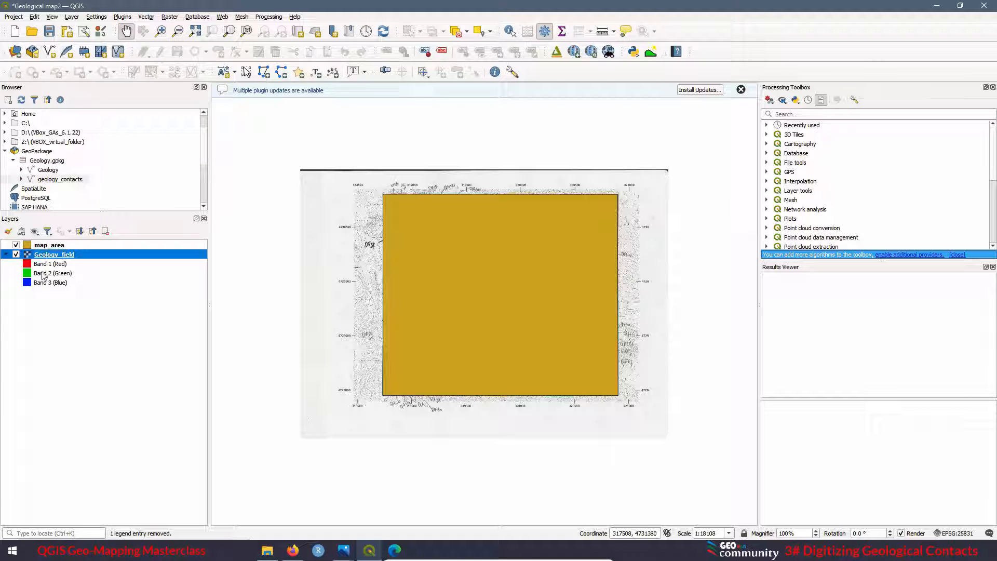
pyautogui.click(16, 245)
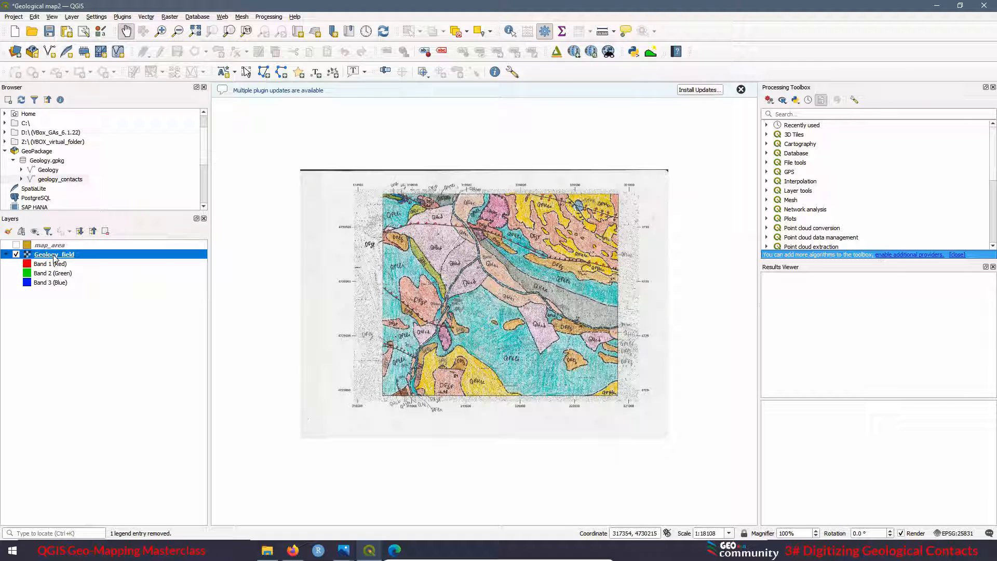
pyautogui.rightClick(84, 258)
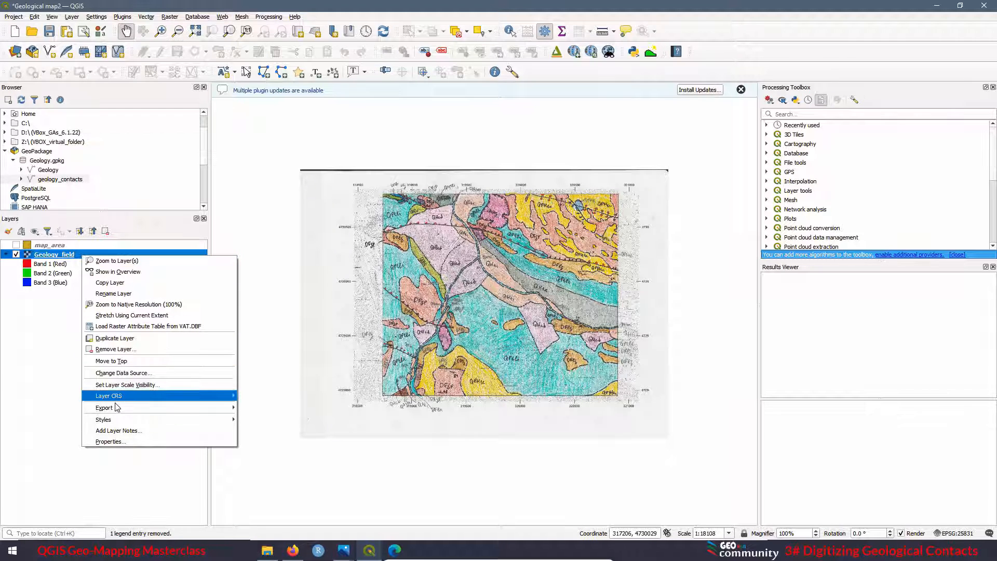
pyautogui.moveTo(107, 411)
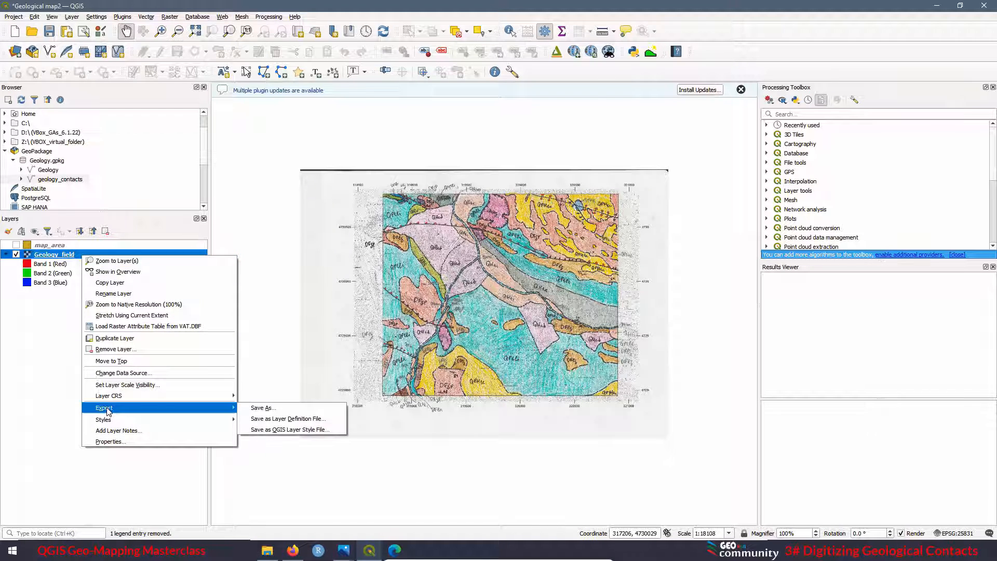
pyautogui.click(279, 412)
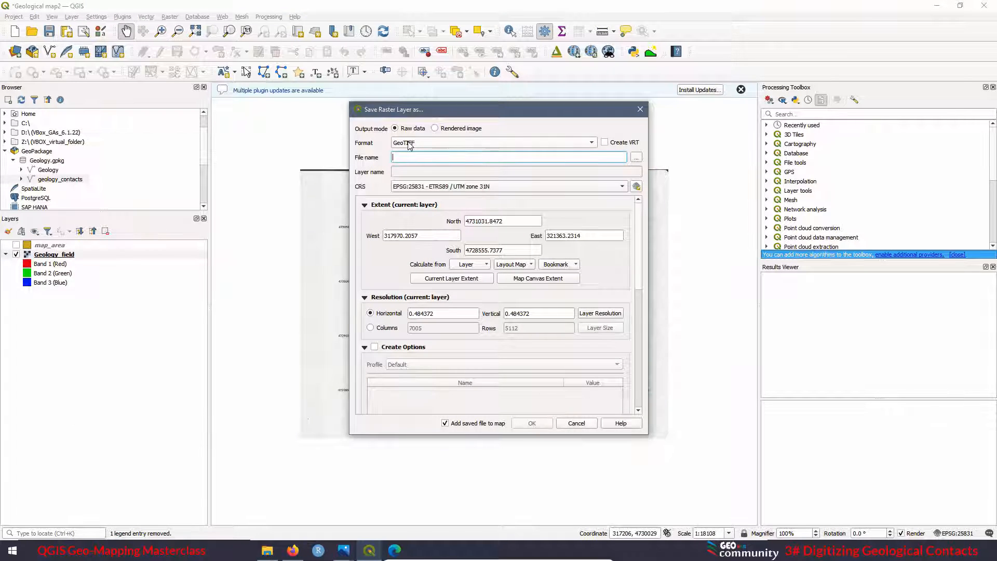
pyautogui.click(466, 148)
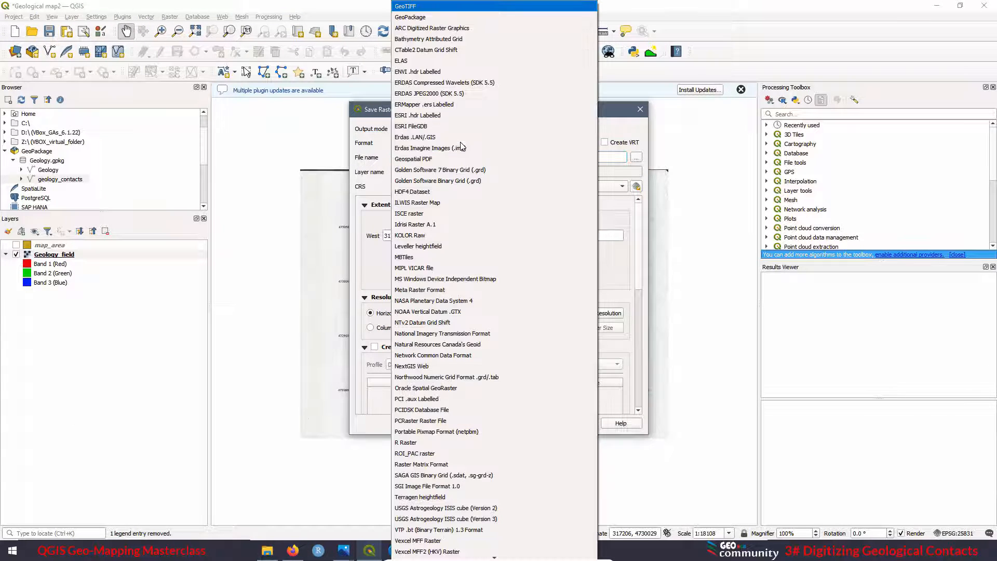
pyautogui.click(408, 20)
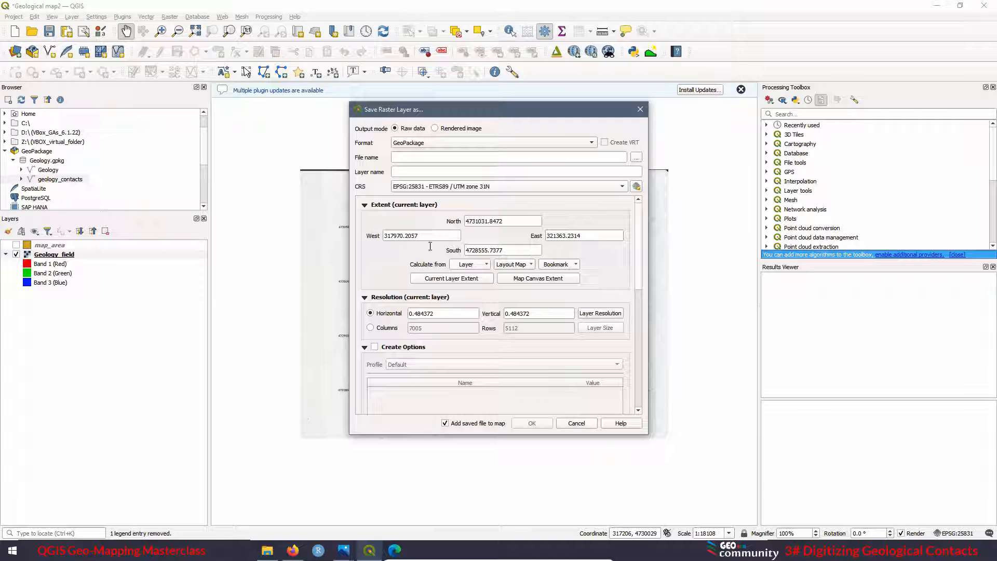
# Choose the existing Geology.gpkg in the Lesson 3 folder as the raster export's destination file.
pyautogui.click(637, 157)
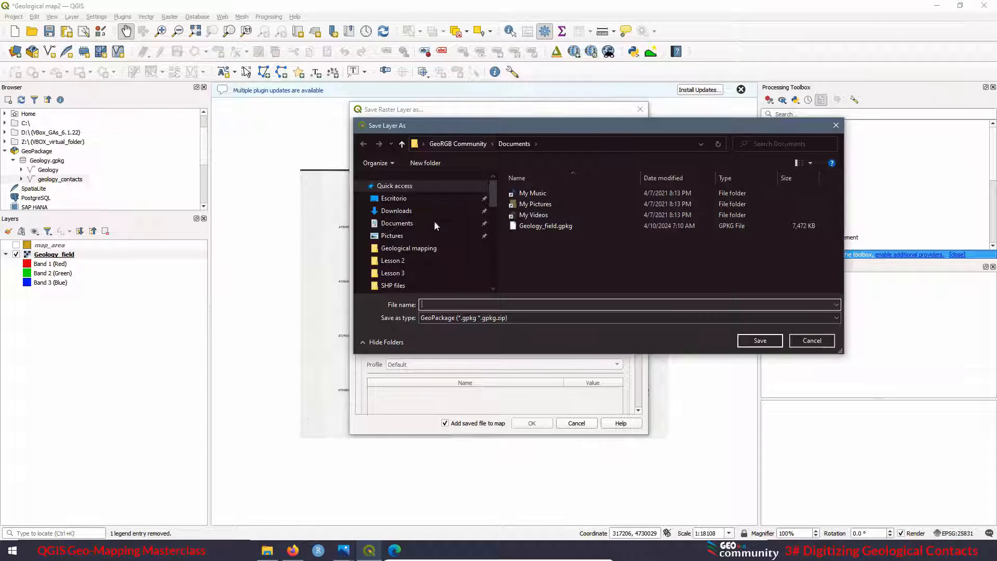
pyautogui.click(399, 273)
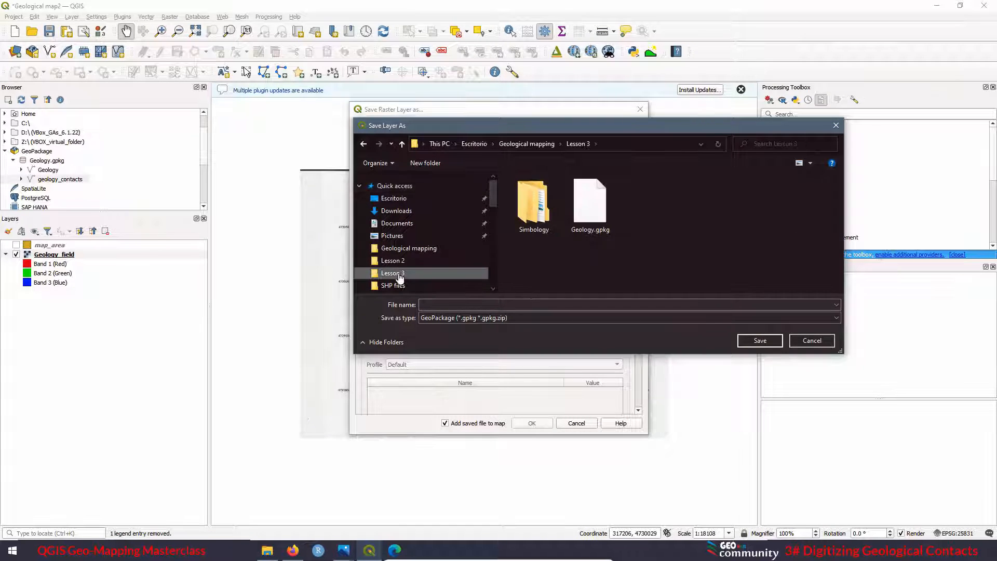
pyautogui.click(591, 205)
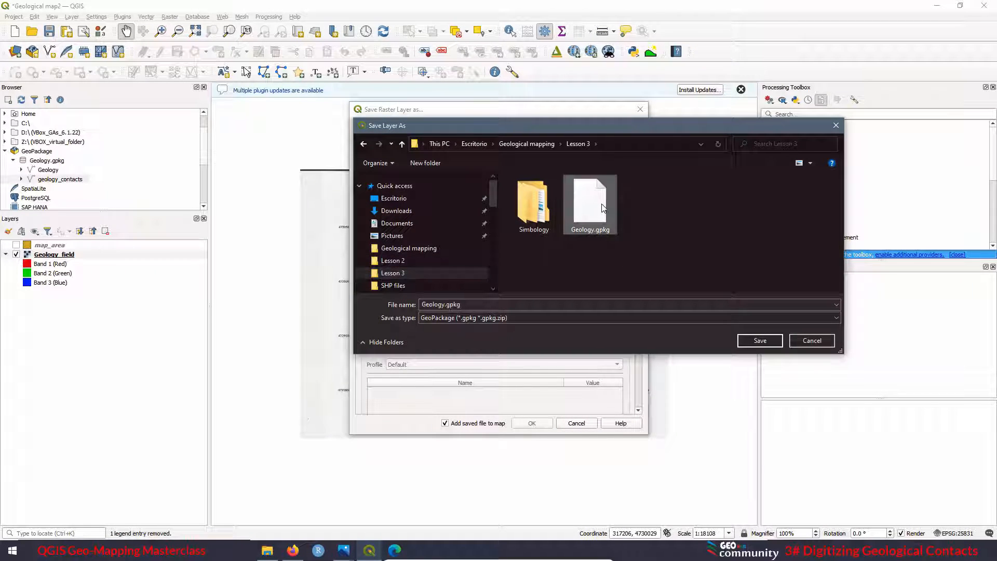
pyautogui.click(758, 342)
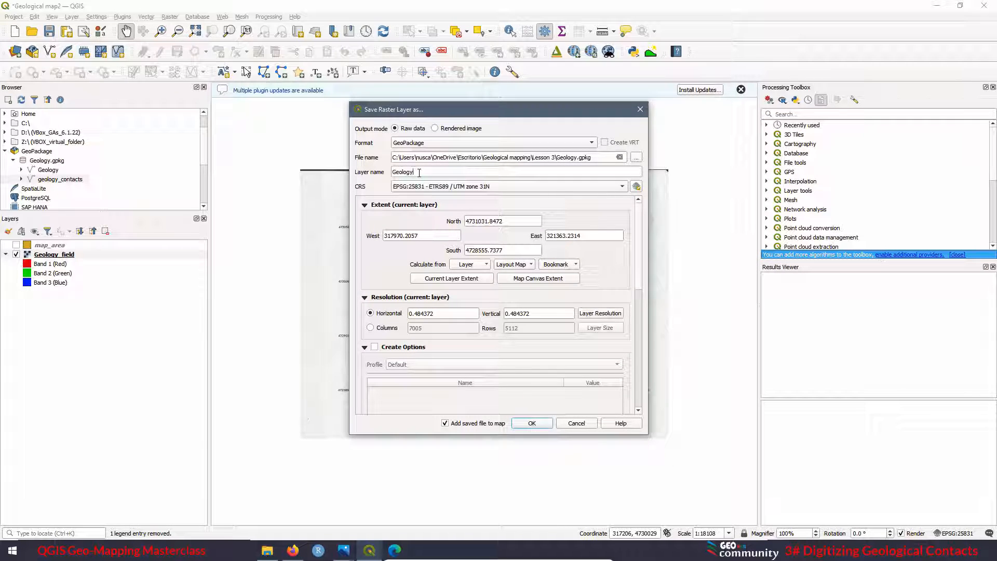
# Name the exported raster layer Geology_Map and run the export, adding the result to the map.
pyautogui.doubleClick(419, 173)
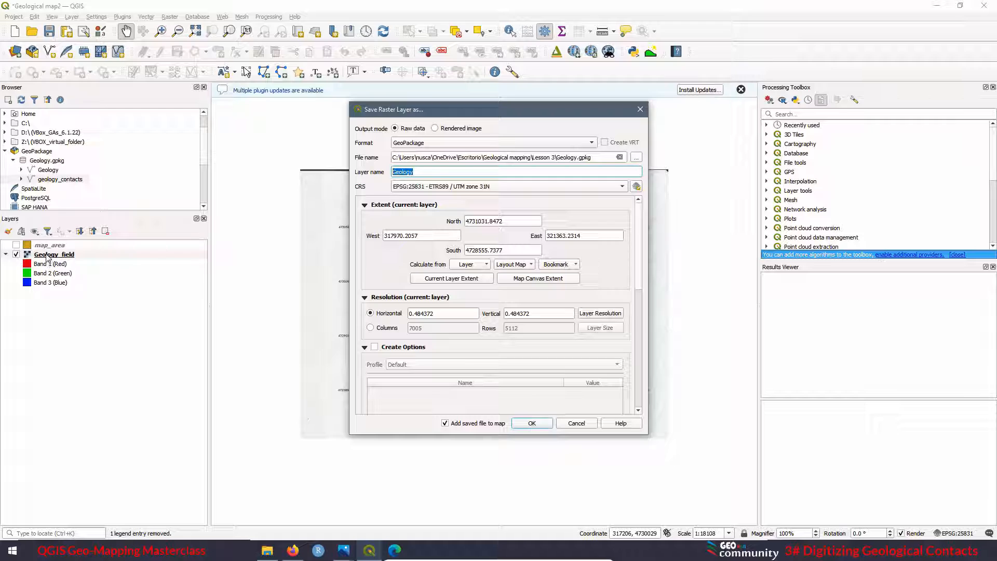
pyautogui.click(420, 174)
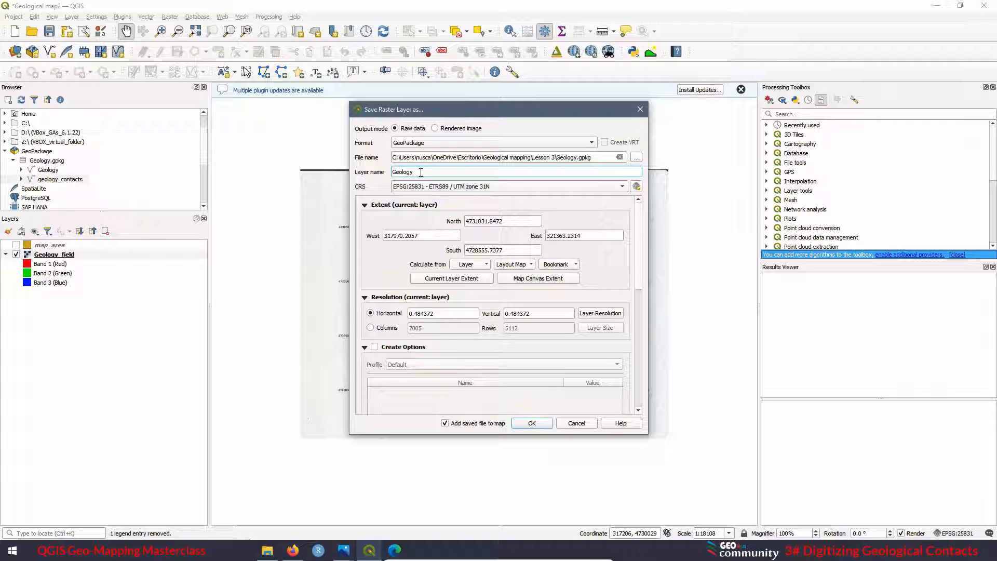
pyautogui.write('_Map')
pyautogui.click(530, 424)
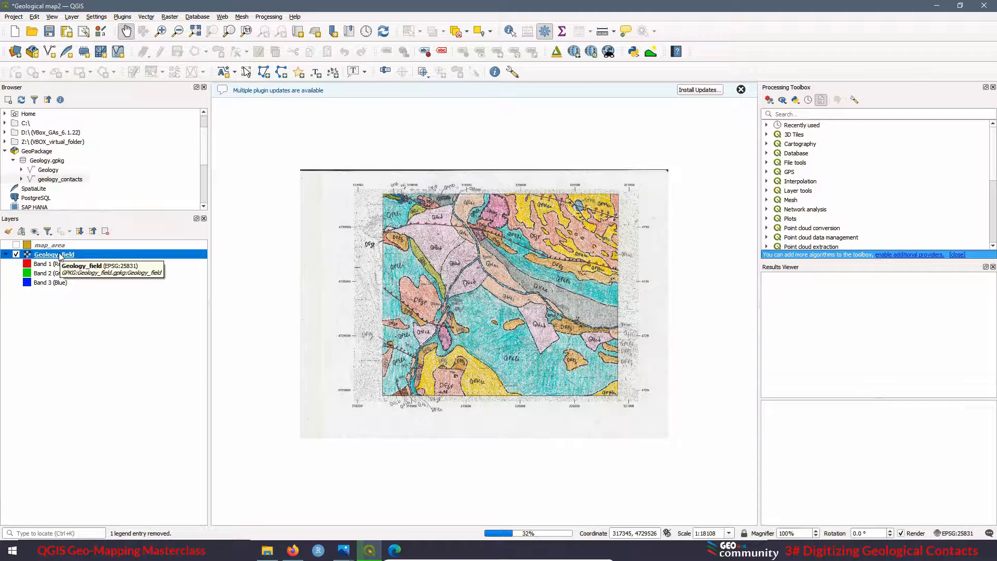
# Collapse and re-expand Geology.gpkg to check its contents for the exported raster, and refresh the map.
pyautogui.click(54, 162)
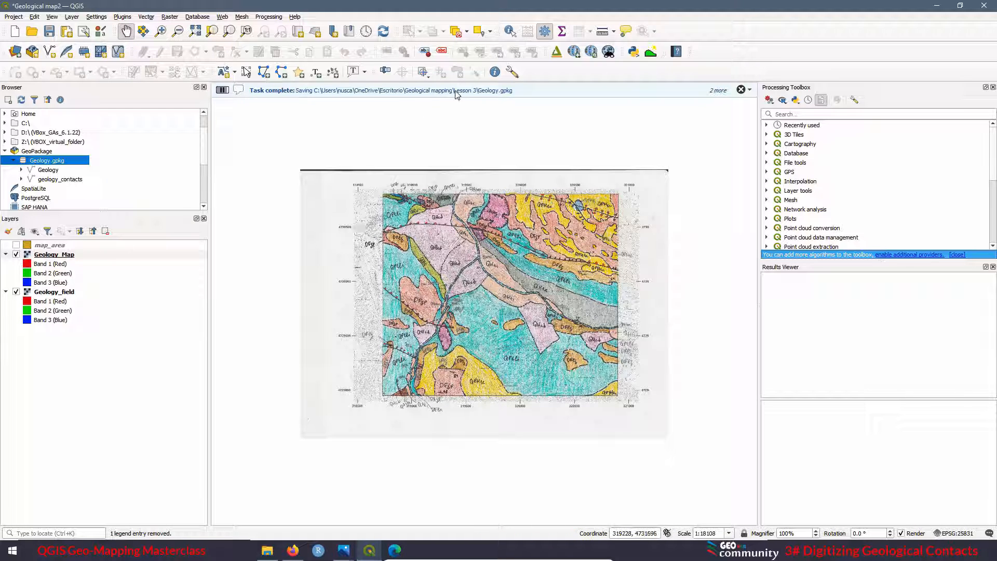
pyautogui.click(15, 161)
pyautogui.click(15, 161)
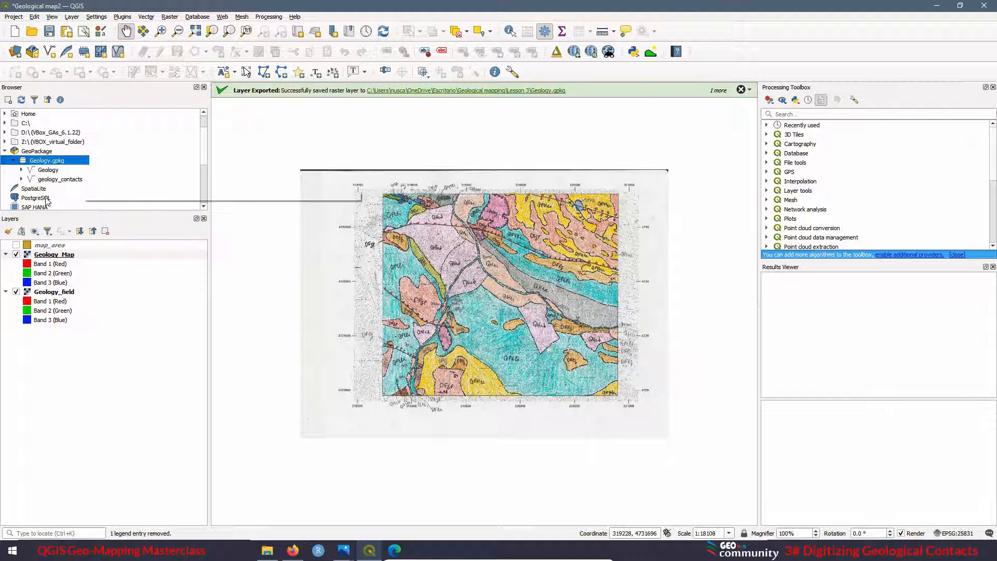
pyautogui.click(383, 32)
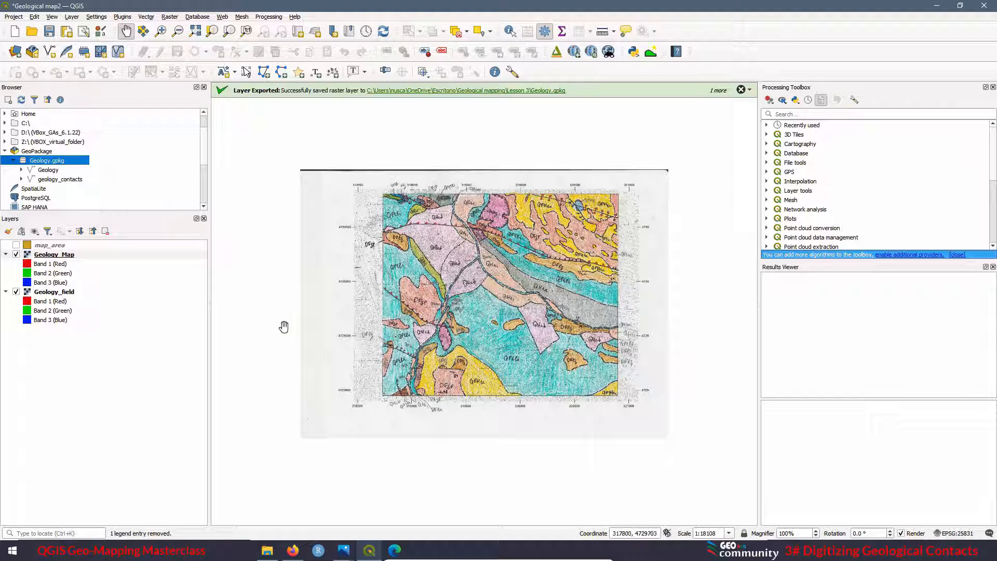
# Save the Geological map2 project and close QGIS.
pyautogui.click(54, 35)
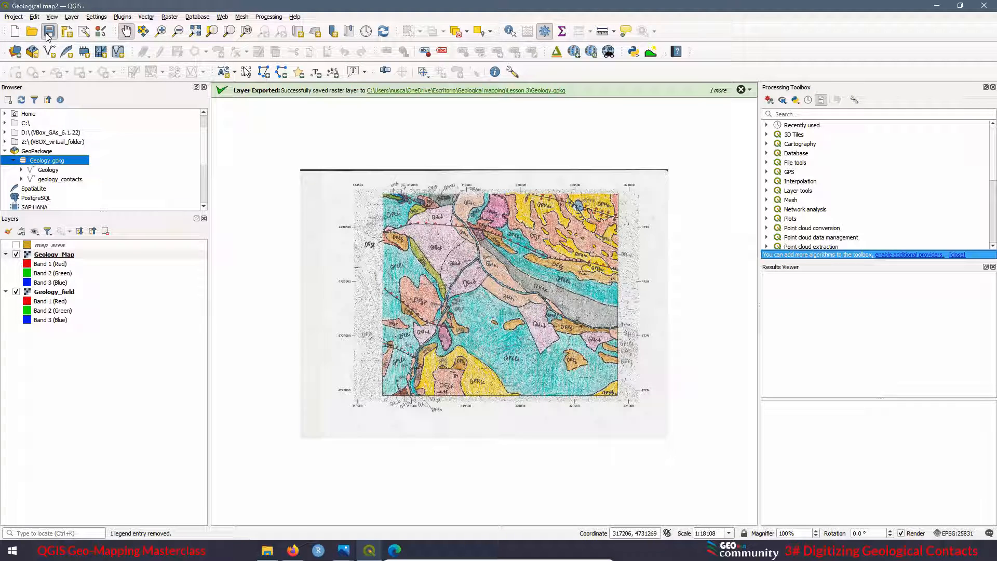
pyautogui.click(13, 17)
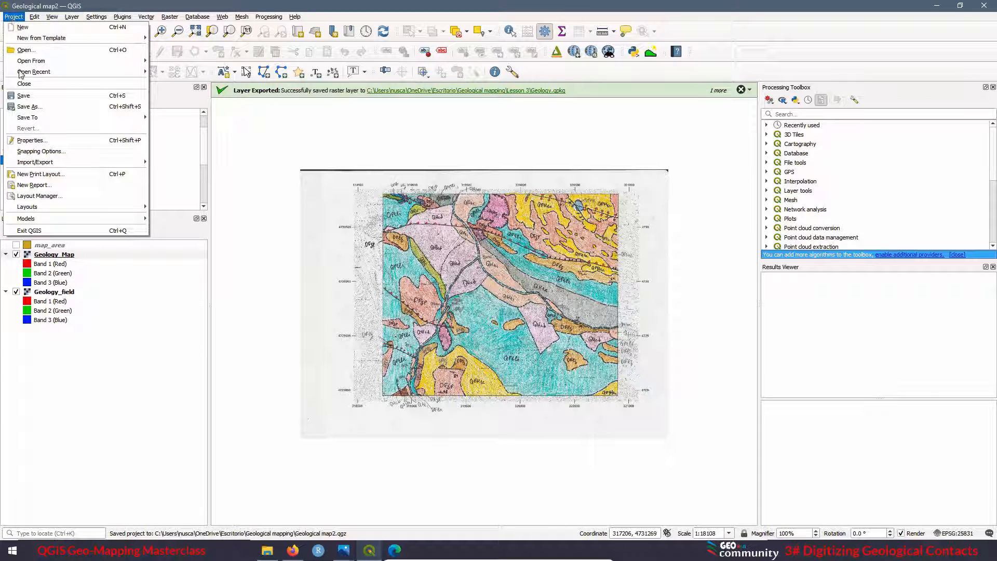
pyautogui.click(222, 9)
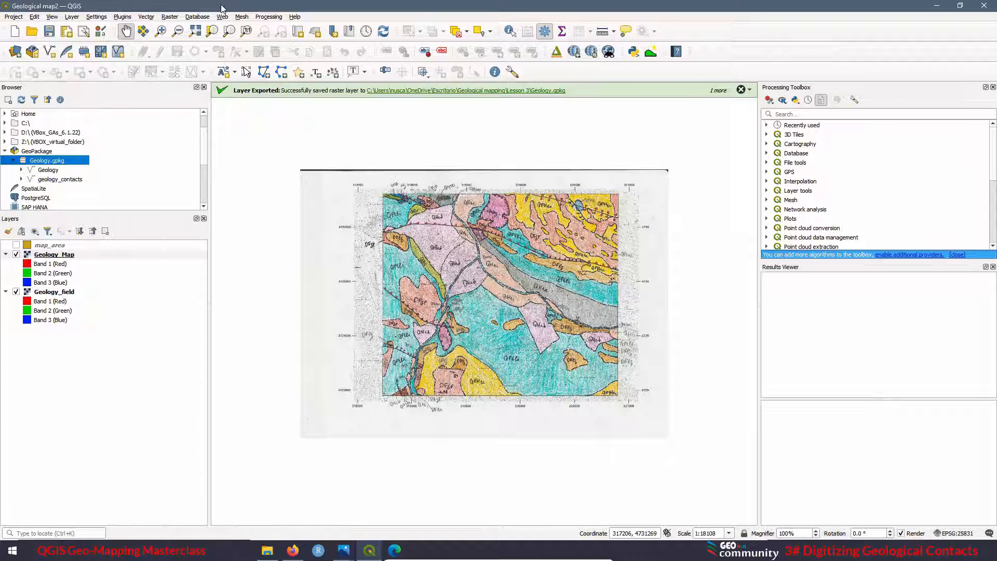
pyautogui.click(49, 32)
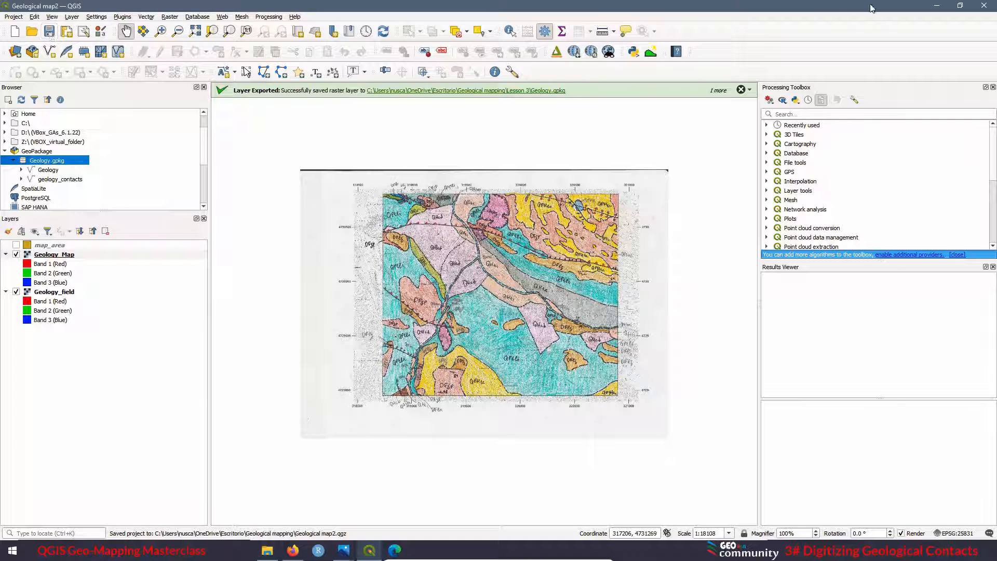
pyautogui.click(985, 5)
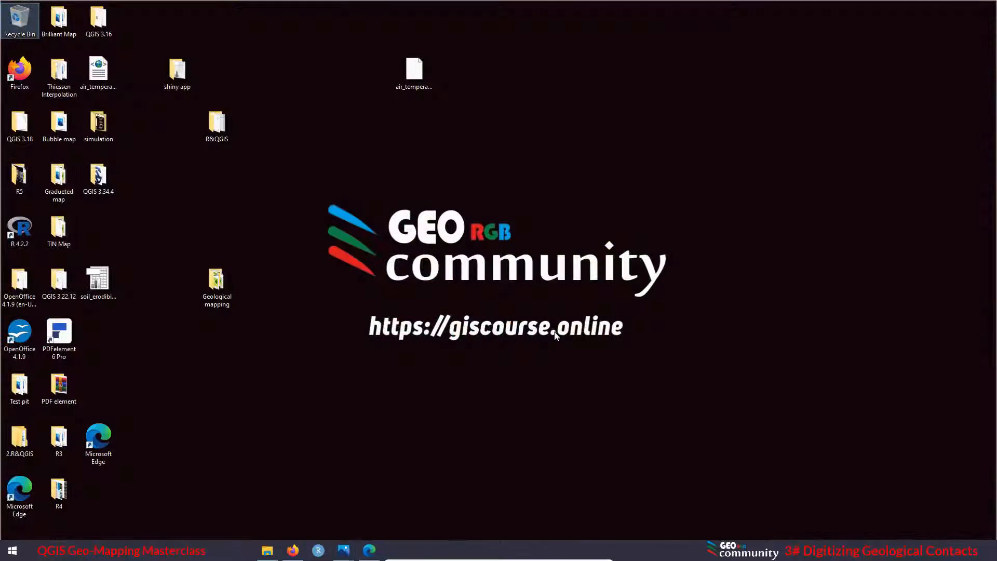
# Relaunch QGIS from the QGIS 3.34.4 program group and reopen the recent project Geological map2.
pyautogui.click(10, 556)
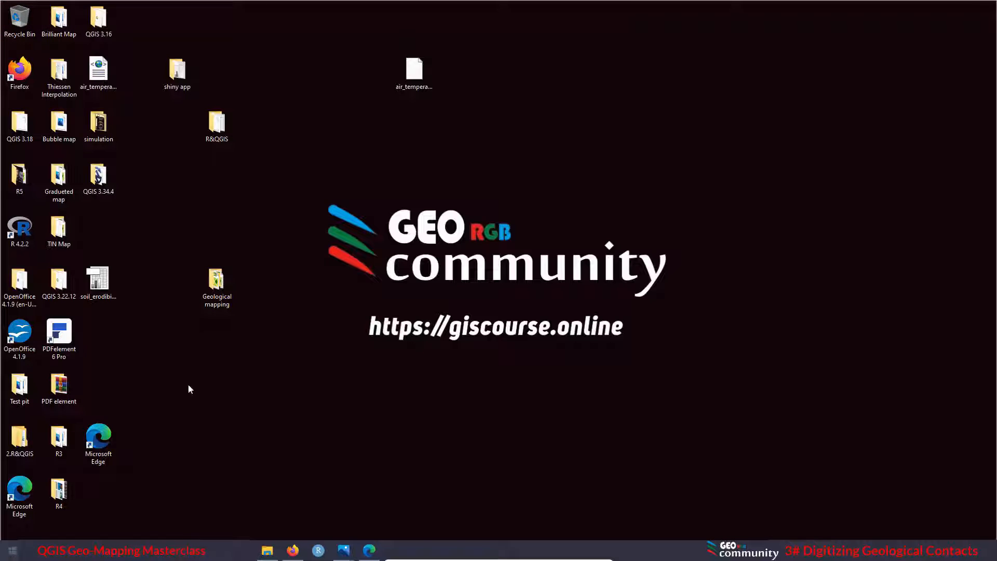
pyautogui.scroll(-10, 81, 378)
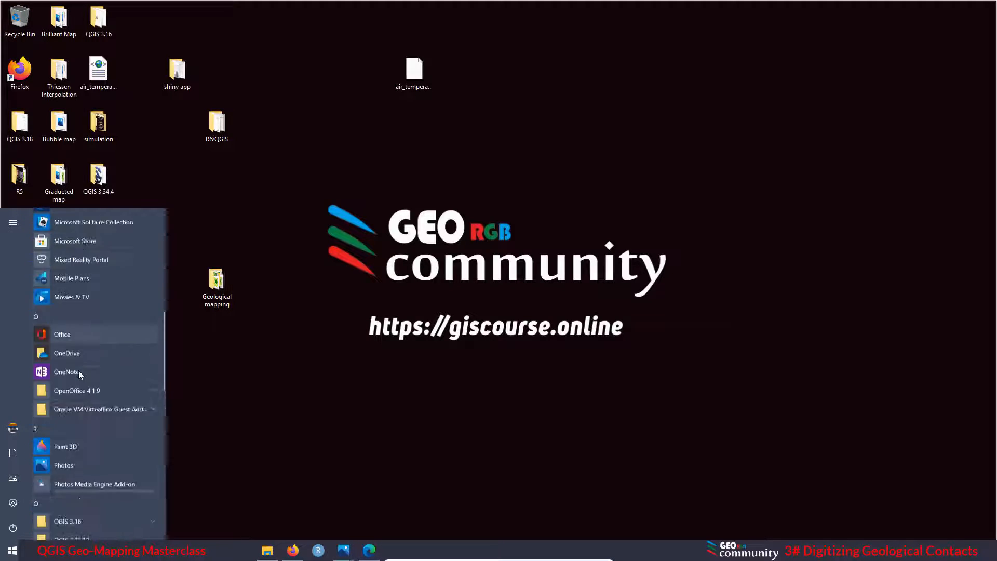
pyautogui.scroll(-8, 79, 372)
pyautogui.scroll(4, 72, 410)
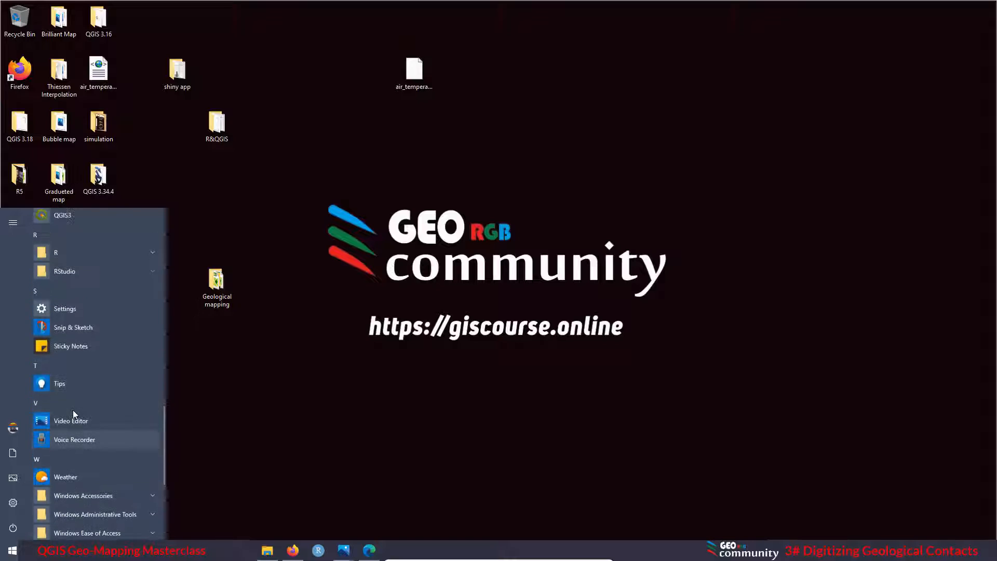
pyautogui.scroll(3, 73, 410)
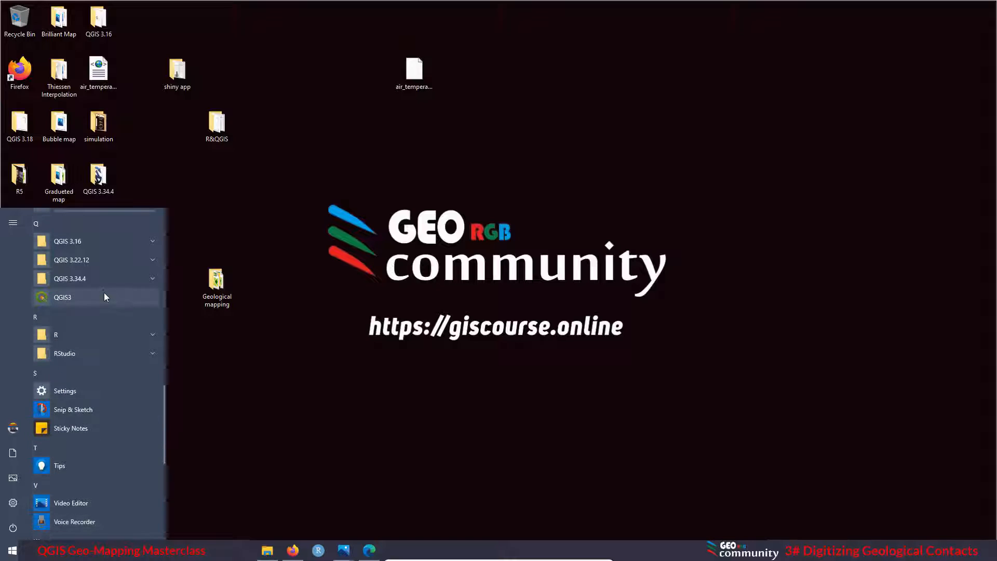
pyautogui.click(75, 281)
pyautogui.click(86, 335)
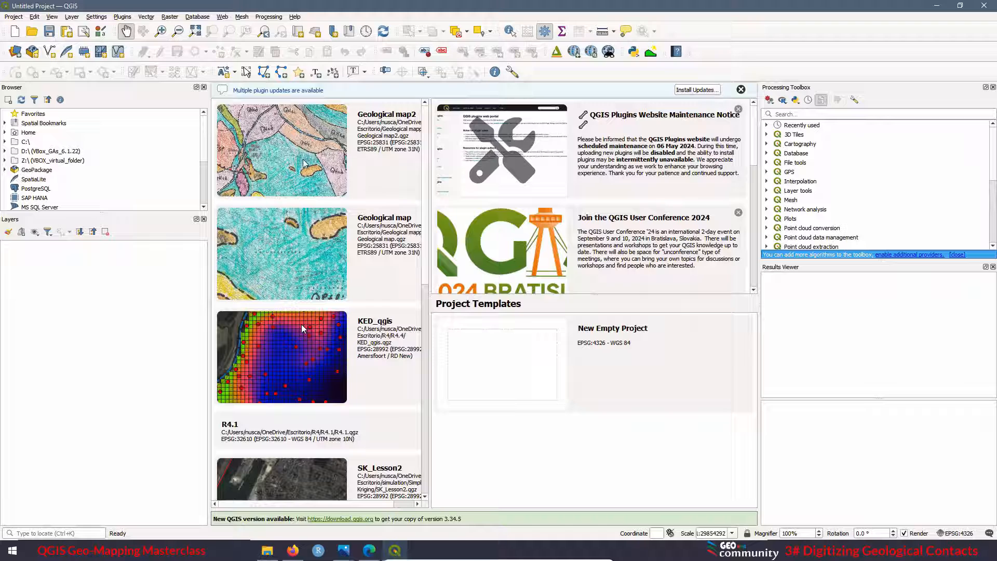
pyautogui.click(305, 162)
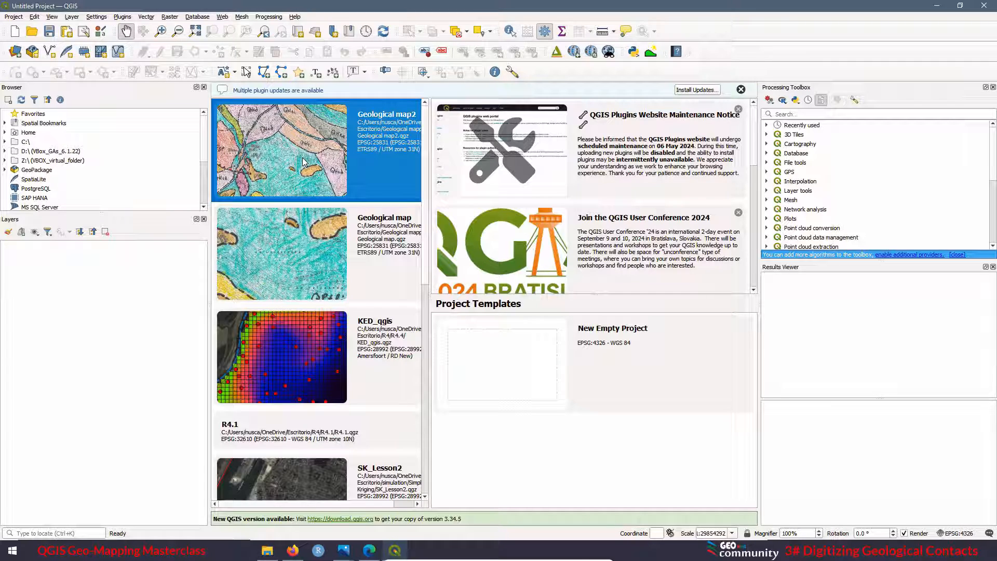
pyautogui.doubleClick(303, 157)
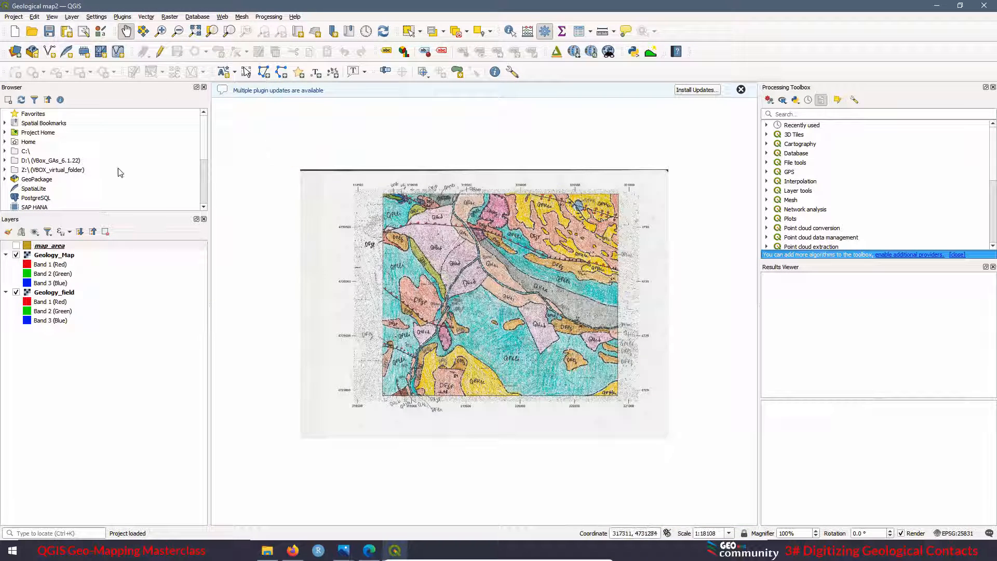
# Expand the Geology.gpkg GeoPackage connection and examine the tables and raster it contains.
pyautogui.click(5, 179)
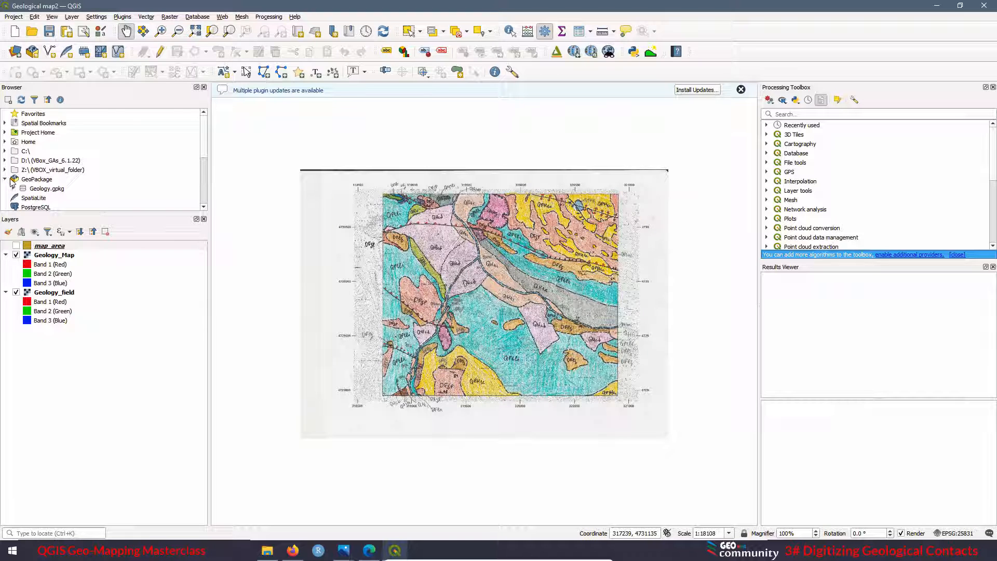
pyautogui.scroll(-1, 100, 171)
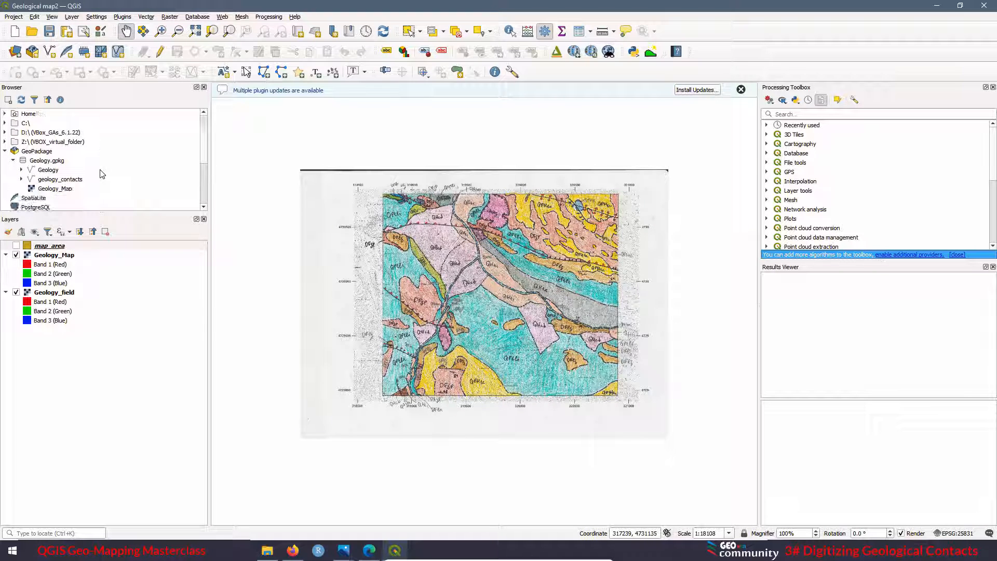
pyautogui.click(56, 180)
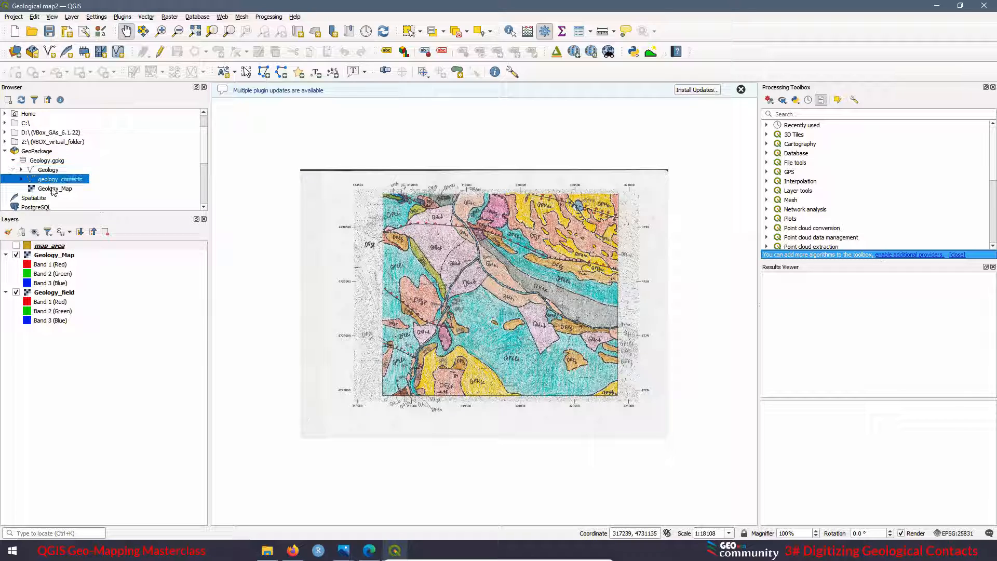
# Switch to File Explorer and check the size of Geology.gpkg in the Lesson 3 folder.
pyautogui.click(267, 555)
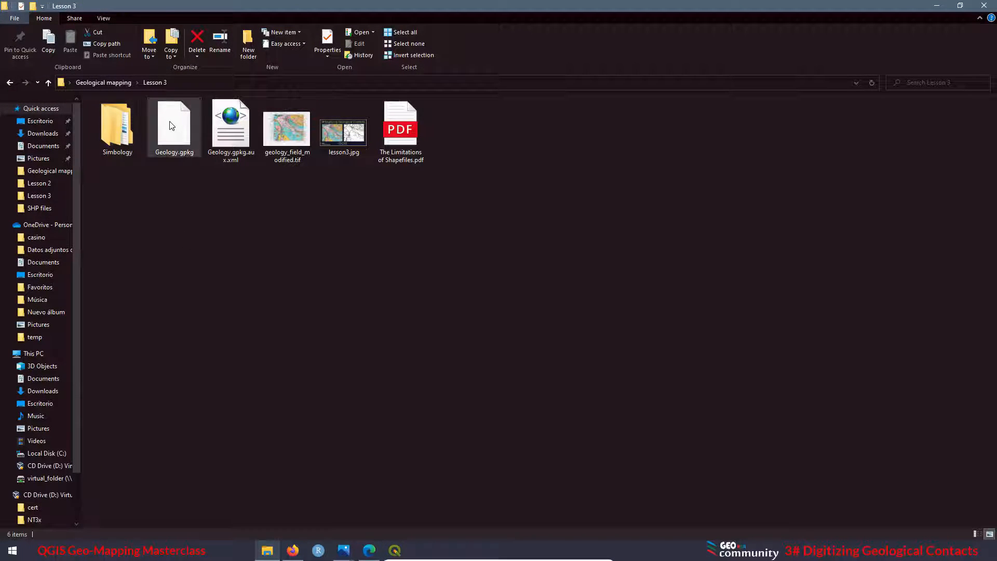
pyautogui.click(172, 126)
pyautogui.click(160, 221)
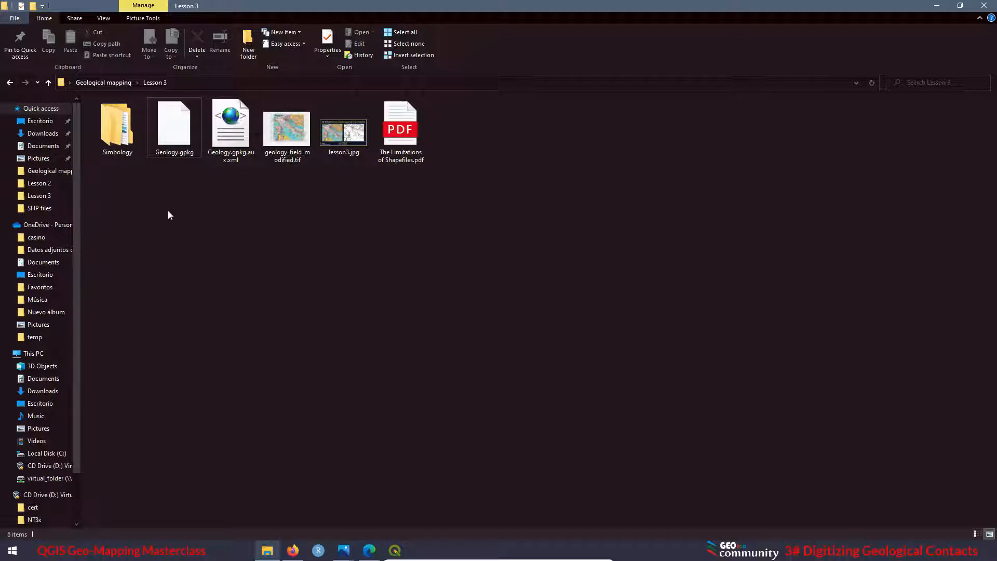
pyautogui.click(177, 125)
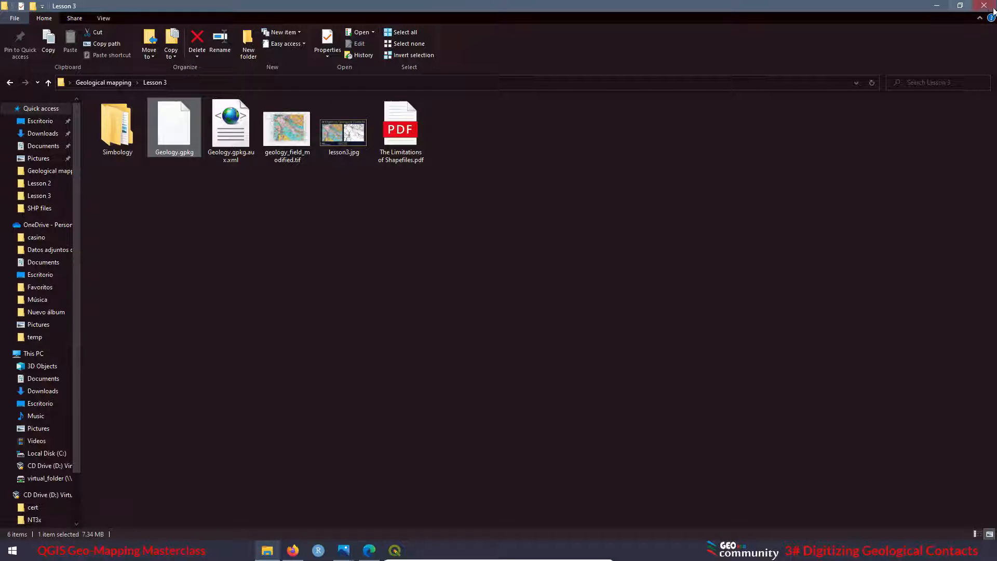
# Switch to The Limitations of Shapefiles PDF, review the Single File Format advantage of GeoPackages, and return to QGIS.
pyautogui.click(938, 6)
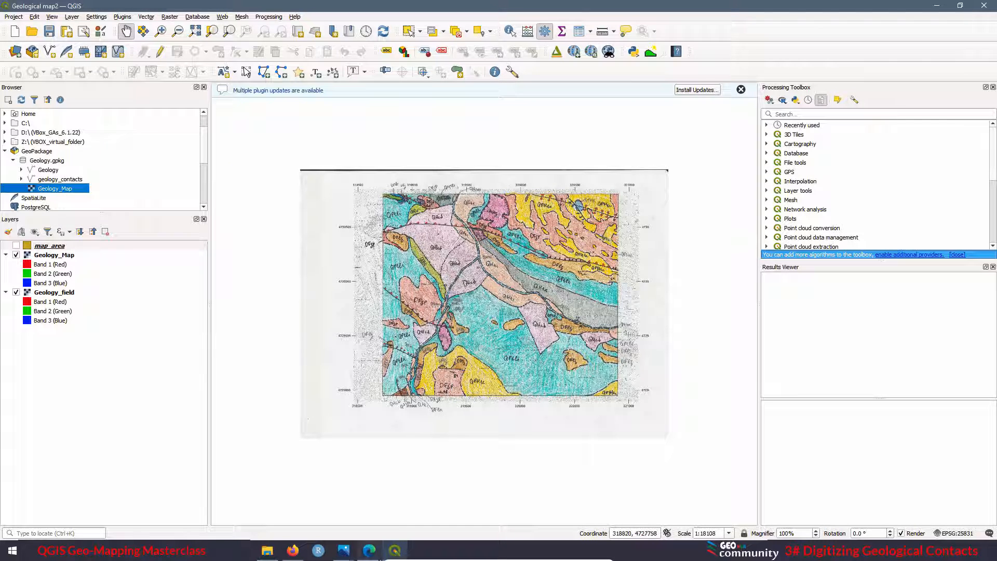
pyautogui.hotkey('alt', 'Tab')
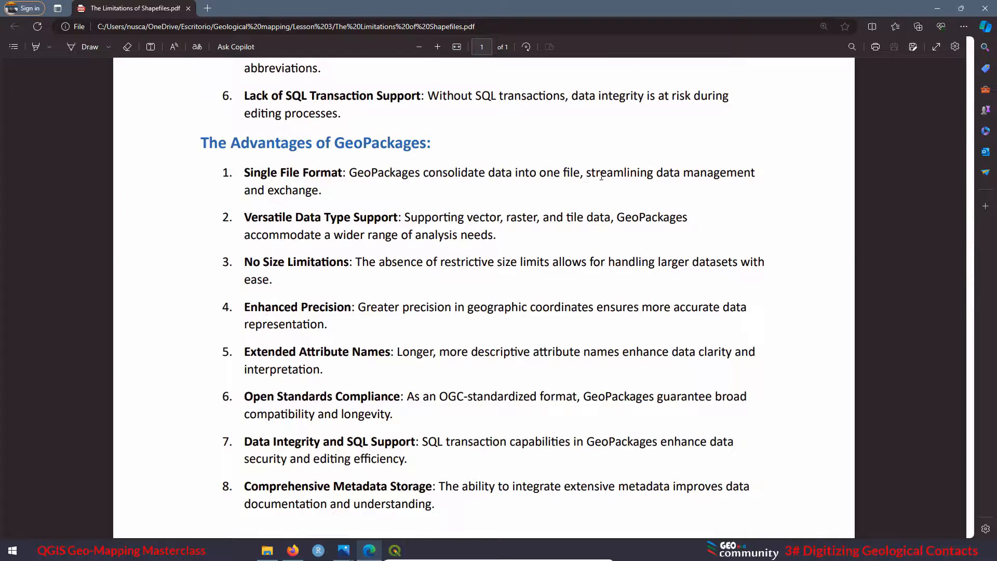
pyautogui.moveTo(584, 174); pyautogui.dragTo(766, 176)
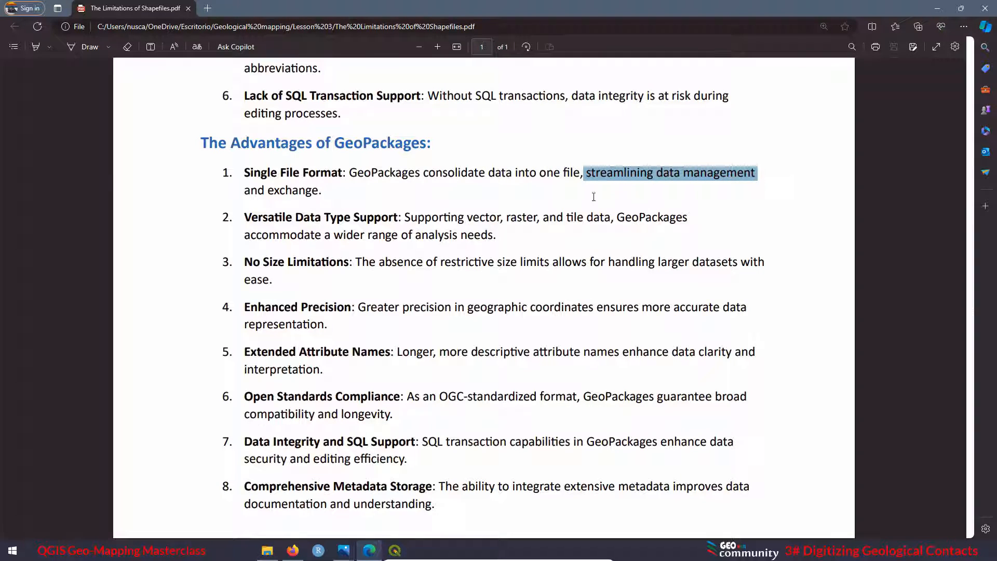
pyautogui.moveTo(594, 197); pyautogui.dragTo(318, 191)
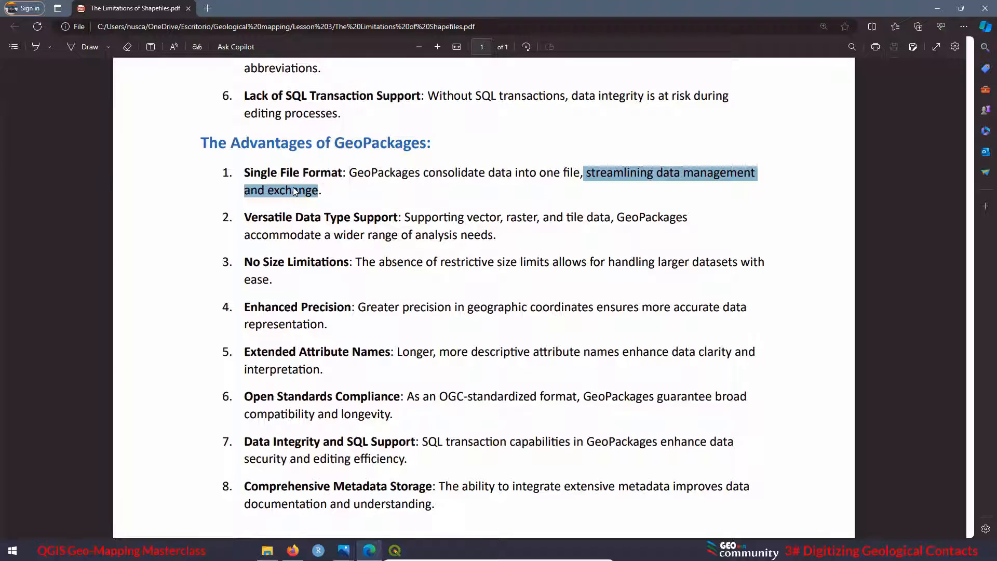
pyautogui.click(298, 193)
pyautogui.moveTo(267, 192); pyautogui.dragTo(318, 194)
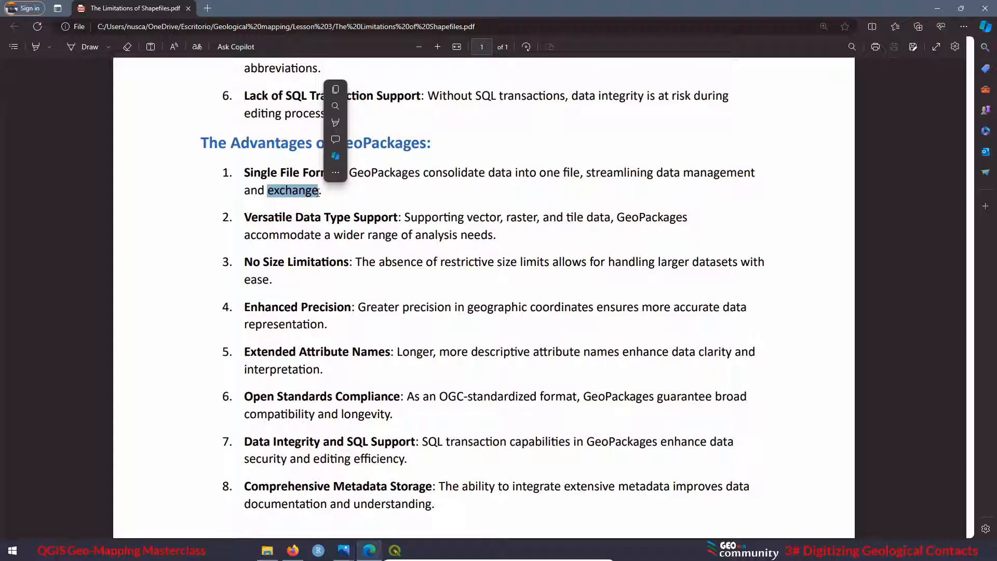
pyautogui.click(938, 8)
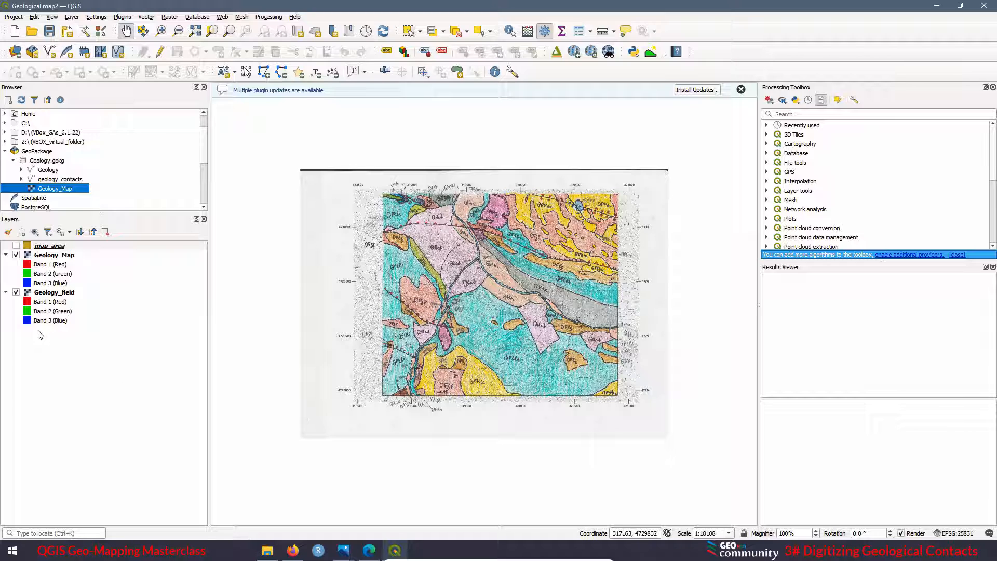
# Remove the Geology_field, Geology_Map and map_area layers from the project.
pyautogui.click(44, 161)
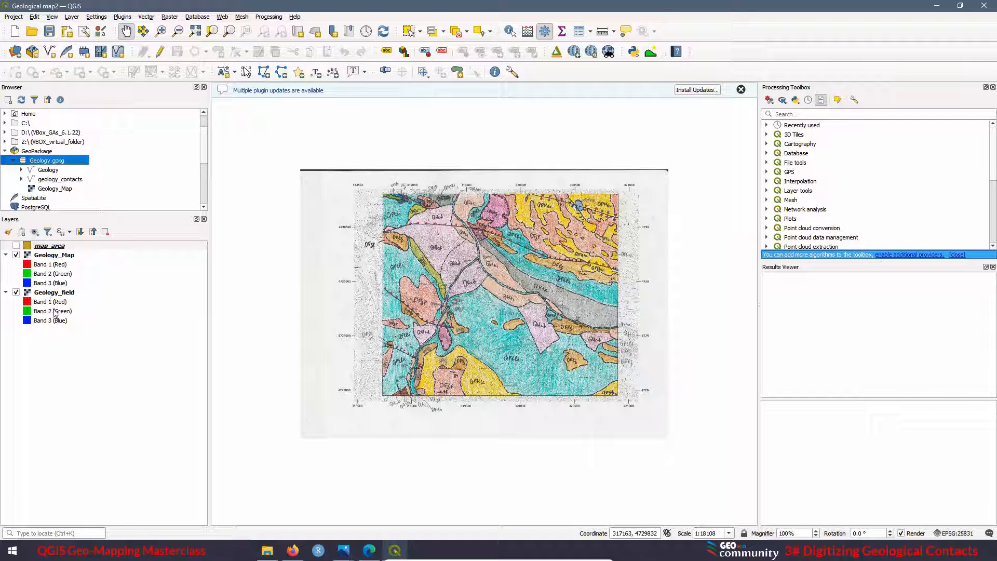
pyautogui.rightClick(61, 294)
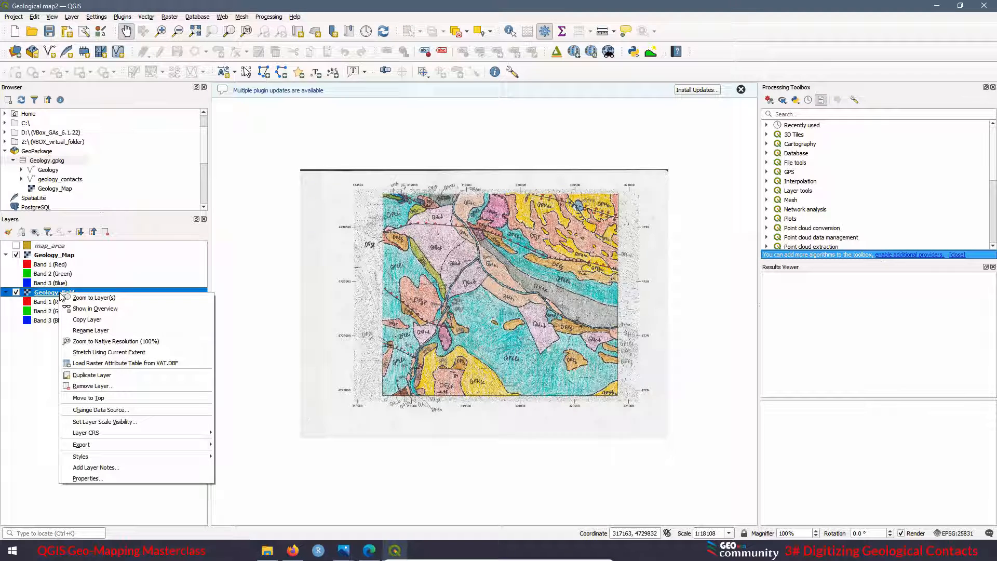
pyautogui.click(99, 386)
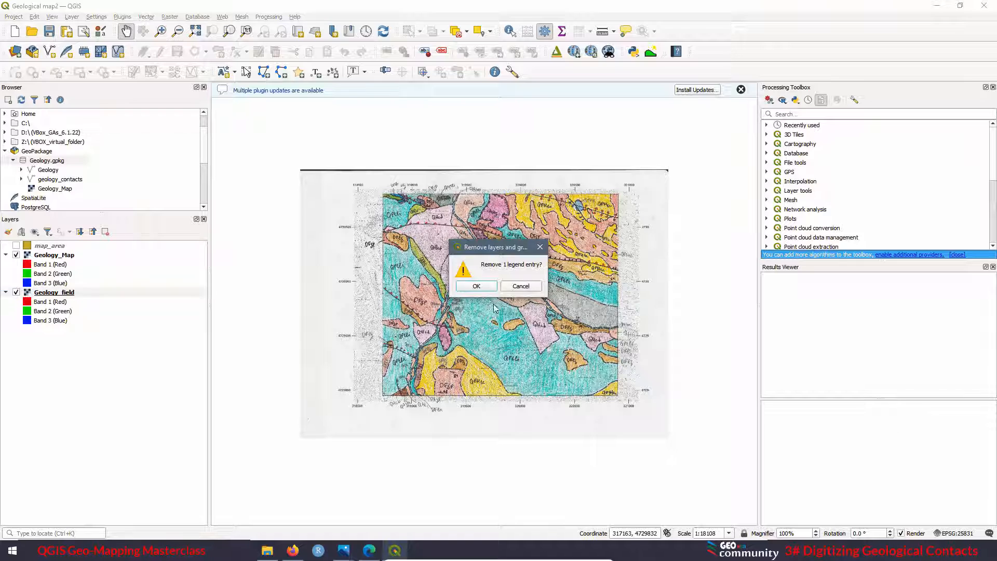
pyautogui.click(477, 286)
pyautogui.rightClick(66, 256)
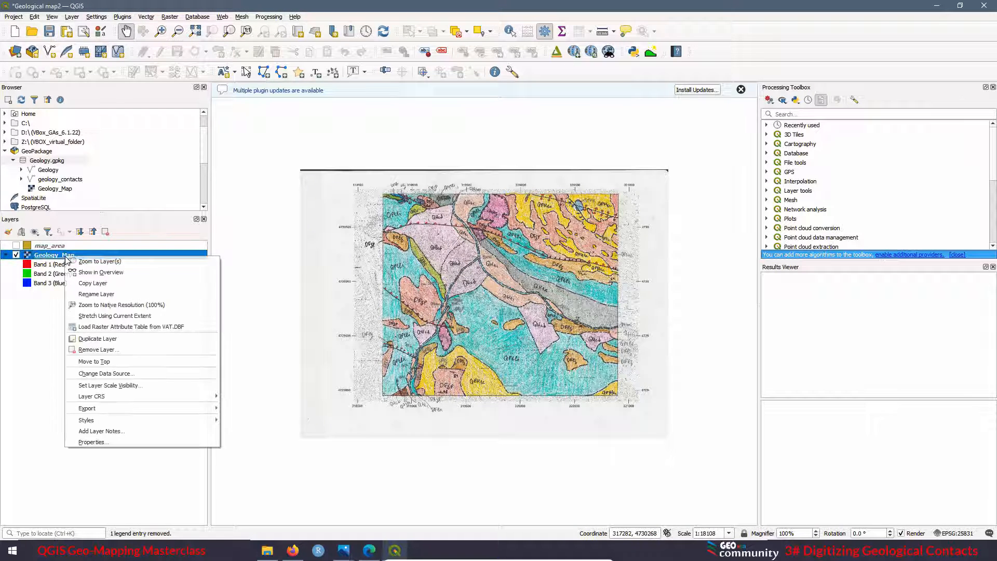
pyautogui.click(99, 349)
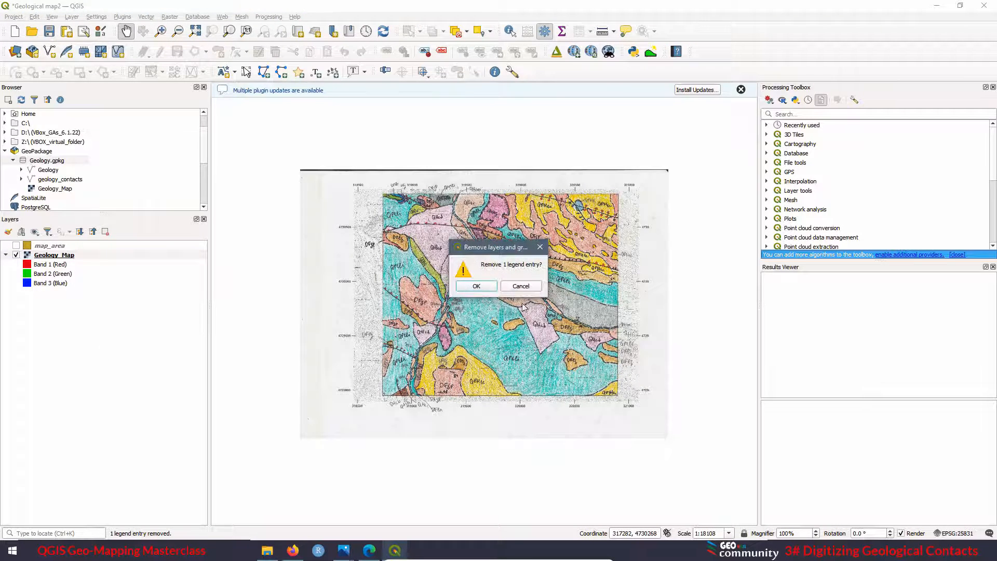
pyautogui.click(476, 286)
pyautogui.rightClick(65, 250)
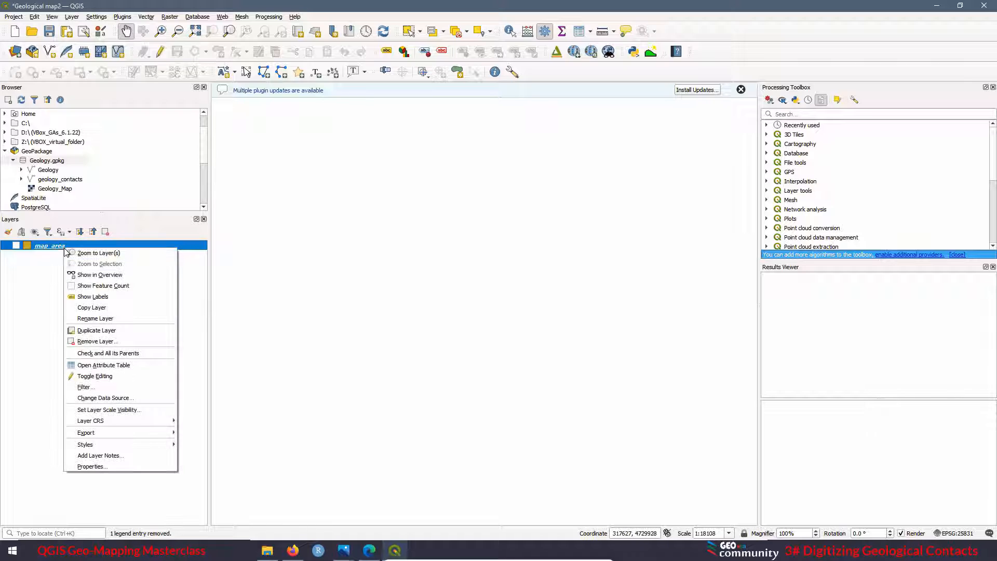
pyautogui.click(108, 343)
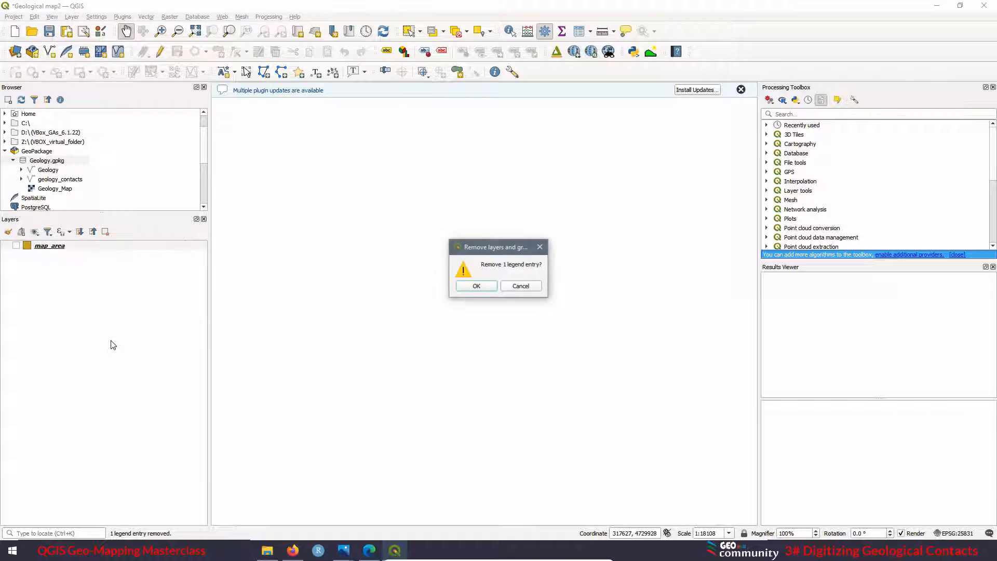
pyautogui.click(471, 286)
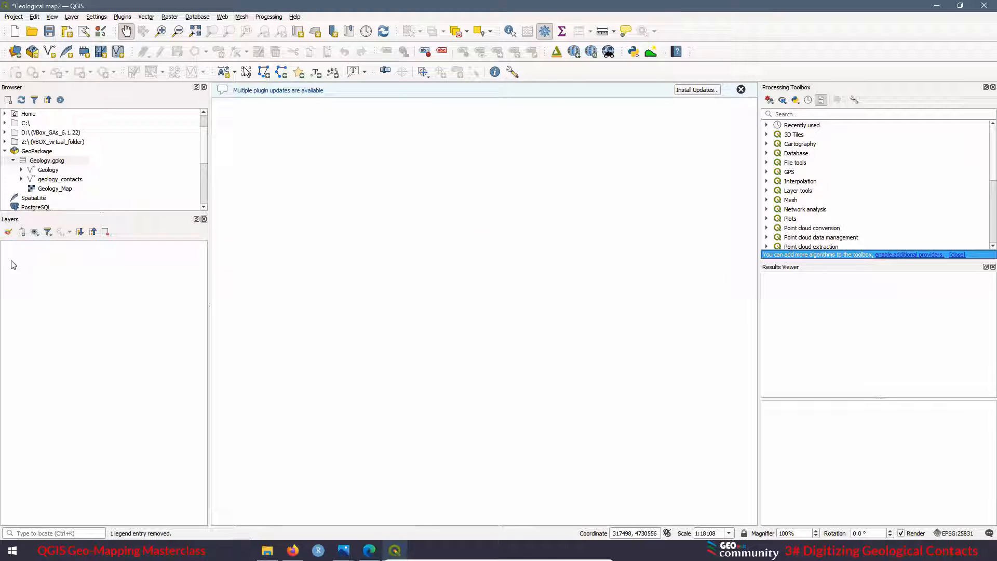
# Create two layer groups named Vector and Raster.
pyautogui.click(22, 232)
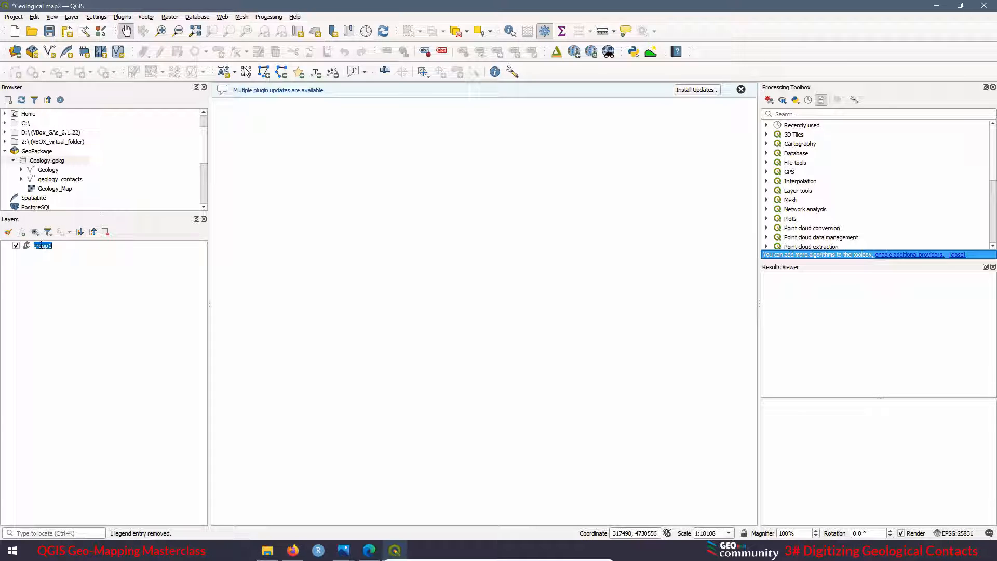
pyautogui.click(40, 244)
pyautogui.doubleClick(39, 246)
pyautogui.write('Vector')
pyautogui.press('Return')
pyautogui.click(21, 231)
pyautogui.click(44, 256)
pyautogui.moveTo(53, 256); pyautogui.dragTo(37, 257)
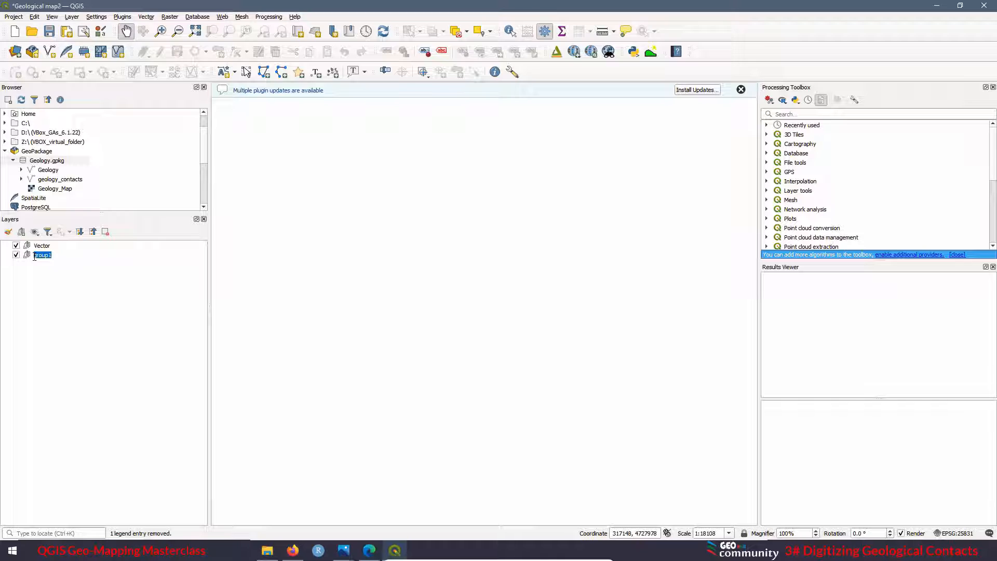
pyautogui.write('Raster')
pyautogui.click(48, 170)
# Add the geology_contacts table from Geology.gpkg to the project and move it into the Vector group.
pyautogui.rightClick(48, 171)
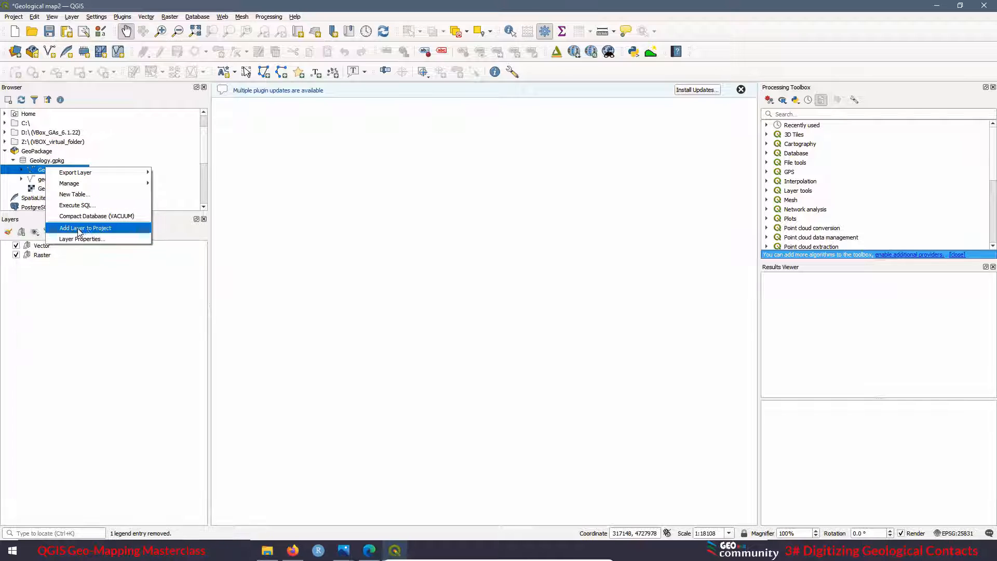
pyautogui.click(133, 148)
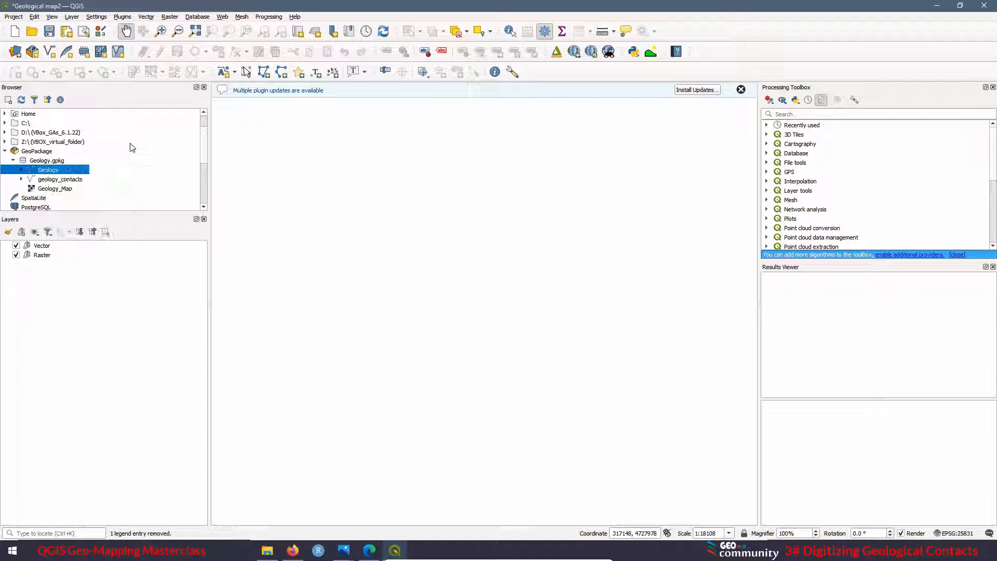
pyautogui.click(73, 181)
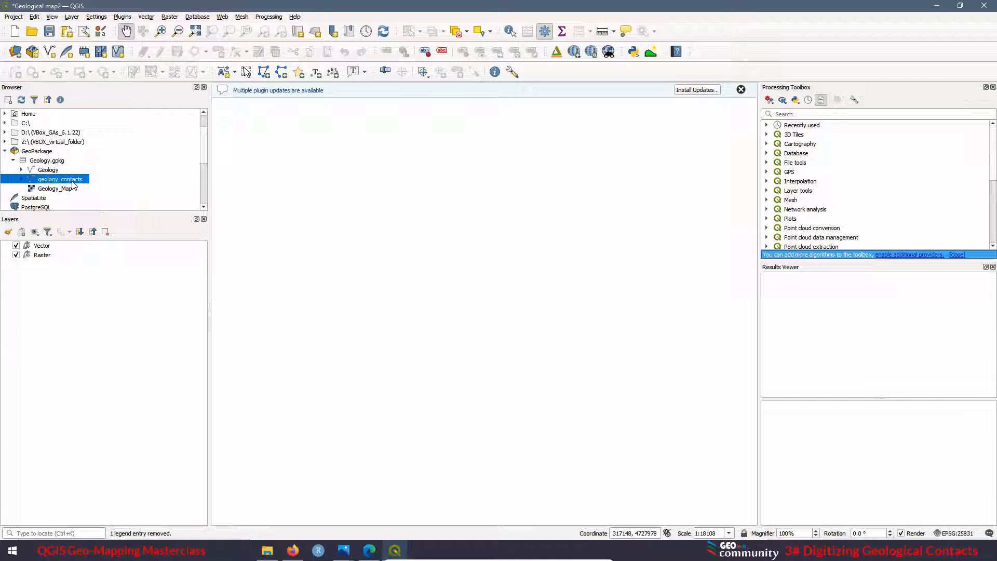
pyautogui.rightClick(73, 184)
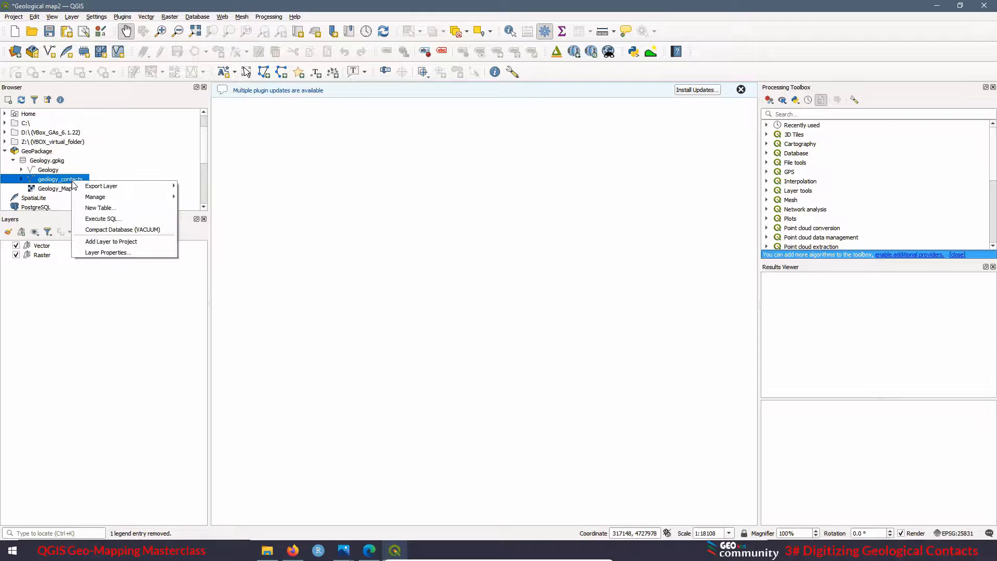
pyautogui.click(110, 241)
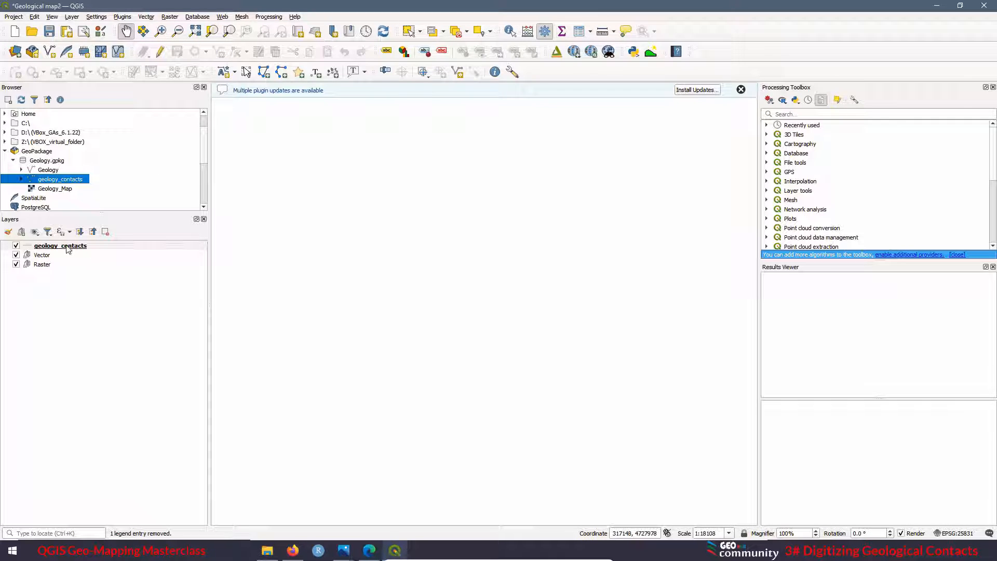
pyautogui.moveTo(66, 249); pyautogui.dragTo(86, 258)
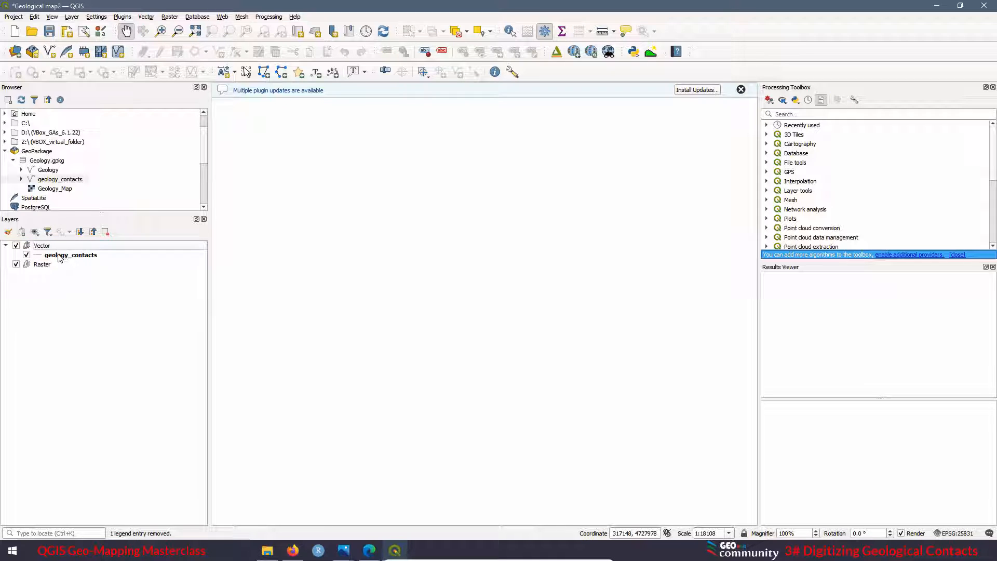
# Add the Geology_Map raster from Geology.gpkg to the project and move it into the Raster group.
pyautogui.rightClick(59, 191)
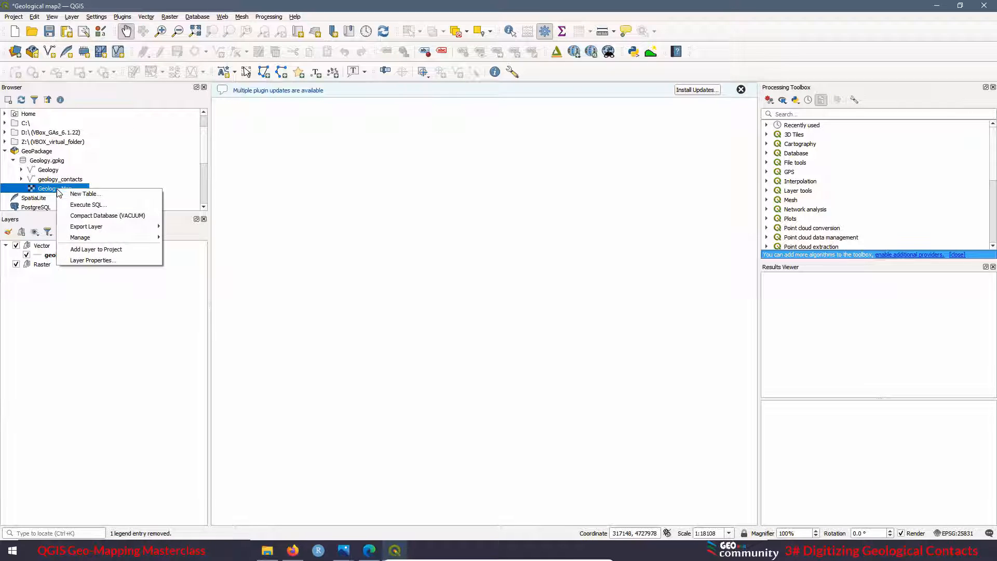
pyautogui.click(101, 249)
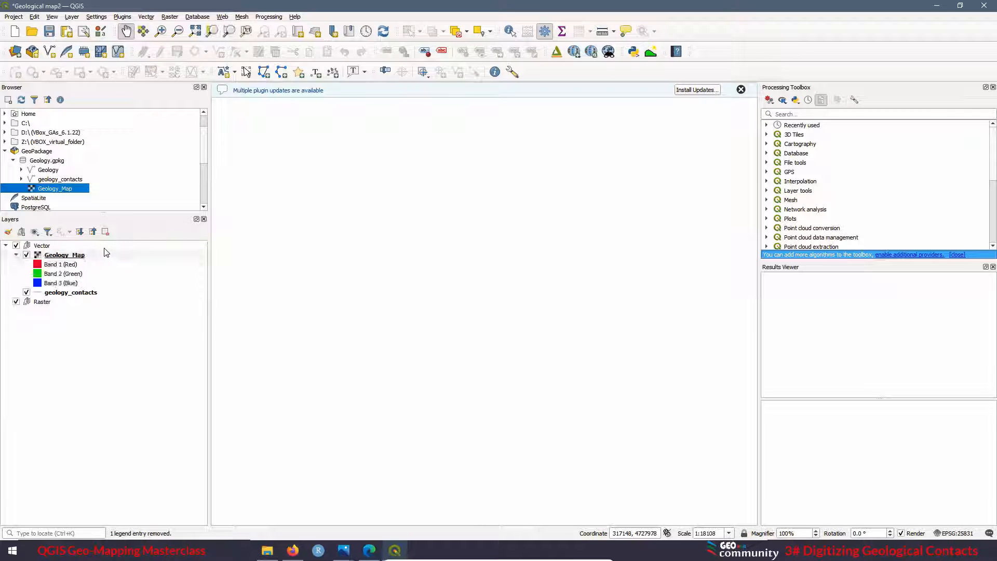
pyautogui.moveTo(62, 255); pyautogui.dragTo(68, 304)
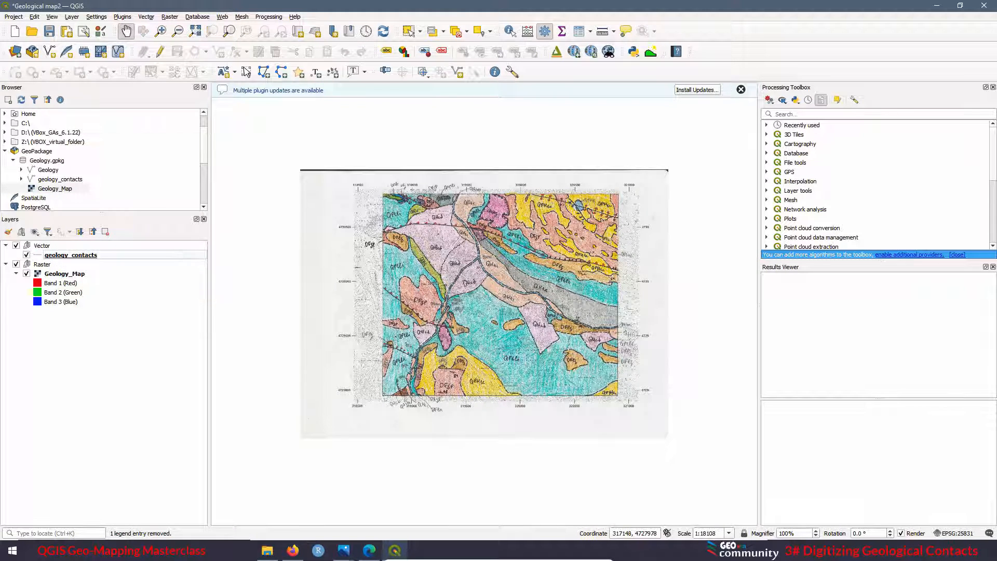
pyautogui.click(72, 255)
pyautogui.click(42, 246)
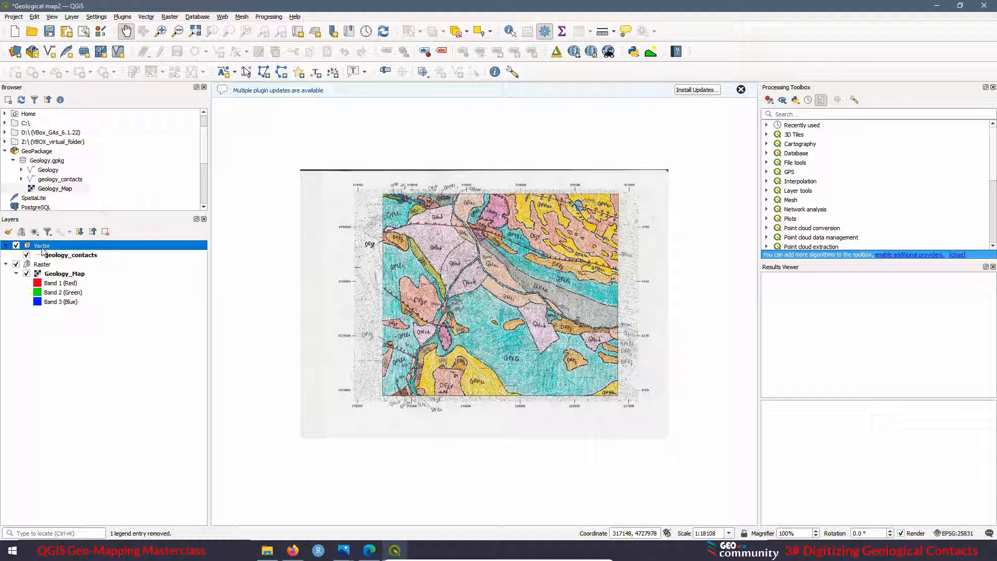
pyautogui.click(39, 265)
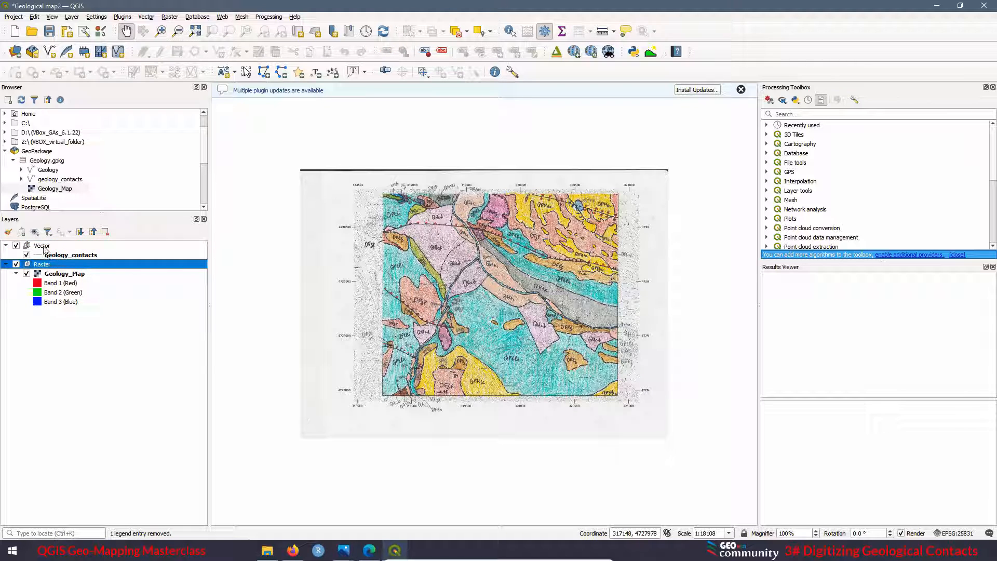
pyautogui.click(44, 248)
# Delete the unneeded Geology layer from the Geology.gpkg GeoPackage and compact the database.
pyautogui.click(48, 171)
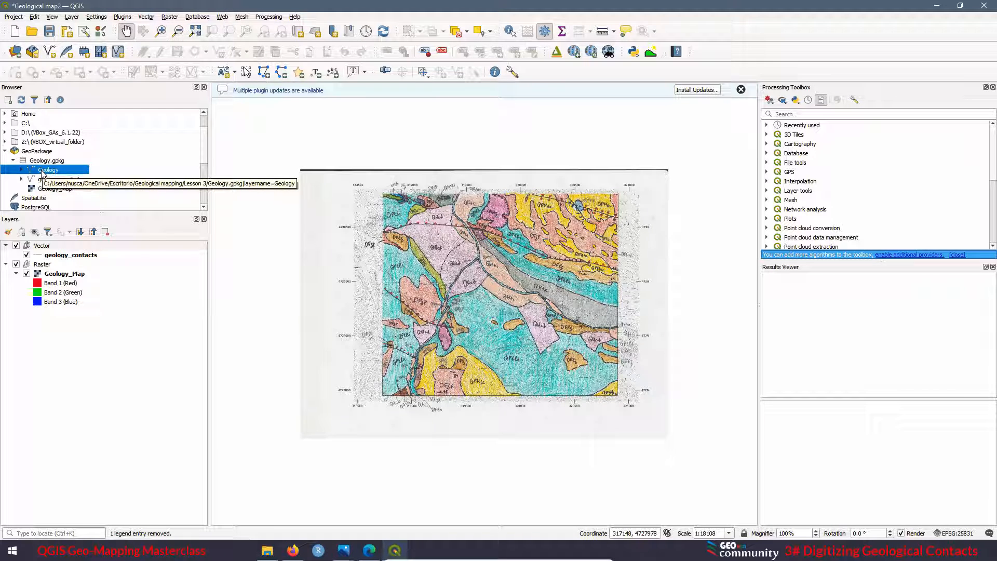
pyautogui.rightClick(43, 173)
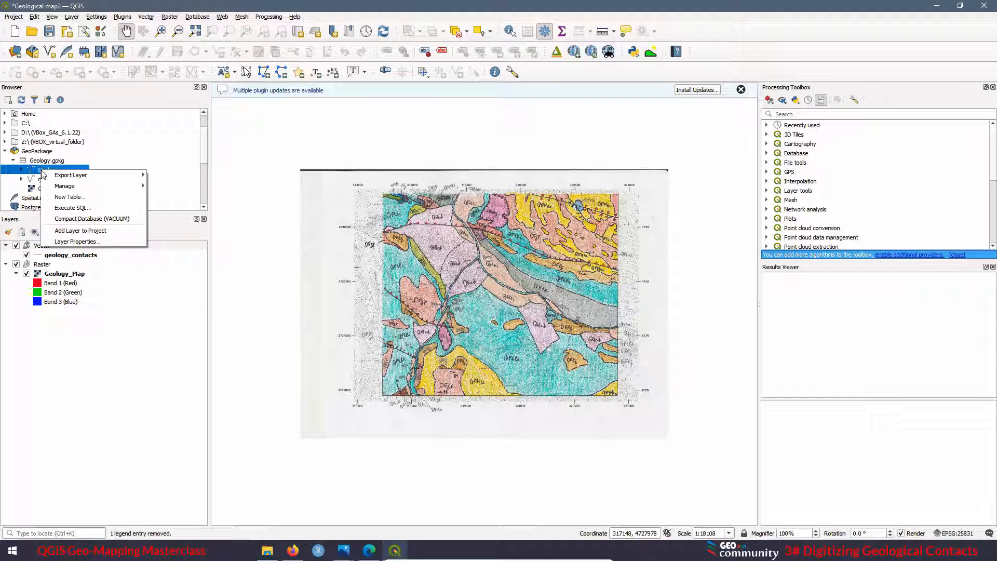
pyautogui.moveTo(78, 190)
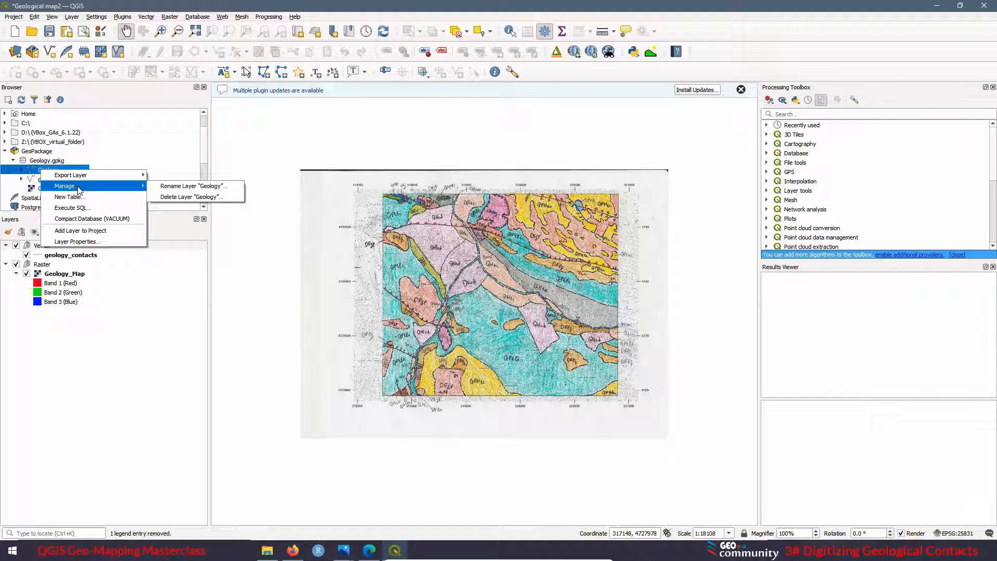
pyautogui.click(177, 198)
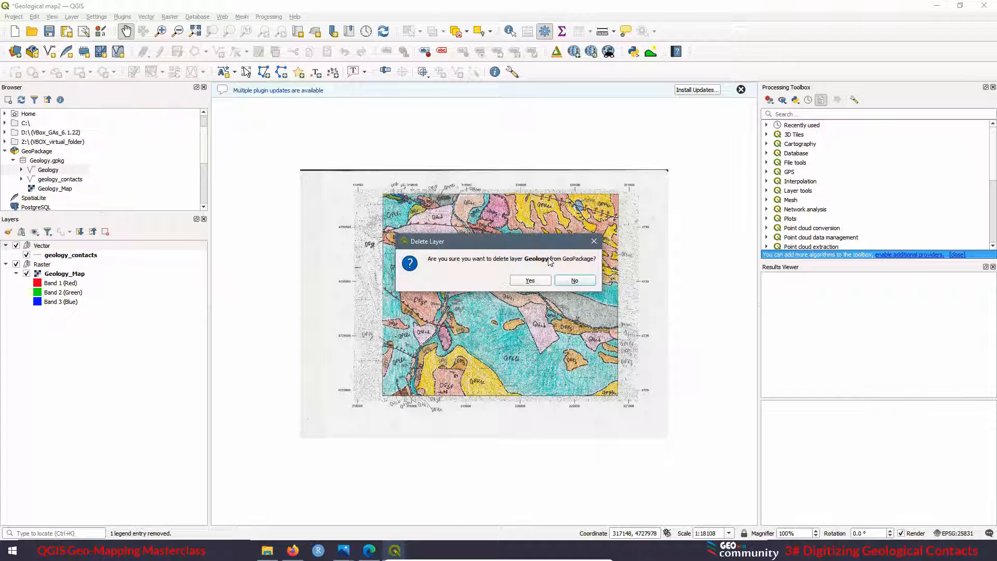
pyautogui.click(531, 281)
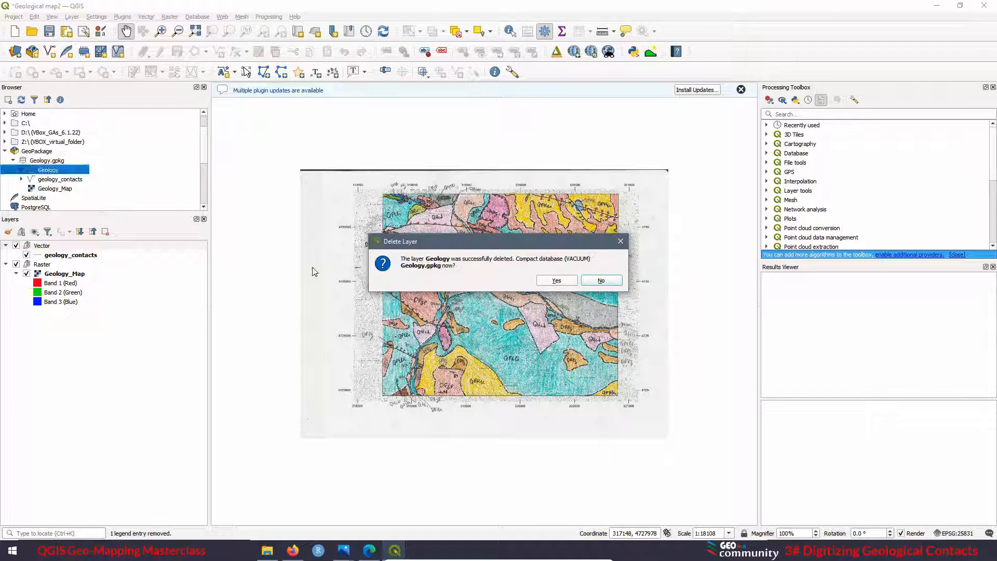
pyautogui.click(574, 281)
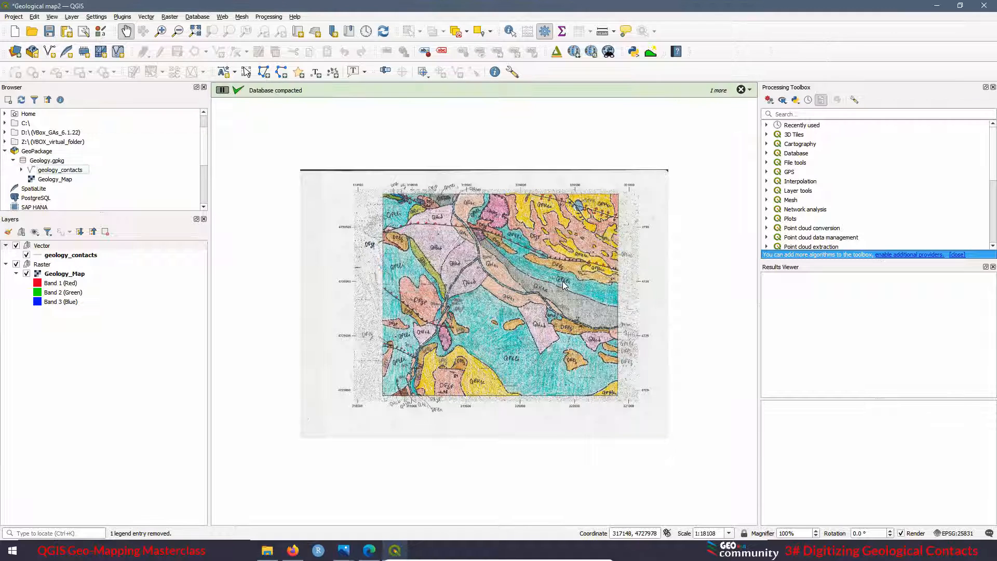
pyautogui.click(66, 170)
pyautogui.click(63, 181)
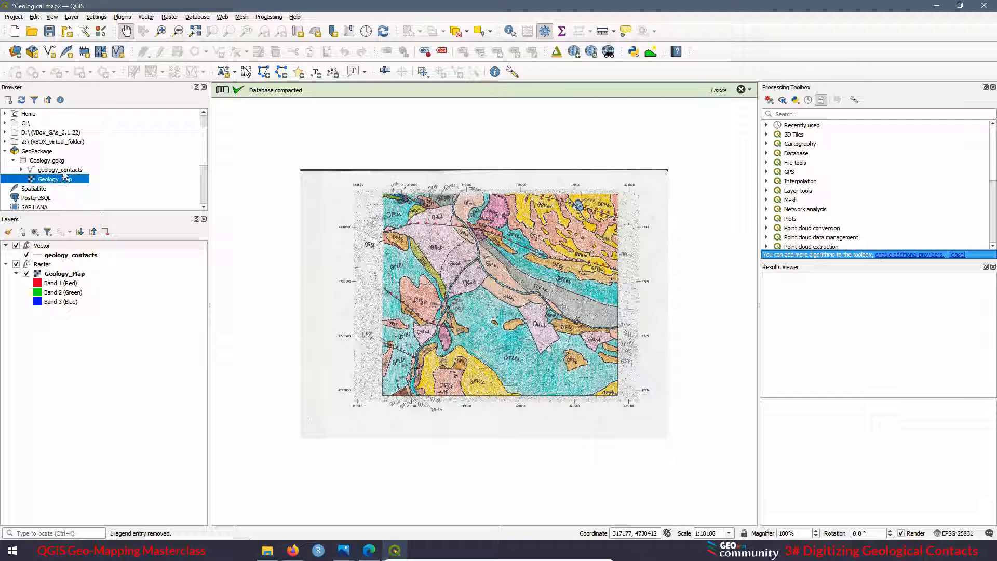
pyautogui.click(63, 170)
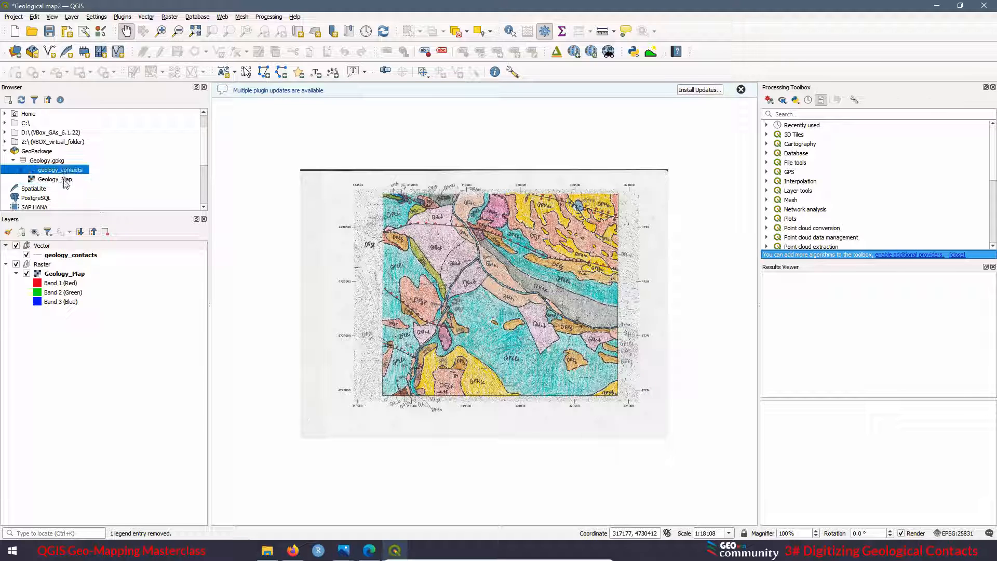
# Examine the fields of the geology_contacts table in the Geology.gpkg GeoPackage, including its geometry field.
pyautogui.click(63, 179)
pyautogui.click(77, 255)
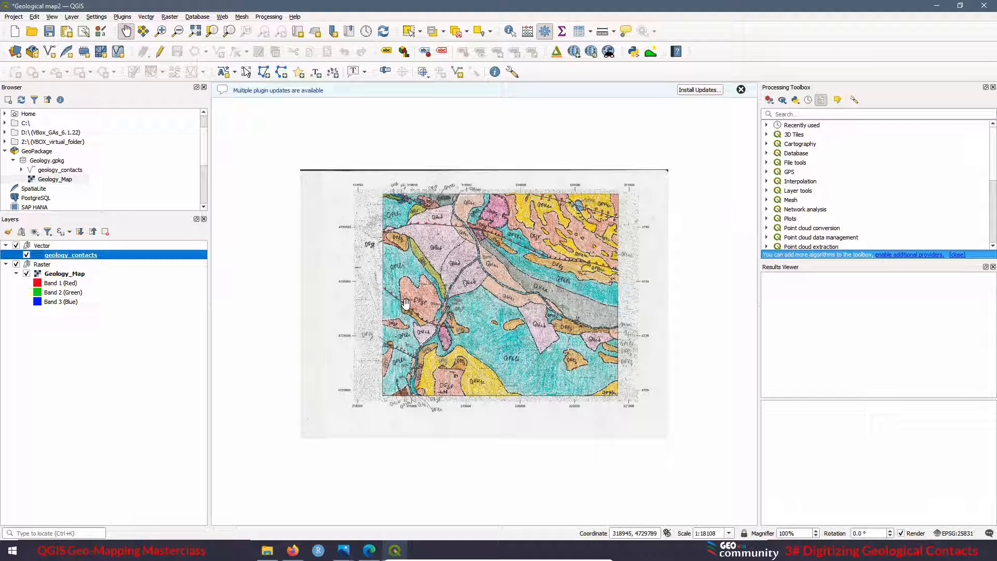
pyautogui.click(46, 171)
pyautogui.click(22, 170)
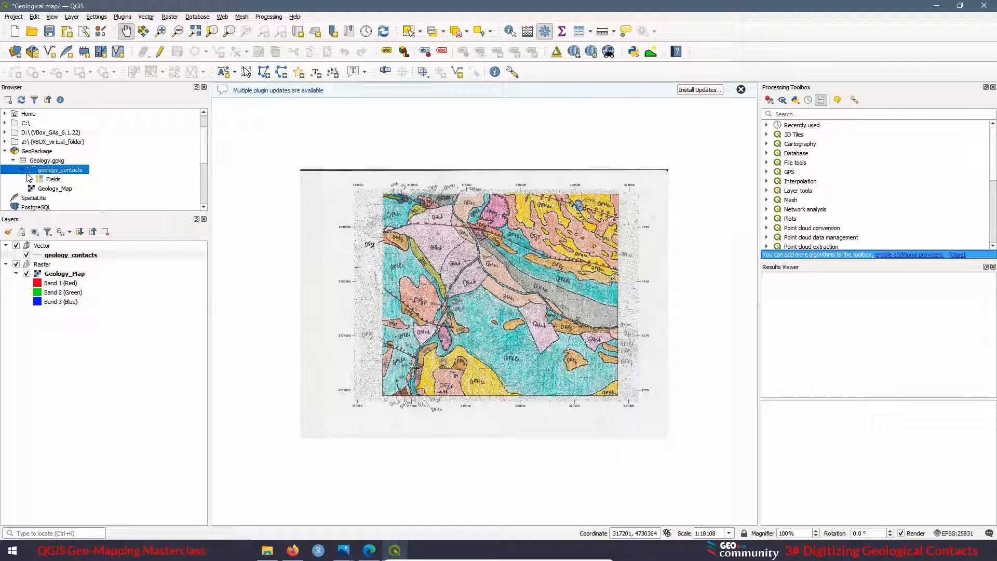
pyautogui.click(29, 179)
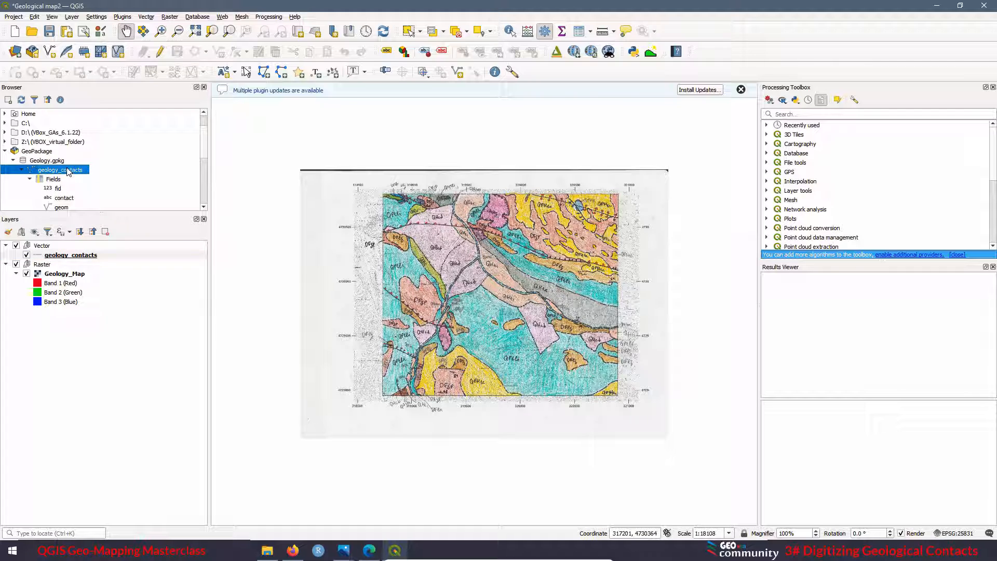
pyautogui.click(61, 207)
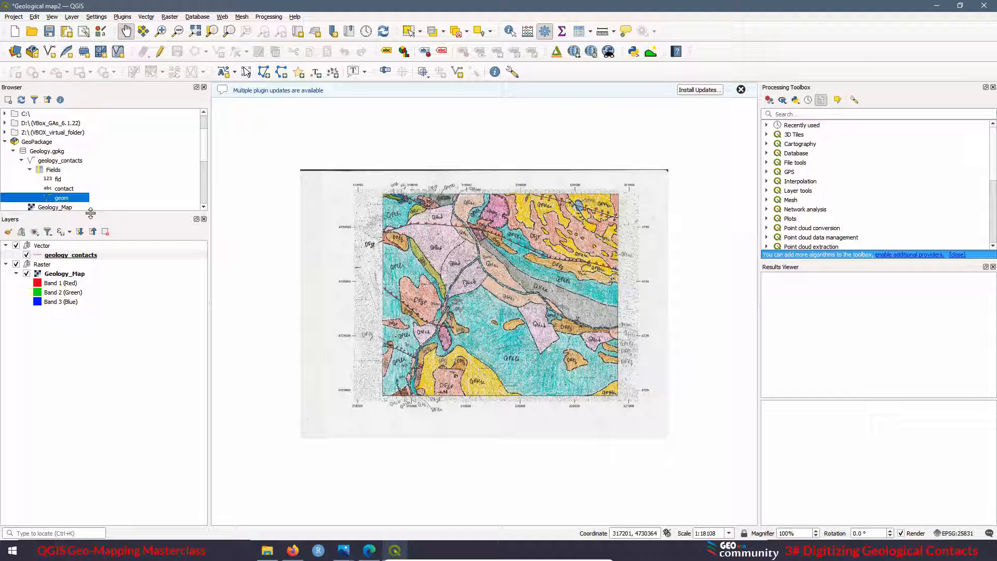
# Enable editing on the geology_contacts layer and start adding a line feature with the Digitize with Curve method.
pyautogui.click(63, 255)
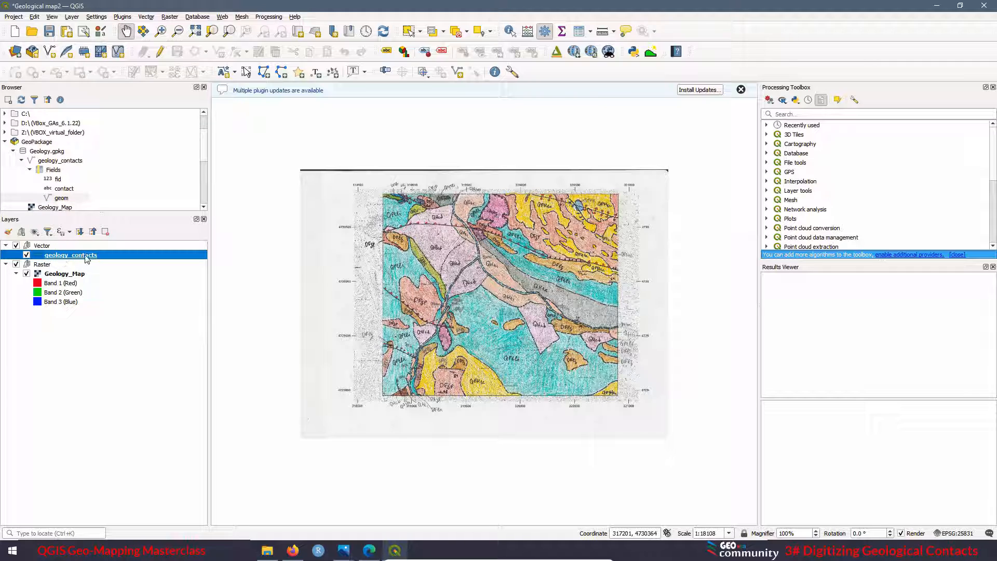
pyautogui.click(161, 53)
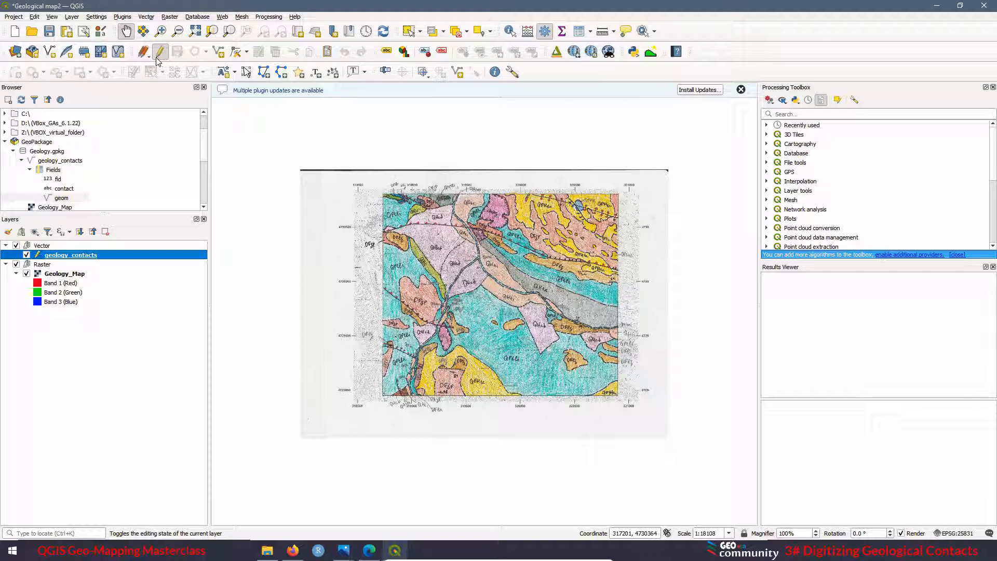
pyautogui.click(218, 54)
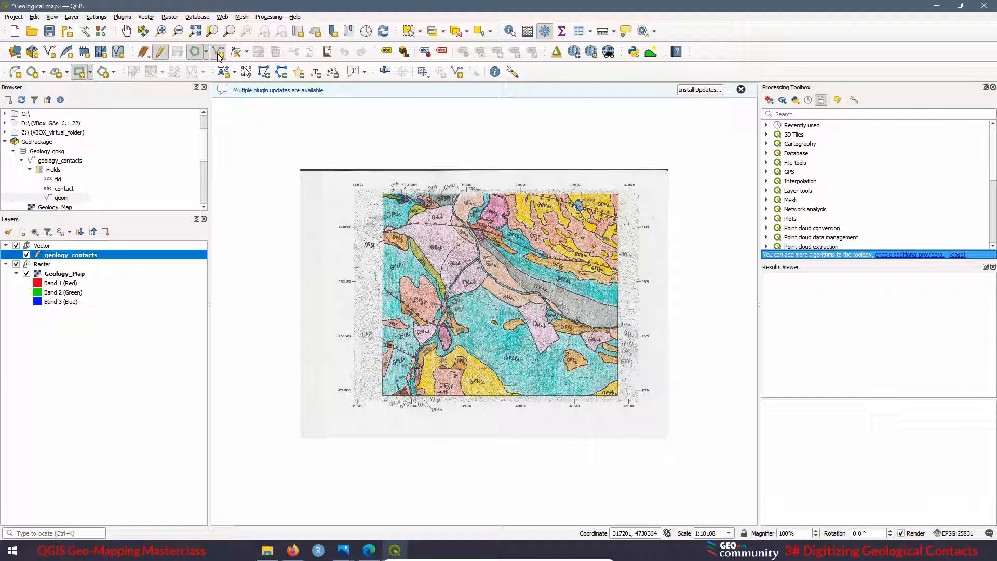
pyautogui.click(207, 53)
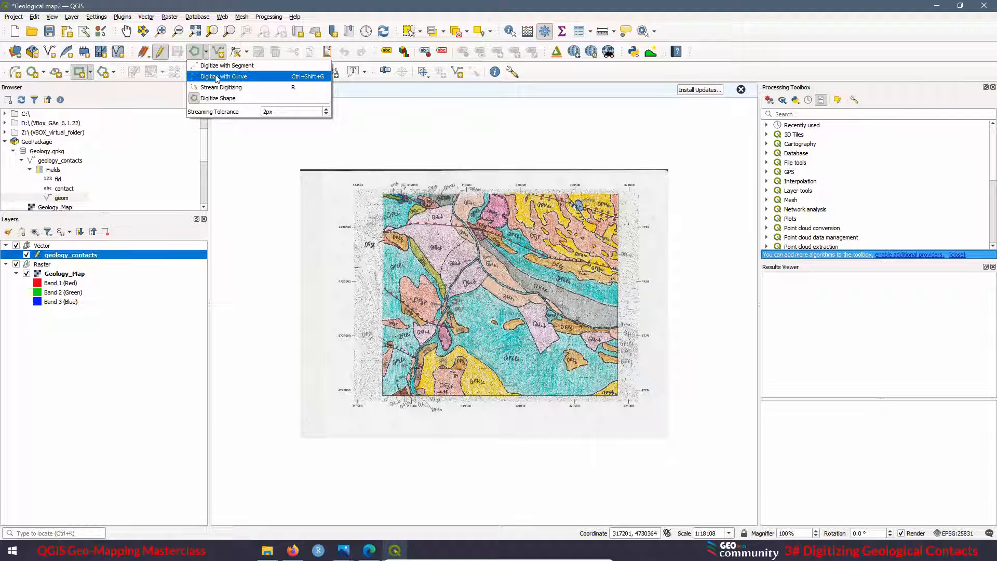
pyautogui.click(213, 77)
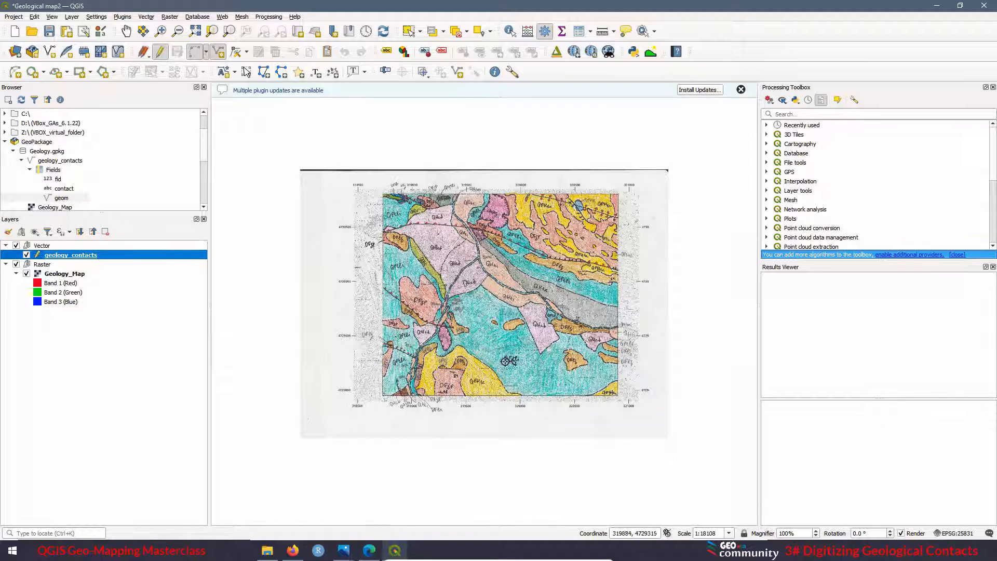
# Display the Snapping Toolbar, enable snapping and review the available snapping types.
pyautogui.scroll(1, 419, 307)
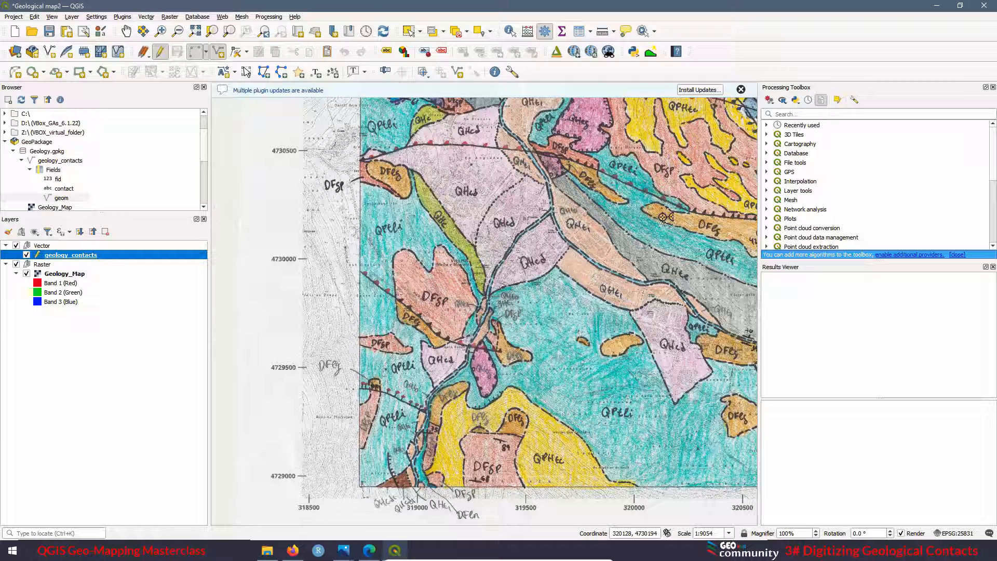
pyautogui.rightClick(758, 54)
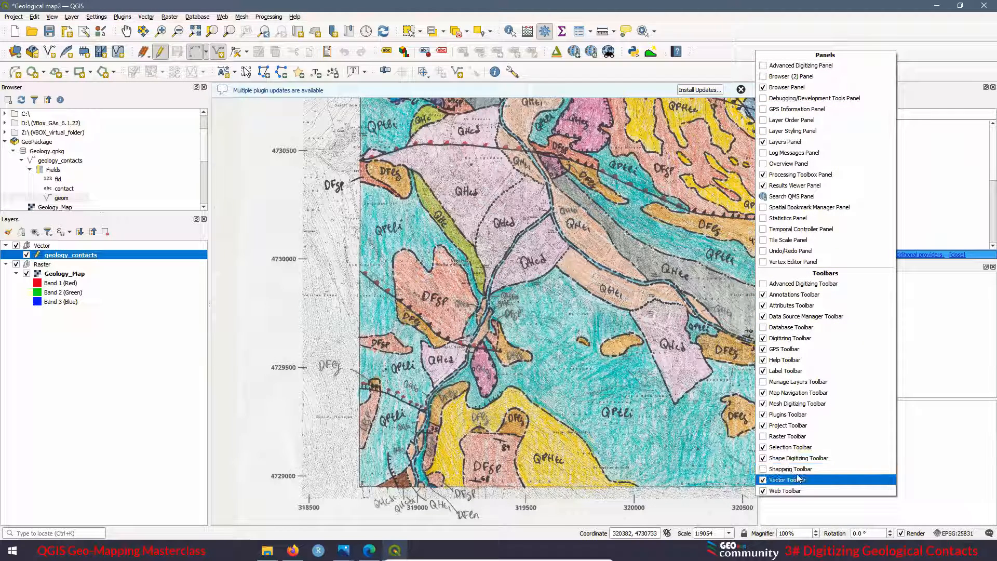
pyautogui.click(763, 469)
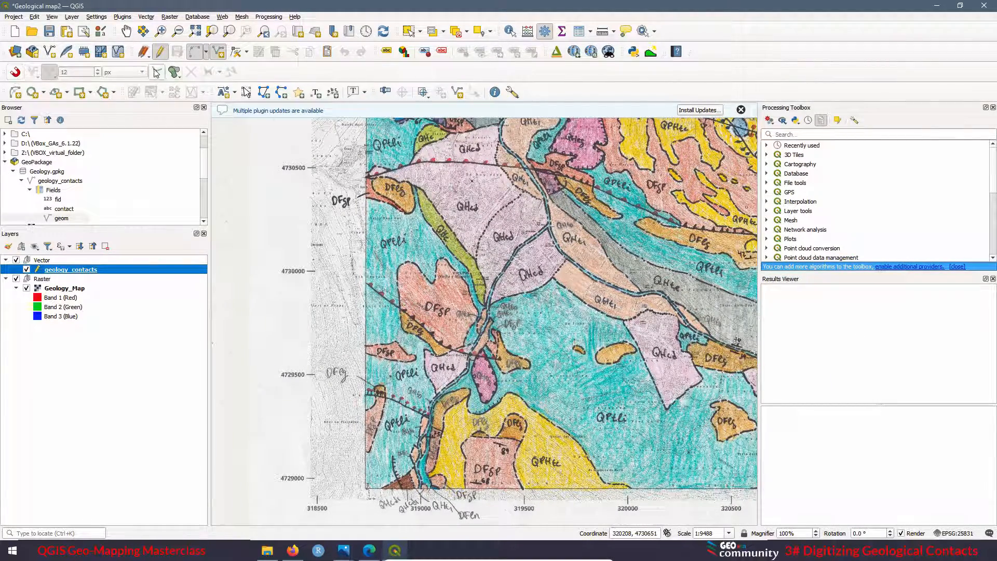
pyautogui.click(15, 75)
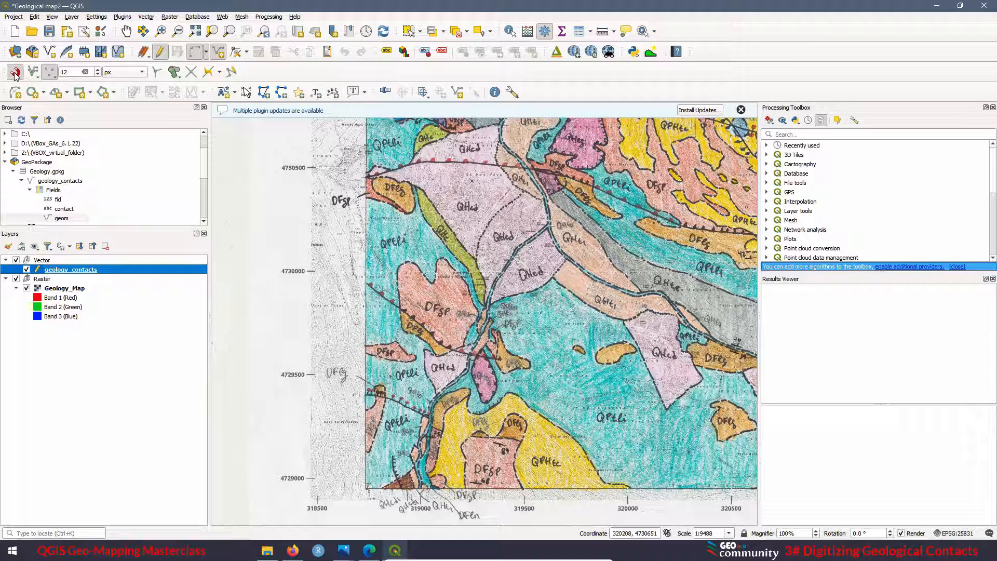
pyautogui.click(55, 77)
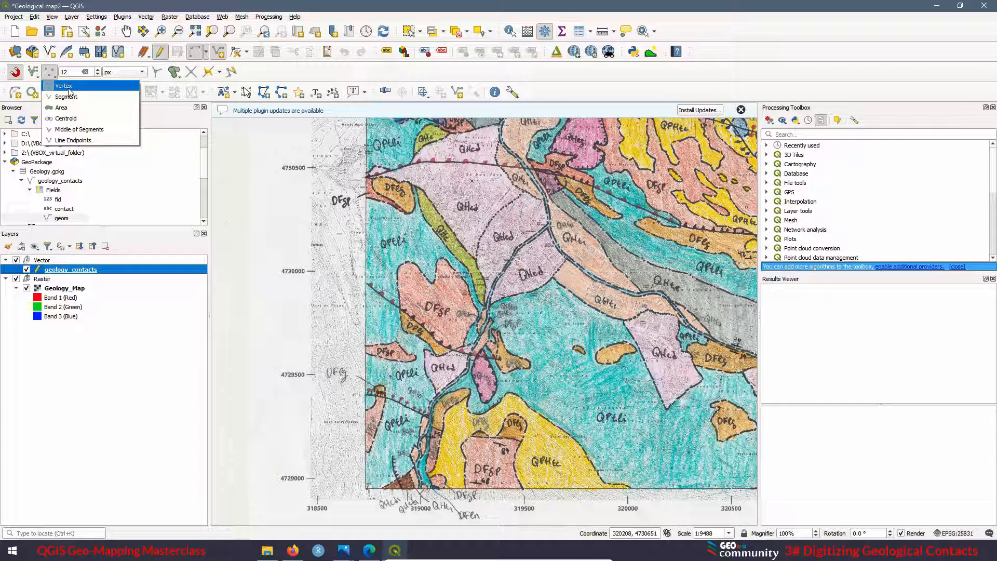
pyautogui.click(122, 406)
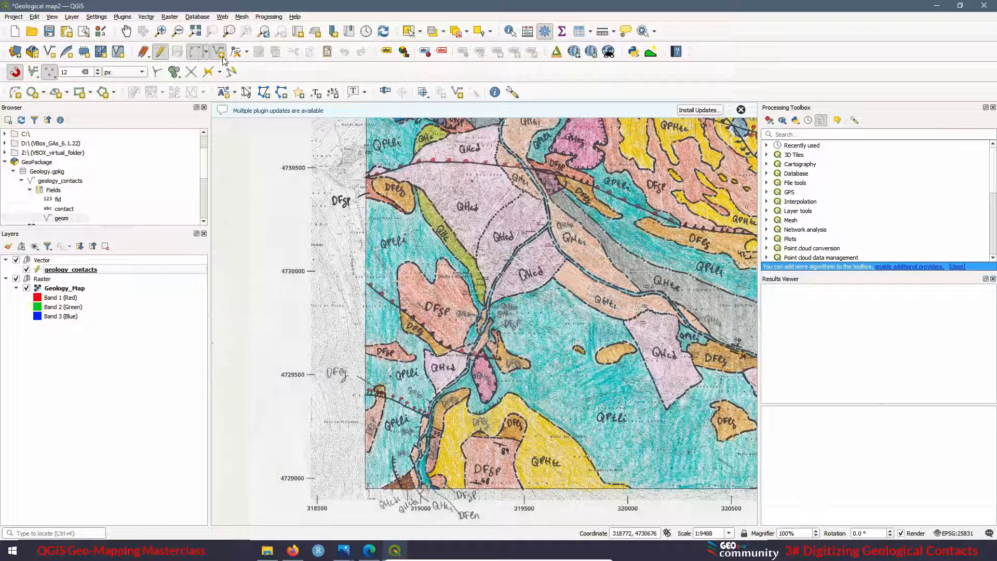
# Trace the dashed contact as a curve along the southwestern edge of the orange DFg unit, down to its junction with the QHcd unit.
pyautogui.click(193, 56)
pyautogui.scroll(3, 436, 345)
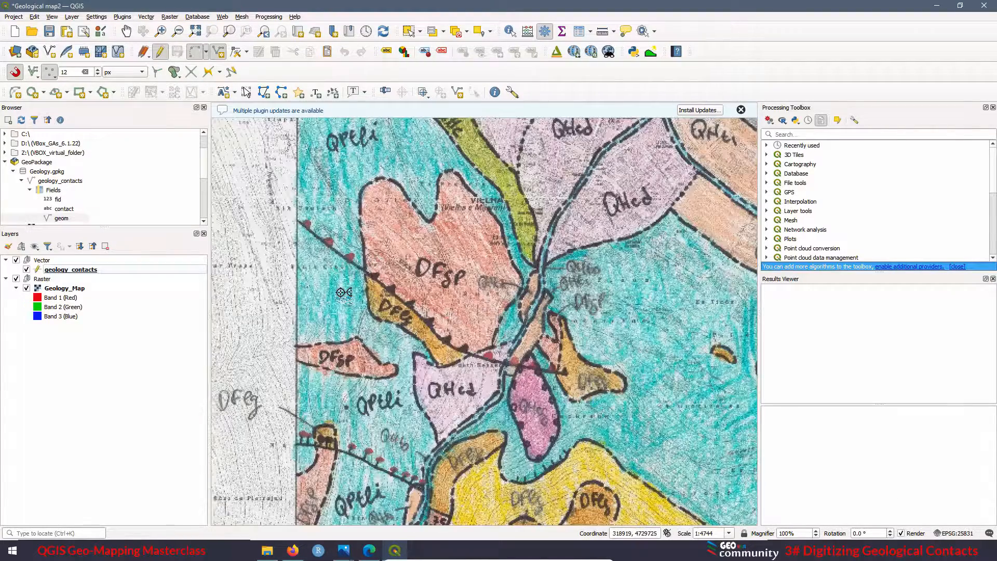
pyautogui.scroll(-1, 362, 260)
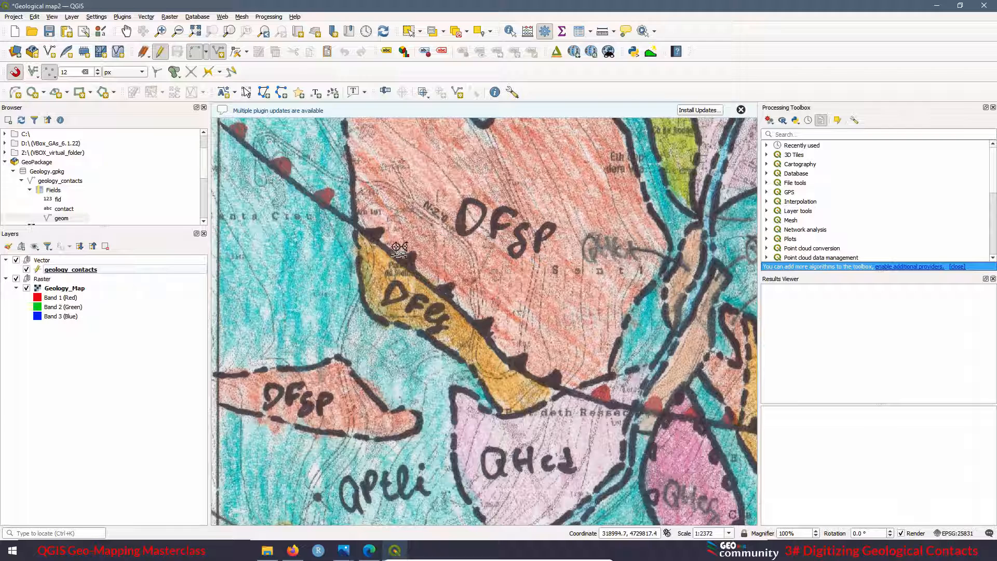
pyautogui.scroll(1, 364, 229)
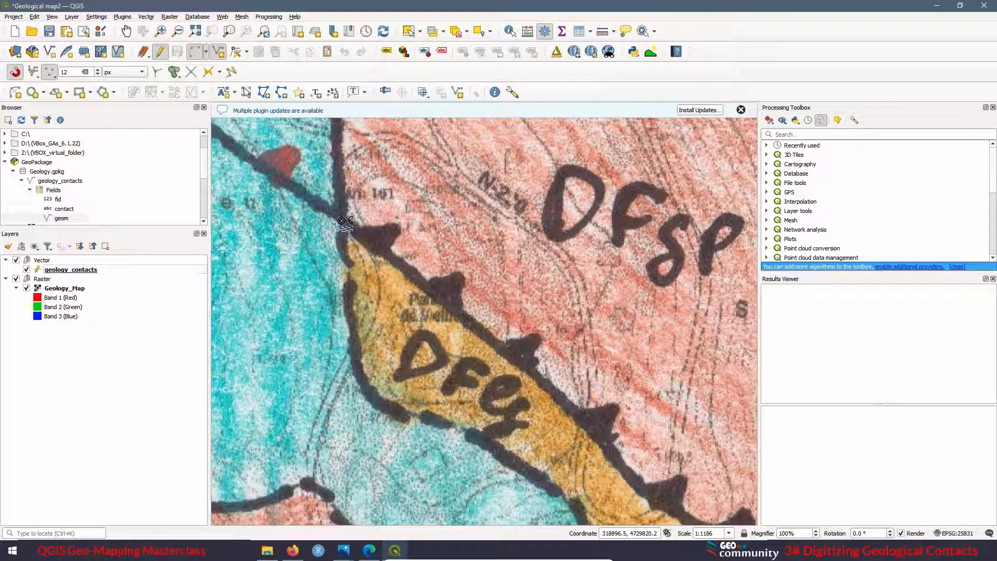
pyautogui.click(350, 303)
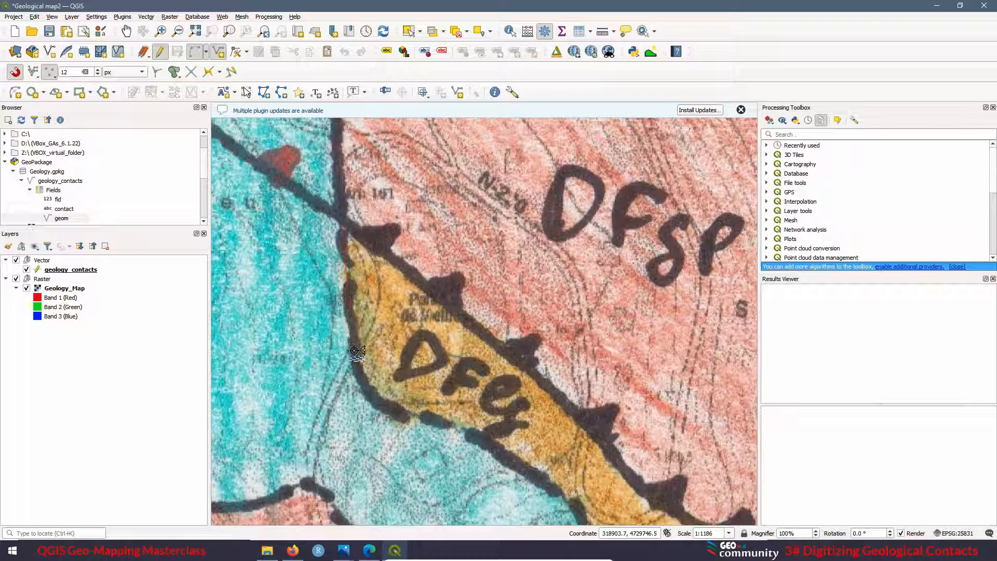
pyautogui.click(362, 369)
pyautogui.click(420, 415)
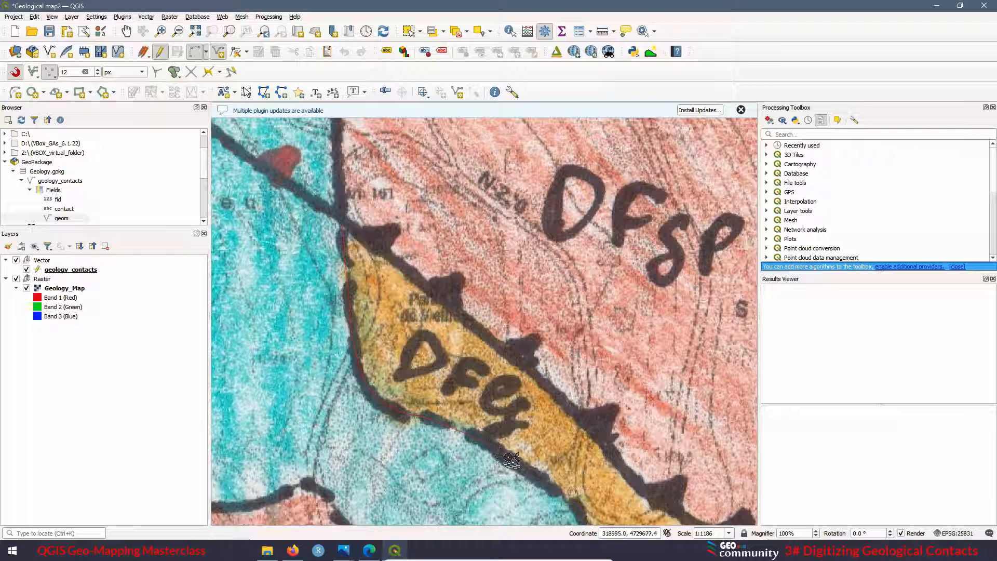
pyautogui.scroll(-2, 515, 437)
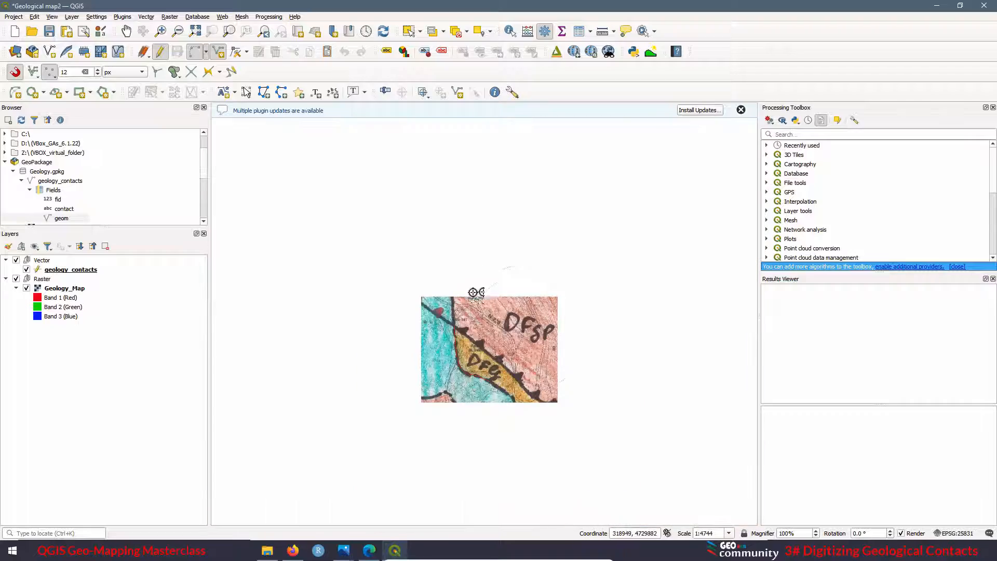
pyautogui.scroll(2, 510, 407)
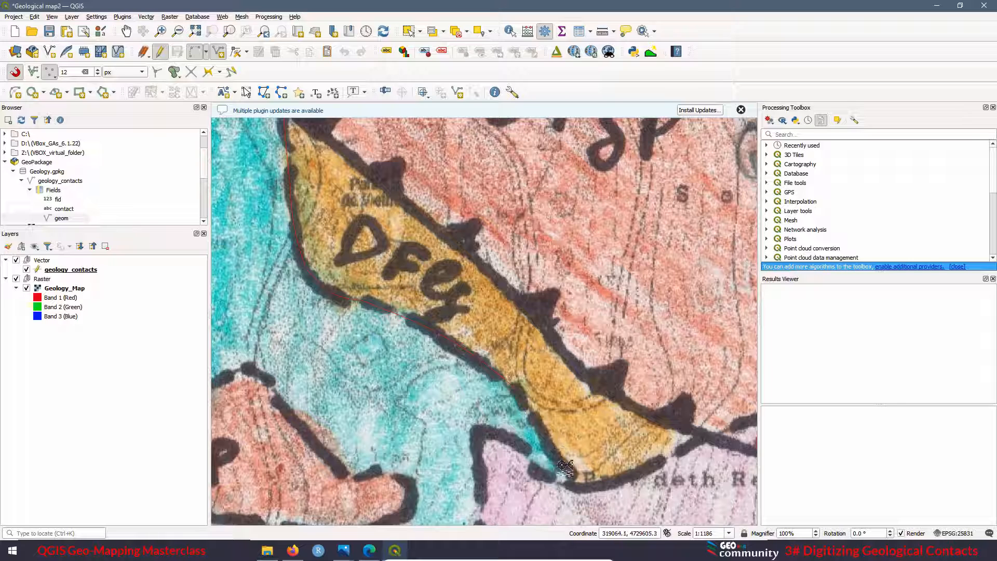
pyautogui.scroll(1, 572, 477)
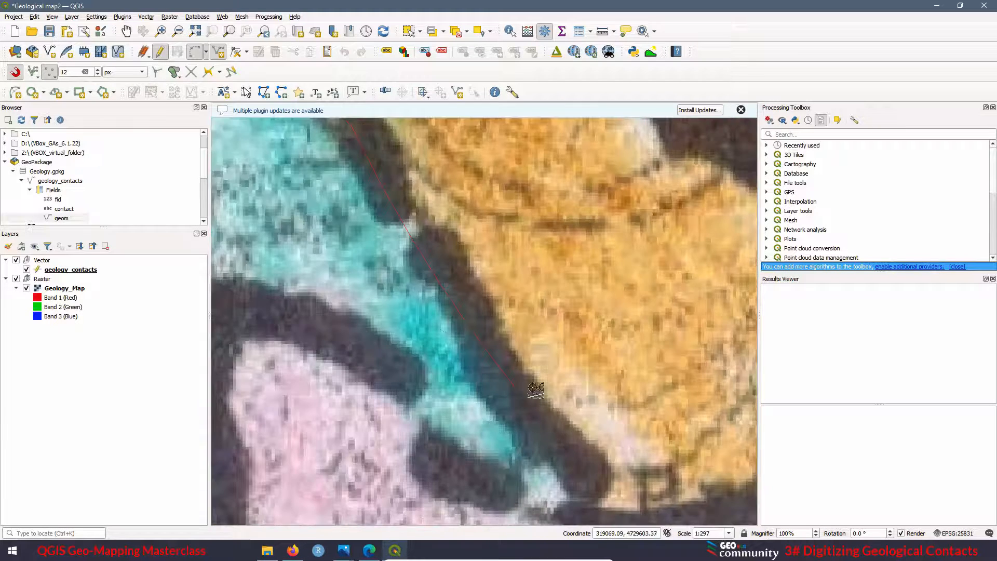
pyautogui.scroll(1, 572, 459)
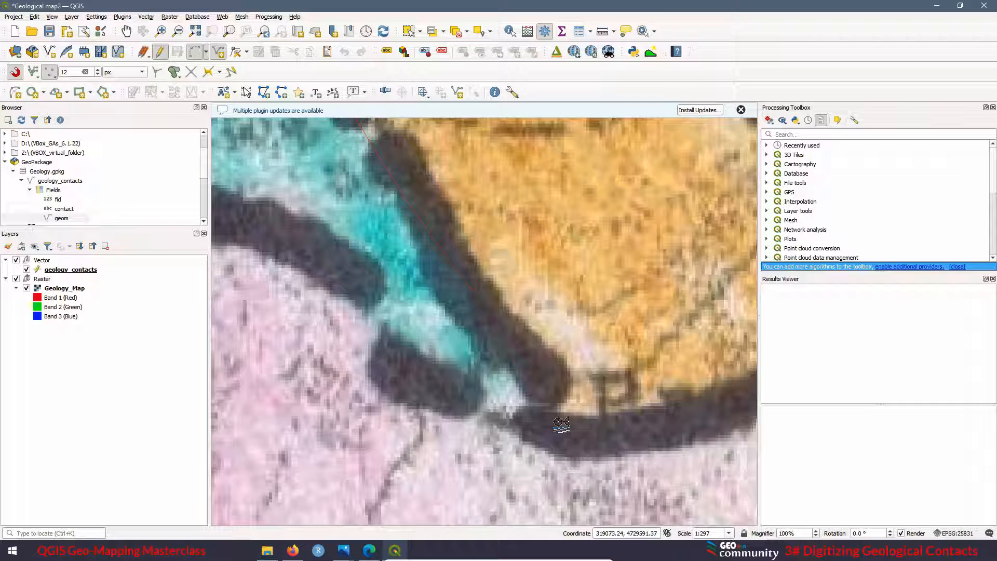
# Finish the traced contact line and set its contact attribute to Discordant Contact.
pyautogui.rightClick(561, 424)
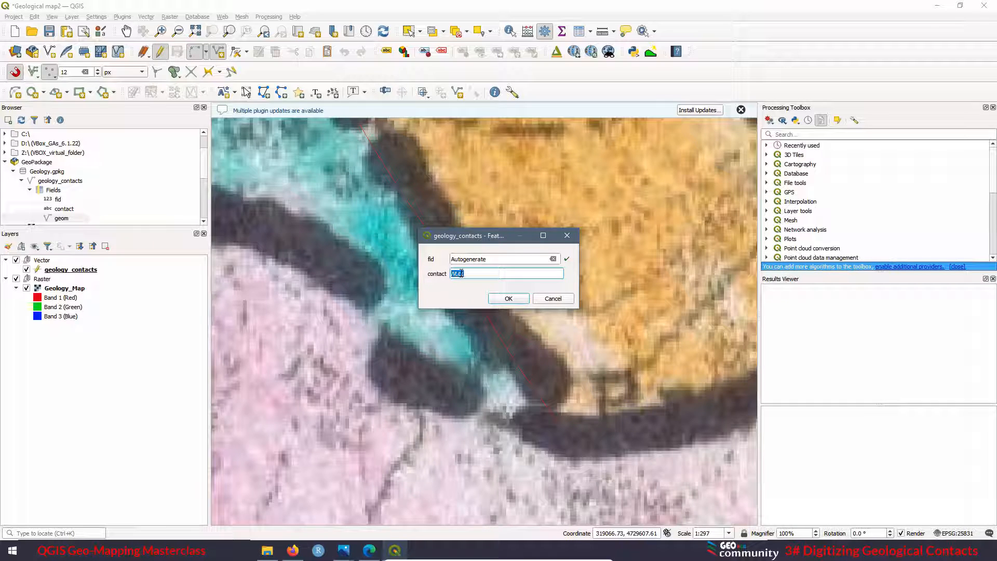
pyautogui.write('Discordant Contact')
pyautogui.click(515, 301)
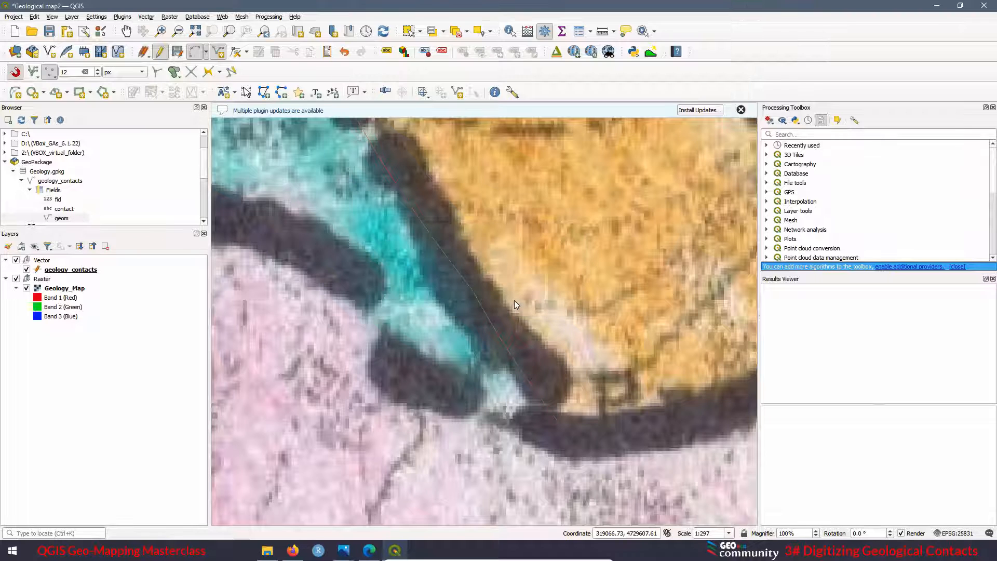
# Set the line symbol color of the geology_contacts layer to black and check the digitized contact on the map.
pyautogui.scroll(-1, 485, 348)
pyautogui.scroll(-1, 443, 295)
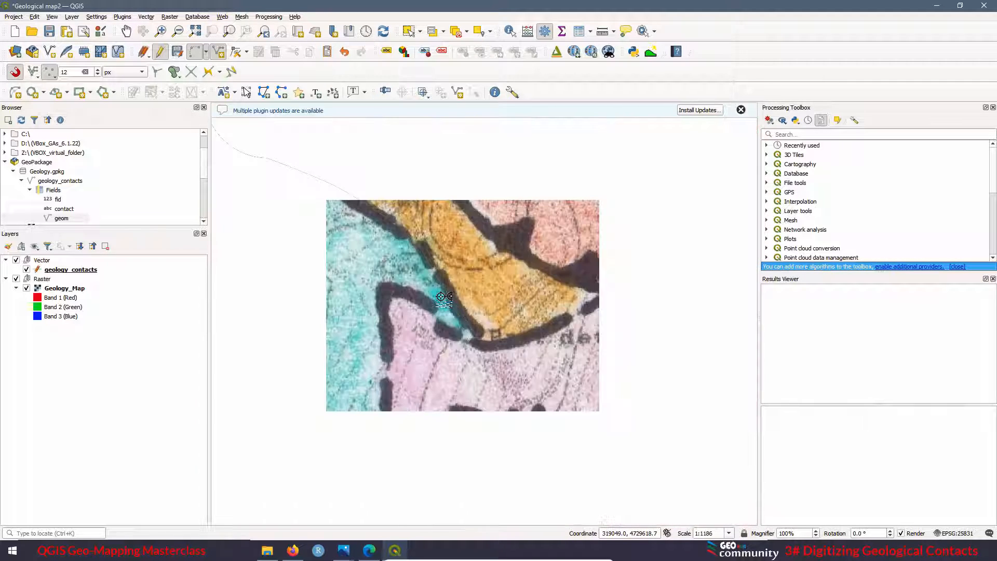
pyautogui.click(66, 210)
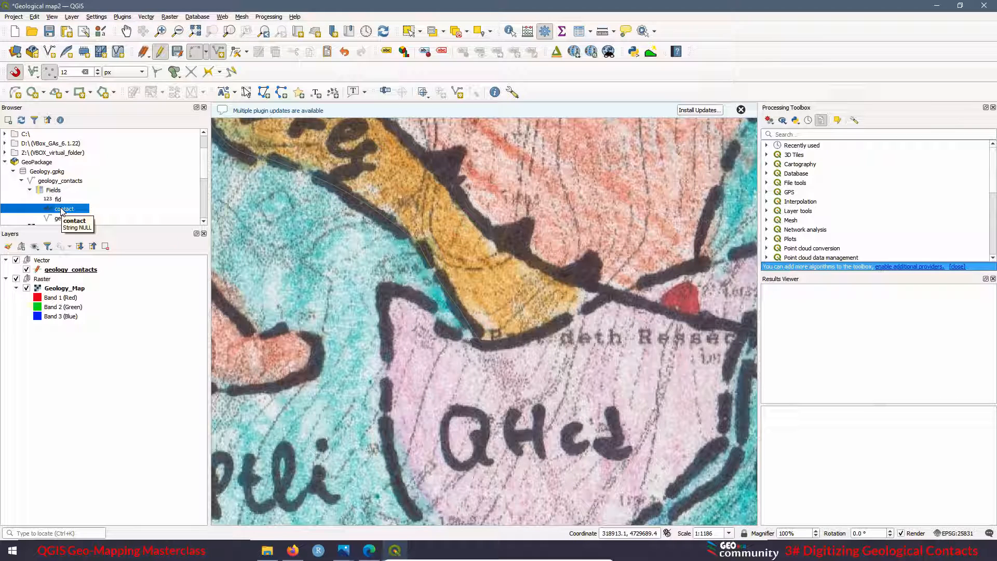
pyautogui.scroll(-1, 501, 296)
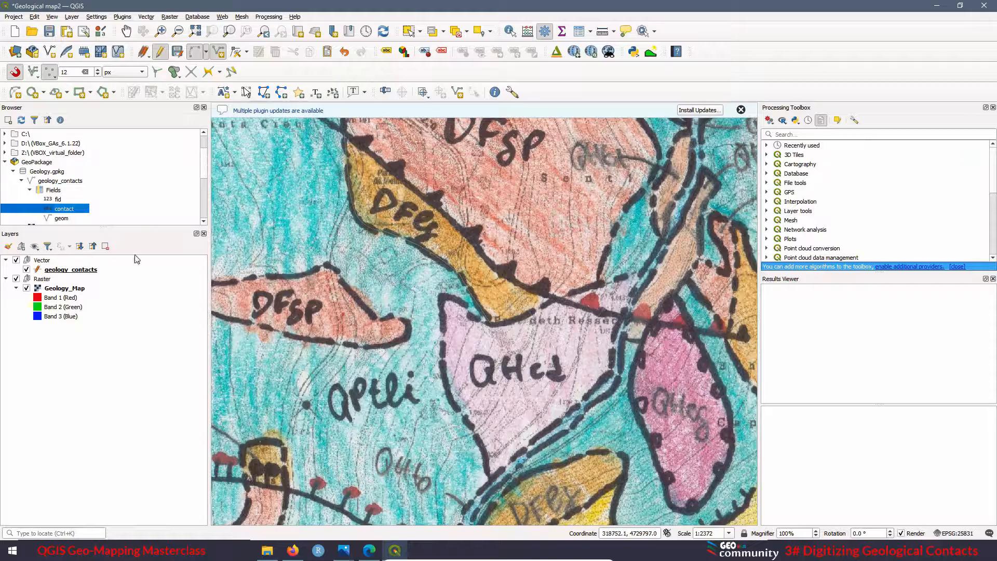
pyautogui.rightClick(73, 269)
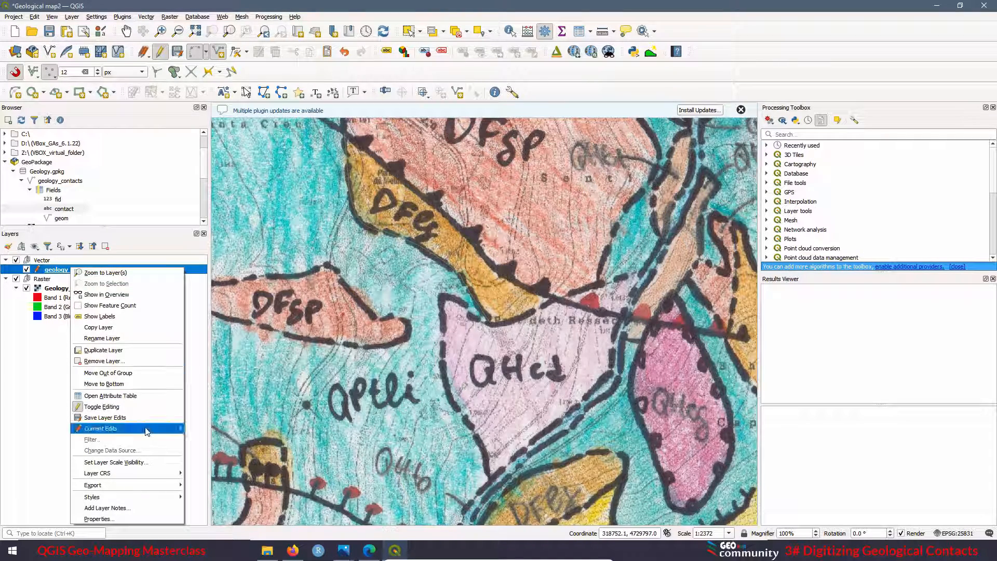
pyautogui.click(107, 520)
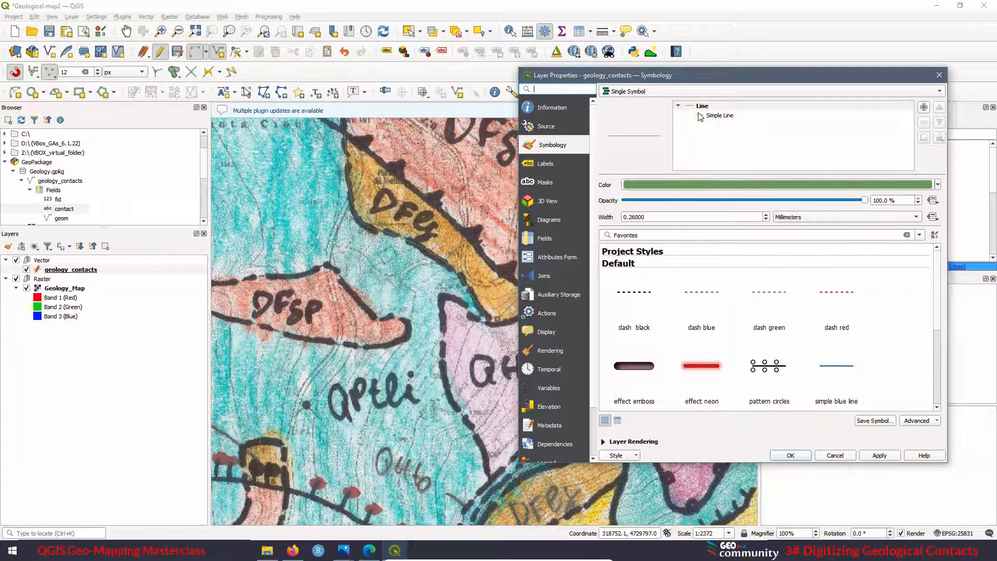
pyautogui.click(939, 186)
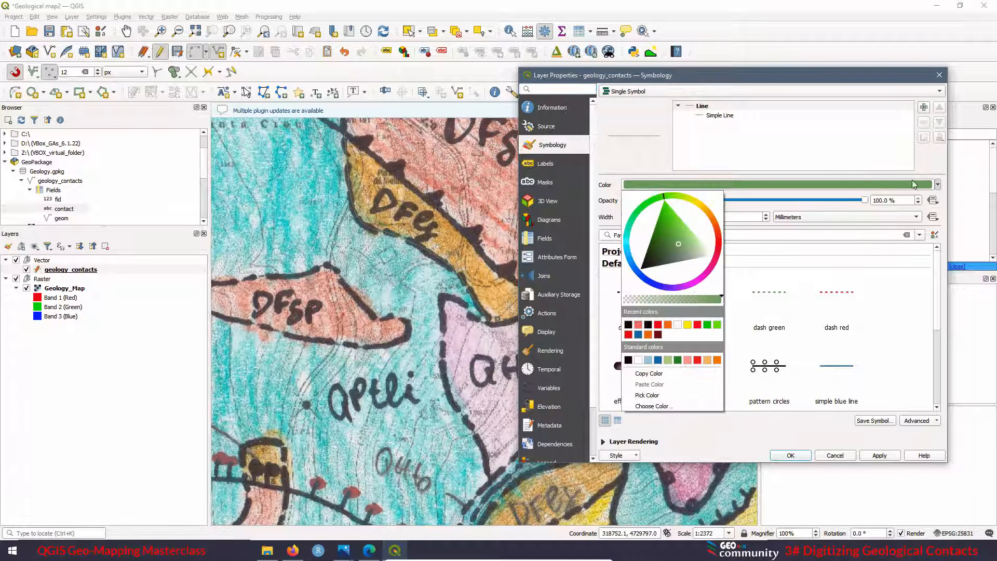
pyautogui.click(629, 329)
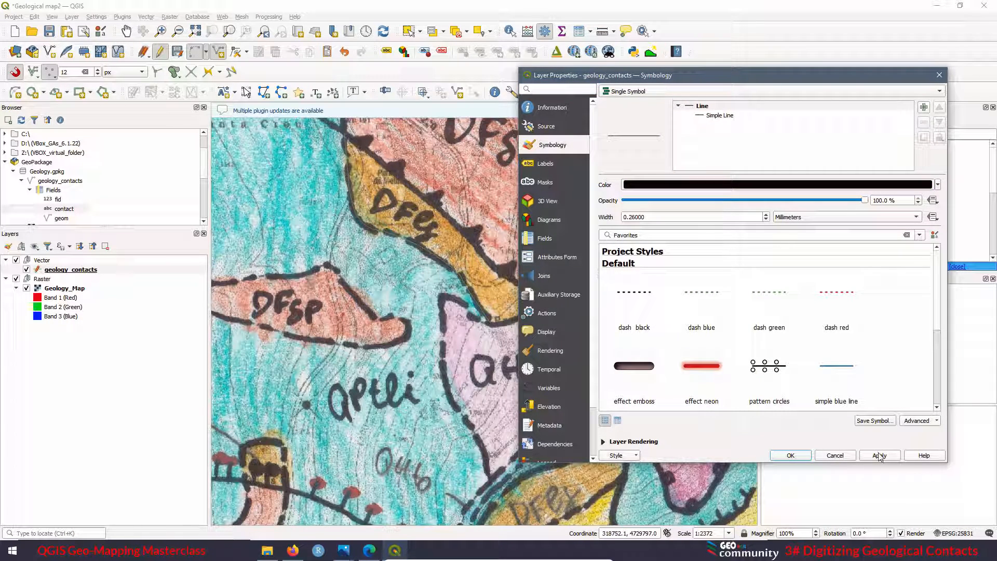
pyautogui.click(879, 455)
pyautogui.click(790, 456)
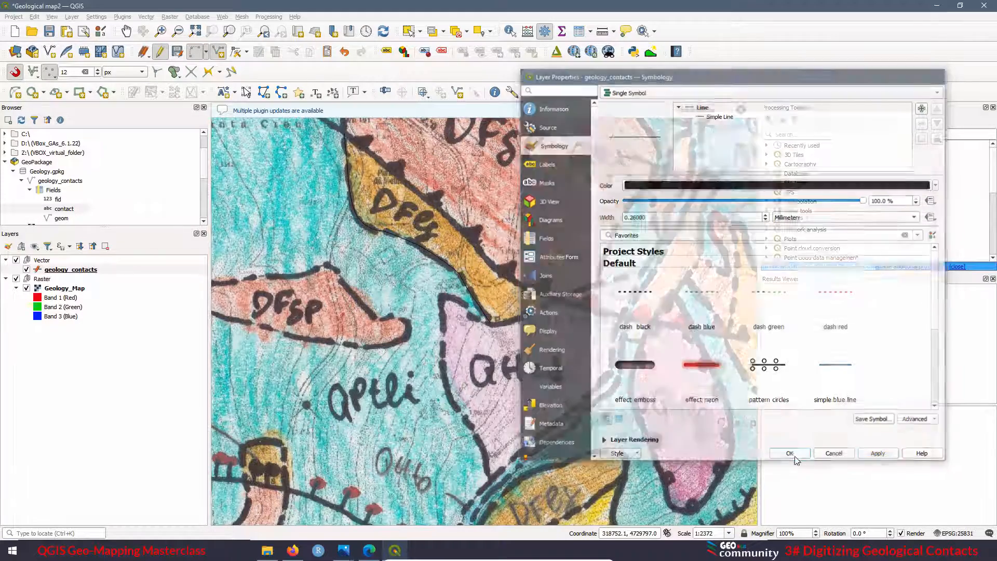
pyautogui.scroll(2, 534, 325)
pyautogui.scroll(-1, 533, 326)
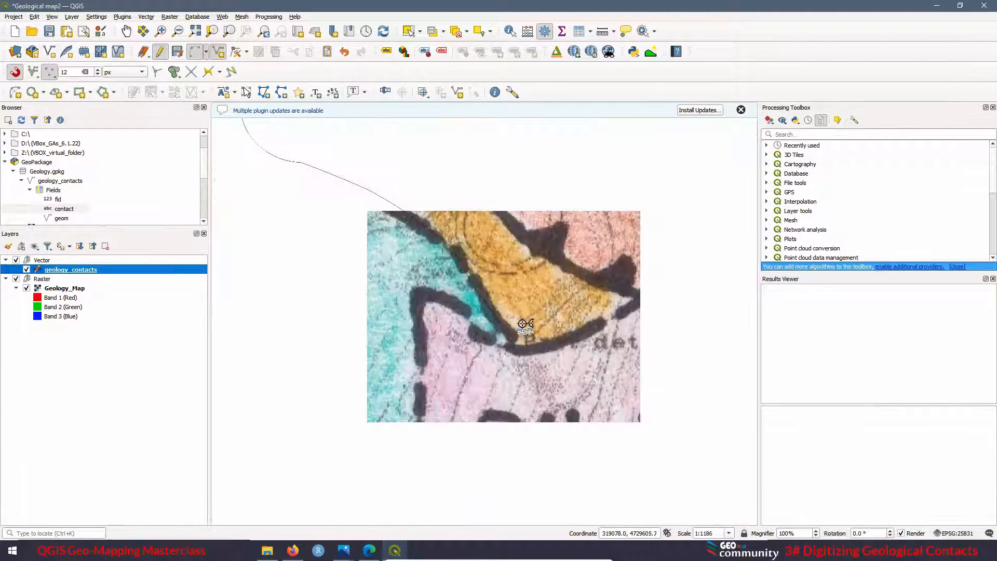
# Examine both ends of the digitized contact and the undigitized boundaries around the orange DFg unit.
pyautogui.scroll(1, 522, 371)
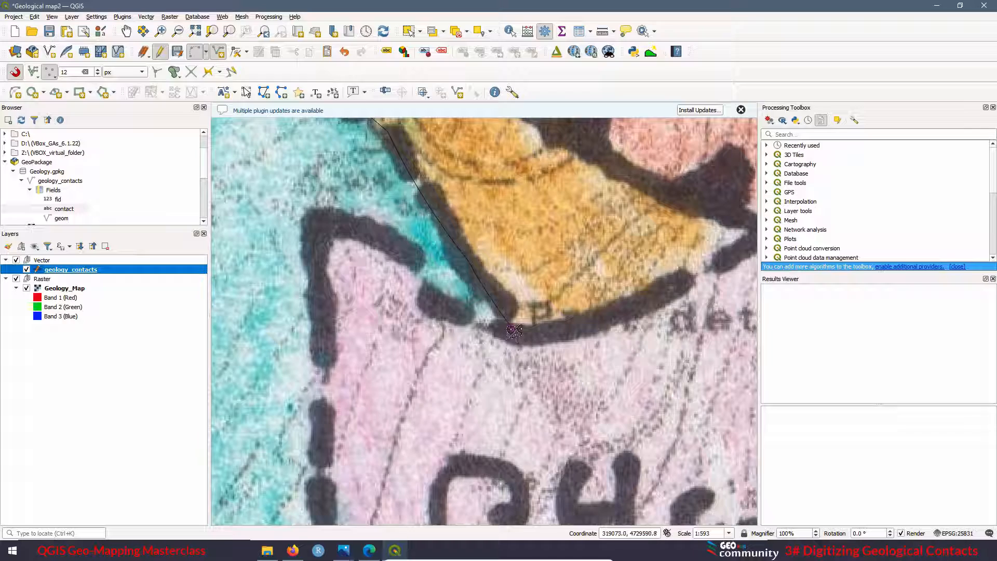
pyautogui.scroll(-2, 523, 416)
pyautogui.scroll(1, 416, 203)
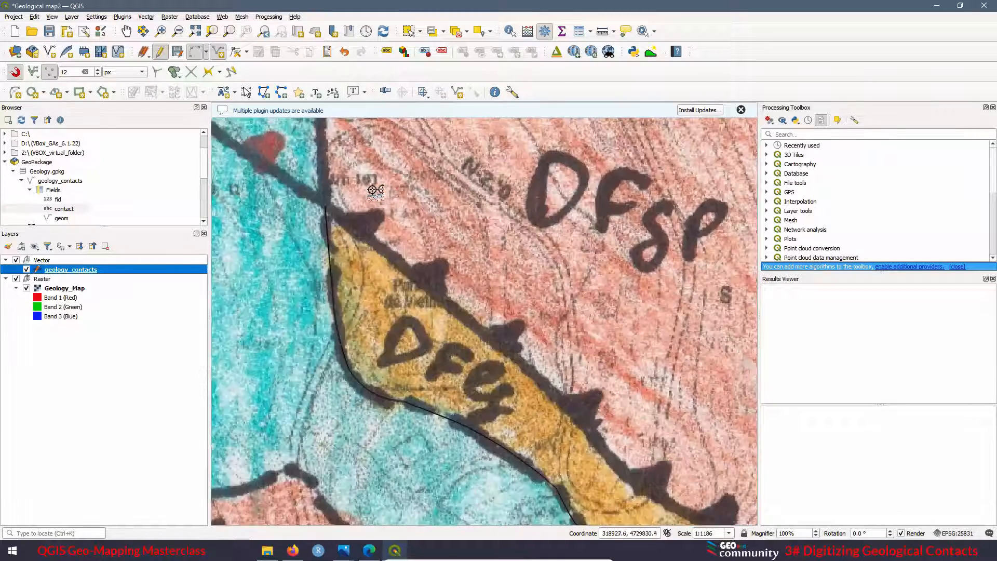
pyautogui.scroll(1, 335, 208)
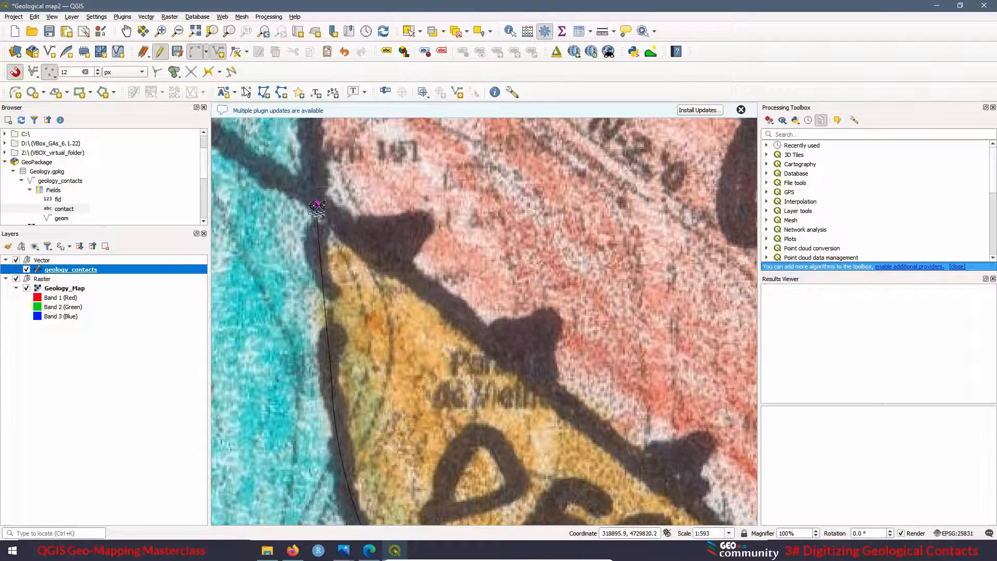
pyautogui.scroll(-3, 395, 213)
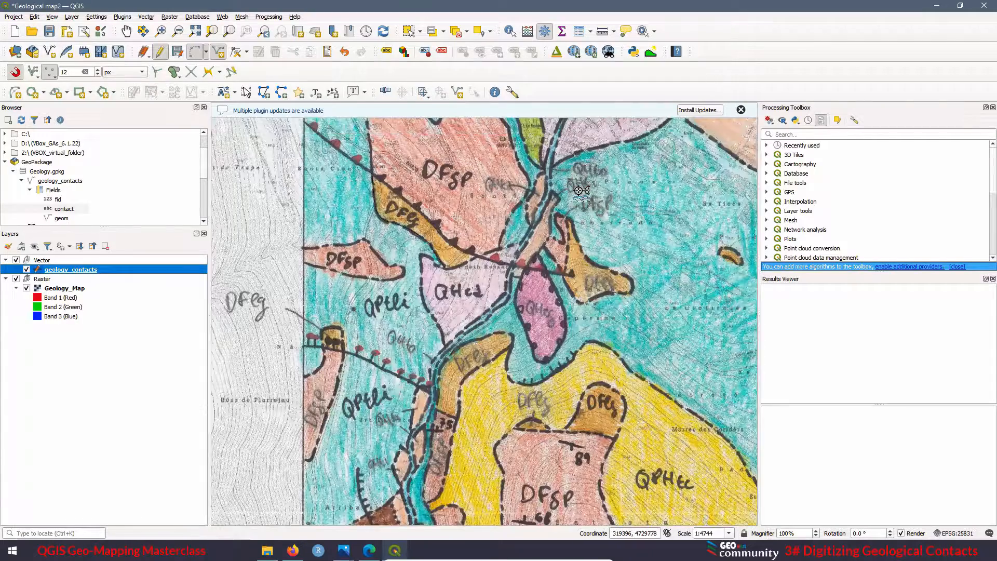
pyautogui.scroll(2, 467, 230)
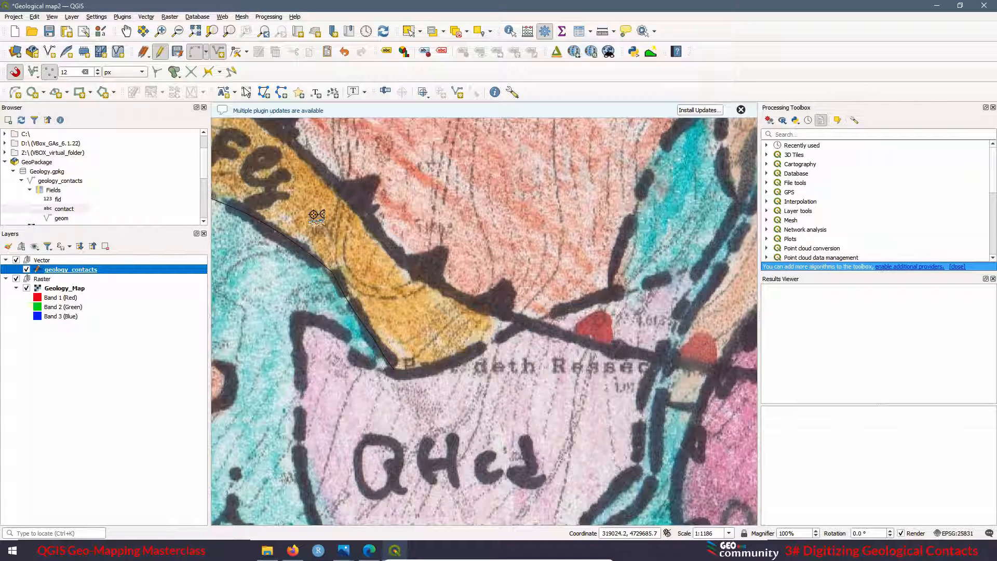
pyautogui.scroll(1, 459, 381)
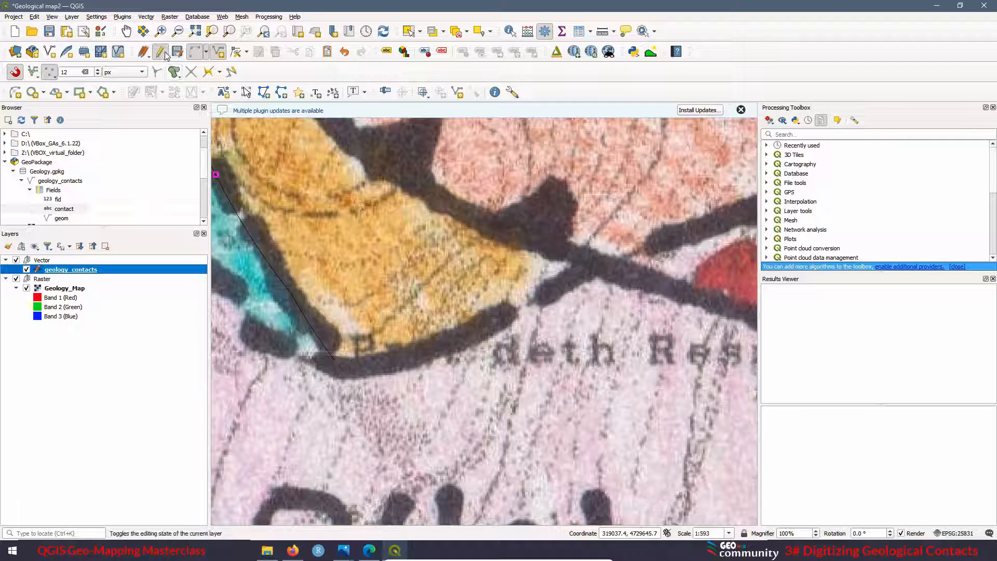
# Trace a curve from the first contact's snapped southeastern end along the DFg–QHcd boundary, up to the toothed fault.
pyautogui.click(194, 54)
pyautogui.scroll(1, 347, 377)
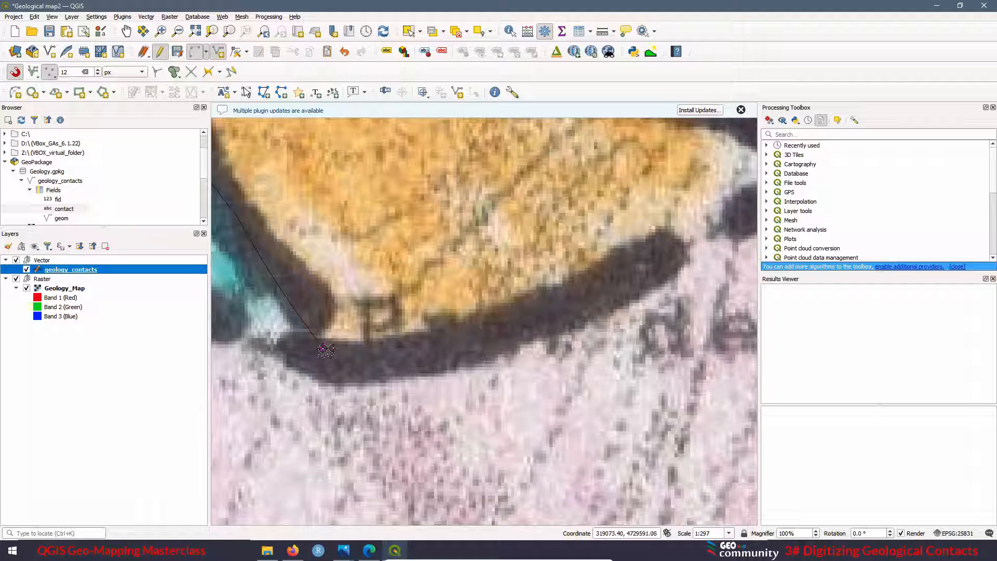
pyautogui.click(323, 348)
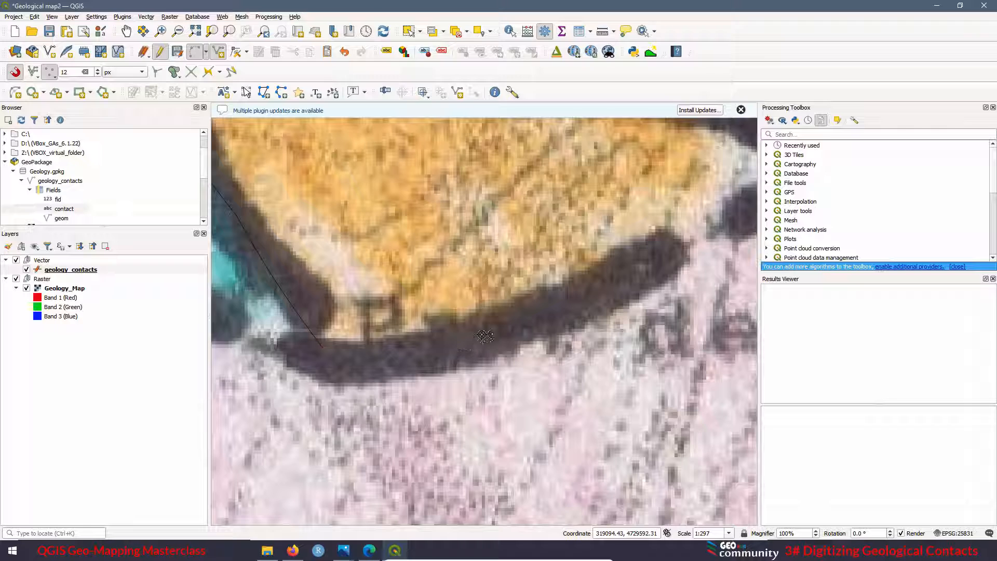
pyautogui.click(528, 321)
pyautogui.scroll(-2, 478, 287)
pyautogui.scroll(2, 447, 314)
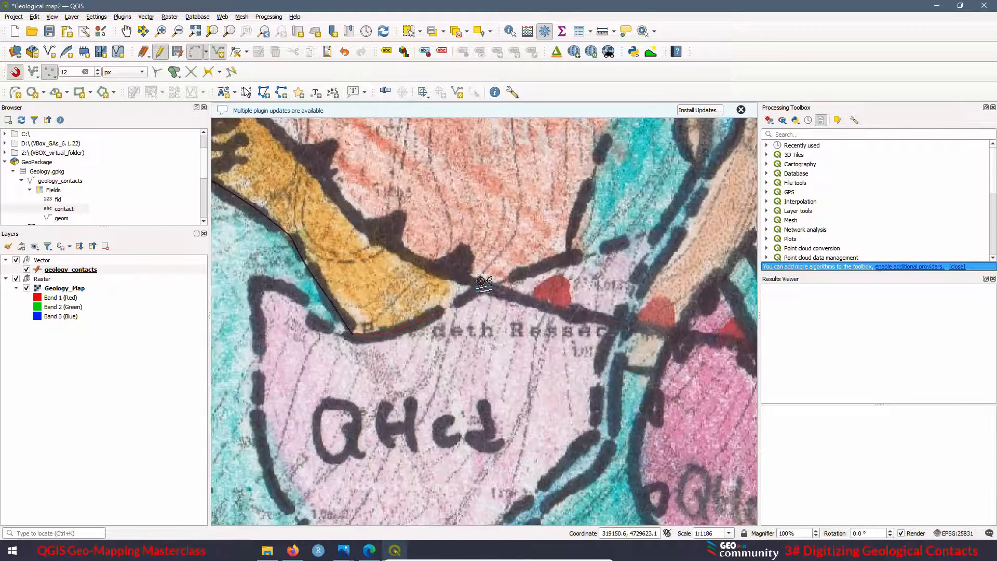
pyautogui.scroll(1, 447, 317)
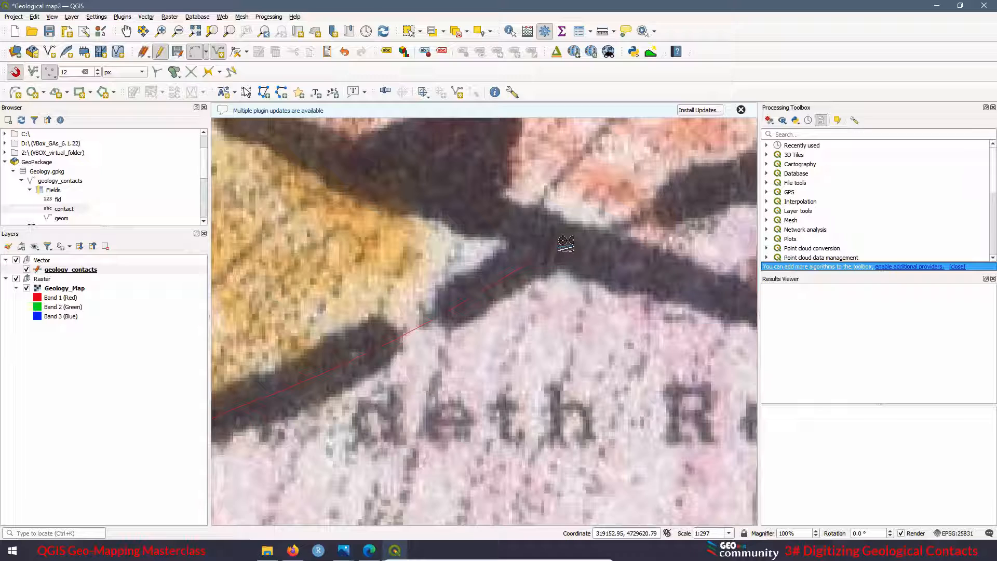
# Finish the DFg–QHcd boundary line and set its contact attribute to Discordant Contact.
pyautogui.rightClick(566, 242)
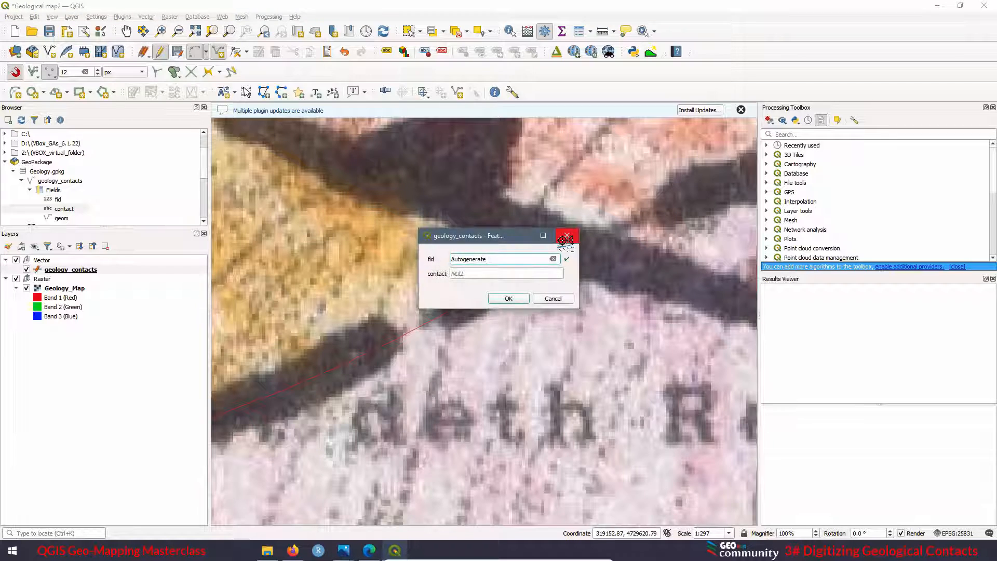
pyautogui.click(468, 276)
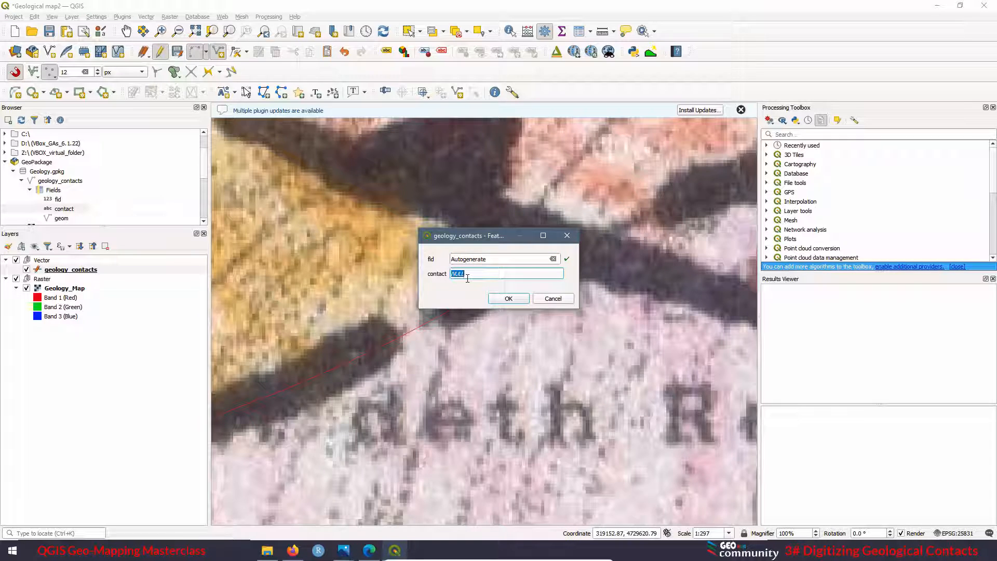
pyautogui.write('Concordant contact')
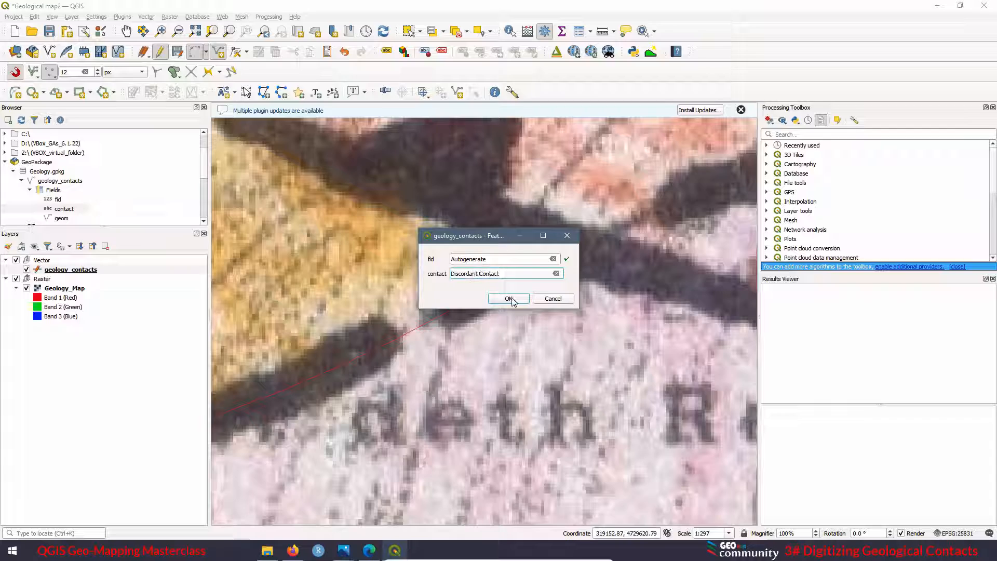
pyautogui.click(512, 299)
# Trace the toothed fault along the northeastern edge of the DFg unit, snapping both ends to the digitized contacts.
pyautogui.scroll(-1, 565, 257)
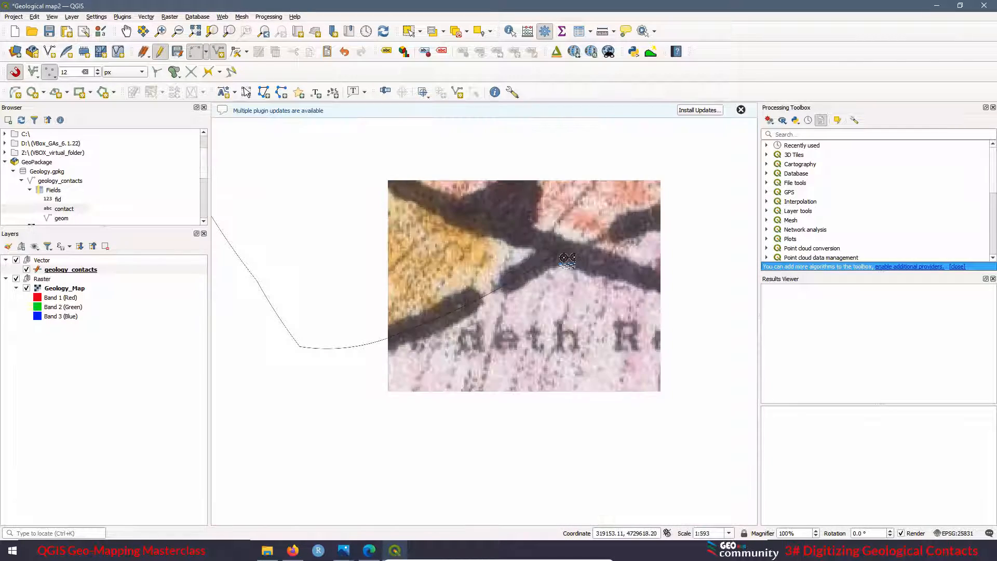
pyautogui.scroll(-1, 564, 258)
pyautogui.scroll(1, 447, 297)
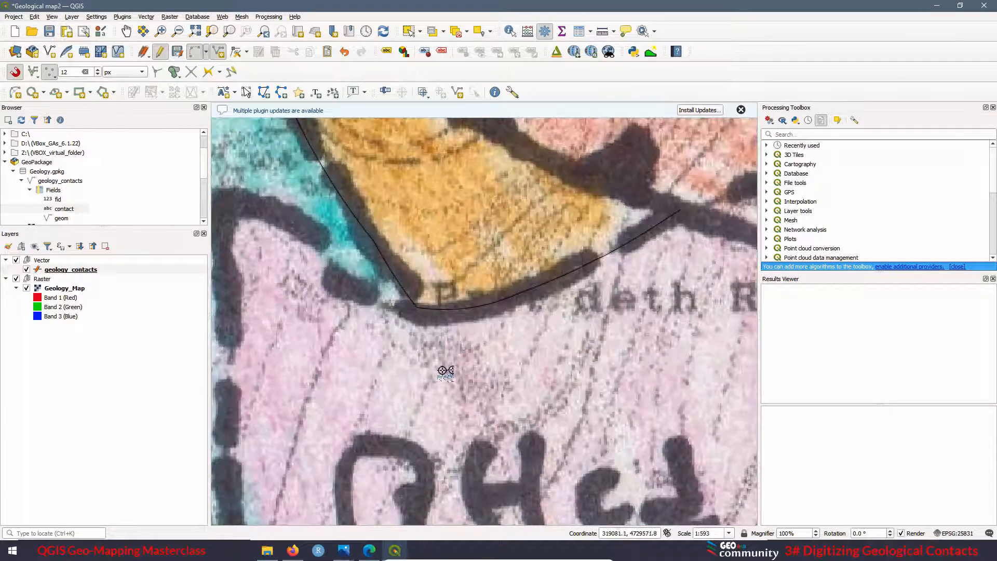
pyautogui.scroll(-1, 446, 371)
pyautogui.scroll(-1, 405, 304)
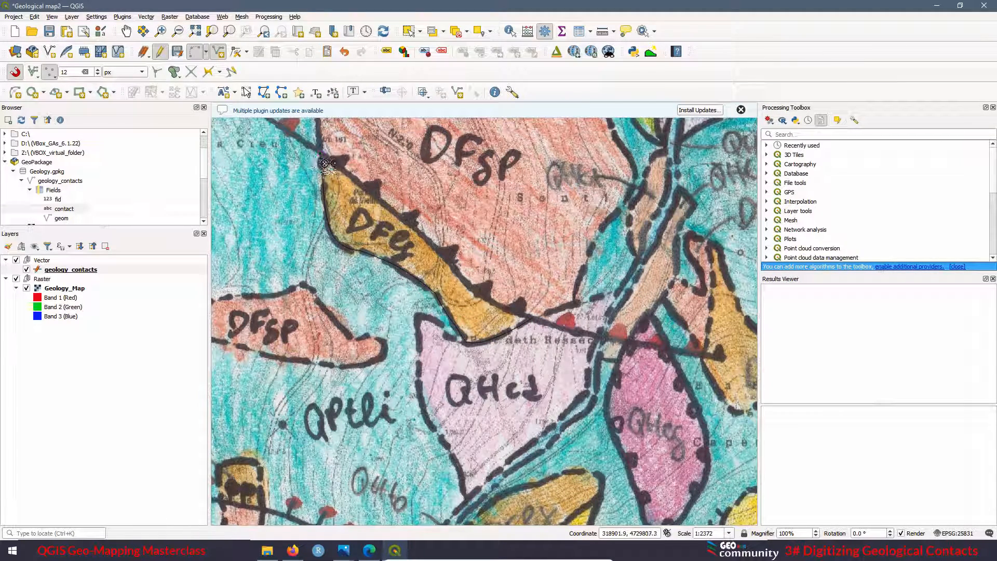
pyautogui.scroll(-1, 492, 269)
pyautogui.scroll(1, 522, 414)
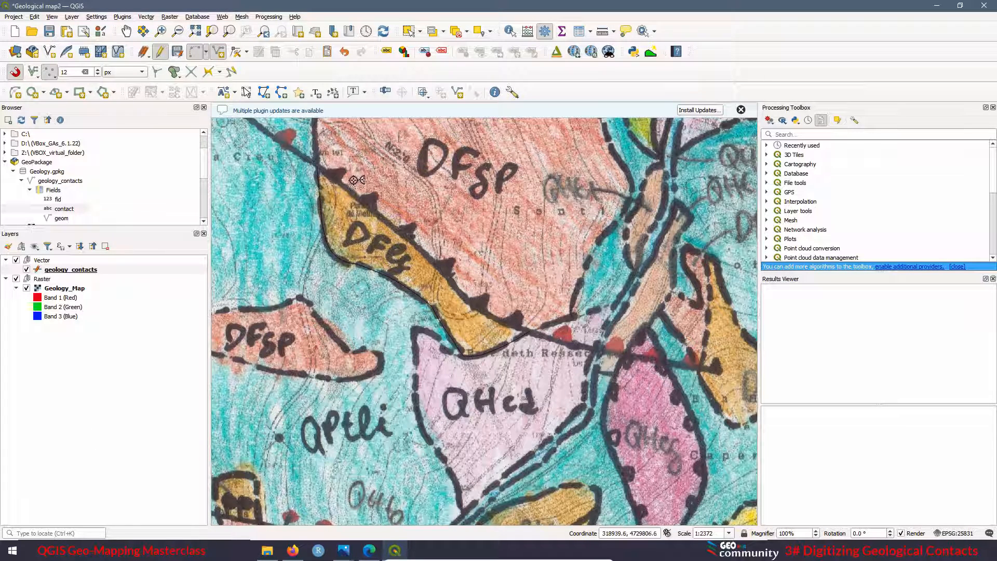
pyautogui.scroll(3, 568, 333)
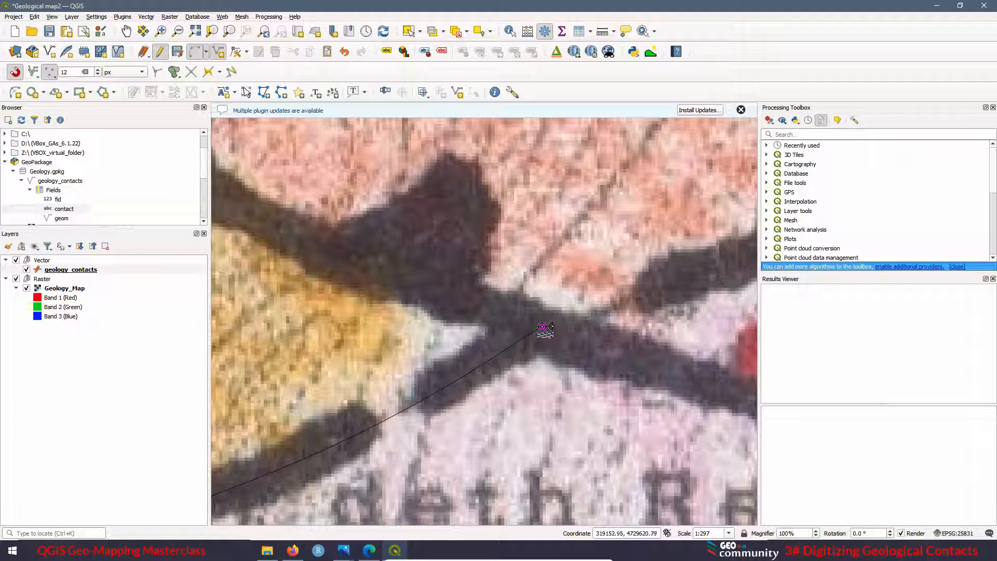
pyautogui.scroll(-1, 543, 327)
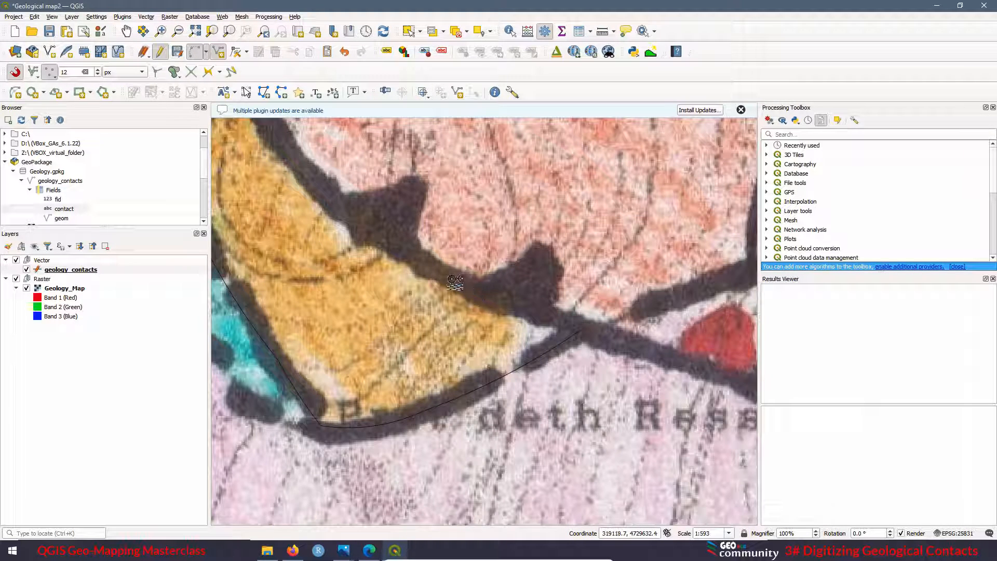
pyautogui.scroll(-1, 365, 243)
pyautogui.scroll(1, 338, 203)
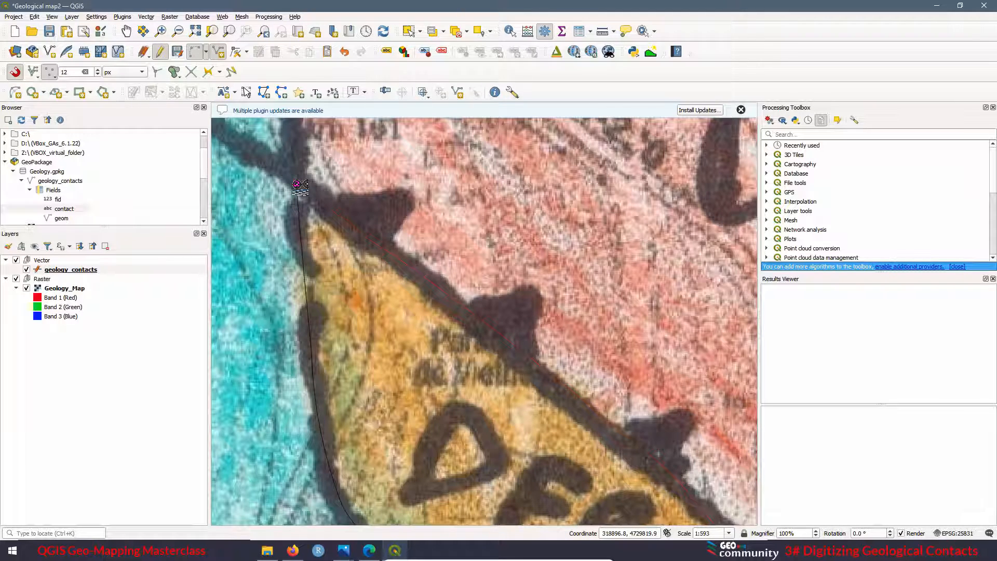
# Finish the toothed fault line and set its contact attribute to Resverse Fault.
pyautogui.rightClick(299, 185)
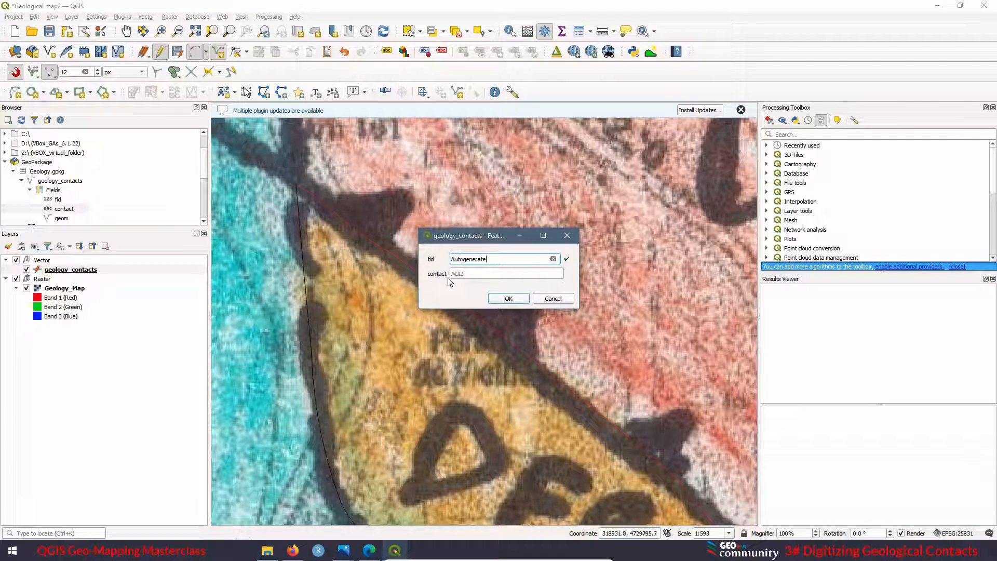
pyautogui.click(457, 274)
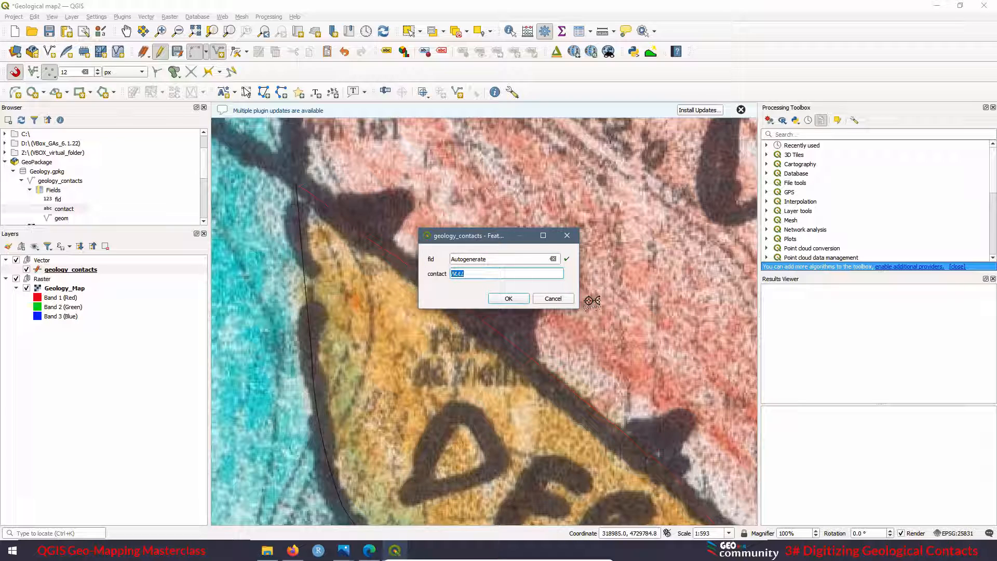
pyautogui.write('Reverse fault')
pyautogui.click(508, 299)
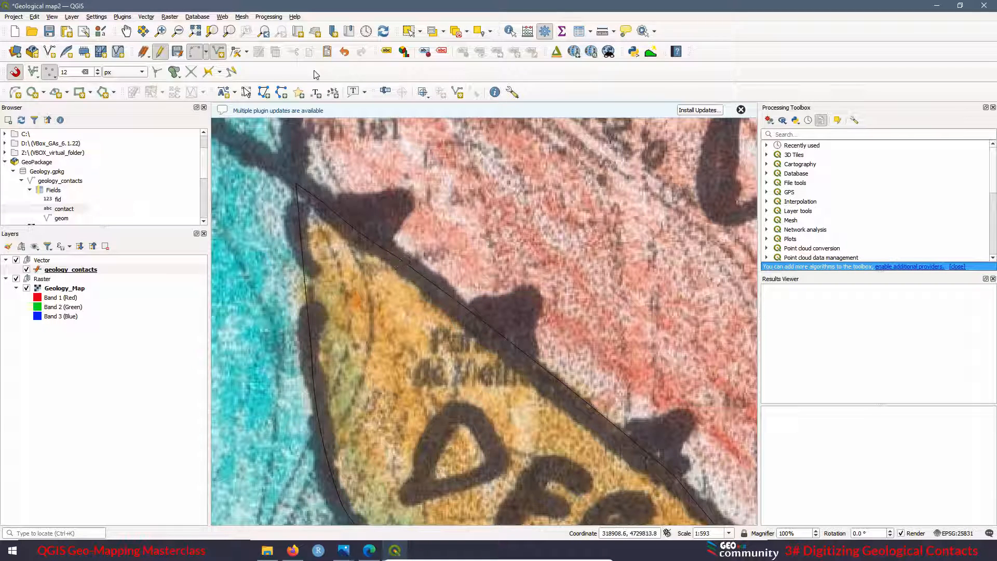
# Select the digitized fault line and show its vertices with the Vertex Tool.
pyautogui.click(238, 54)
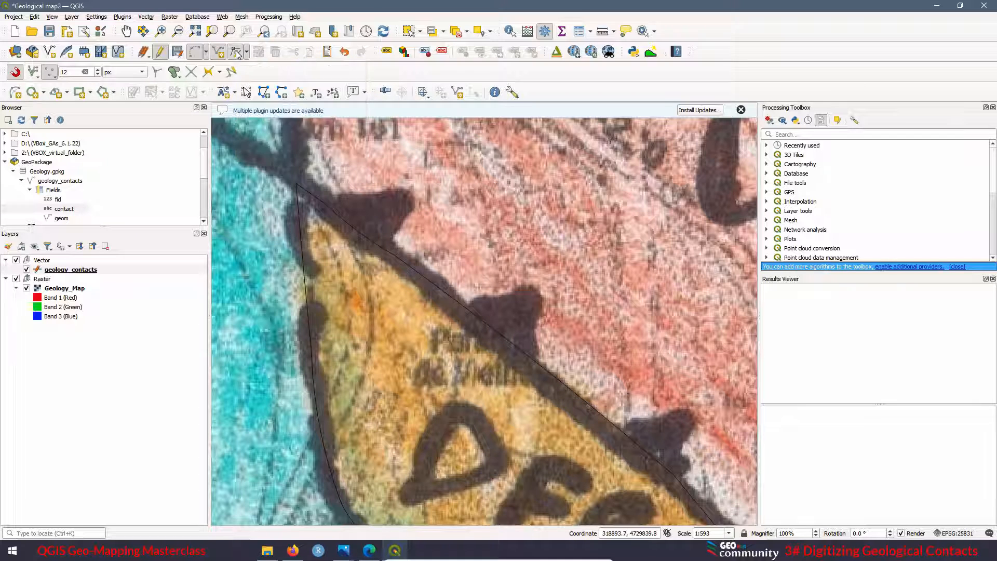
pyautogui.click(409, 31)
pyautogui.click(453, 297)
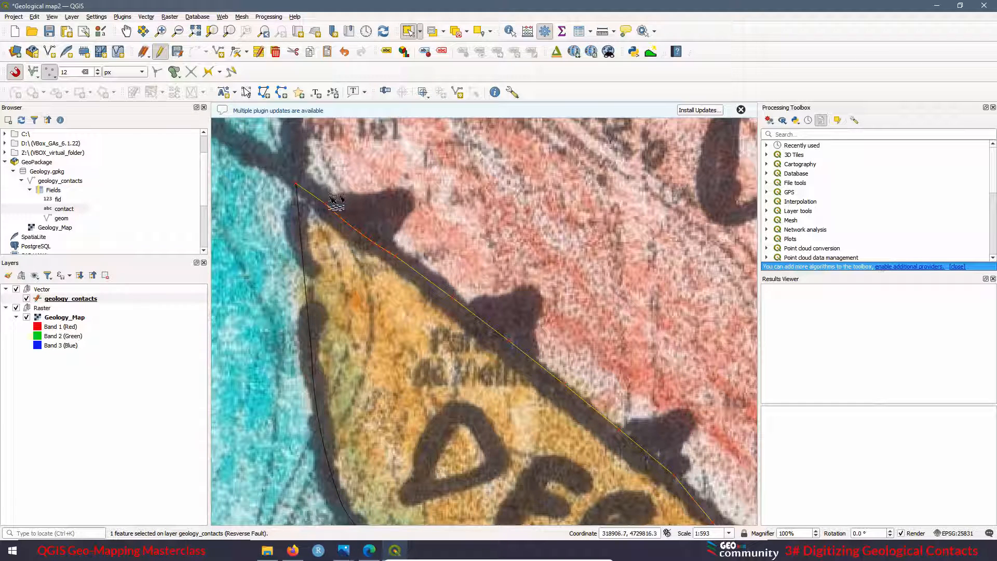
pyautogui.click(236, 52)
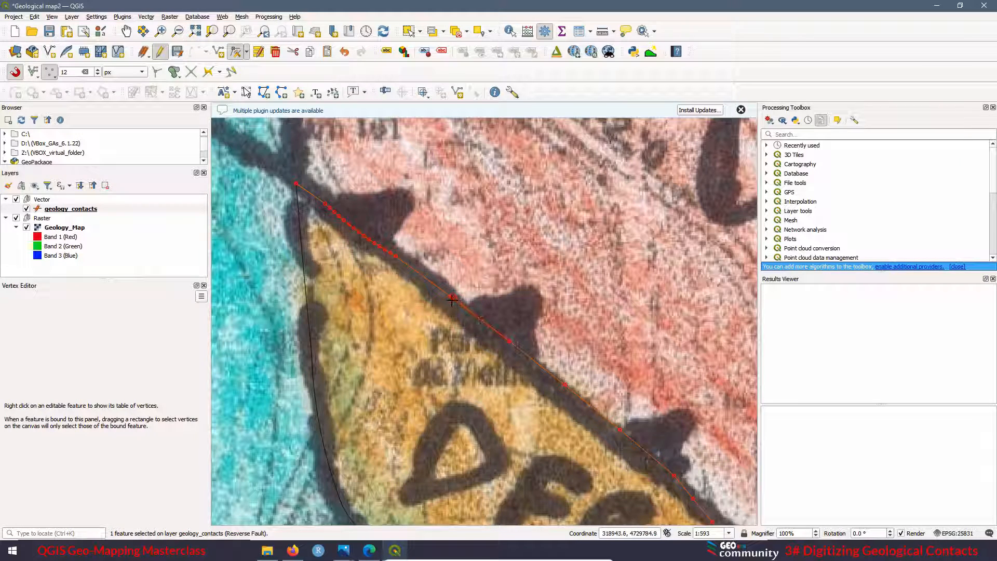
pyautogui.scroll(3, 338, 218)
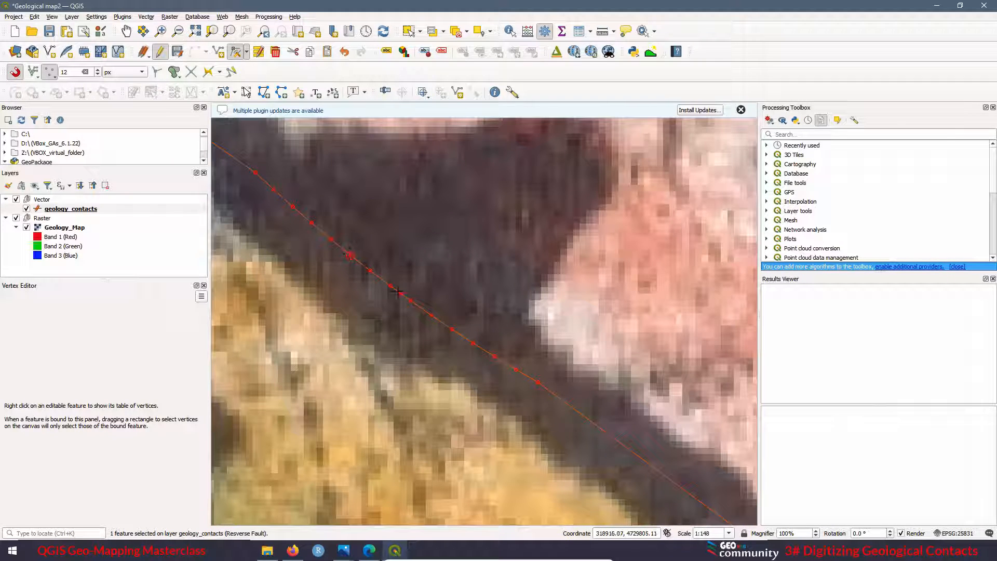
pyautogui.scroll(-1, 461, 304)
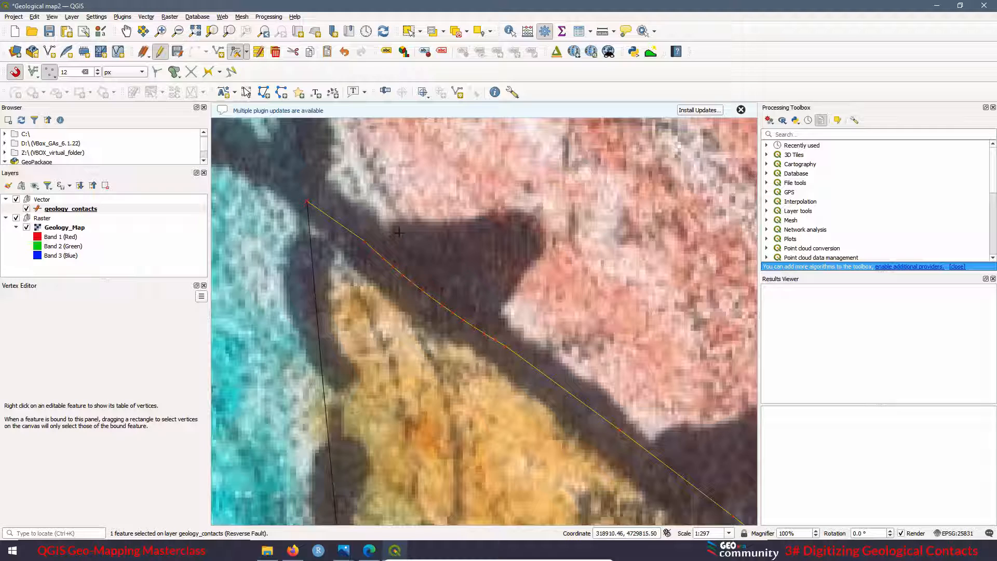
# Try moving two vertices in the northwestern part of the fault line, undoing each move.
pyautogui.scroll(1, 340, 236)
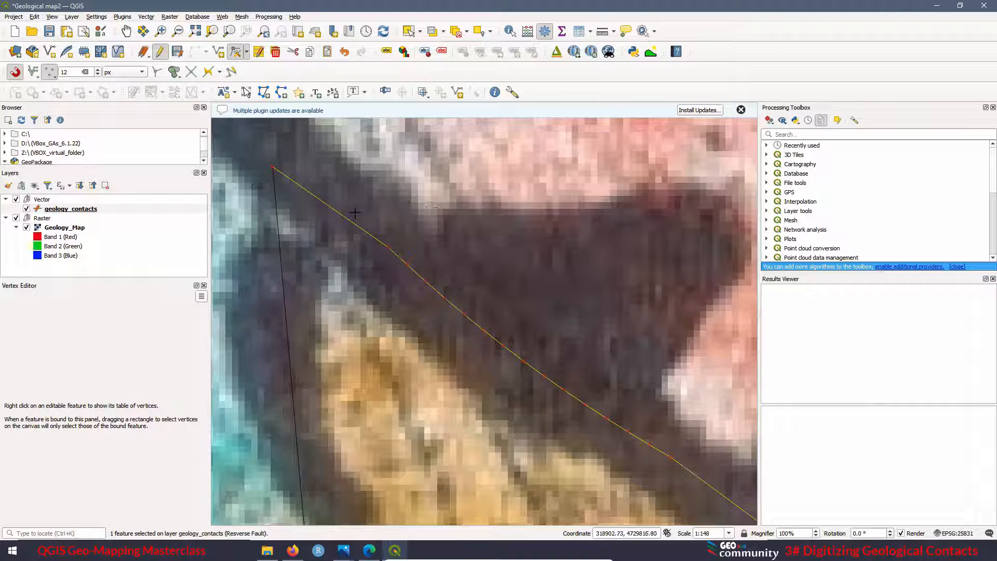
pyautogui.click(334, 273)
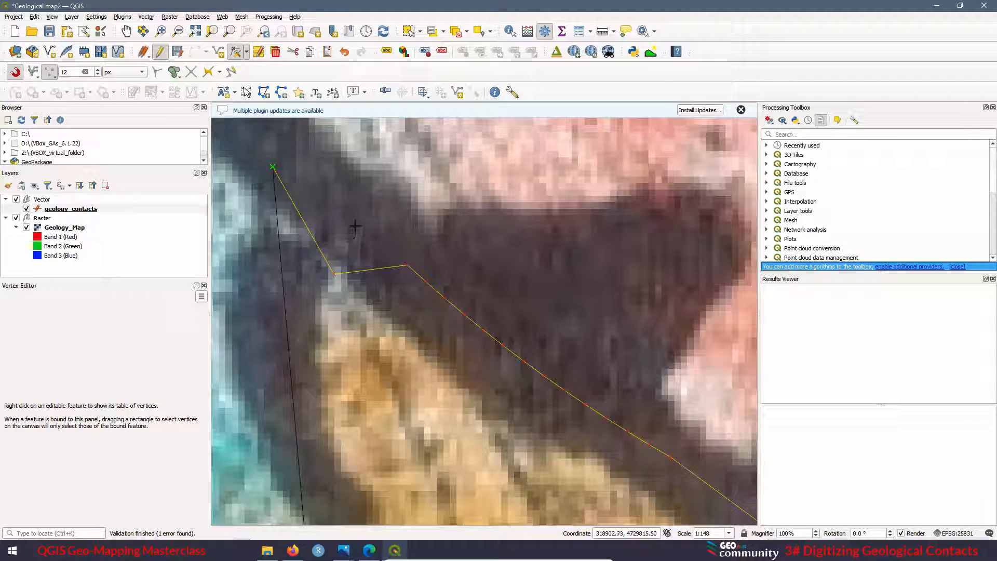
pyautogui.hotkey('ctrl', 'z')
pyautogui.scroll(-1, 340, 205)
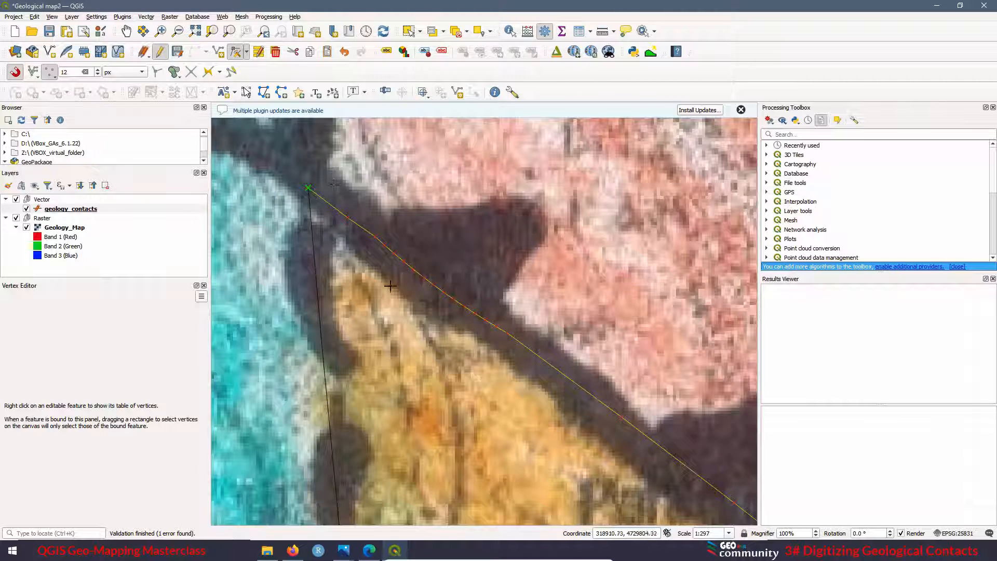
pyautogui.scroll(1, 390, 285)
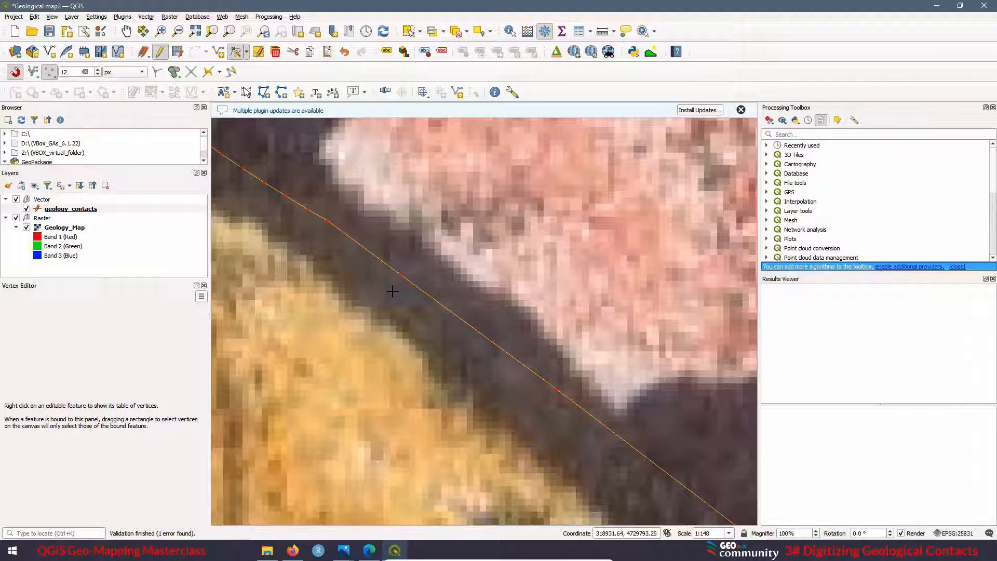
pyautogui.click(344, 326)
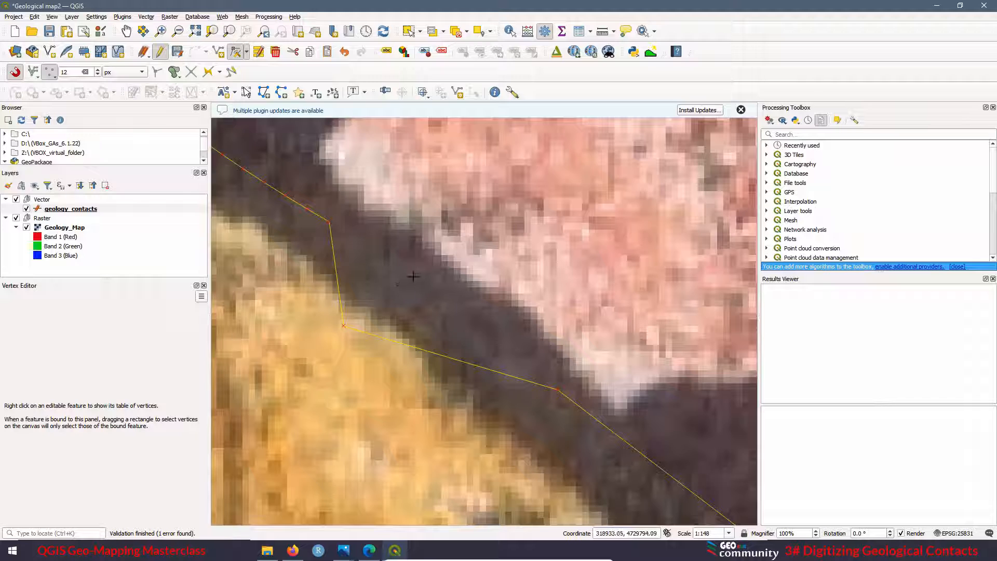
pyautogui.hotkey('ctrl', 'z')
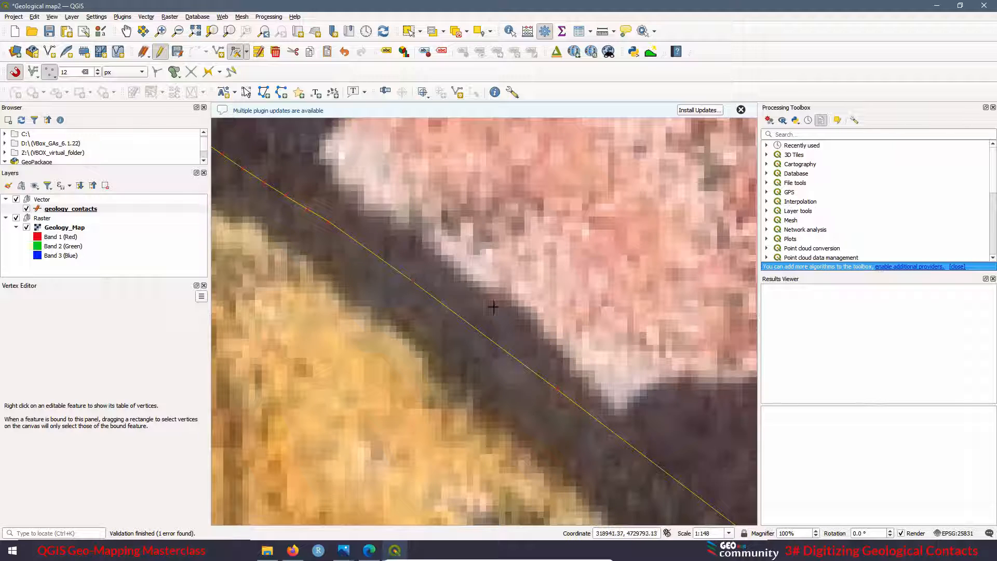
pyautogui.scroll(-2, 493, 307)
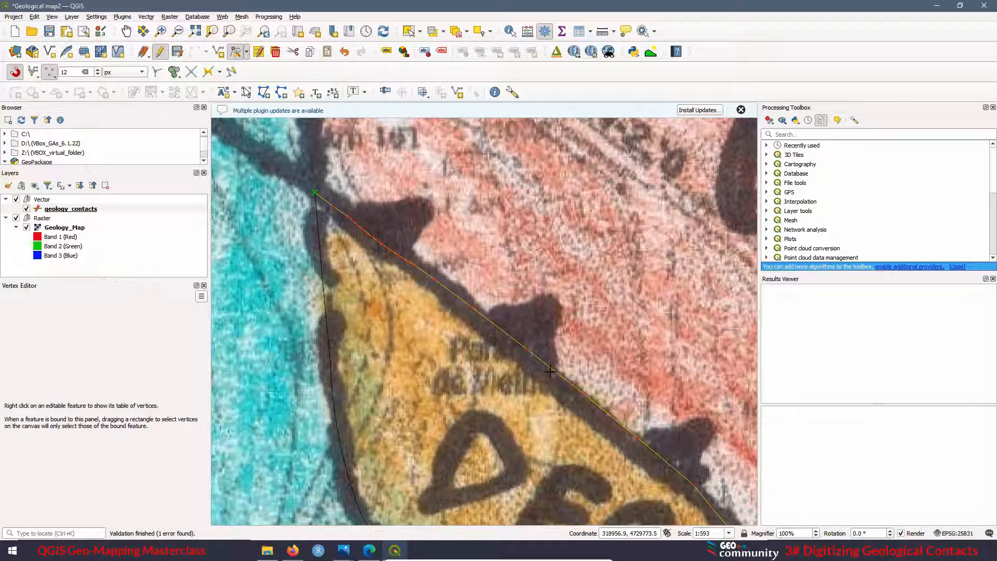
# Select a digitized contact along the DFg unit's edge, and stop editing geology_contacts with its changes saved.
pyautogui.scroll(-2, 370, 272)
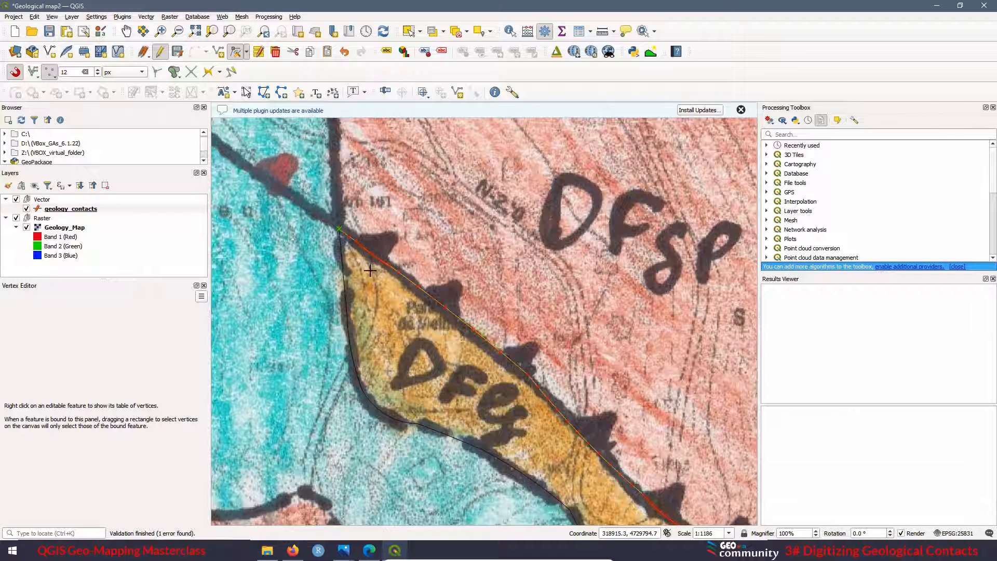
pyautogui.scroll(2, 421, 226)
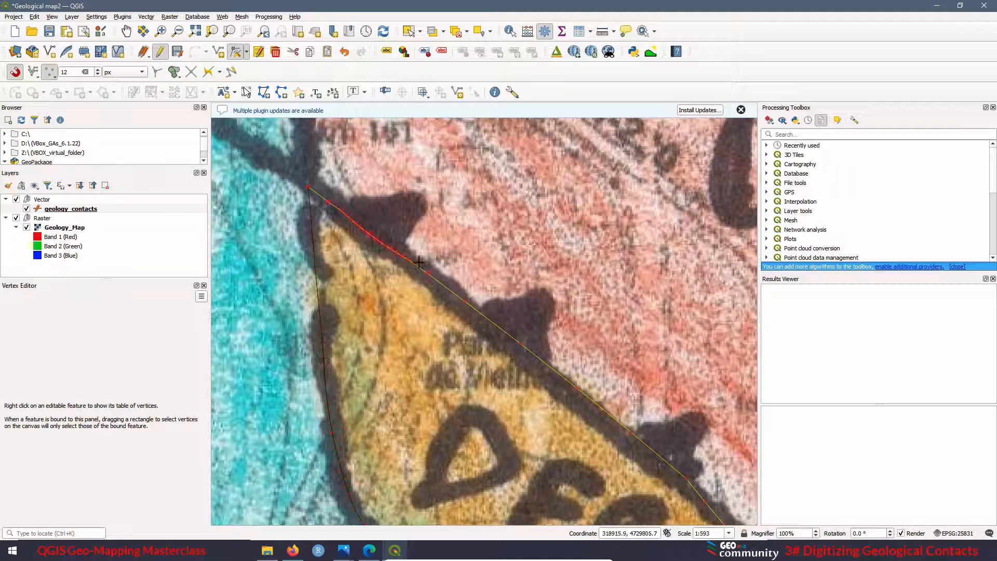
pyautogui.click(126, 33)
pyautogui.scroll(-1, 357, 258)
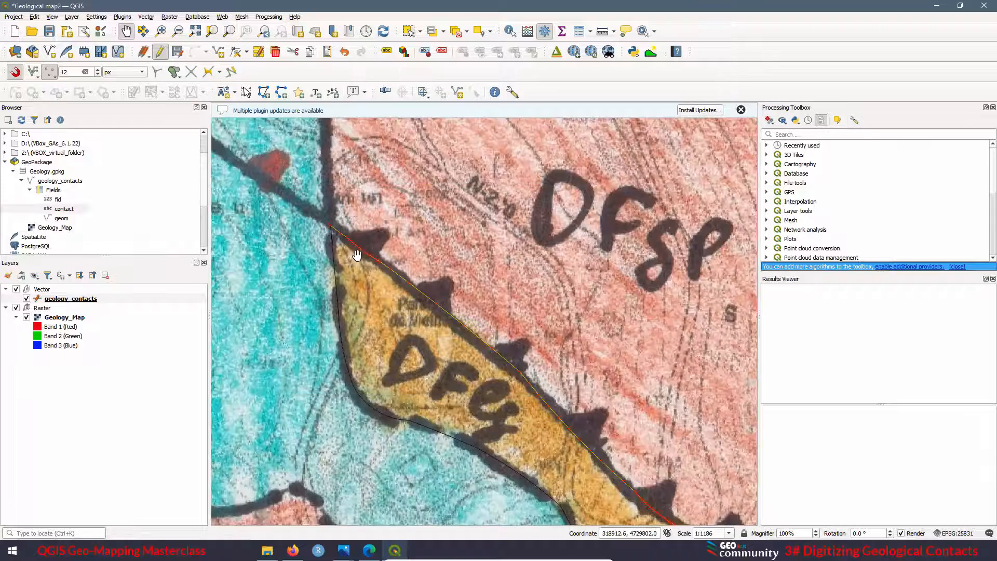
pyautogui.moveTo(526, 384); pyautogui.dragTo(481, 289)
pyautogui.scroll(-1, 484, 298)
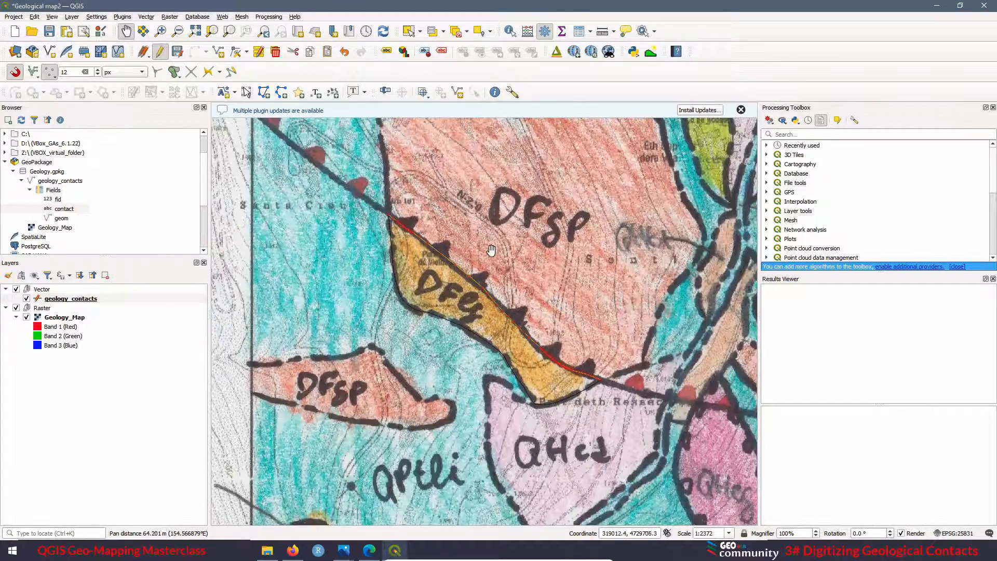
pyautogui.click(409, 33)
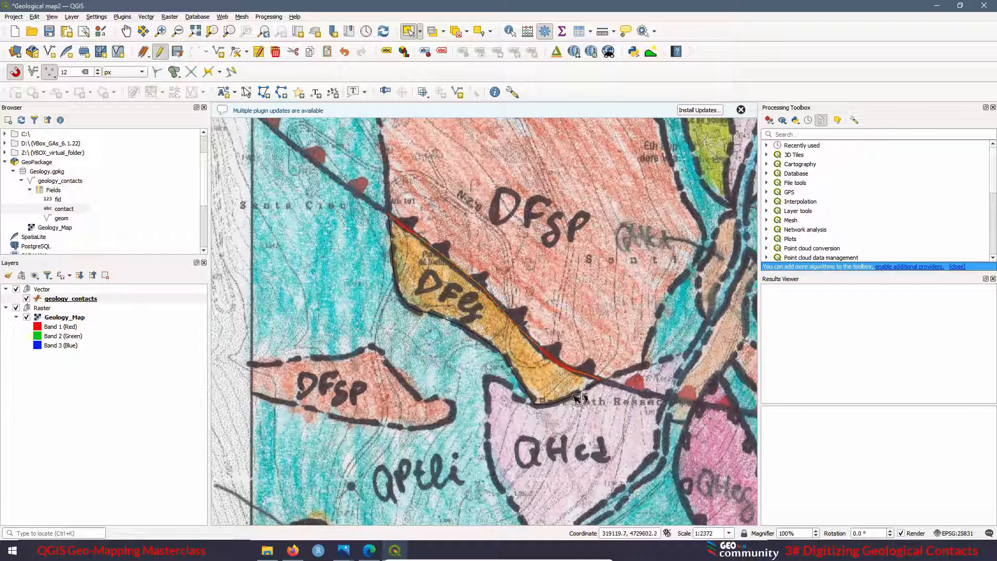
pyautogui.click(576, 402)
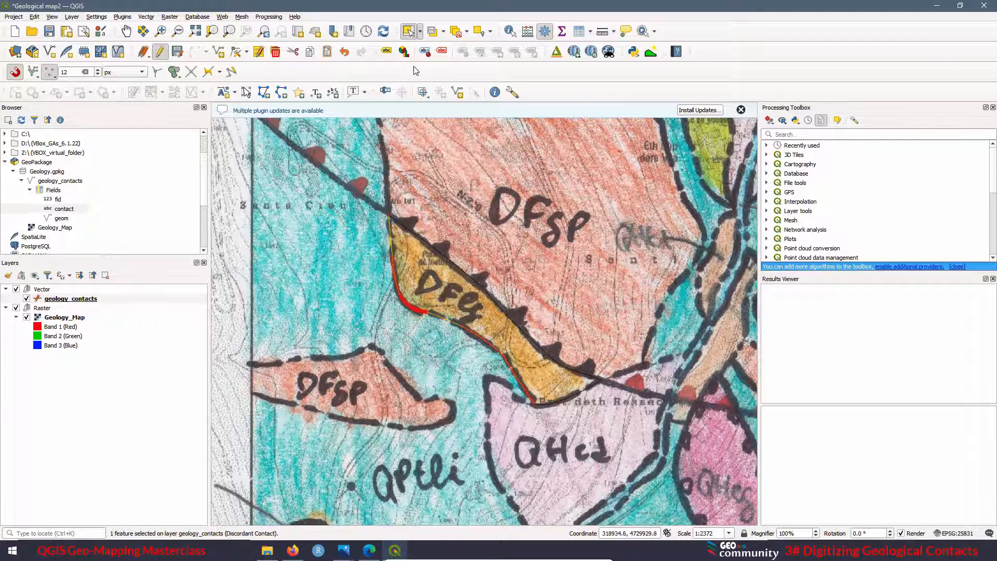
pyautogui.click(160, 53)
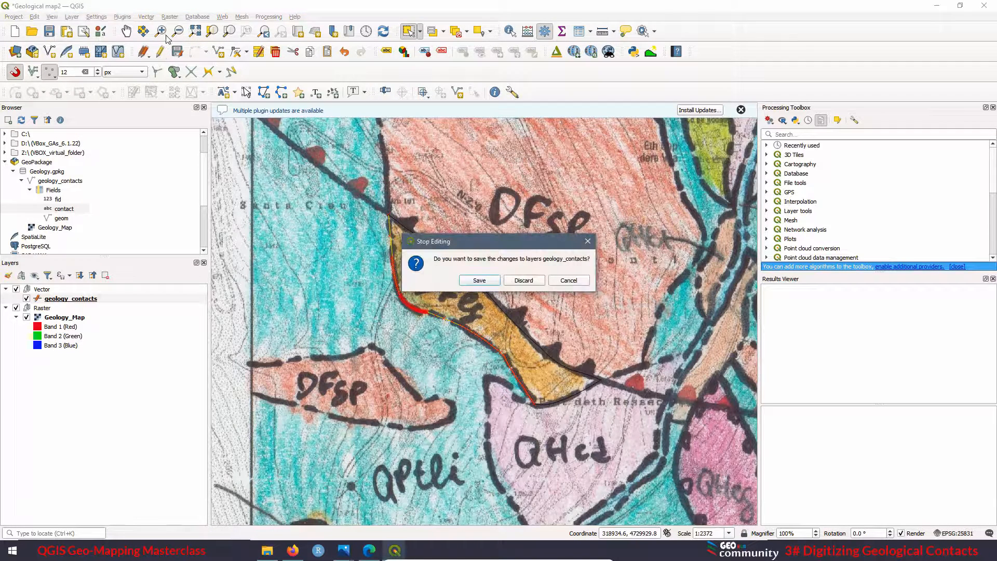
pyautogui.click(479, 280)
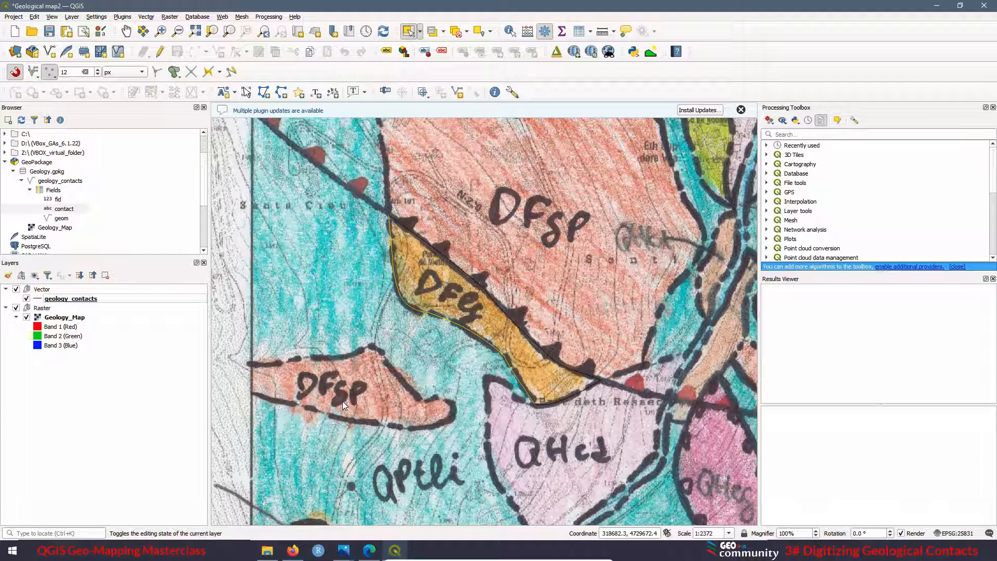
# Review the contact values of the digitized features in the geology_contacts attribute table and close it.
pyautogui.click(85, 300)
pyautogui.rightClick(86, 300)
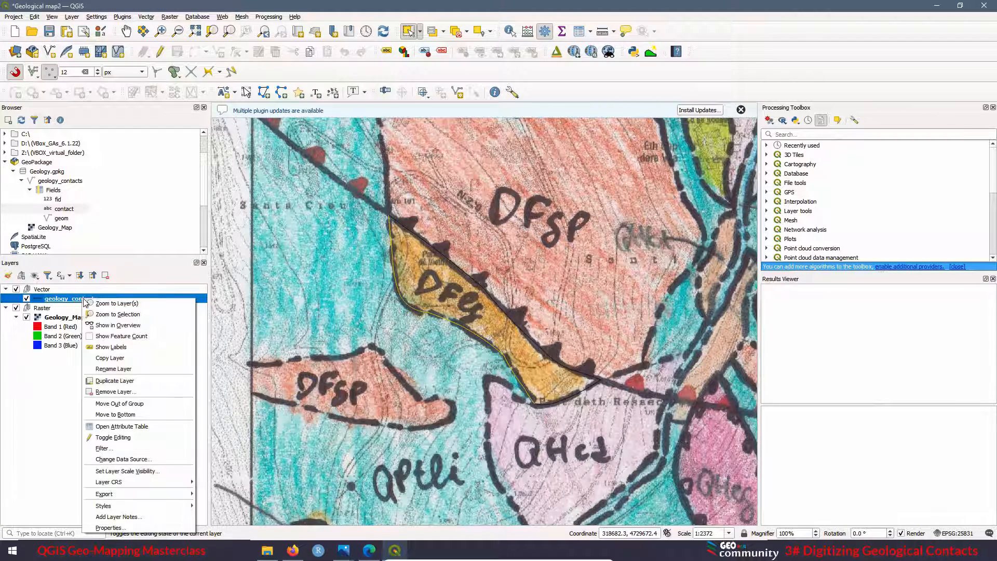
pyautogui.click(140, 429)
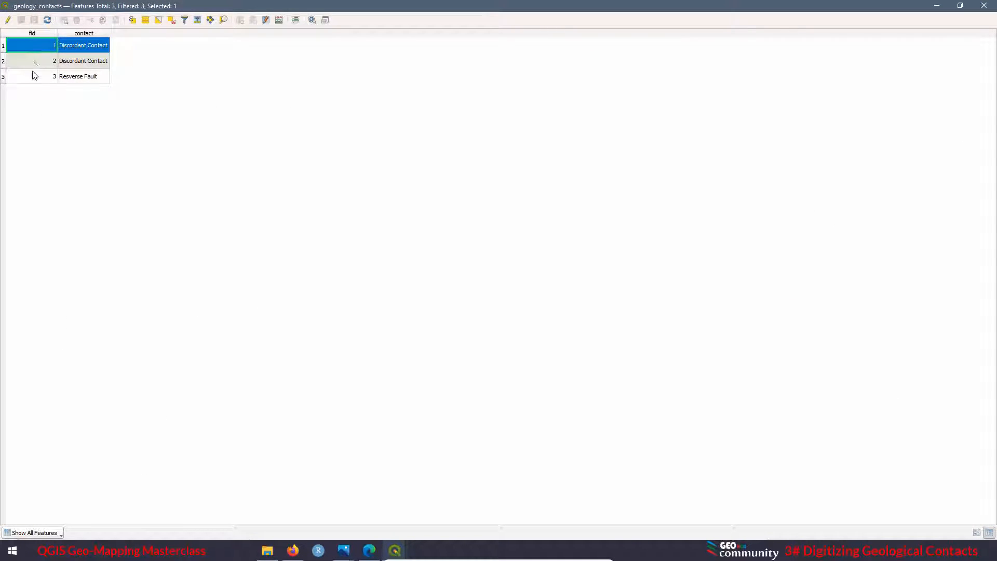
pyautogui.click(92, 51)
pyautogui.click(90, 61)
pyautogui.click(985, 8)
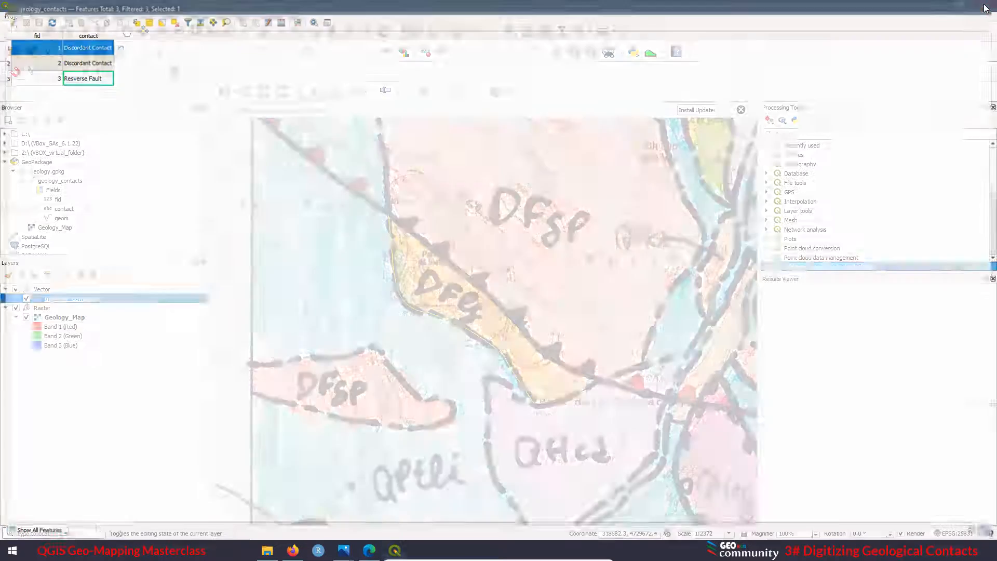
# Select the digitized fault and the two contacts around the DFg unit one after another, ending on the fault.
pyautogui.click(473, 282)
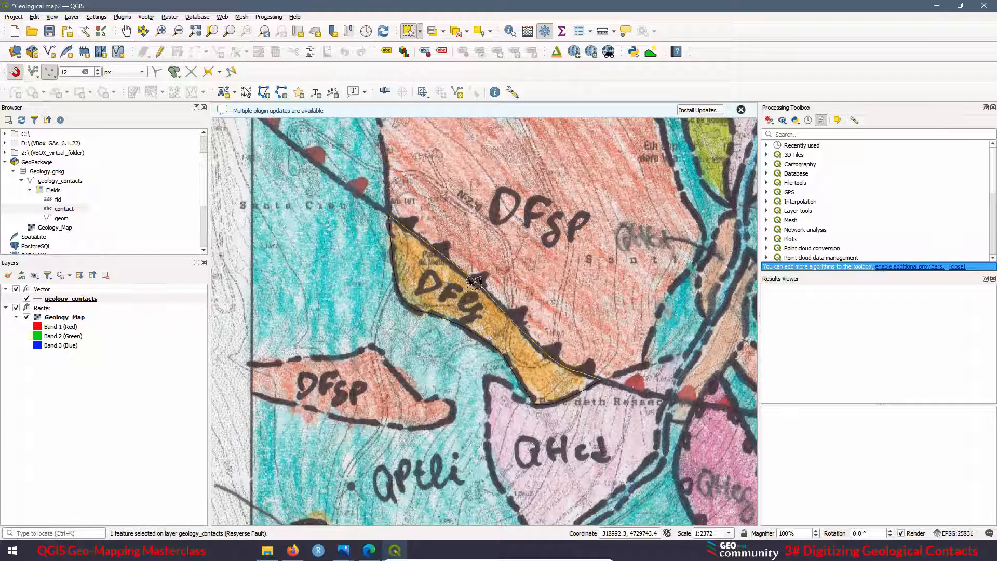
pyautogui.click(578, 402)
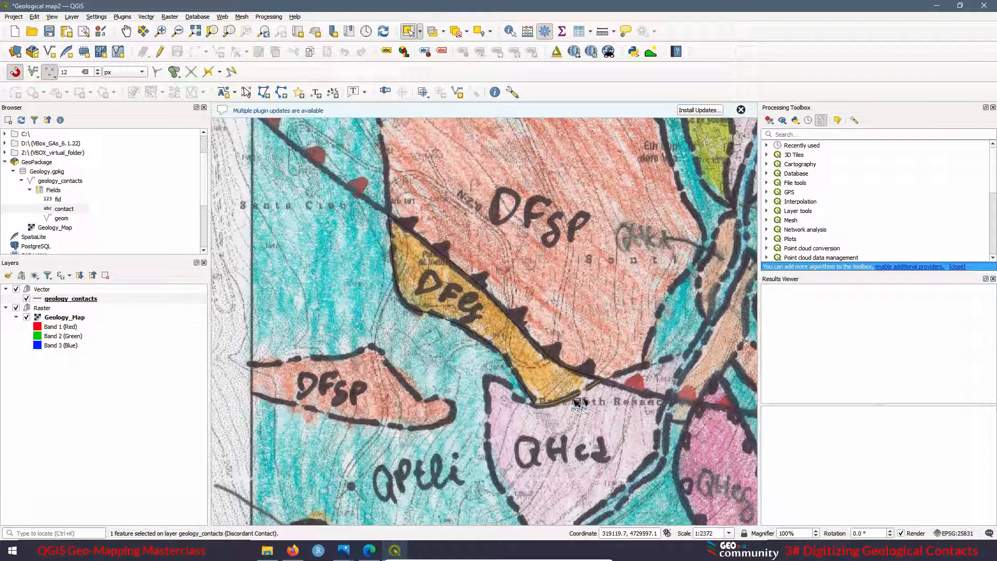
pyautogui.click(526, 390)
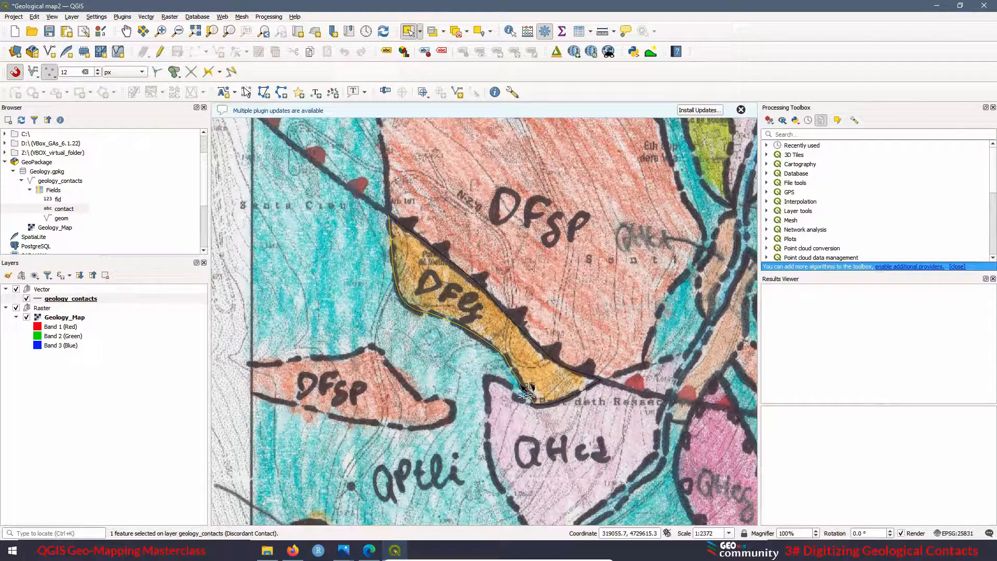
pyautogui.click(542, 349)
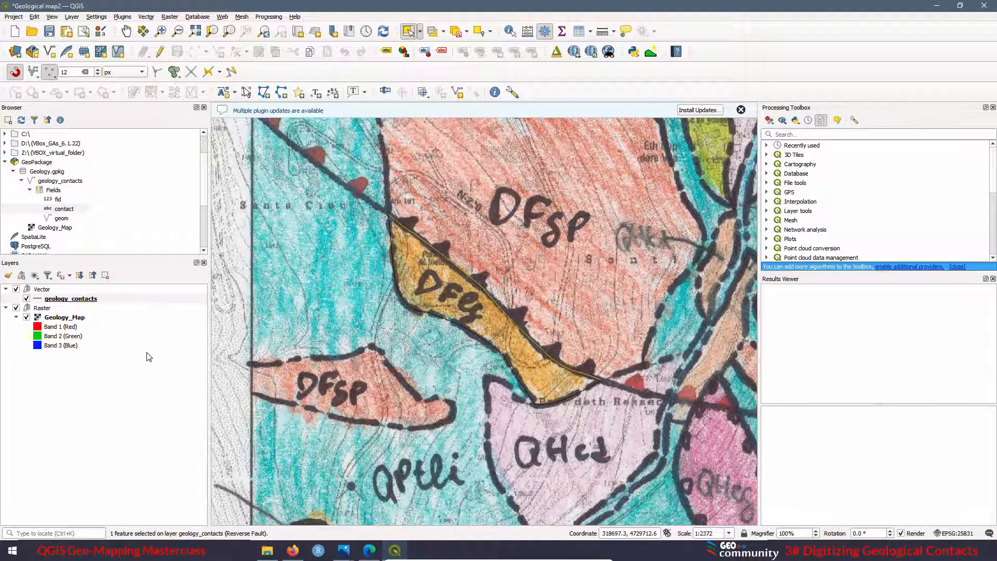
# Apply Categorized symbology to the geology_contacts layer, classified by the contact field.
pyautogui.click(77, 302)
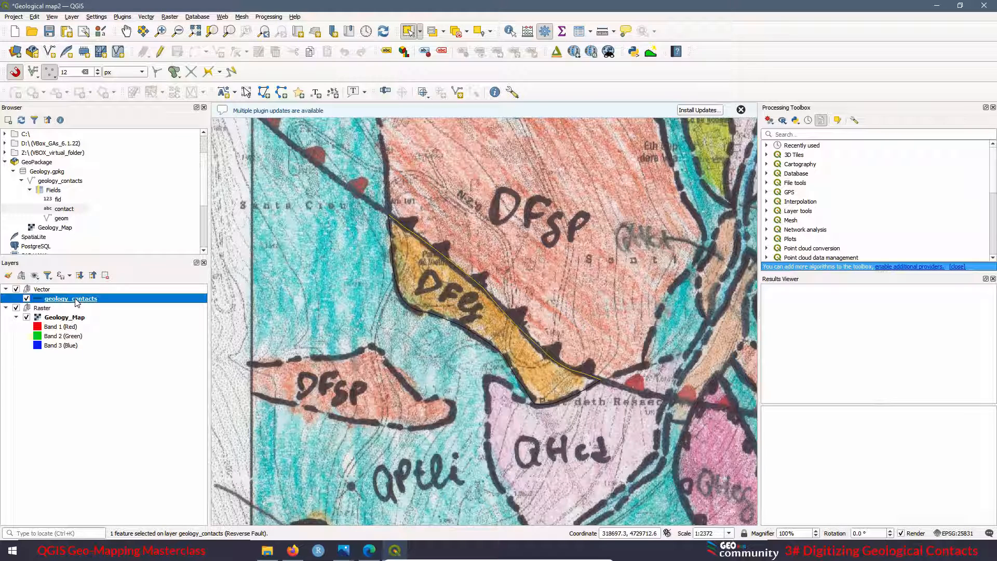
pyautogui.rightClick(77, 301)
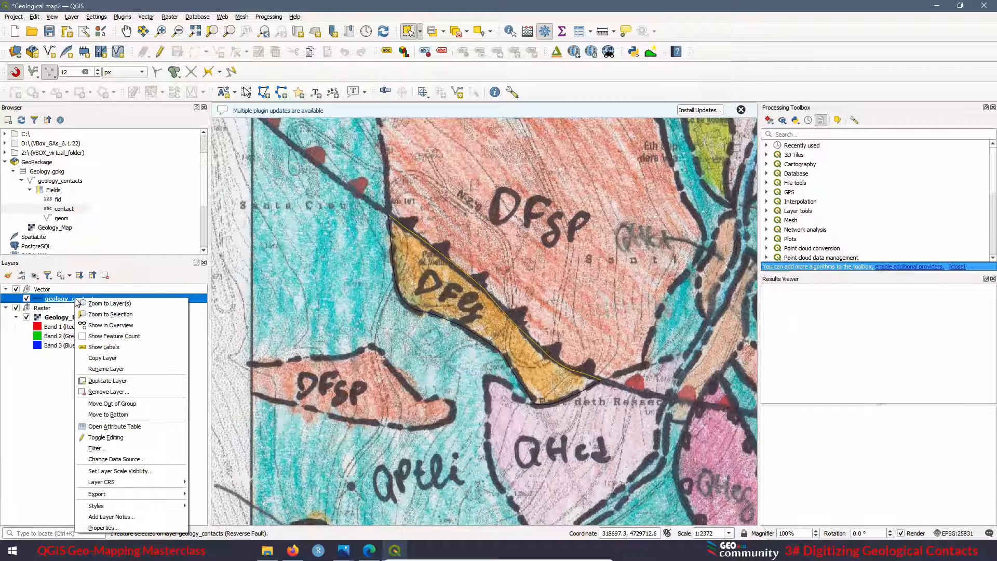
pyautogui.click(102, 528)
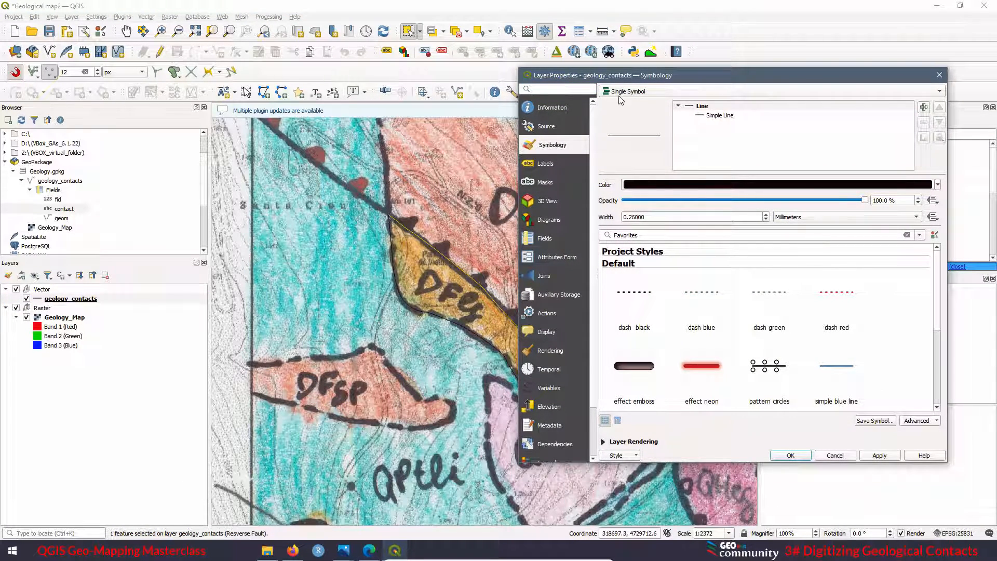
pyautogui.click(938, 92)
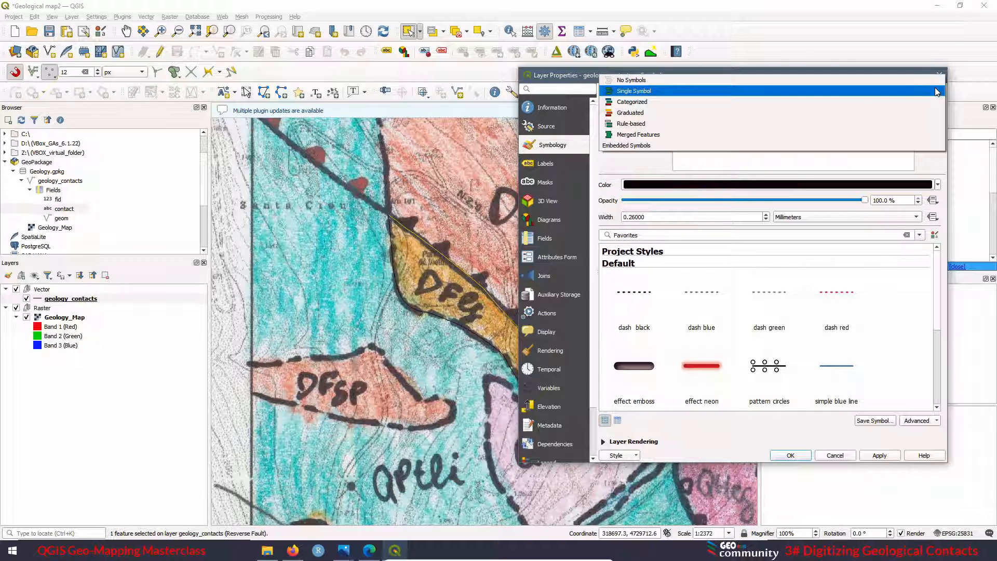
pyautogui.click(642, 103)
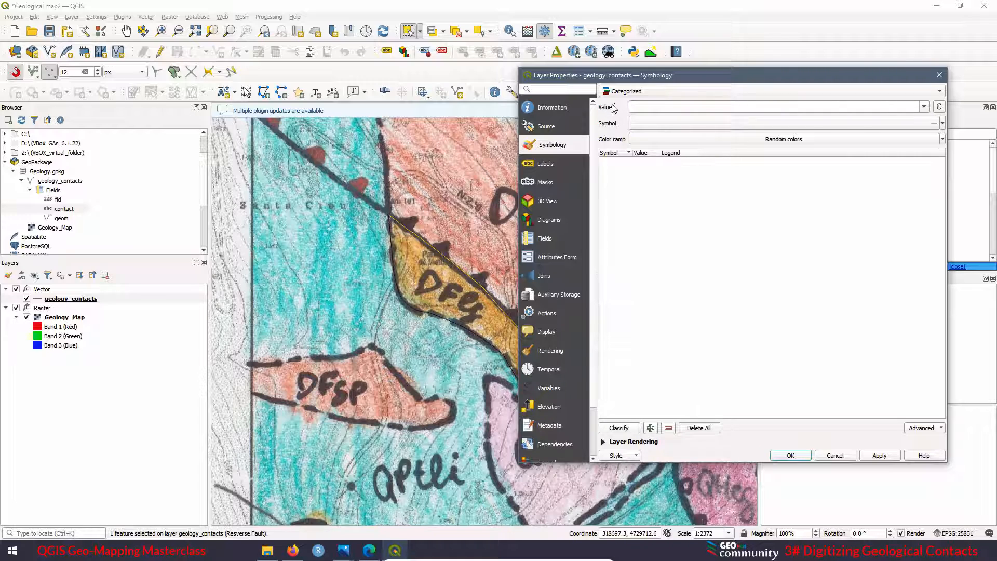
pyautogui.click(924, 107)
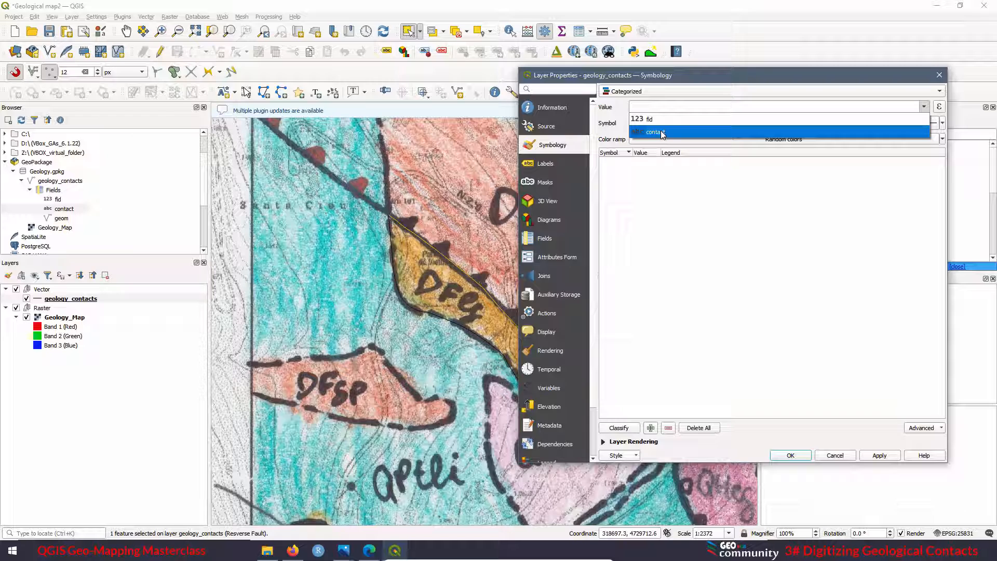
pyautogui.click(663, 133)
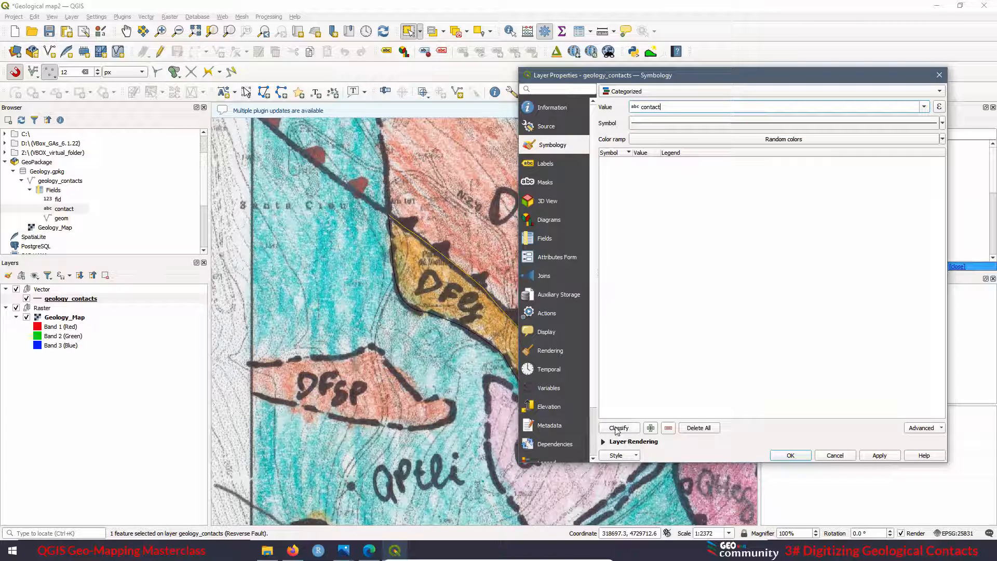
pyautogui.click(618, 428)
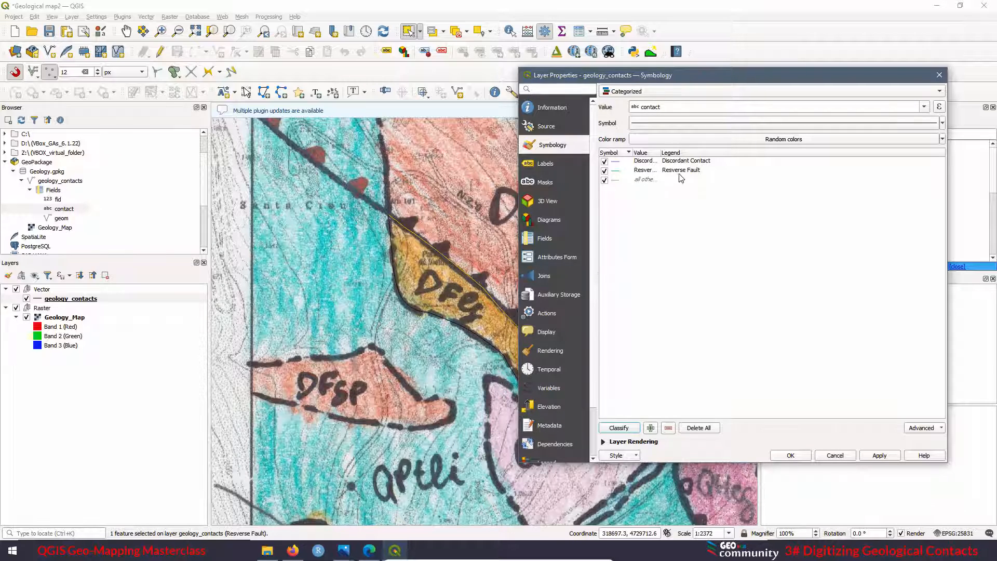
pyautogui.click(879, 456)
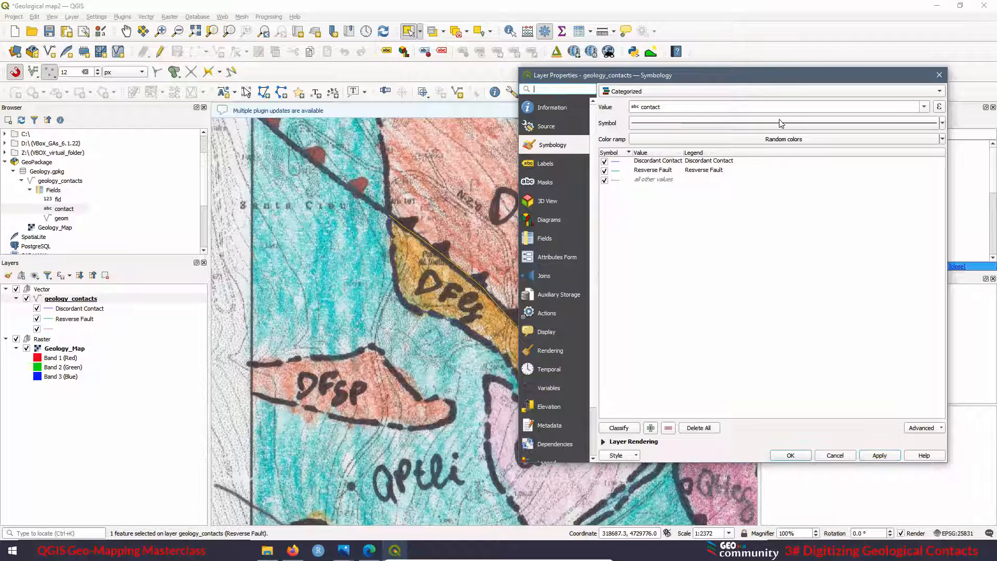
# Change the Discordant Contact symbol's color to dark blue-violet #3f1b99.
pyautogui.click(617, 163)
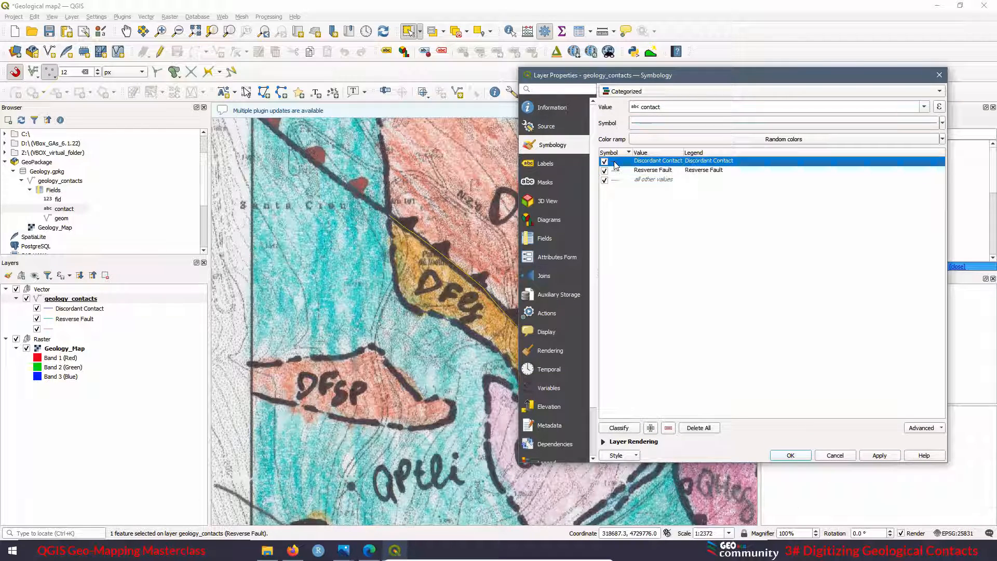
pyautogui.rightClick(616, 165)
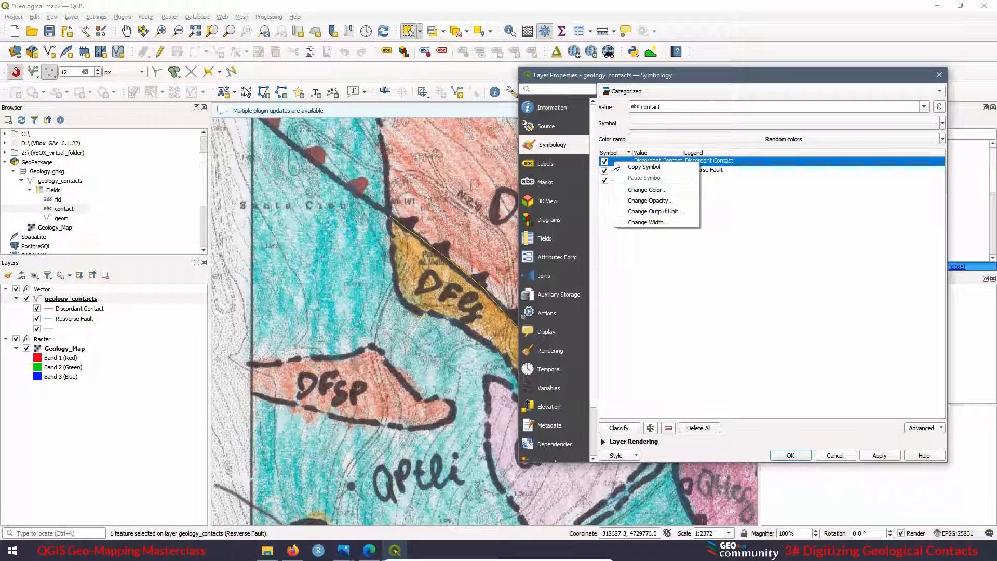
pyautogui.click(647, 189)
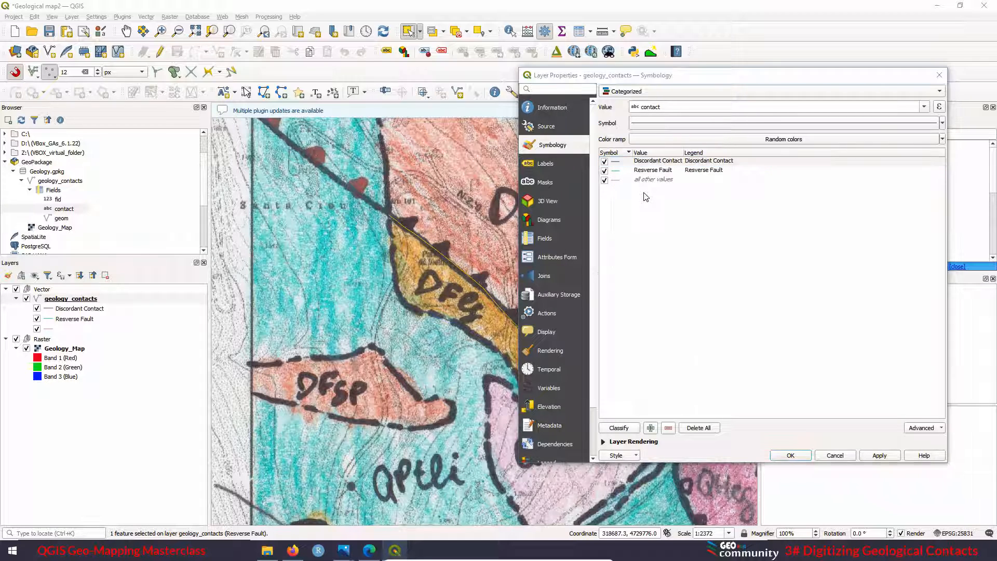
pyautogui.click(186, 236)
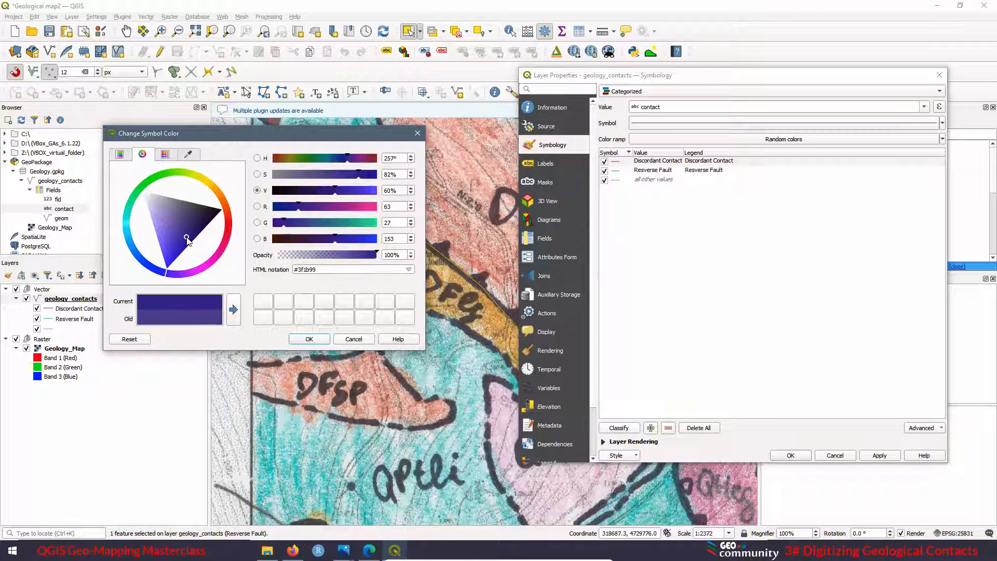
pyautogui.click(306, 340)
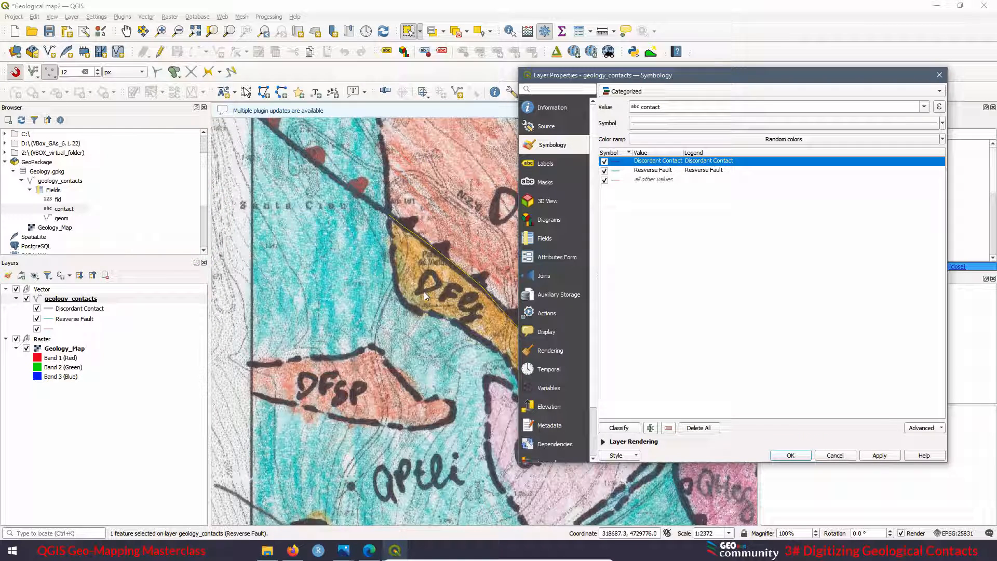
# Set the Discordant Contact symbol's width to 0.36, apply the symbology and close the layer properties.
pyautogui.rightClick(617, 164)
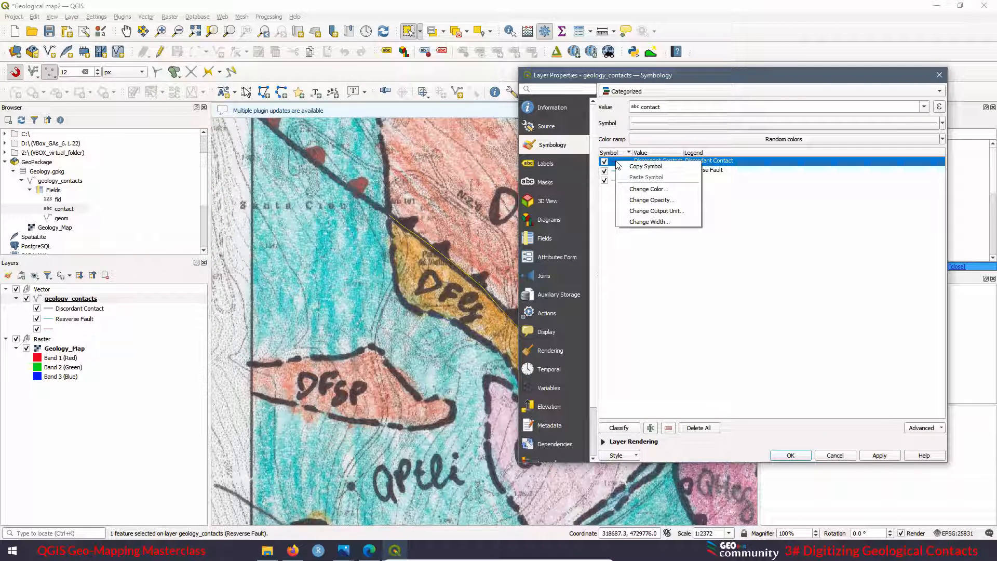
pyautogui.click(642, 223)
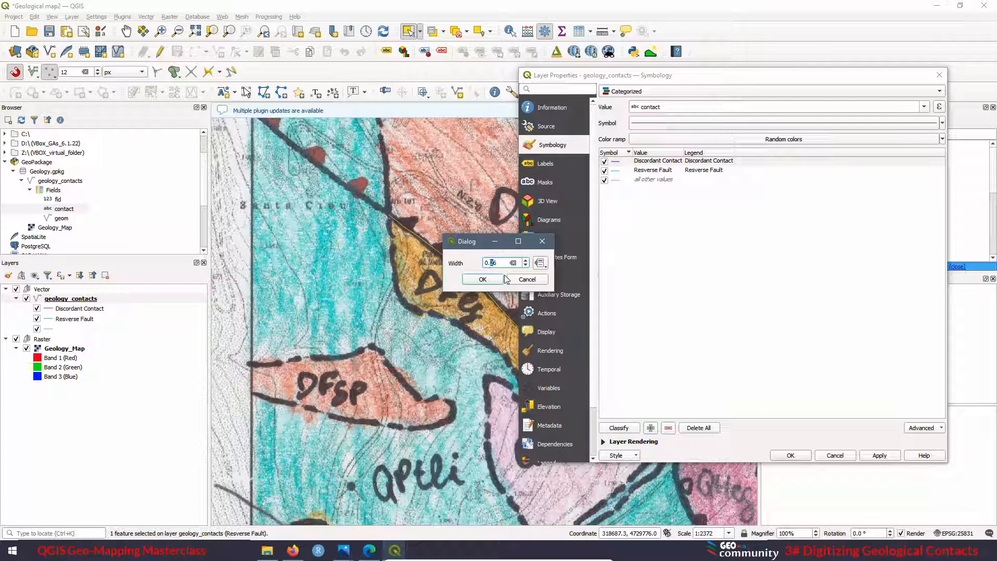
pyautogui.write('3')
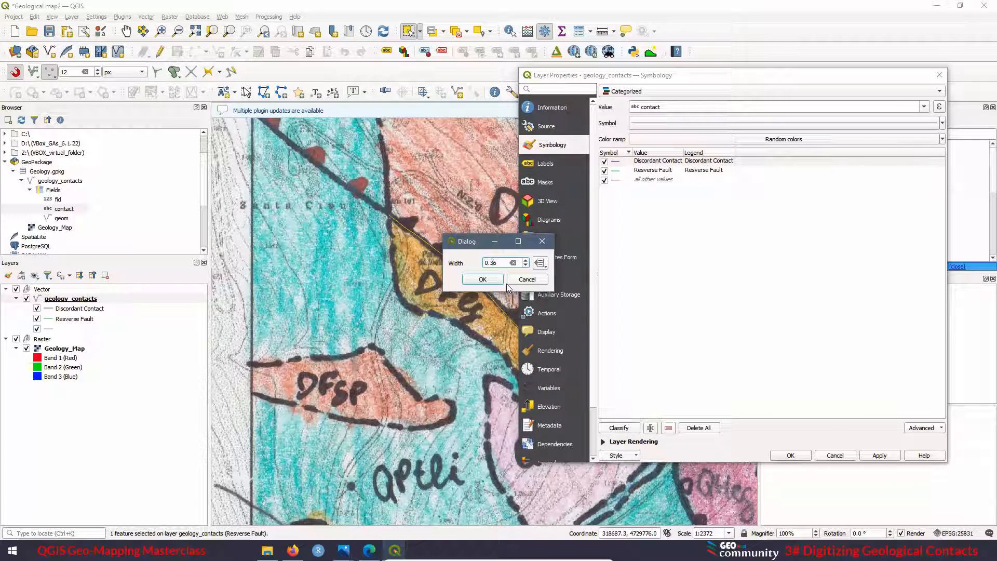
pyautogui.click(481, 279)
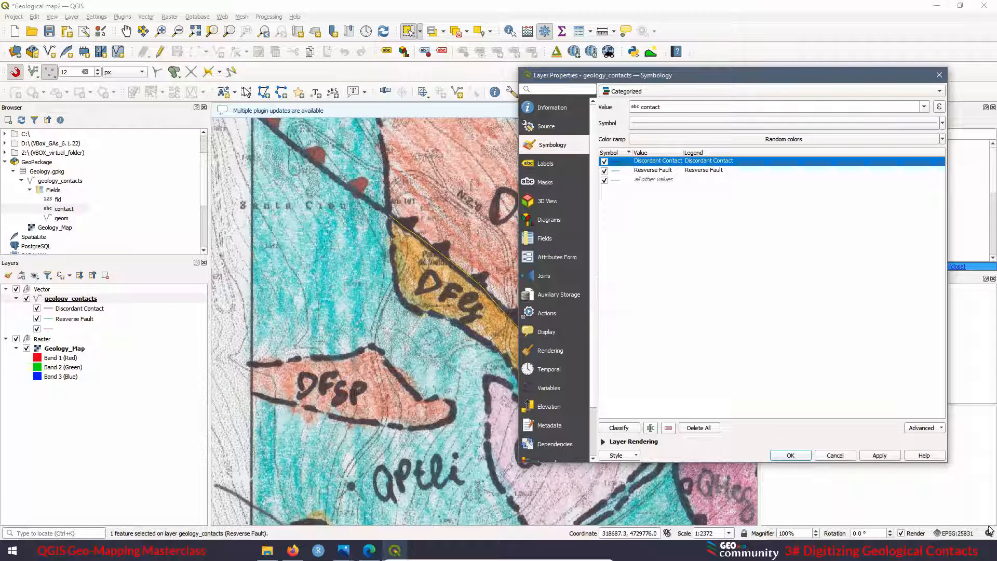
pyautogui.click(880, 456)
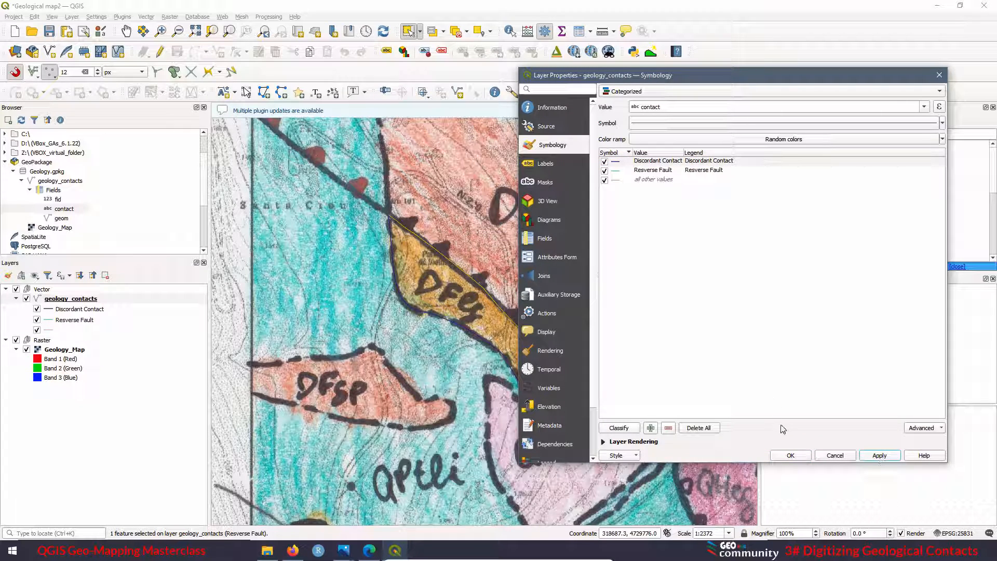
pyautogui.click(790, 455)
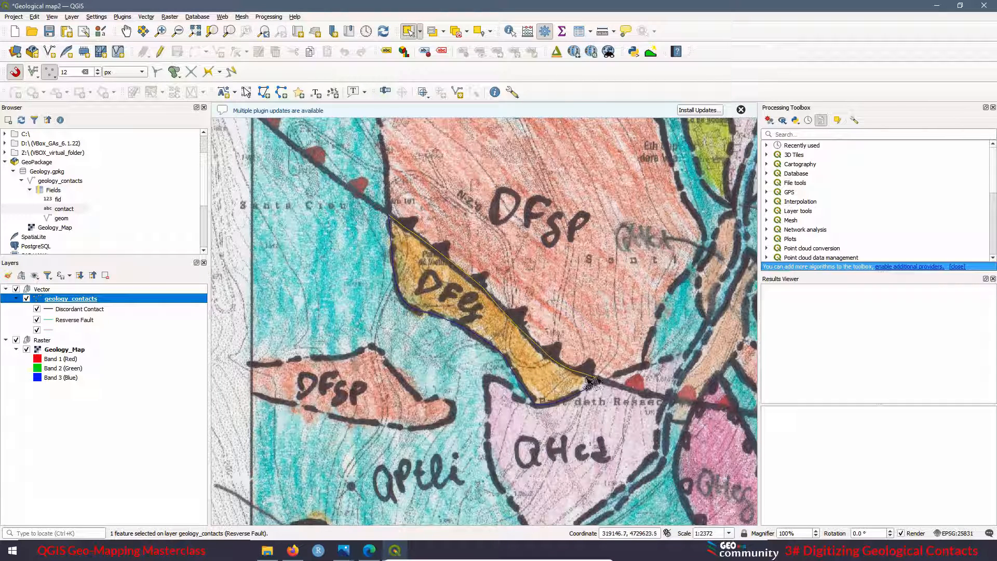
# Clear the feature selection, then hide the Raster group to view the digitized lines alone and show it again.
pyautogui.click(456, 33)
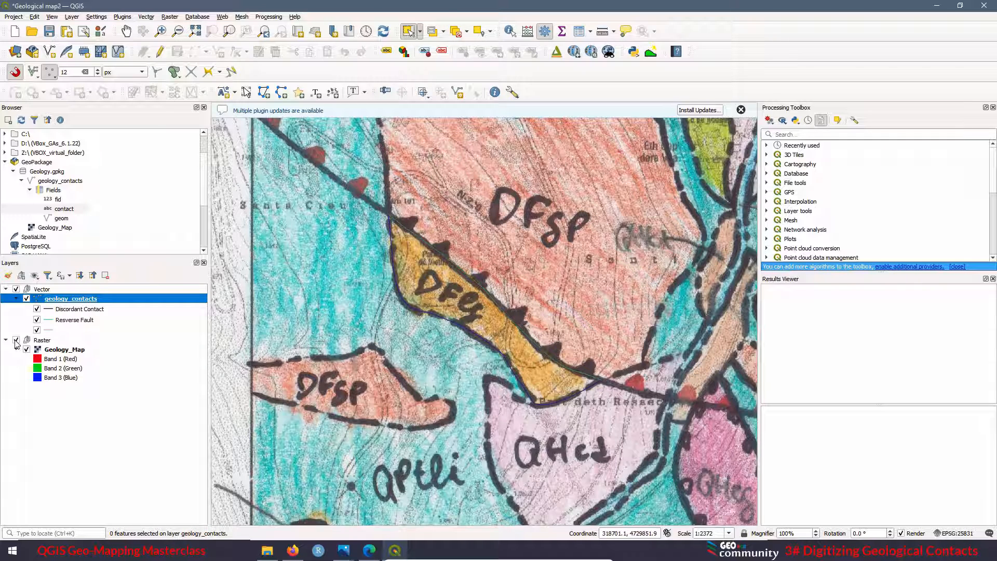
pyautogui.click(17, 341)
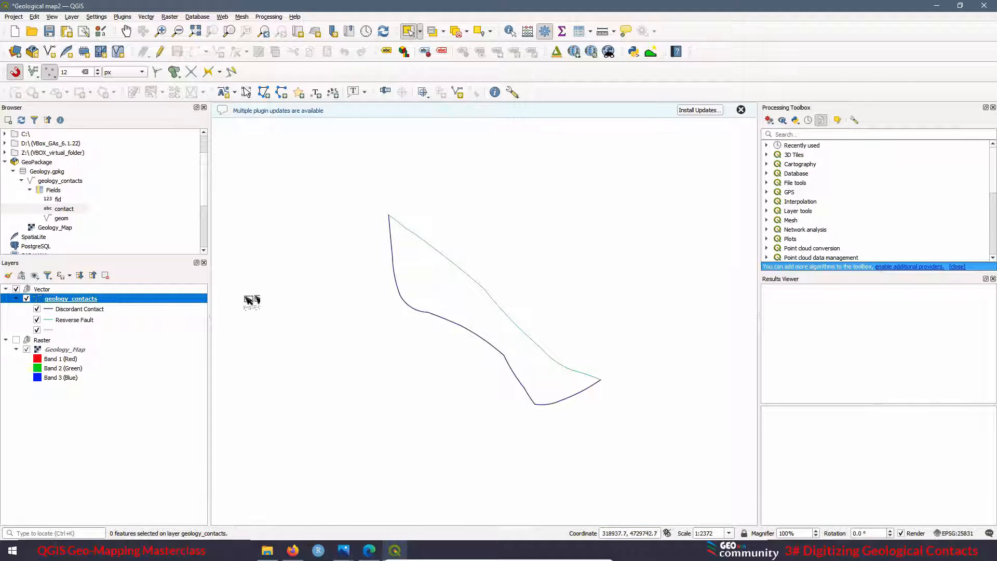
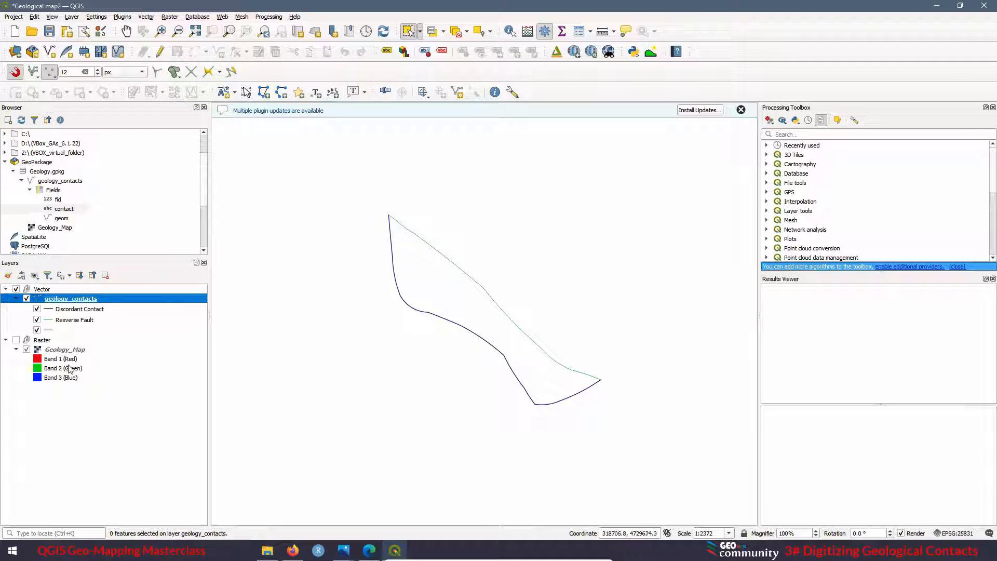
pyautogui.click(17, 340)
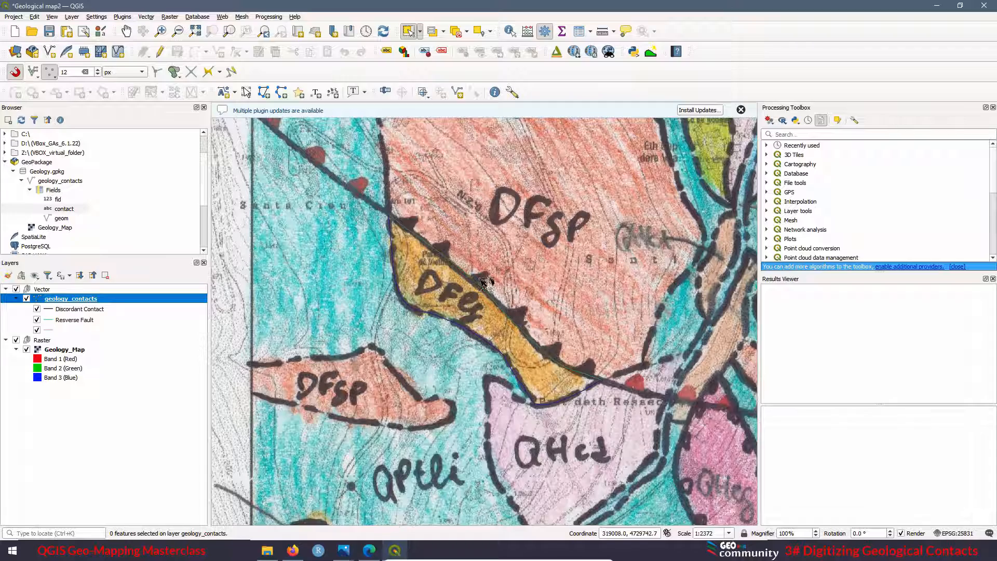
# Switch to Firefox, reload the QGIS Geo-Mapping Masterclass page and open the geological contacts lesson under Lesson 3.
pyautogui.click(294, 551)
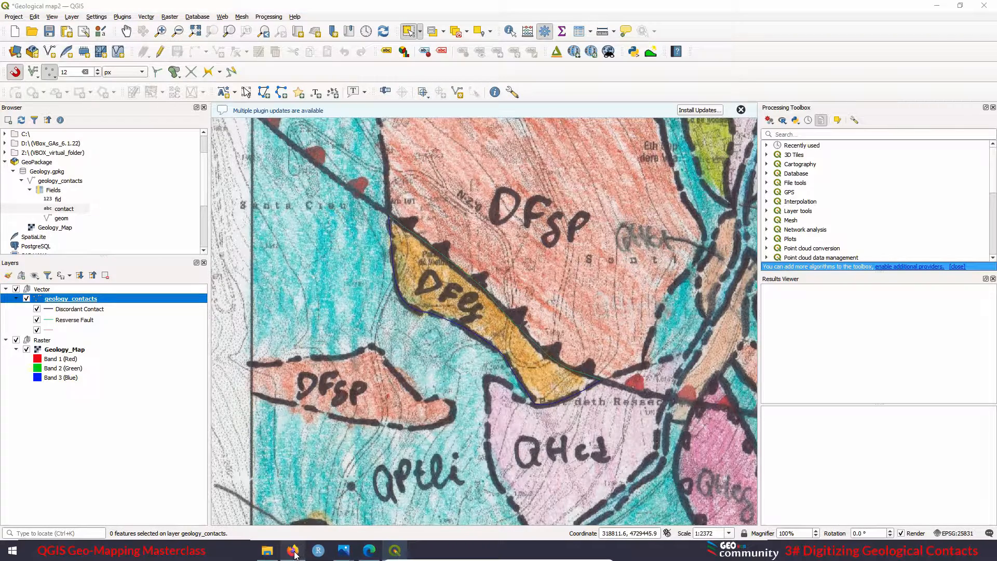
pyautogui.scroll(3, 537, 295)
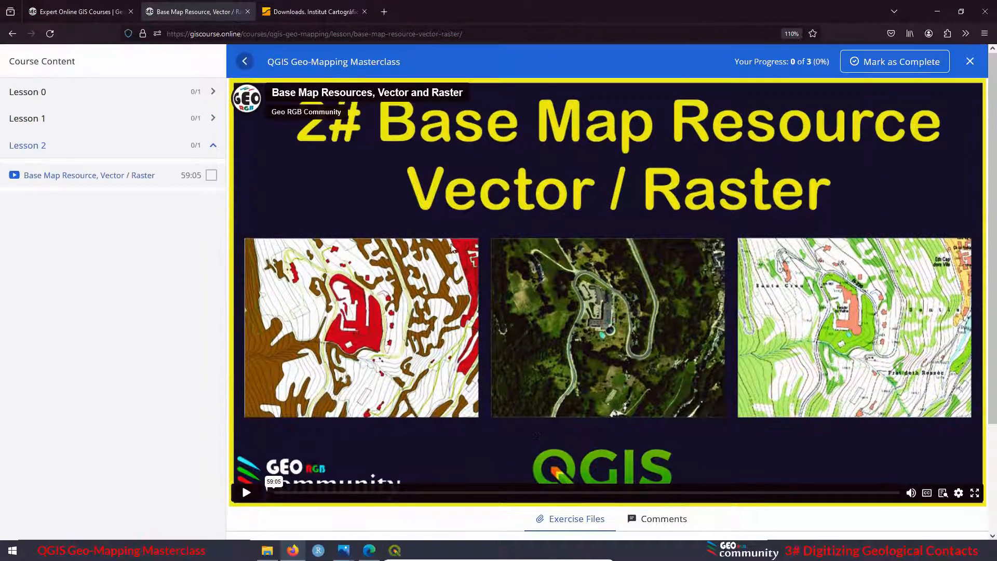
pyautogui.click(50, 34)
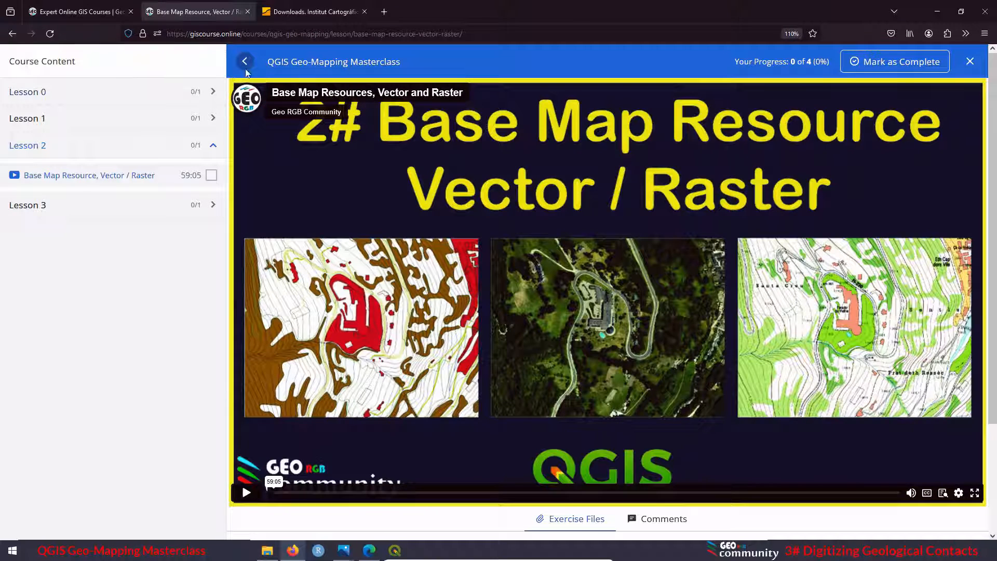
pyautogui.click(34, 210)
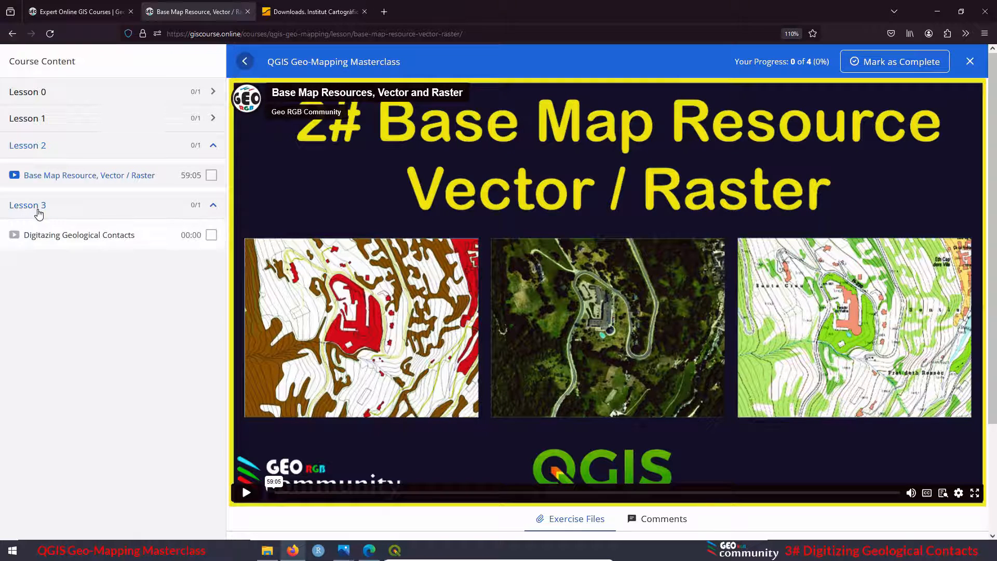
pyautogui.click(89, 246)
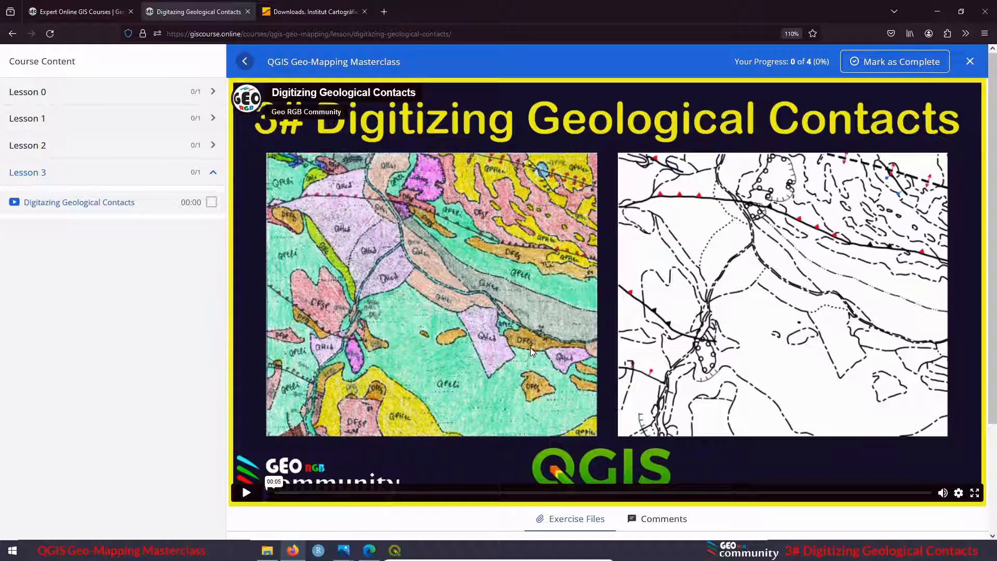
# Download FGDCGeologySymbology.zip from the lesson's exercise files and show the downloaded file in its folder.
pyautogui.scroll(-3, 531, 347)
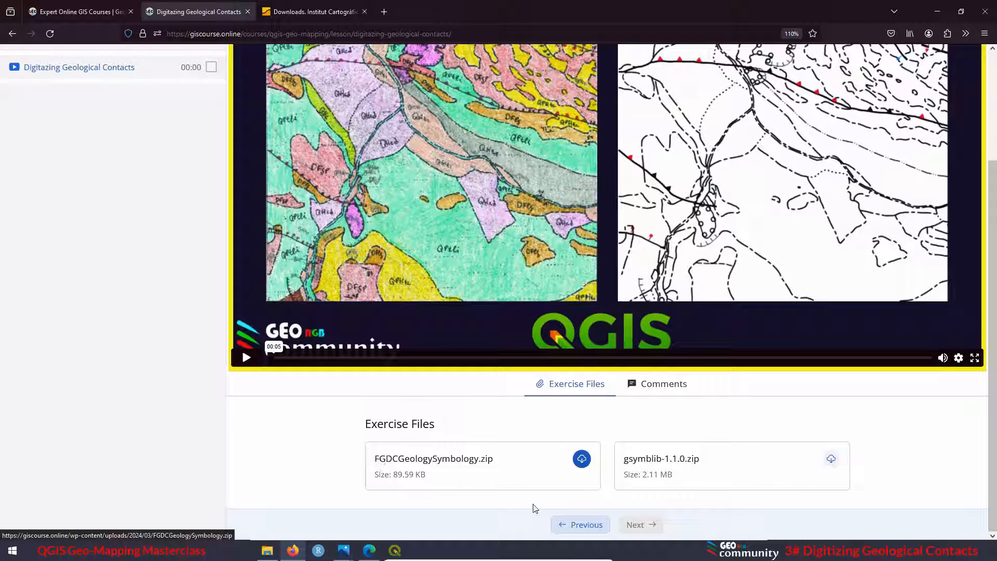
pyautogui.click(582, 460)
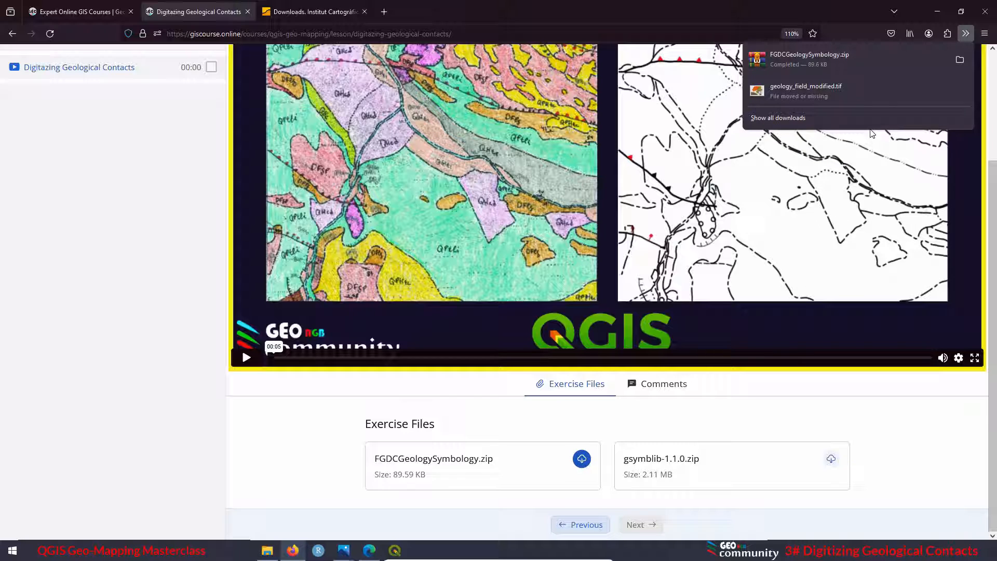
pyautogui.rightClick(800, 60)
pyautogui.click(835, 87)
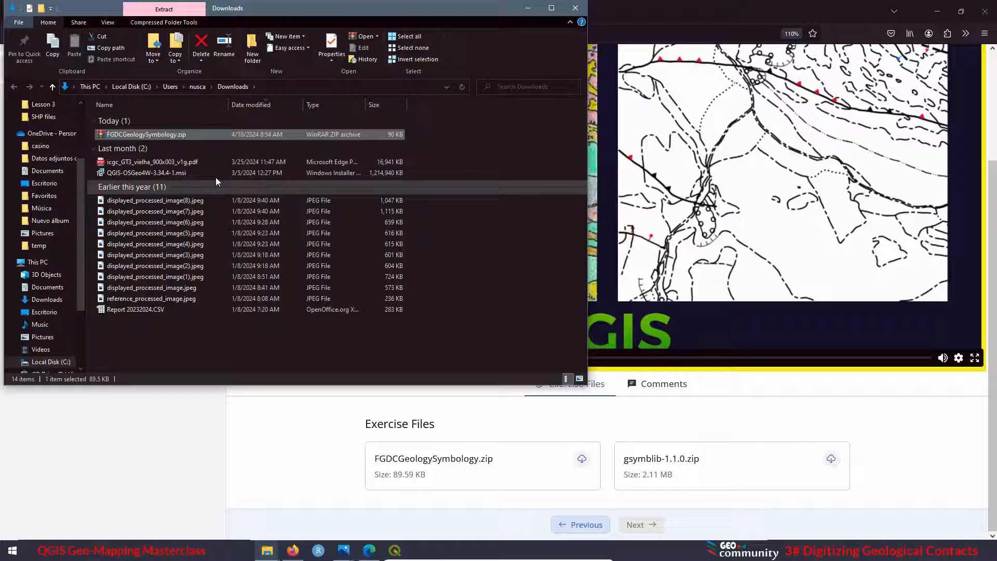
# Cut FGDCGeologySymbology.zip from the Downloads folder and switch to the open Lesson 3 folder window.
pyautogui.rightClick(155, 134)
pyautogui.click(183, 278)
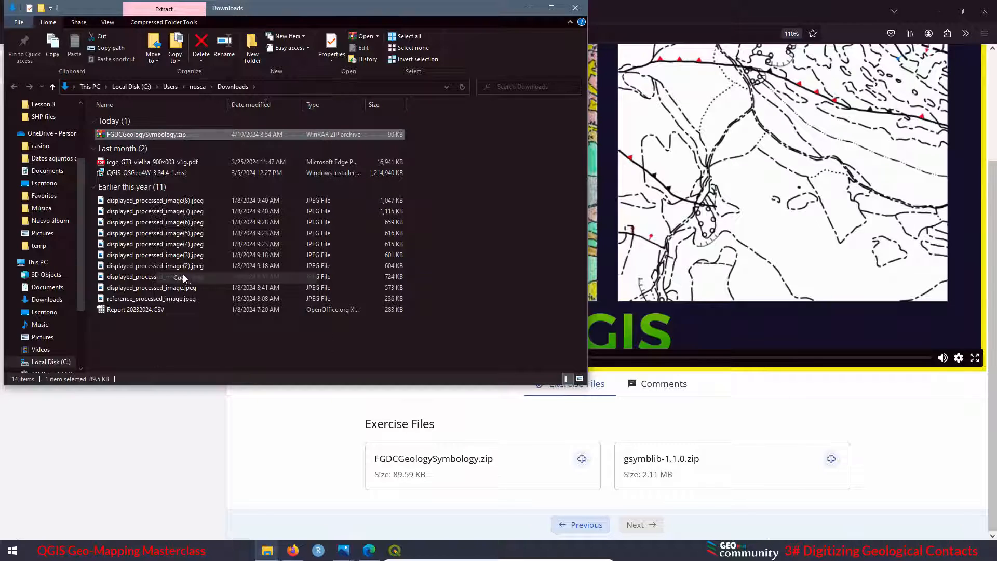
pyautogui.click(266, 554)
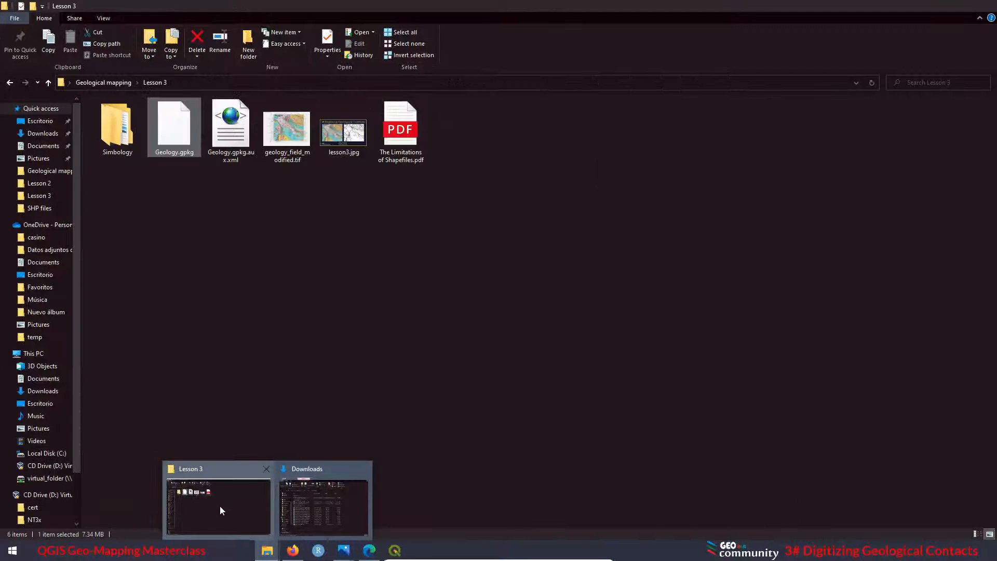
pyautogui.click(219, 506)
pyautogui.click(182, 227)
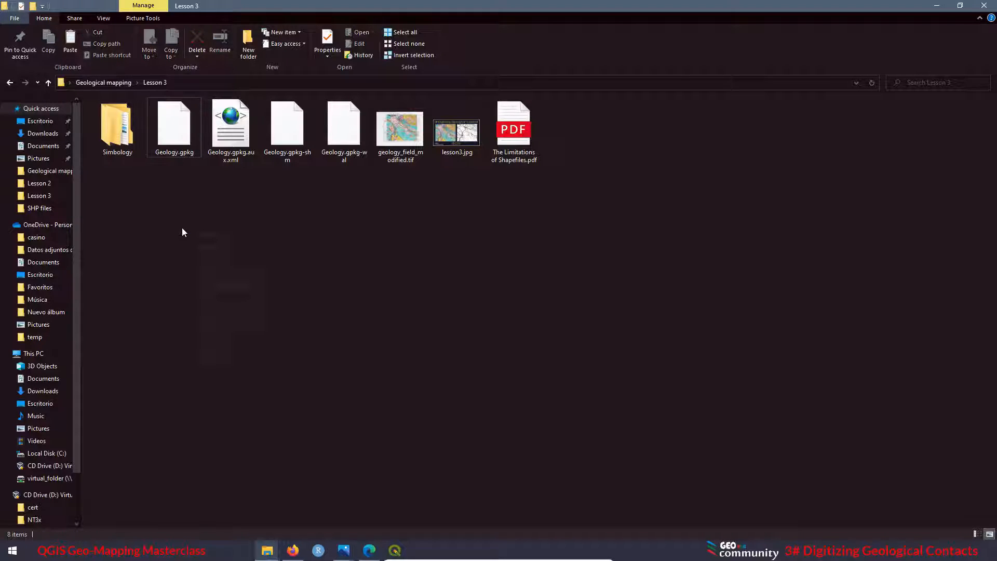
# Create a folder named simbology in Lesson 3, merge it with the existing Simbology folder and open that folder.
pyautogui.rightClick(181, 227)
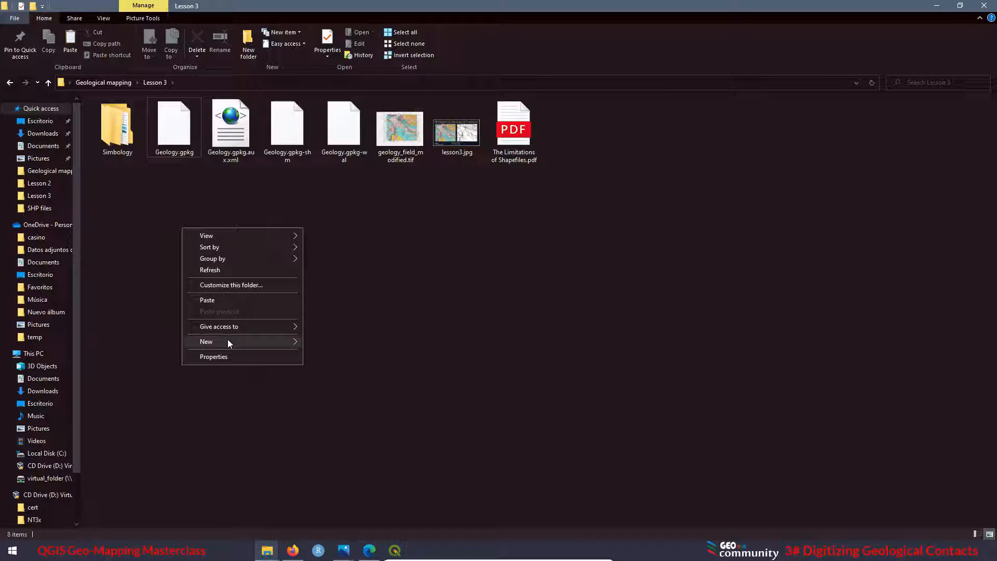
pyautogui.moveTo(228, 343)
pyautogui.click(343, 340)
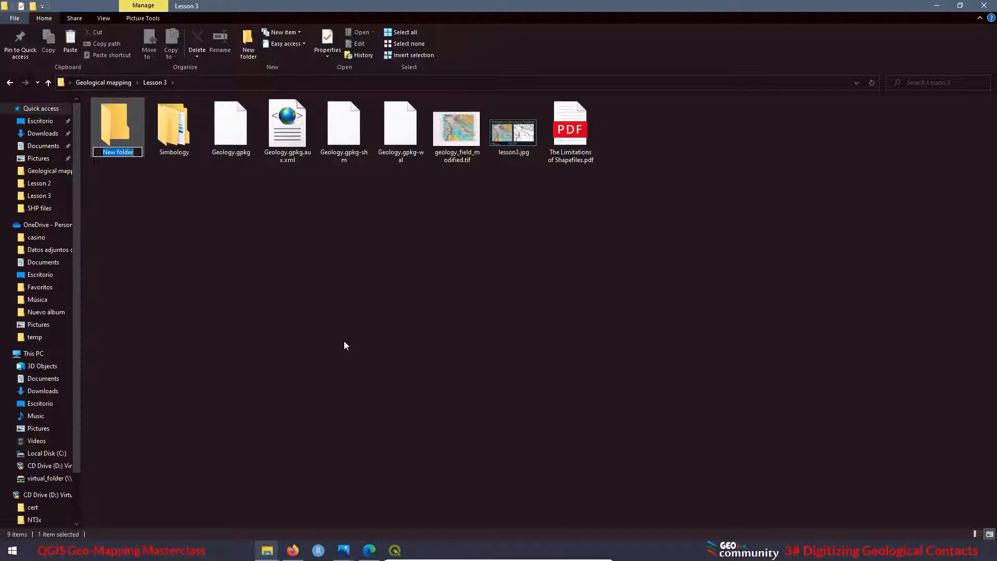
pyautogui.write('sim')
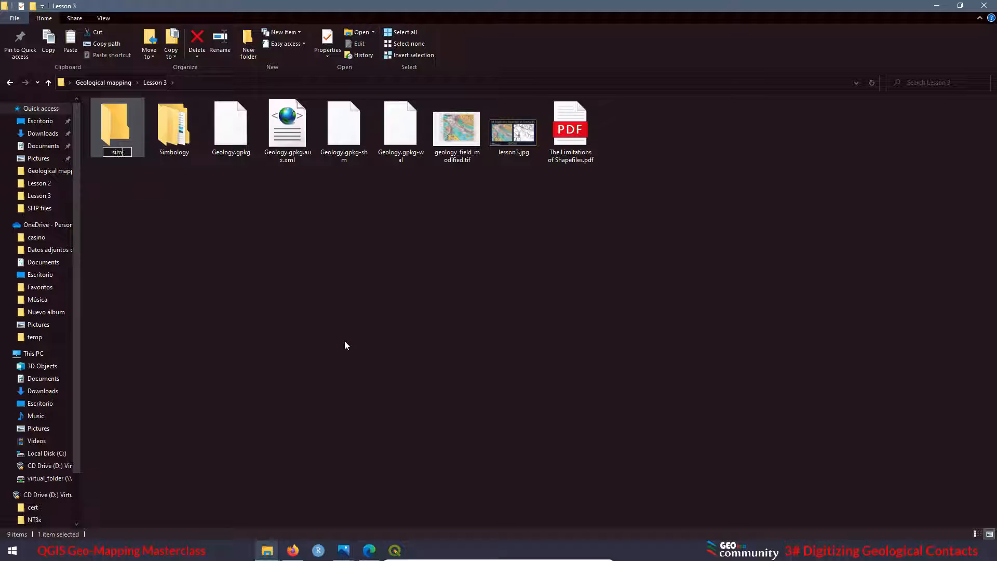
pyautogui.write('bology')
pyautogui.press('Return')
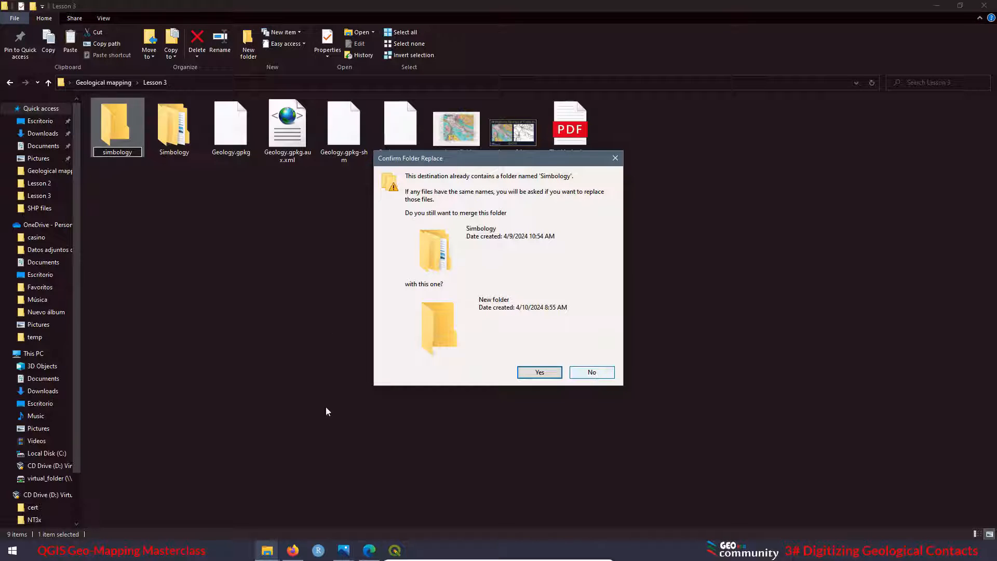
pyautogui.click(539, 372)
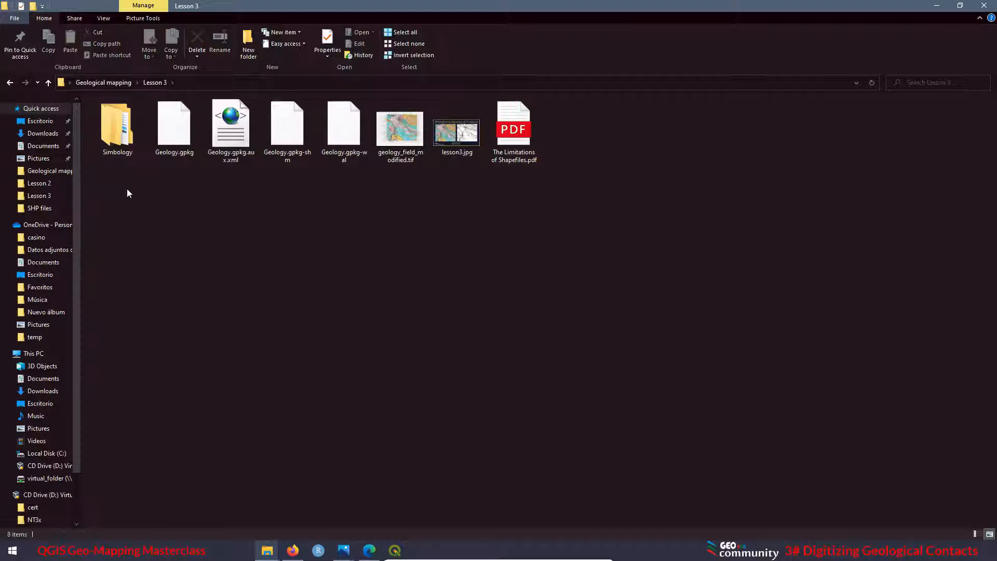
pyautogui.doubleClick(120, 133)
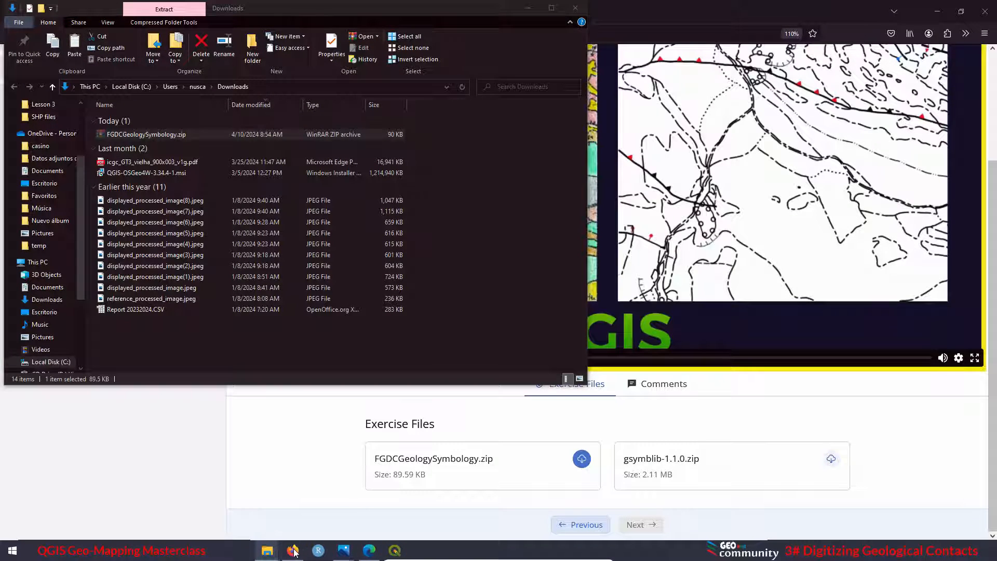
# Download gsymblib-1.1.0.zip from the lesson page in Firefox and return to the Simbology folder window.
pyautogui.click(292, 550)
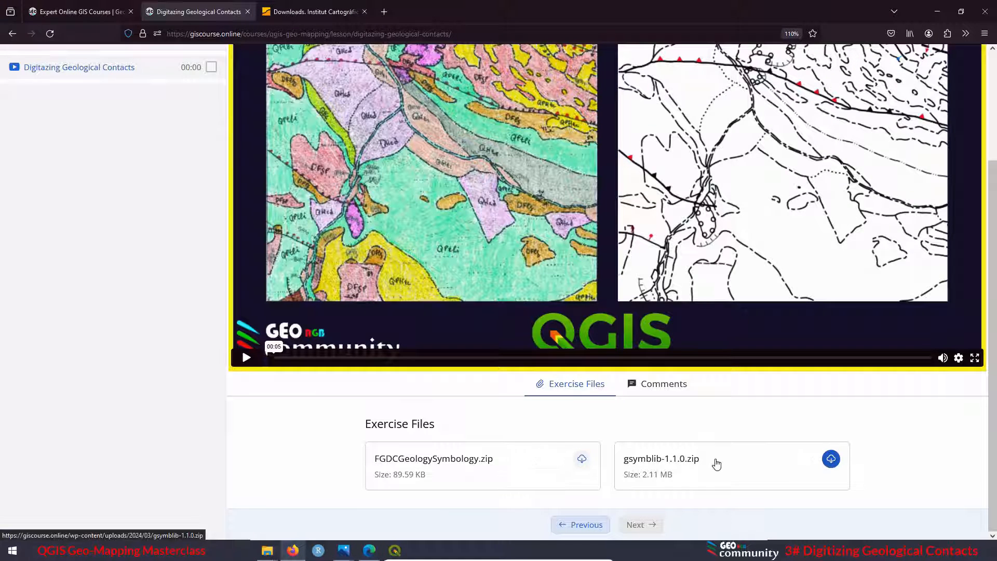
pyautogui.click(831, 458)
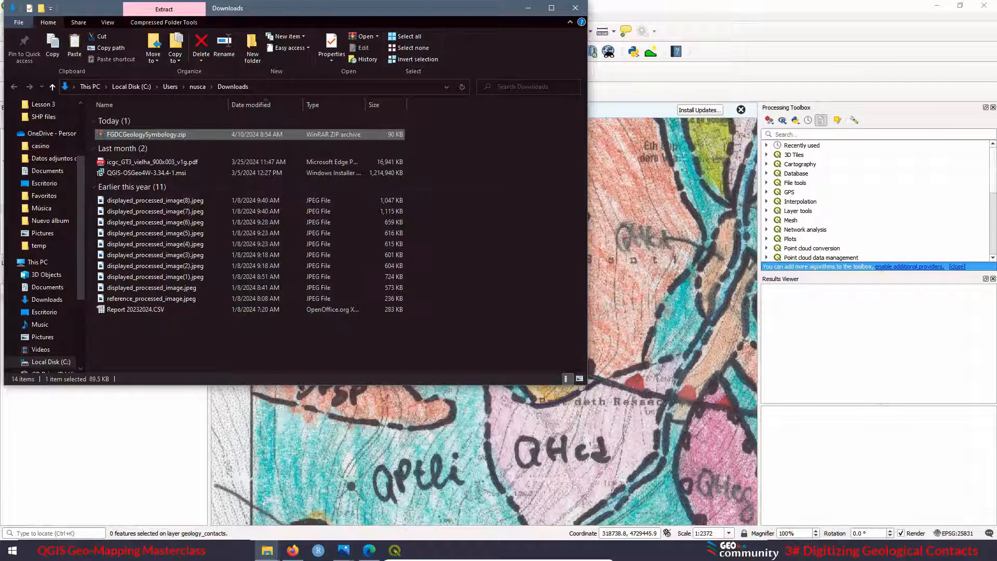
pyautogui.moveTo(266, 555)
pyautogui.click(211, 472)
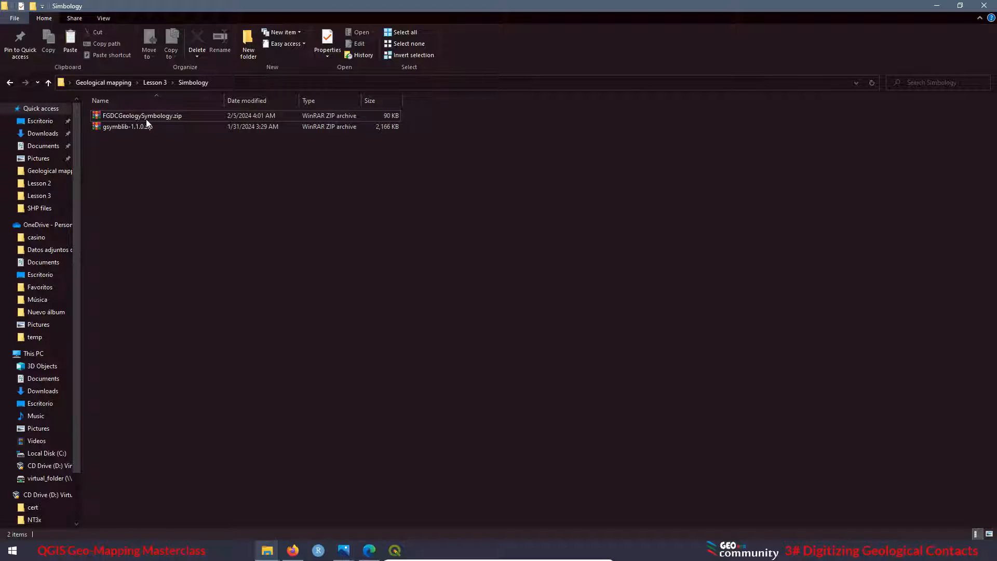
# Extract FGDCGeologySymbology.zip directly into the Simbology folder and create a new folder there named FGDC.
pyautogui.rightClick(170, 115)
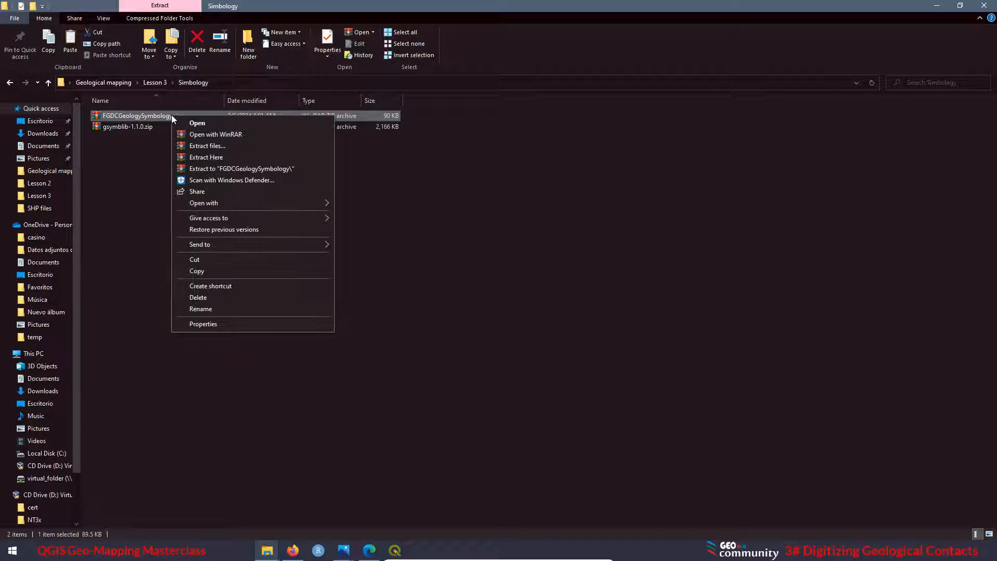
pyautogui.click(216, 158)
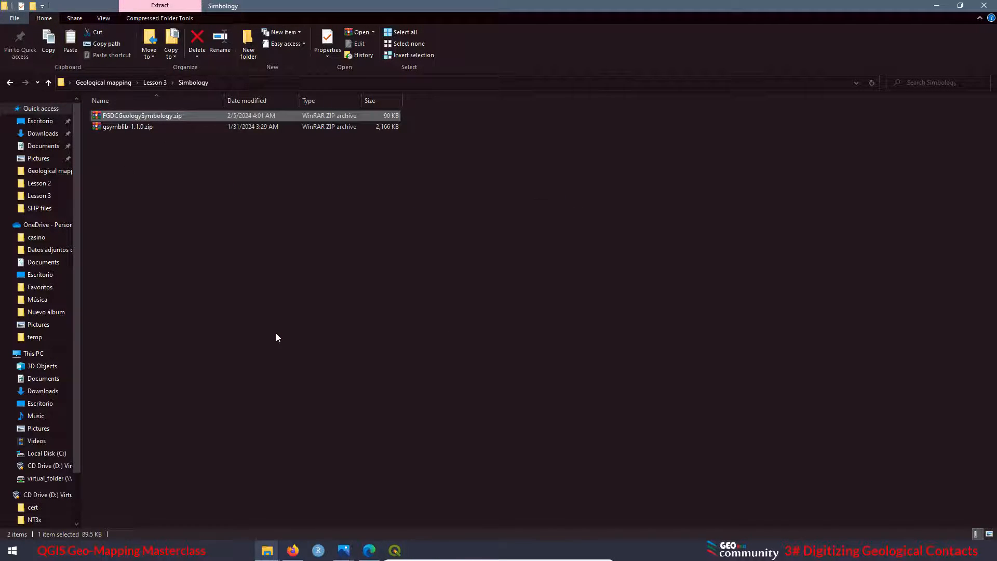
pyautogui.rightClick(152, 340)
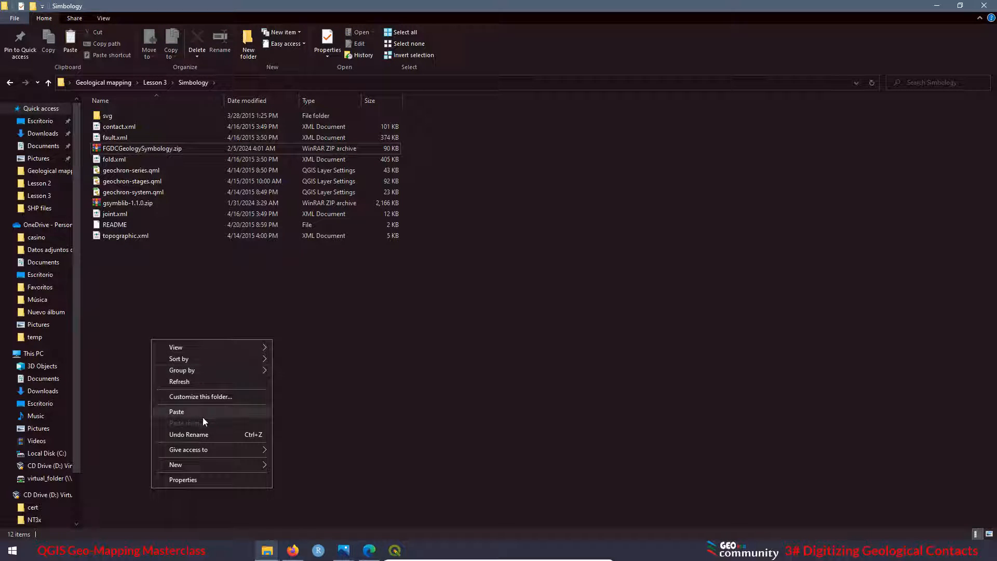
pyautogui.moveTo(214, 465)
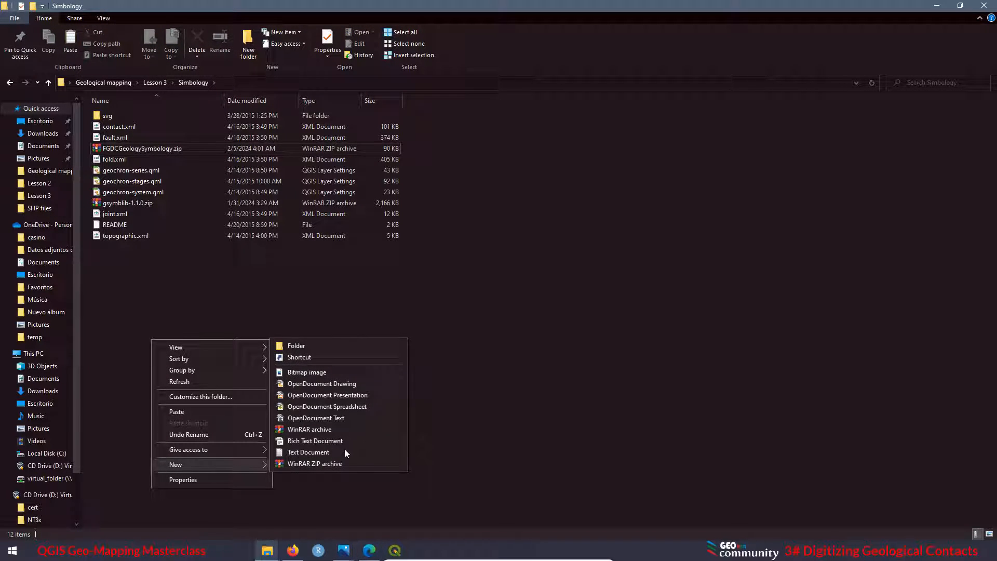
pyautogui.click(316, 347)
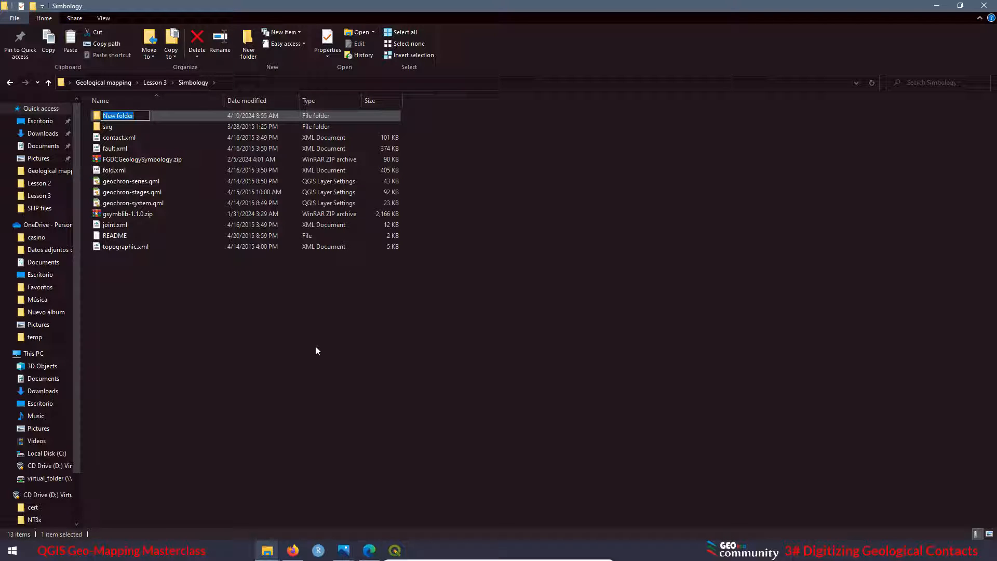
pyautogui.write('FGDC')
pyautogui.press('Return')
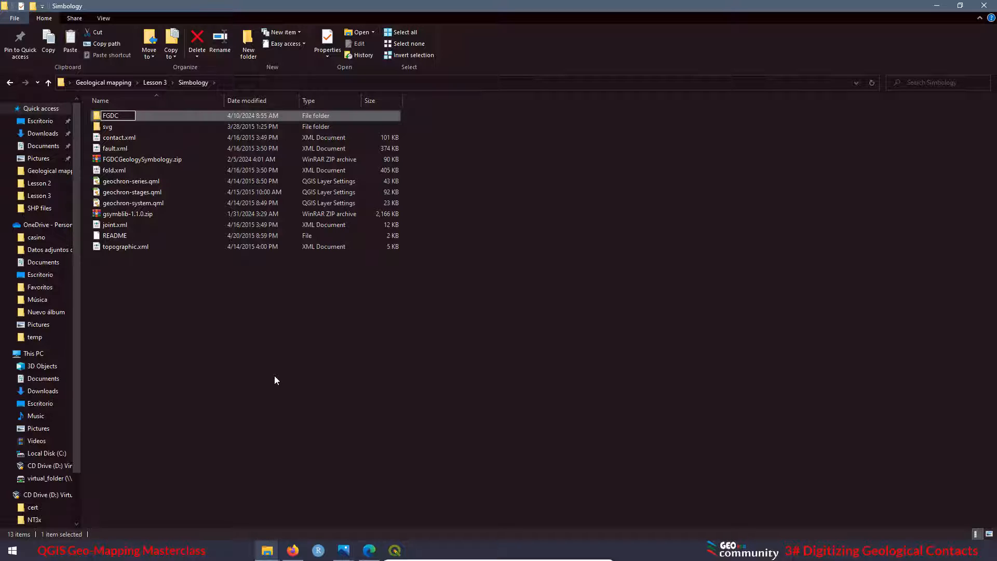
# Move the svg folder, all extracted FGDC symbology files and FGDCGeologySymbology.zip into the FGDC folder, leaving out gsymblib-1.1.0.zip.
pyautogui.click(210, 298)
pyautogui.moveTo(106, 275); pyautogui.dragTo(113, 116)
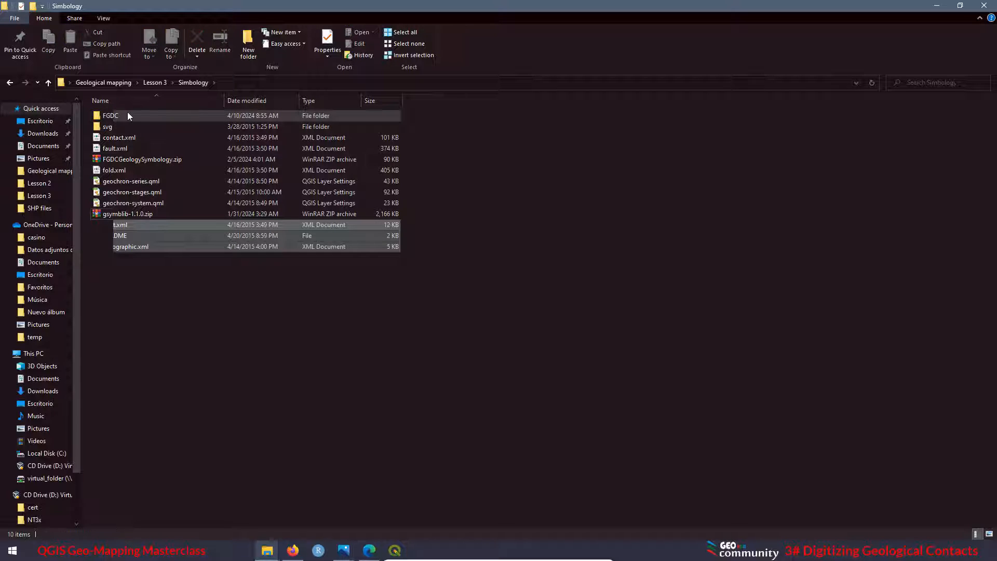
pyautogui.click(127, 206)
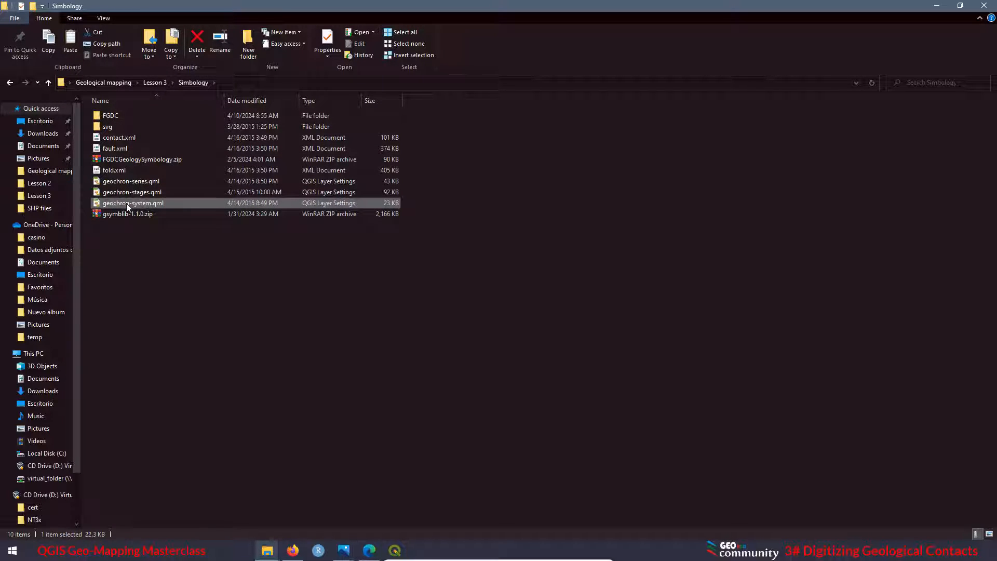
pyautogui.keyDown('shift'); pyautogui.click(108, 127); pyautogui.keyUp('shift')
pyautogui.moveTo(108, 127); pyautogui.dragTo(110, 114)
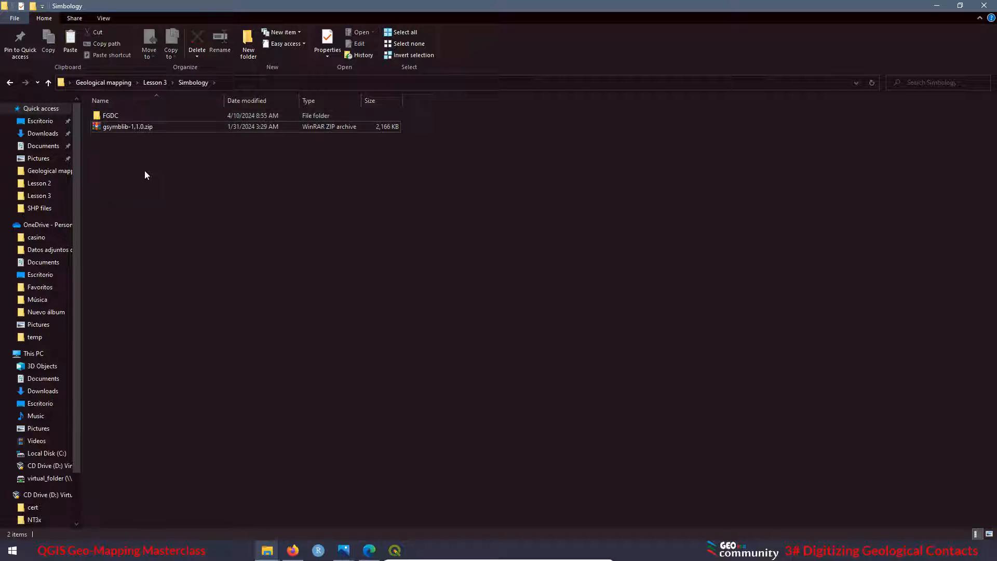
# Create a folder named gsy in Simbology and move gsymblib-1.1.0.zip into it.
pyautogui.rightClick(128, 182)
pyautogui.moveTo(185, 307)
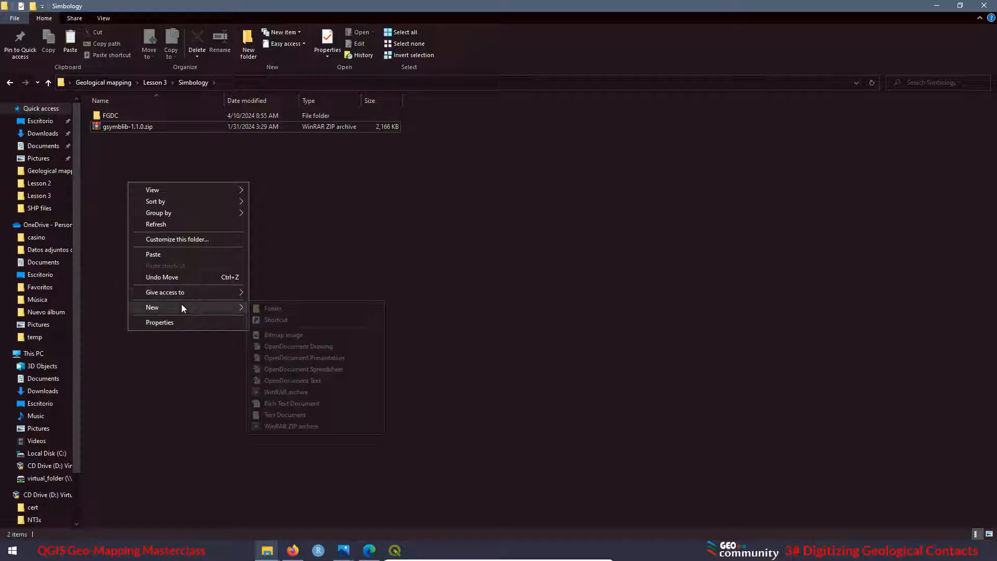
pyautogui.click(272, 308)
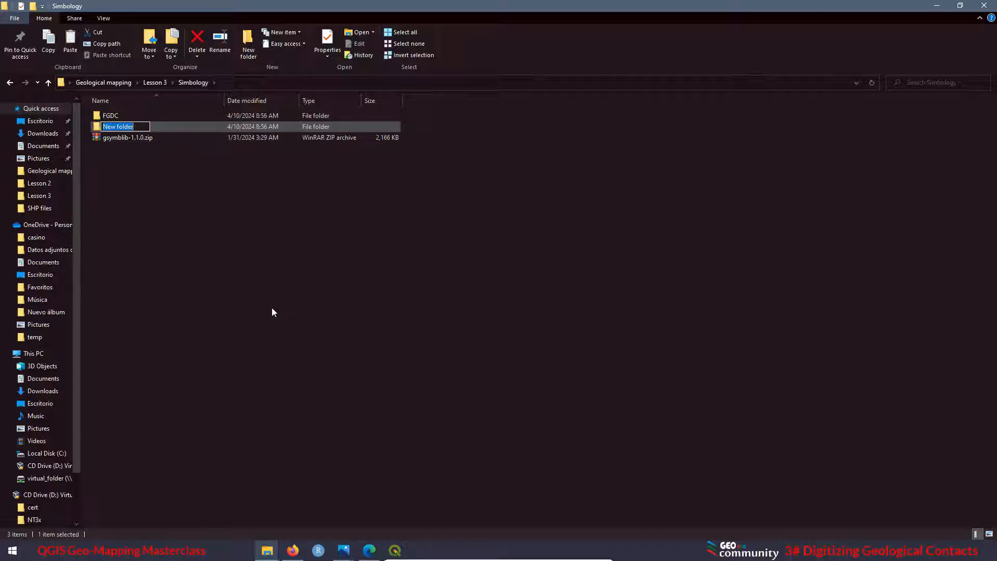
pyautogui.write('gsy')
pyautogui.click(118, 139)
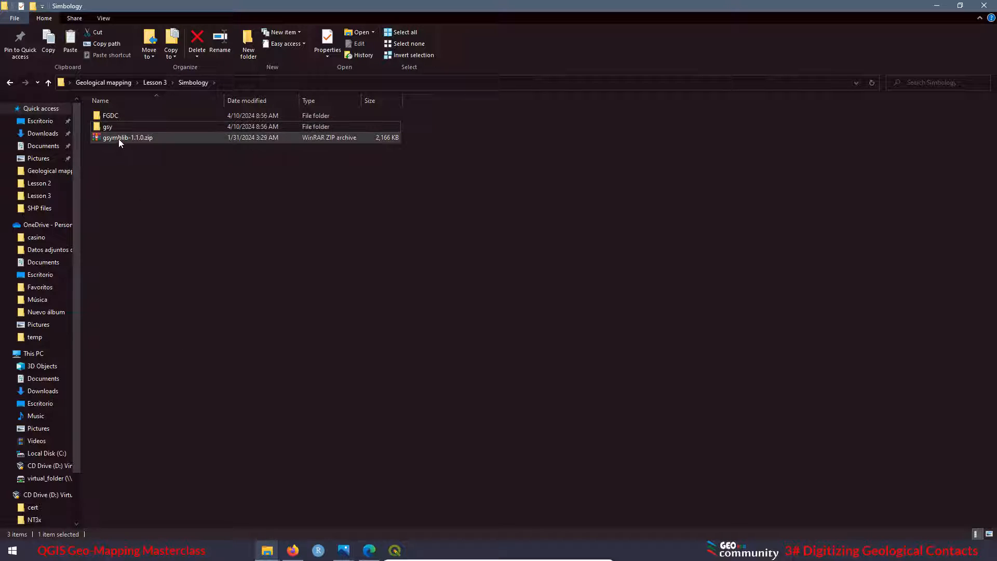
pyautogui.moveTo(119, 139); pyautogui.dragTo(111, 130)
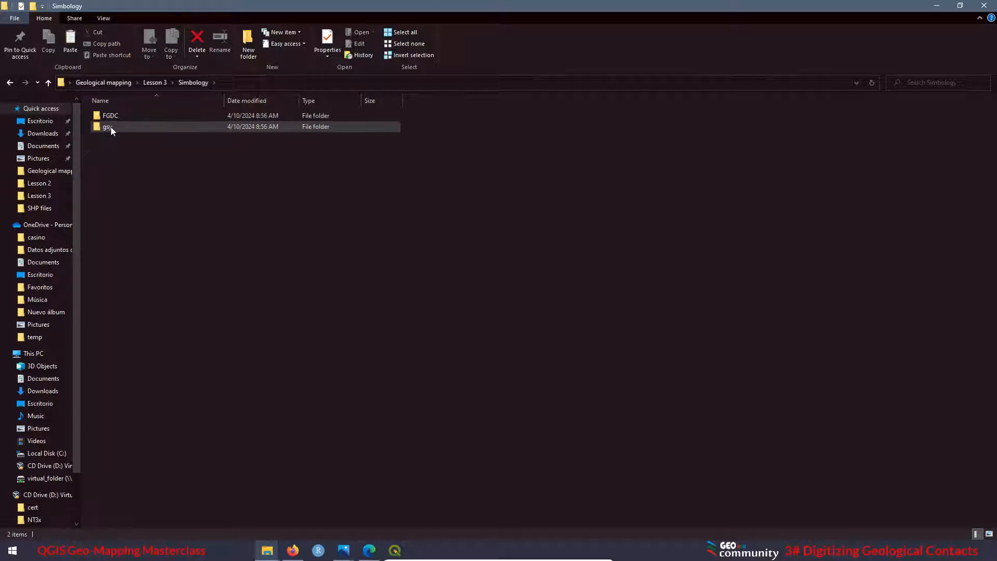
# Extract gsymblib-1.1.0.zip inside the gsy folder and return to the Simbology folder.
pyautogui.doubleClick(110, 127)
pyautogui.click(117, 117)
pyautogui.rightClick(117, 117)
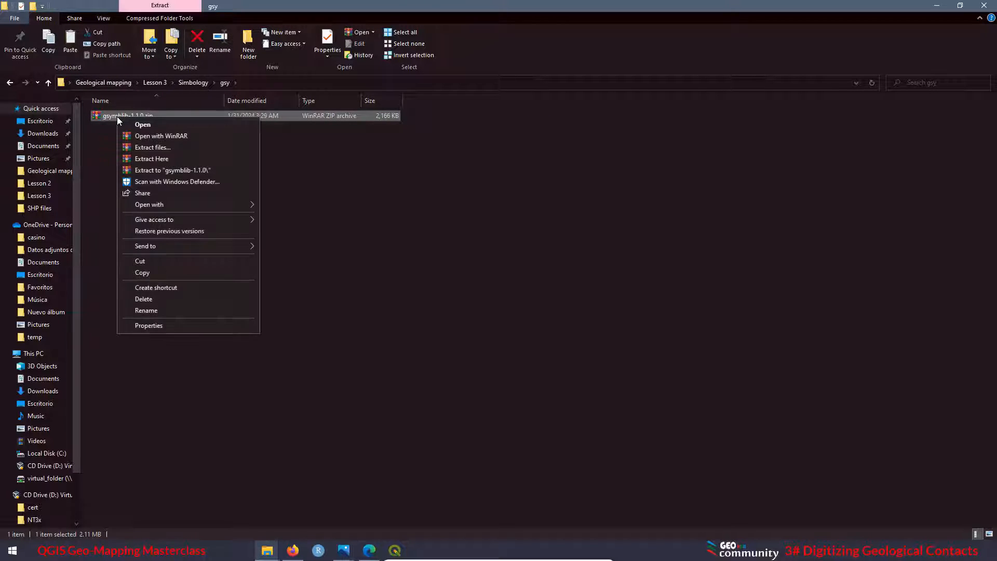
pyautogui.click(168, 158)
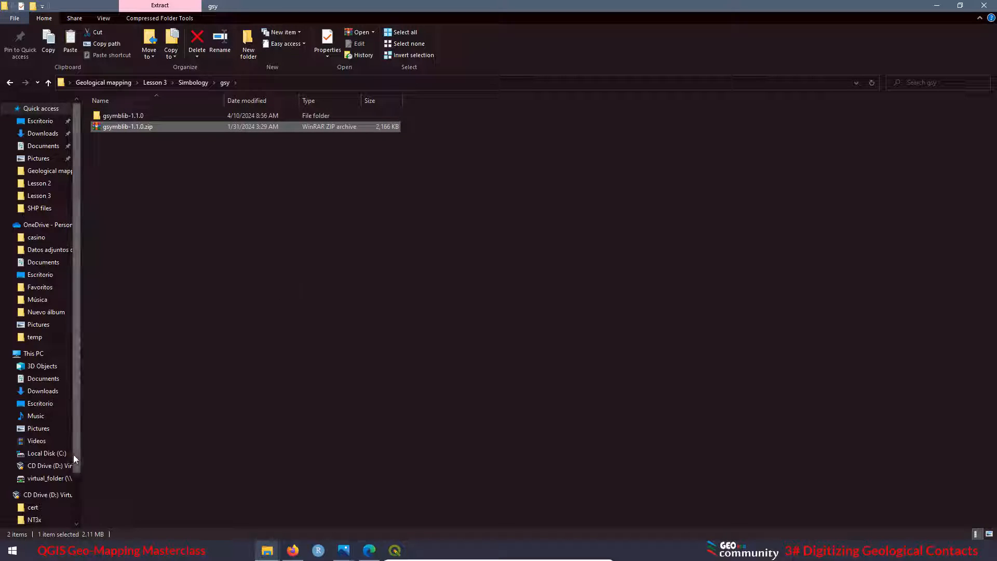
pyautogui.click(10, 82)
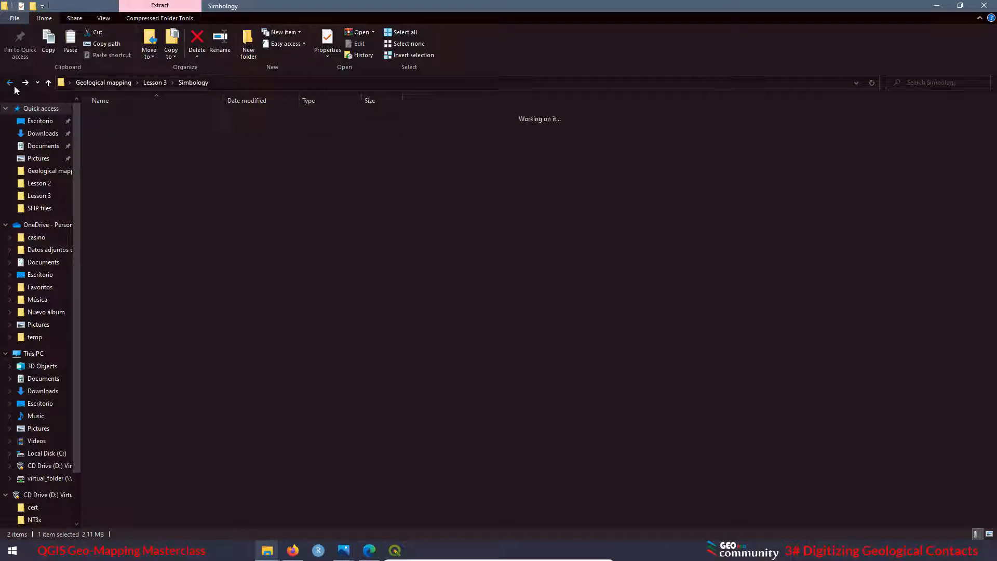
pyautogui.click(112, 117)
pyautogui.click(110, 126)
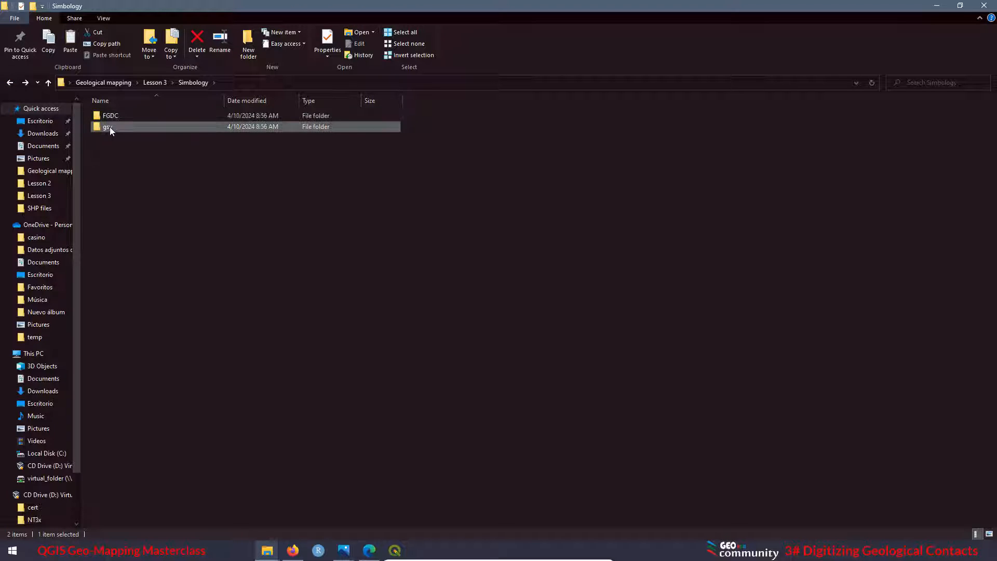
pyautogui.click(145, 174)
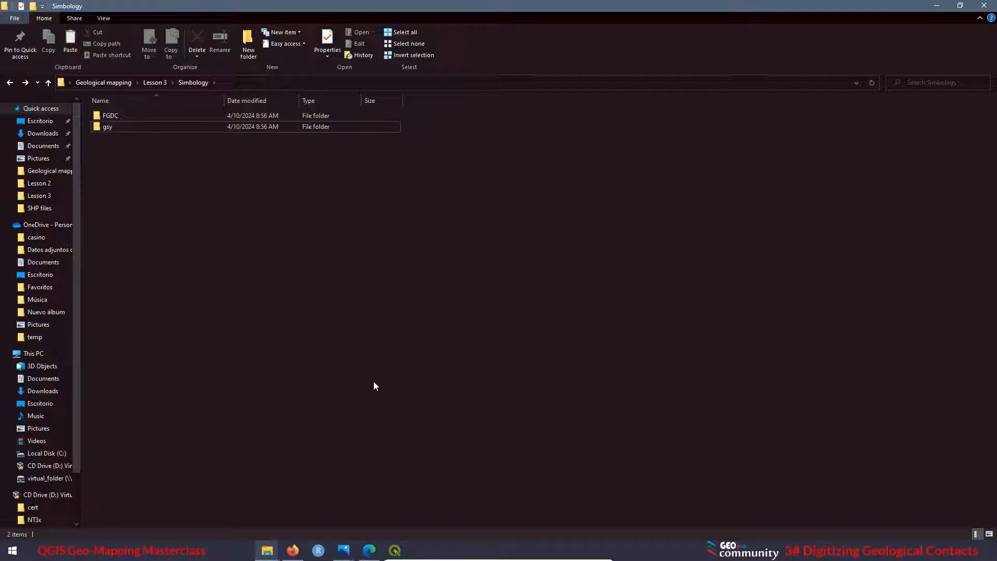
pyautogui.click(128, 127)
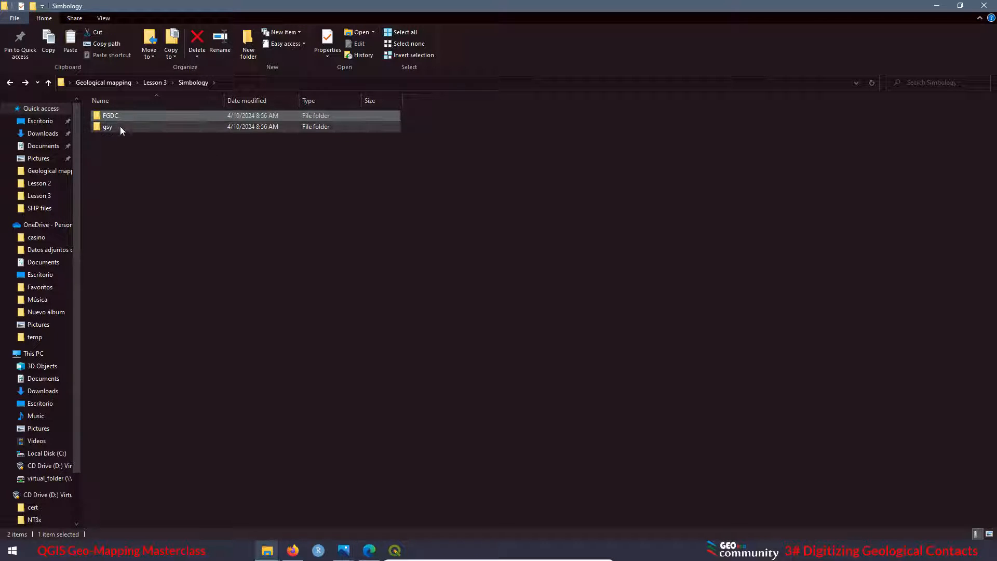
pyautogui.click(121, 117)
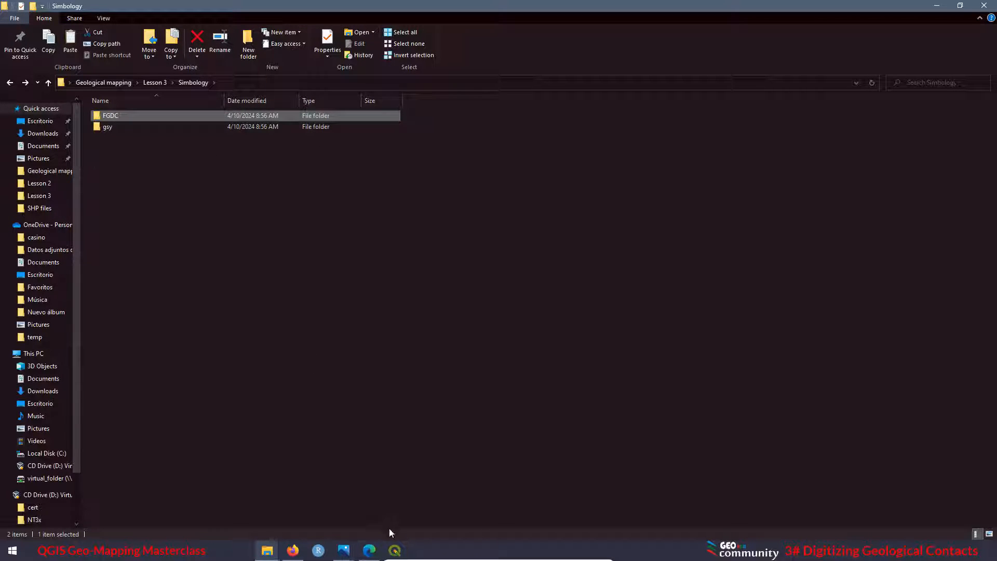
# Switch to QGIS and open the System page of the program options.
pyautogui.click(395, 550)
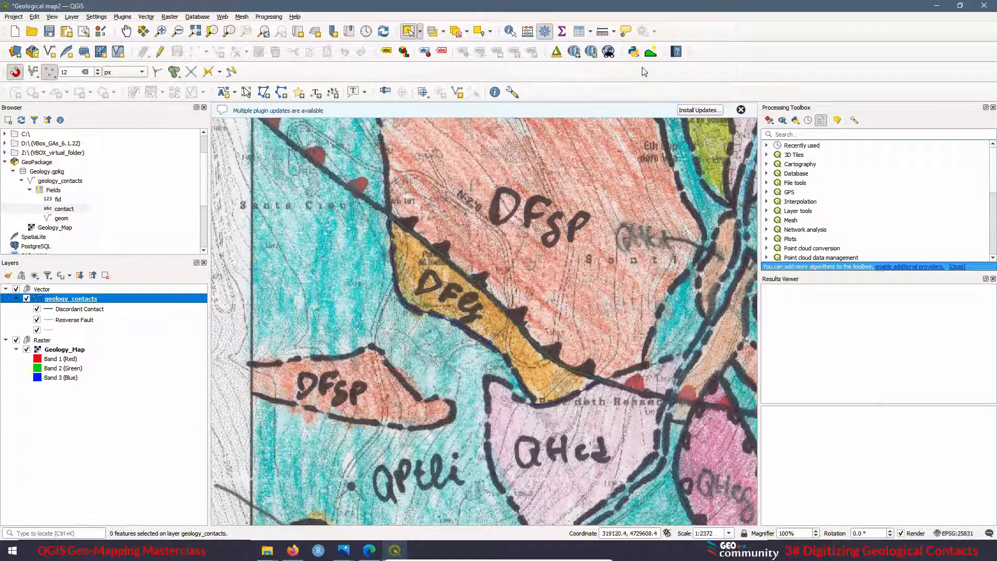
pyautogui.click(97, 17)
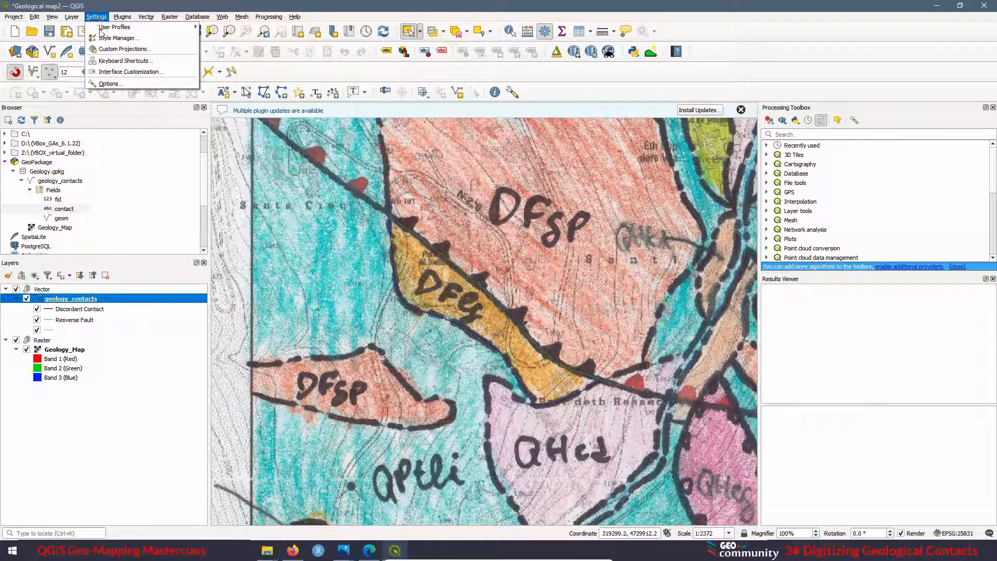
pyautogui.click(115, 84)
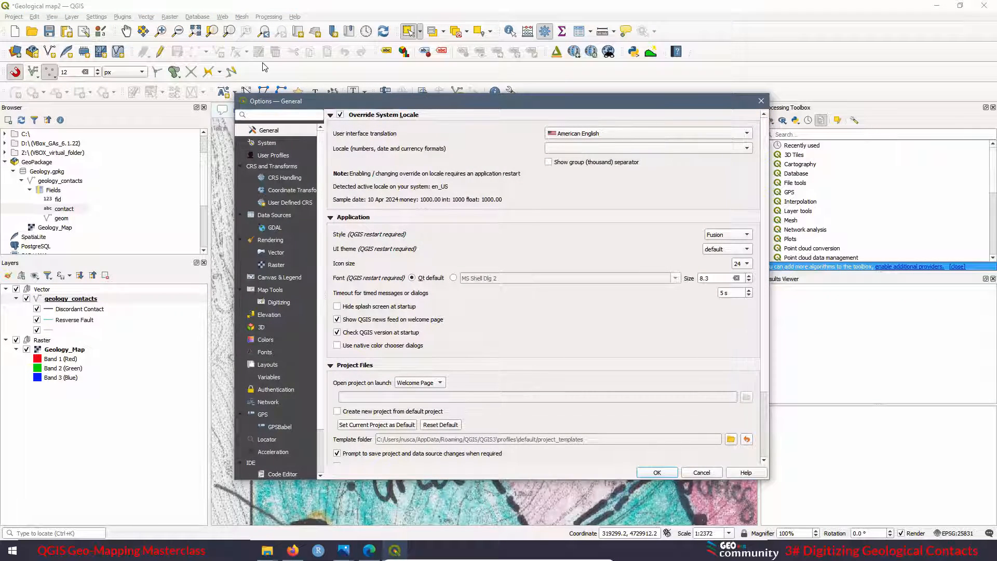
pyautogui.click(265, 144)
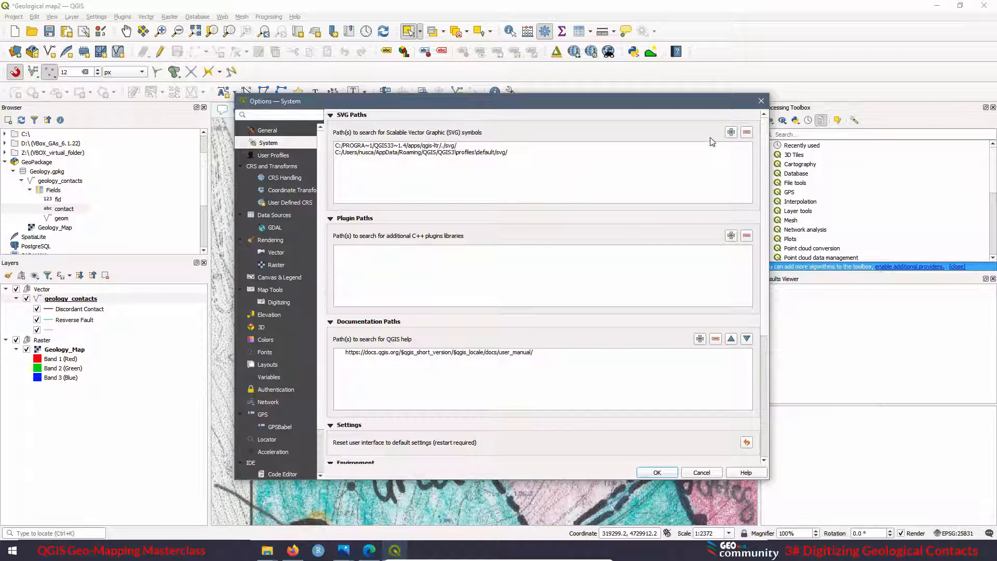
# Add the svg folder from Lesson 3/Simbology/FGDC to the SVG symbol search paths.
pyautogui.click(732, 133)
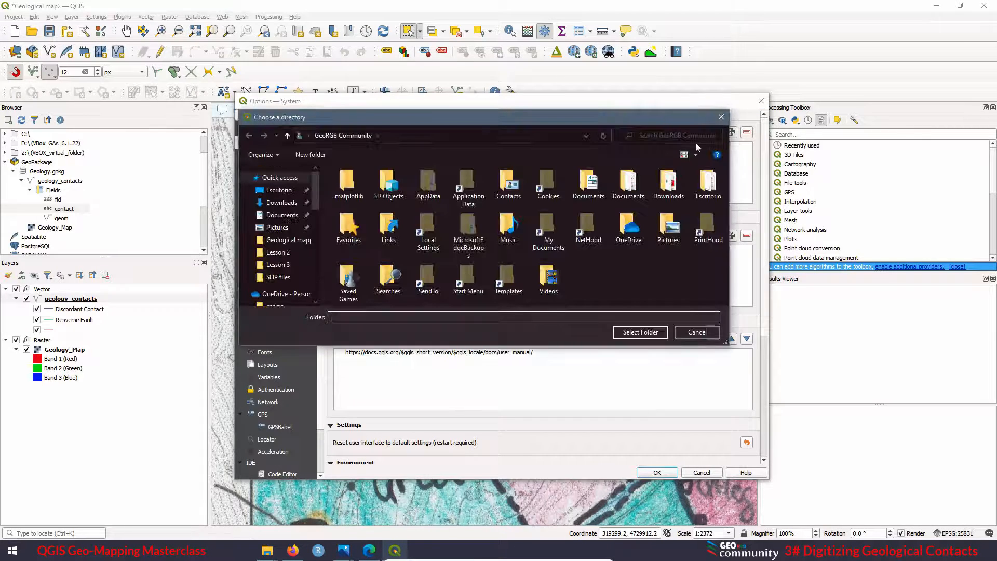
pyautogui.click(278, 264)
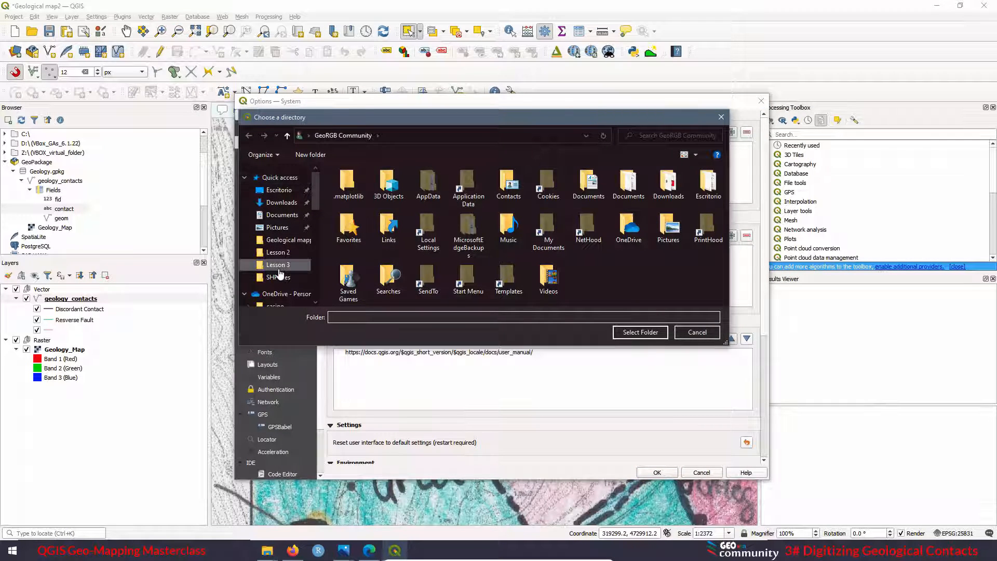
pyautogui.doubleClick(361, 196)
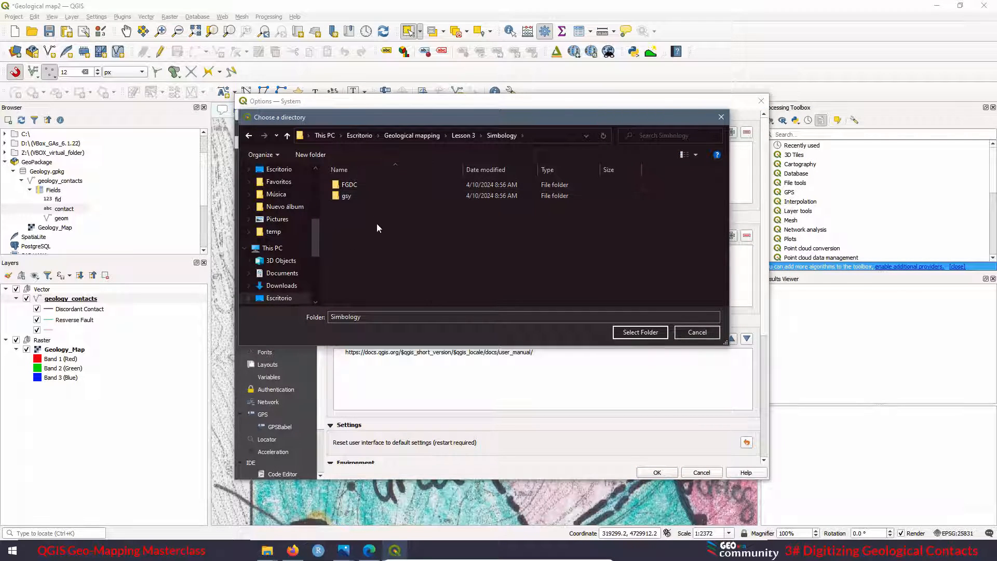
pyautogui.doubleClick(349, 186)
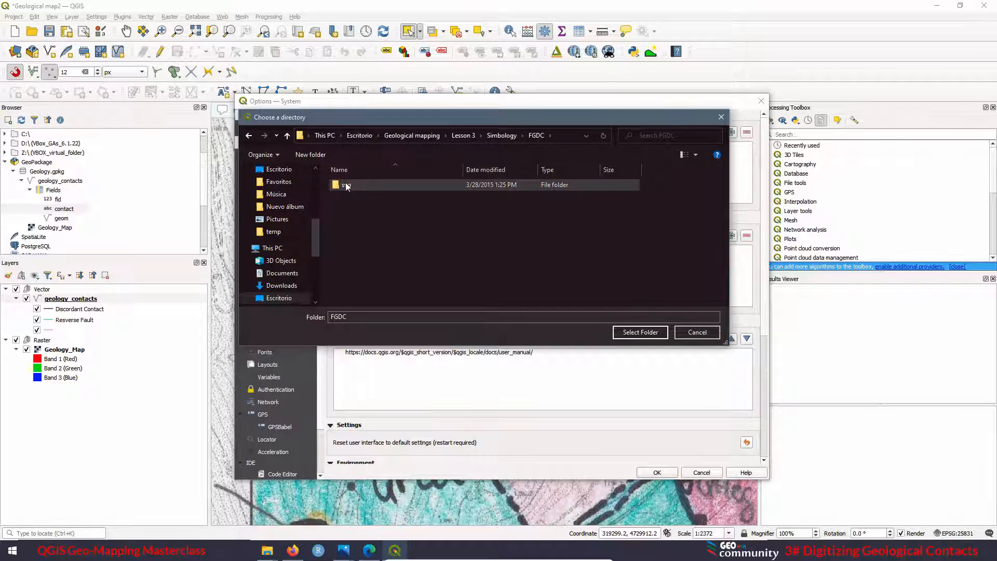
pyautogui.click(346, 186)
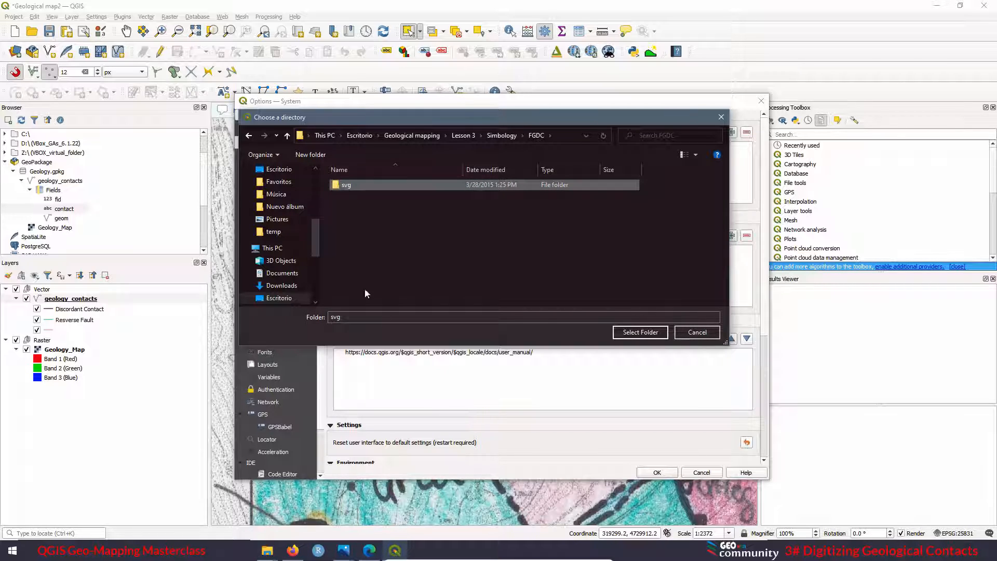
pyautogui.click(641, 336)
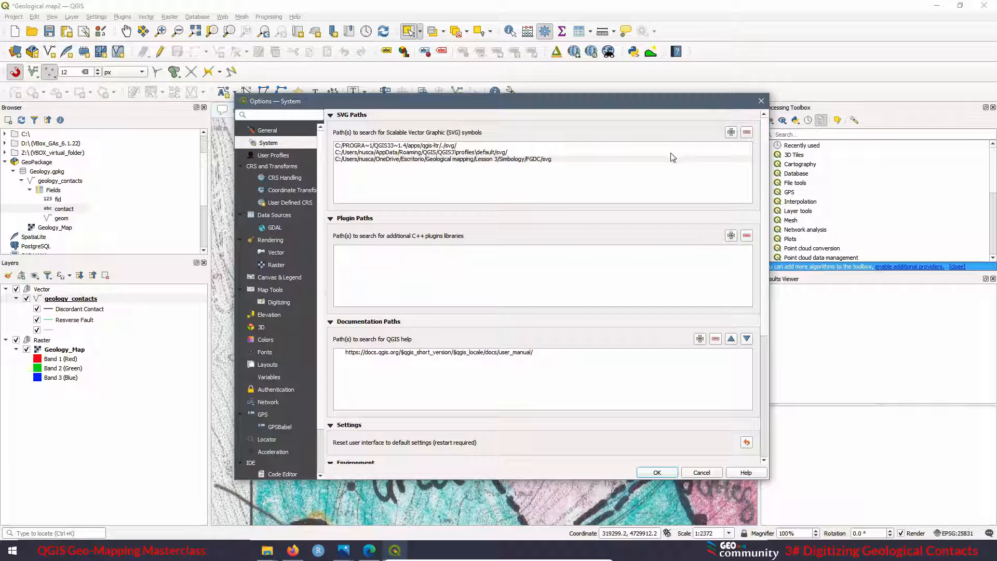
# Add the gsymblib-svg folder from Lesson 3/Simbology/gsy/gsymblib-1.1.0 to the SVG symbol search paths and apply the options.
pyautogui.click(731, 133)
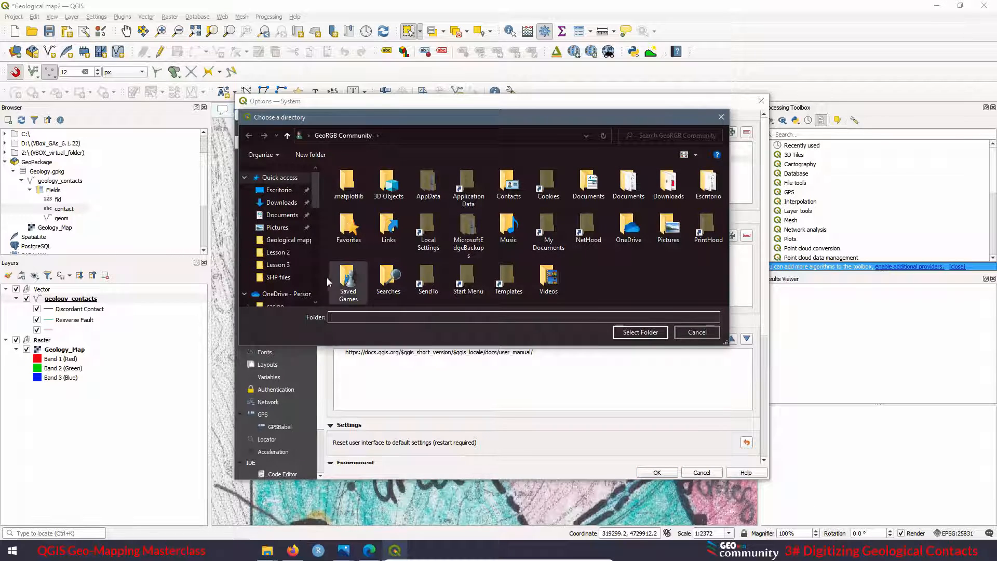
pyautogui.click(273, 265)
pyautogui.doubleClick(356, 200)
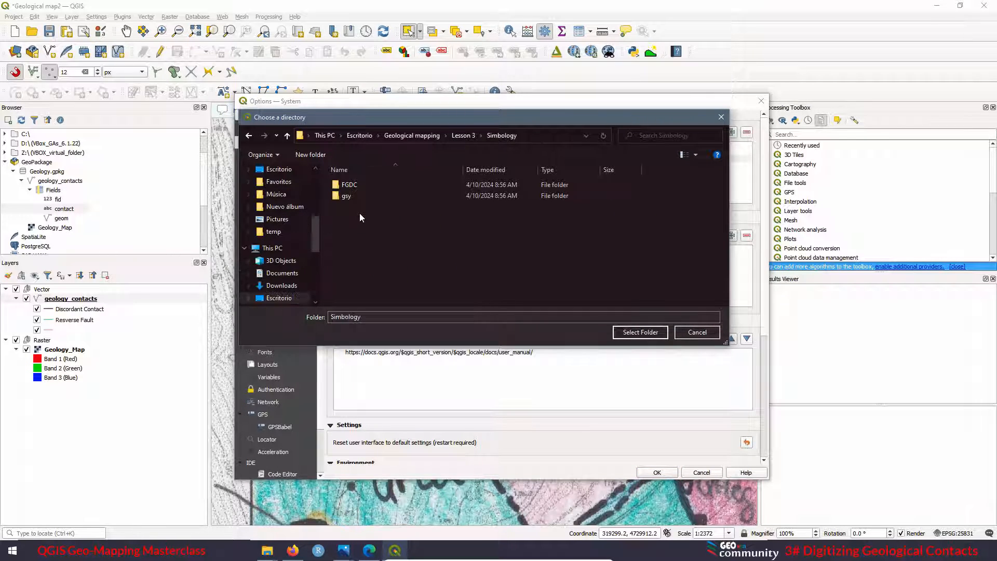
pyautogui.doubleClick(346, 195)
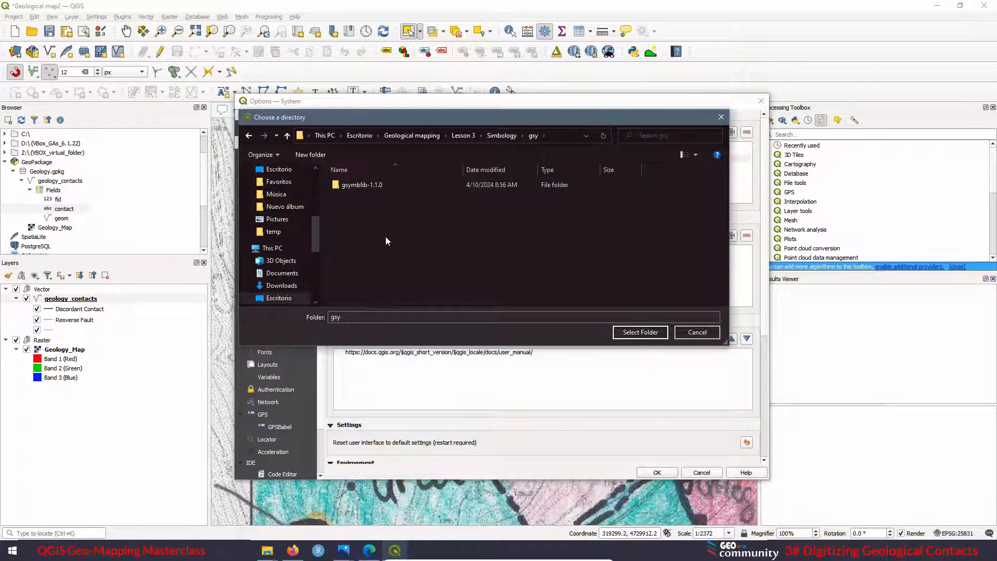
pyautogui.doubleClick(357, 183)
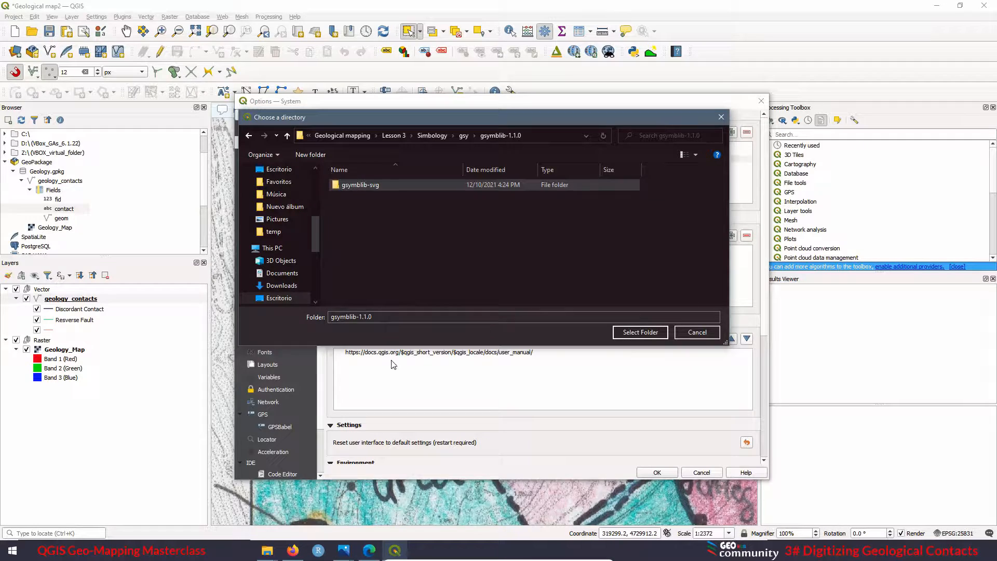
pyautogui.click(364, 186)
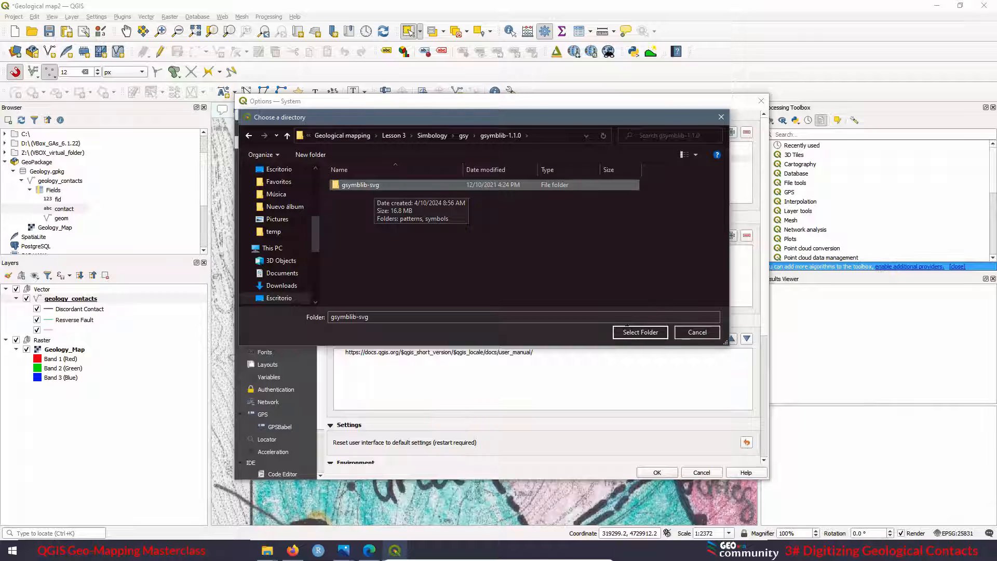
pyautogui.click(632, 332)
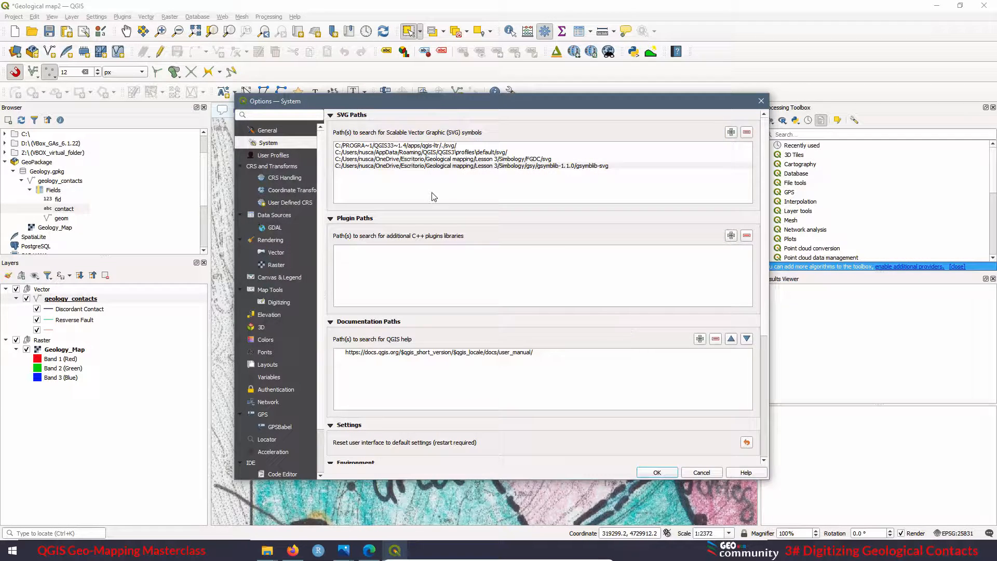
pyautogui.click(657, 472)
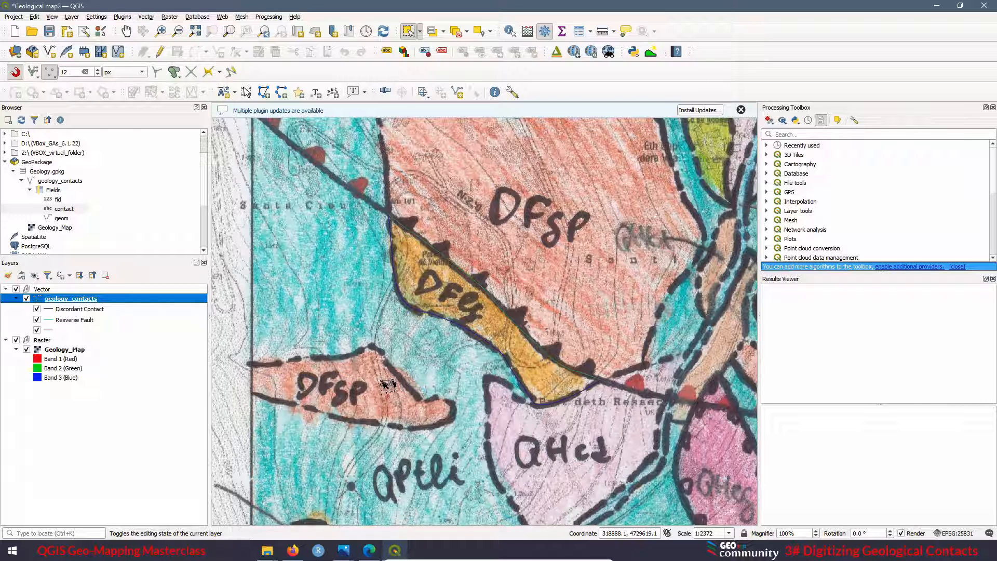
# Open the symbol settings of the Discordant Contact class and browse the Favorites and Colorful line symbols.
pyautogui.rightClick(86, 311)
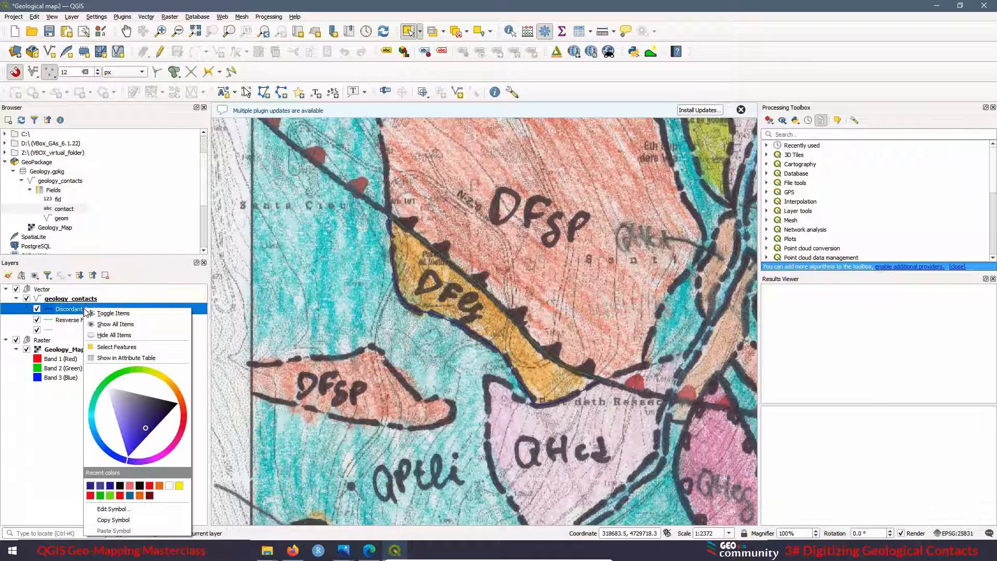
pyautogui.click(123, 508)
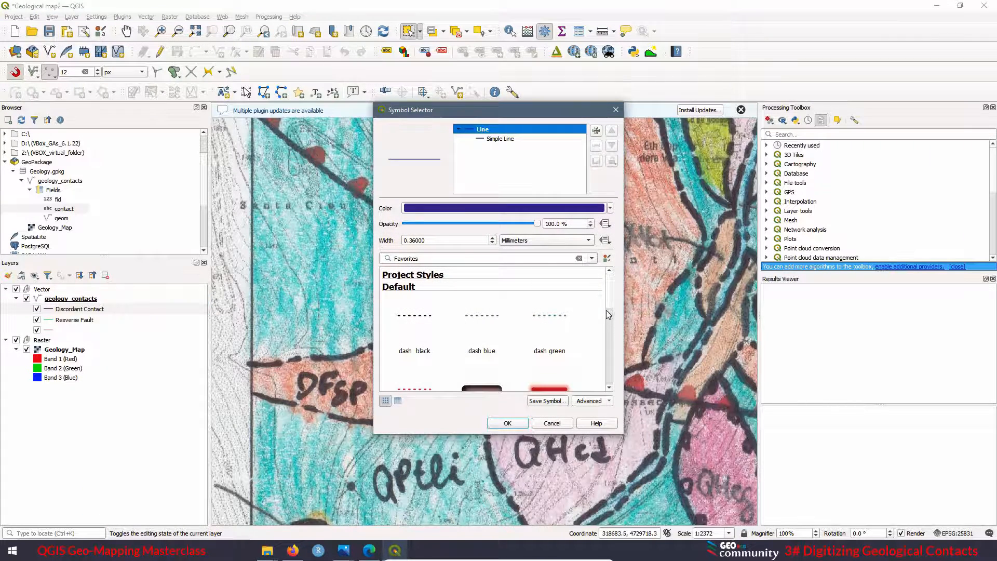
pyautogui.moveTo(608, 314)
pyautogui.mouseDown()
pyautogui.moveTo(612, 386)
pyautogui.moveTo(611, 275)
pyautogui.mouseUp()
pyautogui.click(593, 258)
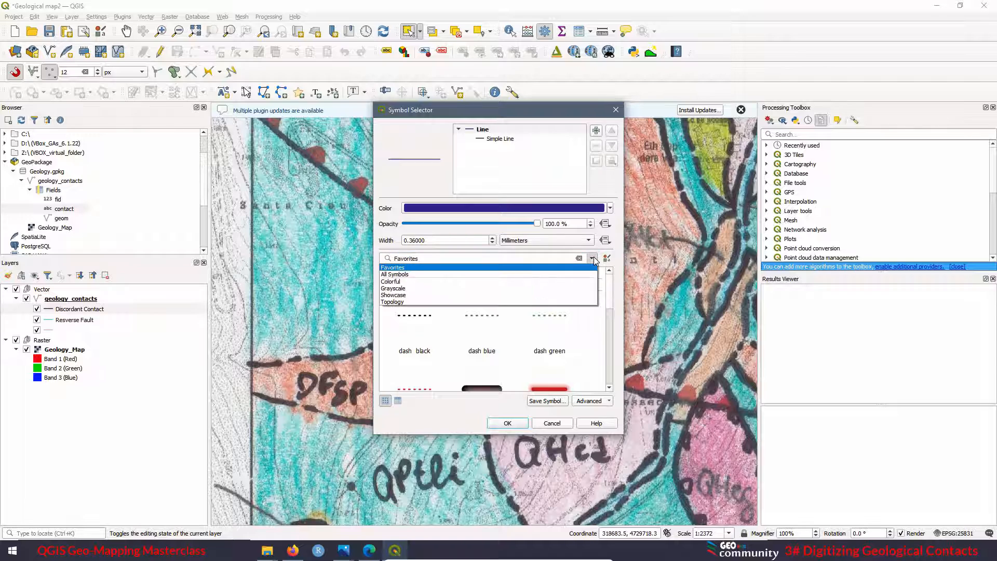
pyautogui.click(433, 285)
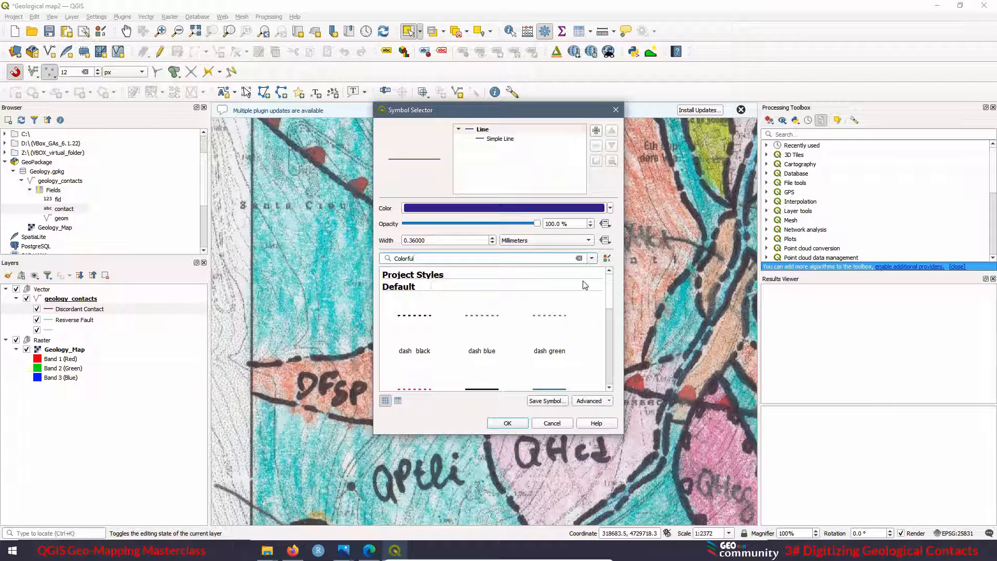
pyautogui.scroll(-5, 617, 297)
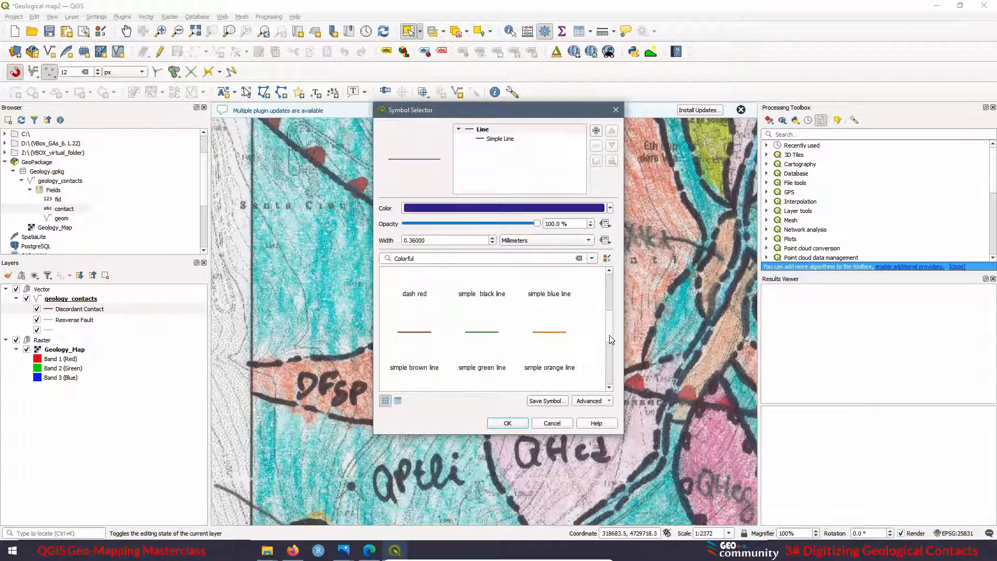
pyautogui.scroll(4, 619, 309)
pyautogui.scroll(2, 613, 280)
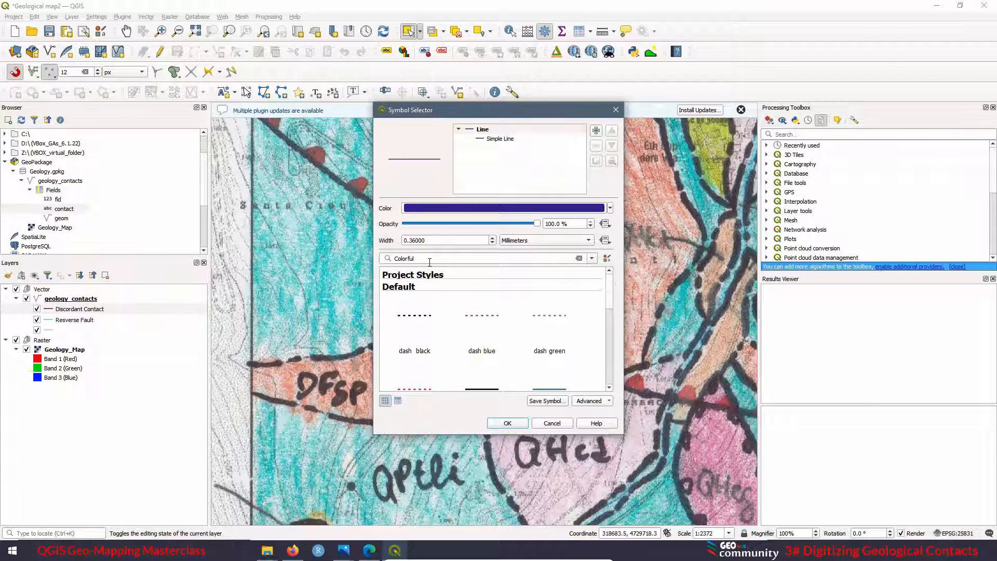
# Look through the Grayscale, Showcase and Topology line symbols for geological ones, keeping the Discordant Contact symbol as it is.
pyautogui.click(592, 258)
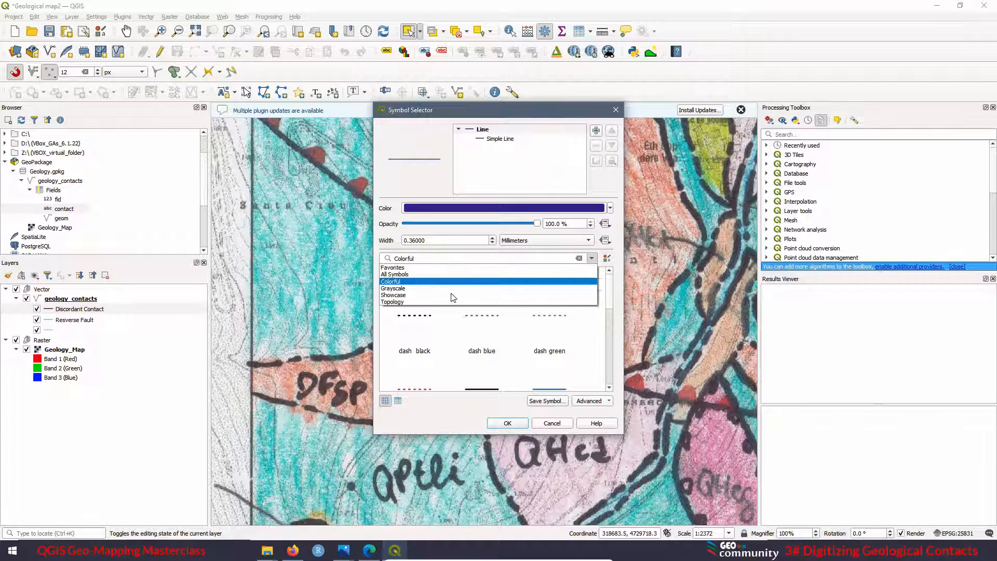
pyautogui.click(411, 288)
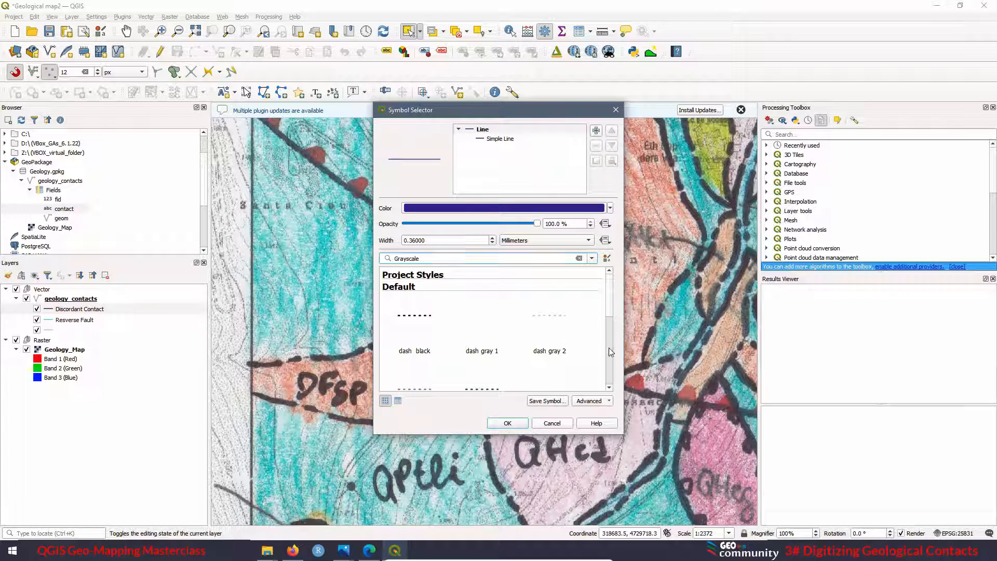
pyautogui.scroll(-3, 618, 314)
pyautogui.scroll(3, 621, 302)
pyautogui.click(592, 258)
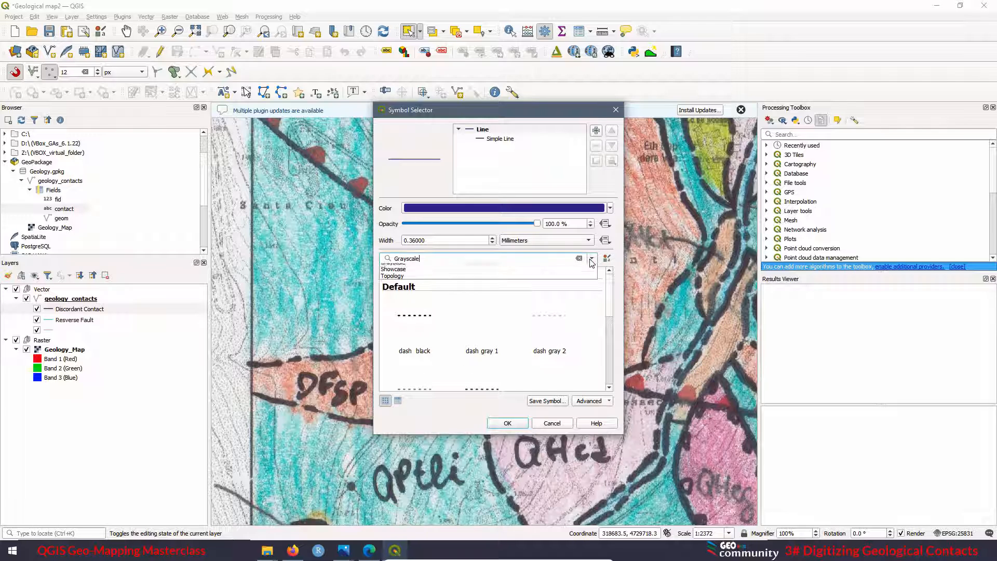
pyautogui.click(411, 292)
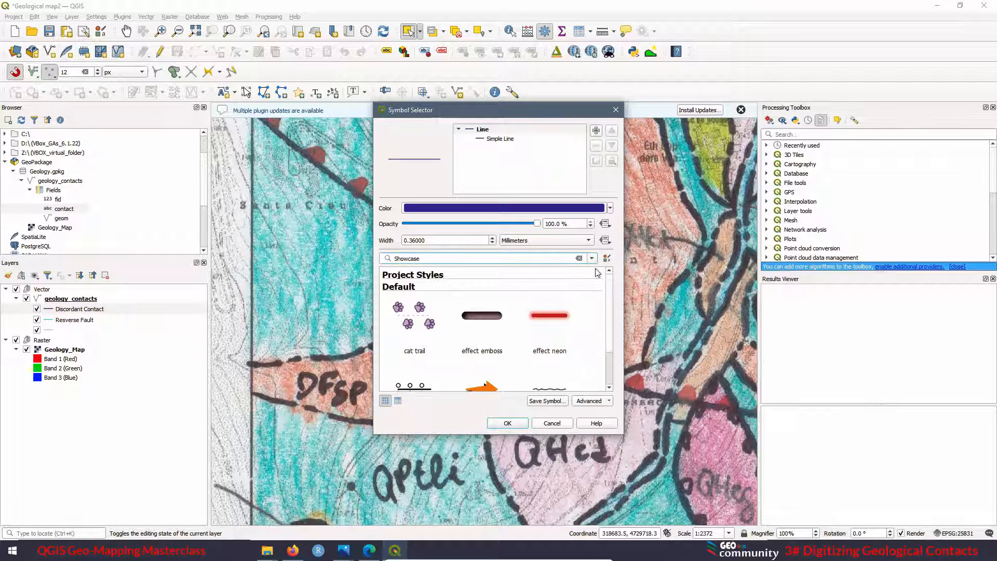
pyautogui.moveTo(609, 335); pyautogui.dragTo(616, 258)
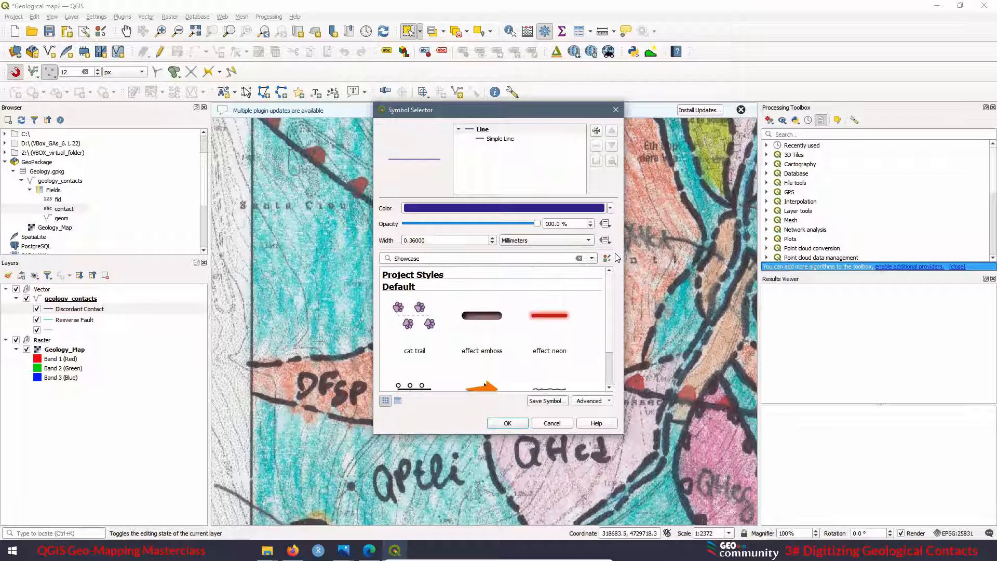
pyautogui.click(591, 258)
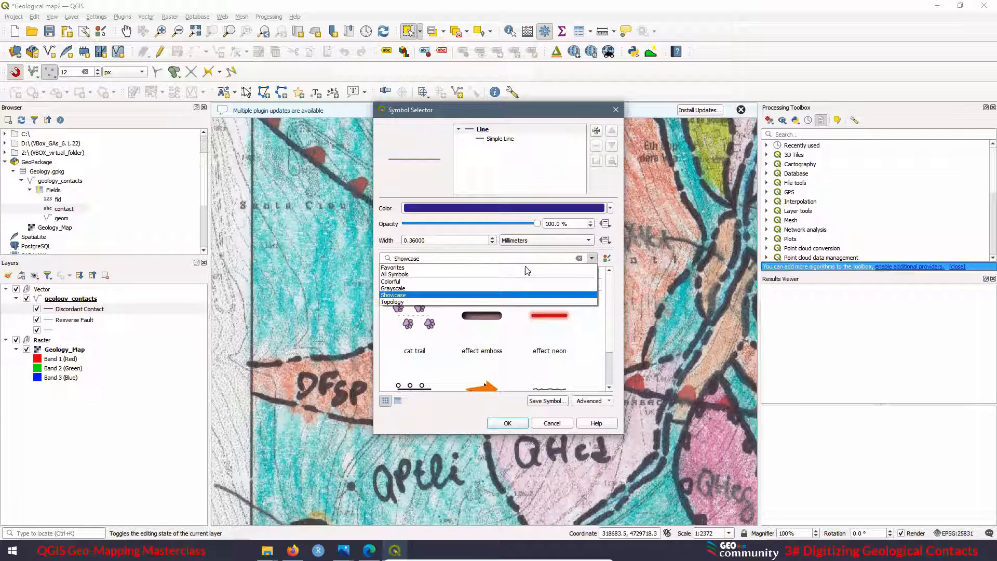
pyautogui.click(411, 294)
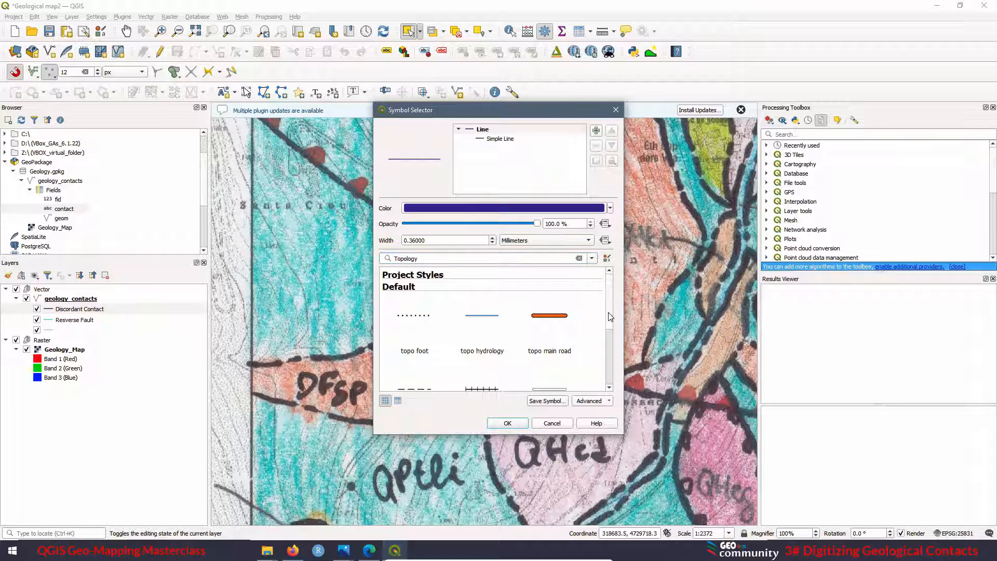
pyautogui.scroll(-3, 610, 314)
pyautogui.moveTo(610, 301); pyautogui.dragTo(617, 259)
pyautogui.click(507, 423)
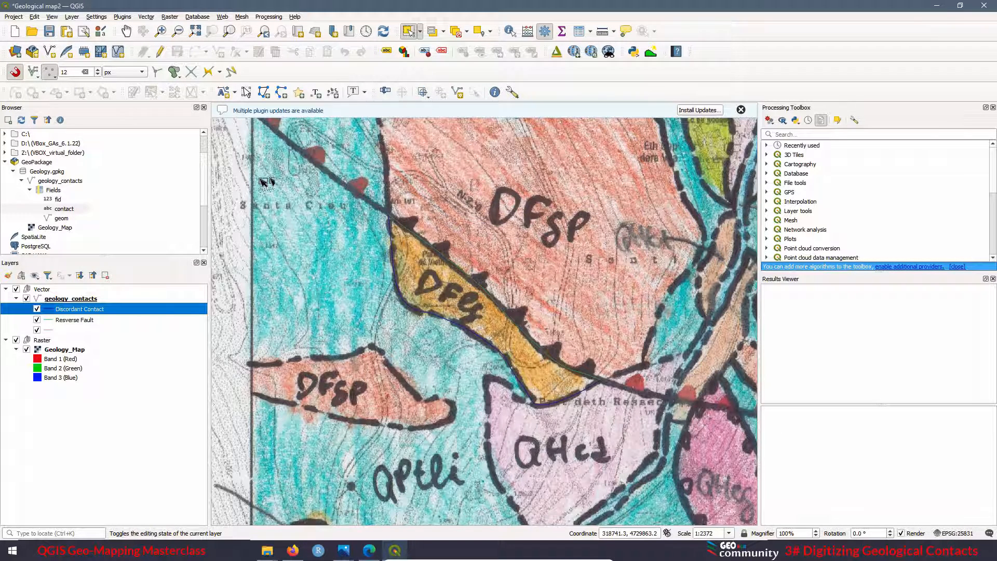
# Check the FGDC and gsymblib-svg entries among the SVG search paths in the System options.
pyautogui.click(97, 17)
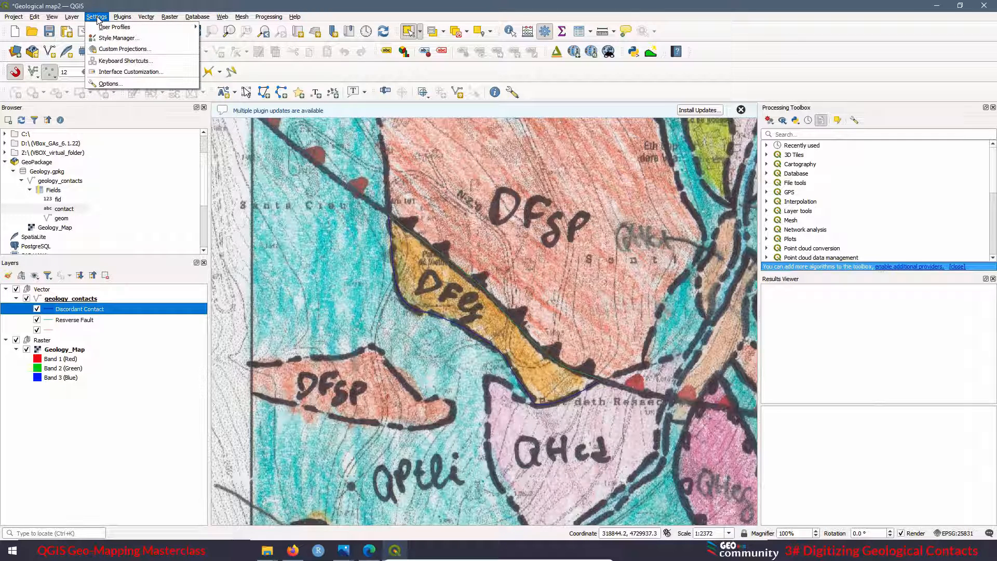
pyautogui.click(109, 84)
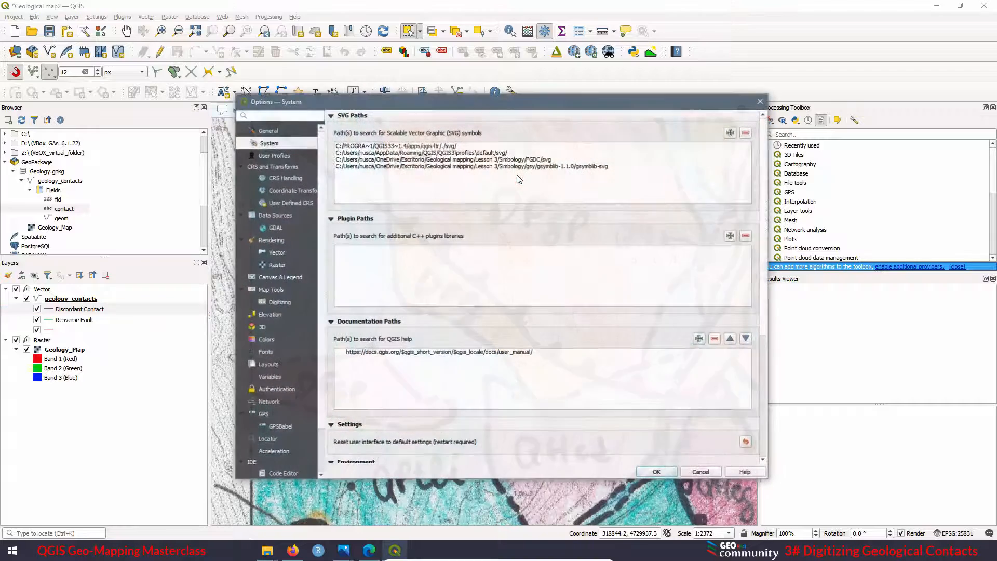
pyautogui.click(365, 166)
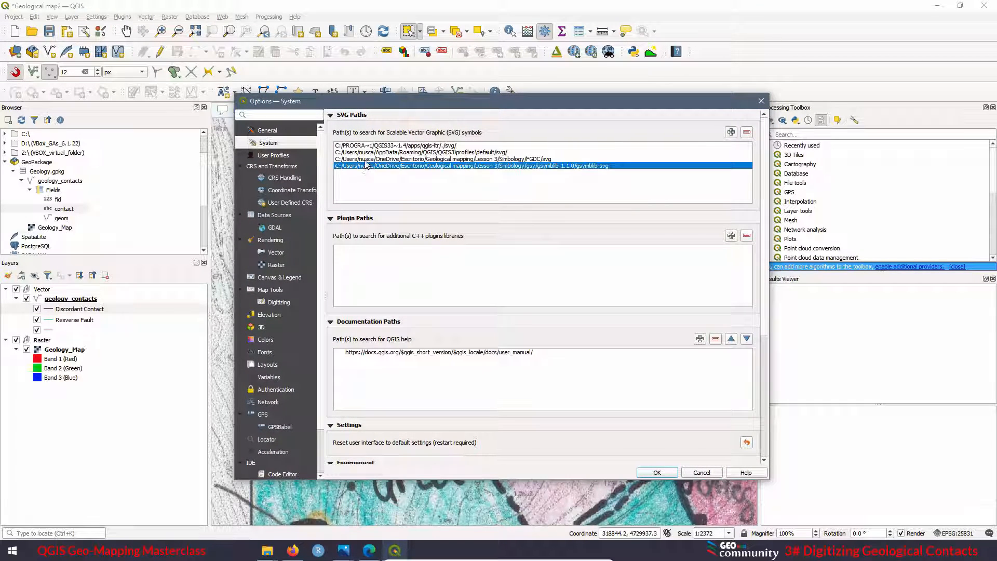
pyautogui.click(368, 159)
pyautogui.click(369, 167)
pyautogui.click(370, 159)
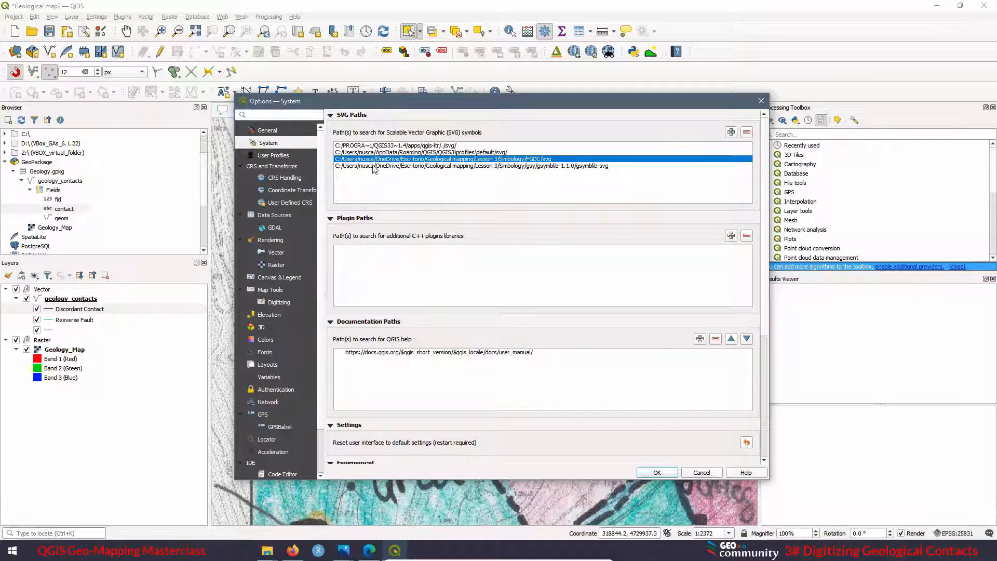
pyautogui.click(371, 166)
pyautogui.click(371, 160)
pyautogui.press('Down')
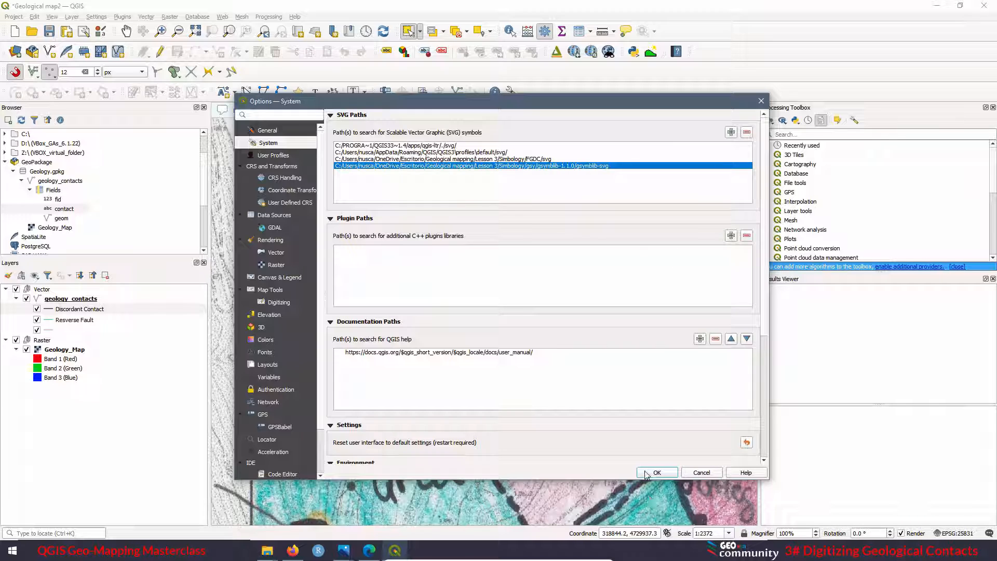
pyautogui.click(646, 474)
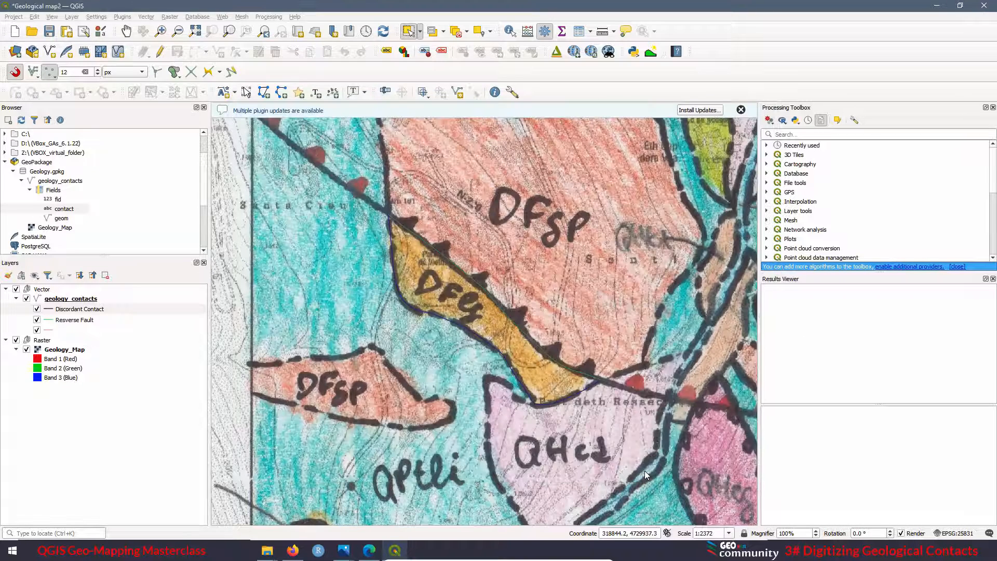
# Save the project, then restart QGIS and reopen the Geological map2 project.
pyautogui.click(52, 31)
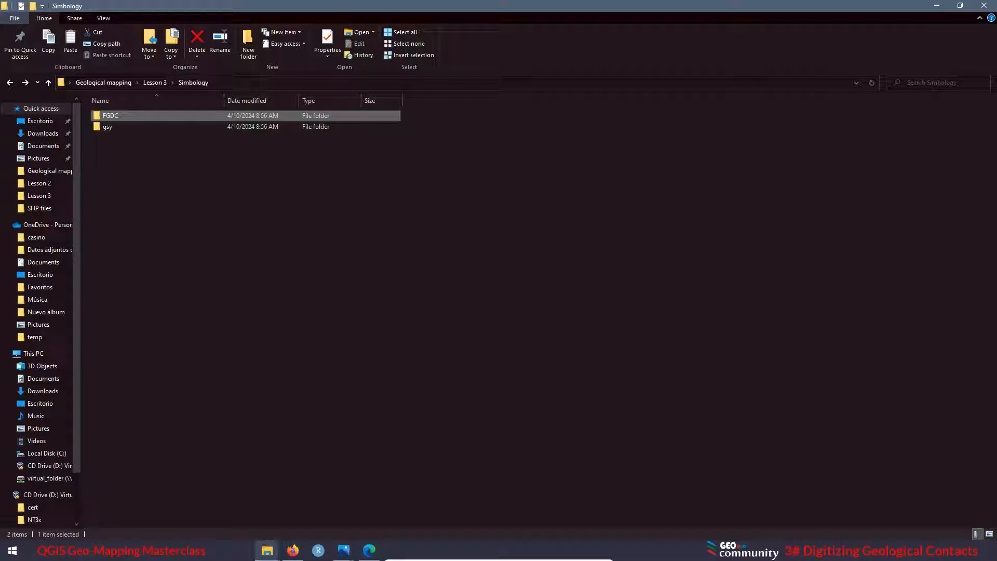
pyautogui.click(12, 550)
pyautogui.moveTo(17, 530)
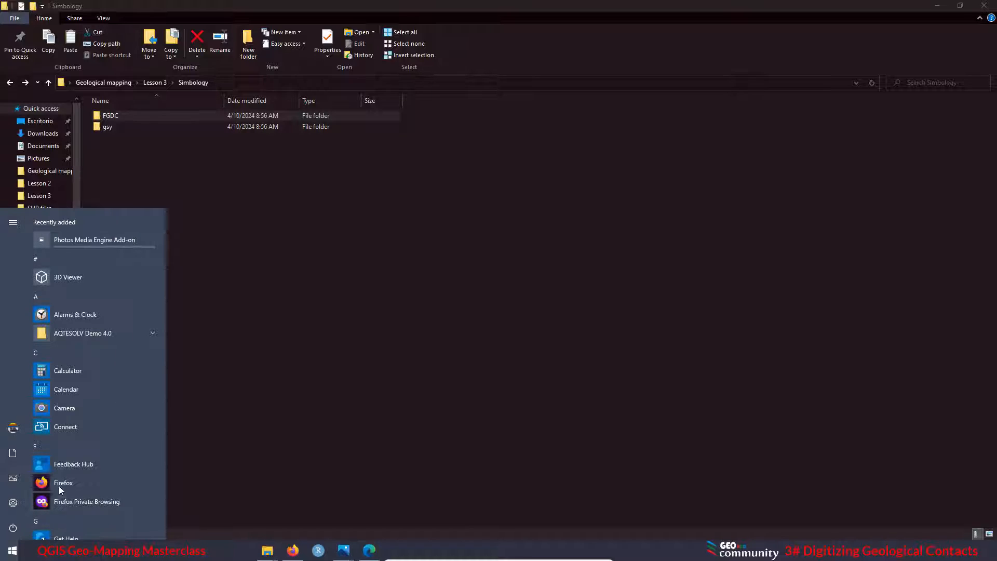
pyautogui.scroll(-10, 58, 485)
pyautogui.scroll(5, 80, 444)
pyautogui.click(110, 348)
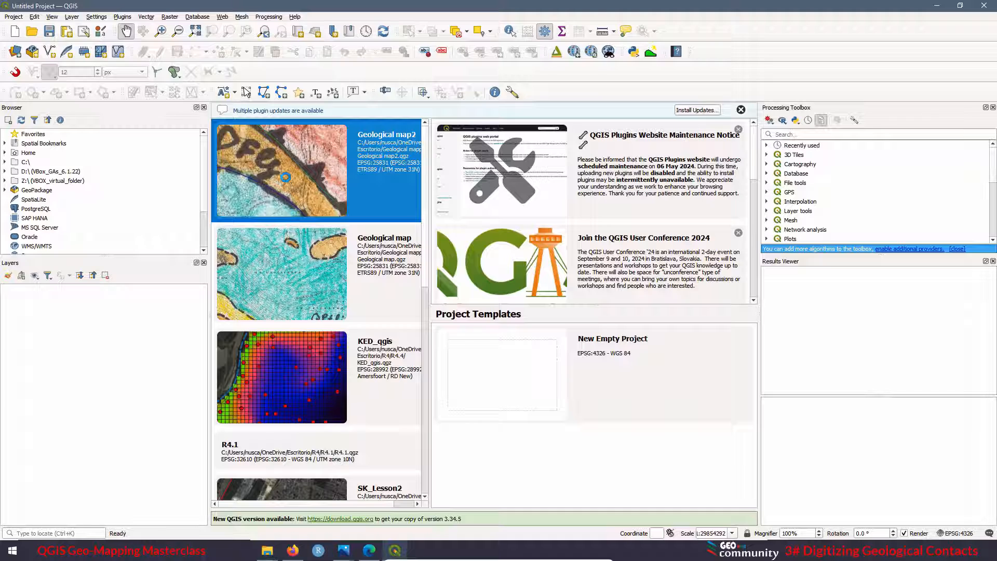
pyautogui.click(285, 177)
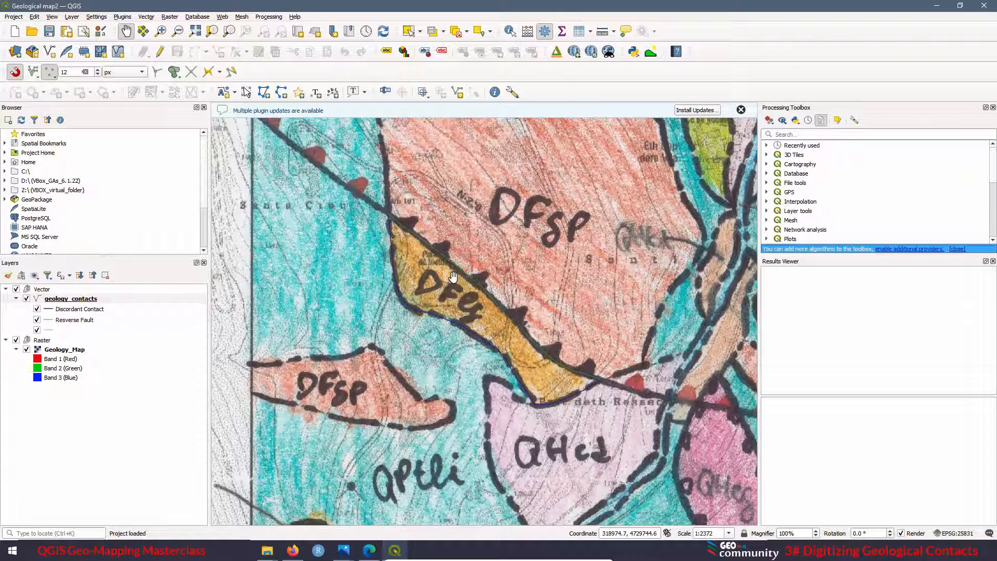
# Open the Style Manager.
pyautogui.click(97, 17)
pyautogui.click(99, 20)
pyautogui.click(100, 19)
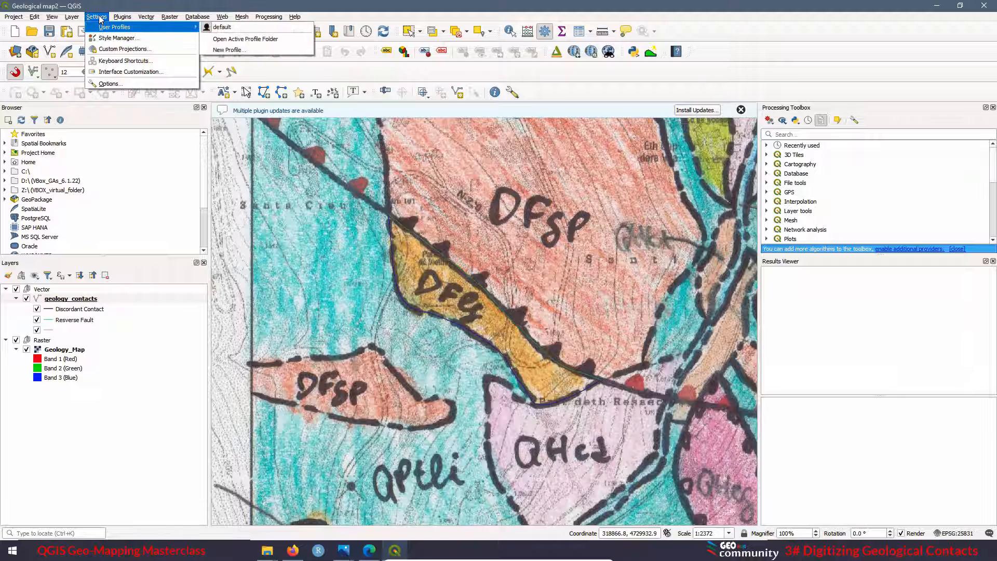
pyautogui.click(99, 19)
pyautogui.click(98, 19)
pyautogui.click(98, 19)
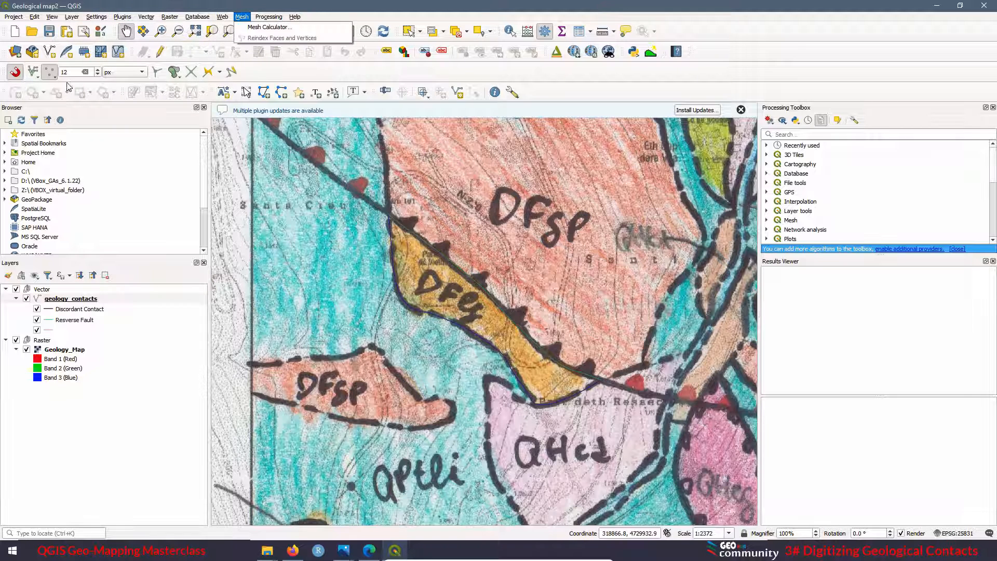
pyautogui.click(100, 31)
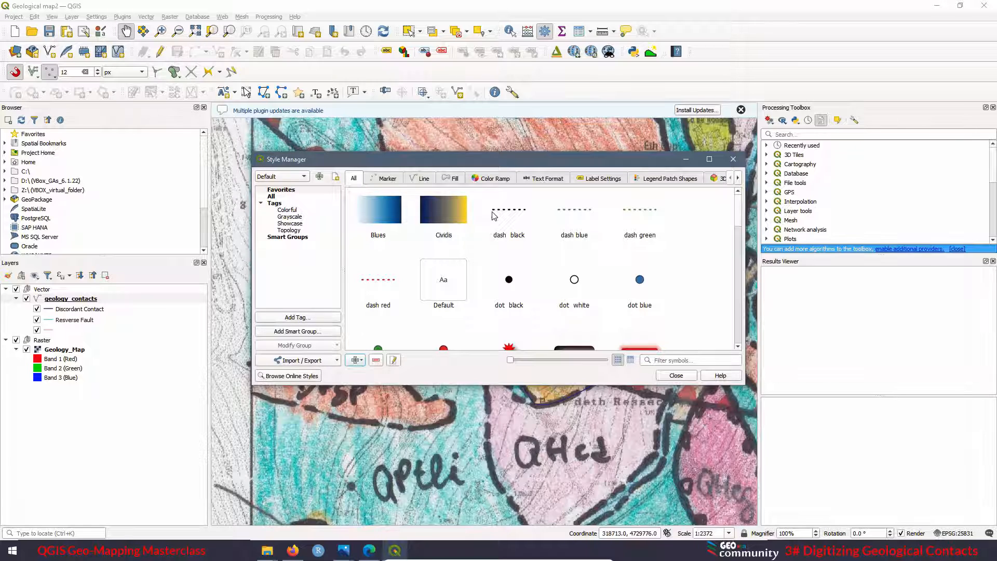
# Start importing style items from a file and browse to the Lesson 3 > Simbology > FGDC folder.
pyautogui.click(334, 362)
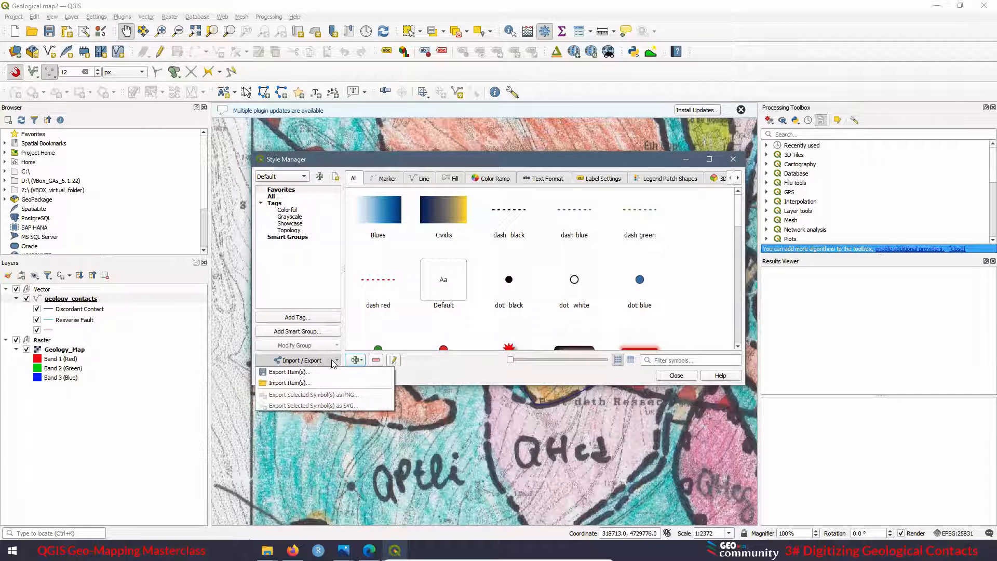
pyautogui.click(289, 383)
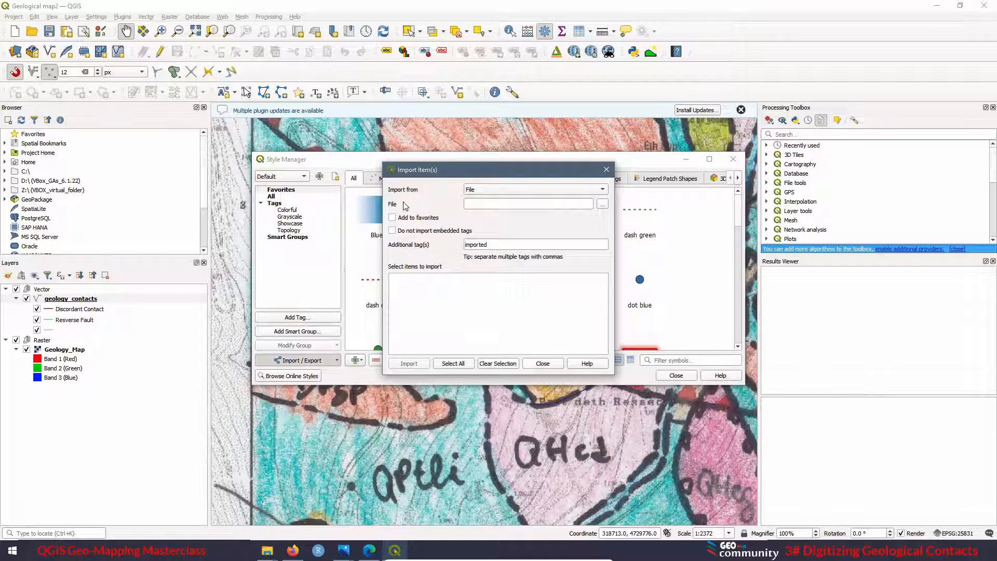
pyautogui.click(602, 205)
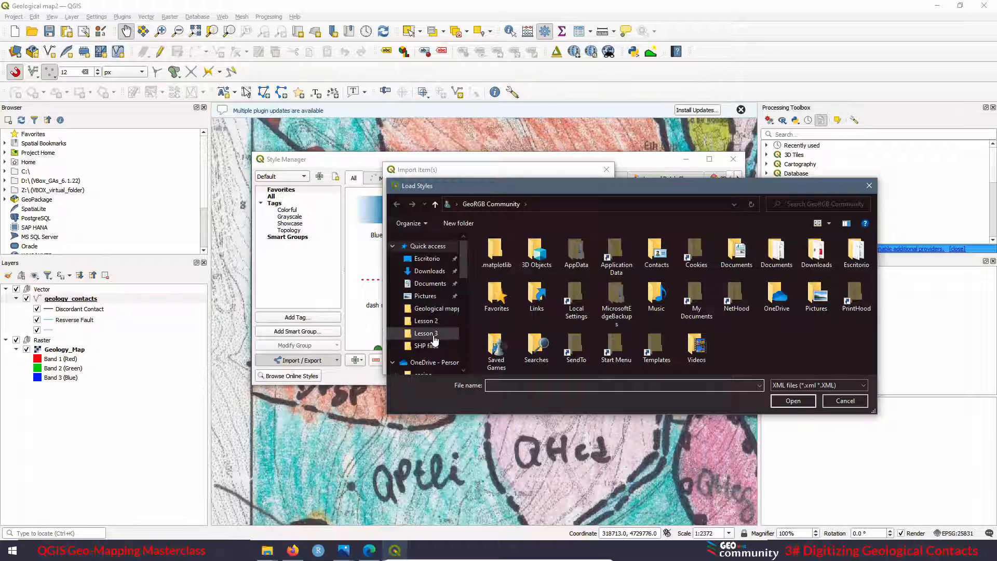
pyautogui.click(436, 337)
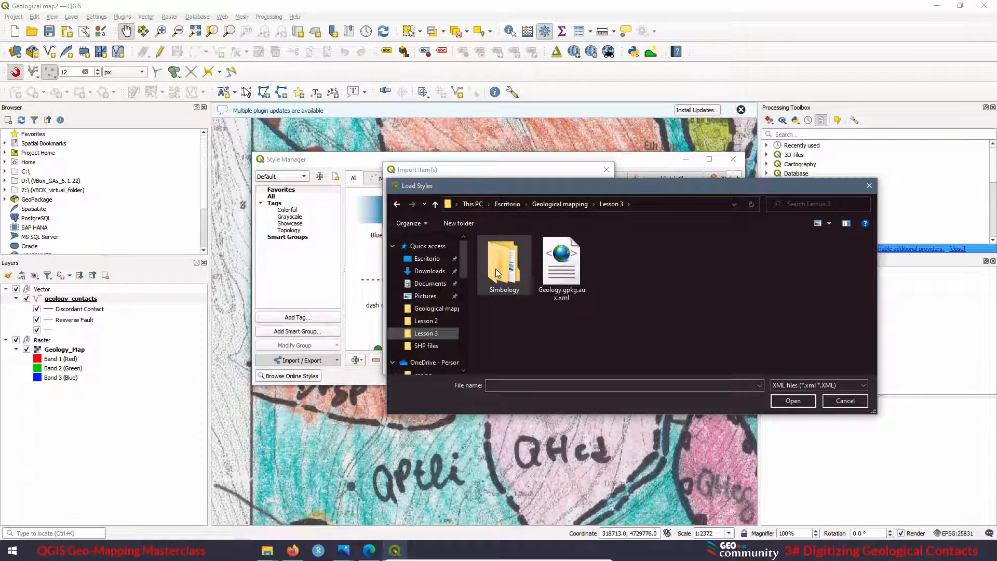
pyautogui.doubleClick(498, 272)
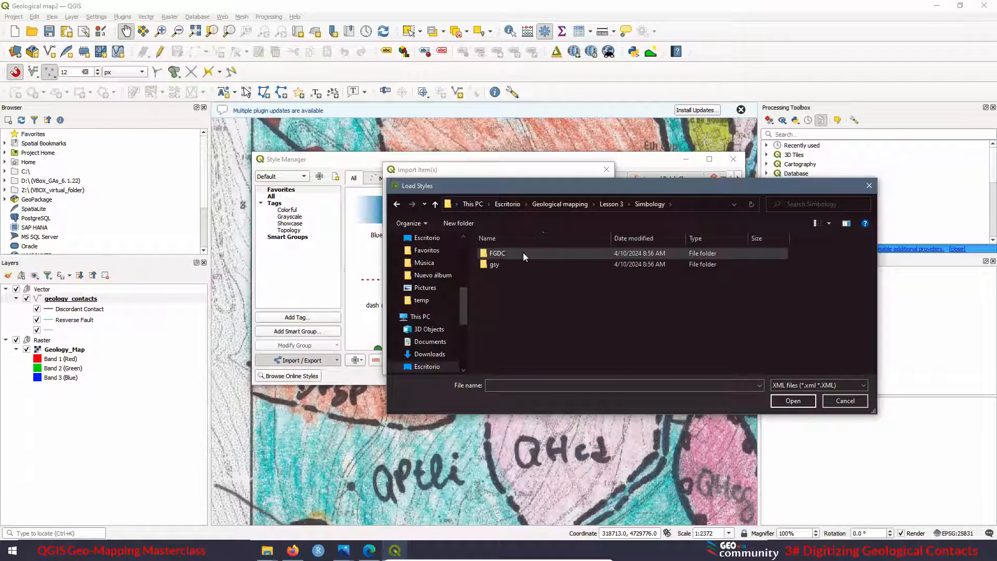
pyautogui.click(516, 251)
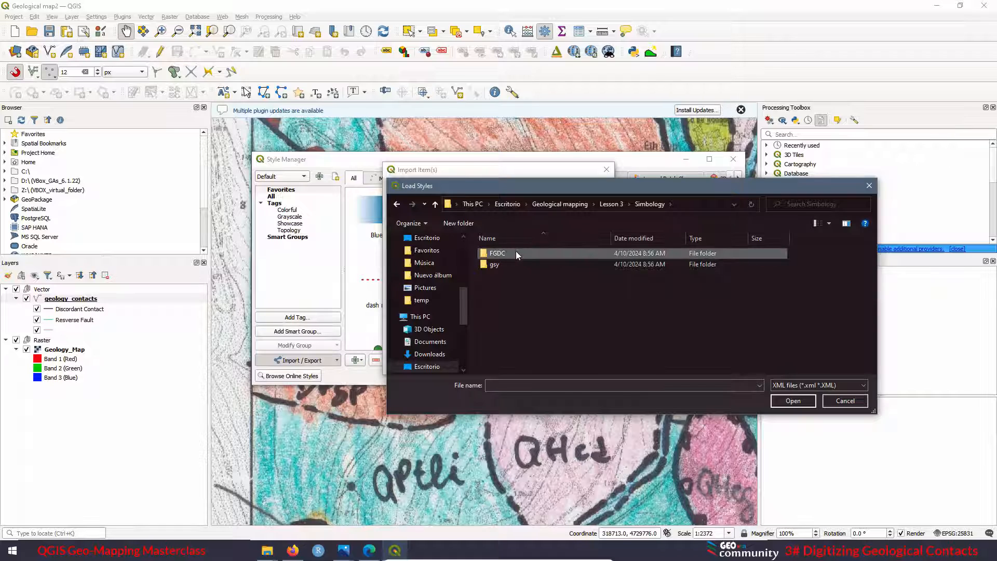
pyautogui.doubleClick(516, 252)
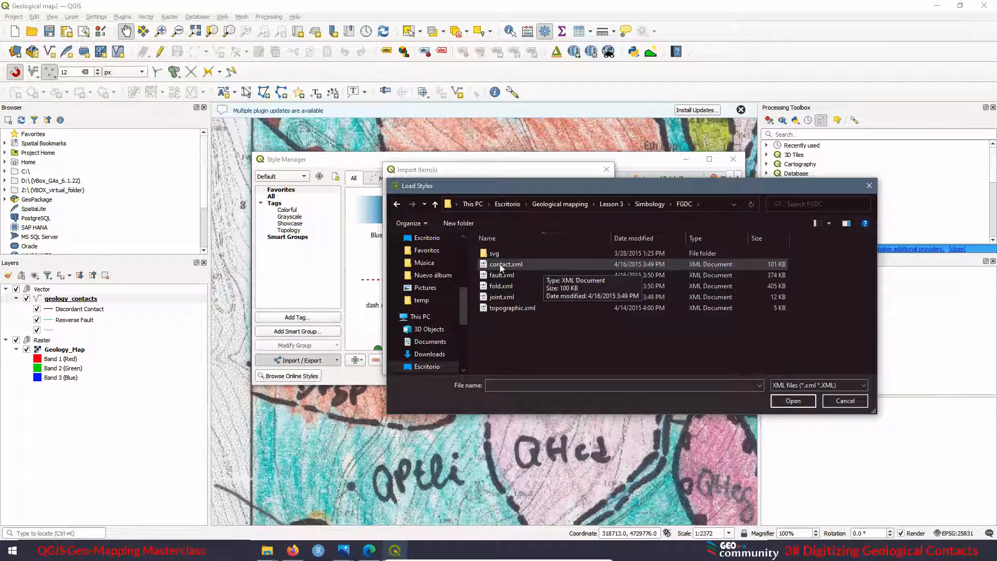
# Look over the XML style files in the FGDC folder and load contact.xml as the import source.
pyautogui.click(499, 263)
pyautogui.click(501, 275)
pyautogui.click(502, 286)
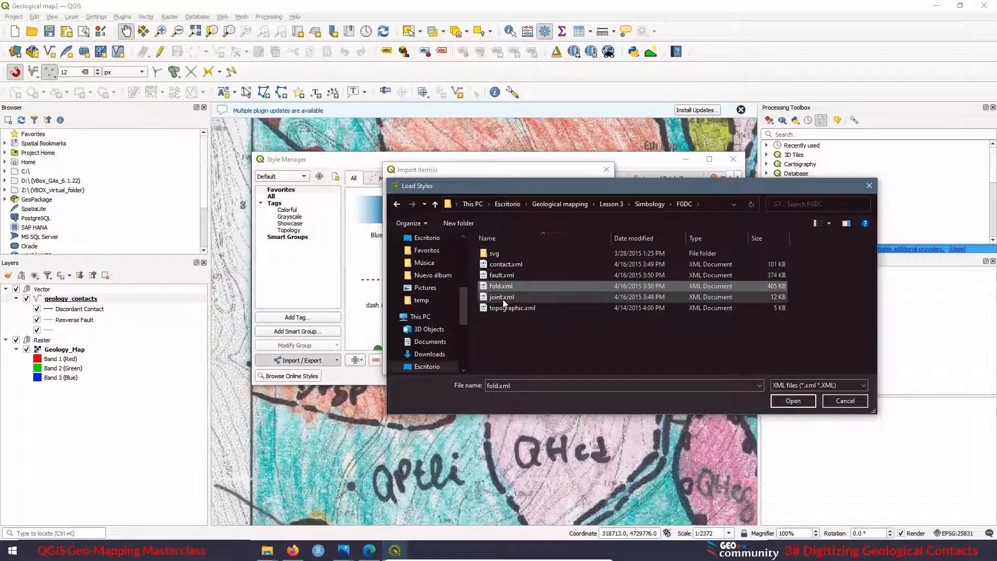
pyautogui.click(503, 299)
pyautogui.click(507, 309)
pyautogui.click(504, 265)
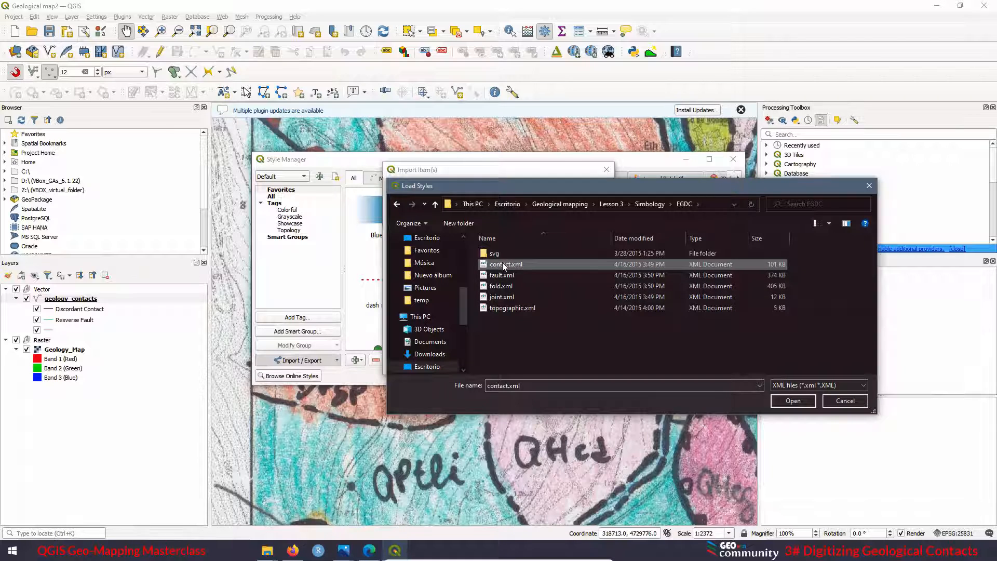
pyautogui.click(510, 308)
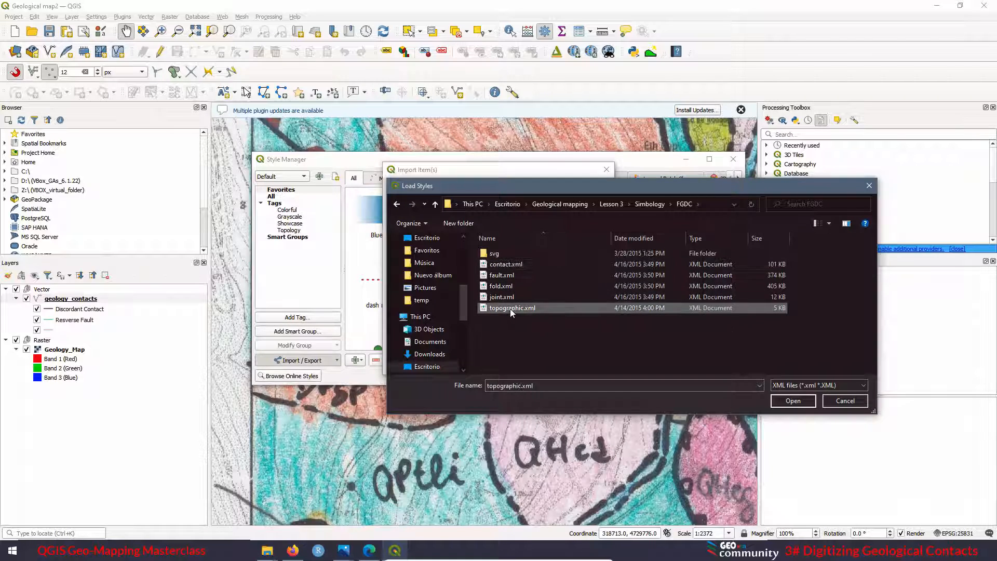
pyautogui.click(512, 264)
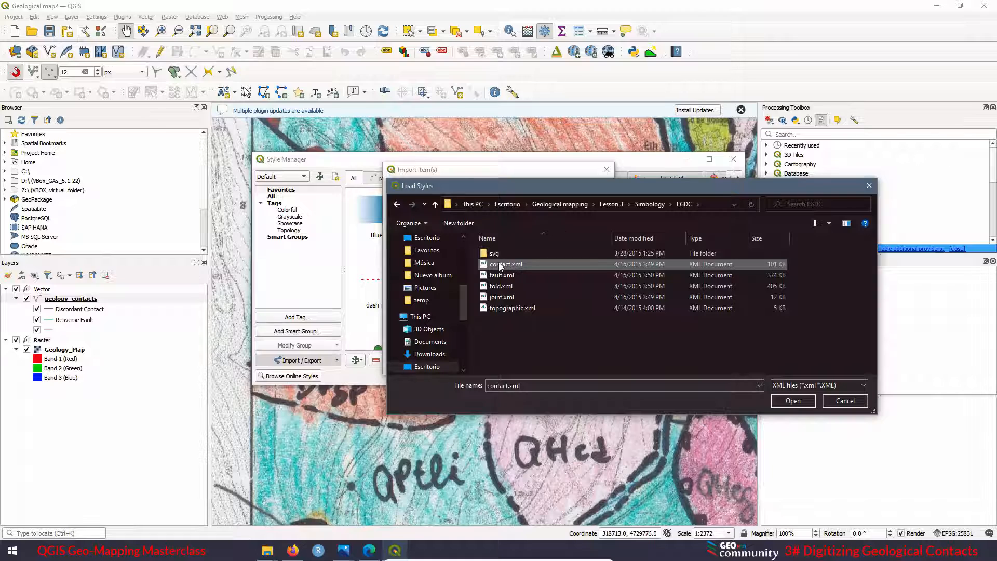
pyautogui.click(794, 401)
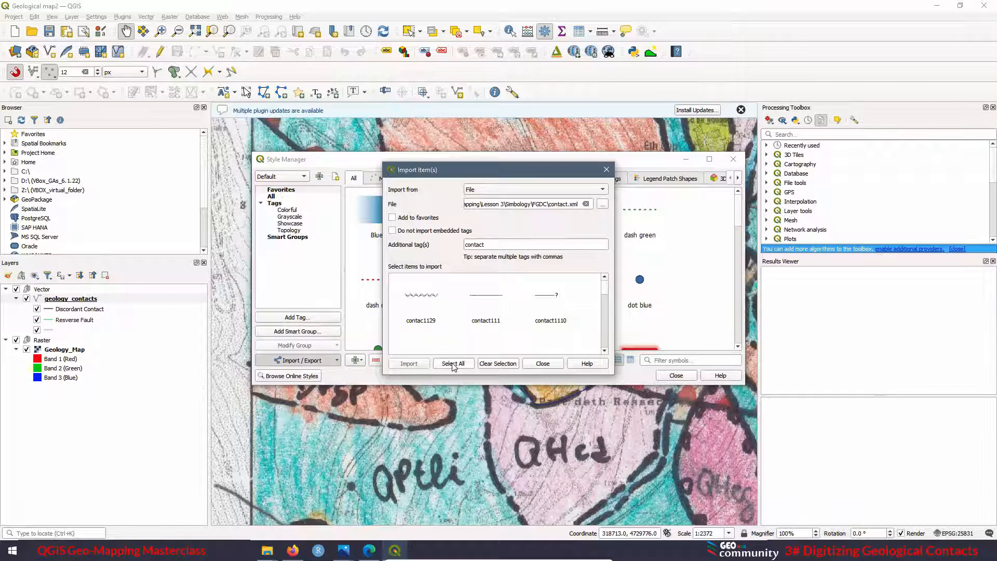
# Import all contact symbols, overwriting every existing one, and view the symbols under the contact tag.
pyautogui.click(453, 364)
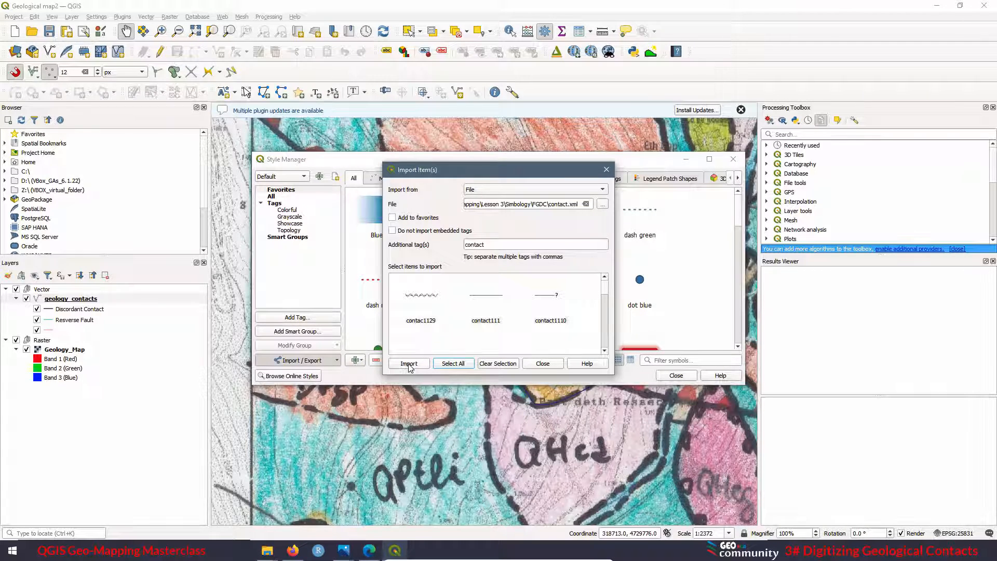
pyautogui.click(409, 363)
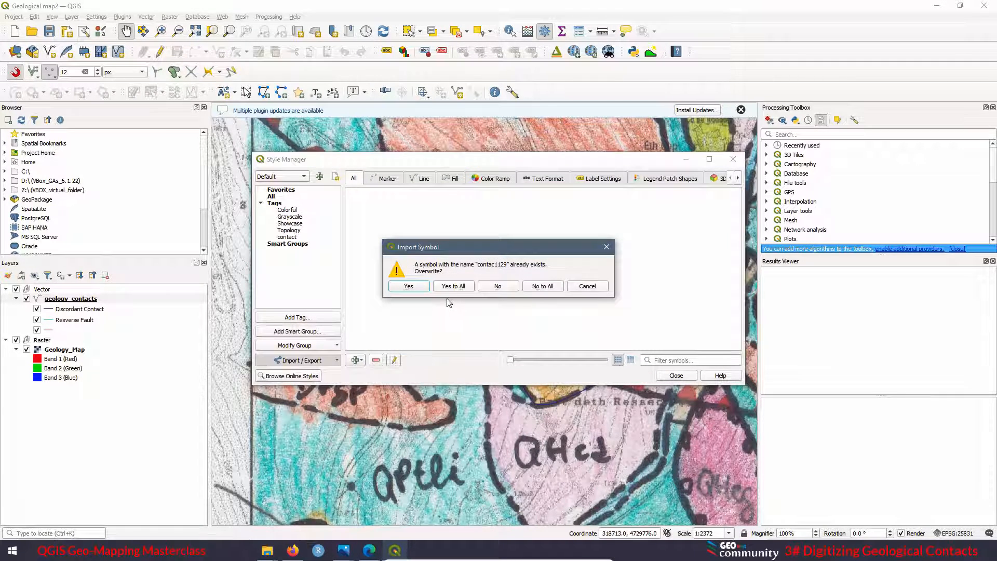
pyautogui.click(454, 287)
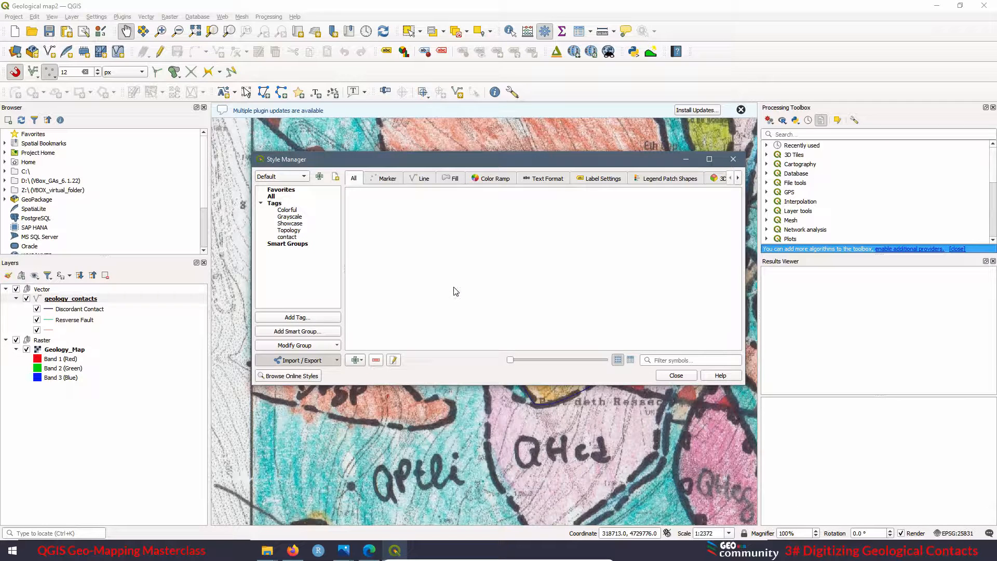
pyautogui.click(287, 237)
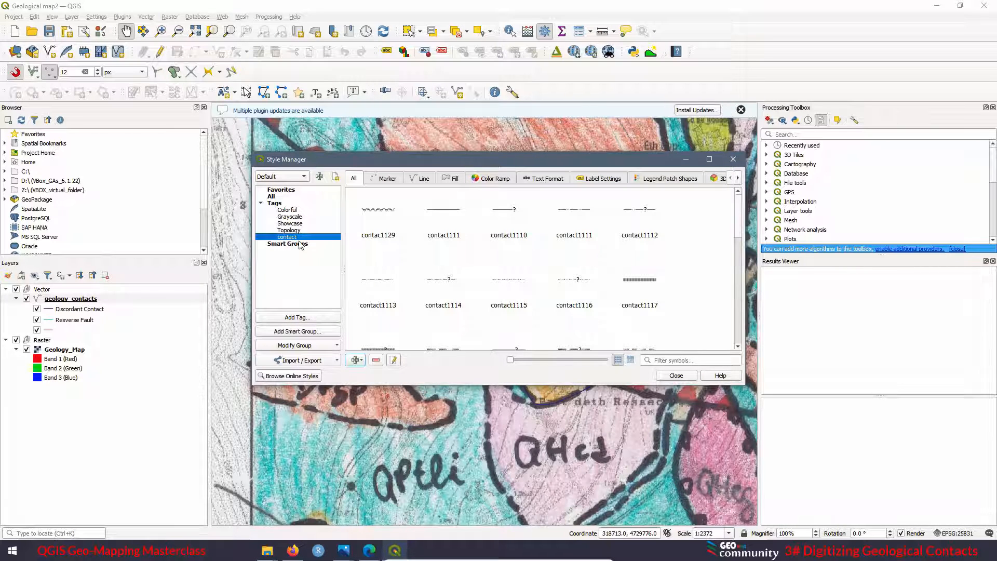
pyautogui.scroll(-2, 475, 246)
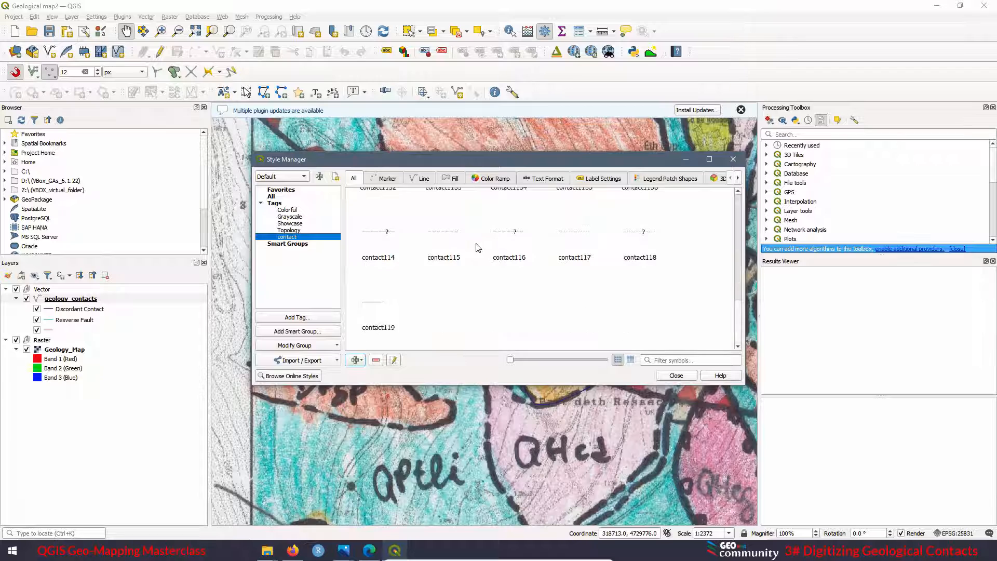
pyautogui.scroll(2, 466, 272)
# Start another style item import and load fault.xml from the FGDC folder.
pyautogui.click(314, 362)
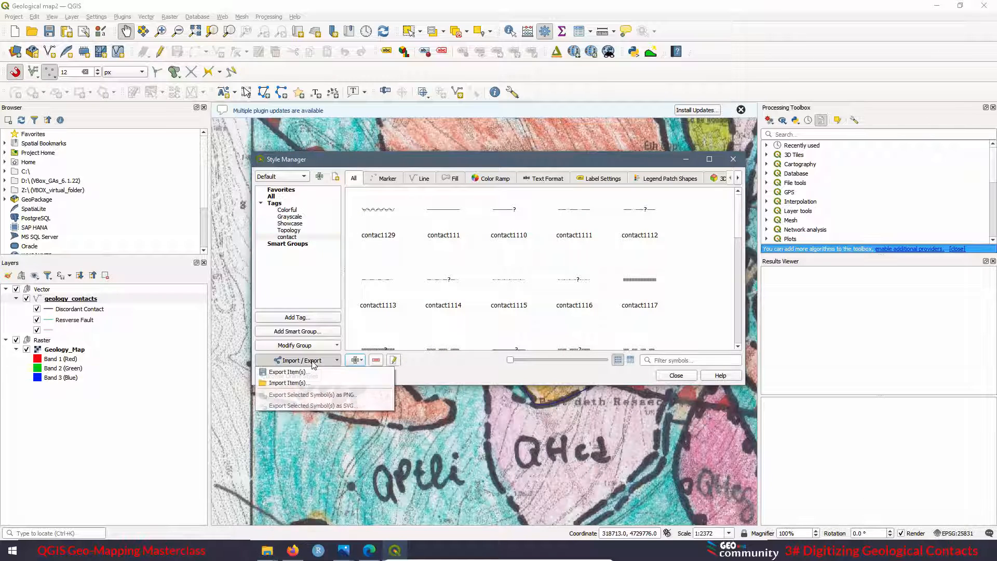
pyautogui.click(301, 384)
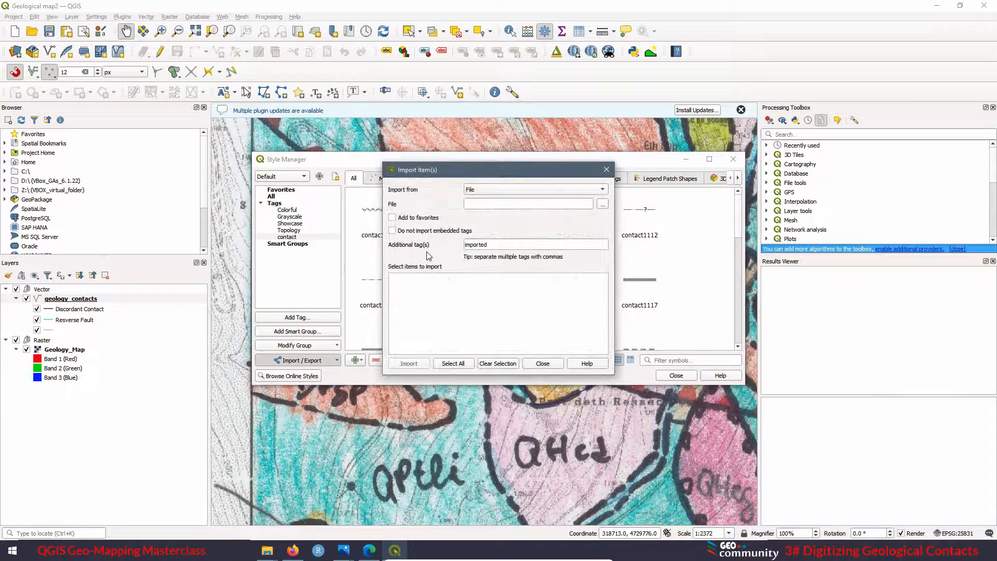
pyautogui.click(602, 206)
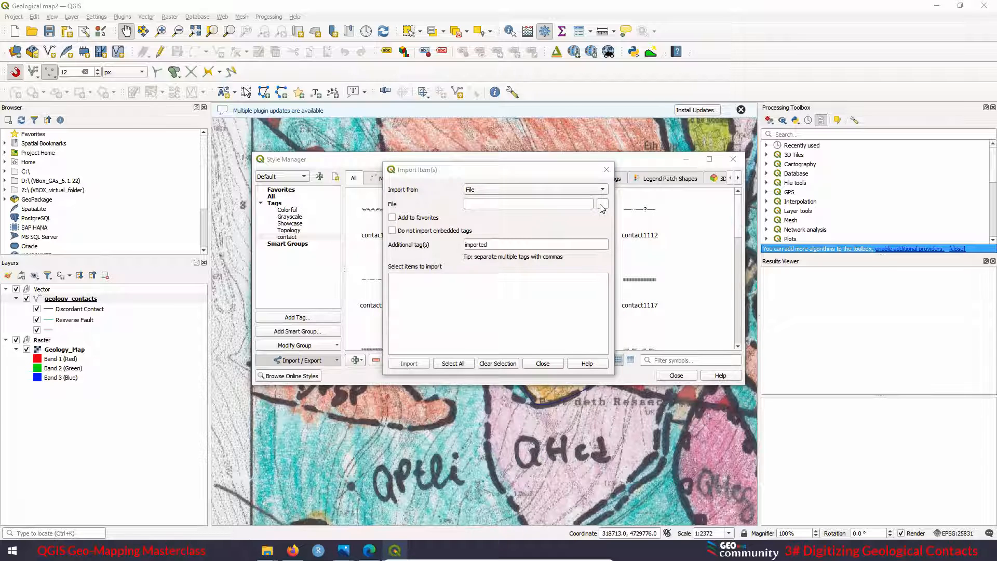
pyautogui.click(493, 276)
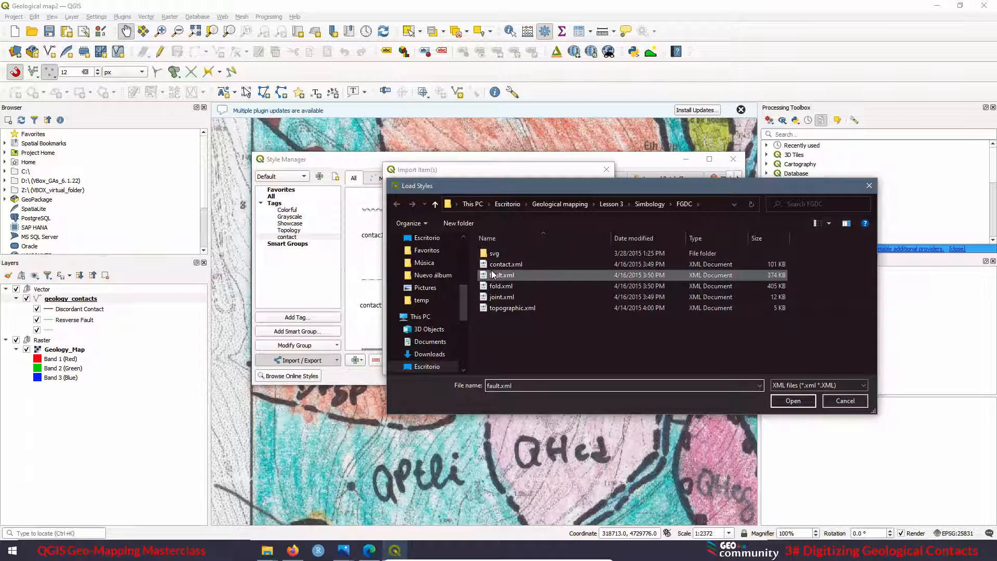
pyautogui.click(794, 403)
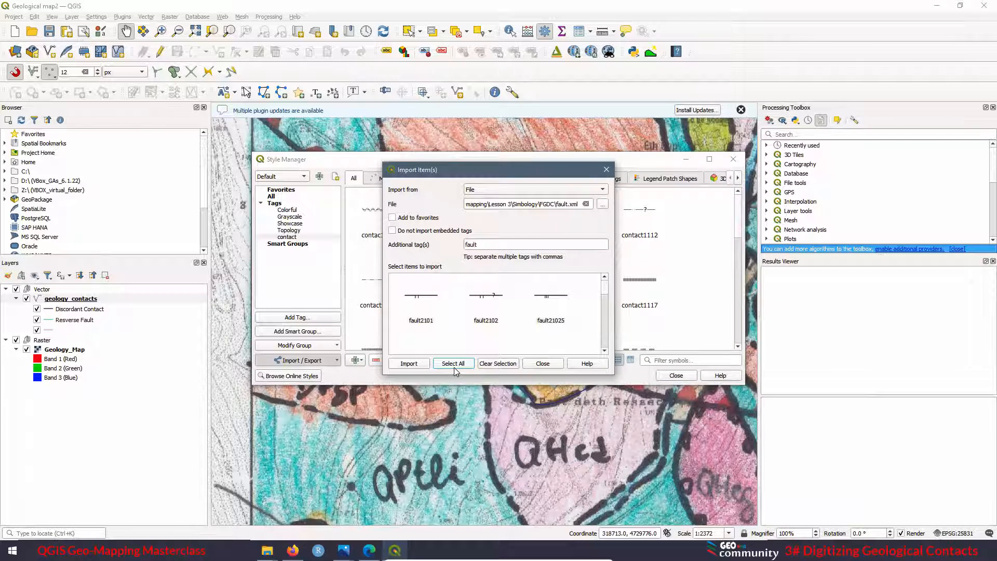
# Import all fault symbols, overwriting every existing one, and view the symbols under the fault tag.
pyautogui.click(453, 363)
pyautogui.click(409, 363)
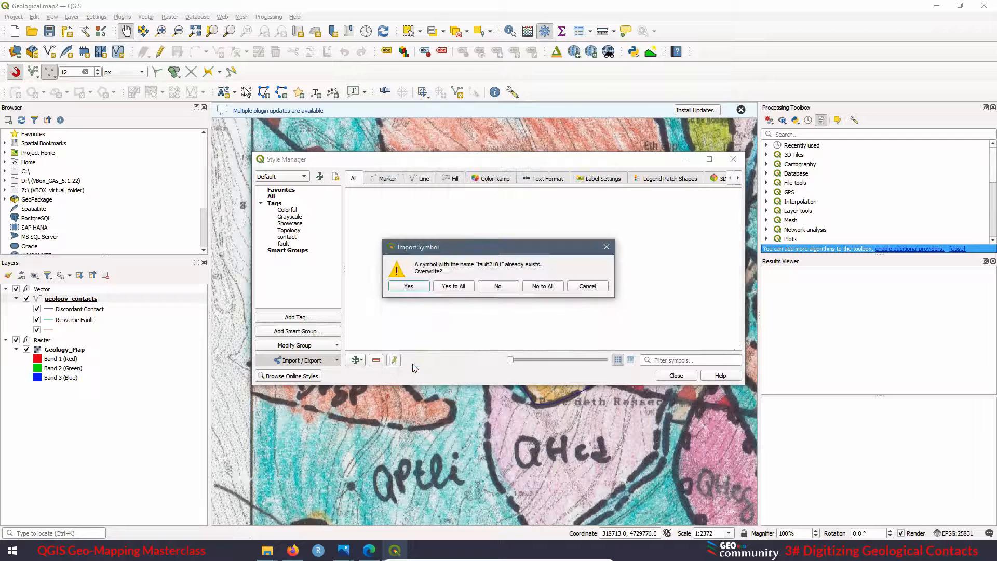
pyautogui.click(462, 288)
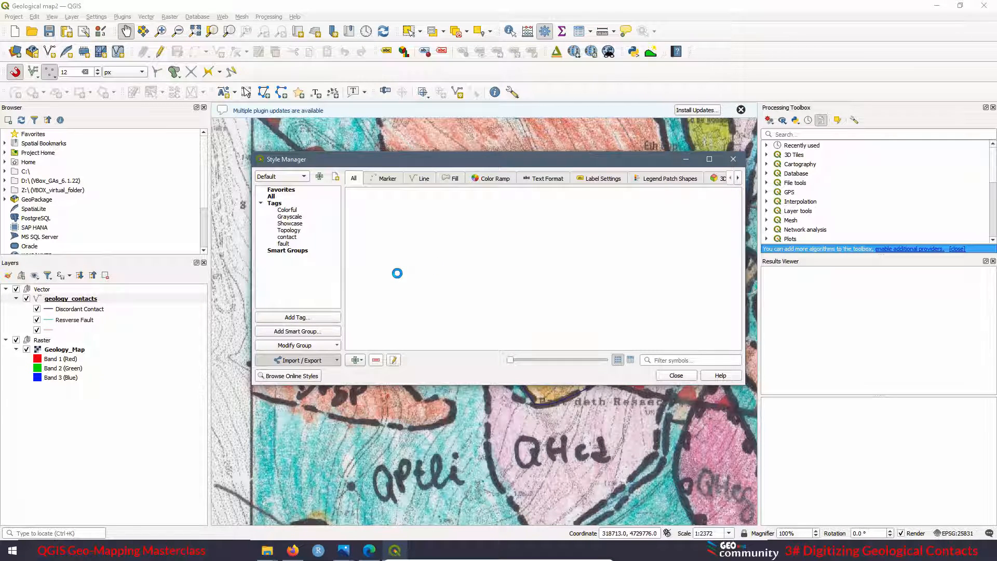
pyautogui.click(283, 244)
pyautogui.scroll(-10, 500, 255)
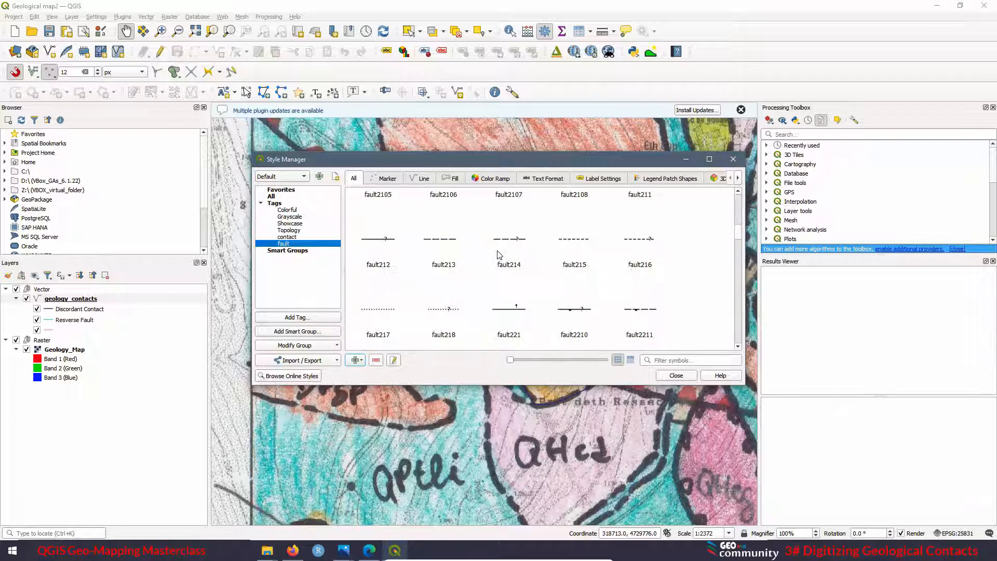
pyautogui.scroll(10, 499, 282)
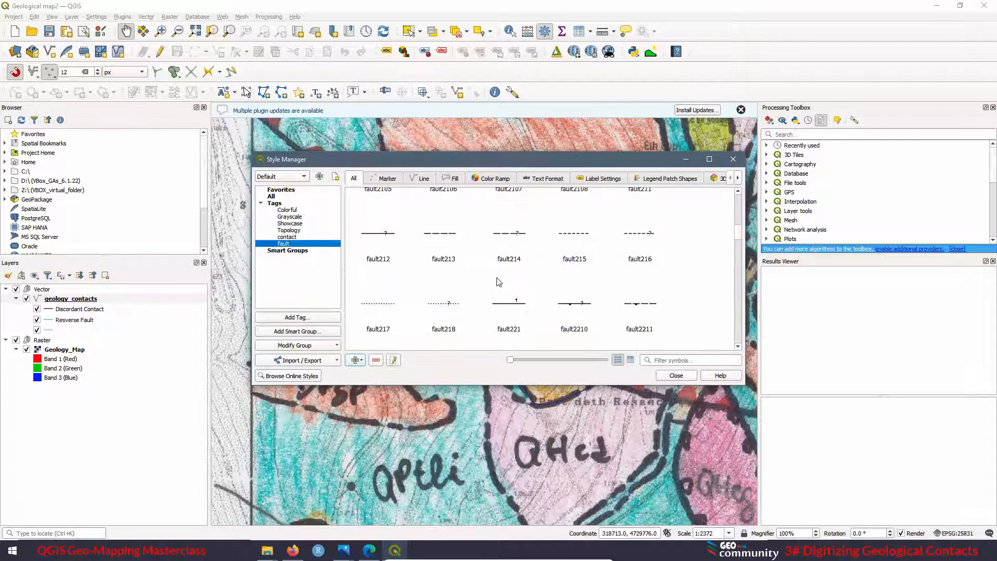
# Import all fold symbols from fold.xml in the FGDC folder, overwriting every existing one.
pyautogui.click(313, 361)
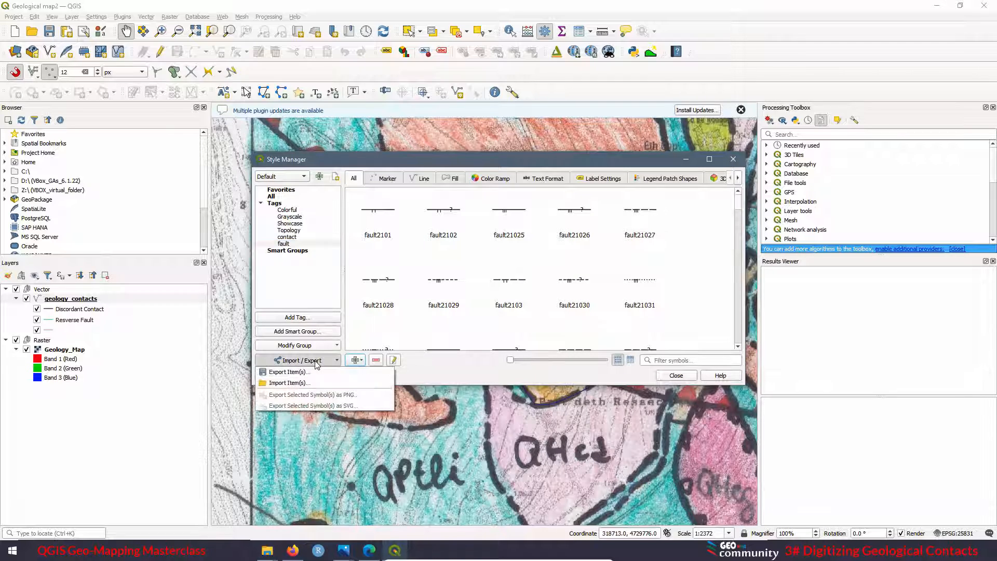
pyautogui.click(305, 382)
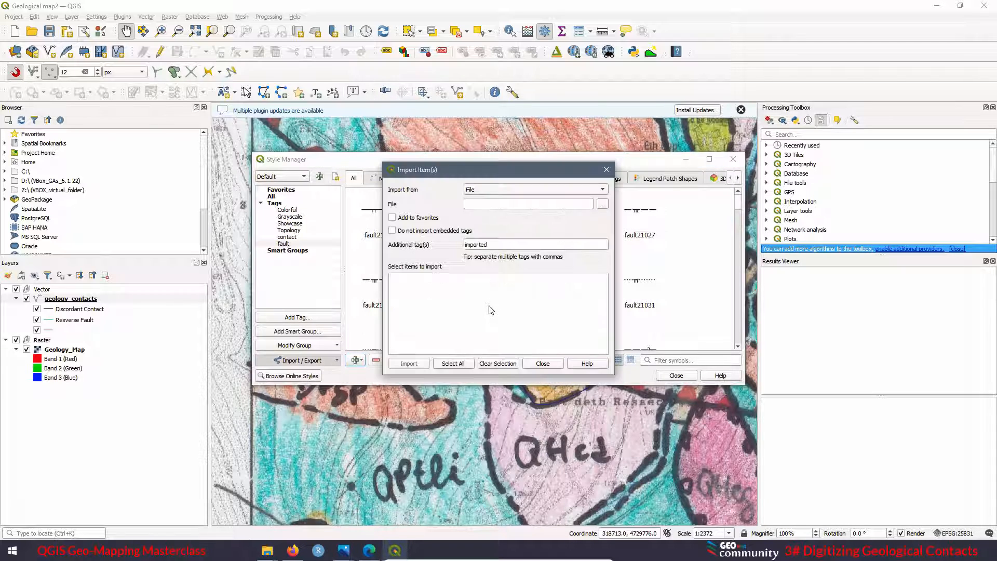
pyautogui.click(603, 204)
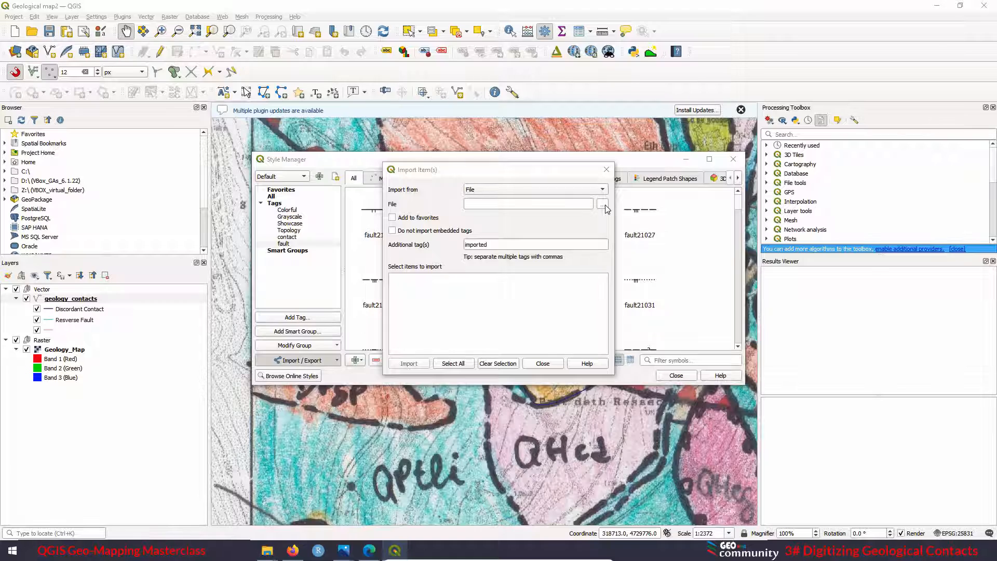
pyautogui.click(503, 287)
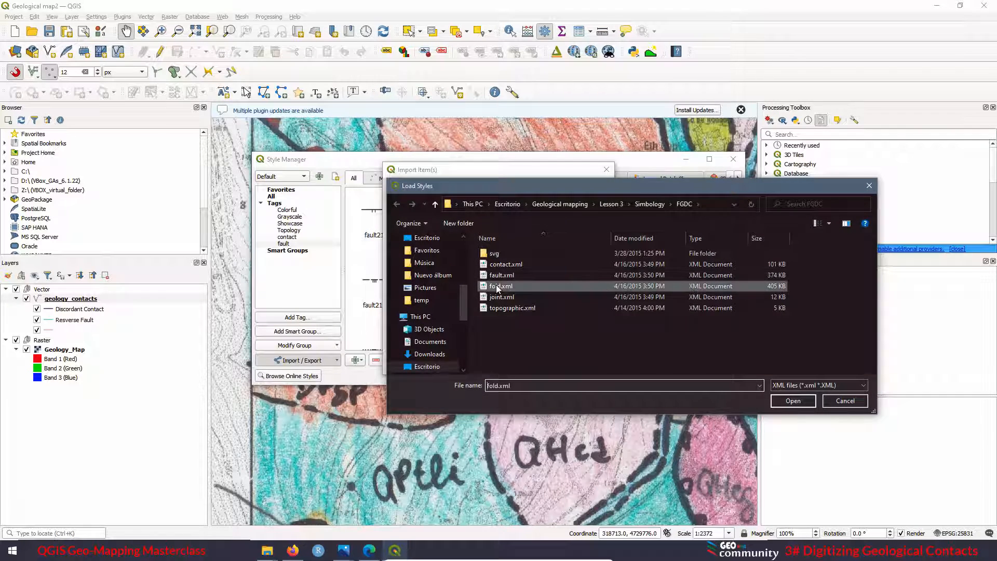
pyautogui.click(793, 401)
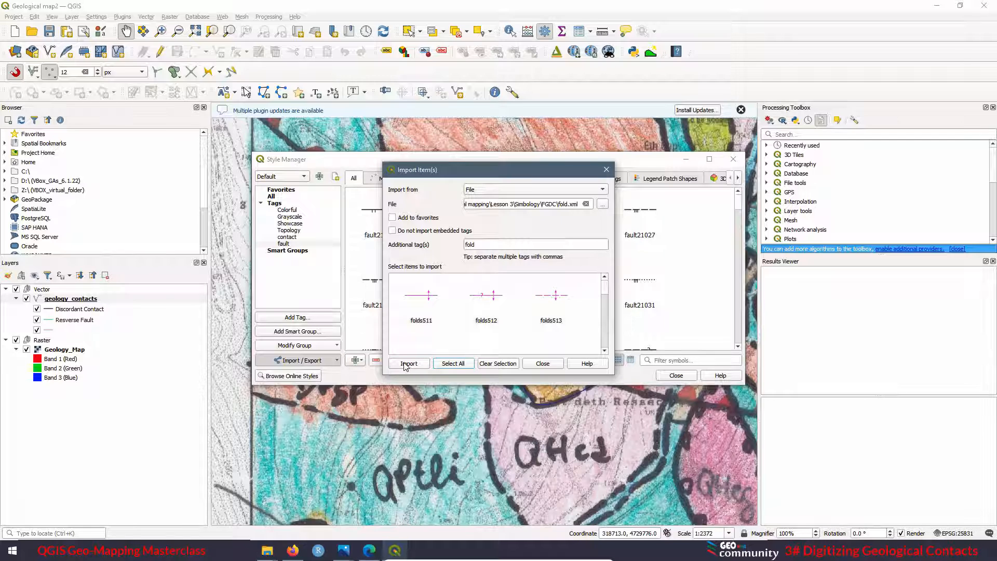
pyautogui.click(407, 365)
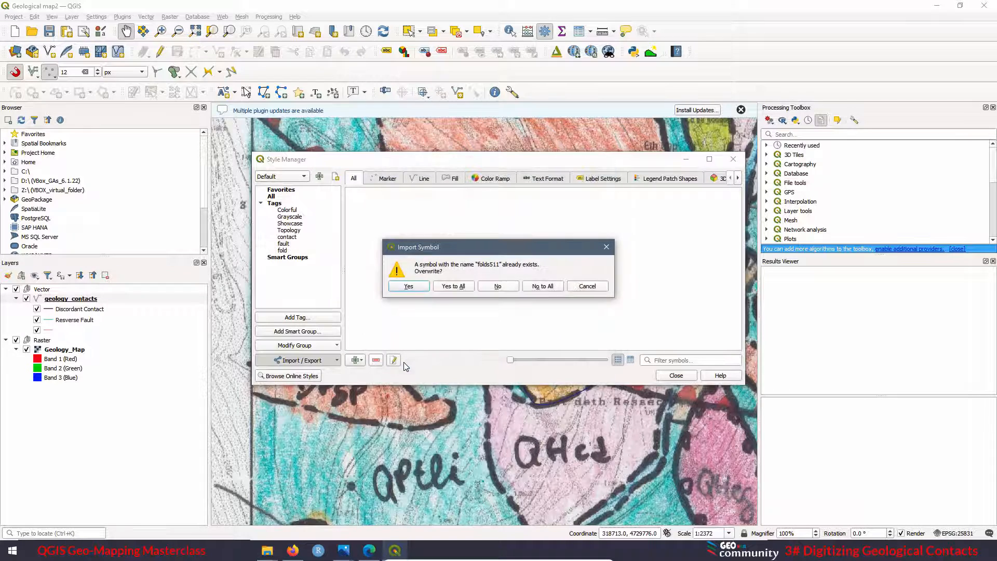
pyautogui.click(453, 287)
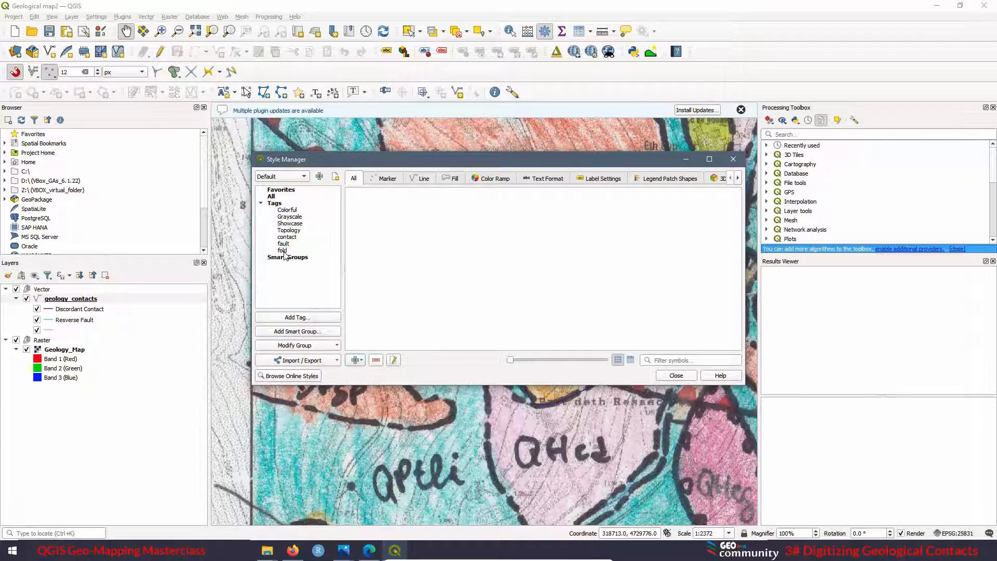
# Import all joint symbols from joint.xml in the FGDC folder, overwriting every existing one.
pyautogui.click(333, 360)
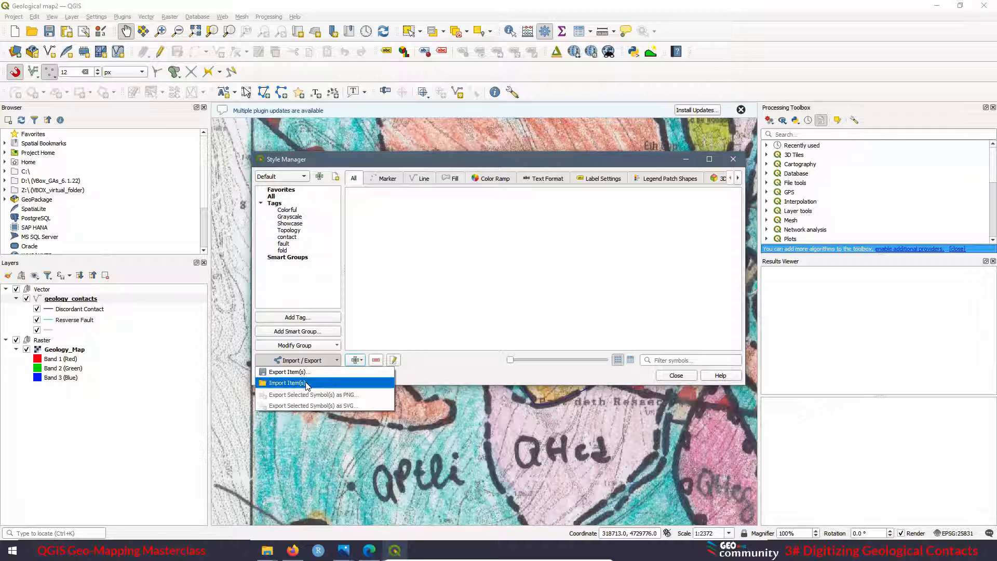
pyautogui.click(307, 383)
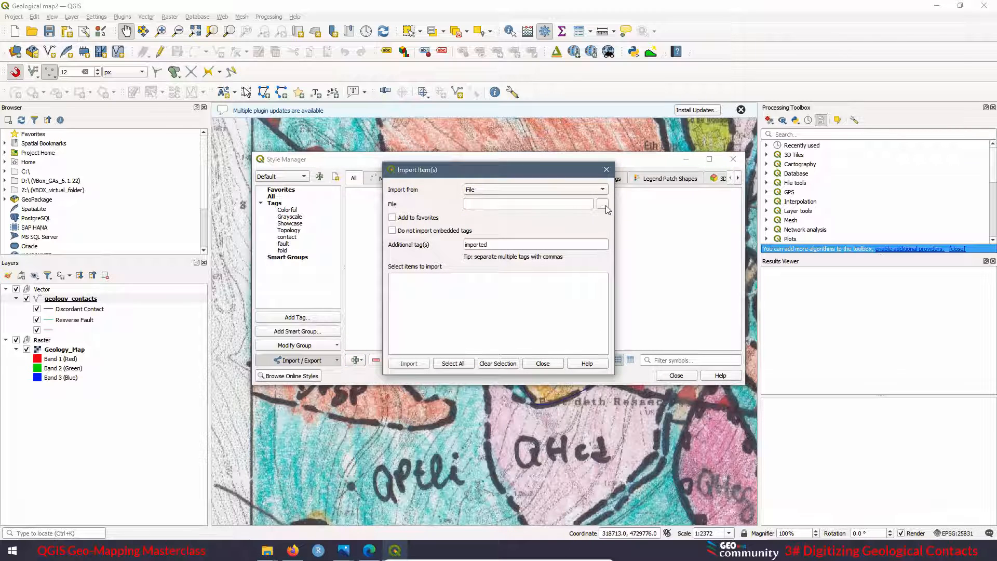
pyautogui.click(604, 204)
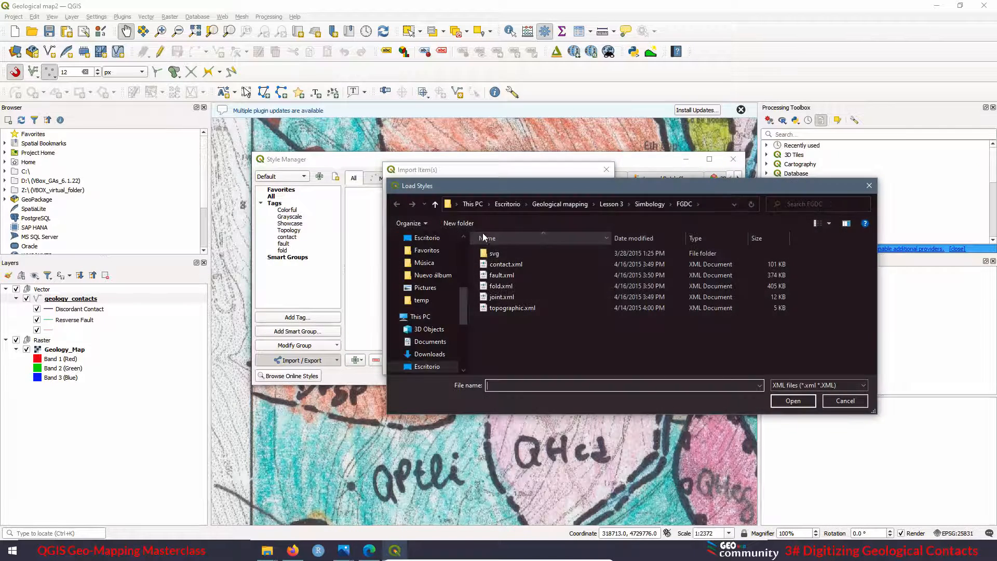
pyautogui.click(500, 297)
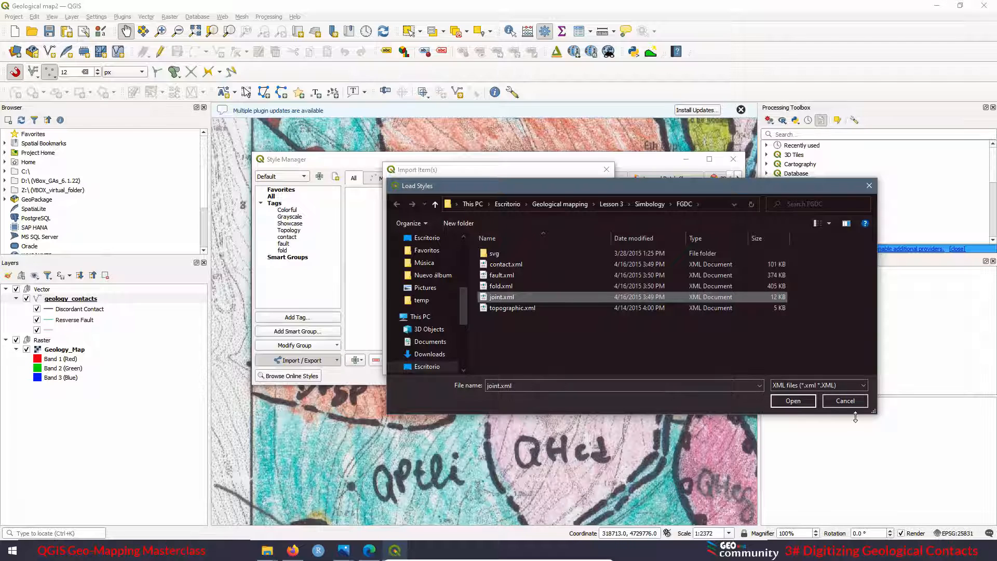
pyautogui.click(794, 401)
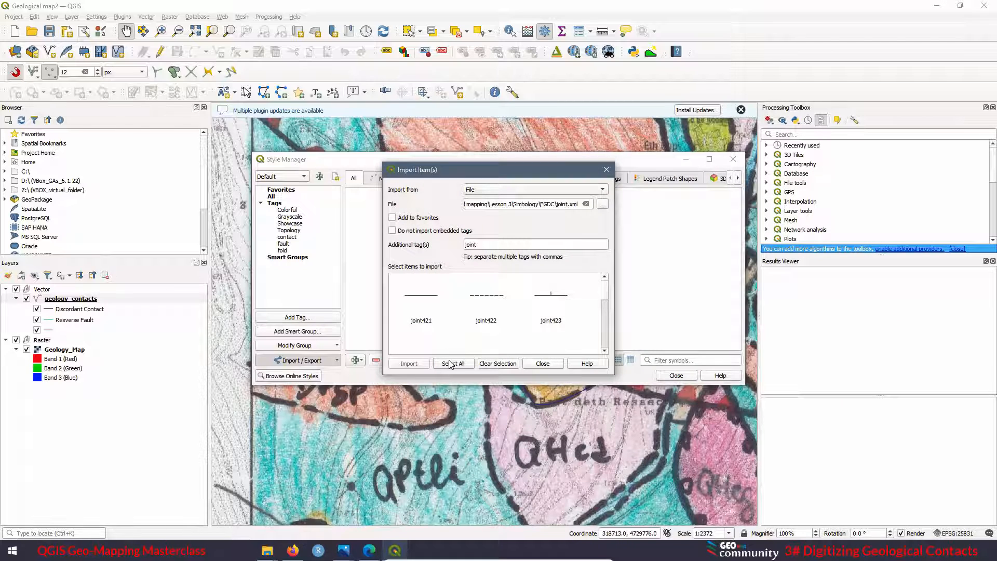
pyautogui.click(450, 364)
pyautogui.click(417, 367)
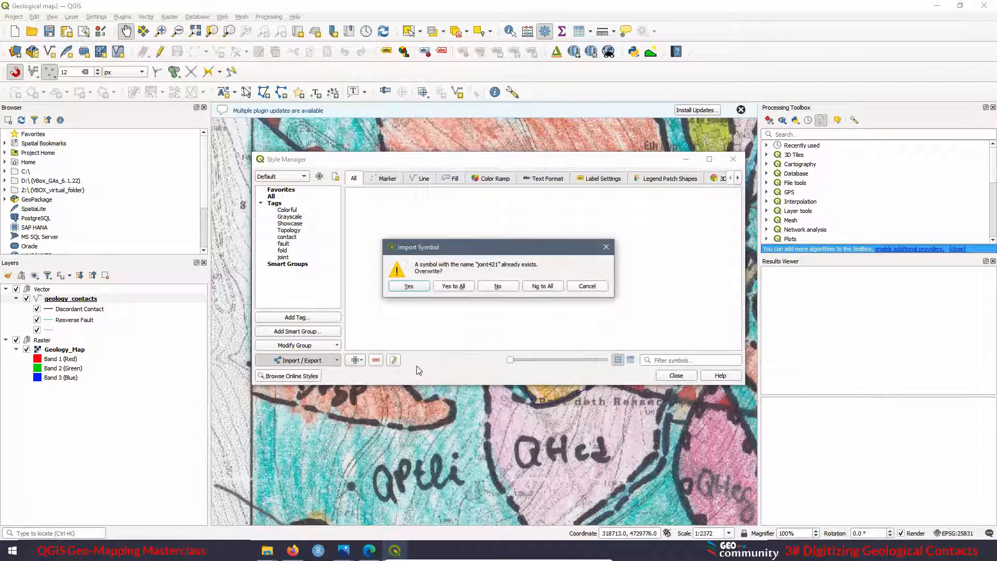
pyautogui.click(447, 286)
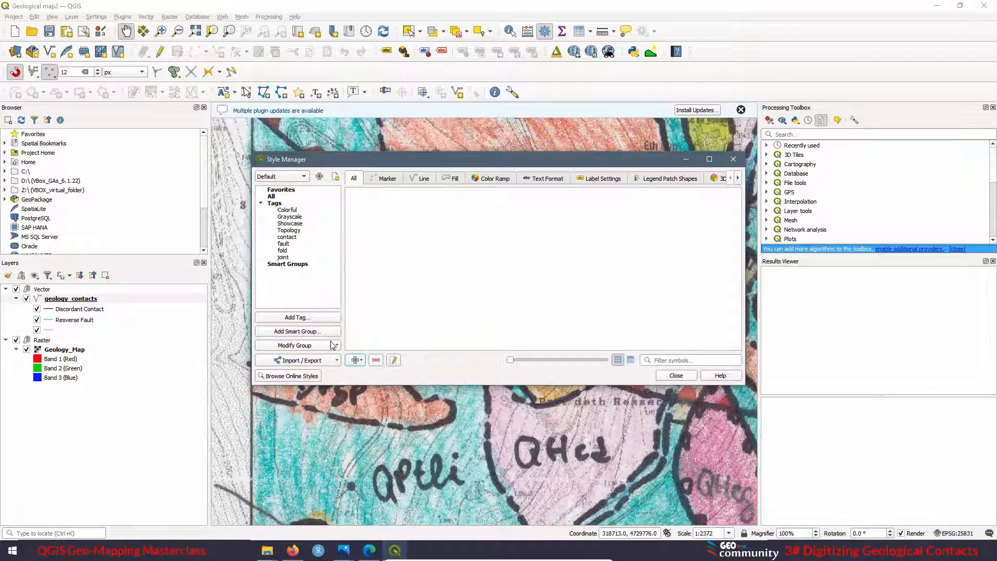
# Import all topographic symbols from topographic.xml in the FGDC folder, overwriting every existing one.
pyautogui.click(301, 360)
pyautogui.click(294, 382)
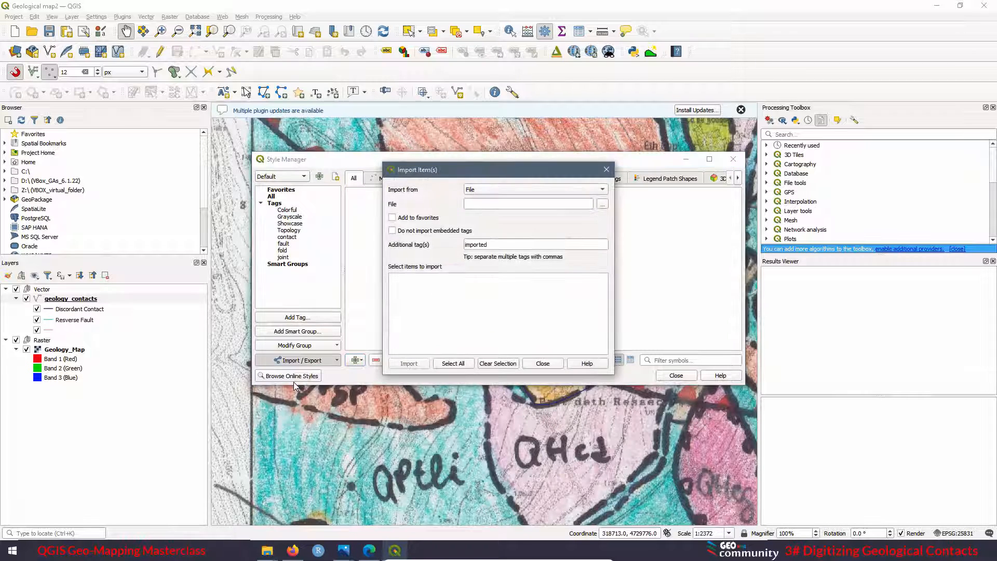
pyautogui.click(605, 204)
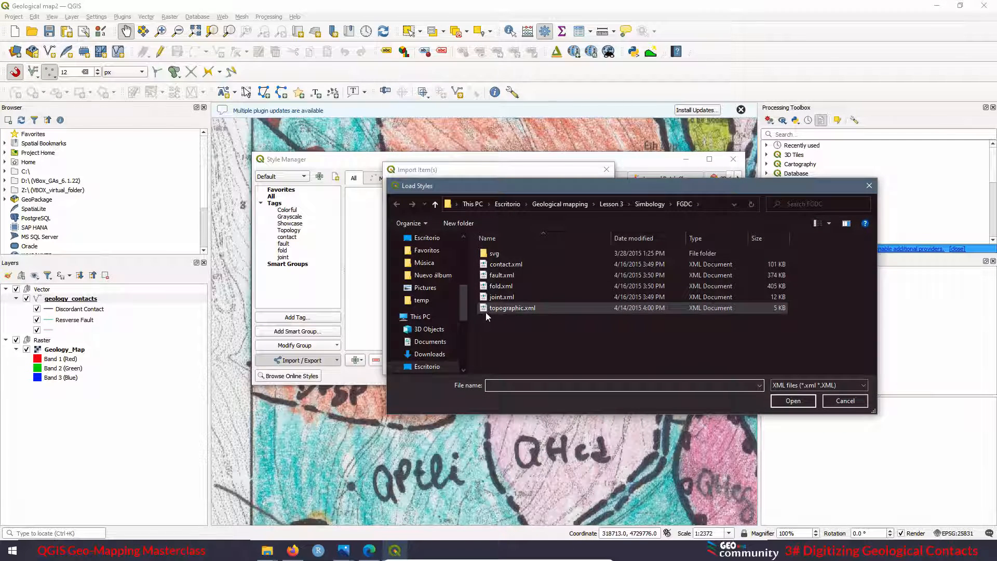
pyautogui.click(512, 308)
pyautogui.click(793, 400)
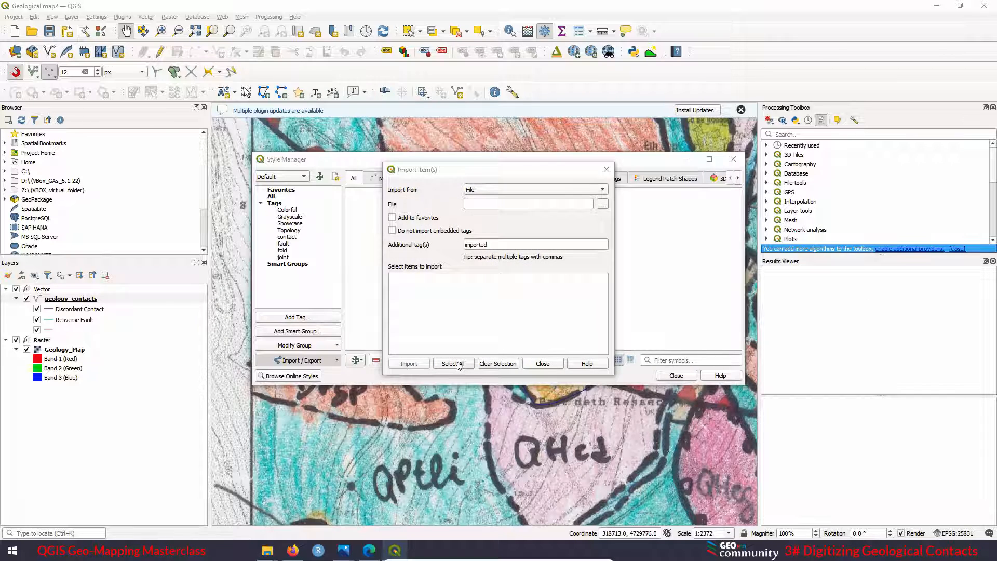
pyautogui.click(459, 365)
pyautogui.click(409, 364)
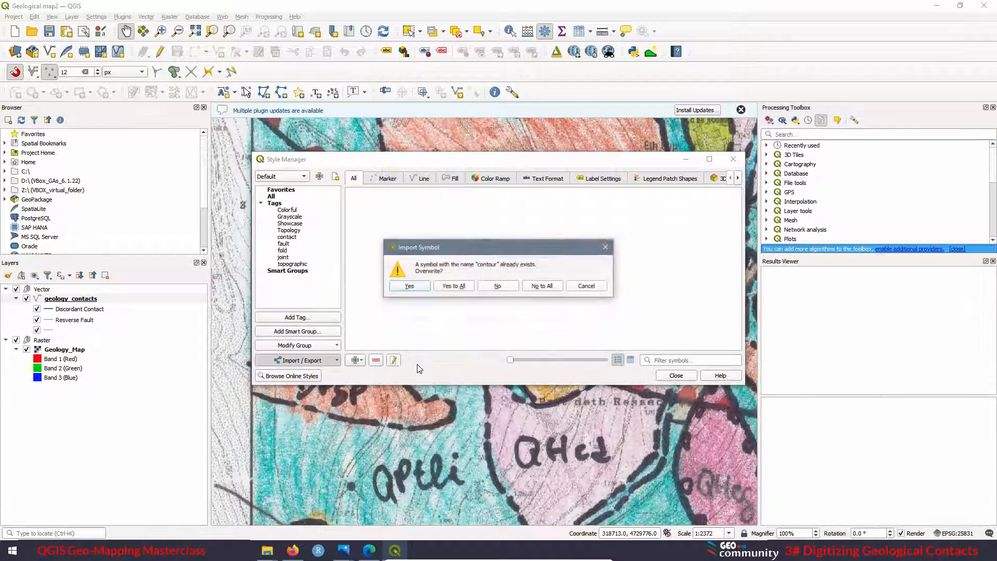
pyautogui.click(447, 287)
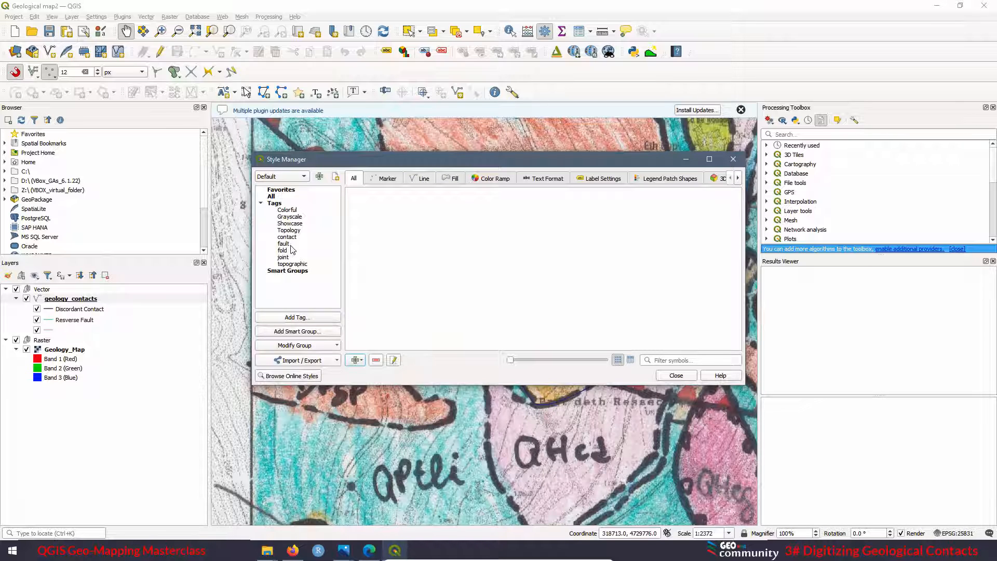
# Start another style item import and load gsymblib-1.1.0.xml from the gsy/gsymblib-1.1.0 folder inside Simbology.
pyautogui.click(337, 360)
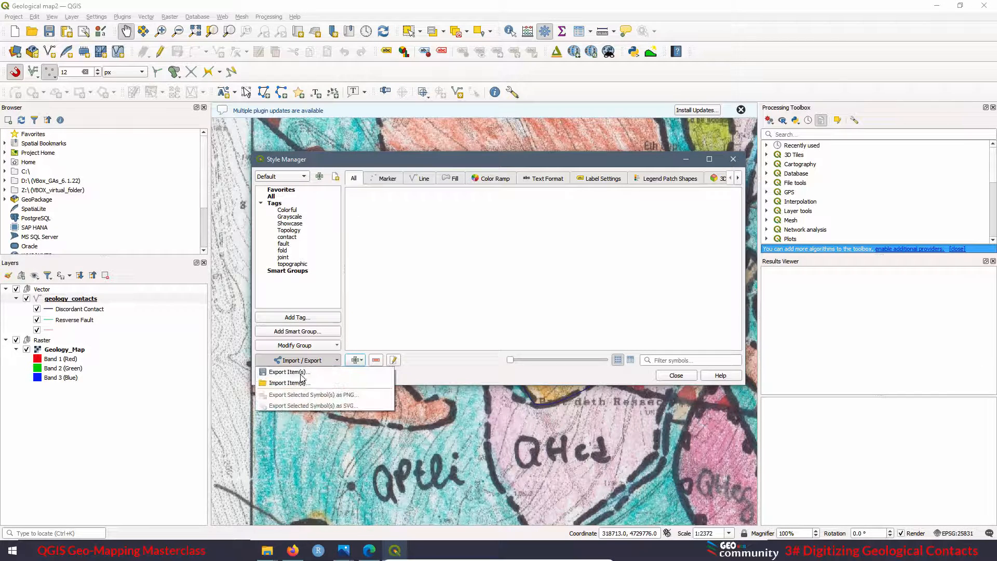
pyautogui.click(290, 385)
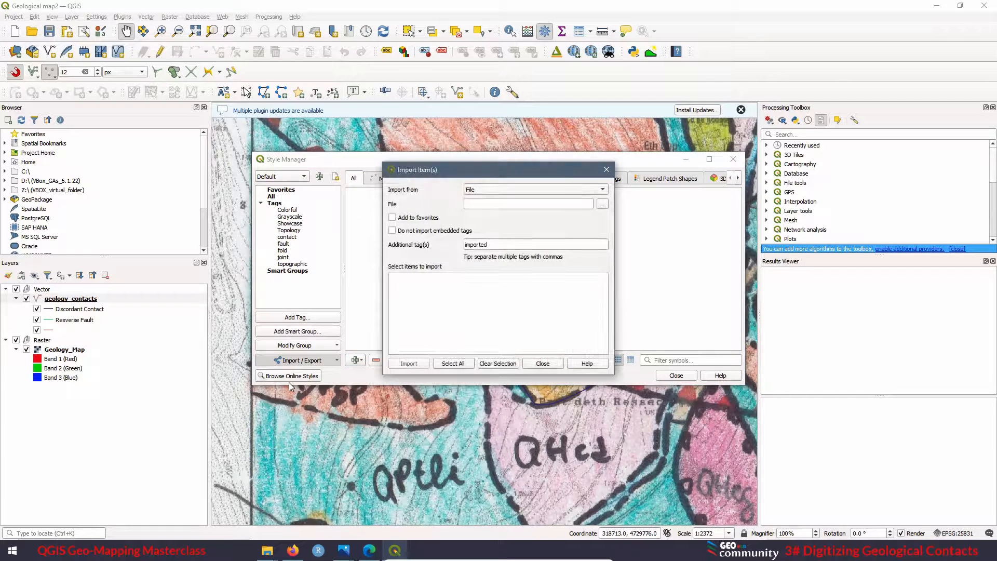
pyautogui.click(602, 206)
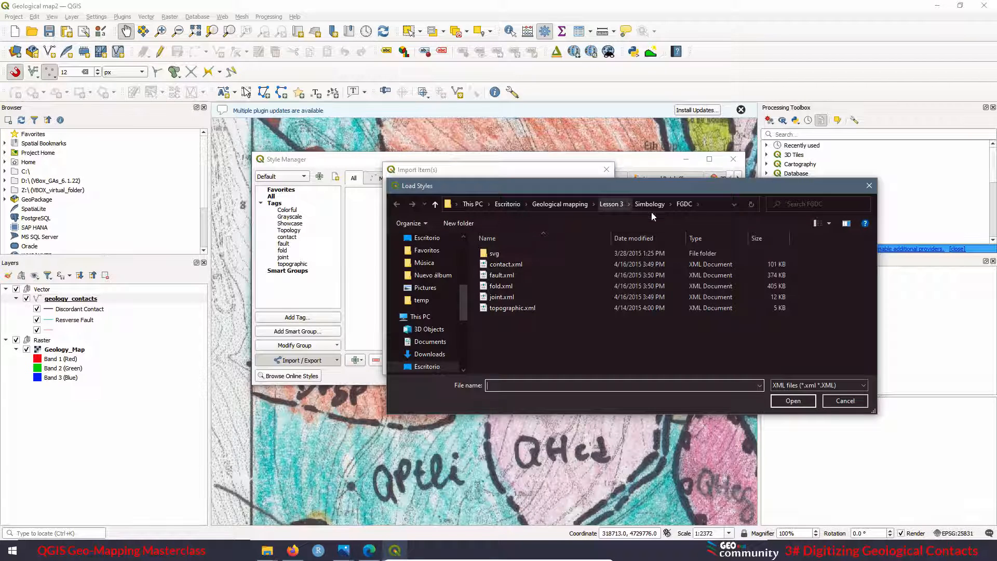
pyautogui.click(649, 205)
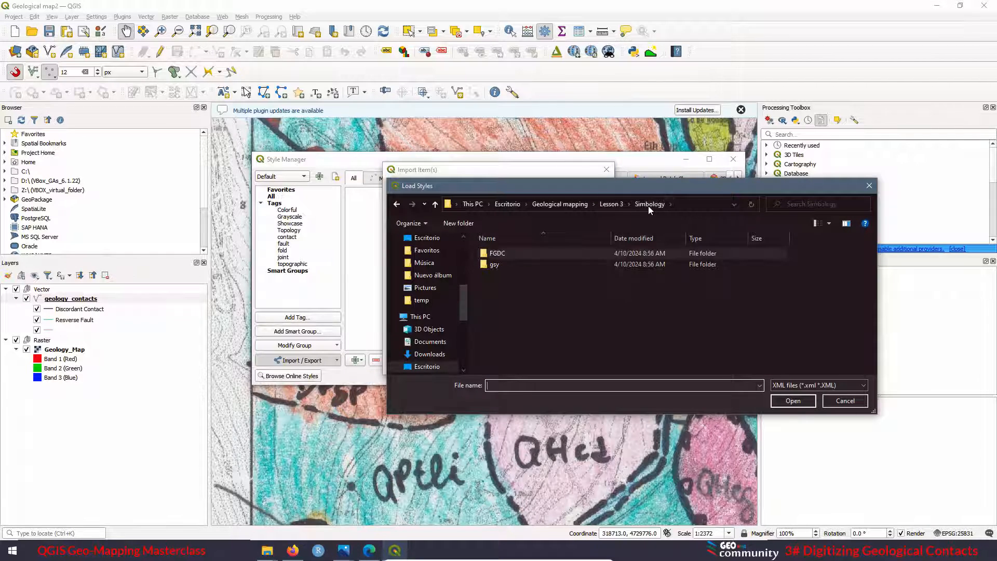
pyautogui.doubleClick(500, 265)
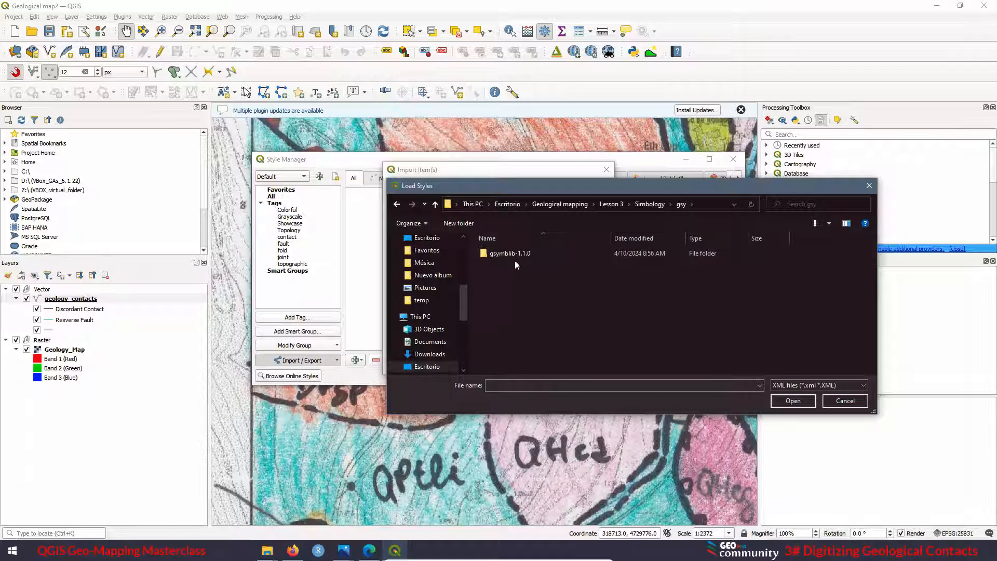
pyautogui.doubleClick(513, 254)
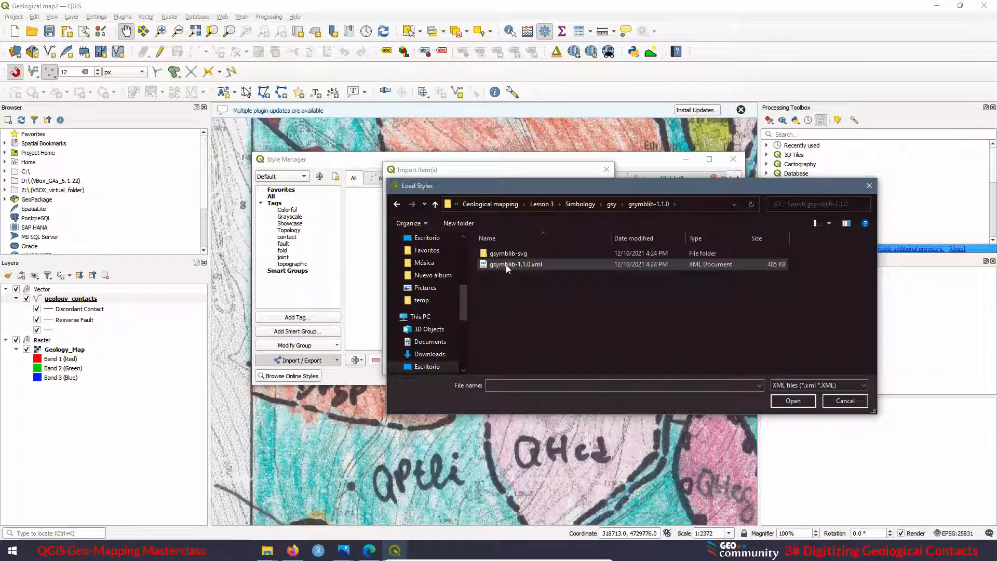
pyautogui.click(536, 266)
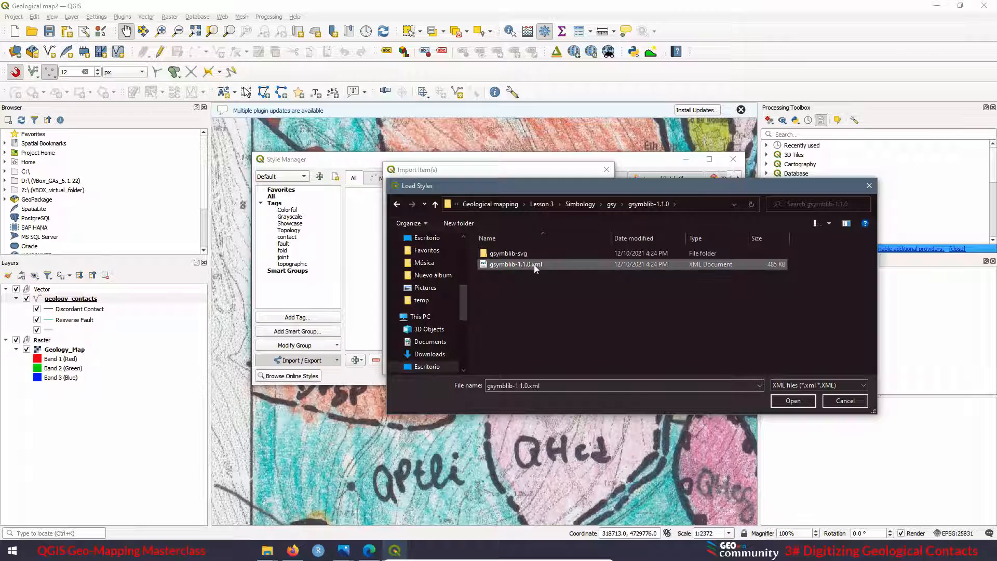
pyautogui.click(785, 401)
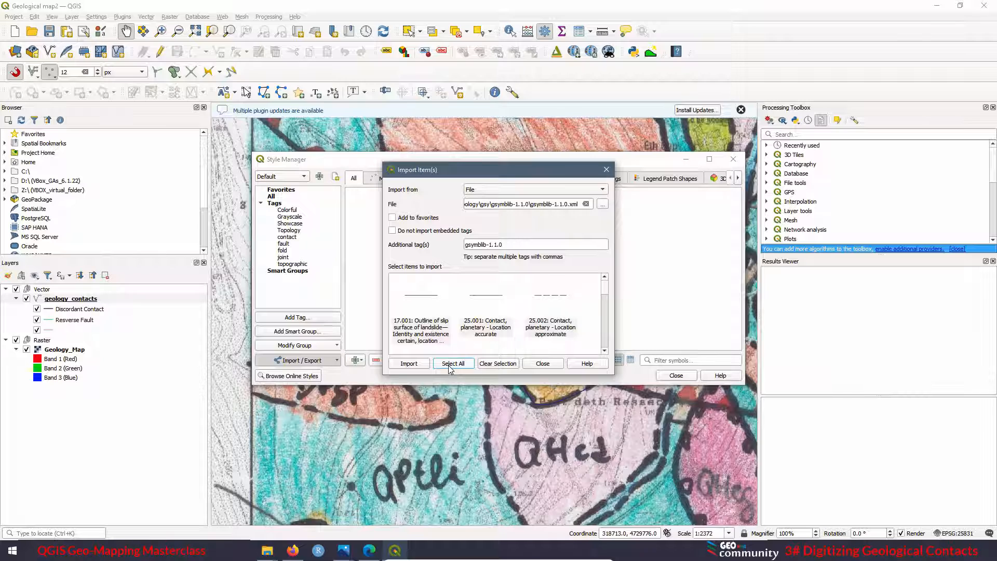
# Import all gsymblib-1.1.0 symbols, overwriting every existing one, and close the Style Manager.
pyautogui.click(419, 364)
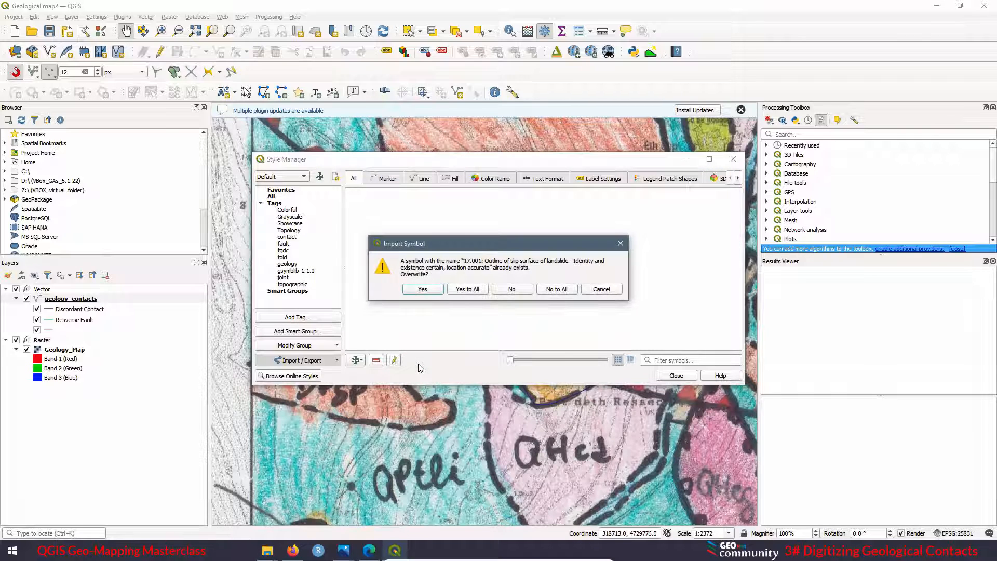
pyautogui.click(465, 290)
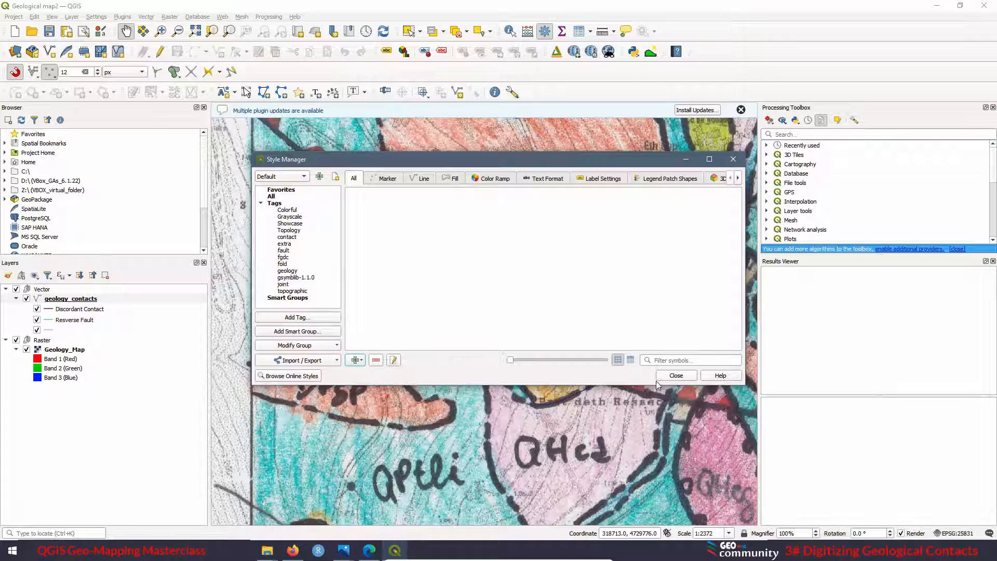
pyautogui.click(676, 376)
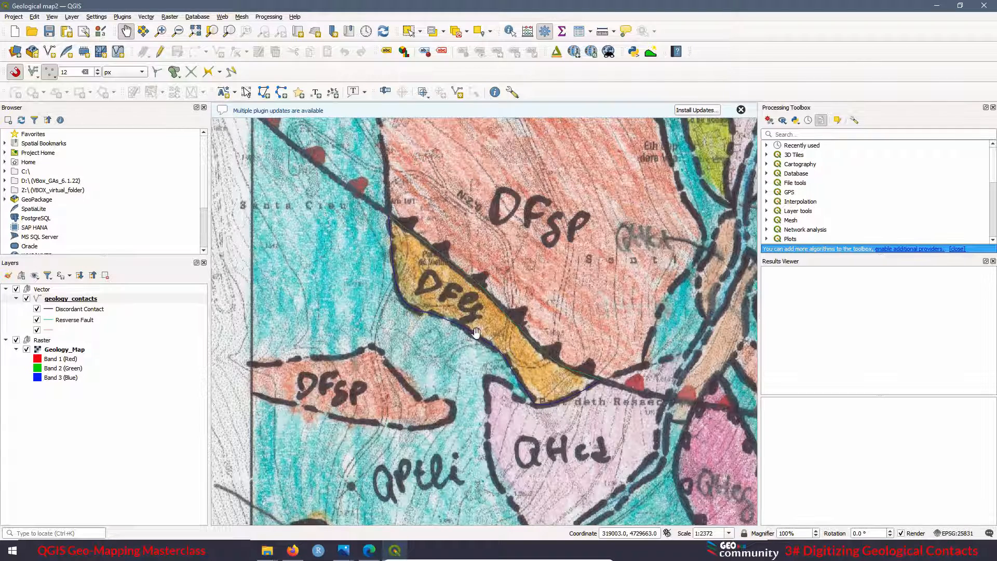
# Open the symbol settings of the Discordant Contact class and browse the All Symbols collection.
pyautogui.click(76, 312)
pyautogui.rightClick(75, 313)
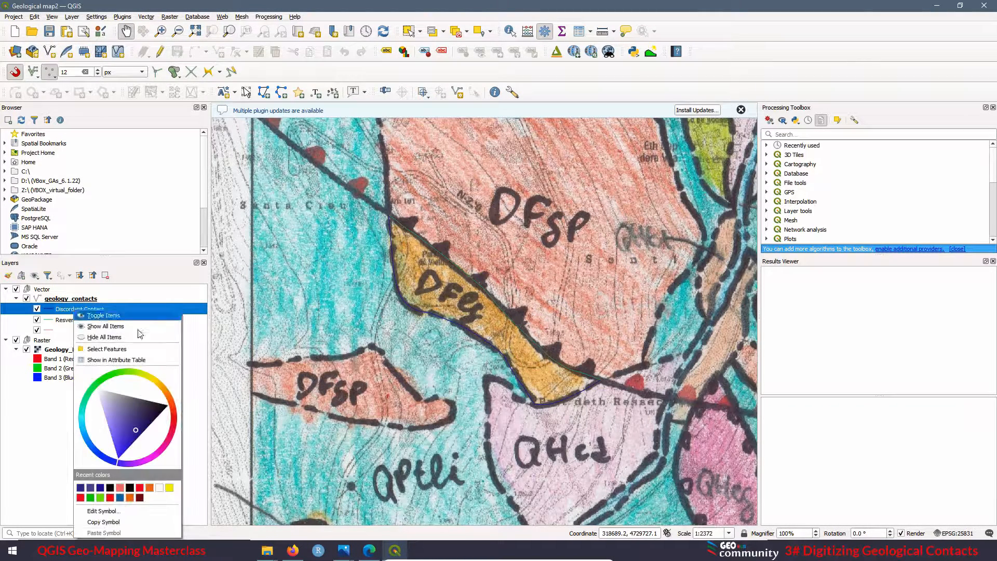
pyautogui.click(110, 513)
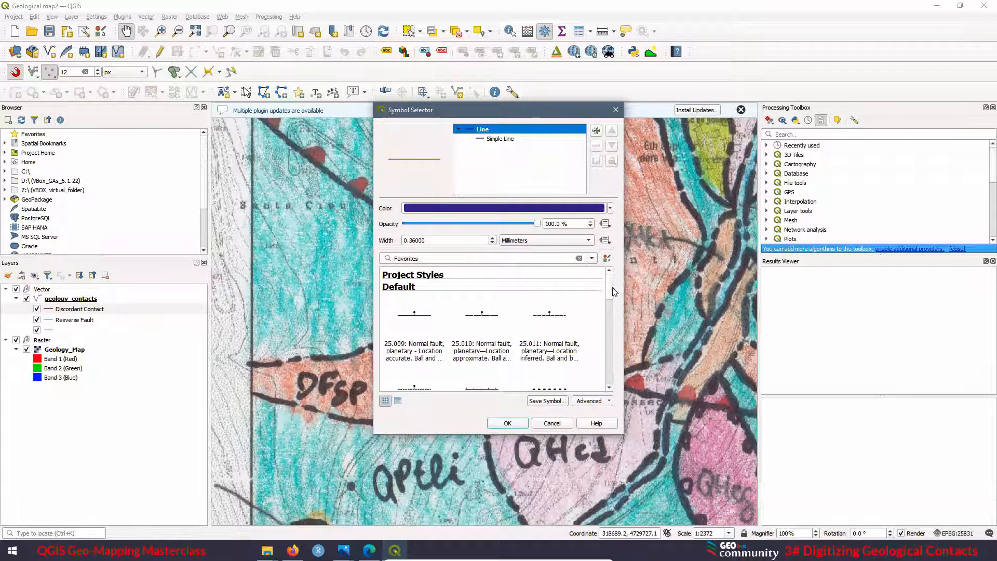
pyautogui.moveTo(611, 287); pyautogui.dragTo(610, 257)
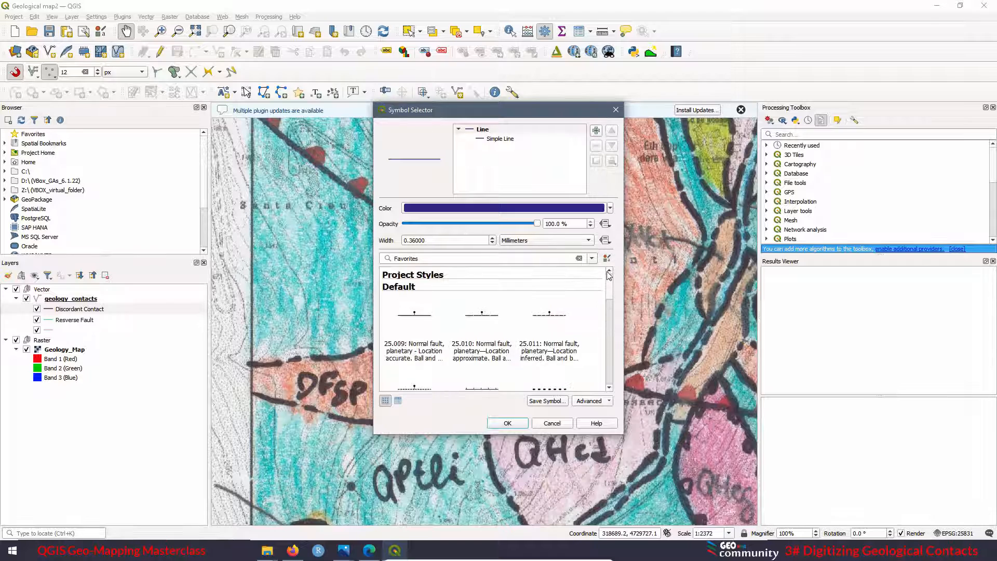
pyautogui.click(592, 259)
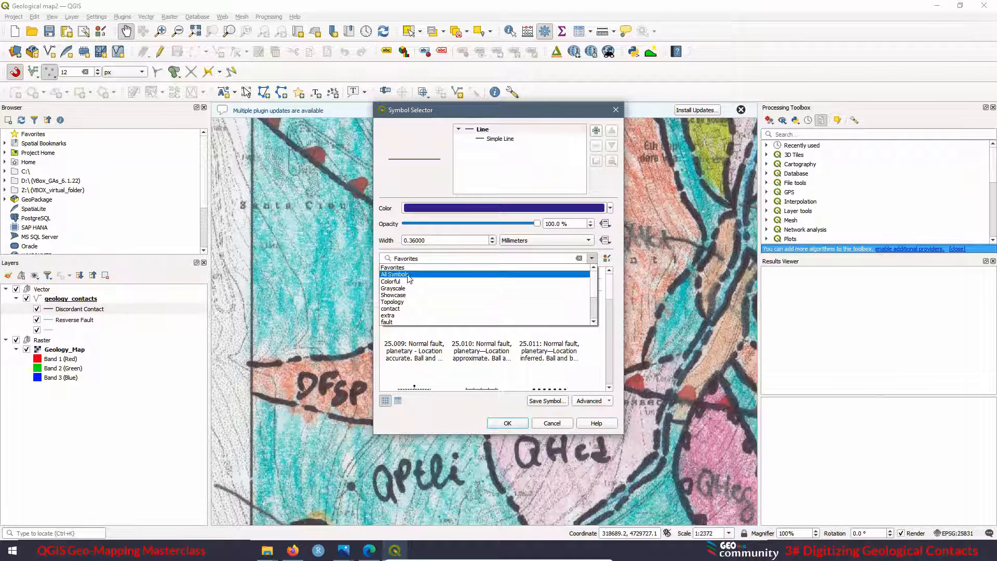
pyautogui.click(401, 275)
pyautogui.scroll(-8, 612, 288)
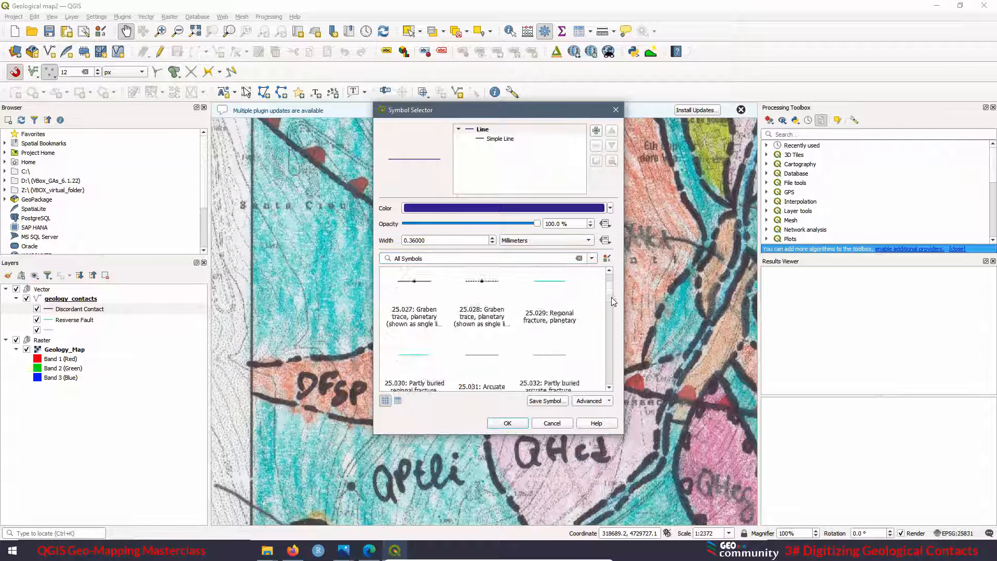
pyautogui.moveTo(613, 319); pyautogui.dragTo(608, 386)
pyautogui.moveTo(611, 327); pyautogui.dragTo(611, 270)
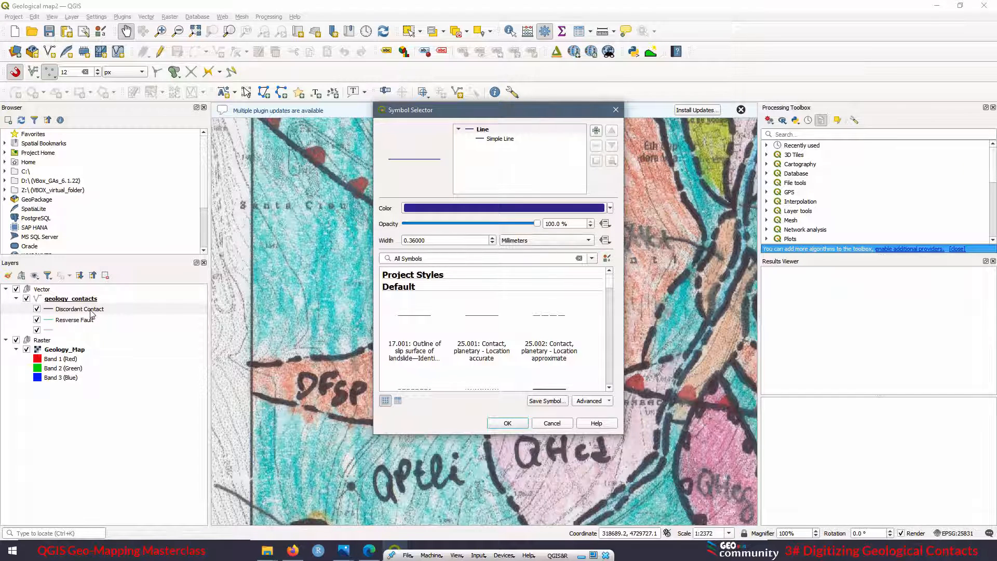
# Apply the symbol "25.002: Contact, planetary - Location approximate" to Discordant Contact and check it with the Raster group temporarily hidden.
pyautogui.click(555, 318)
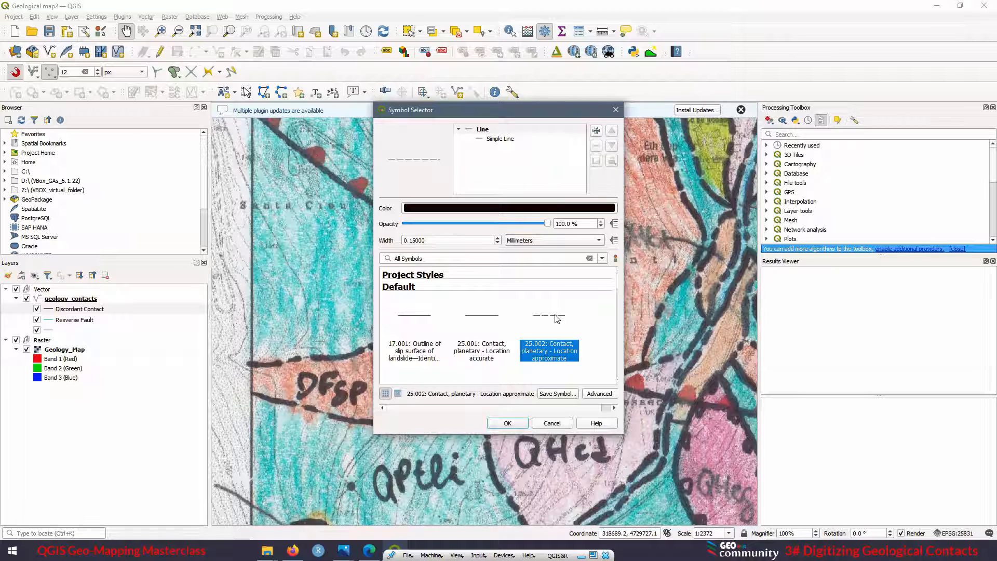
pyautogui.click(506, 424)
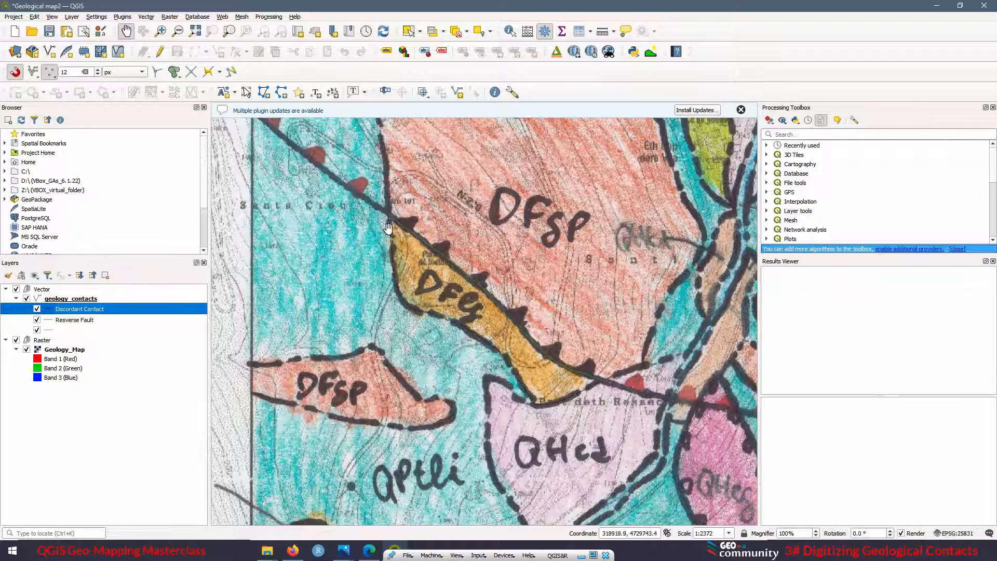
pyautogui.click(16, 340)
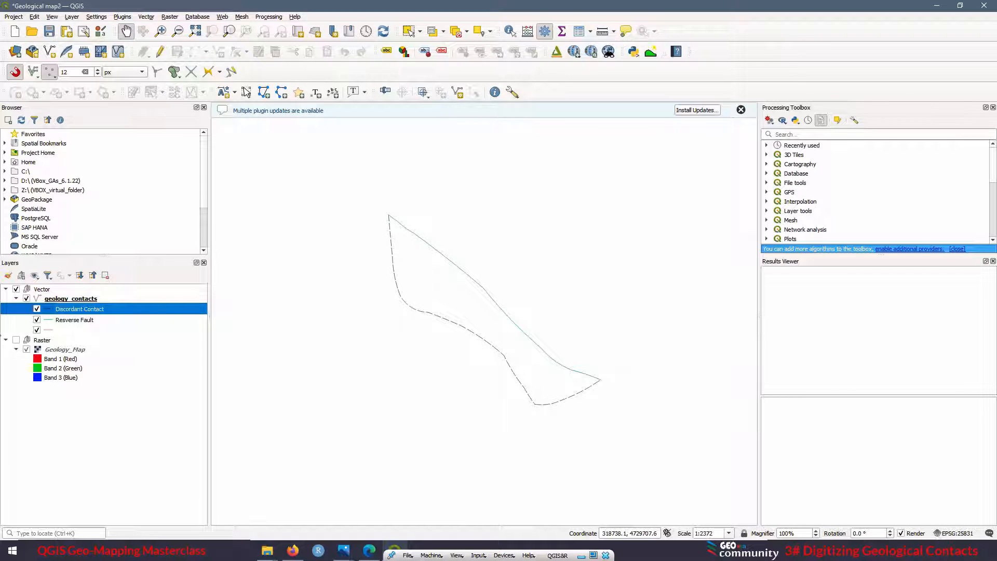
pyautogui.click(16, 340)
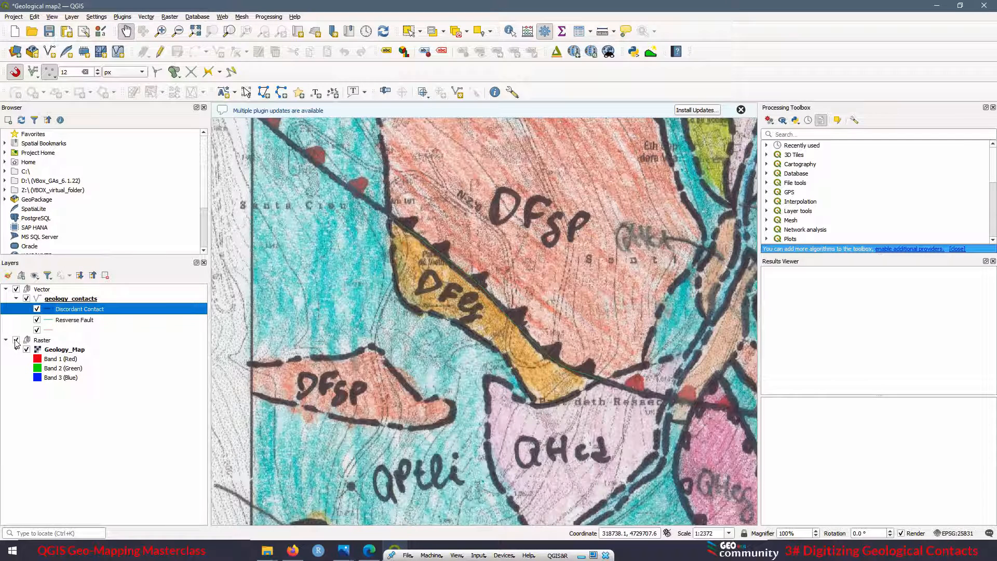
# Increase the line width of the Discordant Contact symbol and check it with the Raster group temporarily hidden.
pyautogui.doubleClick(69, 310)
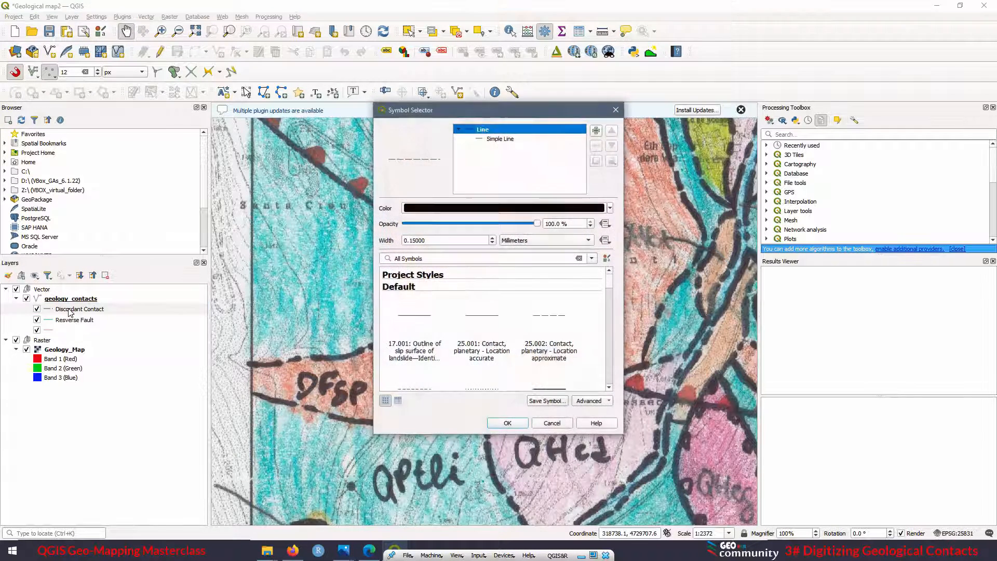
pyautogui.click(412, 241)
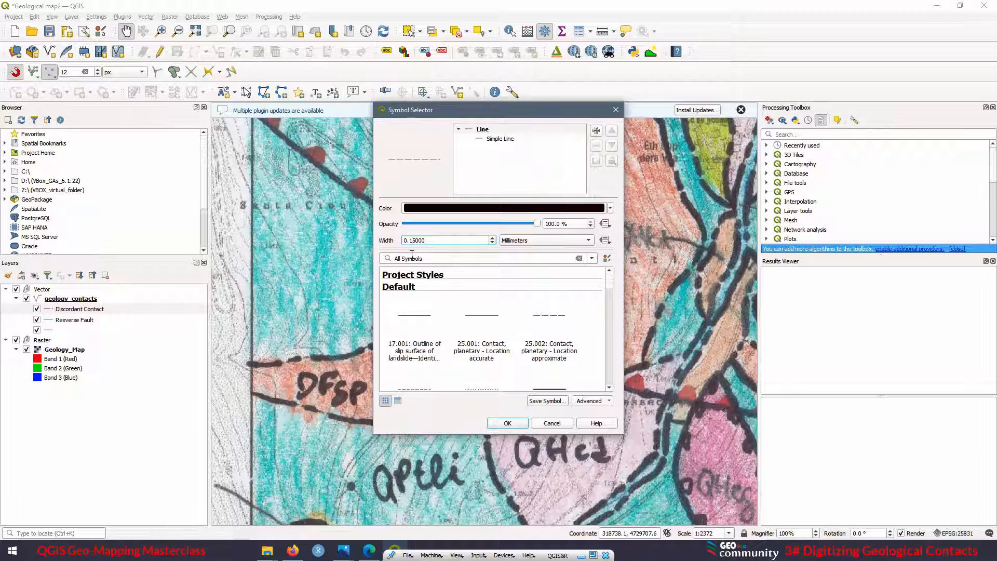
pyautogui.write('2')
pyautogui.click(514, 426)
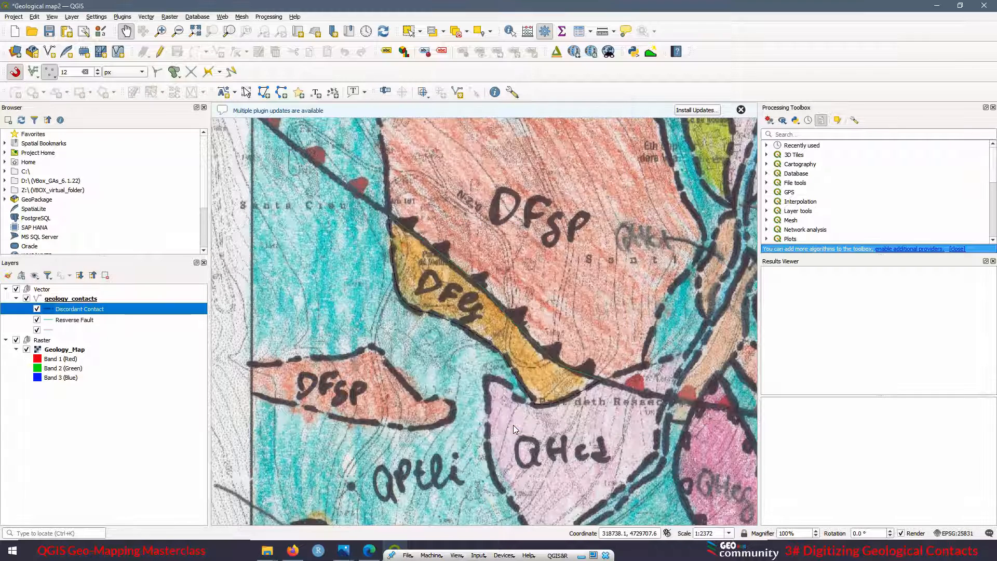
pyautogui.click(16, 341)
pyautogui.click(16, 341)
# Apply "25.021: Thrust fault, planetary—Location accurate. Sawteeth on upper plate" to Resverse Fault and check it with the Raster group temporarily hidden.
pyautogui.click(72, 321)
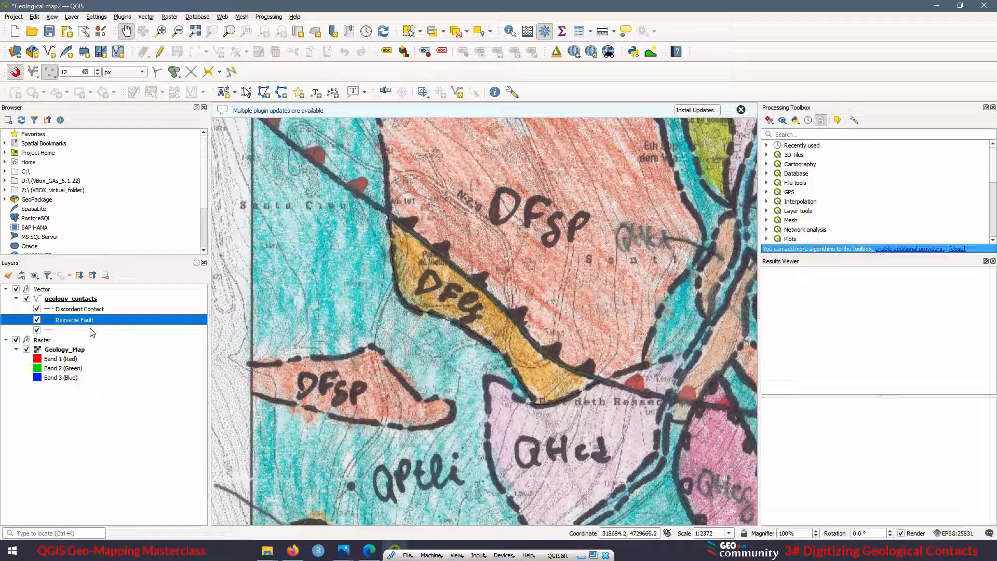
pyautogui.rightClick(83, 322)
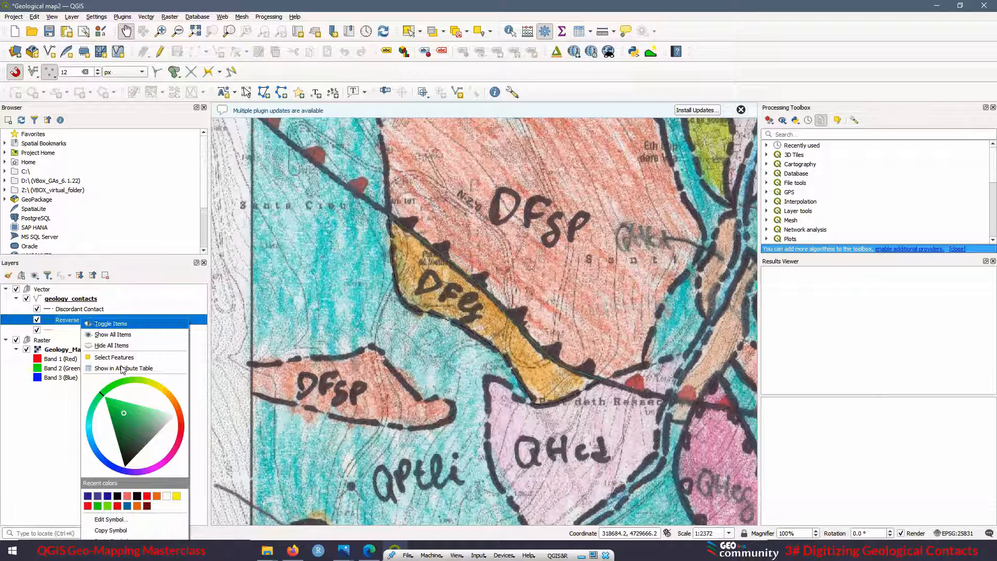
pyautogui.click(110, 520)
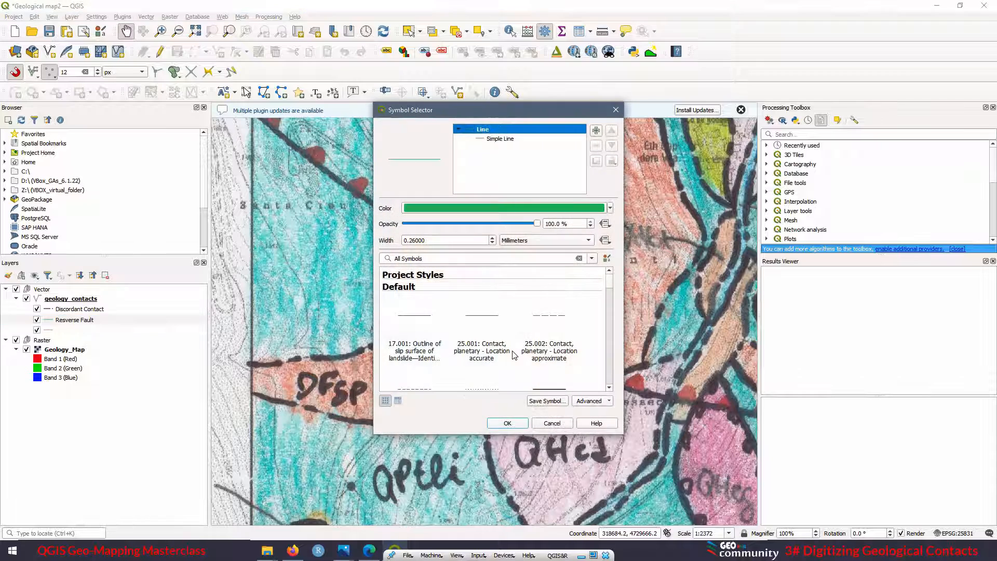
pyautogui.moveTo(610, 285); pyautogui.dragTo(612, 291)
pyautogui.click(609, 270)
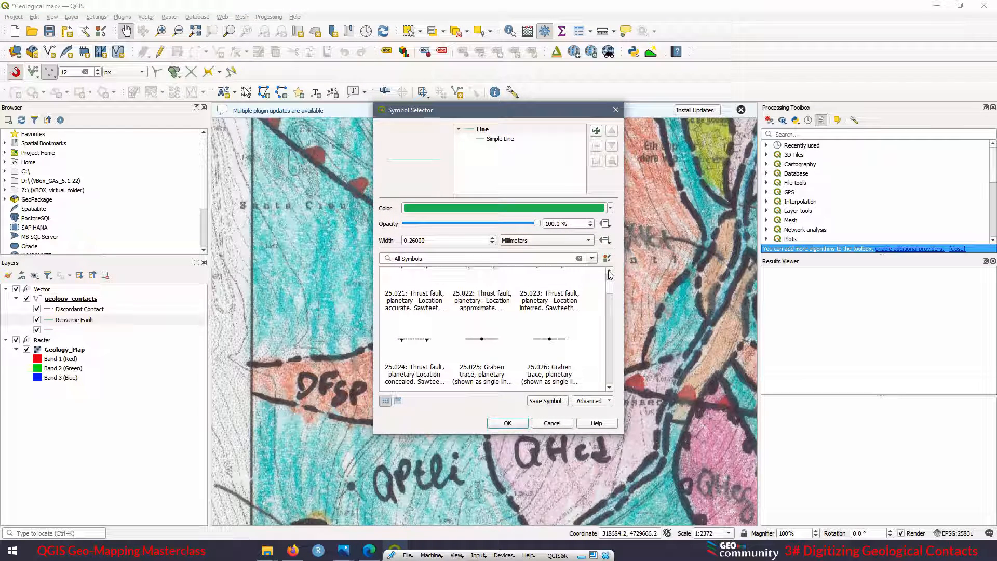
pyautogui.click(401, 320)
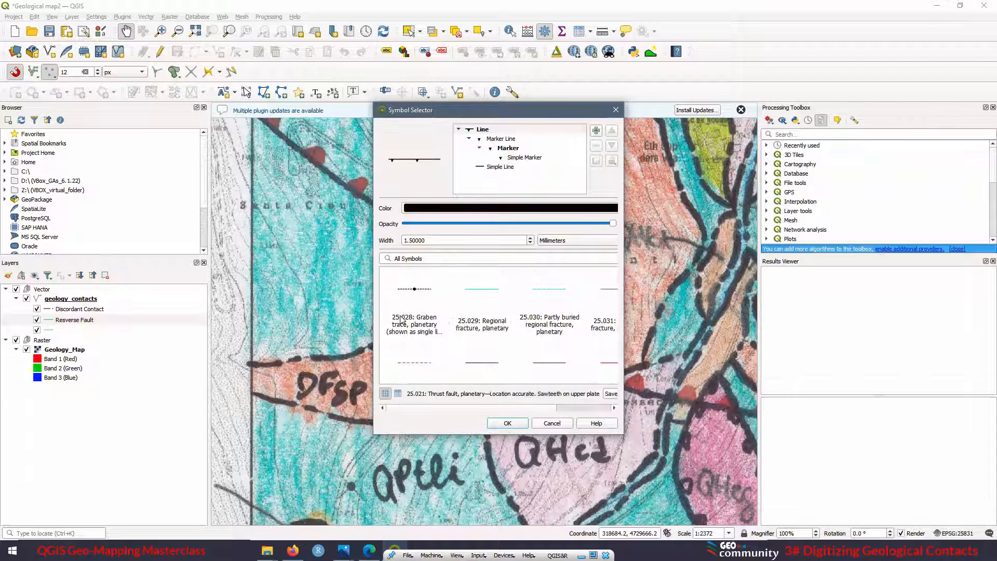
pyautogui.click(520, 427)
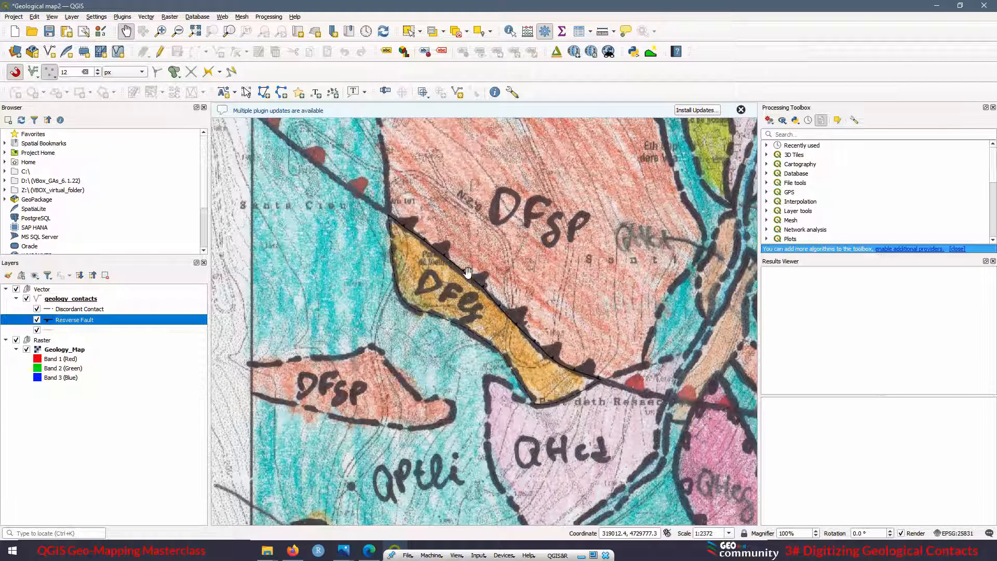
pyautogui.click(16, 340)
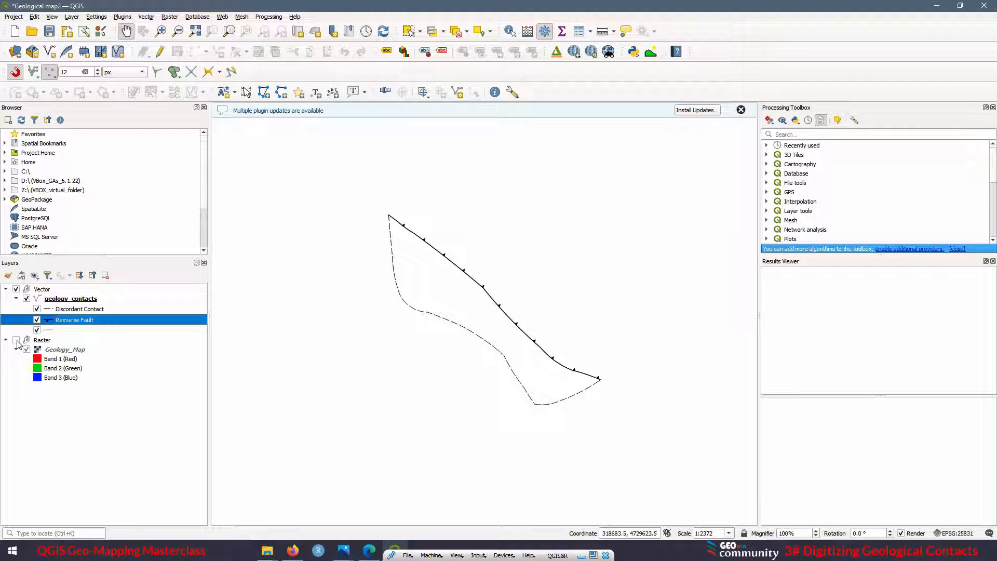
pyautogui.click(16, 341)
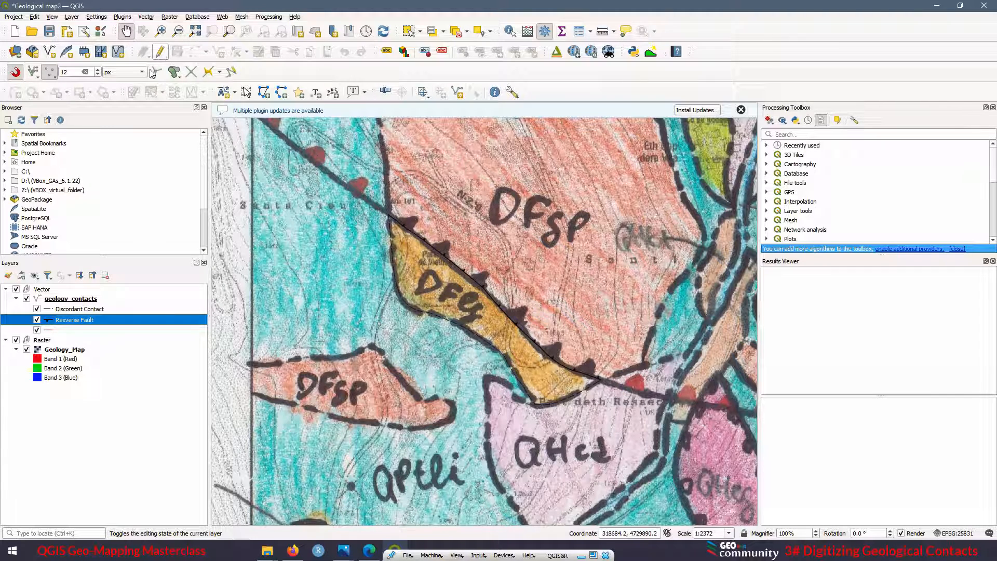
# Enable editing on the geology_contacts layer and set line digitizing to Digitize with Curve.
pyautogui.click(65, 301)
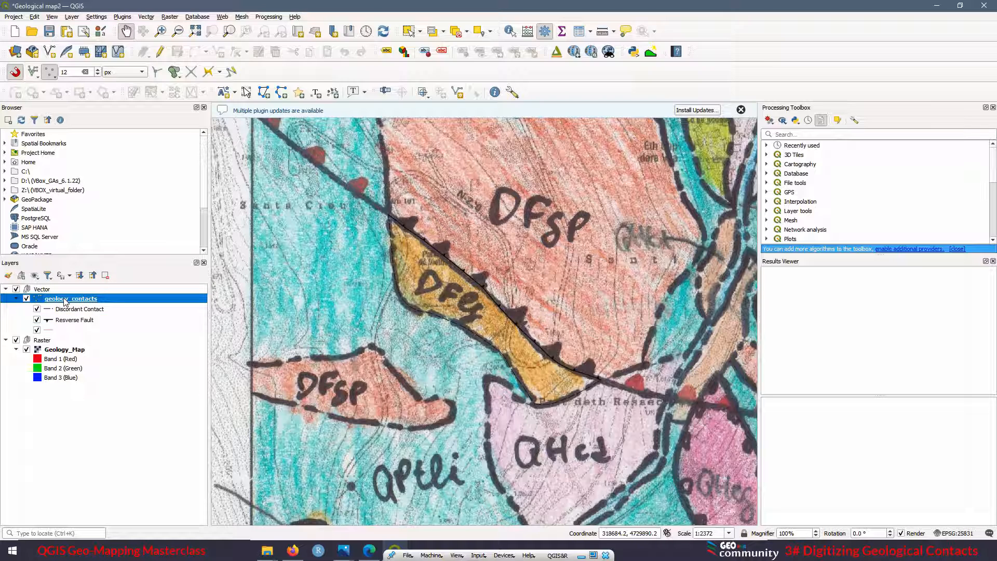
pyautogui.click(160, 51)
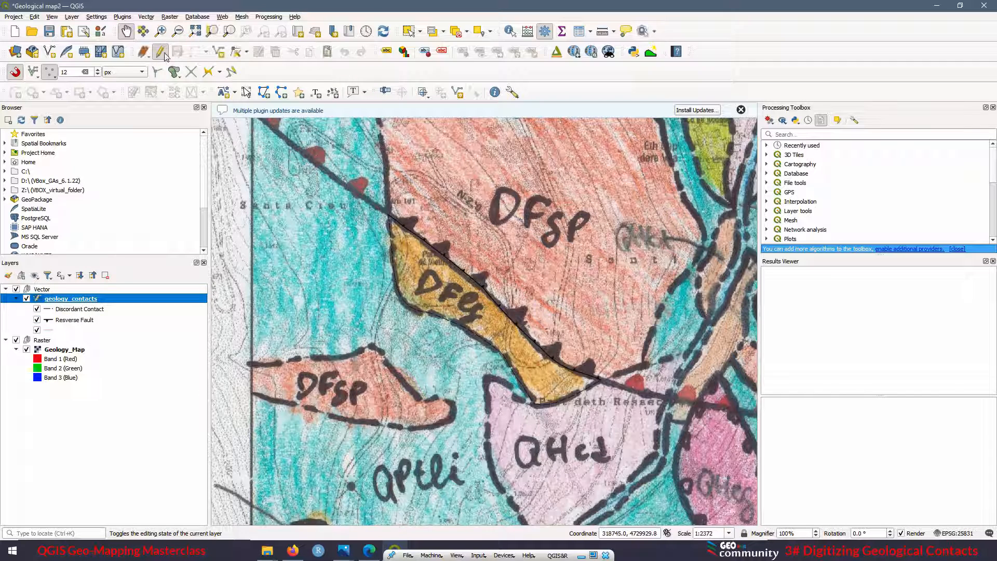
pyautogui.click(206, 52)
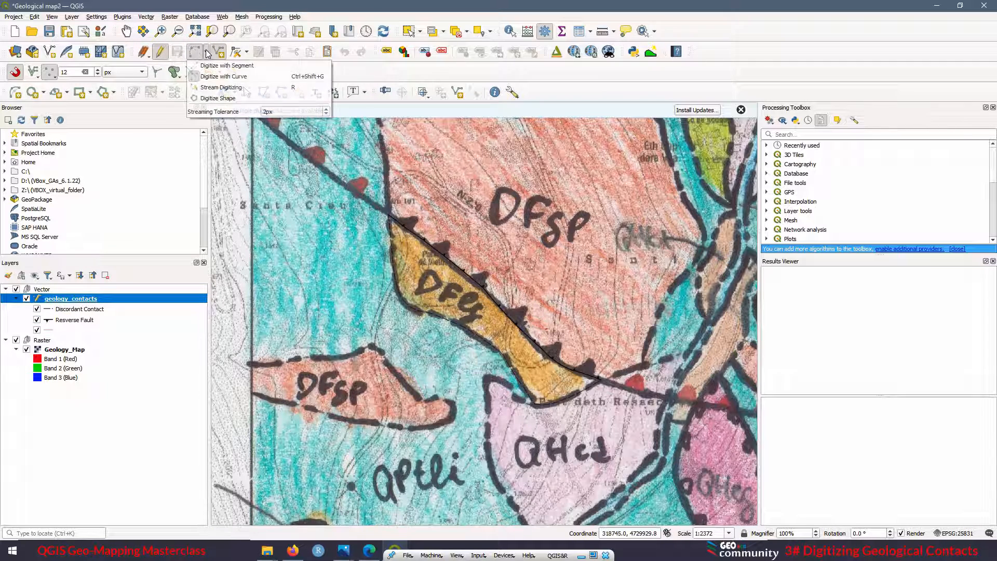
pyautogui.click(217, 98)
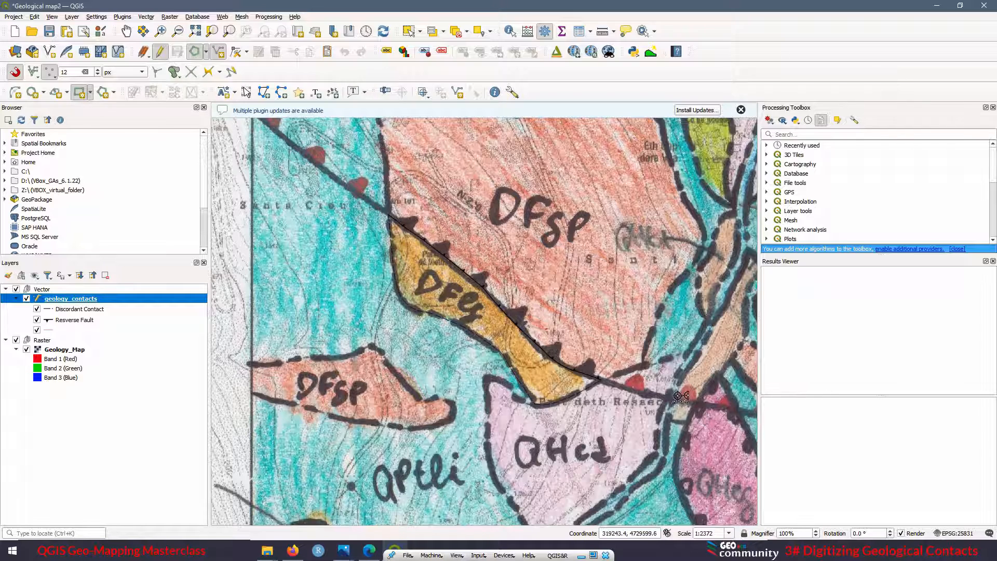
pyautogui.scroll(3, 639, 374)
pyautogui.scroll(-1, 627, 362)
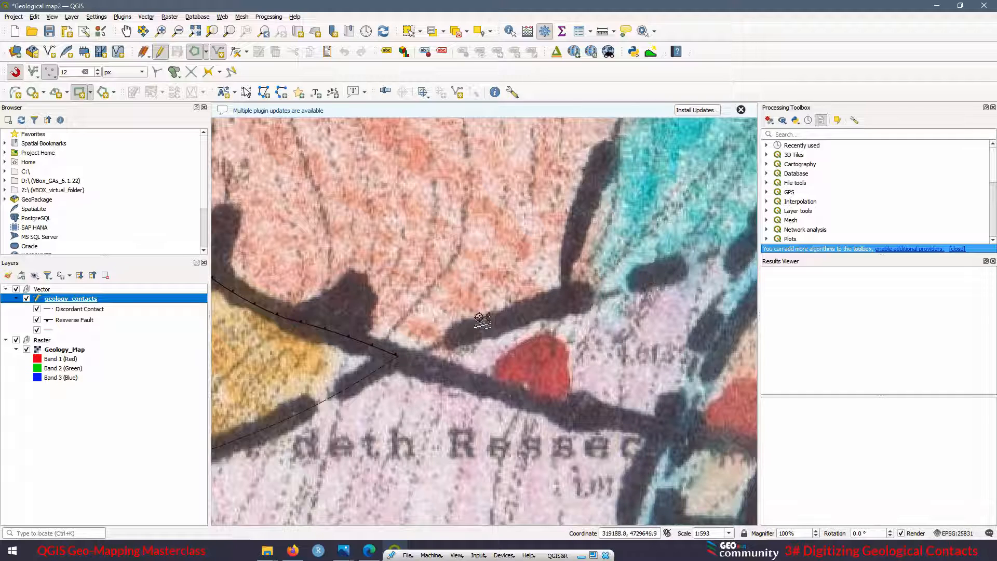
pyautogui.click(403, 356)
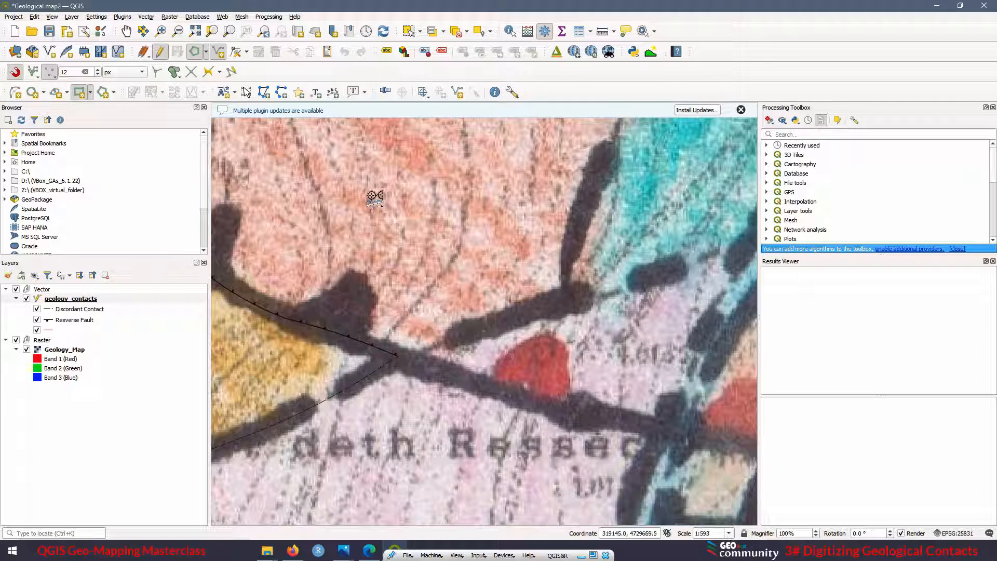
pyautogui.click(206, 52)
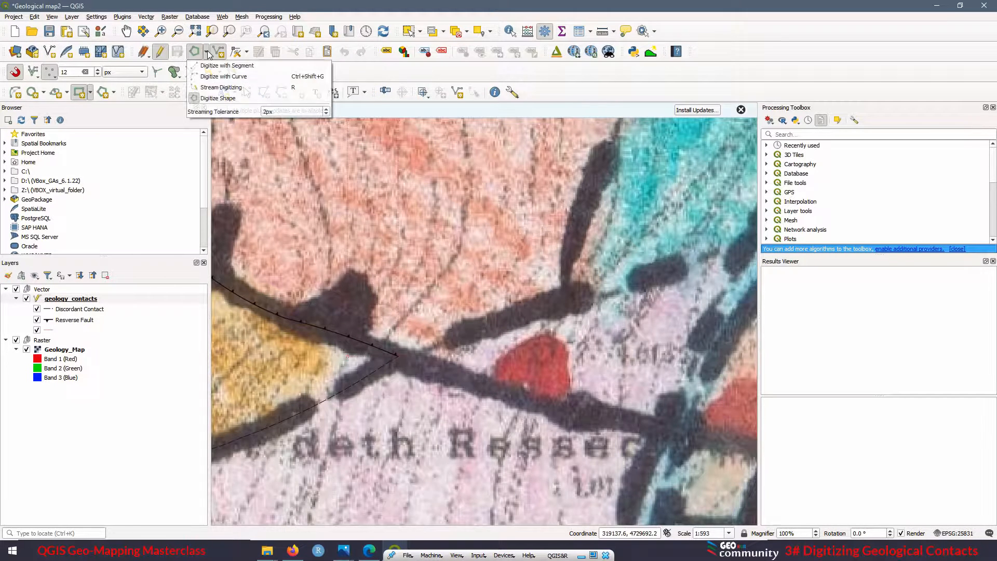
pyautogui.click(212, 78)
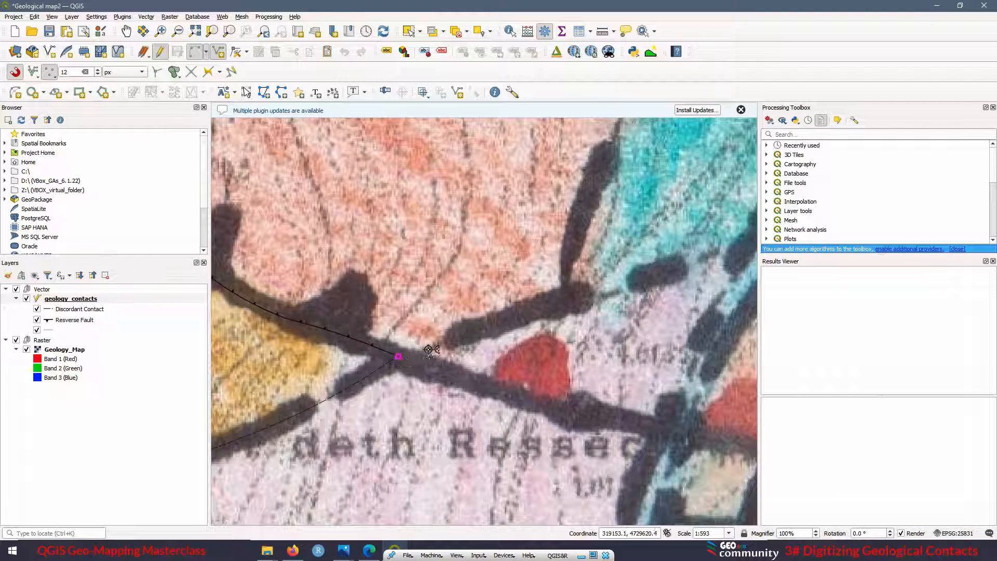
pyautogui.click(508, 323)
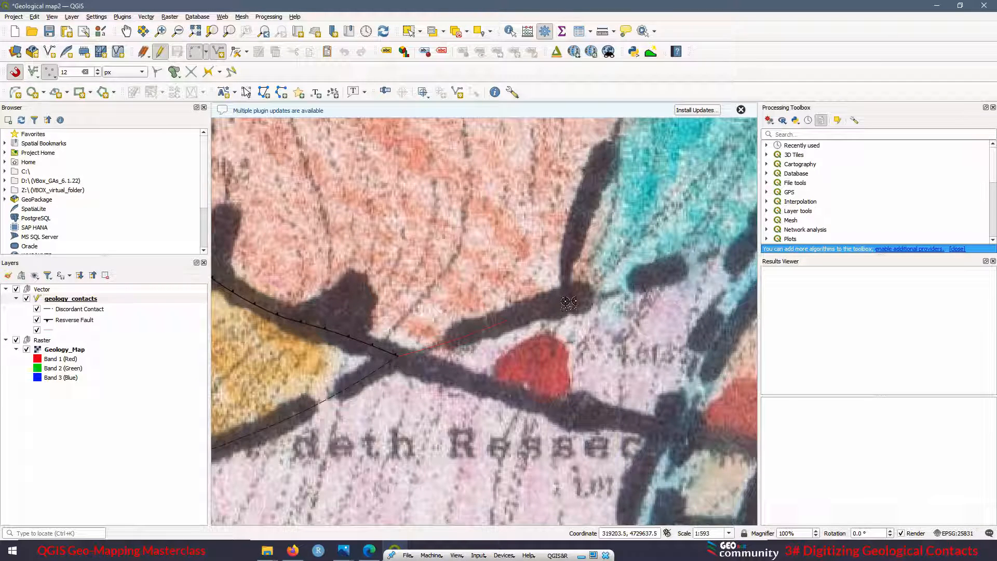
pyautogui.click(566, 303)
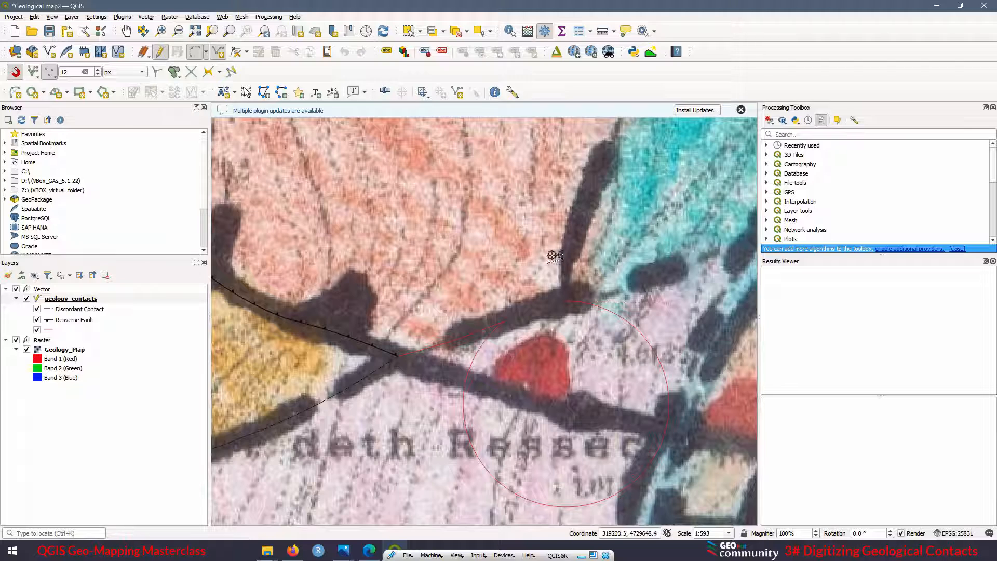
pyautogui.rightClick(581, 263)
pyautogui.click(552, 298)
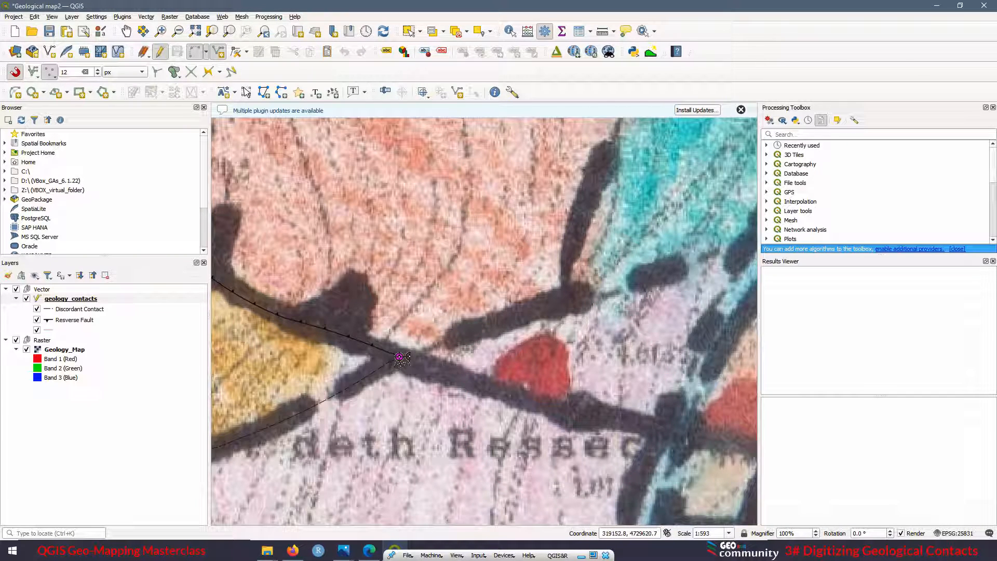
# Digitize the contact from the reverse fault's southeastern end to the DFgp unit's lower corner, with Discordant Contact as its contact value.
pyautogui.click(399, 357)
pyautogui.rightClick(568, 302)
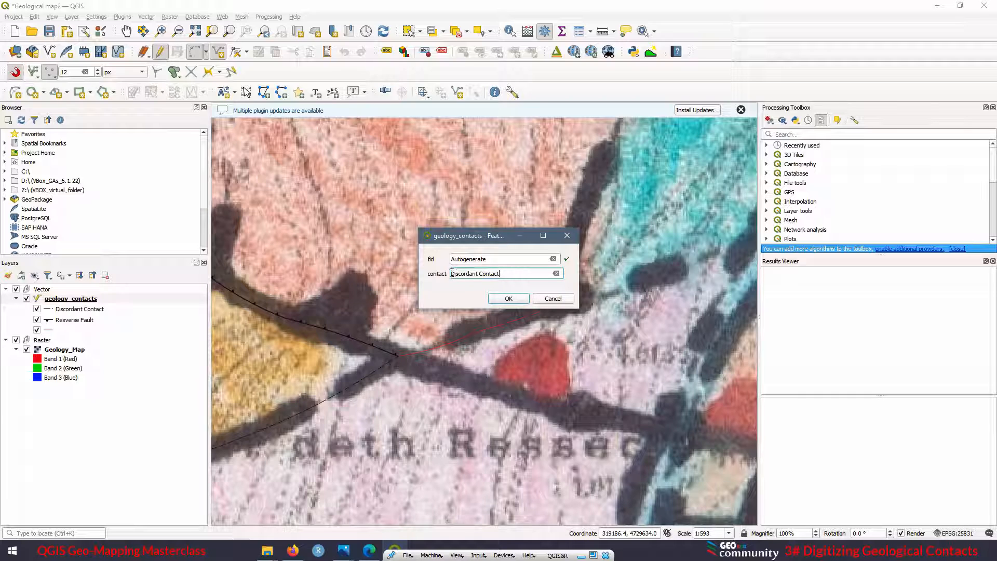
pyautogui.click(509, 299)
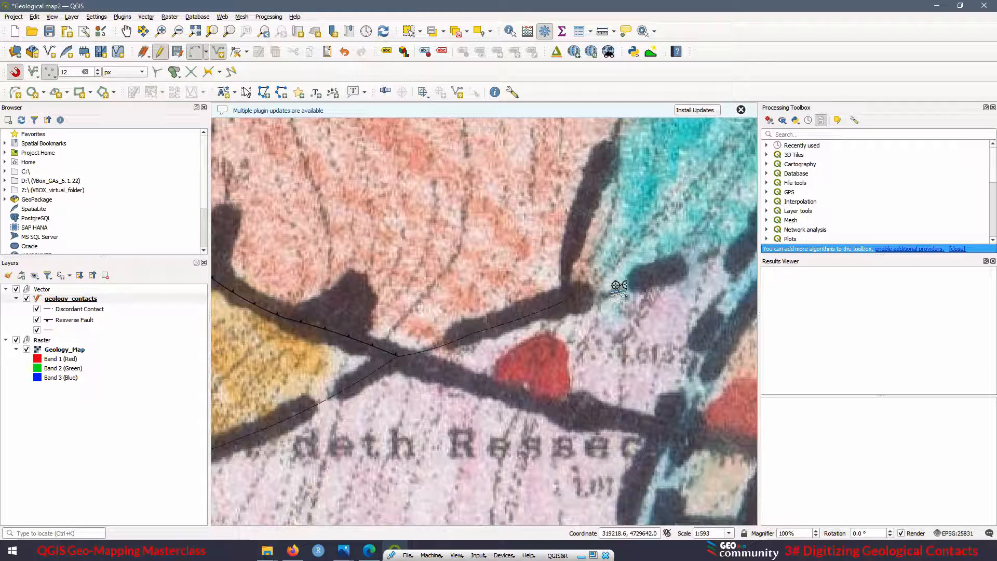
pyautogui.scroll(-2, 495, 356)
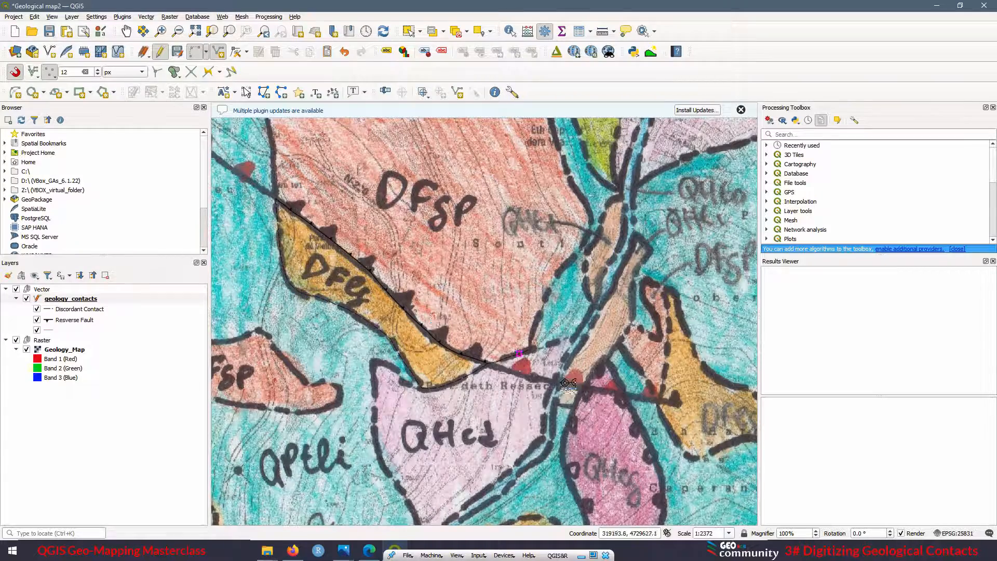
# Trace the DFgp unit's outer contact from its lower corner around the northern notch to the reverse fault's northwestern end.
pyautogui.scroll(-1, 570, 355)
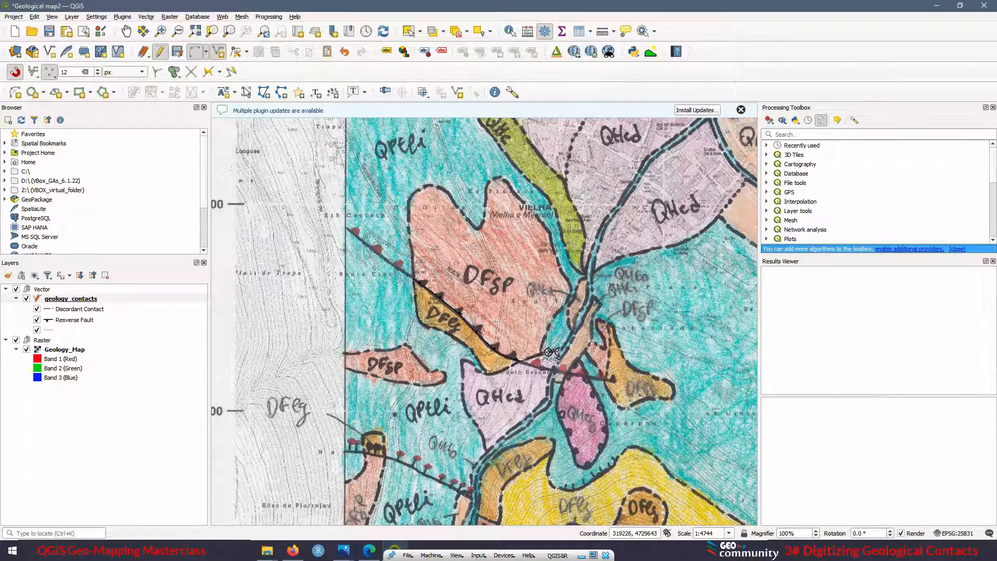
pyautogui.scroll(1, 565, 328)
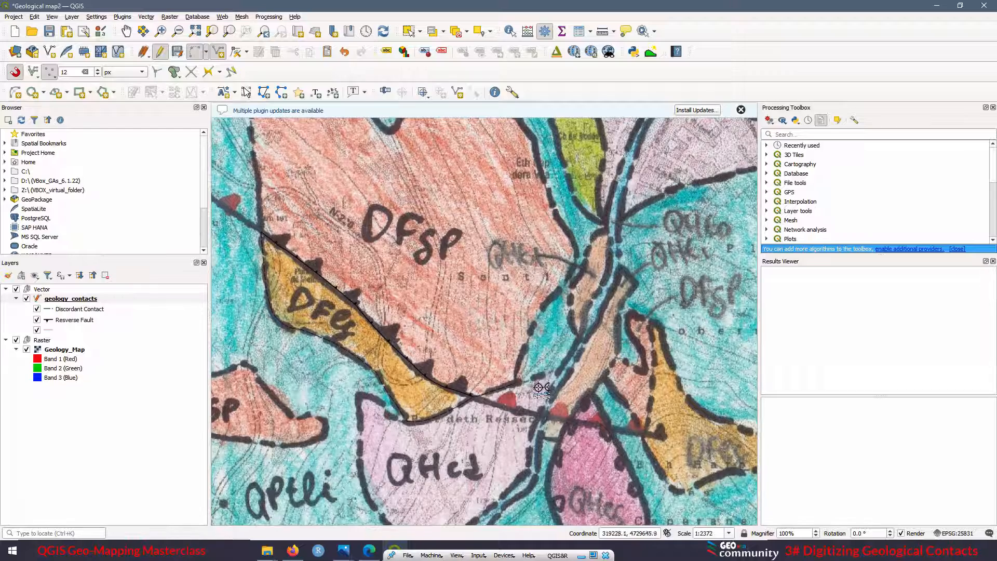
pyautogui.scroll(2, 540, 384)
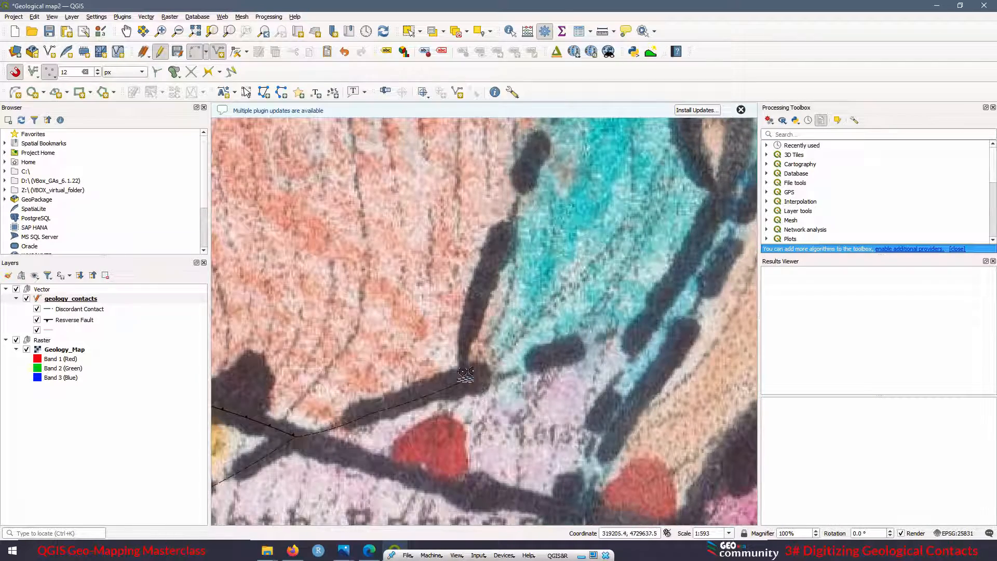
pyautogui.scroll(-3, 536, 311)
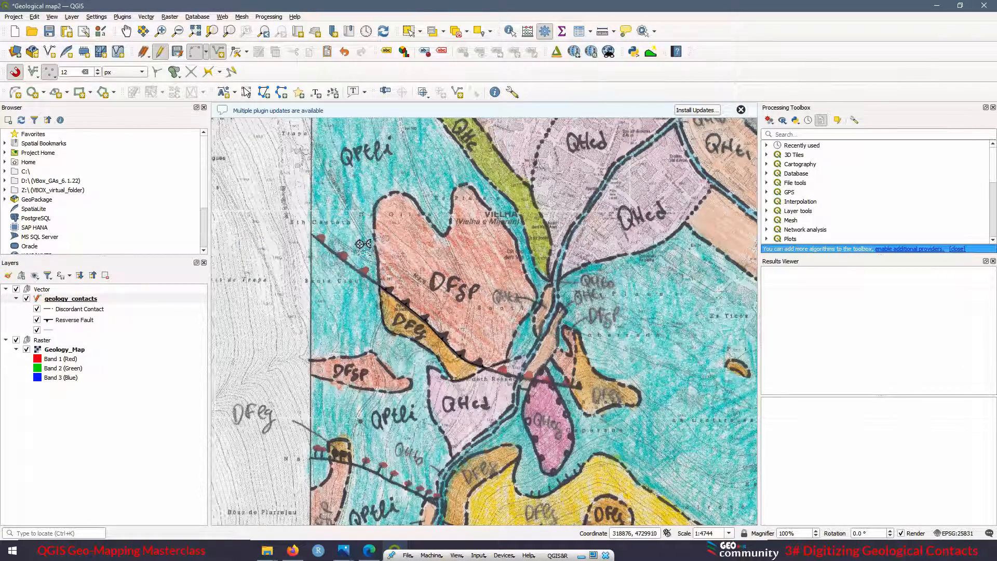
pyautogui.scroll(4, 508, 419)
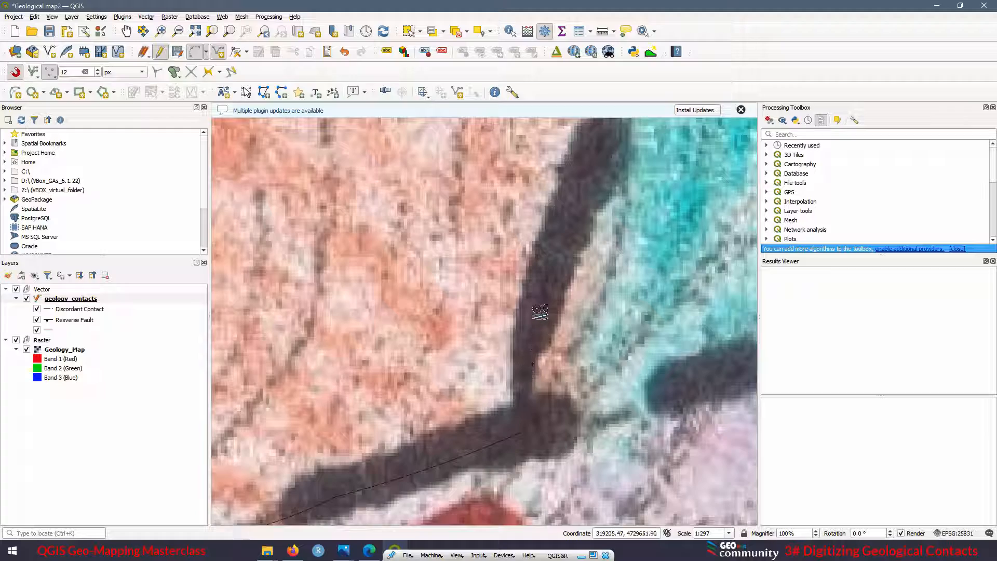
pyautogui.click(539, 301)
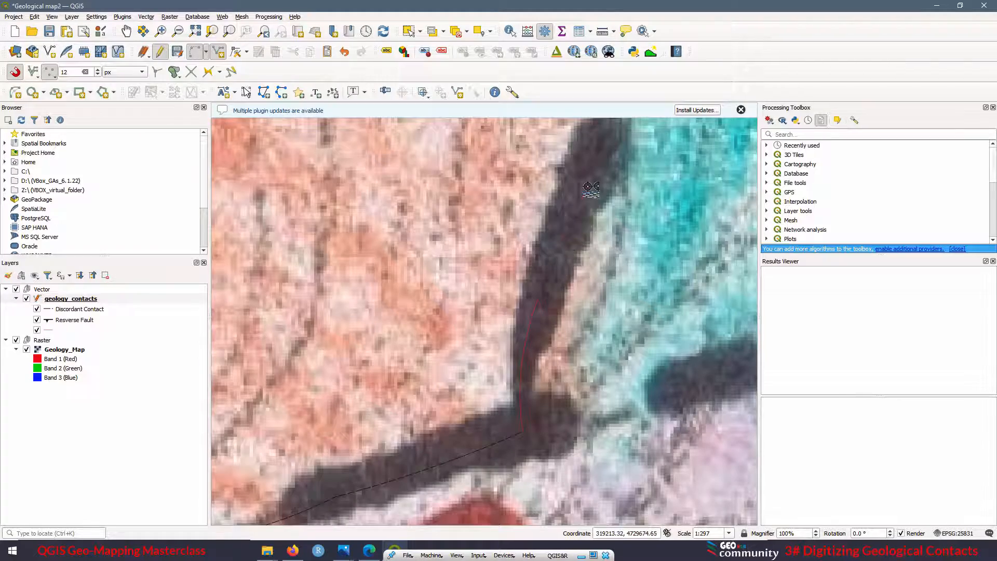
pyautogui.scroll(-4, 591, 190)
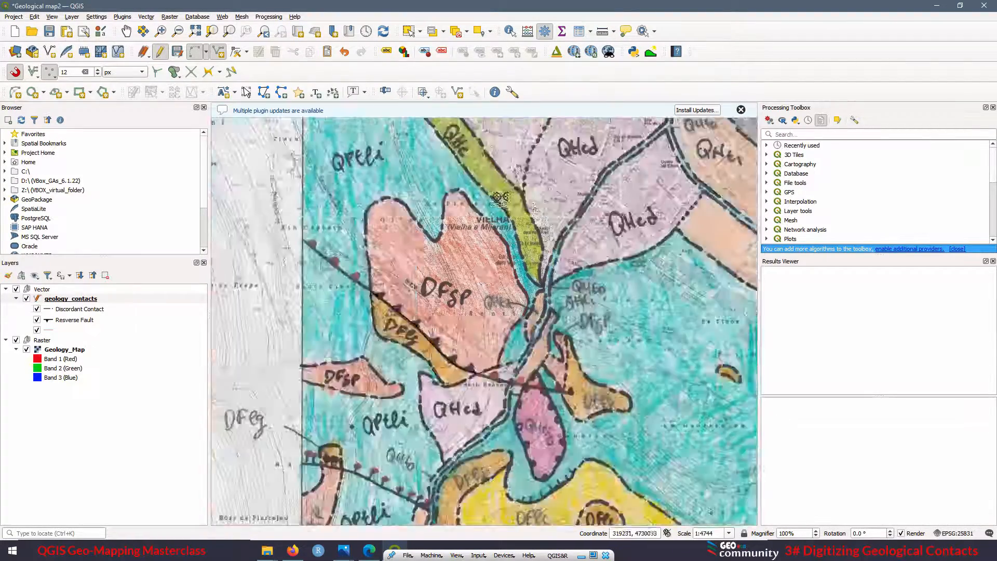
pyautogui.scroll(2, 478, 199)
pyautogui.moveTo(224, 261); pyautogui.dragTo(381, 314)
pyautogui.moveTo(215, 312); pyautogui.dragTo(334, 160)
pyautogui.scroll(2, 353, 463)
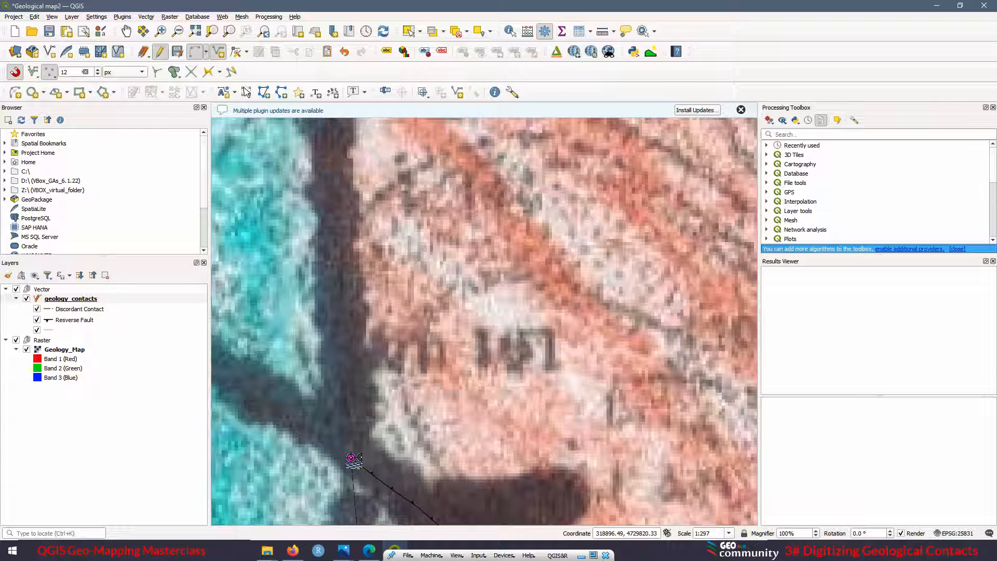
# Finish the traced line at the reverse fault's northwestern end and set its contact value to Discordant Contact.
pyautogui.rightClick(351, 457)
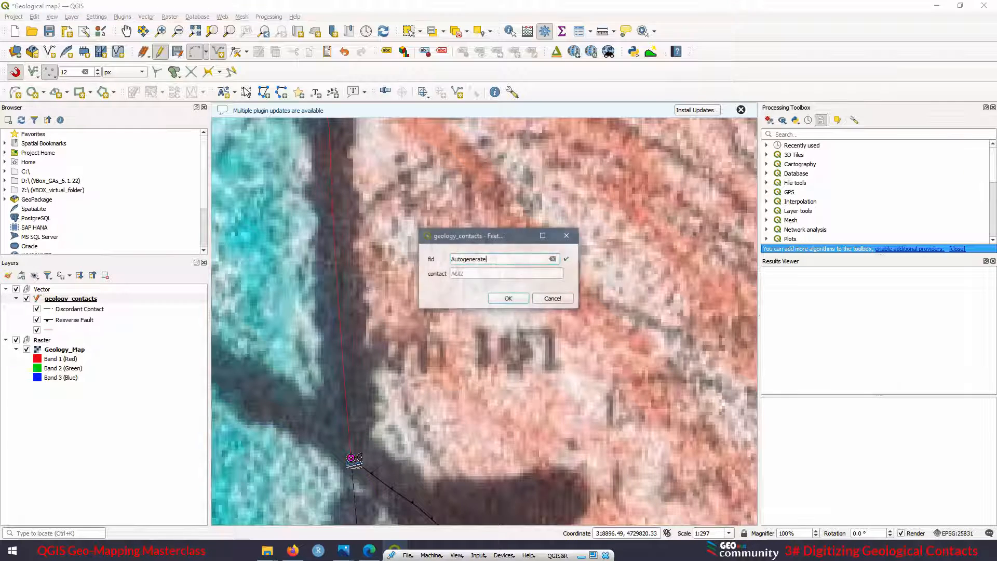
pyautogui.click(456, 274)
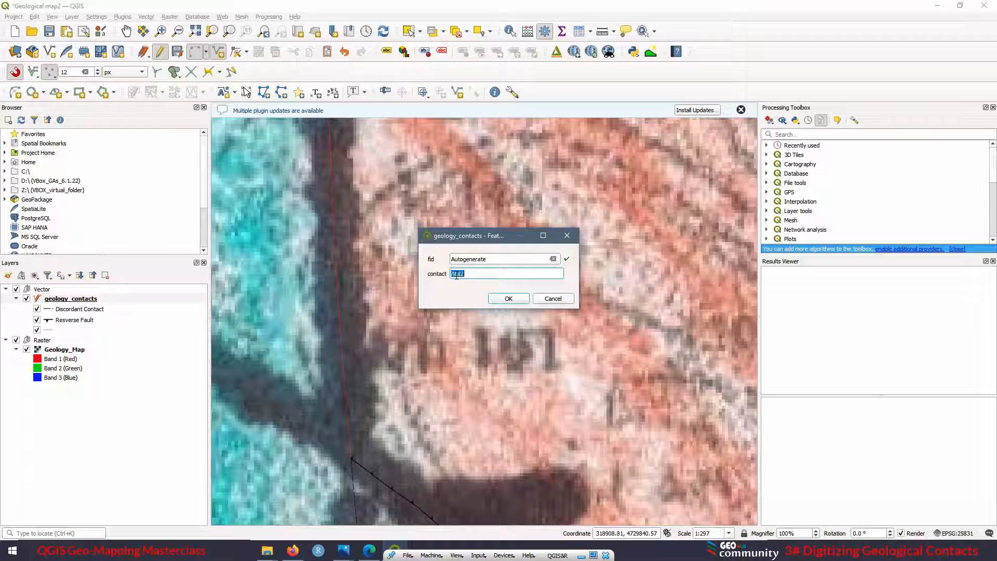
pyautogui.write('Discordant Contact')
pyautogui.click(510, 299)
# Hide the Raster group and inspect the symbolized contacts around the DFgp unit, including the northern notch.
pyautogui.scroll(-2, 355, 413)
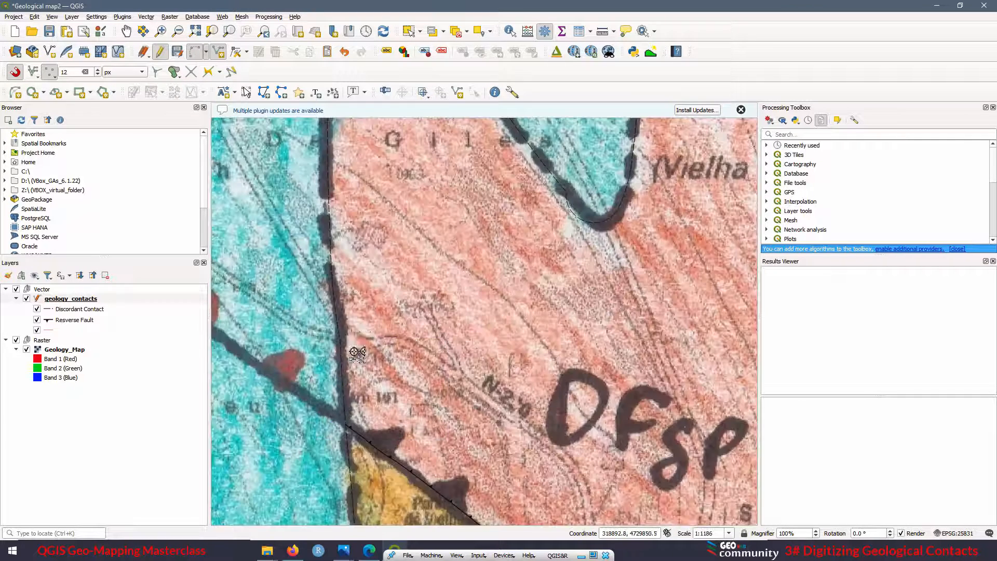
pyautogui.click(16, 340)
pyautogui.scroll(-1, 385, 350)
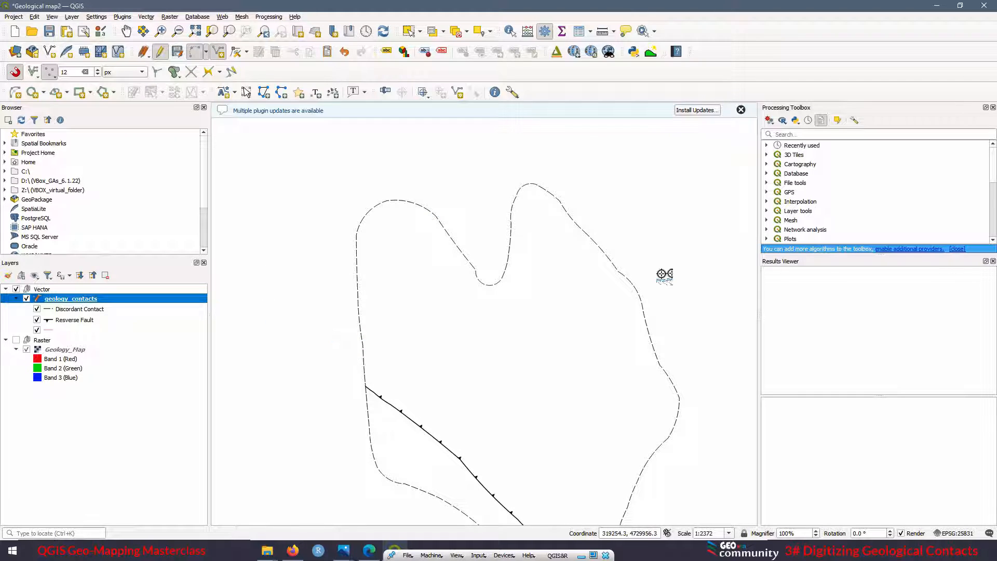
pyautogui.scroll(-1, 481, 272)
pyautogui.scroll(1, 568, 407)
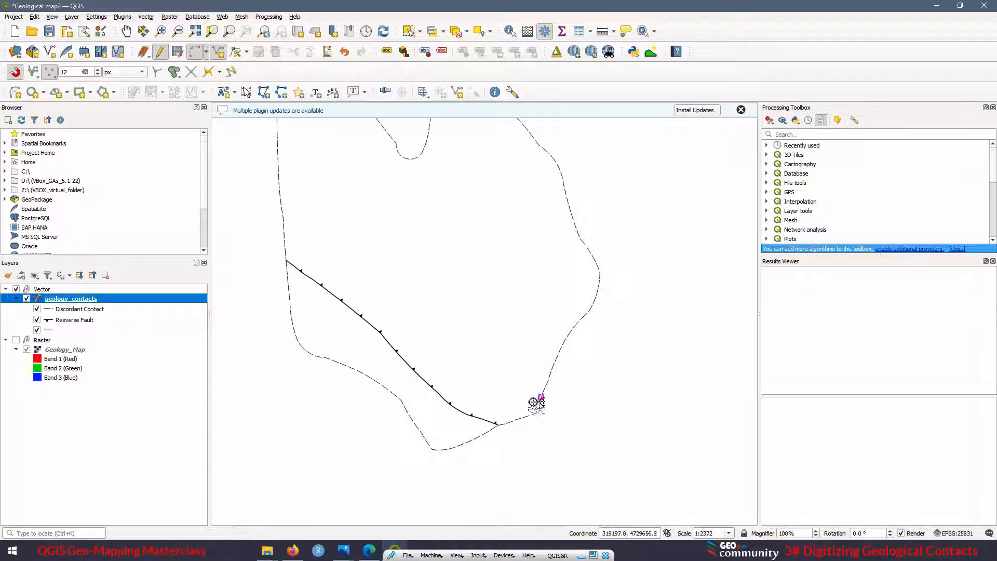
pyautogui.scroll(-1, 445, 274)
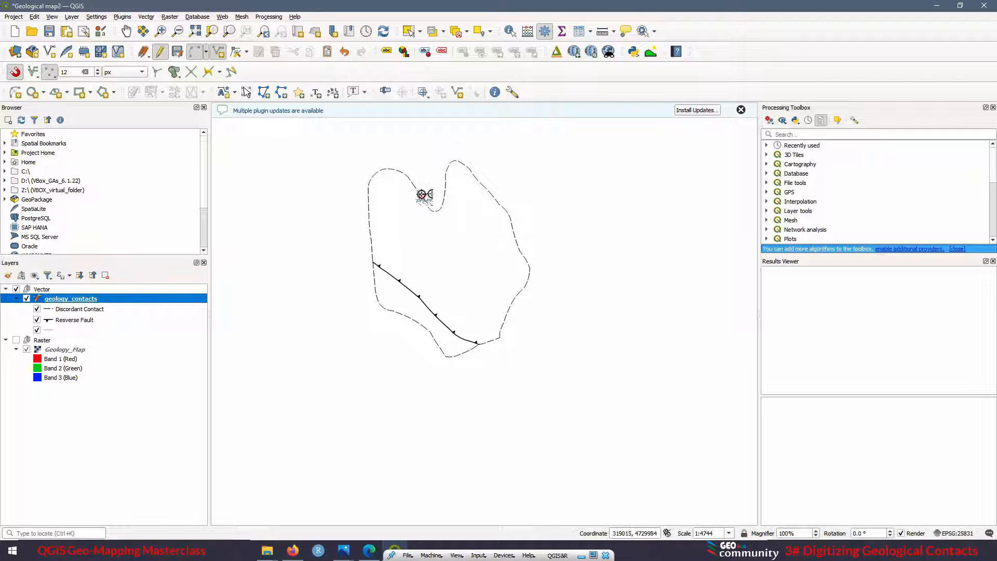
pyautogui.scroll(2, 425, 195)
pyautogui.scroll(1, 412, 240)
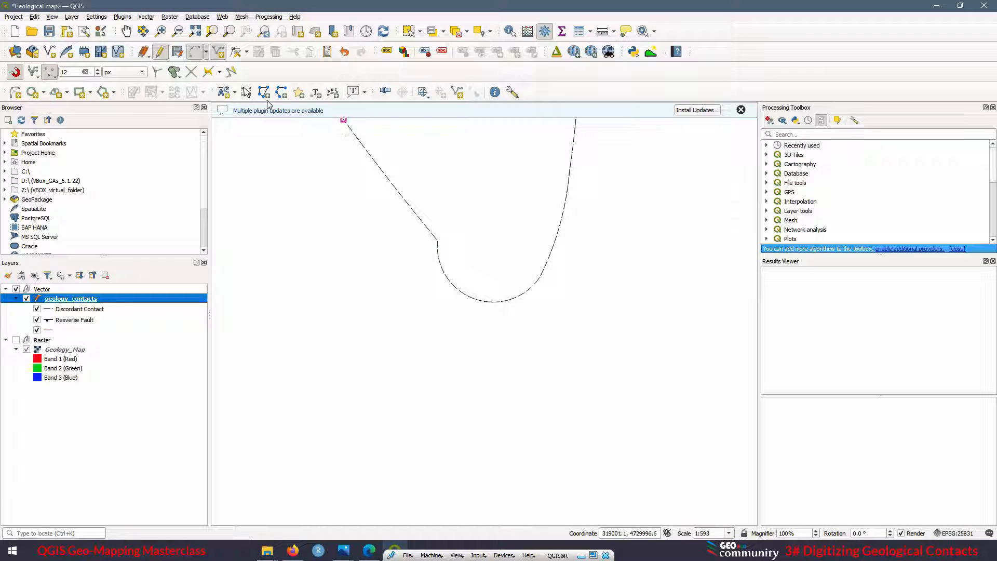
# Select the DFgp unit's outer contact line and delete its vertices at the kink on the northern notch's western side.
pyautogui.click(237, 51)
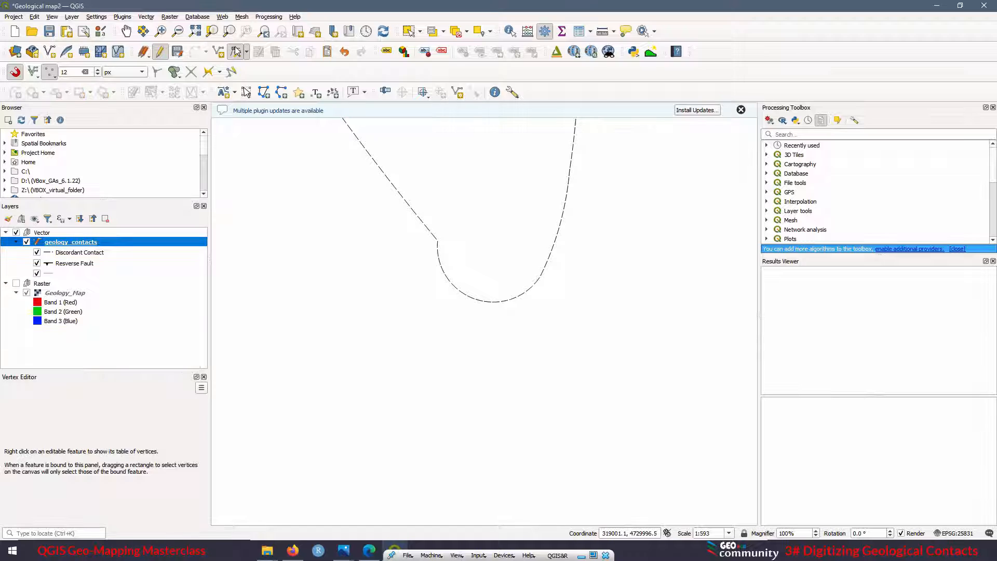
pyautogui.click(409, 31)
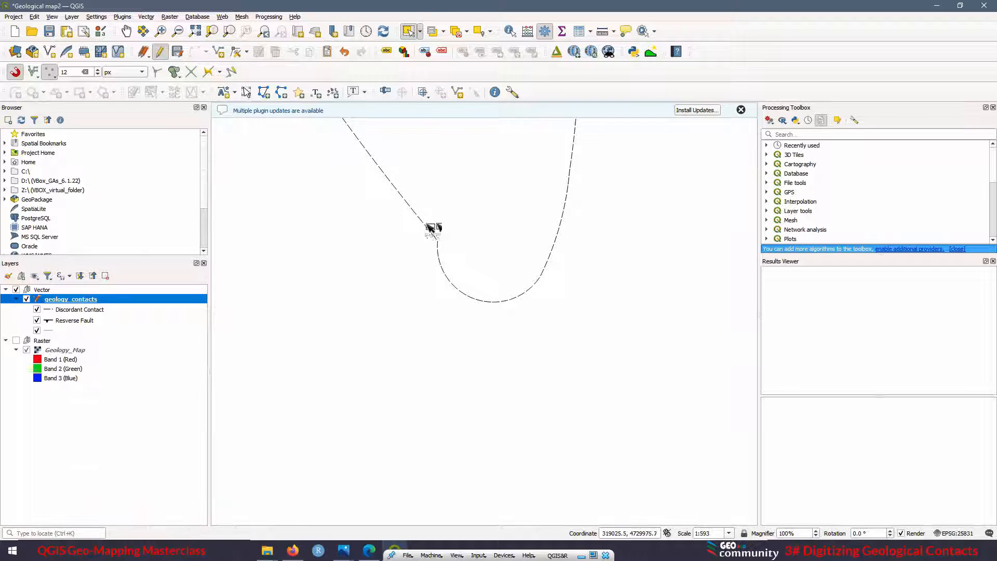
pyautogui.click(438, 242)
pyautogui.scroll(2, 419, 234)
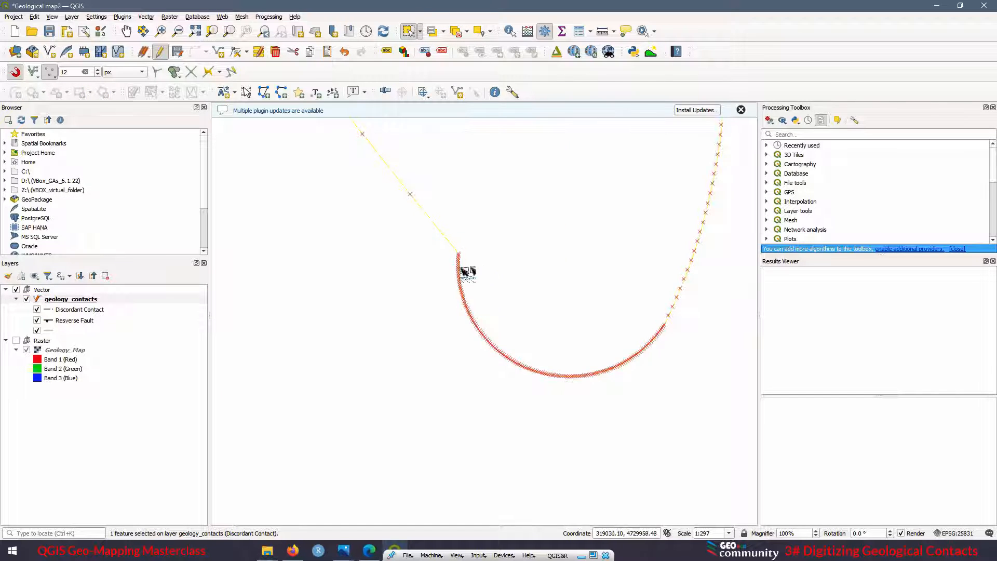
pyautogui.scroll(1, 468, 245)
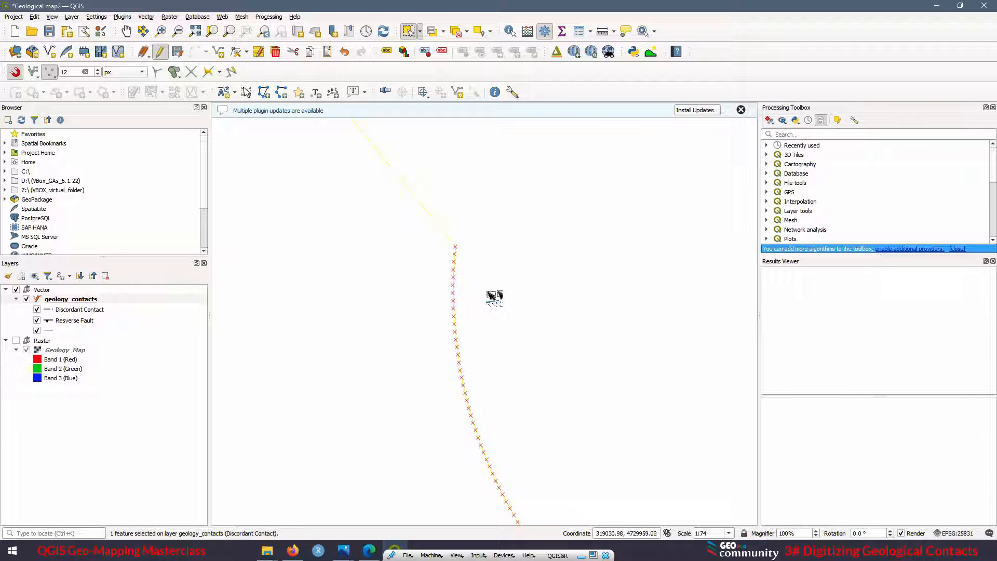
pyautogui.moveTo(472, 241); pyautogui.dragTo(423, 301)
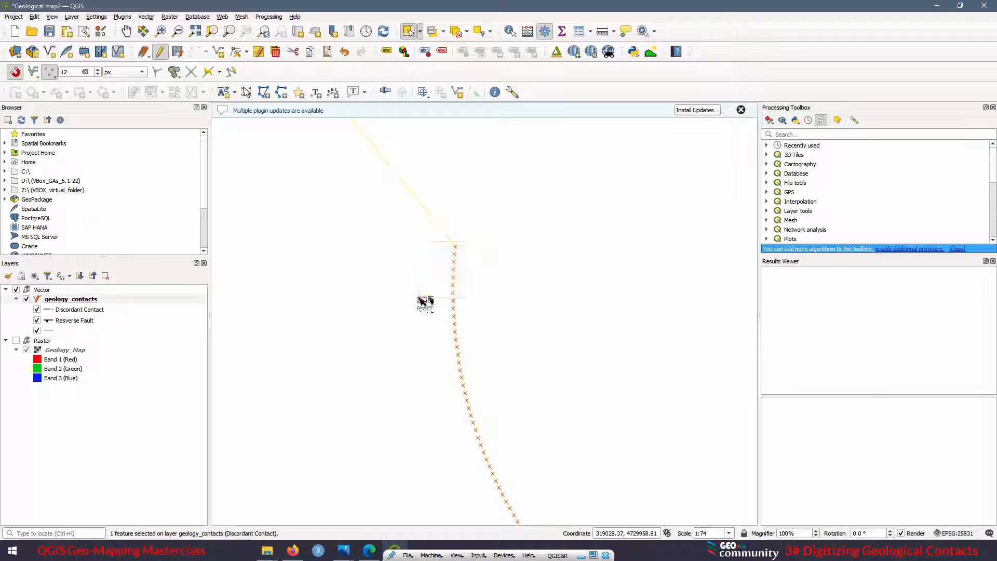
pyautogui.moveTo(475, 235); pyautogui.dragTo(437, 281)
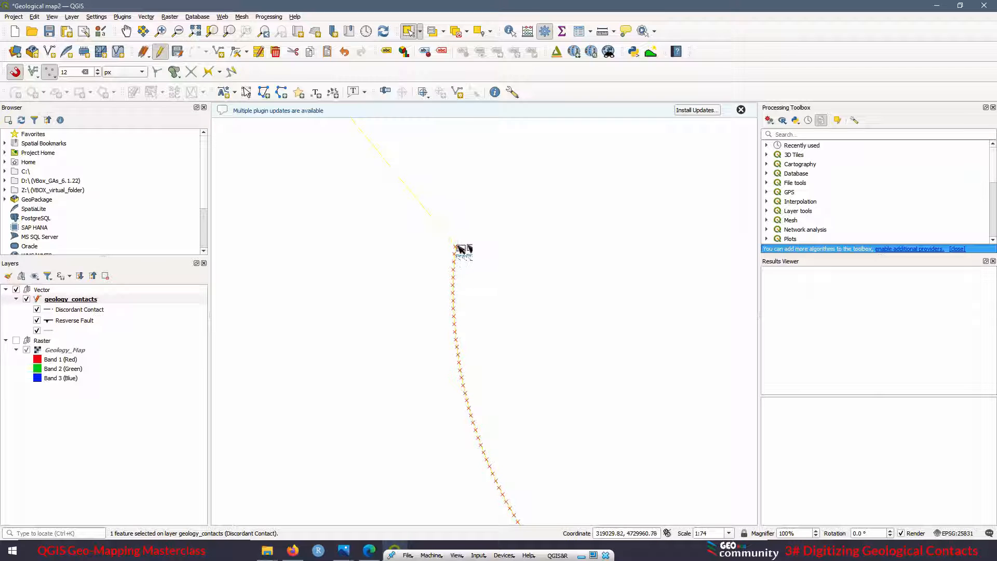
pyautogui.click(237, 53)
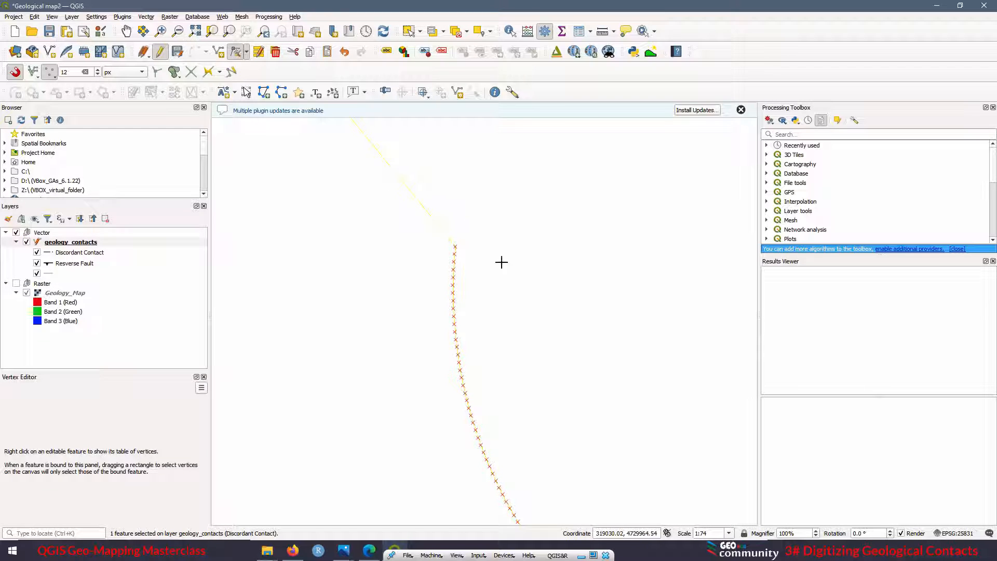
pyautogui.moveTo(476, 237); pyautogui.dragTo(414, 315)
pyautogui.press('Delete')
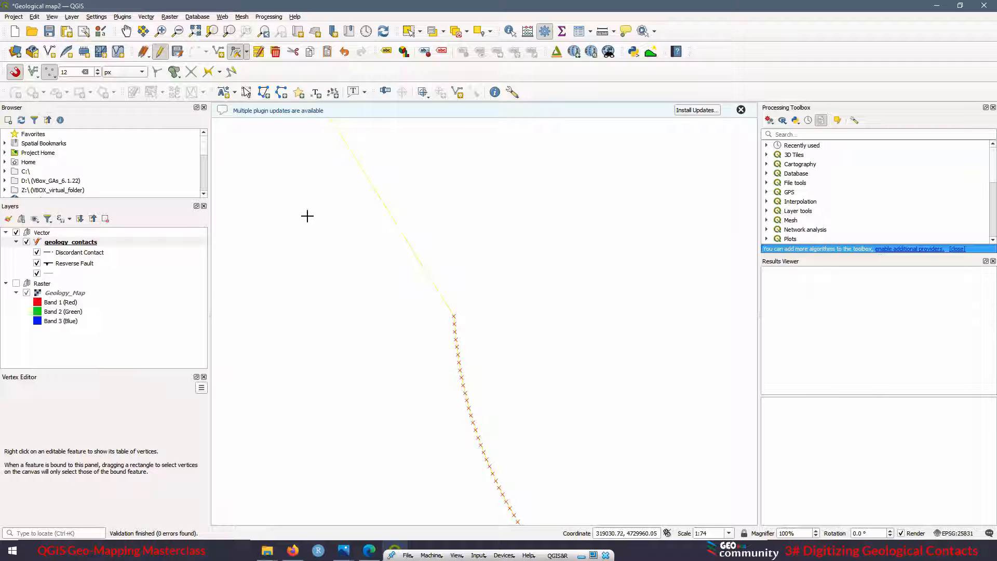
# Show the Raster group again and delete the contact's vertices between the notch's western side and its lowest point.
pyautogui.click(16, 284)
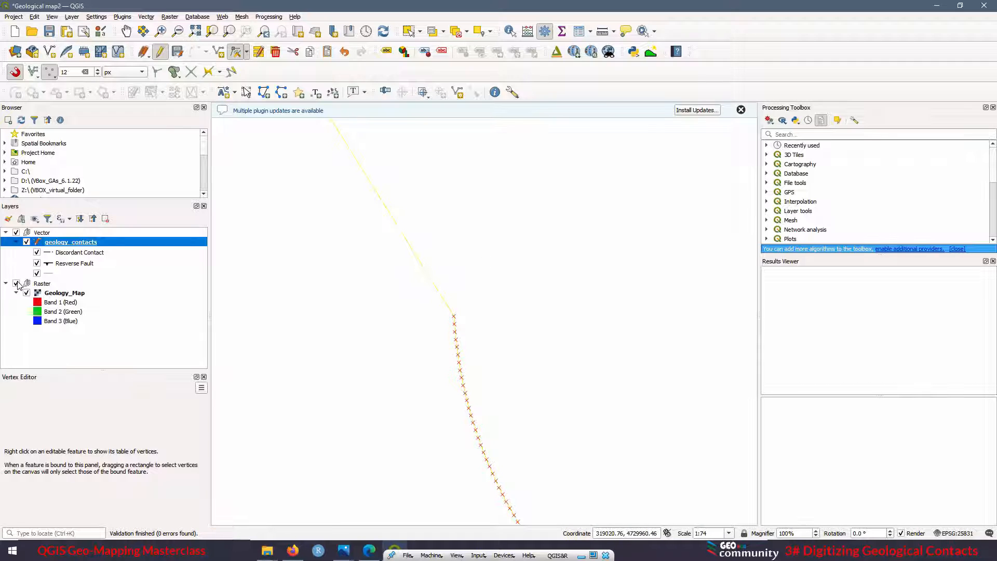
pyautogui.scroll(-2, 572, 324)
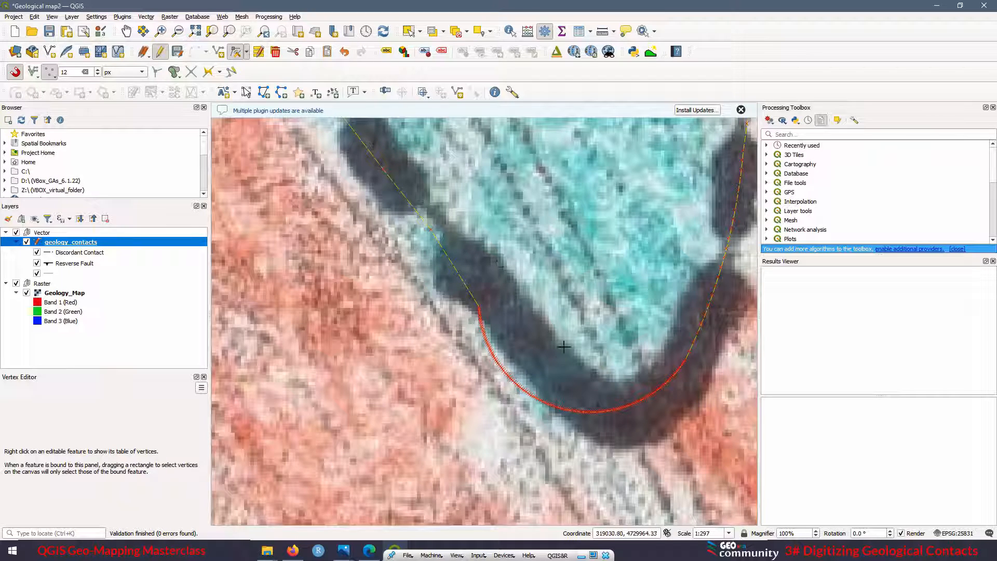
pyautogui.moveTo(469, 305); pyautogui.dragTo(601, 427)
pyautogui.press('Delete')
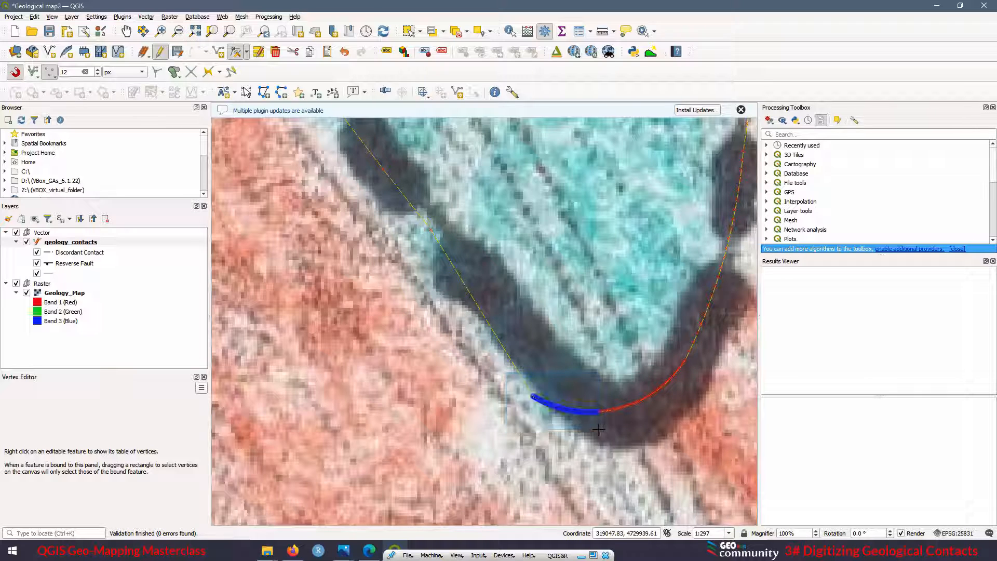
pyautogui.press('Delete')
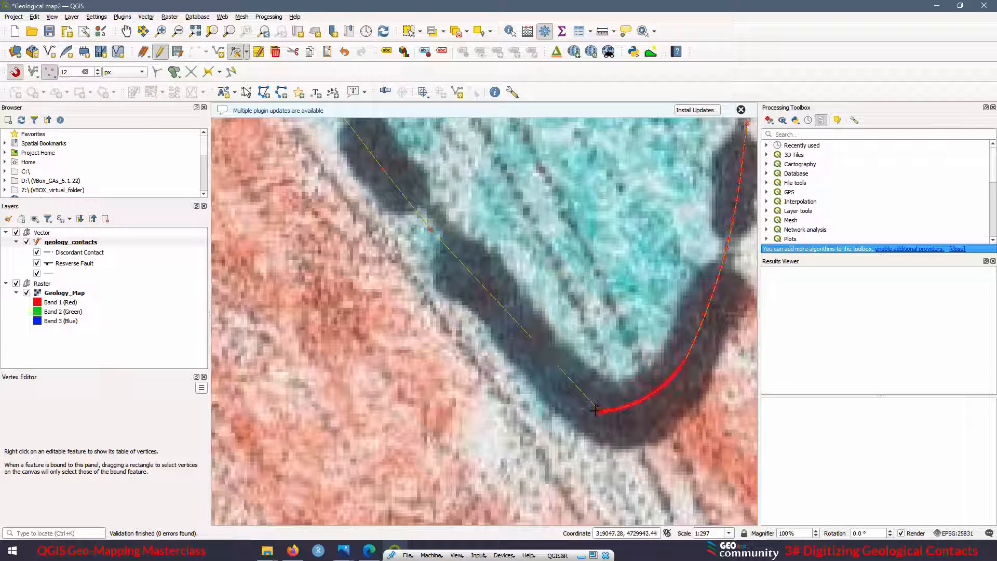
# Reposition the contact's vertices at the notch's lowest point and delete the stray neighbouring vertices that fold the line back.
pyautogui.scroll(4, 600, 410)
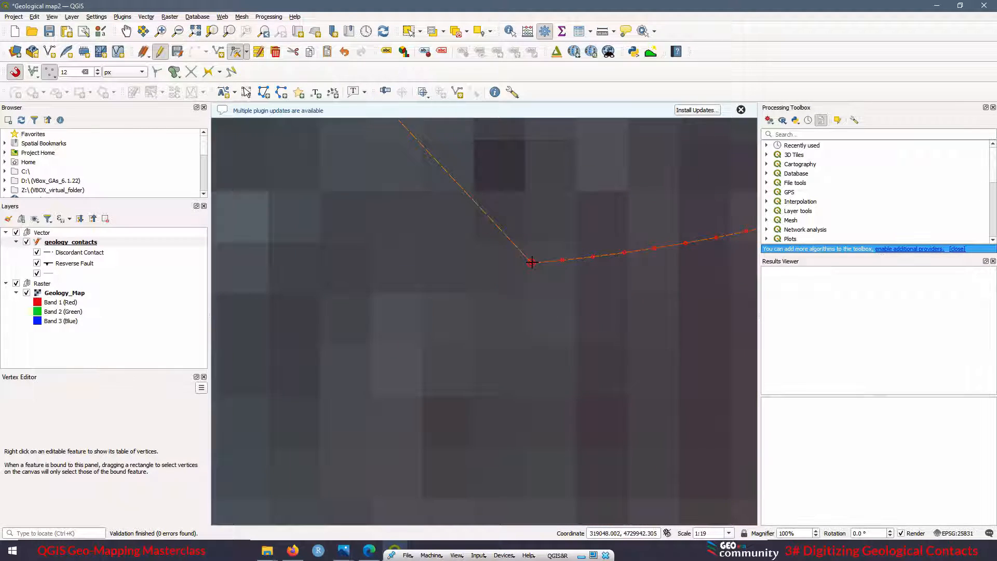
pyautogui.click(507, 308)
pyautogui.click(605, 309)
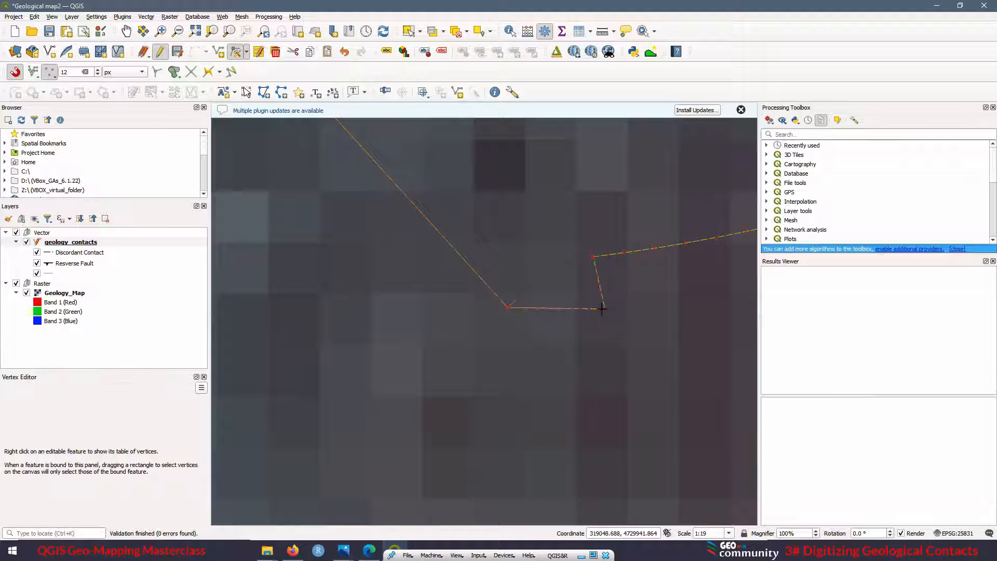
pyautogui.scroll(-2, 515, 317)
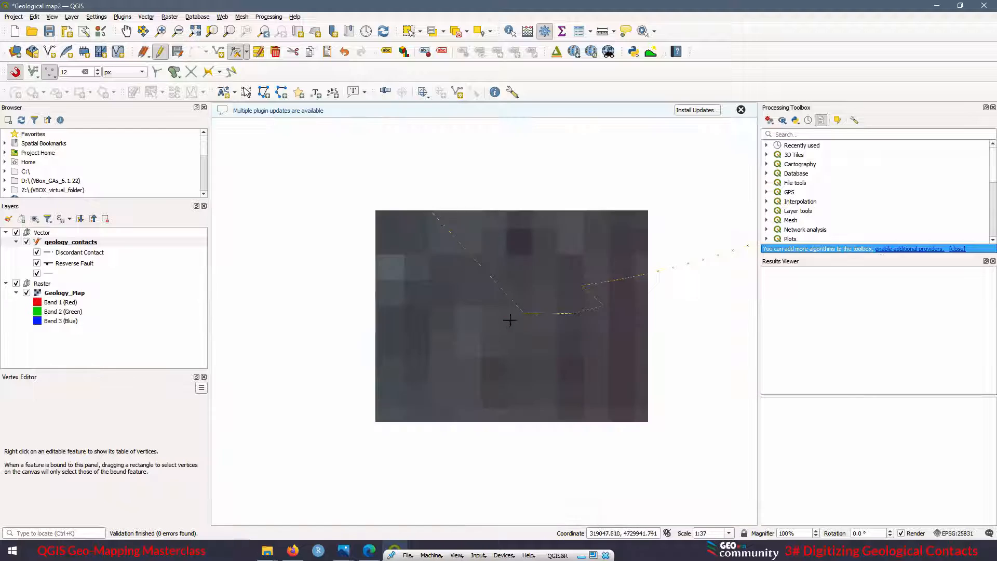
pyautogui.moveTo(576, 317); pyautogui.dragTo(577, 319)
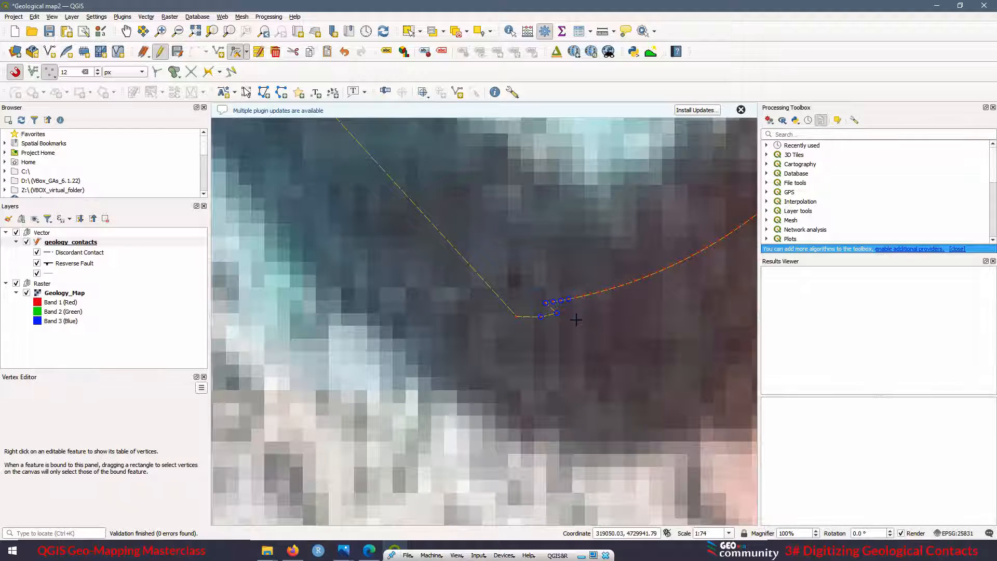
pyautogui.press('Delete')
pyautogui.scroll(-1, 498, 347)
pyautogui.scroll(-1, 465, 332)
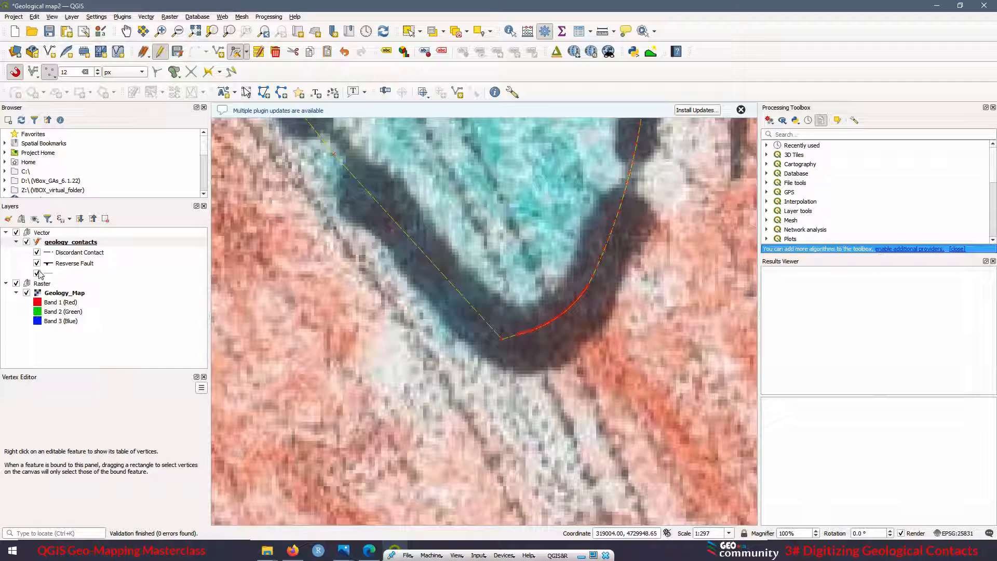
pyautogui.scroll(-2, 472, 364)
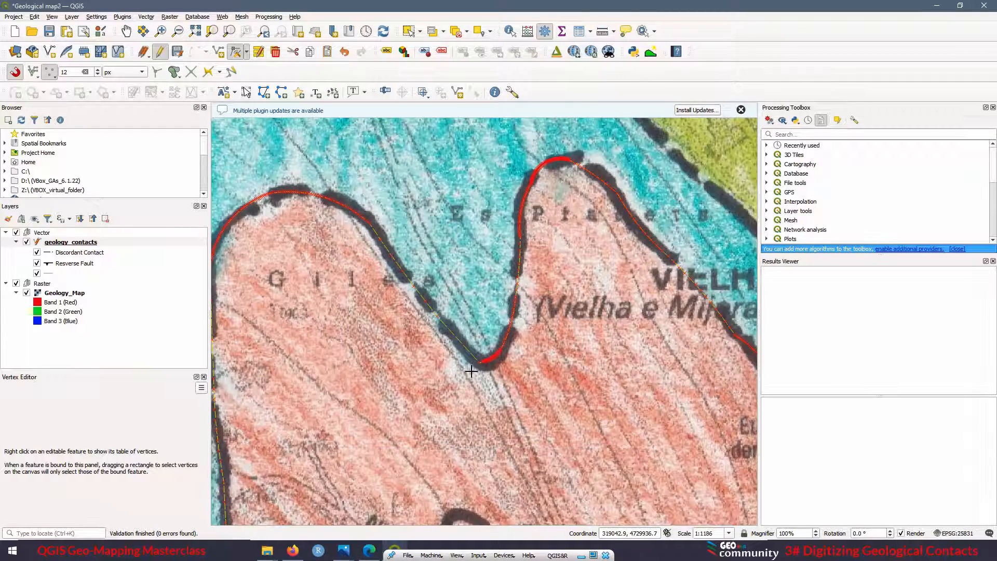
pyautogui.scroll(-1, 506, 268)
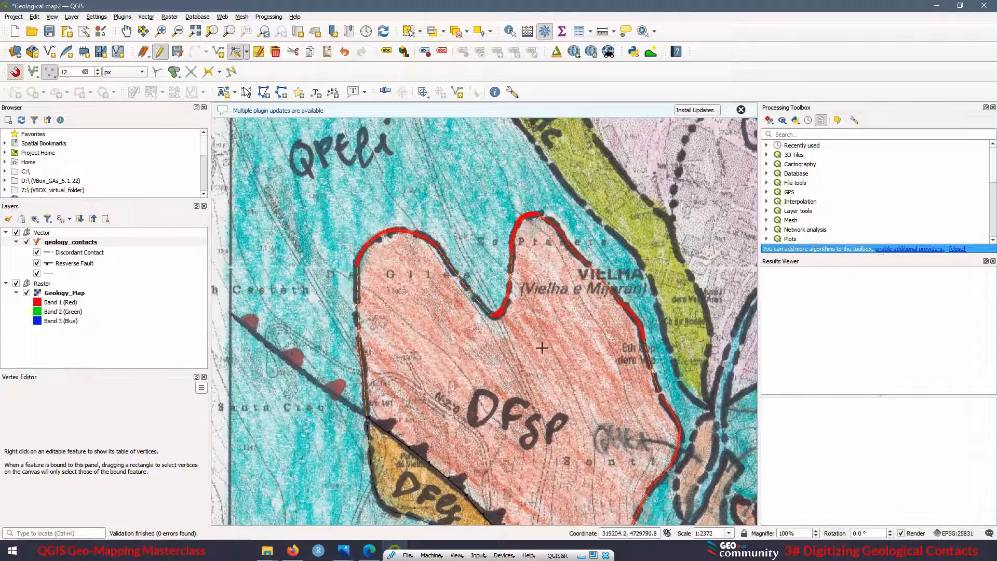
pyautogui.scroll(-1, 542, 348)
pyautogui.scroll(1, 506, 316)
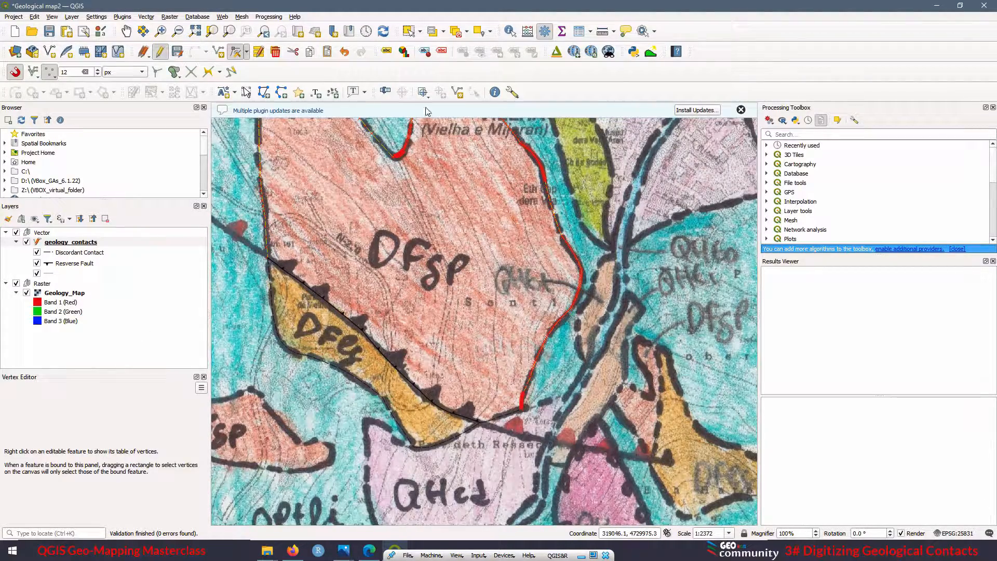
# Deselect all features and end the geology_contacts edit session, saving the vertex changes.
pyautogui.click(456, 32)
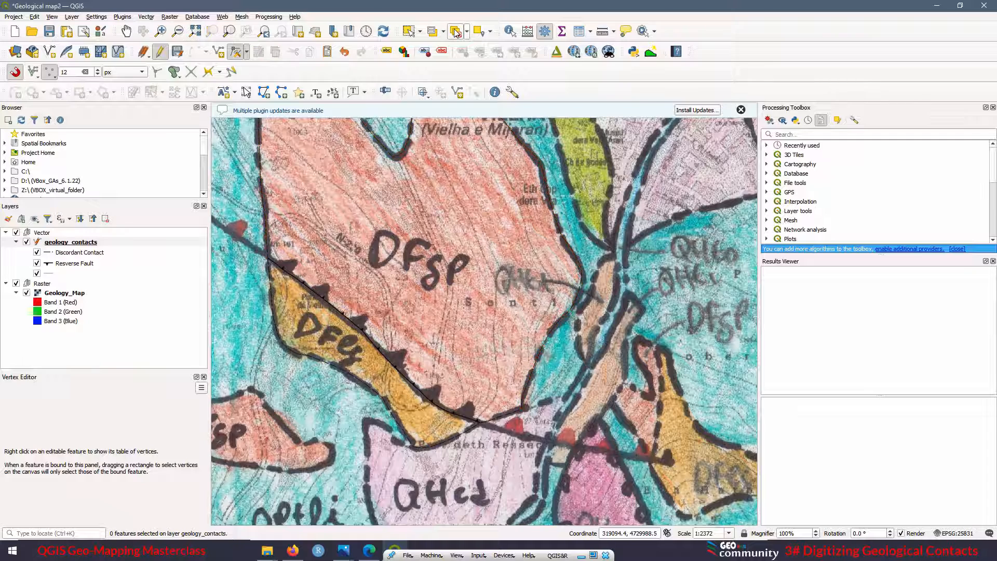
pyautogui.click(159, 54)
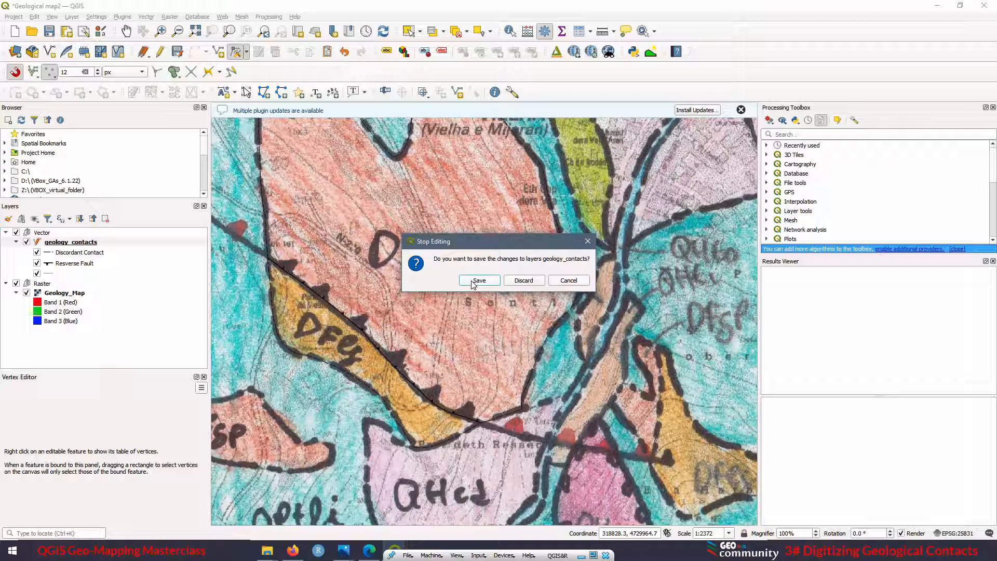
pyautogui.click(479, 281)
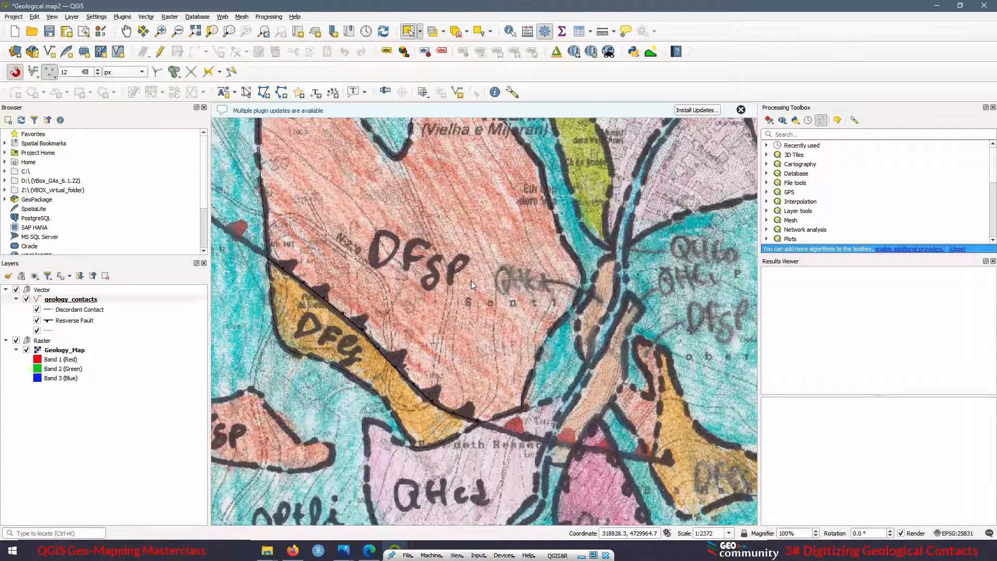
# Review the contact values of the digitized lines in the geology_contacts attribute table.
pyautogui.scroll(3, 447, 396)
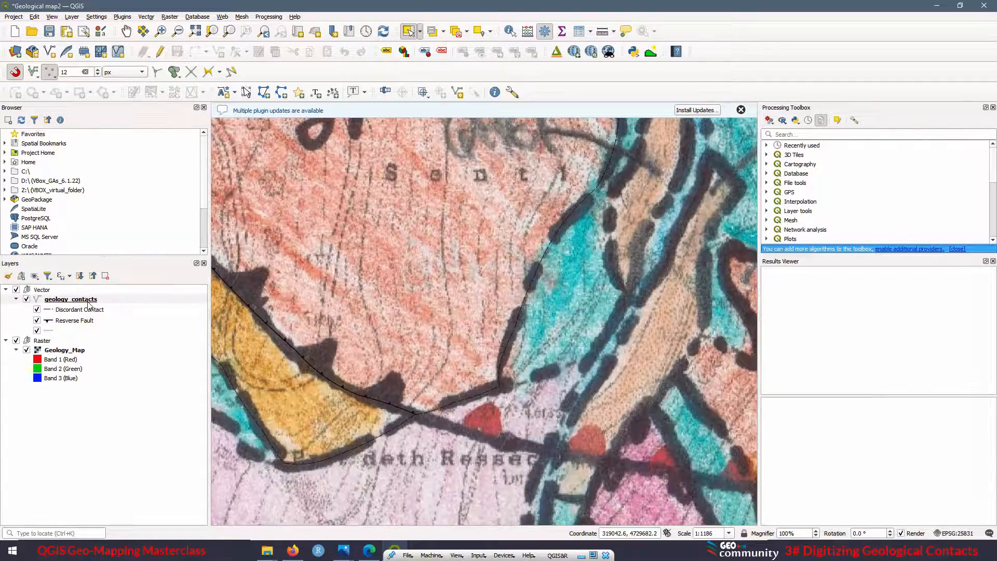
pyautogui.rightClick(81, 302)
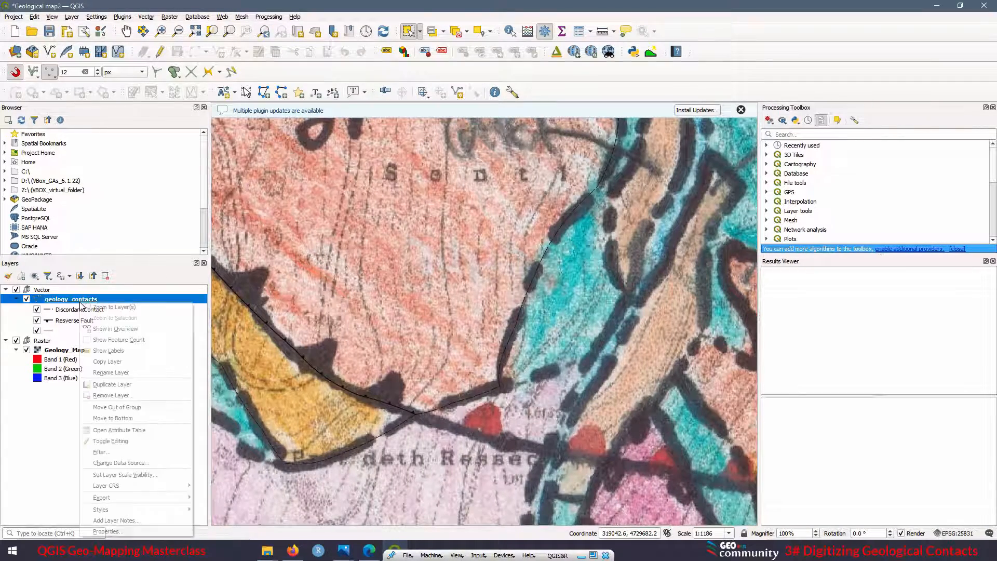
pyautogui.click(106, 431)
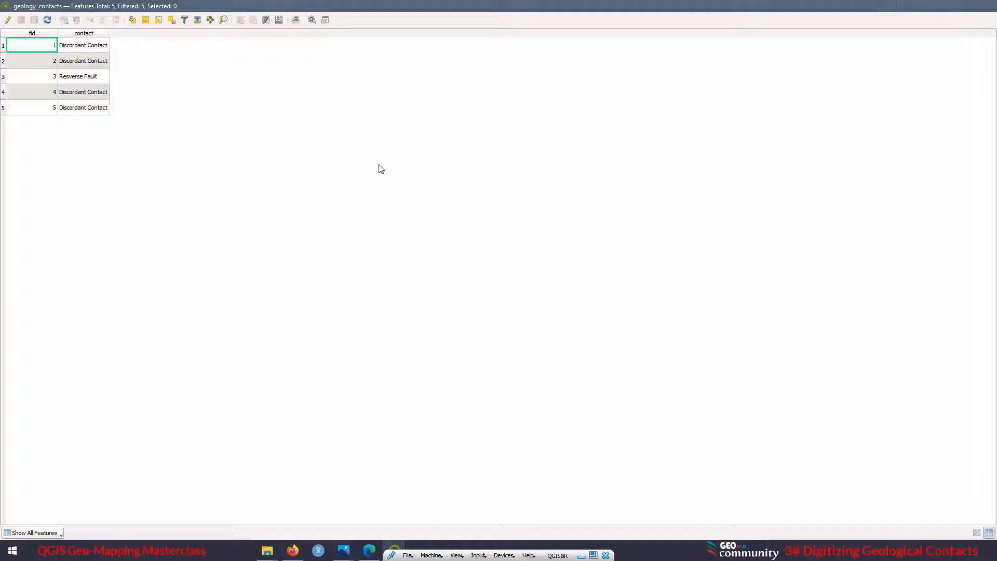
pyautogui.press('Escape')
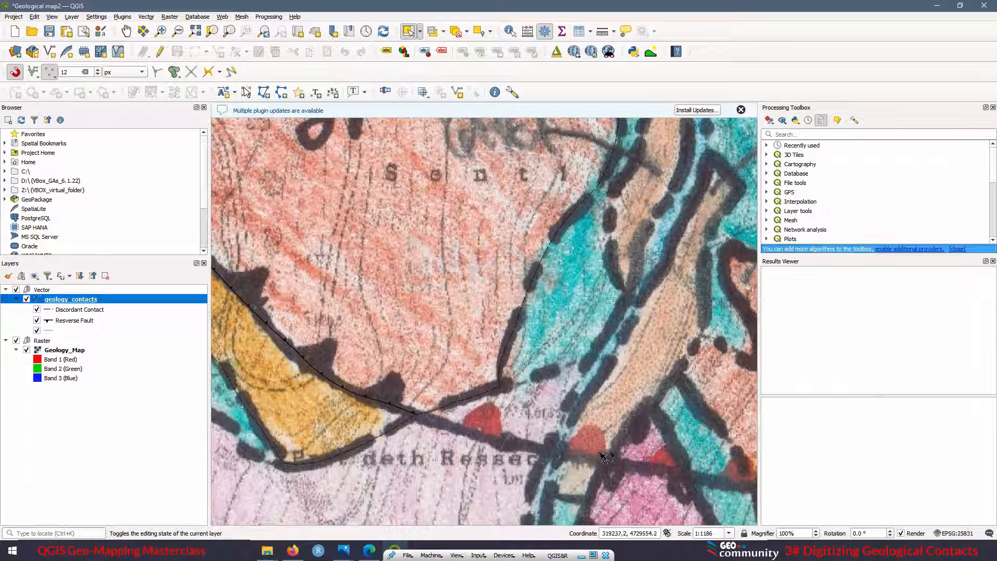
# Start editing geology_contacts and digitize a short line from the DFgp contact's southeastern corner northeast along the dashed contact to the river contact.
pyautogui.scroll(-1, 457, 205)
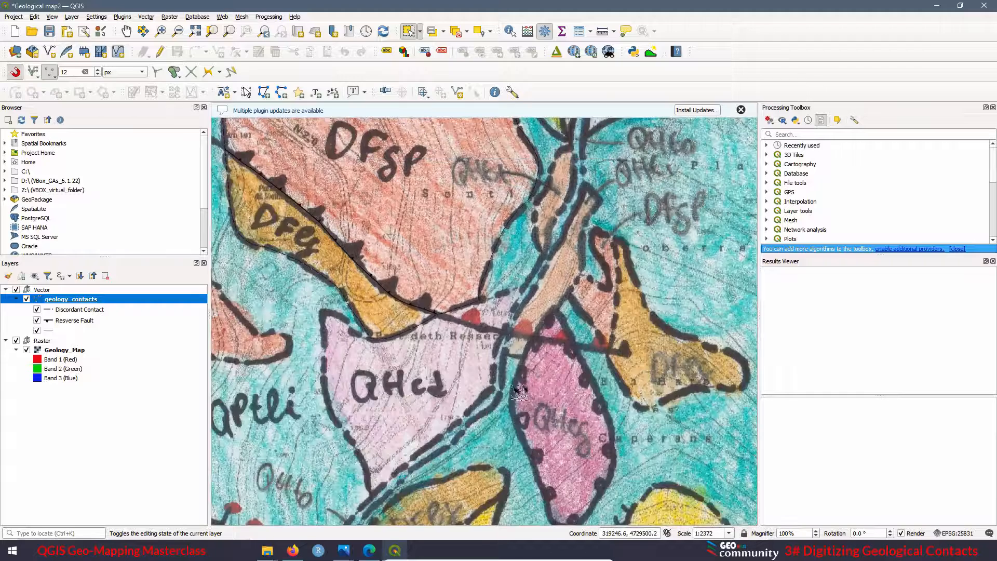
pyautogui.scroll(1, 487, 345)
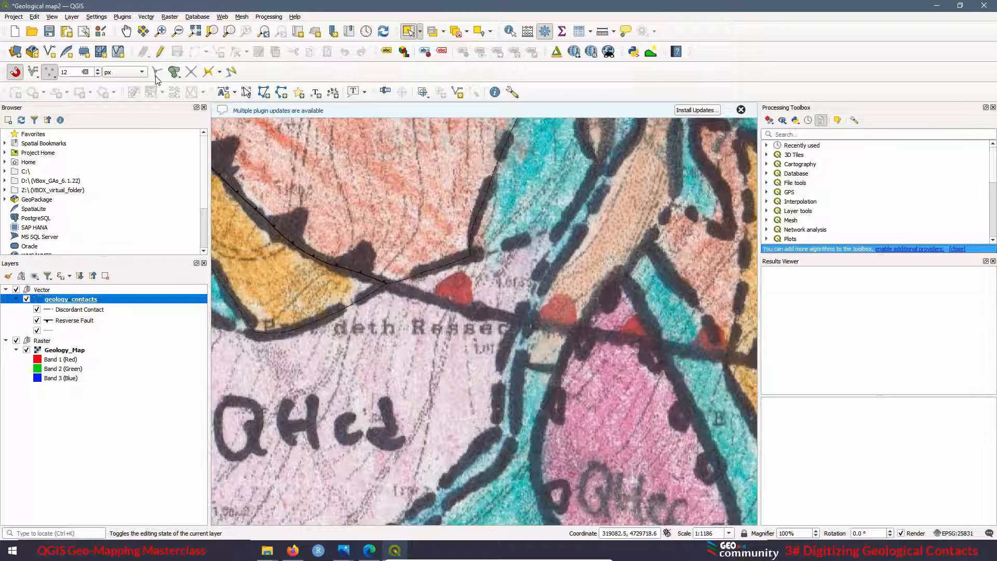
pyautogui.click(160, 51)
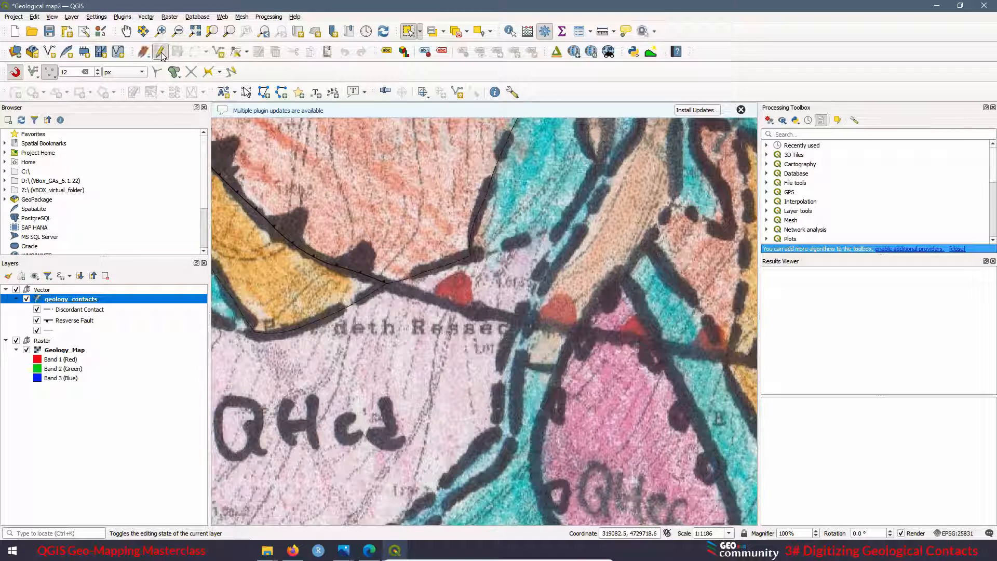
pyautogui.click(224, 55)
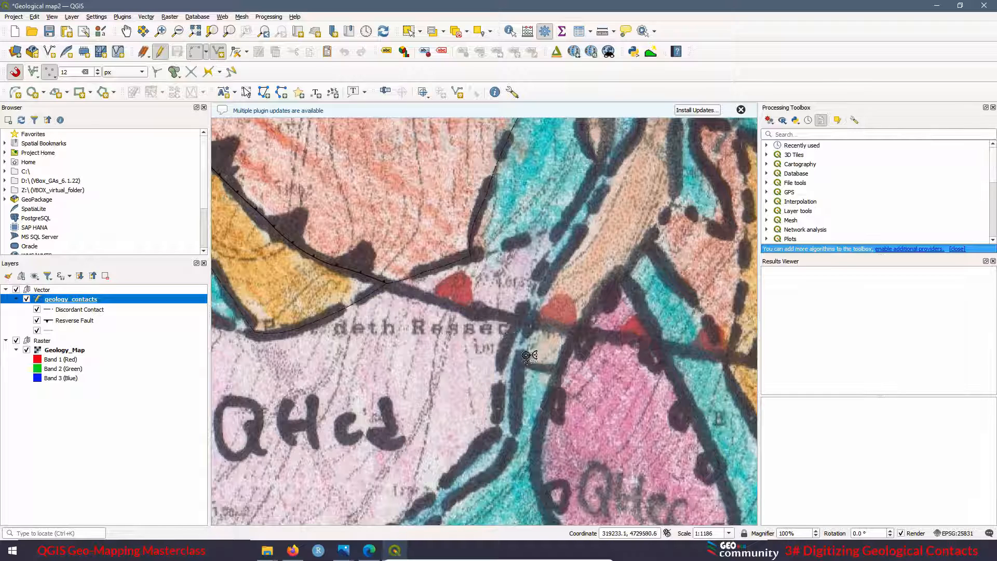
pyautogui.scroll(2, 519, 244)
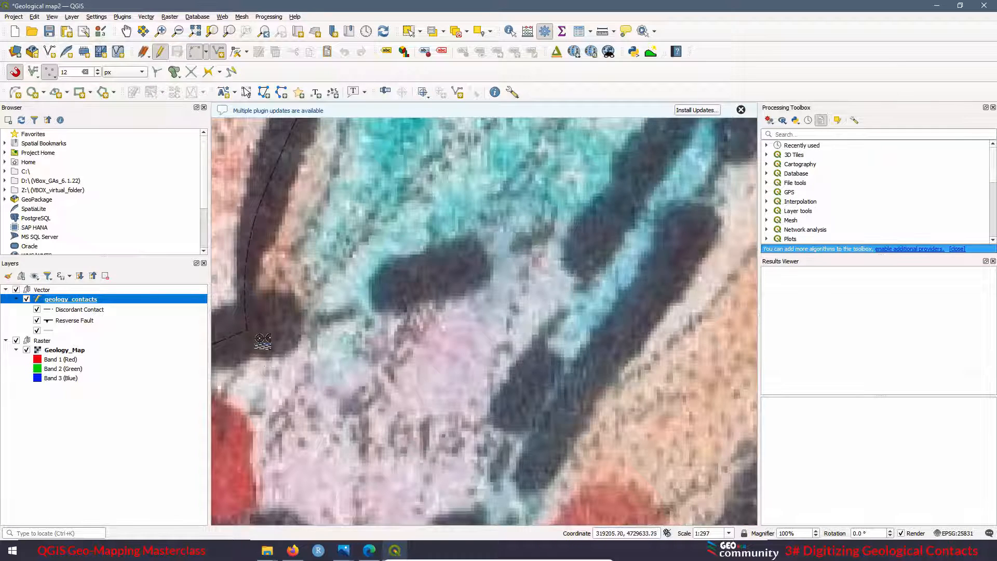
pyautogui.click(251, 331)
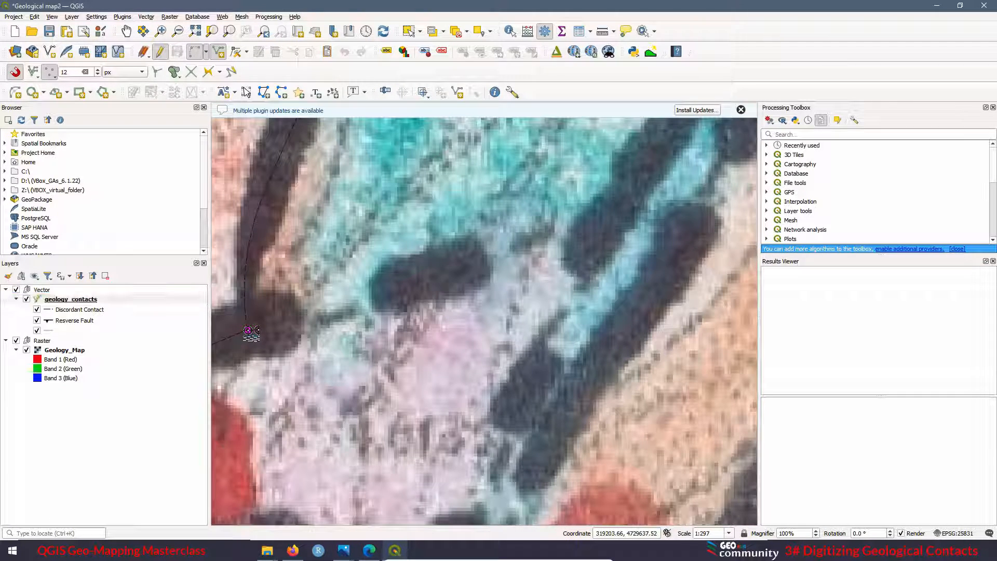
pyautogui.click(405, 285)
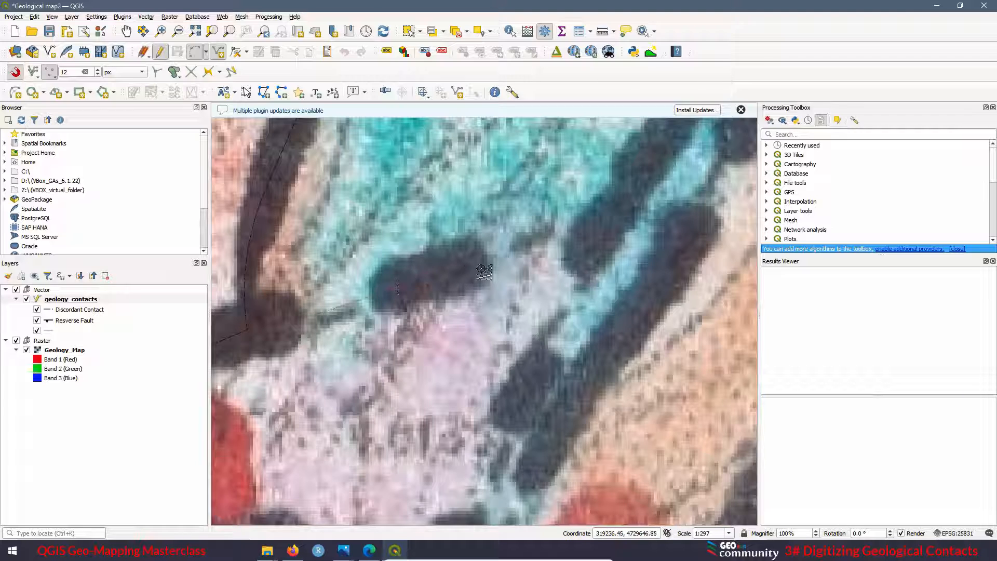
pyautogui.click(557, 248)
pyautogui.click(601, 240)
pyautogui.rightClick(601, 241)
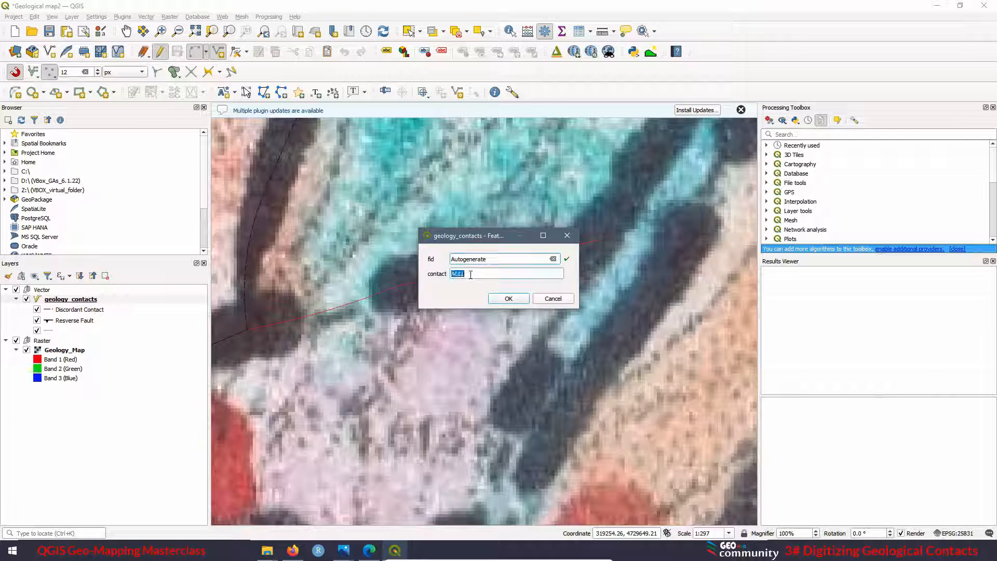
# Set the new line's contact attribute to "Discordant Contat" and end the edit session, saving the changes.
pyautogui.write('Discordant Contact')
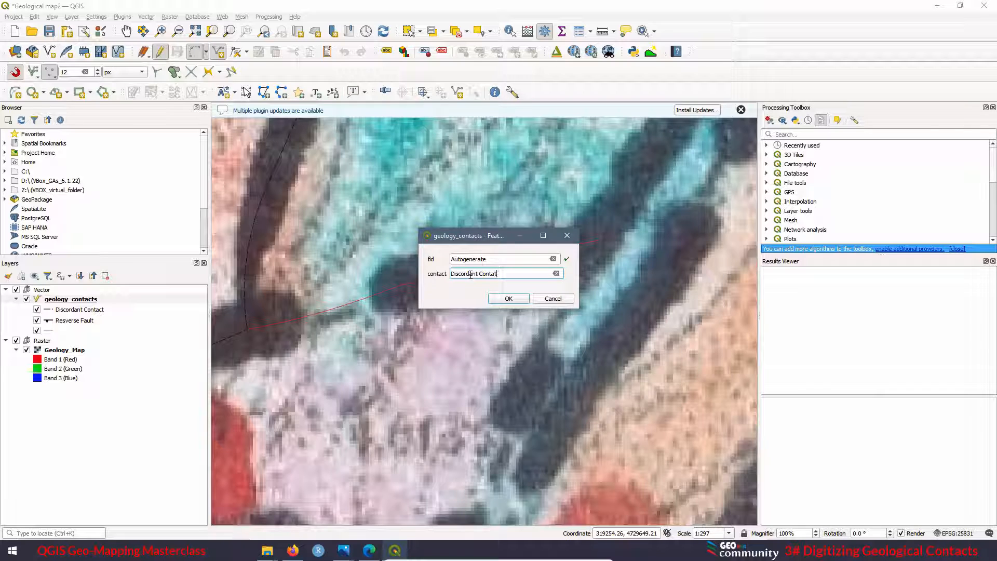
pyautogui.click(509, 298)
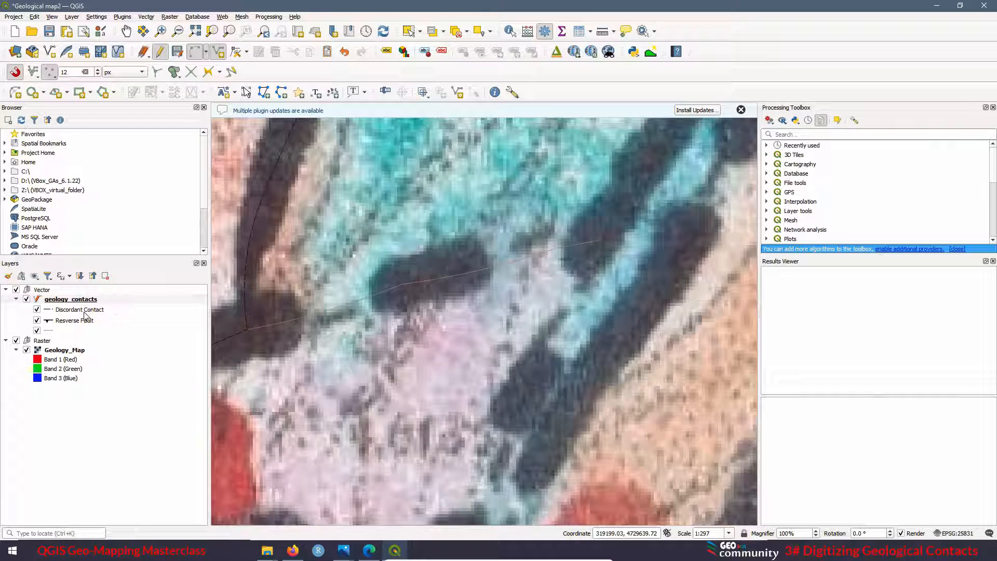
pyautogui.rightClick(71, 299)
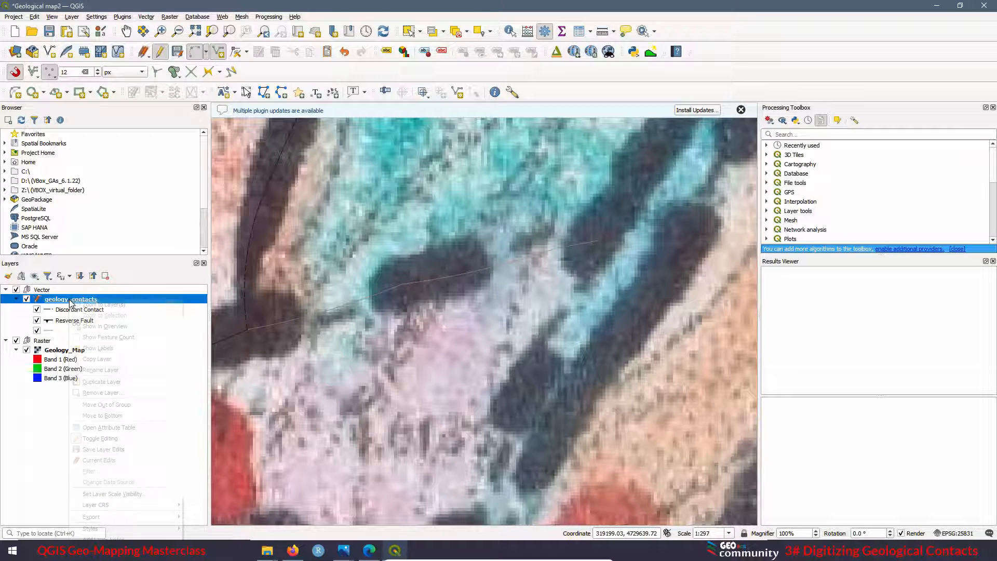
pyautogui.click(159, 55)
pyautogui.click(159, 56)
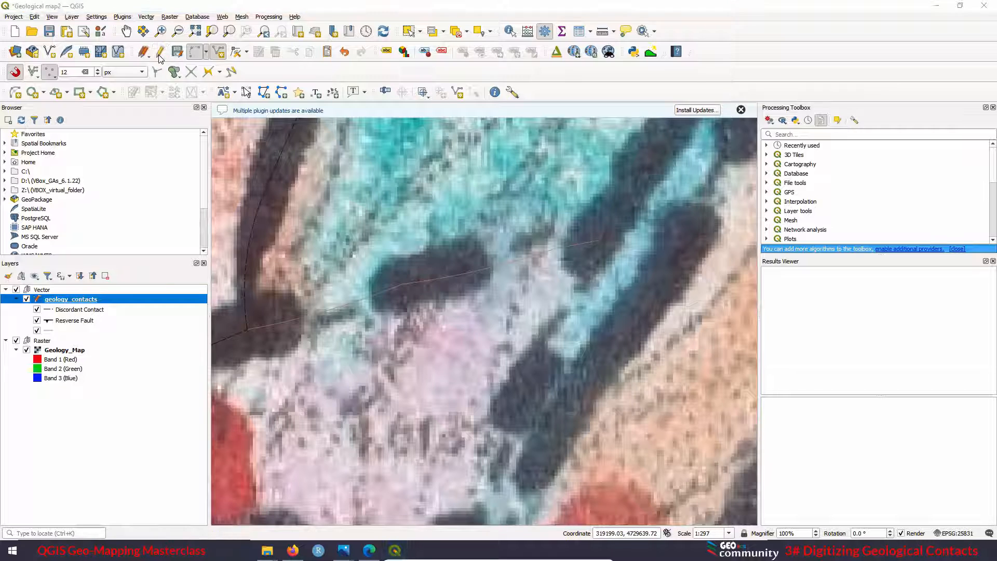
pyautogui.click(465, 284)
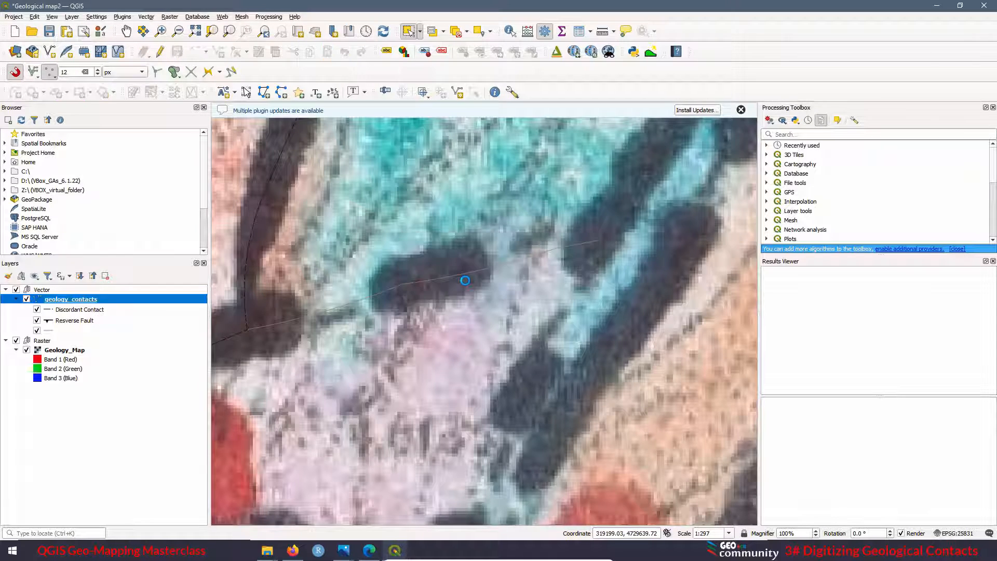
# Check the newly drawn line's contact value in the geology_contacts attribute table.
pyautogui.rightClick(75, 303)
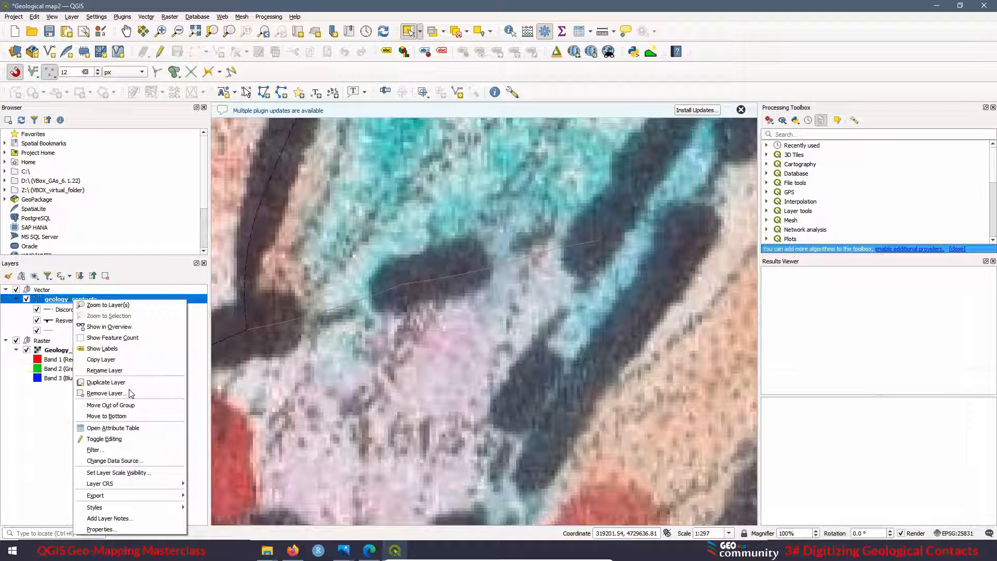
pyautogui.click(121, 431)
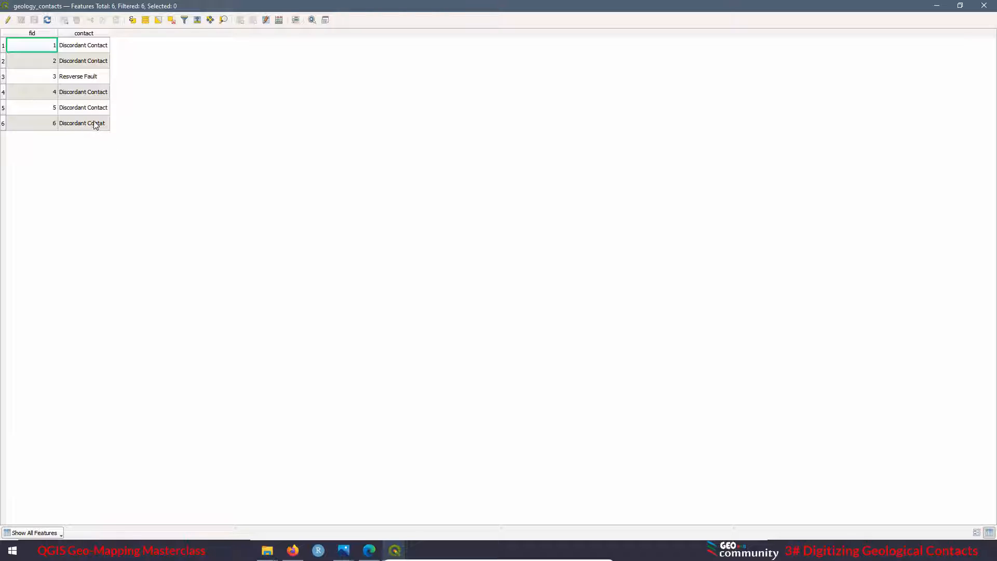
pyautogui.click(985, 5)
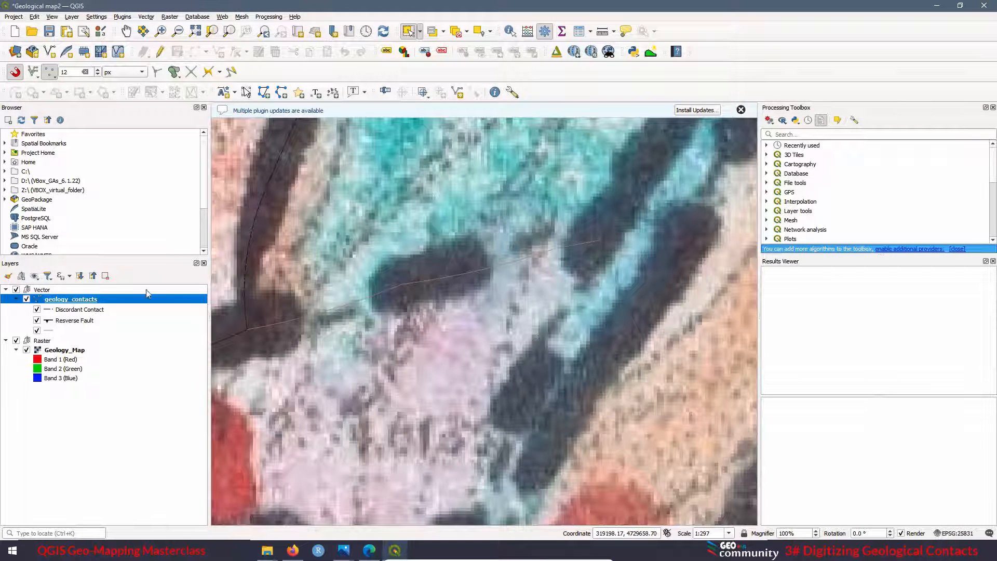
pyautogui.rightClick(58, 301)
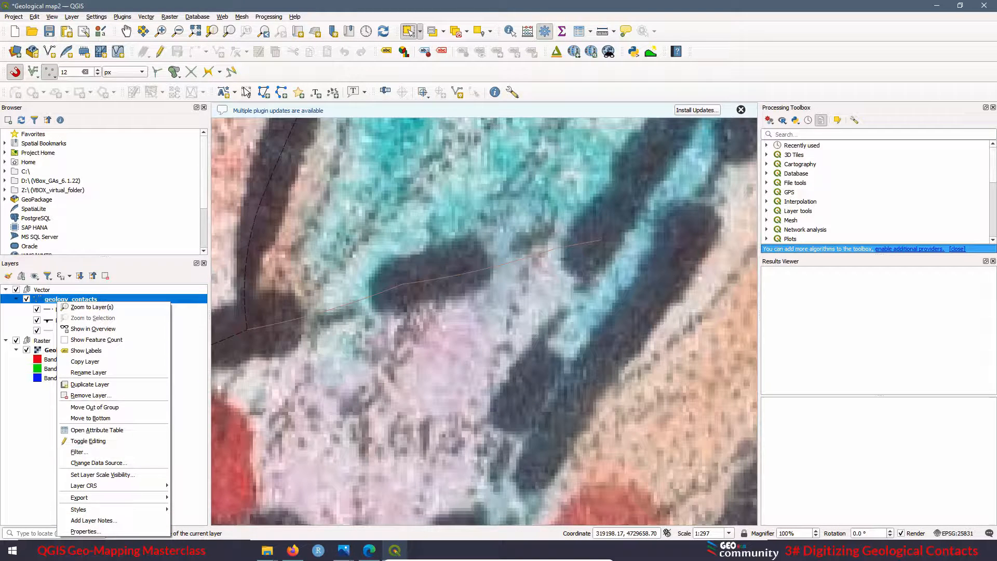
pyautogui.click(99, 531)
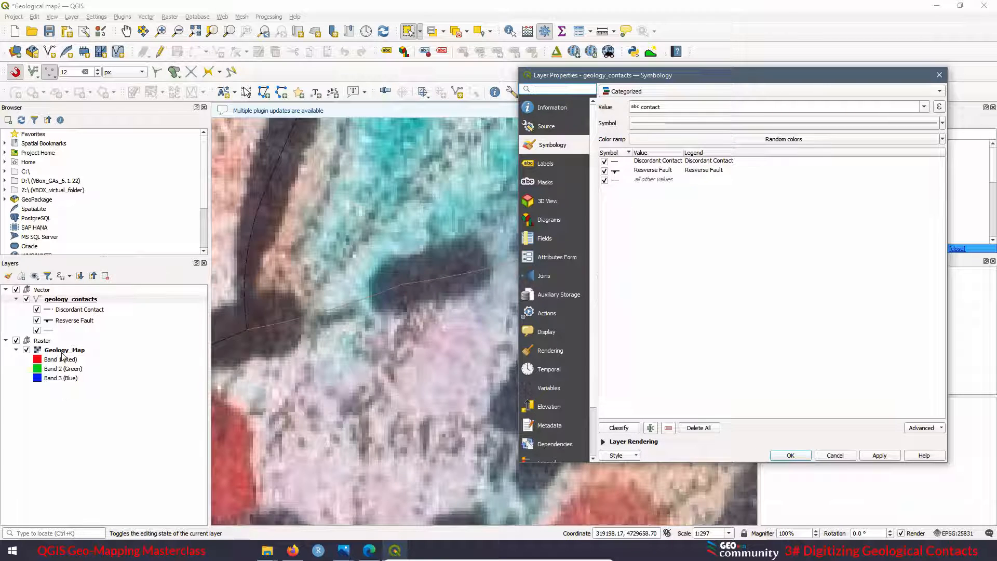
pyautogui.click(628, 428)
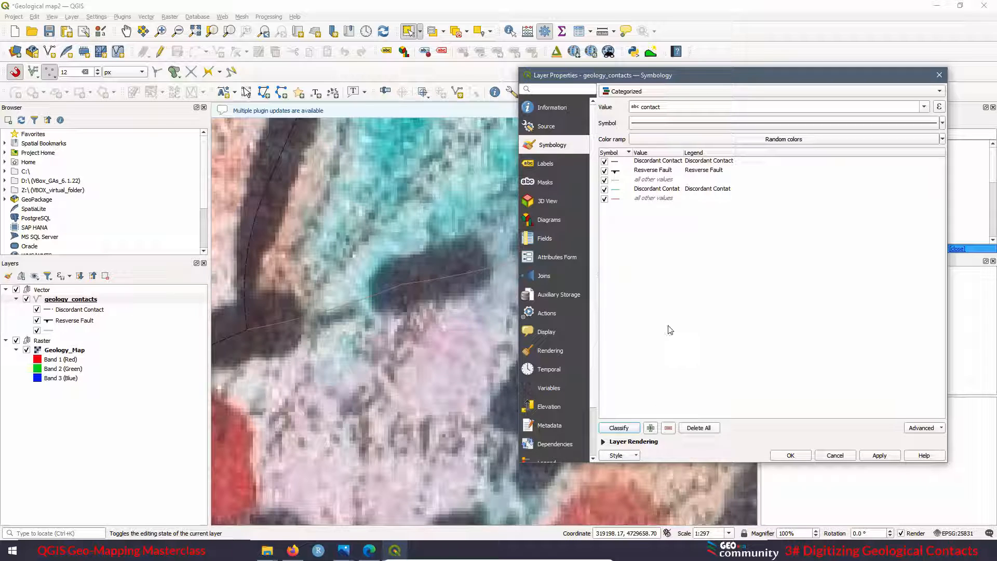
pyautogui.click(720, 190)
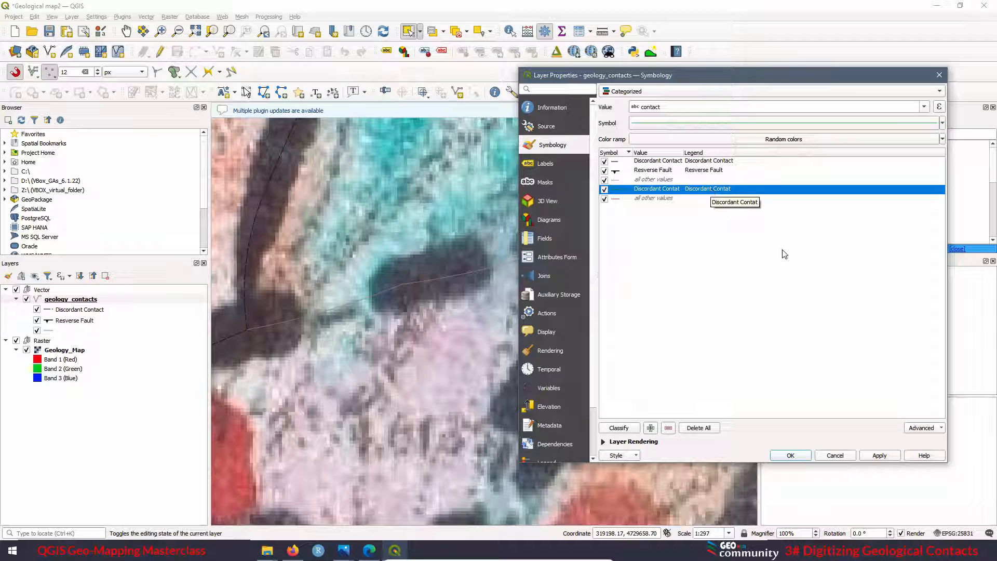
pyautogui.click(835, 455)
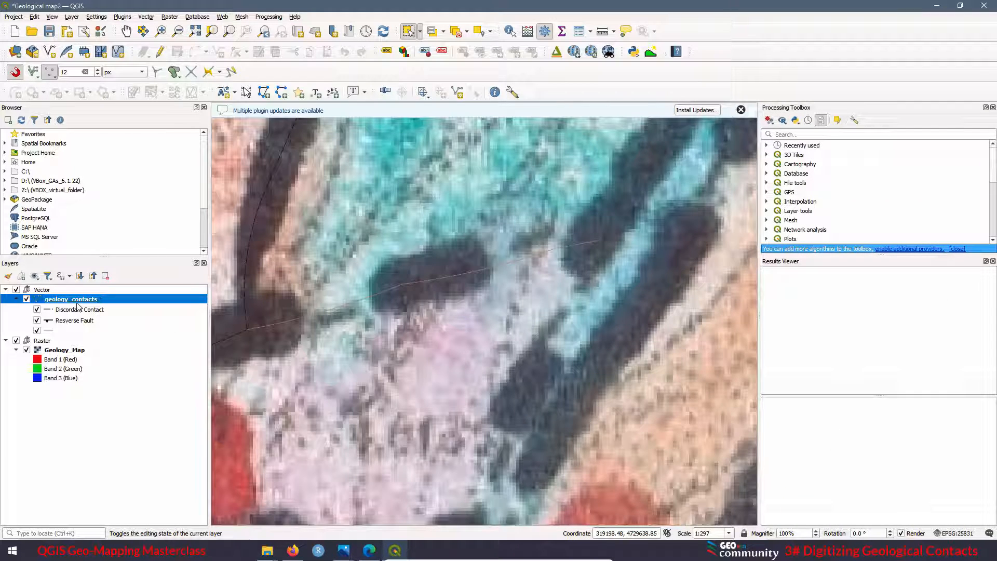
# Correct the contact value of feature 6 to "Discordant Contact" in the attribute table and save the layer edits.
pyautogui.rightClick(78, 301)
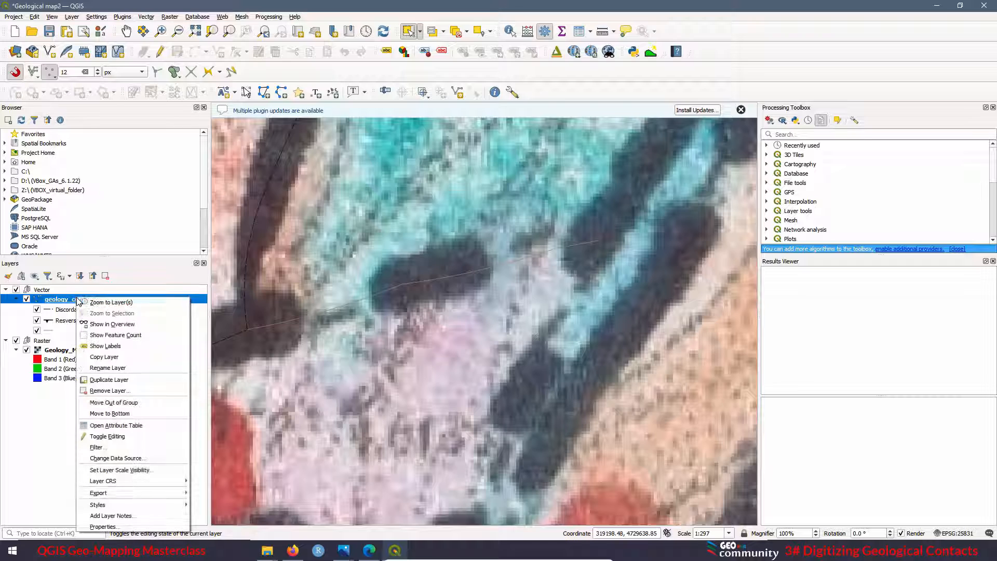
pyautogui.click(121, 432)
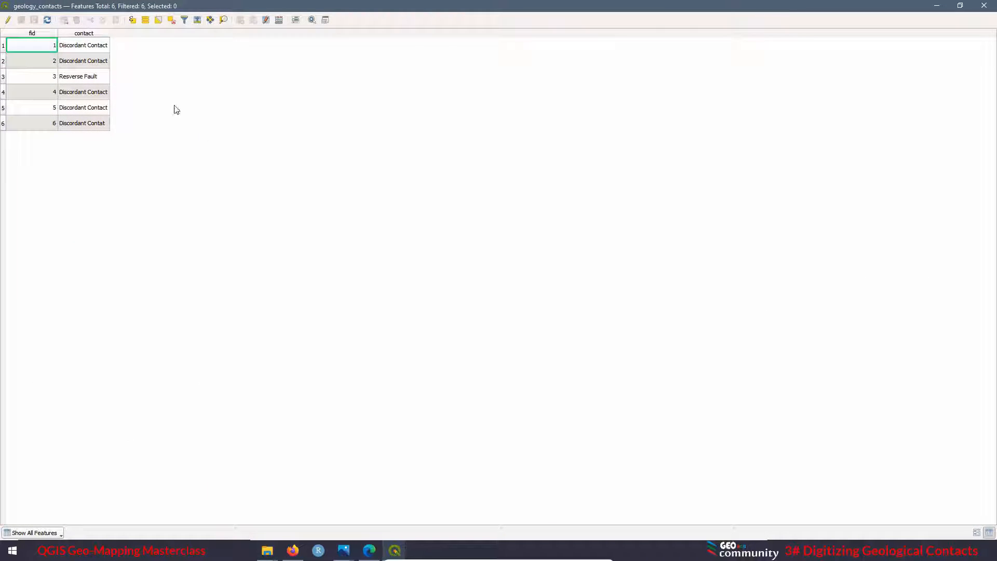
pyautogui.click(8, 20)
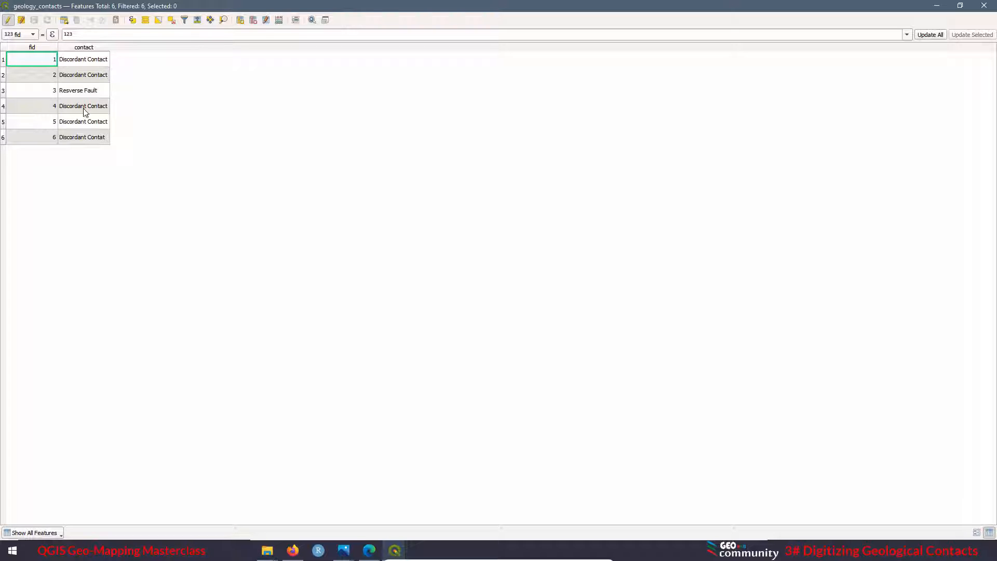
pyautogui.doubleClick(90, 139)
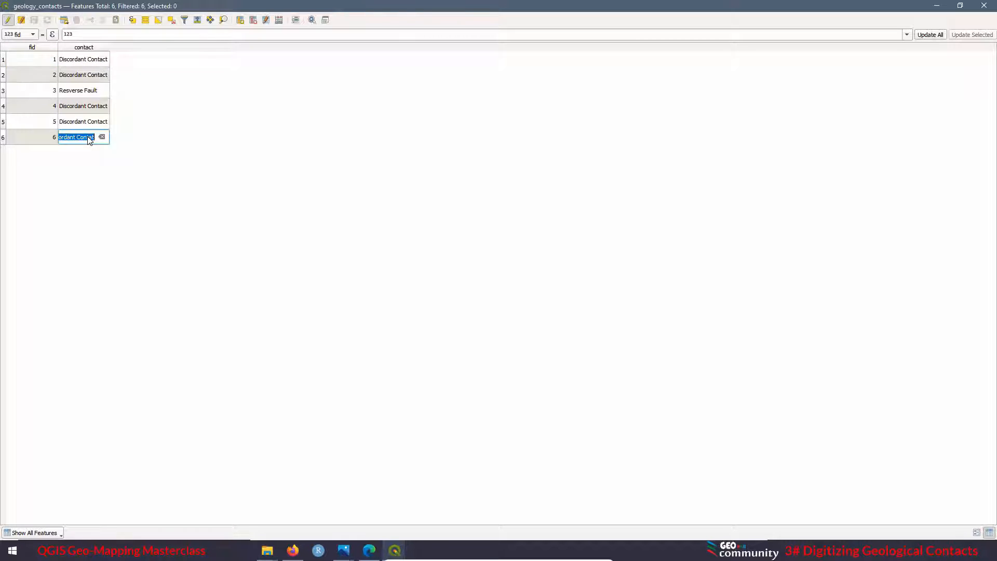
pyautogui.click(92, 138)
pyautogui.write('c')
pyautogui.click(8, 19)
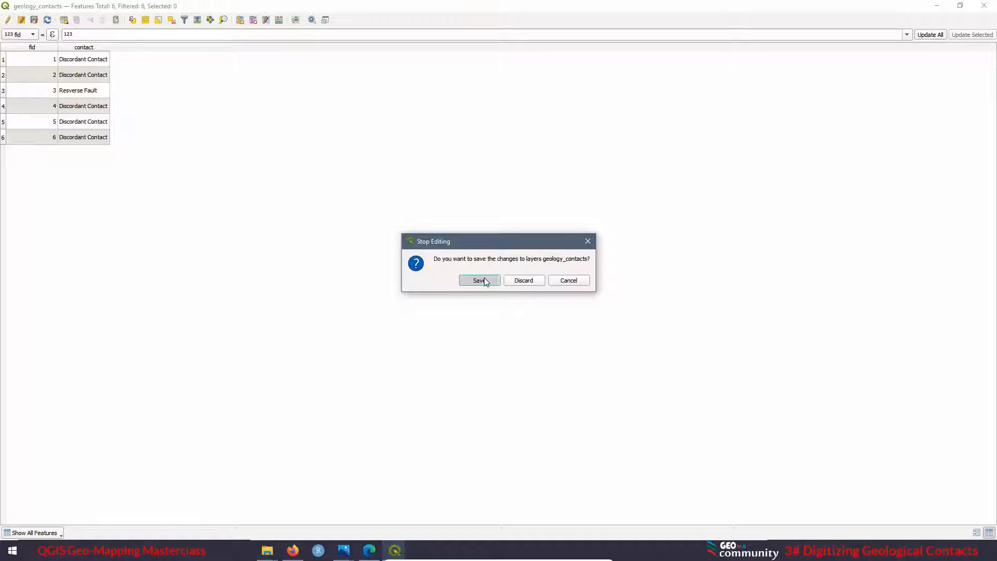
pyautogui.click(480, 280)
pyautogui.click(984, 5)
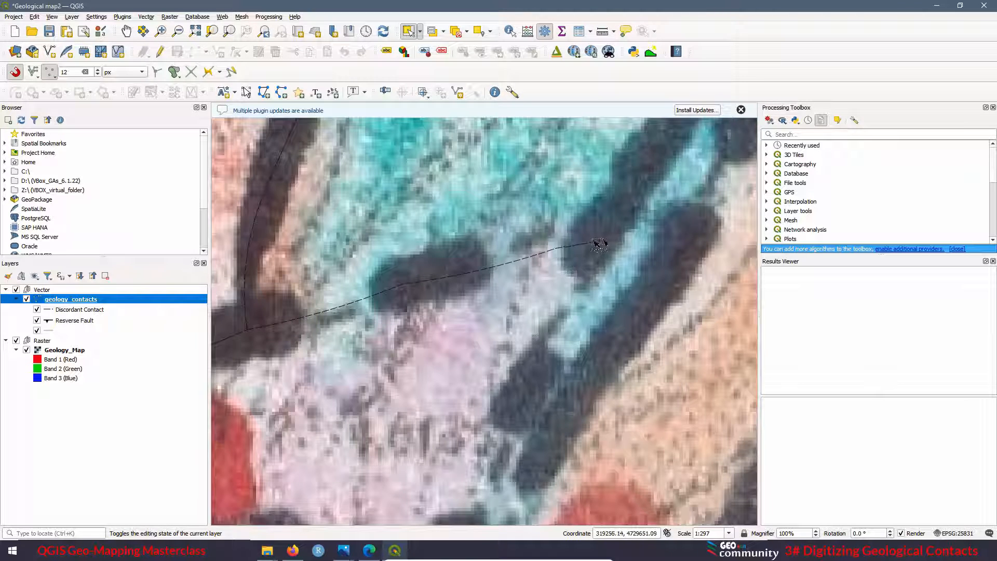
# Reclassify the geology_contacts symbology categories, remove both "all other values" classes and apply the change.
pyautogui.rightClick(63, 301)
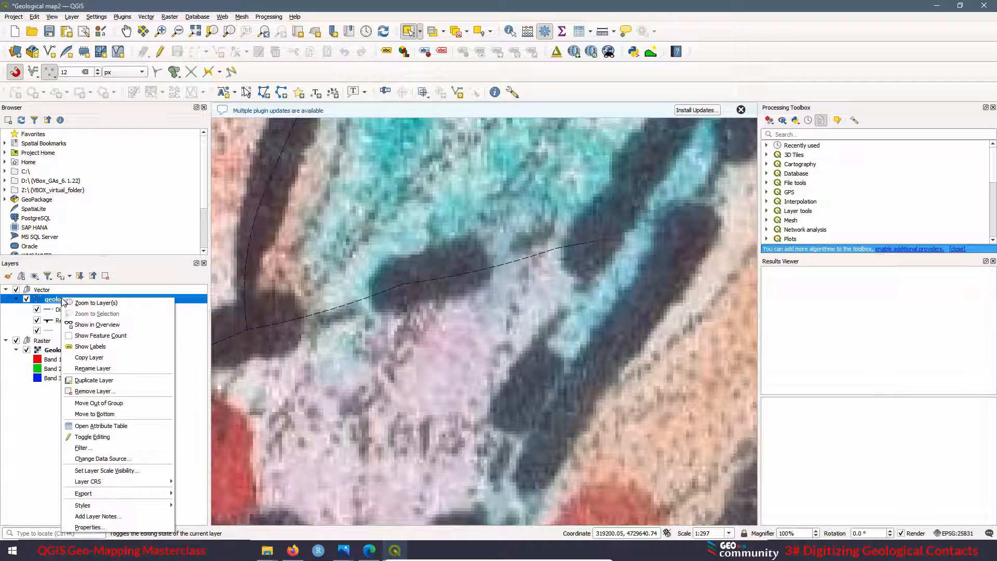
pyautogui.click(103, 528)
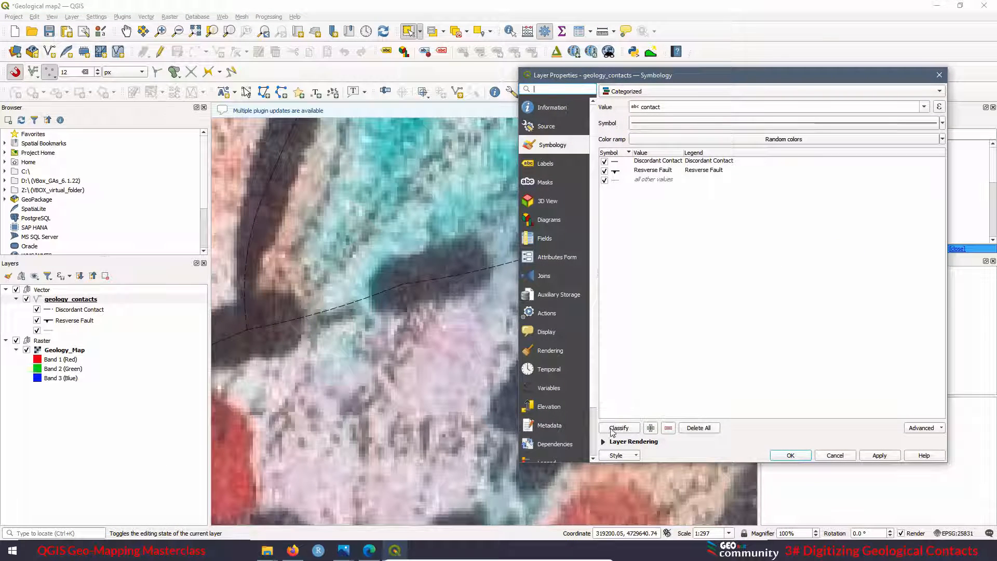
pyautogui.click(613, 431)
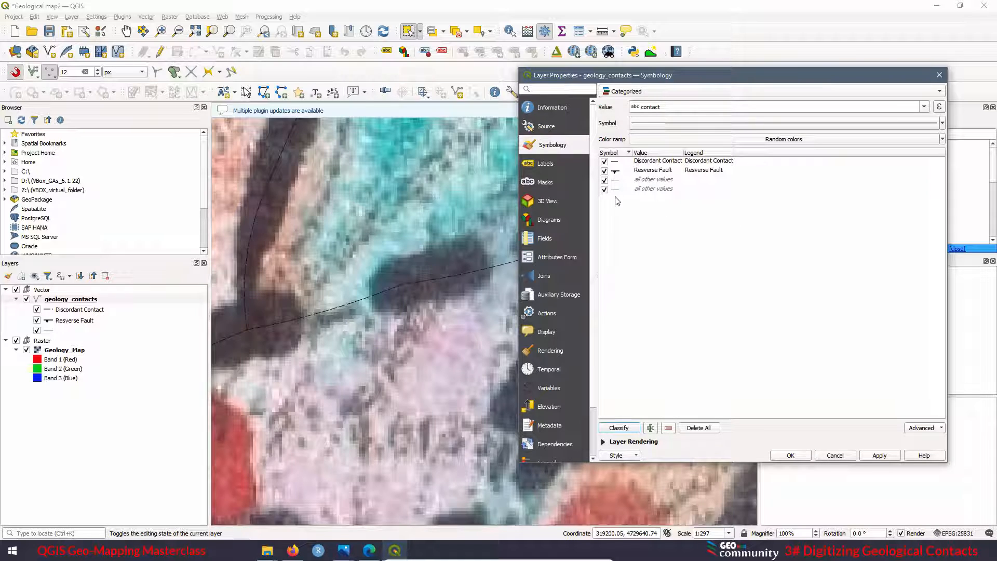
pyautogui.click(624, 189)
pyautogui.click(669, 428)
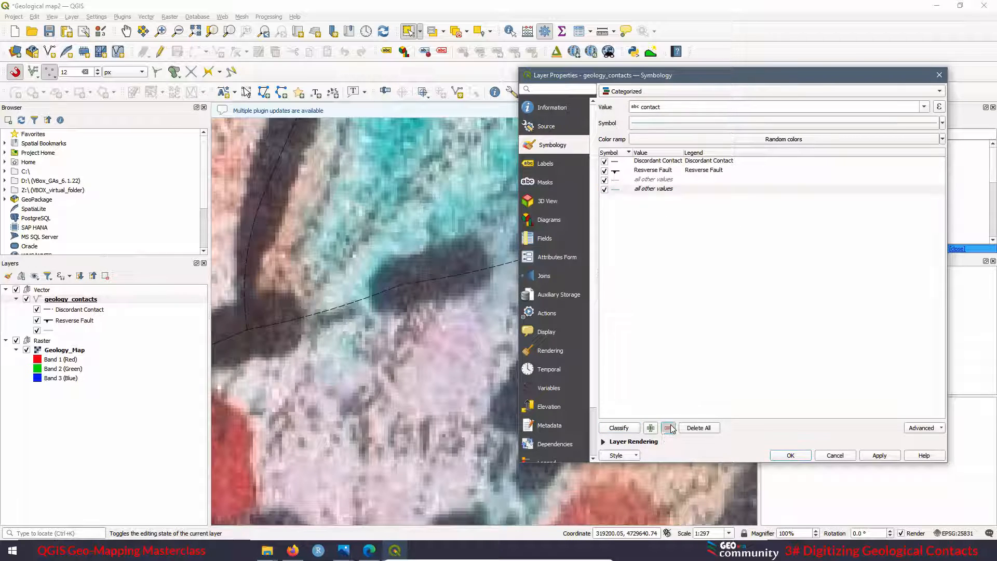
pyautogui.click(644, 182)
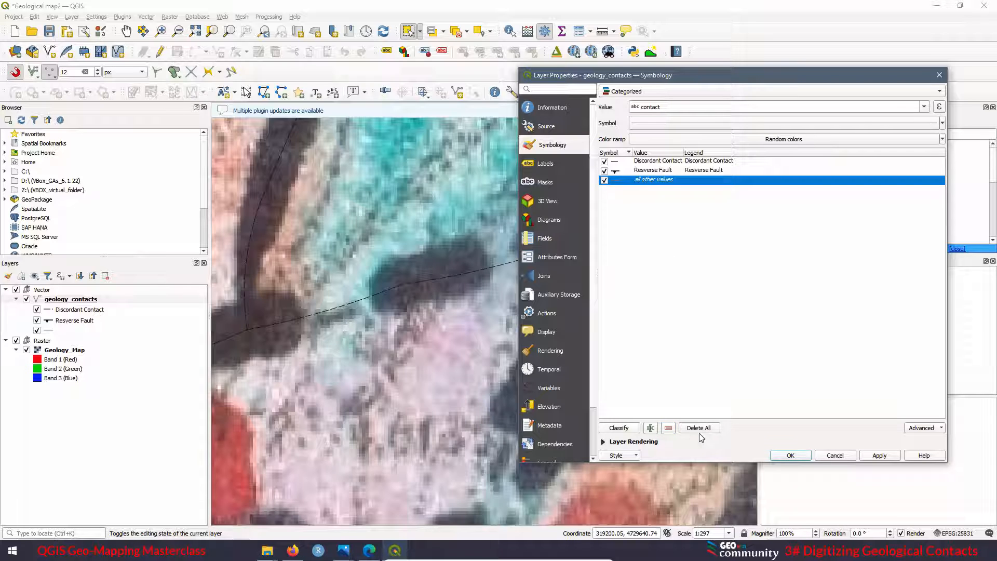
pyautogui.click(669, 429)
pyautogui.click(879, 456)
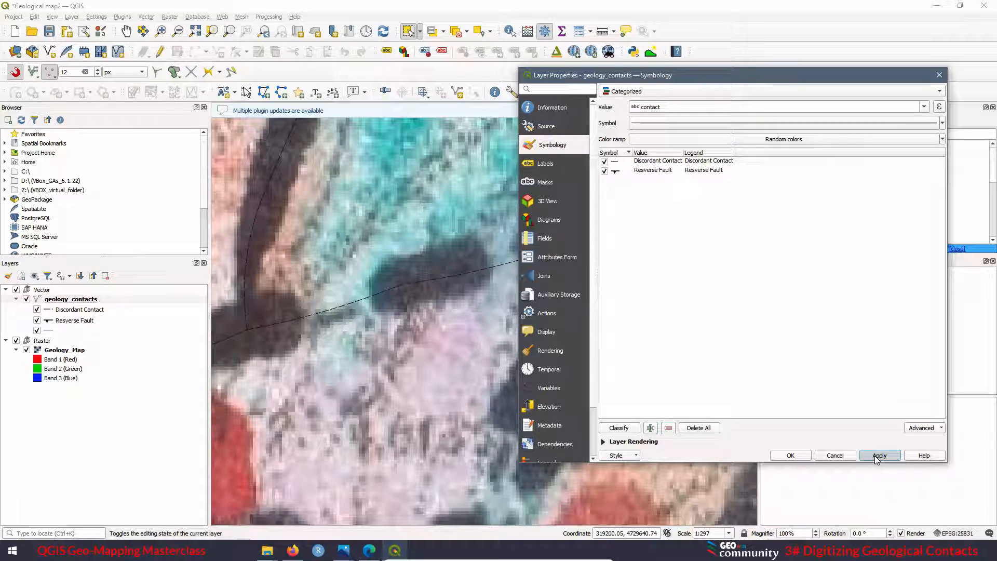
pyautogui.click(790, 456)
# Start editing geology_contacts and digitize a line from the last contact's northeastern end southwest along the river to the thick fault line.
pyautogui.scroll(-1, 335, 272)
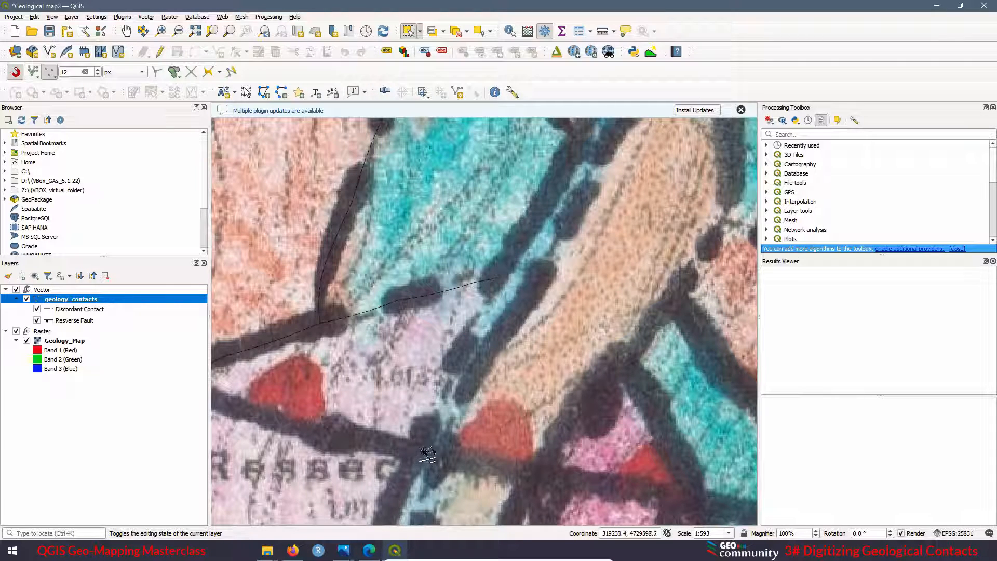
pyautogui.click(160, 52)
pyautogui.click(218, 54)
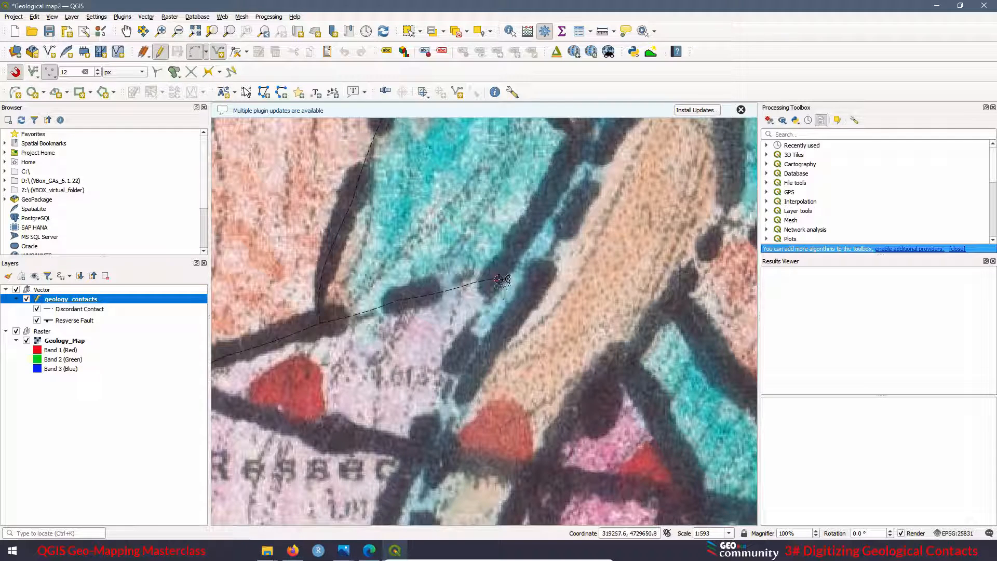
pyautogui.click(498, 279)
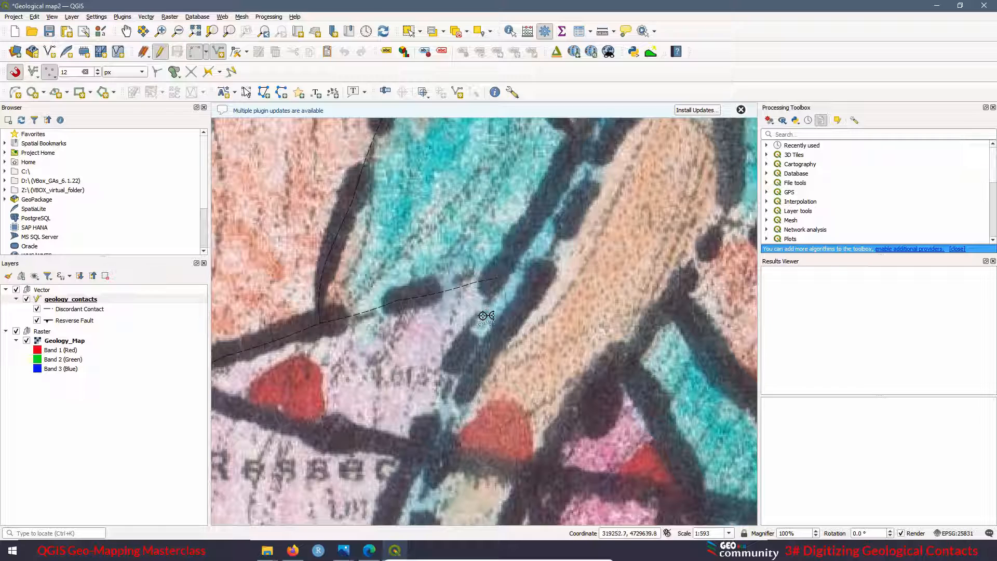
pyautogui.click(470, 348)
pyautogui.click(437, 417)
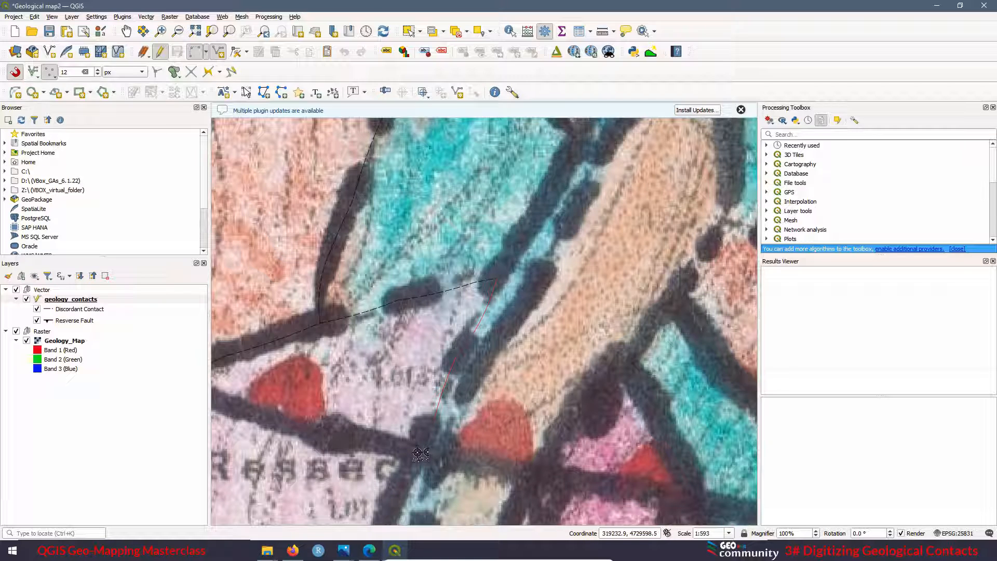
pyautogui.rightClick(419, 453)
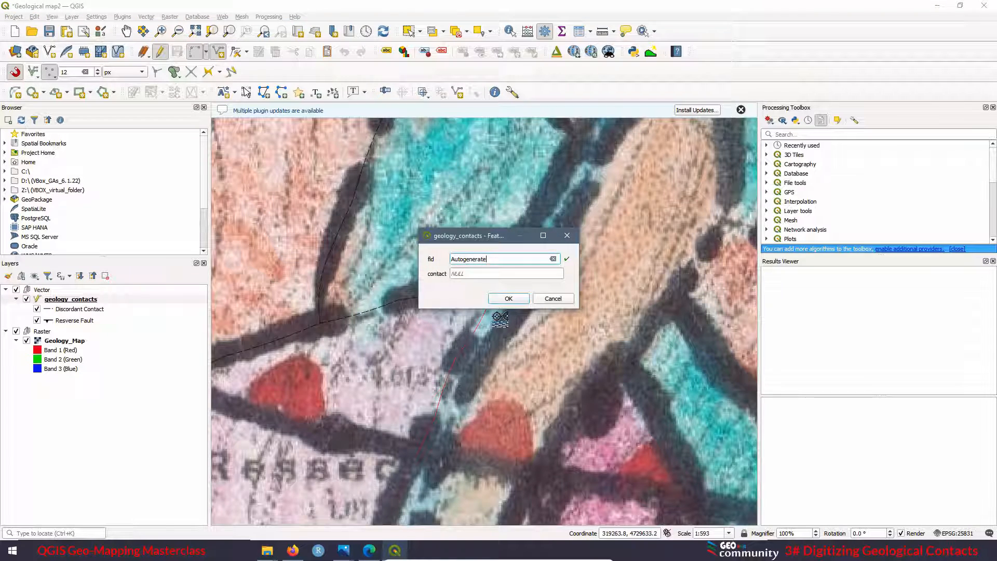
# Set the river line's contact attribute to "Discordant Contact" and accept the feature.
pyautogui.click(468, 273)
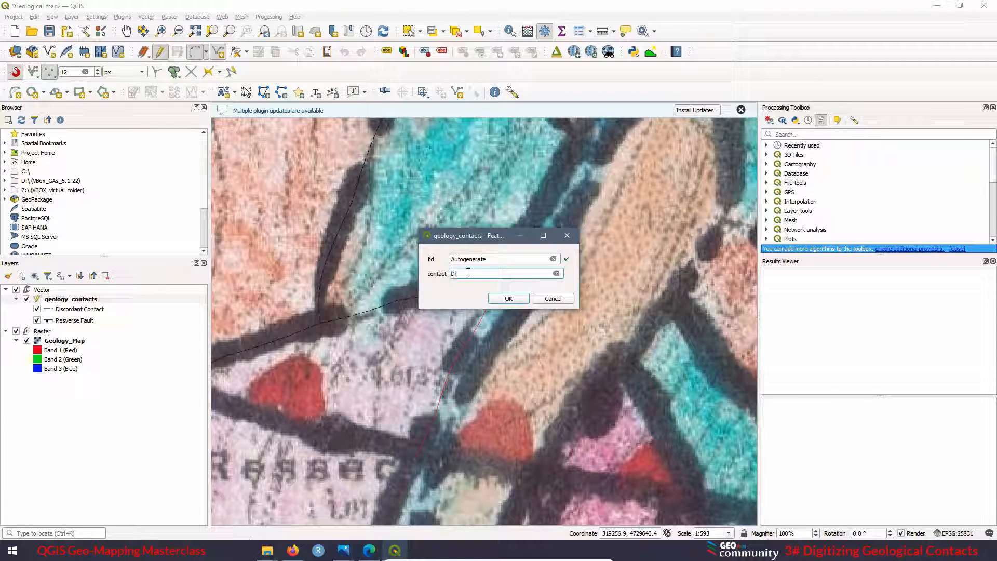
pyautogui.write('Discordant Con')
pyautogui.click(512, 298)
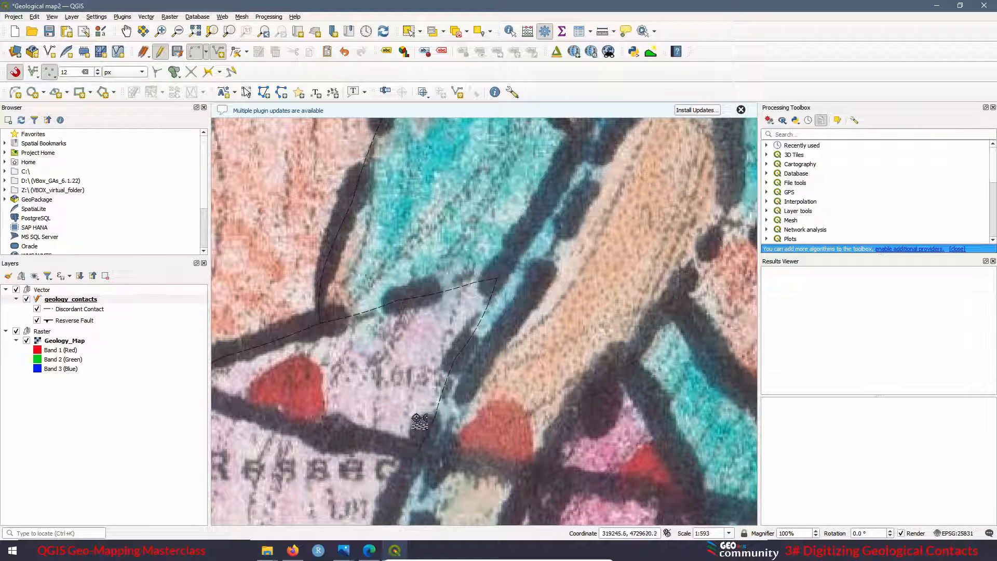
# Digitize the fault segment from the reverse fault's southeastern end along the thick black line to the river contact's southern end.
pyautogui.scroll(-1, 511, 311)
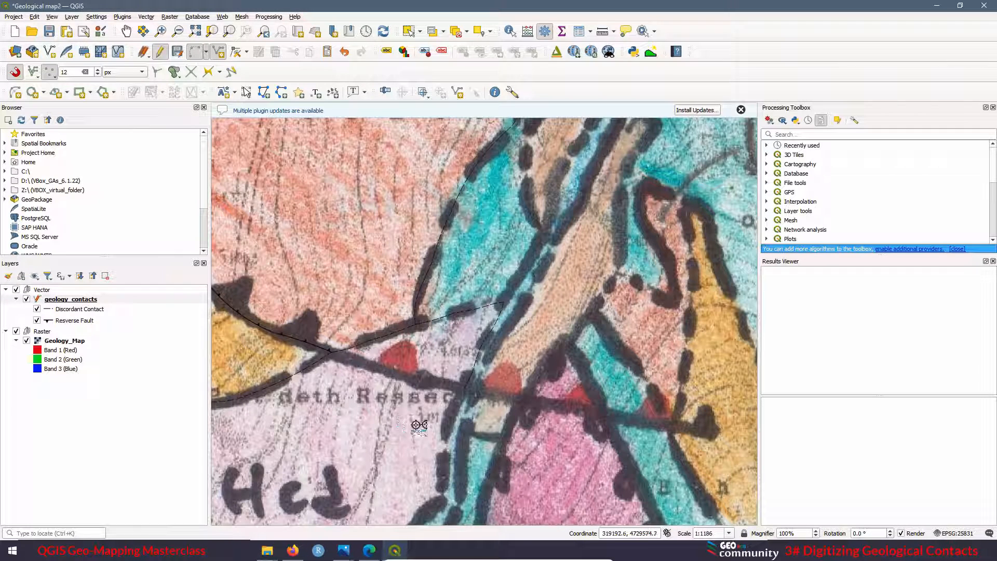
pyautogui.scroll(1, 313, 433)
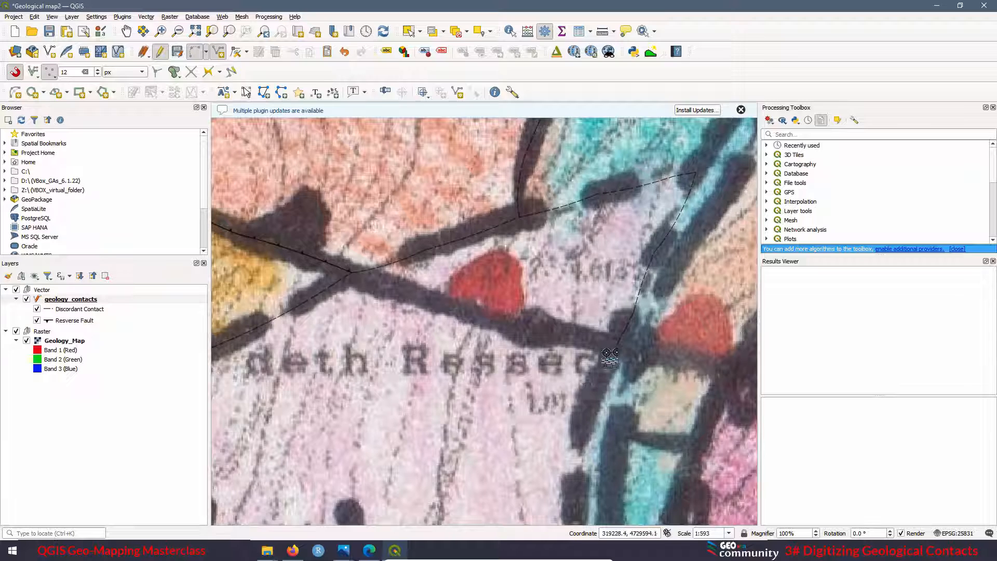
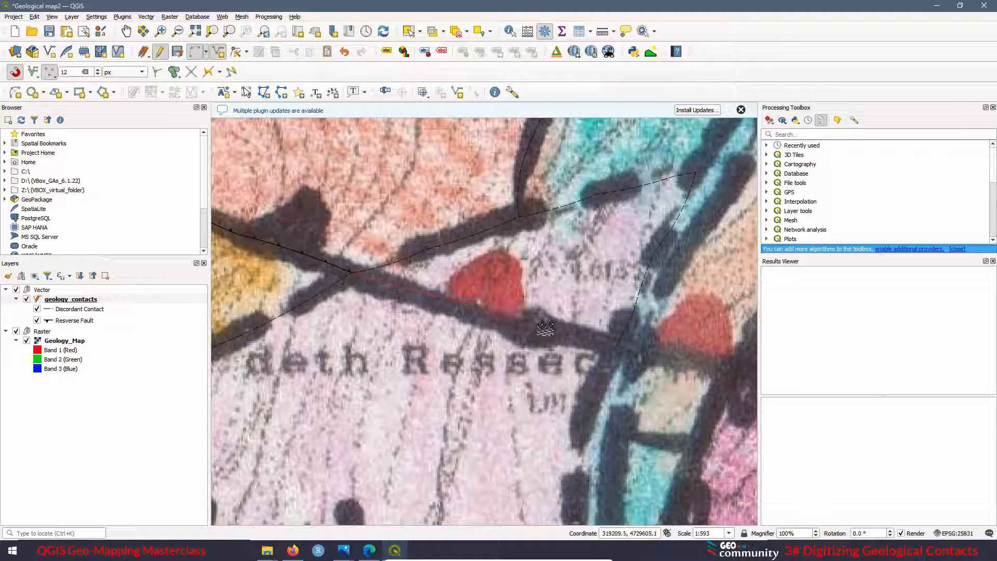
pyautogui.click(561, 327)
pyautogui.click(619, 347)
pyautogui.rightClick(618, 347)
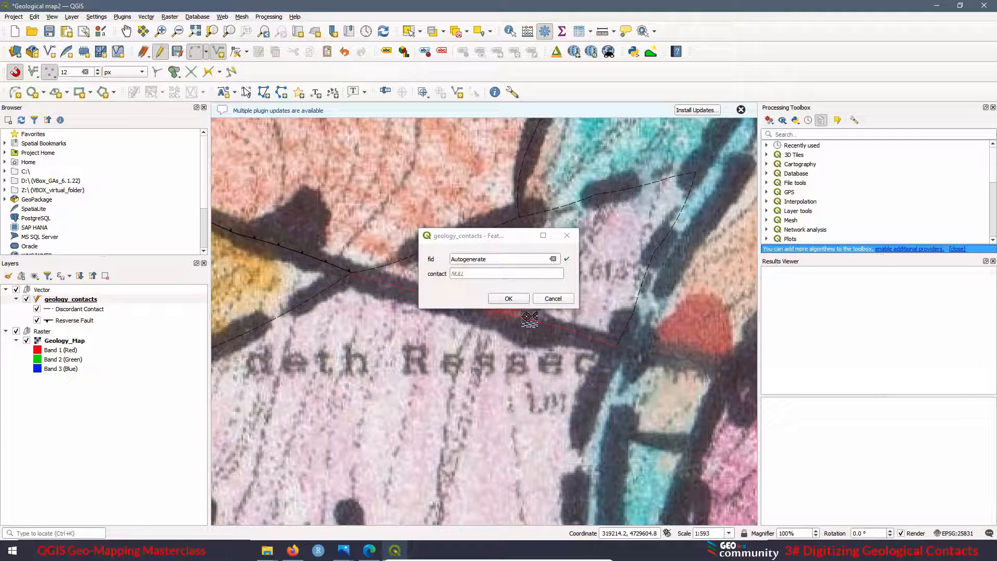
# Set the new fault segment's contact attribute to "Fossilized Reverse Fault" and accept the feature.
pyautogui.click(466, 274)
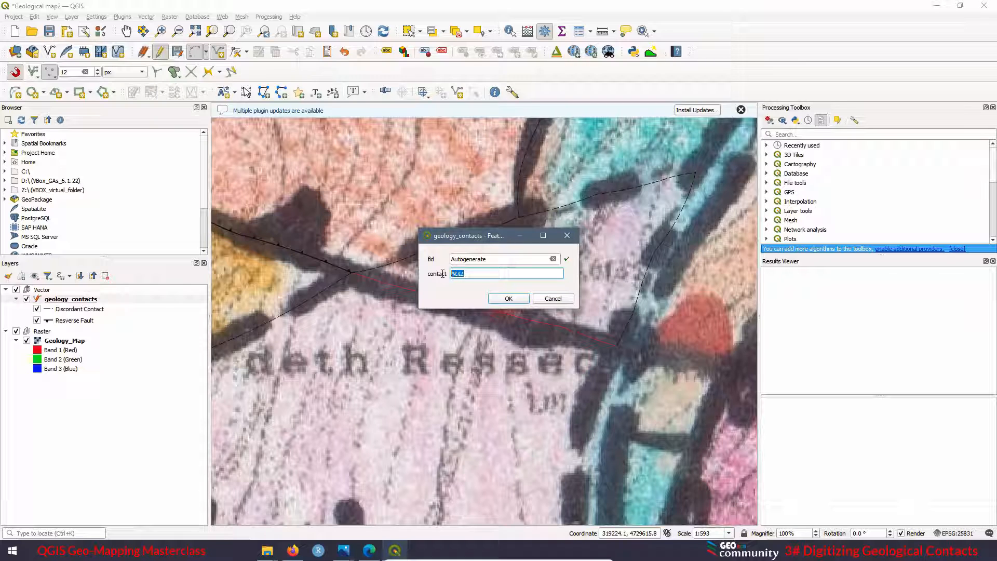
pyautogui.write('Discordant Contact')
pyautogui.click(508, 299)
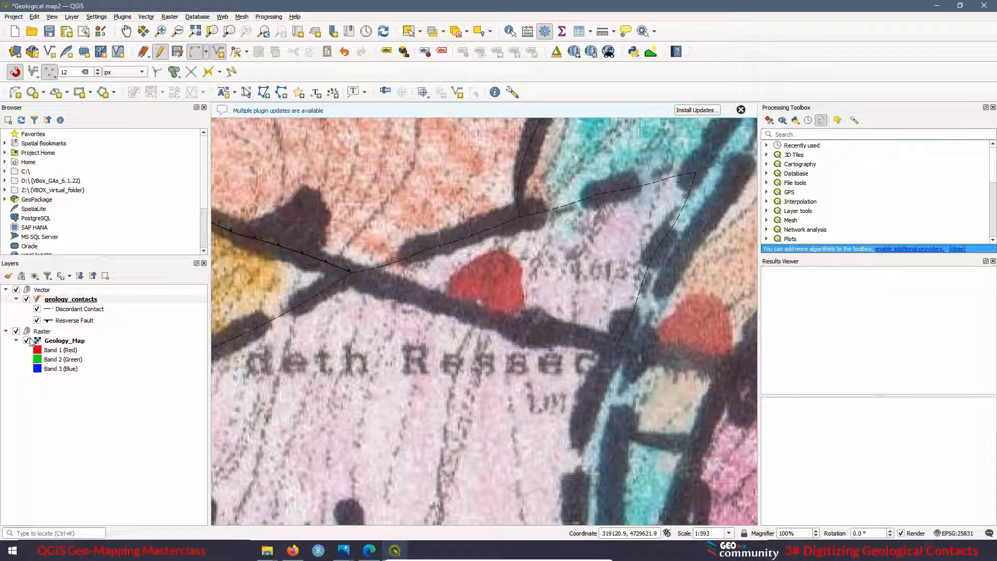
# Check the digitized lines with the Raster group briefly hidden, and end the geology_contacts edit session, saving the changes.
pyautogui.click(16, 331)
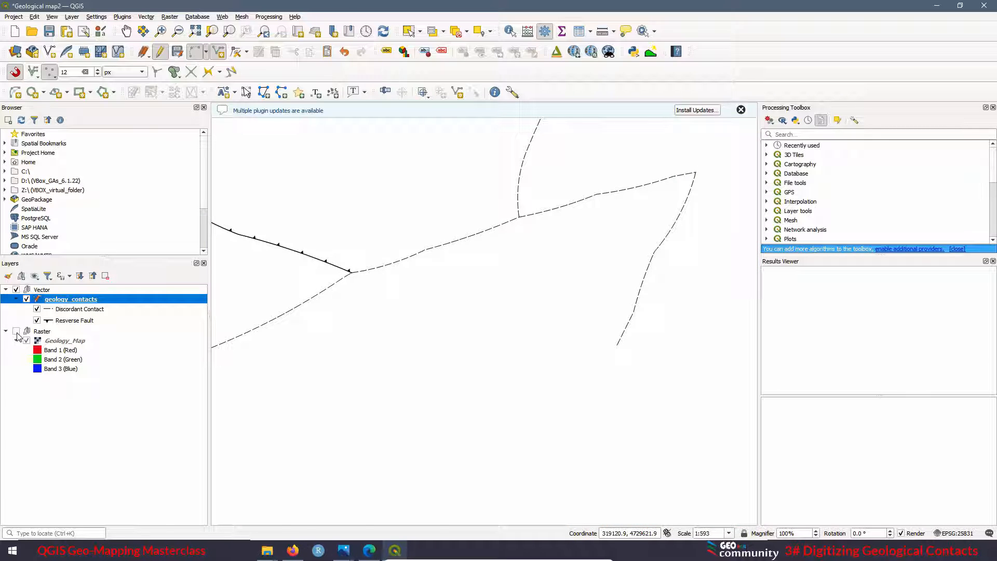
pyautogui.click(16, 331)
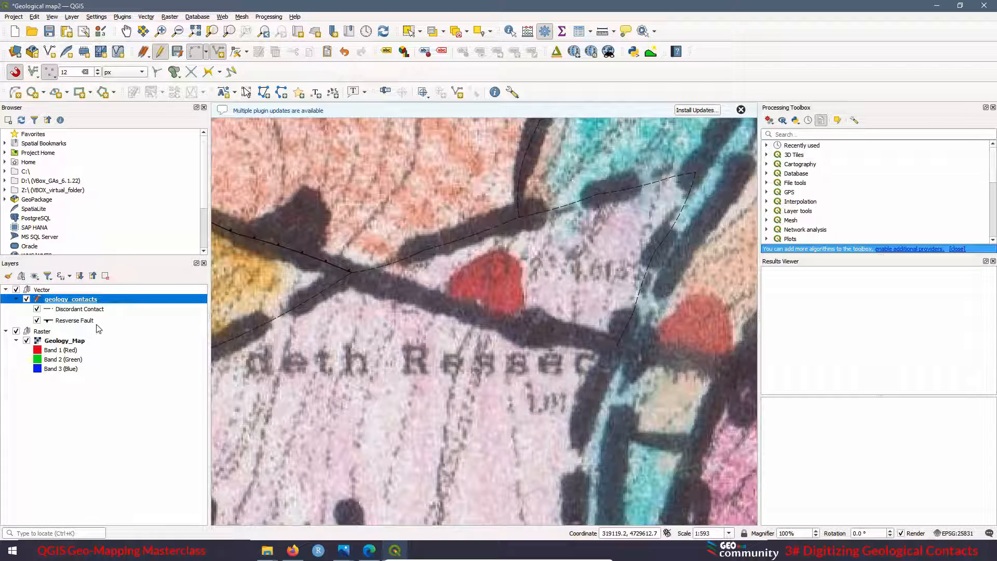
pyautogui.click(160, 52)
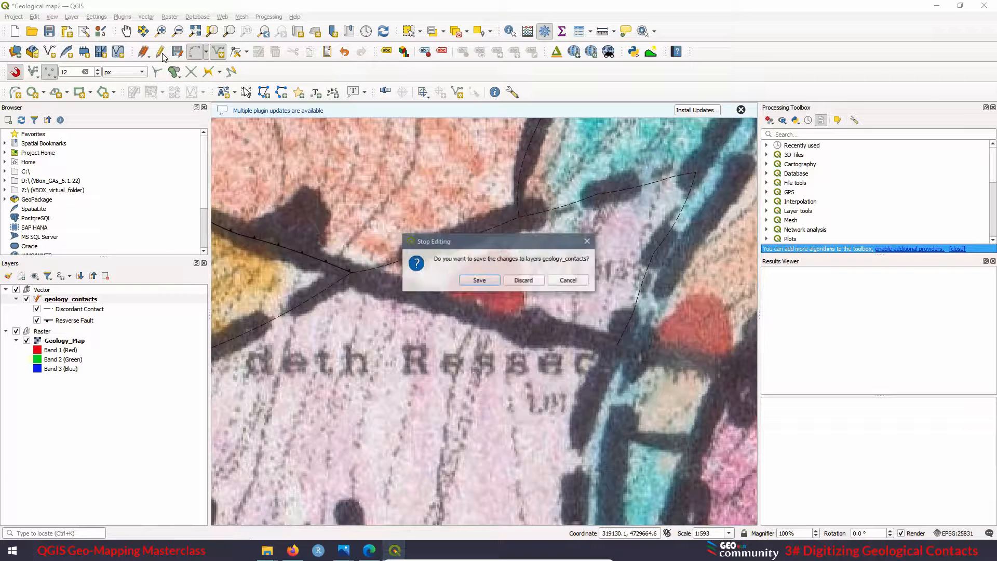
pyautogui.click(468, 283)
# Reclassify the geology_contacts symbology to add the Fossilized Reverse Fault class and apply it.
pyautogui.rightClick(62, 306)
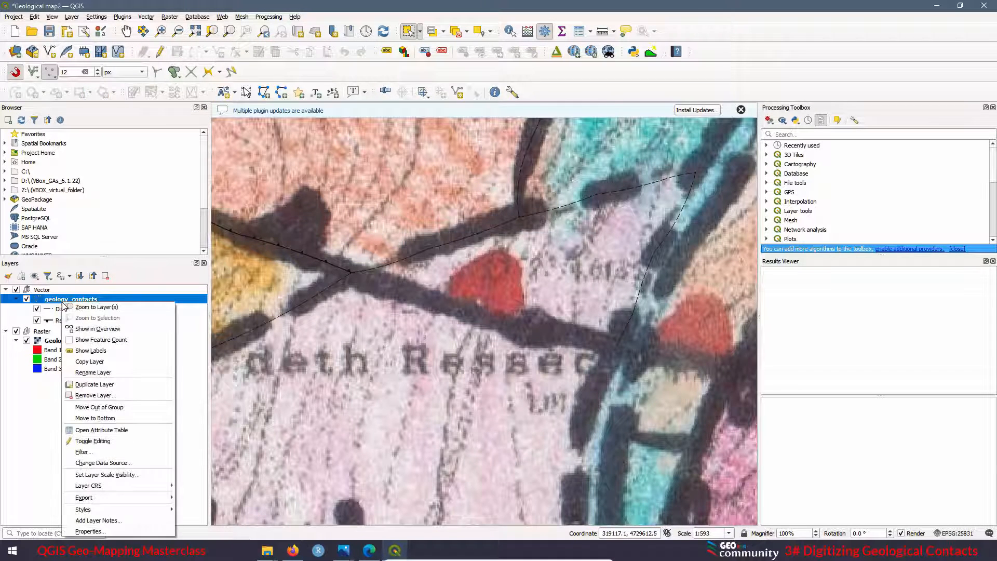
pyautogui.click(110, 532)
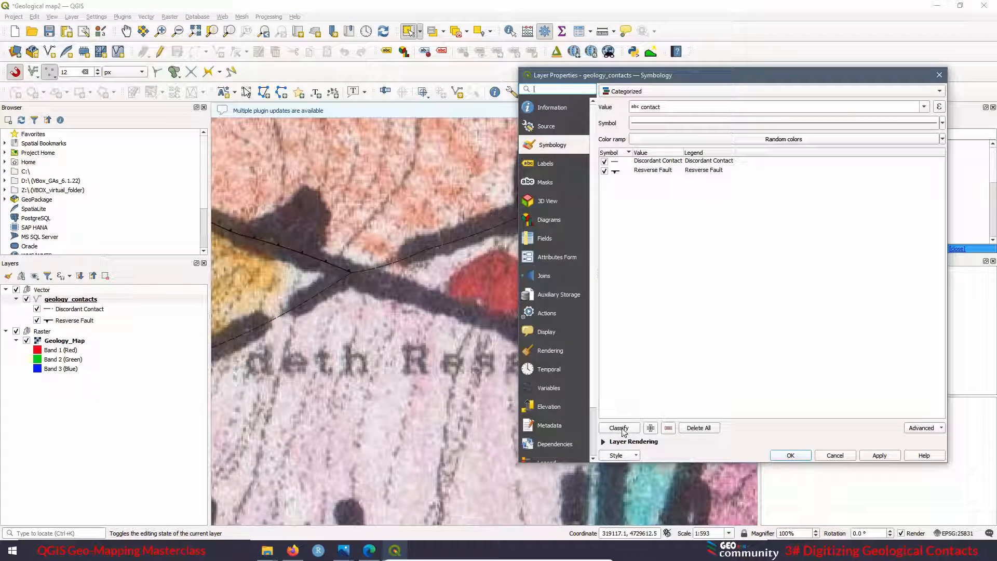
pyautogui.click(620, 429)
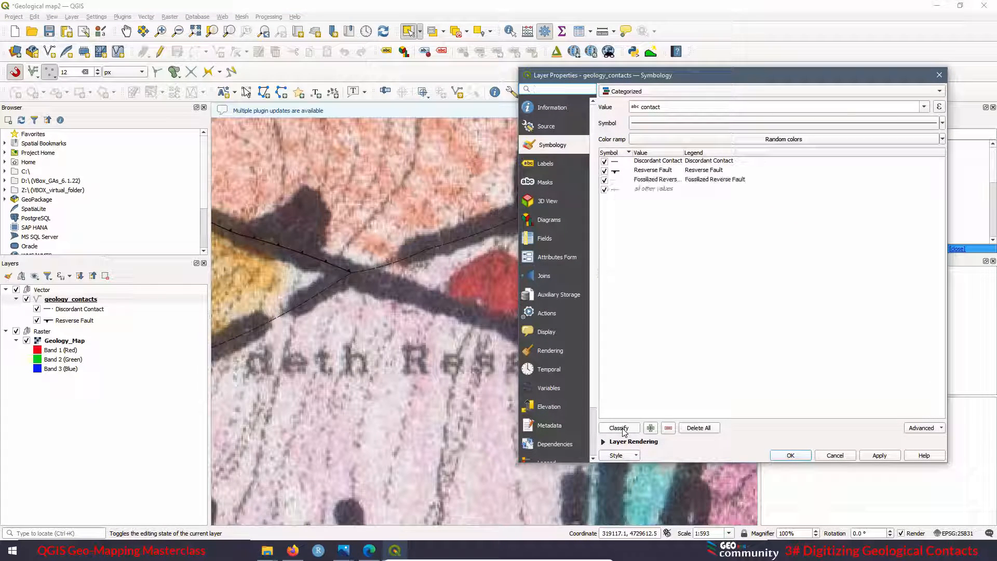
pyautogui.click(880, 456)
pyautogui.click(792, 455)
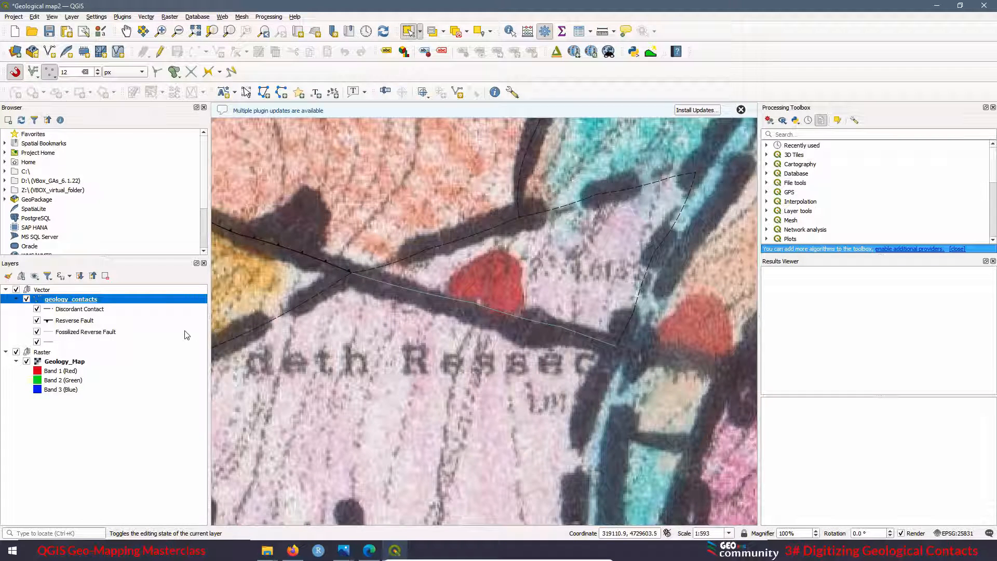
# Assign the FGDC symbol "25.021: Thrust fault, planetary—Location accurate" to the Fossilized Reverse Fault class.
pyautogui.rightClick(82, 332)
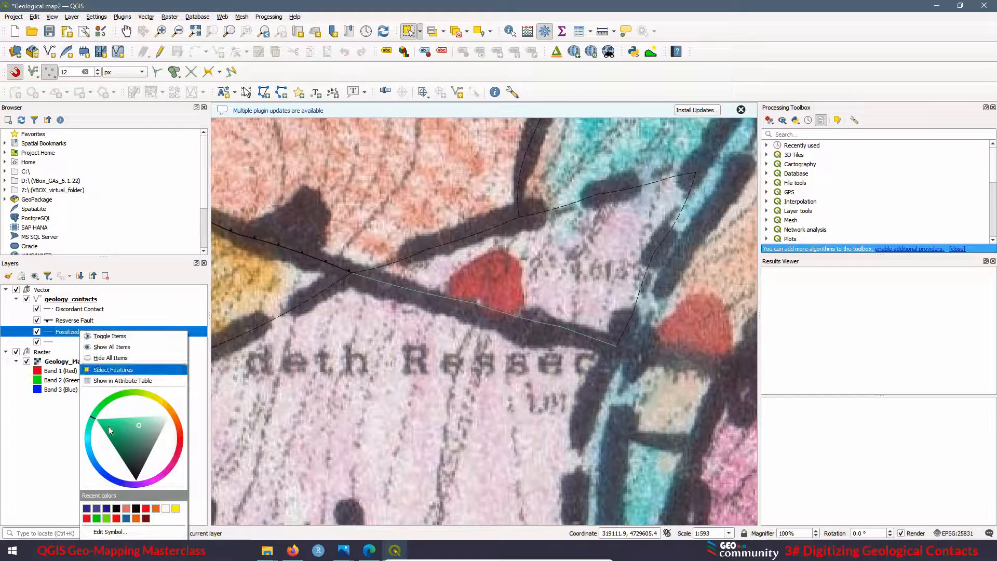
pyautogui.click(110, 532)
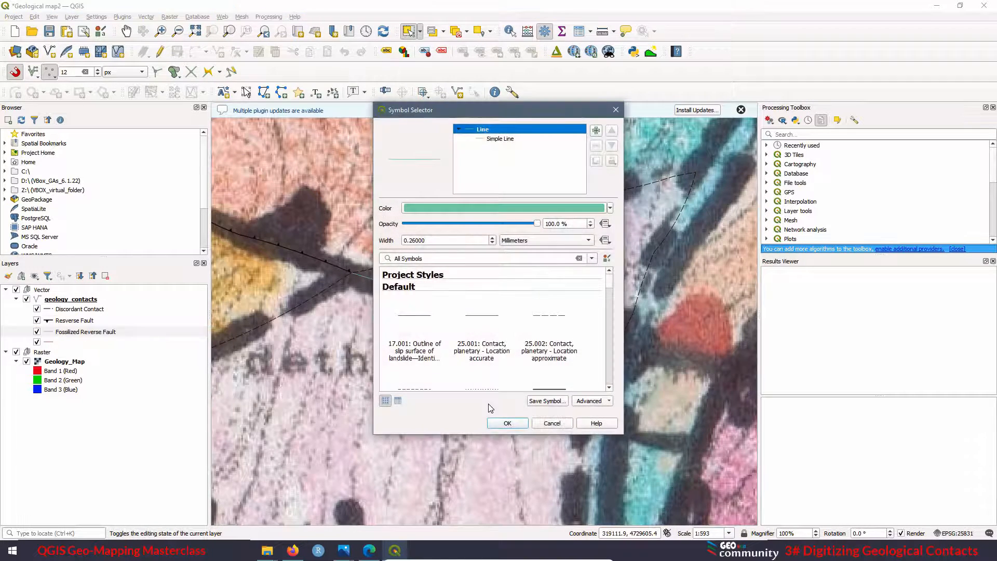
pyautogui.scroll(-5, 609, 287)
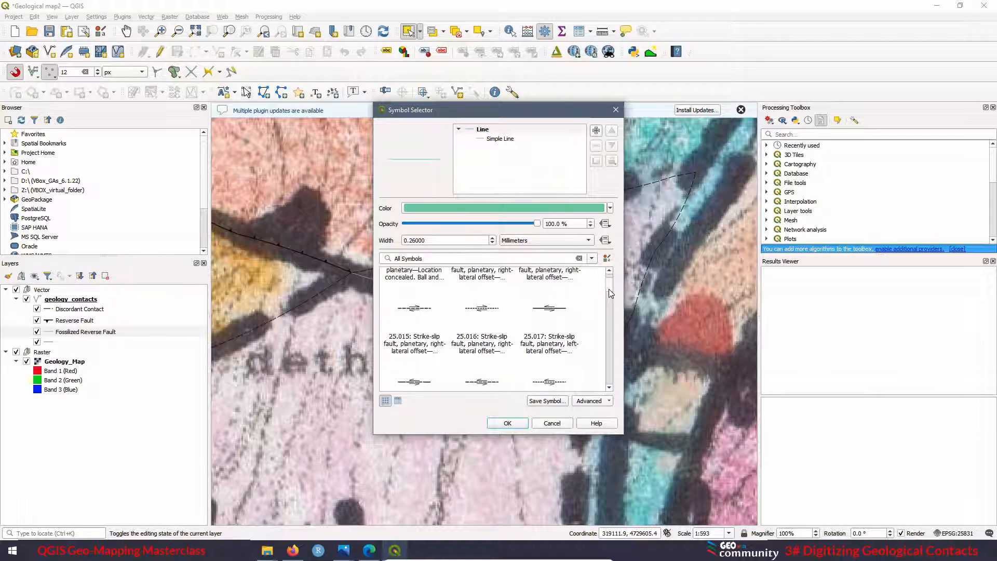
pyautogui.scroll(-15, 608, 291)
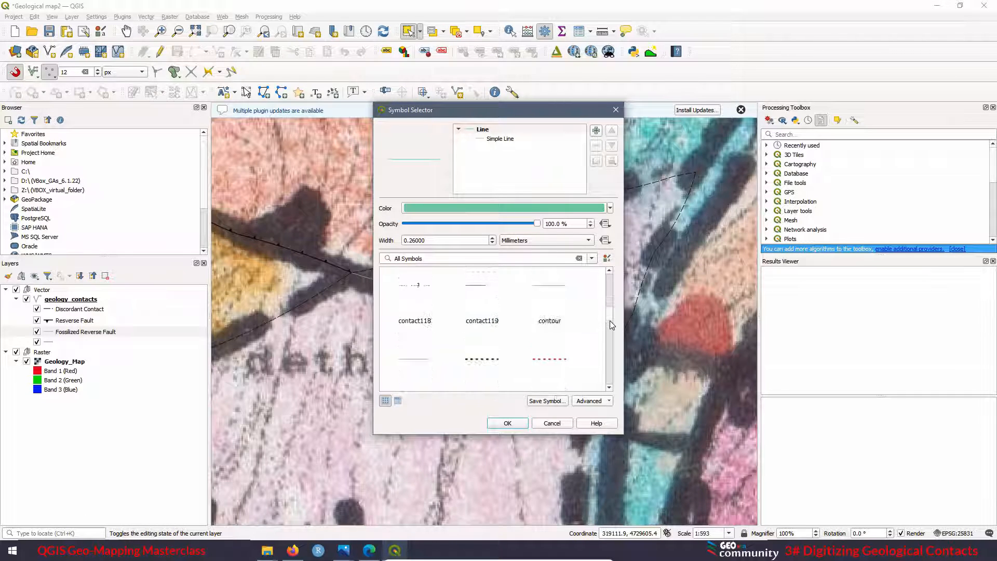
pyautogui.moveTo(609, 335); pyautogui.dragTo(613, 279)
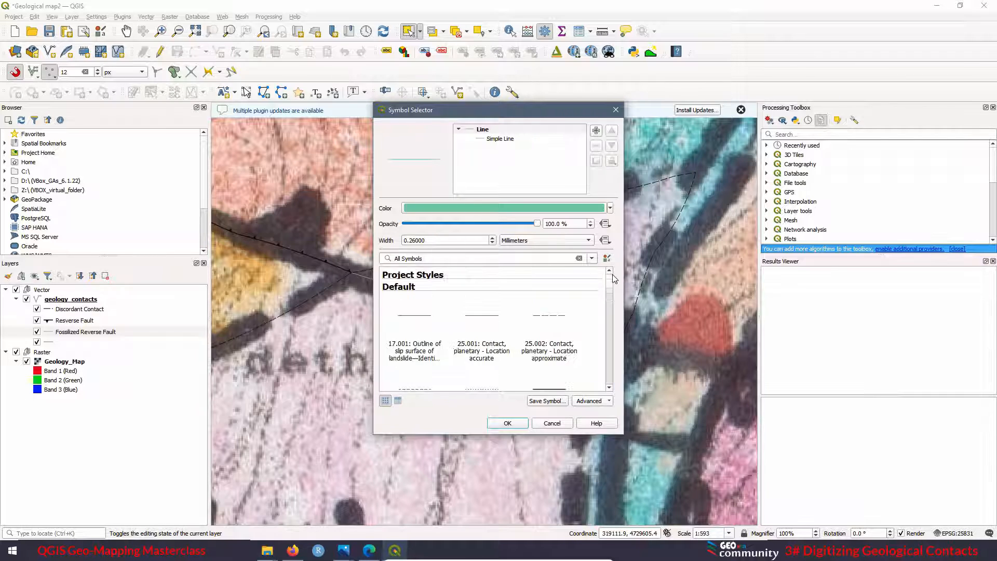
pyautogui.scroll(-5, 555, 345)
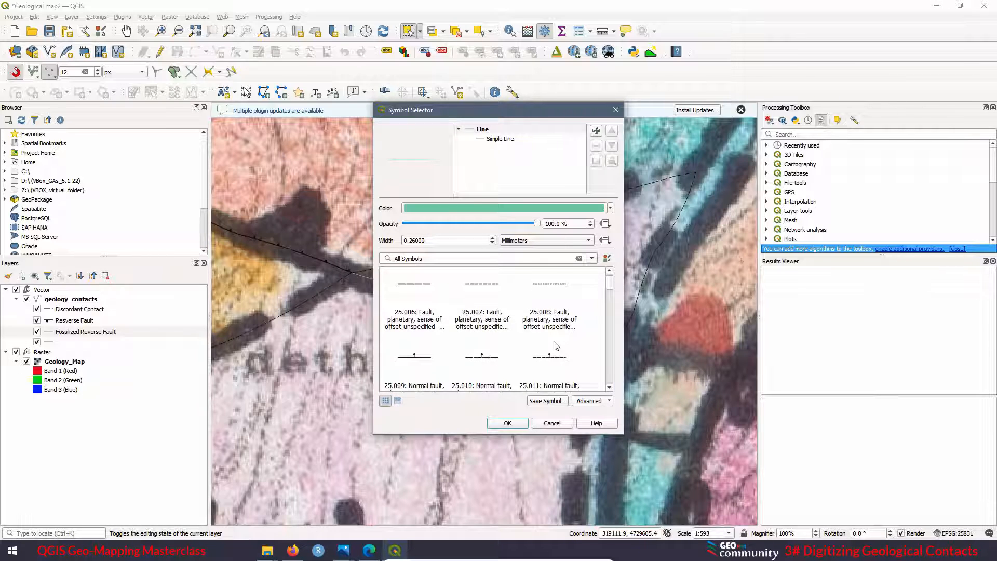
pyautogui.scroll(3, 555, 344)
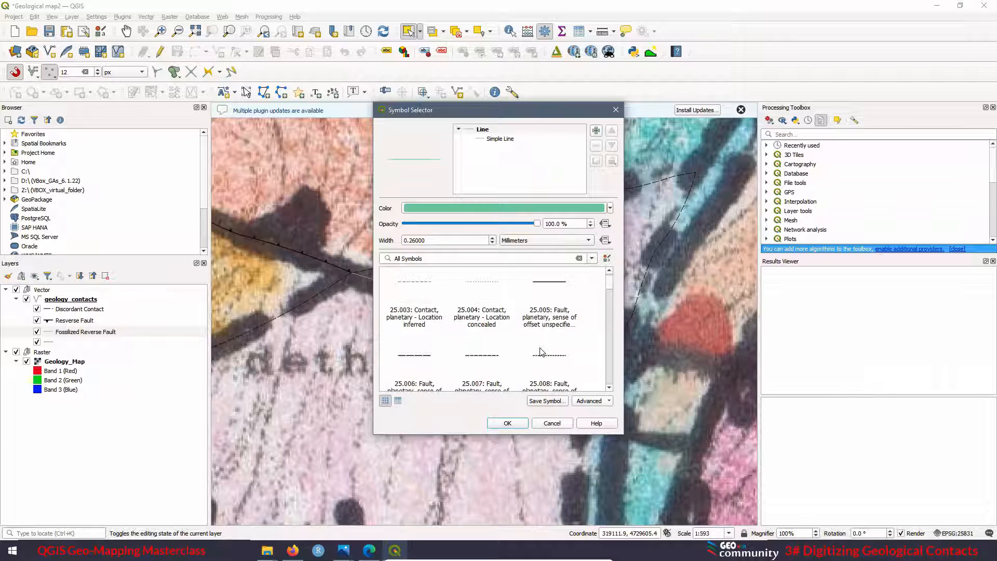
pyautogui.scroll(2, 542, 352)
pyautogui.scroll(-4, 542, 352)
pyautogui.scroll(-3, 541, 352)
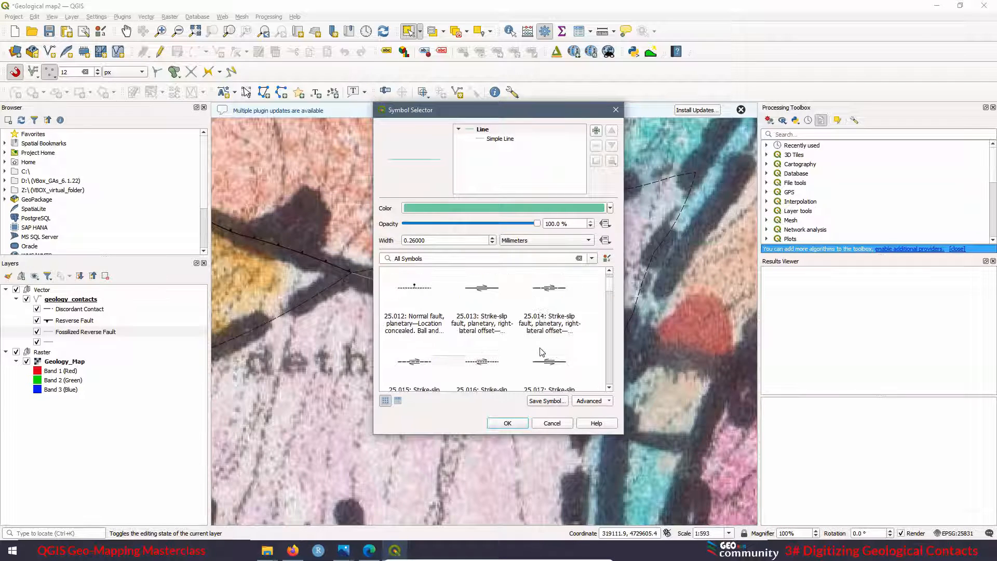
pyautogui.scroll(-2, 542, 352)
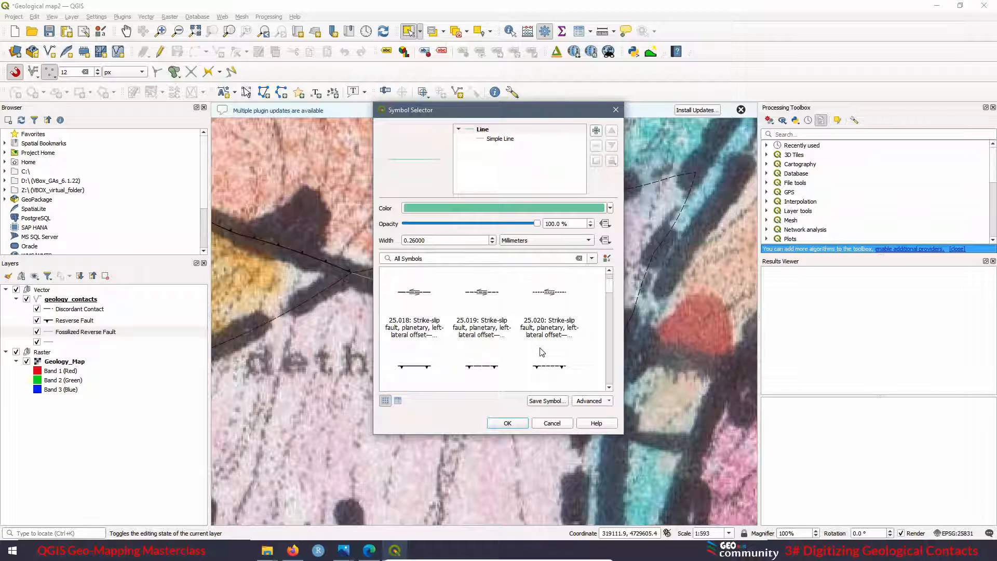
pyautogui.click(409, 372)
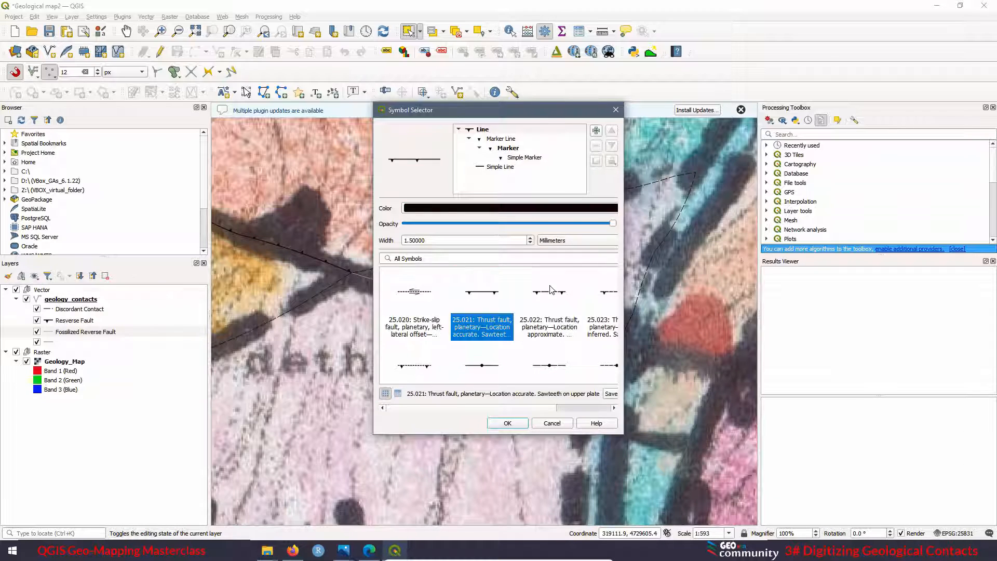
# Set the fill colour of the Fossilized Reverse Fault symbol's sawtooth marker to red and apply the symbol.
pyautogui.click(518, 159)
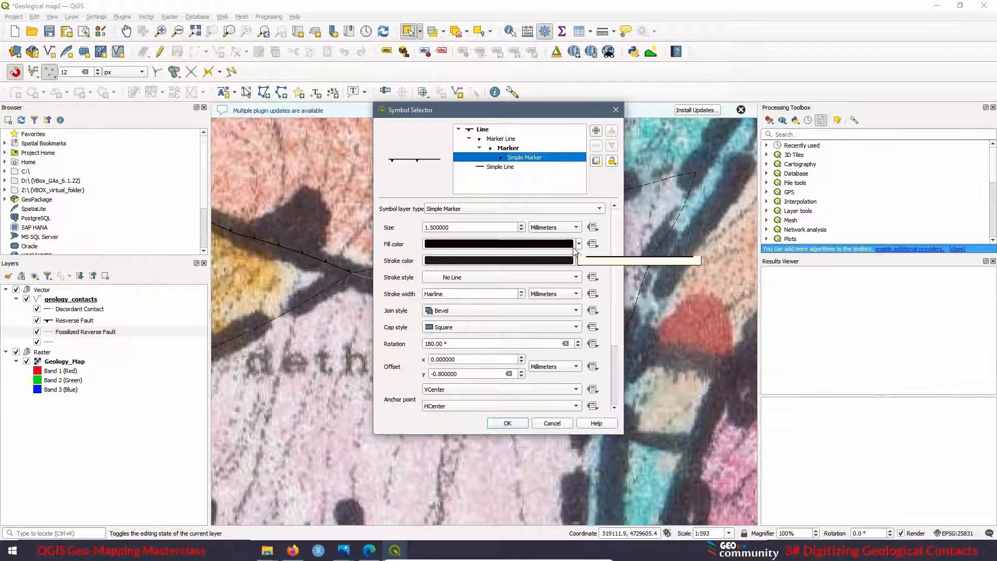
pyautogui.click(578, 244)
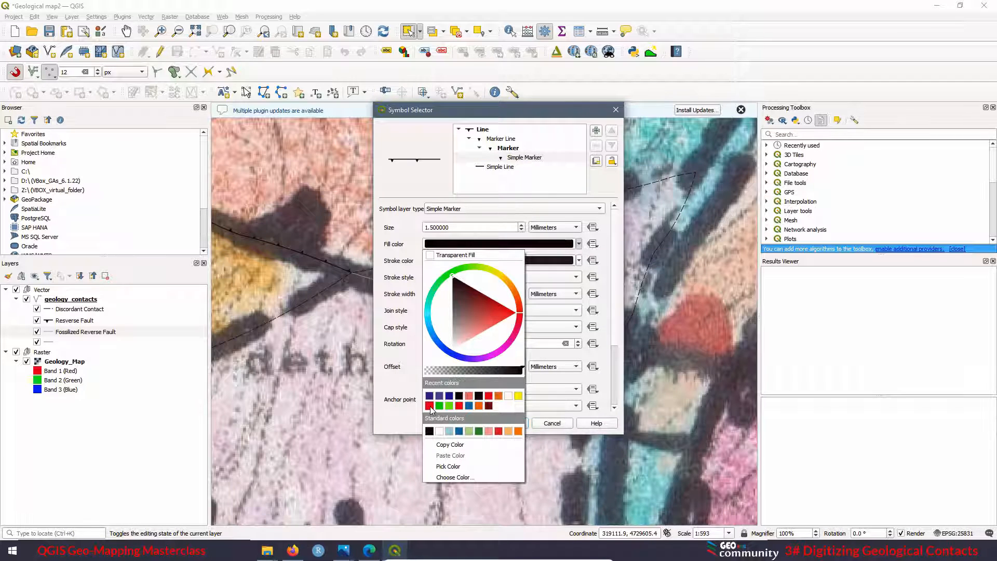
pyautogui.click(431, 406)
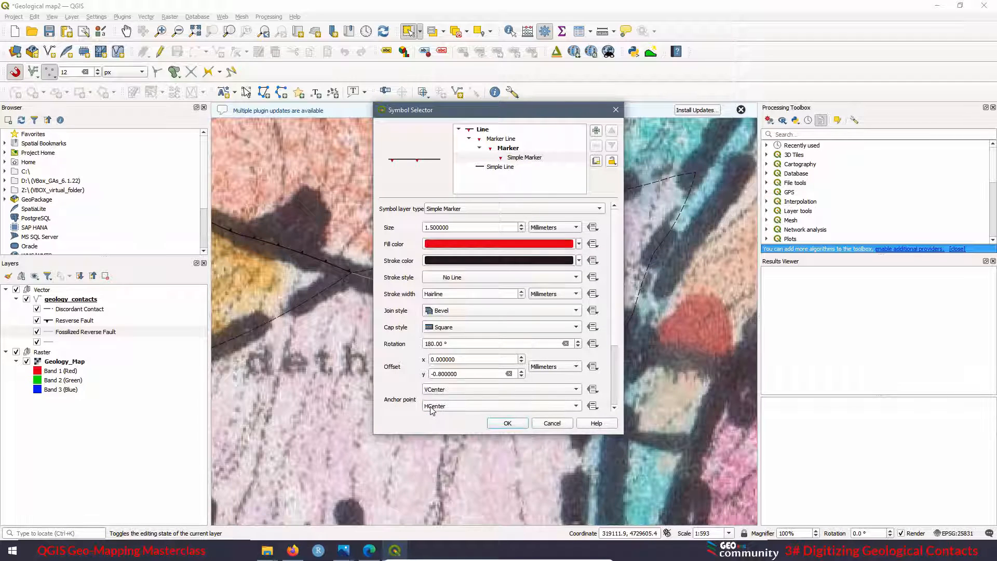
pyautogui.click(506, 423)
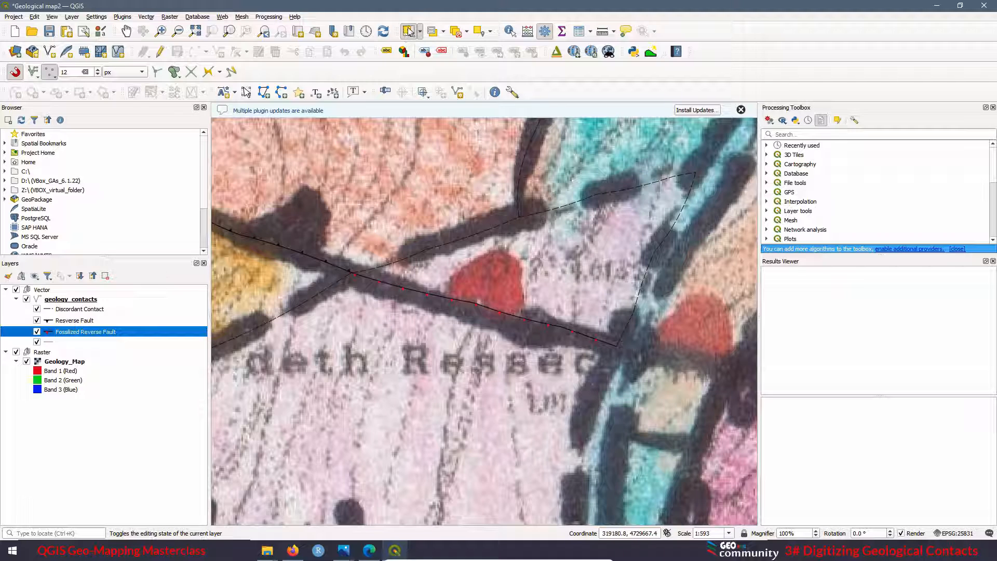
# Select the fossilized reverse fault line on the map and delete its record from the geology_contacts attribute table in edit mode.
pyautogui.click(475, 307)
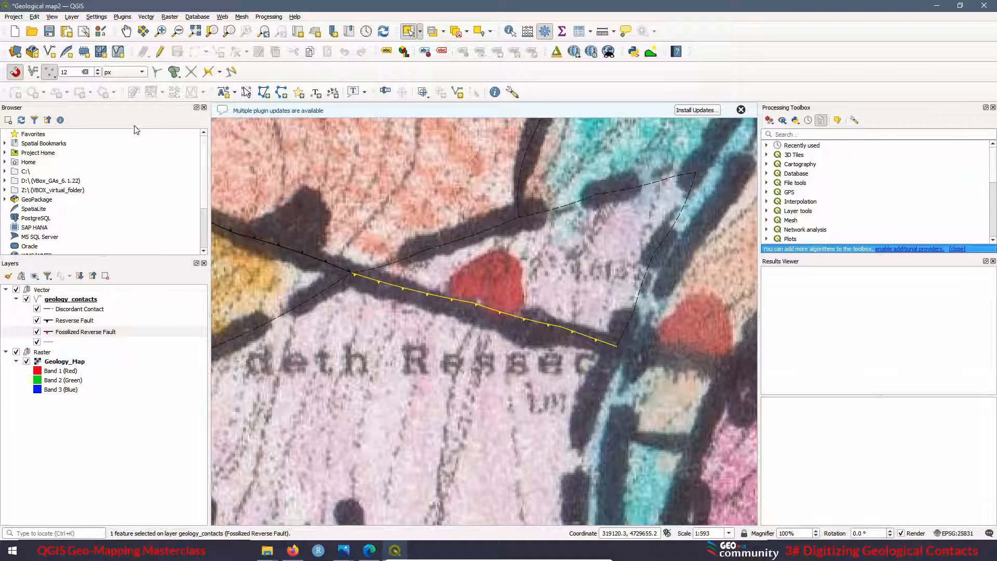
pyautogui.rightClick(71, 302)
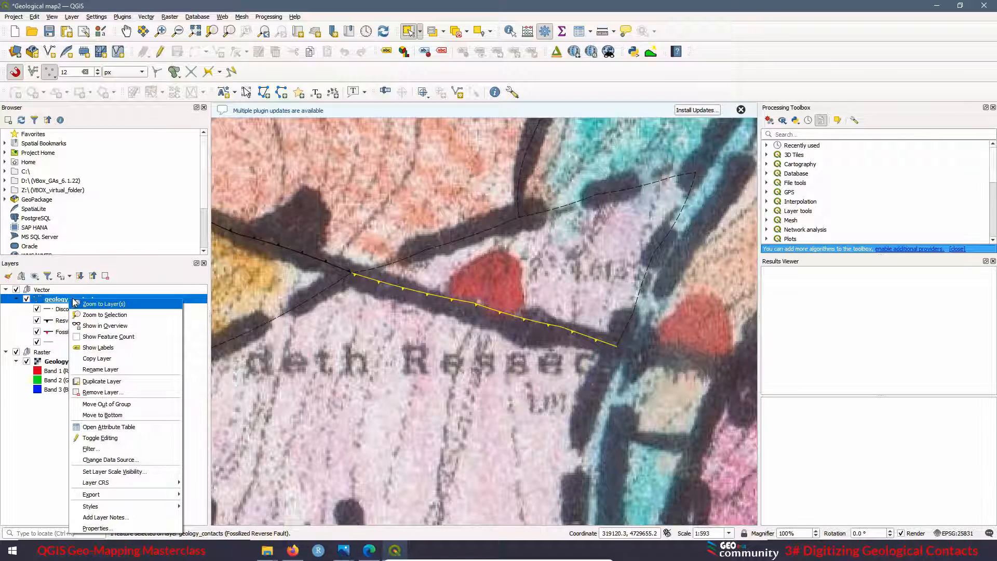
pyautogui.click(108, 427)
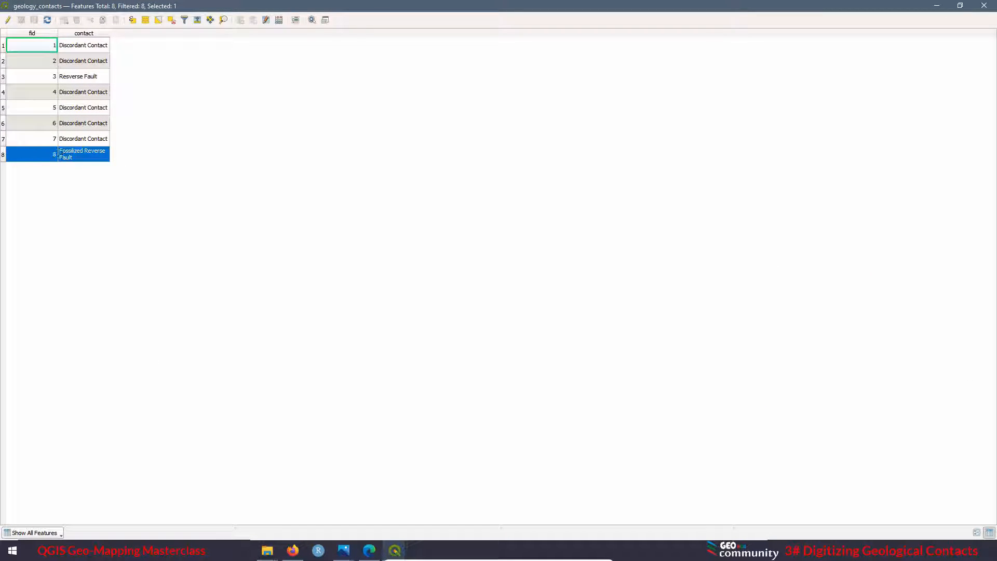
pyautogui.click(8, 20)
pyautogui.doubleClick(7, 169)
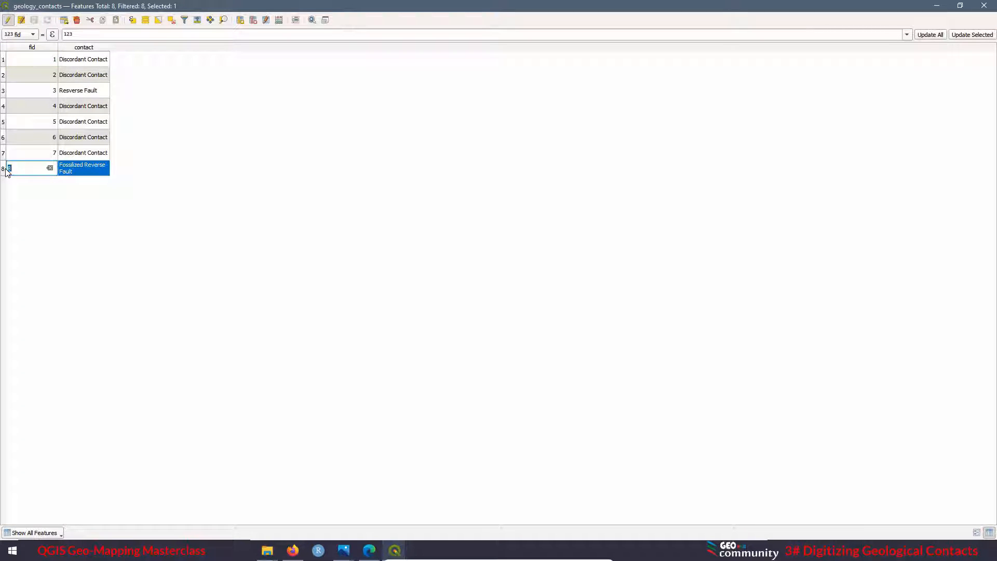
pyautogui.click(2, 170)
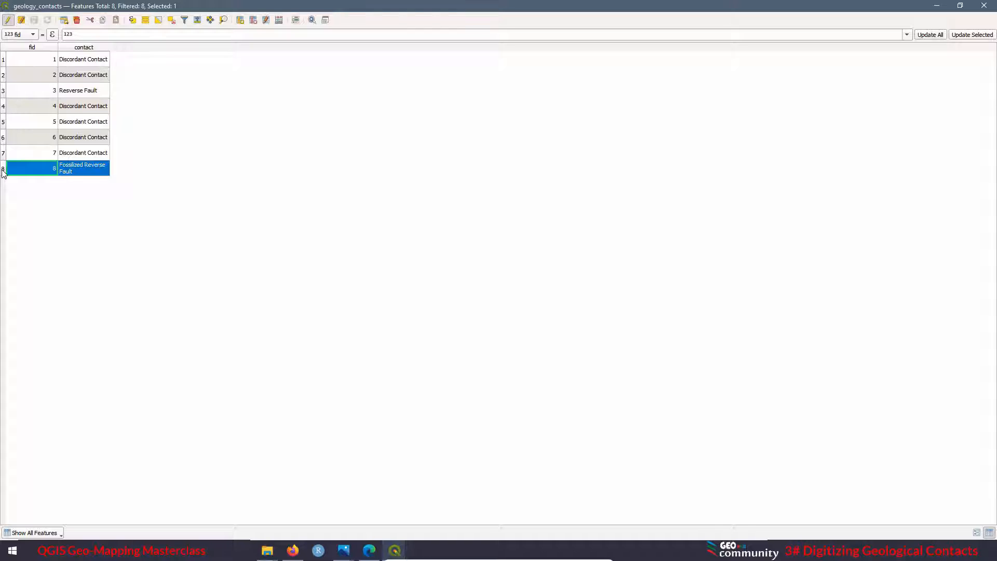
pyautogui.click(77, 21)
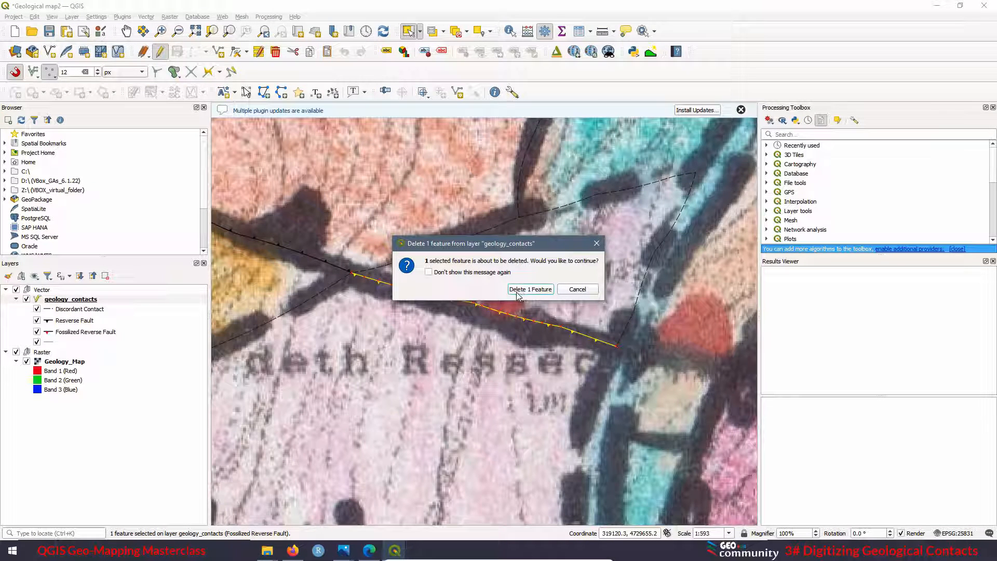
pyautogui.click(534, 294)
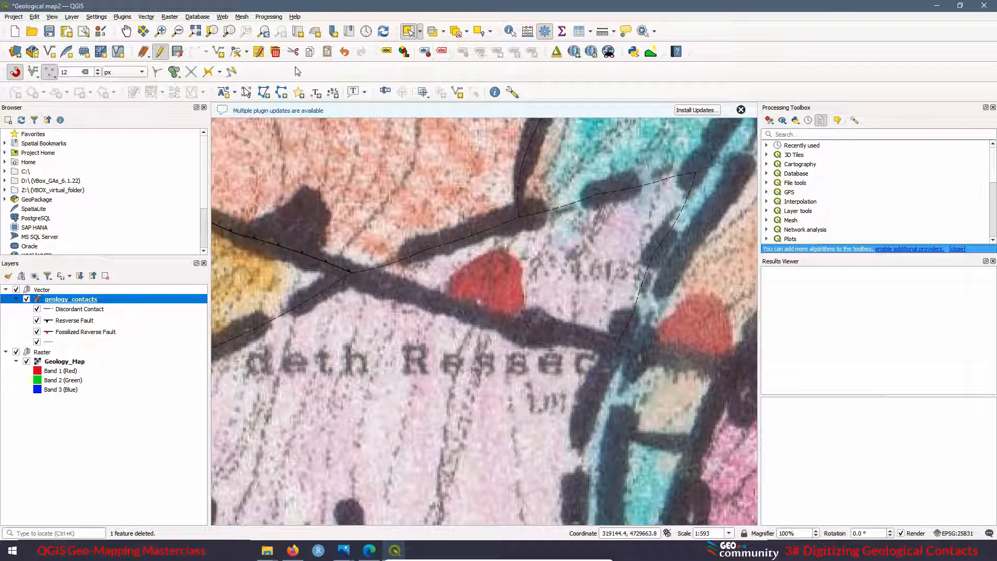
# Redigitize the fault in the opposite direction, from the river contact's southern end to the reverse fault's southeastern end.
pyautogui.click(218, 51)
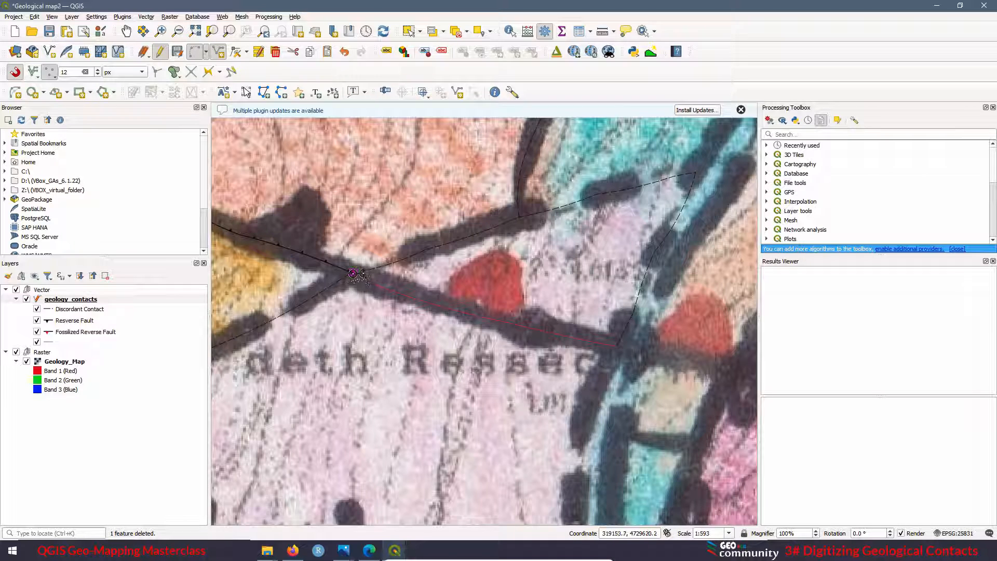
pyautogui.click(351, 272)
pyautogui.rightClick(353, 274)
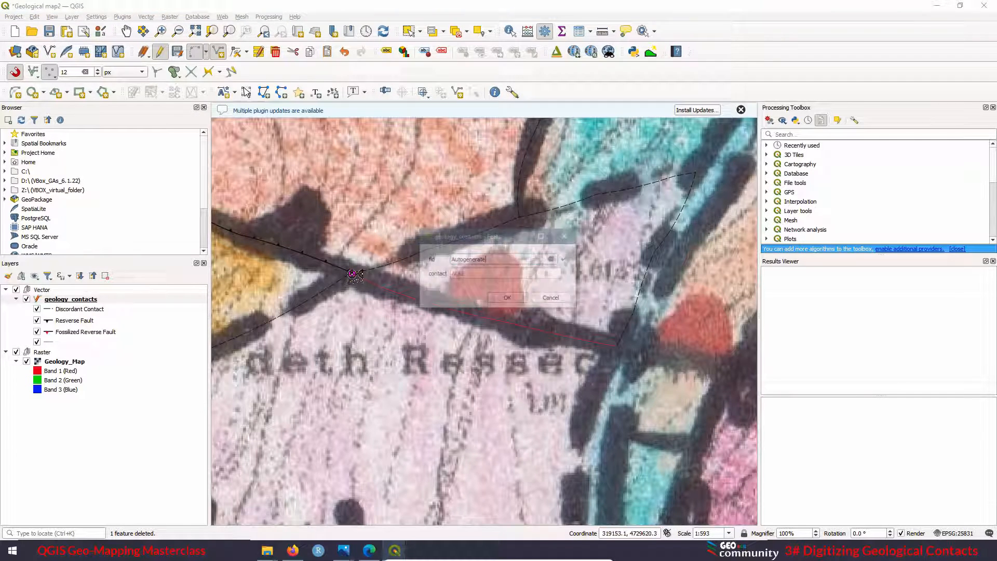
# Set the redrawn line's contact attribute to "Fossilized Reverse Fault" and end the geology_contacts edit session, saving the changes.
pyautogui.click(479, 274)
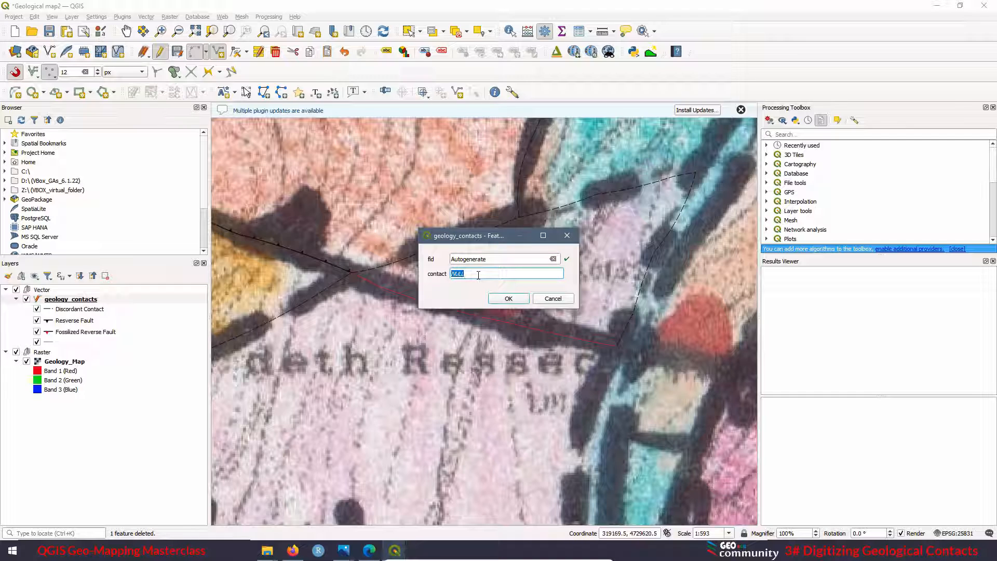
pyautogui.write('Fossilized Reverse Fault')
pyautogui.click(508, 298)
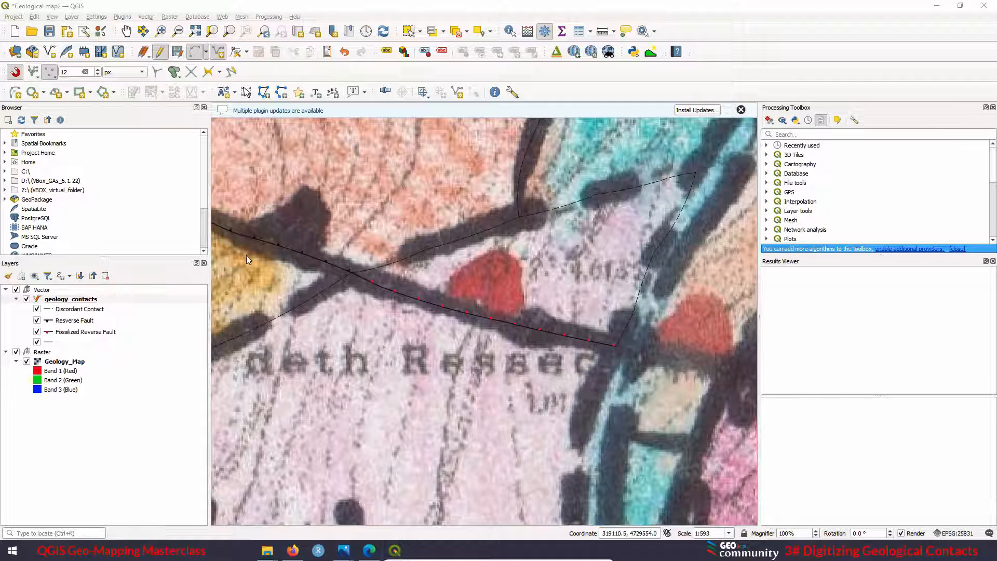
pyautogui.click(160, 52)
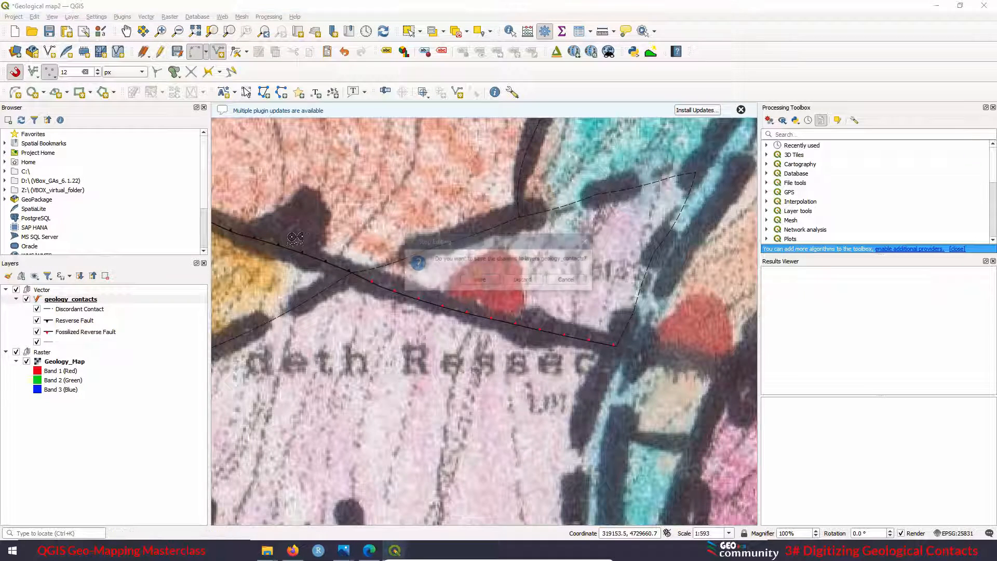
pyautogui.click(479, 280)
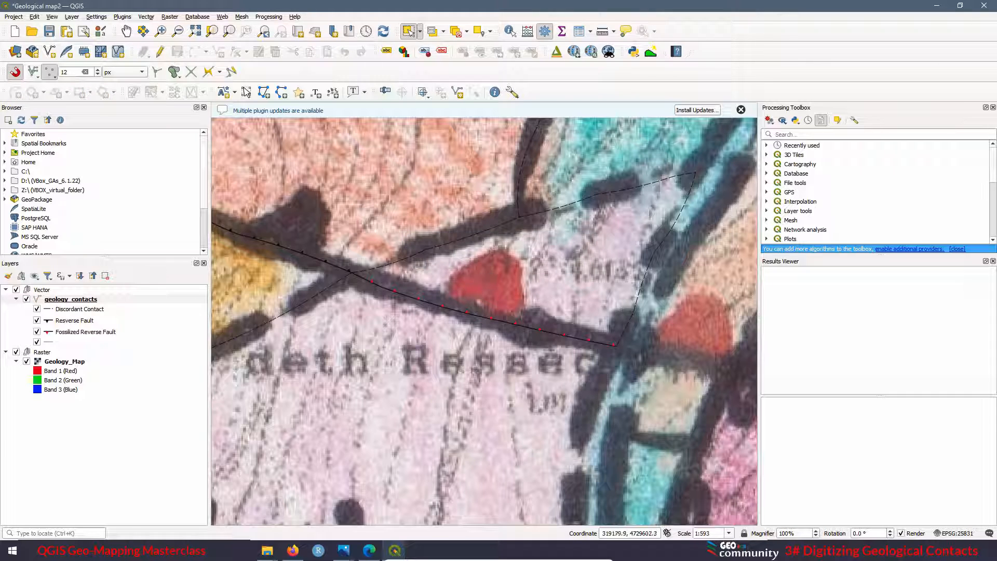
# Switch to Paint 3D and create a new blank canvas.
pyautogui.click(13, 554)
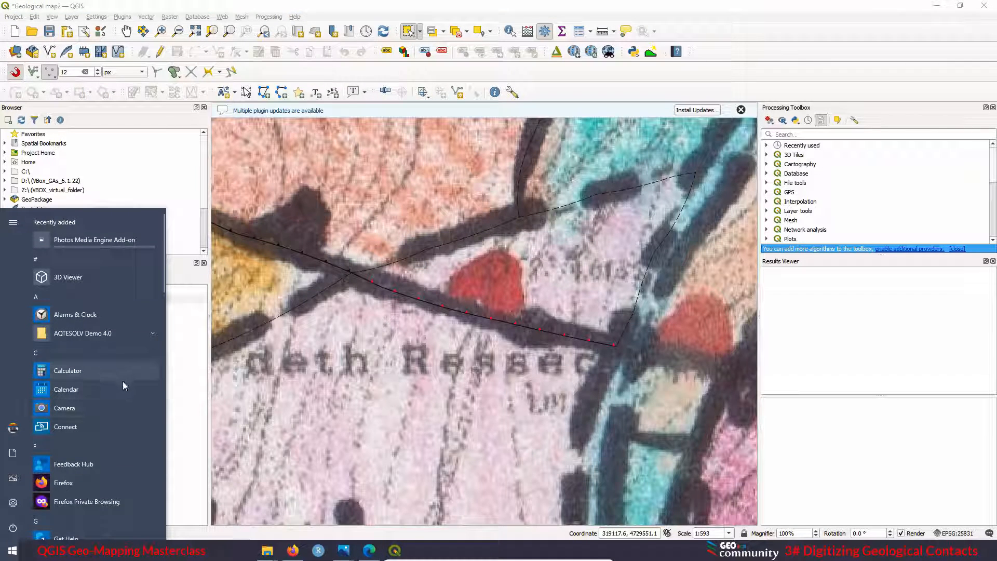
pyautogui.scroll(-10, 107, 379)
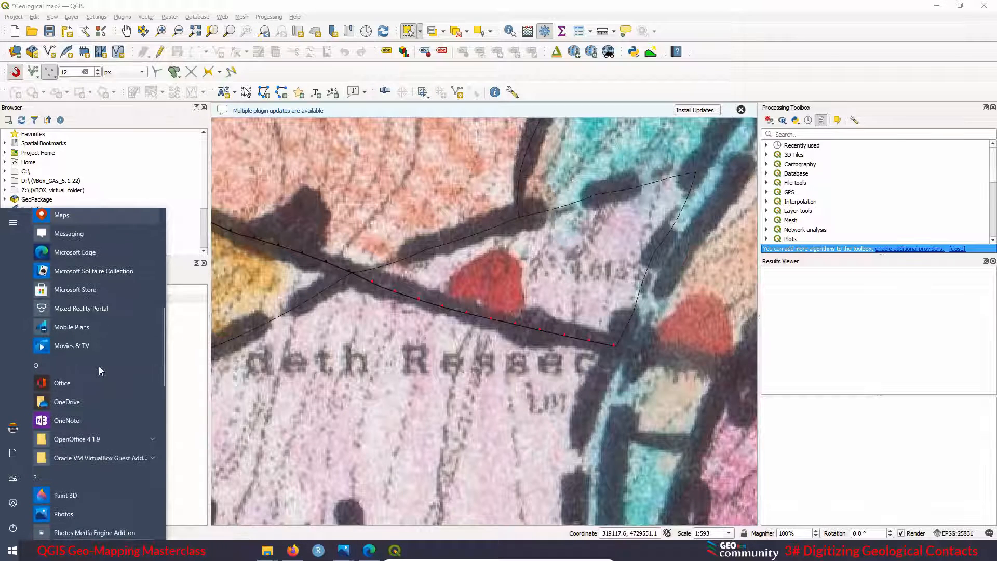
pyautogui.click(65, 297)
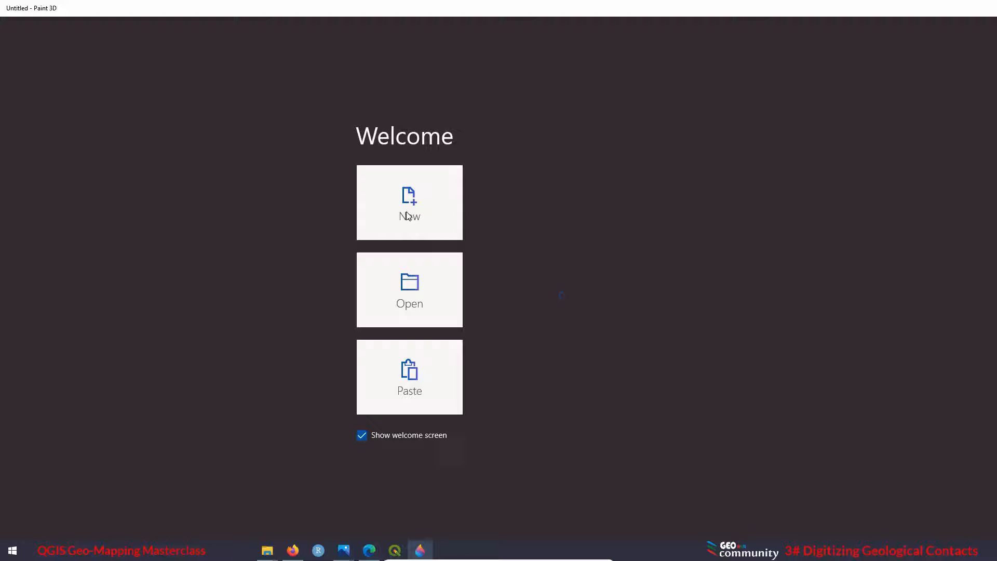
pyautogui.click(406, 212)
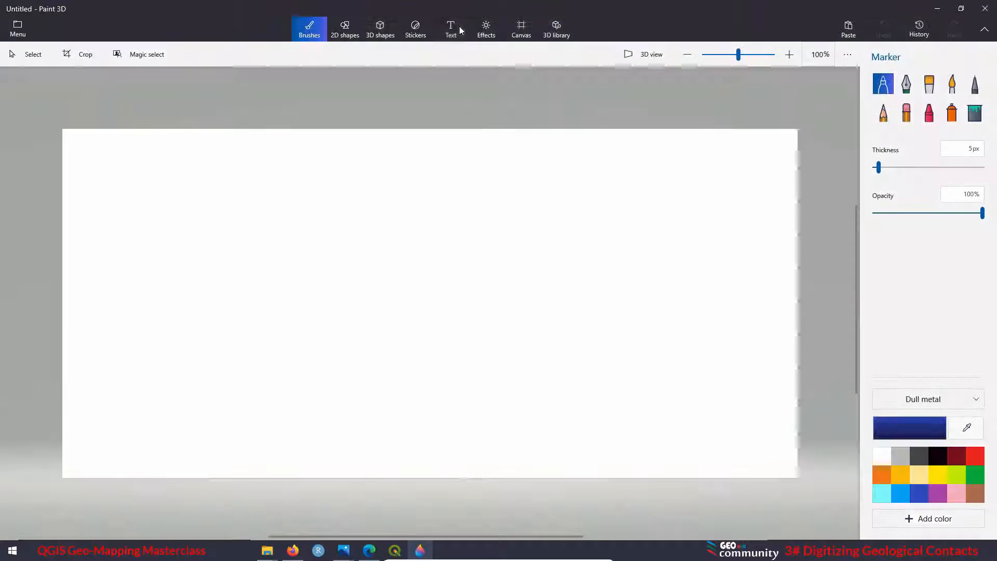
# Paste the copied definition of topology in GIS onto the canvas as 2D text at size 22.
pyautogui.click(453, 32)
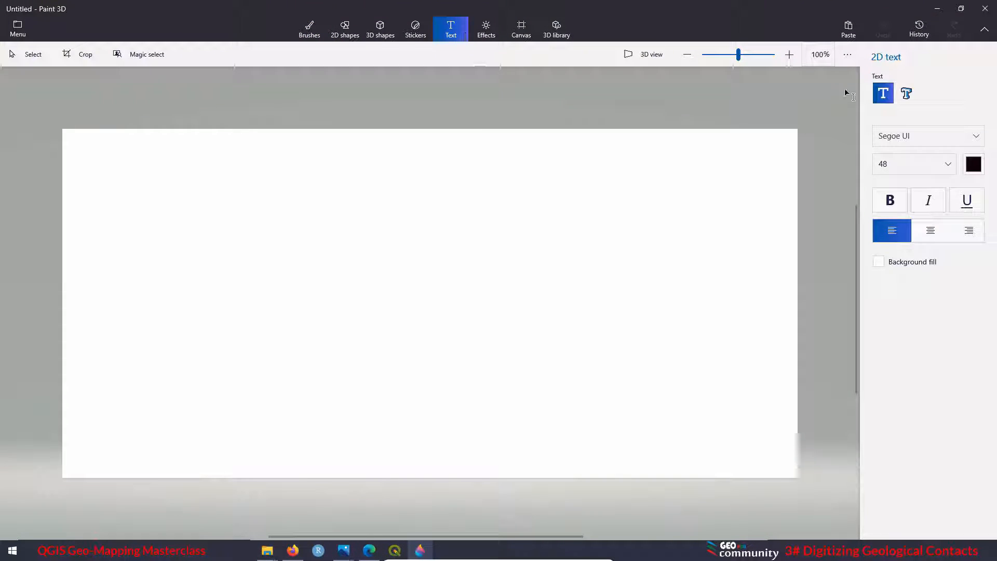
pyautogui.click(901, 165)
pyautogui.click(898, 73)
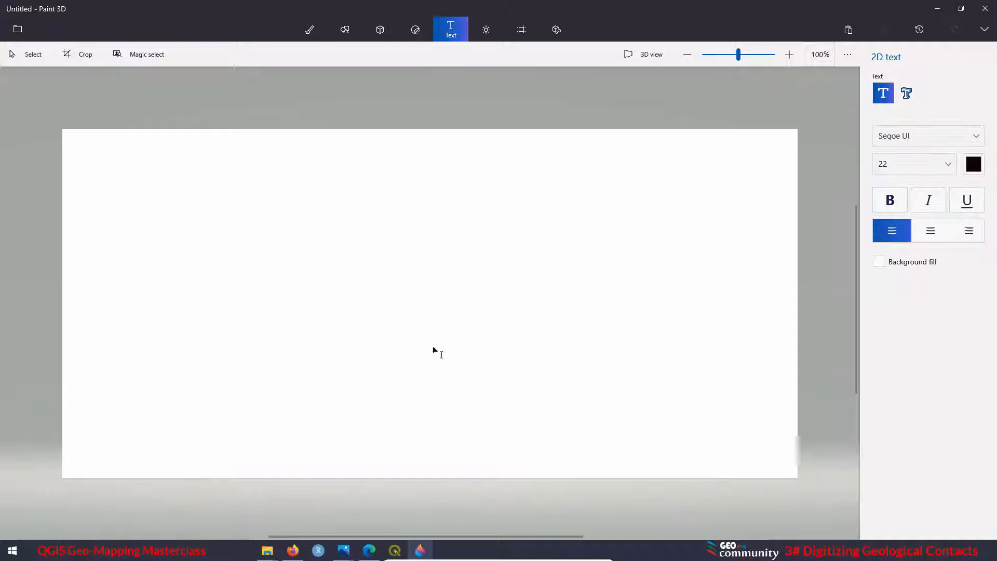
pyautogui.rightClick(318, 232)
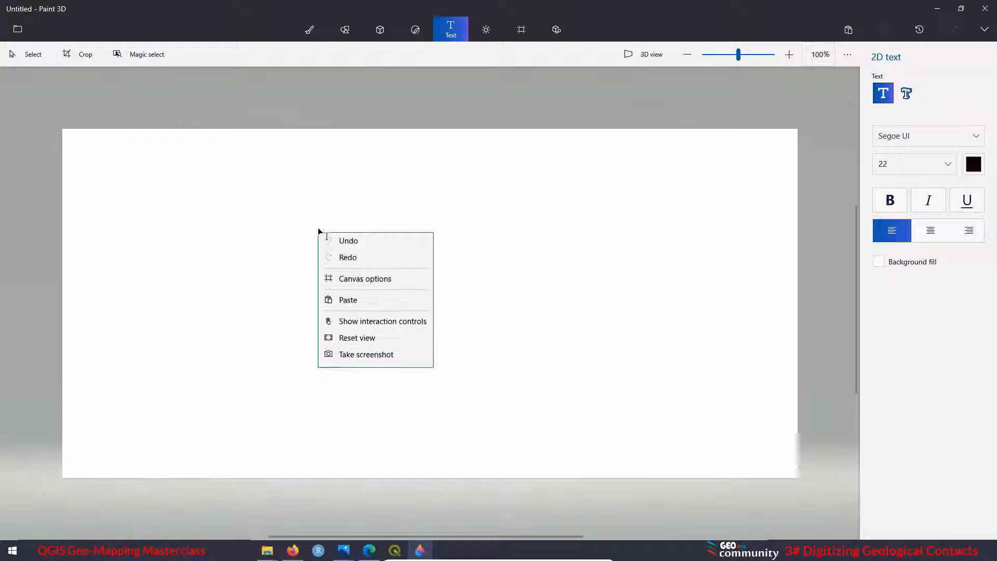
pyautogui.click(356, 305)
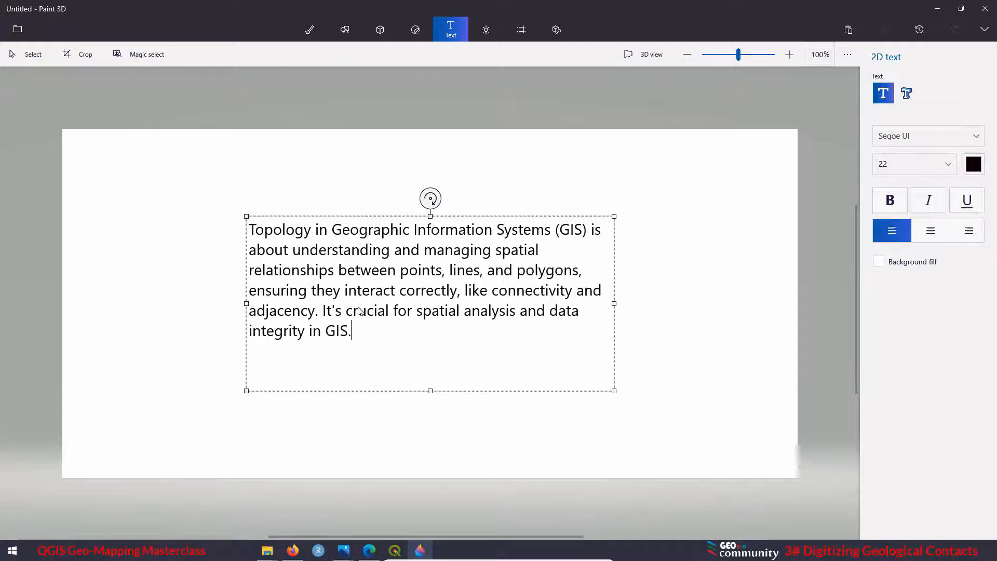
# Commit the topology text on the canvas and switch back to the Geological map2 project in QGIS.
pyautogui.click(635, 277)
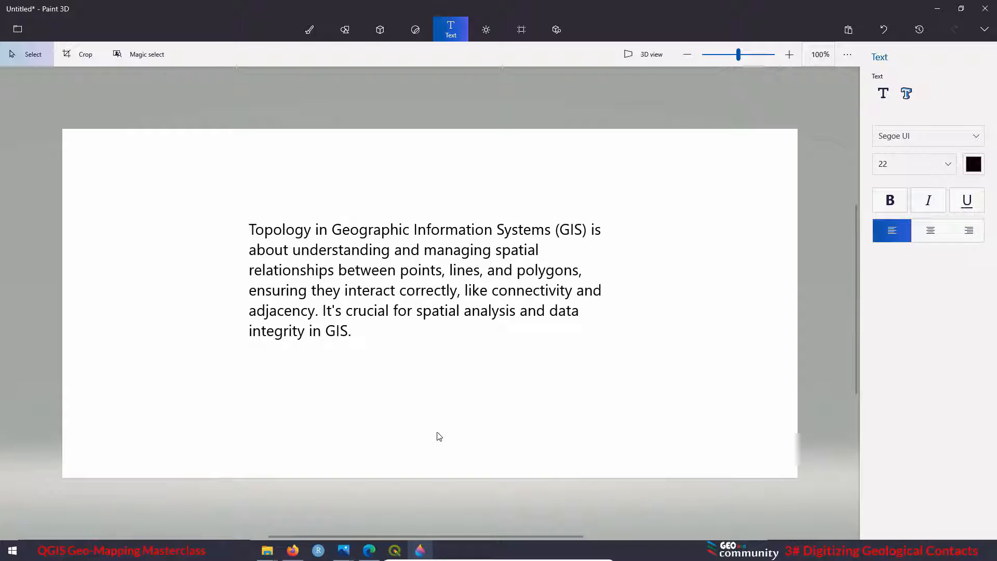
pyautogui.moveTo(396, 554)
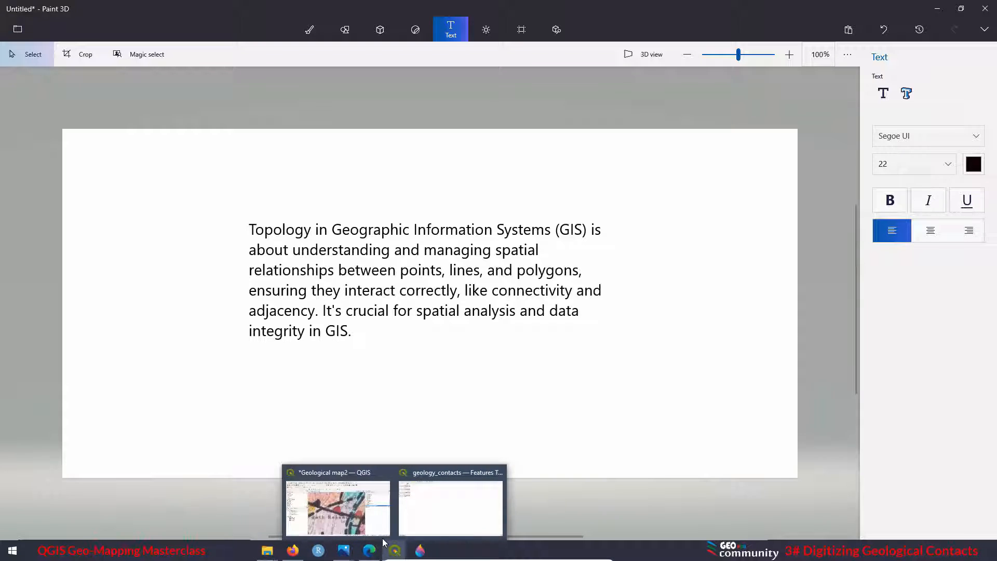
pyautogui.click(350, 475)
# Hide the Raster group so that only the digitized geology_contacts lines are displayed.
pyautogui.scroll(-2, 490, 301)
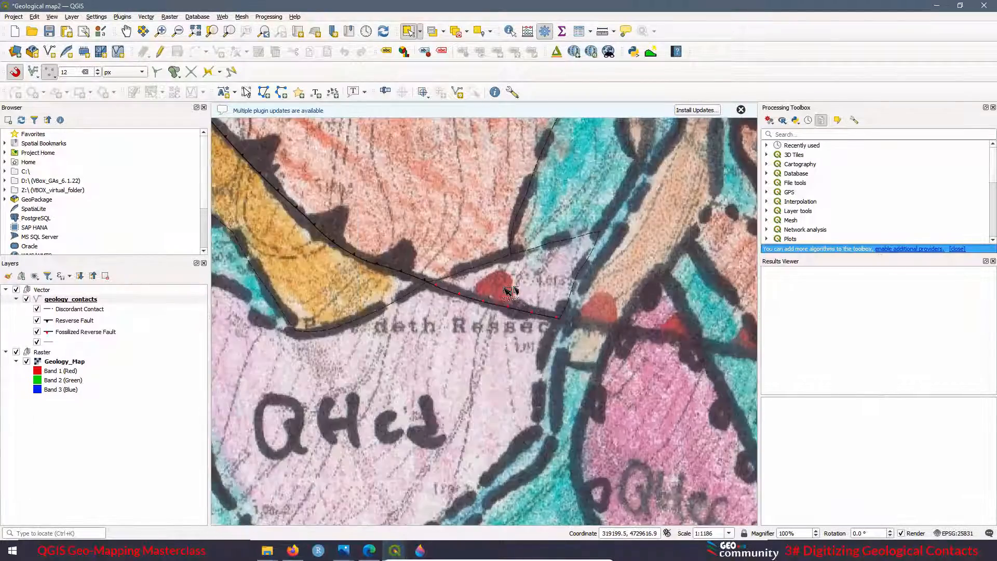
pyautogui.scroll(-1, 471, 323)
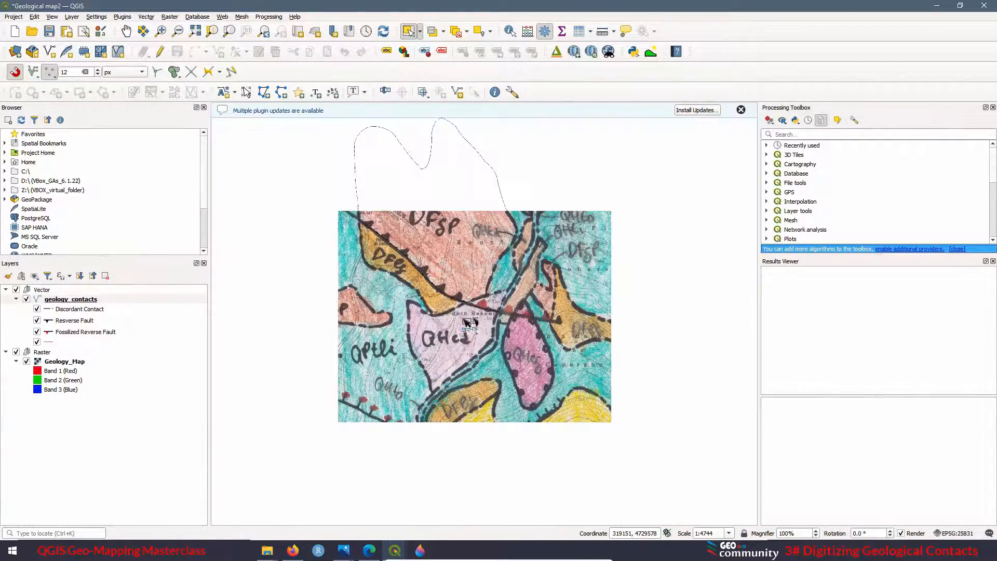
pyautogui.scroll(1, 408, 226)
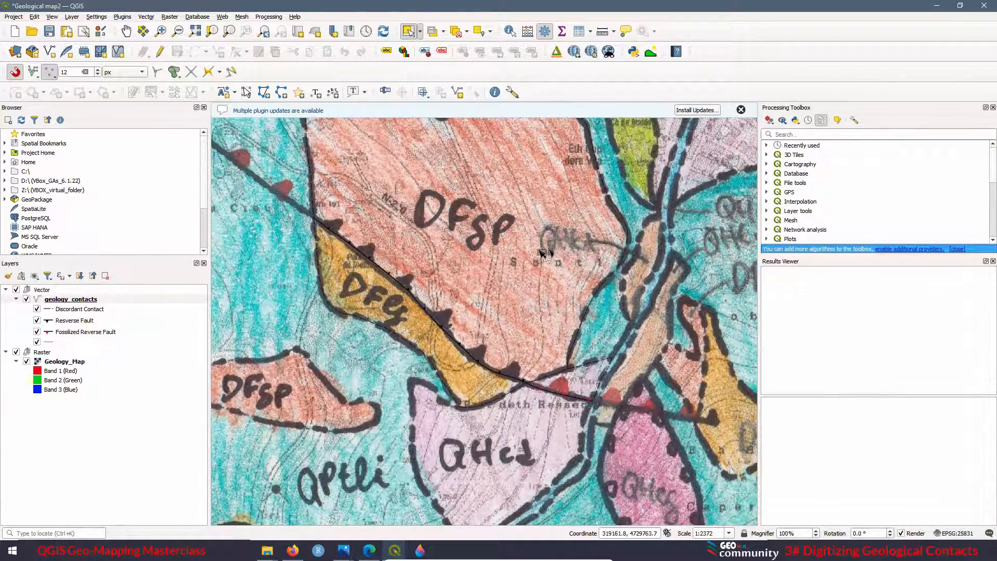
pyautogui.click(16, 353)
pyautogui.scroll(-1, 478, 379)
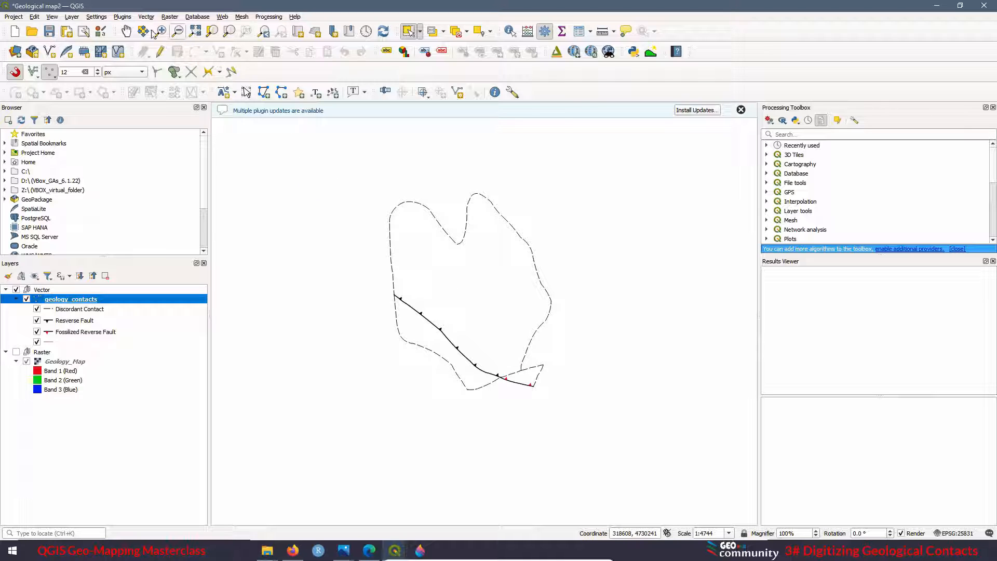
# Find the Topology Checker plugin by searching for "topological", enable it, and open the checker.
pyautogui.click(124, 17)
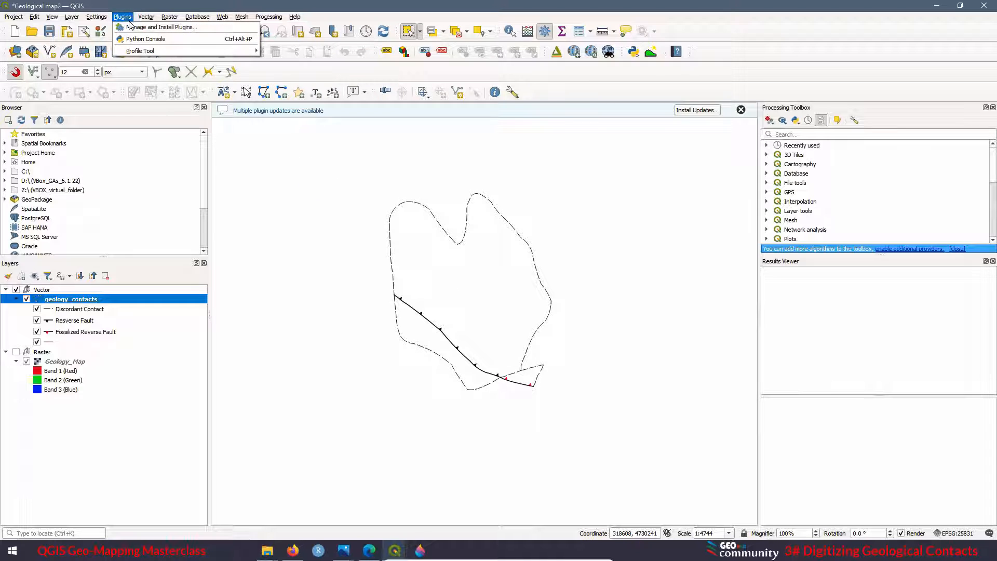
pyautogui.press('Escape')
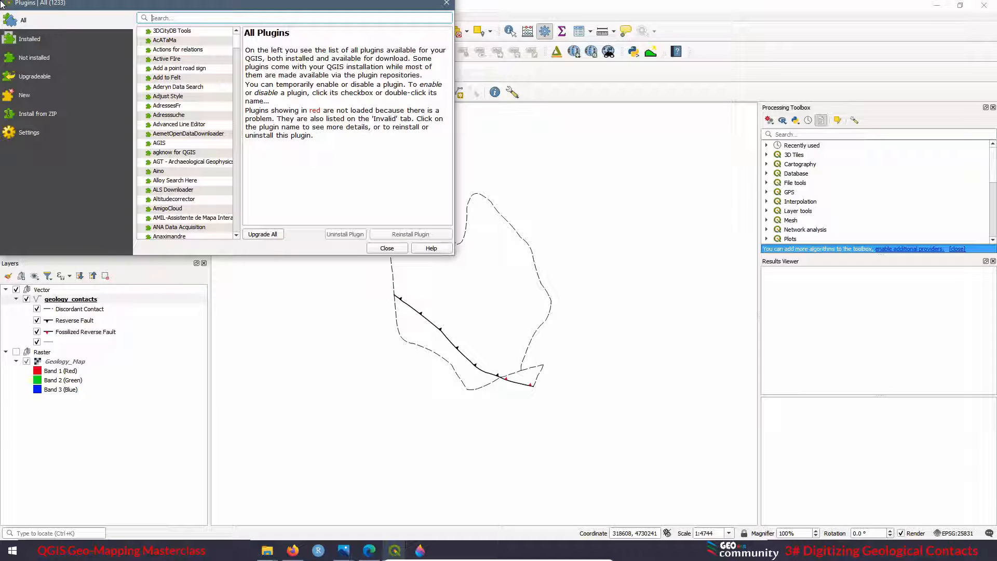
pyautogui.write('topological')
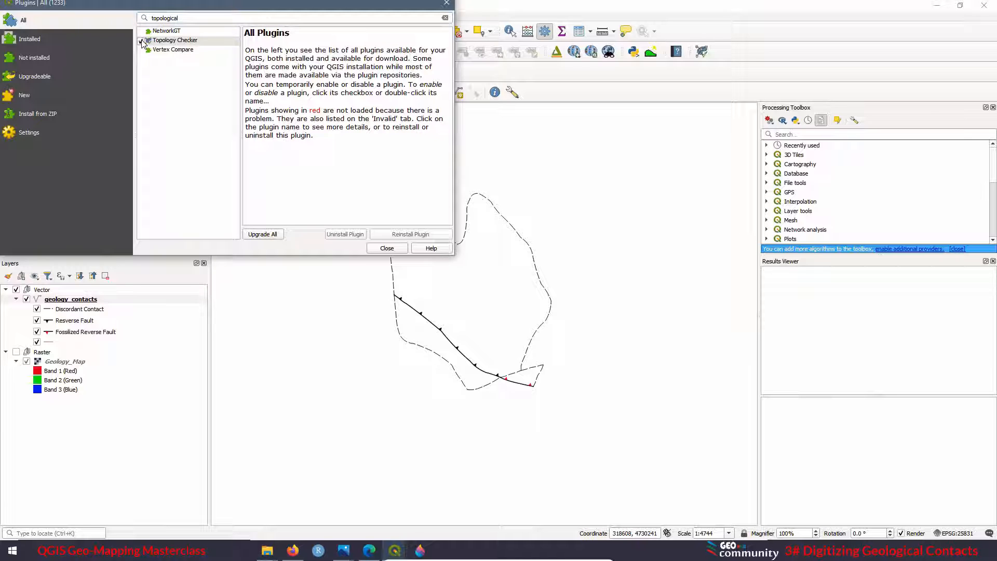
pyautogui.click(387, 248)
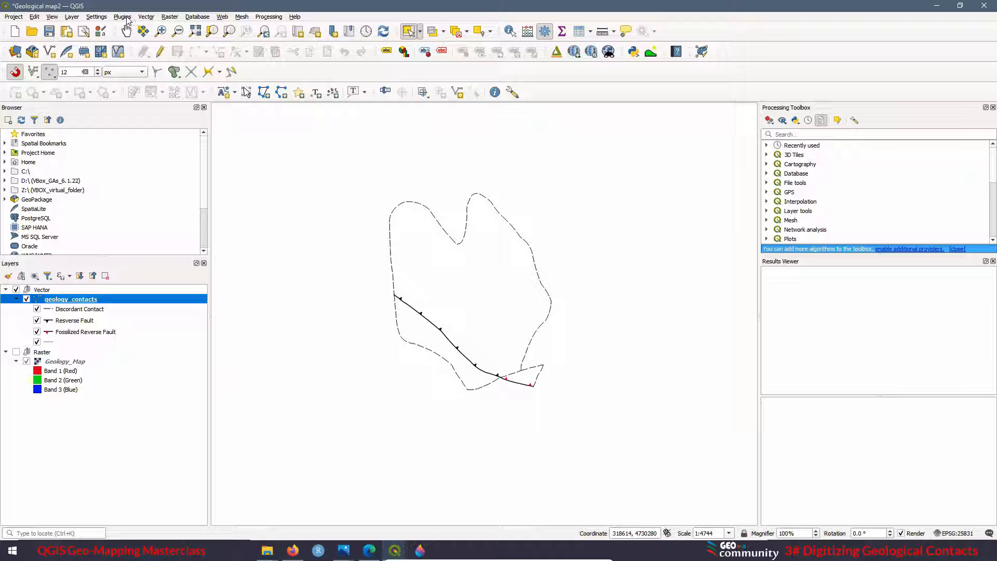
pyautogui.click(147, 17)
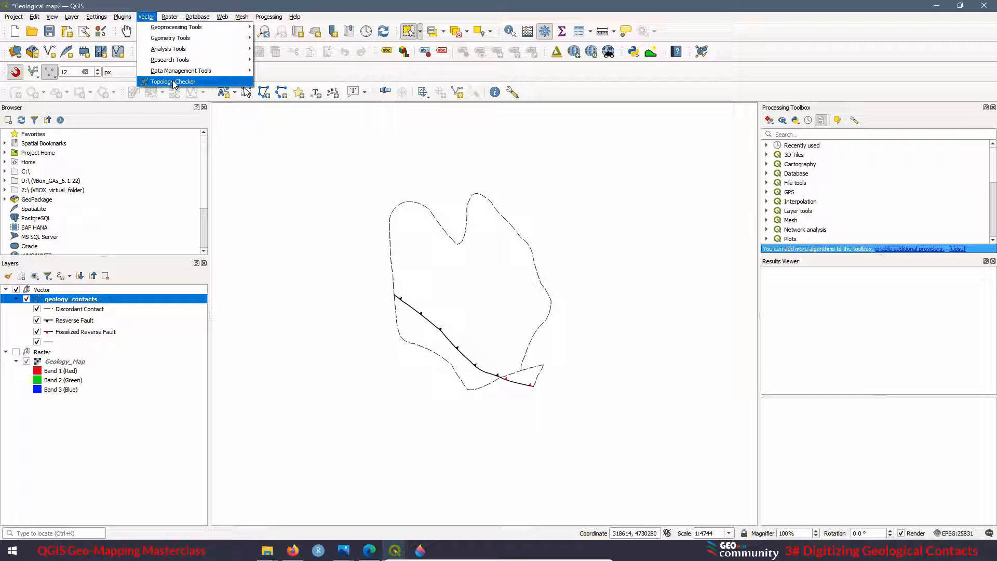
pyautogui.click(173, 82)
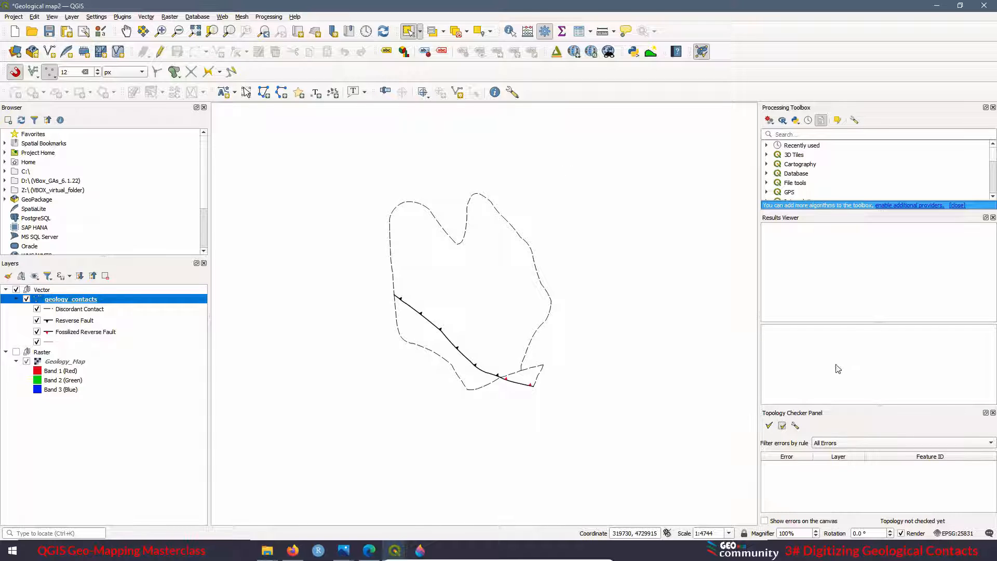
# Add the topology rule "must not have dangles" for geology_contacts and validate all features against it.
pyautogui.click(796, 426)
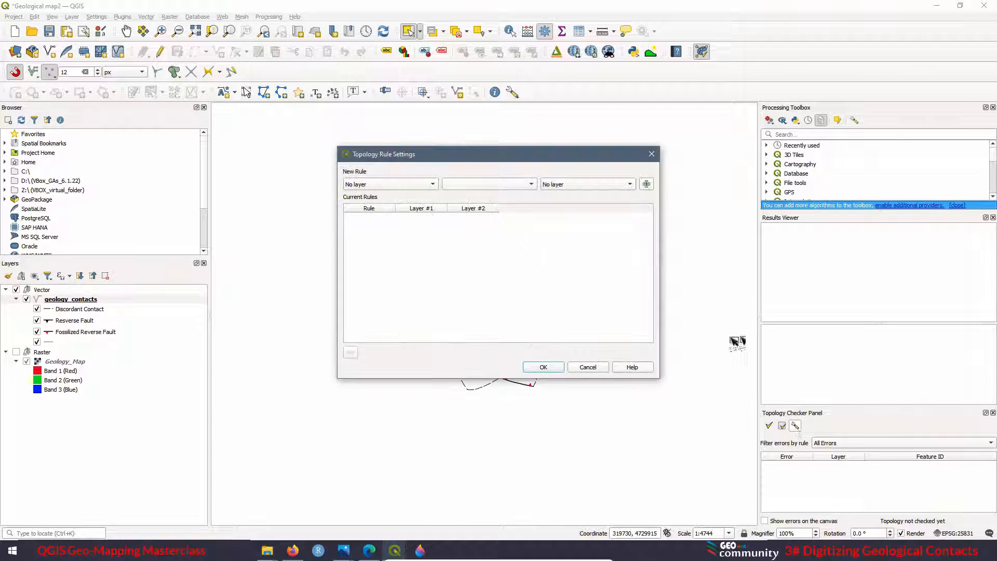
pyautogui.click(378, 186)
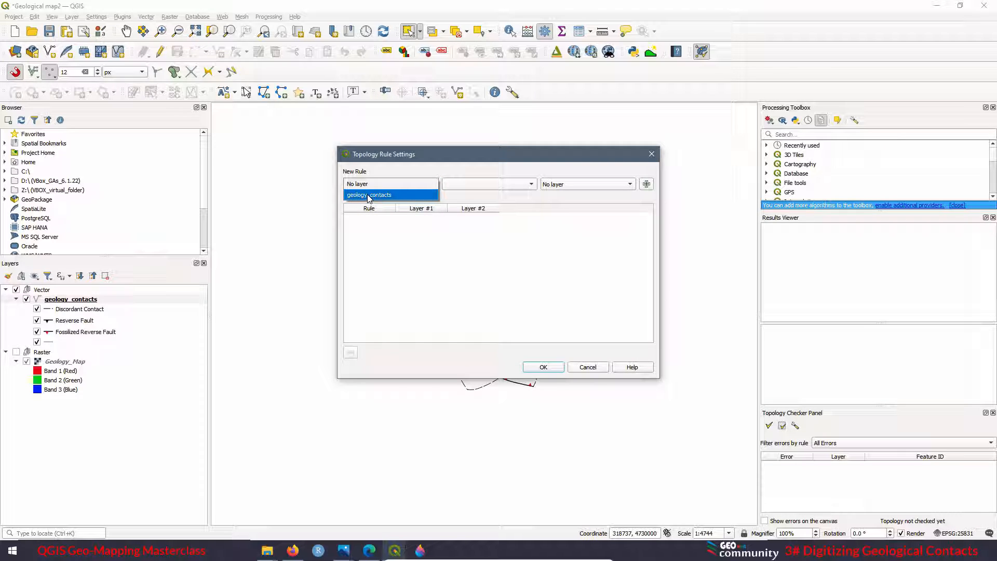
pyautogui.click(369, 196)
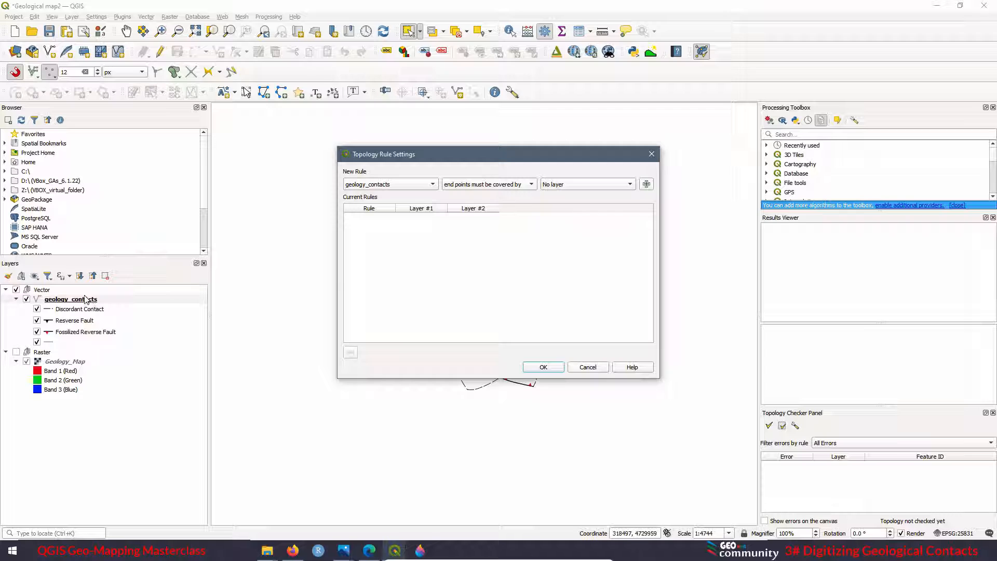
pyautogui.click(484, 186)
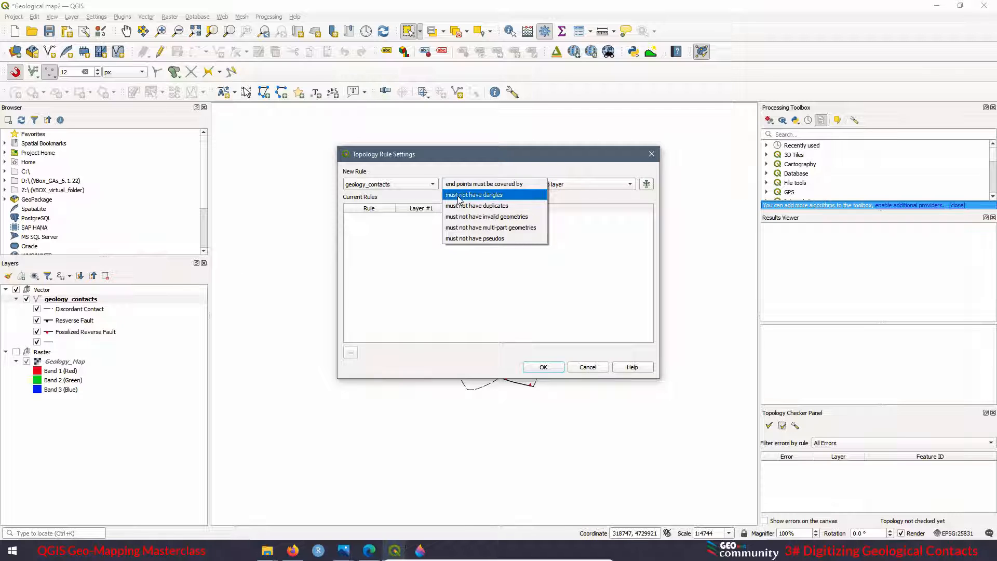
pyautogui.click(460, 196)
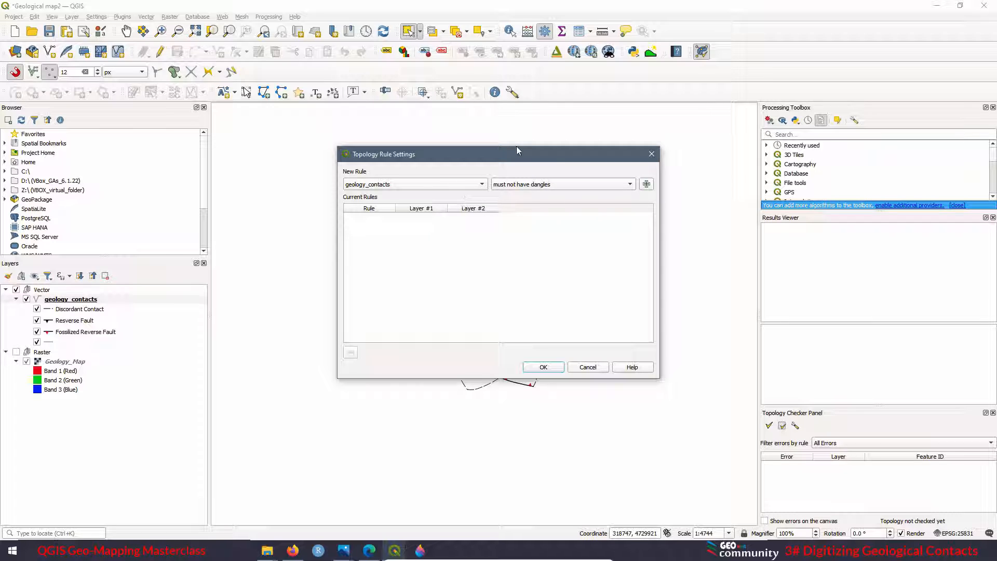
pyautogui.click(647, 185)
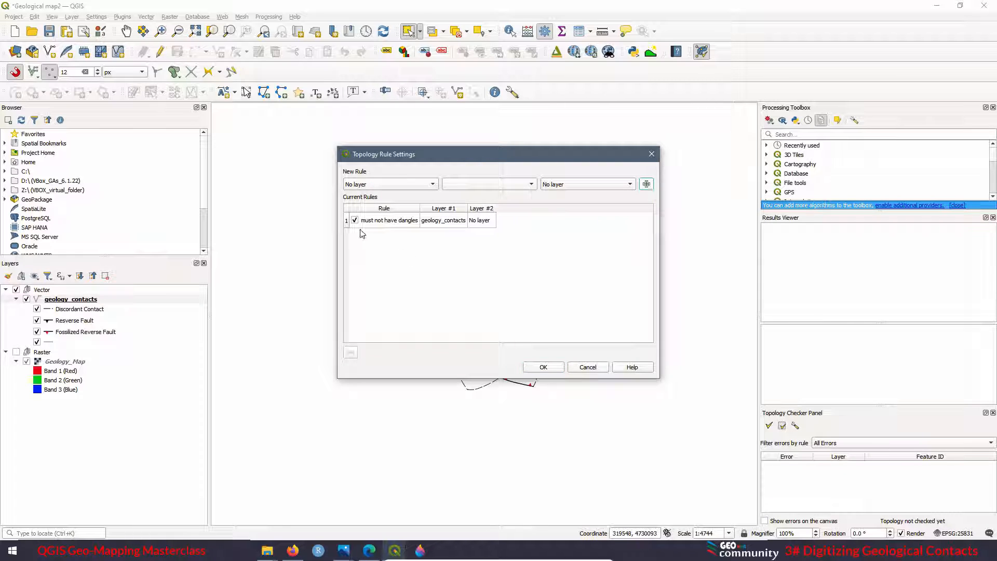
pyautogui.click(543, 367)
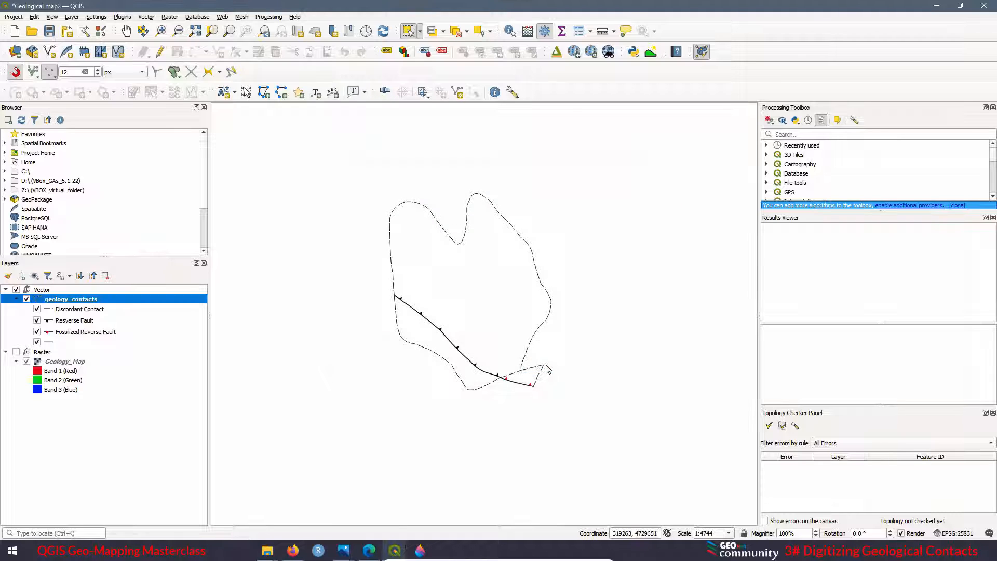
pyautogui.click(770, 427)
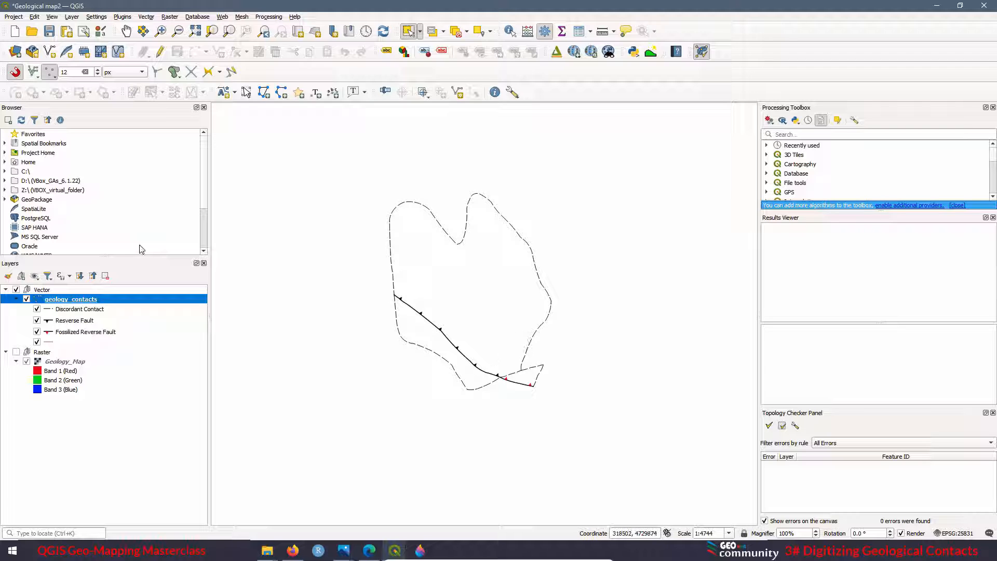
# Show the Raster group and digitize the western DFsp unit's contact in geology_contacts, from its southern to its northern end at the map border.
pyautogui.click(16, 353)
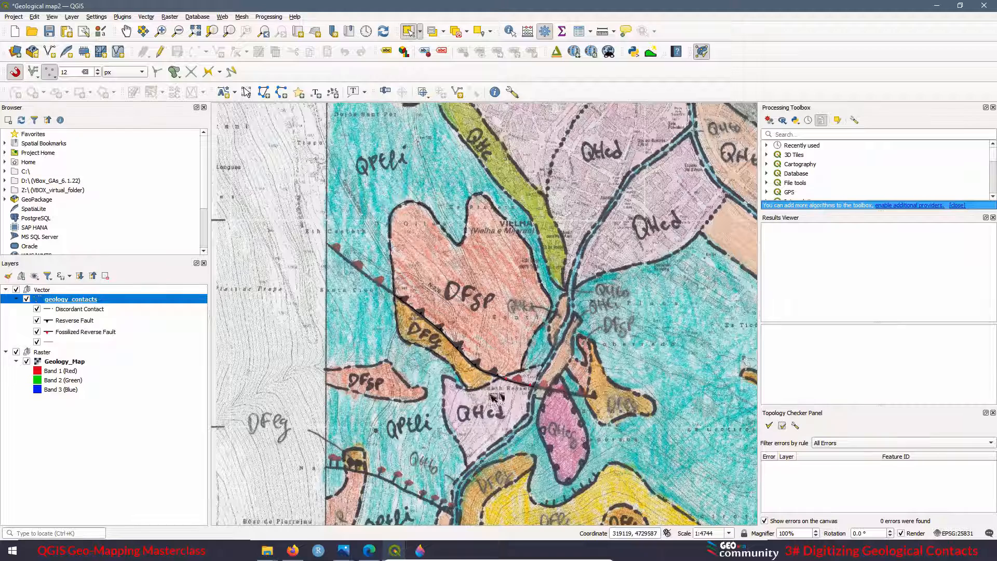
pyautogui.click(160, 51)
pyautogui.click(195, 51)
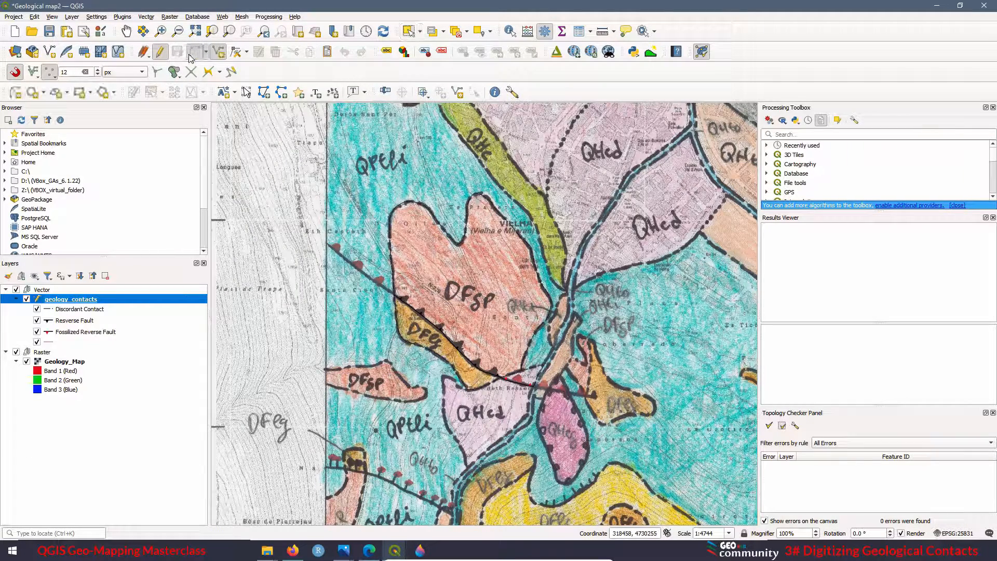
pyautogui.scroll(1, 451, 412)
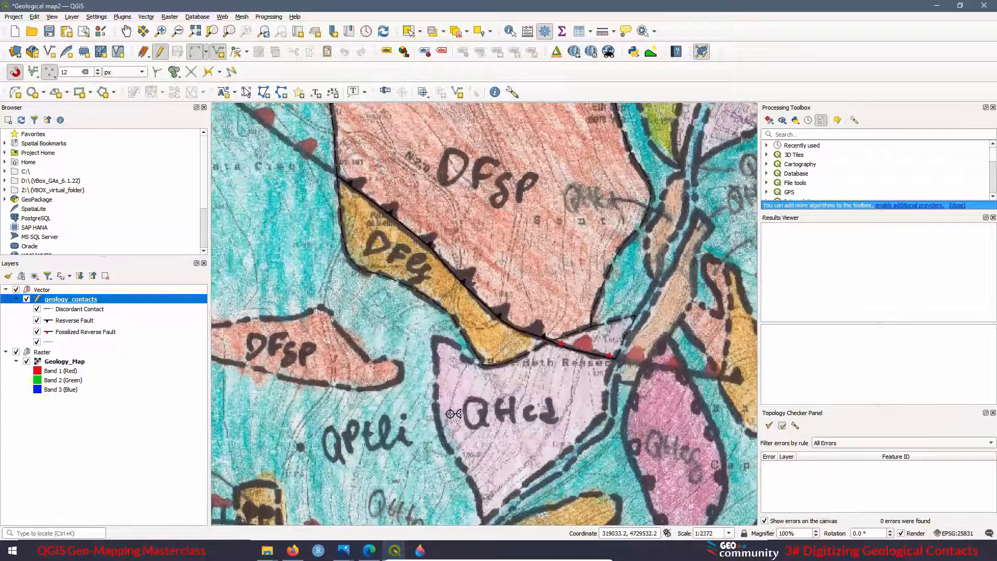
pyautogui.scroll(1, 441, 410)
pyautogui.scroll(-1, 472, 407)
pyautogui.scroll(-1, 579, 337)
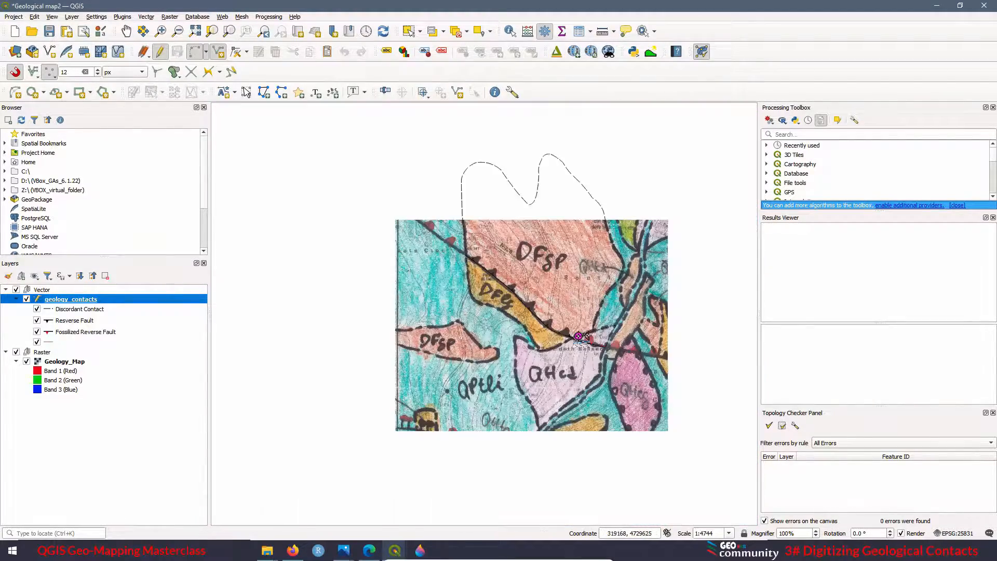
pyautogui.scroll(2, 643, 353)
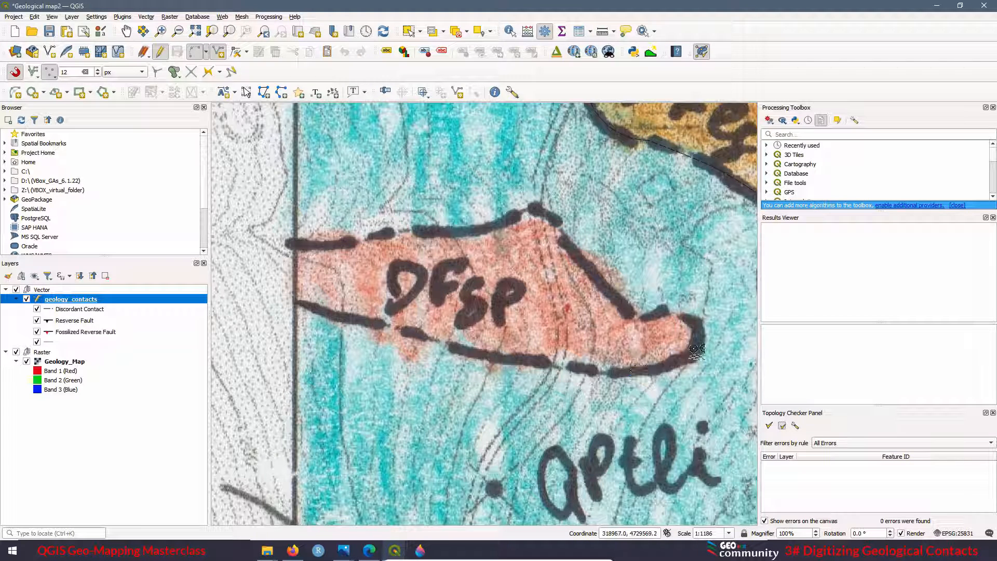
pyautogui.click(295, 302)
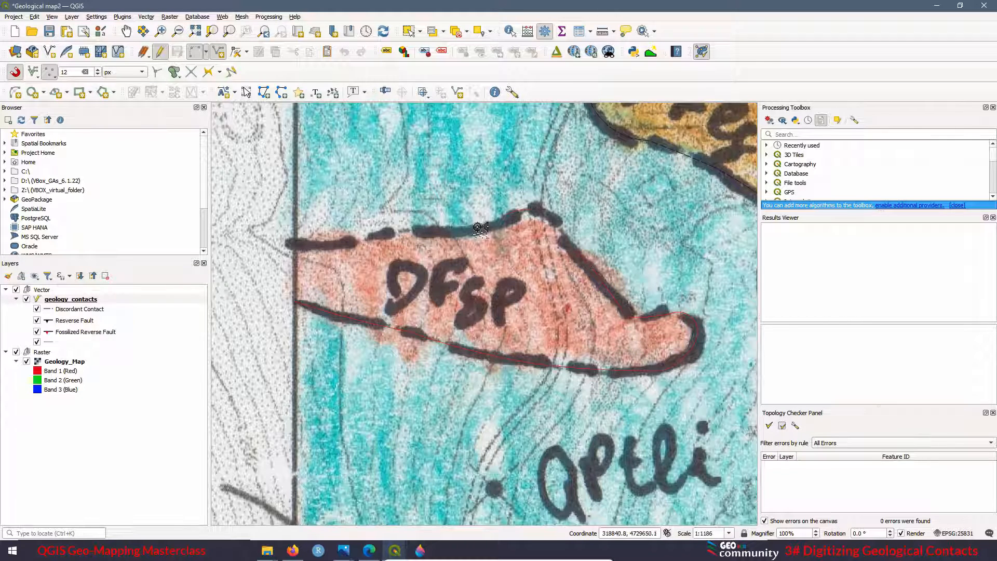
pyautogui.rightClick(299, 247)
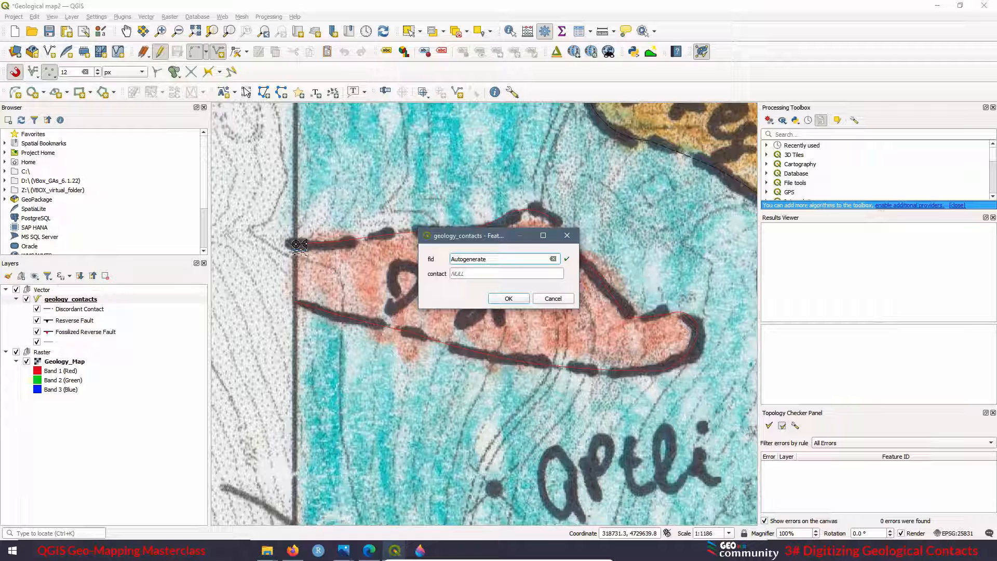
# Set the new line's contact attribute to "Discordant Contact" and save the feature form.
pyautogui.click(464, 273)
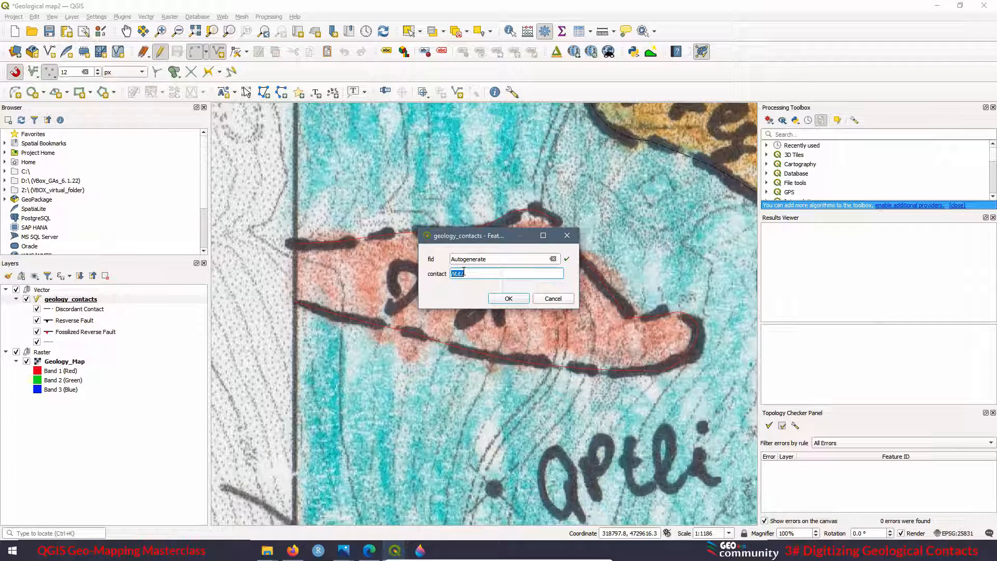
pyautogui.write('Discordant Contact')
pyautogui.click(509, 299)
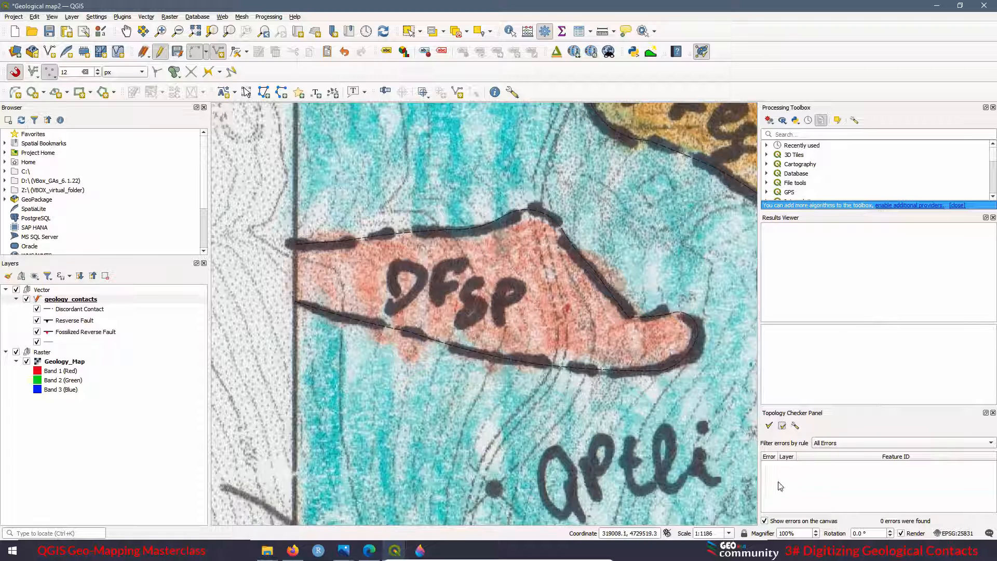
# Validate all features' topology again and hide the Raster group to examine the western contact's ends.
pyautogui.scroll(-1, 343, 310)
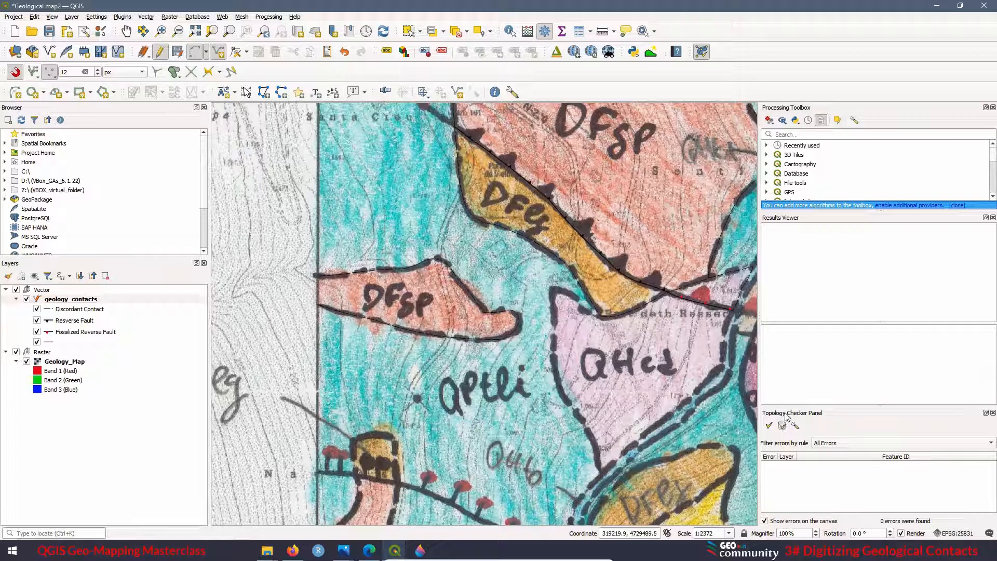
pyautogui.click(769, 426)
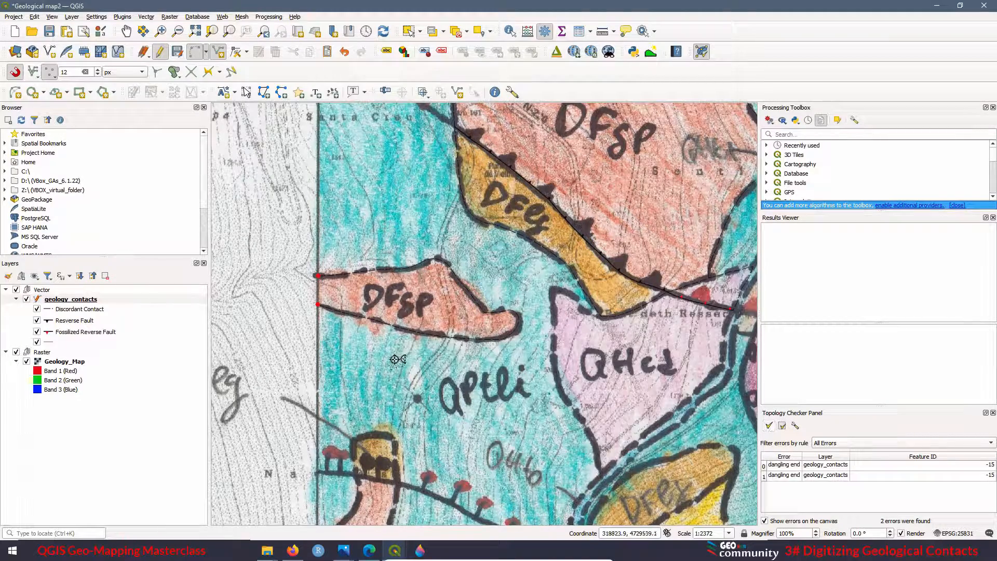
pyautogui.scroll(-1, 270, 309)
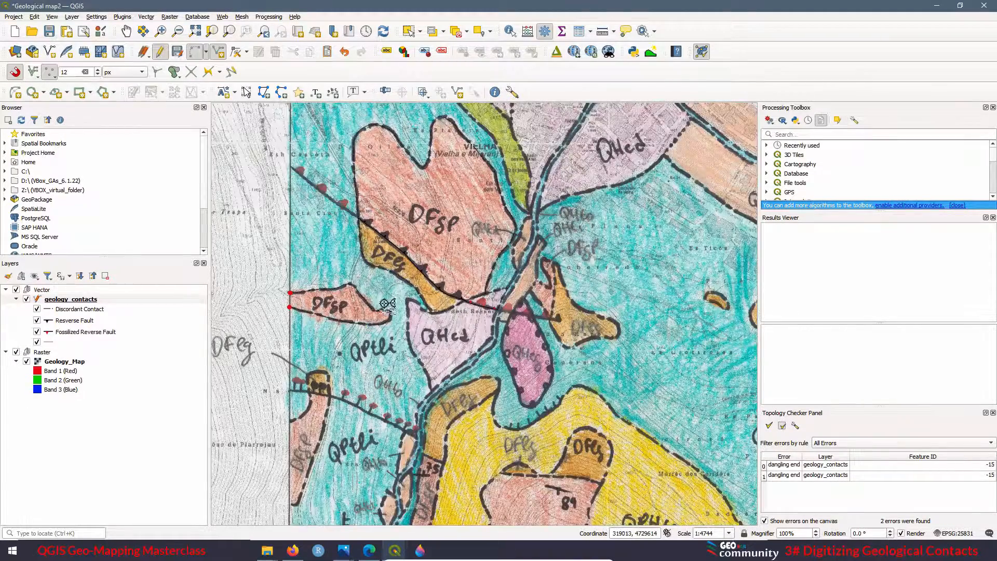
pyautogui.scroll(1, 306, 312)
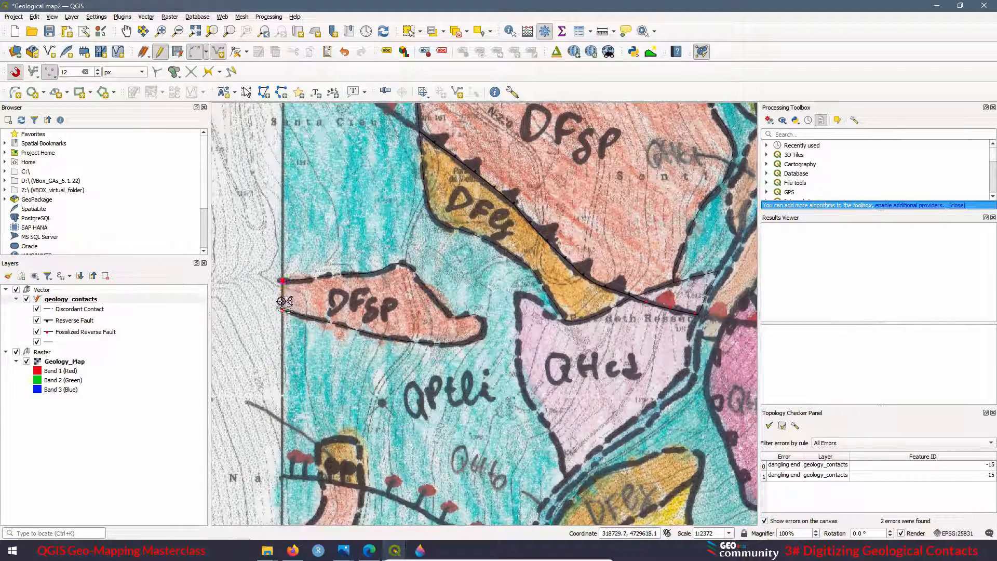
pyautogui.scroll(-1, 296, 295)
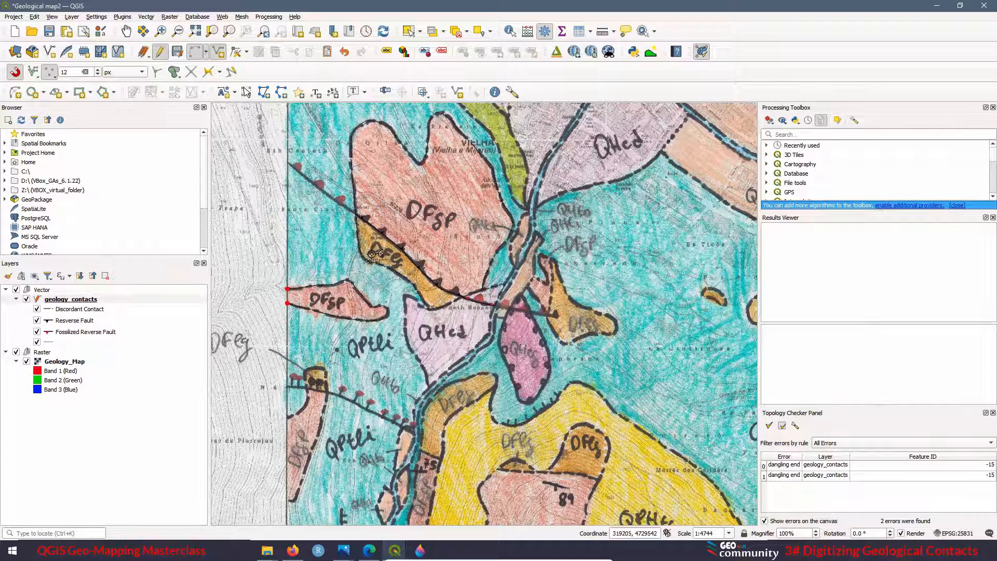
pyautogui.click(16, 353)
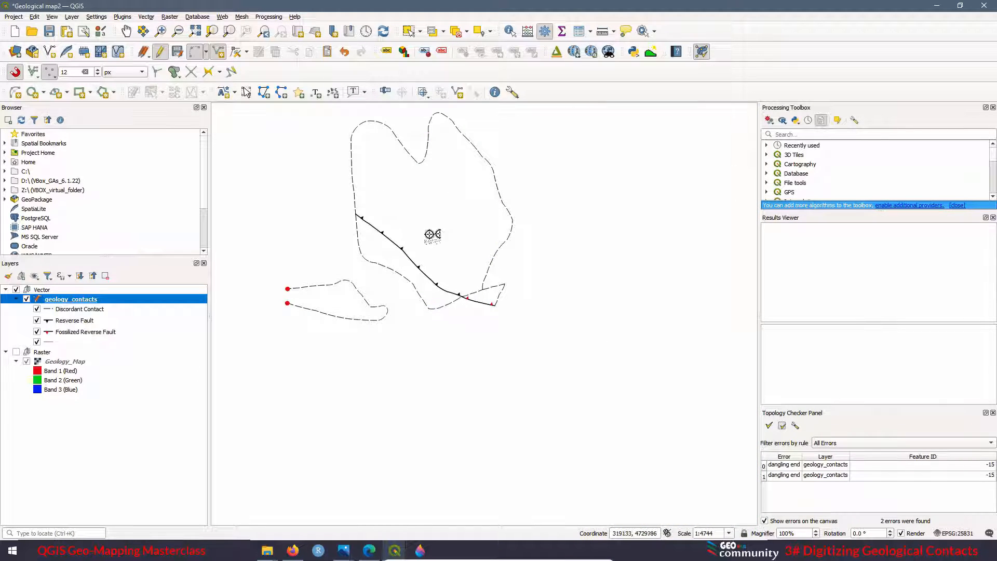
# Remove the "must not have dangles" rule from the topology settings and validate all features again.
pyautogui.click(796, 426)
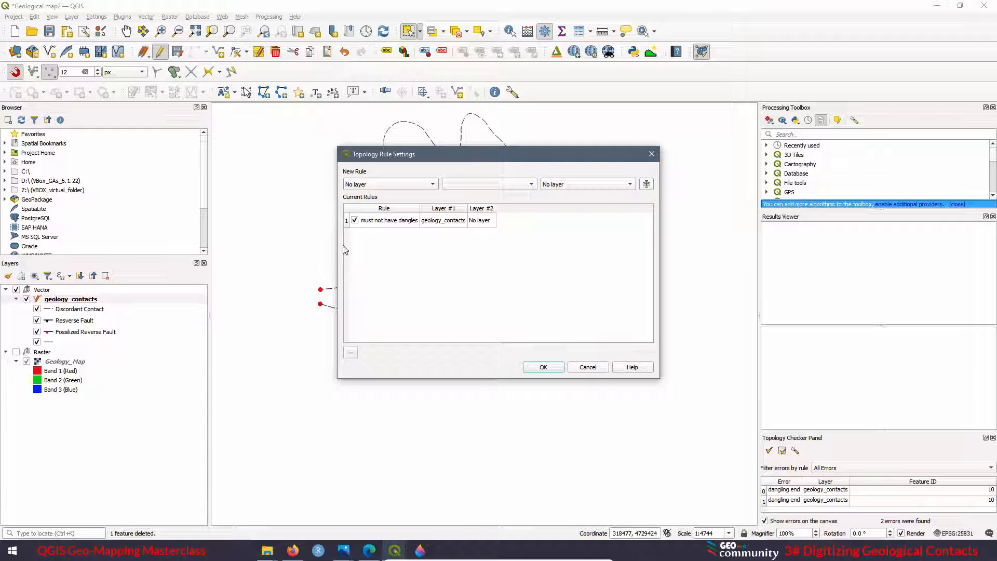
pyautogui.click(347, 221)
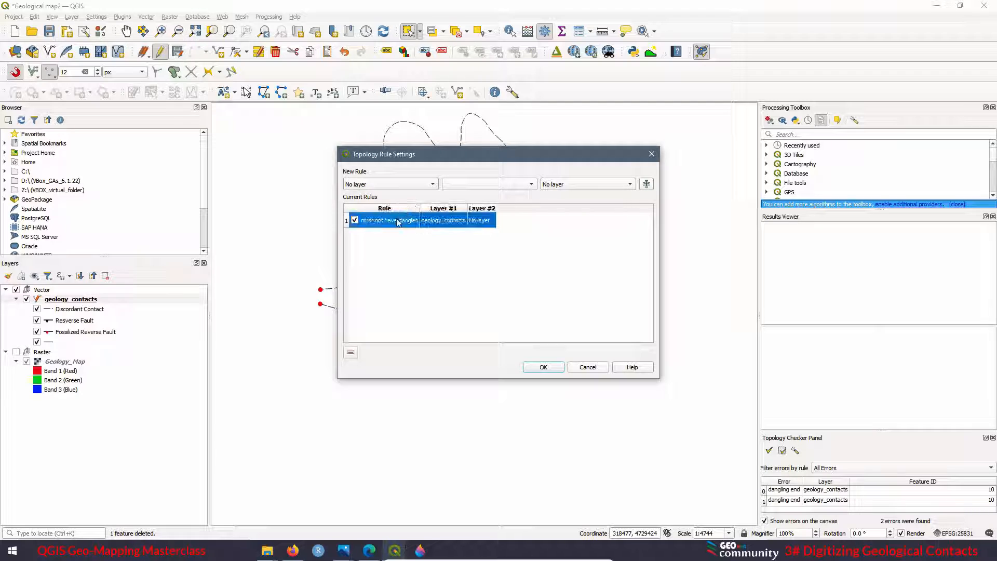
pyautogui.click(350, 355)
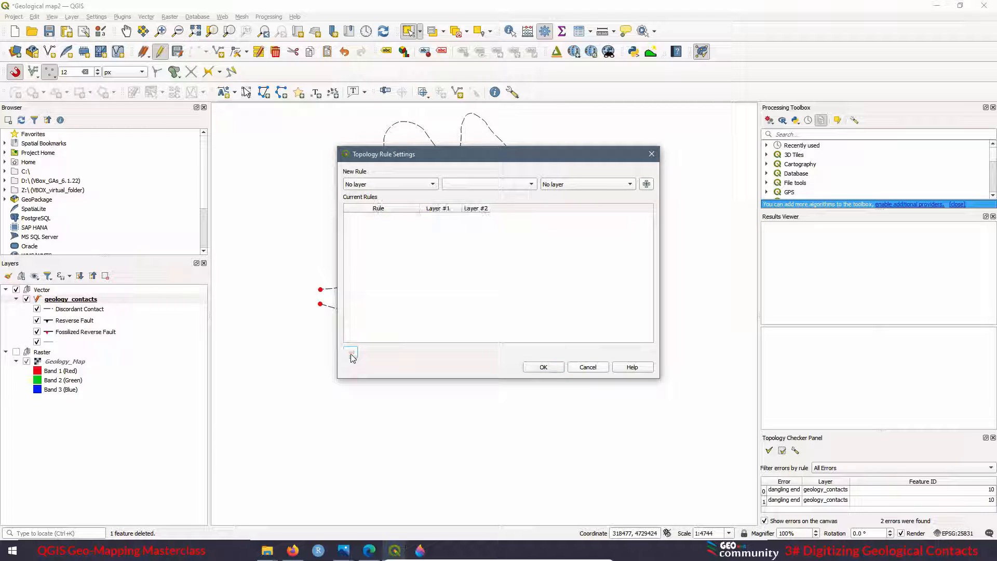
pyautogui.click(543, 367)
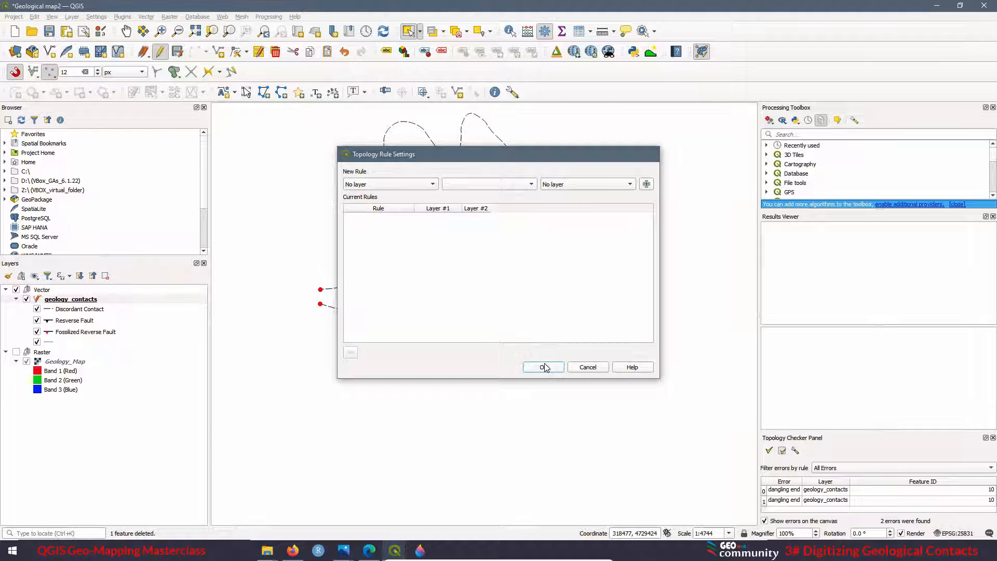
pyautogui.click(769, 451)
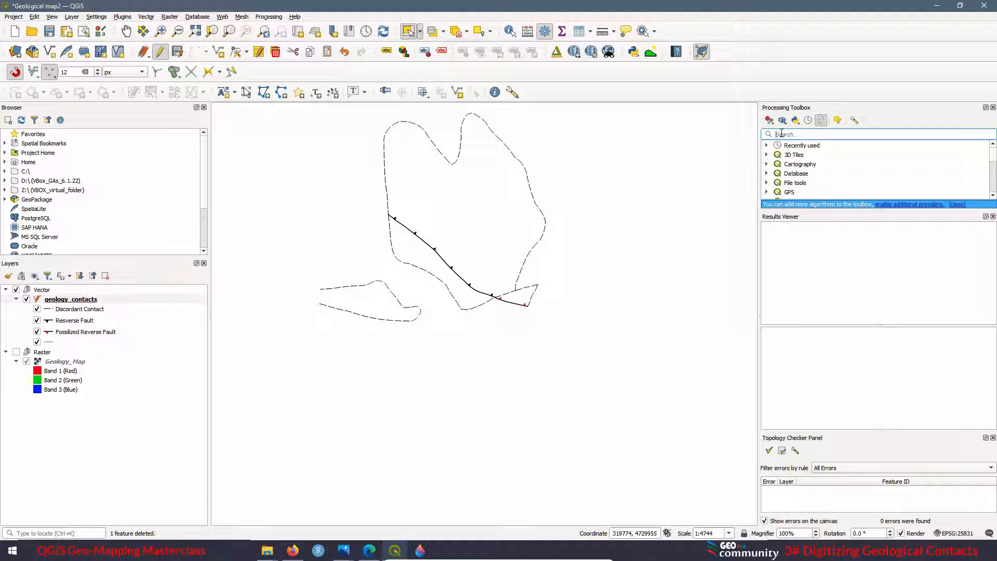
# Run Polygonize on the geology_contacts layer, outputting the polygons to a temporary layer.
pyautogui.write('Polyg')
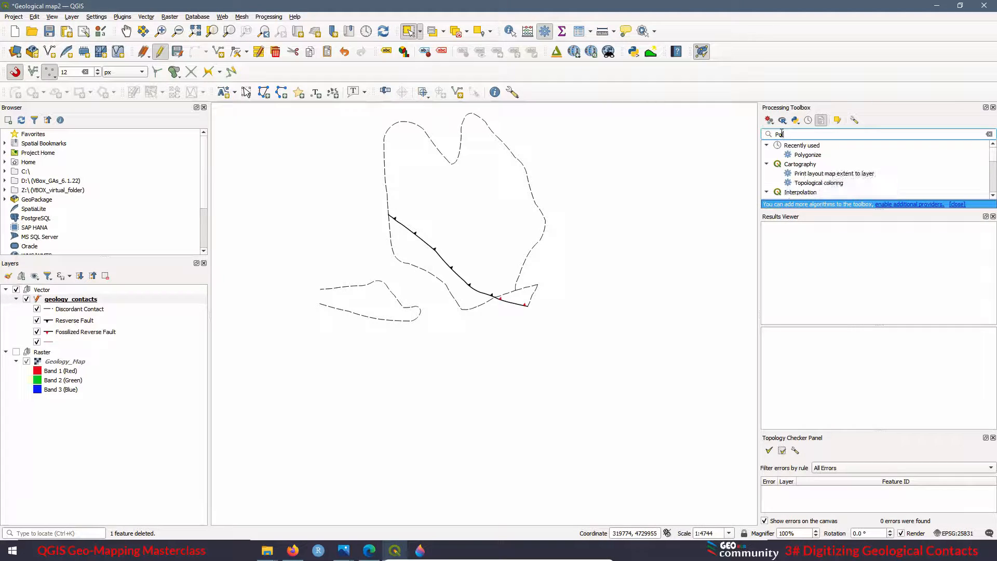
pyautogui.doubleClick(807, 154)
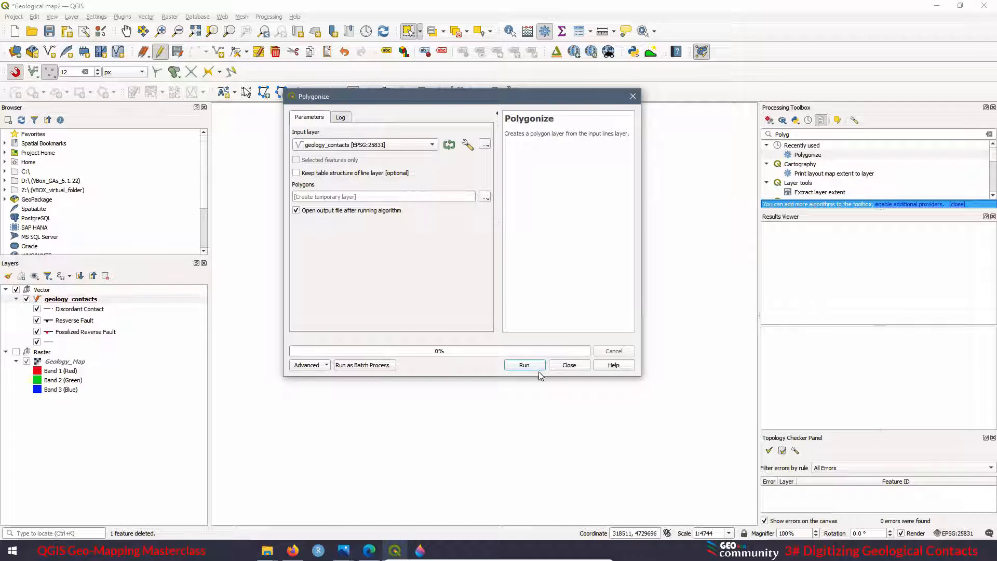
pyautogui.click(525, 366)
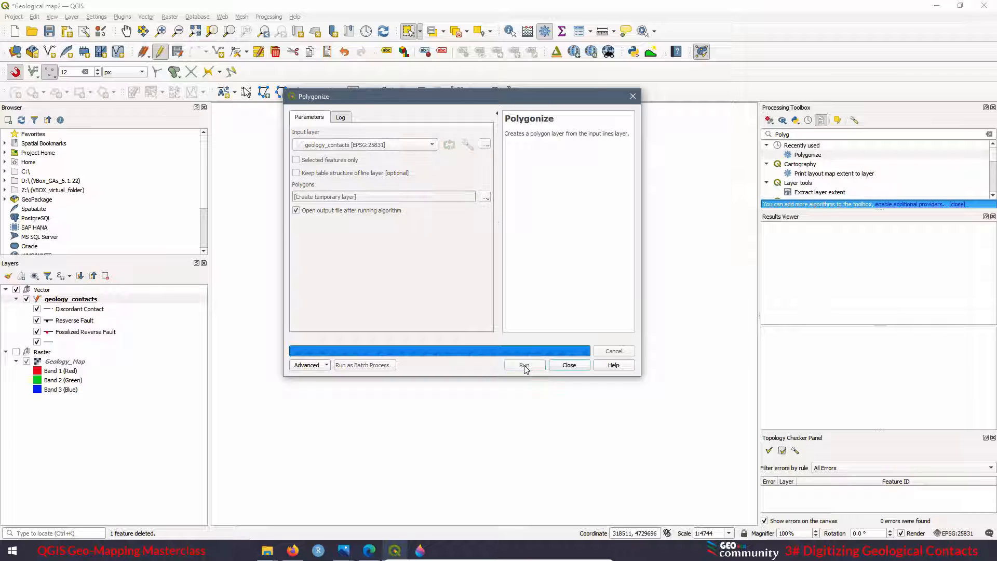
pyautogui.click(568, 365)
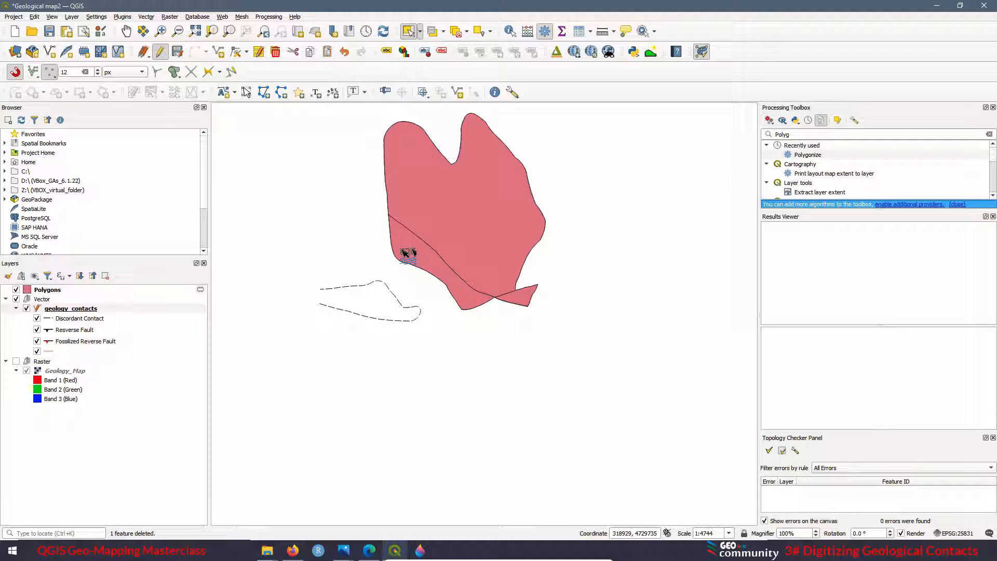
# Inspect the generated polygons by selecting each one in turn in the Polygons layer.
pyautogui.click(48, 290)
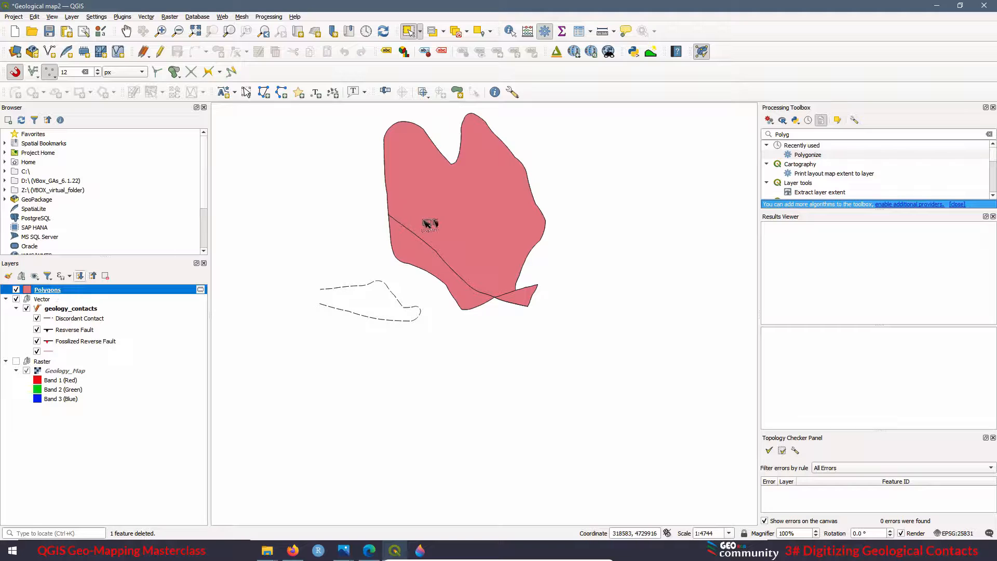
pyautogui.click(442, 195)
pyautogui.click(427, 260)
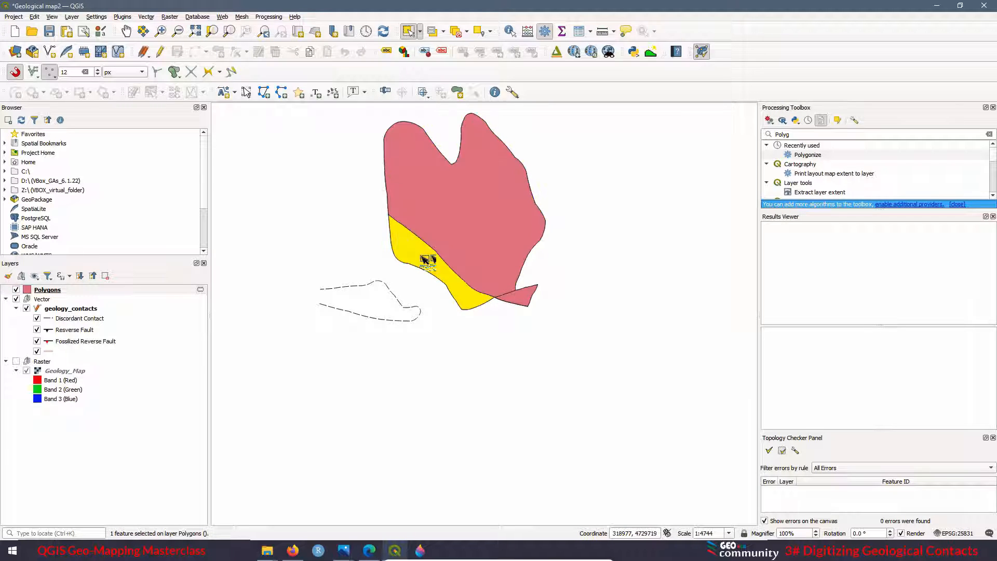
pyautogui.click(525, 298)
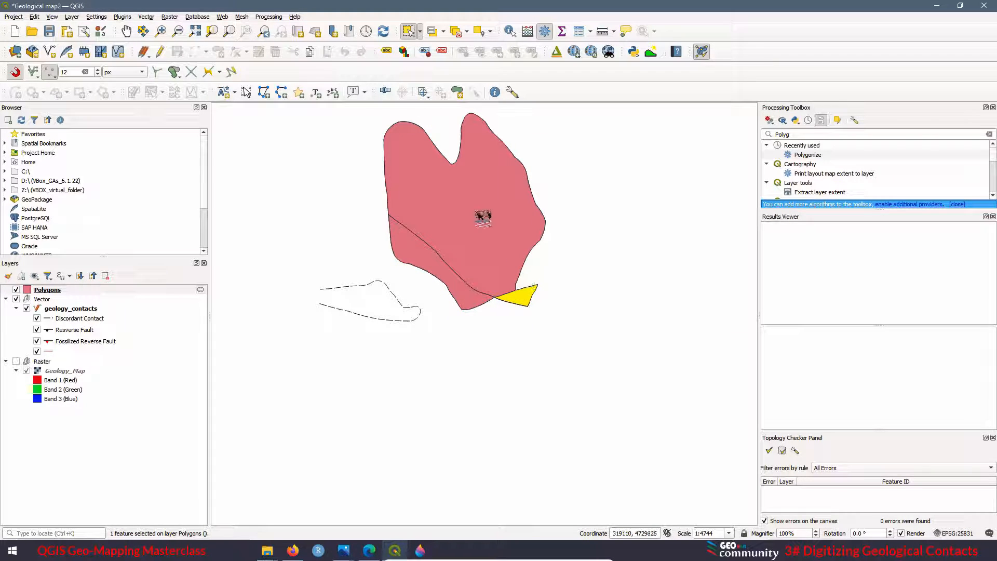
pyautogui.click(483, 217)
pyautogui.click(430, 266)
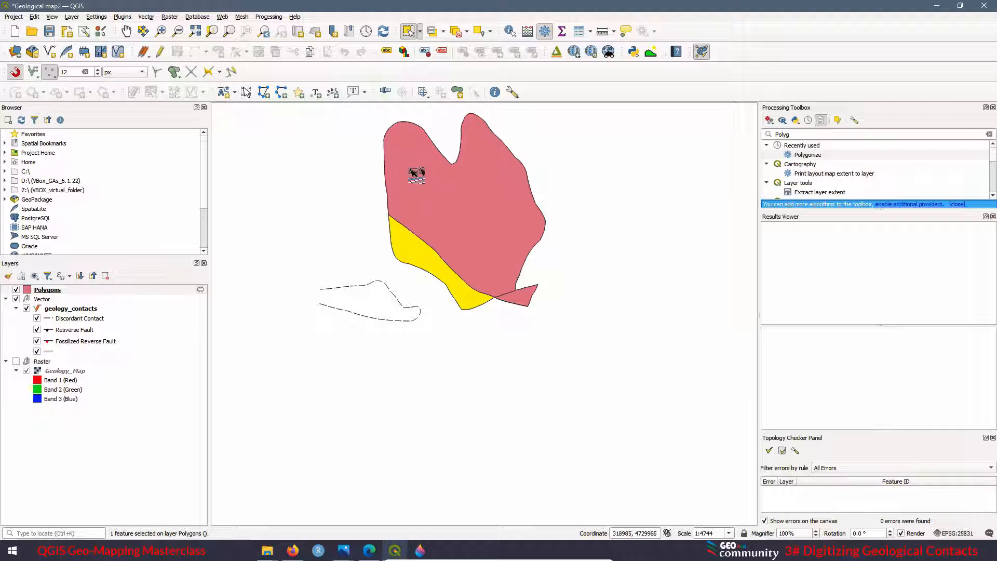
pyautogui.click(411, 179)
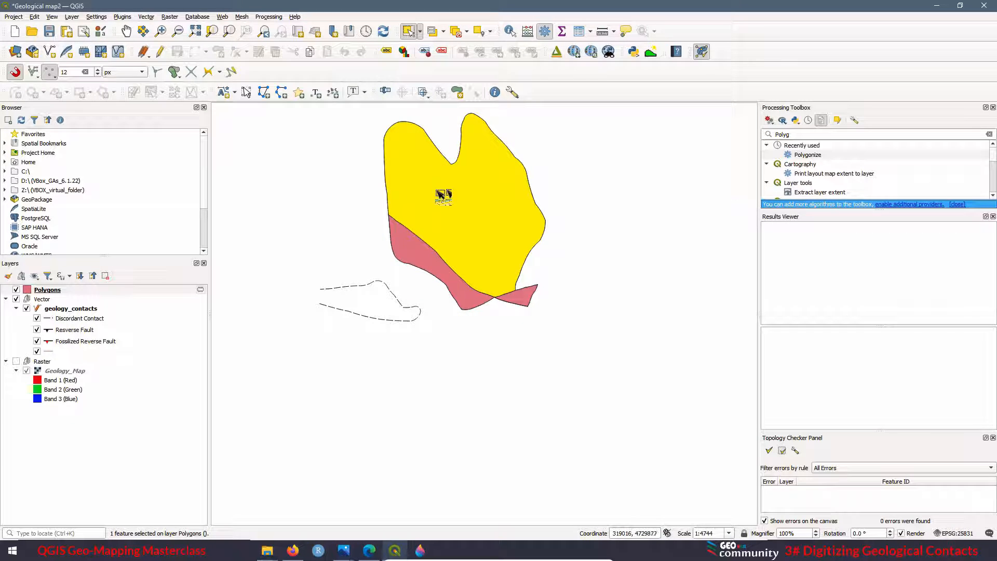
# Compare the polygons and the open contact to their west with the scanned geological map by toggling the Raster group's visibility.
pyautogui.click(16, 361)
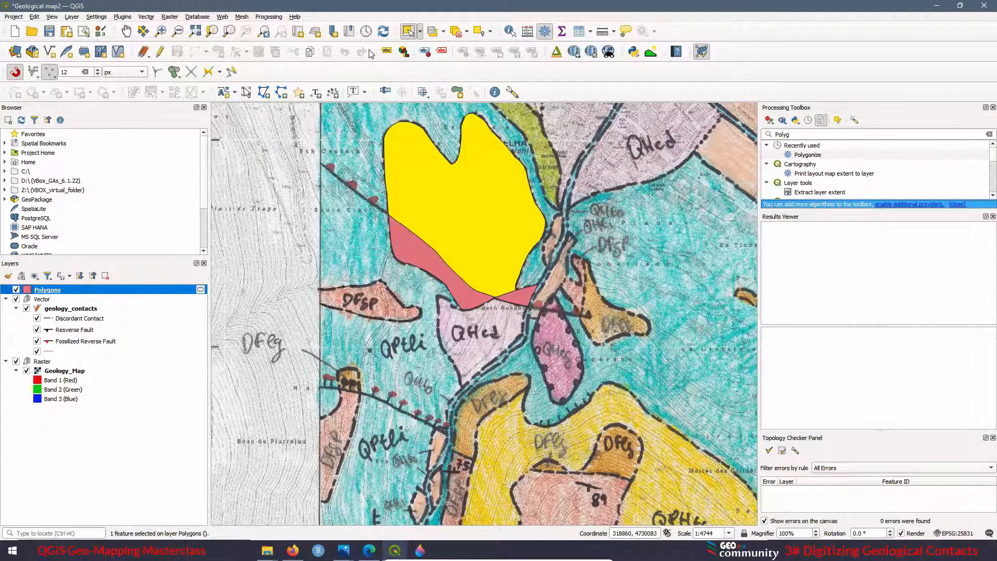
pyautogui.click(416, 272)
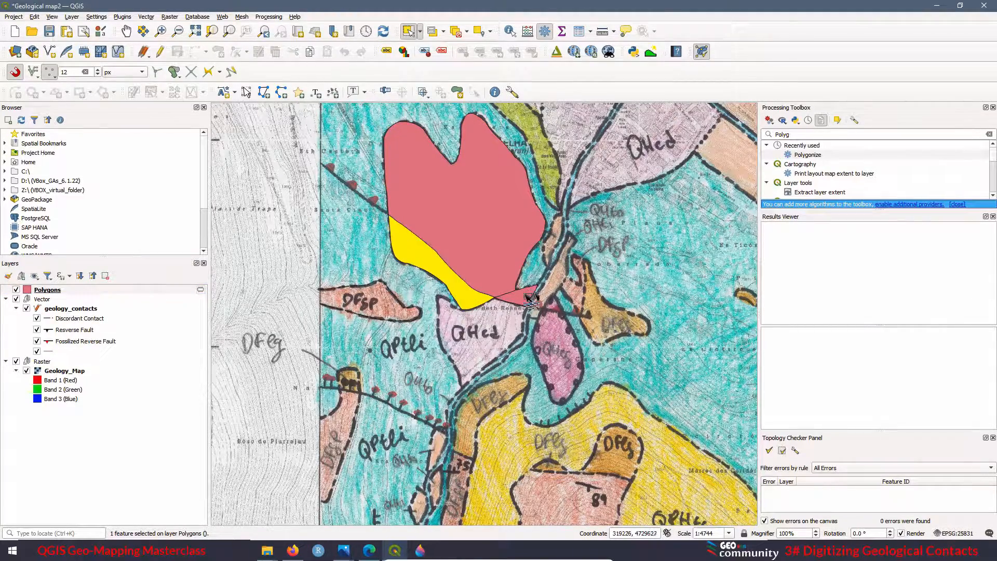
pyautogui.click(531, 298)
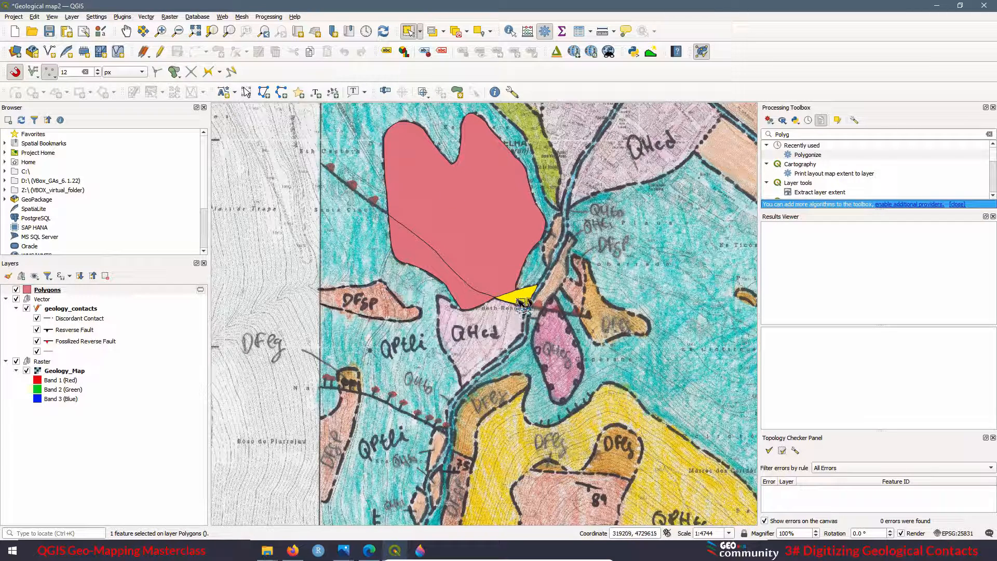
pyautogui.click(450, 275)
pyautogui.click(472, 201)
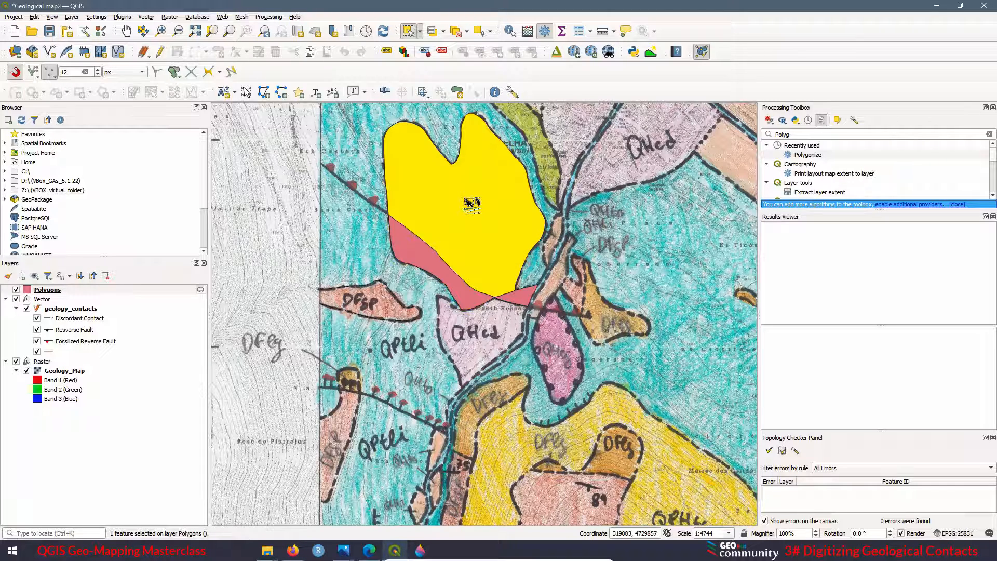
pyautogui.click(17, 362)
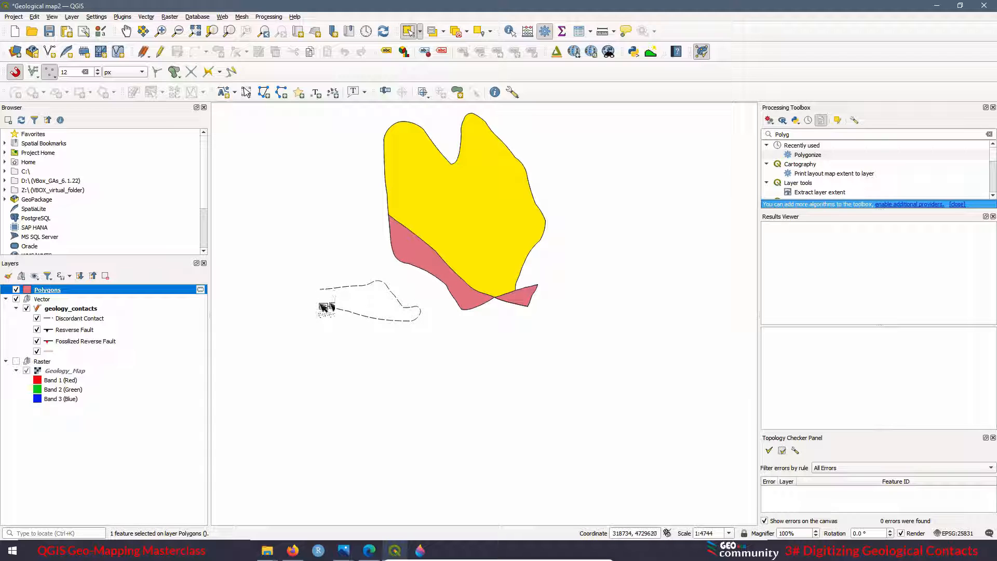
pyautogui.click(16, 361)
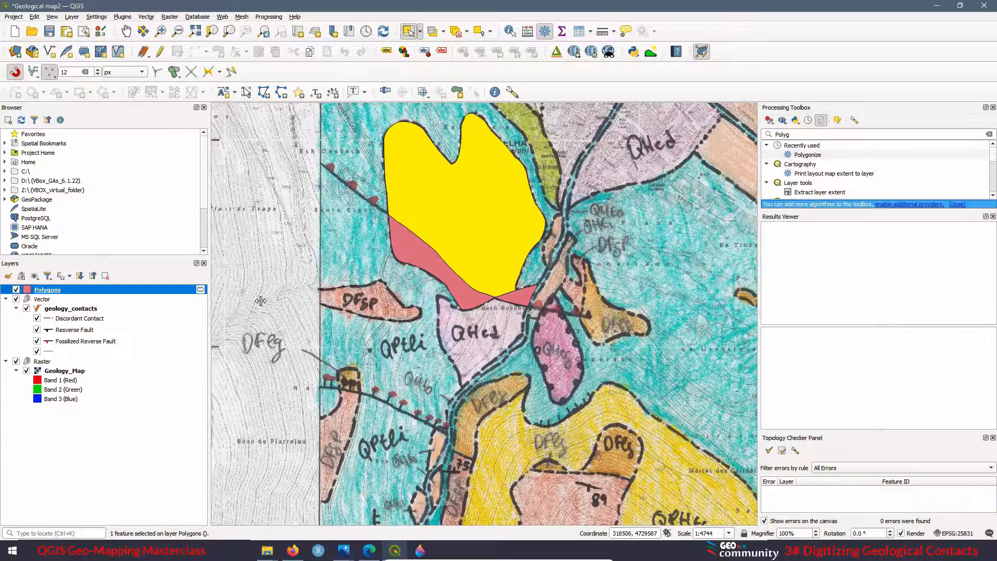
pyautogui.click(16, 361)
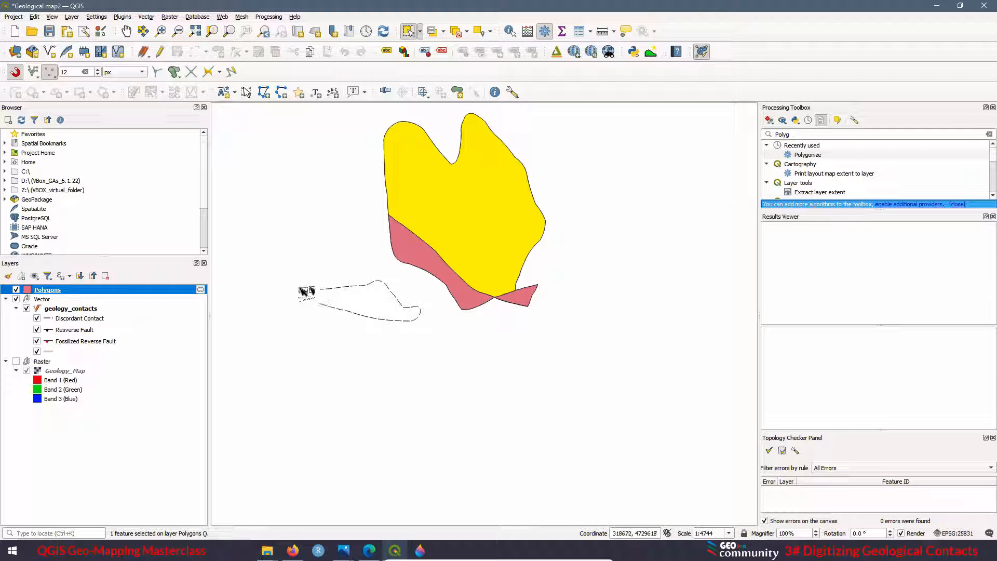
# Remove the temporary Polygons layer created from the contacts.
pyautogui.rightClick(50, 294)
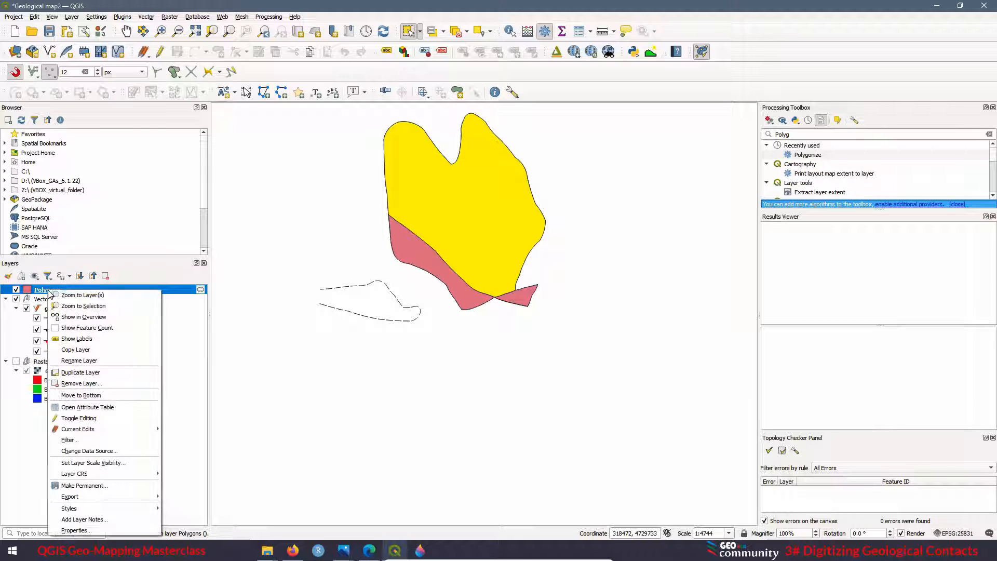
pyautogui.click(82, 383)
pyautogui.click(477, 286)
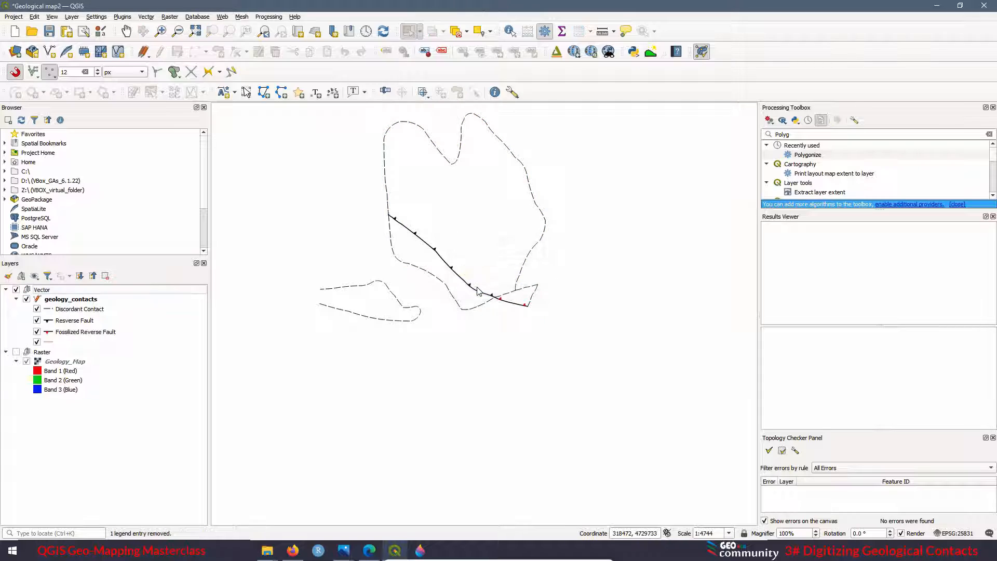
# With the scanned map shown, digitize a geology_contacts line along the map's western edge across the open contact ends, with contact value "frame".
pyautogui.click(16, 353)
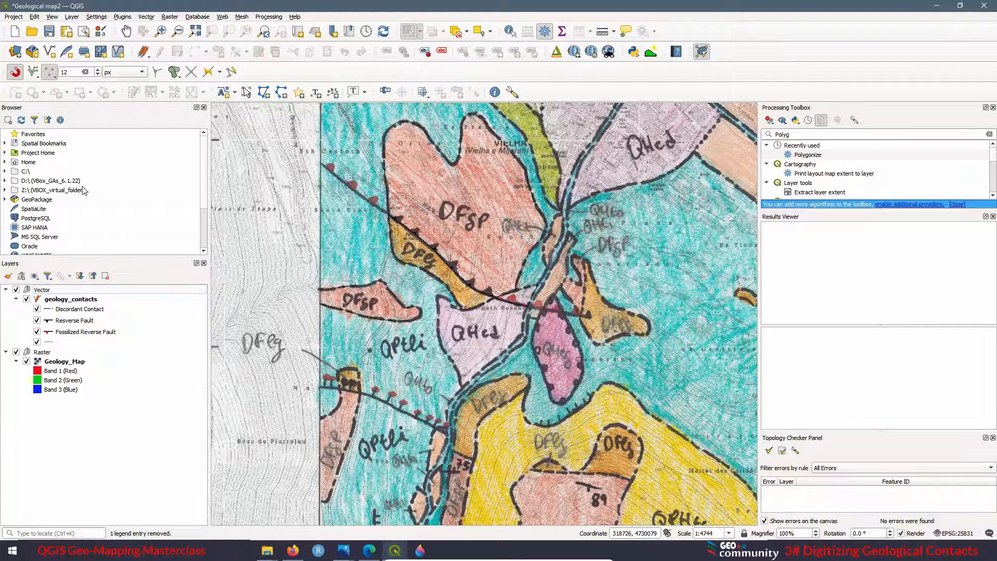
pyautogui.click(61, 302)
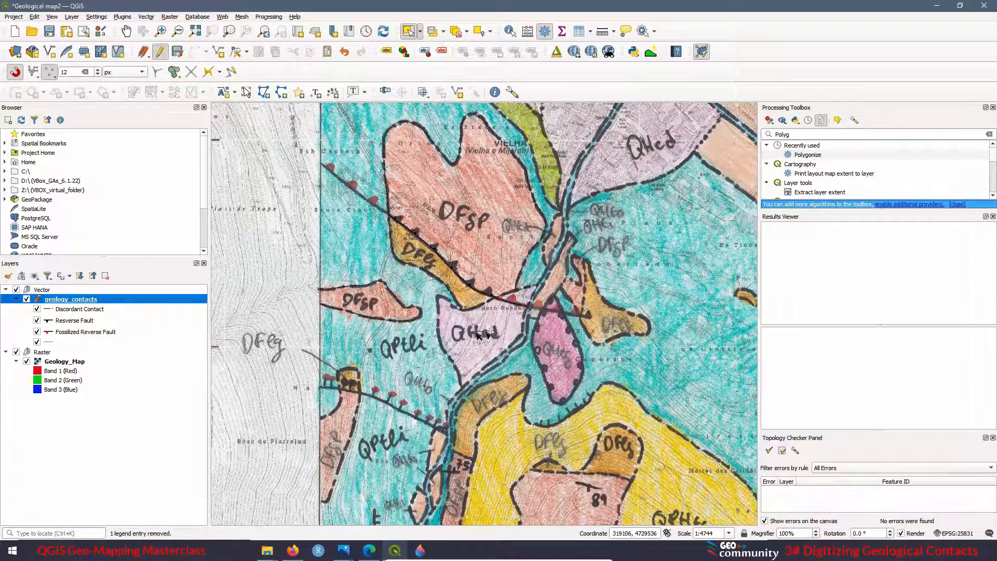
pyautogui.click(195, 51)
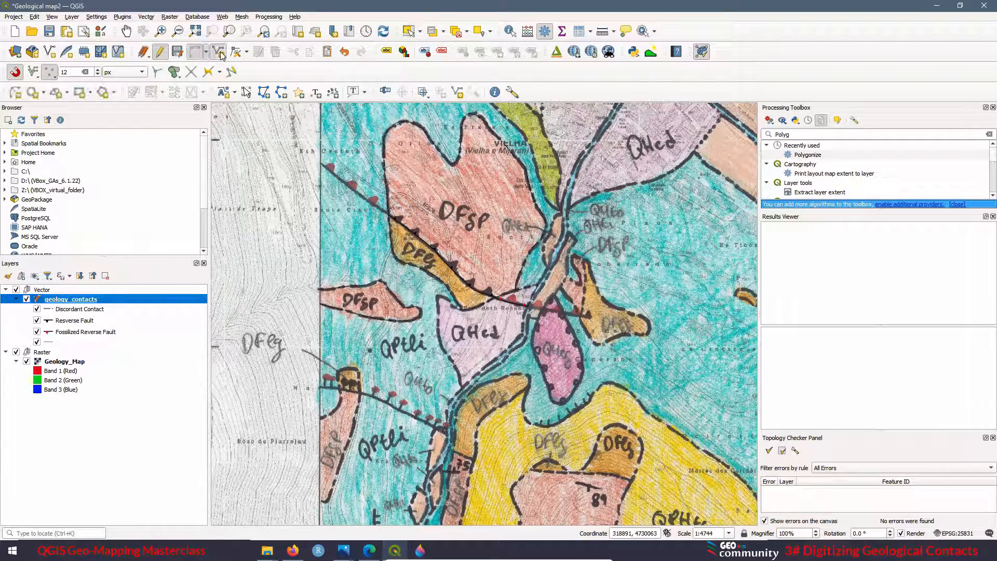
pyautogui.scroll(3, 375, 329)
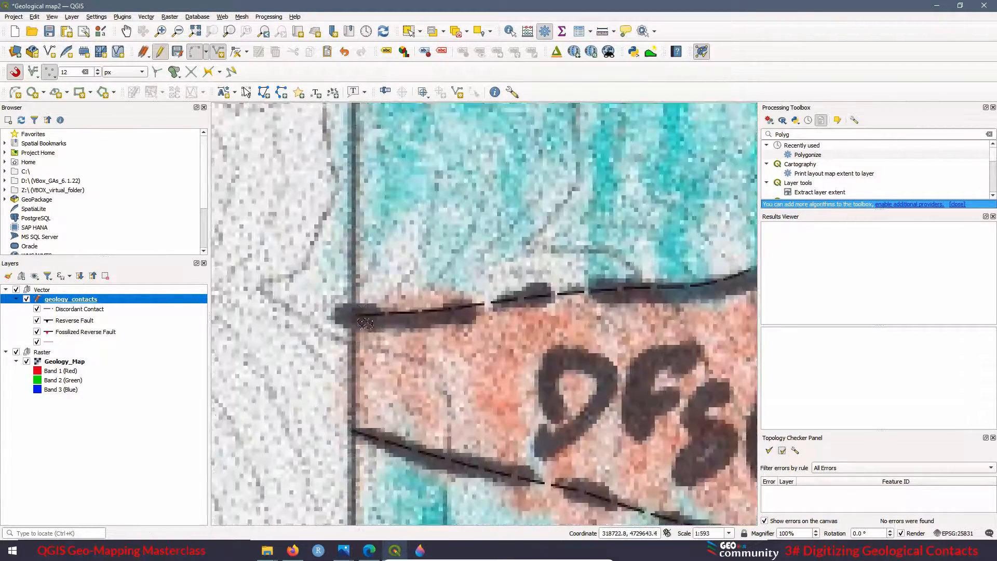
pyautogui.click(353, 431)
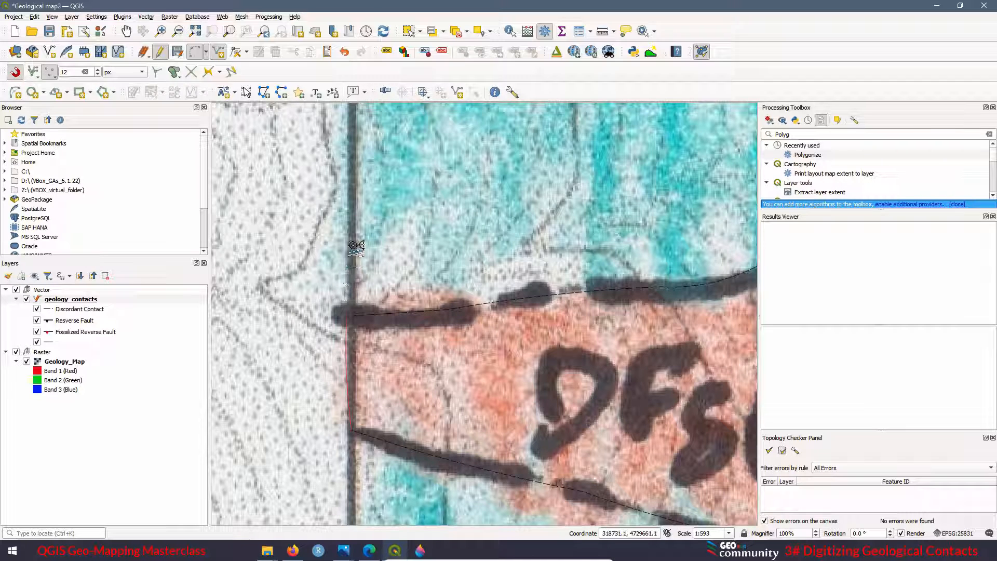
pyautogui.rightClick(355, 247)
pyautogui.click(462, 274)
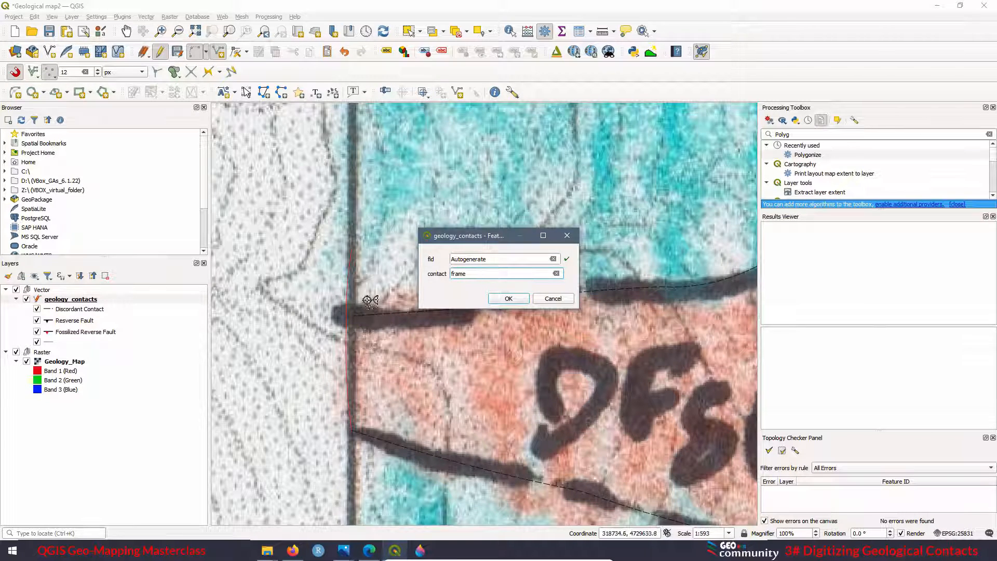
pyautogui.click(507, 298)
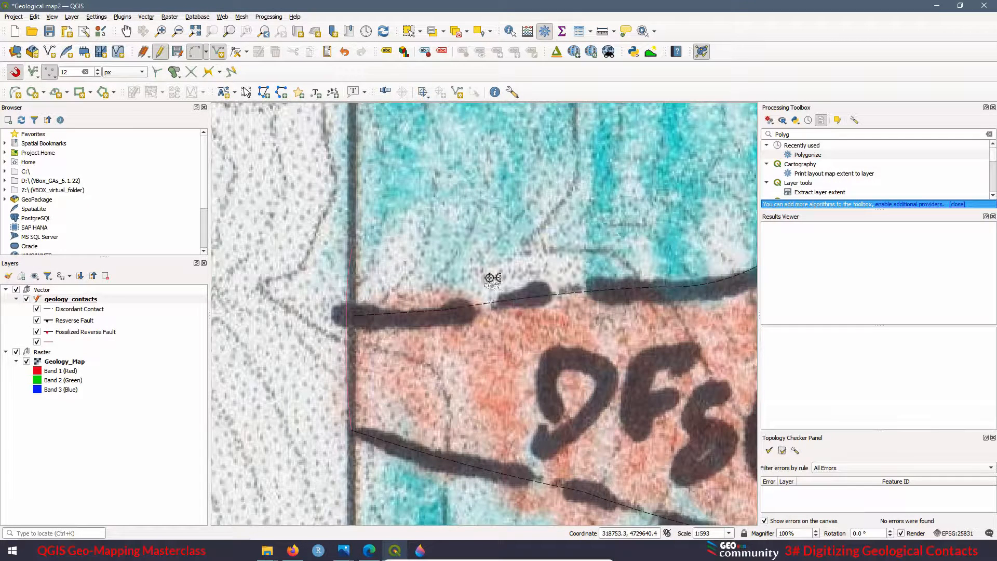
# Hide the Raster group and check how the new frame line meets the two contact ends.
pyautogui.click(16, 353)
pyautogui.click(17, 353)
pyautogui.click(16, 353)
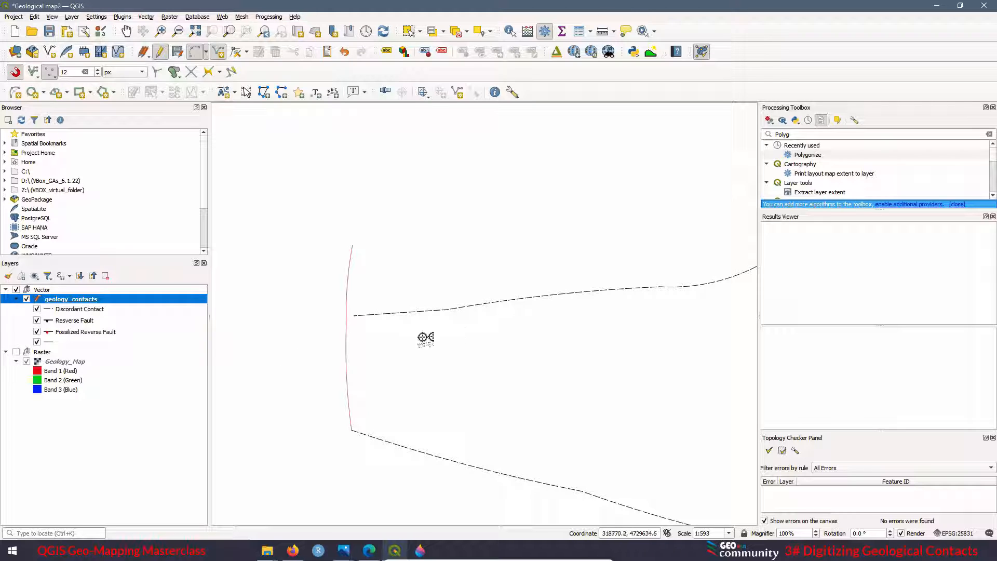
pyautogui.scroll(-1, 274, 353)
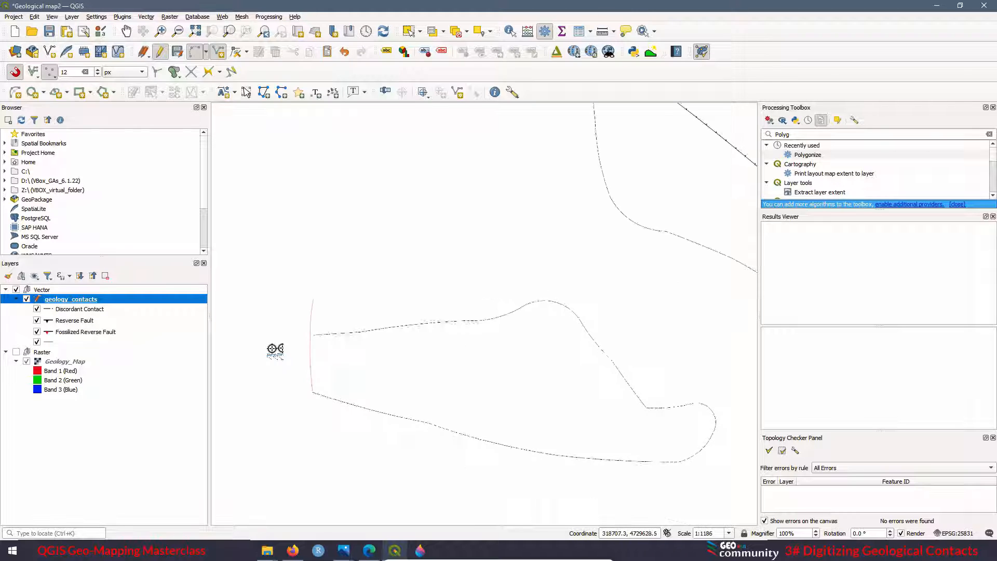
# Run Polygonize again on geology_contacts with the frame line included, outputting to a temporary layer.
pyautogui.doubleClick(808, 154)
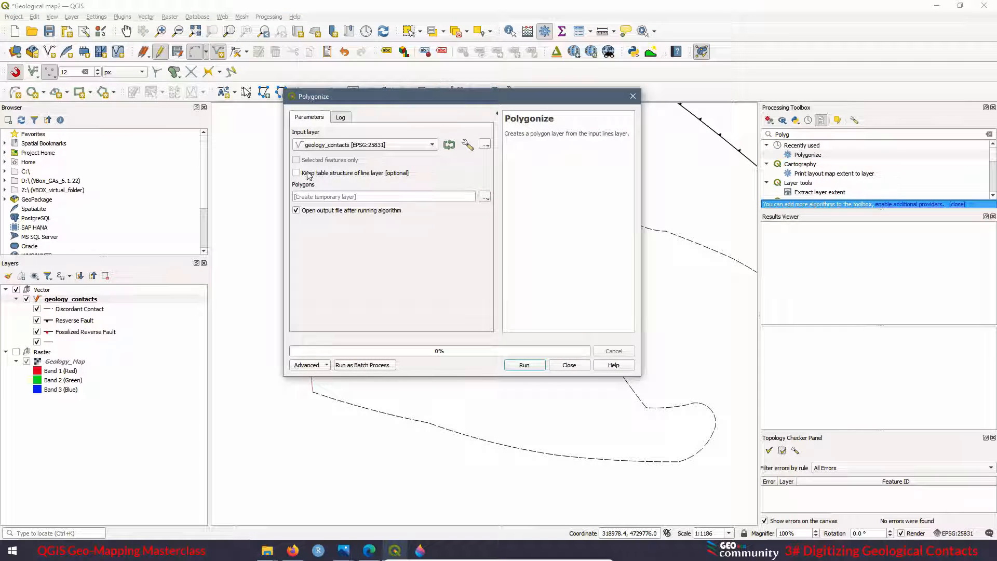
pyautogui.click(524, 365)
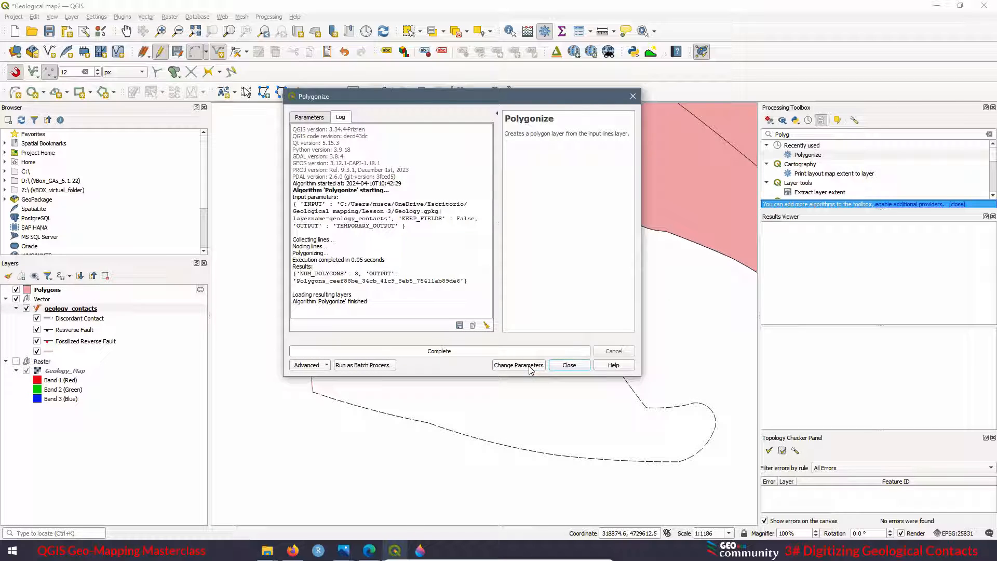
pyautogui.click(577, 368)
pyautogui.scroll(-2, 317, 307)
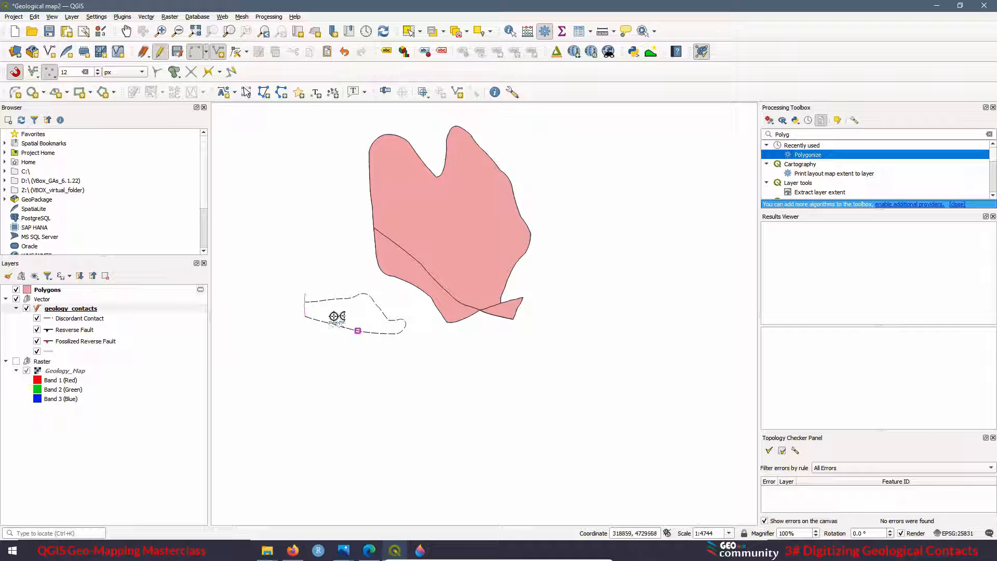
# Remove the temporary Polygons layer produced by the latest Polygonize run.
pyautogui.click(50, 290)
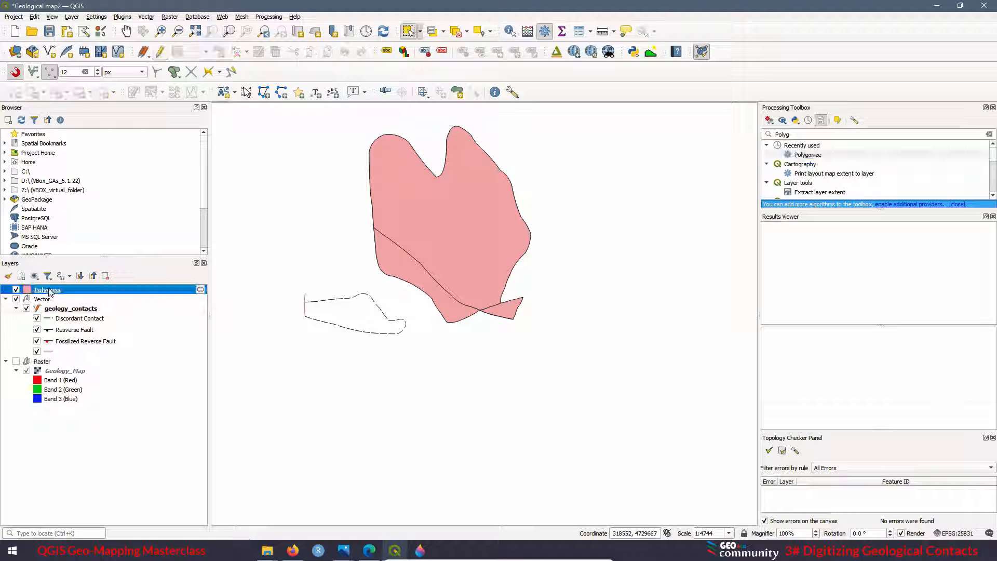
pyautogui.rightClick(50, 292)
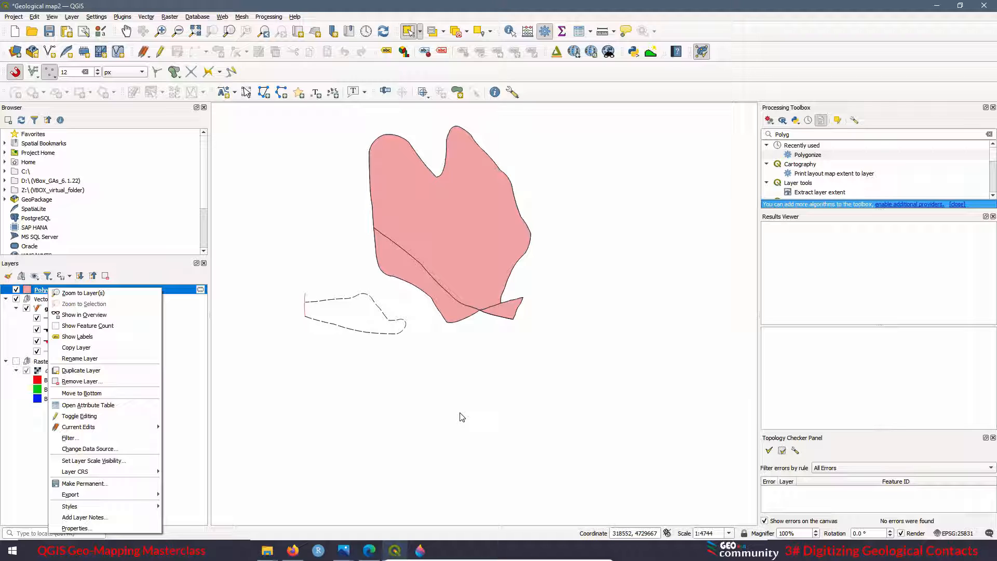
pyautogui.click(460, 413)
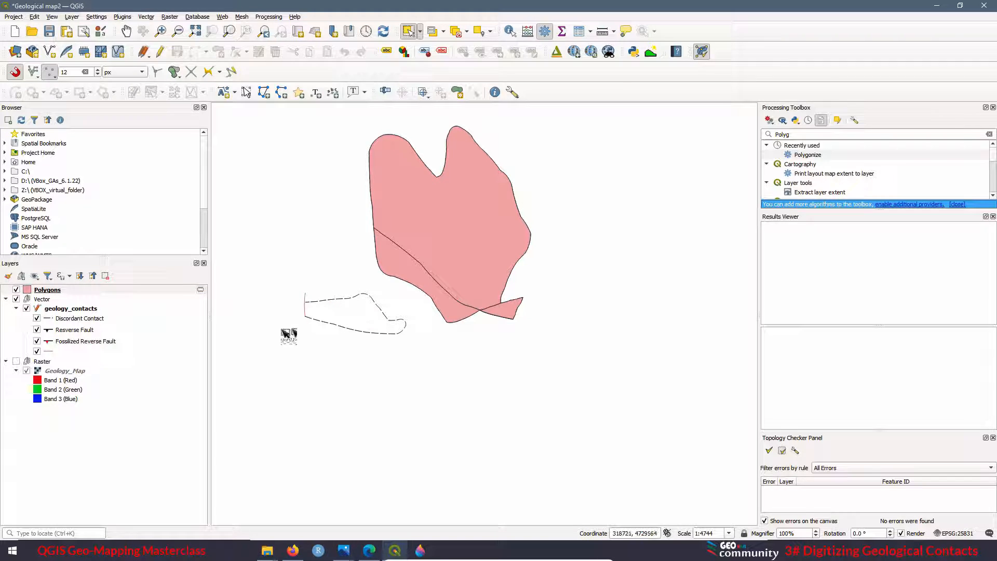
pyautogui.rightClick(50, 292)
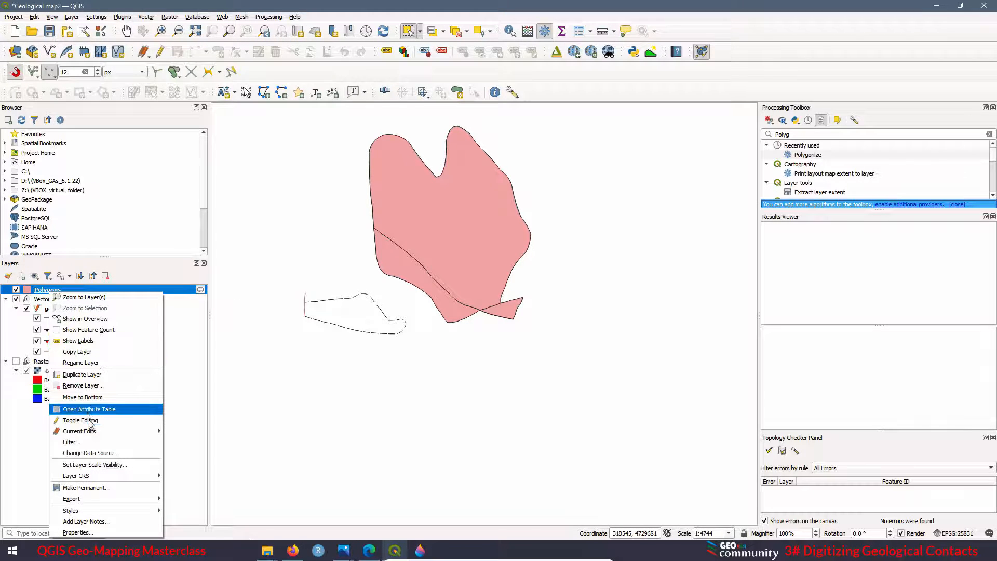
pyautogui.click(83, 385)
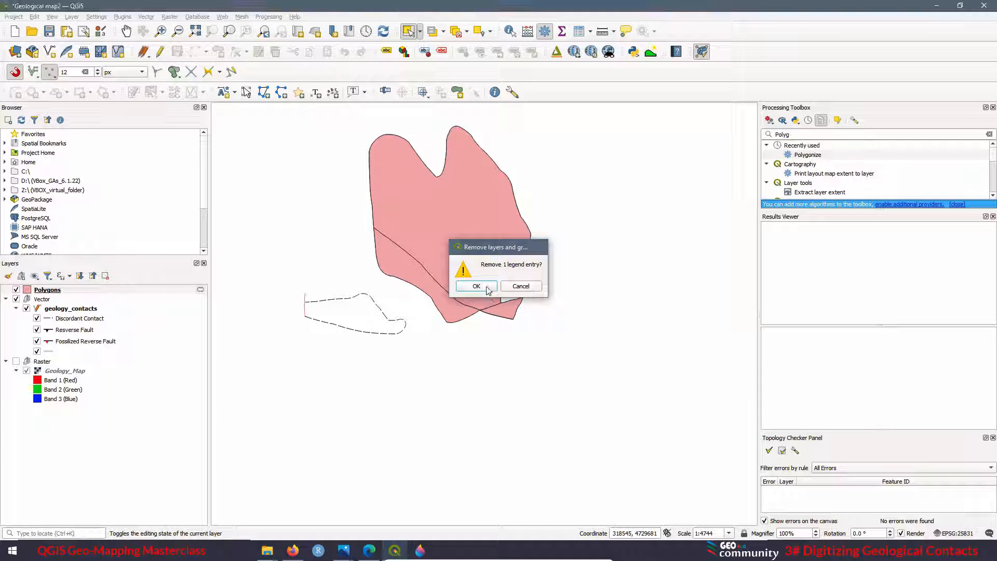
pyautogui.click(487, 286)
# Delete the feature with contact value "frame" from the geology_contacts attribute table.
pyautogui.click(63, 301)
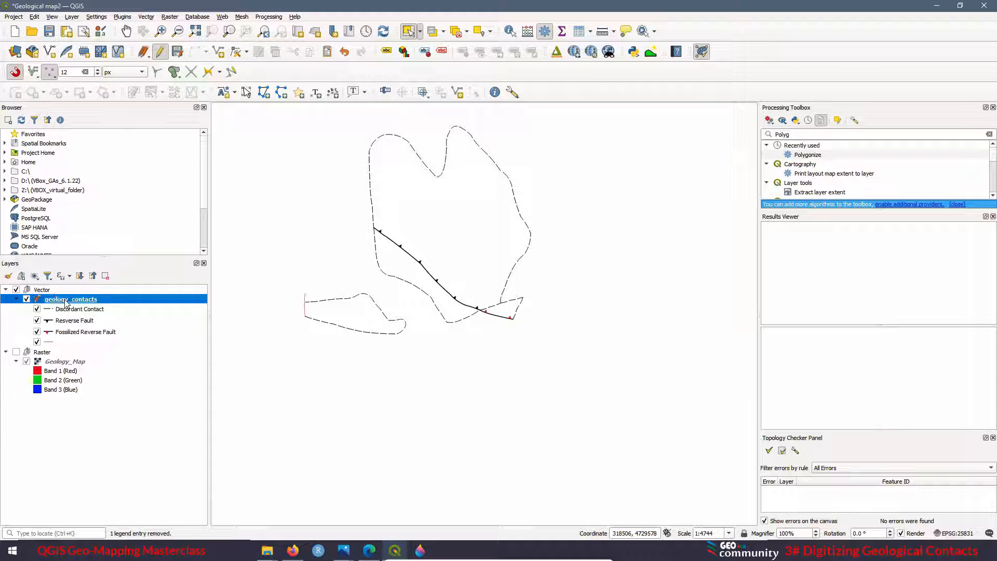
pyautogui.rightClick(66, 303)
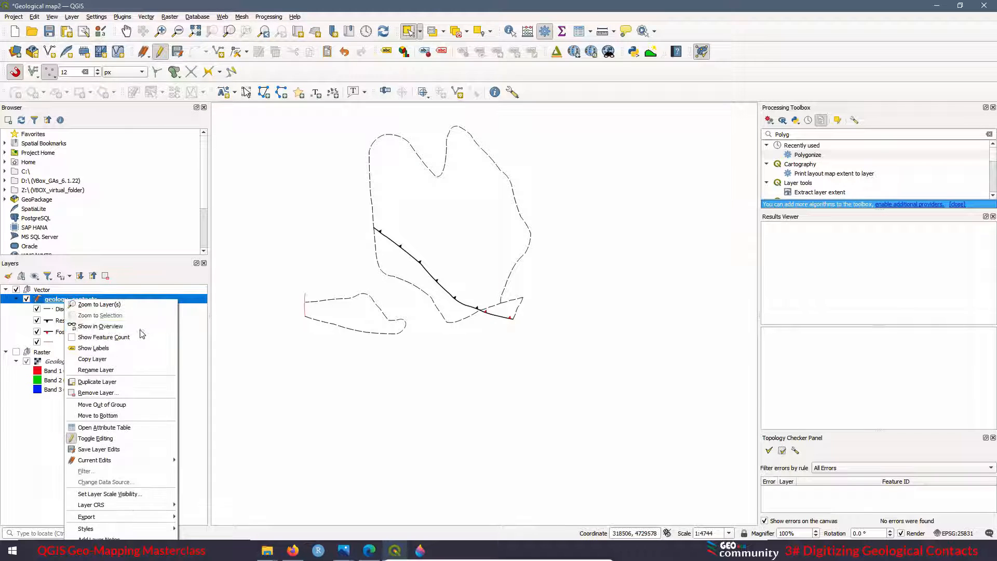
pyautogui.click(104, 428)
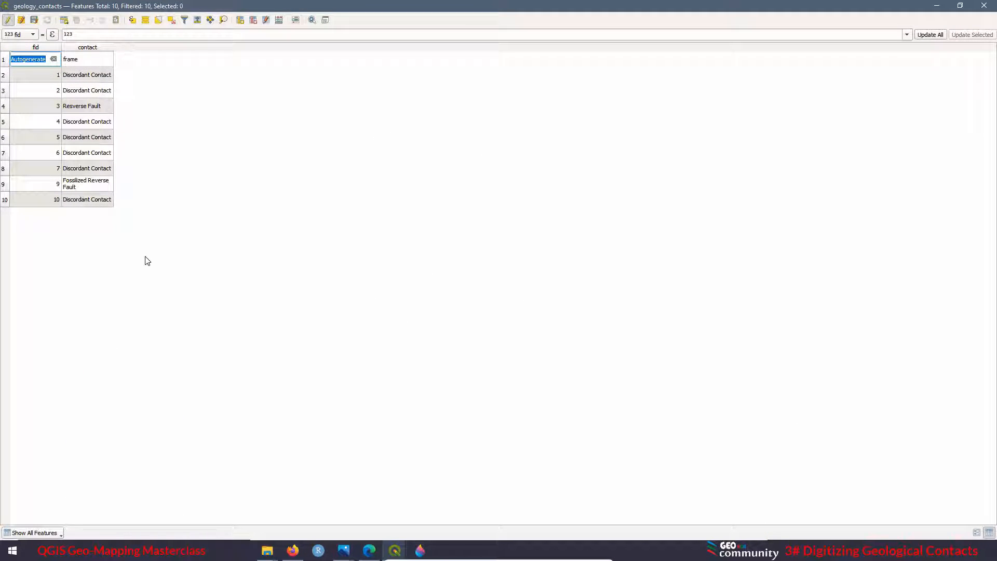
pyautogui.click(3, 63)
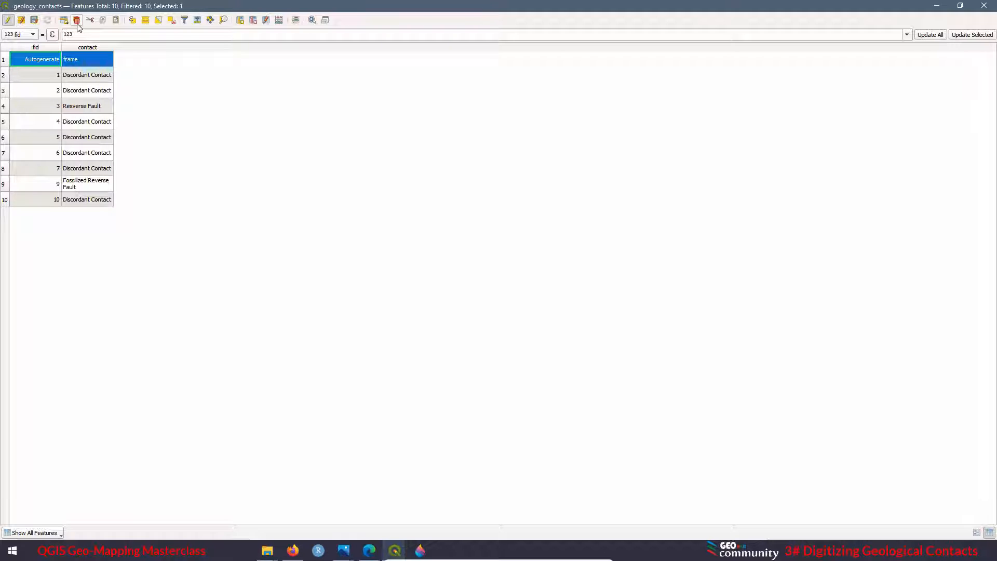
pyautogui.click(77, 20)
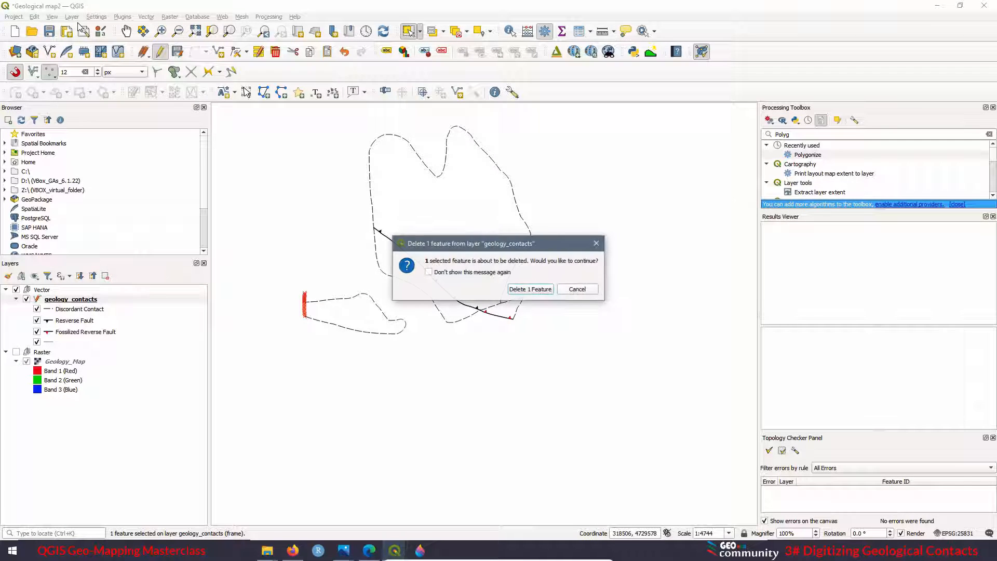
pyautogui.click(529, 289)
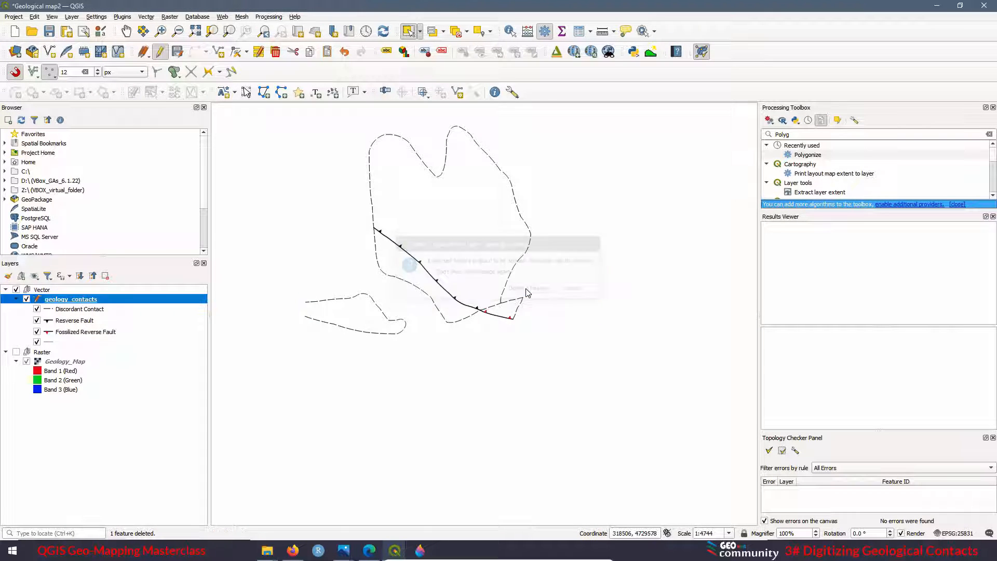
# Show the Raster group and digitize a straight-segment geology_contacts line joining the two open contact ends at the map's western edge, with contact value "frame".
pyautogui.click(17, 353)
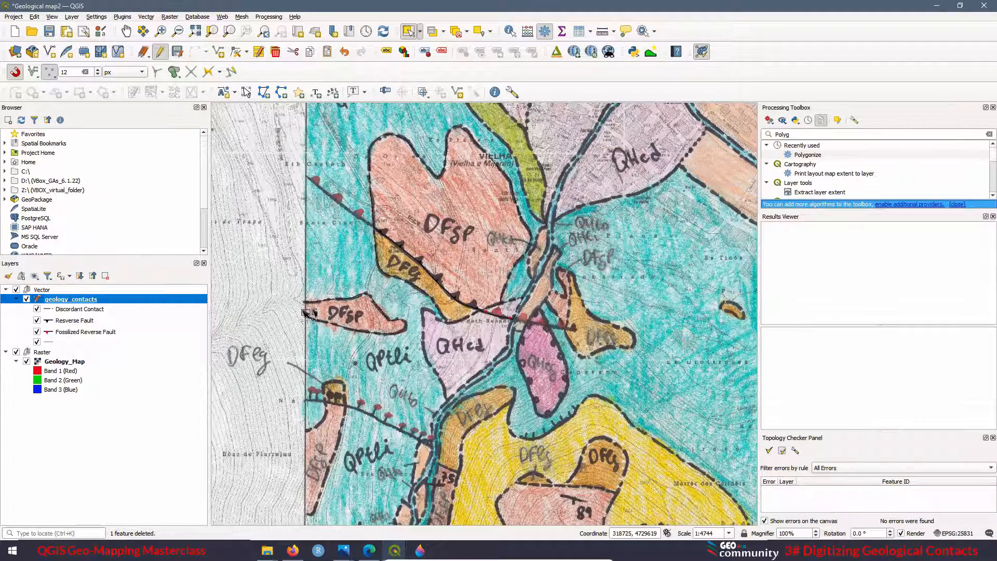
pyautogui.scroll(1, 316, 310)
pyautogui.scroll(2, 316, 310)
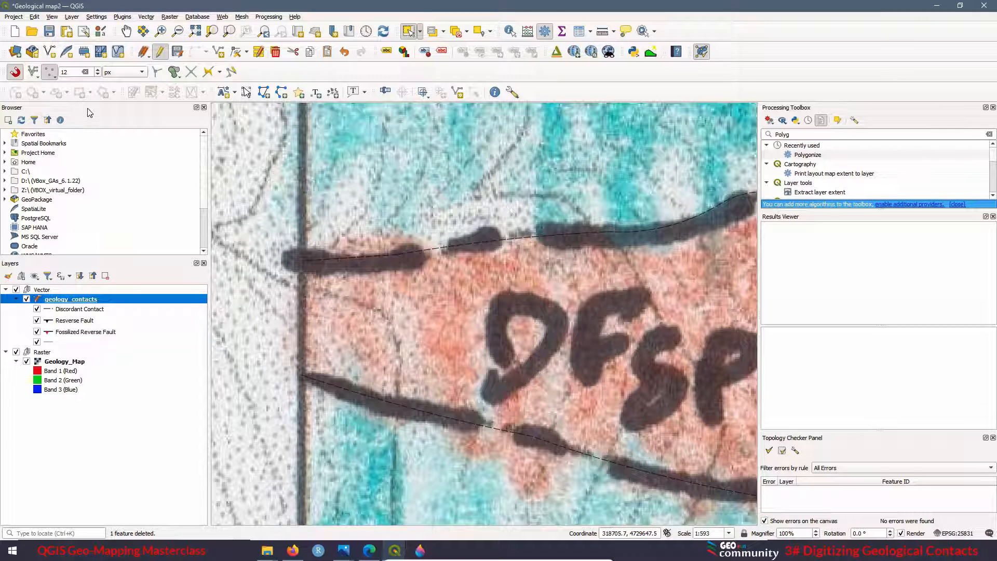
pyautogui.click(195, 52)
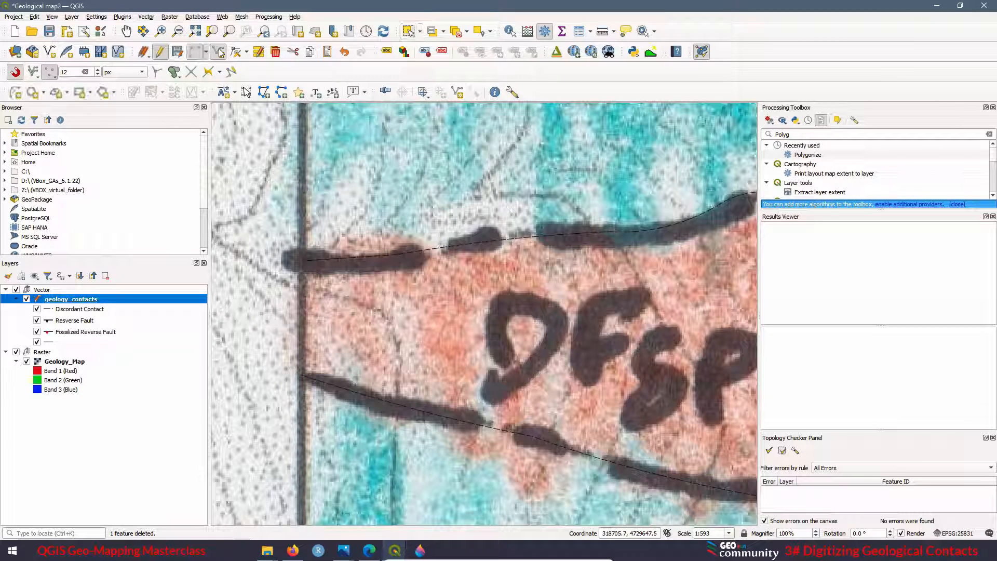
pyautogui.click(302, 375)
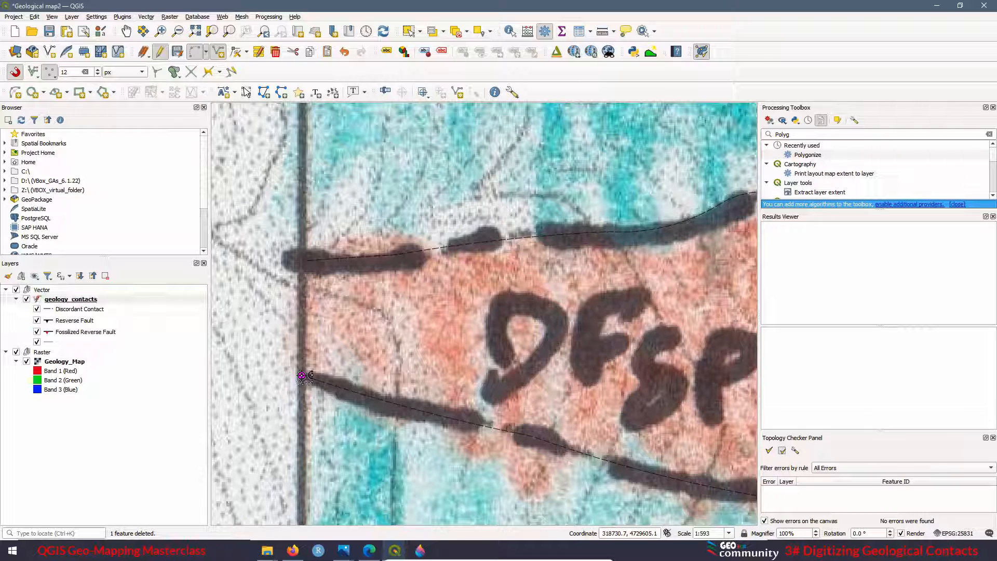
pyautogui.click(207, 53)
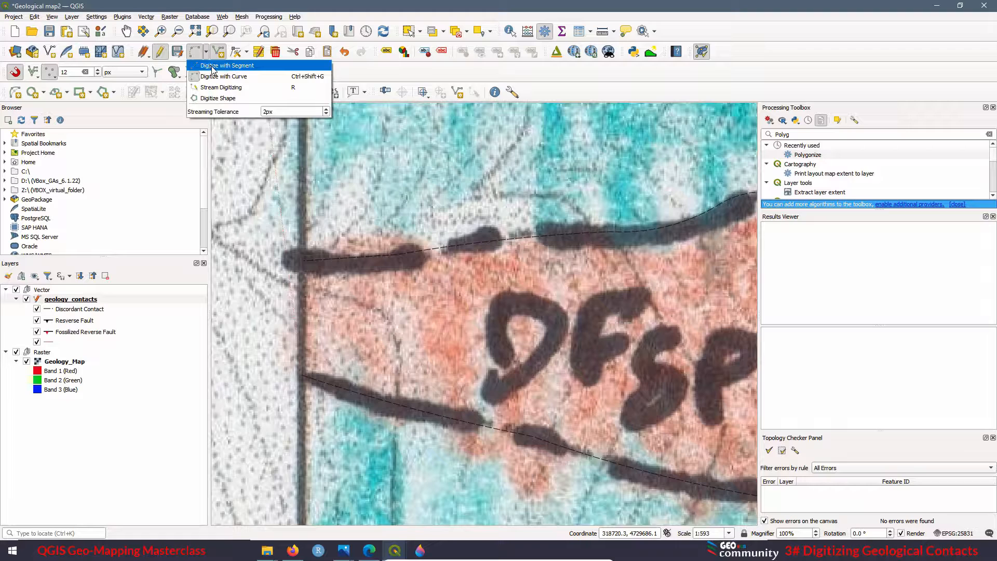
pyautogui.click(212, 69)
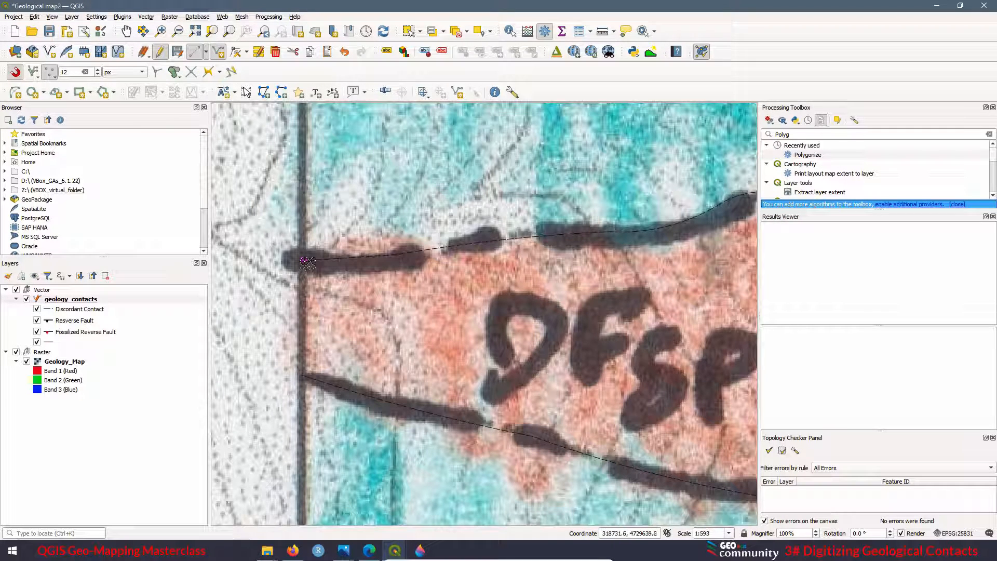
pyautogui.rightClick(305, 261)
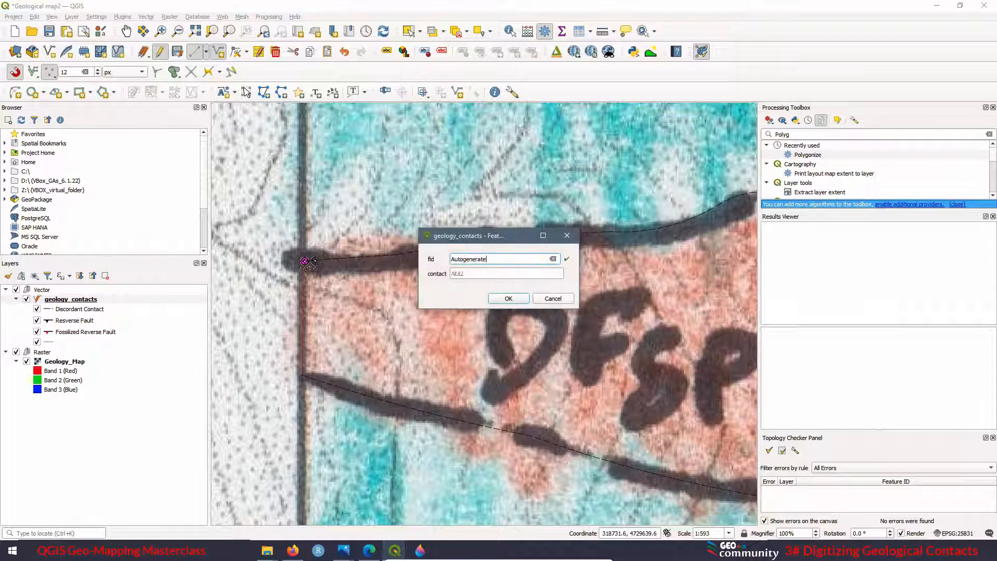
pyautogui.click(465, 273)
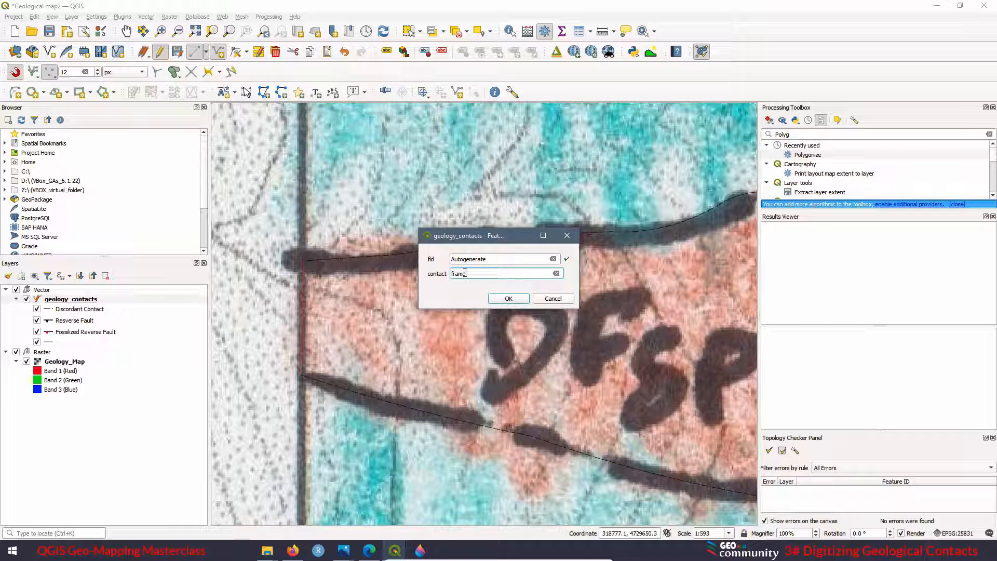
pyautogui.click(507, 300)
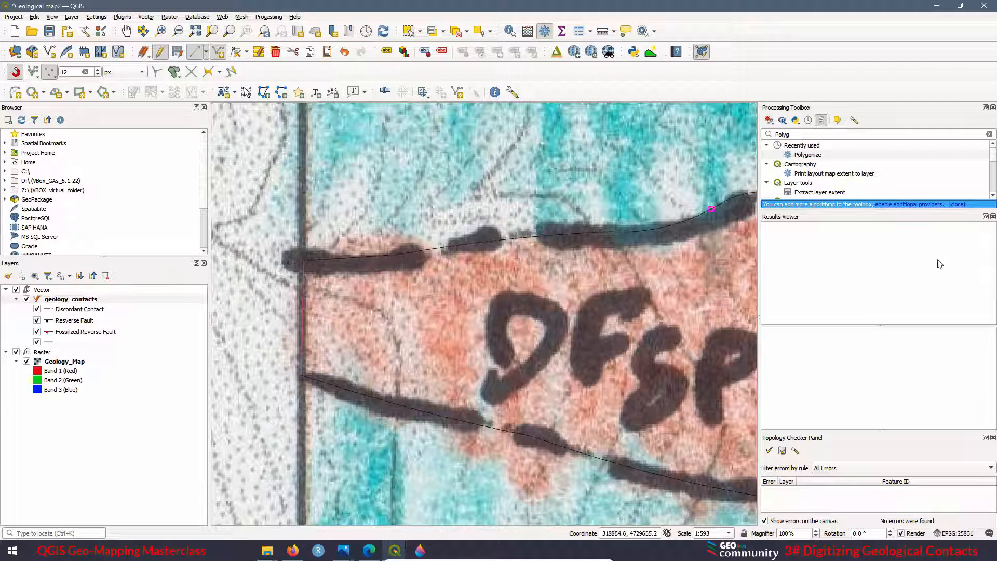
# Run Polygonize on geology_contacts with the redrawn frame line, outputting to a temporary layer, and inspect the resulting polygons.
pyautogui.doubleClick(808, 155)
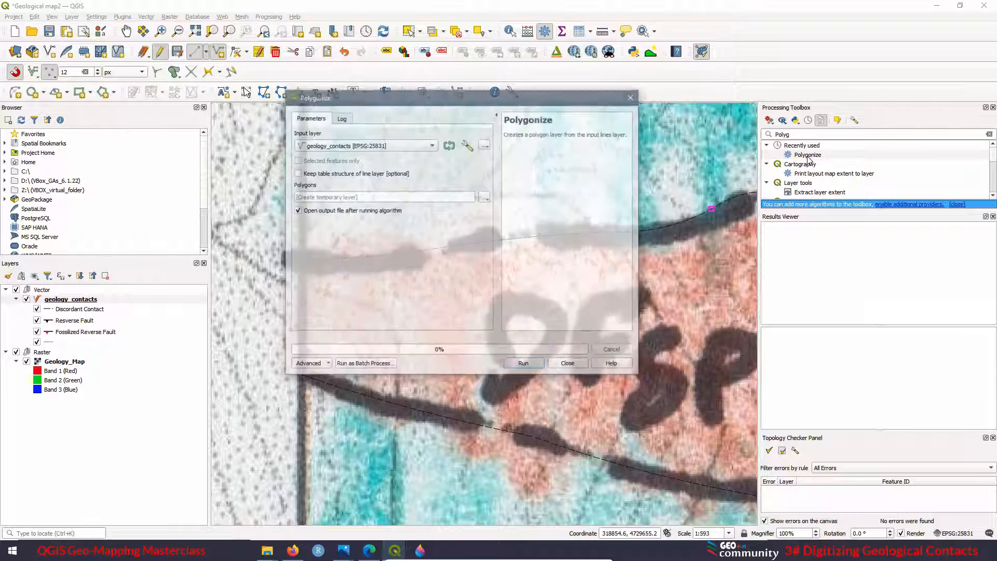
pyautogui.click(537, 369)
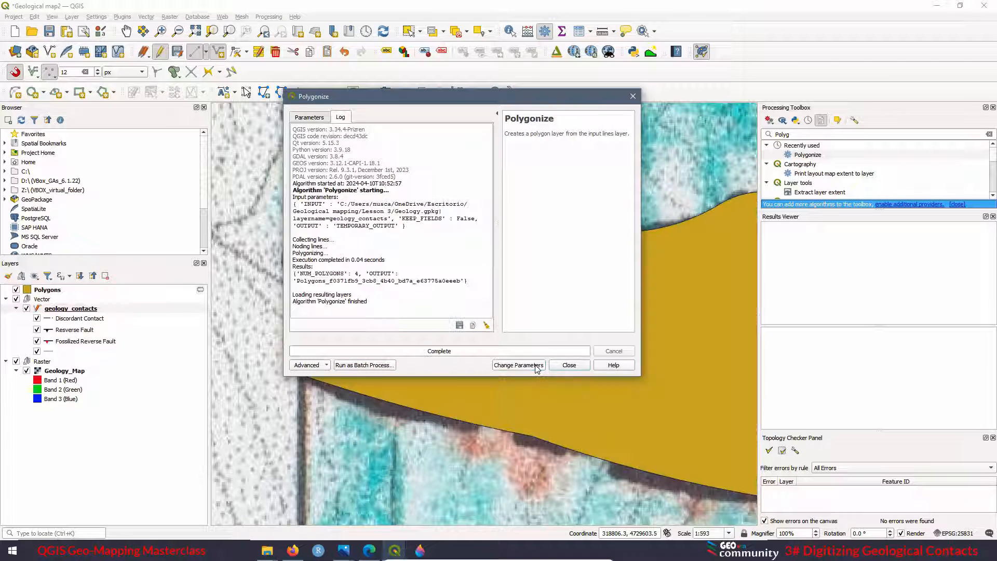
pyautogui.click(569, 365)
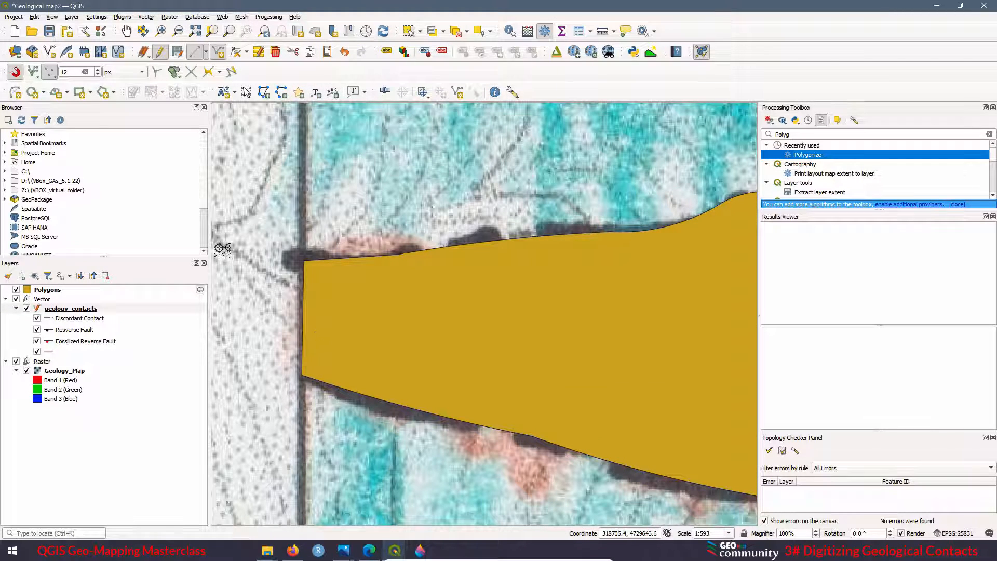
pyautogui.scroll(-2, 223, 251)
pyautogui.scroll(-1, 395, 289)
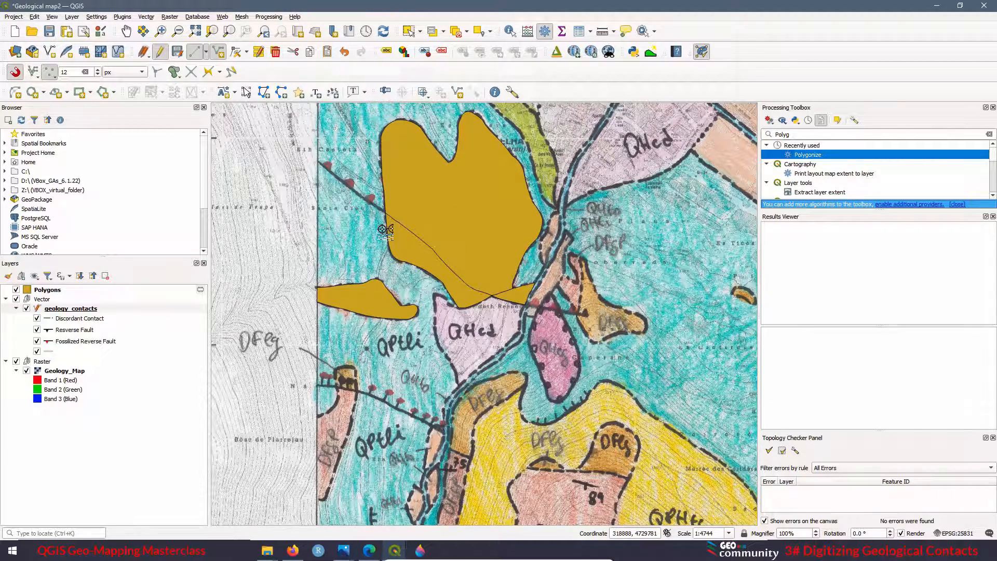
# Remove the temporary Polygons layer to reveal the contacts over the scanned map.
pyautogui.rightClick(53, 289)
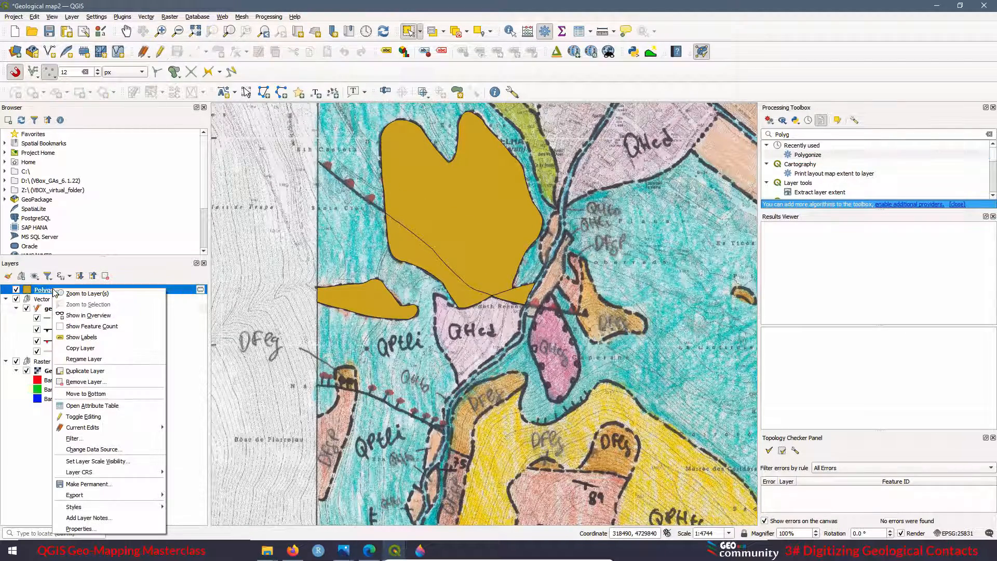
pyautogui.click(86, 382)
pyautogui.click(477, 286)
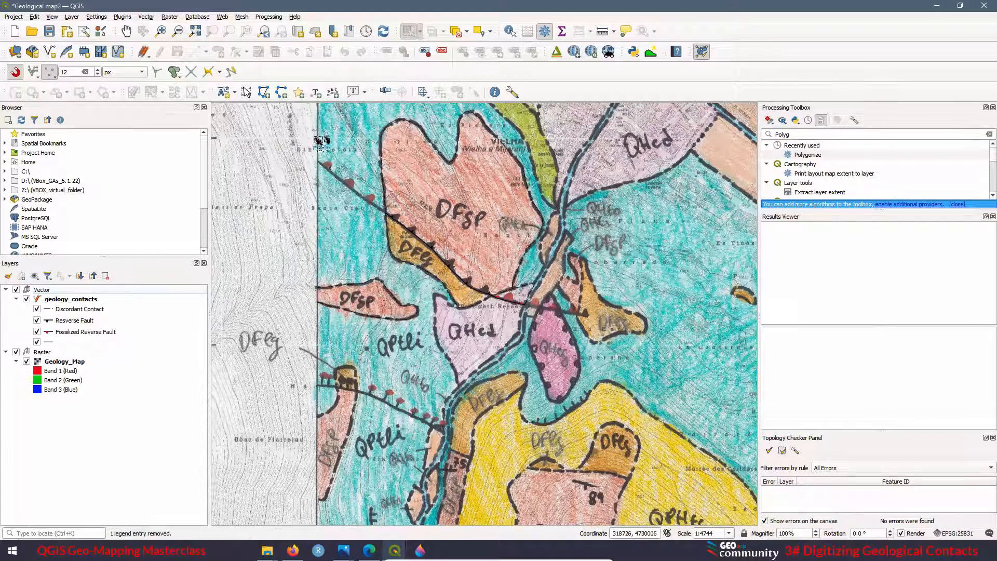
# Digitize a curved geology_contacts line along the fault from the DFsp–DFlg contact junction to the western map edge, with contact value "Fossilized Reverse Fault".
pyautogui.scroll(1, 335, 158)
pyautogui.scroll(1, 436, 273)
pyautogui.scroll(-2, 438, 273)
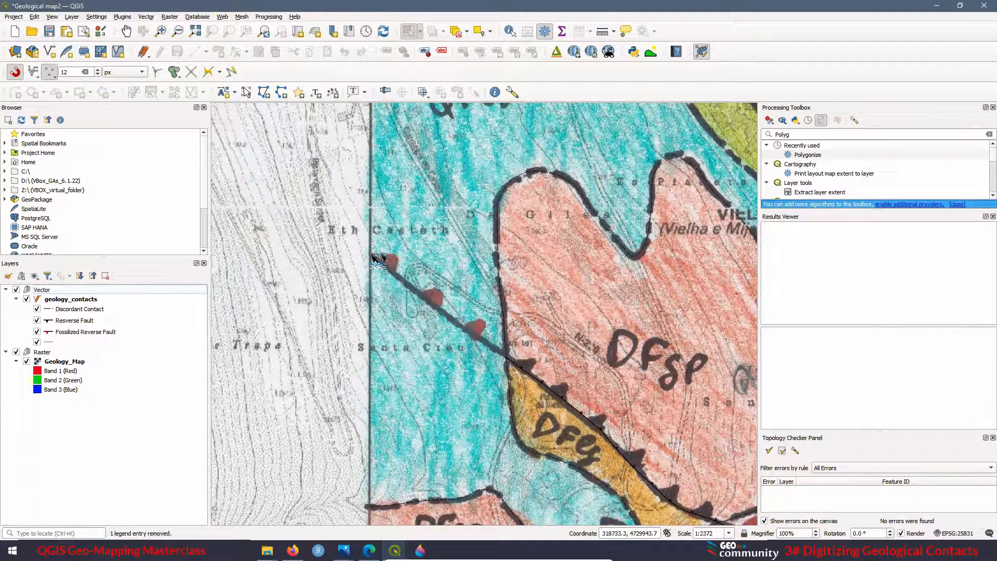
pyautogui.scroll(-1, 376, 258)
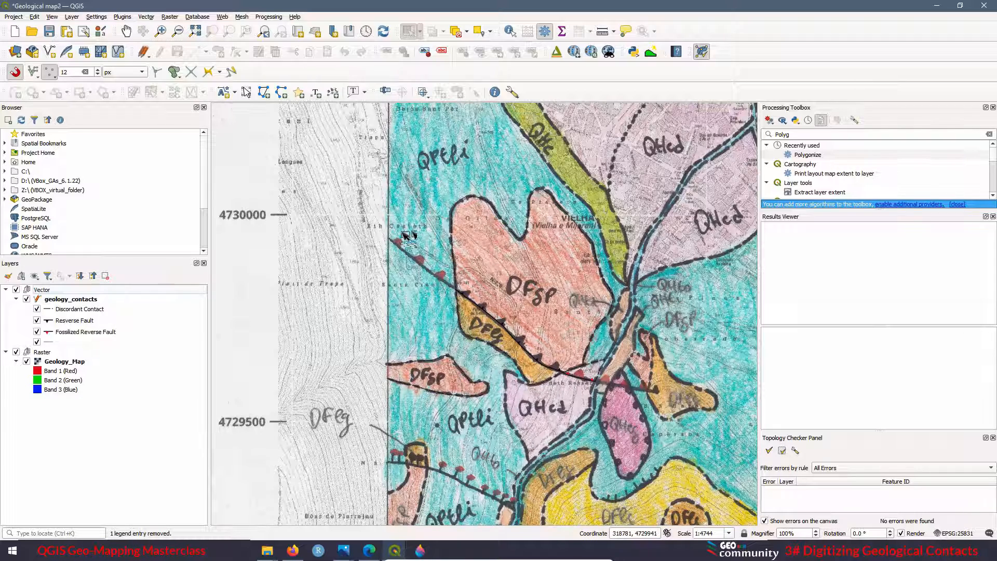
pyautogui.scroll(1, 408, 235)
pyautogui.scroll(1, 507, 351)
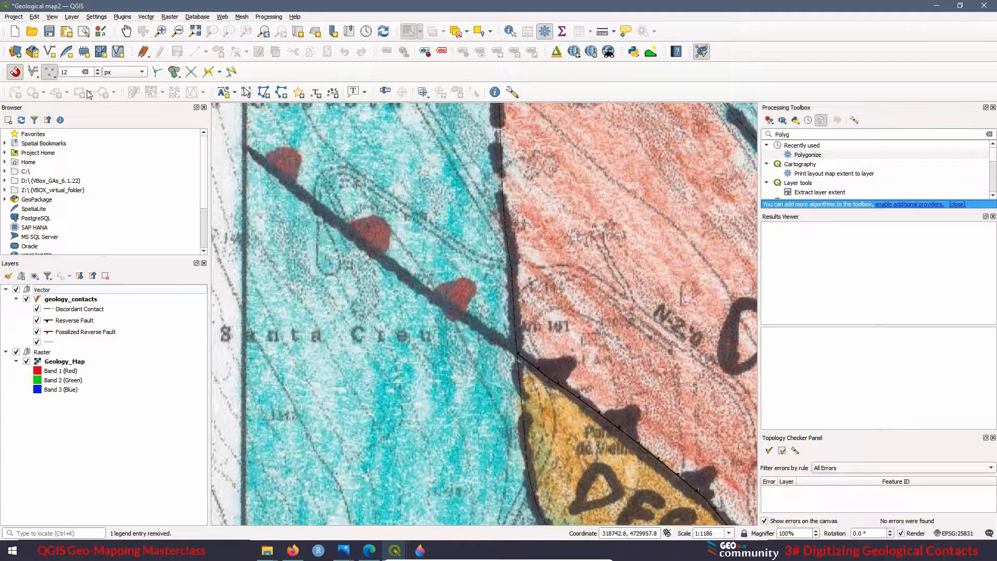
pyautogui.click(69, 301)
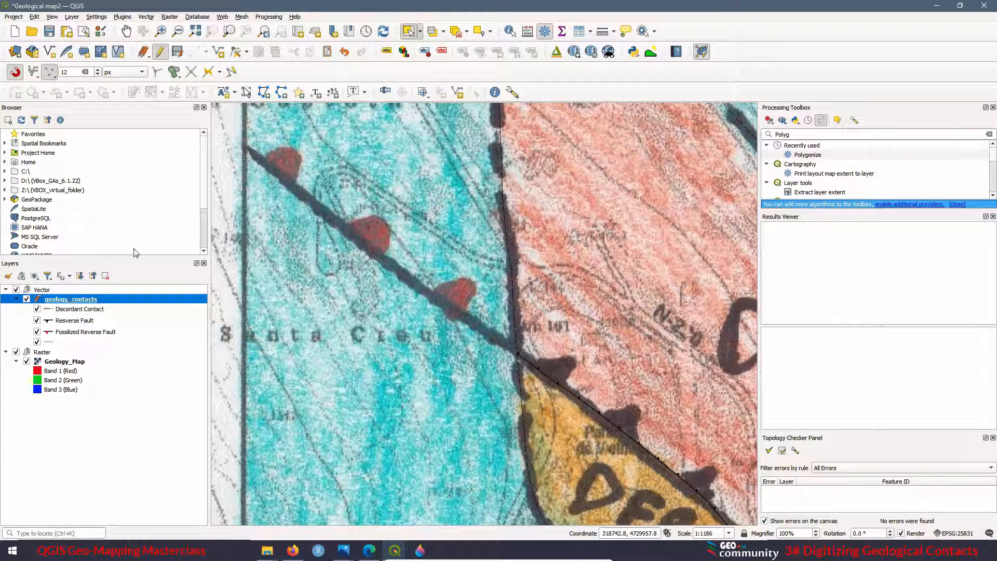
pyautogui.click(199, 53)
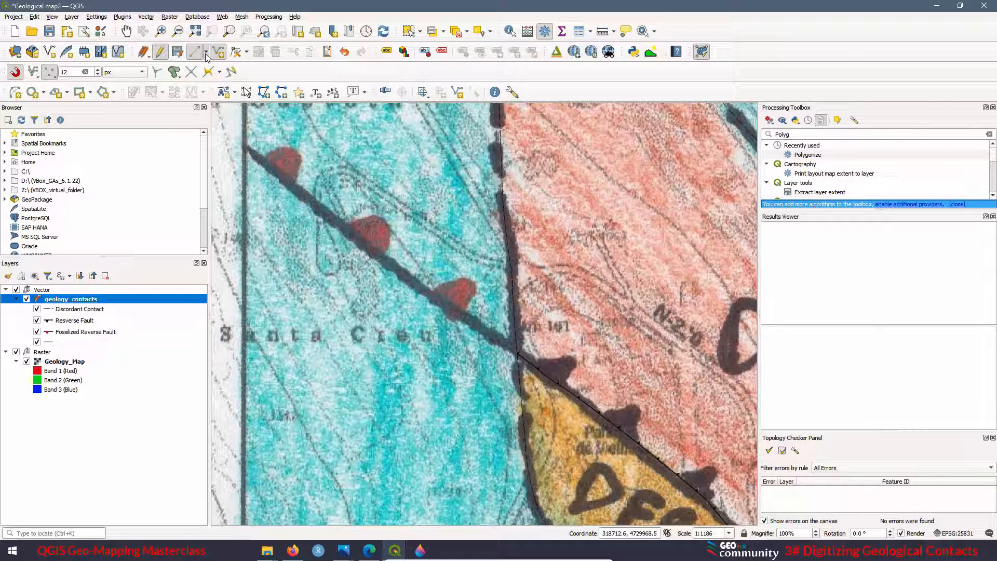
pyautogui.click(206, 52)
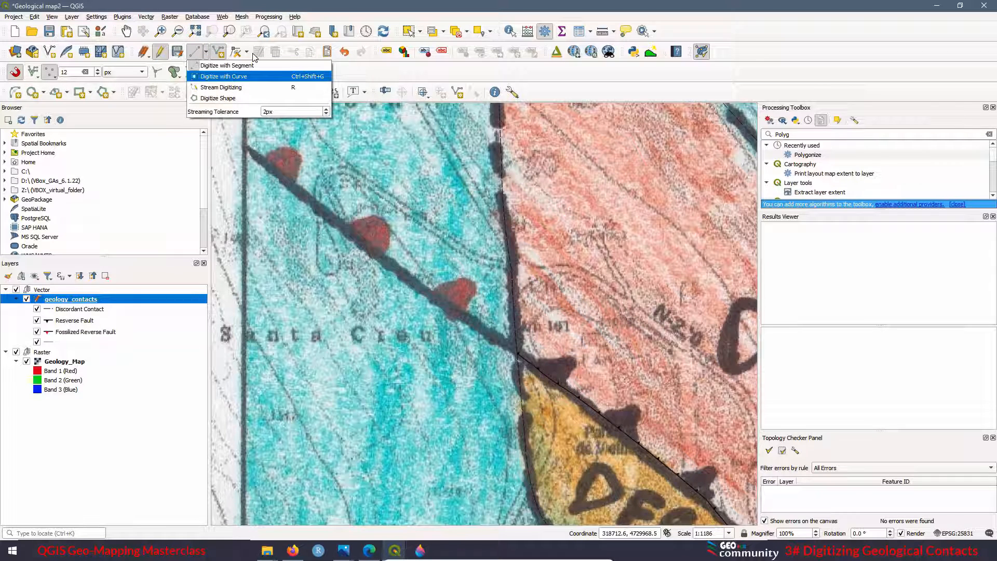
pyautogui.click(218, 98)
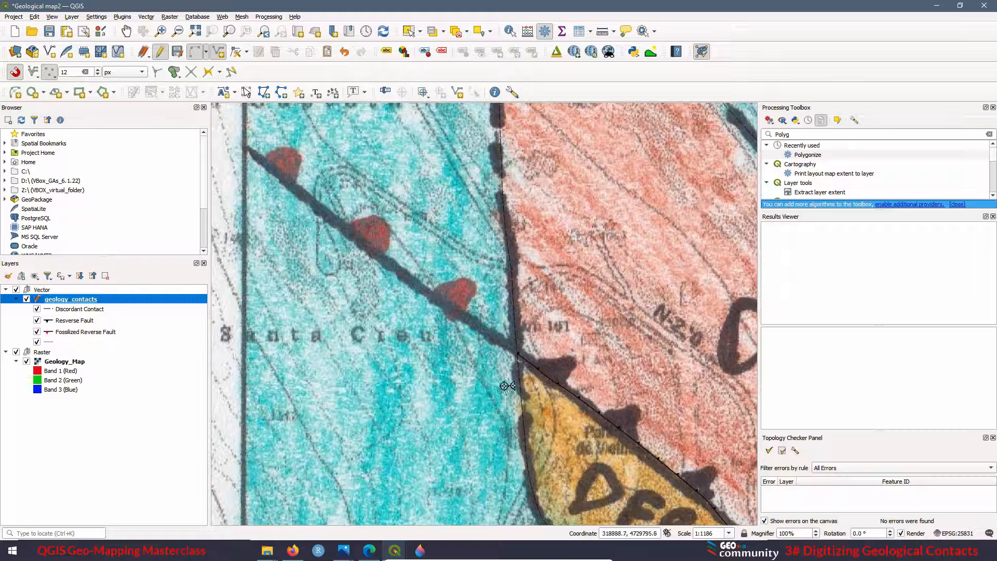
pyautogui.click(516, 354)
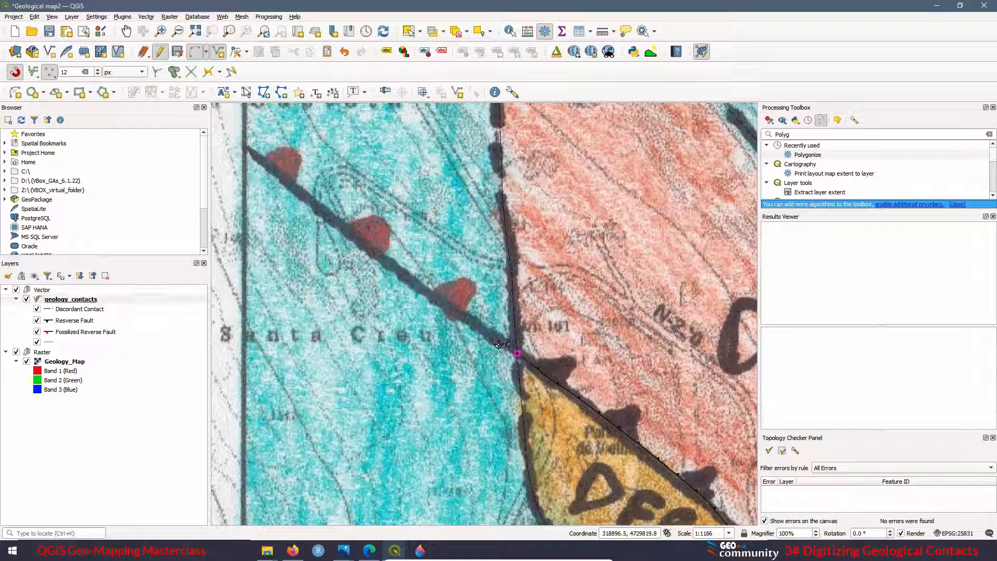
pyautogui.click(453, 305)
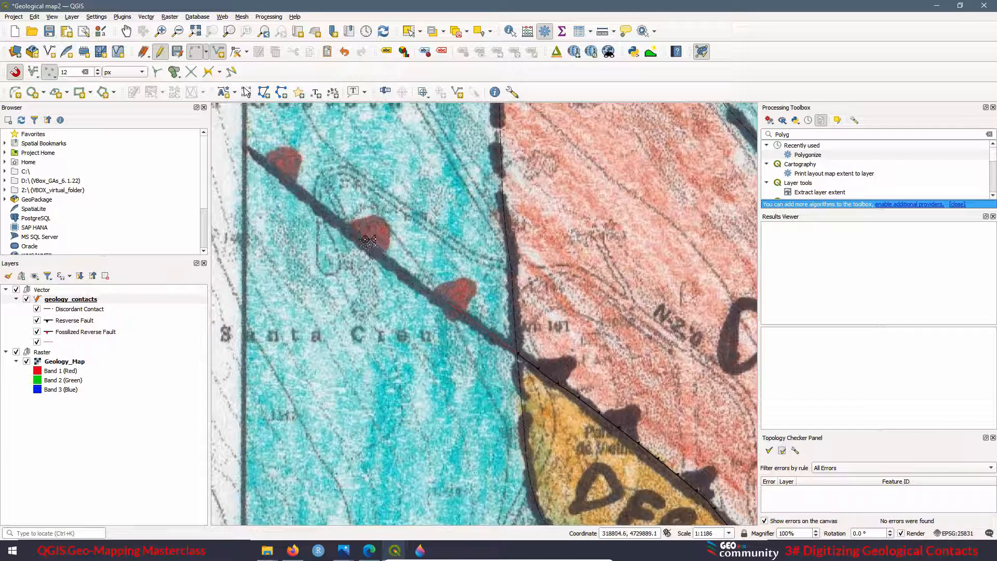
pyautogui.click(320, 209)
pyautogui.click(248, 148)
pyautogui.rightClick(248, 148)
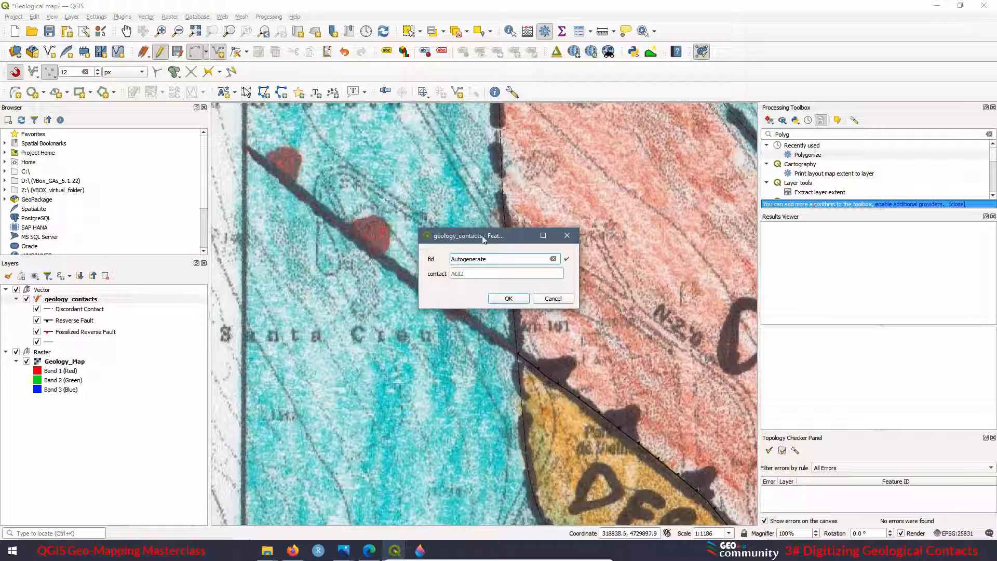
pyautogui.click(464, 273)
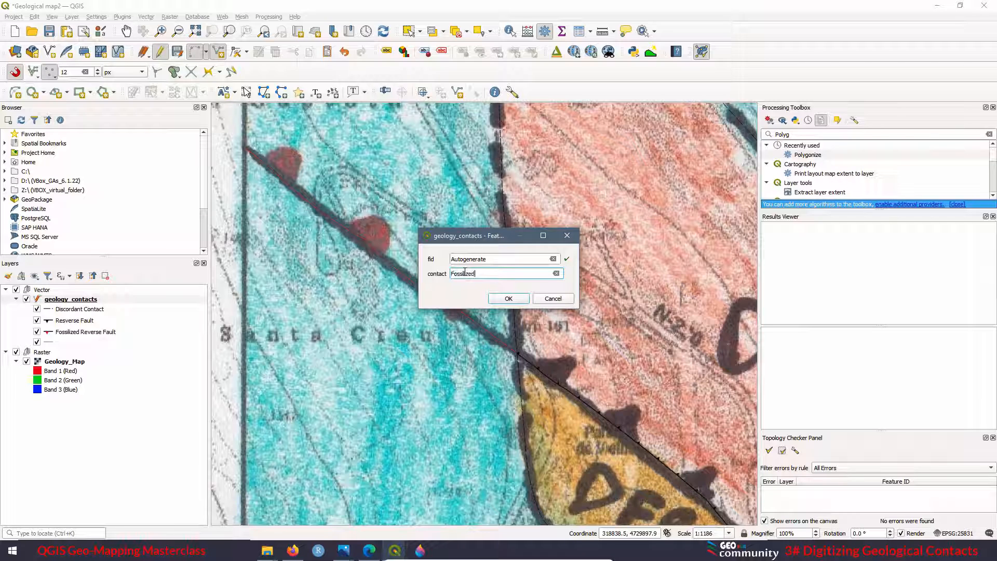
pyautogui.click(509, 299)
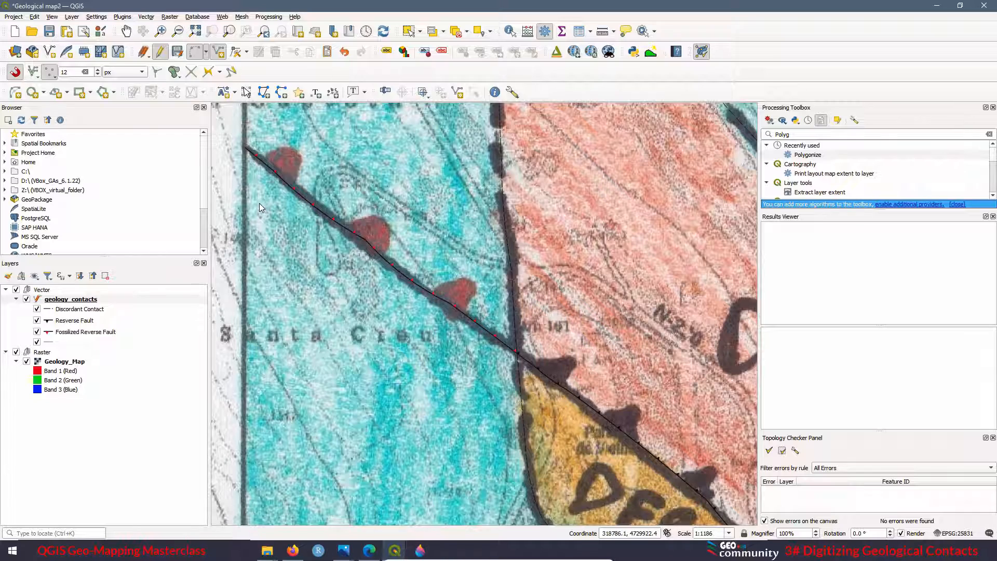
# Digitize a straight-segment frame line along the western map edge, joining the fault's end to the upper DFsp contact, and save the feature.
pyautogui.scroll(-1, 335, 185)
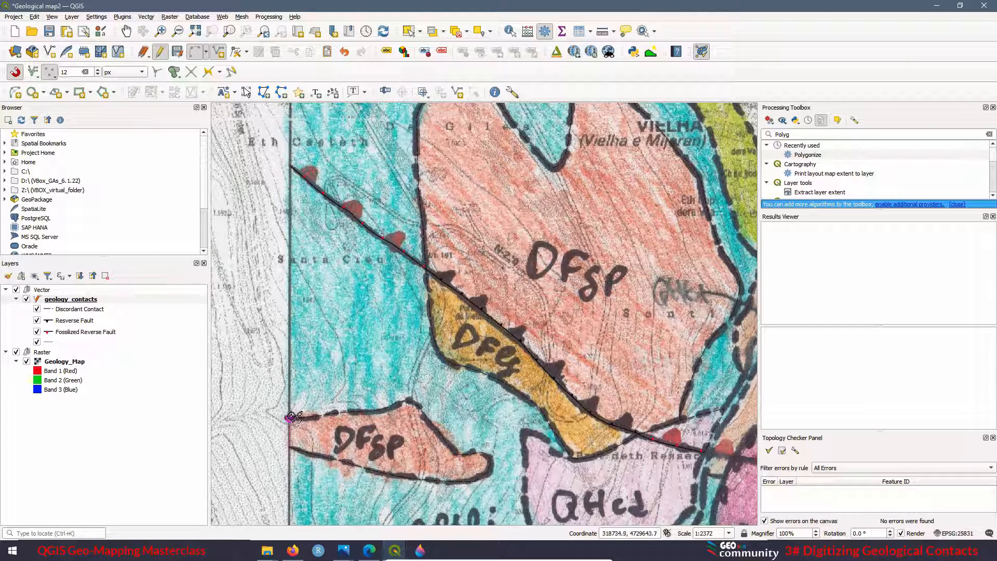
pyautogui.click(206, 56)
pyautogui.click(216, 66)
pyautogui.click(289, 419)
pyautogui.click(462, 274)
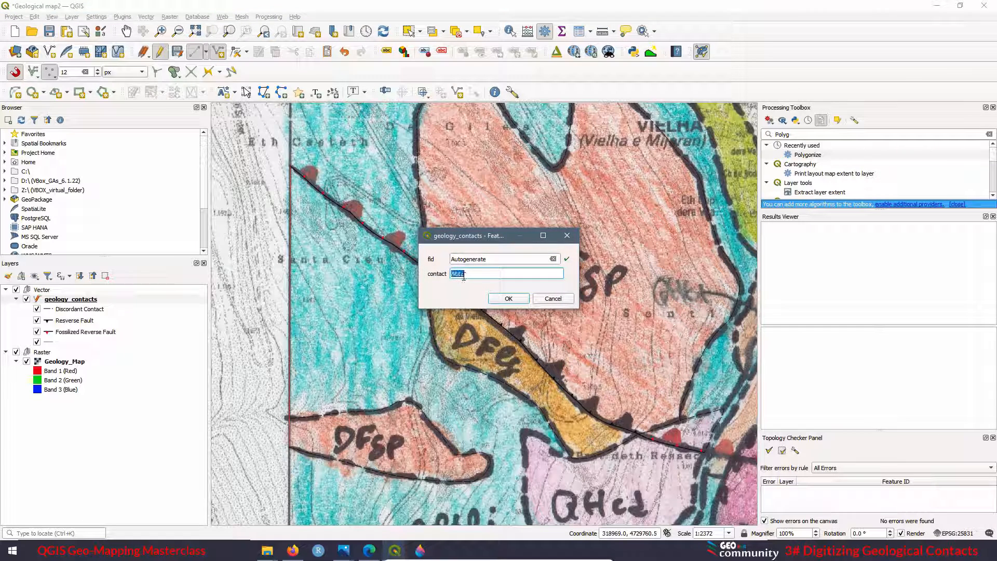
pyautogui.press('Return')
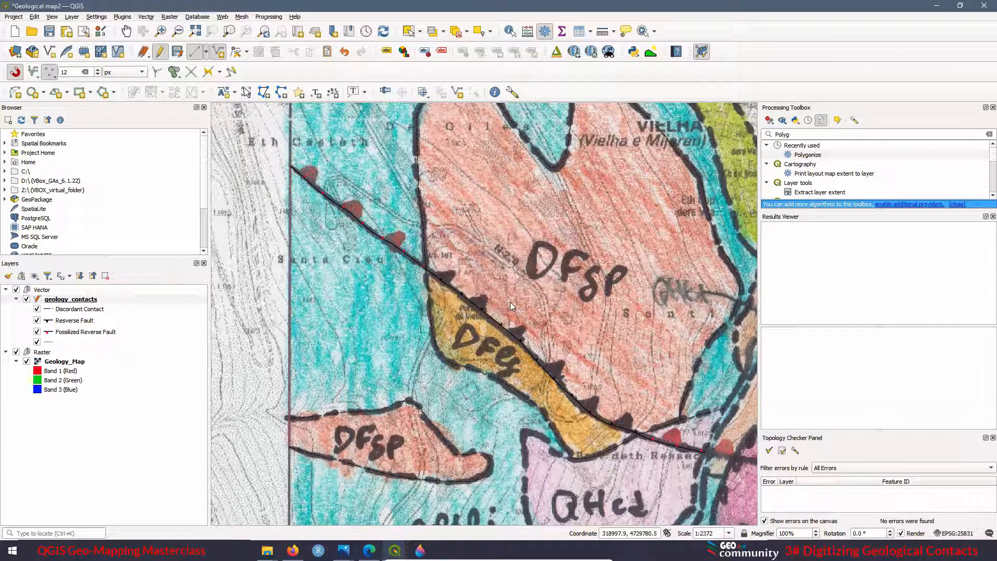
# Hide the Raster group to inspect the frame line and digitized contacts on their own, and show the scanned map again.
pyautogui.click(16, 352)
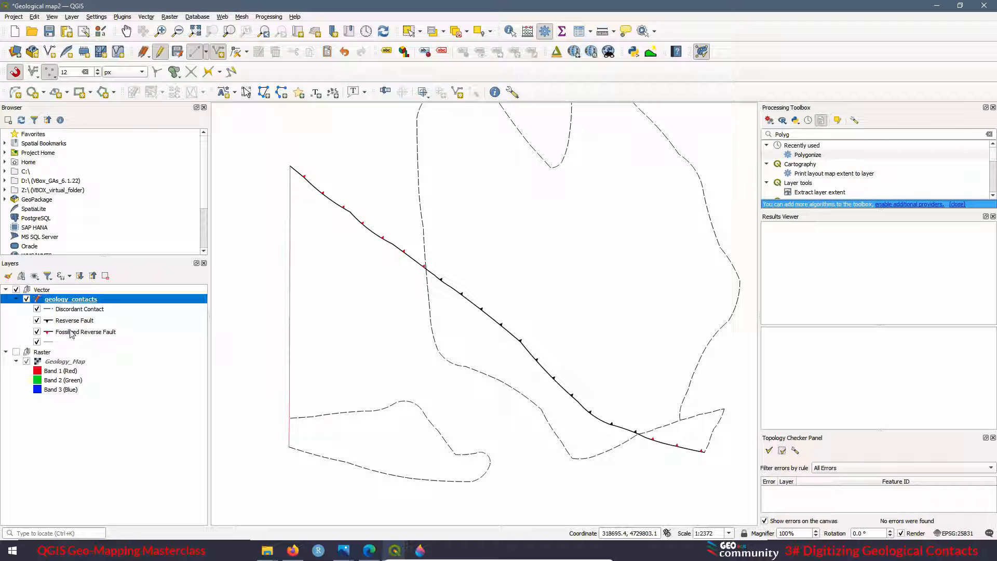
pyautogui.scroll(-1, 472, 318)
pyautogui.scroll(1, 416, 367)
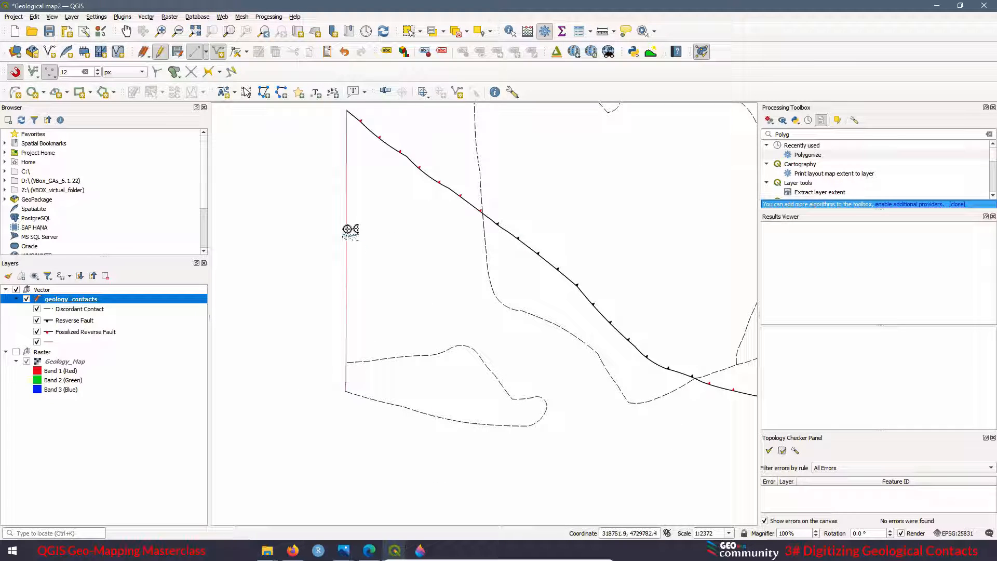
pyautogui.click(16, 353)
# Digitize a curved contact from the tip of the DFlg unit down the yellow unit's edge to the start of the ticked fault, and save it.
pyautogui.scroll(-2, 293, 272)
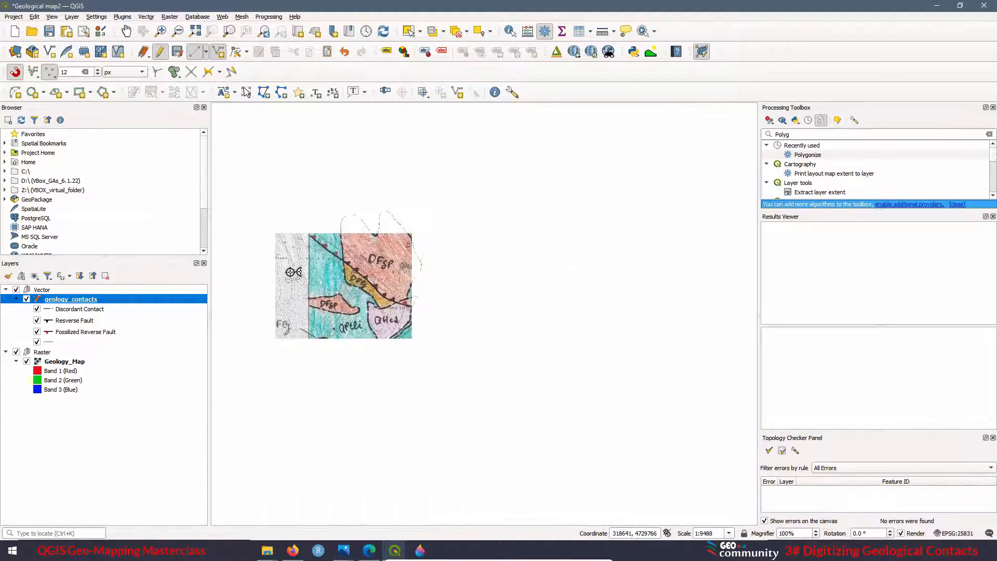
pyautogui.scroll(1, 439, 377)
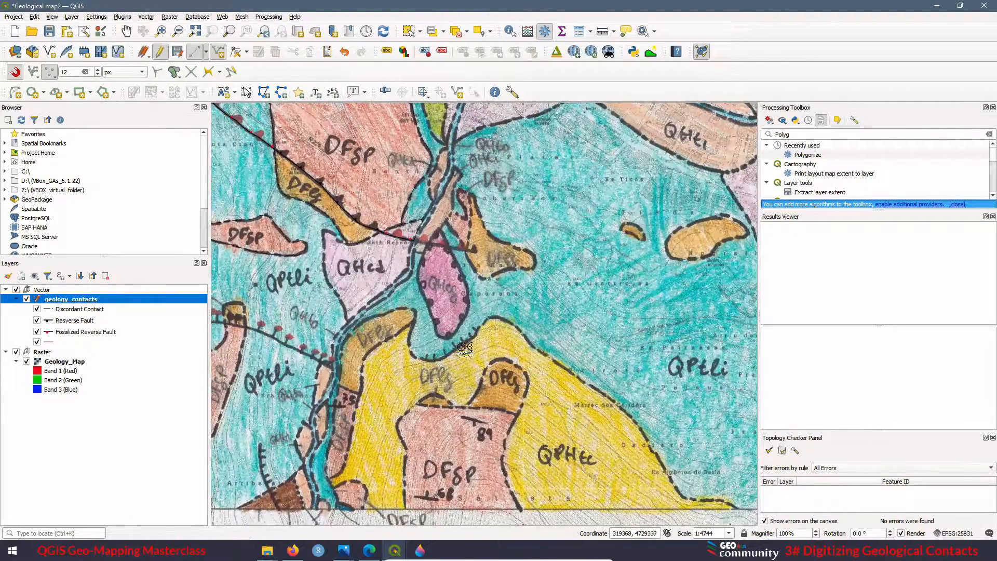
pyautogui.scroll(1, 462, 347)
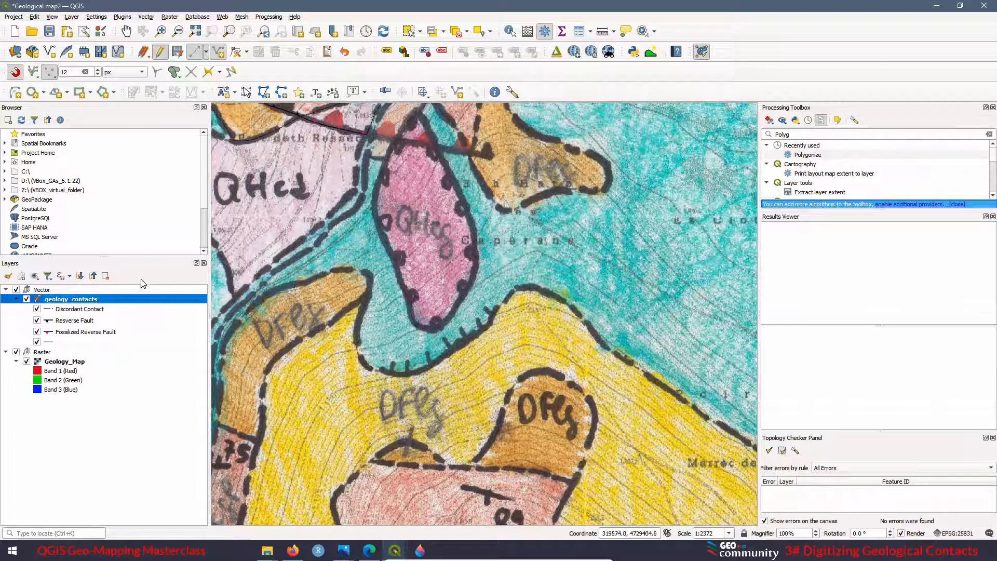
pyautogui.click(206, 52)
pyautogui.click(210, 82)
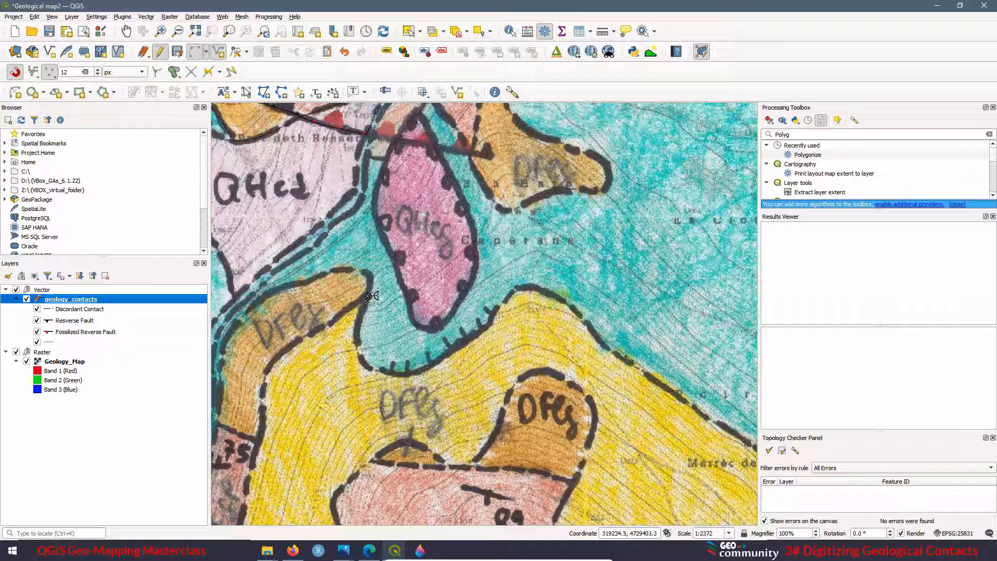
pyautogui.scroll(2, 368, 297)
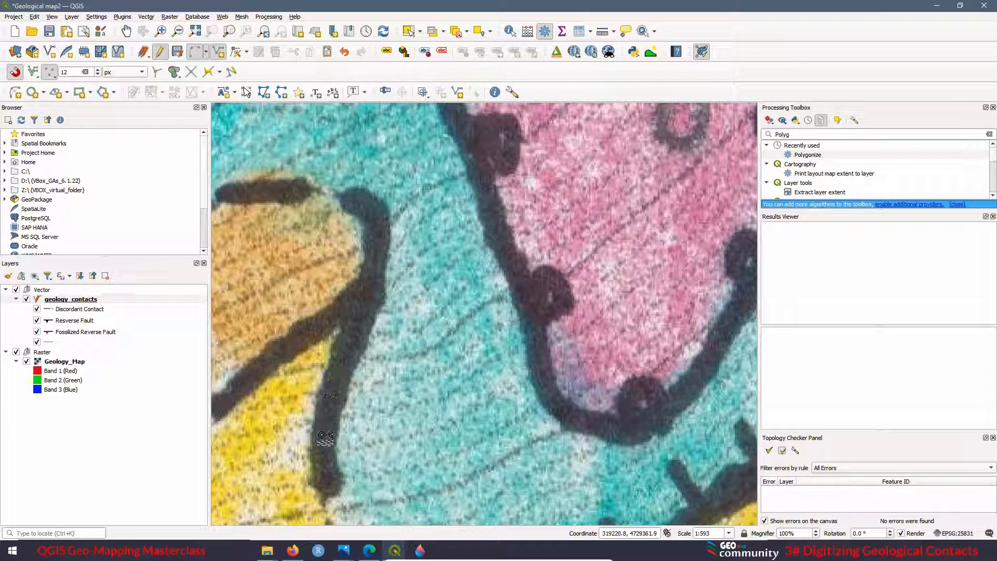
pyautogui.scroll(-3, 325, 467)
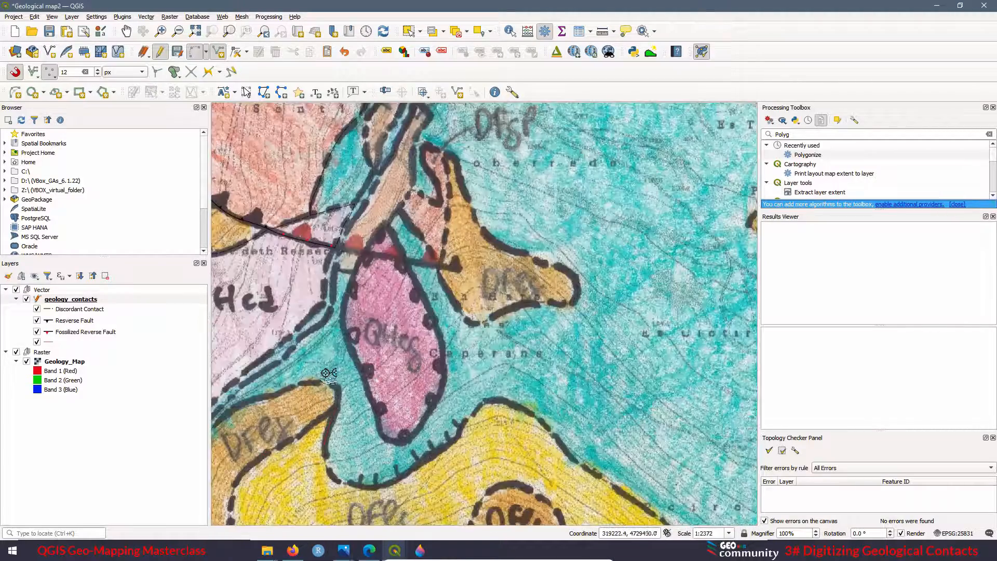
pyautogui.scroll(2, 332, 408)
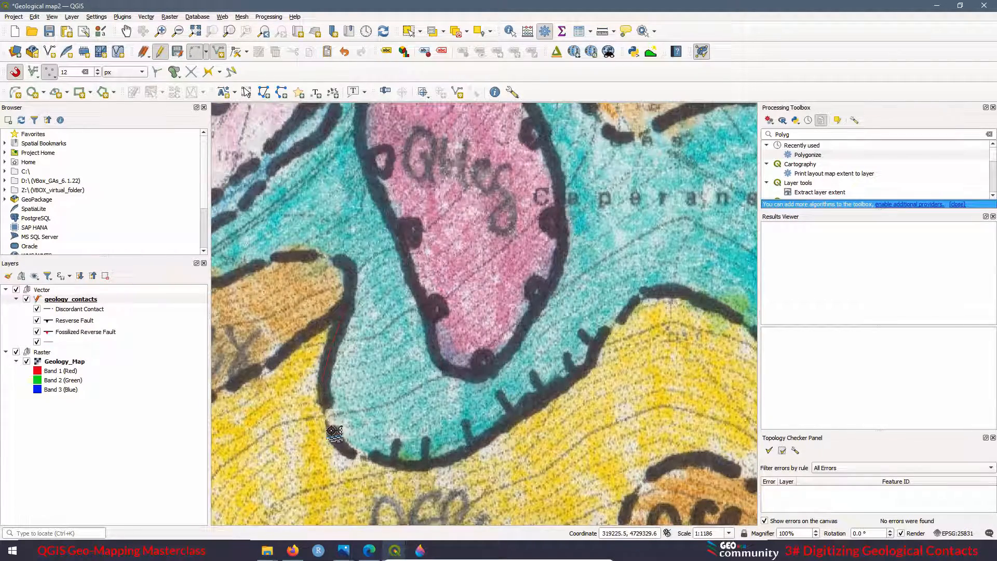
pyautogui.rightClick(383, 460)
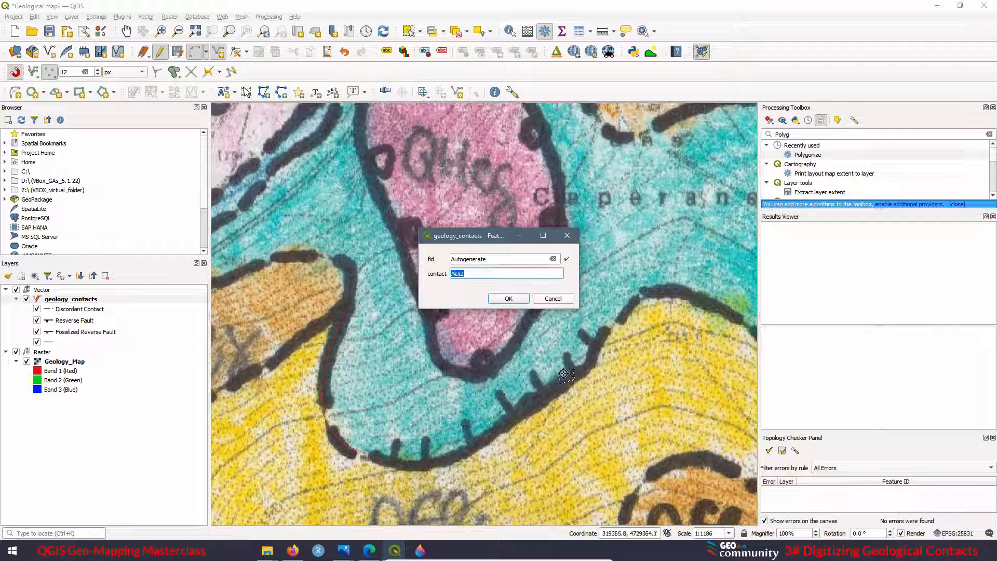
pyautogui.press('Return')
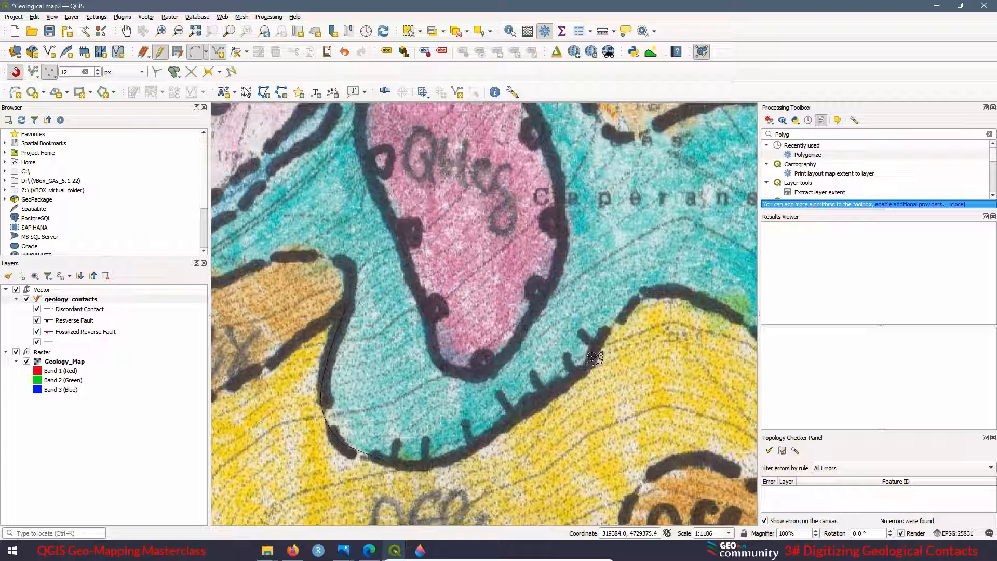
# Digitize the ticked fault below the QHcg unit as a curve snapped to the previous contact's end, with contact value "Undifferentiated Fault".
pyautogui.click(567, 387)
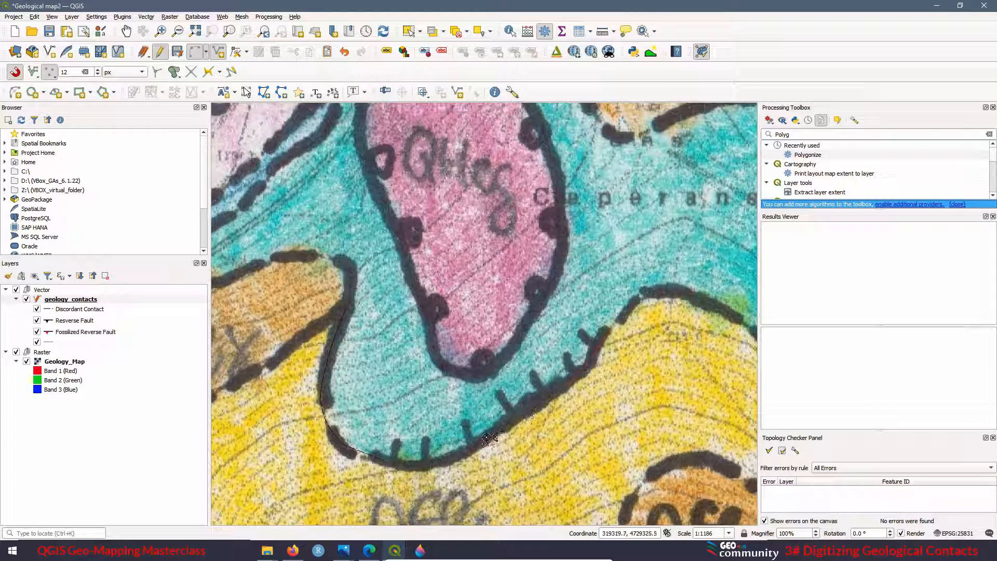
pyautogui.click(457, 454)
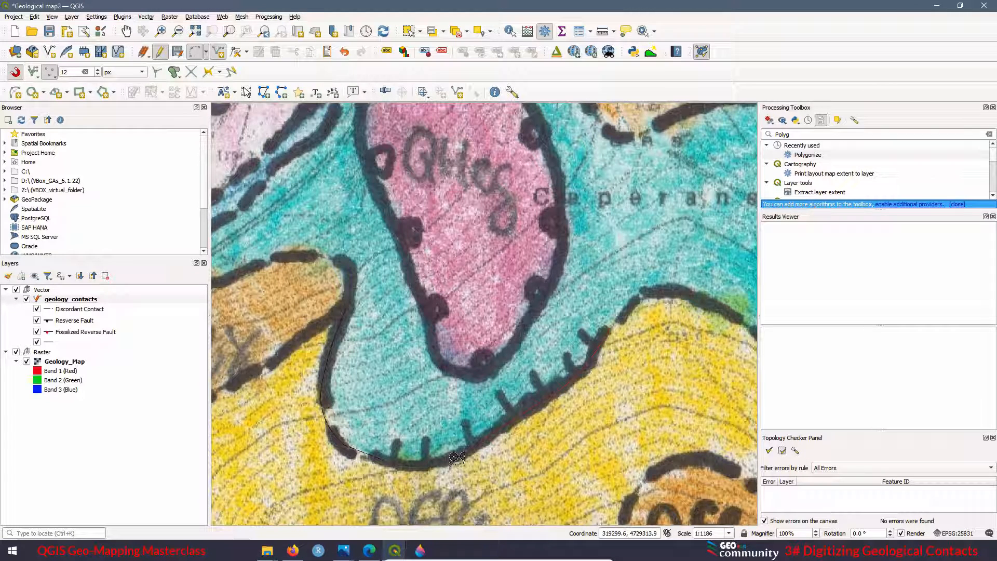
pyautogui.click(409, 466)
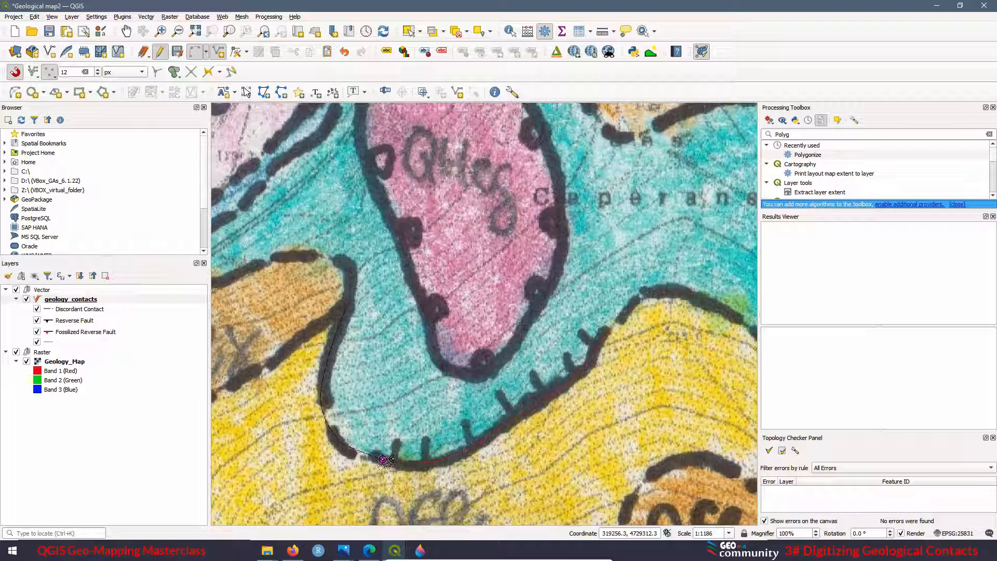
pyautogui.rightClick(384, 459)
pyautogui.click(465, 274)
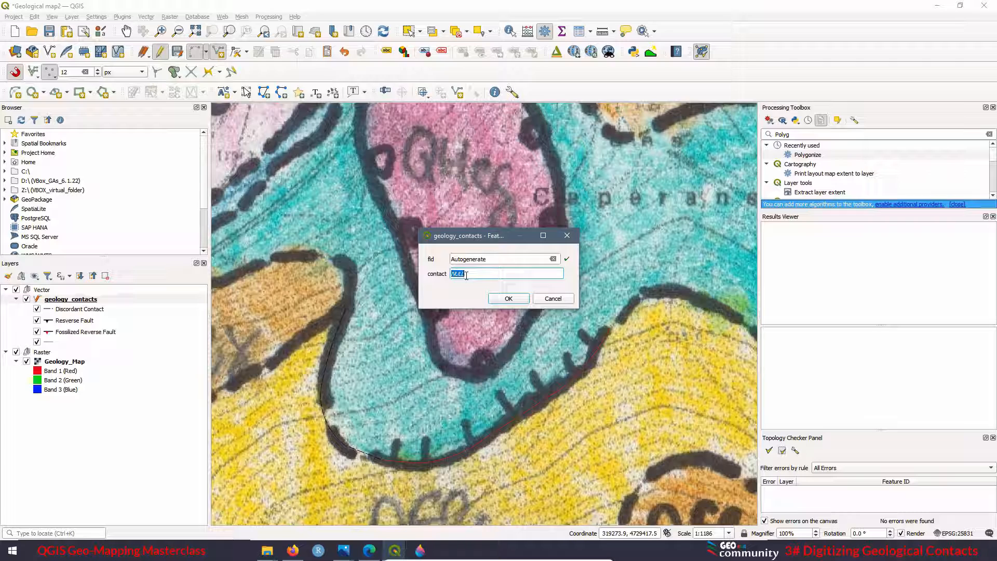
pyautogui.write('Undifferentiated Fault')
pyautogui.click(511, 300)
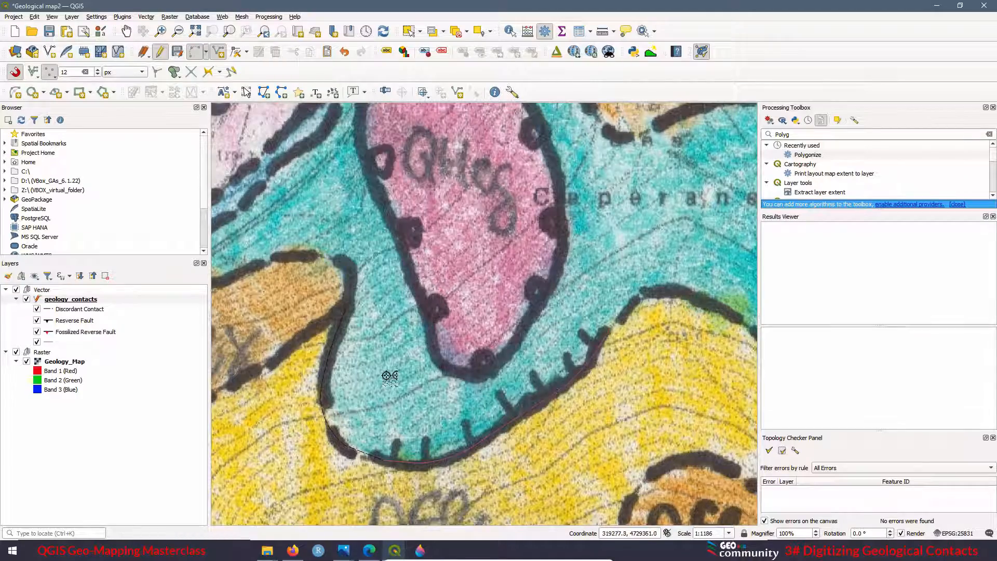
# Digitize the curved contact from the ticked fault's end along the QPHtc unit's edge to the southern frame as "Discordant Contact", and save the layer edits.
pyautogui.scroll(-2, 342, 369)
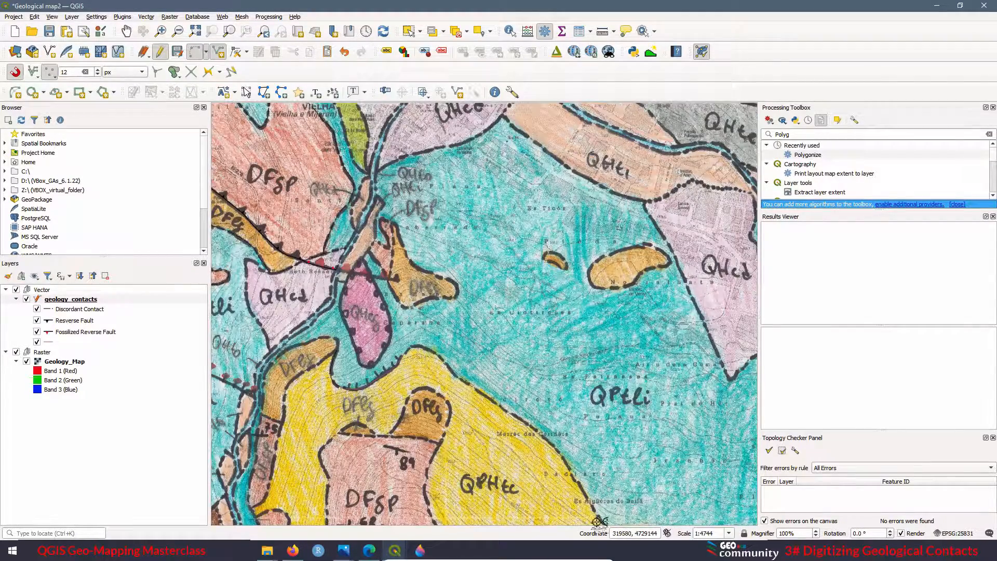
pyautogui.scroll(1, 429, 394)
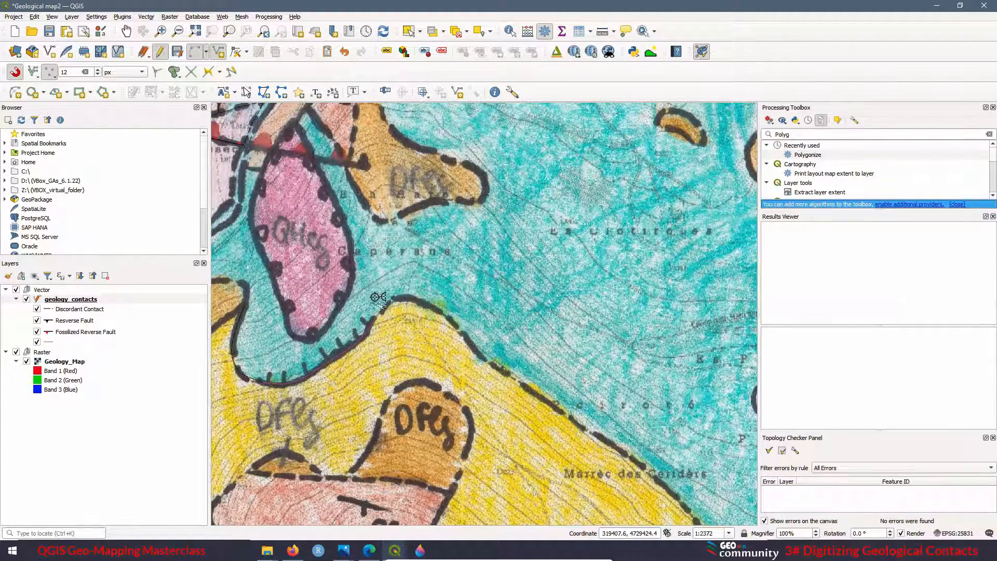
pyautogui.scroll(1, 367, 304)
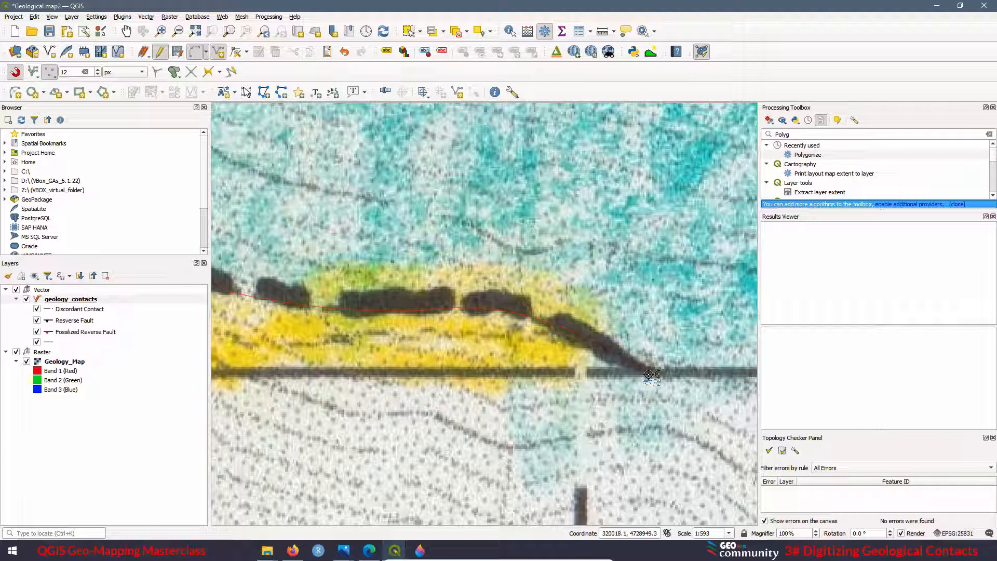
pyautogui.rightClick(649, 370)
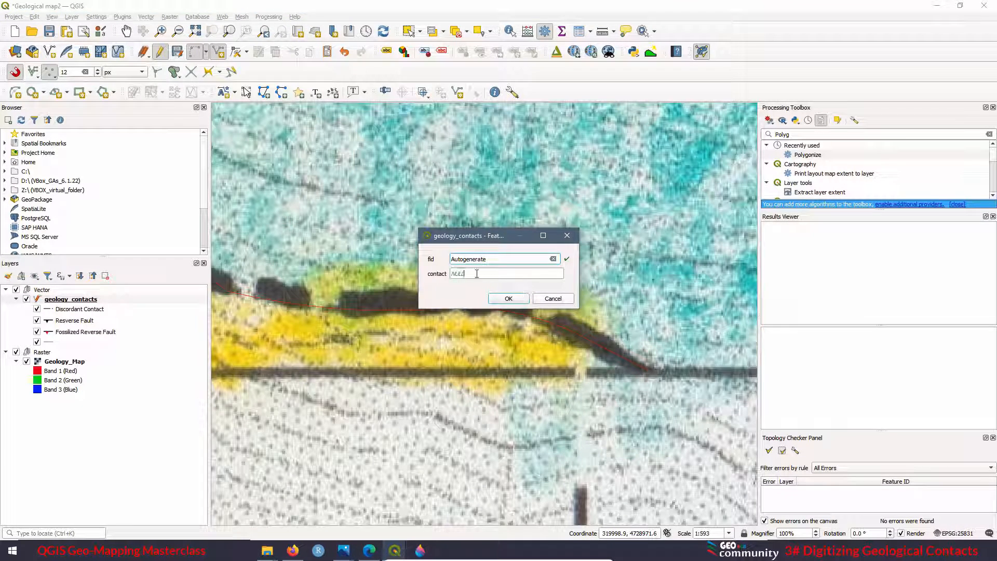
pyautogui.doubleClick(477, 273)
pyautogui.write('Discordant Con')
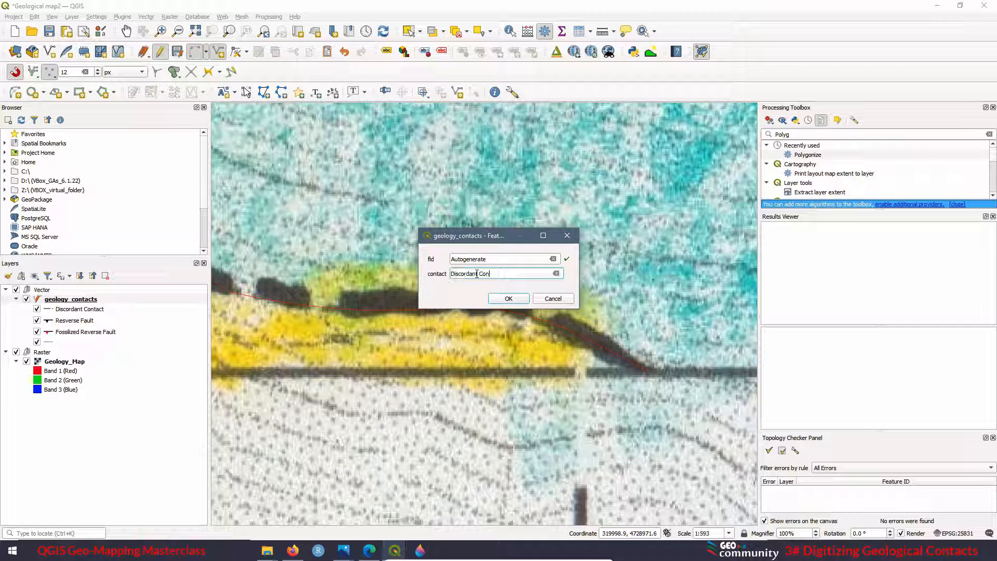
pyautogui.write('tact')
pyautogui.click(513, 298)
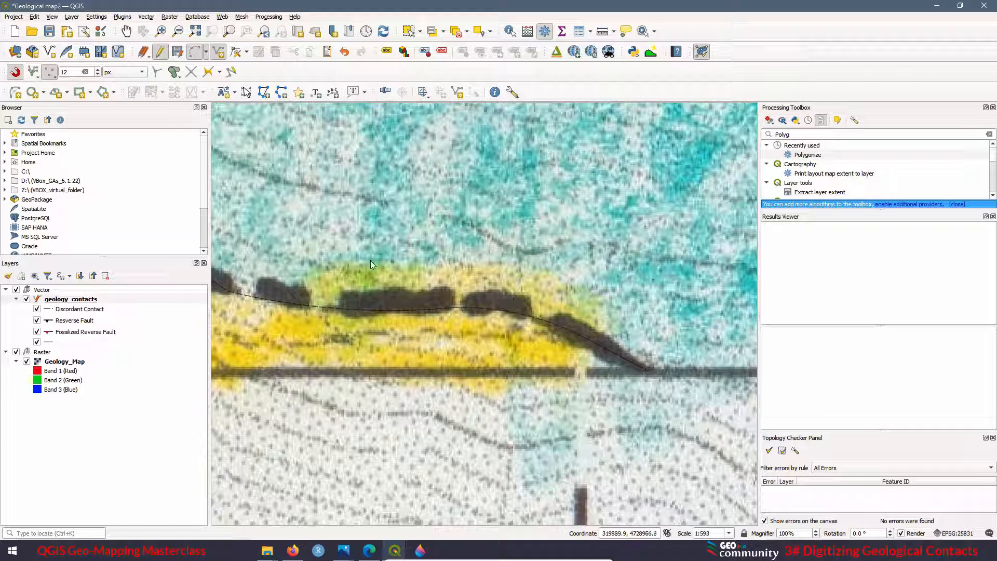
pyautogui.click(160, 52)
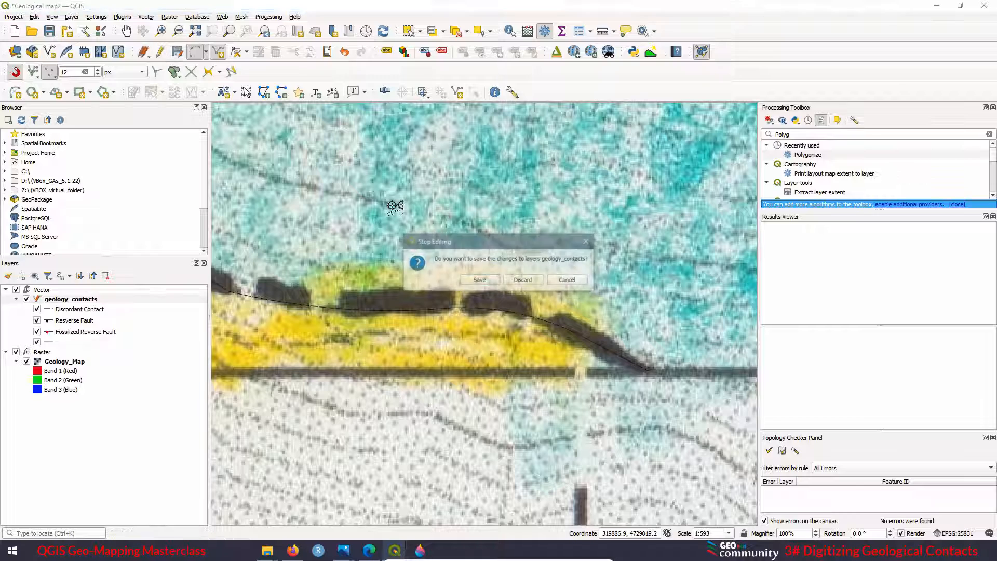
pyautogui.click(479, 280)
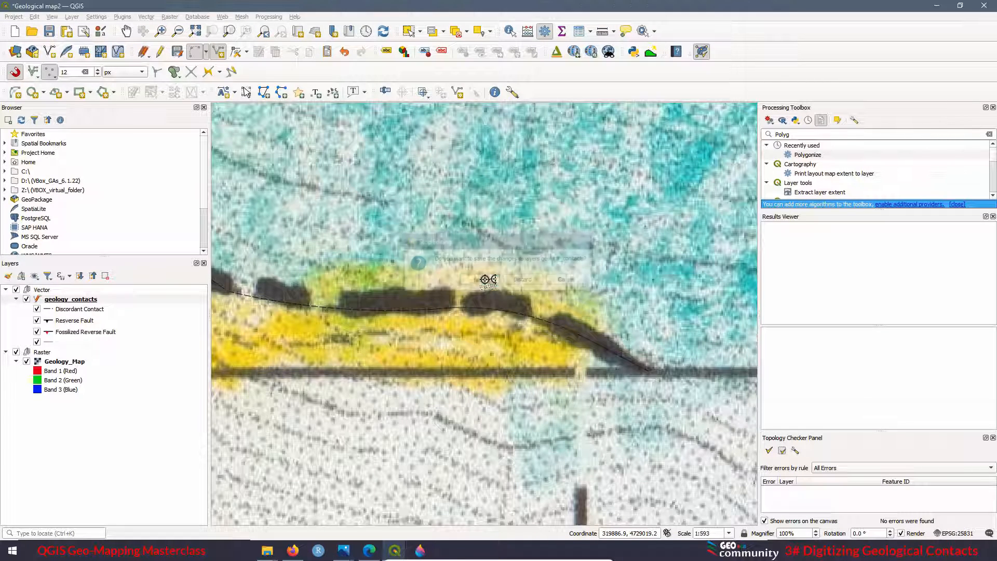
# Add the topology rule "must not have dangles" for the geology_contacts layer and validate all features.
pyautogui.click(796, 451)
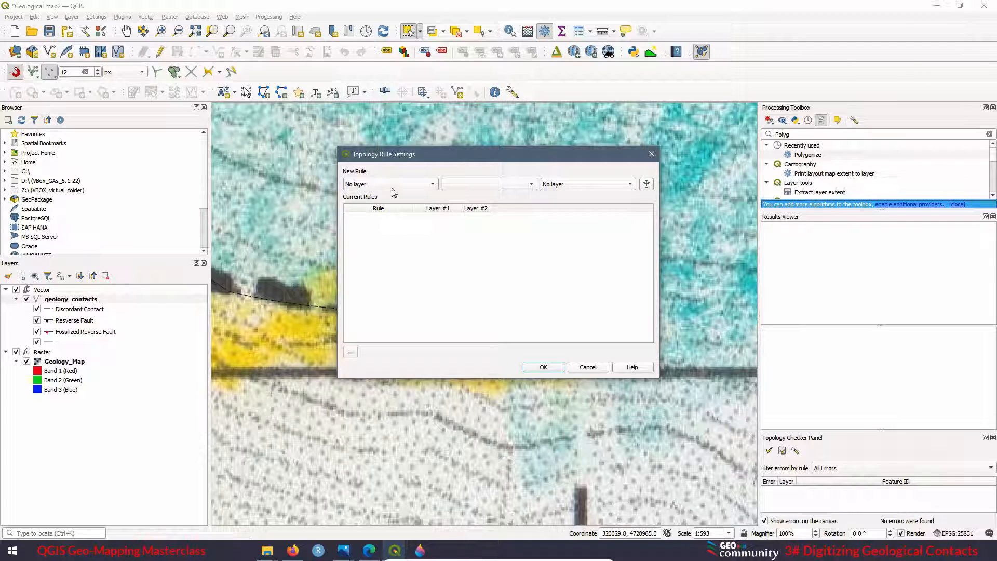
pyautogui.click(390, 186)
pyautogui.click(384, 196)
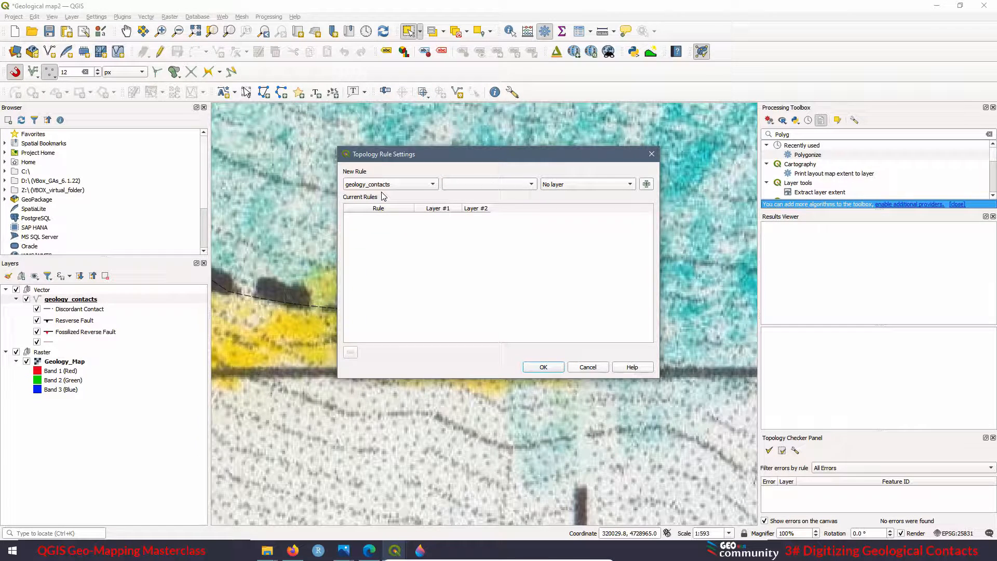
pyautogui.click(467, 186)
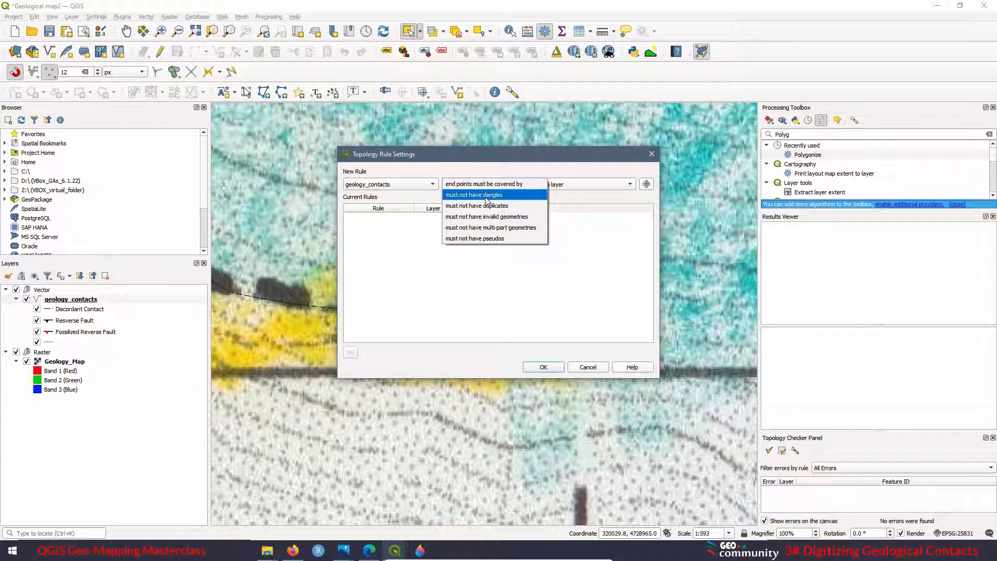
pyautogui.click(488, 195)
pyautogui.click(647, 185)
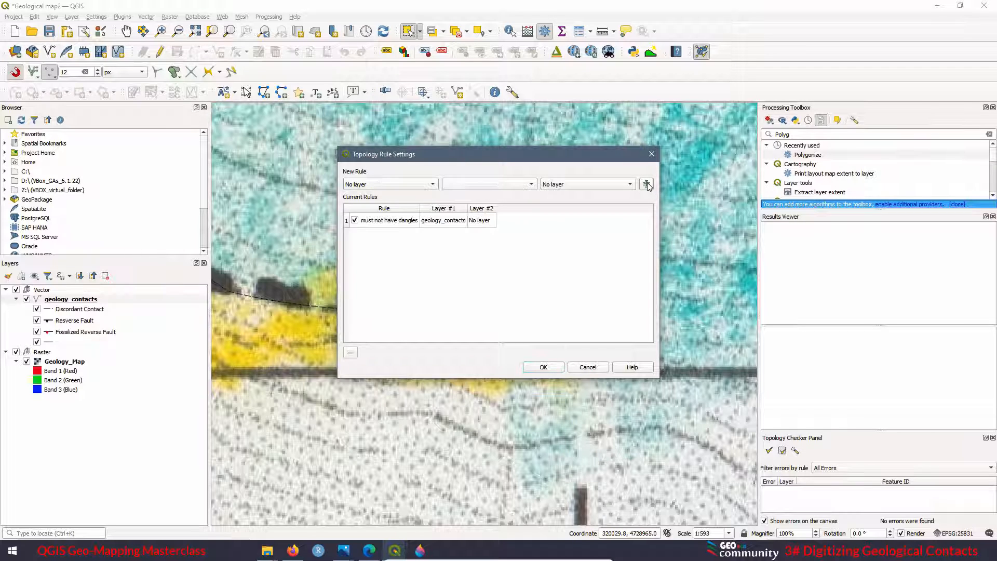
pyautogui.click(543, 367)
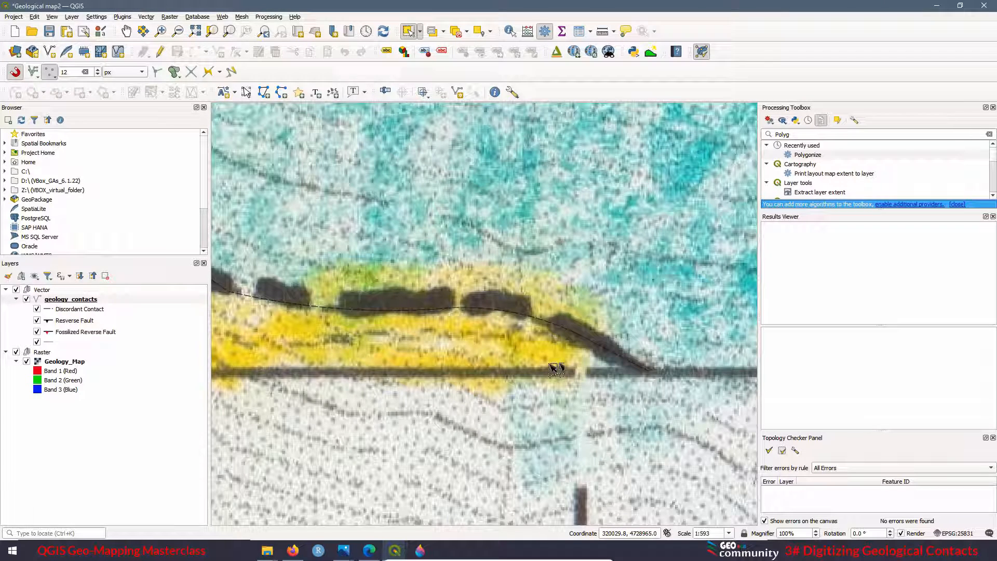
pyautogui.click(769, 451)
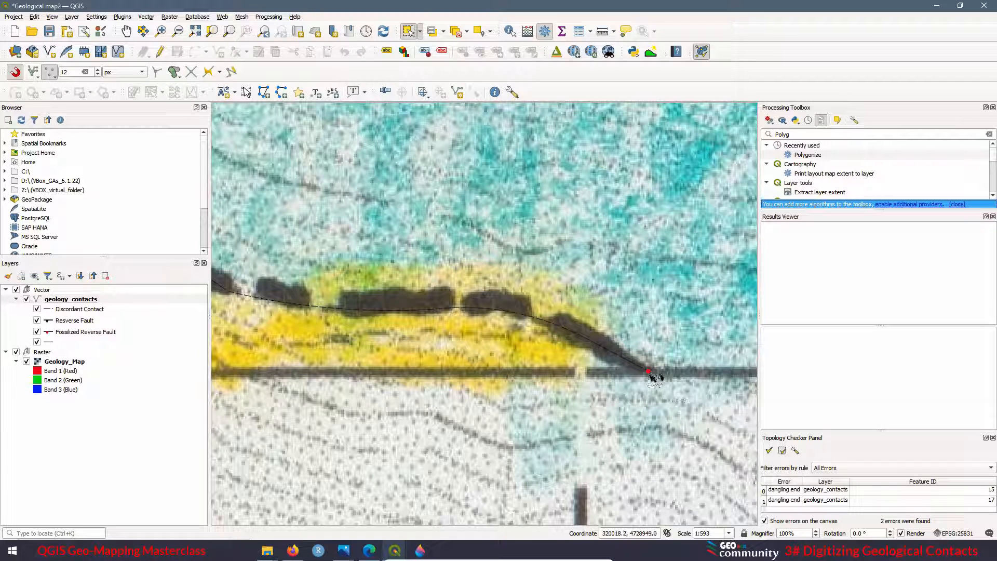
# Examine the flagged dangling ends at the southern map frame and at the DFlg unit's tip against the scanned map.
pyautogui.scroll(-2, 655, 375)
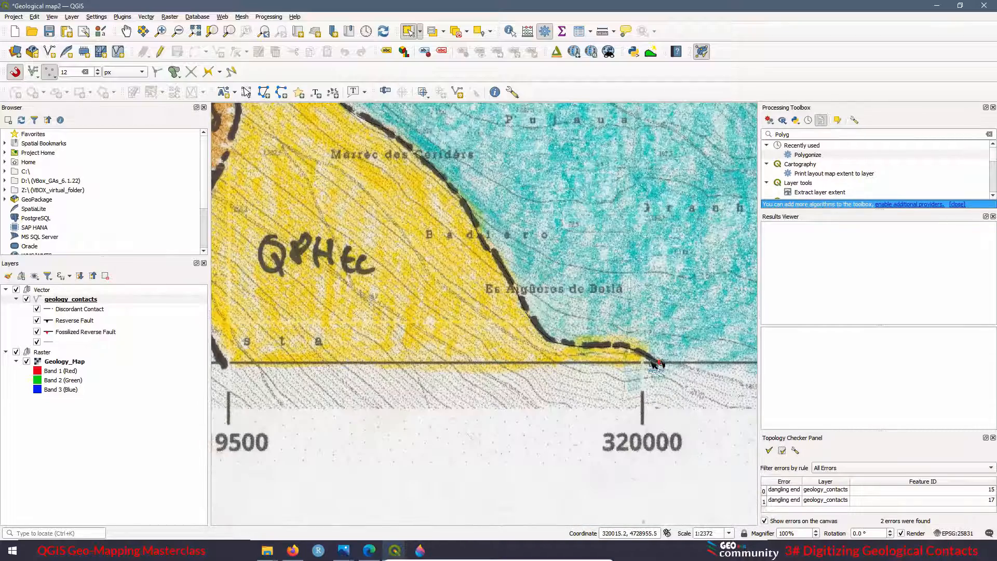
pyautogui.scroll(-1, 531, 361)
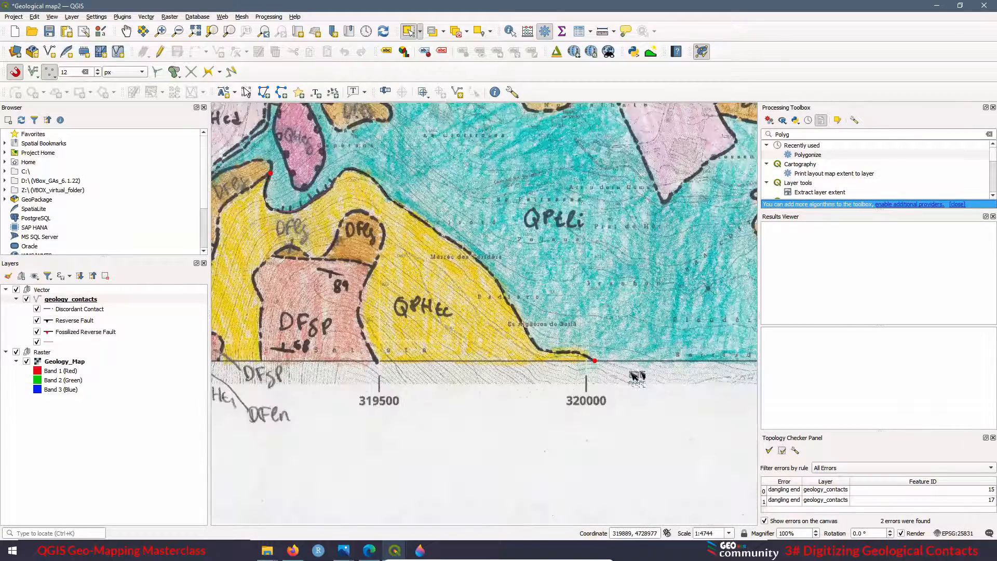
pyautogui.scroll(-1, 520, 350)
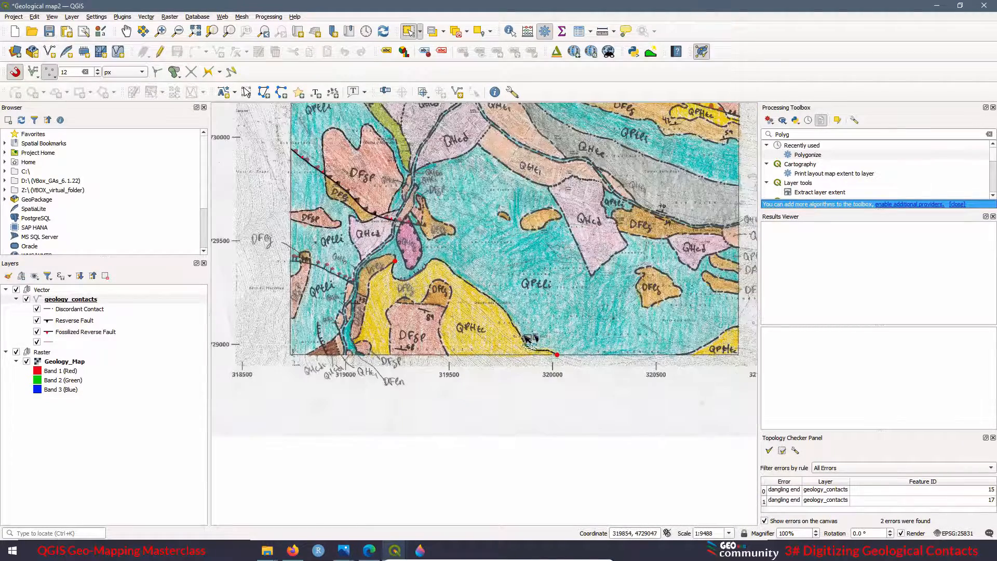
pyautogui.scroll(3, 401, 271)
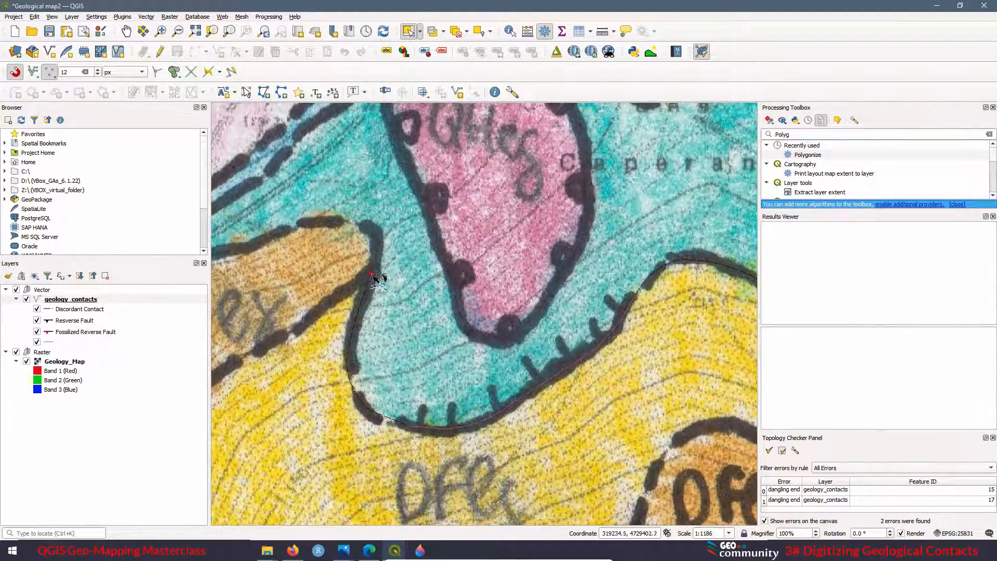
pyautogui.scroll(-2, 380, 270)
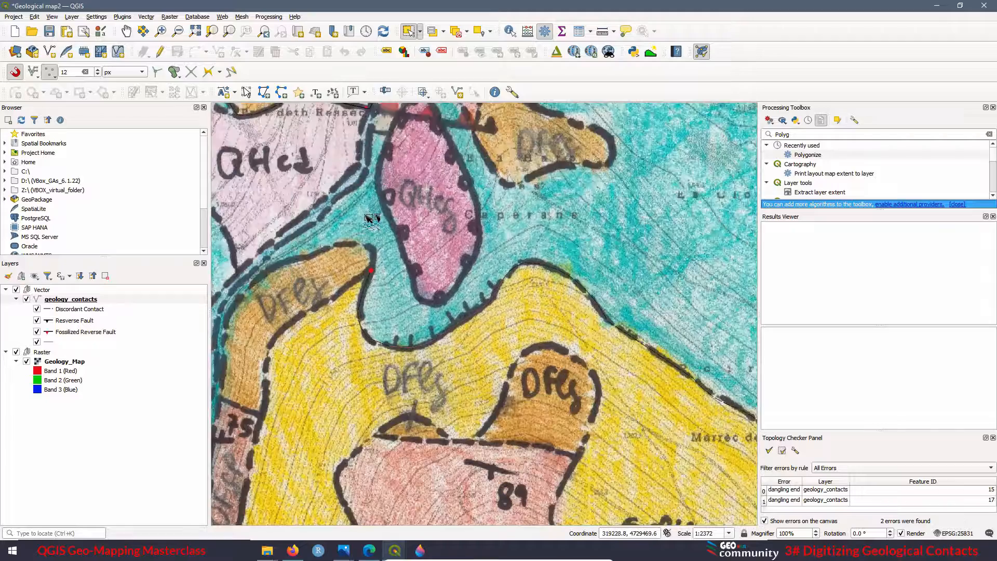
pyautogui.scroll(1, 406, 329)
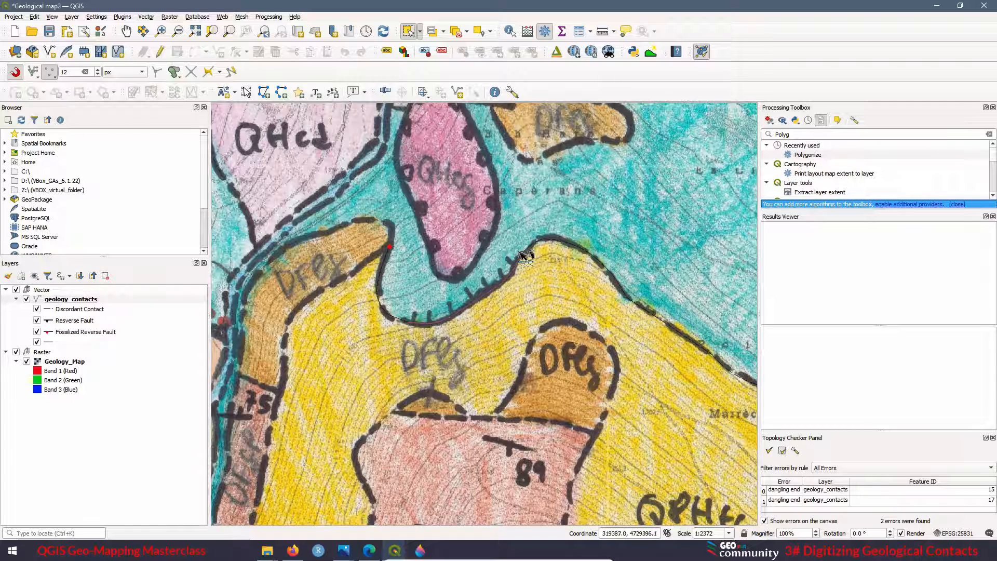
pyautogui.scroll(-1, 405, 262)
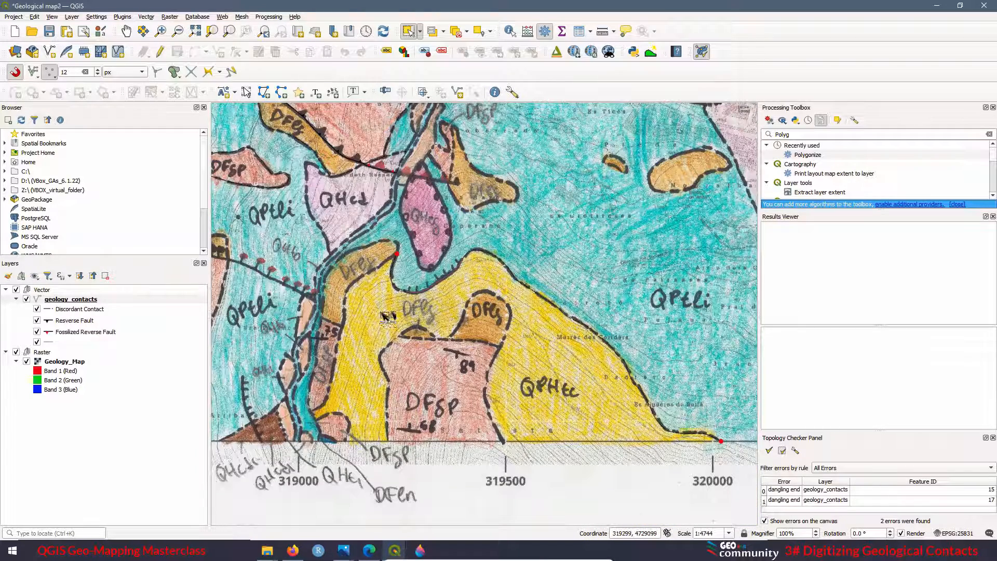
pyautogui.scroll(-1, 468, 356)
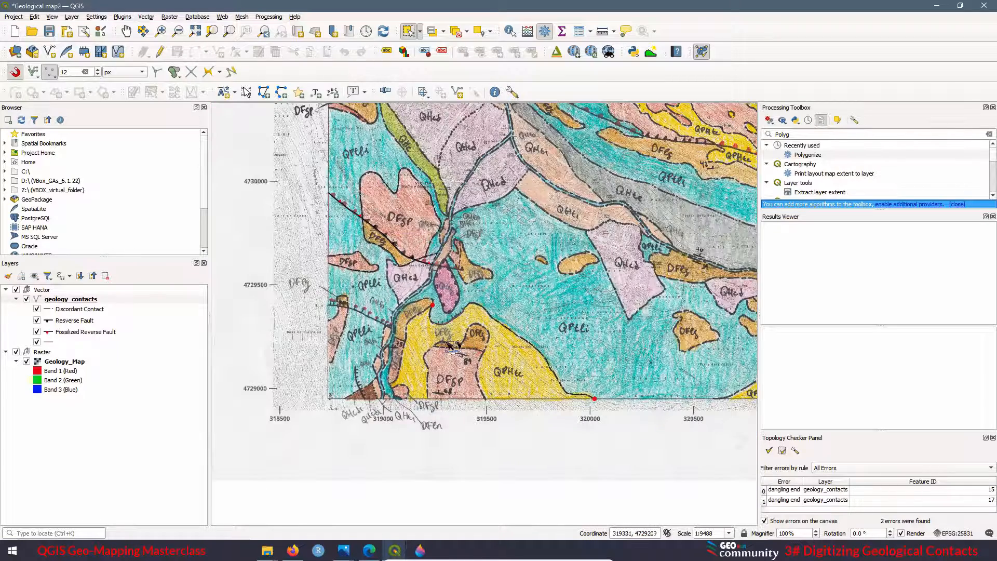
# Hide the Raster group to inspect the flagged line ends on their own, and show the scanned map again.
pyautogui.click(16, 352)
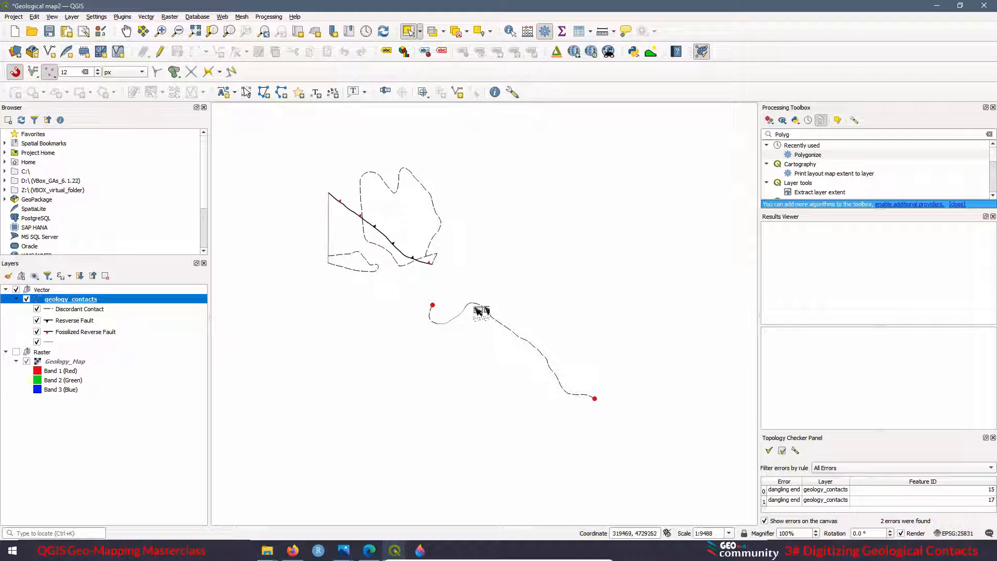
pyautogui.scroll(1, 470, 304)
pyautogui.scroll(2, 419, 352)
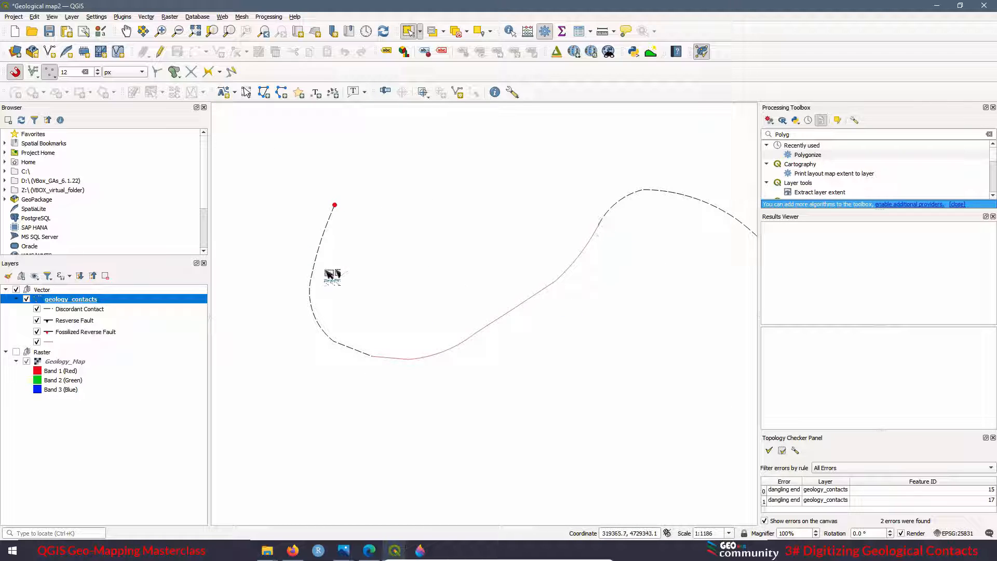
pyautogui.click(16, 352)
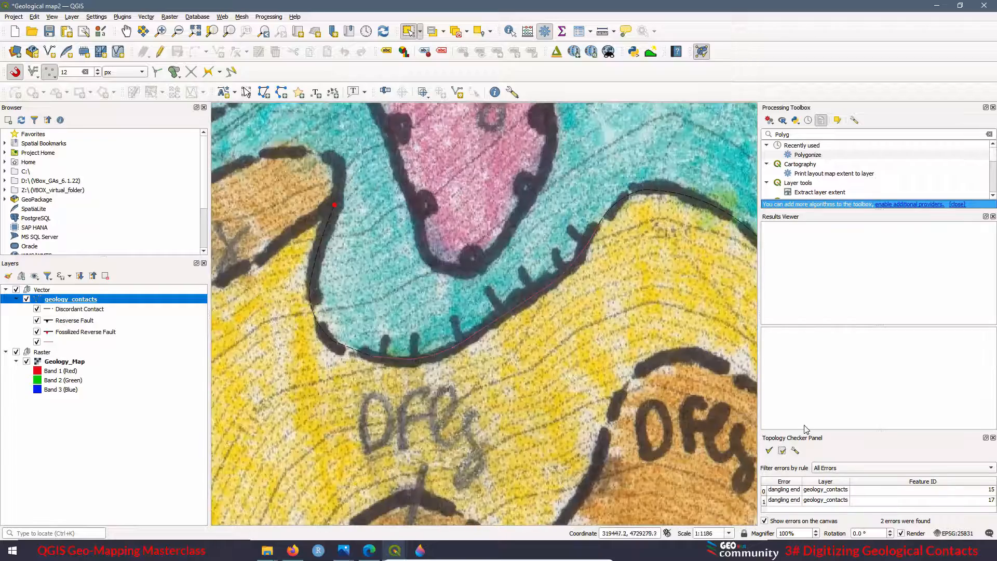
pyautogui.scroll(-2, 323, 313)
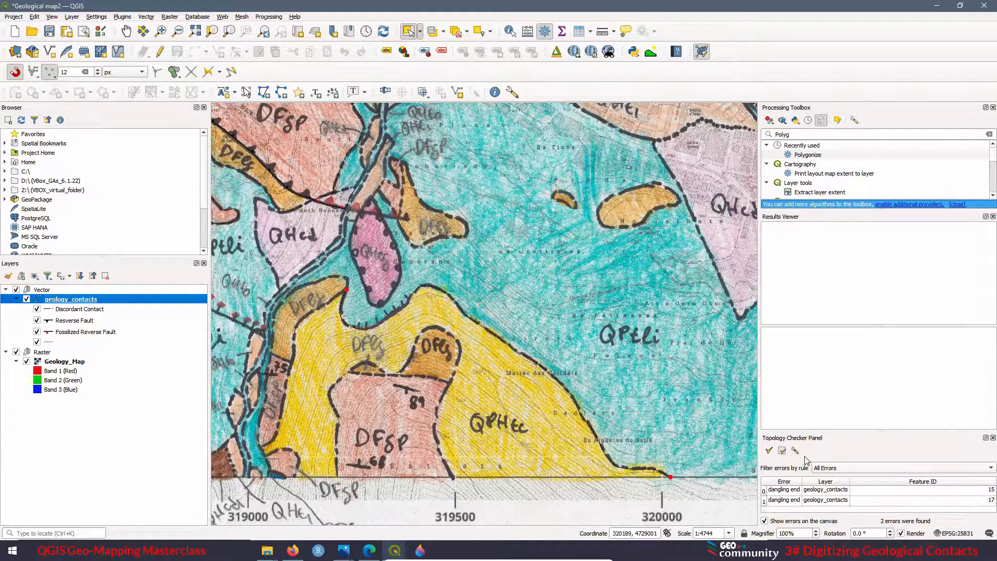
# Delete the "must not have dangles" topology rule and validate again to clear the error markers.
pyautogui.click(796, 451)
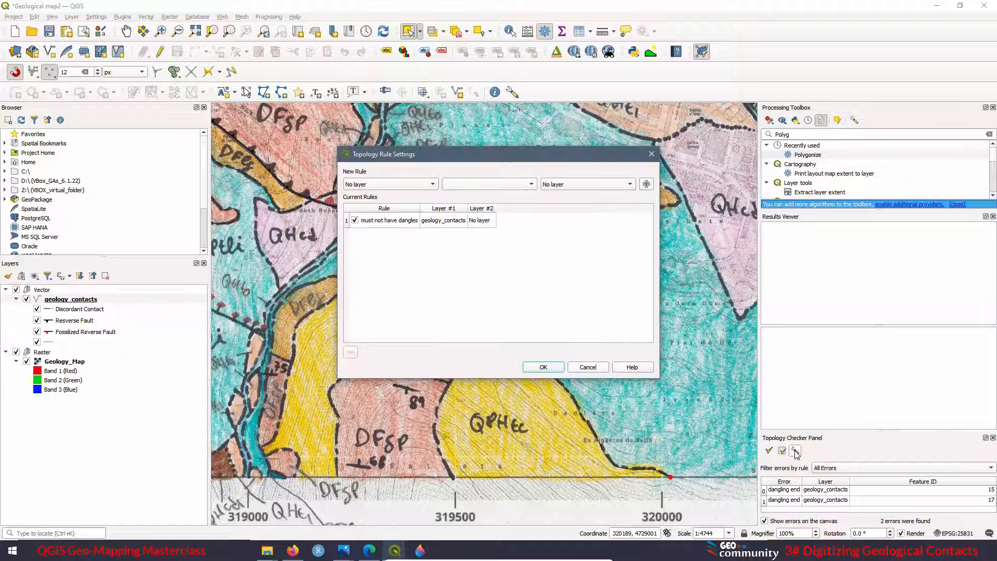
pyautogui.click(347, 222)
pyautogui.click(350, 354)
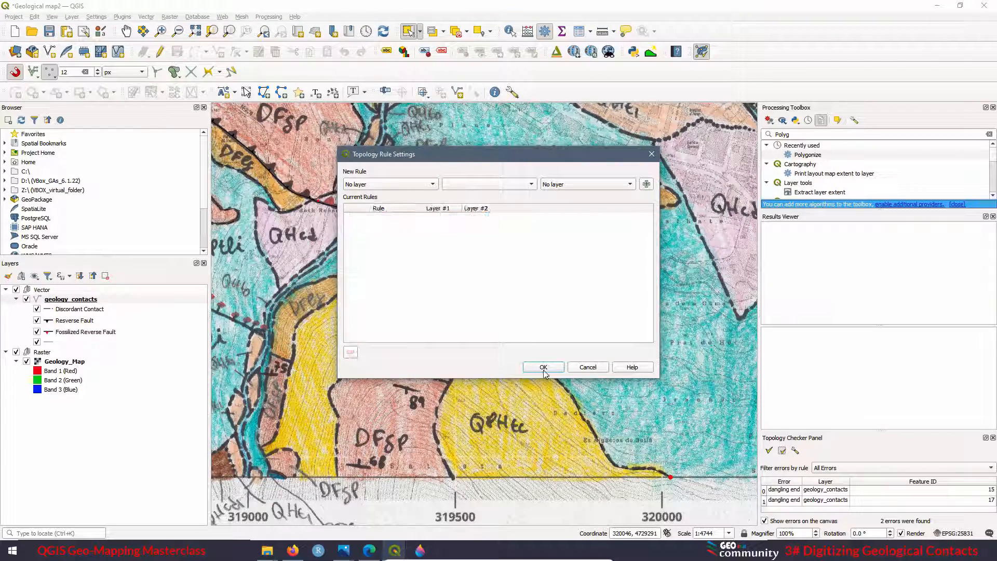
pyautogui.click(544, 368)
pyautogui.click(770, 451)
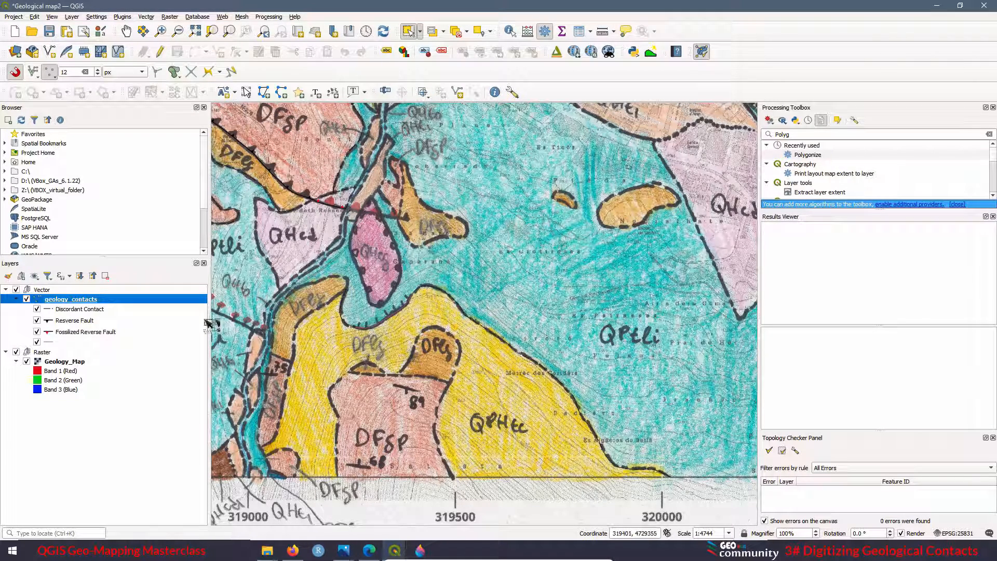
# Reclassify the geology_contacts symbology by contact to add the frame and Undifferenciated Scarp categories, and apply it.
pyautogui.rightClick(64, 304)
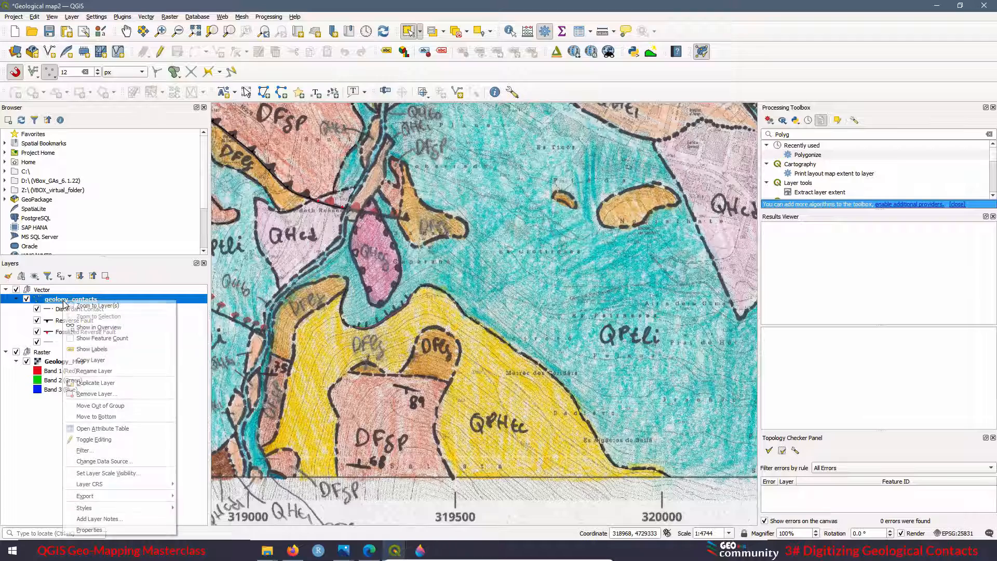
pyautogui.click(89, 530)
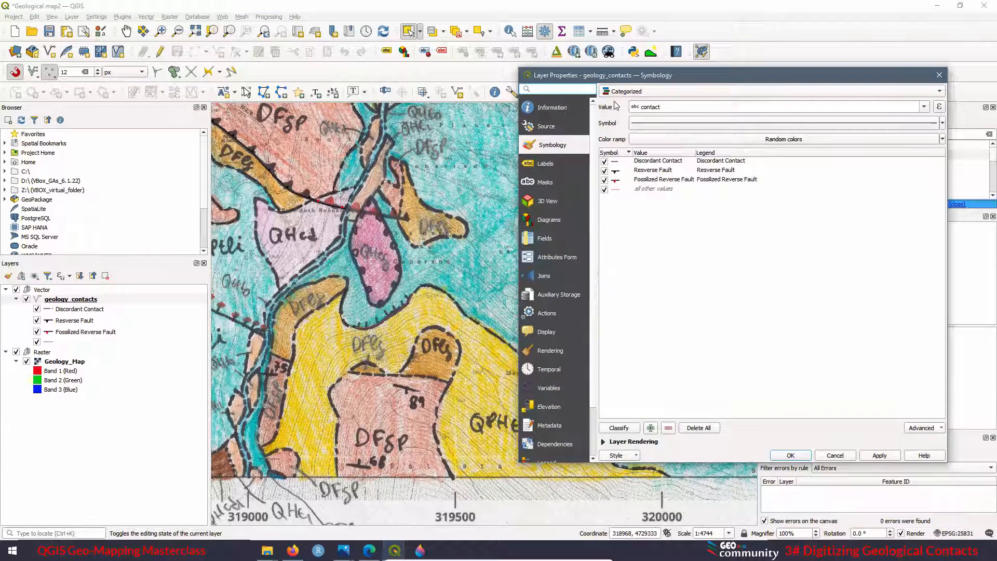
pyautogui.click(618, 428)
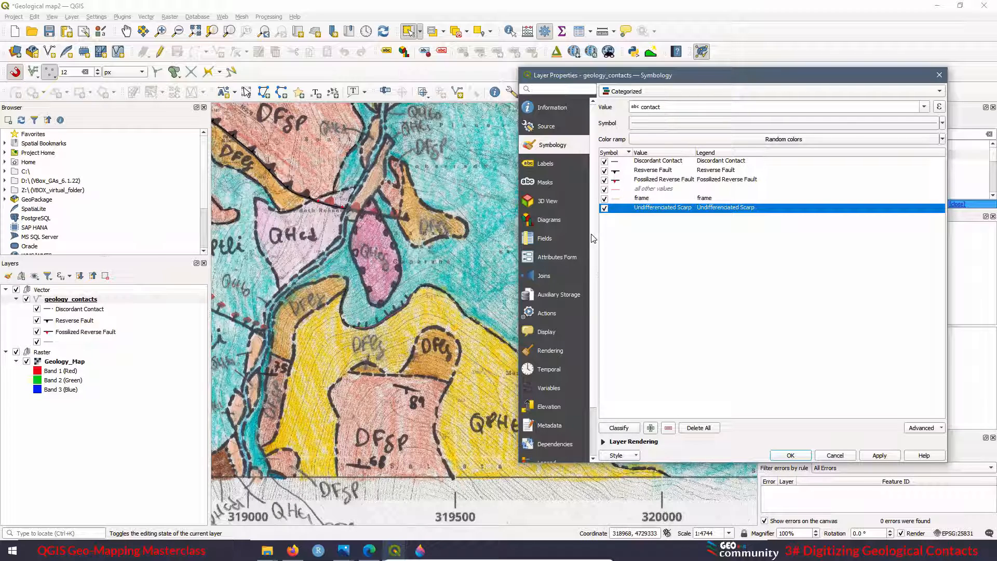
pyautogui.click(880, 457)
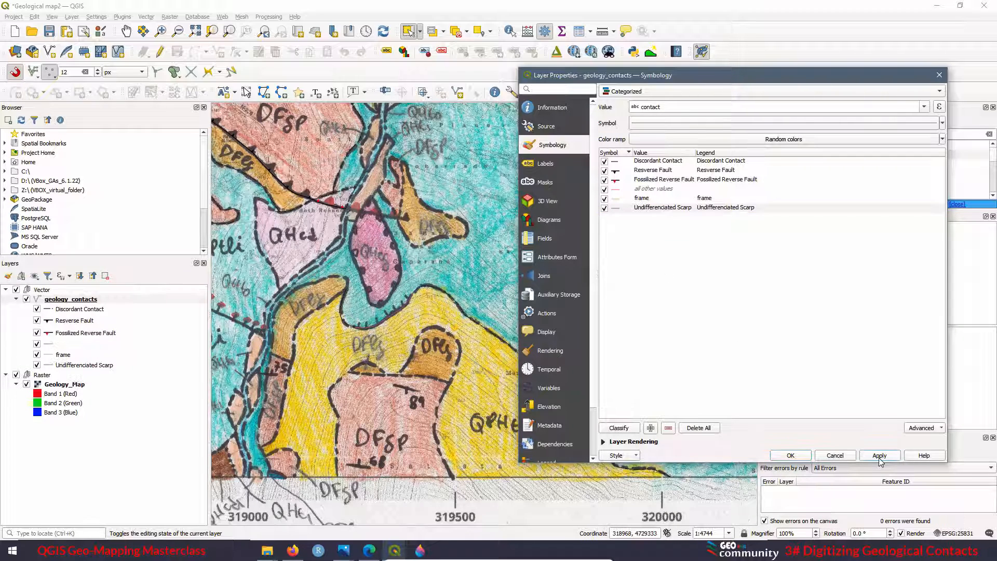
pyautogui.click(785, 459)
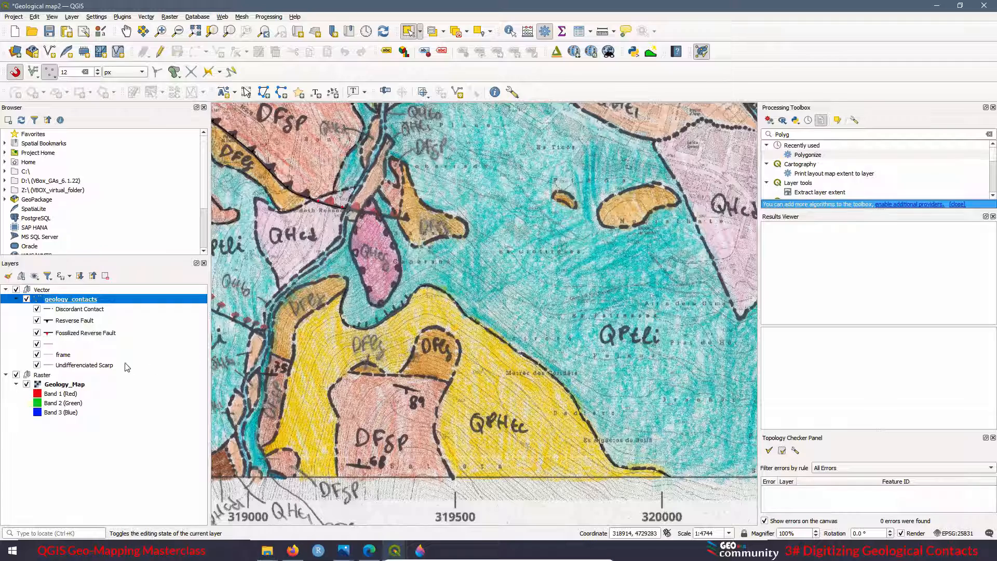
# Assign the hachured line symbol 25.060 Angular unconformity, planetary to the Undifferenciated Scarp category.
pyautogui.click(102, 366)
pyautogui.rightClick(95, 370)
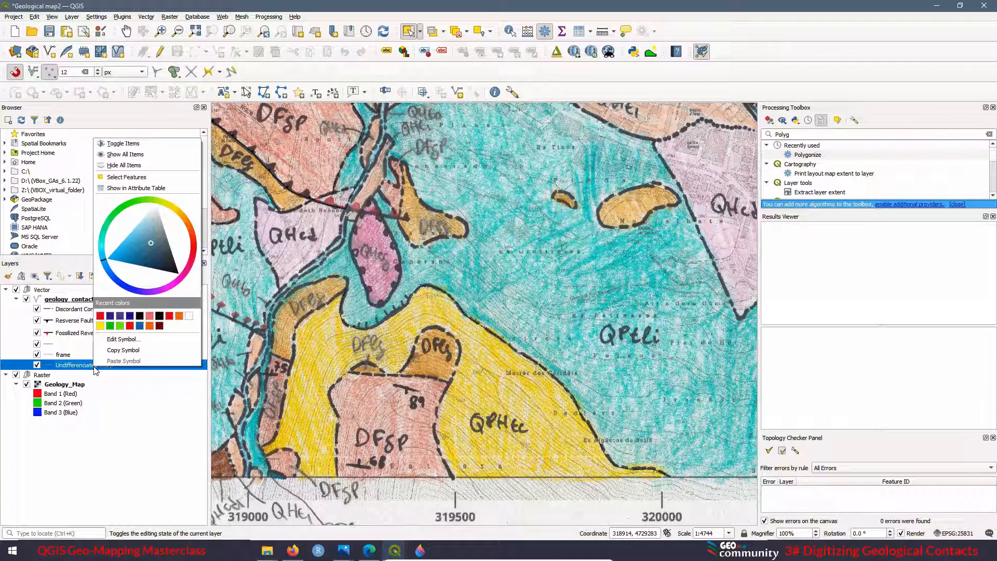
pyautogui.click(129, 340)
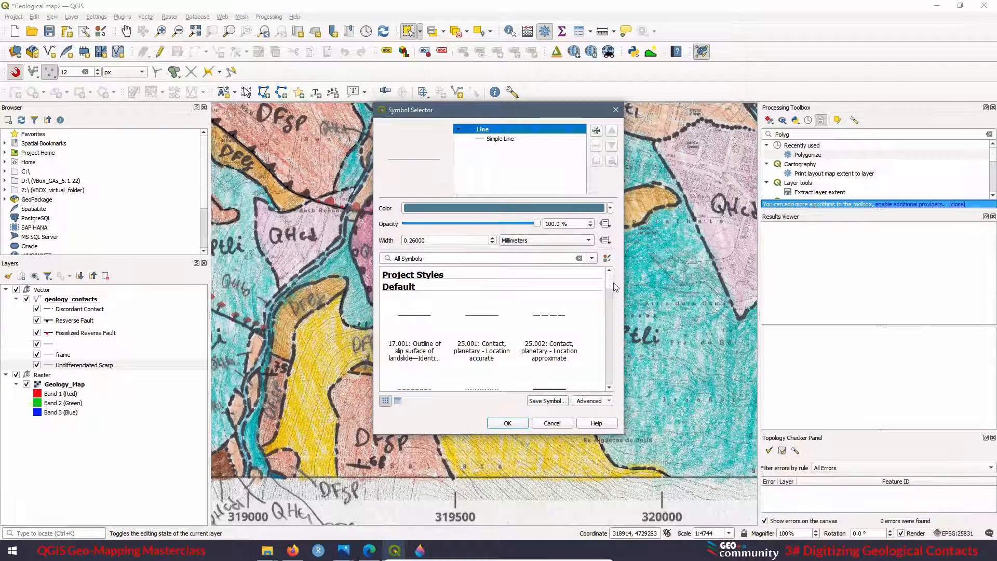
pyautogui.scroll(-10, 611, 283)
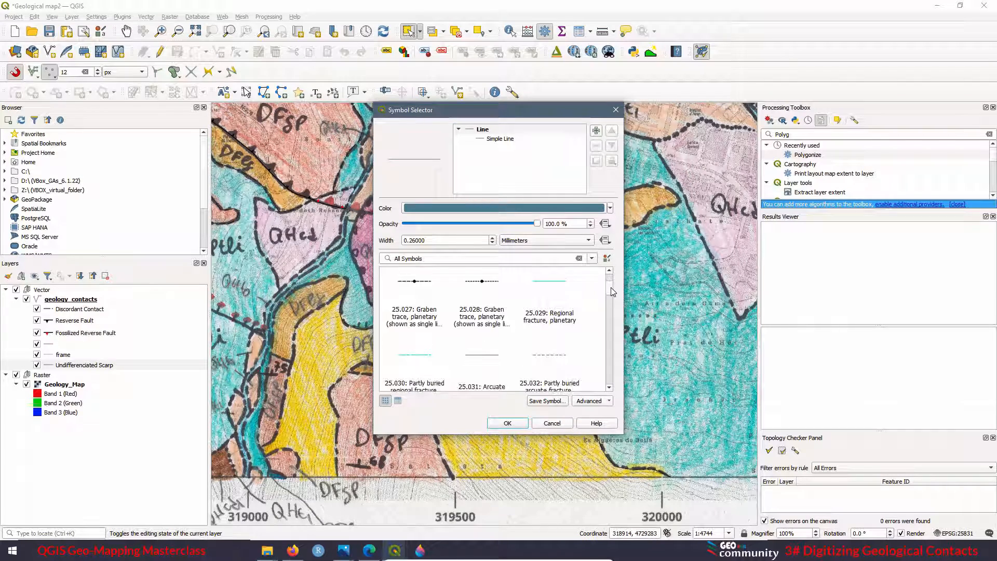
pyautogui.scroll(-8, 612, 294)
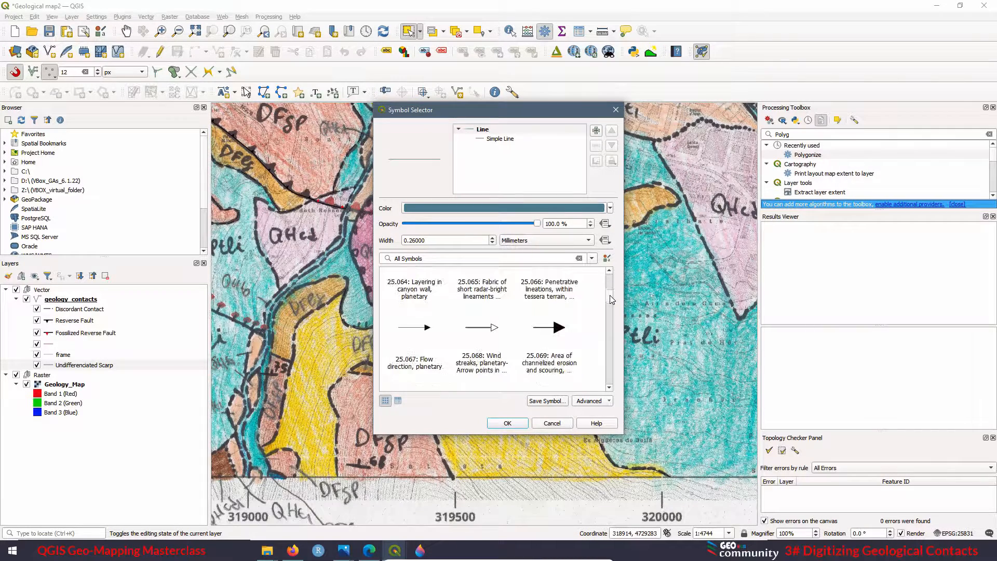
pyautogui.scroll(2, 610, 279)
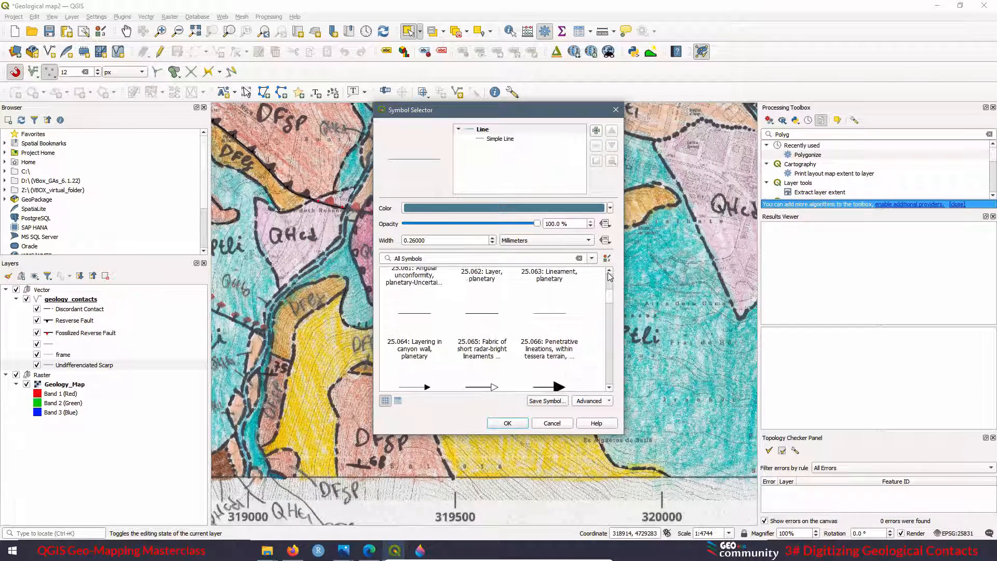
pyautogui.scroll(3, 611, 276)
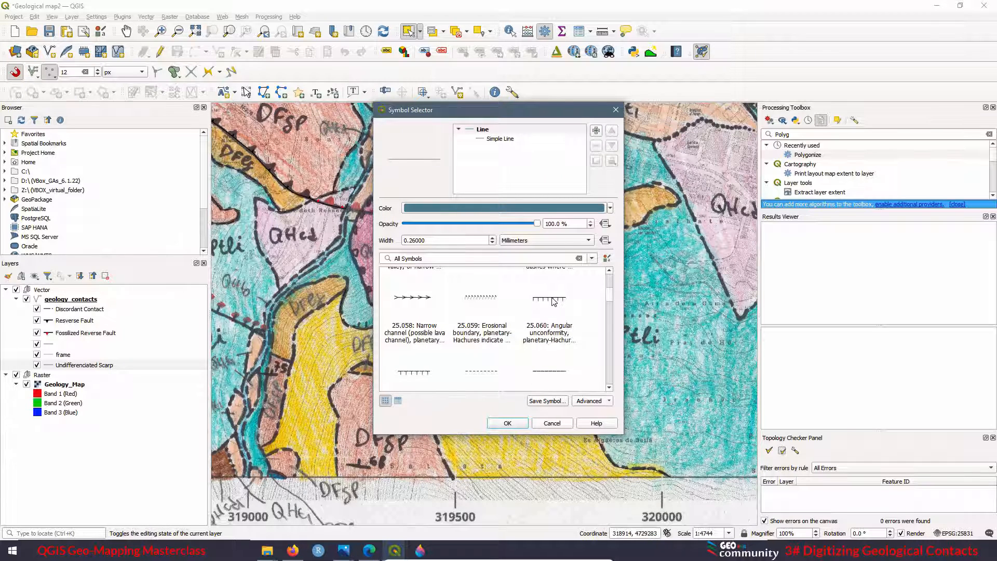
pyautogui.click(554, 302)
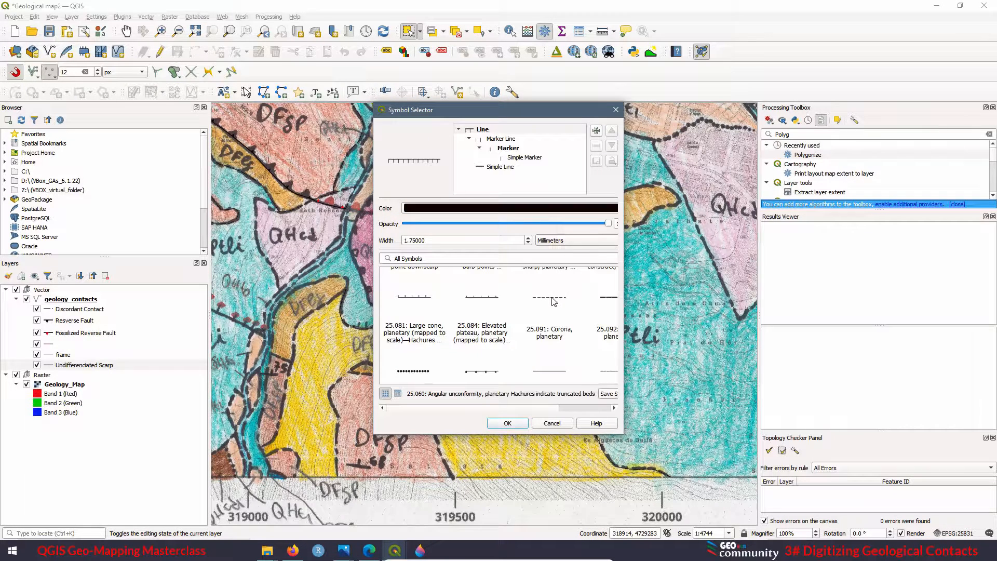
pyautogui.click(508, 423)
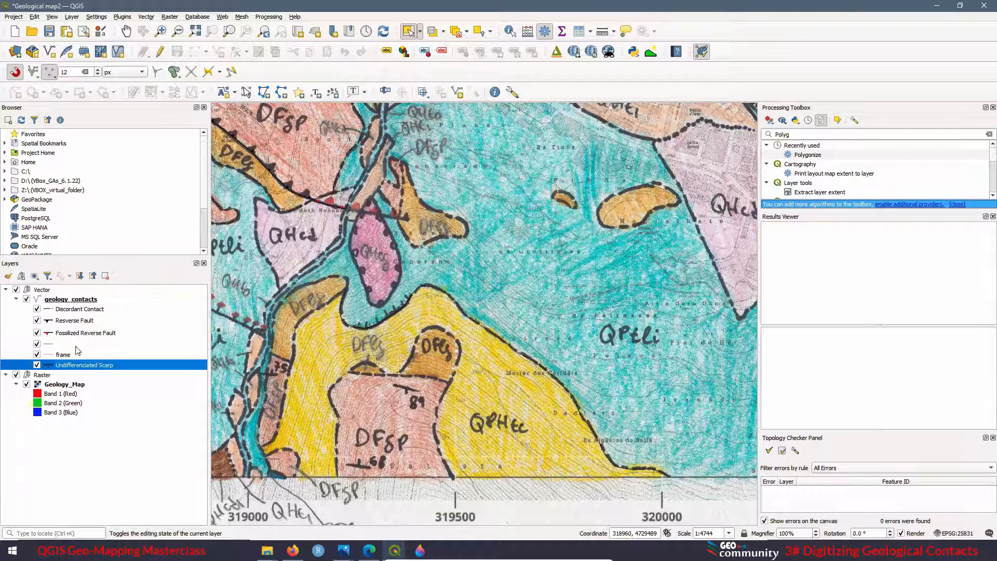
# Hide the Raster group to inspect the scarp line, and set its marker line interval to 4 millimeters.
pyautogui.click(16, 375)
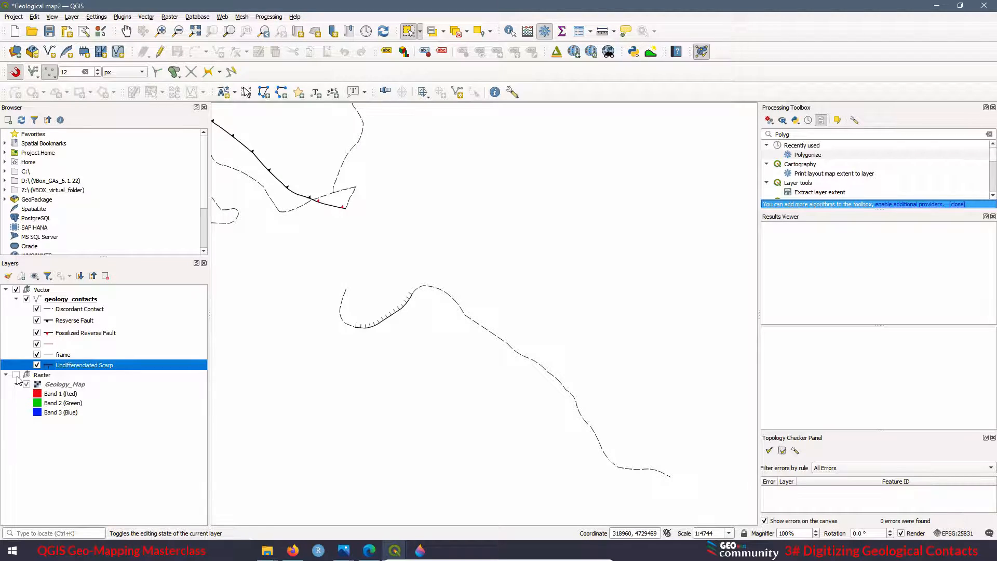
pyautogui.click(16, 375)
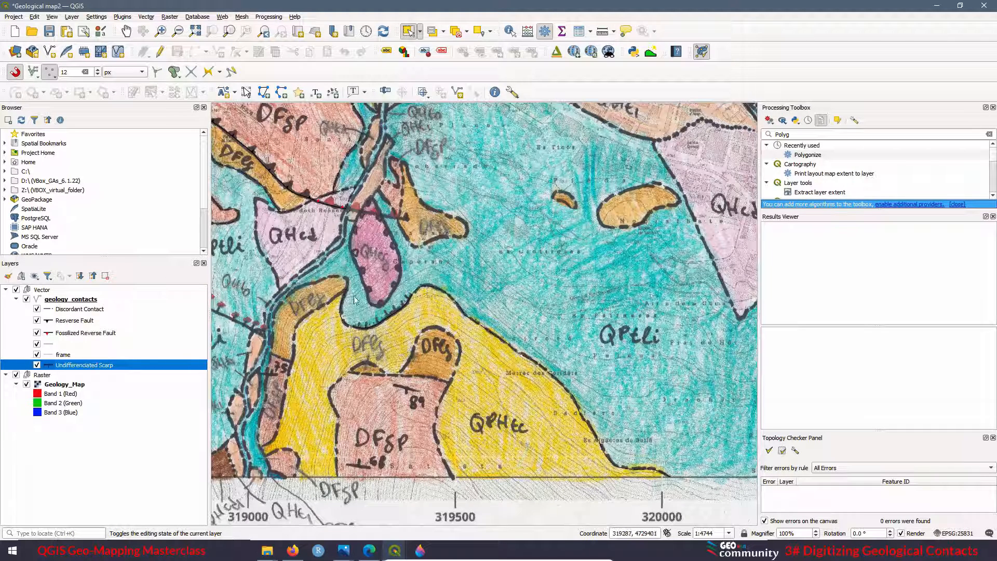
pyautogui.click(16, 375)
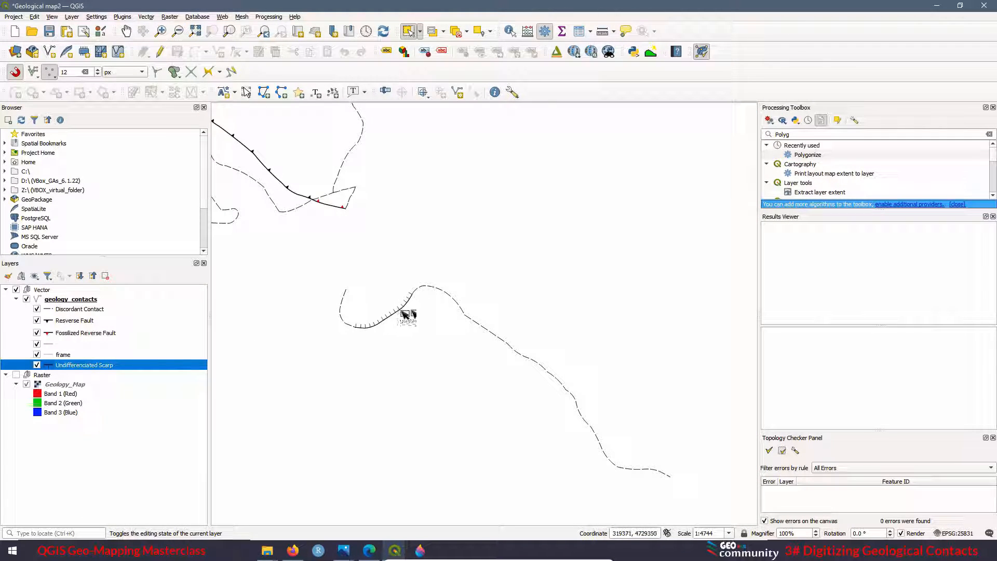
pyautogui.scroll(1, 405, 310)
pyautogui.scroll(1, 379, 335)
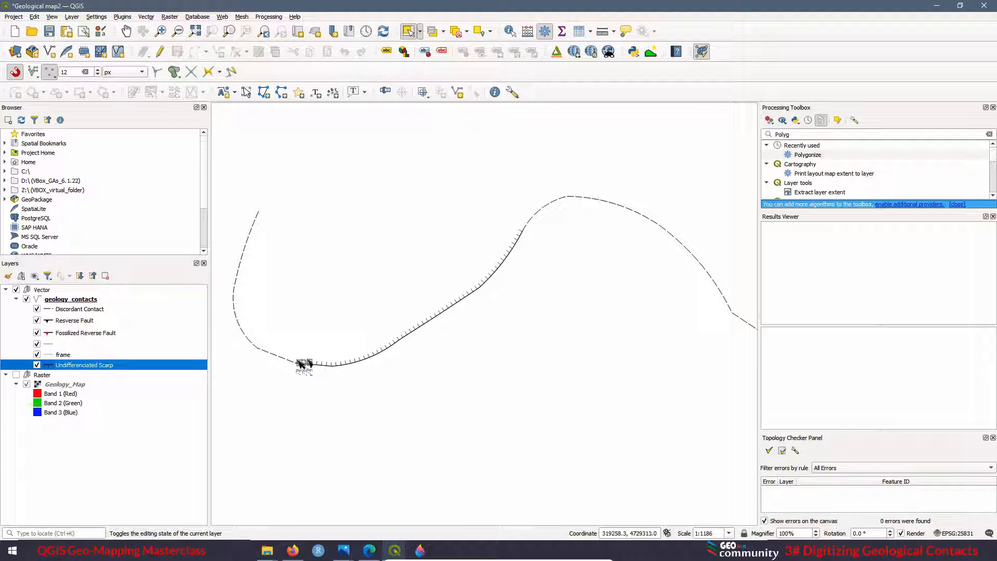
pyautogui.rightClick(77, 367)
pyautogui.click(104, 335)
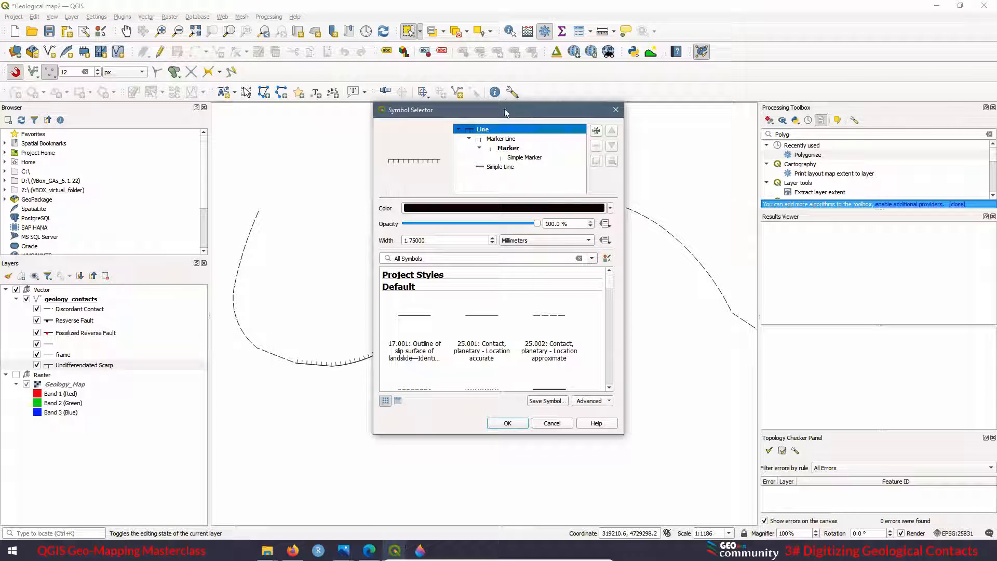
pyautogui.moveTo(506, 112); pyautogui.dragTo(813, 134)
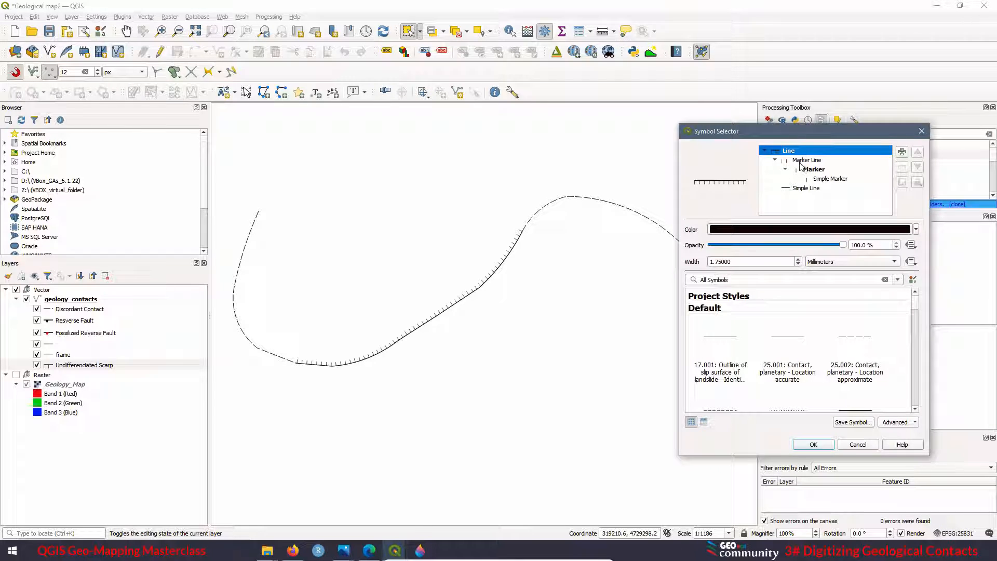
pyautogui.click(806, 160)
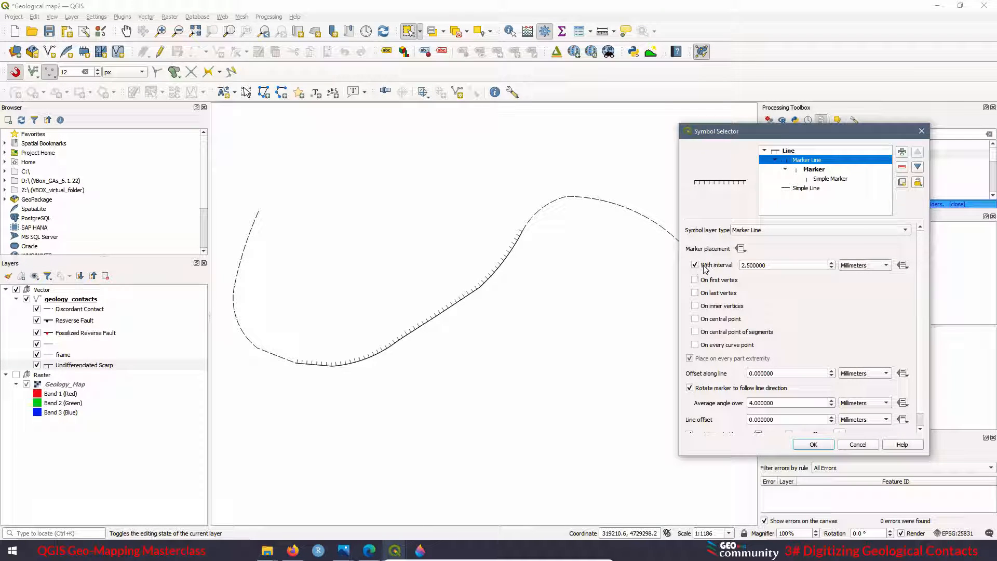
pyautogui.doubleClick(769, 265)
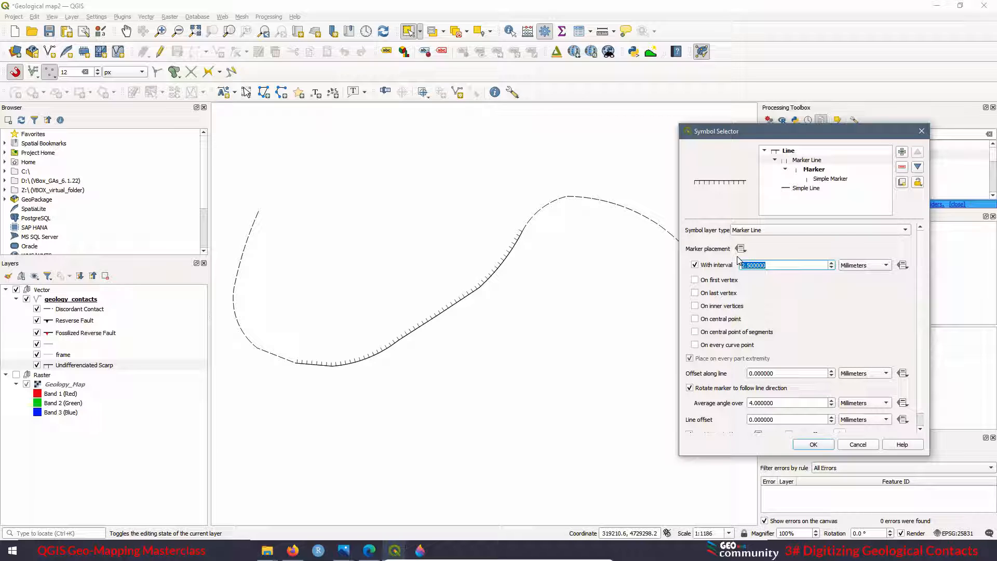
pyautogui.write('4')
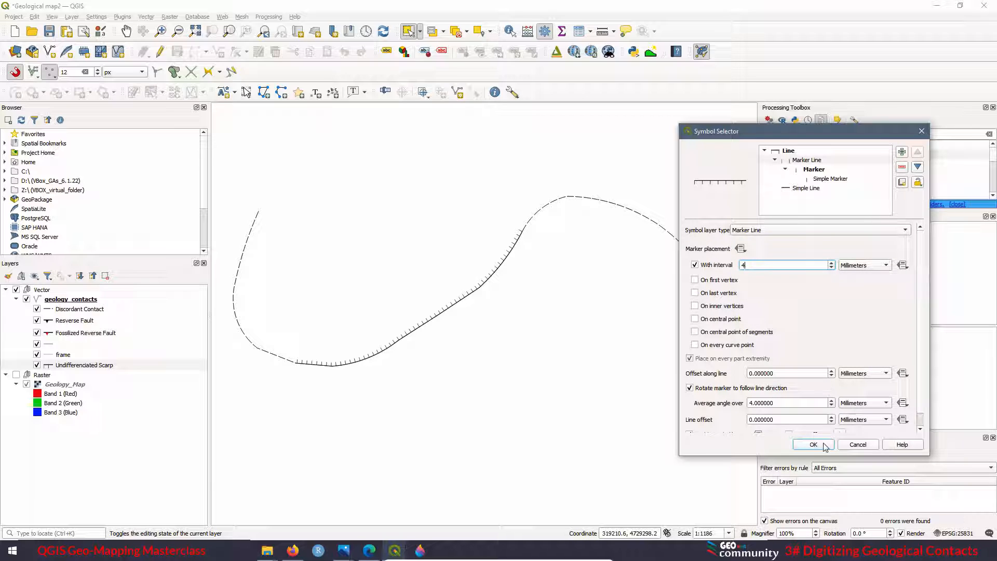
pyautogui.click(813, 444)
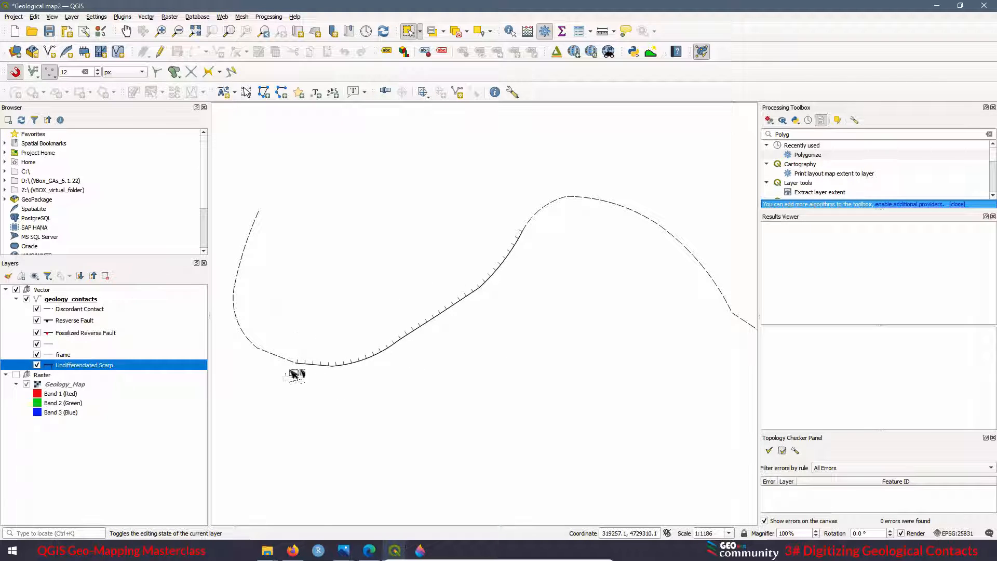
# Review the overall width of the Undifferenciated Scarp symbol and accept the symbol settings.
pyautogui.rightClick(86, 367)
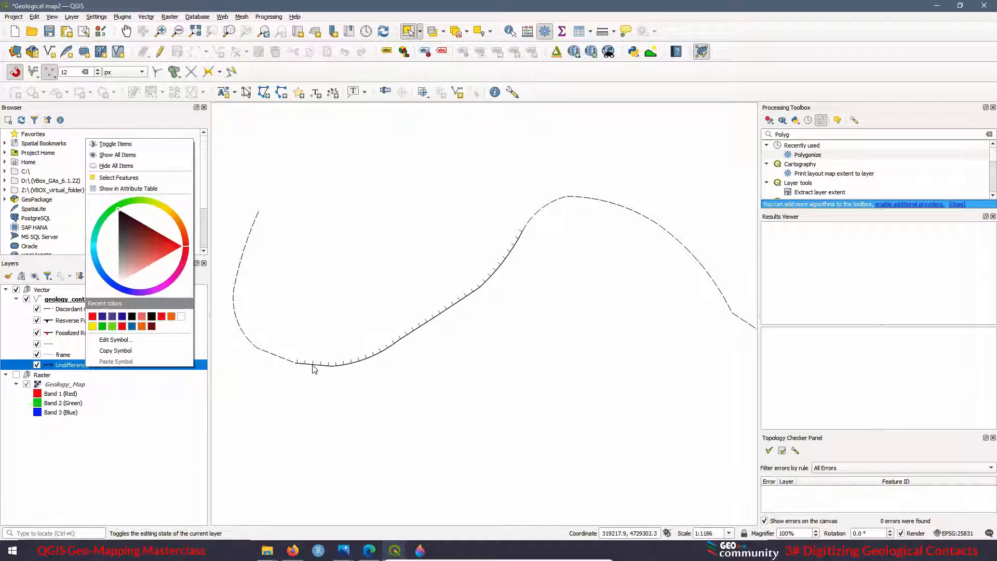
pyautogui.click(115, 340)
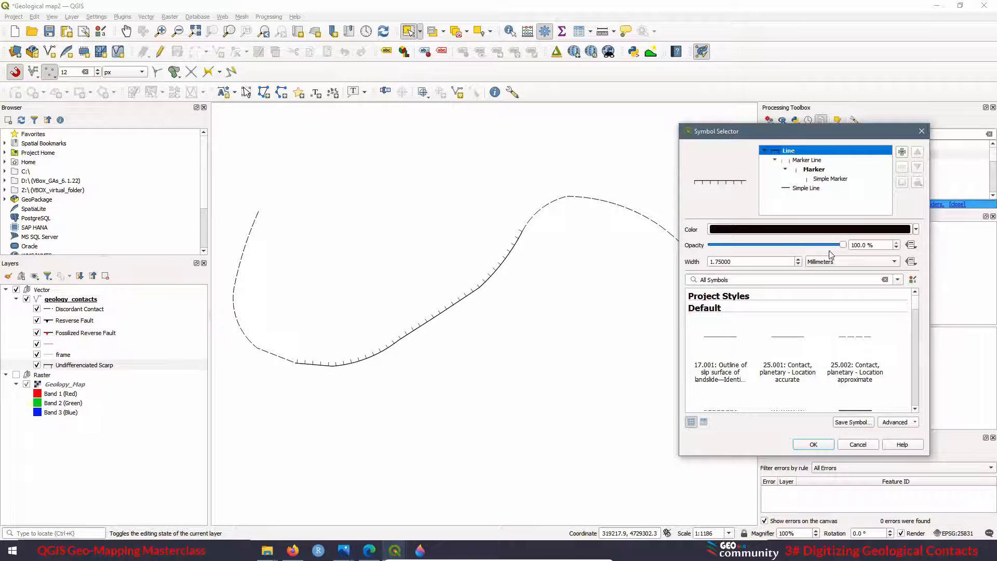
pyautogui.moveTo(726, 263); pyautogui.dragTo(712, 262)
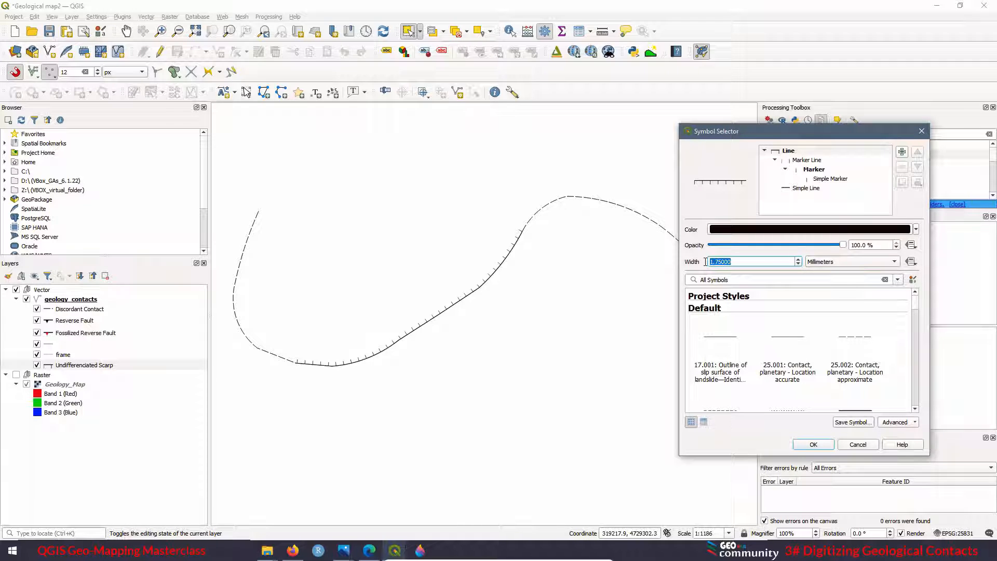
pyautogui.click(814, 445)
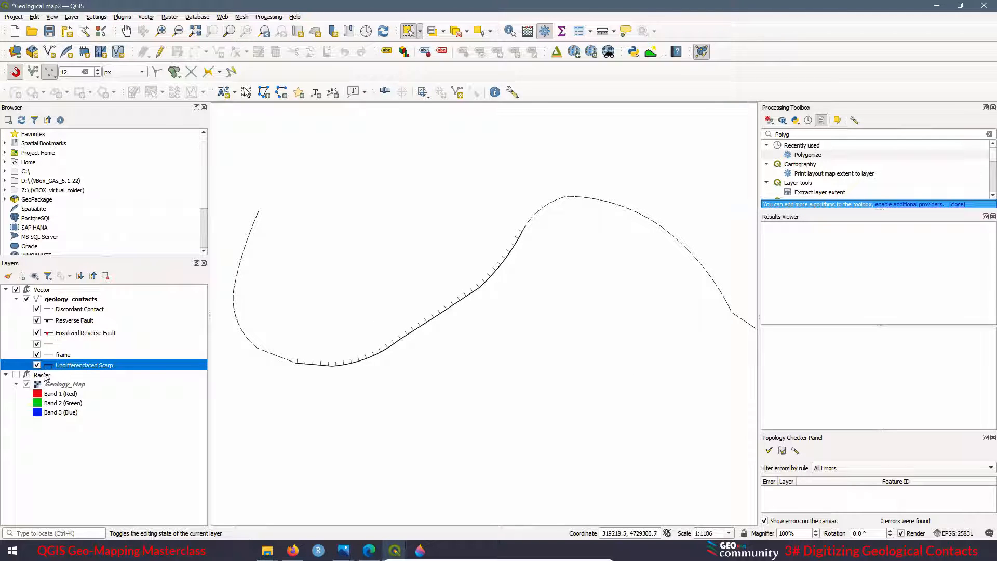
# Show the Raster group again and compare the scarp hachures with the scanned map around the pink QHcg unit.
pyautogui.scroll(-1, 292, 333)
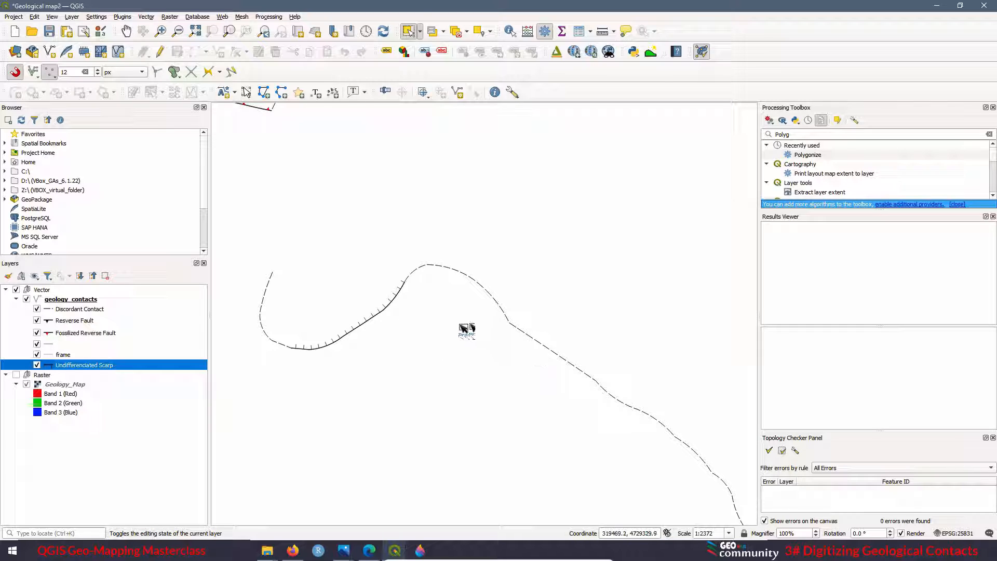
pyautogui.scroll(-1, 462, 328)
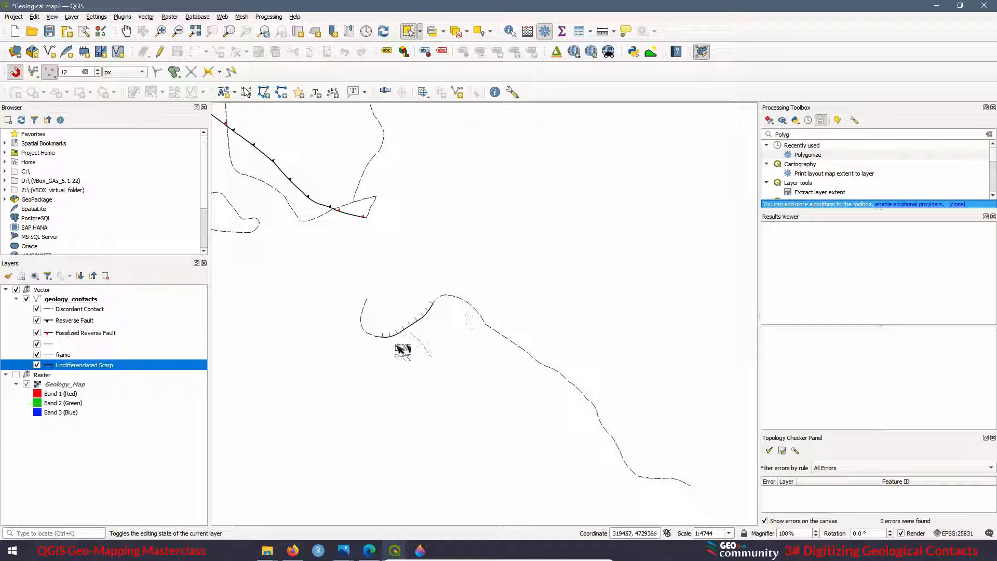
pyautogui.click(16, 374)
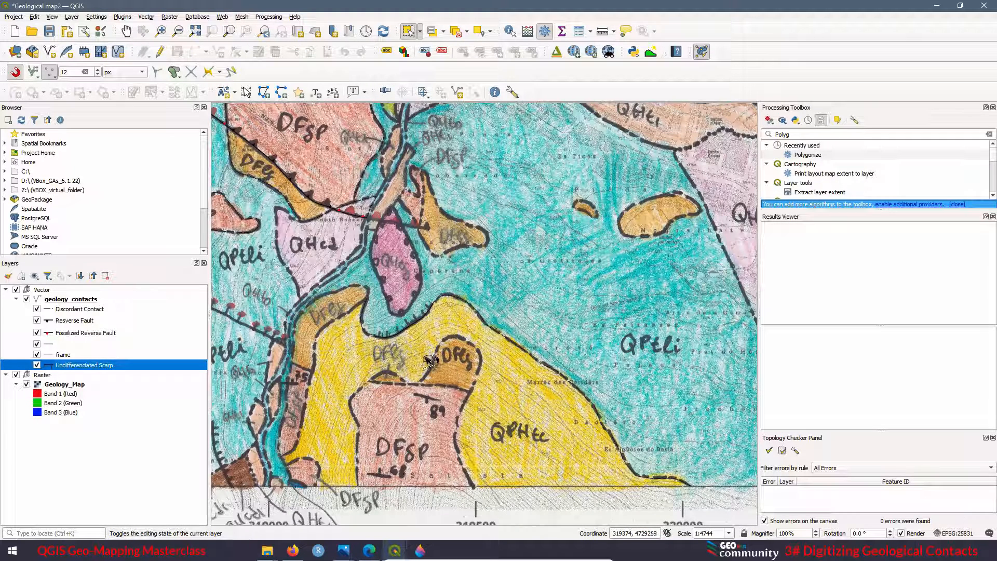
pyautogui.scroll(-1, 429, 358)
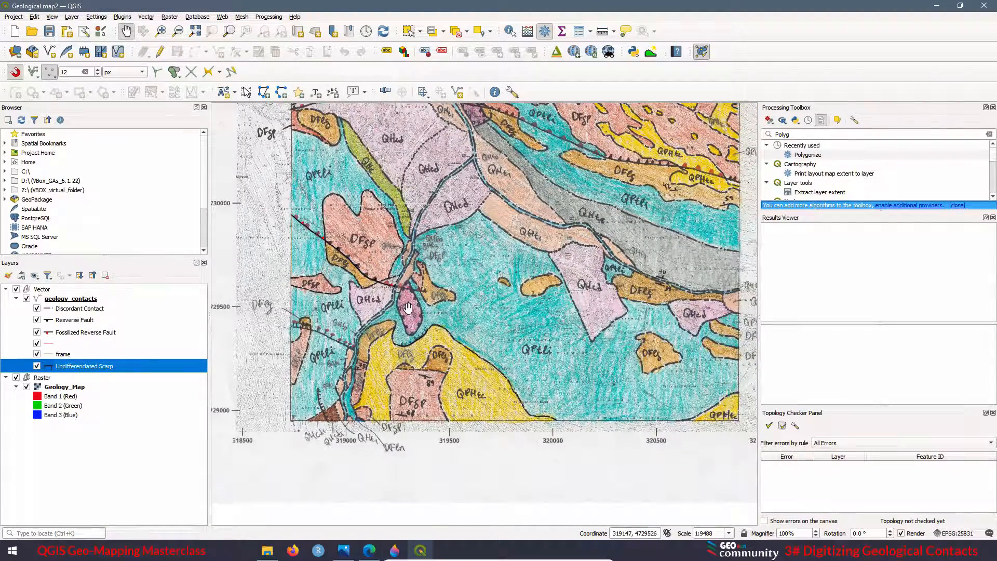
pyautogui.scroll(2, 388, 394)
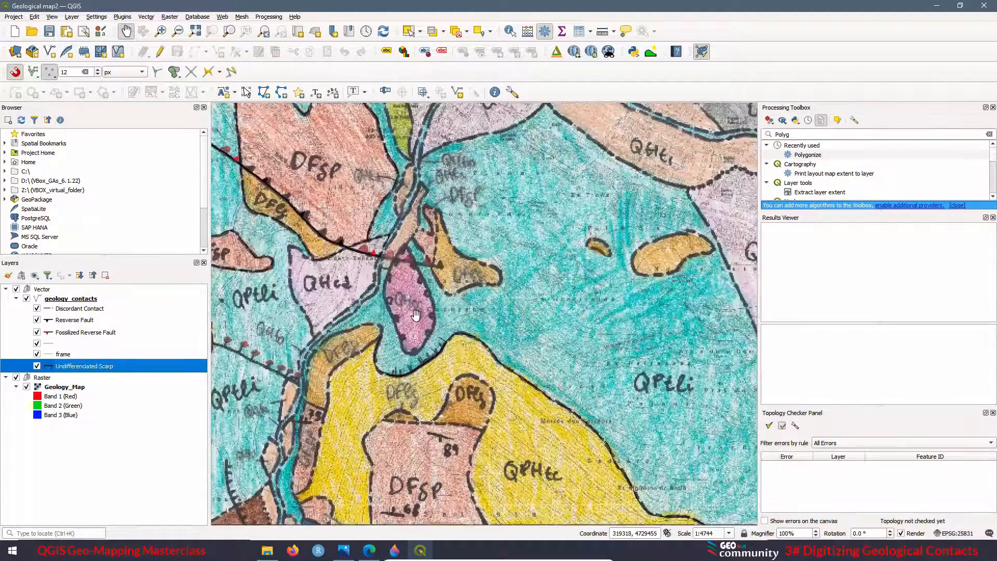
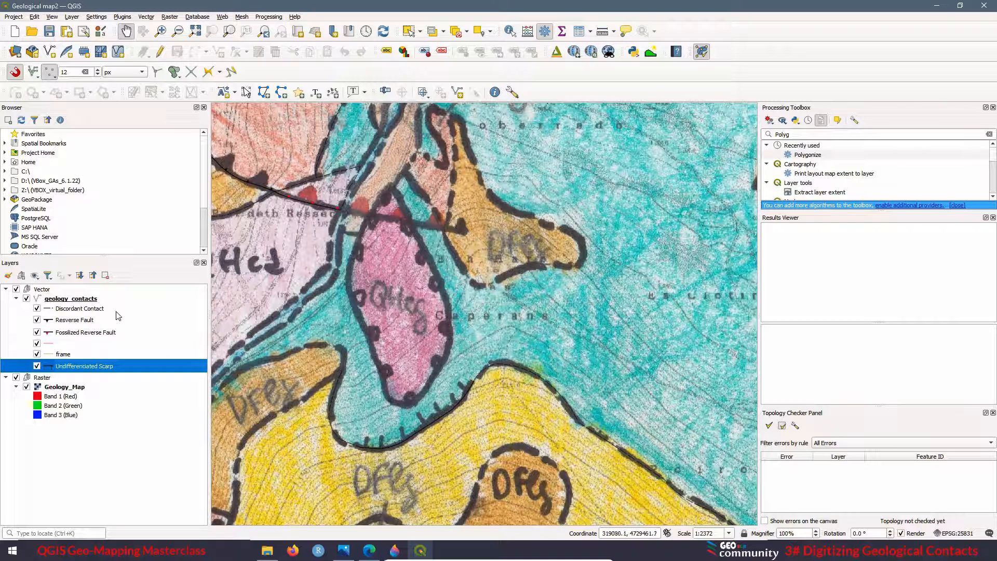
# Browse the available line symbols for the Discordant Contact category and close its symbol settings.
pyautogui.rightClick(78, 309)
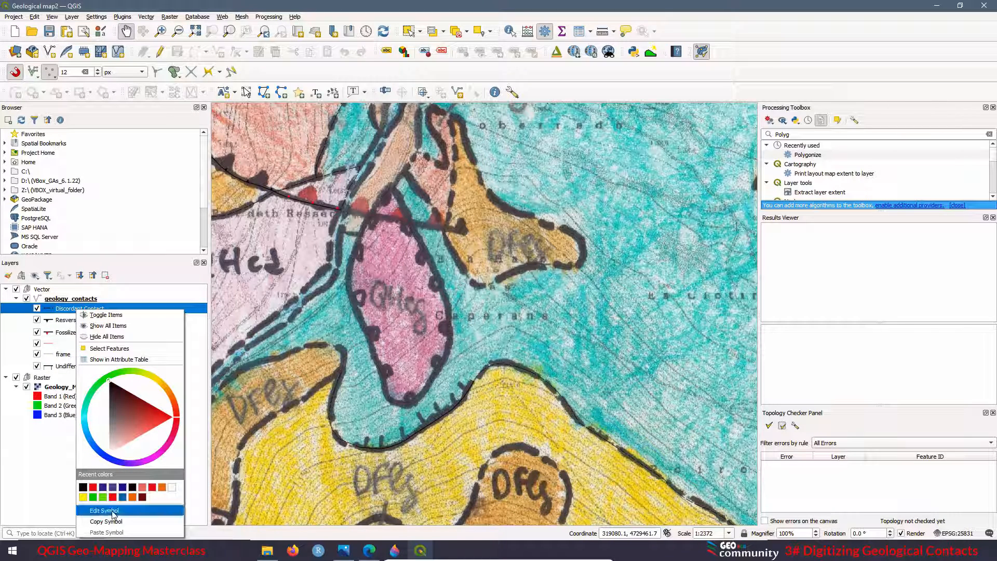
pyautogui.click(120, 510)
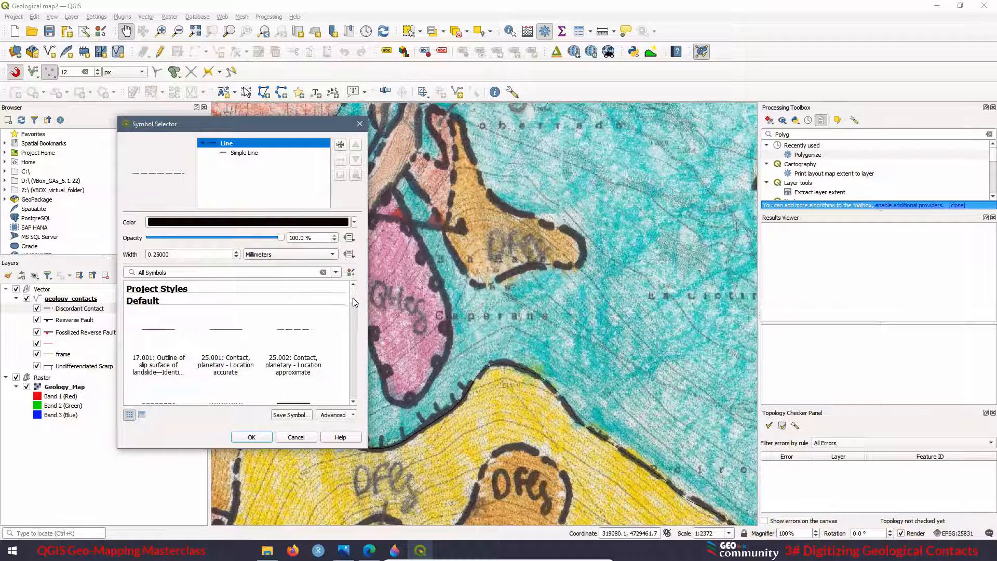
pyautogui.moveTo(353, 302)
pyautogui.mouseDown()
pyautogui.moveTo(355, 332)
pyautogui.moveTo(354, 288)
pyautogui.mouseUp()
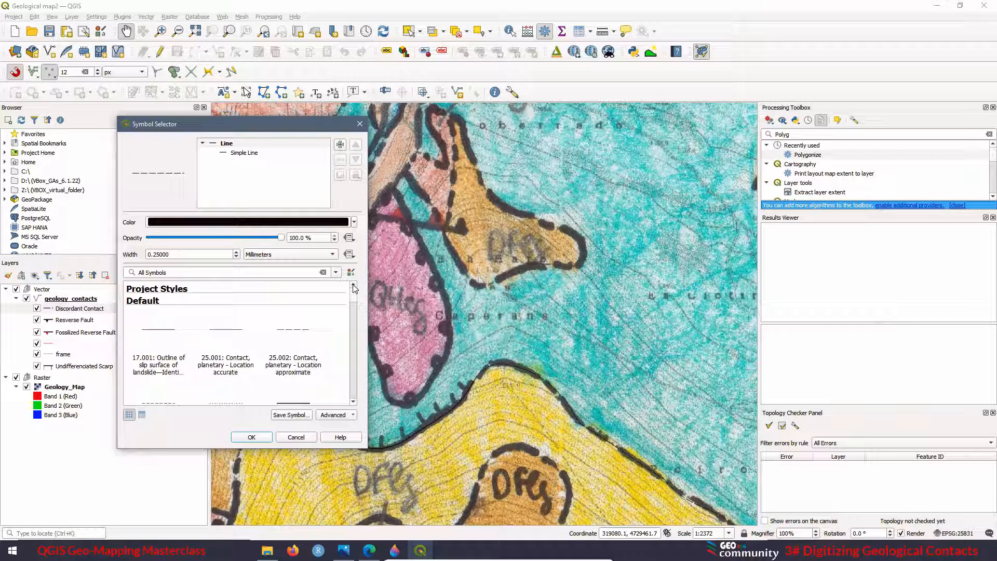
pyautogui.click(262, 438)
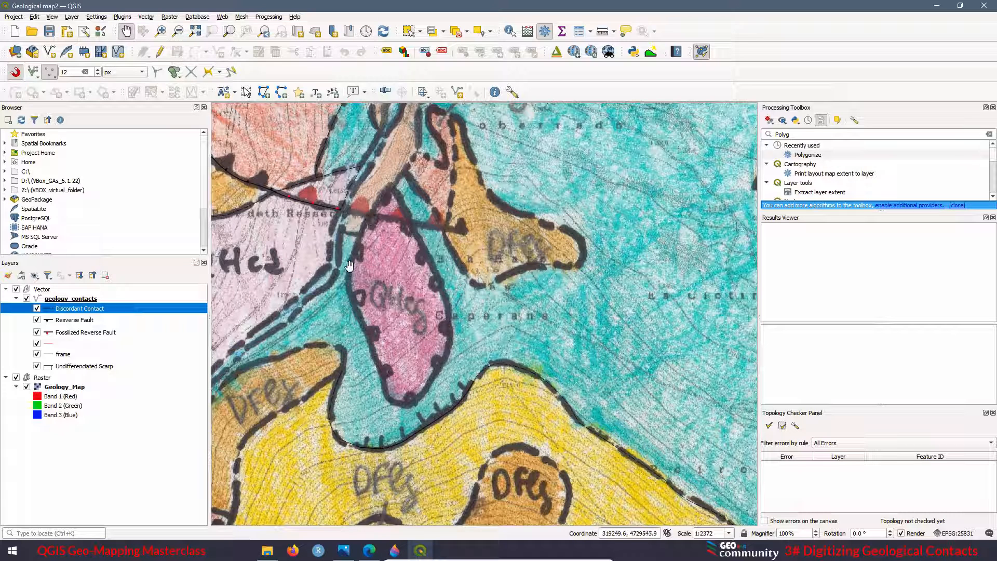
# Start editing the geology_contacts layer and trace the dark outline around the pink QHcg unit as a line below the fault.
pyautogui.click(71, 299)
pyautogui.click(160, 51)
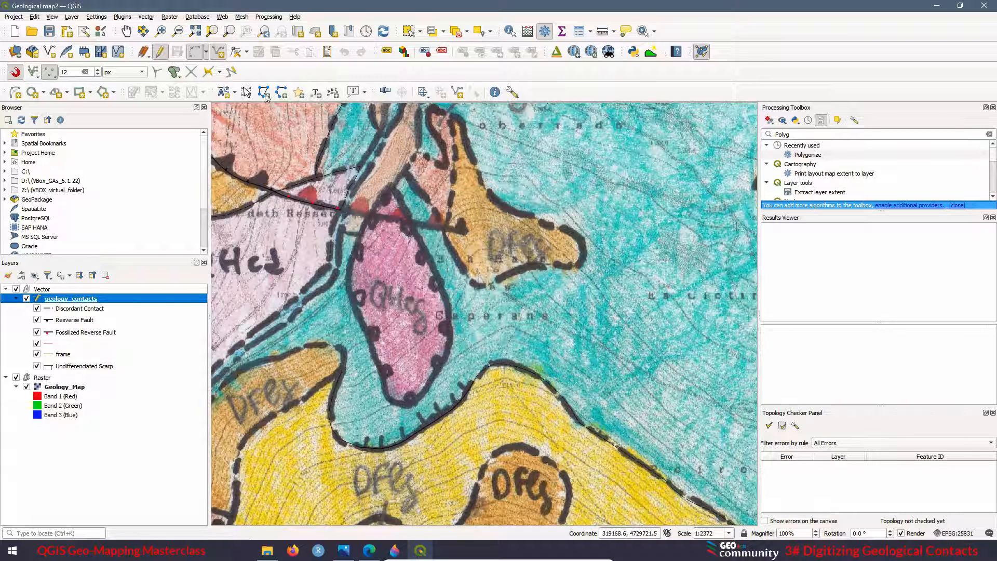
pyautogui.scroll(1, 380, 240)
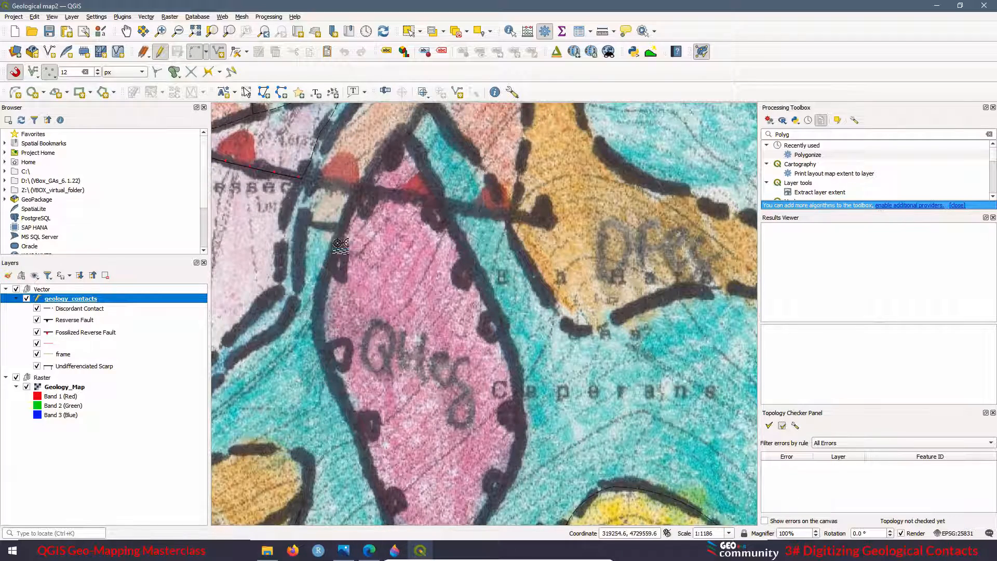
pyautogui.scroll(1, 370, 197)
pyautogui.click(350, 191)
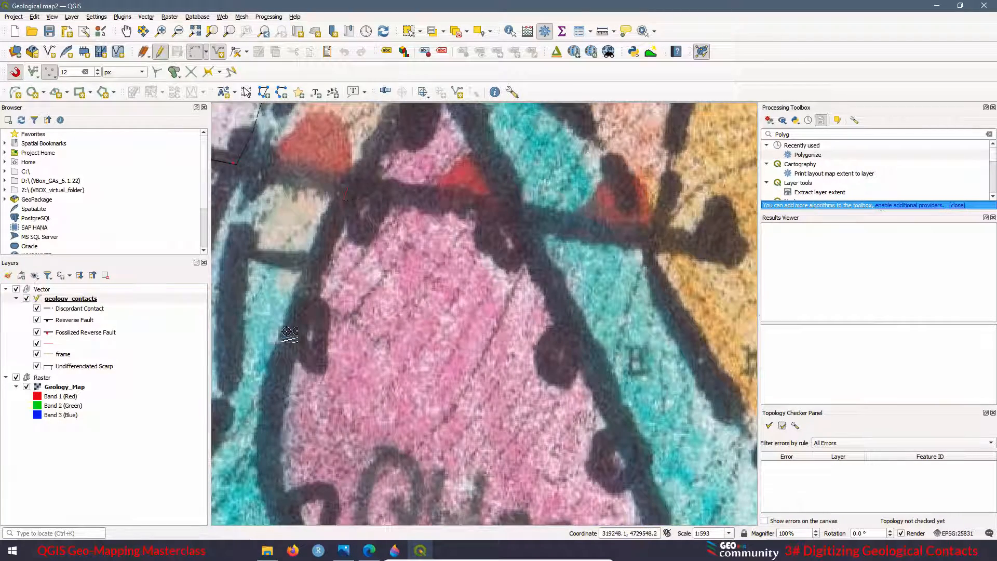
pyautogui.click(290, 335)
pyautogui.scroll(-1, 309, 177)
pyautogui.scroll(1, 311, 410)
pyautogui.click(380, 392)
pyautogui.click(643, 165)
pyautogui.scroll(-1, 511, 140)
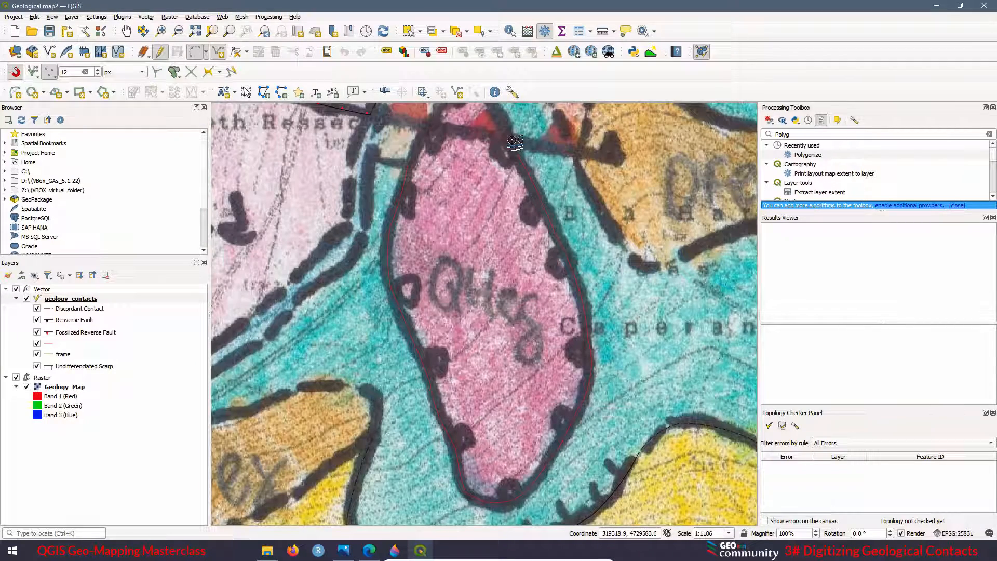
# Finish the line around the QHcg unit and enter Gravitational Slide Contact as its contact value.
pyautogui.rightClick(514, 141)
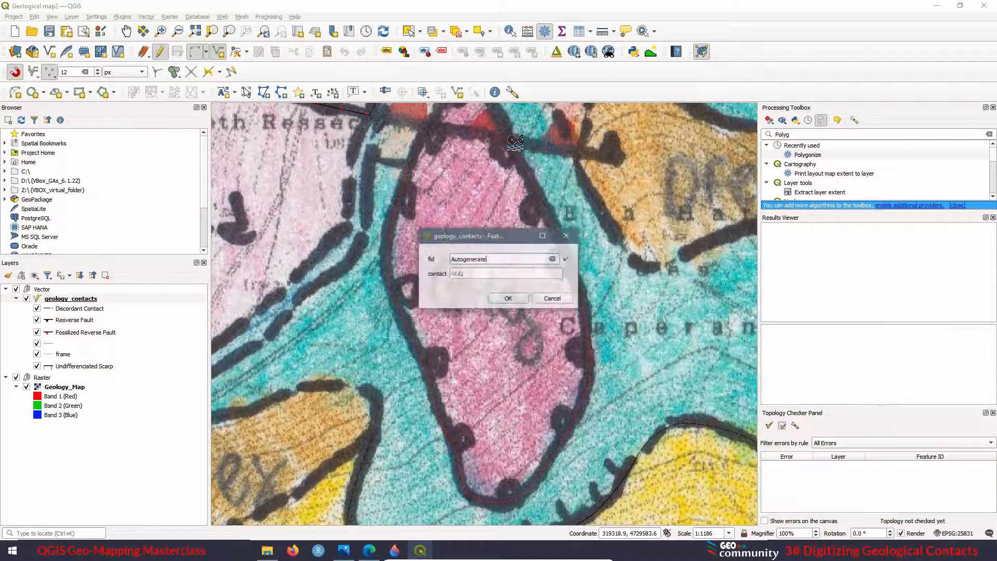
pyautogui.click(463, 273)
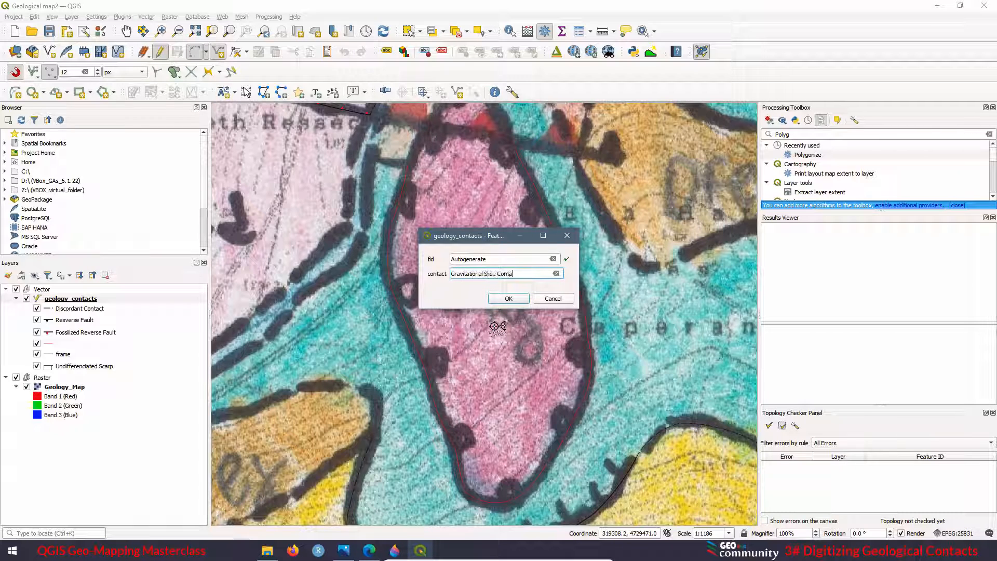
pyautogui.press('Return')
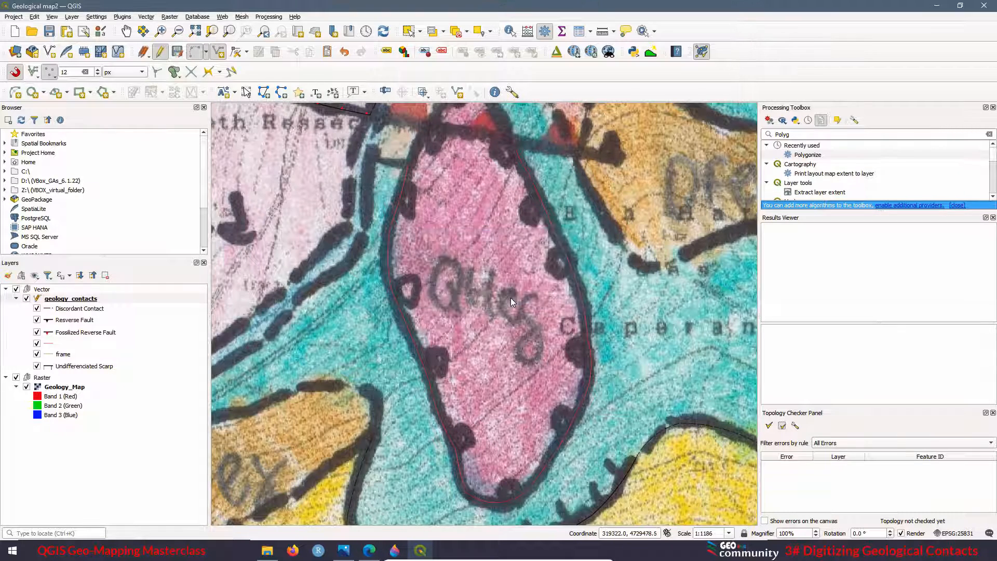
# Reclassify the geology_contacts symbology by contact to add the Gravitational Slide Contact category, and apply it.
pyautogui.rightClick(69, 299)
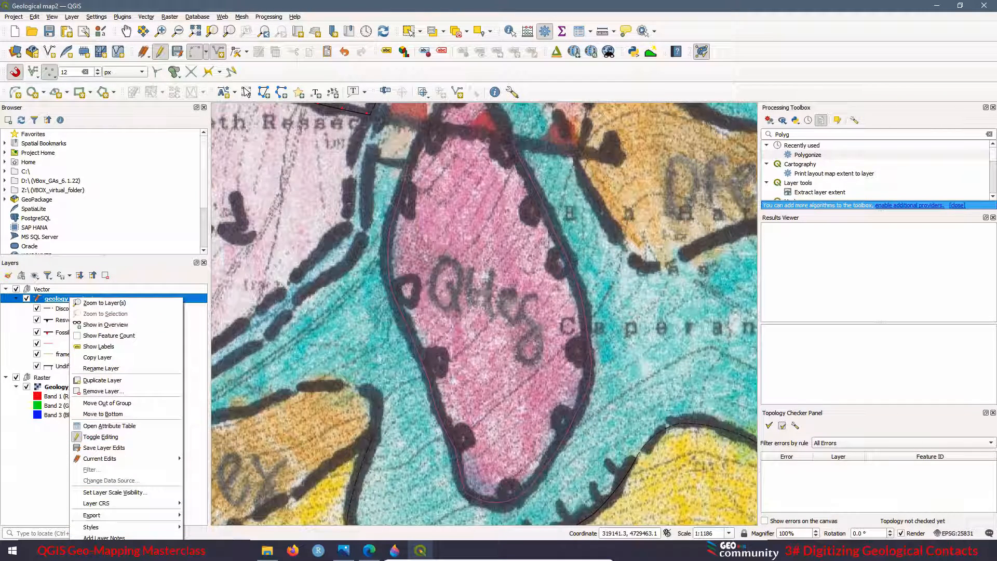
pyautogui.click(98, 549)
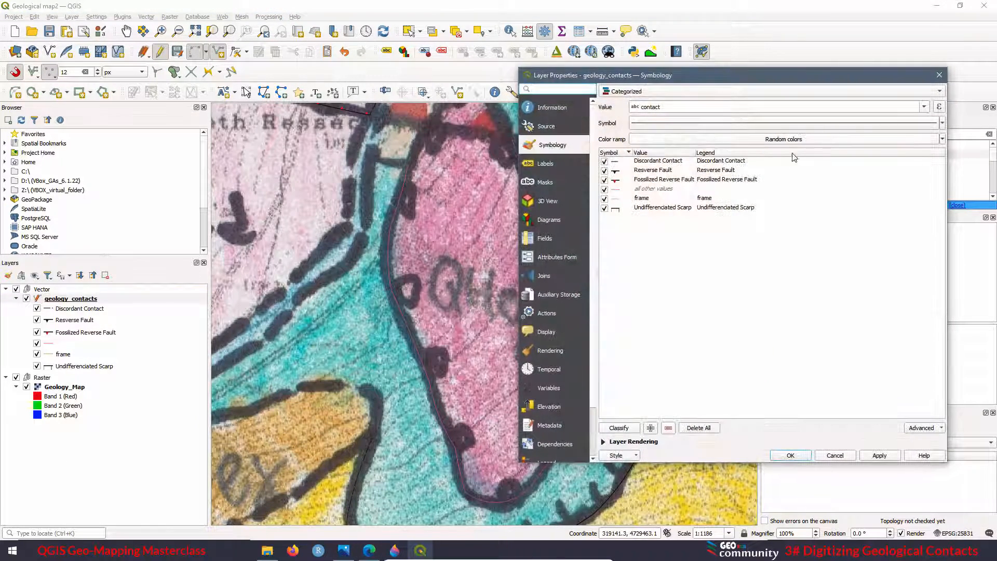
pyautogui.click(620, 428)
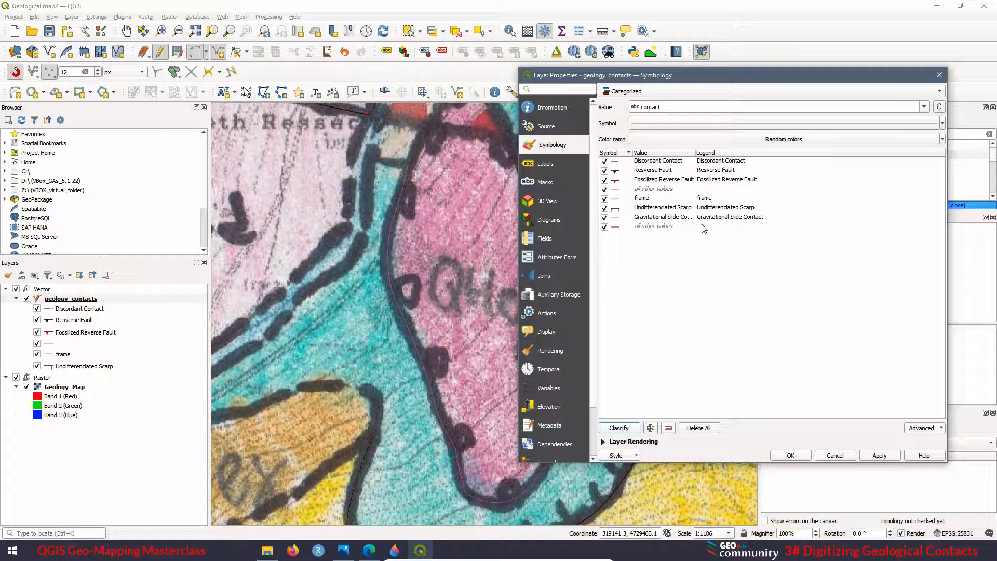
pyautogui.click(709, 224)
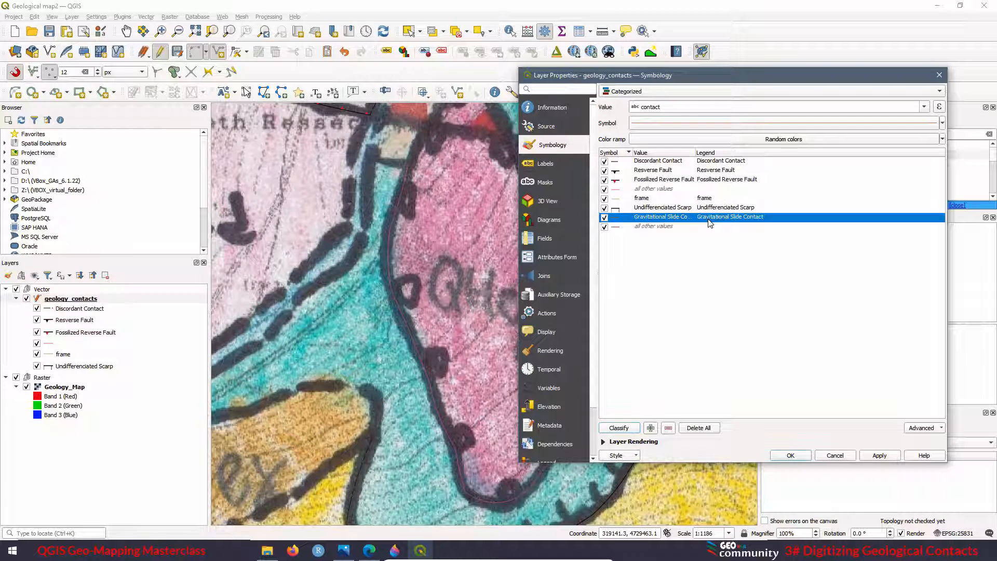
pyautogui.click(890, 458)
pyautogui.click(792, 456)
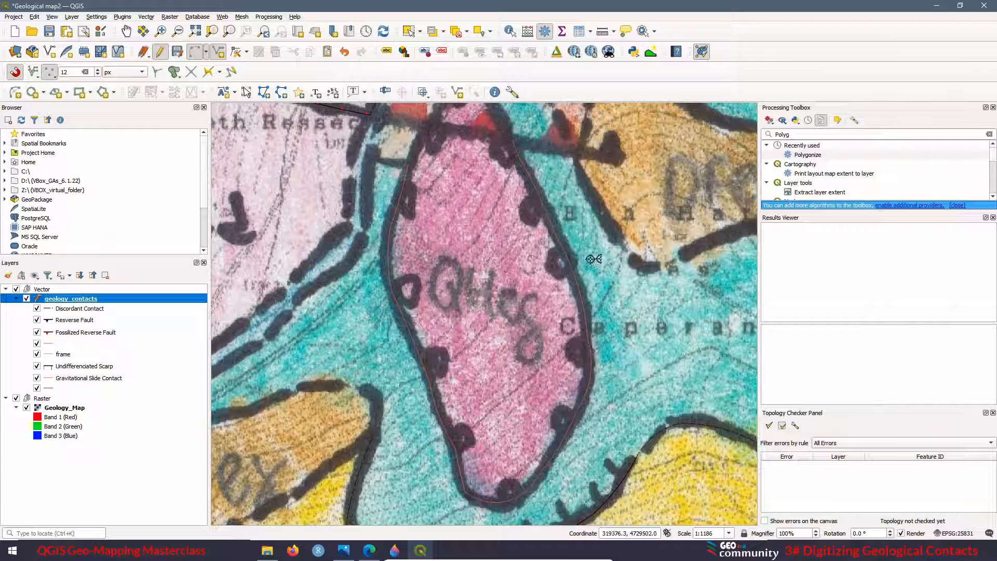
# Give the Gravitational Slide Contact category the line symbol 25.051: Furrow, planetary.
pyautogui.rightClick(84, 379)
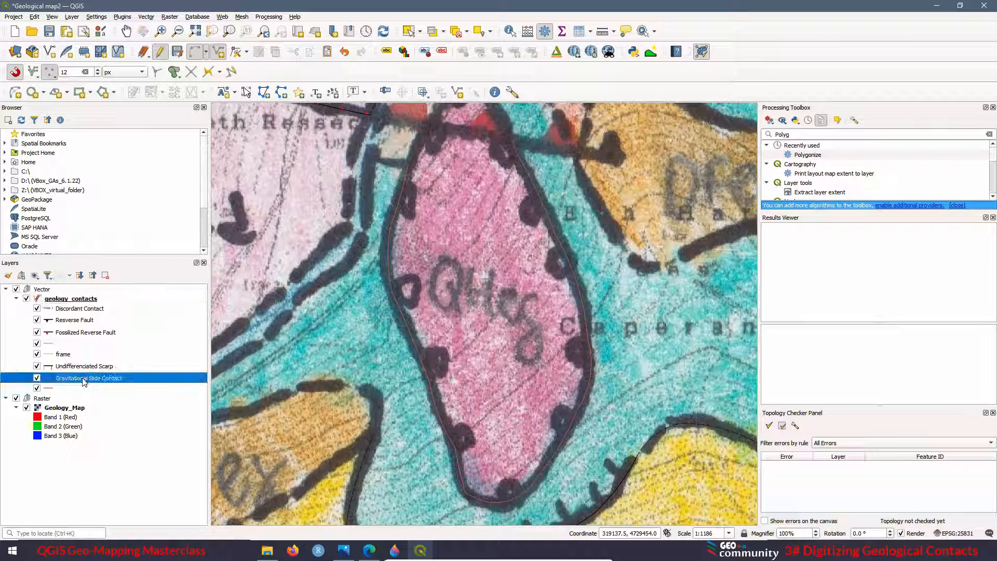
pyautogui.click(111, 351)
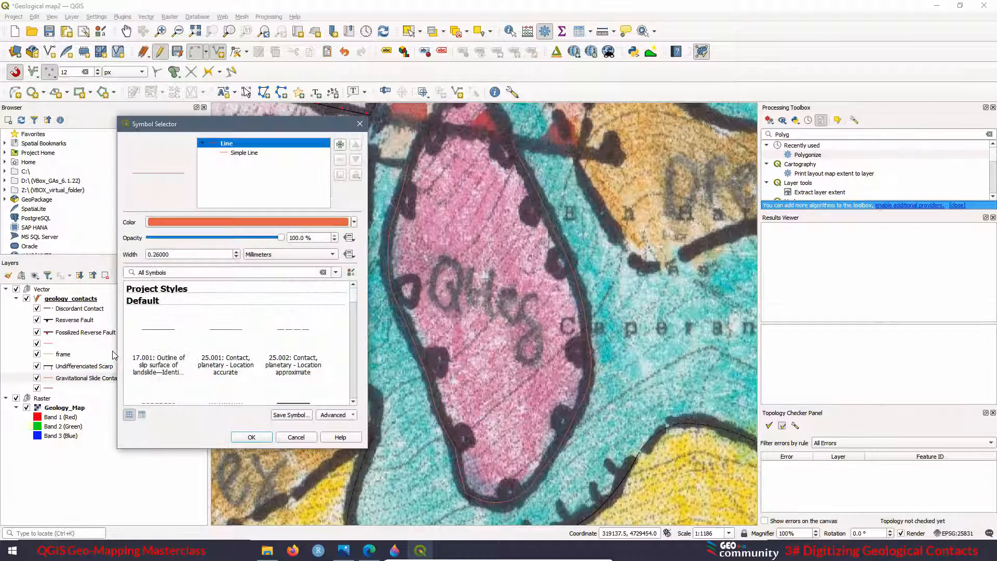
pyautogui.moveTo(352, 297); pyautogui.dragTo(351, 307)
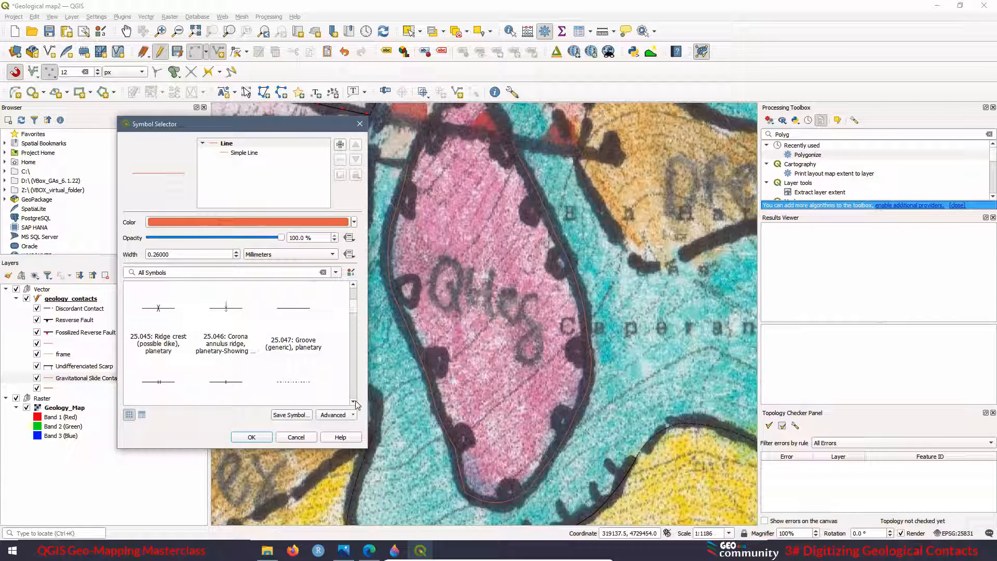
pyautogui.moveTo(355, 403); pyautogui.dragTo(354, 403)
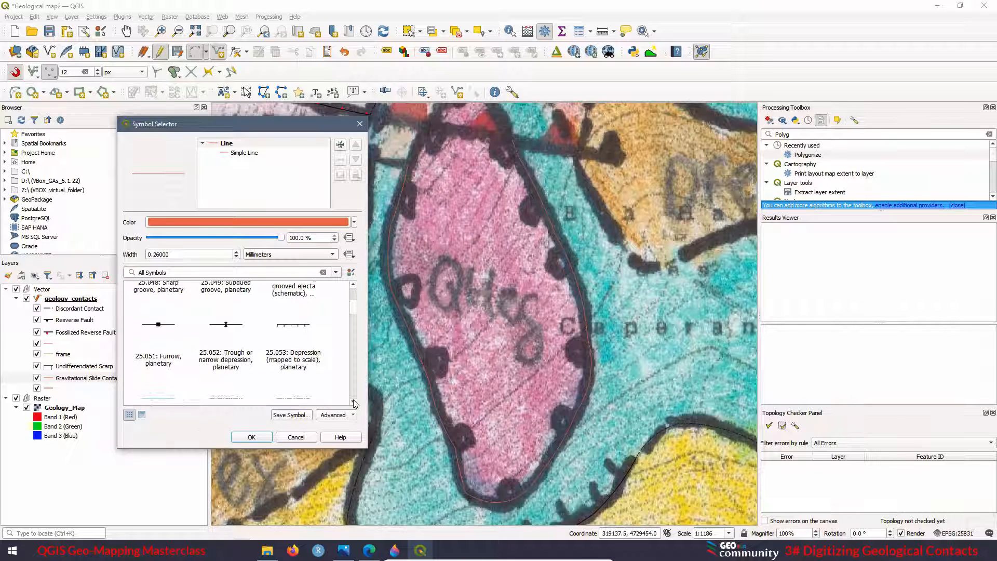
pyautogui.click(165, 327)
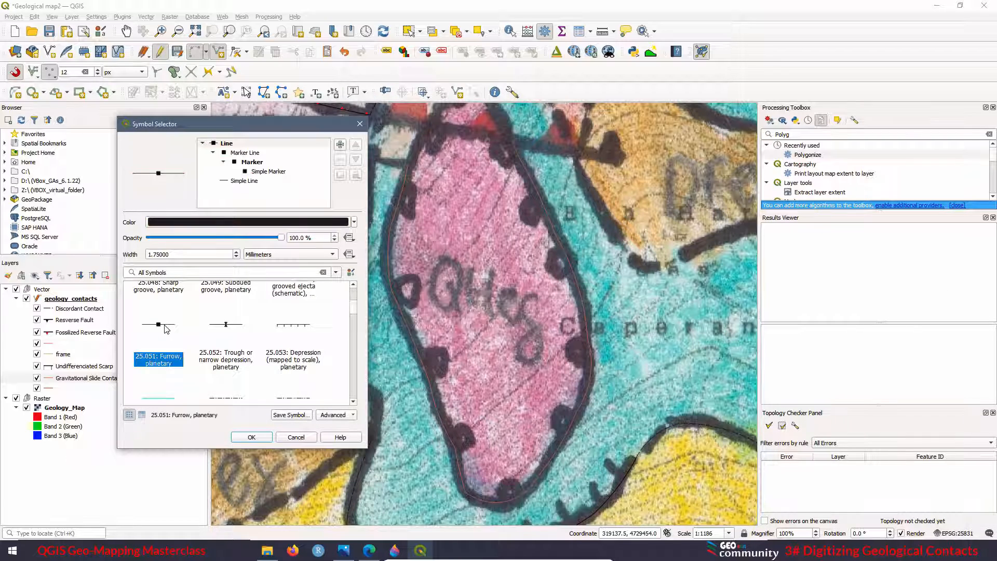
# Replace the marker on the Gravitational Slide Contact line with the dot white symbol and accept the symbol settings.
pyautogui.click(252, 162)
pyautogui.click(354, 402)
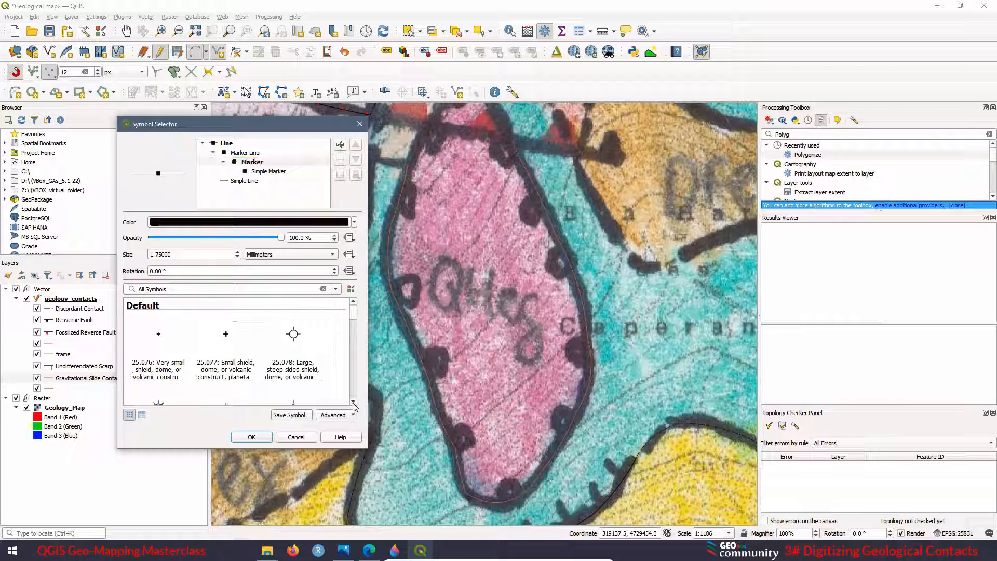
pyautogui.click(354, 403)
pyautogui.click(353, 403)
pyautogui.click(354, 403)
pyautogui.click(353, 402)
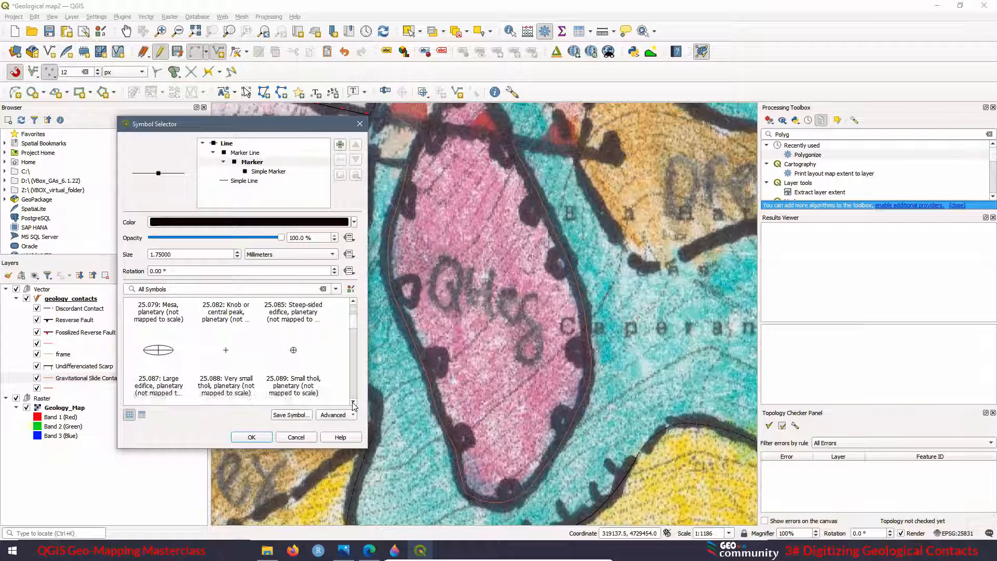
pyautogui.click(354, 403)
pyautogui.click(354, 403)
pyautogui.click(354, 403)
pyautogui.click(354, 402)
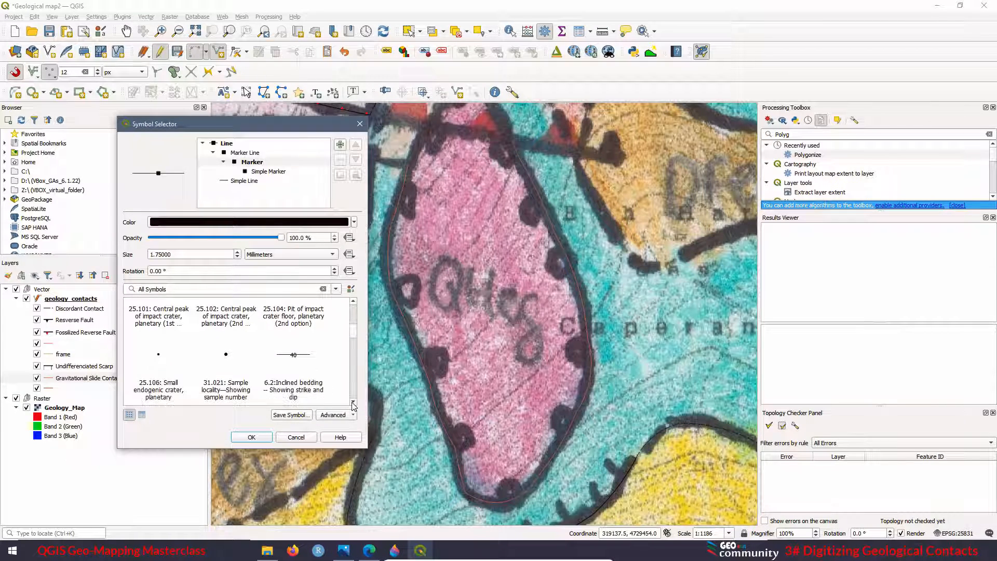
pyautogui.click(353, 403)
pyautogui.click(353, 403)
pyautogui.click(354, 403)
pyautogui.click(354, 403)
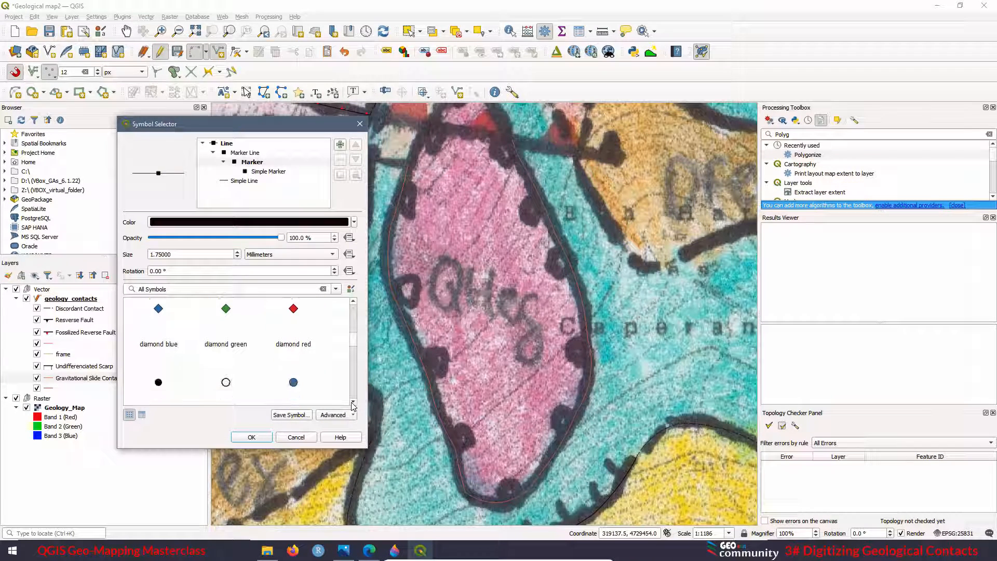
pyautogui.click(226, 383)
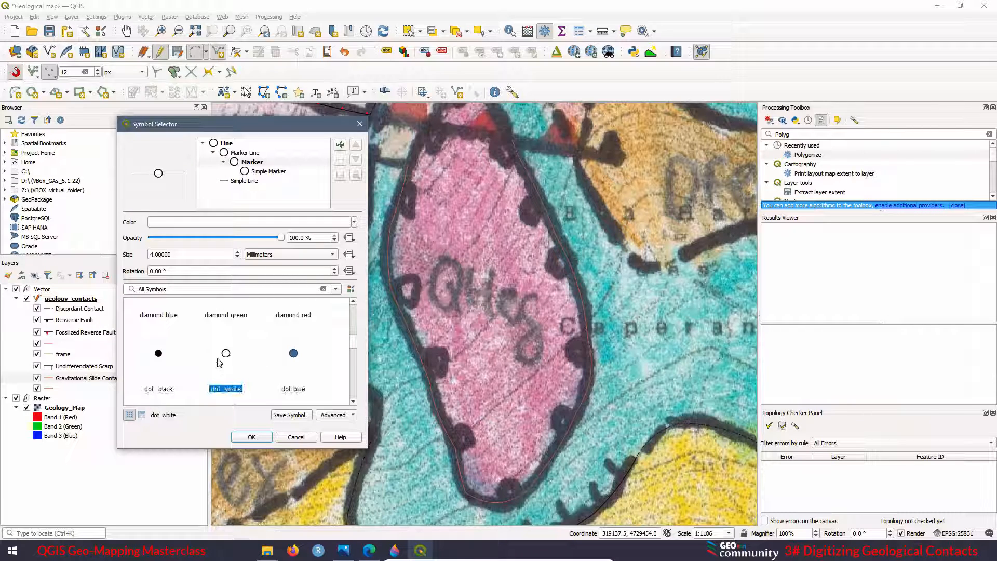
pyautogui.click(251, 437)
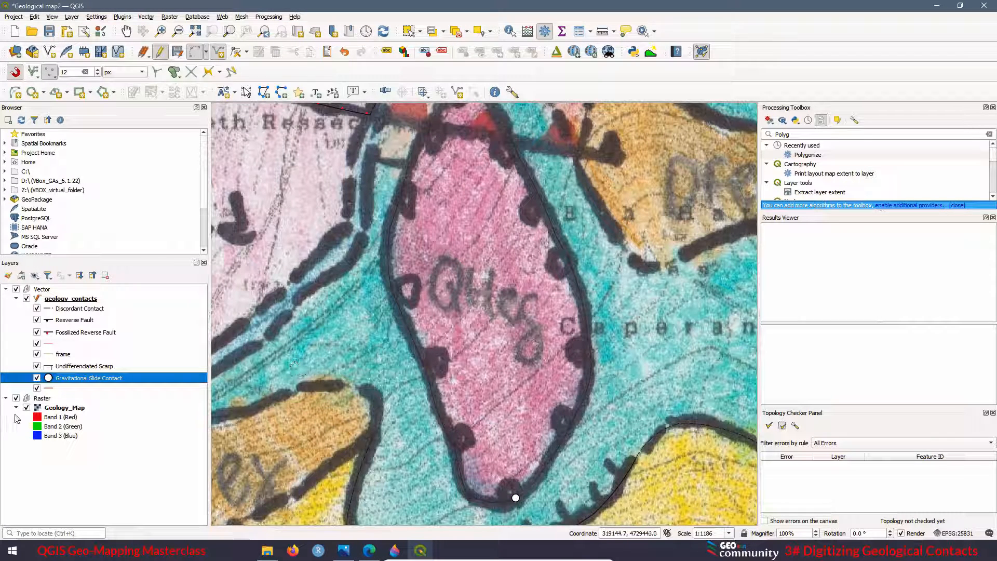
# Set the simple marker size in the Gravitational Slide Contact symbol to 2 millimeters.
pyautogui.rightClick(81, 379)
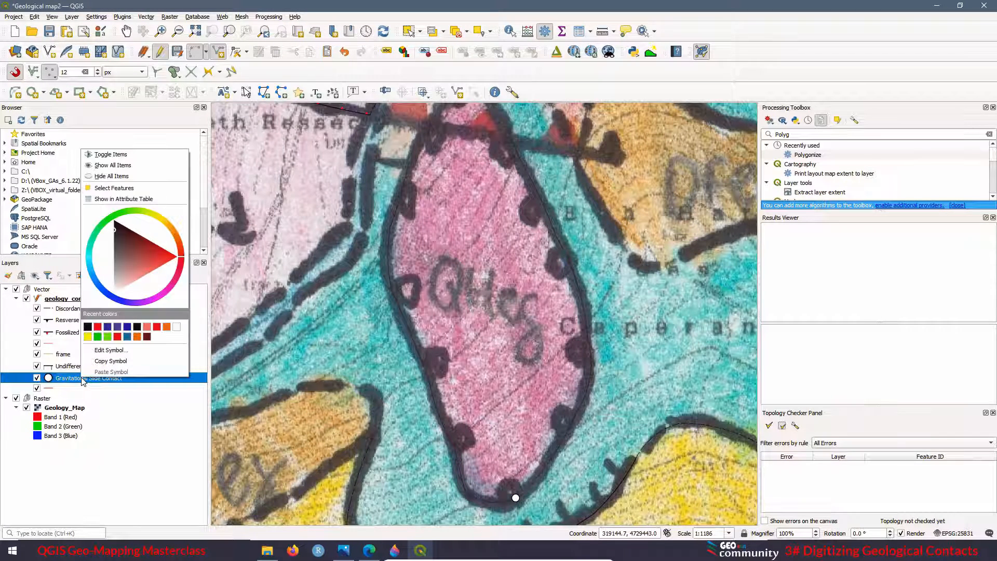
pyautogui.click(106, 348)
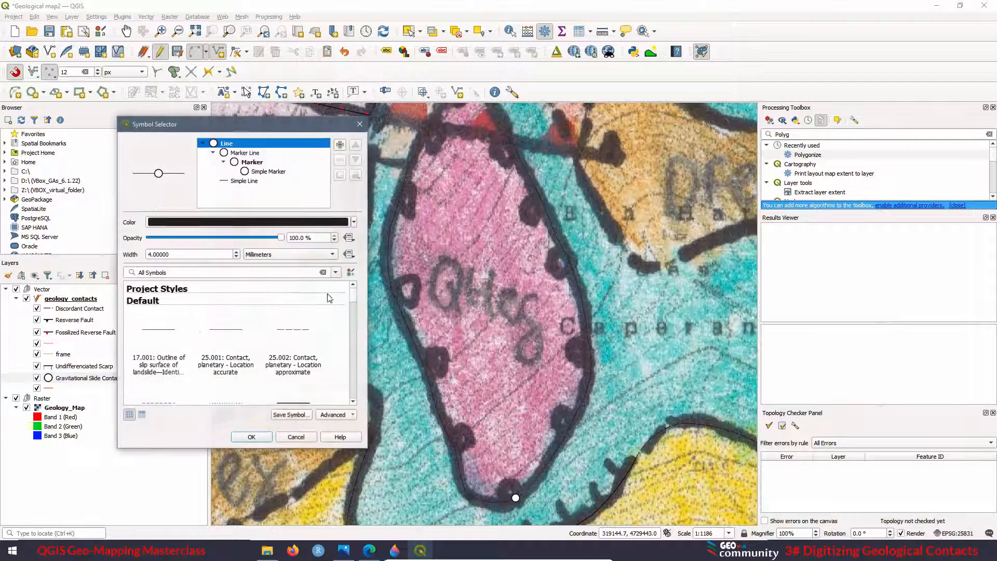
pyautogui.click(244, 153)
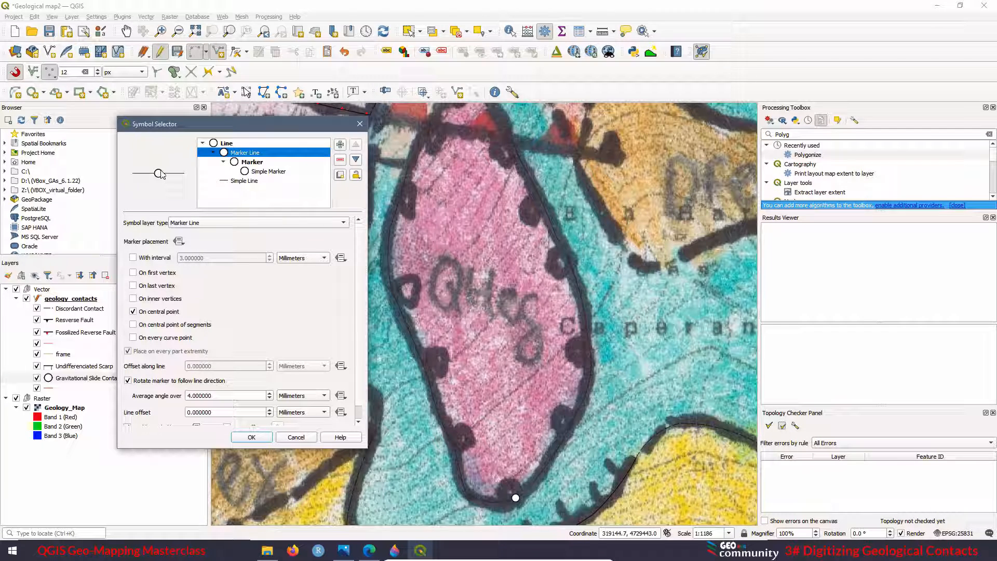
pyautogui.click(277, 173)
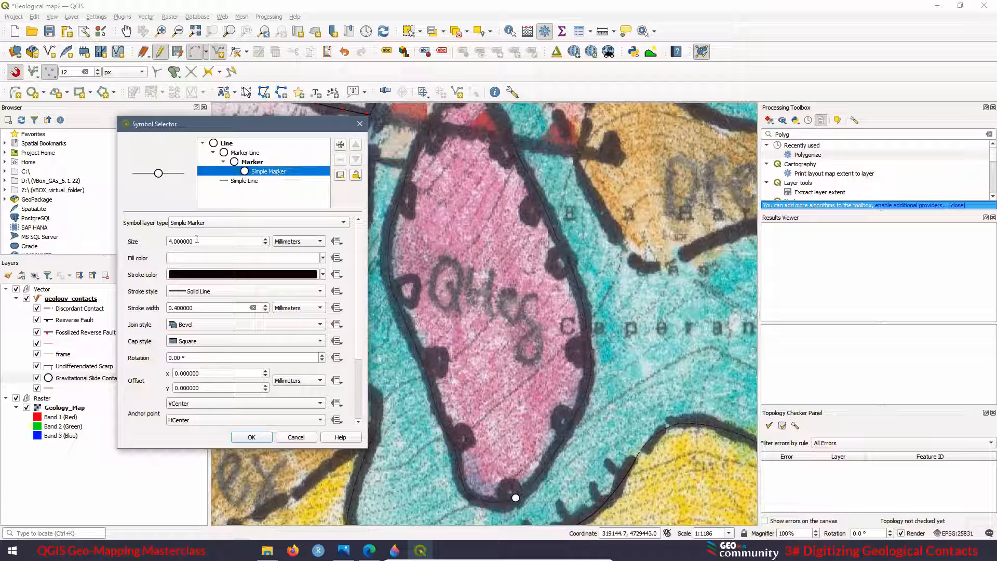
pyautogui.moveTo(197, 241); pyautogui.dragTo(148, 243)
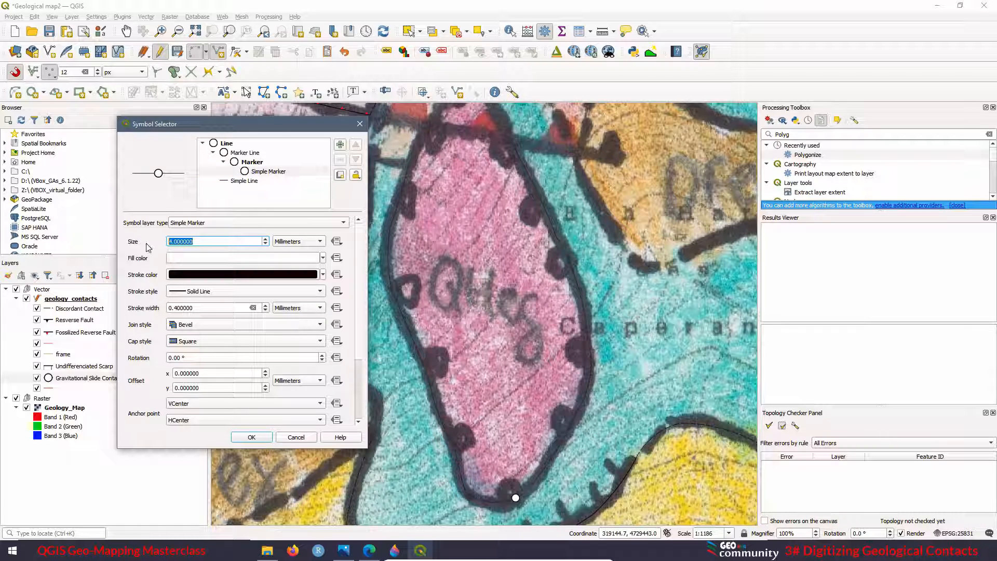
pyautogui.write('2')
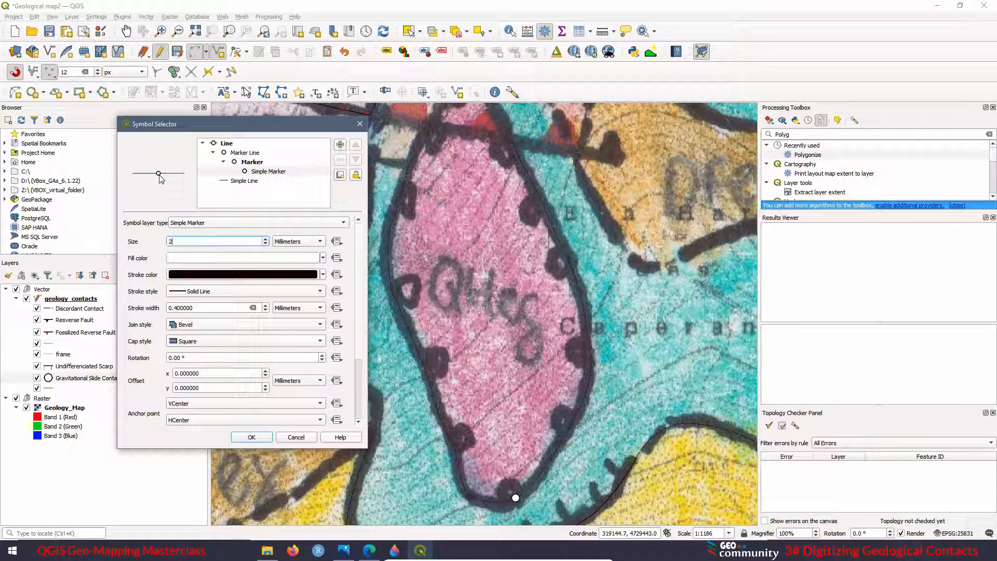
# Set the marker line's offset to -1 millimeter so the circle sits beside the contact line, and accept the symbol.
pyautogui.click(245, 153)
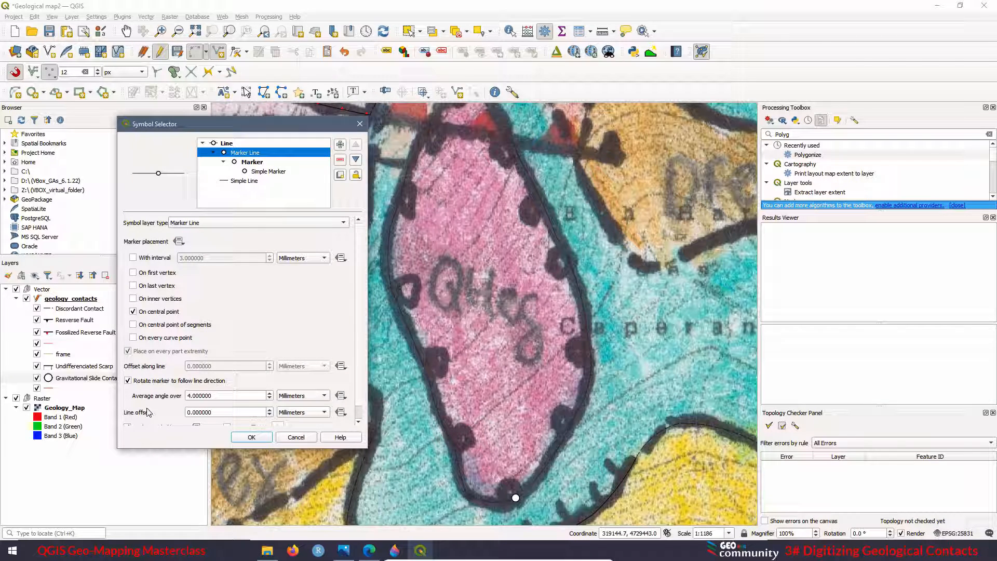
pyautogui.click(270, 416)
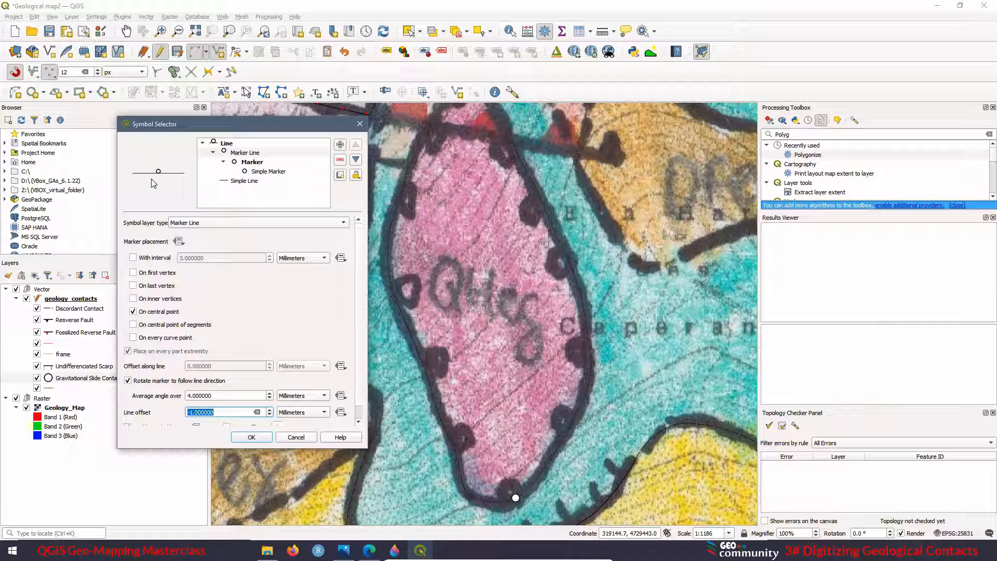
pyautogui.click(252, 438)
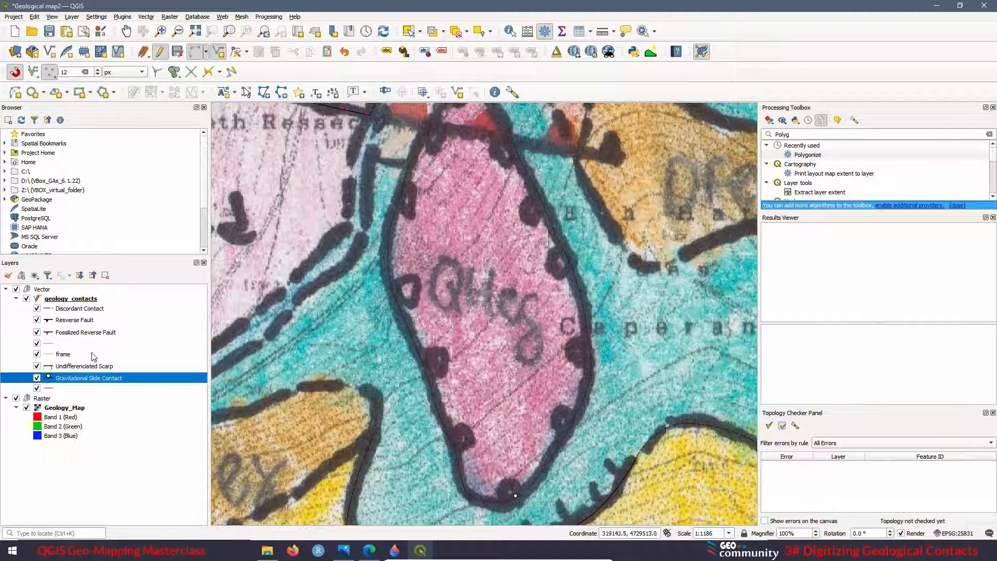
# Make the fill of the simple marker in the Gravitational Slide Contact symbol transparent and accept the symbol settings.
pyautogui.rightClick(92, 381)
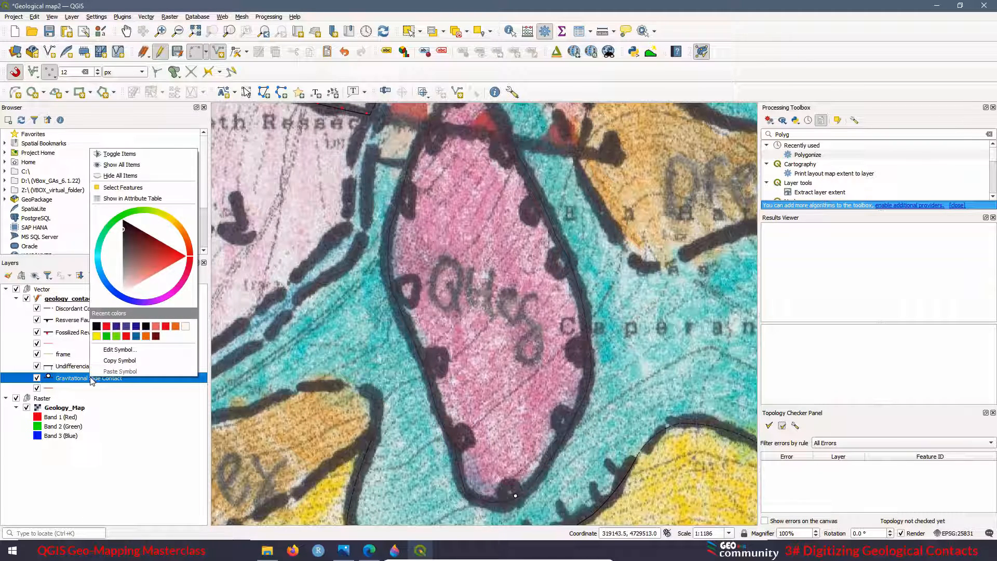
pyautogui.click(119, 349)
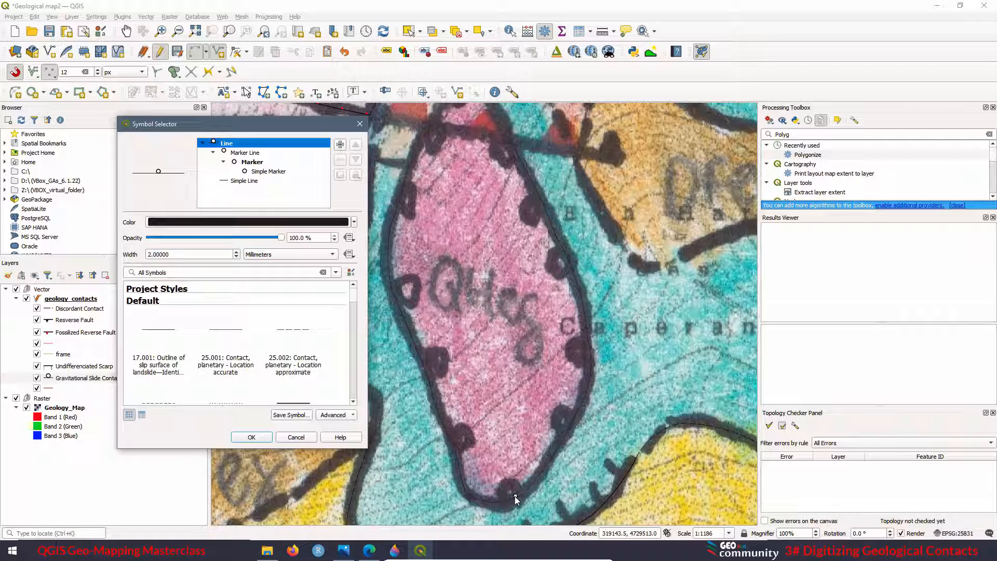
pyautogui.click(261, 173)
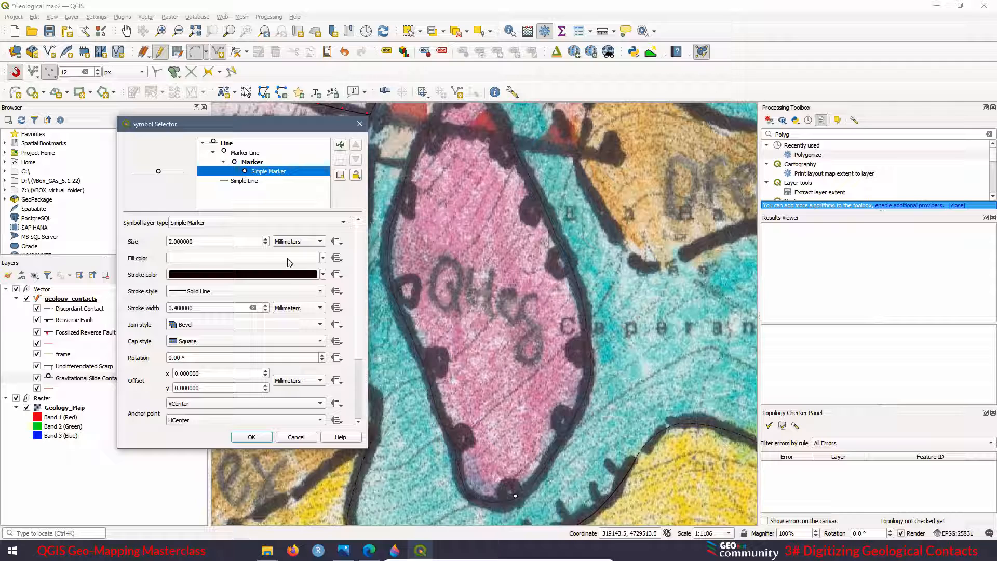
pyautogui.click(322, 258)
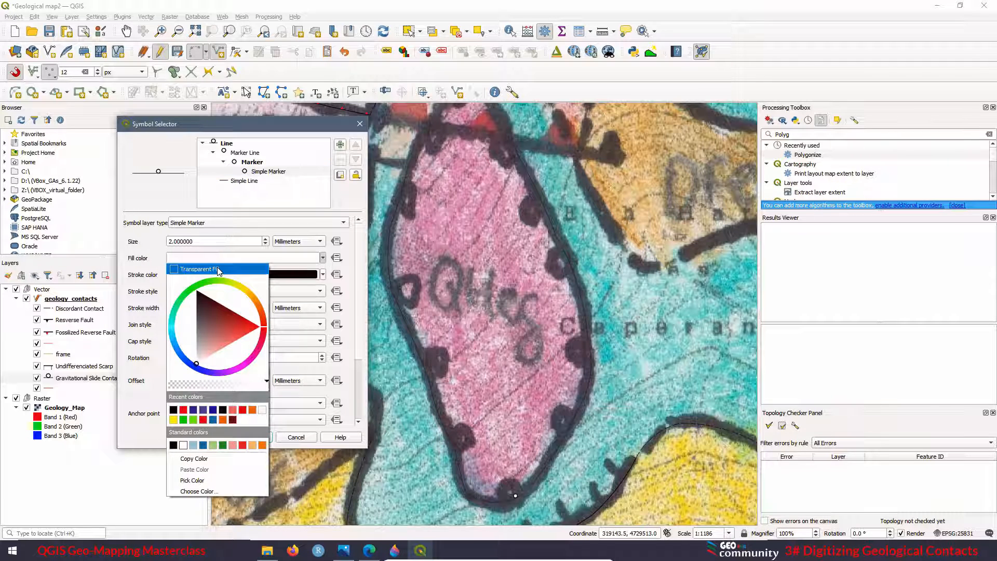
pyautogui.click(220, 269)
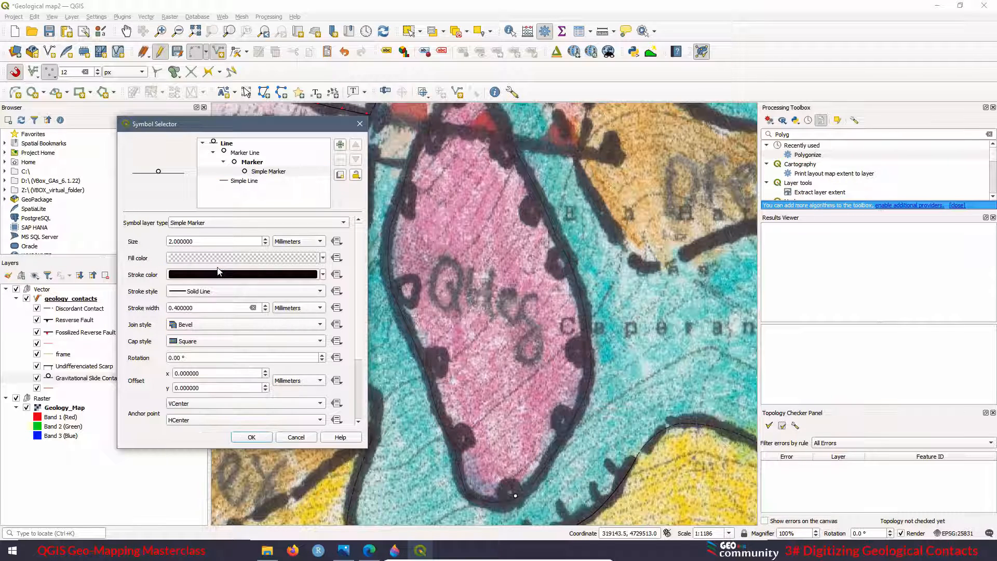
pyautogui.click(253, 437)
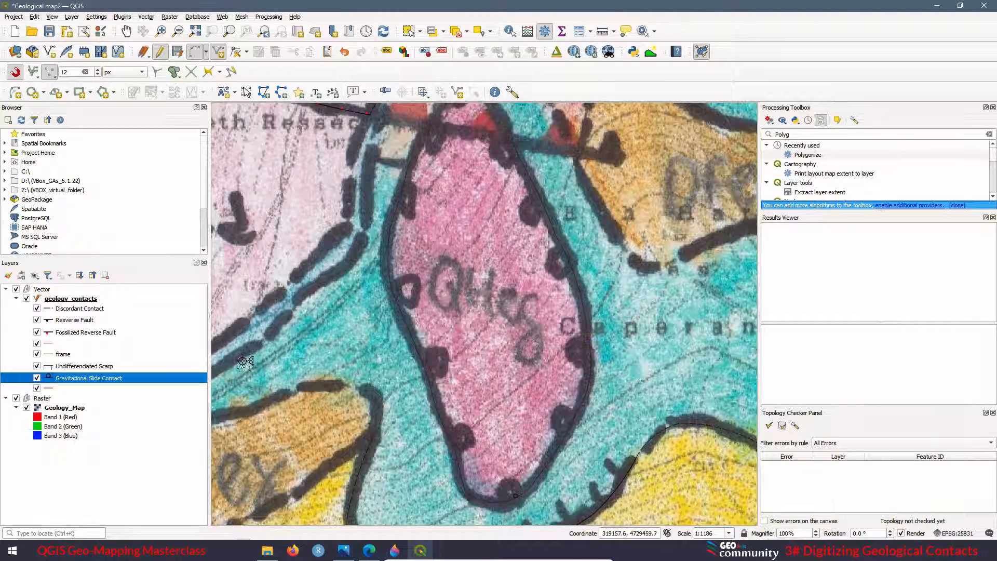
# Turn on interval placement for the Gravitational Slide Contact marker line with a 4 millimeter interval, and accept the symbol.
pyautogui.rightClick(66, 375)
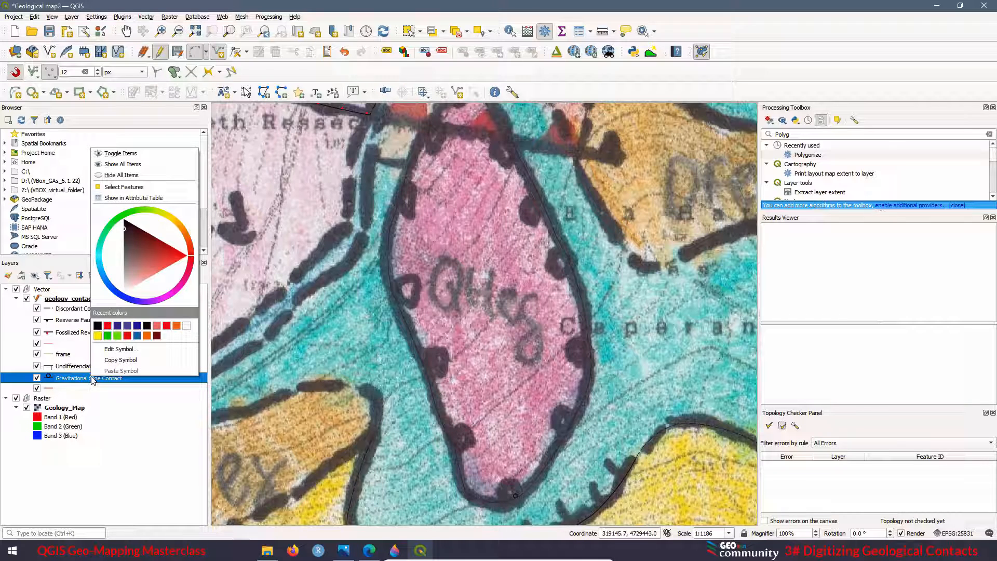
pyautogui.click(132, 354)
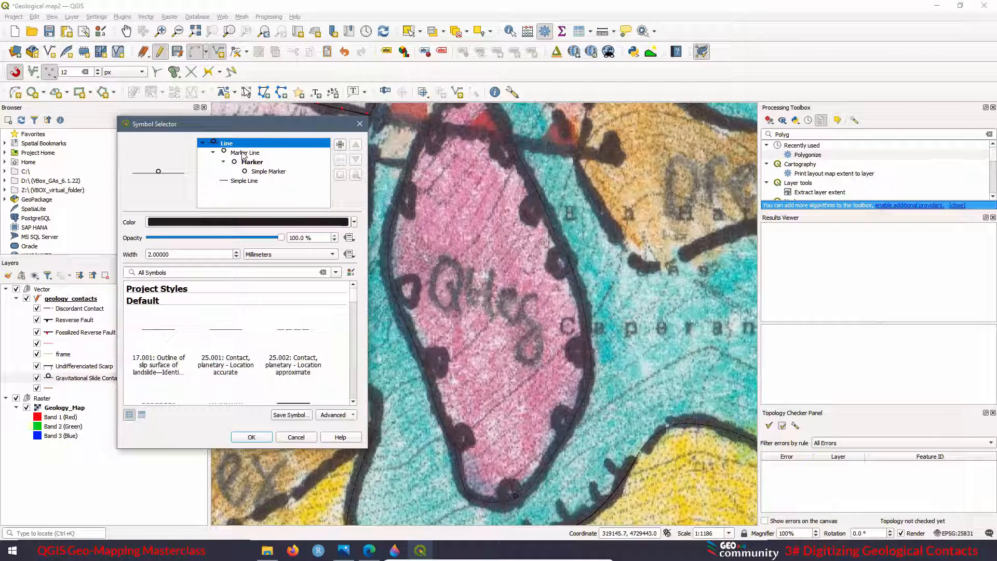
pyautogui.click(243, 153)
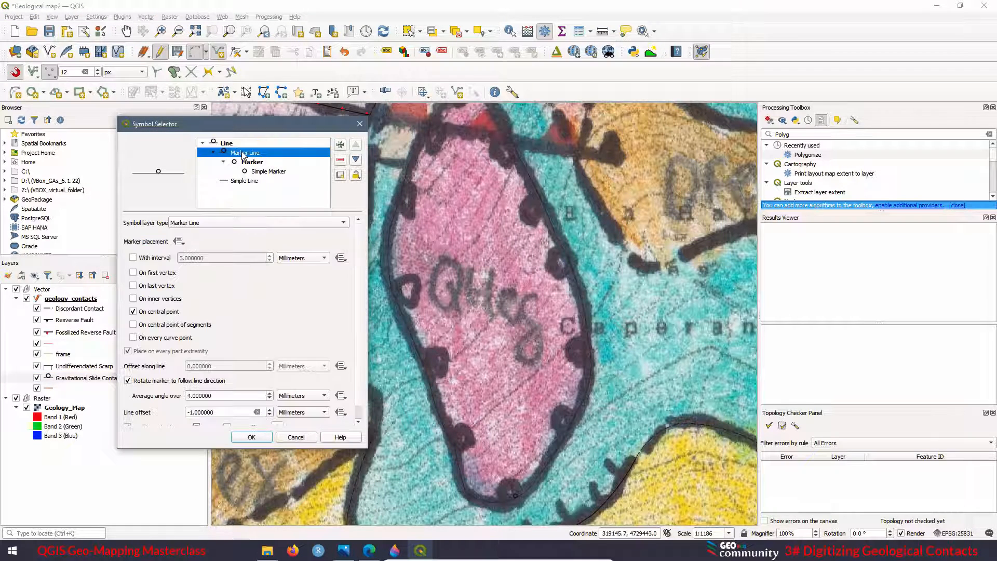
pyautogui.click(134, 258)
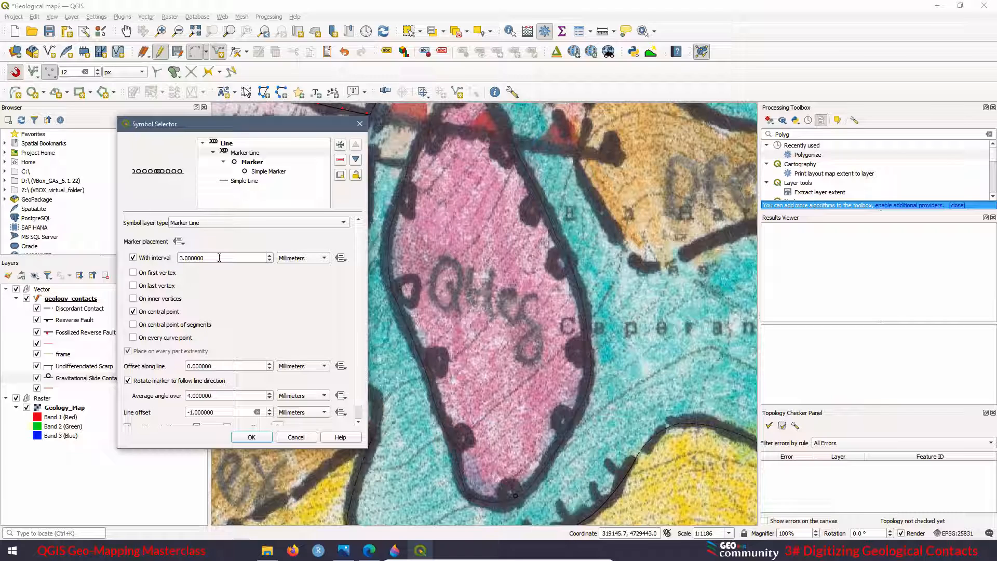
pyautogui.moveTo(204, 262); pyautogui.dragTo(174, 262)
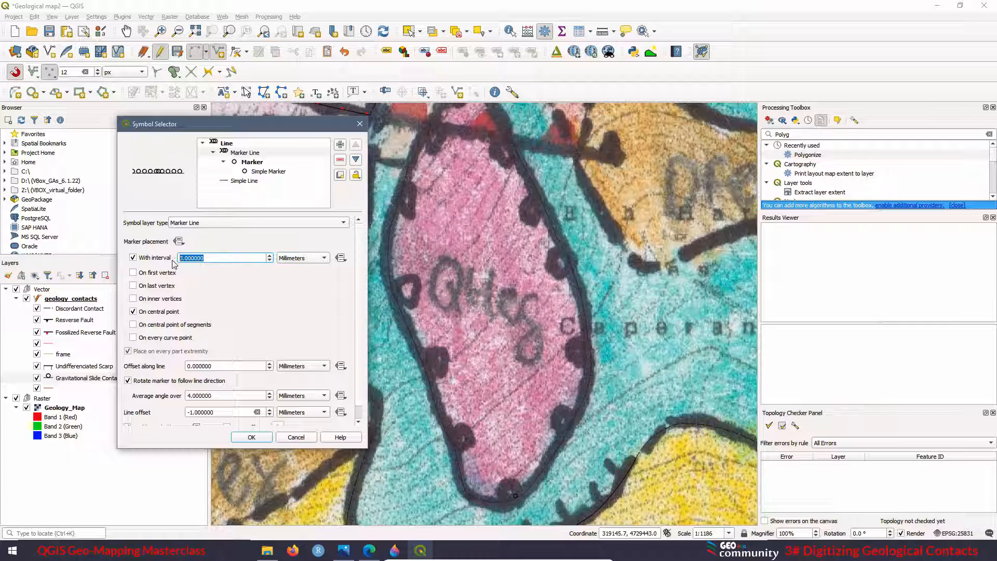
pyautogui.write('4')
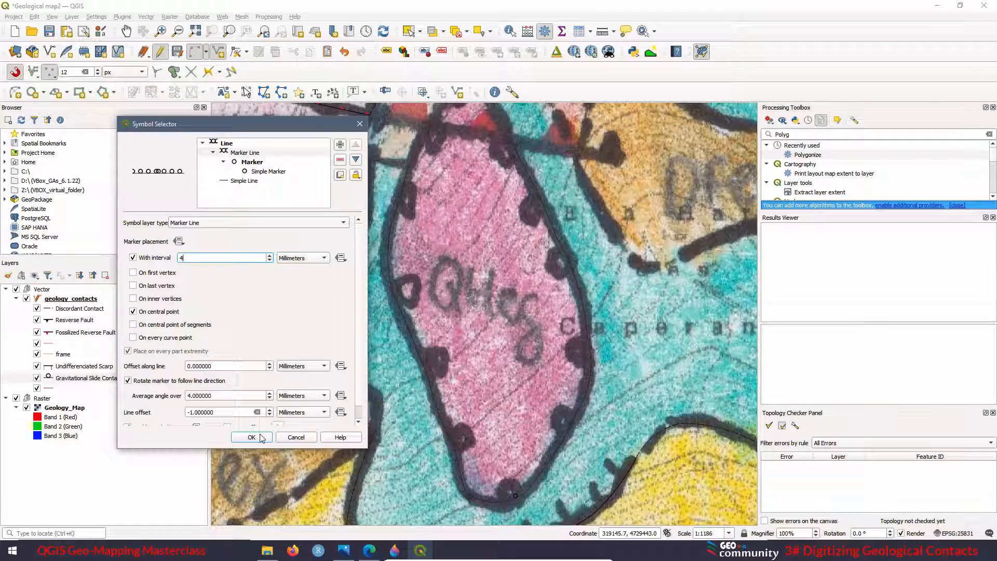
pyautogui.click(251, 437)
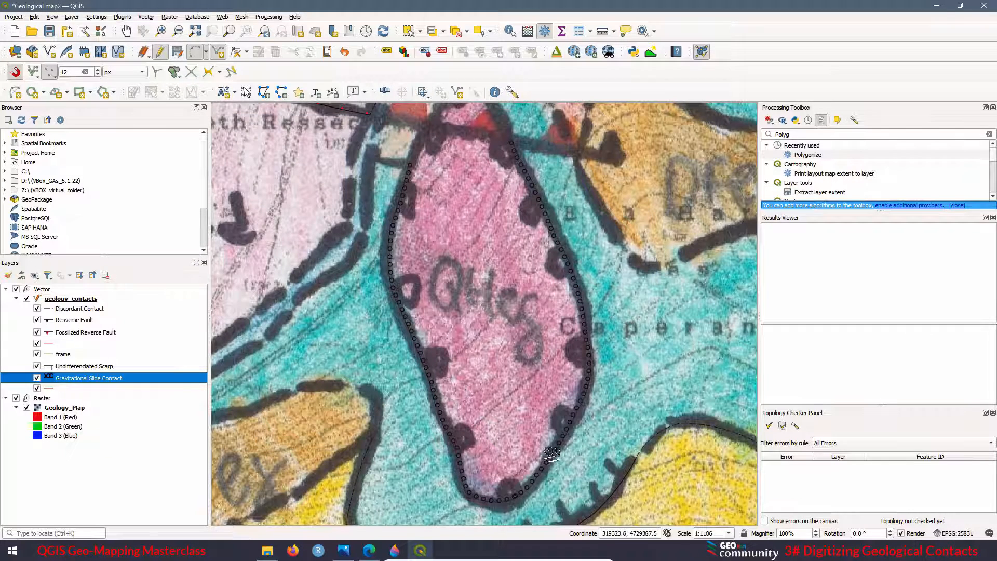
# Set the marker line's interval in the Gravitational Slide Contact symbol to 10 millimeters and accept the symbol.
pyautogui.rightClick(73, 381)
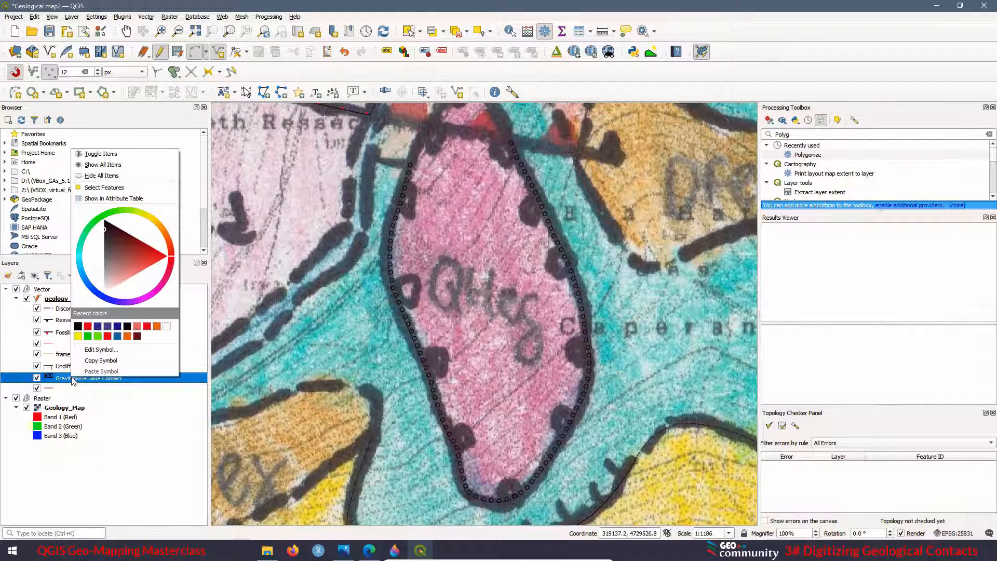
pyautogui.click(93, 347)
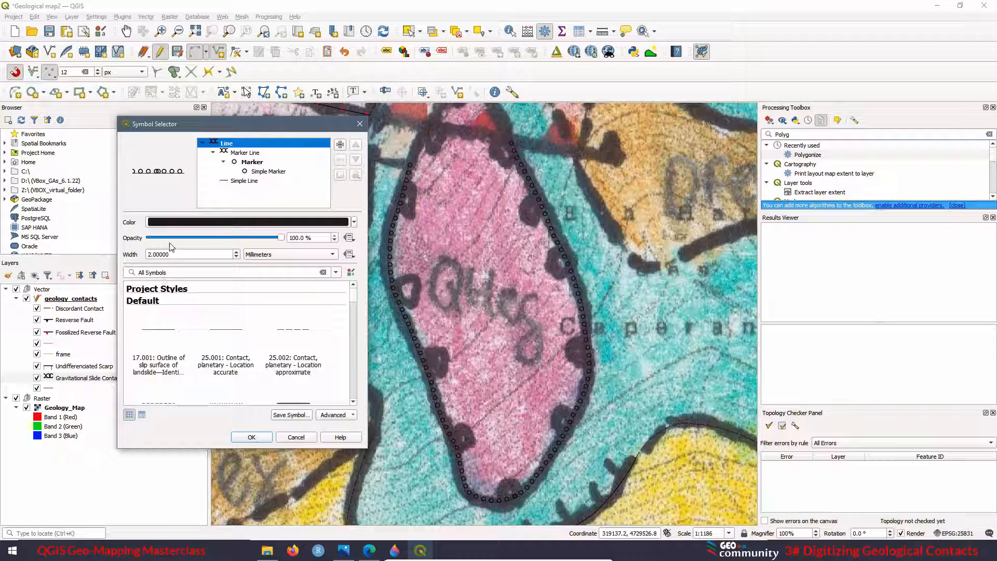
pyautogui.click(239, 154)
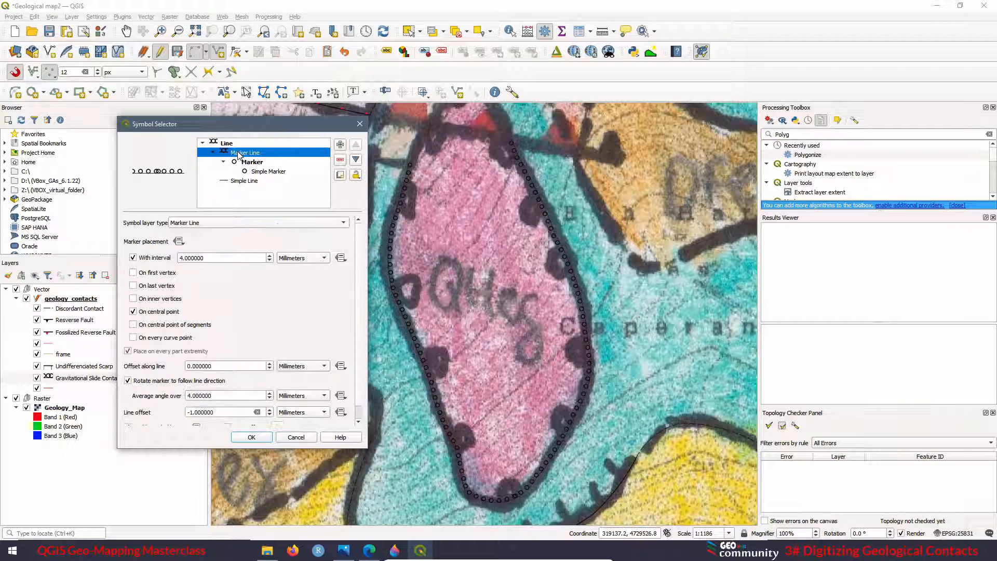
pyautogui.moveTo(217, 254); pyautogui.dragTo(164, 256)
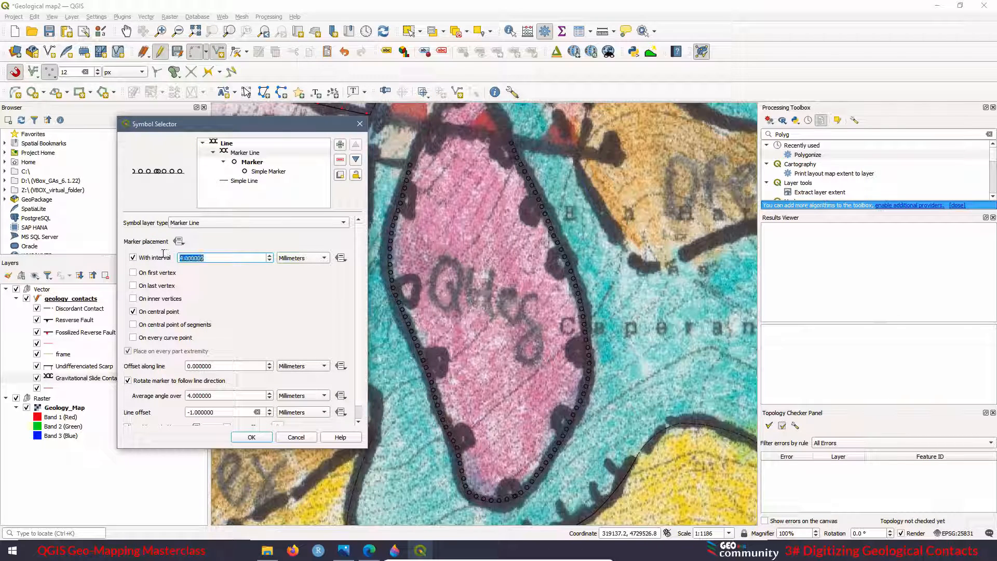
pyautogui.write('10')
pyautogui.click(254, 439)
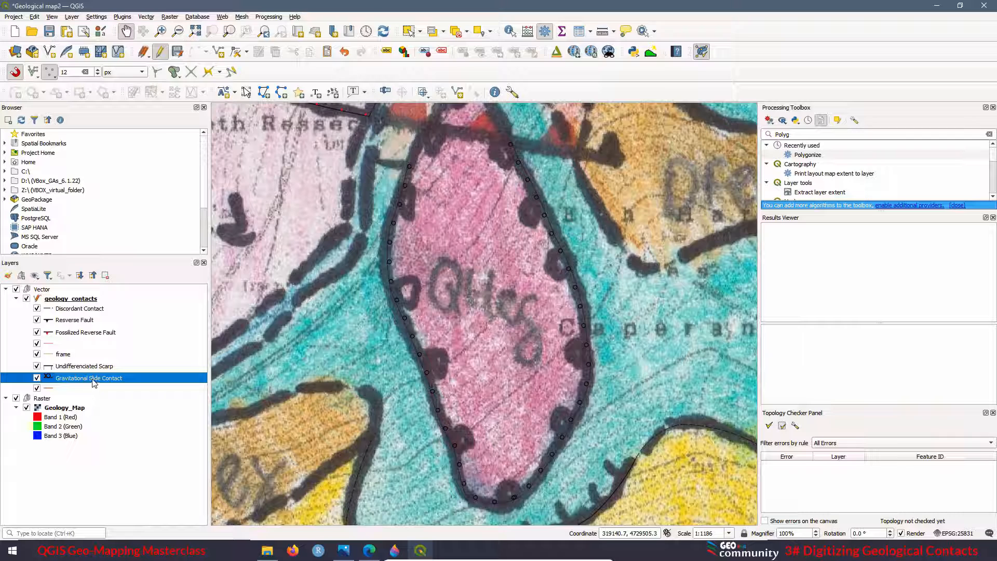
# Turn off marker placement on the central point for the Gravitational Slide Contact marker line and accept the symbol.
pyautogui.rightClick(94, 383)
pyautogui.click(122, 352)
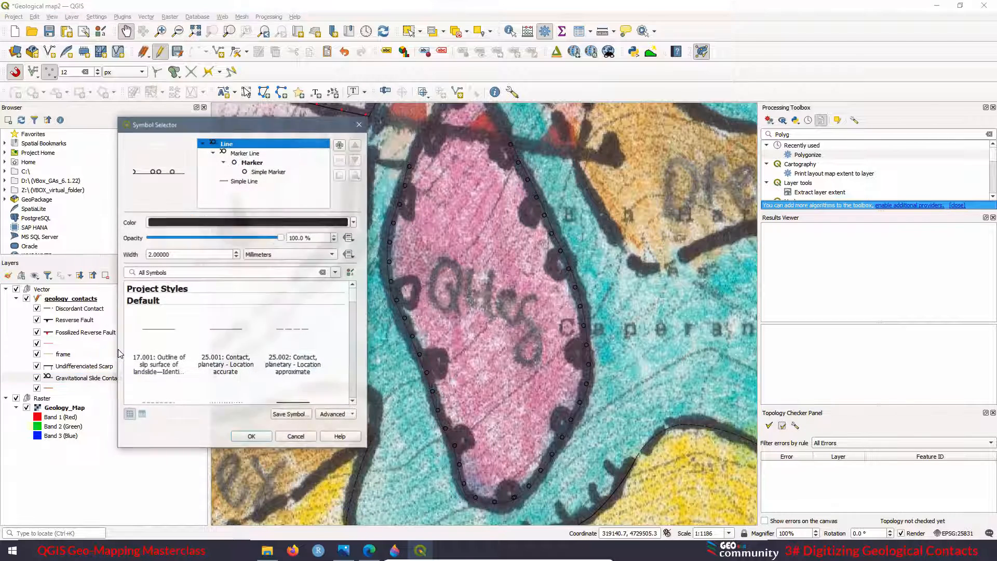
pyautogui.click(240, 153)
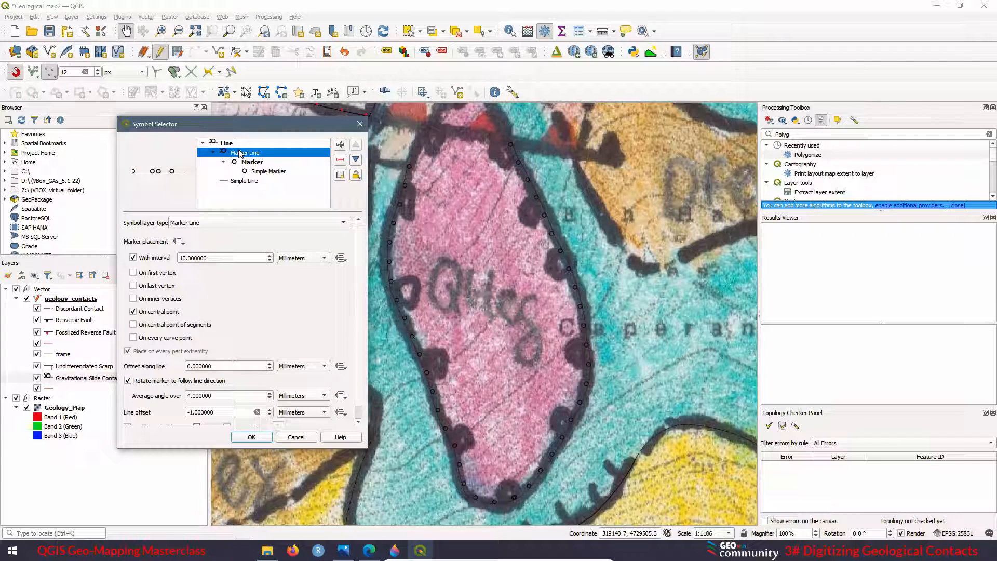
pyautogui.click(134, 312)
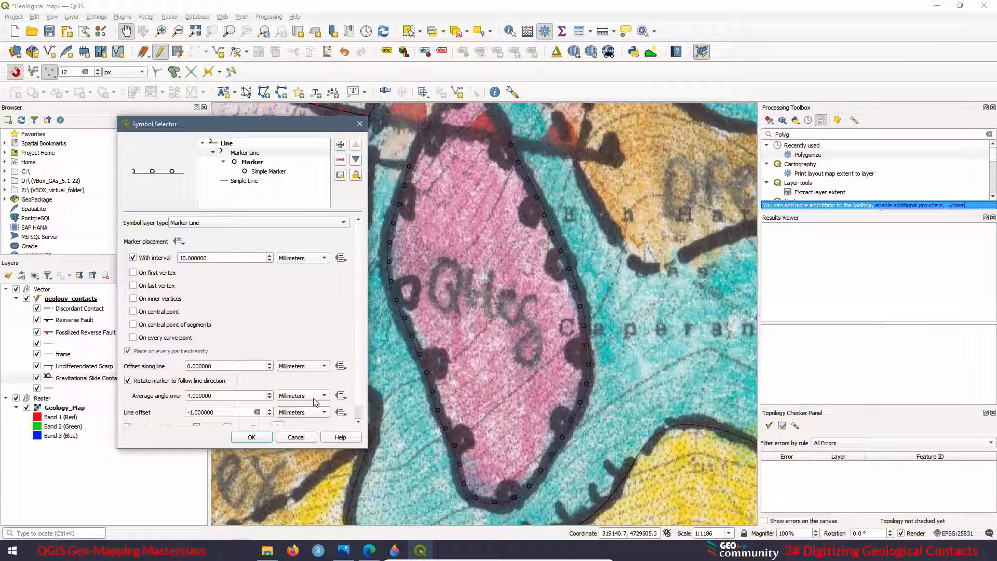
pyautogui.click(252, 437)
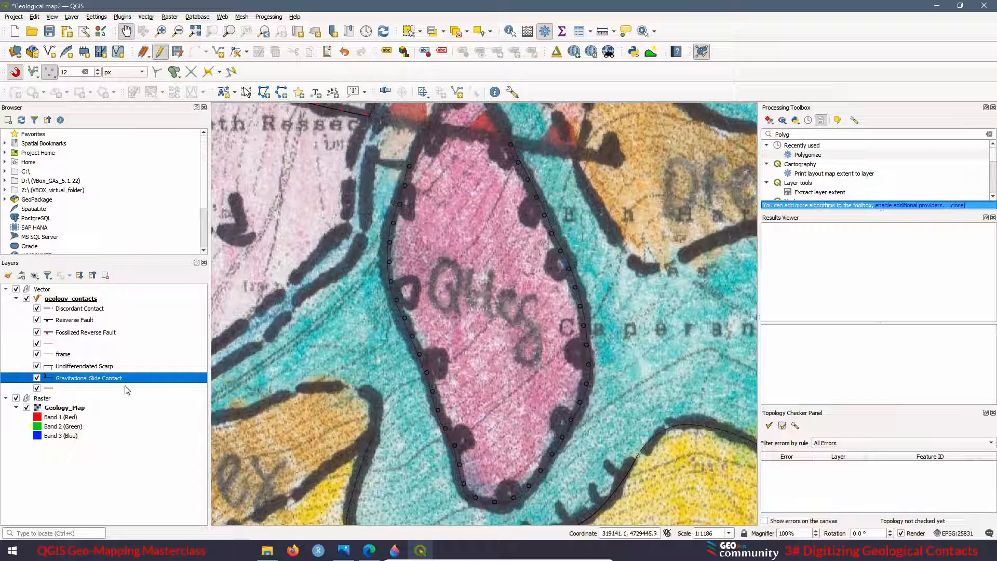
# Set the stroke width of the simple line in the Gravitational Slide Contact symbol to 0.4 millimeters and accept the symbol.
pyautogui.rightClick(110, 383)
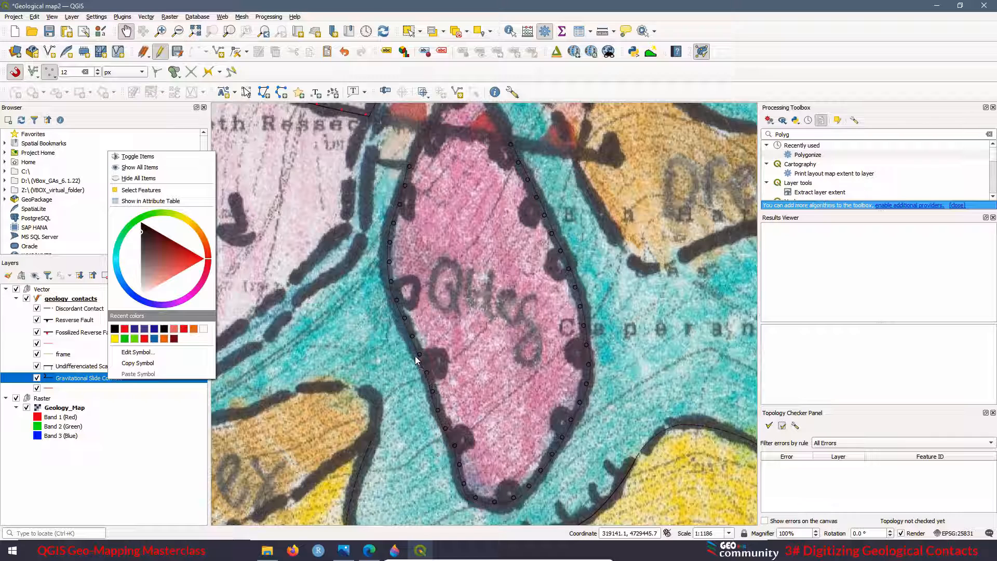
pyautogui.click(138, 352)
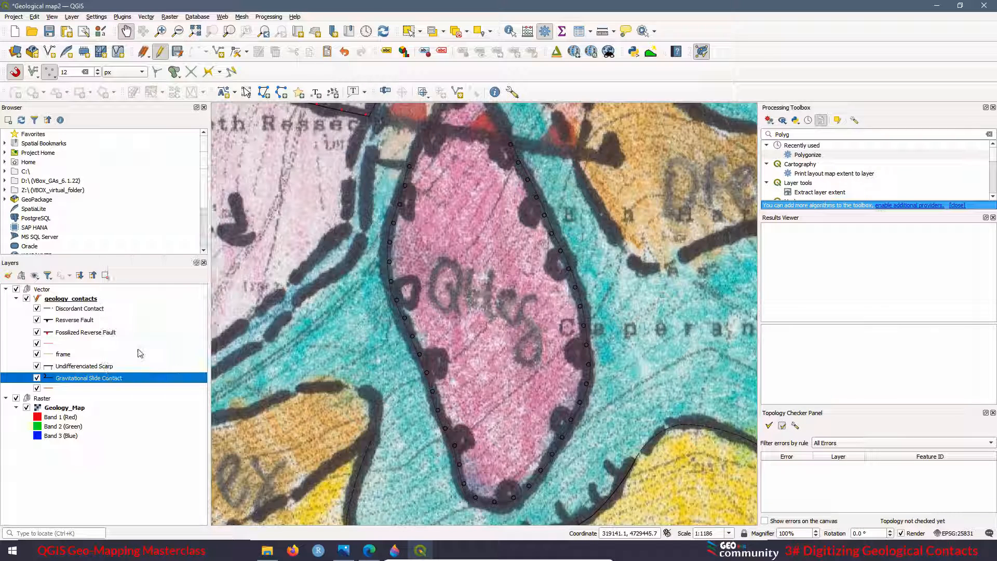
pyautogui.click(237, 181)
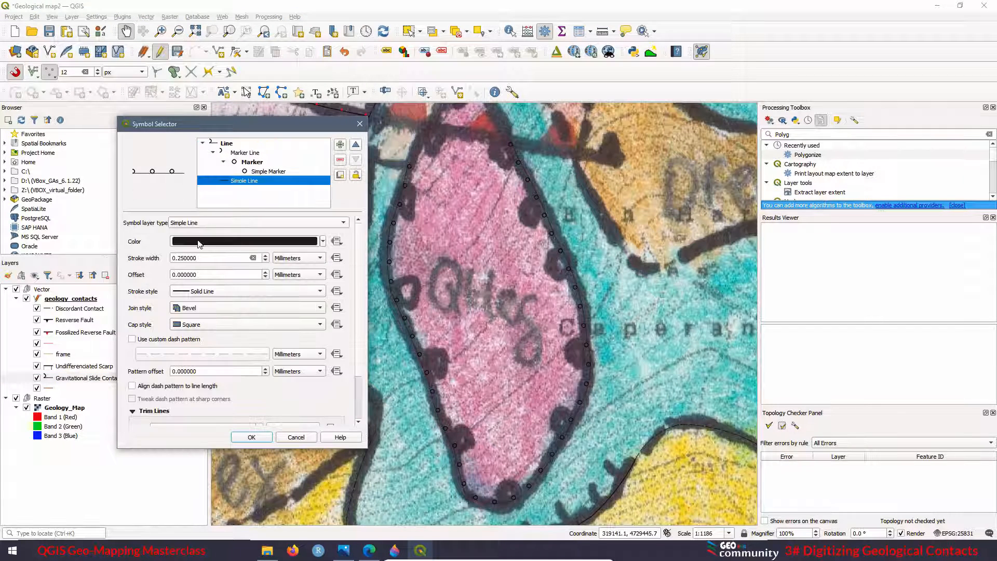
pyautogui.moveTo(198, 260); pyautogui.dragTo(180, 258)
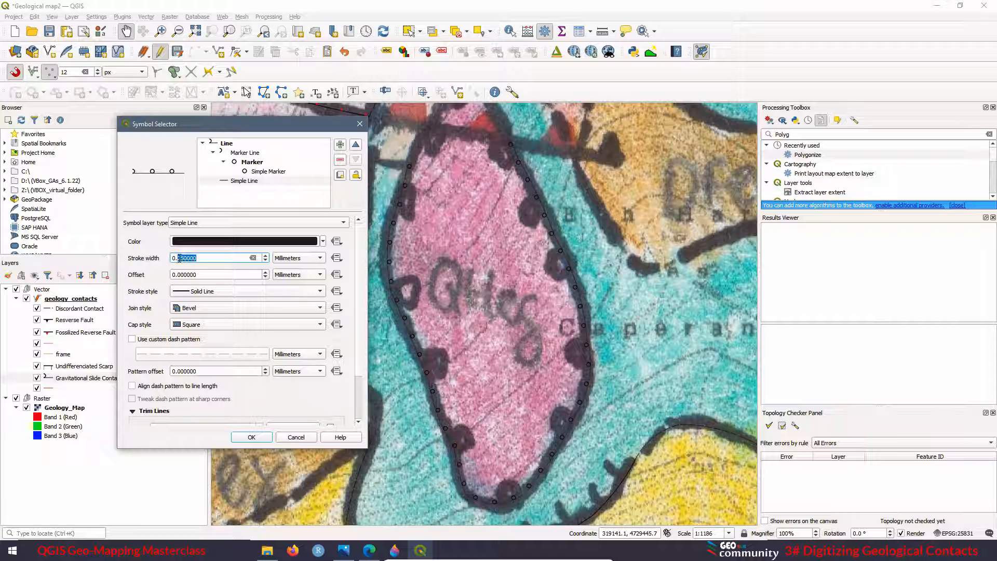
pyautogui.write('4')
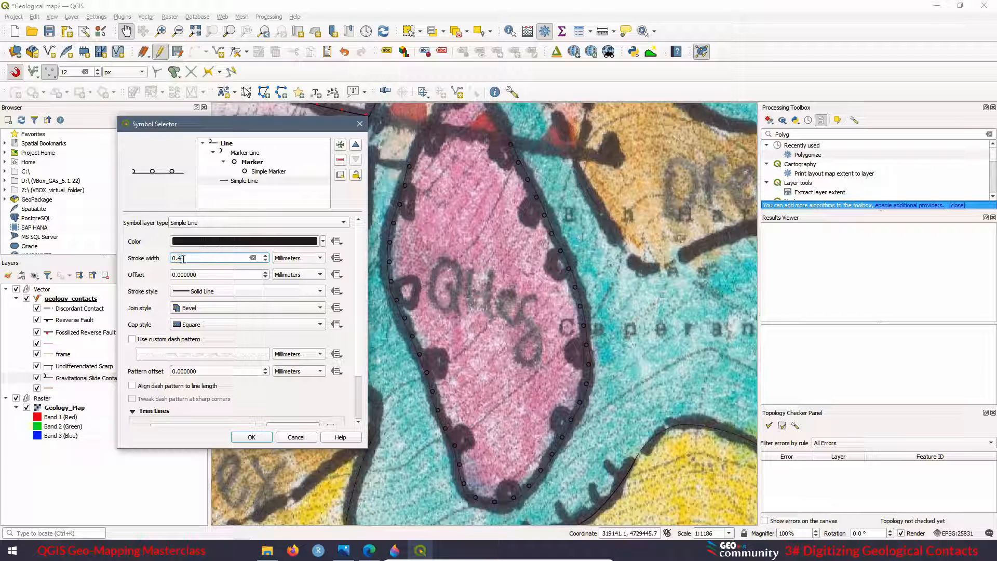
pyautogui.click(252, 439)
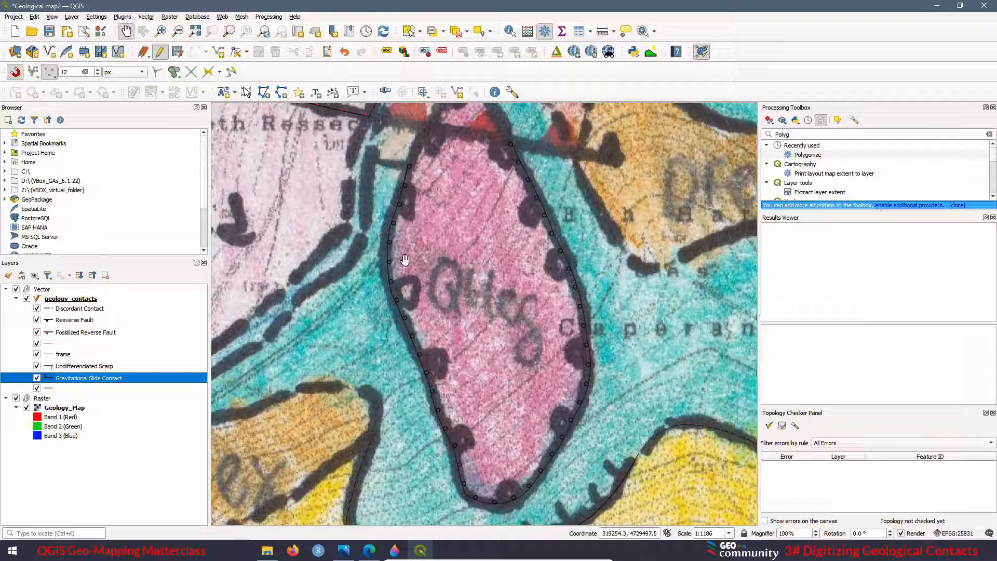
# Check the slide contact symbol with the Raster group hidden and shown again, and examine the contacts around the QHcd unit.
pyautogui.click(16, 398)
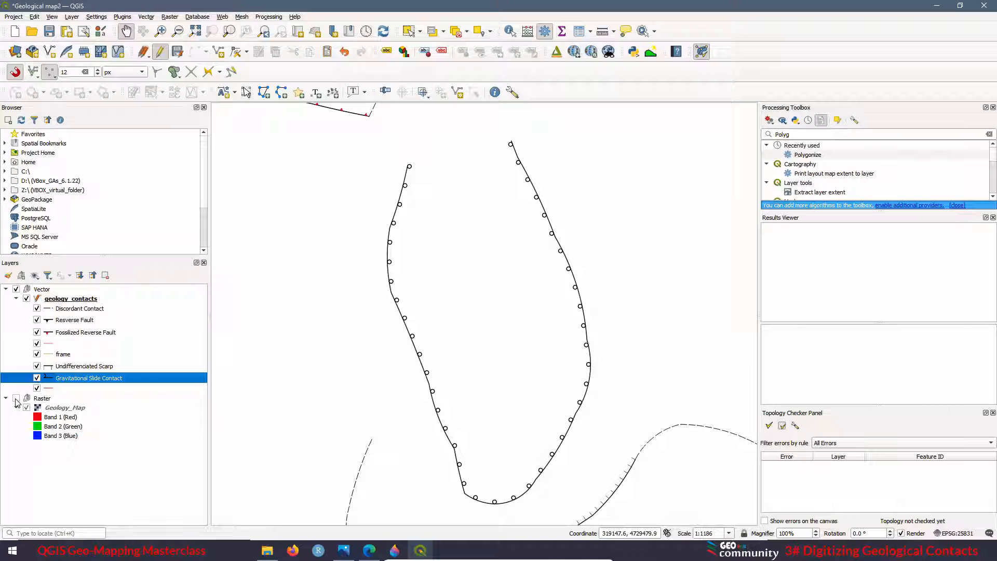
pyautogui.click(16, 399)
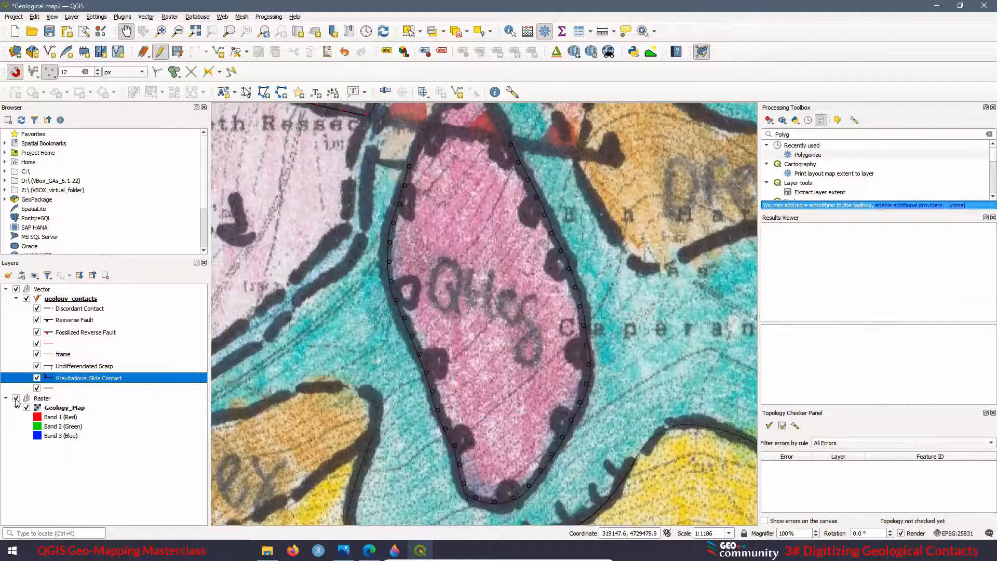
pyautogui.scroll(-2, 457, 274)
pyautogui.scroll(-1, 499, 271)
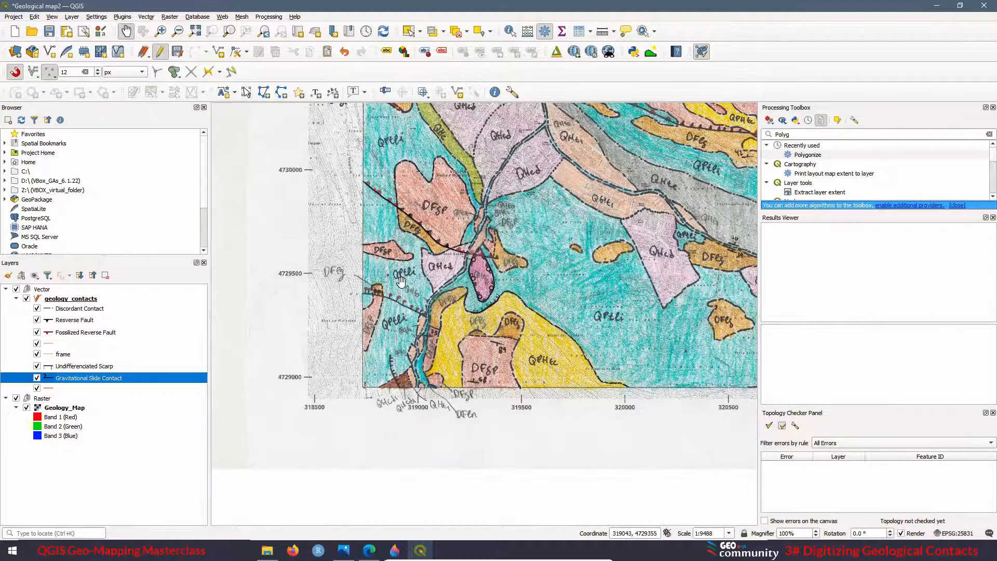
pyautogui.scroll(1, 373, 273)
pyautogui.scroll(1, 411, 325)
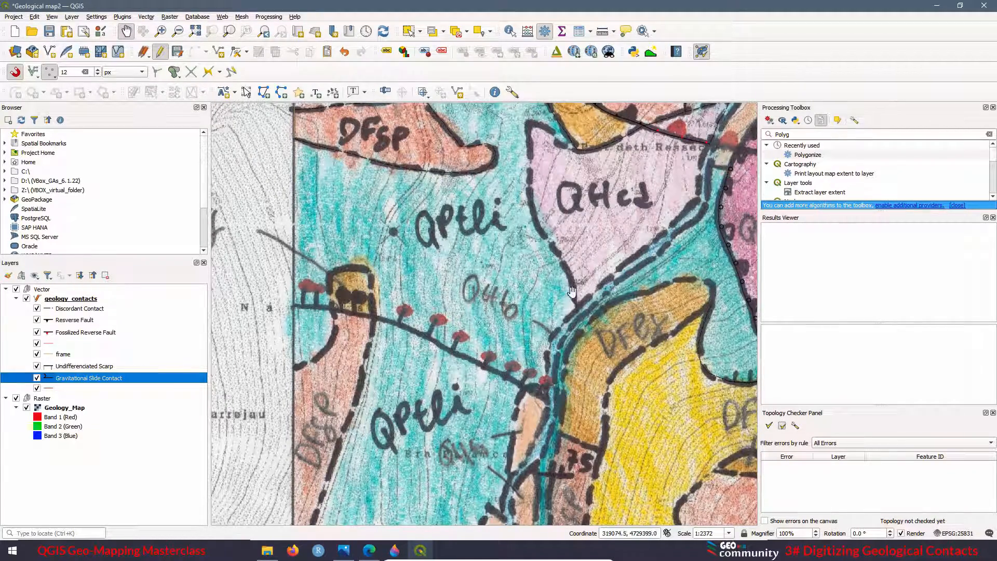
pyautogui.scroll(2, 587, 295)
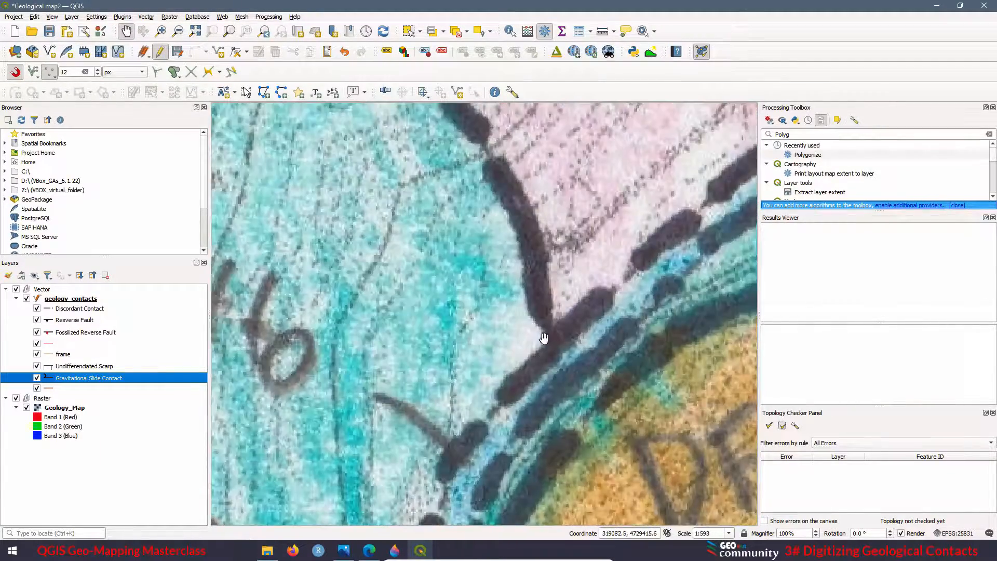
pyautogui.scroll(-2, 535, 358)
pyautogui.scroll(-1, 571, 279)
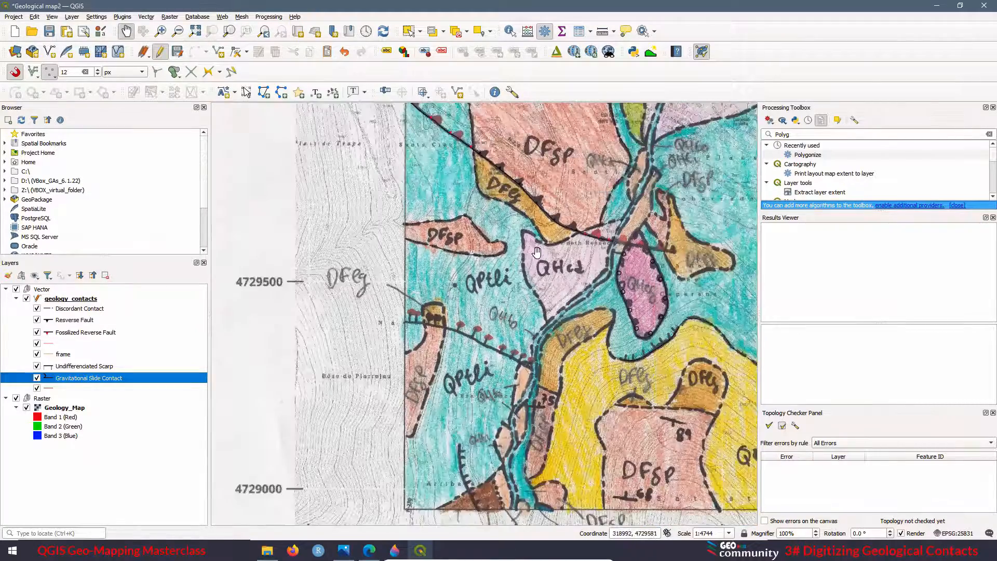
pyautogui.scroll(-1, 409, 273)
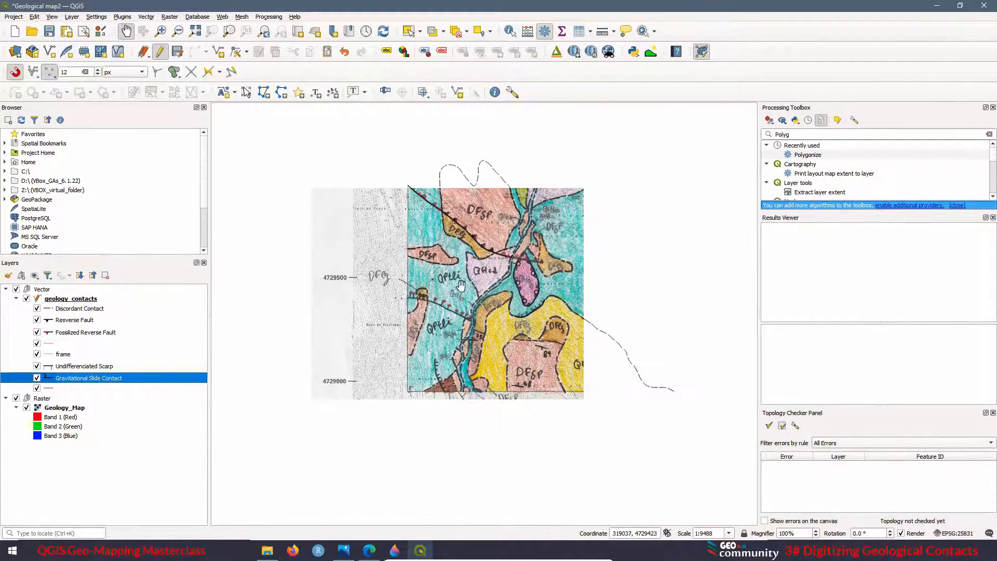
# Digitize the fault with red ball markers that runs from the western frame to the stream and enter Fossilized Normal Fault as its contact.
pyautogui.scroll(1, 463, 253)
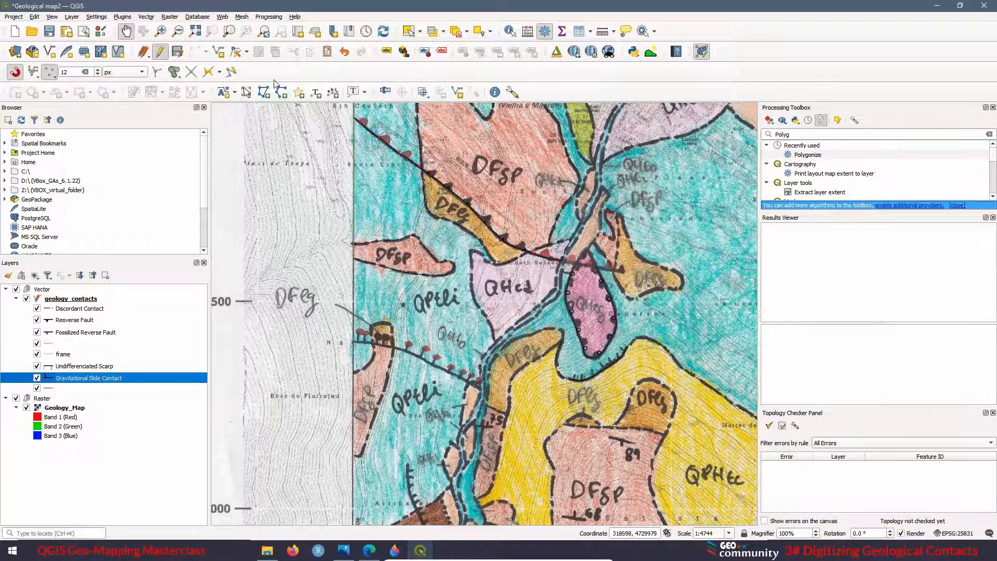
pyautogui.click(196, 52)
pyautogui.scroll(1, 335, 343)
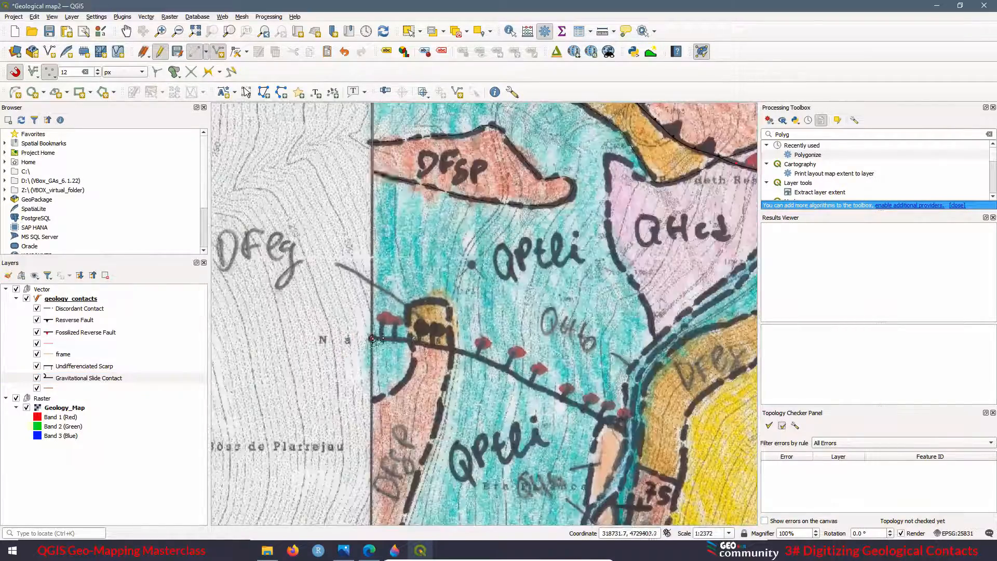
pyautogui.scroll(2, 373, 339)
pyautogui.scroll(-2, 373, 339)
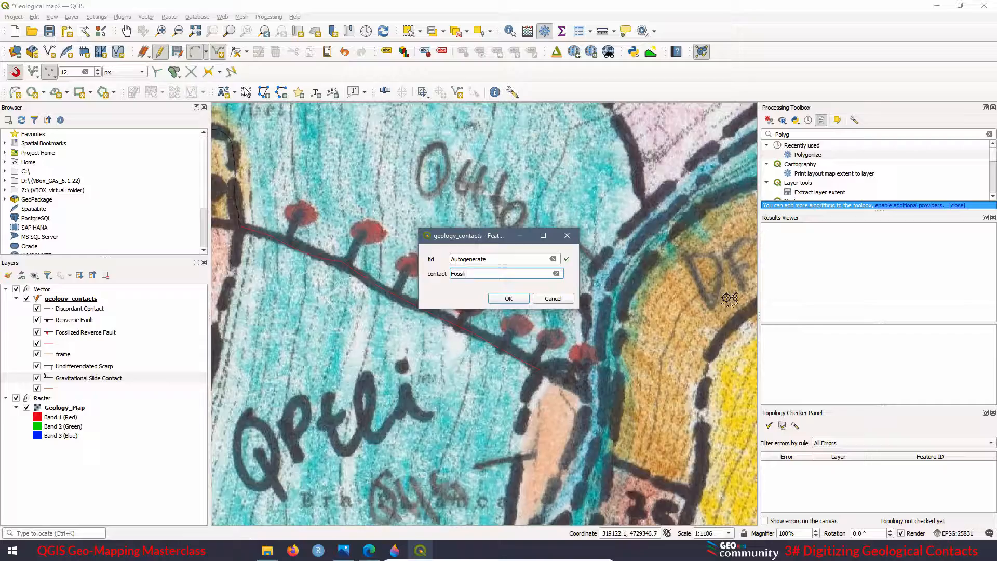
pyautogui.scroll(2, 683, 521)
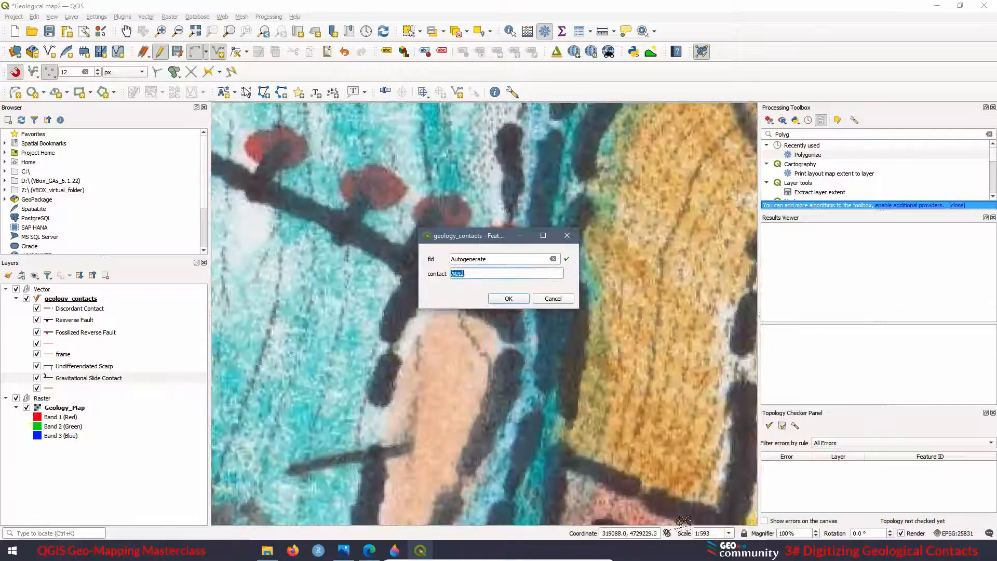
# Digitize the contacts around the small DFlg block and the peach units along the stream, and save the geology_contacts layer edits.
pyautogui.press('Return')
pyautogui.scroll(-3, 441, 240)
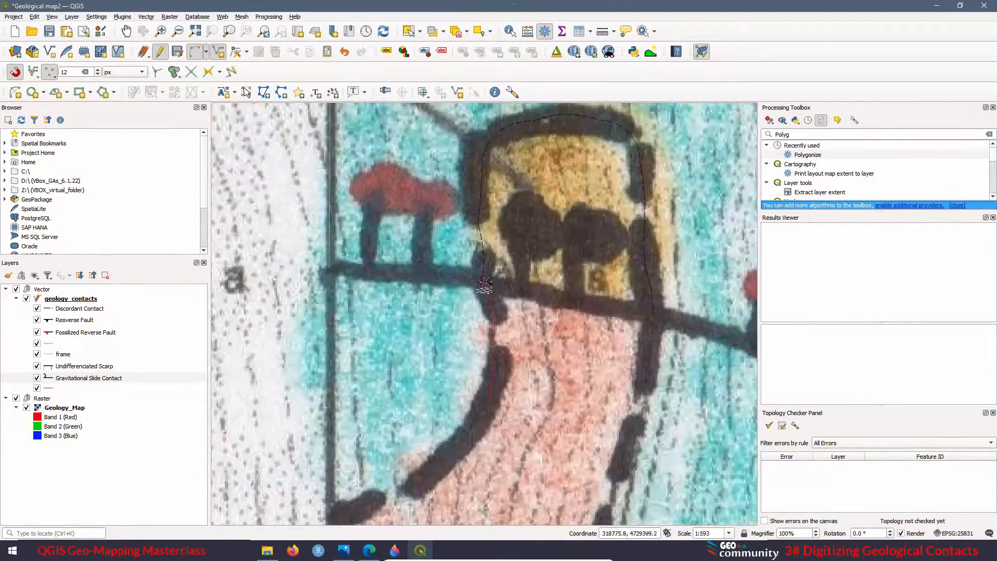
pyautogui.rightClick(85, 298)
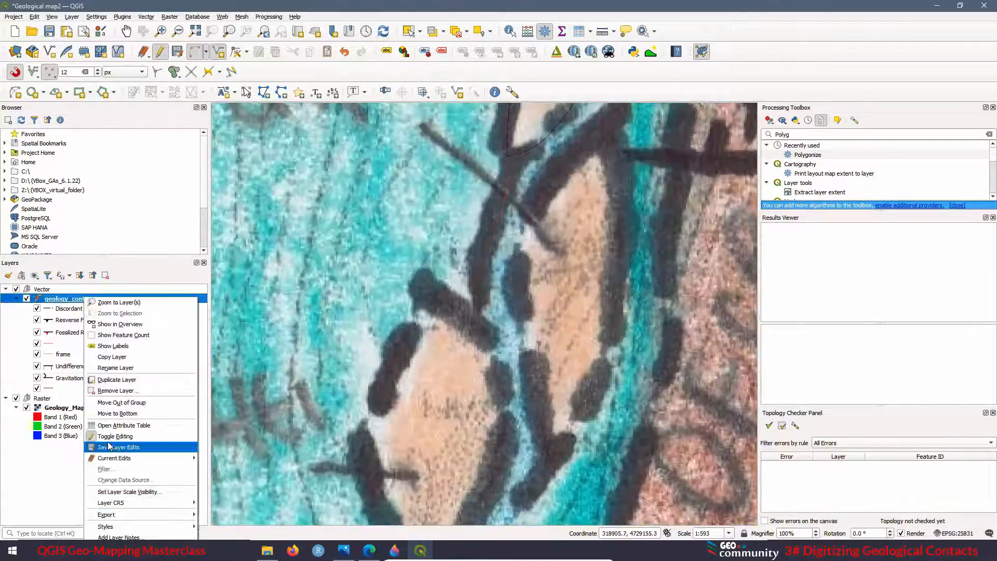
pyautogui.click(109, 445)
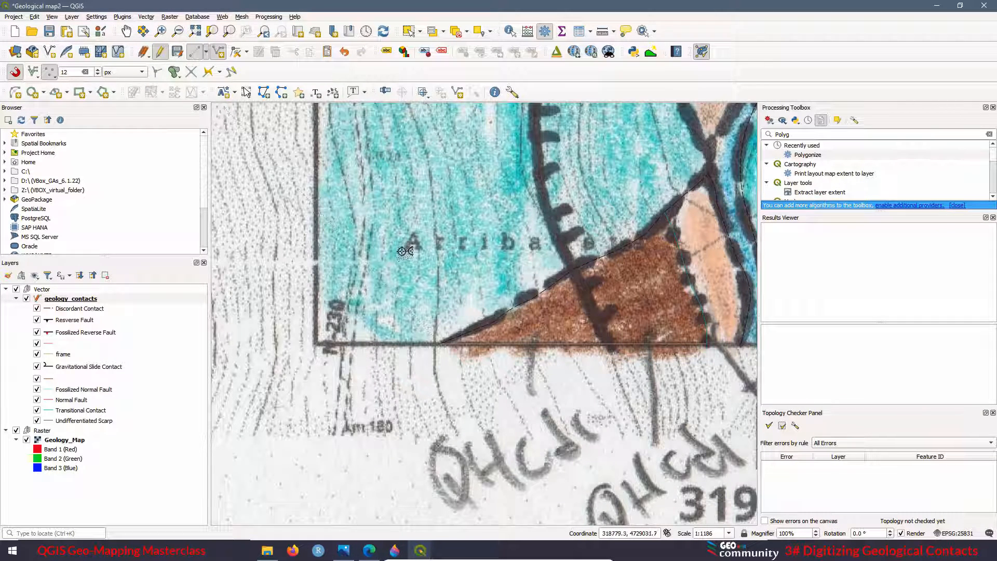
# Digitize the western frame line from the map's southwest corner up to the lower DFsp contact, with contact set to frame.
pyautogui.click(315, 344)
pyautogui.scroll(-2, 315, 343)
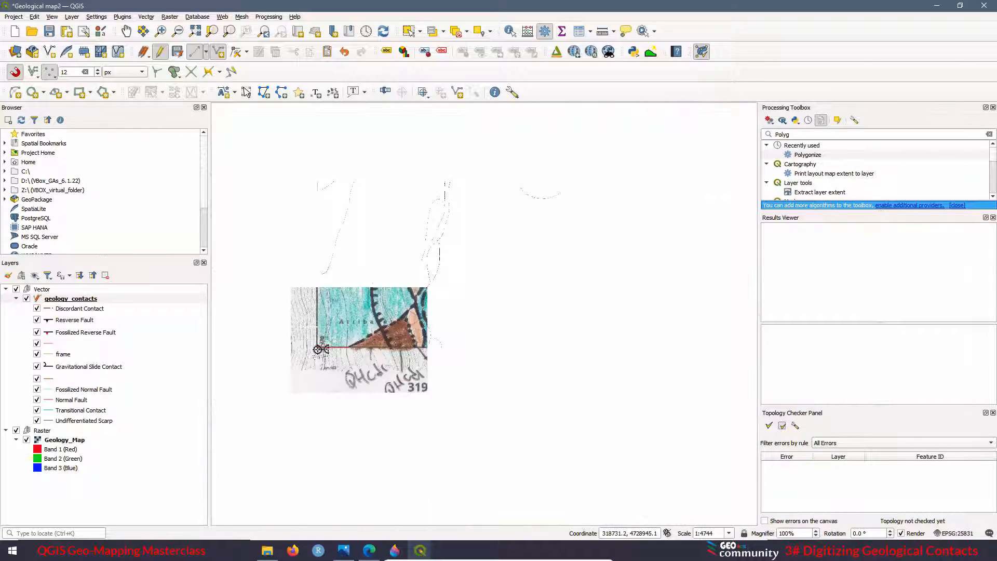
pyautogui.scroll(3, 316, 265)
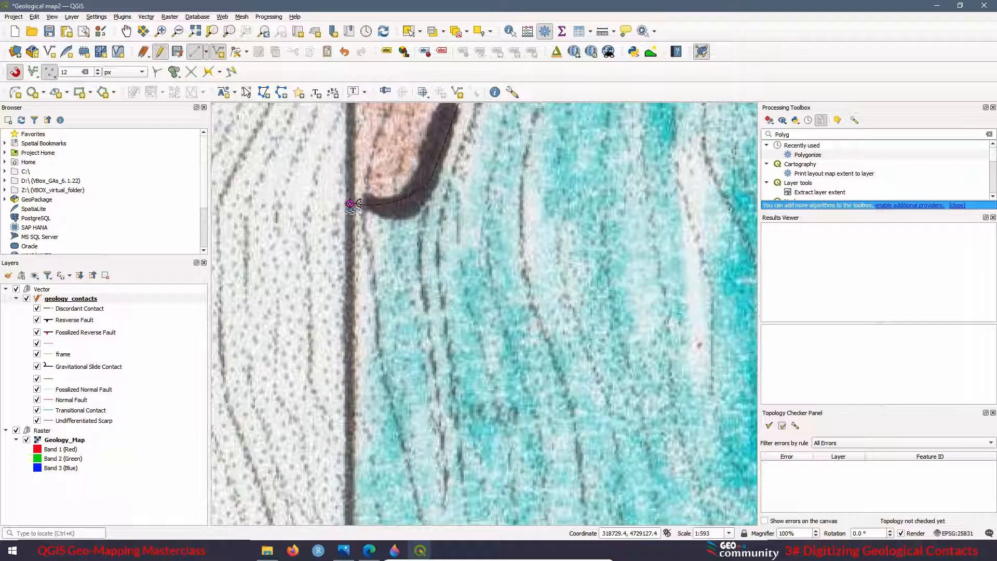
pyautogui.click(350, 203)
pyautogui.rightClick(350, 203)
pyautogui.press('Tab')
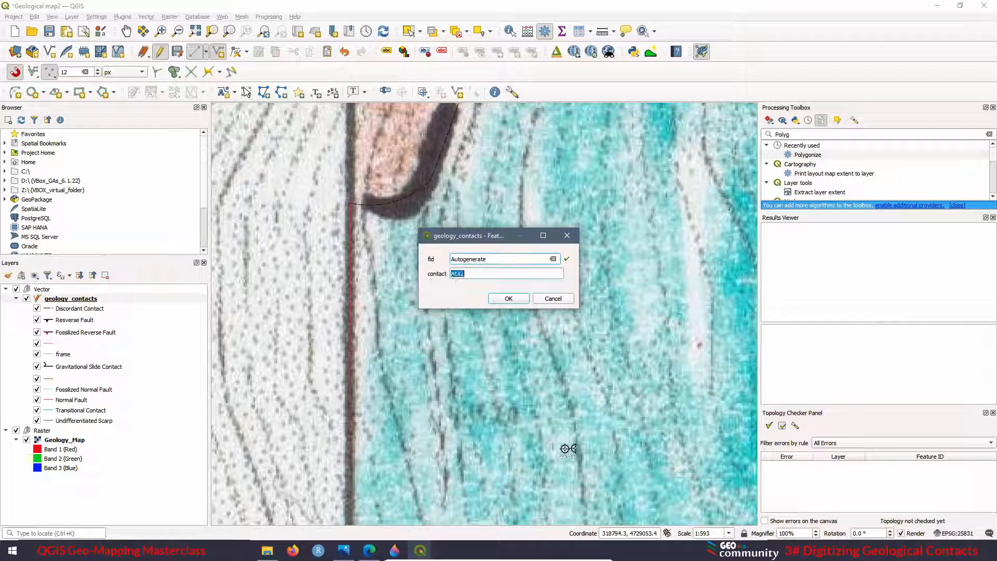
pyautogui.write('frame')
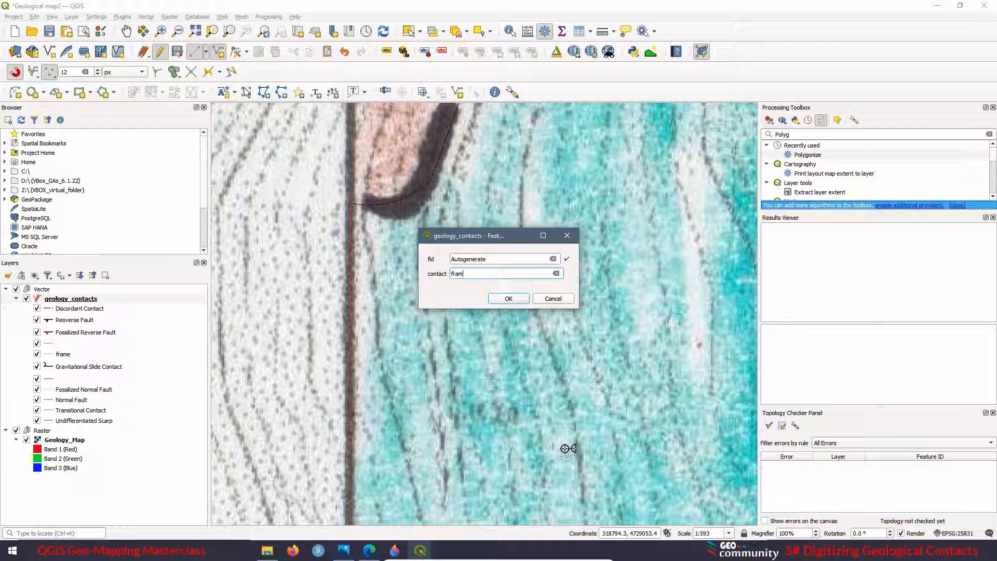
pyautogui.click(509, 299)
pyautogui.scroll(-3, 409, 253)
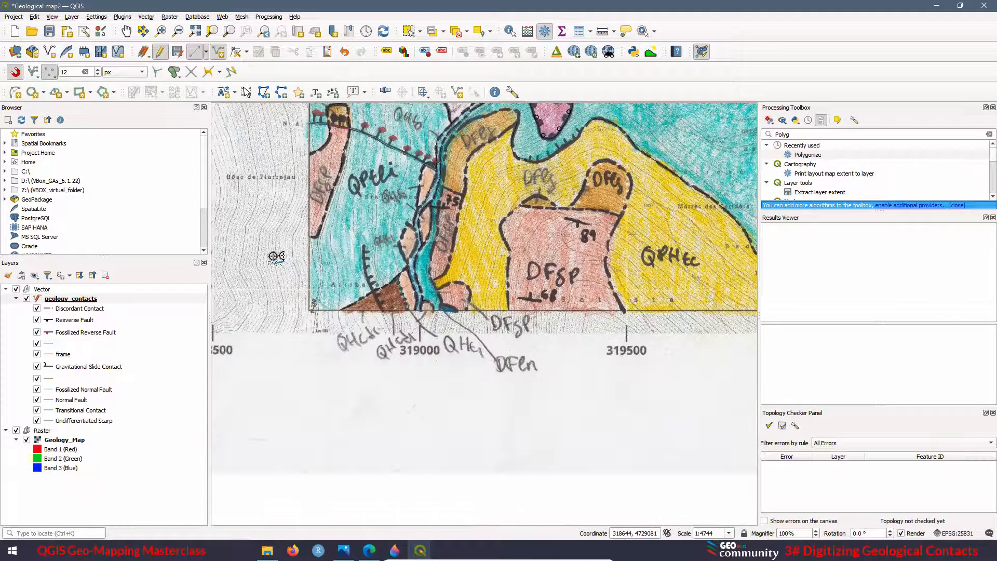
# Apply the symbol "25.053: Depression (mapped to scale), planetary" to the Undifferentiated Scarp category and accept it.
pyautogui.click(71, 298)
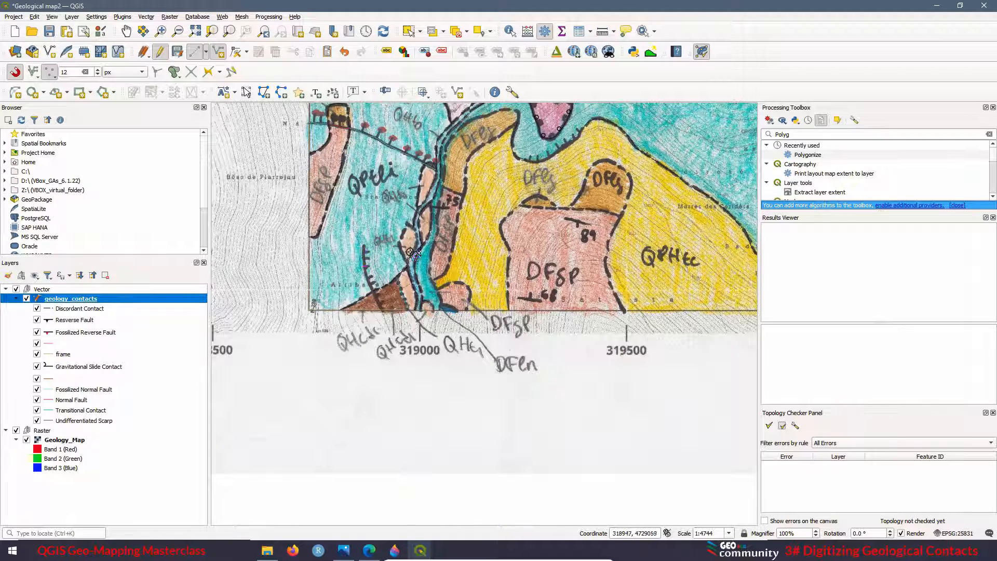
pyautogui.scroll(-1, 410, 253)
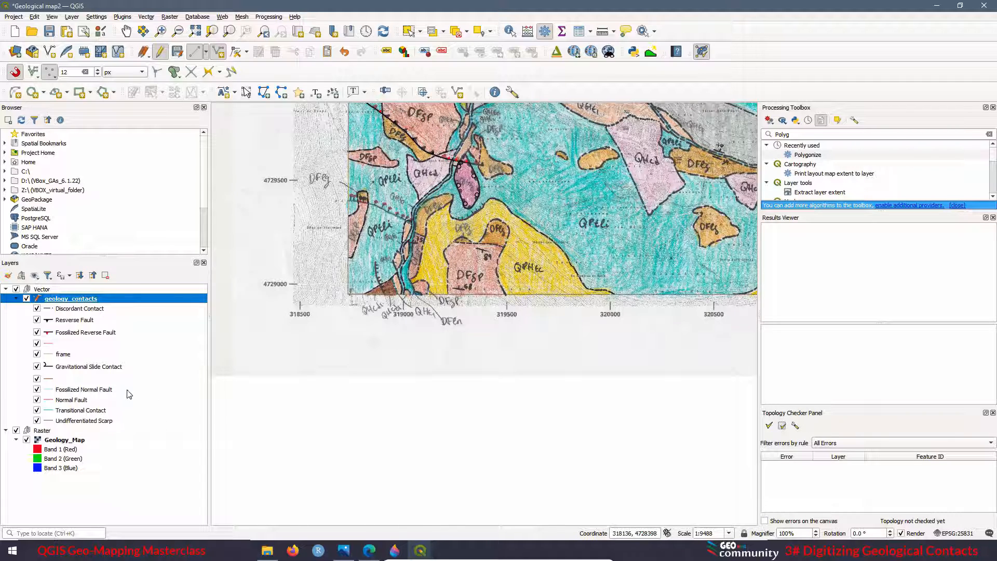
pyautogui.rightClick(92, 423)
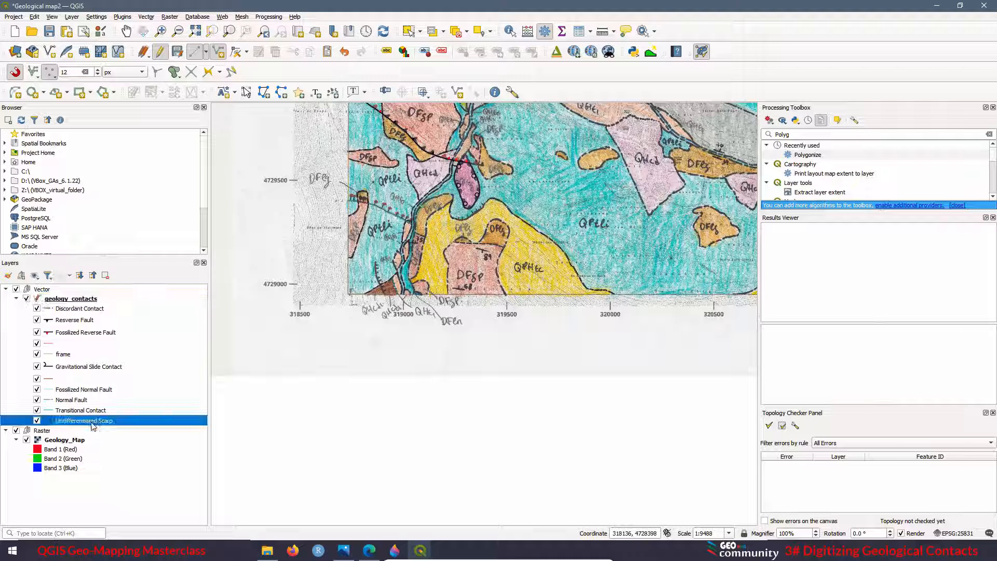
pyautogui.click(135, 398)
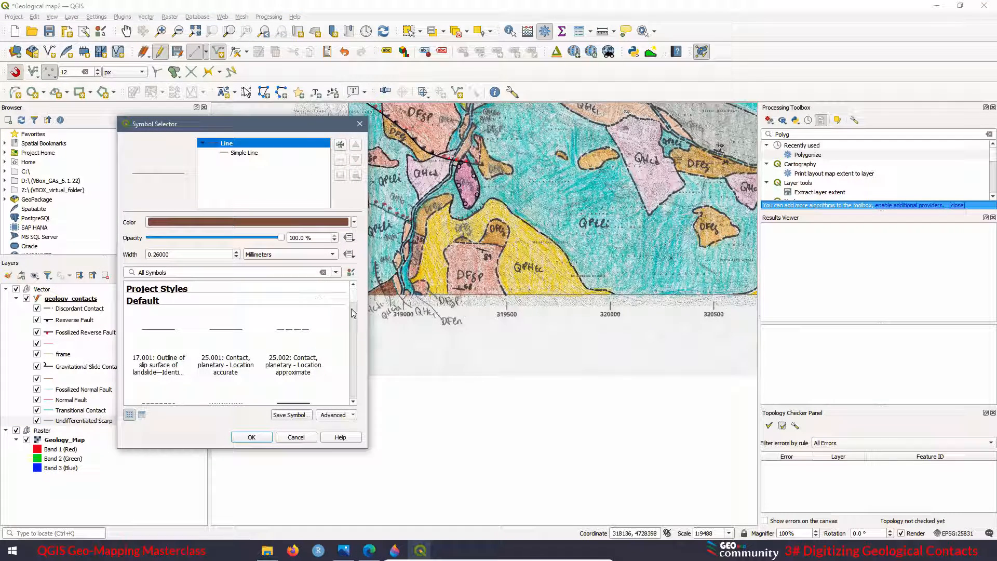
pyautogui.click(354, 401)
pyautogui.click(354, 401)
pyautogui.click(354, 402)
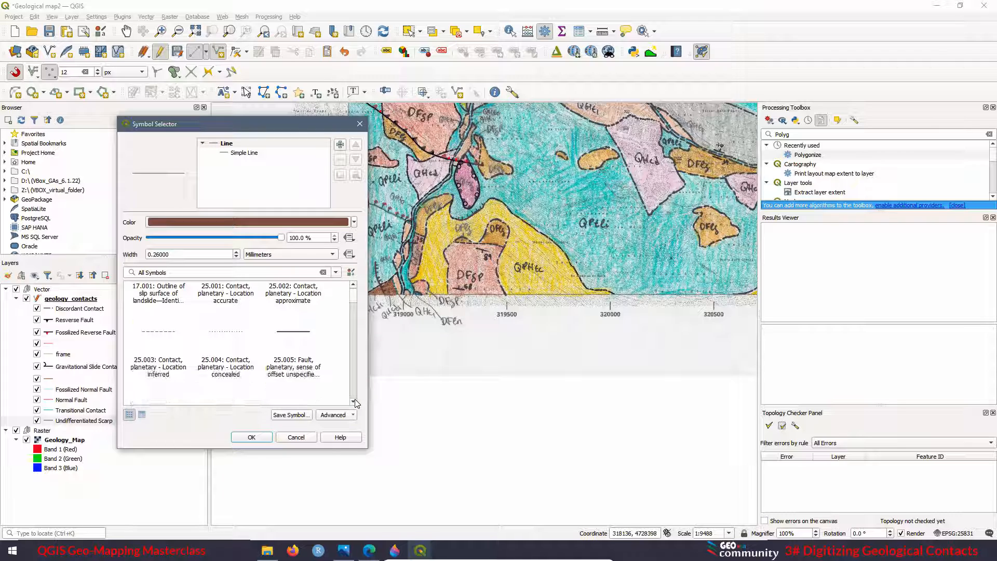
pyautogui.click(354, 402)
pyautogui.click(353, 402)
pyautogui.click(354, 402)
pyautogui.click(353, 401)
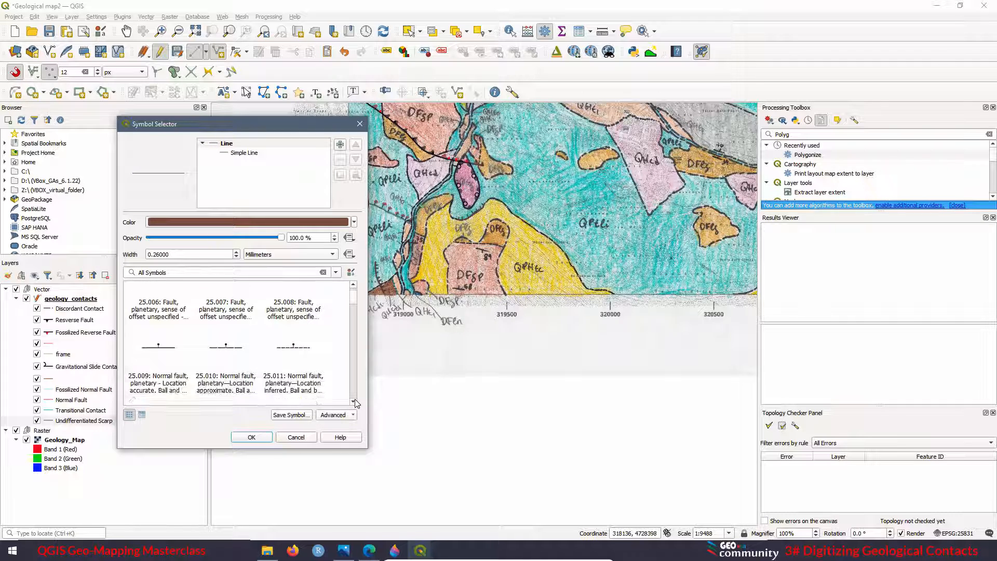
pyautogui.click(354, 401)
pyautogui.click(354, 402)
pyautogui.click(354, 401)
pyautogui.click(353, 402)
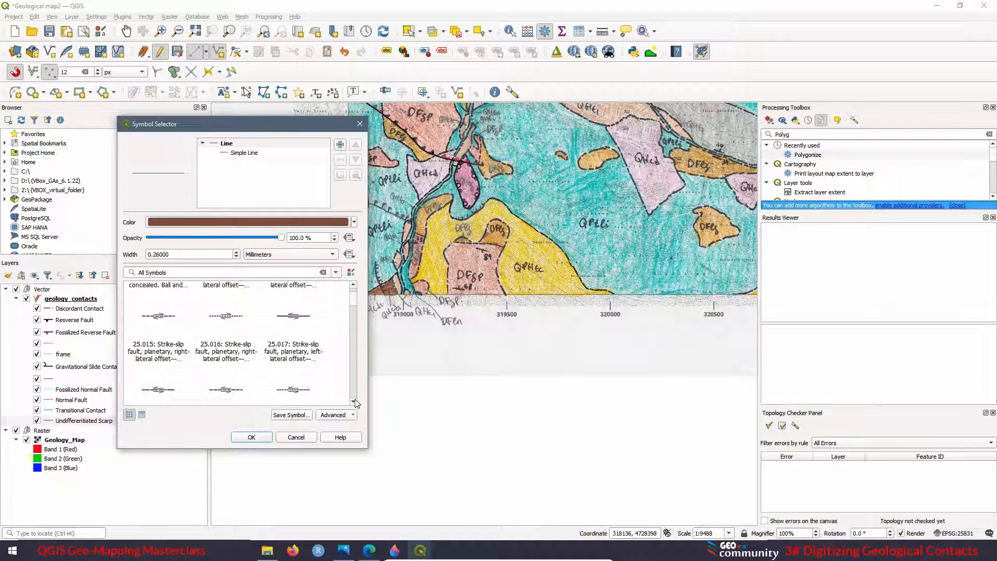
pyautogui.click(353, 402)
pyautogui.click(353, 402)
pyautogui.click(354, 401)
pyautogui.click(354, 402)
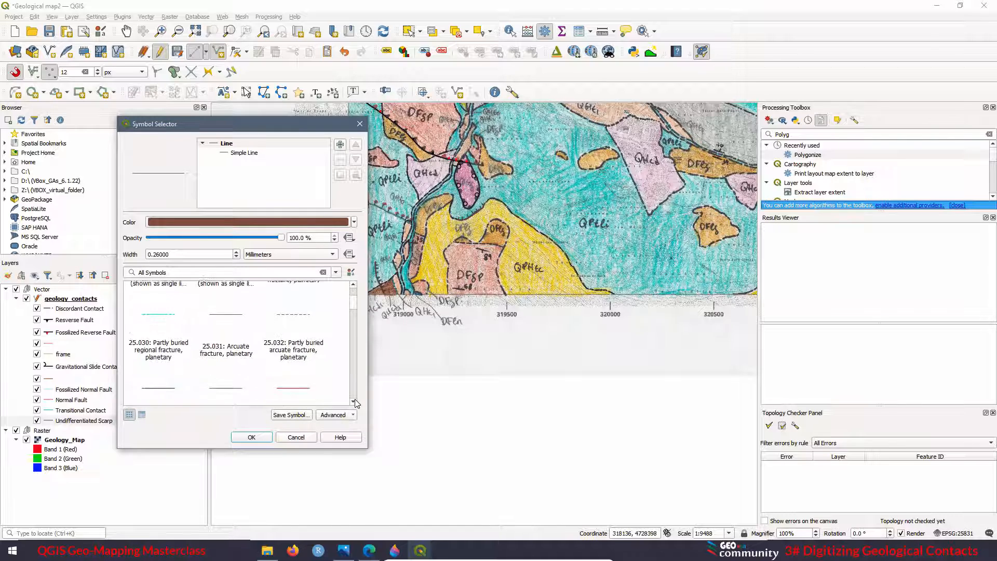
pyautogui.click(353, 402)
pyautogui.click(354, 401)
pyautogui.click(353, 401)
pyautogui.click(354, 401)
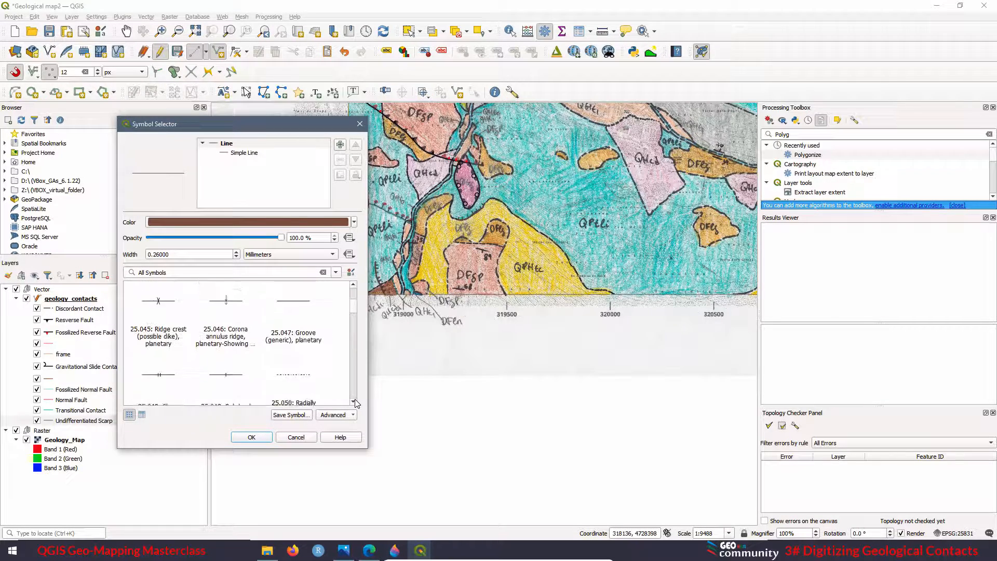
pyautogui.click(353, 402)
pyautogui.click(354, 402)
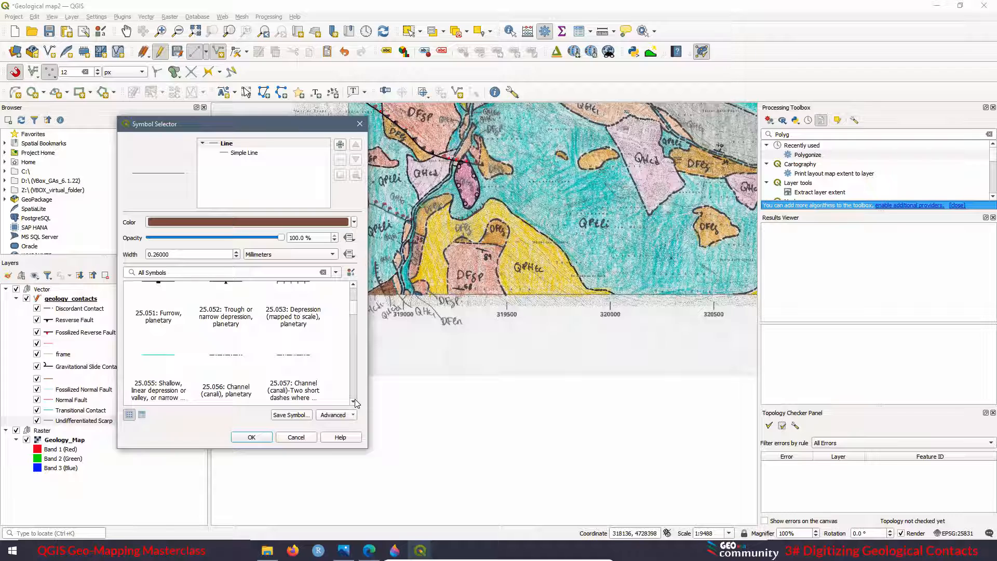
pyautogui.click(299, 321)
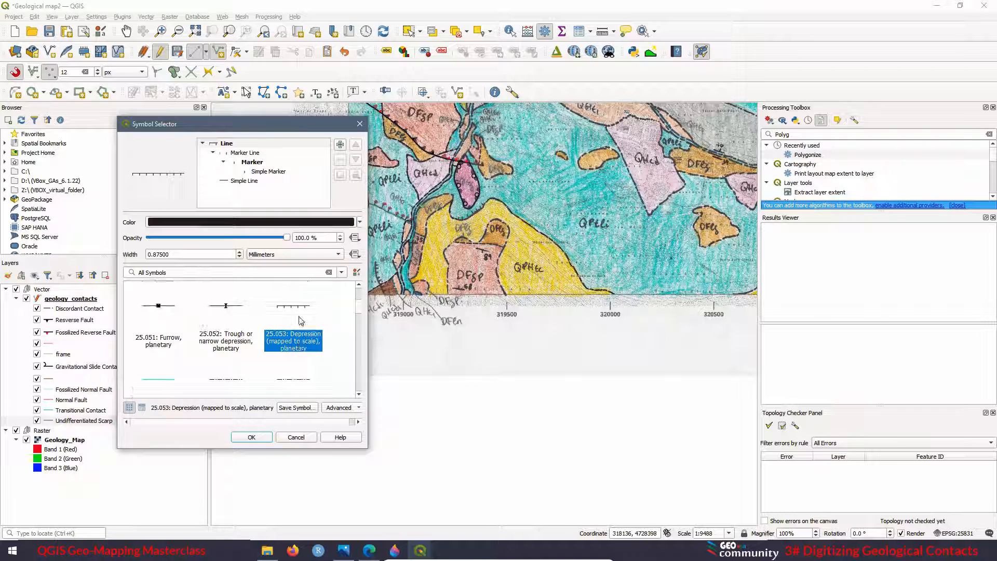
pyautogui.click(251, 438)
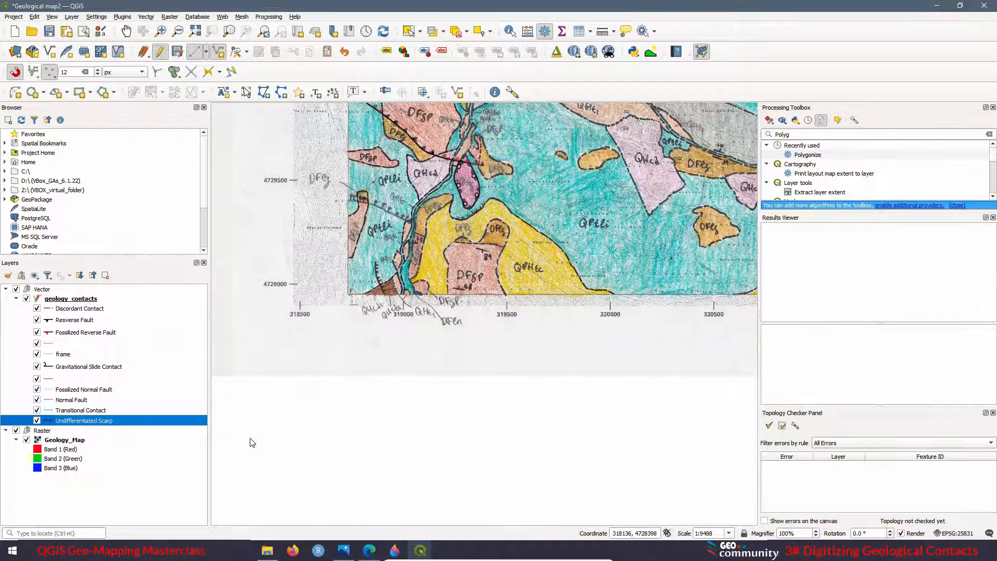
# Check the linework with the Raster group hidden and shown again, and digitize the frame line along the DFsp unit's western edge as frame.
pyautogui.click(16, 431)
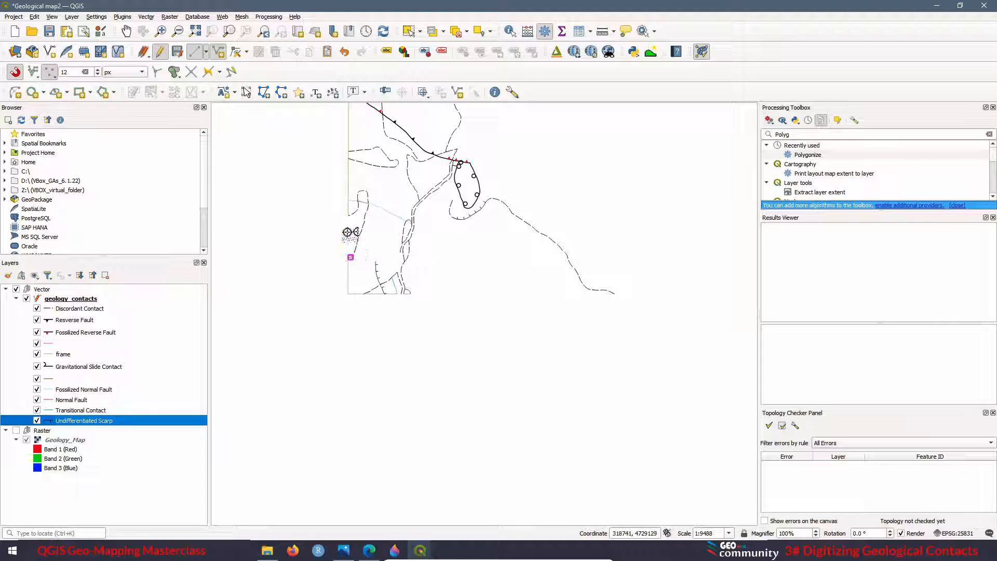
pyautogui.click(16, 430)
pyautogui.scroll(3, 329, 313)
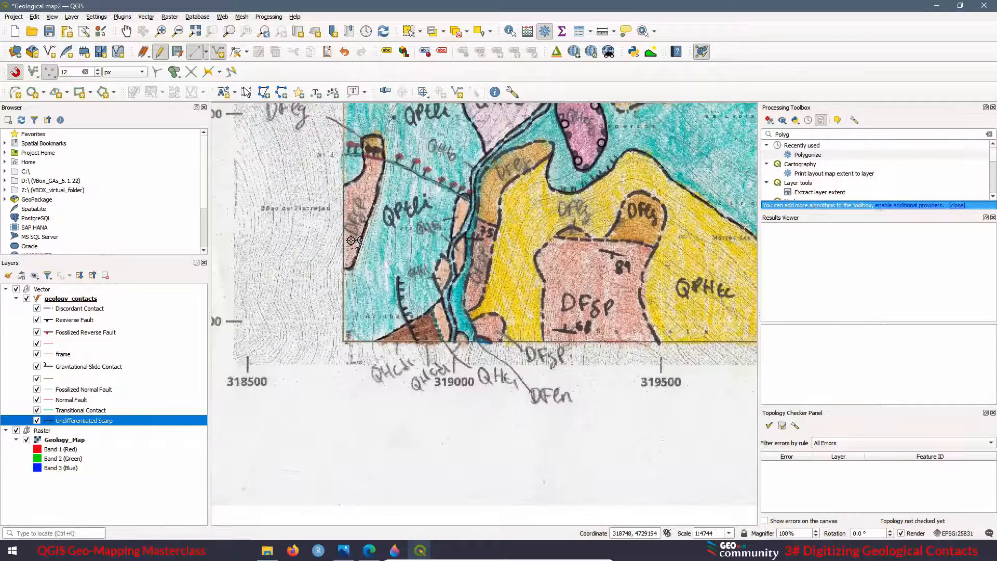
pyautogui.click(337, 296)
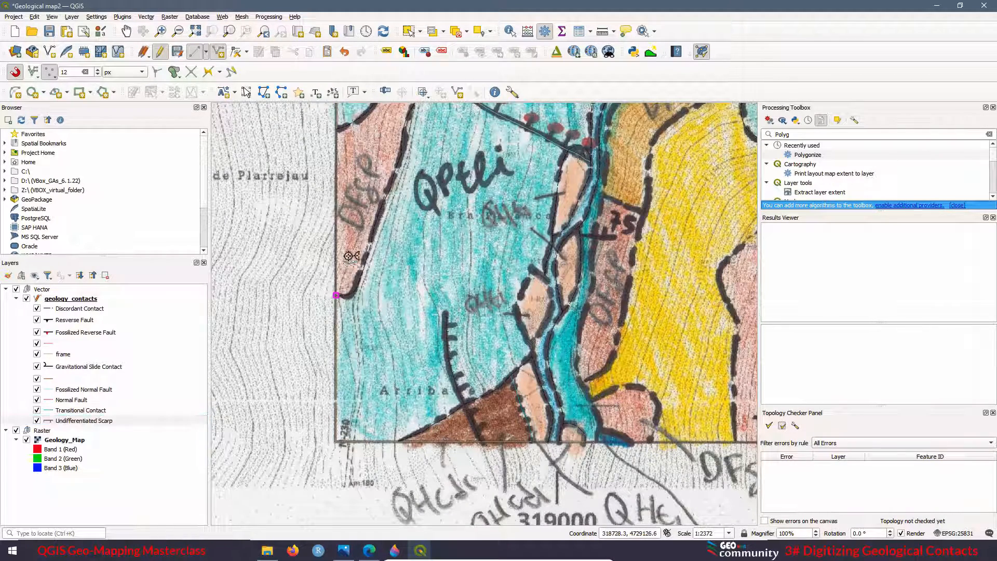
pyautogui.click(337, 131)
pyautogui.rightClick(338, 131)
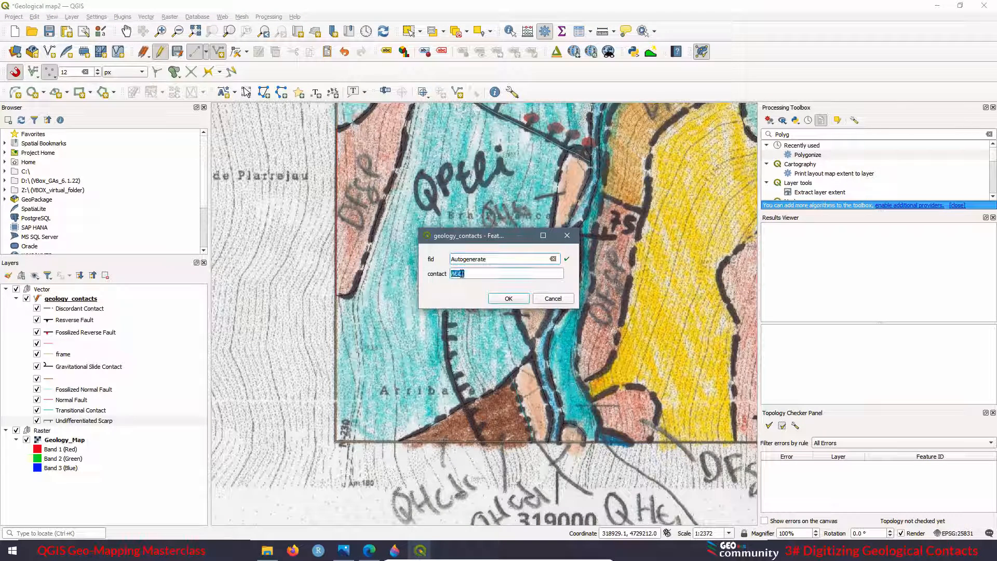
pyautogui.write('frame')
pyautogui.click(509, 300)
pyautogui.scroll(-1, 394, 351)
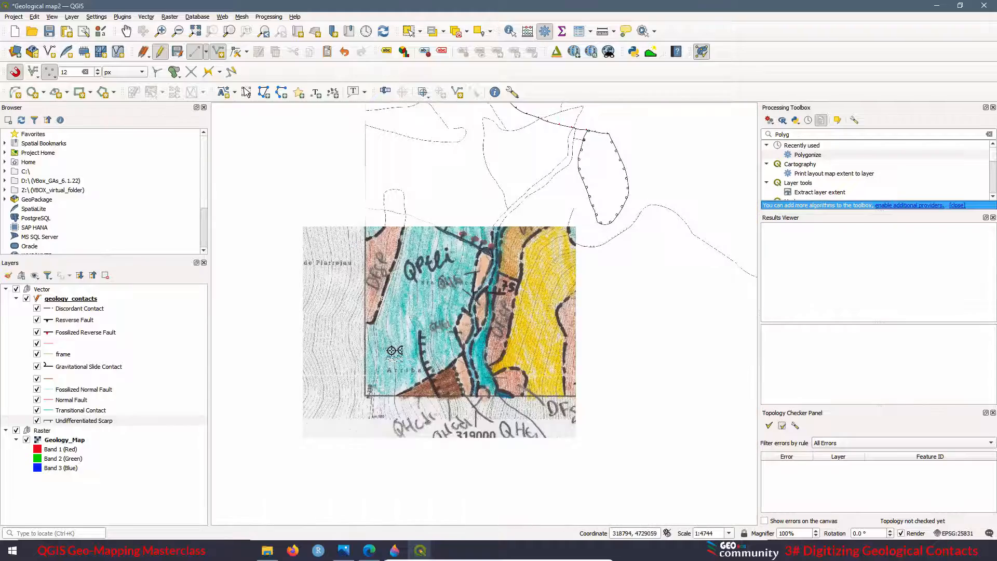
# Assign the symbol "25.009: Normal fault, planetary - Location accurate" with ball and bar to the Fossilized Normal Fault category.
pyautogui.scroll(1, 467, 223)
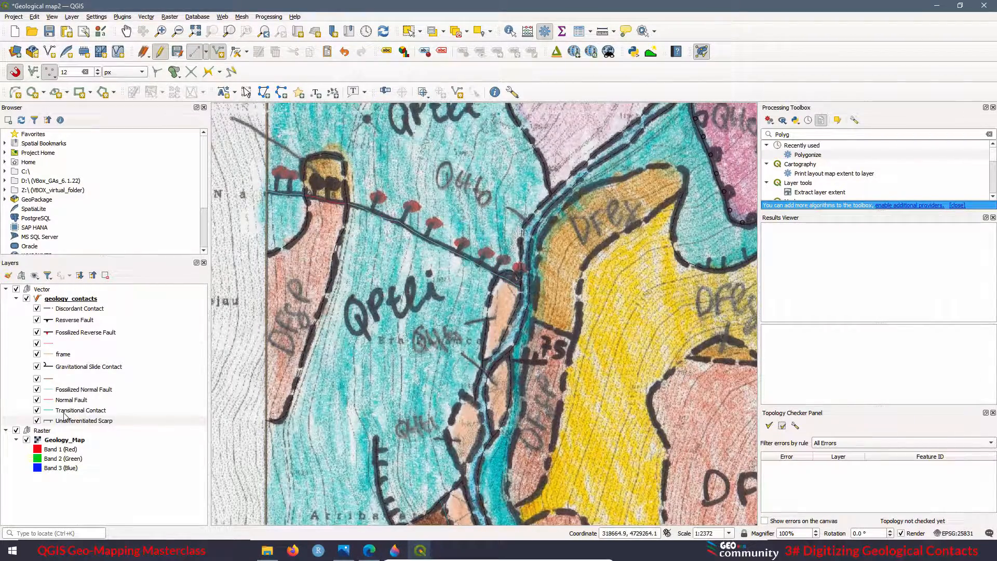
pyautogui.rightClick(97, 393)
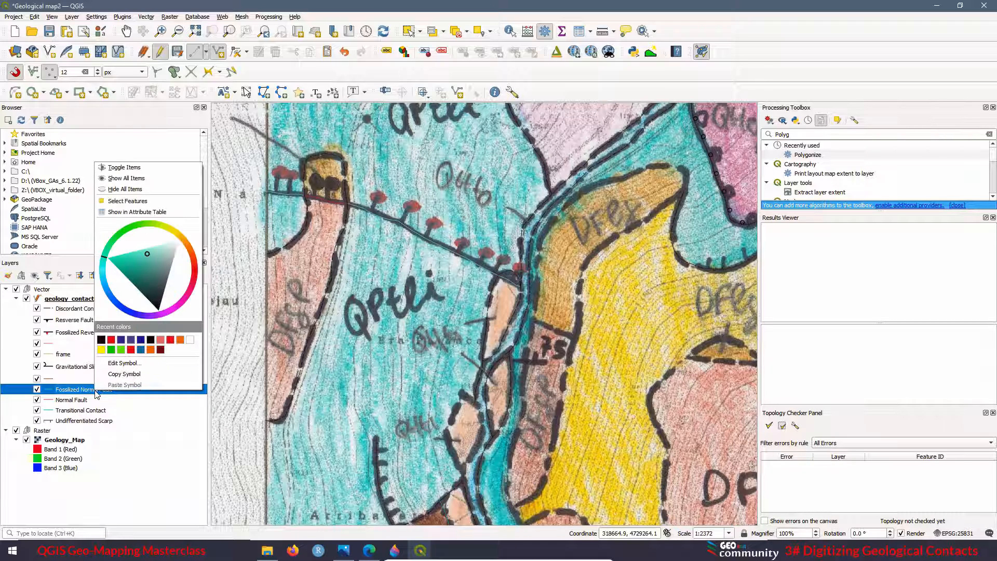
pyautogui.click(130, 369)
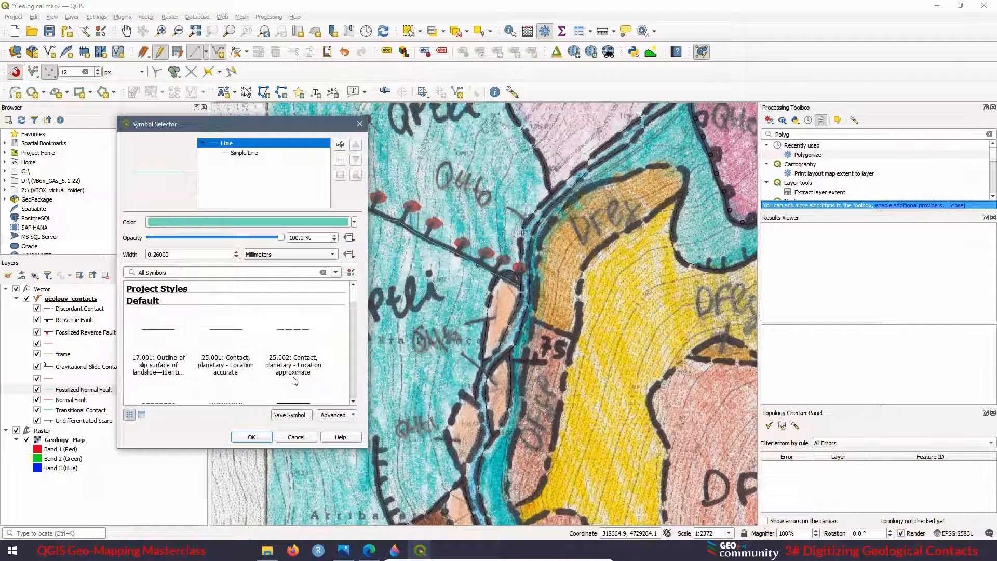
pyautogui.click(353, 401)
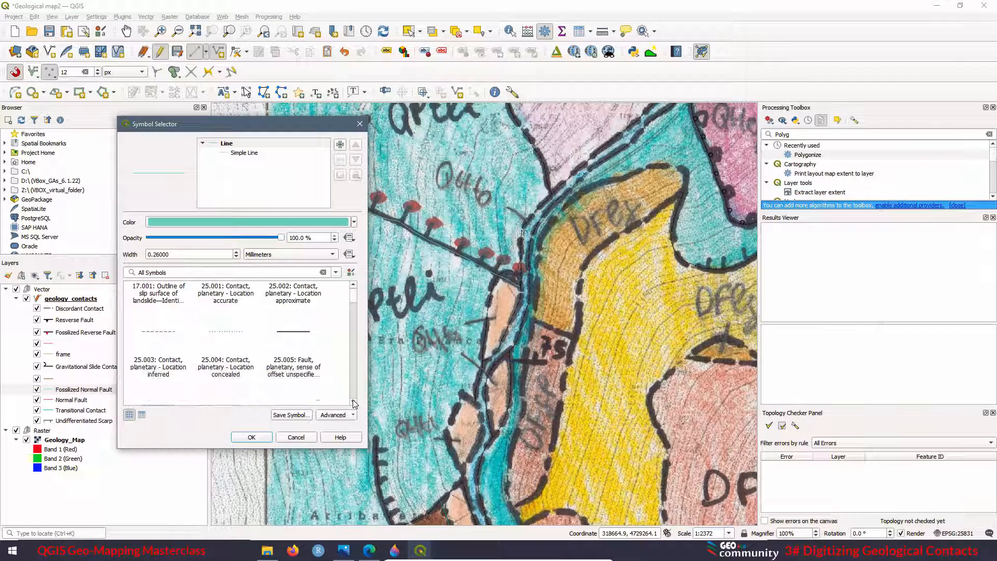
pyautogui.click(353, 404)
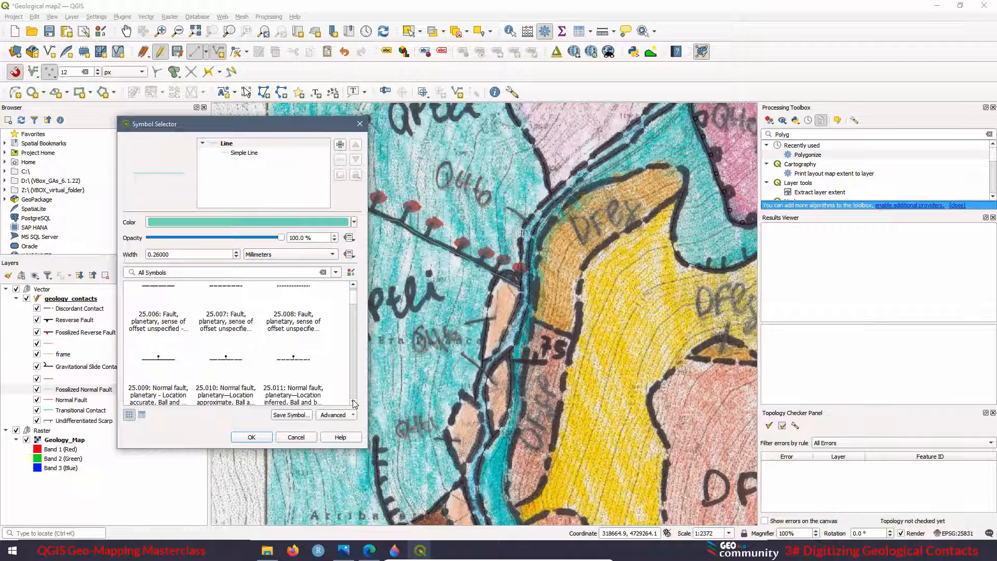
pyautogui.click(158, 360)
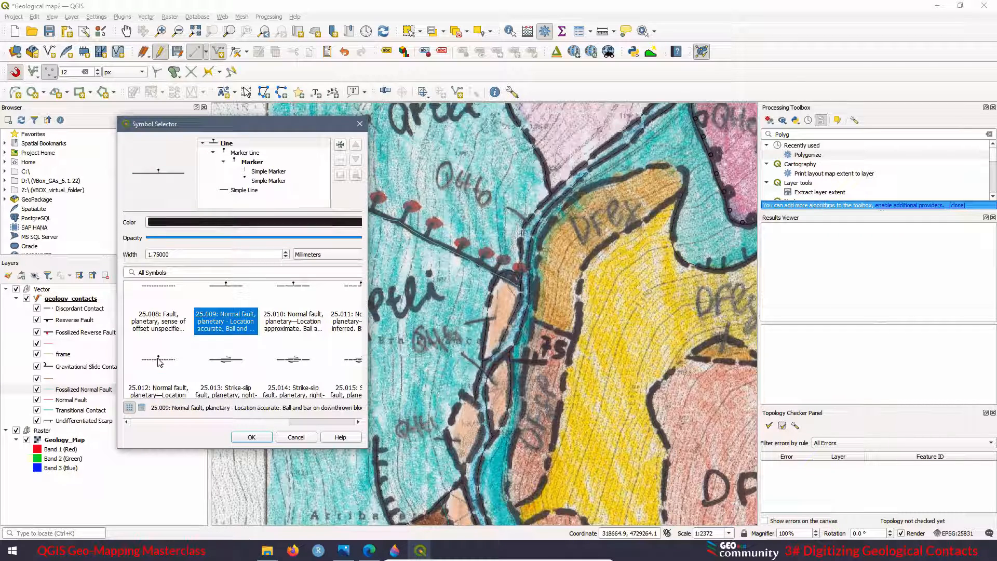
pyautogui.scroll(1, 158, 362)
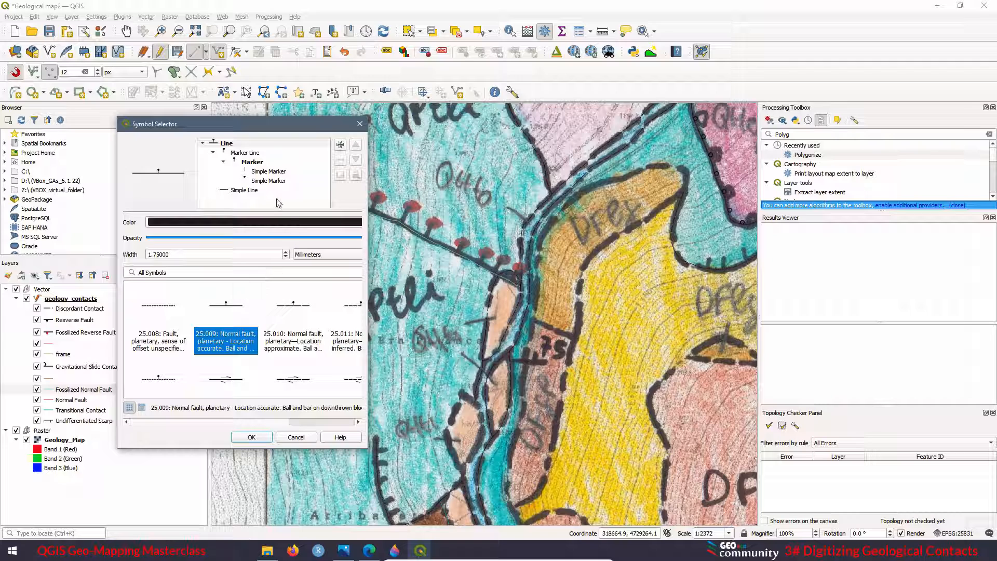
# Set the fill colour of the ball marker in the Fossilized Normal Fault symbol to red and accept the symbol.
pyautogui.click(242, 153)
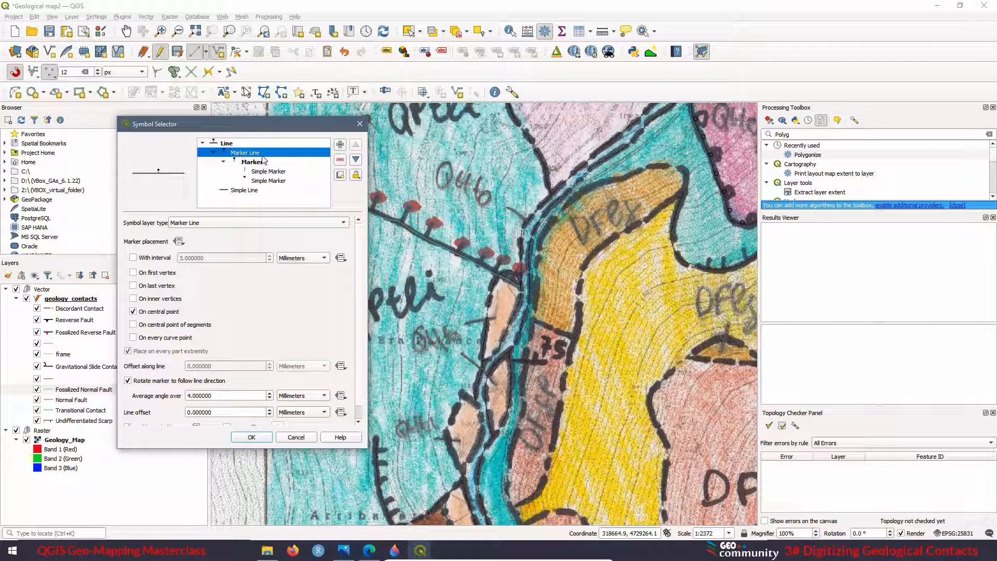
pyautogui.click(252, 163)
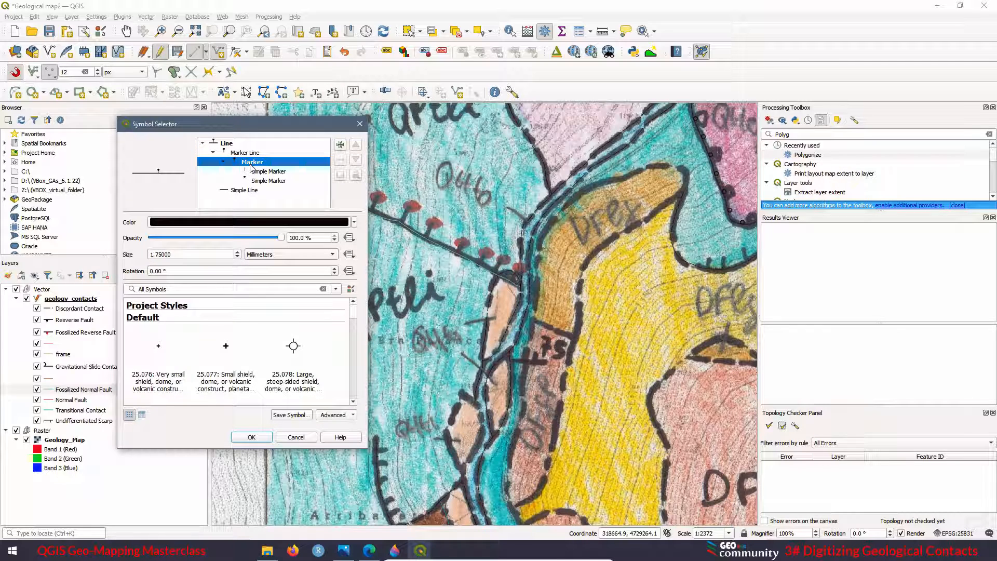
pyautogui.click(265, 181)
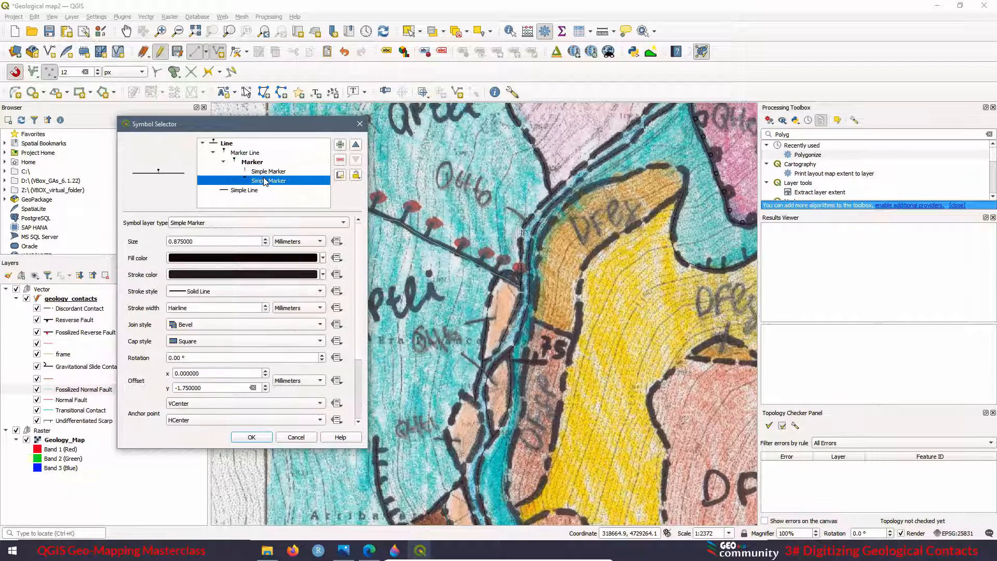
pyautogui.click(323, 258)
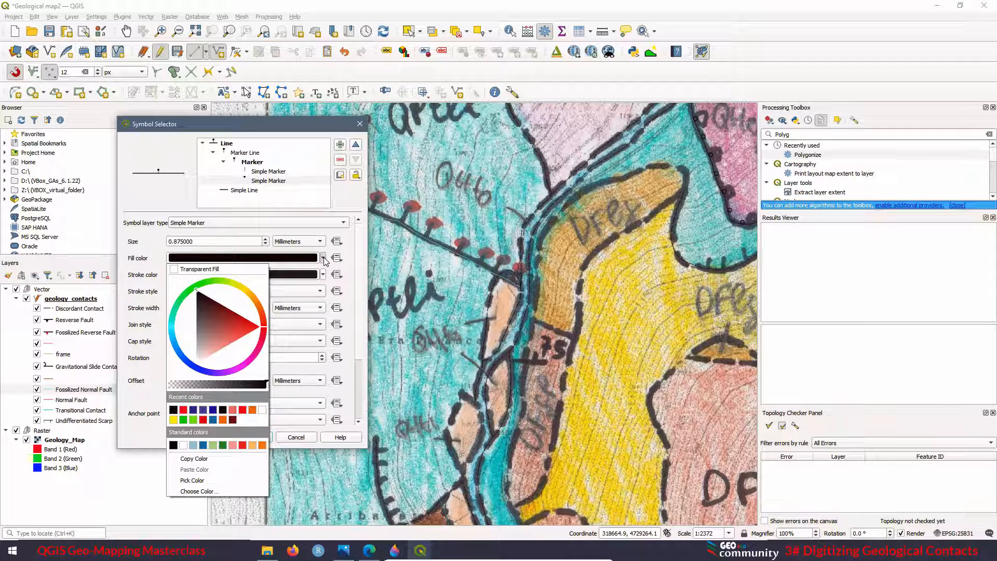
pyautogui.click(184, 411)
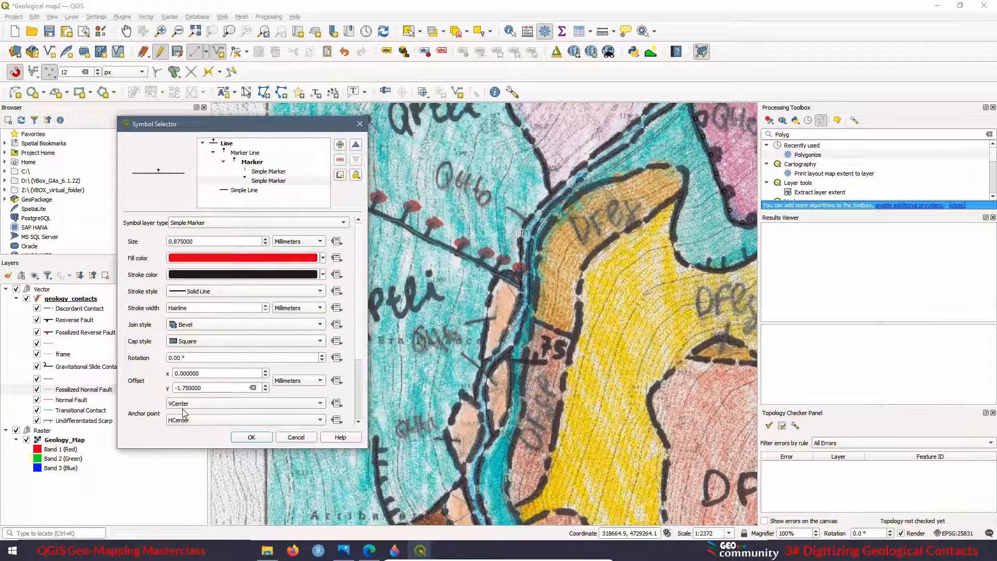
pyautogui.click(252, 438)
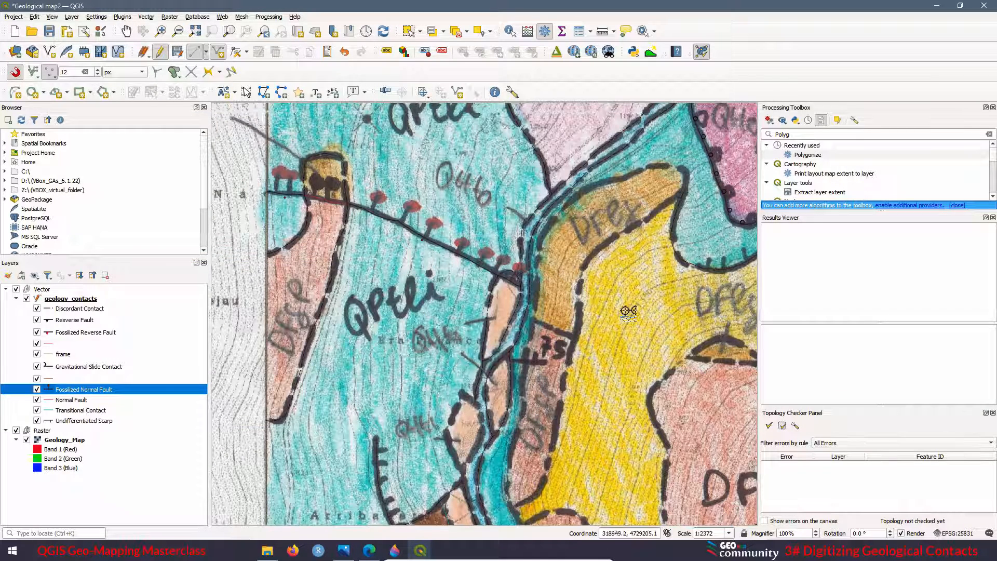
# Delete the Fossilized Normal Fault segment between the western frame line and the small amber block.
pyautogui.scroll(1, 453, 248)
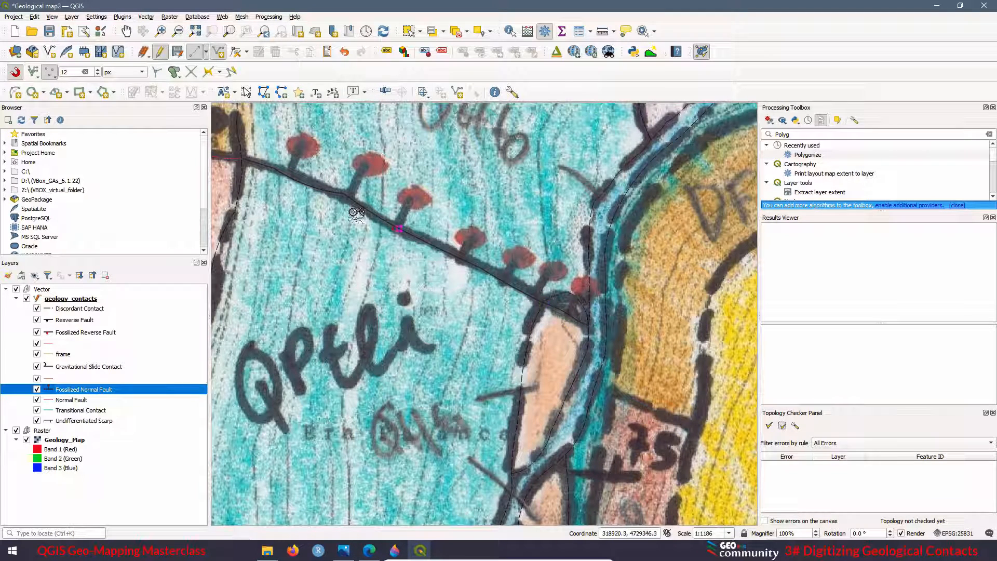
pyautogui.scroll(-2, 385, 213)
pyautogui.scroll(3, 385, 213)
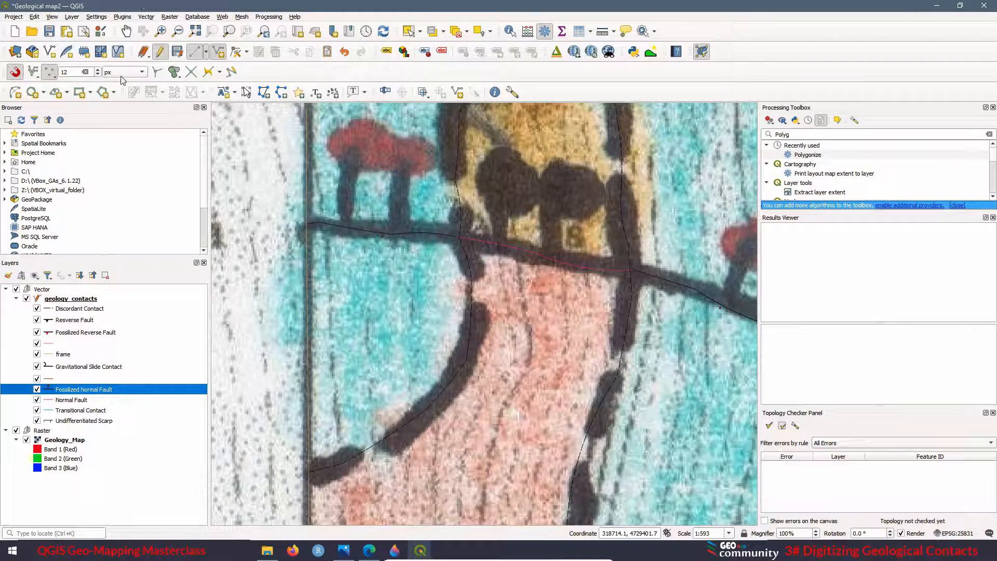
pyautogui.click(409, 32)
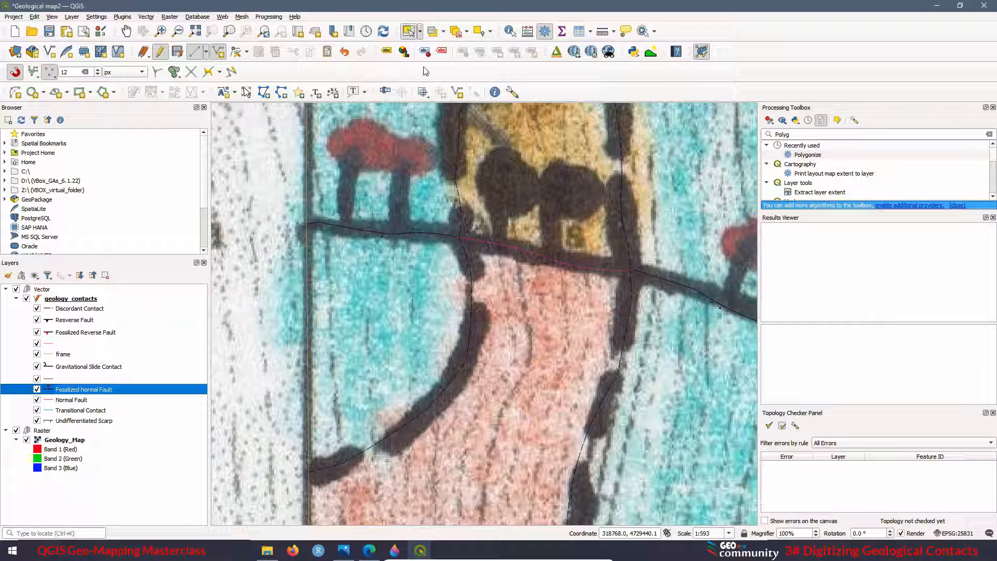
pyautogui.click(418, 234)
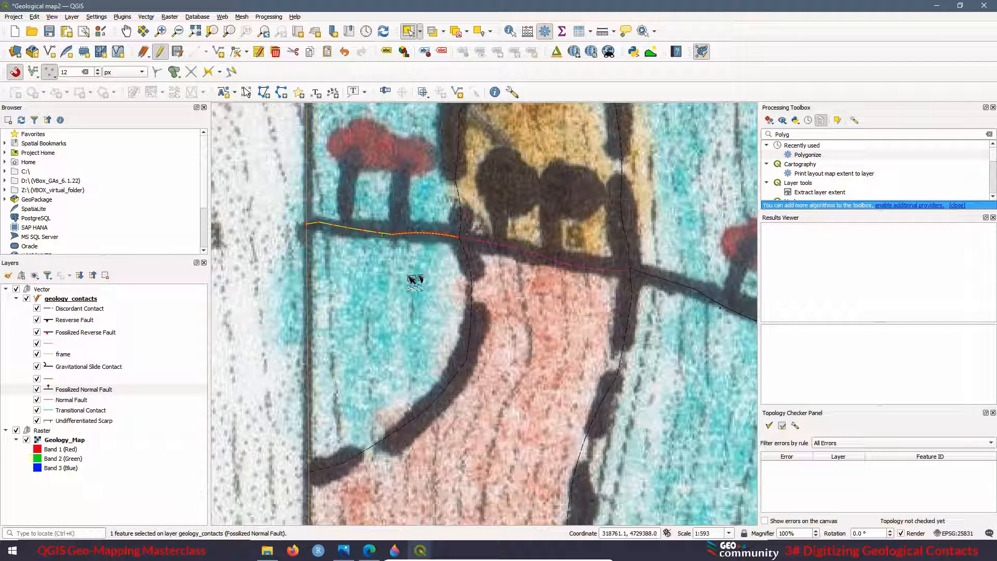
pyautogui.press('Delete')
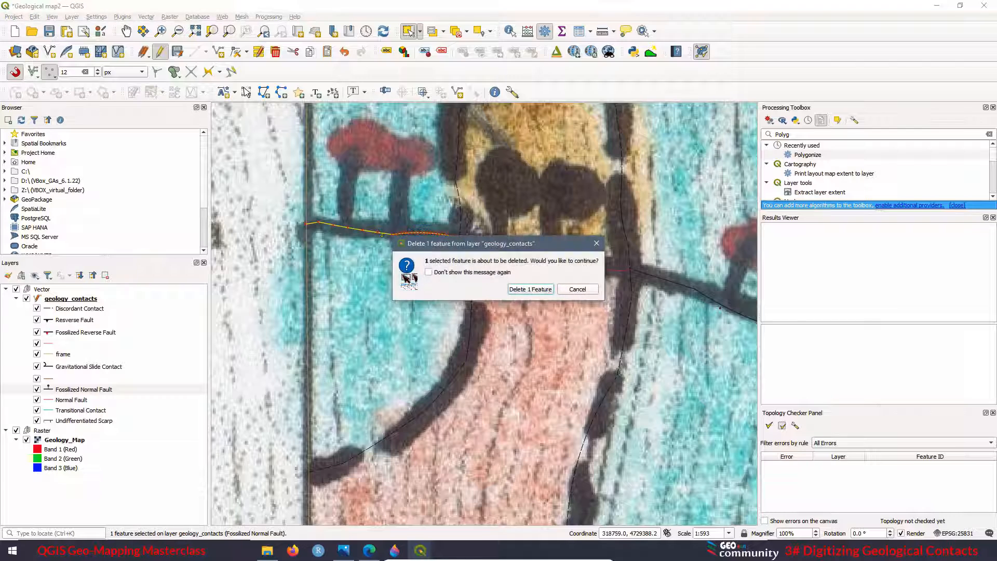
pyautogui.click(528, 289)
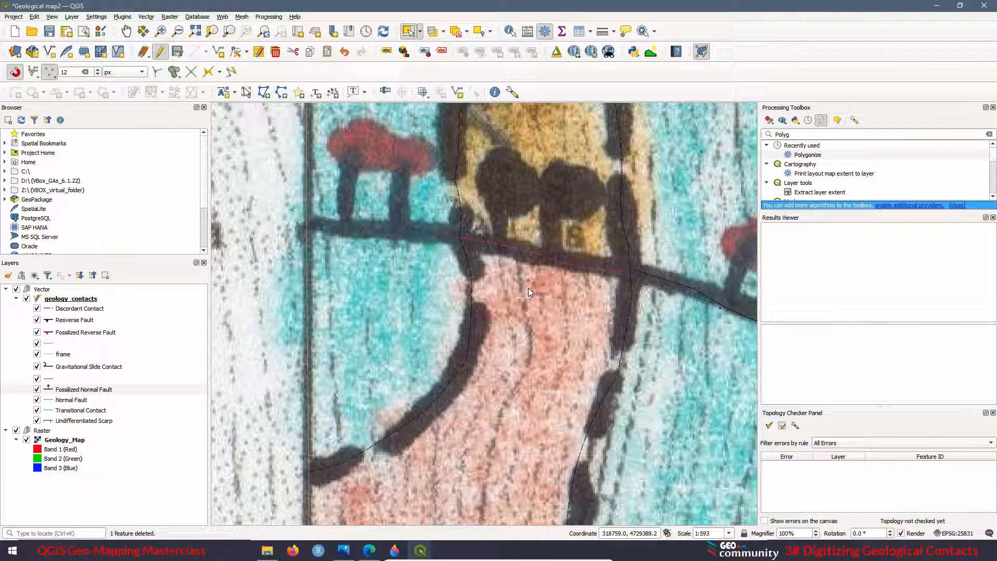
# Move the overshooting western end vertex of the red fault line below the amber block onto the contact junction.
pyautogui.click(218, 54)
pyautogui.click(207, 52)
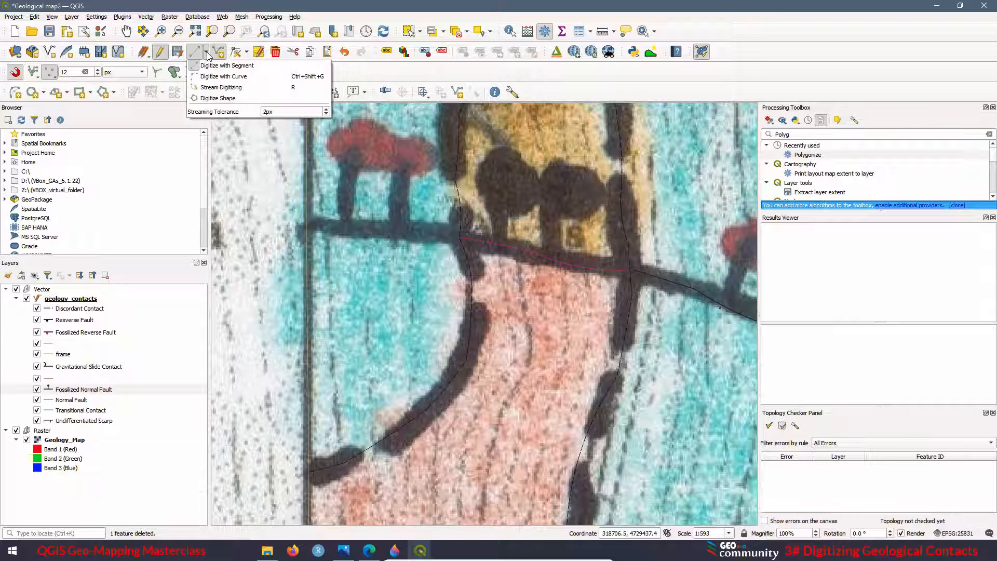
pyautogui.click(228, 63)
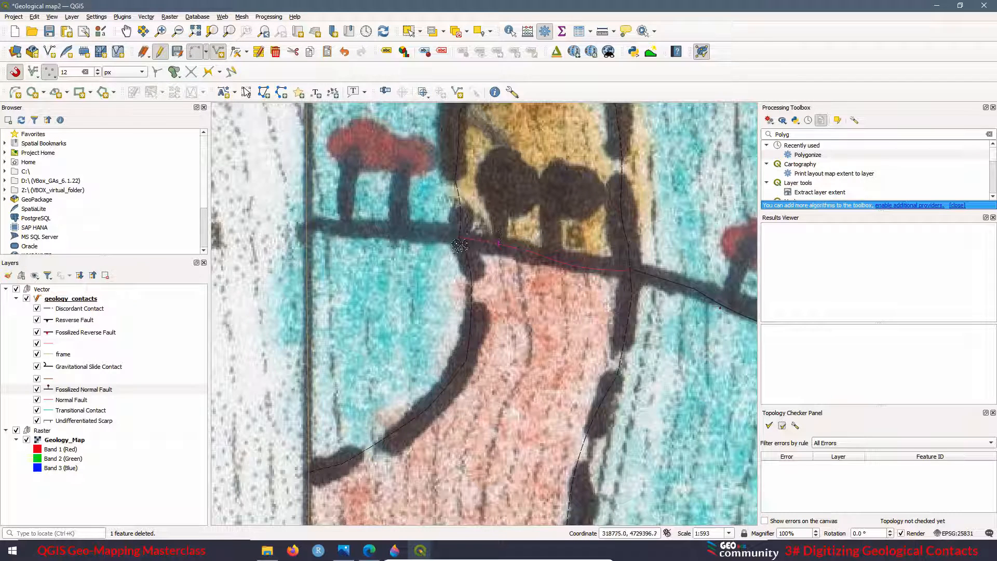
pyautogui.scroll(3, 463, 239)
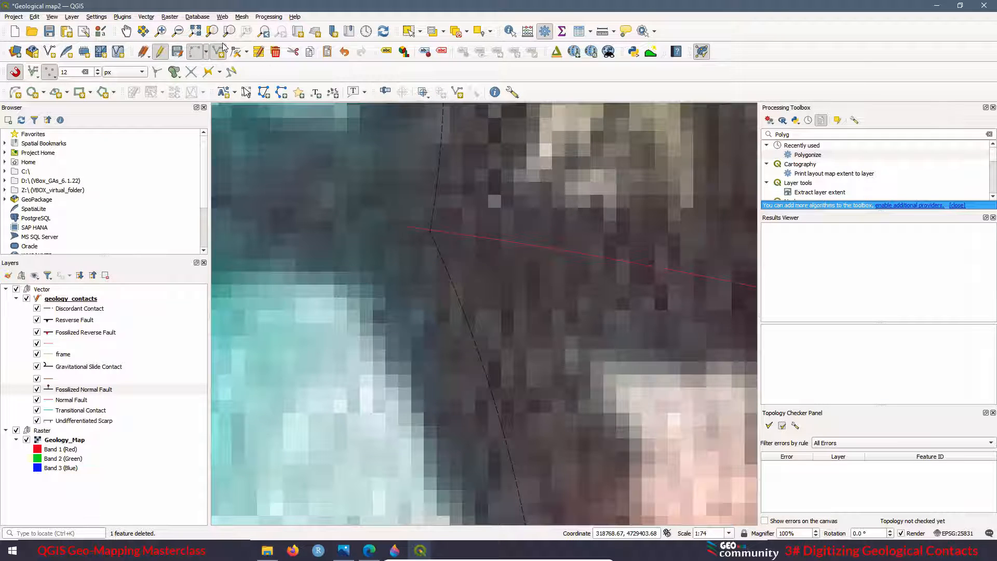
pyautogui.click(237, 53)
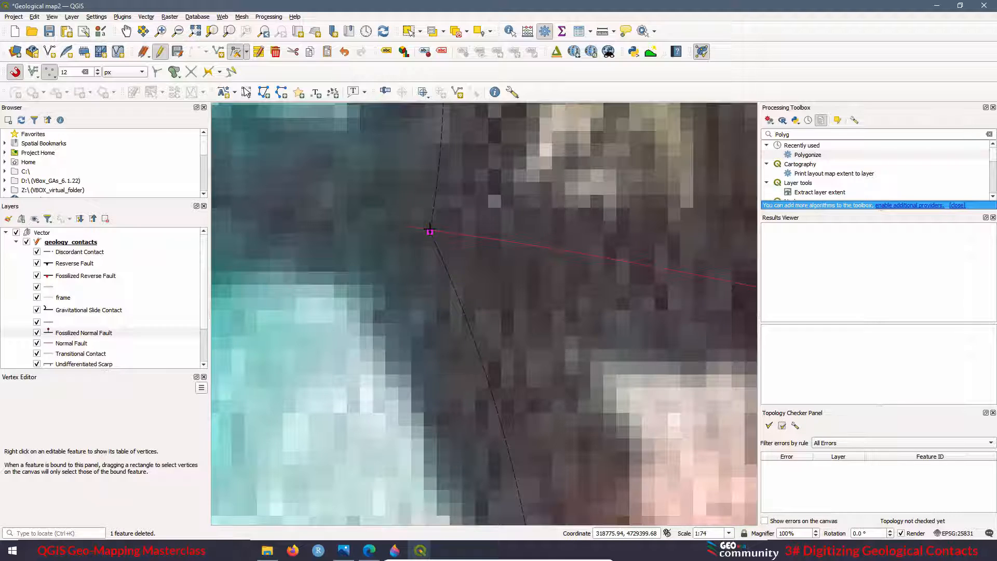
pyautogui.click(430, 232)
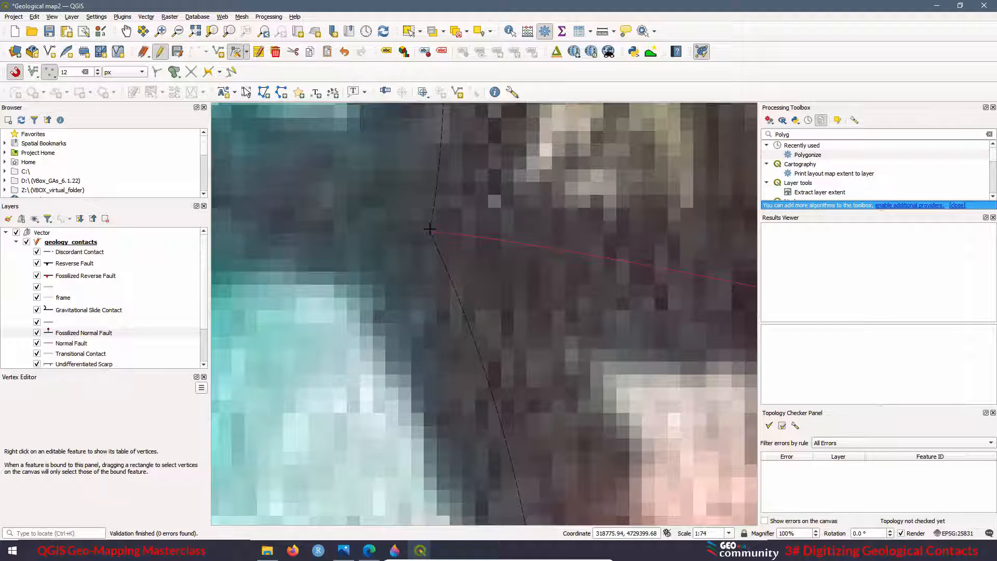
# Digitize the missing fault segment between the frame line and the amber block, with contact set to Fossilized Normal Fault.
pyautogui.click(219, 52)
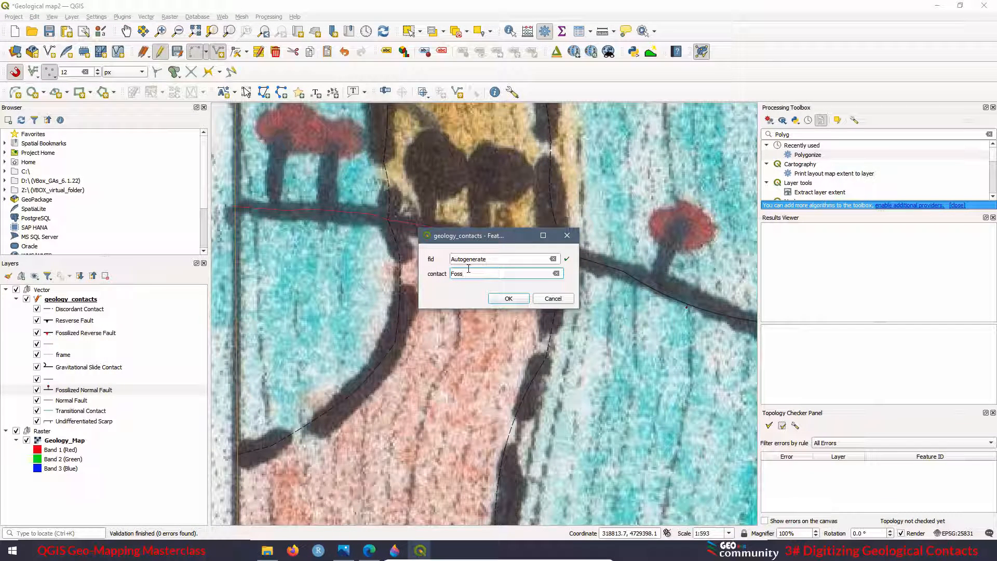
pyautogui.write('Fossilized Normal Fault')
pyautogui.press('Return')
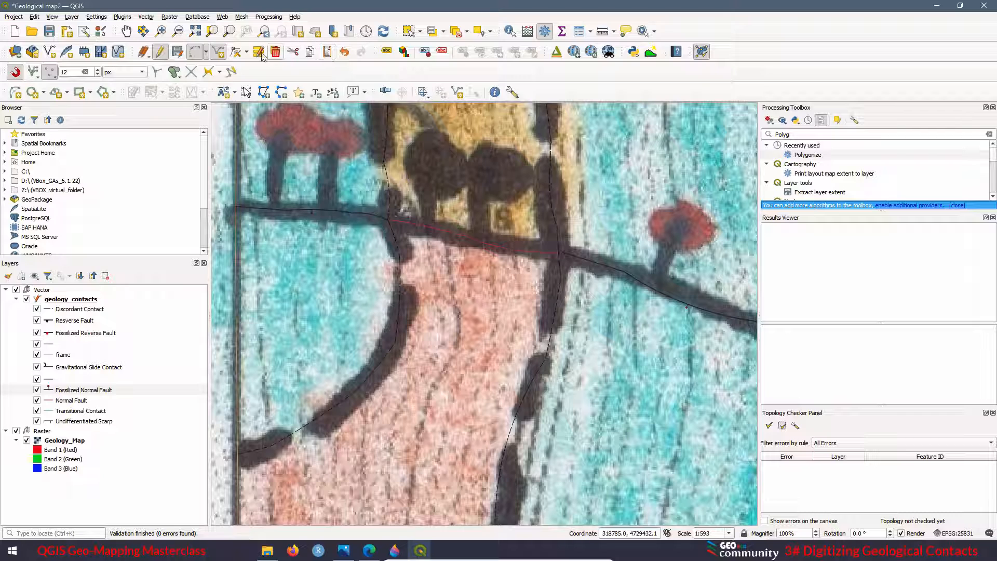
# Delete the newly digitized Fossilized Normal Fault segment west of the amber block.
pyautogui.click(409, 31)
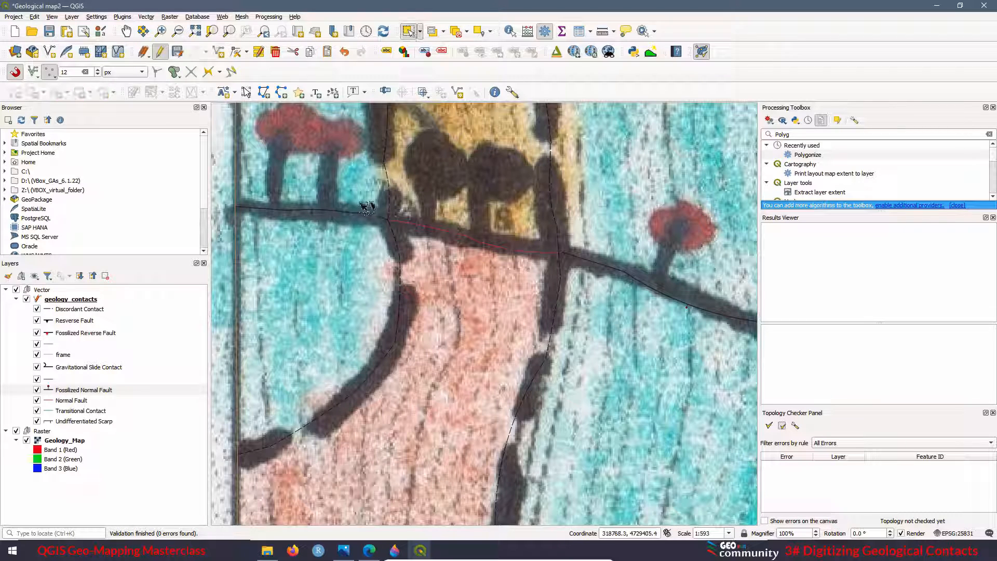
pyautogui.click(335, 213)
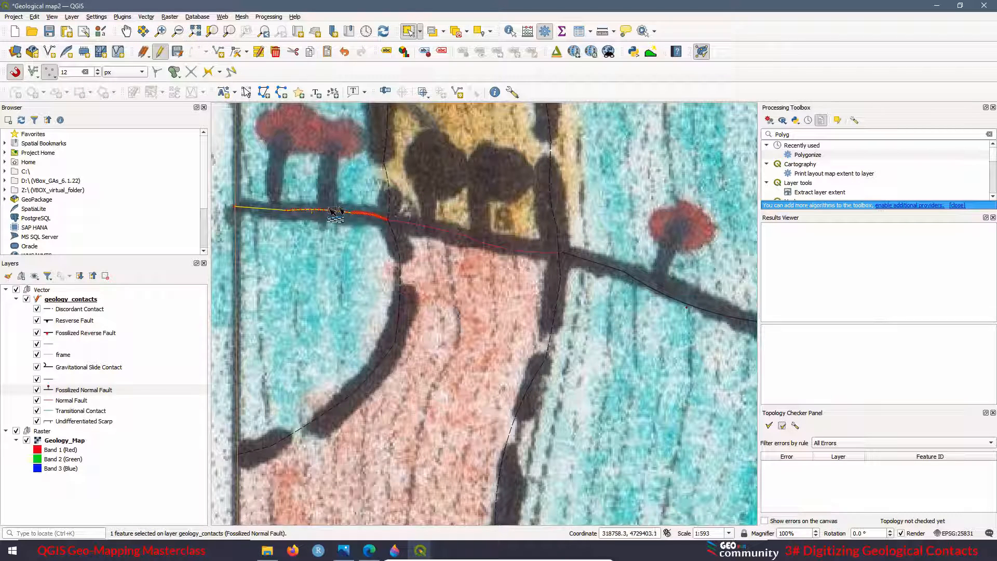
pyautogui.click(275, 52)
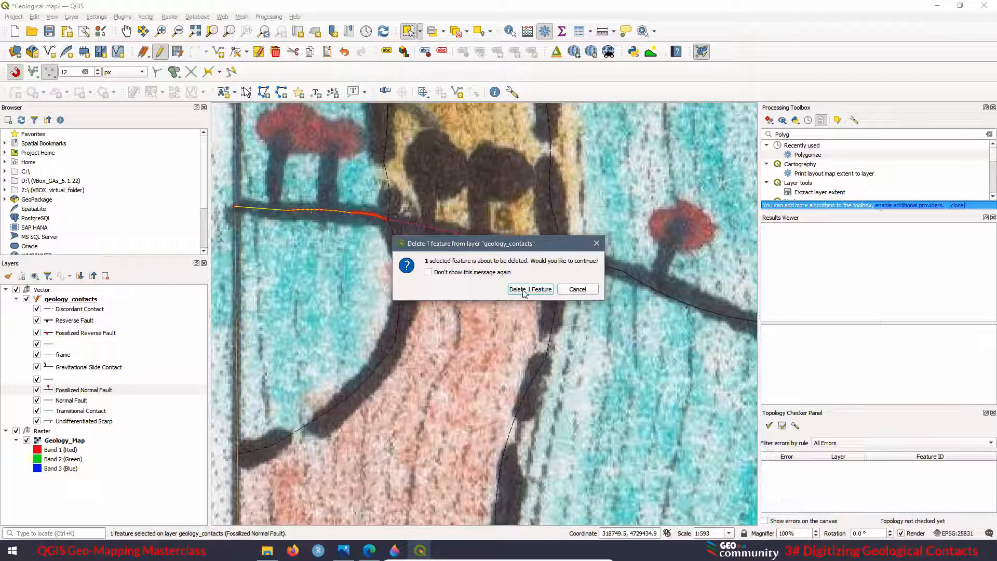
pyautogui.click(525, 290)
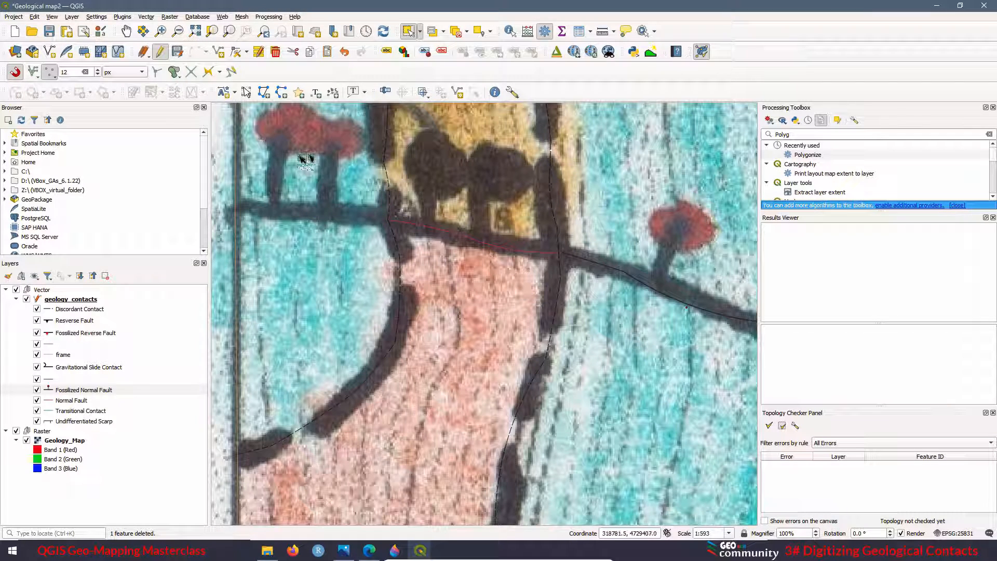
# Redraw the fault segment from west to east, starting at the frame line and ending at the amber block's western contact.
pyautogui.click(217, 51)
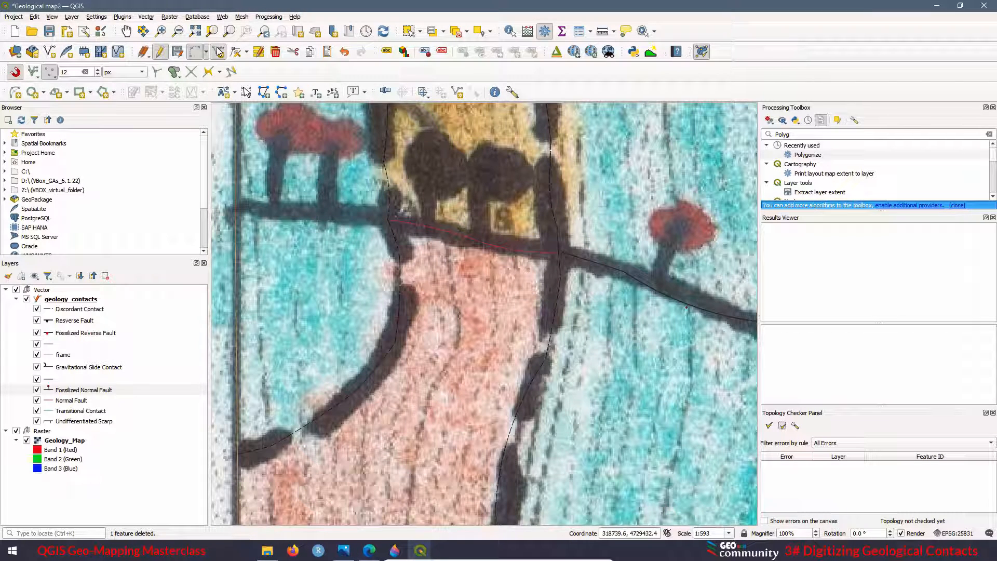
pyautogui.click(234, 207)
pyautogui.click(322, 210)
pyautogui.click(389, 220)
pyautogui.rightClick(389, 221)
pyautogui.click(464, 275)
pyautogui.press('Return')
# Delete the Fossilized Normal Fault line running southeast from the amber block to the orange body.
pyautogui.scroll(-1, 262, 258)
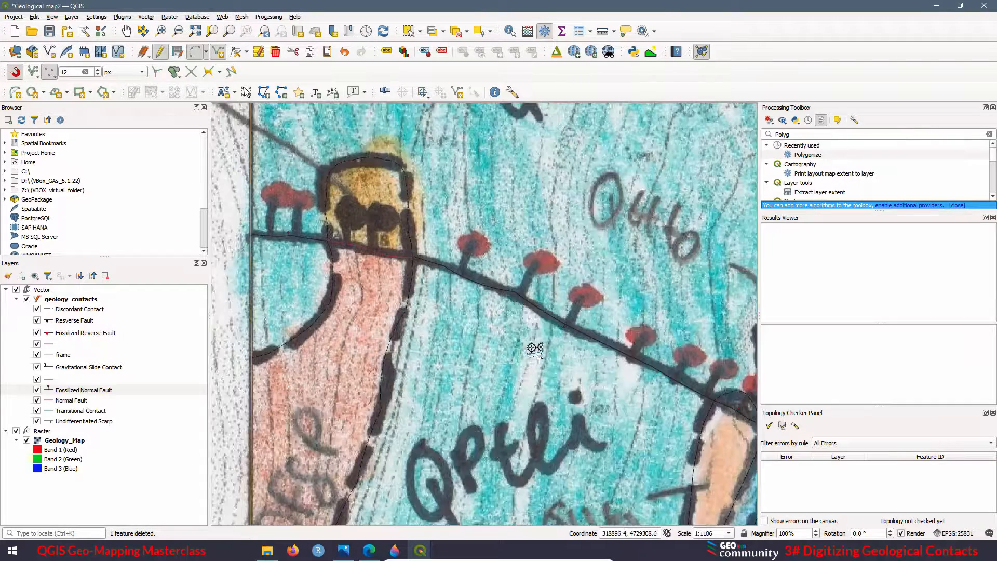
pyautogui.scroll(-1, 355, 279)
pyautogui.scroll(1, 499, 347)
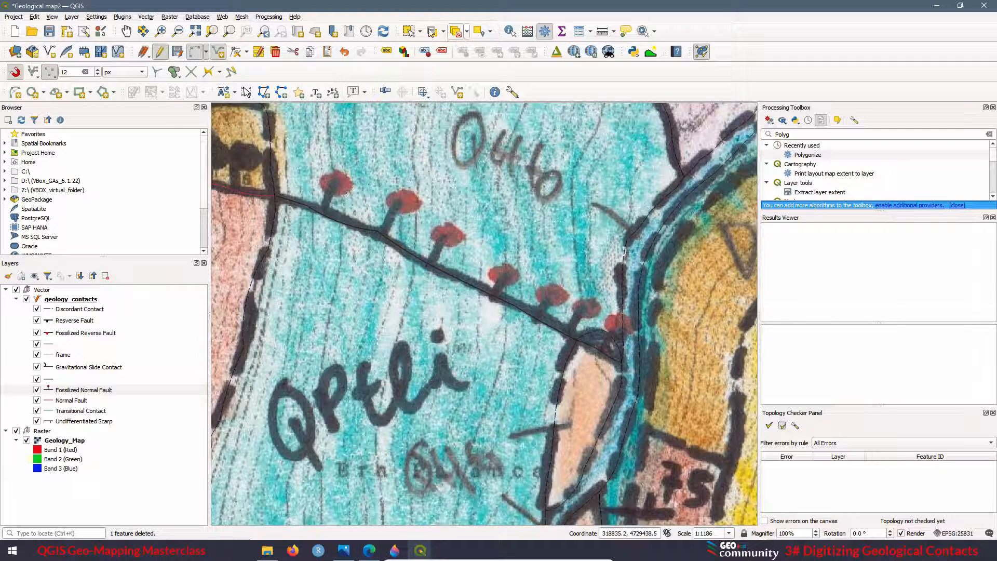
pyautogui.click(408, 31)
pyautogui.click(449, 275)
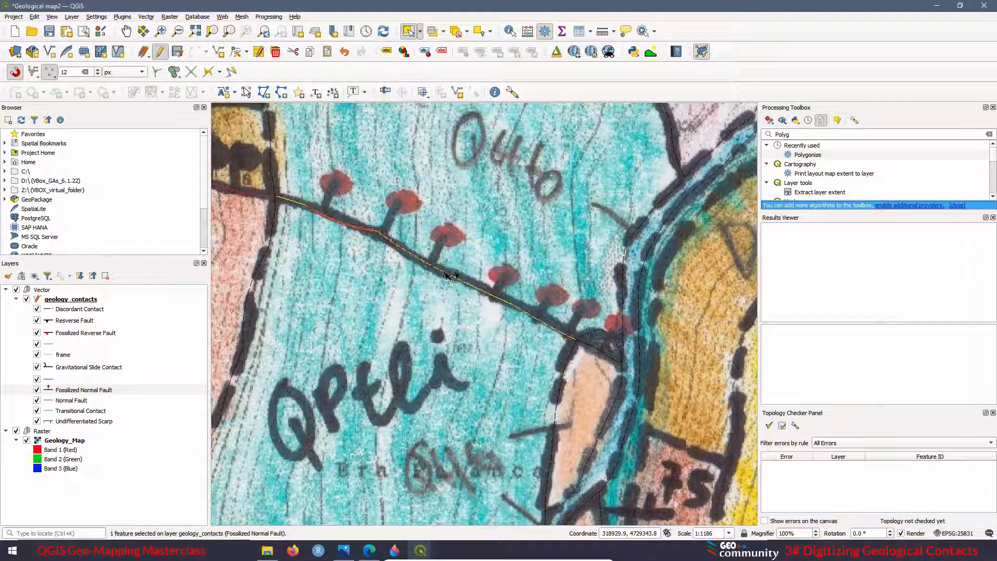
pyautogui.click(274, 52)
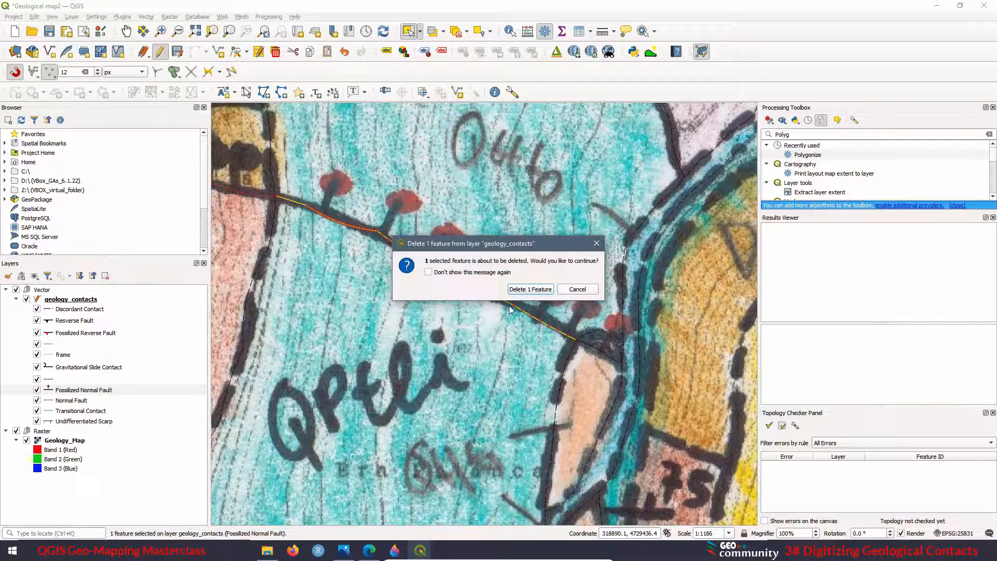
pyautogui.click(530, 290)
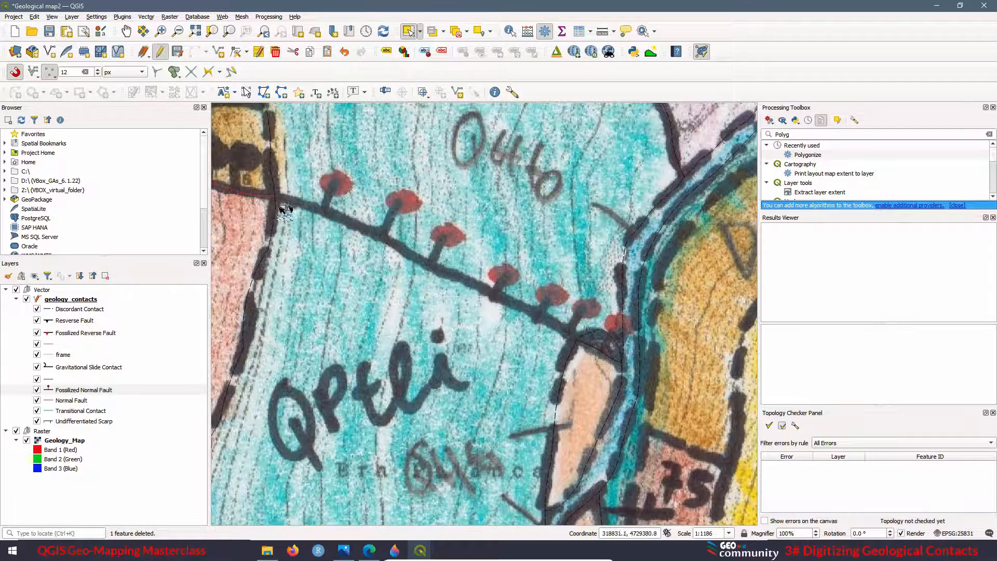
# Move the overshooting eastern end vertex of the red fault line below the amber block onto the block's eastern contact.
pyautogui.scroll(1, 267, 213)
pyautogui.scroll(2, 266, 213)
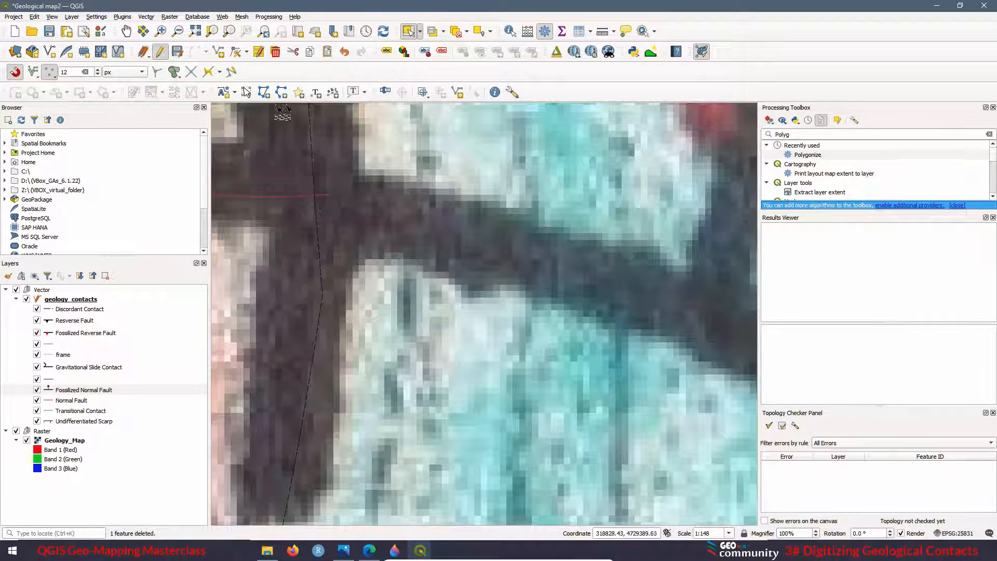
pyautogui.click(235, 53)
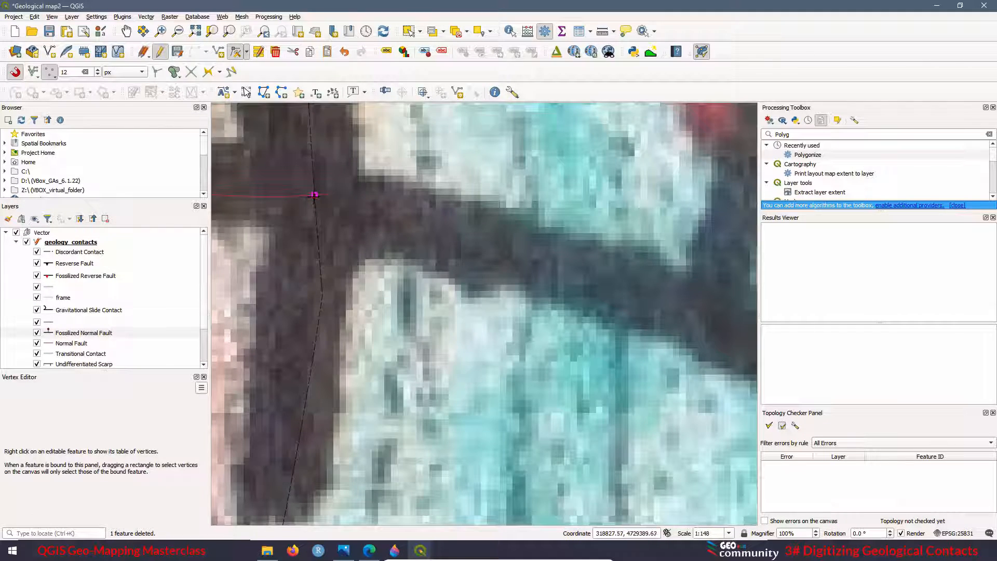
pyautogui.click(315, 194)
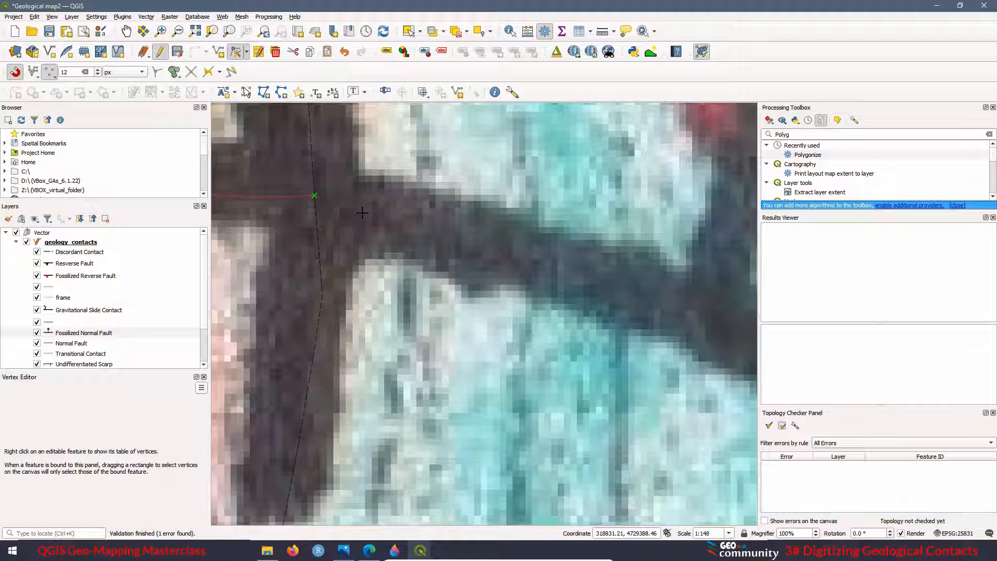
# Redraw the fault from the amber block's eastern contact southeast to the orange body's contact junction, with contact set to Fossilized Normal Fault.
pyautogui.click(219, 53)
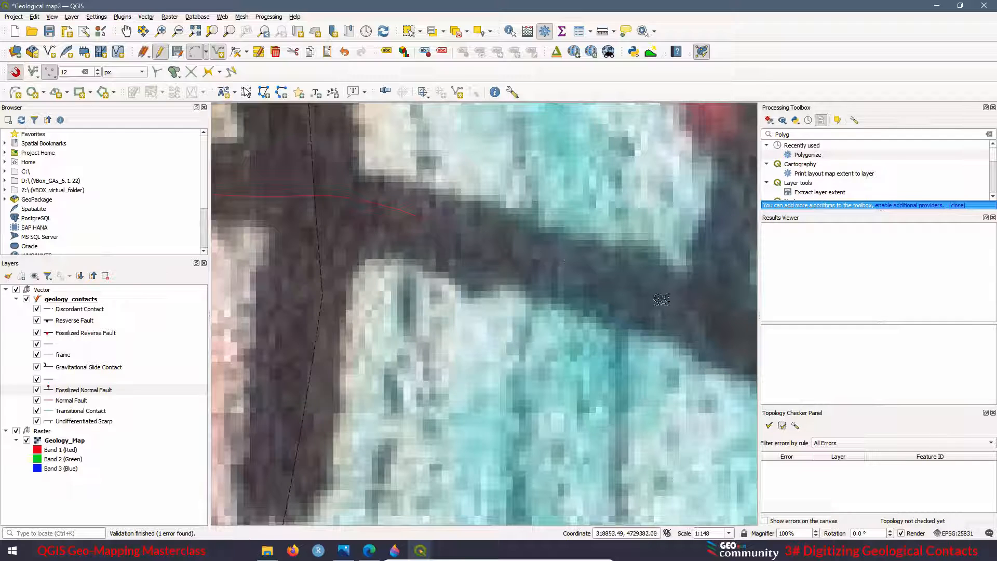
pyautogui.scroll(-2, 448, 278)
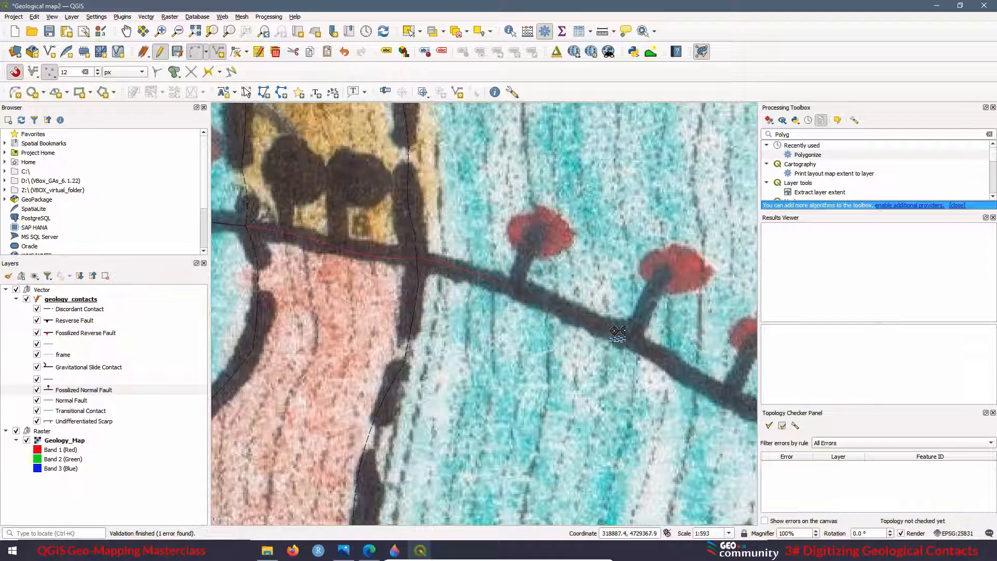
pyautogui.scroll(-2, 382, 297)
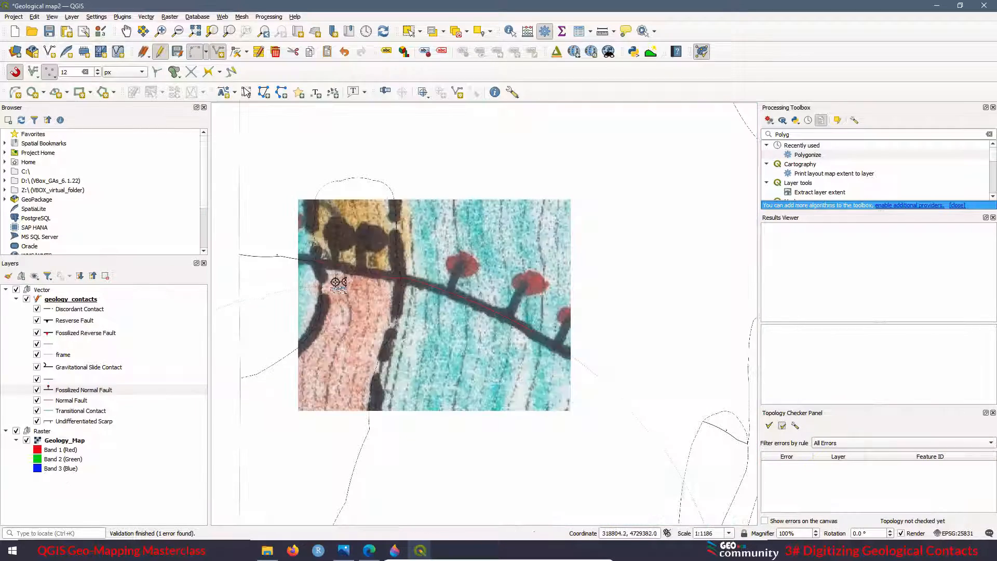
pyautogui.scroll(2, 492, 359)
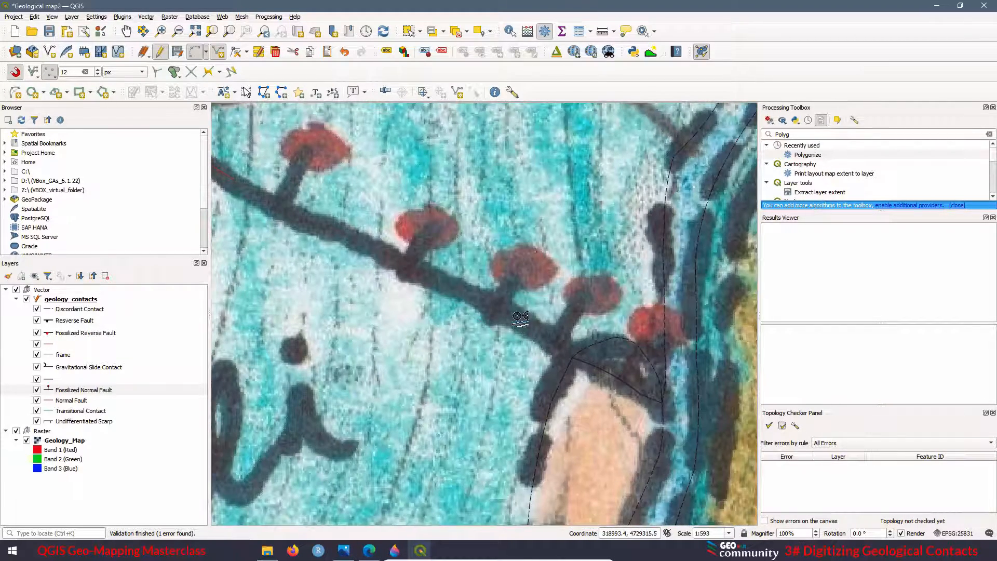
pyautogui.scroll(3, 516, 323)
pyautogui.scroll(-1, 515, 321)
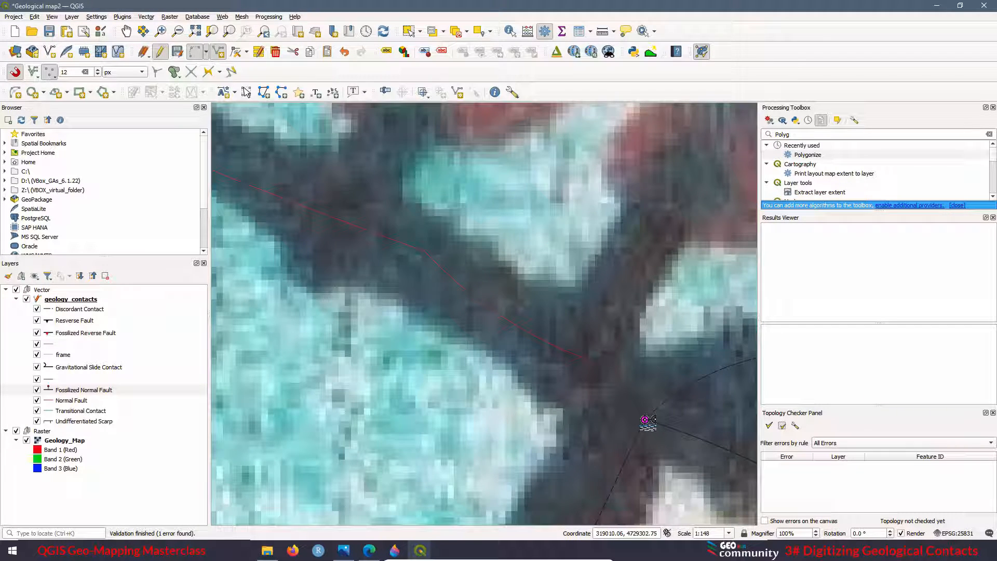
pyautogui.click(647, 419)
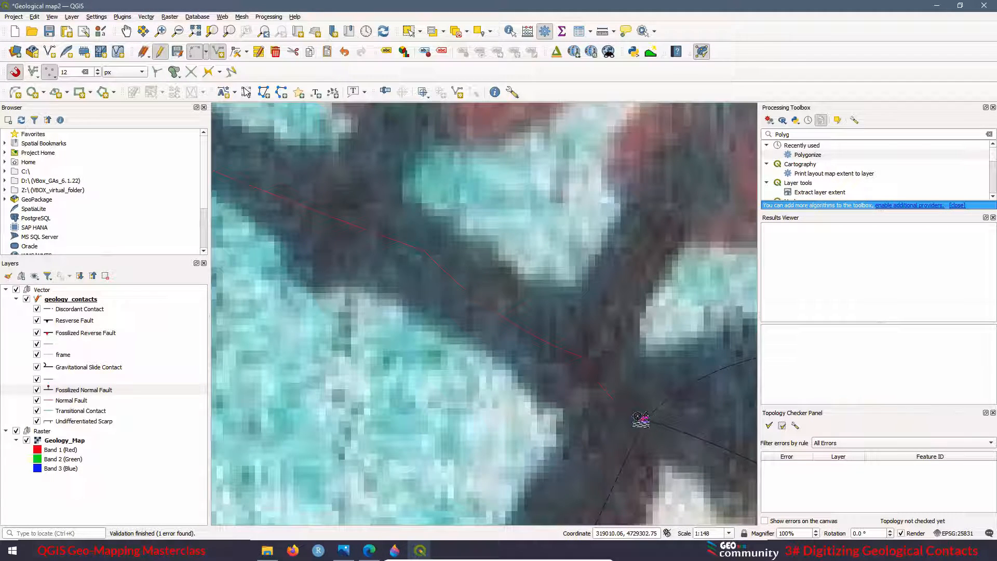
pyautogui.rightClick(581, 246)
pyautogui.click(465, 273)
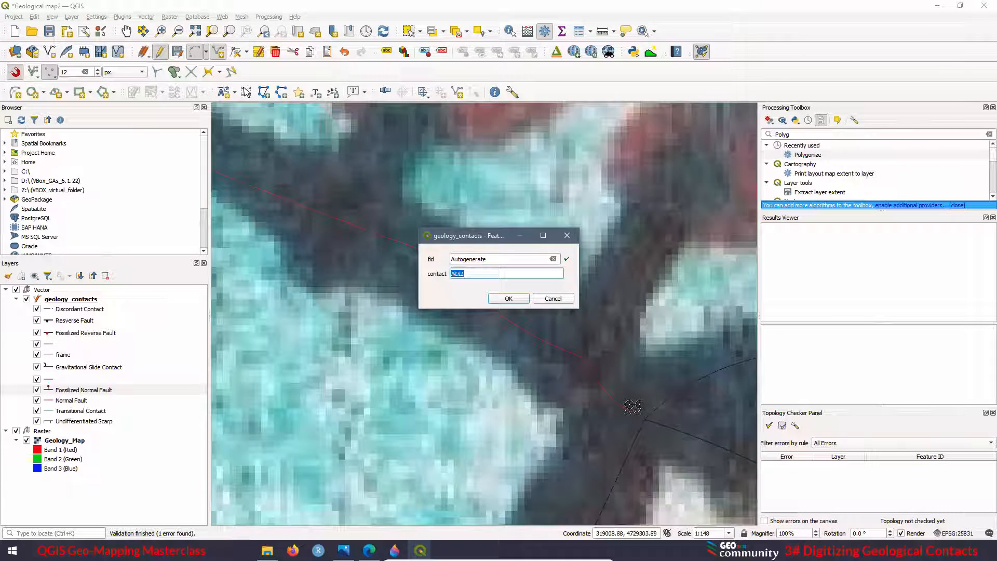
pyautogui.write('Fossilized Normal Fault')
pyautogui.press('Return')
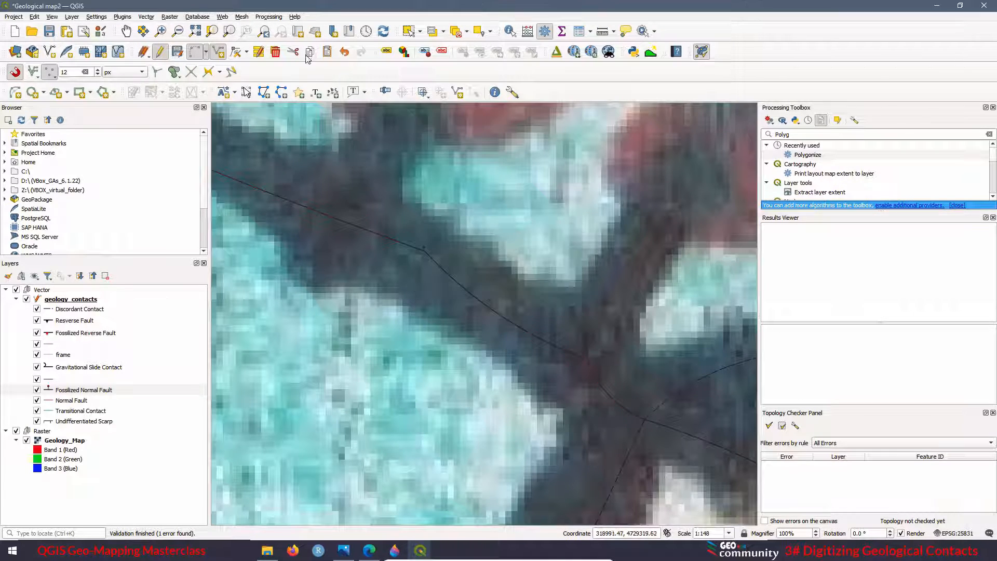
# Smooth the southeastern end of the redrawn fault by deleting the surplus vertices near the orange body's contact junction.
pyautogui.click(240, 52)
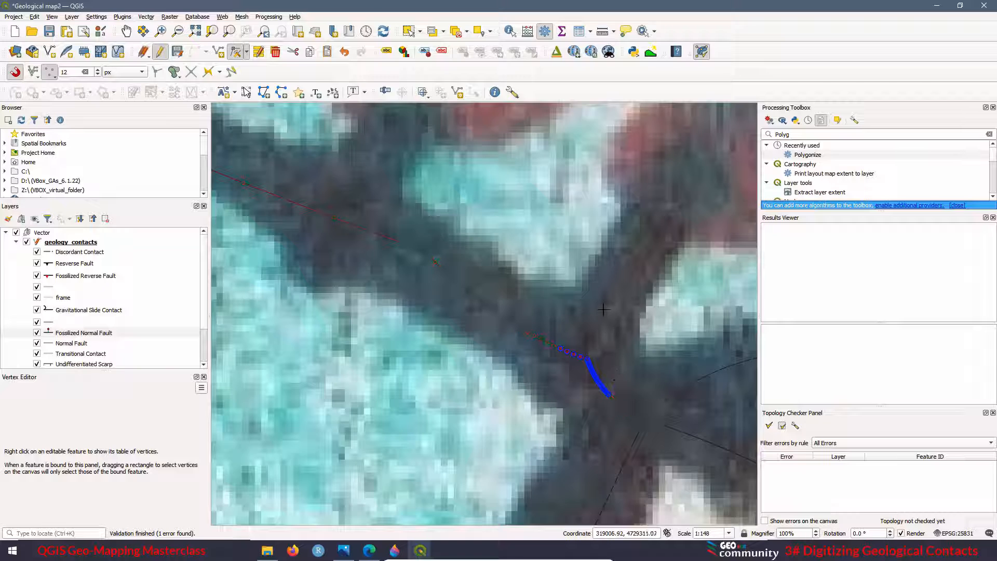
pyautogui.press('Delete')
pyautogui.moveTo(529, 319); pyautogui.dragTo(571, 354)
pyautogui.scroll(-2, 554, 357)
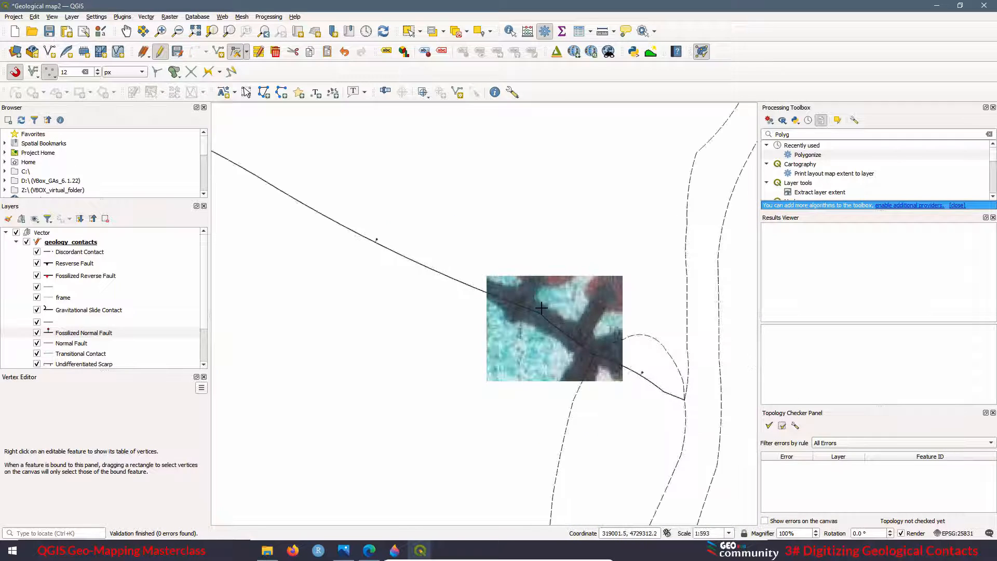
pyautogui.scroll(1, 520, 307)
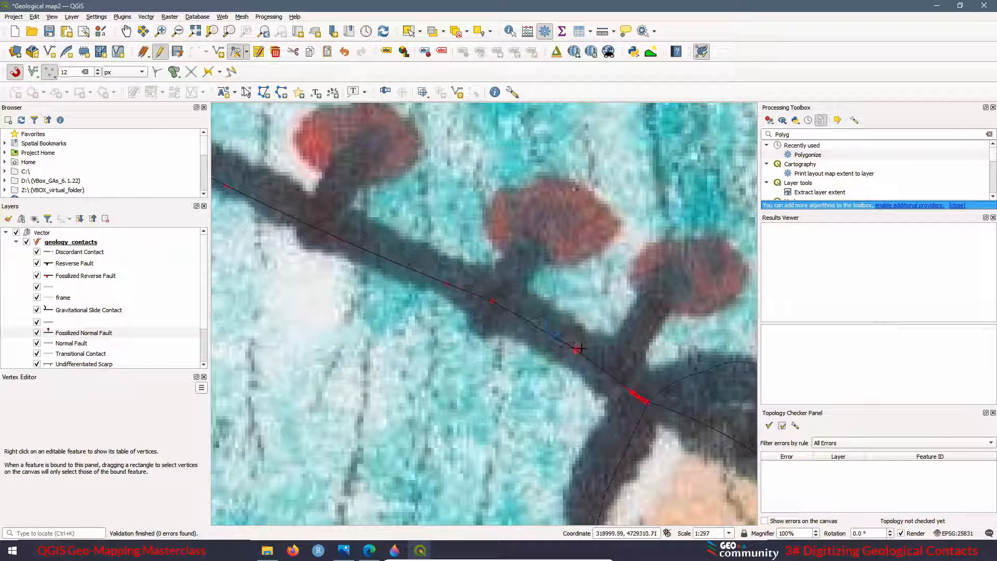
pyautogui.scroll(-1, 618, 304)
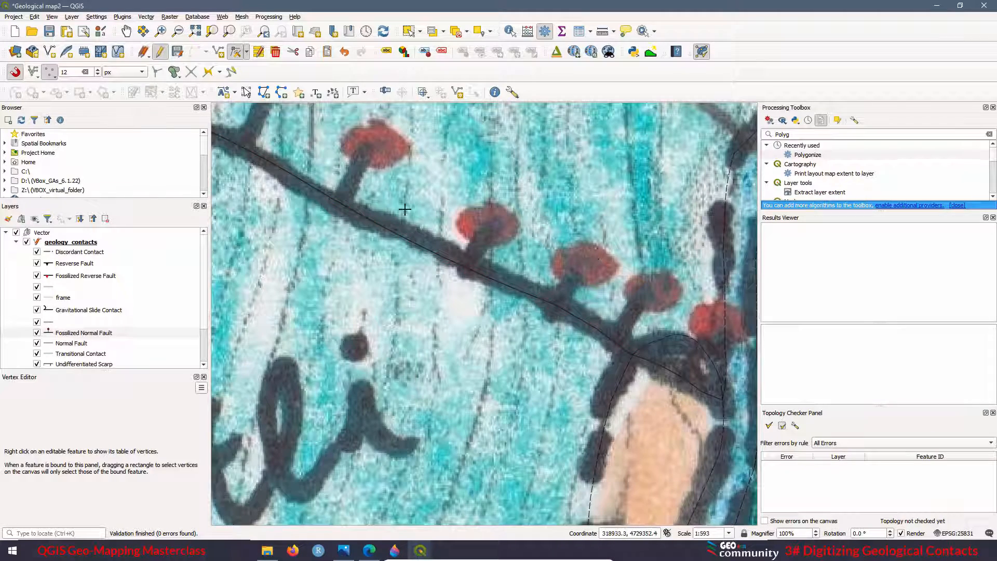
pyautogui.scroll(-1, 501, 307)
pyautogui.scroll(1, 330, 190)
pyautogui.scroll(-1, 429, 237)
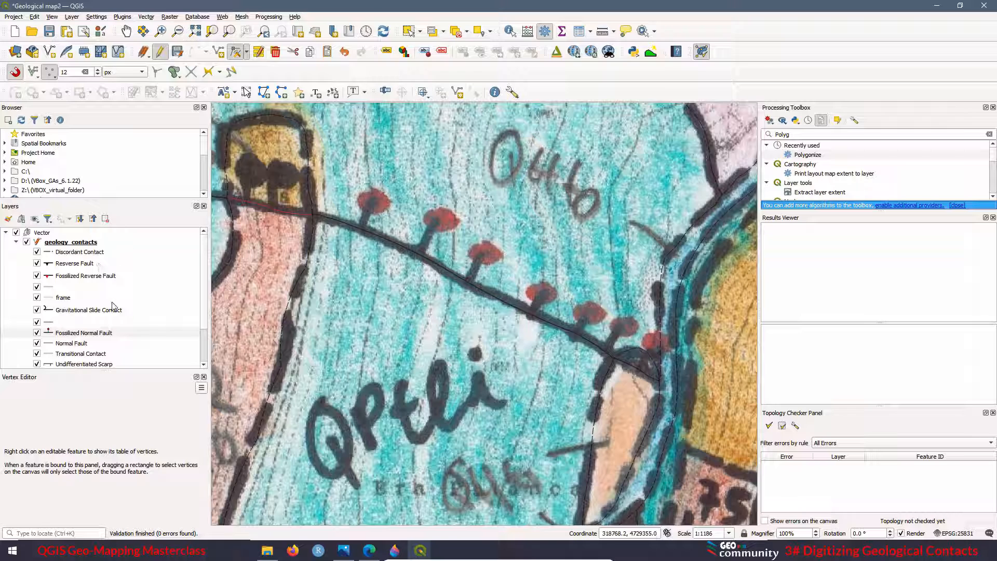
# Enable interval placement for the Fossilized Normal Fault symbol's marker line and set the interval to 0.5 mm.
pyautogui.rightClick(79, 333)
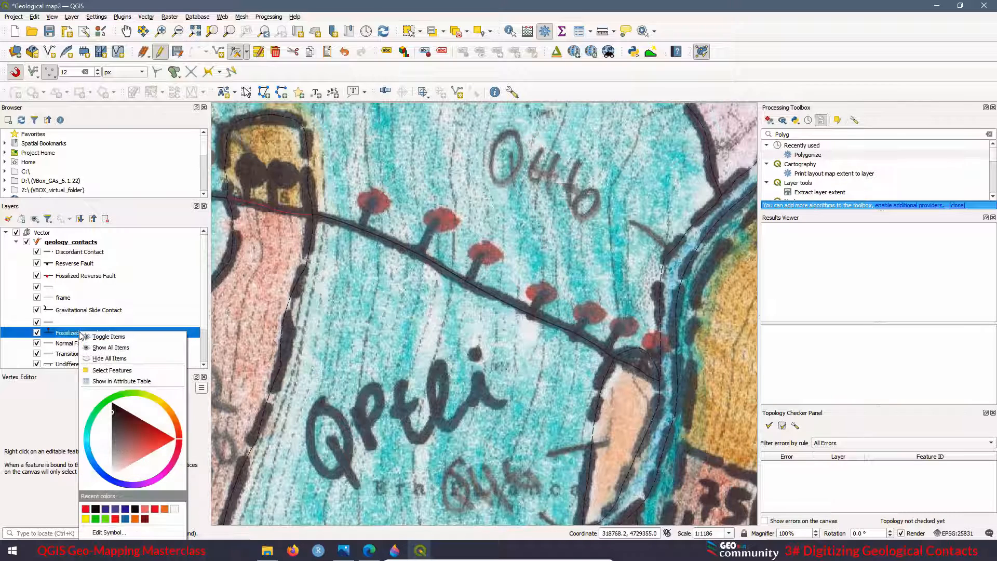
pyautogui.click(114, 533)
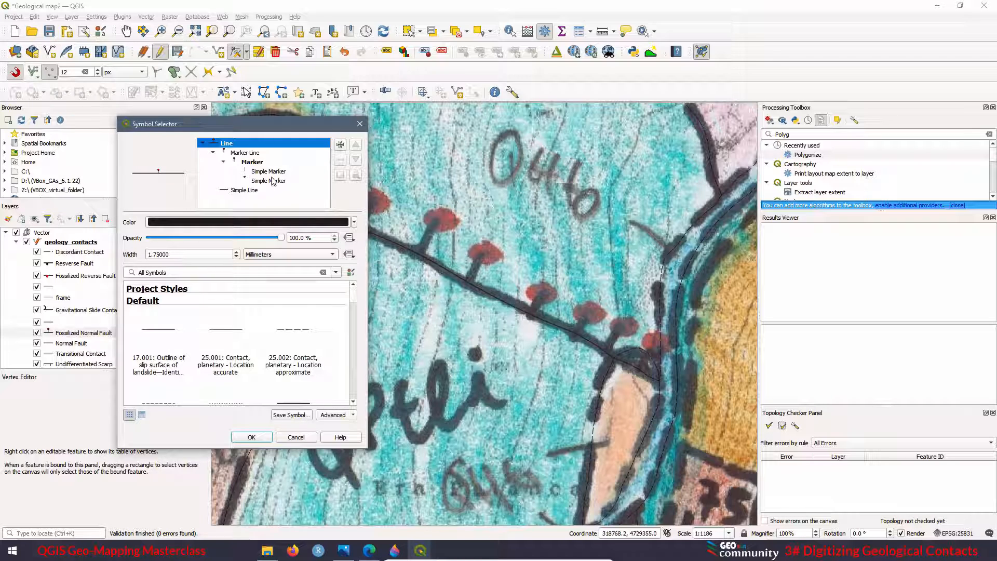
pyautogui.click(252, 164)
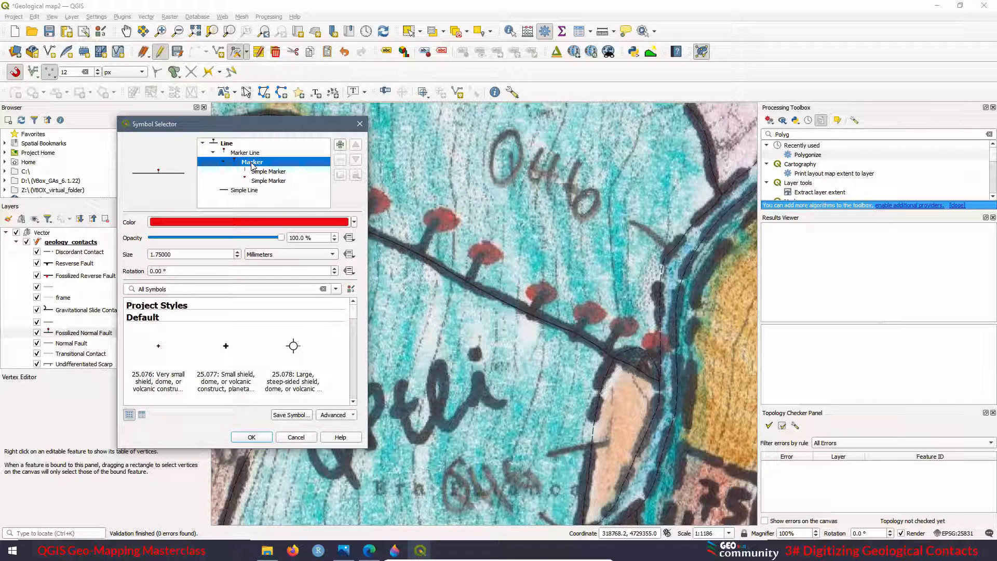
pyautogui.click(266, 171)
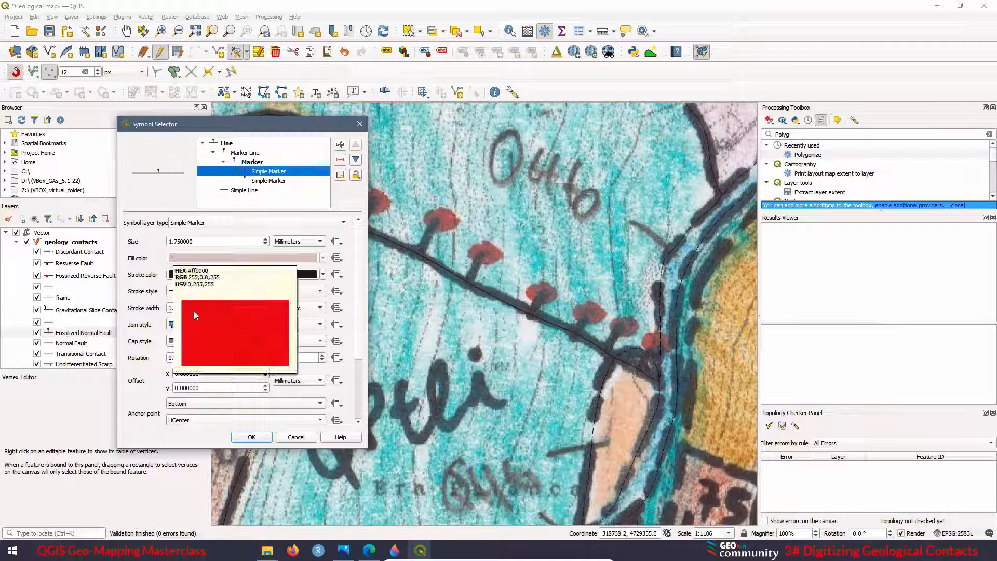
pyautogui.click(242, 154)
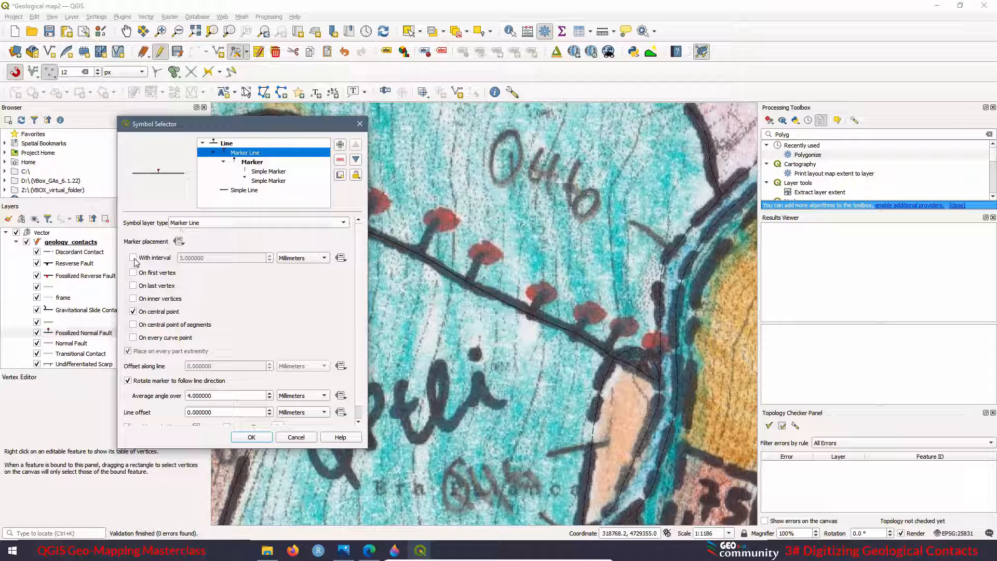
pyautogui.click(133, 258)
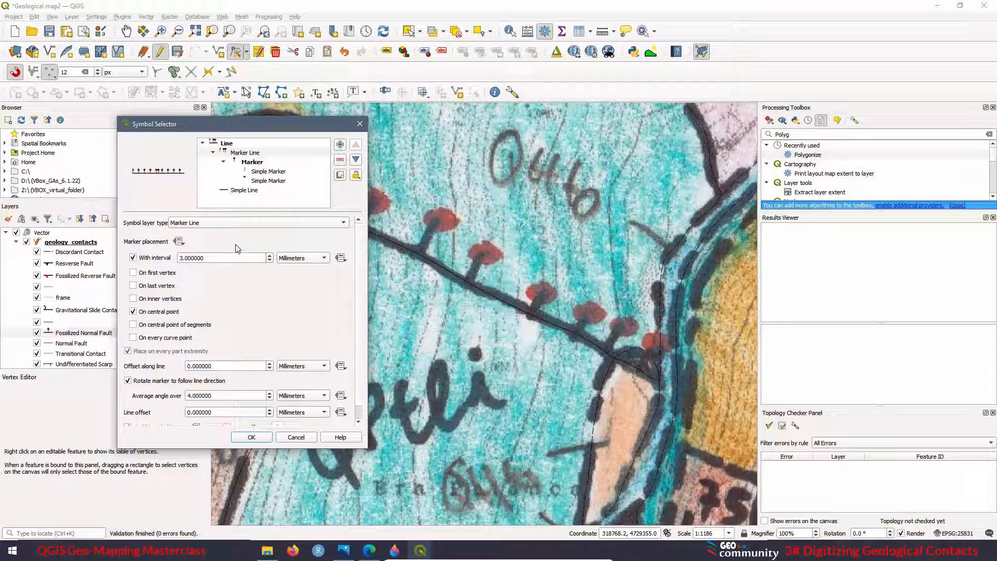
pyautogui.moveTo(209, 256); pyautogui.dragTo(155, 259)
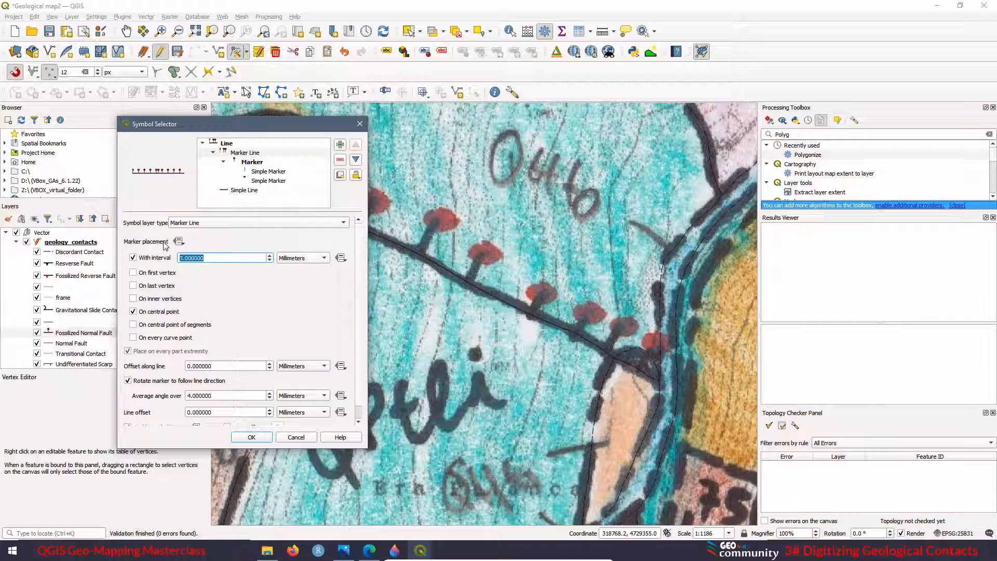
pyautogui.write('0.5')
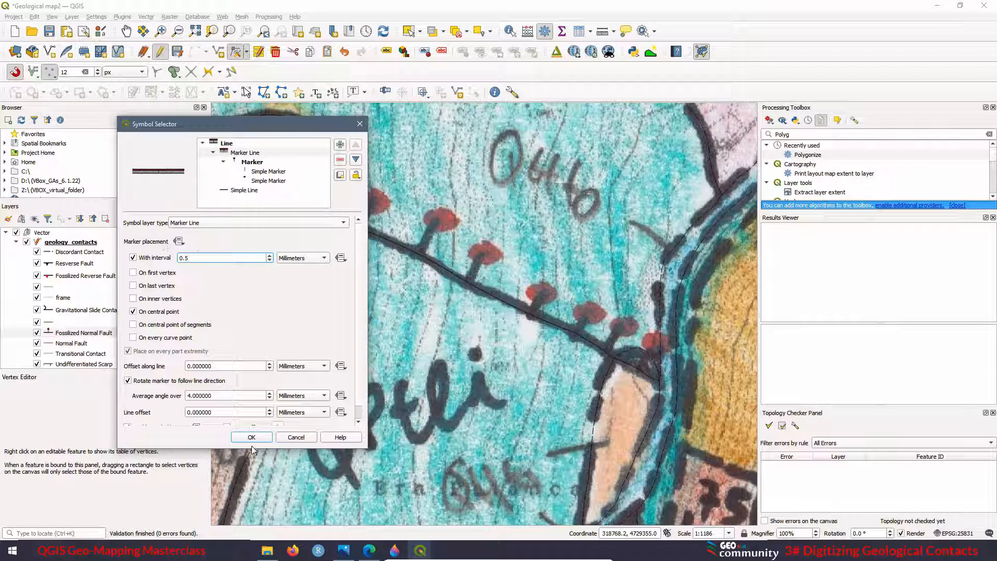
pyautogui.click(265, 438)
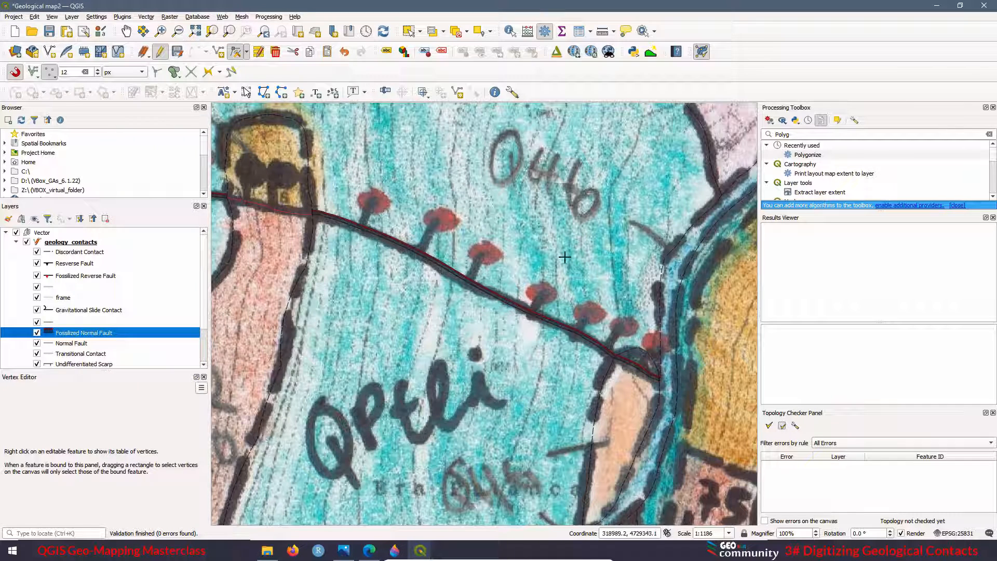
# Set the marker line interval of the Fossilized Normal Fault symbol to 2 mm.
pyautogui.rightClick(86, 338)
pyautogui.click(108, 314)
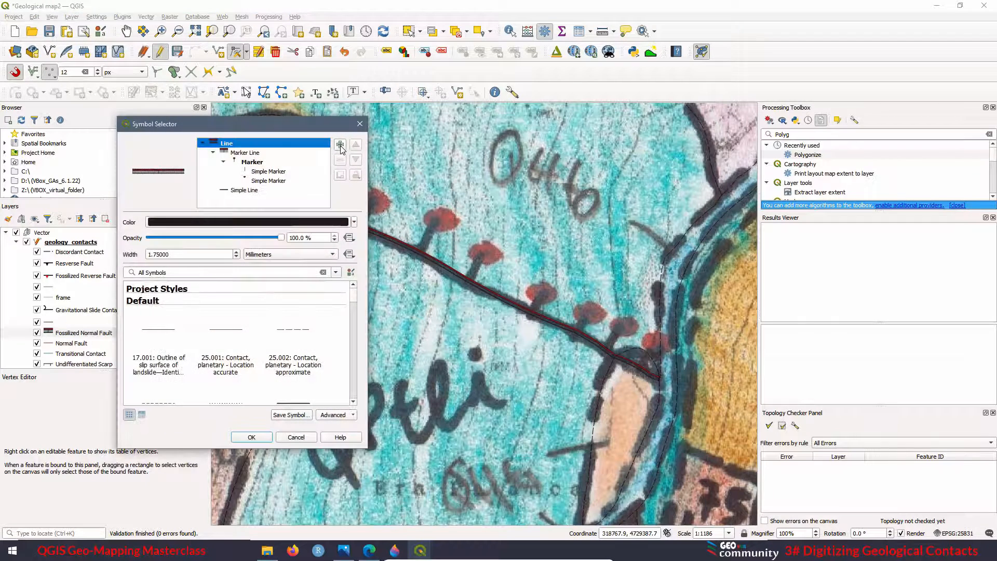
pyautogui.click(233, 155)
pyautogui.moveTo(205, 256); pyautogui.dragTo(155, 256)
pyautogui.write('2')
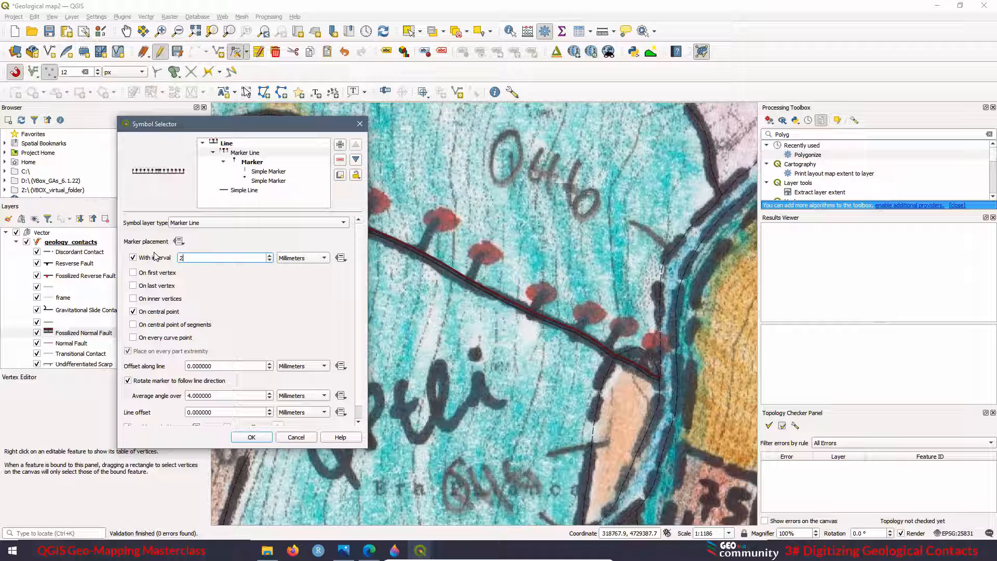
pyautogui.click(251, 437)
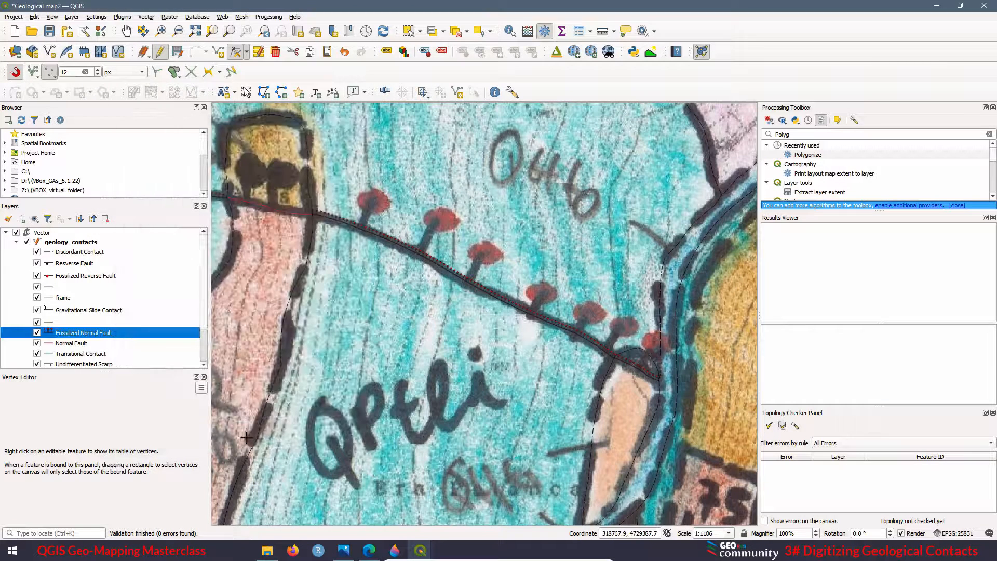
# Set the marker line interval of the Fossilized Normal Fault symbol to 5 mm.
pyautogui.rightClick(79, 333)
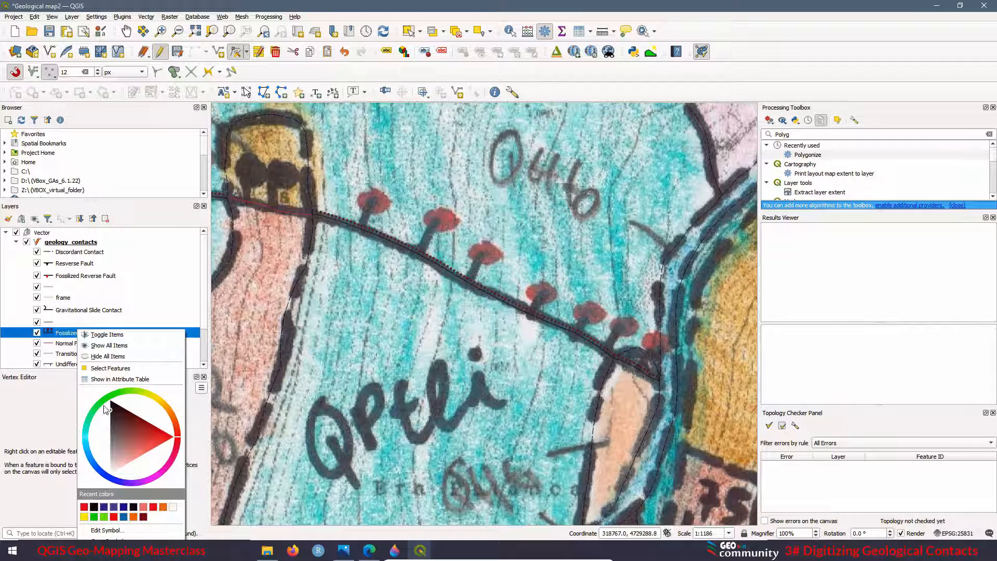
pyautogui.click(106, 531)
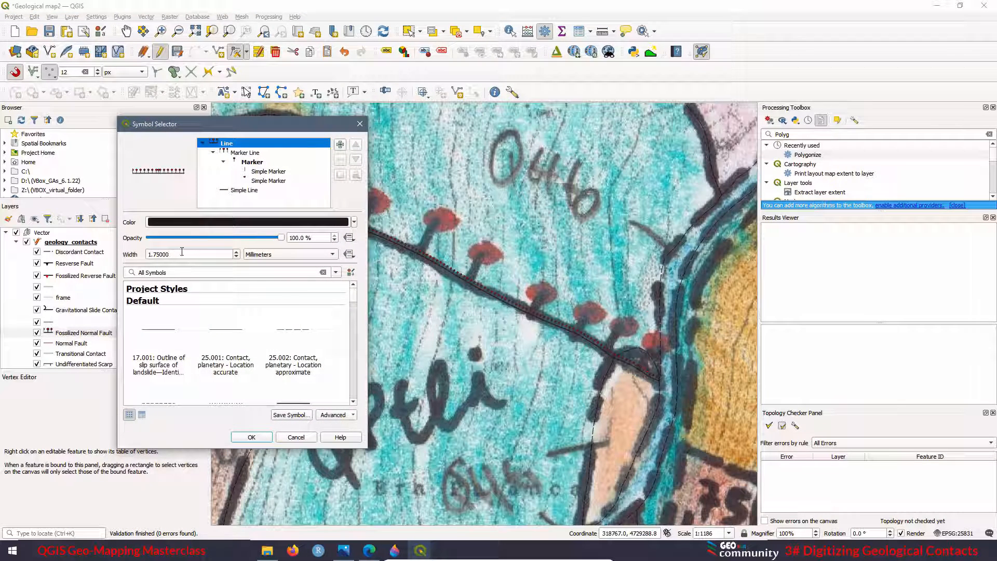
pyautogui.click(254, 153)
pyautogui.doubleClick(215, 258)
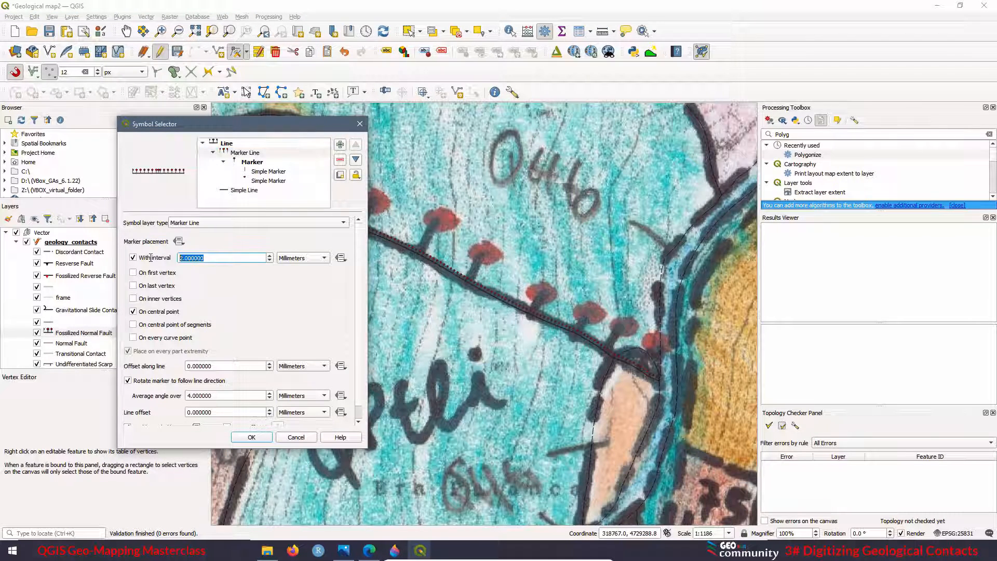
pyautogui.write('5')
pyautogui.click(257, 439)
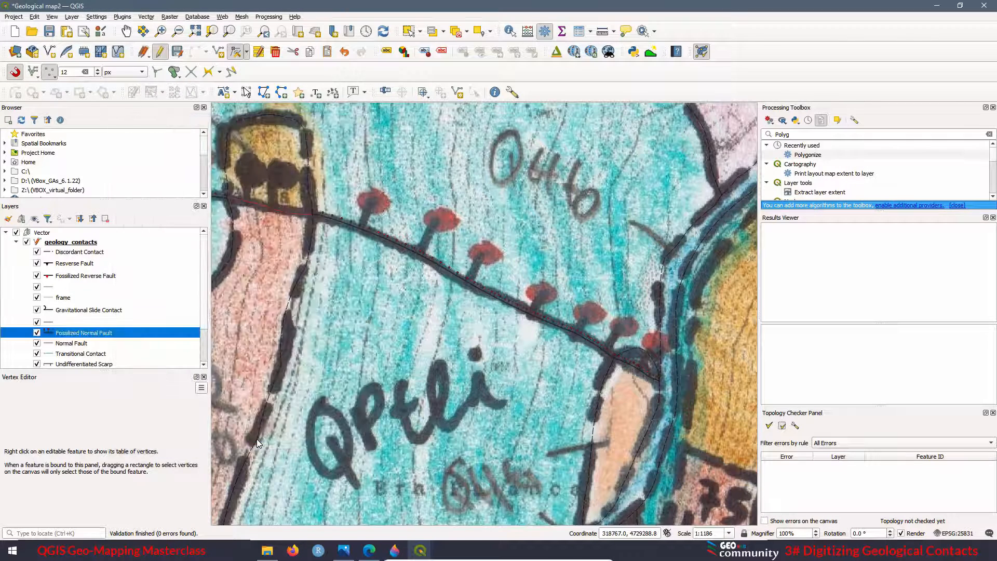
# Check the fault's marker spacing around the amber block and set the Fossilized Normal Fault symbol's marker line interval to 6 mm.
pyautogui.scroll(-1, 610, 314)
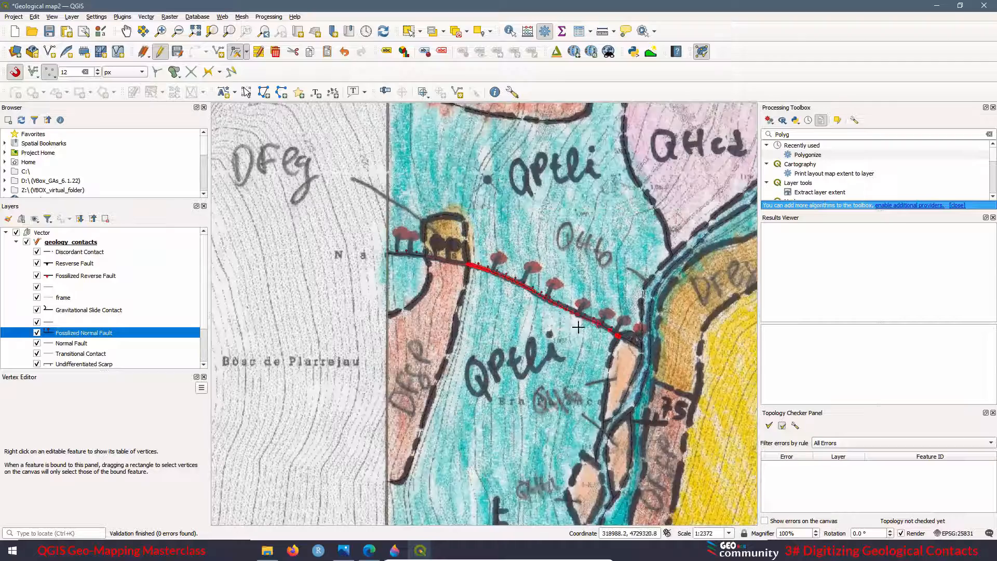
pyautogui.scroll(-1, 403, 337)
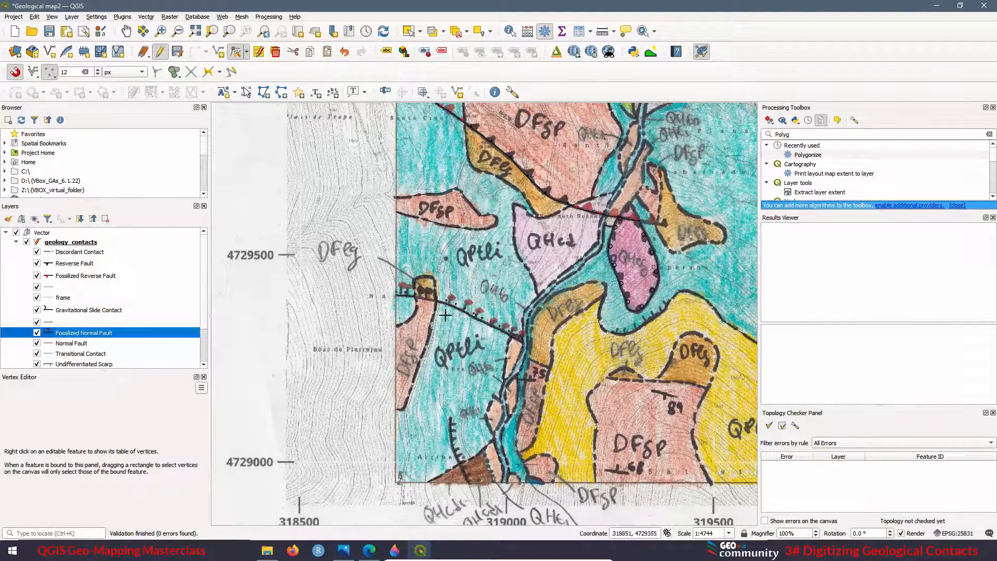
pyautogui.scroll(1, 448, 318)
pyautogui.scroll(1, 489, 290)
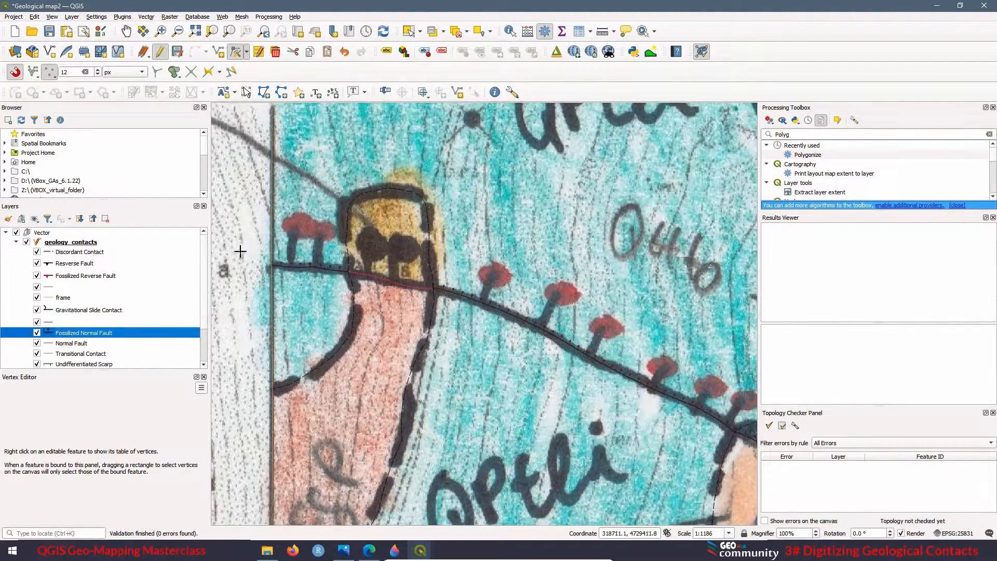
pyautogui.rightClick(65, 333)
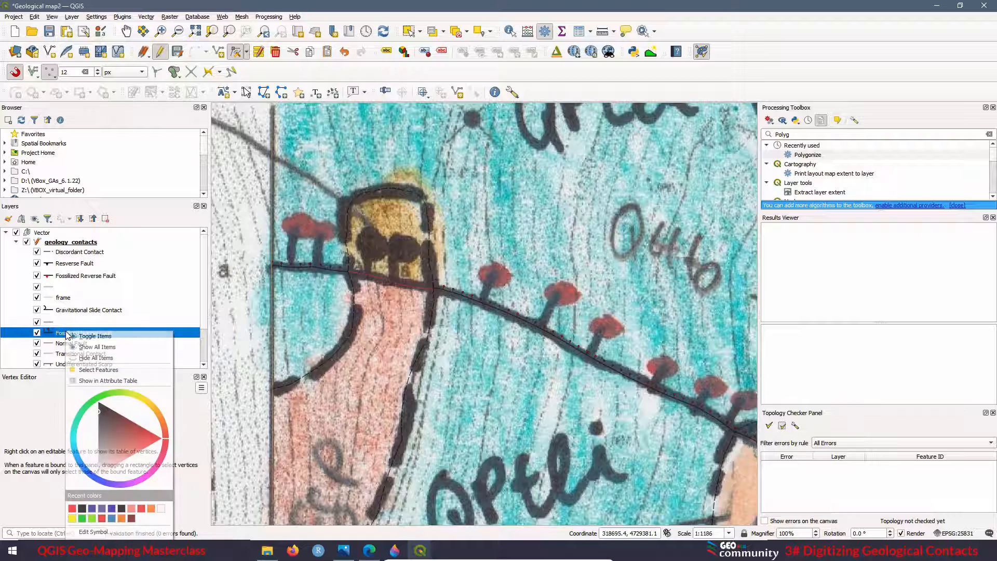
pyautogui.click(96, 532)
pyautogui.click(242, 153)
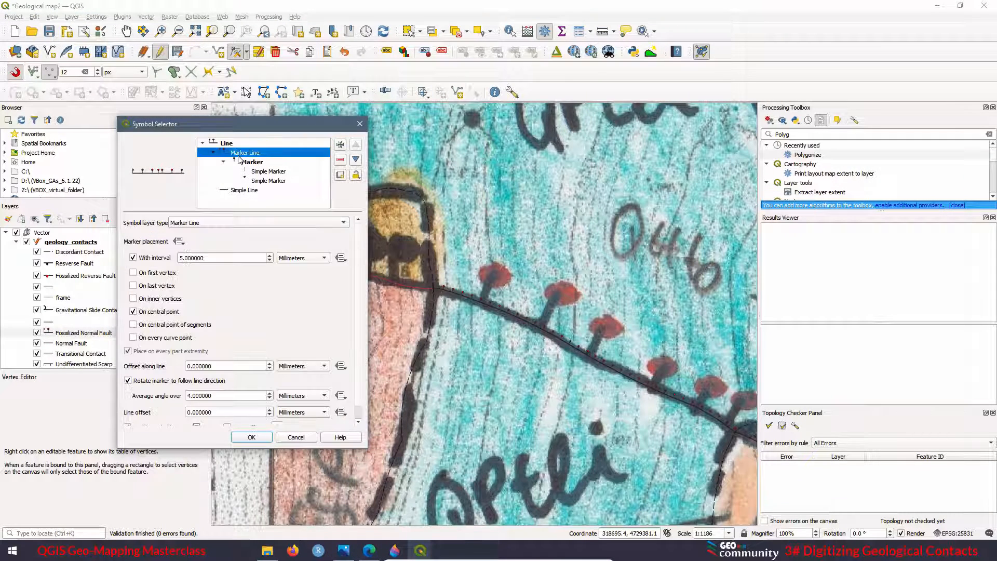
pyautogui.moveTo(207, 258); pyautogui.dragTo(108, 250)
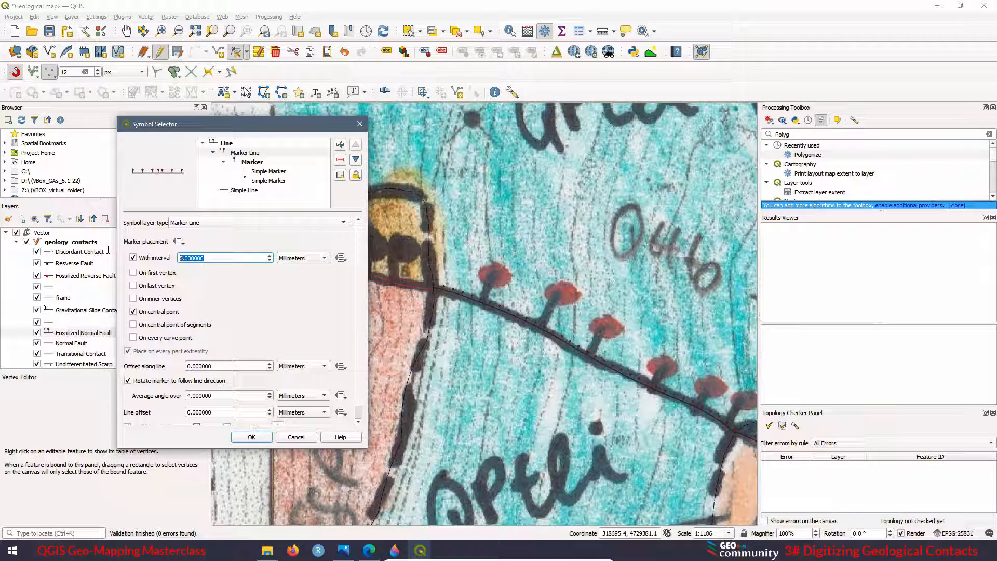
pyautogui.write('6')
pyautogui.click(248, 441)
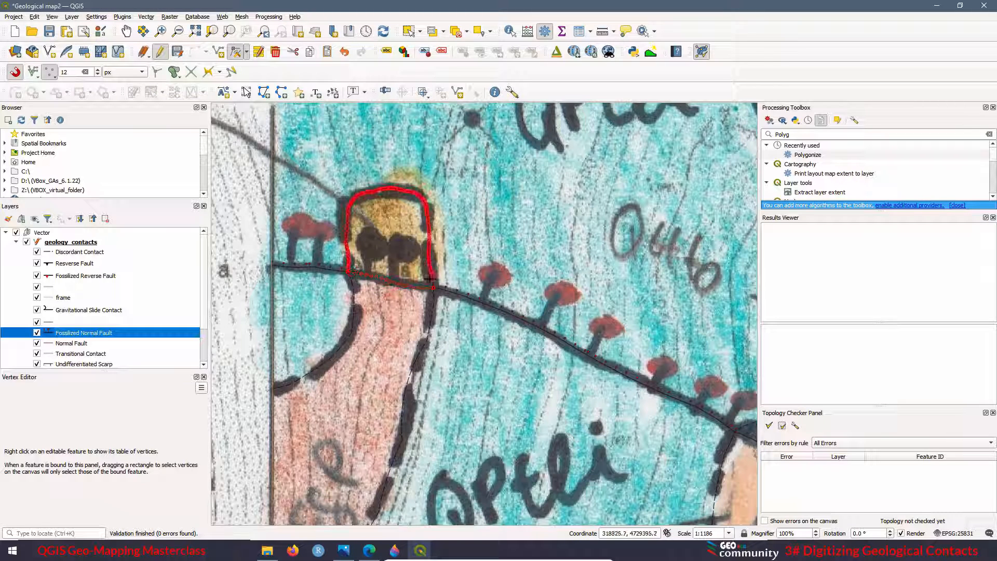
# Assign the preset symbol 25.009 (Normal fault, planetary - Location accurate) to the Normal Fault category of geology_contacts.
pyautogui.rightClick(349, 252)
pyautogui.rightClick(71, 347)
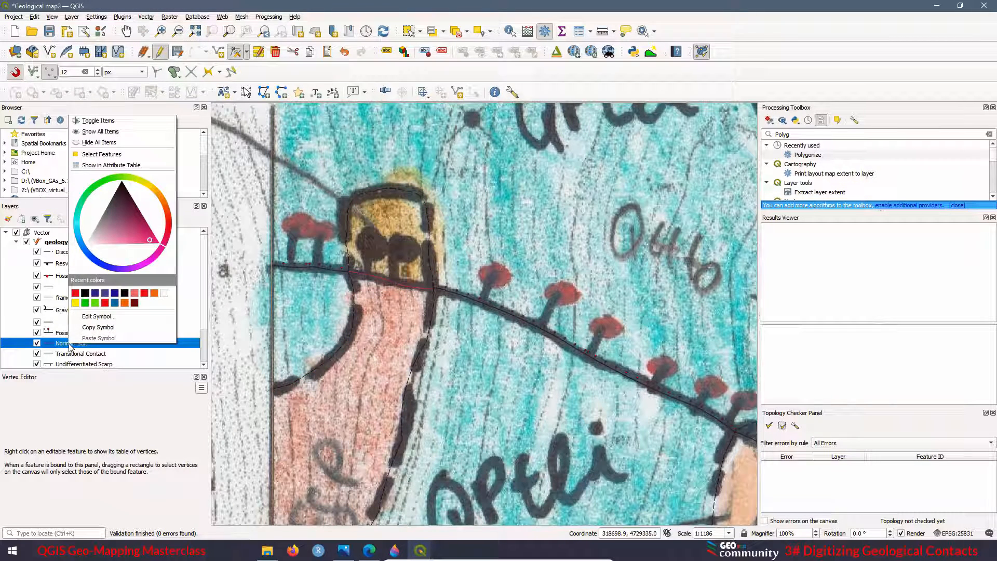
pyautogui.click(101, 315)
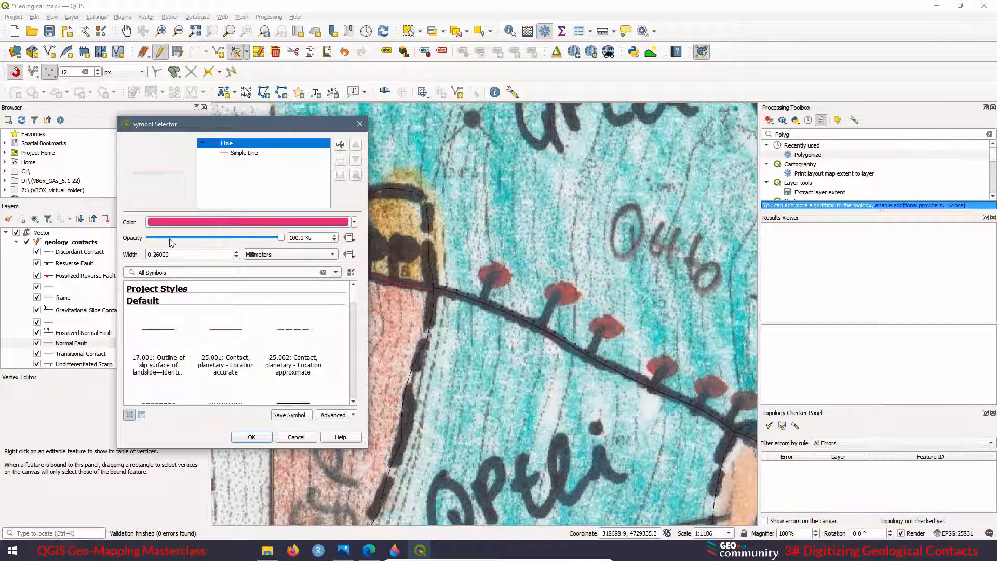
pyautogui.click(354, 309)
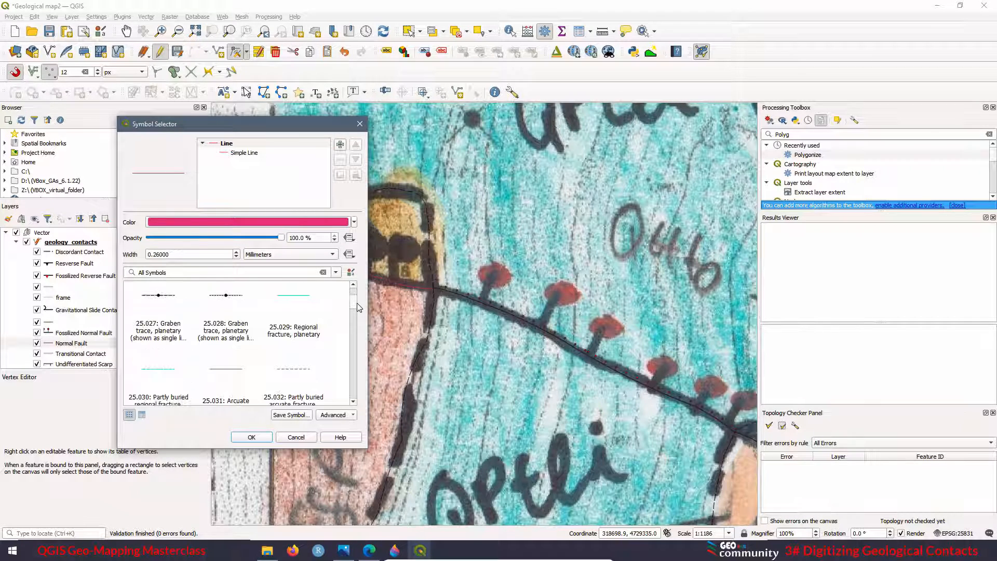
pyautogui.click(353, 285)
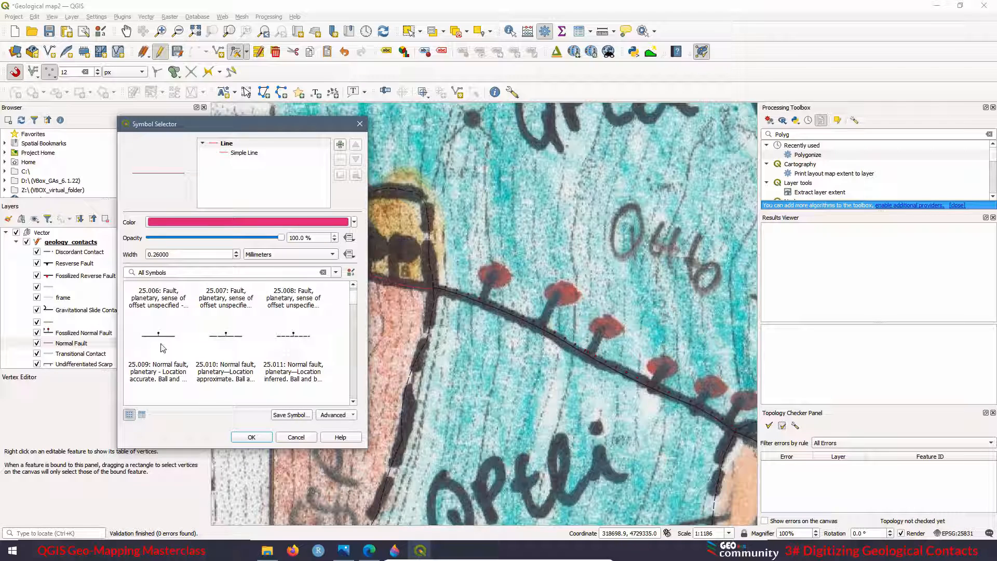
pyautogui.click(161, 341)
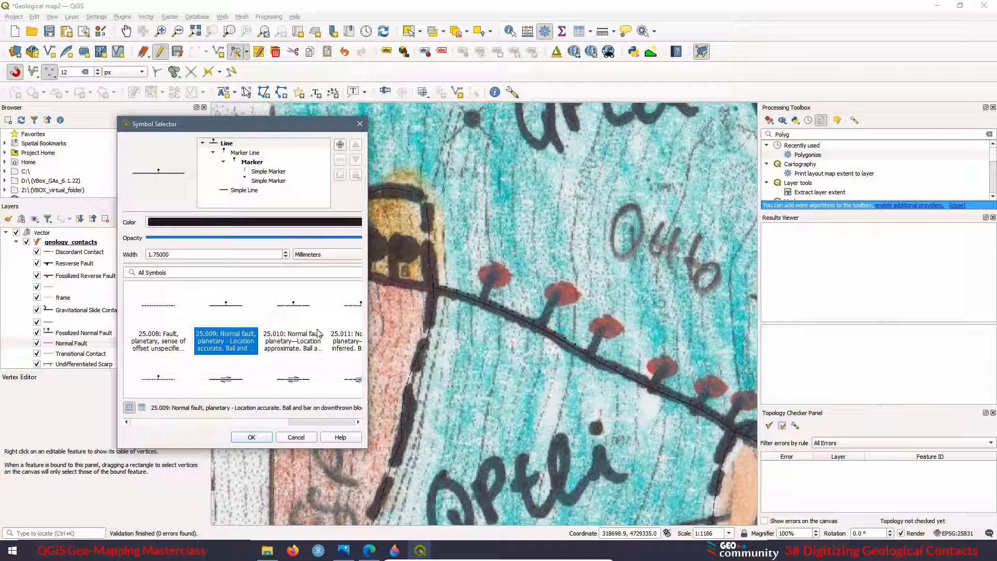
# Place the Normal Fault symbol's markers along the line at an interval of 6 millimetres.
pyautogui.click(244, 153)
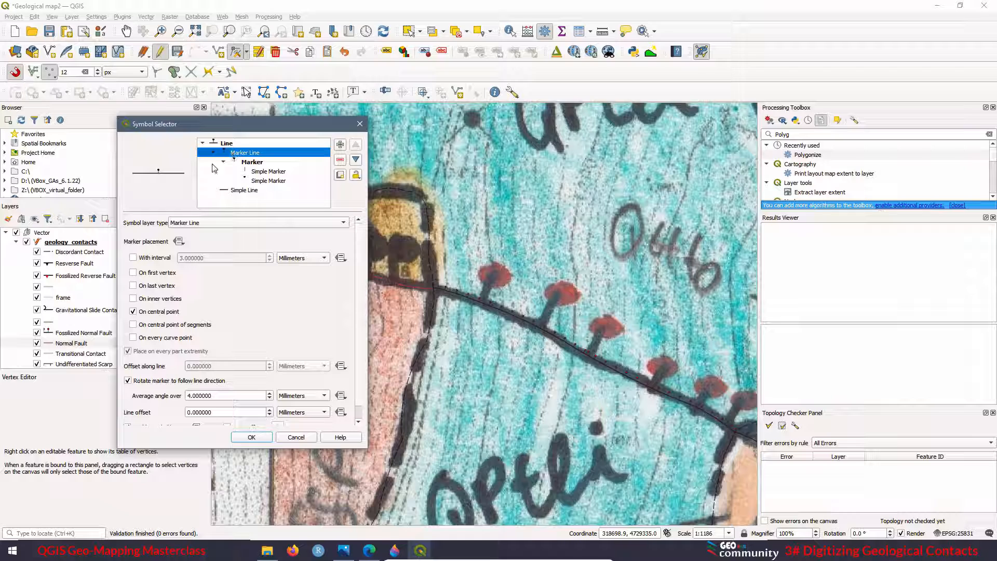
pyautogui.click(134, 257)
pyautogui.press('Tab')
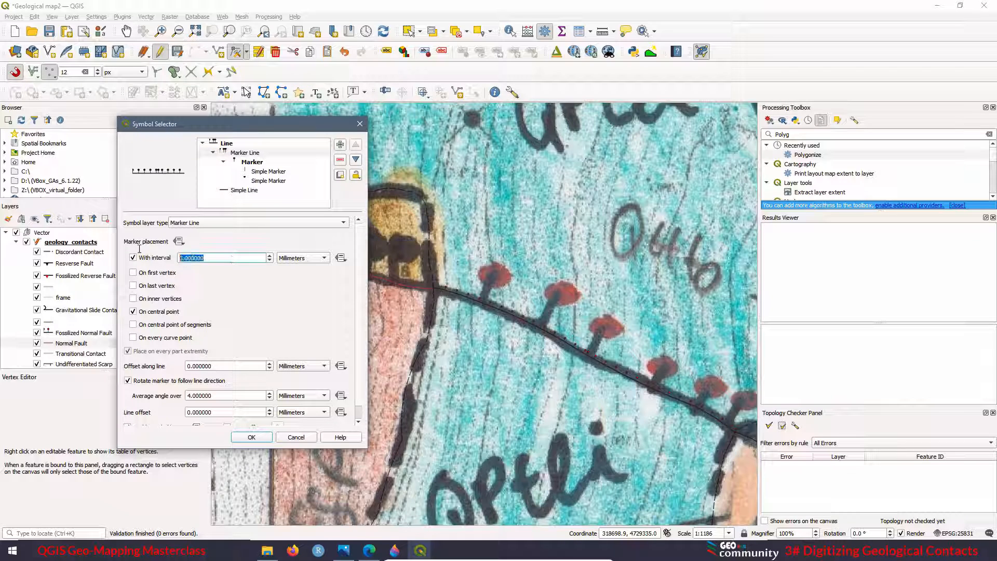
pyautogui.write('6')
pyautogui.click(247, 436)
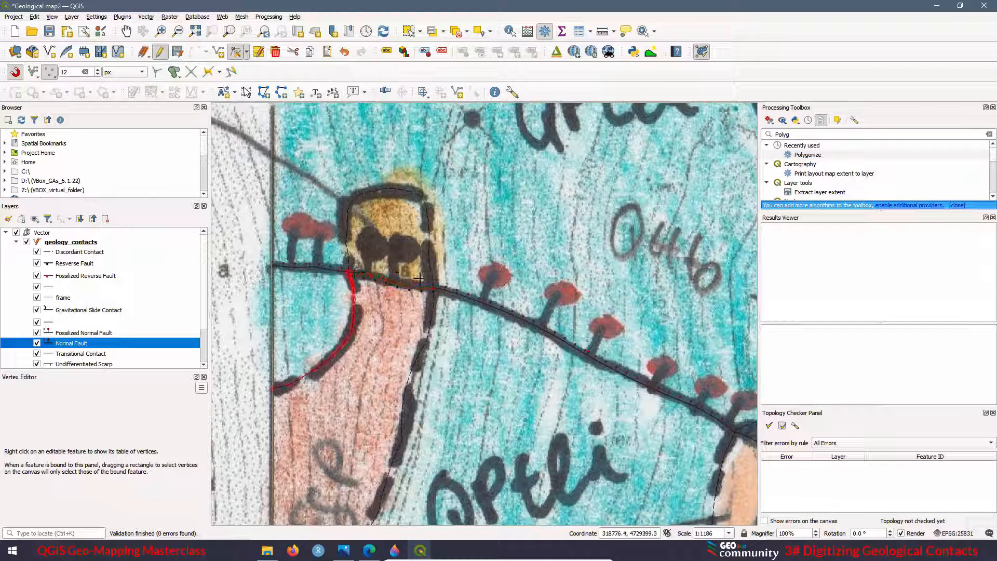
# Delete the Normal Fault line segment running along the lower edge of the yellow unit.
pyautogui.click(409, 32)
pyautogui.click(403, 285)
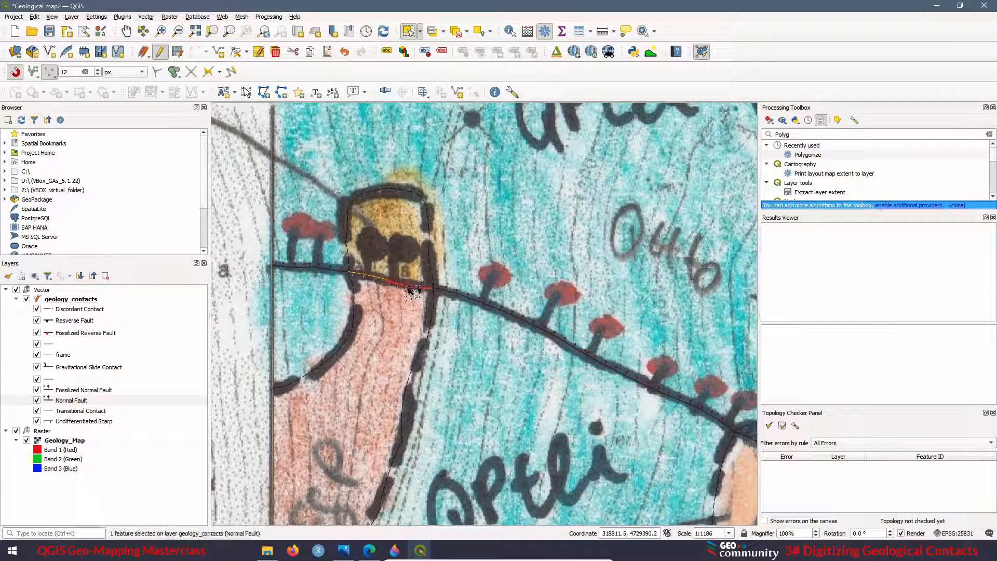
pyautogui.click(275, 52)
pyautogui.click(526, 291)
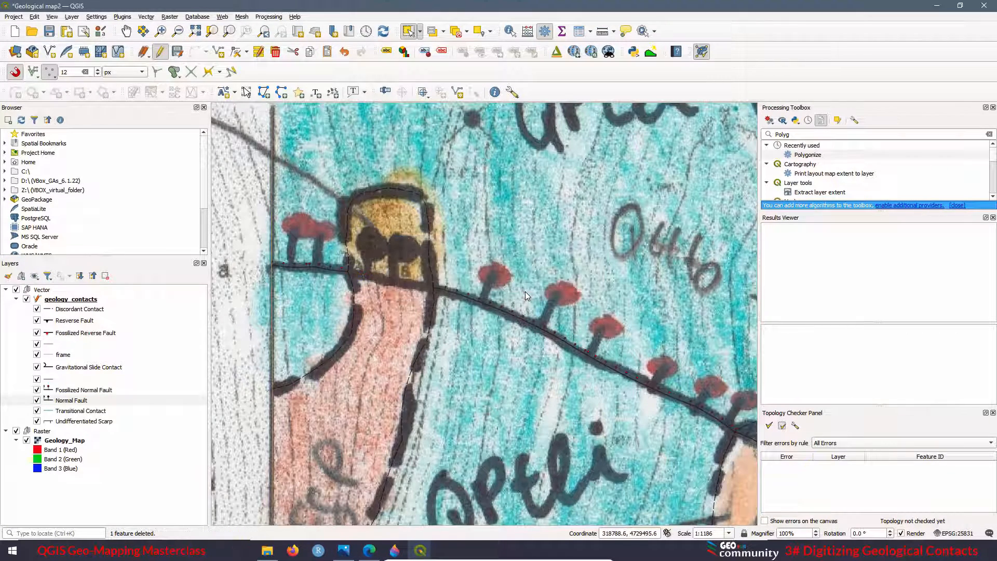
# Digitize a new contact line along the yellow unit's lower edge, ending on the existing eastern junction, with contact value Naormal Fault.
pyautogui.click(195, 52)
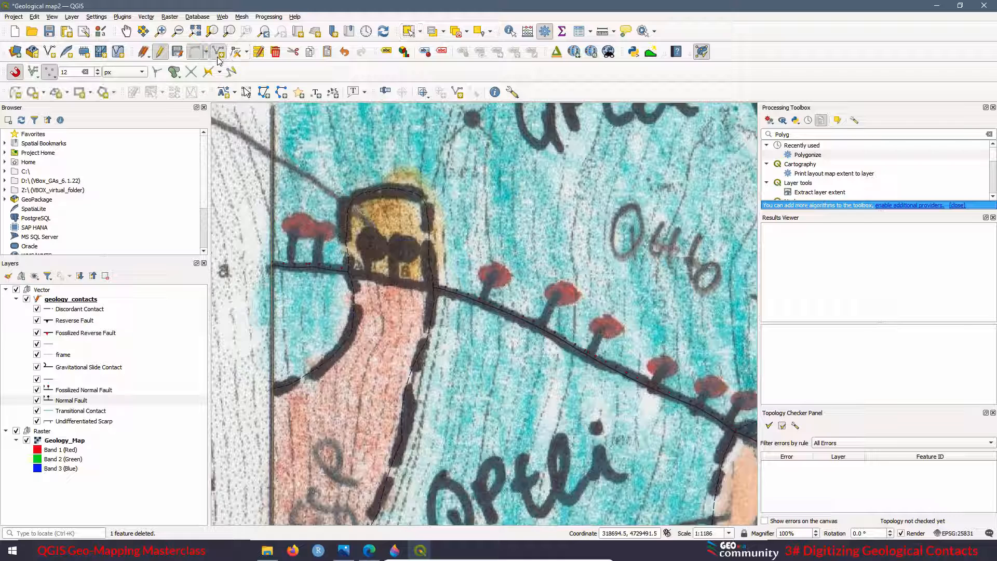
pyautogui.scroll(2, 345, 281)
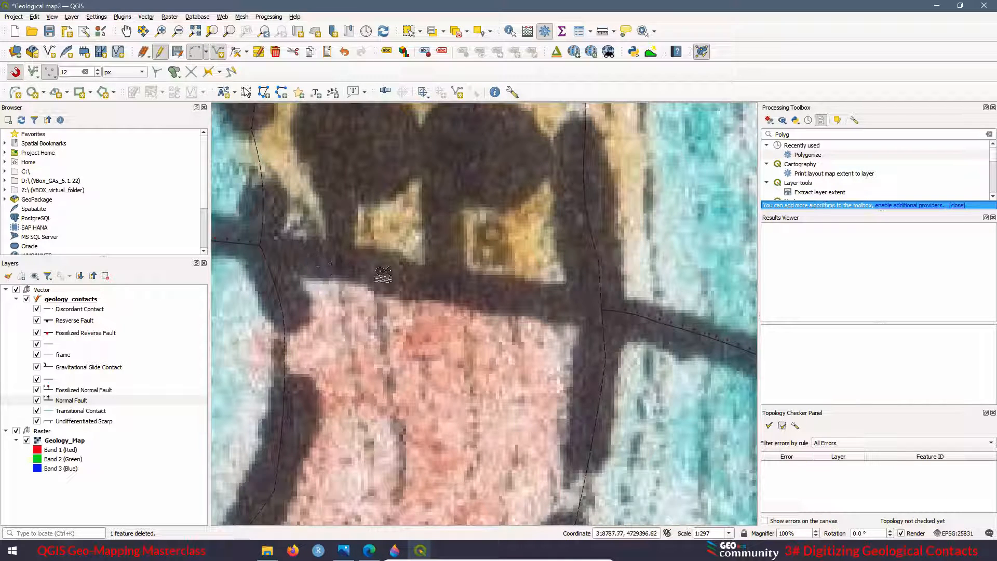
pyautogui.click(543, 301)
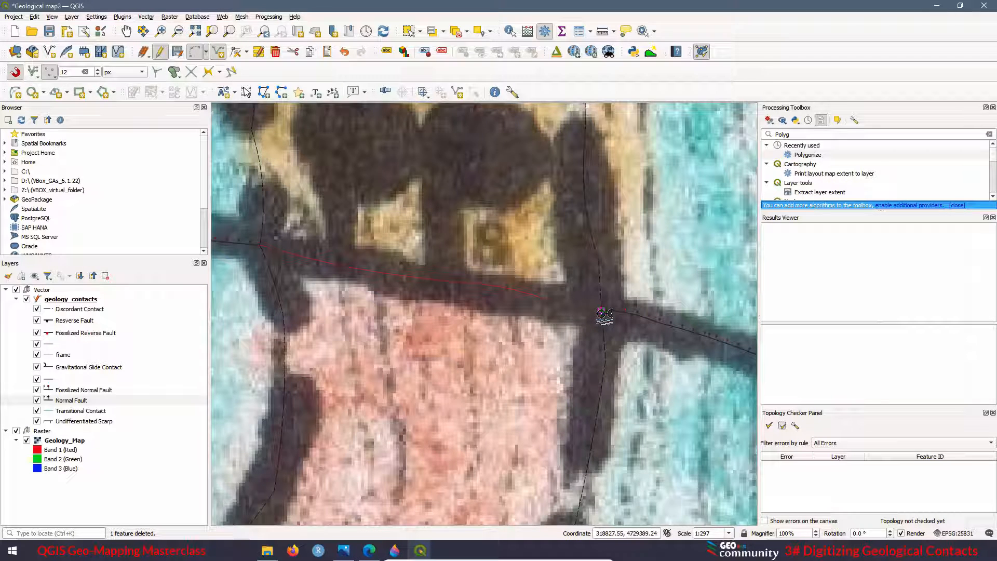
pyautogui.click(603, 314)
pyautogui.rightClick(603, 314)
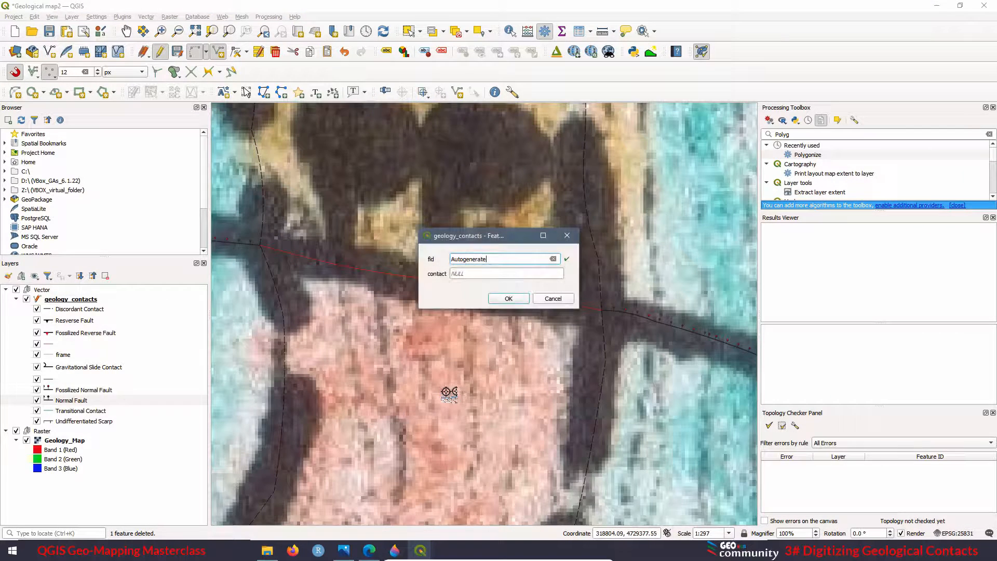
pyautogui.click(464, 278)
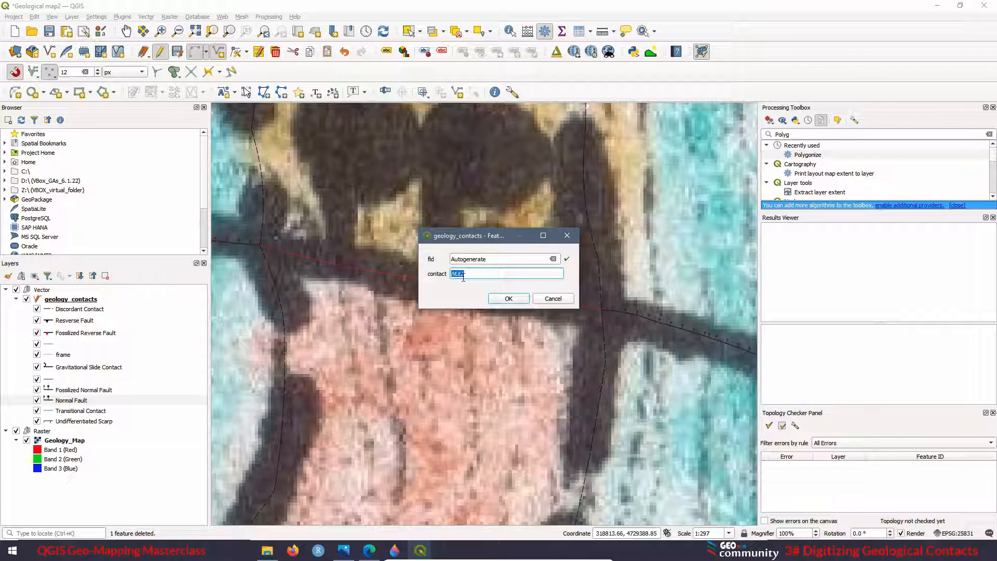
pyautogui.write('8')
pyautogui.click(535, 296)
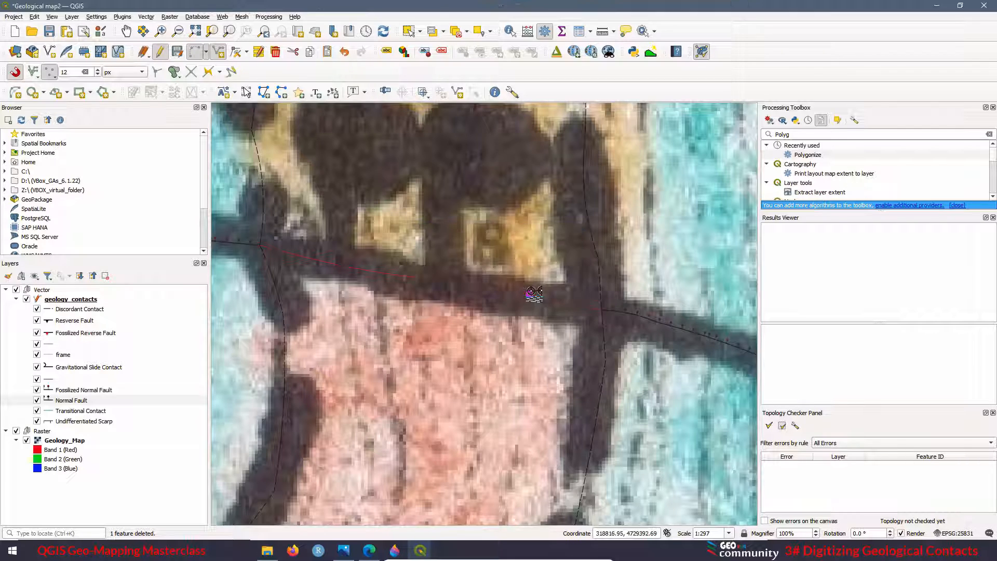
pyautogui.rightClick(74, 401)
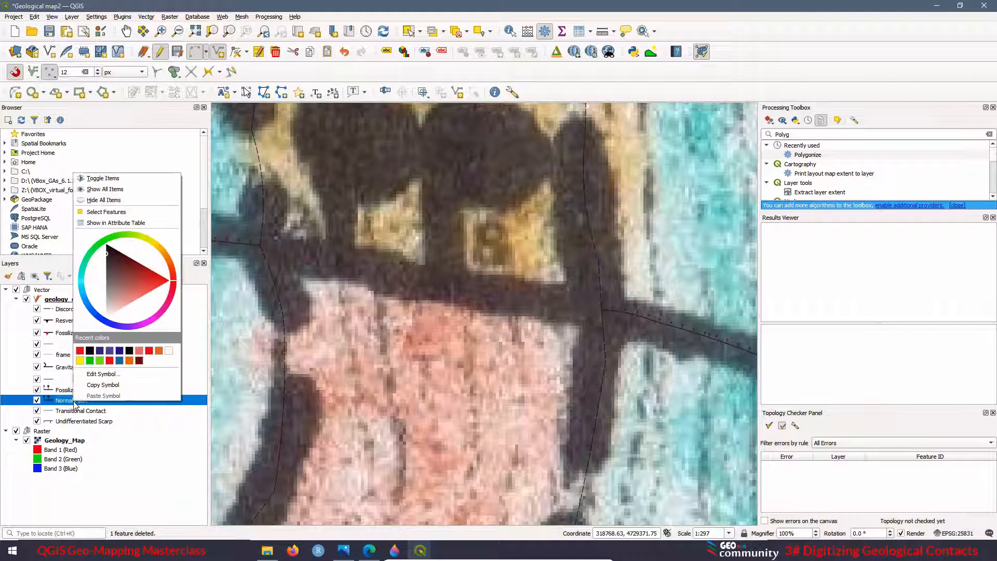
pyautogui.click(109, 374)
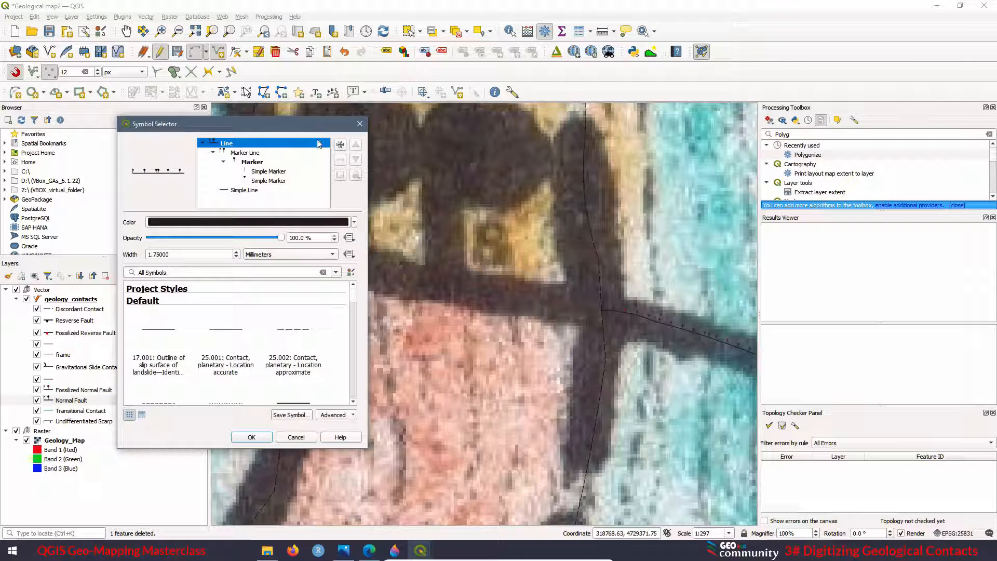
pyautogui.click(359, 124)
# Reclassify the geology_contacts symbology by contact and remove the Normal Fault and Naormal Fault categories.
pyautogui.rightClick(71, 300)
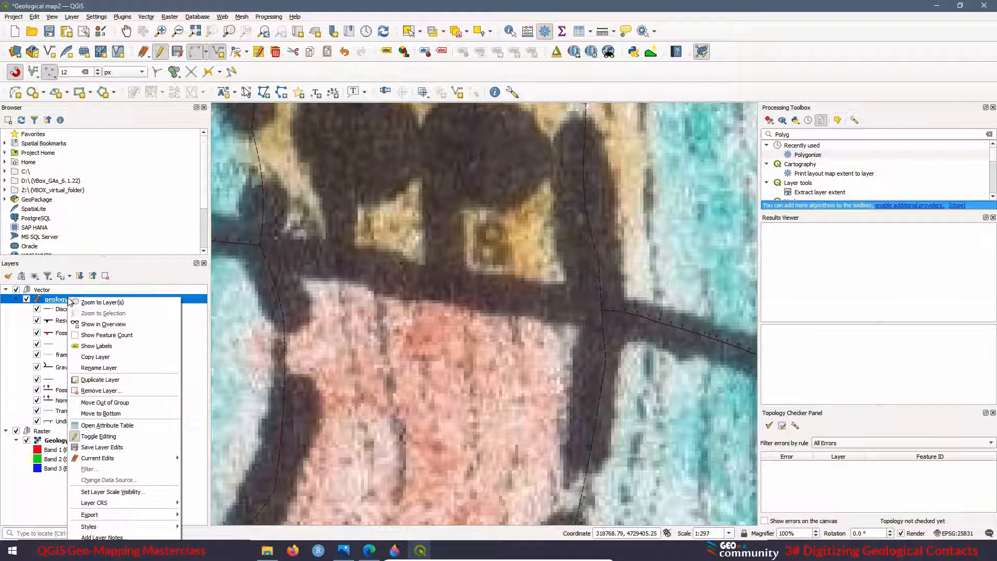
pyautogui.click(99, 549)
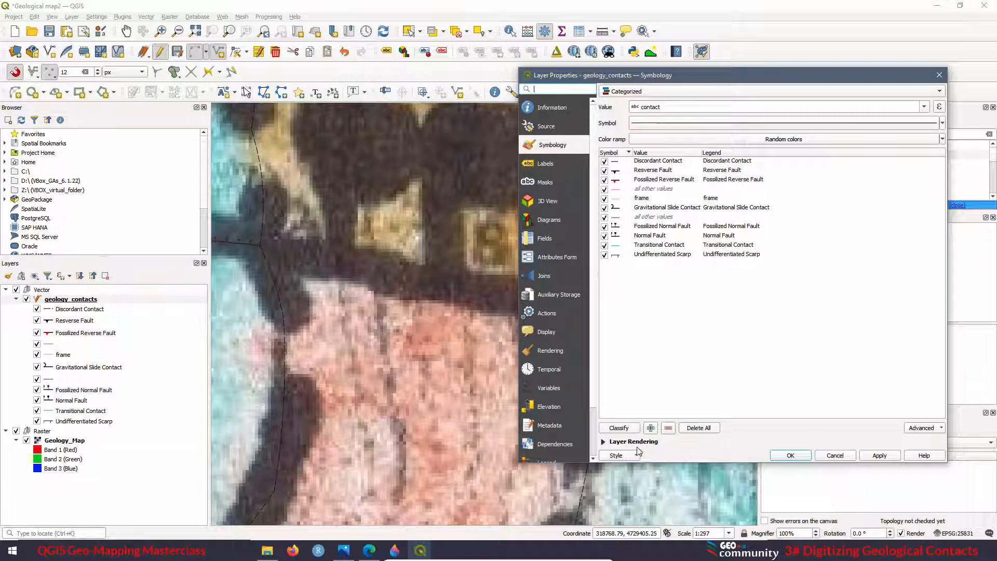
pyautogui.click(619, 431)
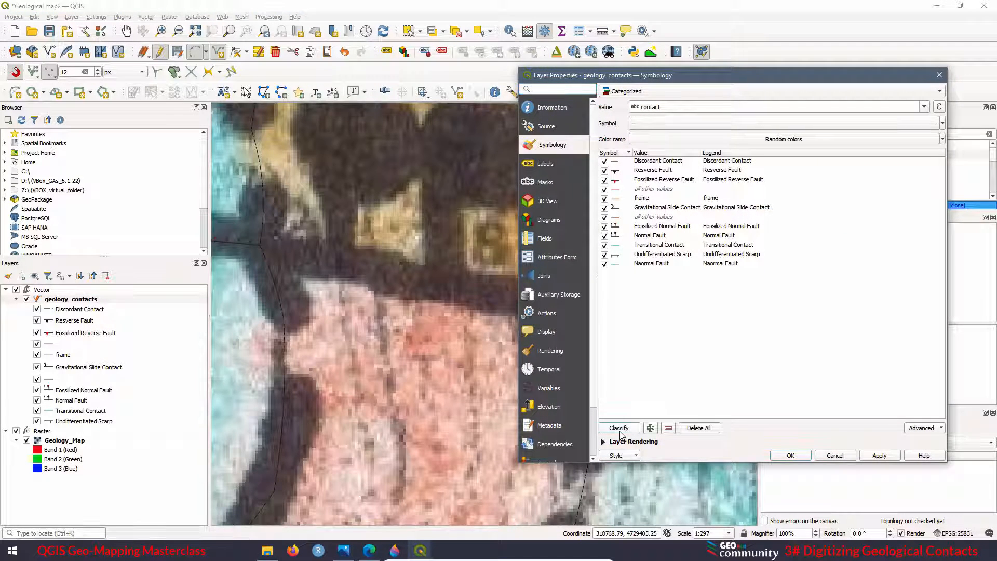
pyautogui.click(718, 237)
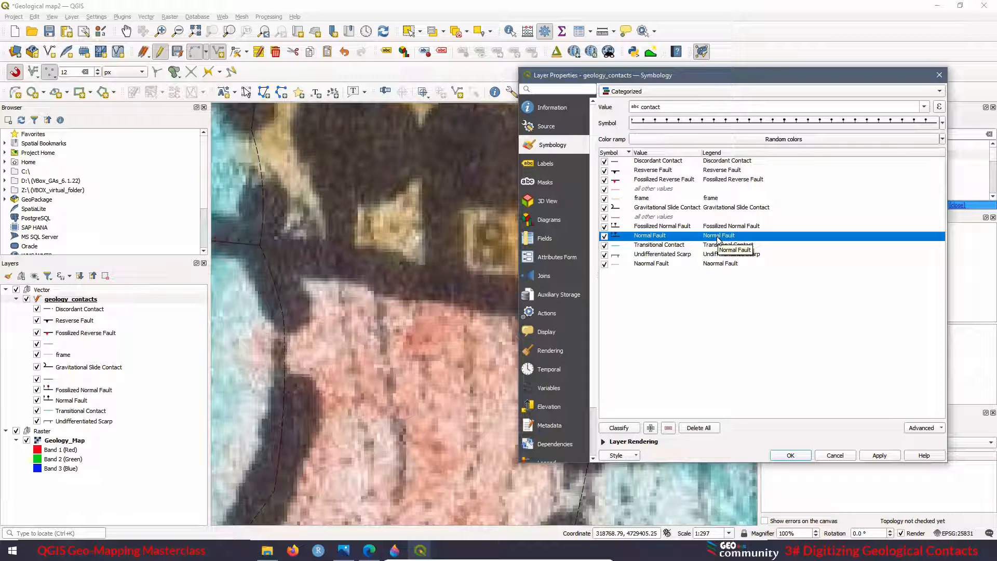
pyautogui.click(668, 428)
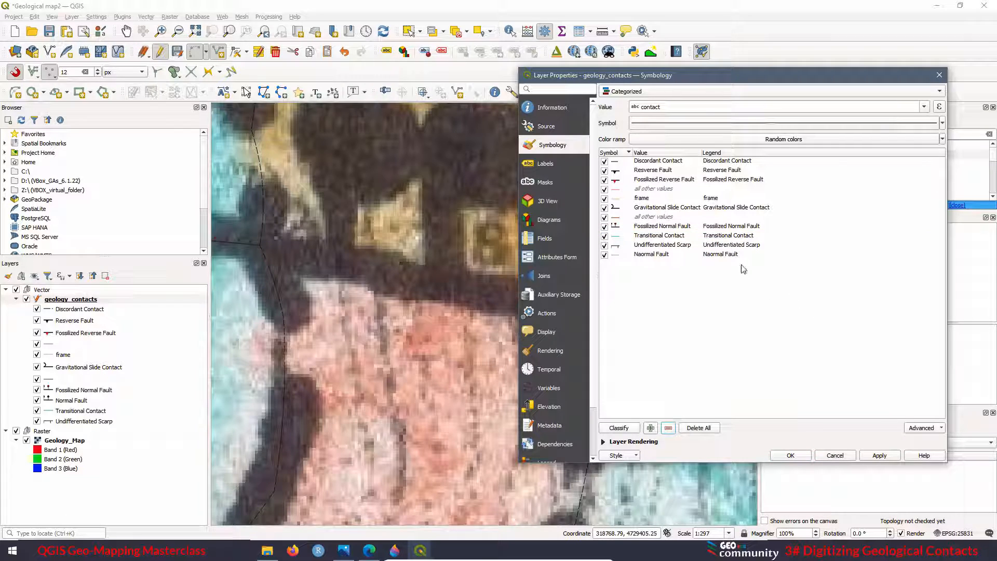
pyautogui.click(722, 255)
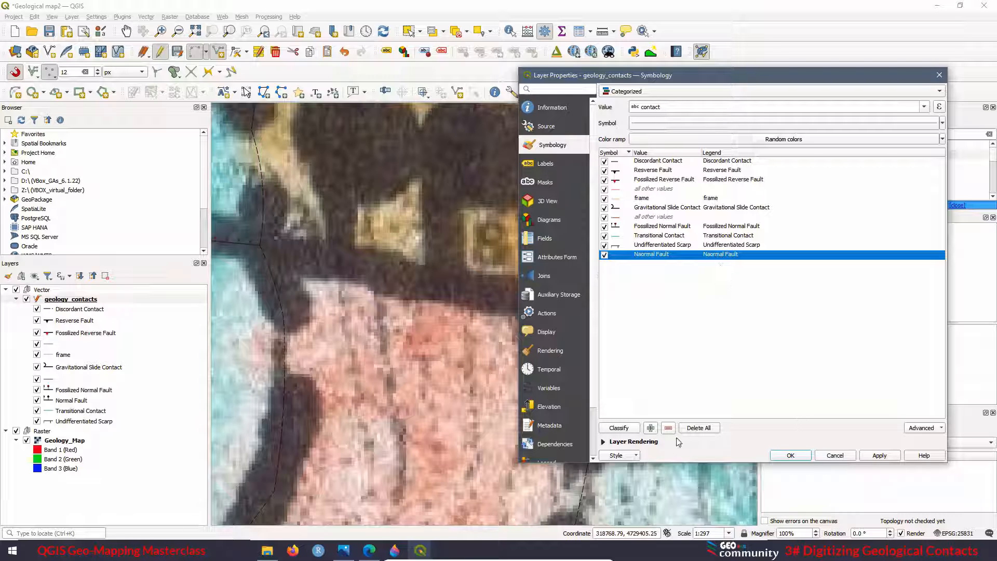
pyautogui.click(669, 428)
pyautogui.click(791, 455)
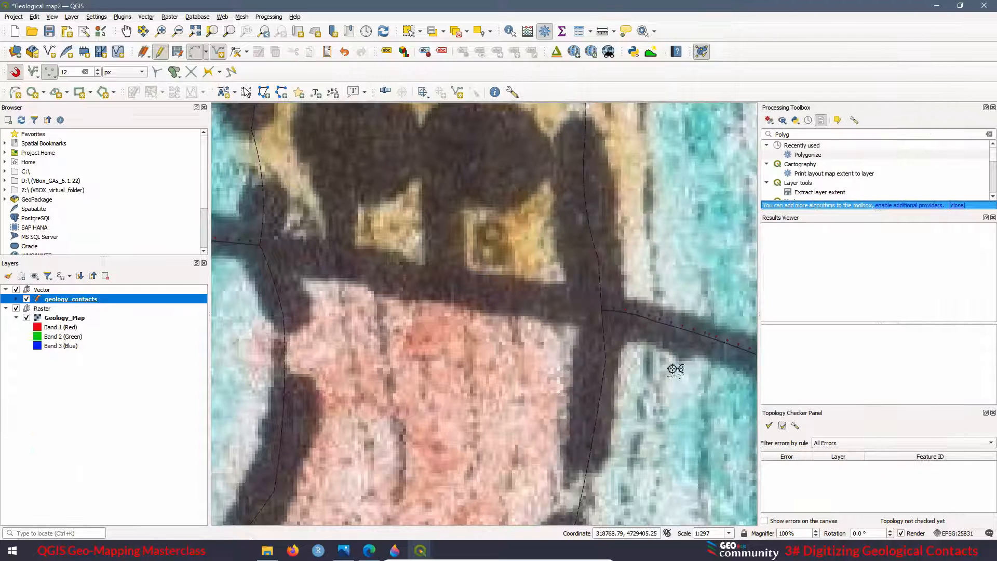
# Correct the misspelled Naormal Fault entry to Normal Fault in the geology_contacts attribute table and save the layer edits.
pyautogui.rightClick(73, 302)
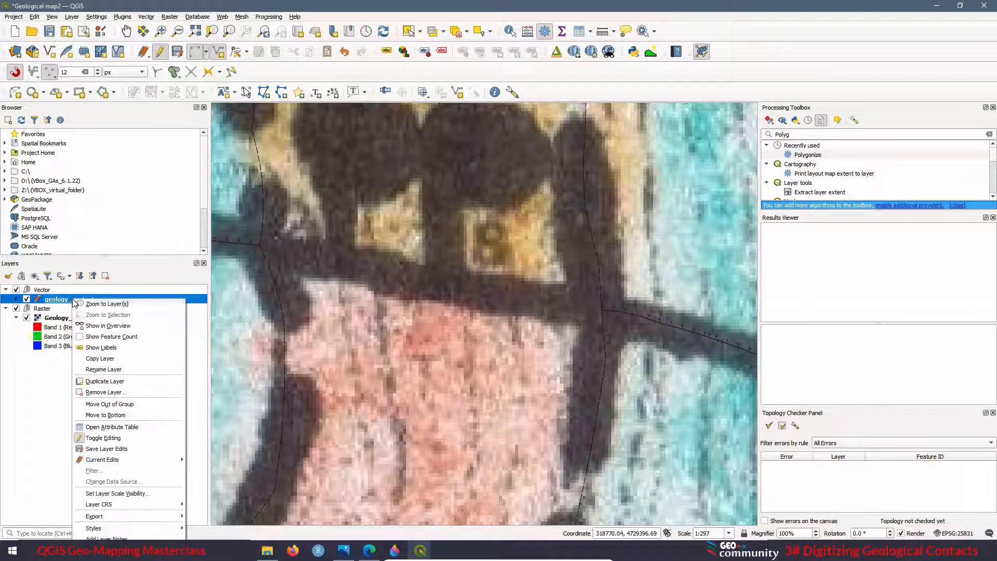
pyautogui.click(111, 427)
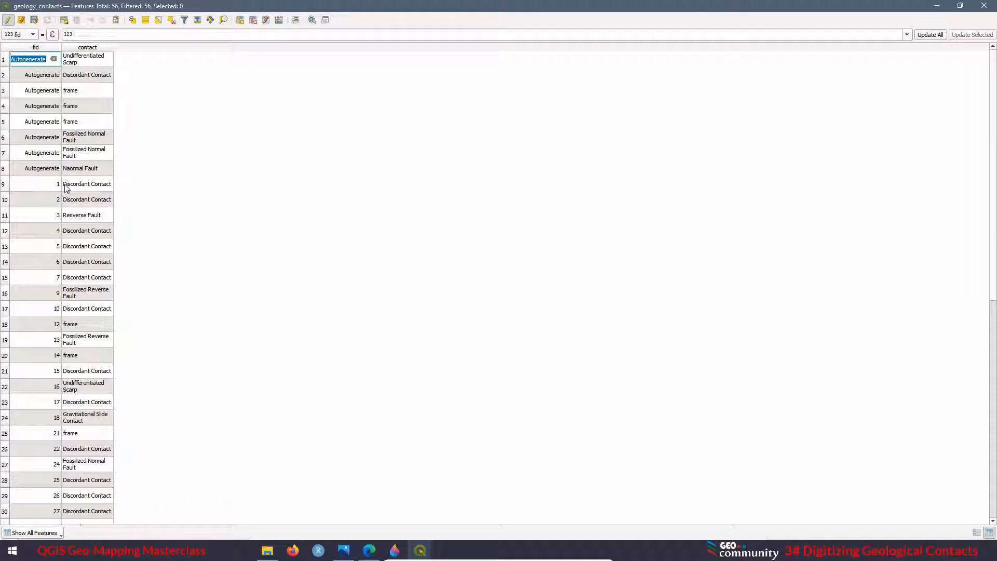
pyautogui.doubleClick(87, 172)
pyautogui.click(73, 169)
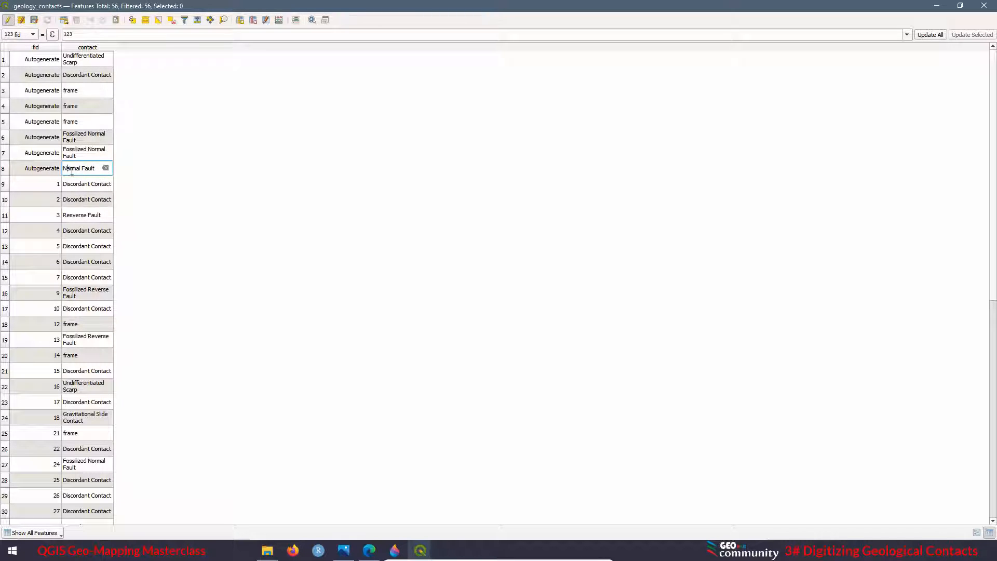
pyautogui.press('Right')
pyautogui.click(7, 20)
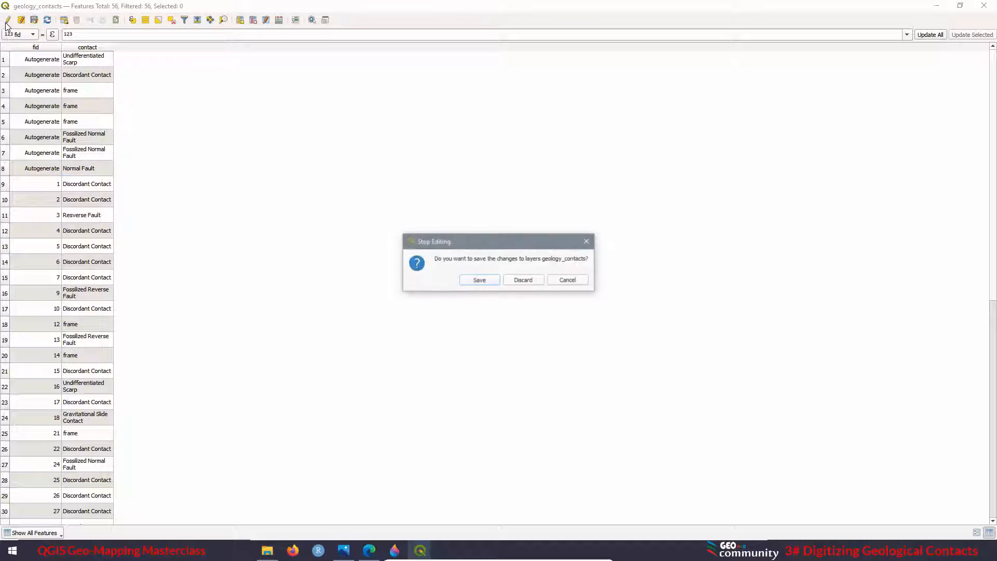
pyautogui.click(490, 284)
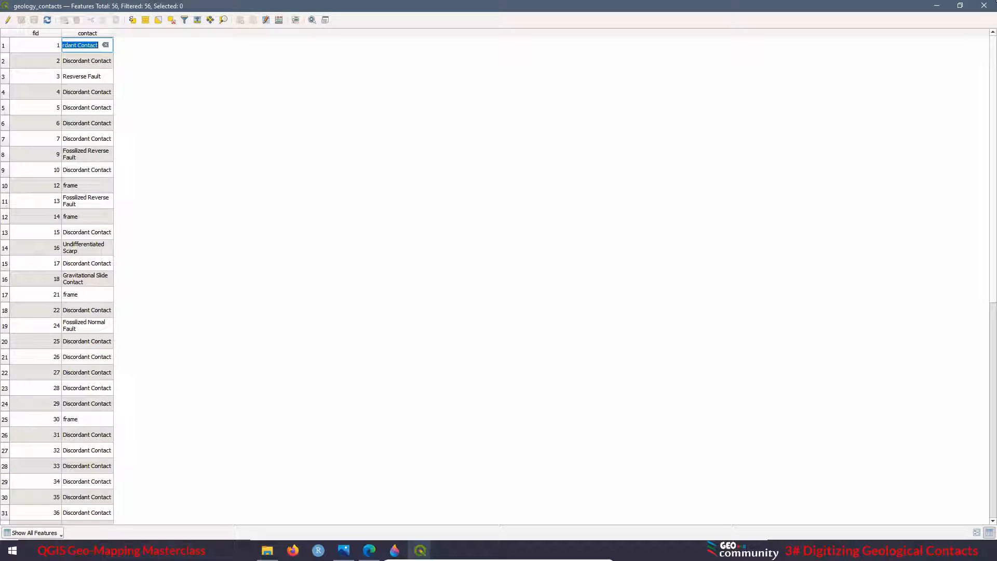
pyautogui.click(984, 6)
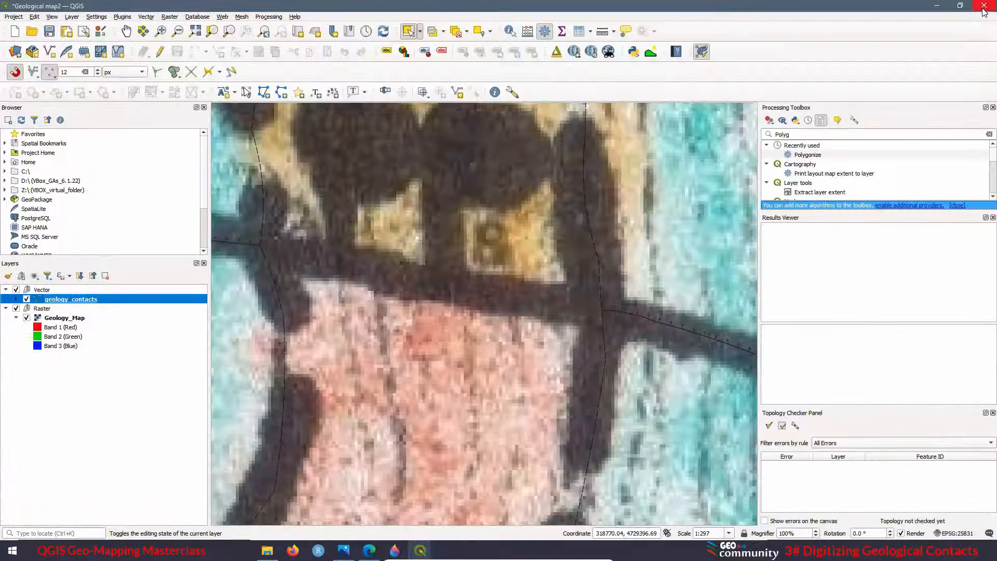
# Reclassify the geology_contacts symbology to add the Normal Fault category, and expand the layer's legend.
pyautogui.rightClick(63, 299)
pyautogui.click(148, 528)
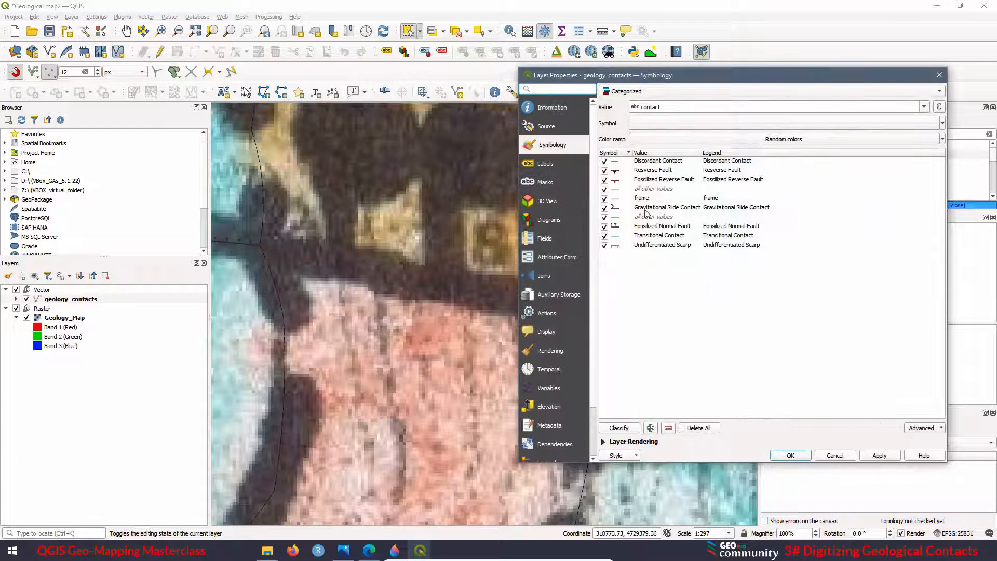
pyautogui.click(619, 428)
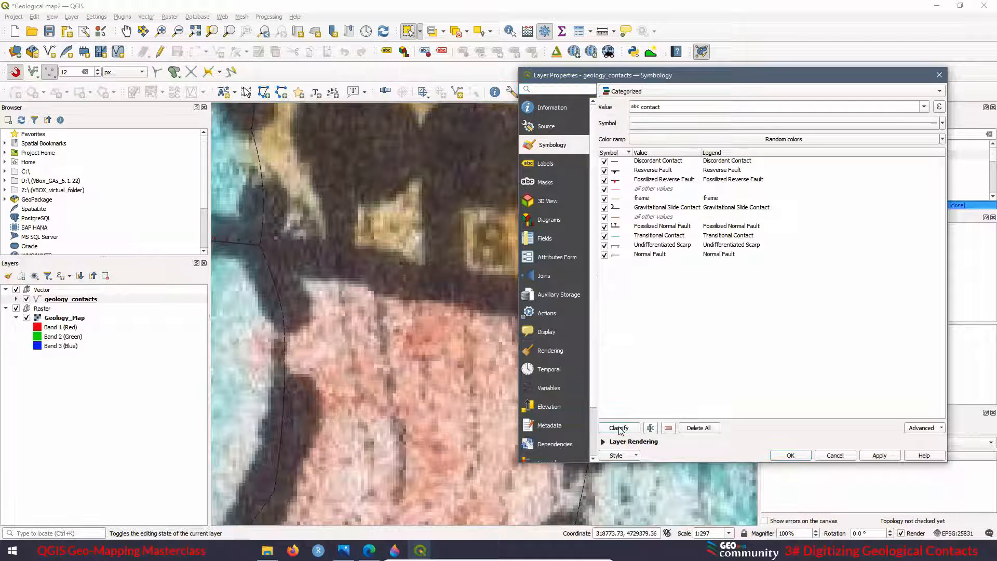
pyautogui.click(789, 457)
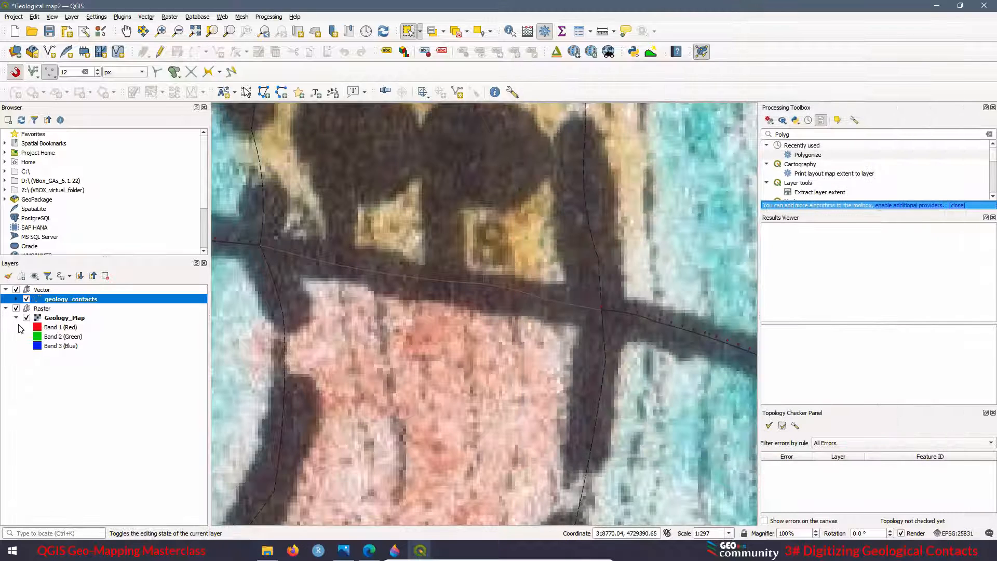
pyautogui.click(16, 300)
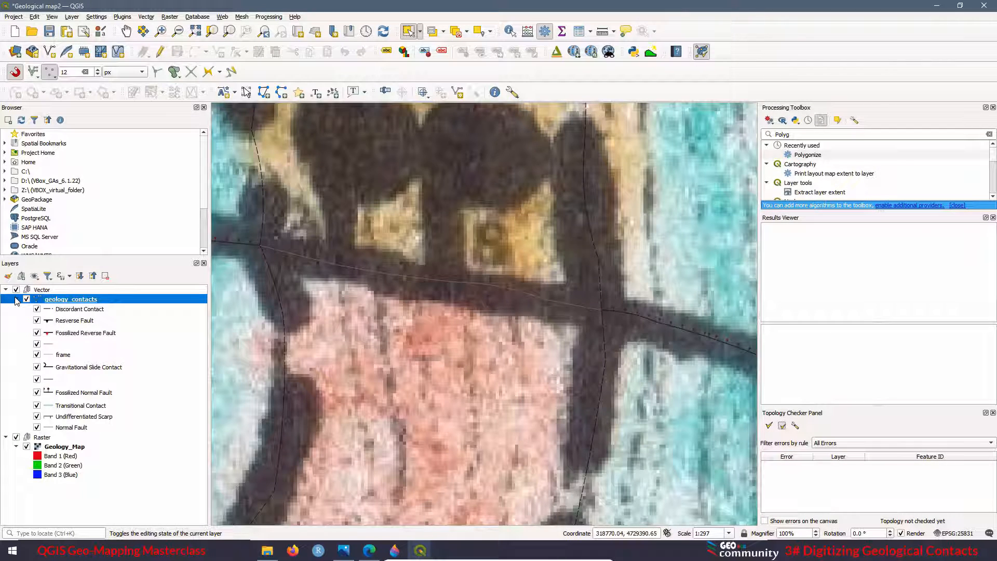
# Apply the preset symbol 25.009: Normal fault, planetary - Location accurate to the Normal Fault category of geology_contacts.
pyautogui.rightClick(73, 429)
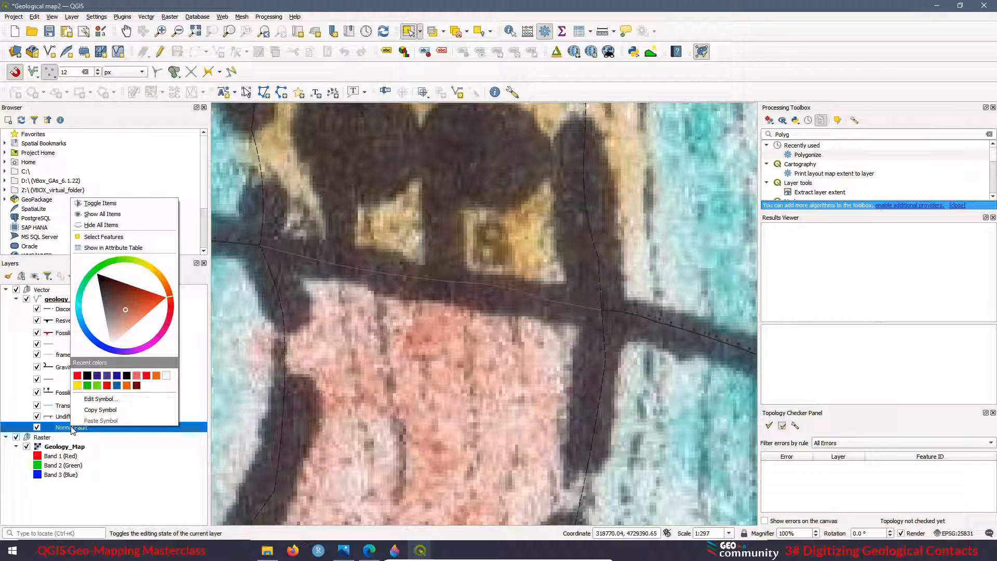
pyautogui.click(95, 400)
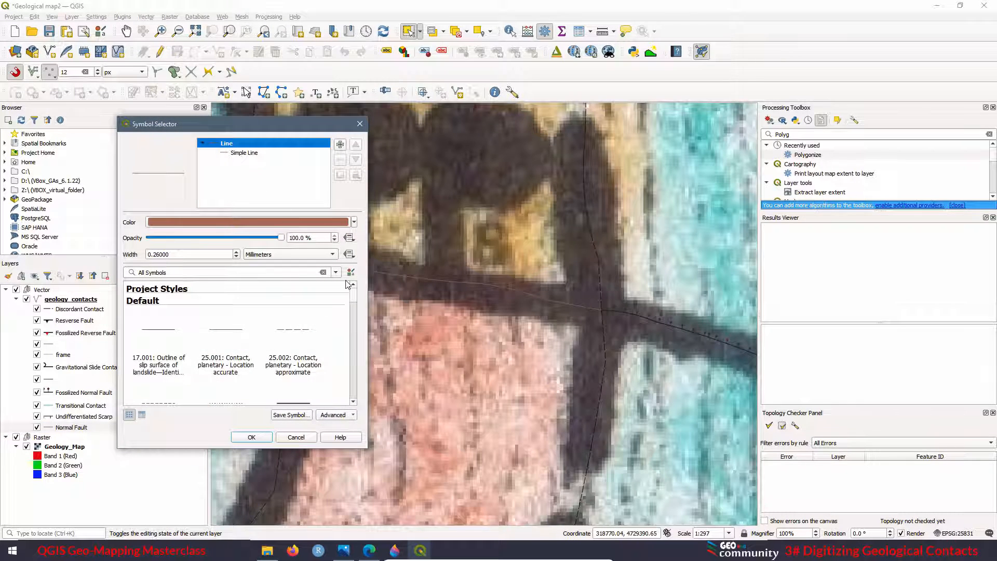
pyautogui.scroll(-10, 355, 403)
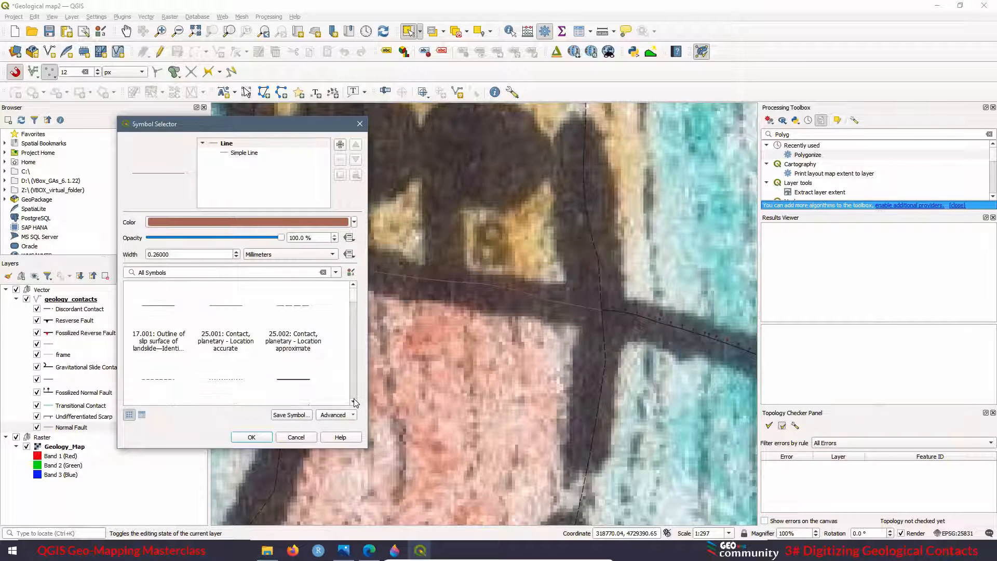
pyautogui.scroll(-2, 355, 402)
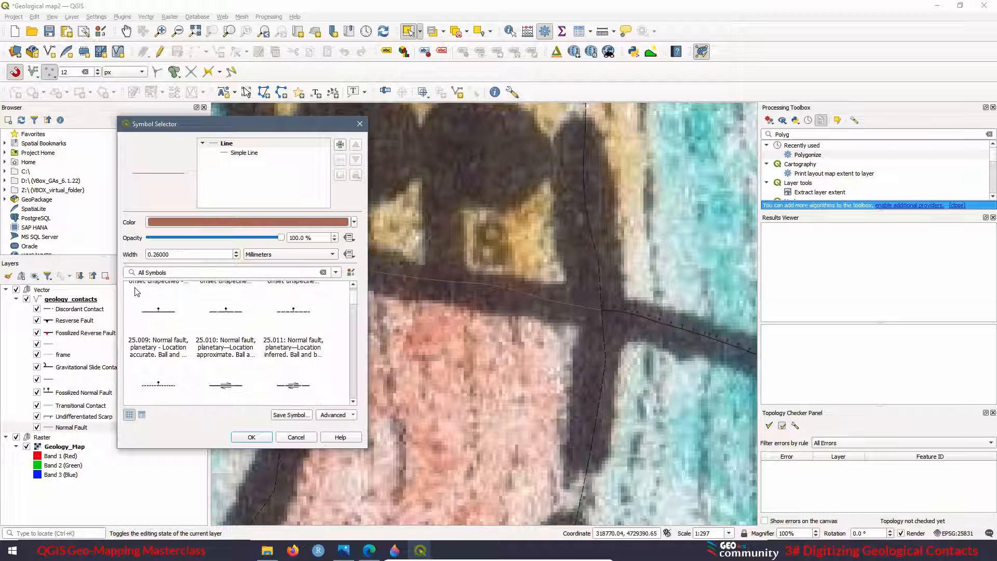
pyautogui.click(162, 319)
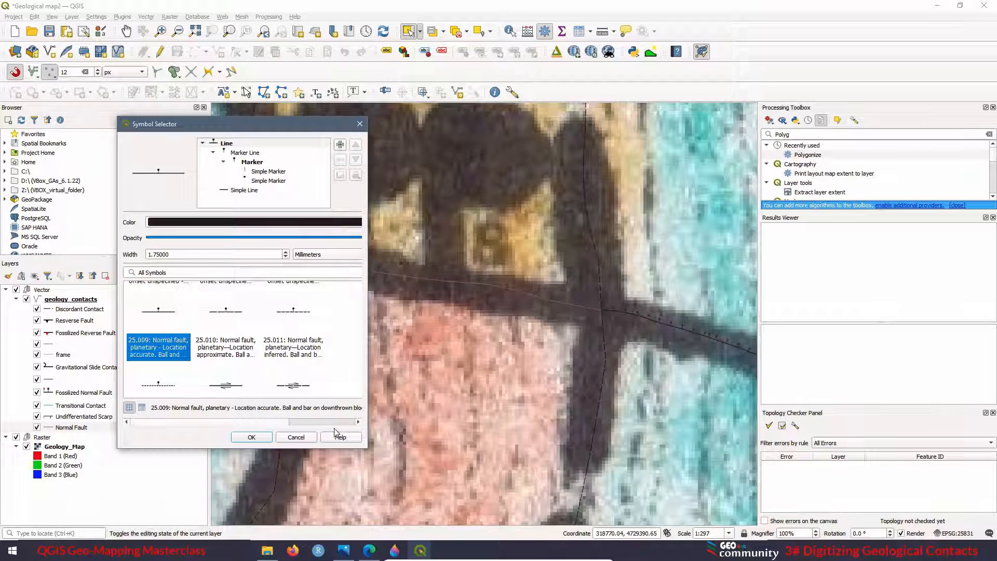
# Enable interval placement for the marker line of the Normal Fault symbol and apply the symbol changes.
pyautogui.click(241, 154)
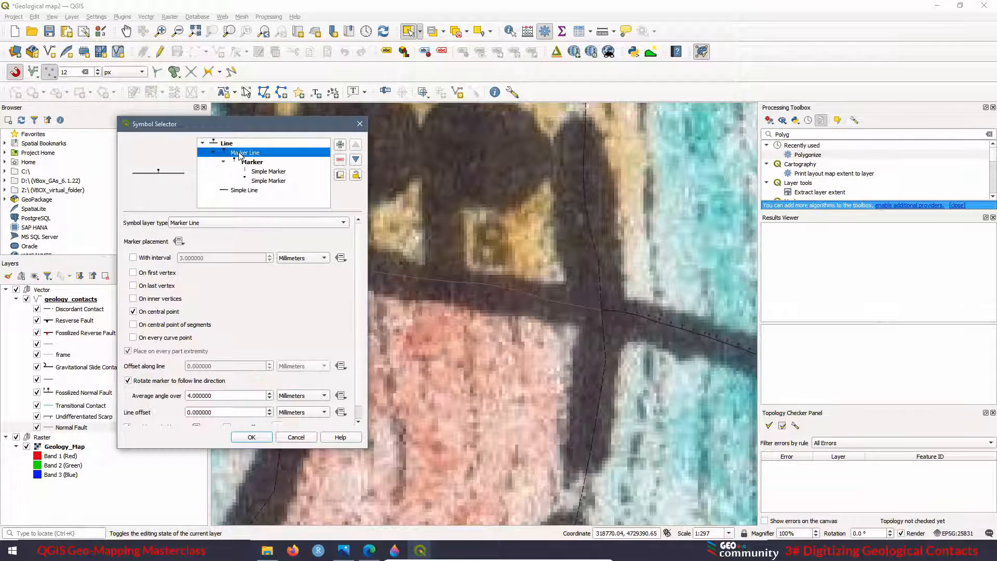
pyautogui.click(158, 259)
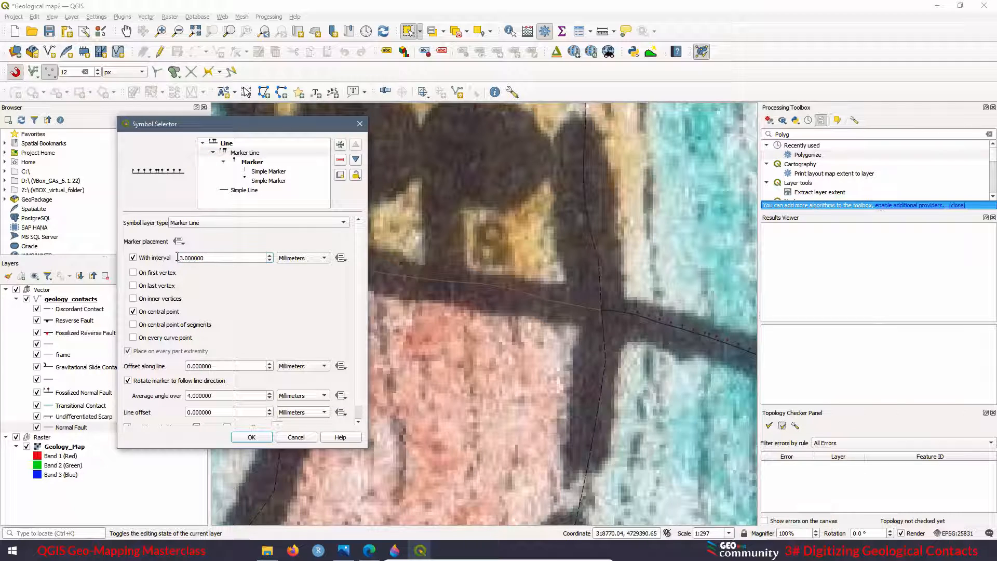
pyautogui.doubleClick(178, 258)
pyautogui.click(265, 438)
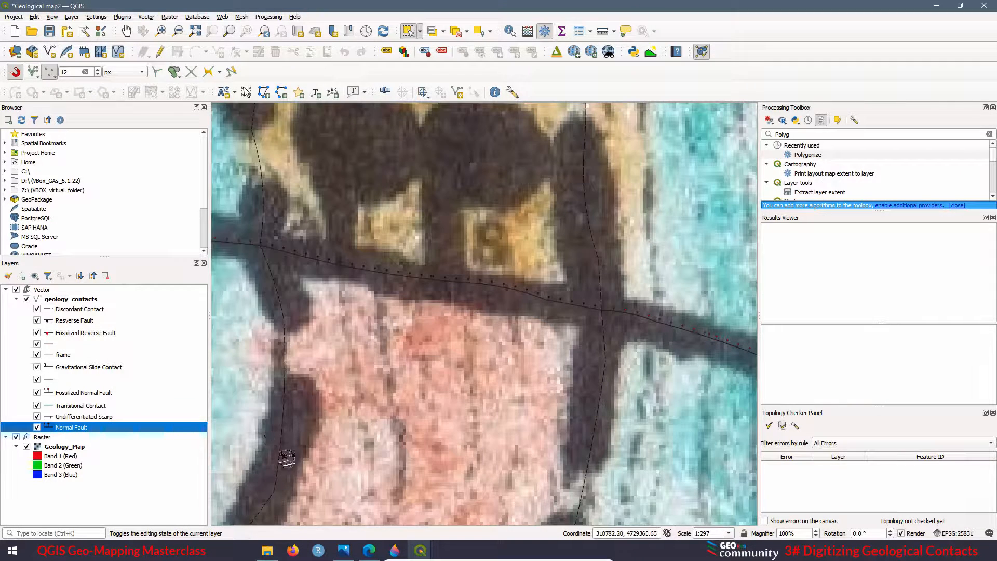
# Hide the Raster group and examine the styled contacts along the western fault and at the map's southern edge.
pyautogui.scroll(-2, 464, 325)
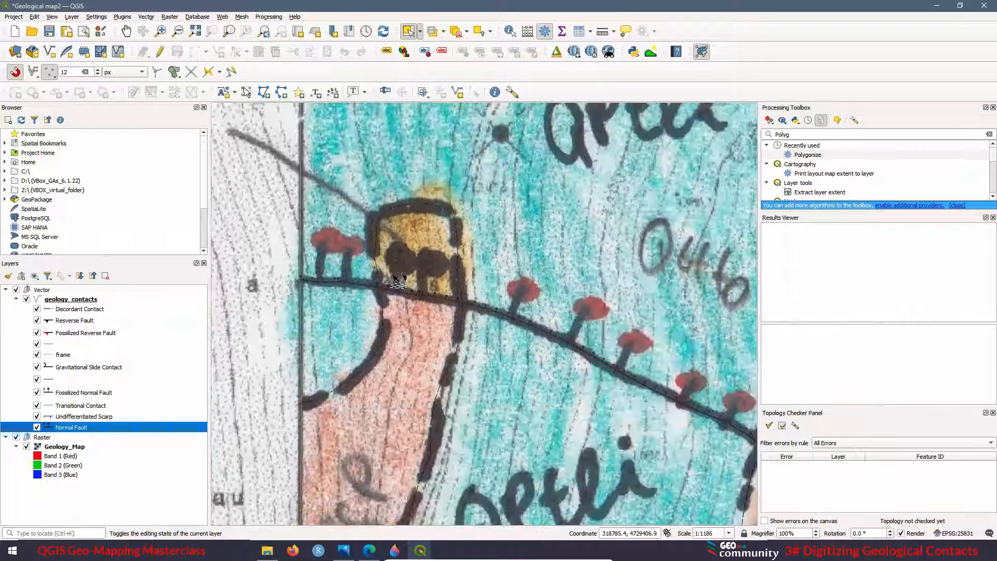
pyautogui.click(16, 437)
pyautogui.scroll(-1, 369, 266)
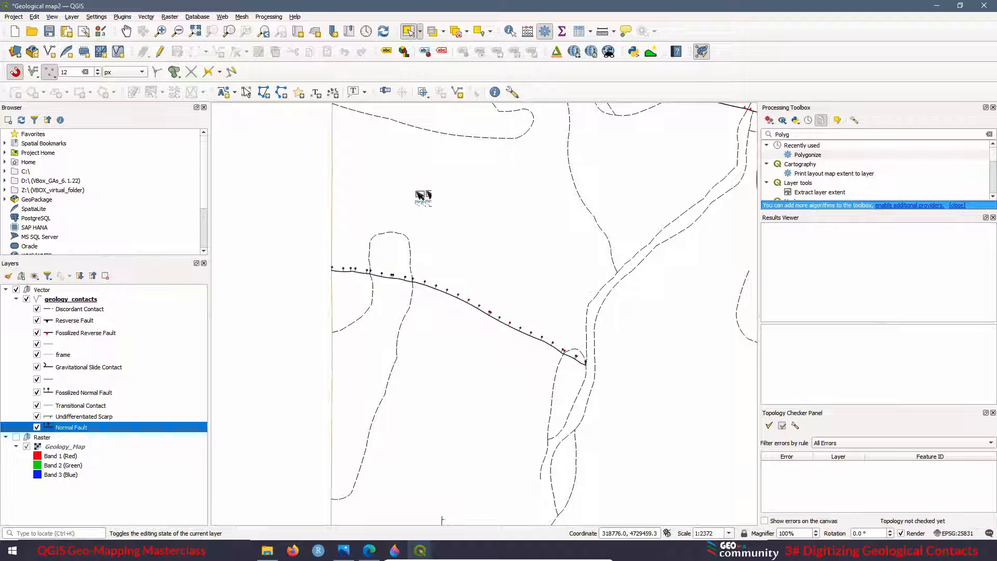
pyautogui.scroll(1, 378, 271)
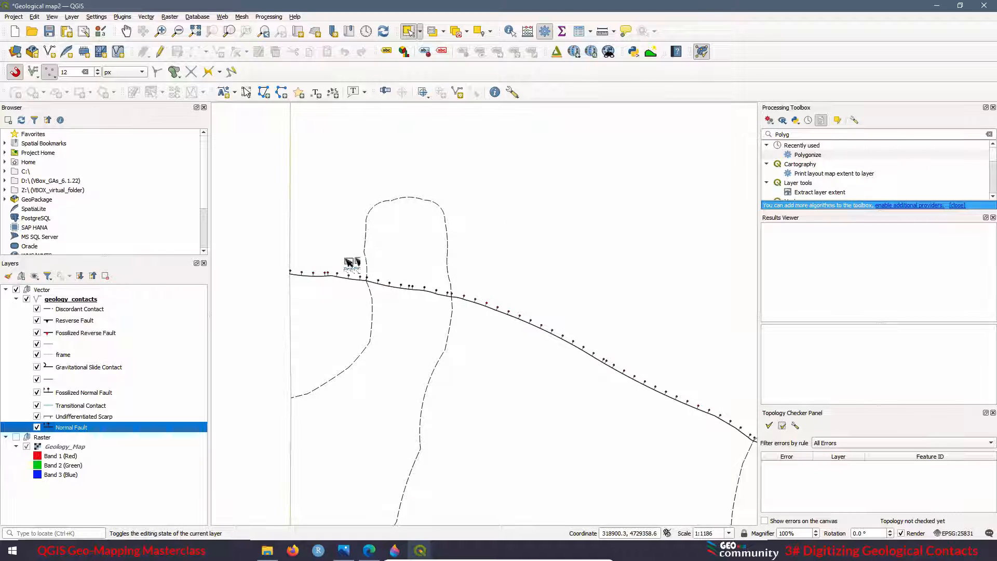
pyautogui.scroll(1, 385, 280)
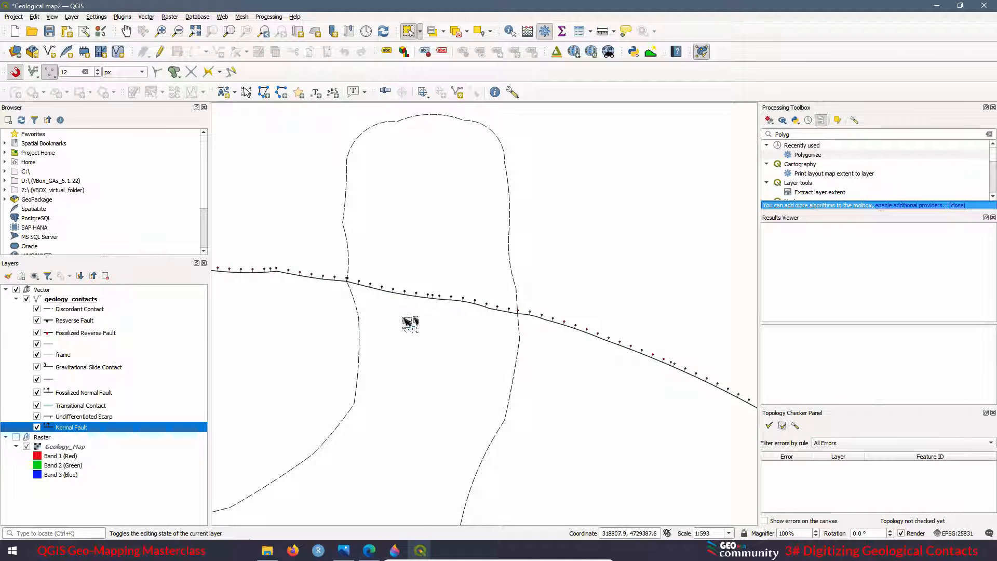
pyautogui.scroll(-1, 361, 303)
pyautogui.scroll(-1, 358, 255)
pyautogui.scroll(-1, 431, 233)
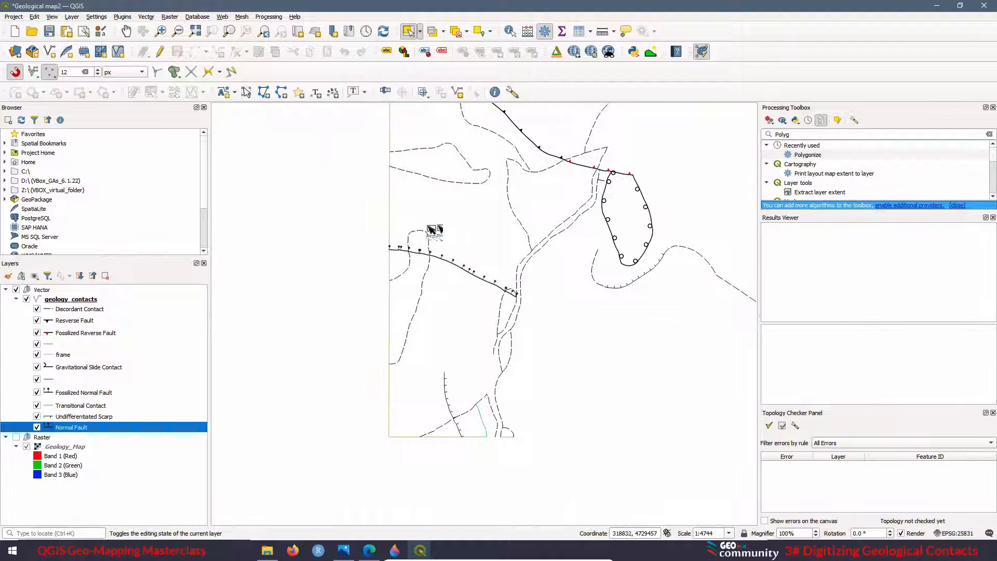
pyautogui.scroll(2, 477, 436)
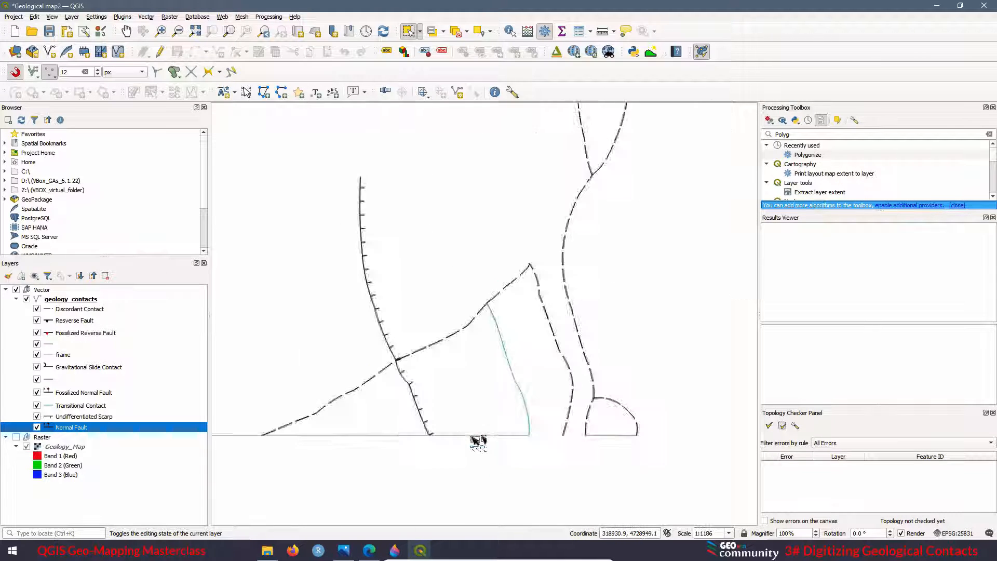
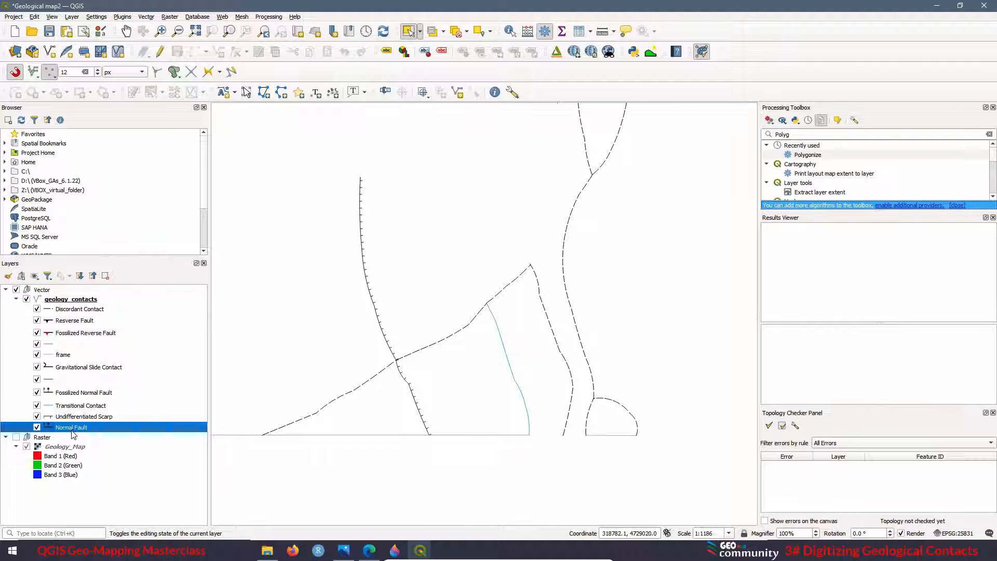
# Apply the preset symbol 25.004: Contact, planetary - Location concealed to the Transitional Contact category and adjust its line width.
pyautogui.click(79, 408)
pyautogui.rightClick(85, 409)
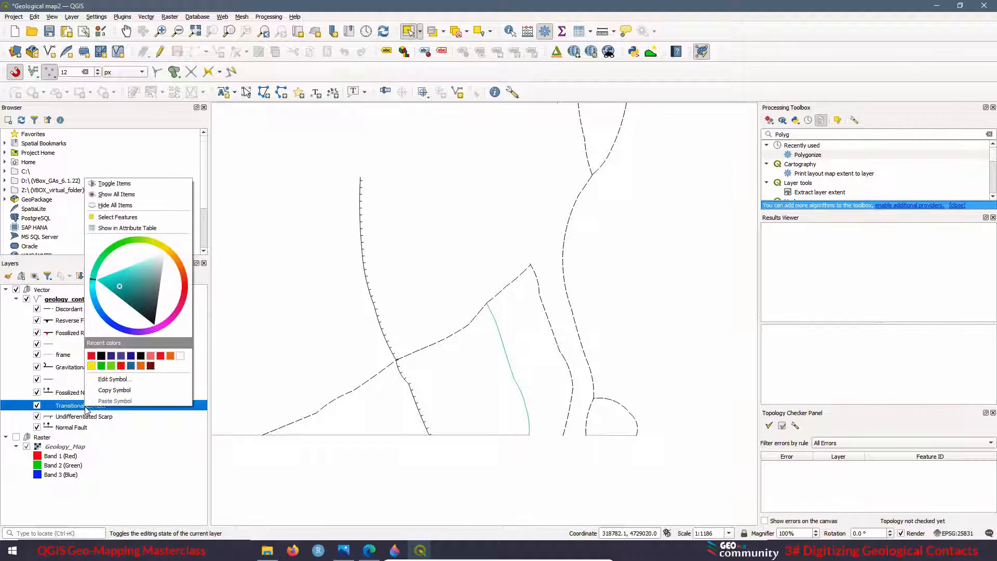
pyautogui.click(107, 389)
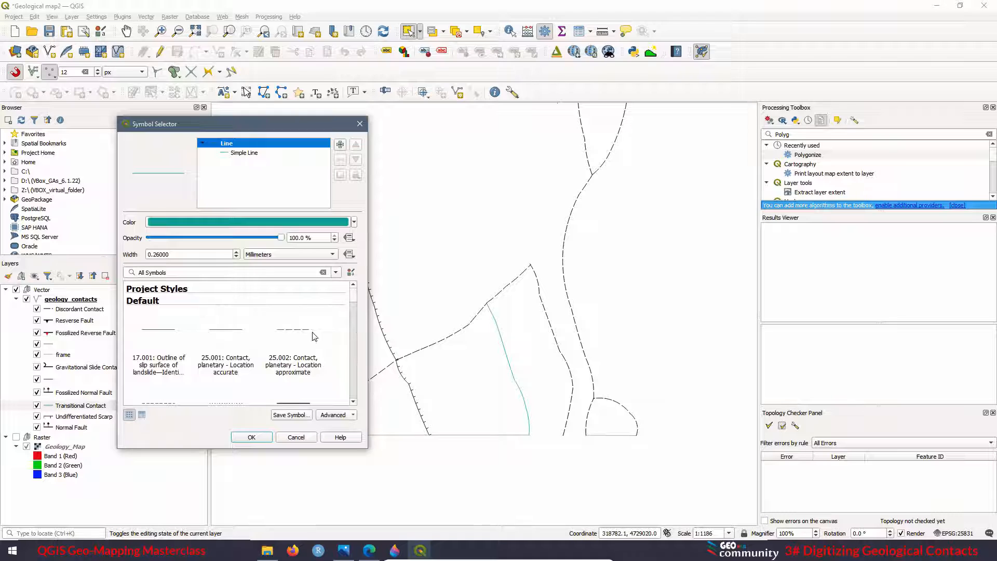
pyautogui.scroll(-1, 314, 337)
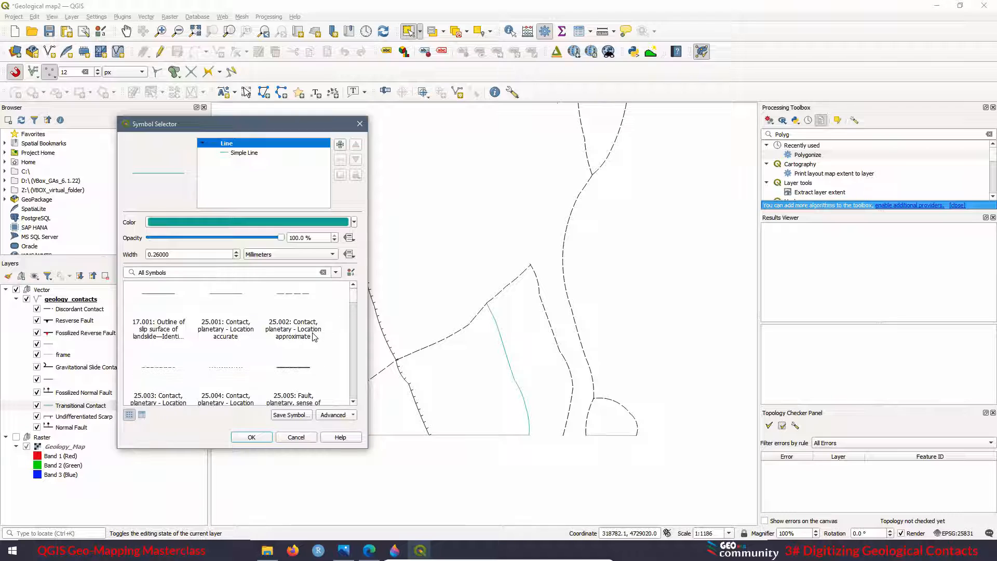
pyautogui.click(222, 368)
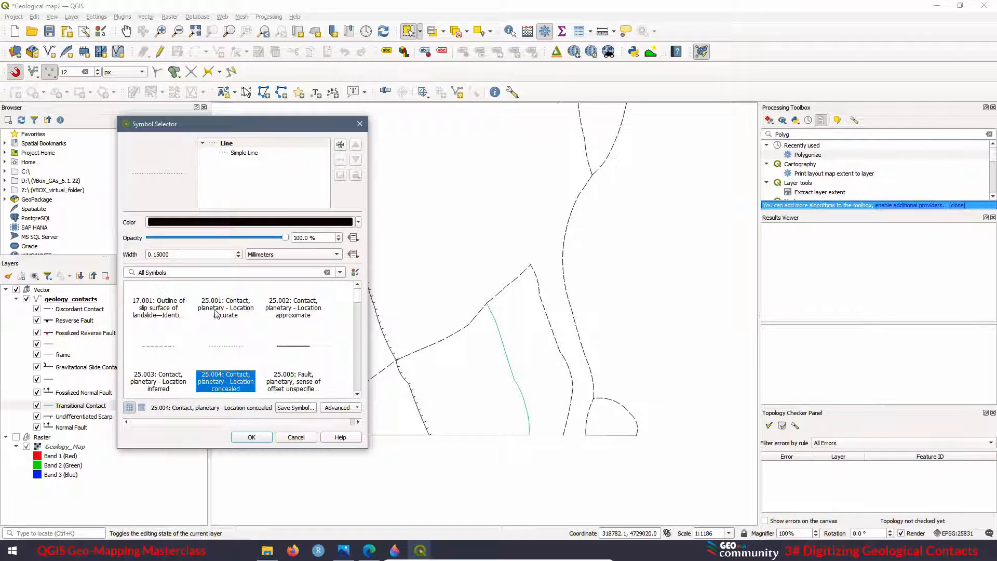
pyautogui.click(158, 253)
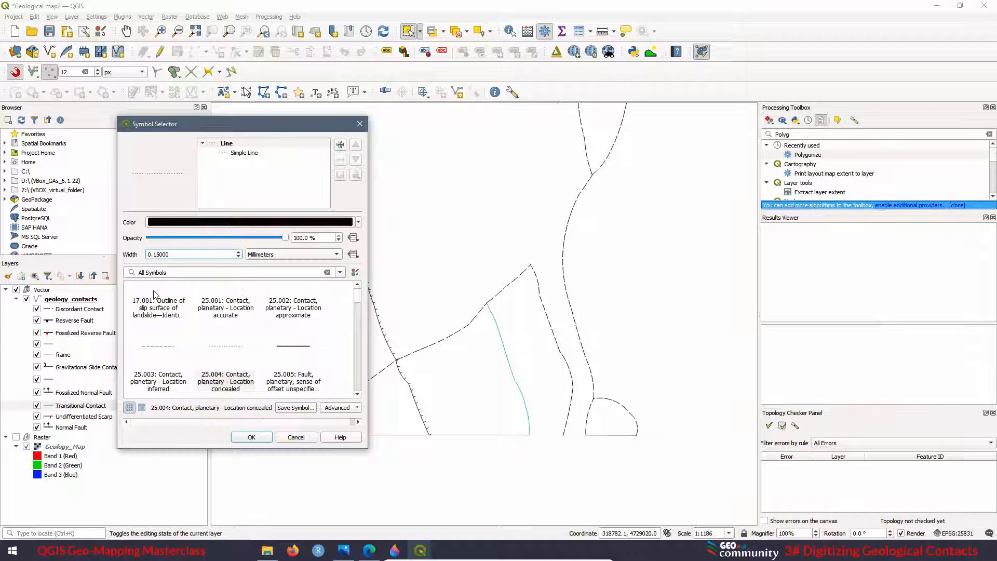
pyautogui.press('BackSpace')
pyautogui.click(251, 438)
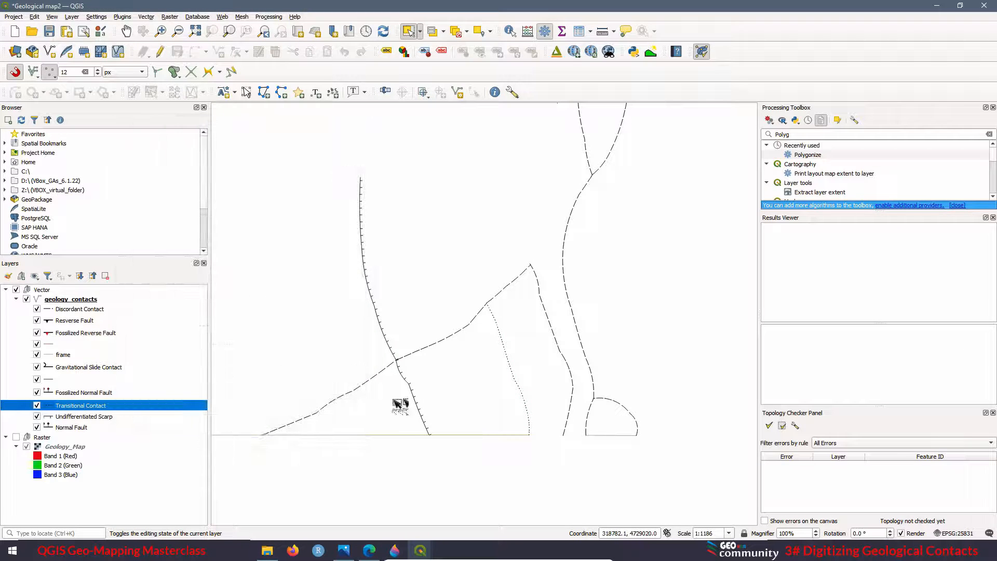
# Show the Raster group again and enable editing of geology_contacts for the gap in the southern map frame.
pyautogui.scroll(-1, 388, 324)
pyautogui.scroll(-1, 385, 312)
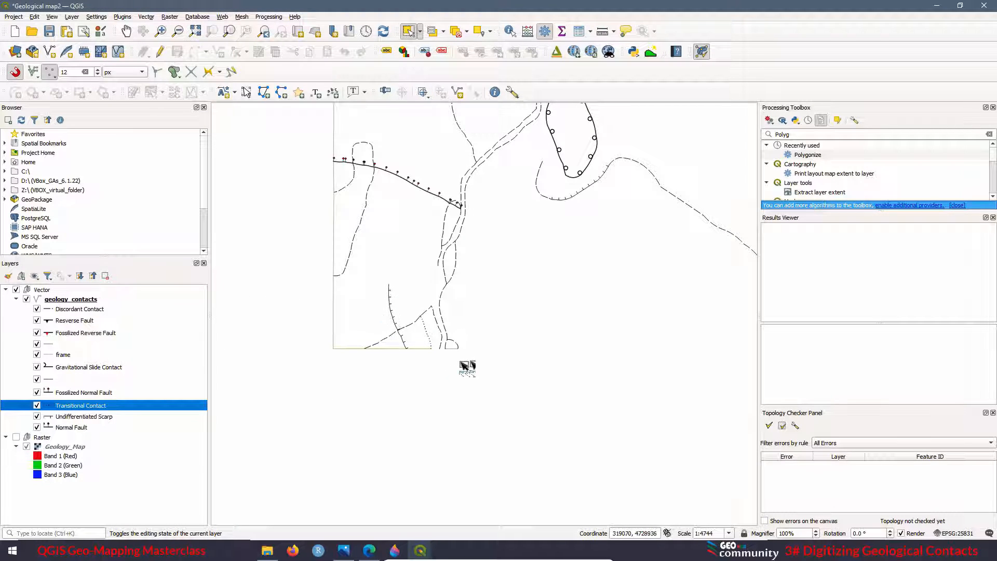
pyautogui.scroll(2, 429, 364)
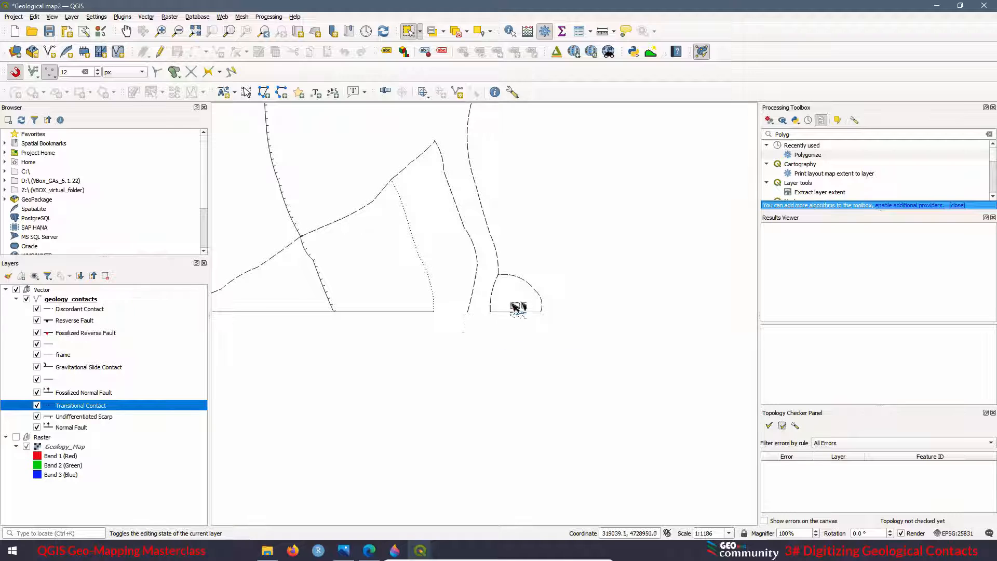
pyautogui.click(16, 438)
pyautogui.click(167, 52)
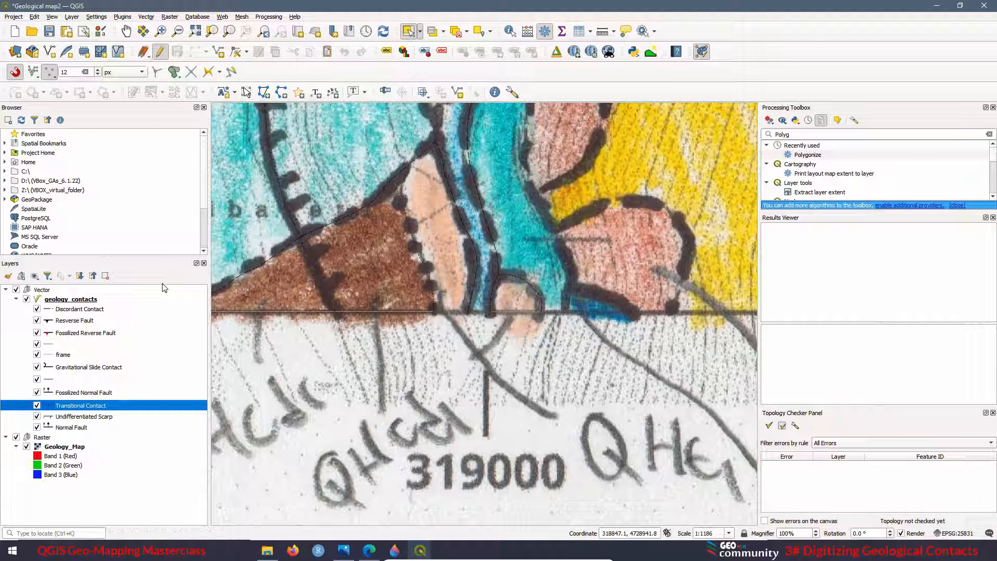
pyautogui.click(73, 301)
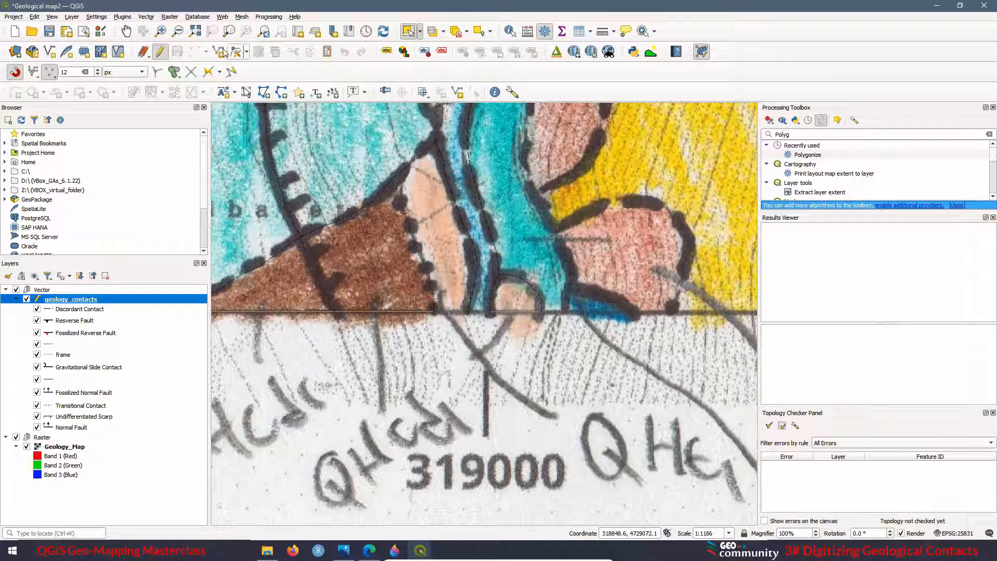
# Digitize a frame line from the transitional contact's southern end to the next dashed contact's end, with contact value frame.
pyautogui.click(195, 52)
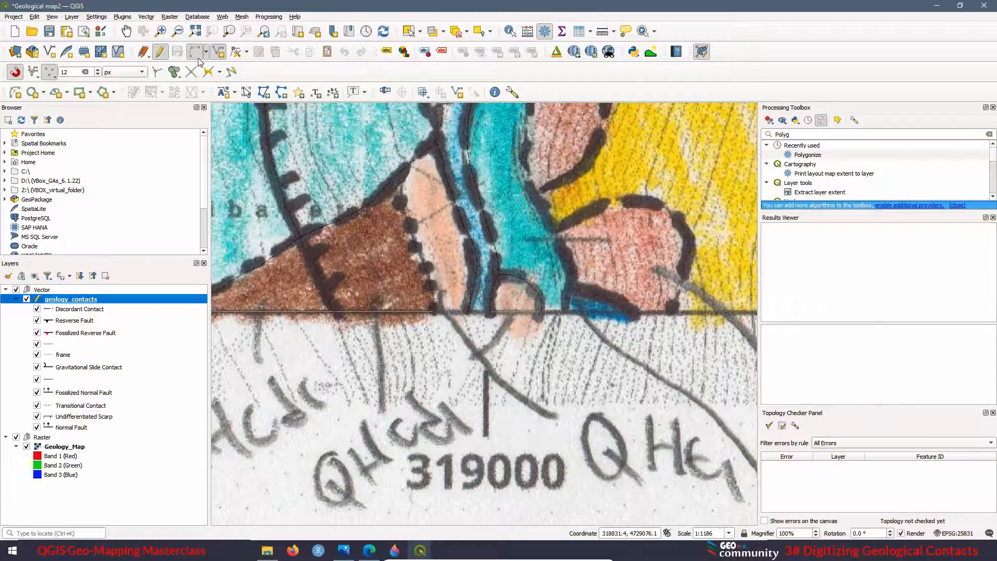
pyautogui.scroll(2, 481, 310)
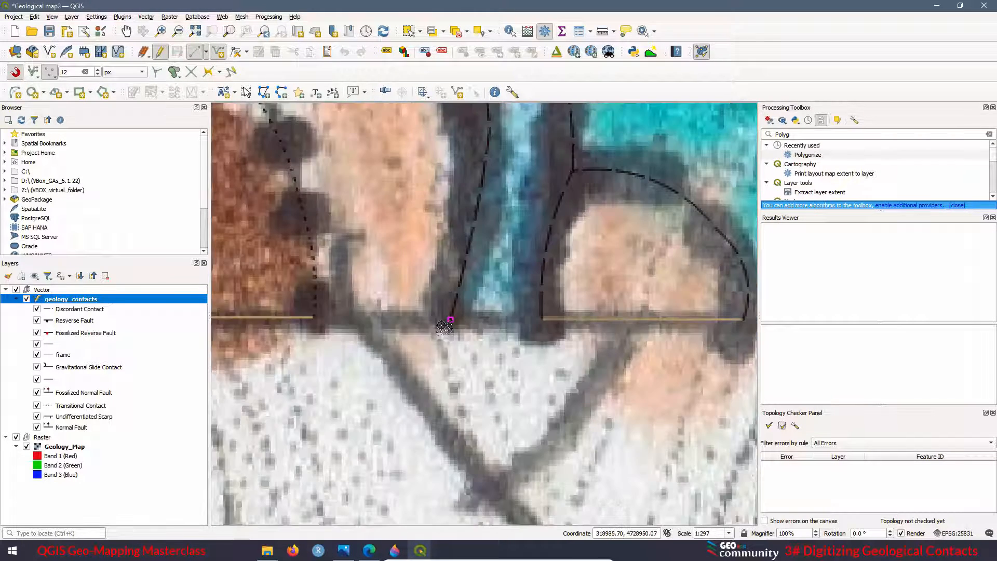
pyautogui.click(314, 318)
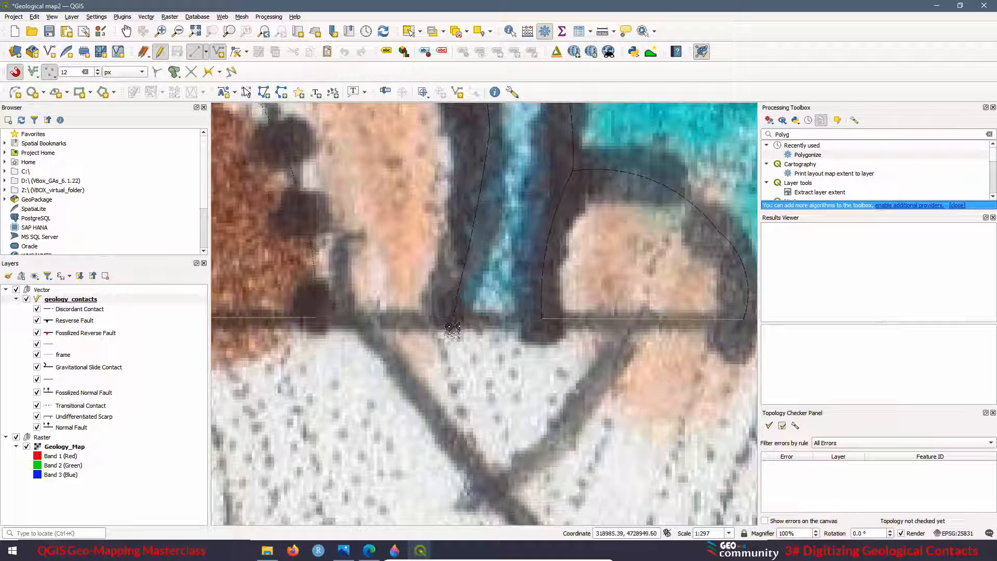
pyautogui.rightClick(452, 323)
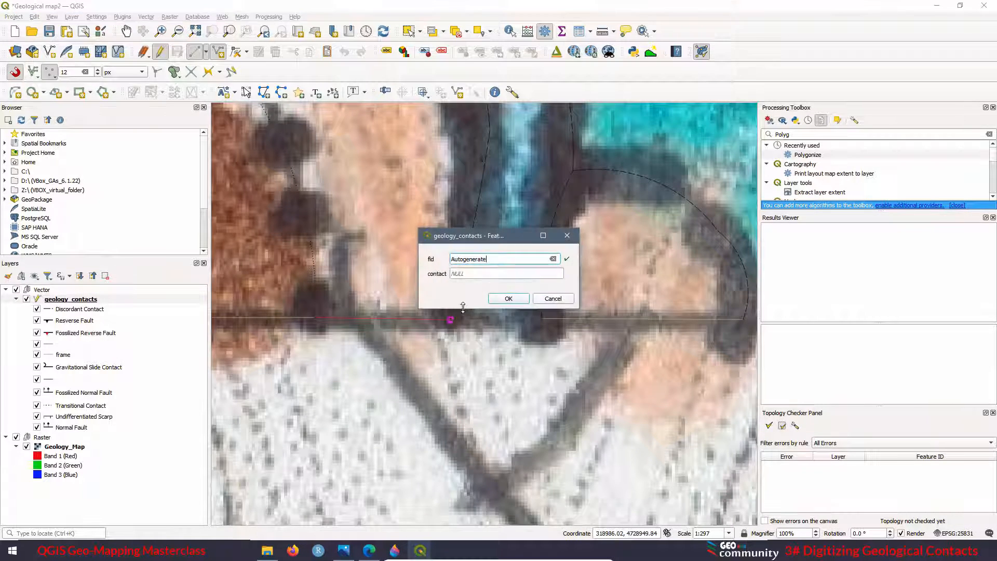
pyautogui.click(461, 273)
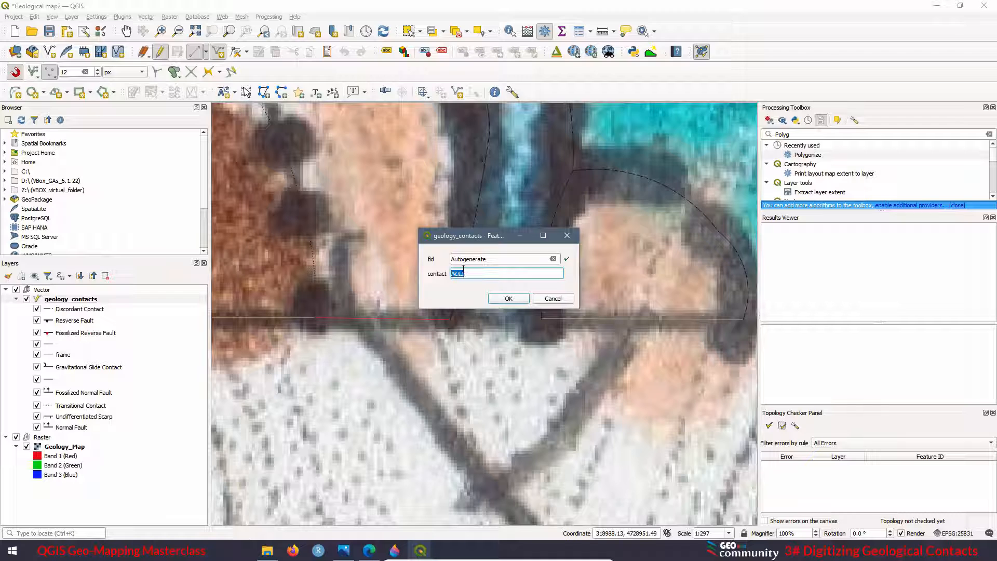
pyautogui.write('frame')
pyautogui.click(508, 298)
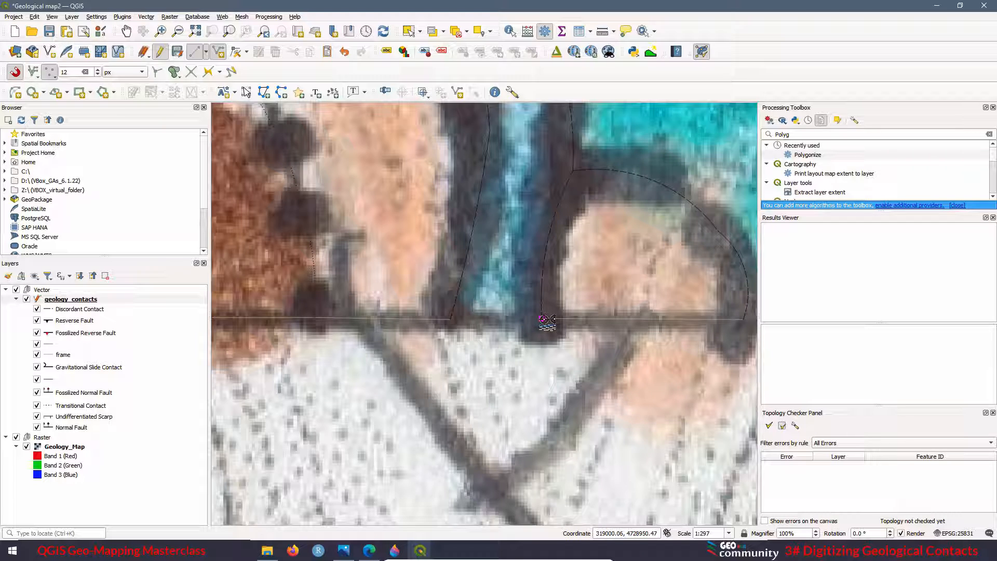
# Digitize the adjoining frame line up to the small rounded unit's western corner with contact value frame, and hide the Raster group.
pyautogui.rightClick(544, 319)
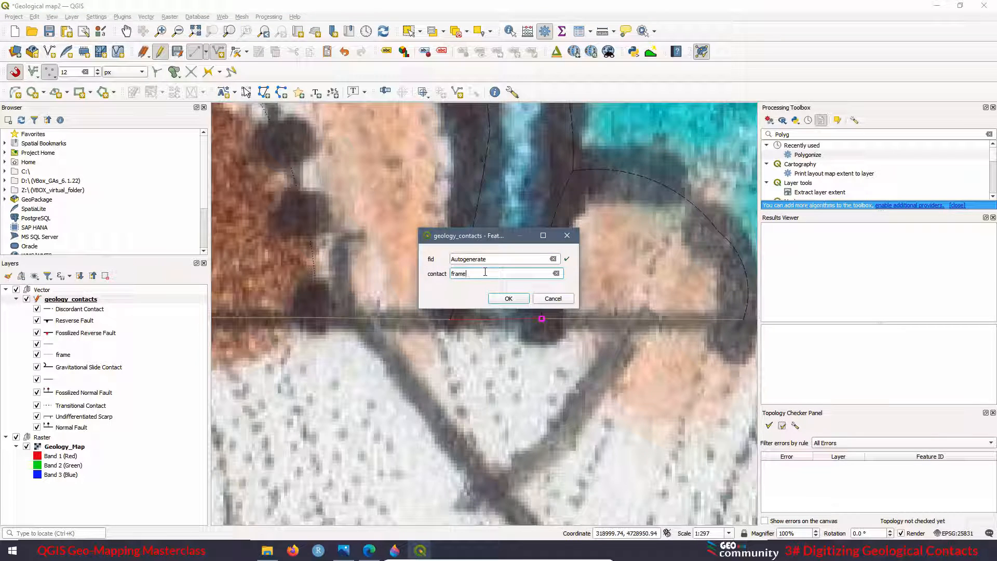
pyautogui.click(526, 300)
pyautogui.scroll(-1, 494, 289)
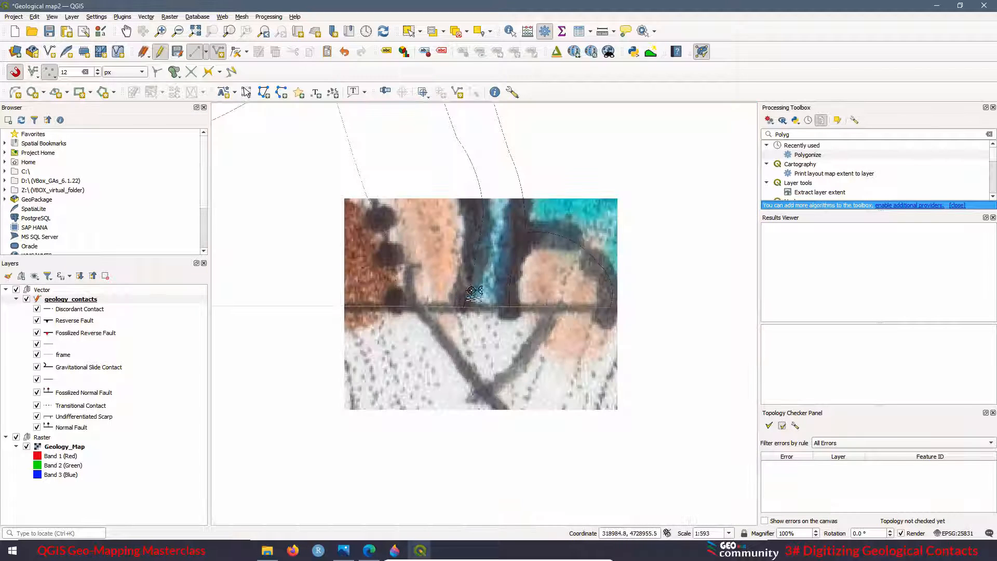
pyautogui.scroll(-1, 477, 346)
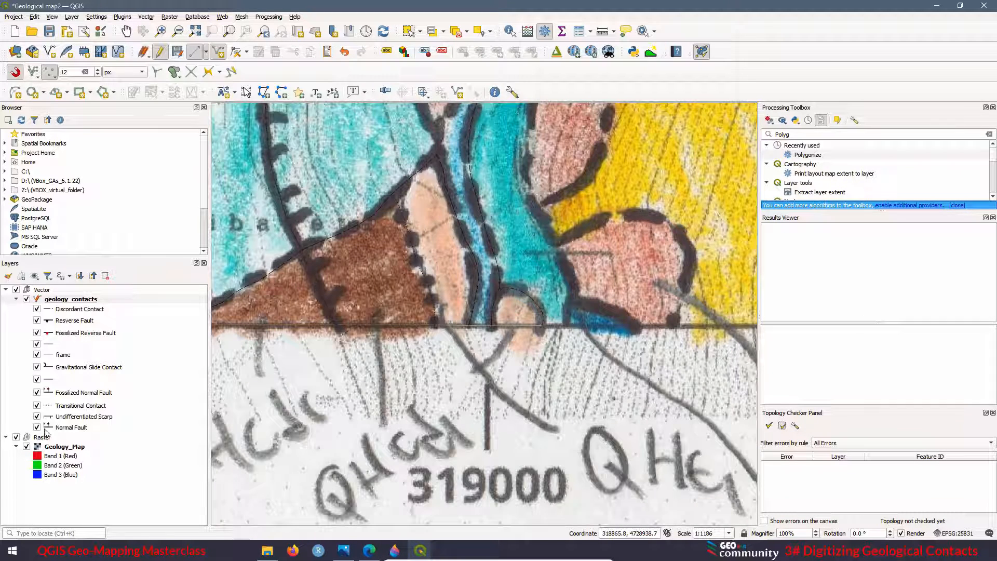
pyautogui.click(16, 437)
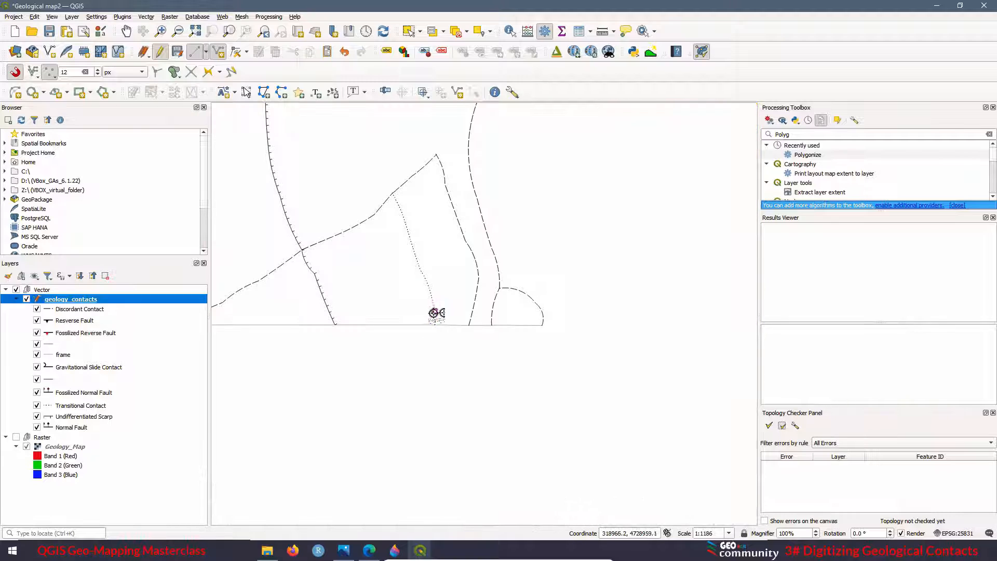
# Remove the existing must not have dangles rule from the topology rule settings.
pyautogui.scroll(-2, 431, 315)
pyautogui.scroll(-1, 432, 315)
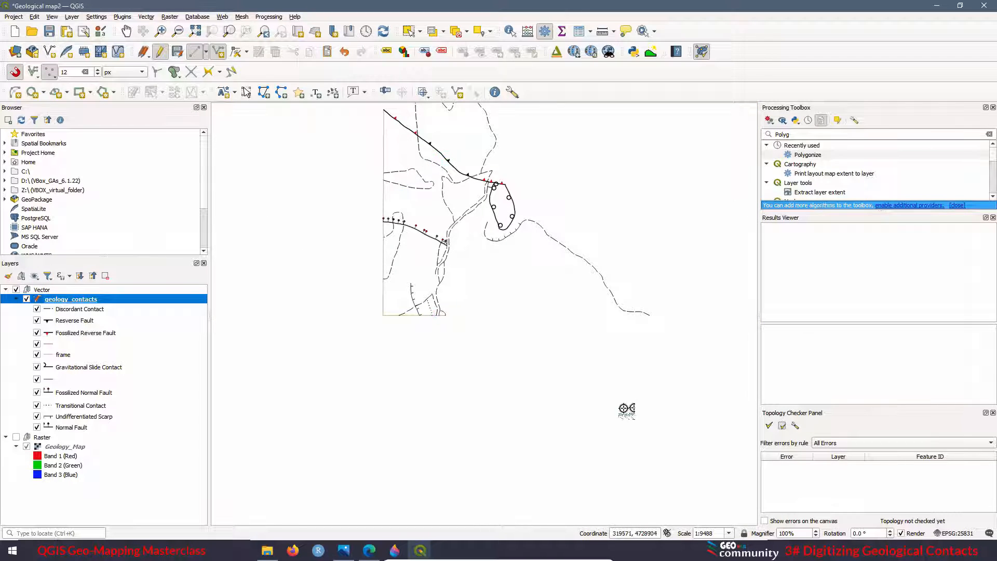
pyautogui.click(795, 426)
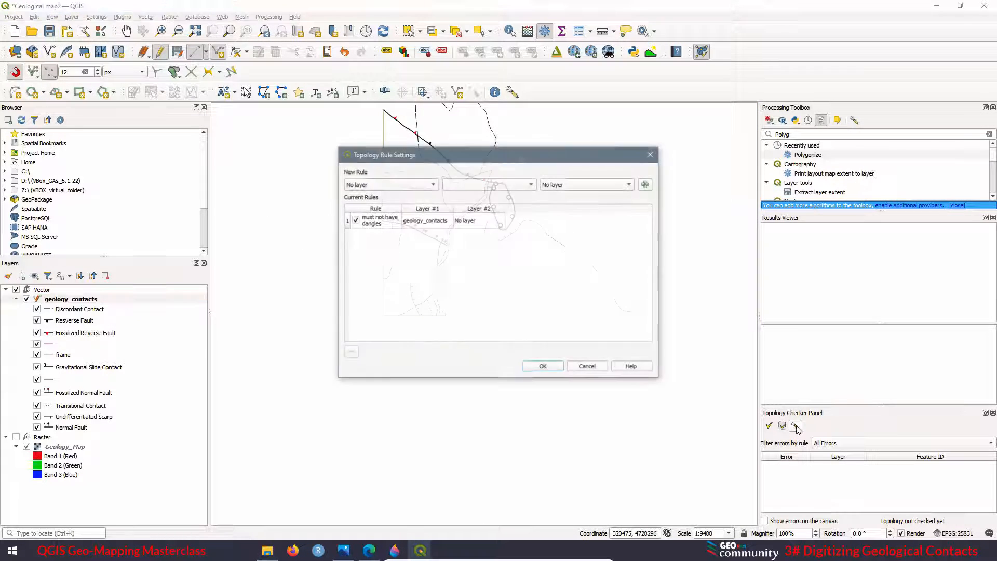
pyautogui.click(348, 223)
pyautogui.click(352, 354)
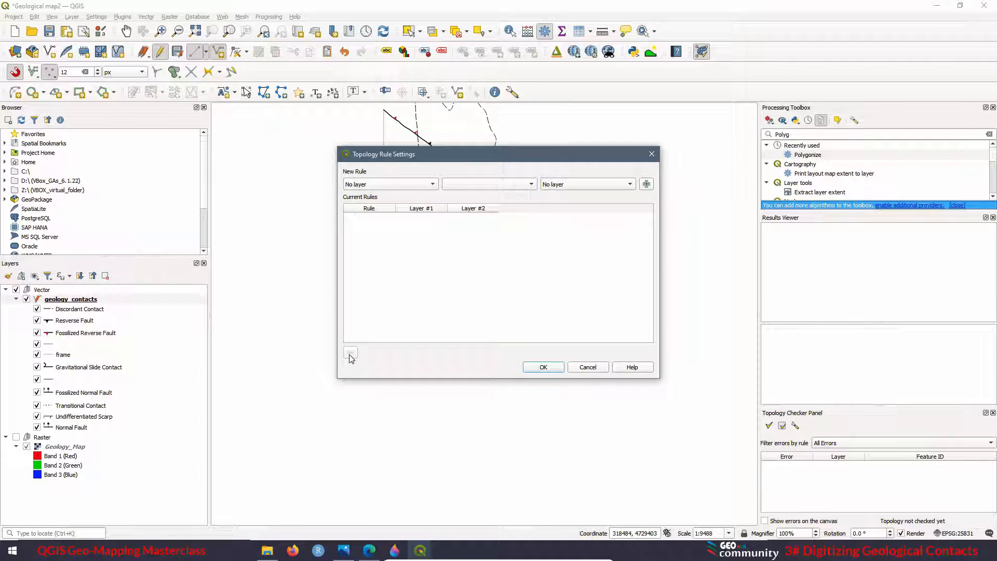
# Add a topology rule that geology_contacts must not have dangles and accept the rule settings.
pyautogui.click(372, 186)
pyautogui.click(370, 193)
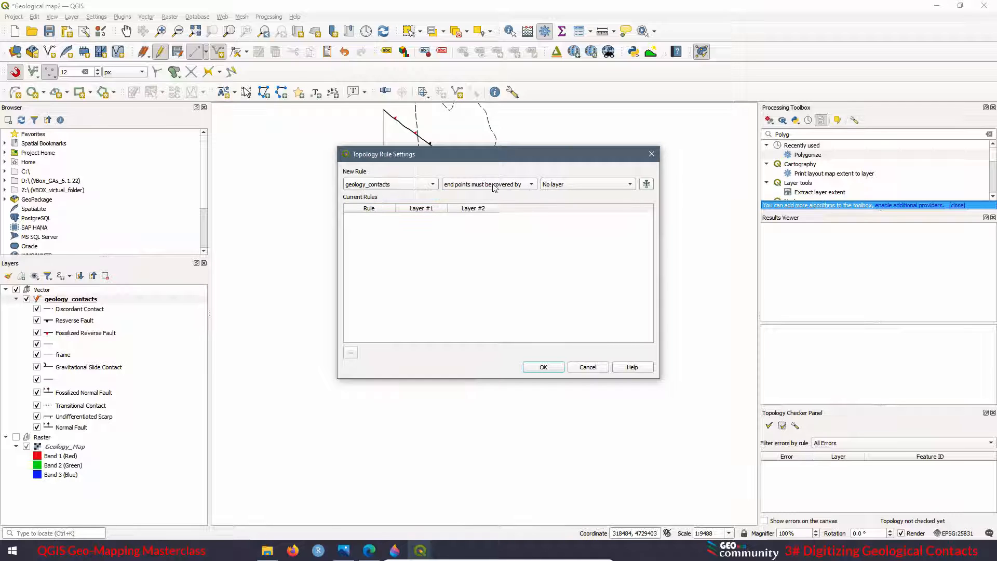
pyautogui.click(493, 185)
pyautogui.click(497, 195)
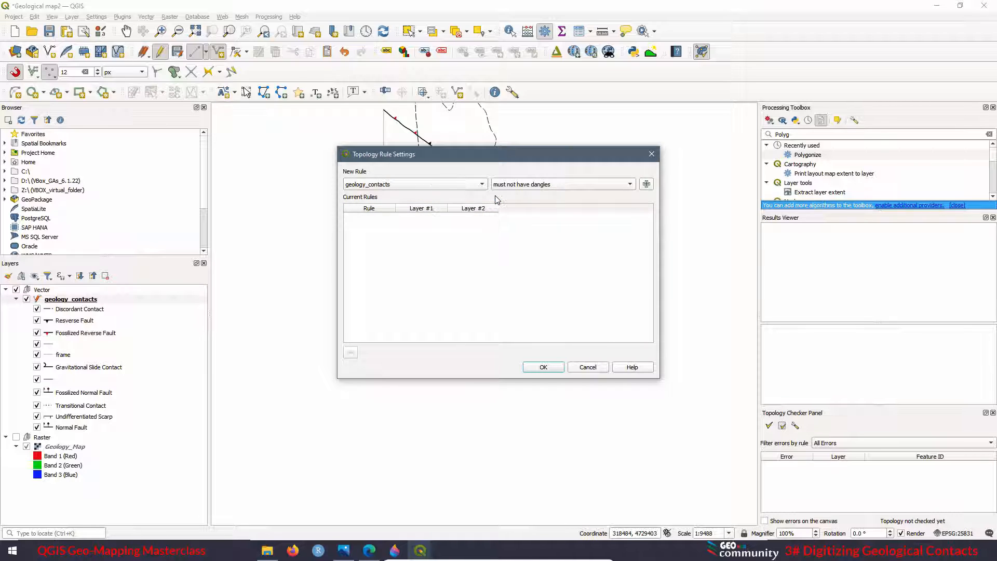
pyautogui.click(647, 185)
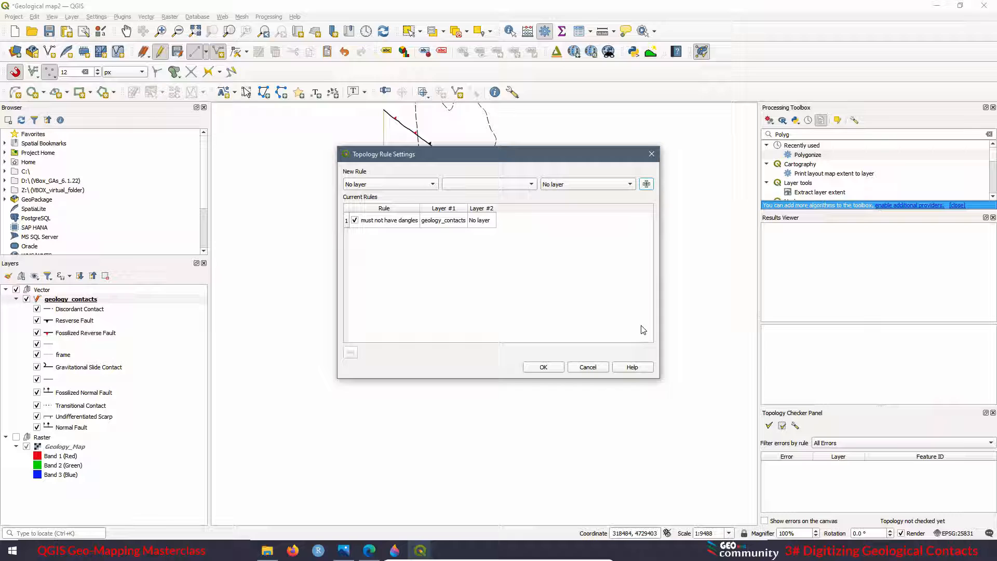
pyautogui.click(543, 368)
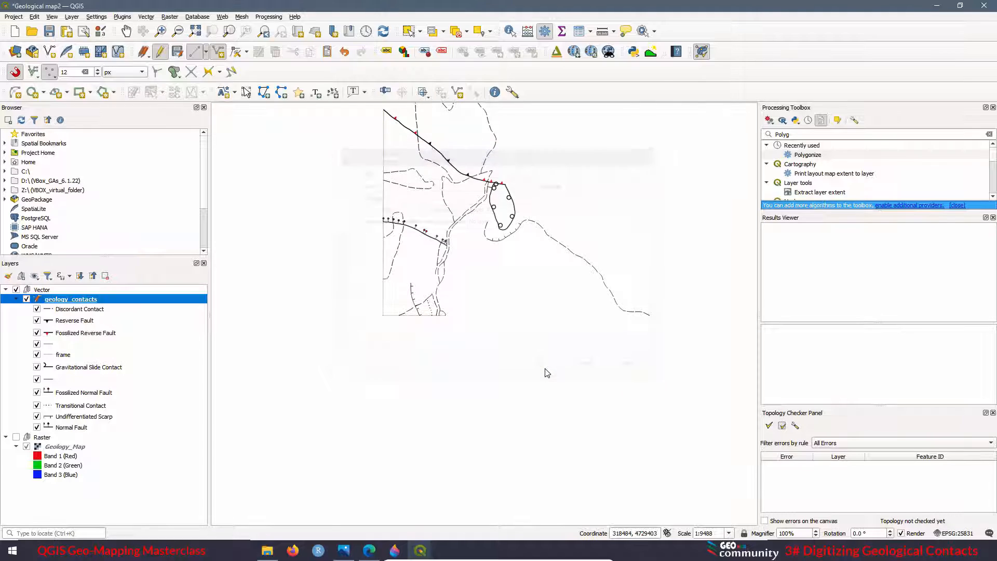
# Validate the topology and examine the dangling ends at the peaked contact junction in the south against the Raster group.
pyautogui.click(768, 426)
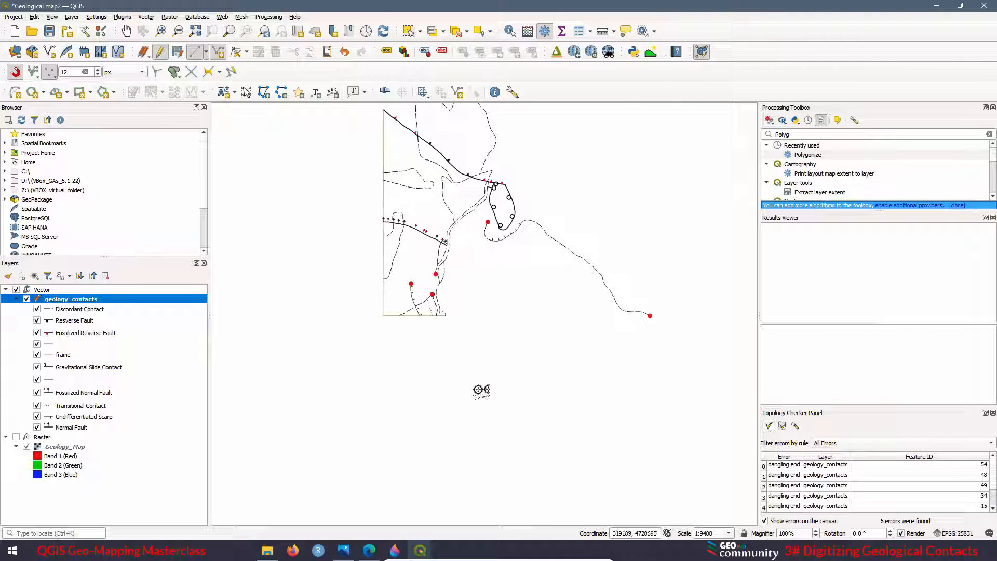
pyautogui.scroll(1, 436, 287)
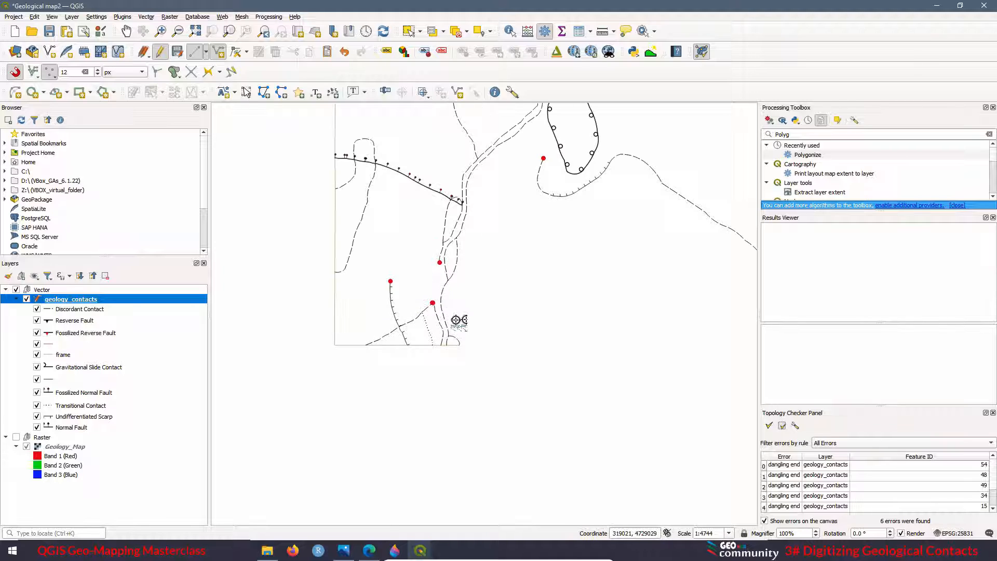
pyautogui.scroll(1, 427, 302)
pyautogui.scroll(5, 427, 314)
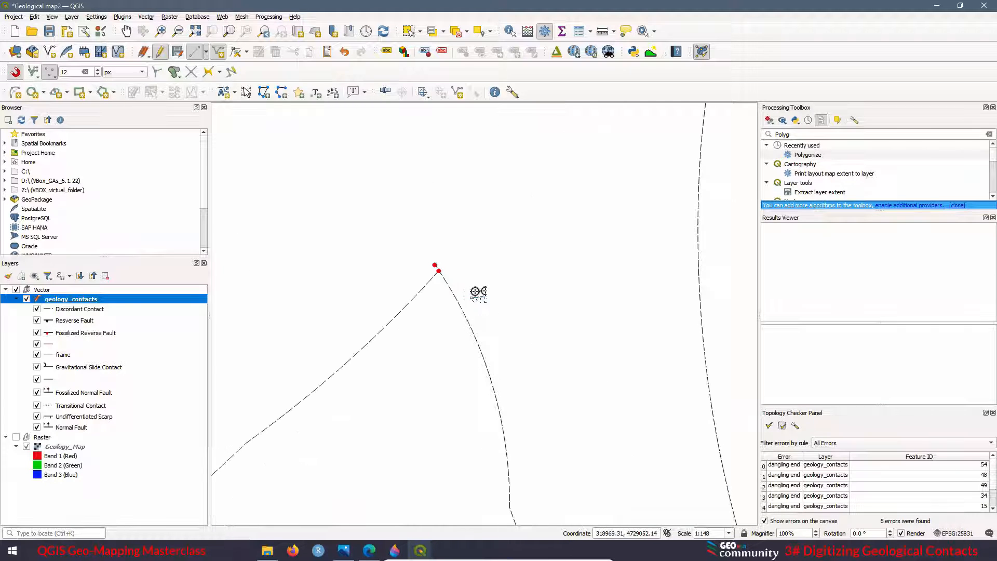
pyautogui.scroll(2, 429, 261)
pyautogui.scroll(1, 508, 352)
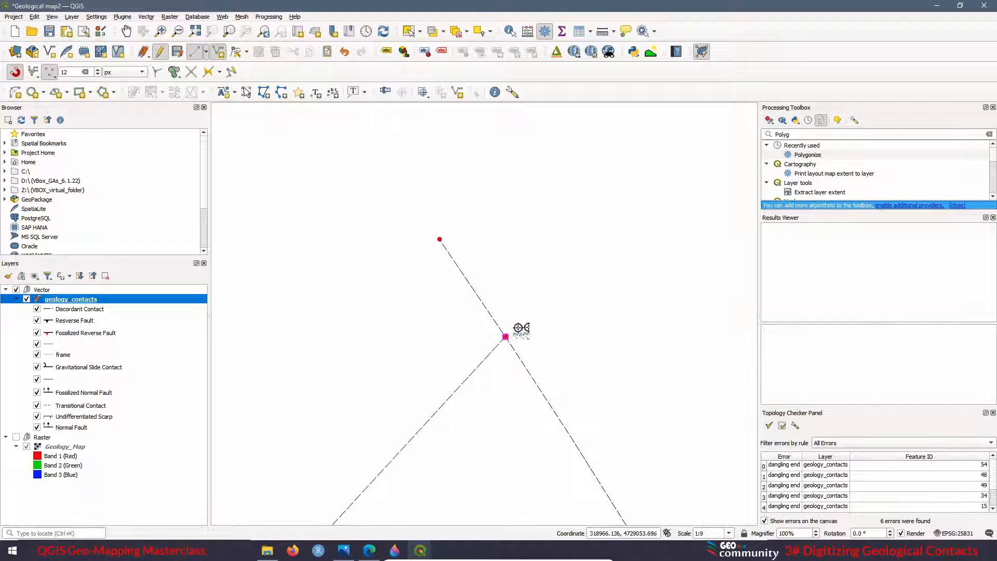
pyautogui.click(16, 438)
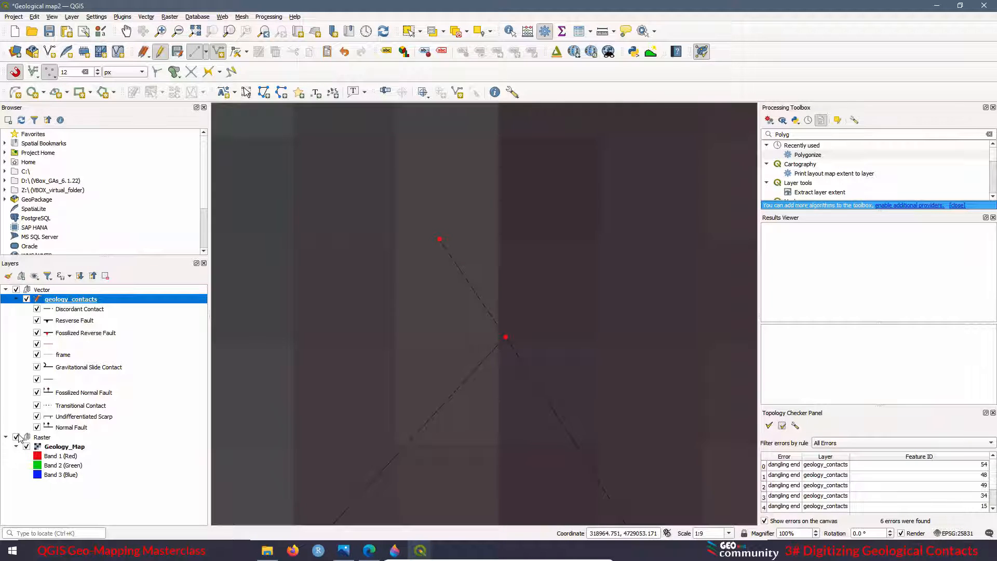
pyautogui.scroll(-4, 343, 299)
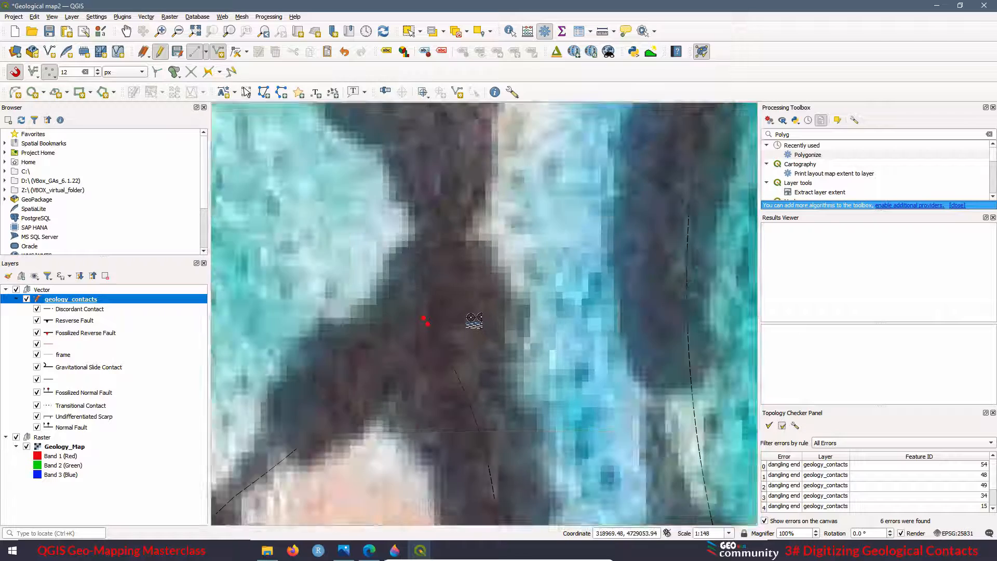
pyautogui.scroll(3, 452, 333)
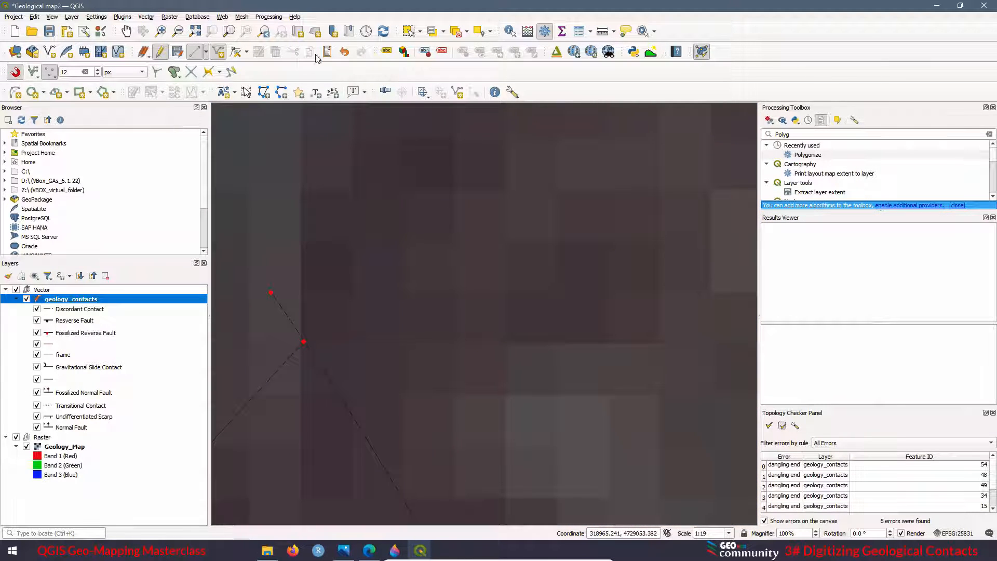
# Select the Discordant Contact line overshooting the peaked junction and remove its overshoot with the Vertex tool.
pyautogui.click(409, 32)
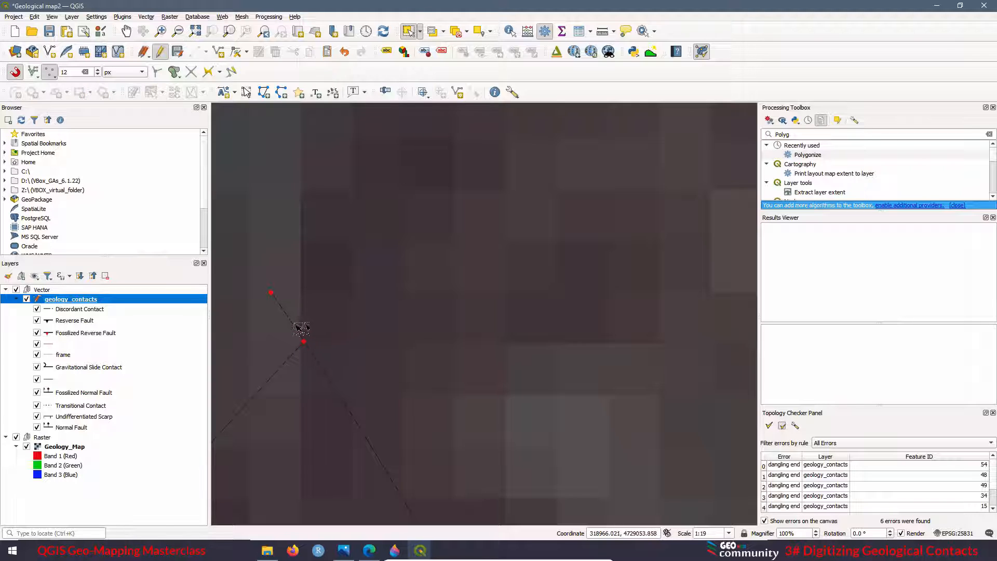
pyautogui.click(300, 331)
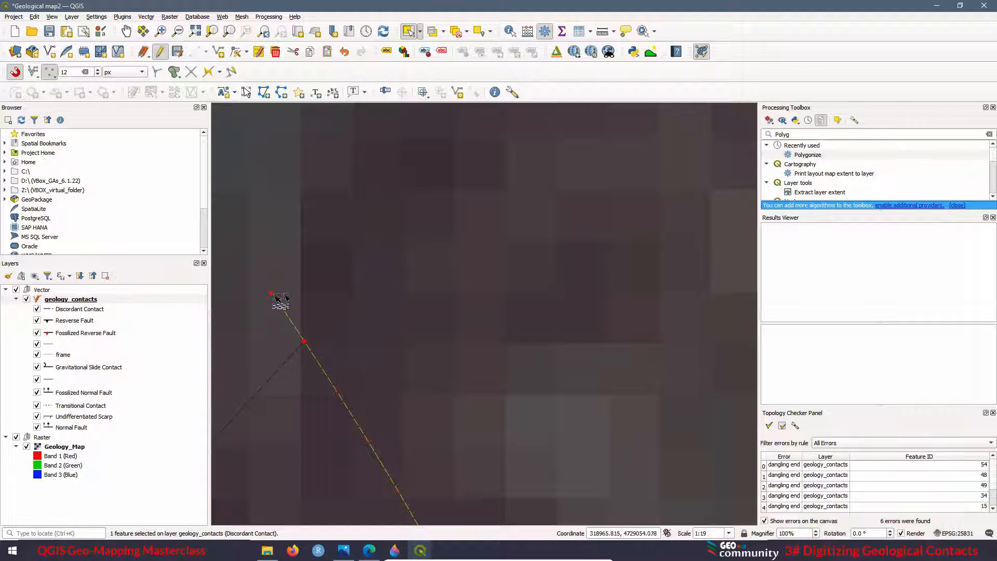
pyautogui.click(235, 53)
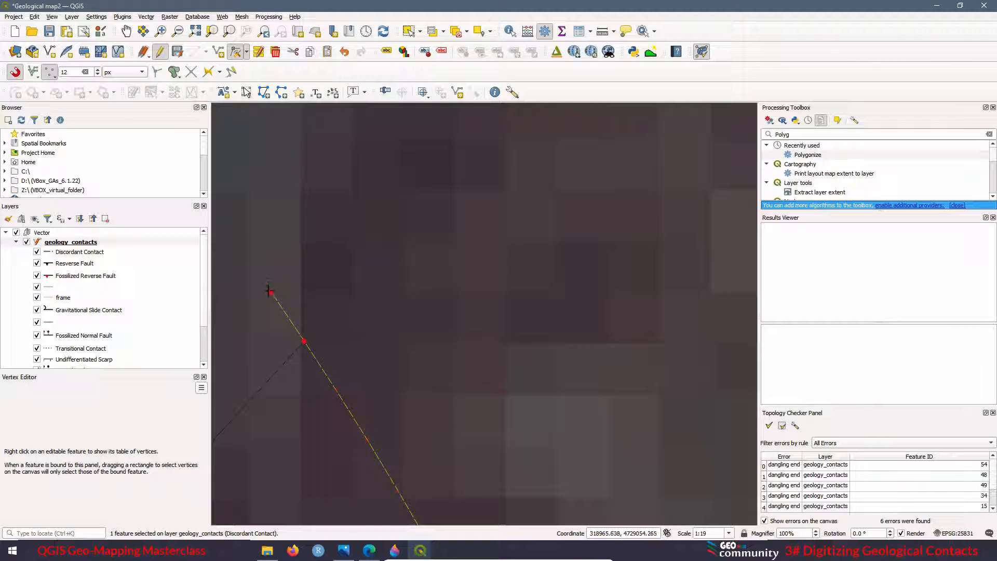
pyautogui.click(320, 313)
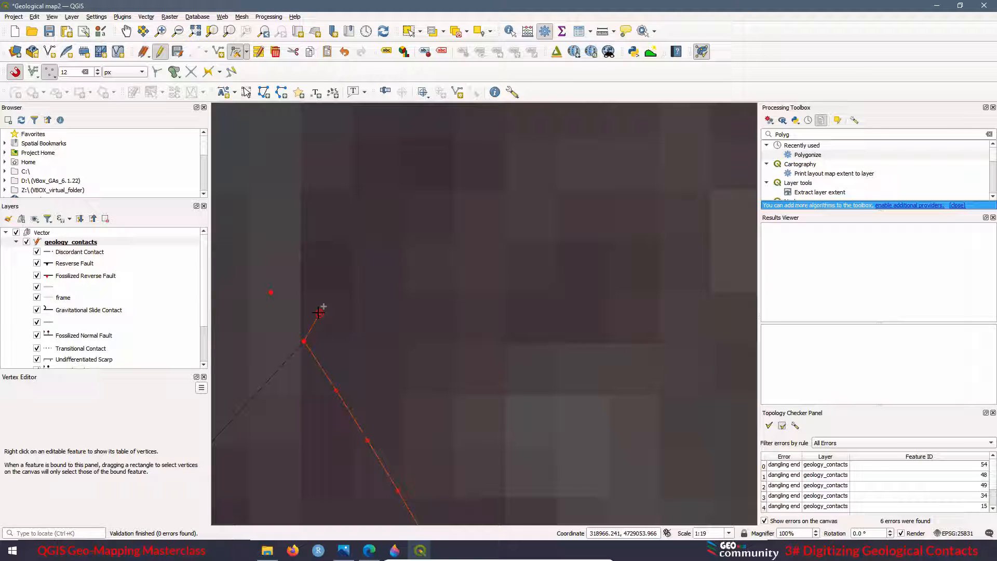
# Validate the topology again, stop editing geology_contacts and save its changes.
pyautogui.scroll(-4, 366, 271)
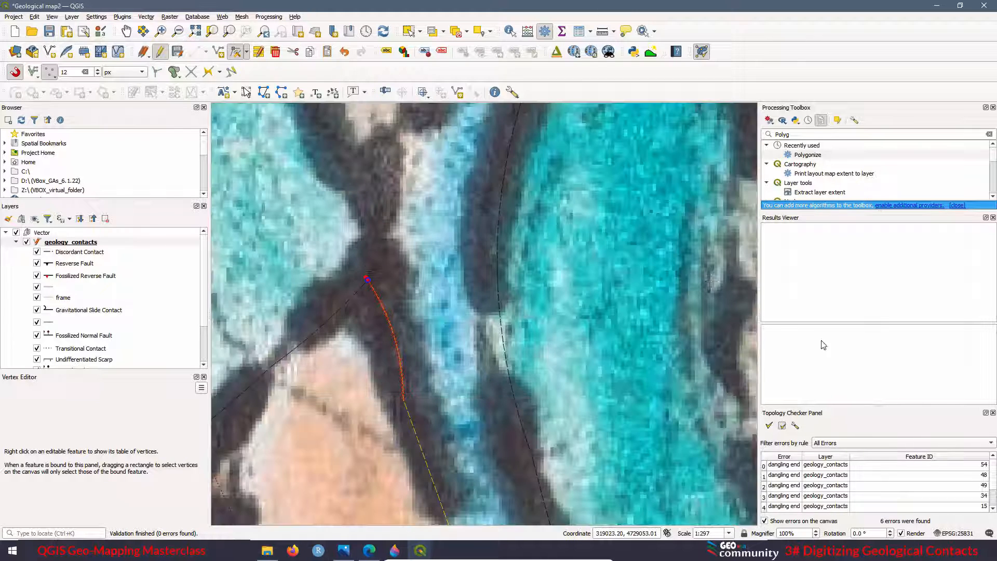
pyautogui.click(770, 426)
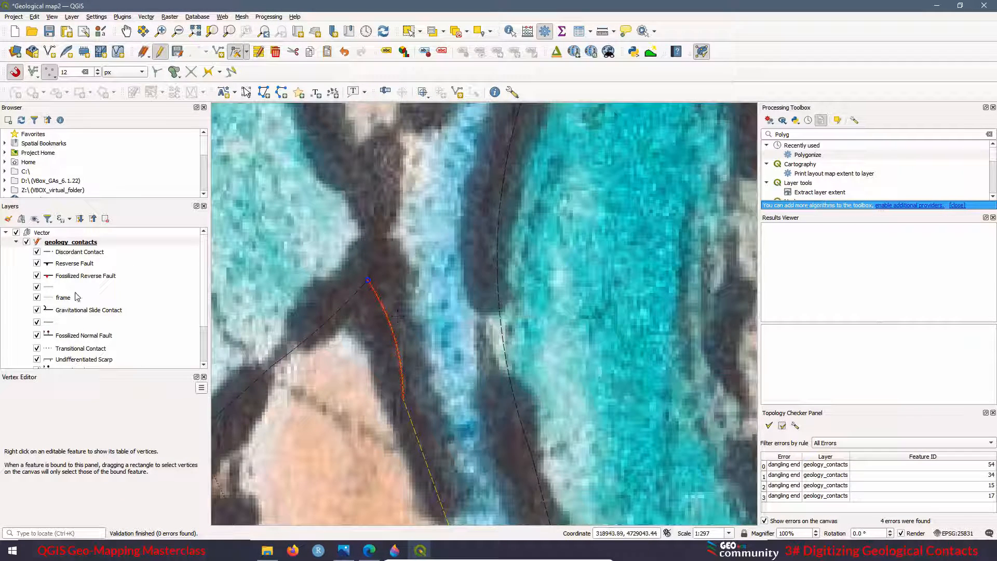
pyautogui.click(160, 52)
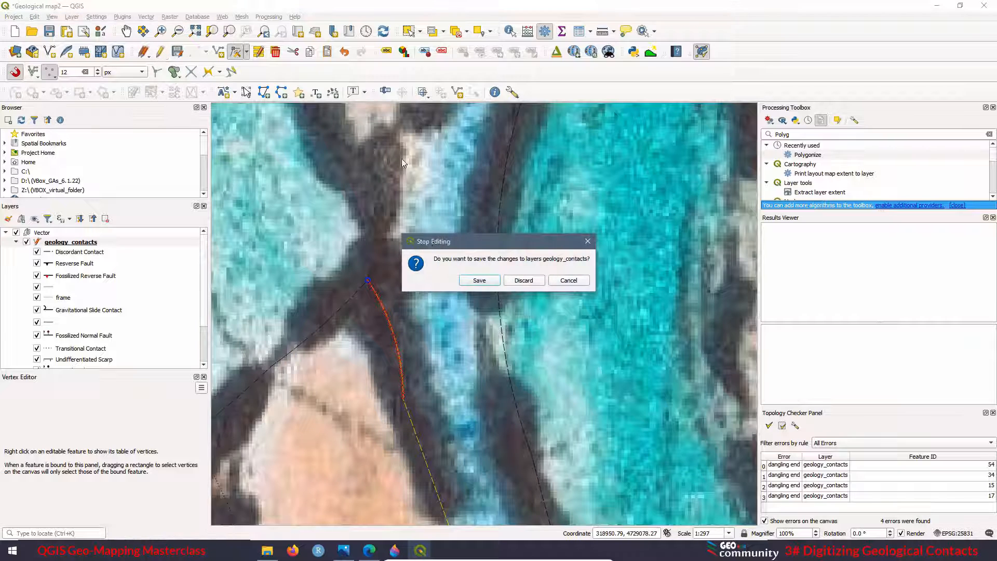
pyautogui.click(472, 284)
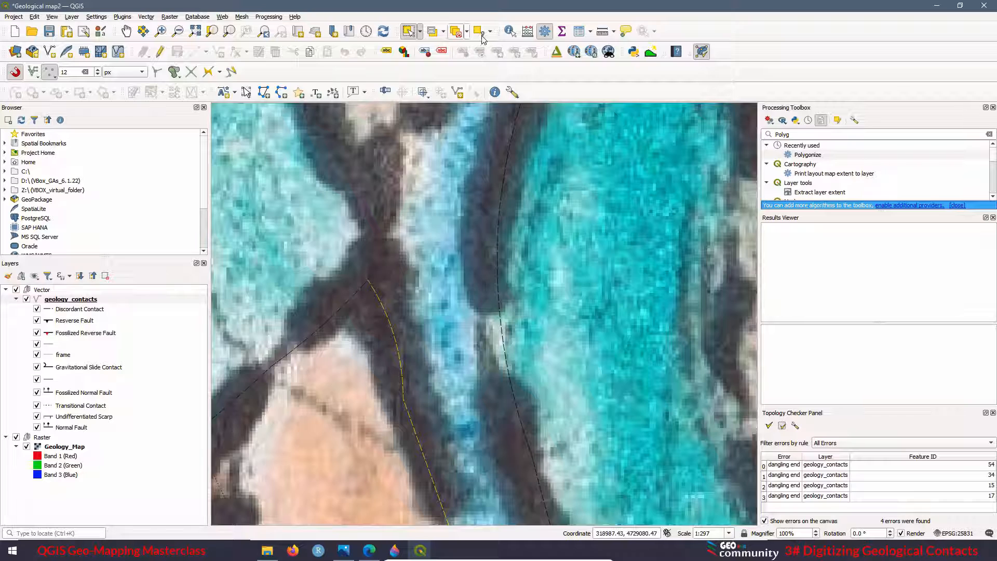
# Clear the feature selection and hide the Raster group.
pyautogui.scroll(-2, 455, 302)
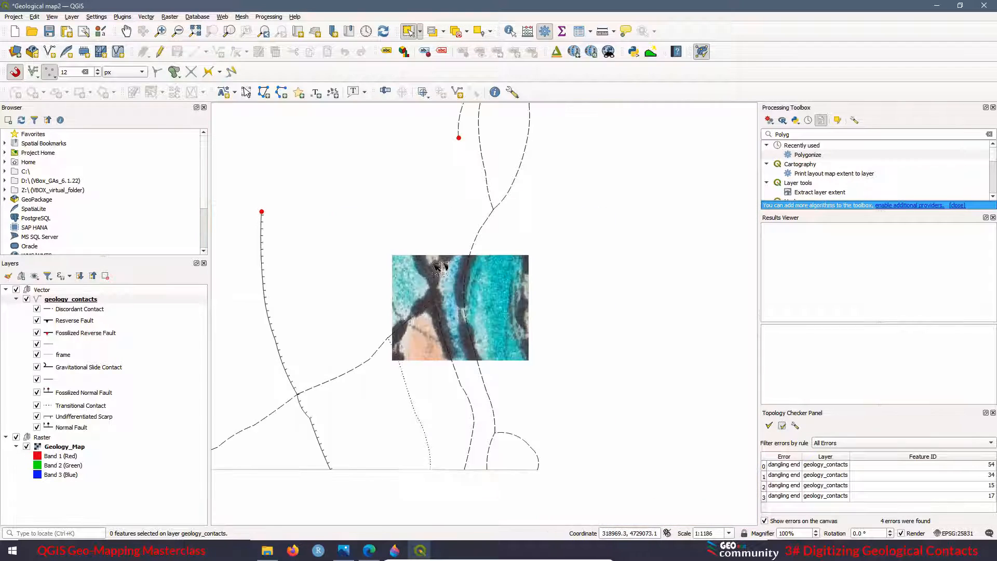
pyautogui.scroll(-1, 416, 239)
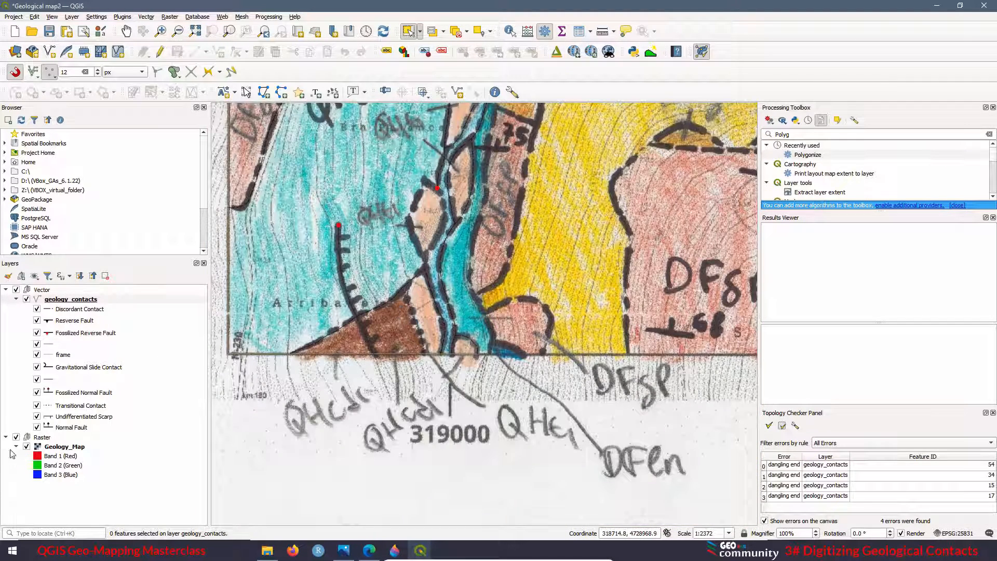
pyautogui.click(17, 437)
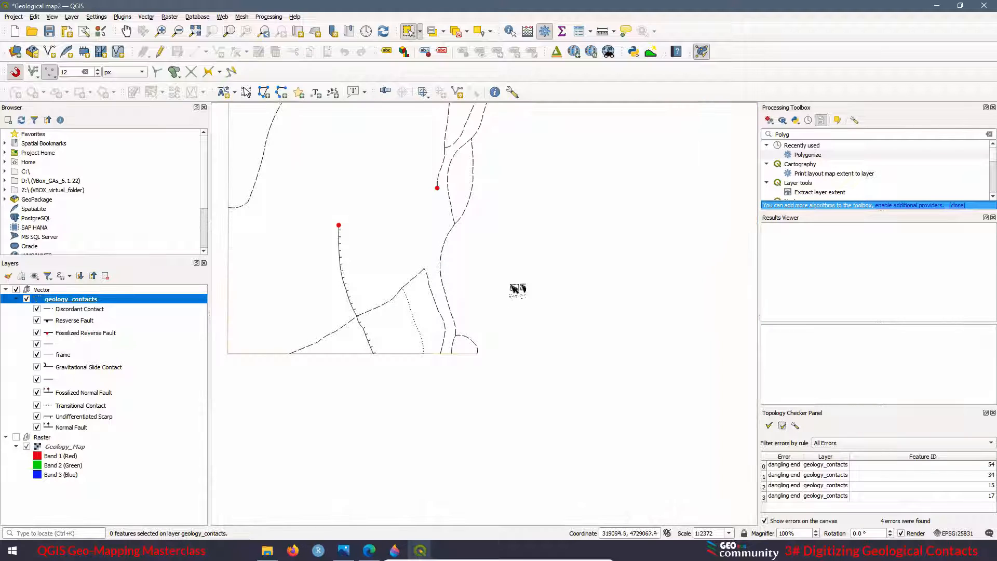
# Examine the remaining dangling ends across the digitized geology_contacts lines.
pyautogui.scroll(-1, 495, 301)
pyautogui.scroll(-1, 538, 272)
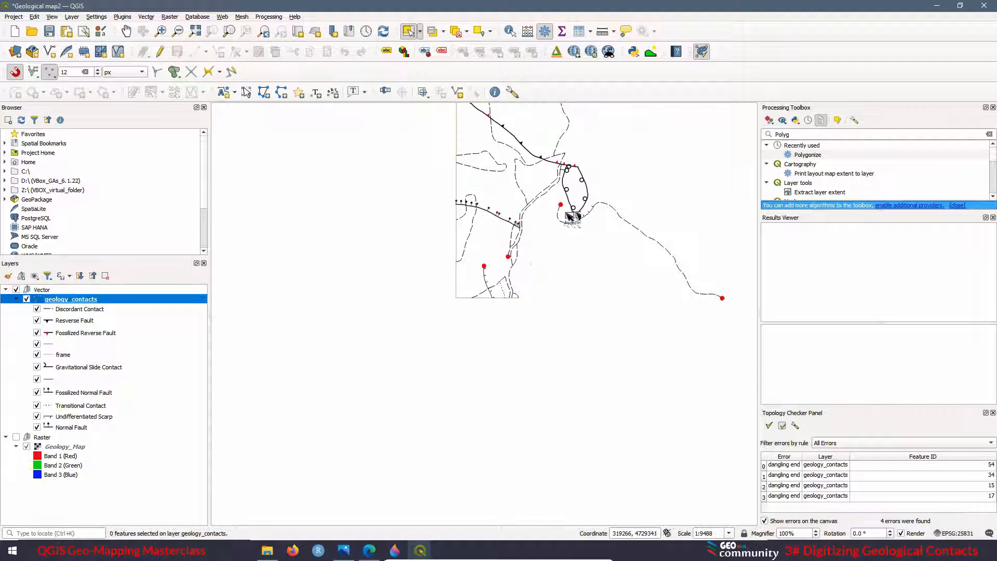
pyautogui.scroll(1, 480, 251)
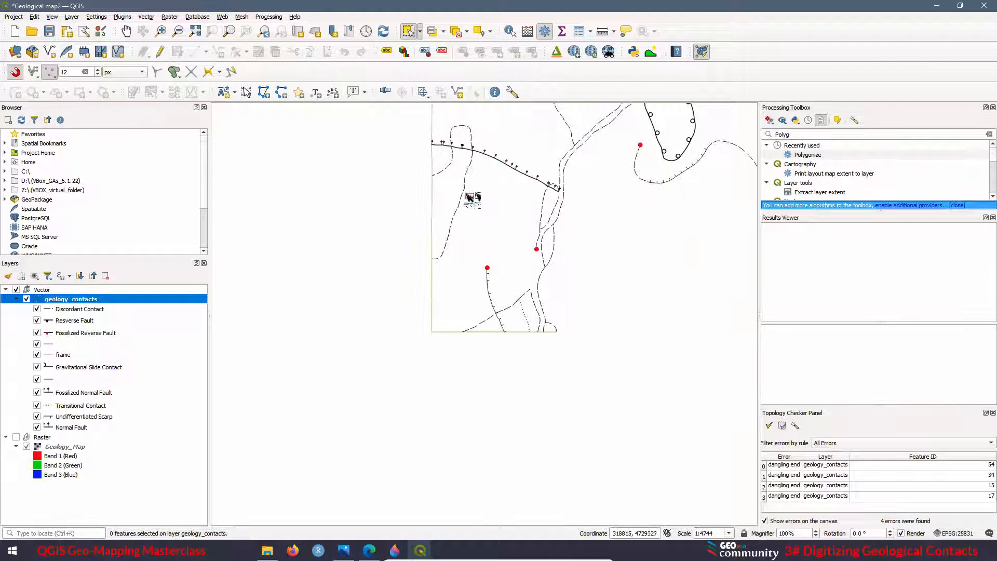
pyautogui.scroll(-1, 467, 260)
pyautogui.scroll(-1, 500, 250)
pyautogui.scroll(2, 505, 189)
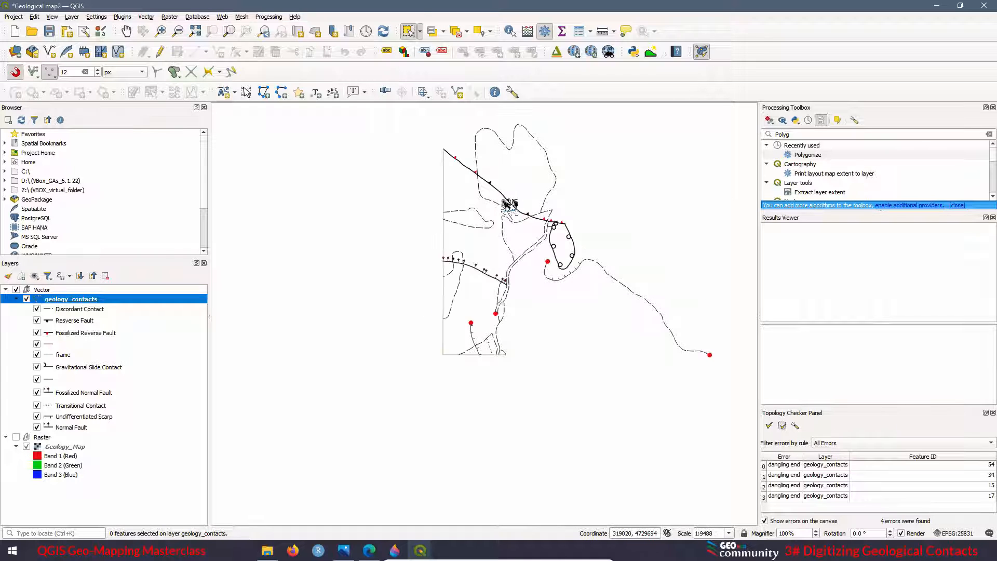
pyautogui.scroll(-2, 437, 250)
pyautogui.scroll(1, 494, 263)
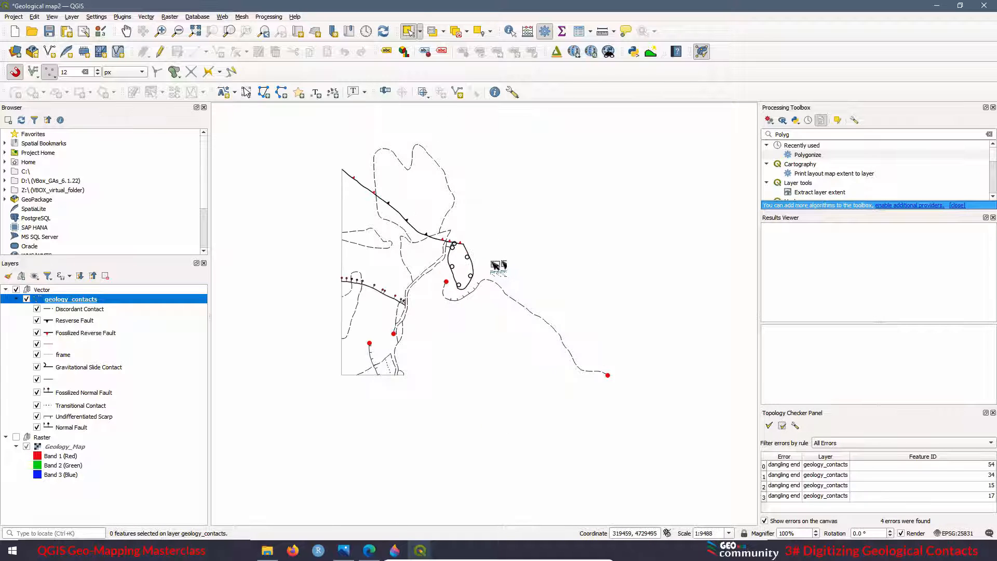
# Run Polygonize on geology_contacts with a temporary output layer and close the tool.
pyautogui.doubleClick(808, 155)
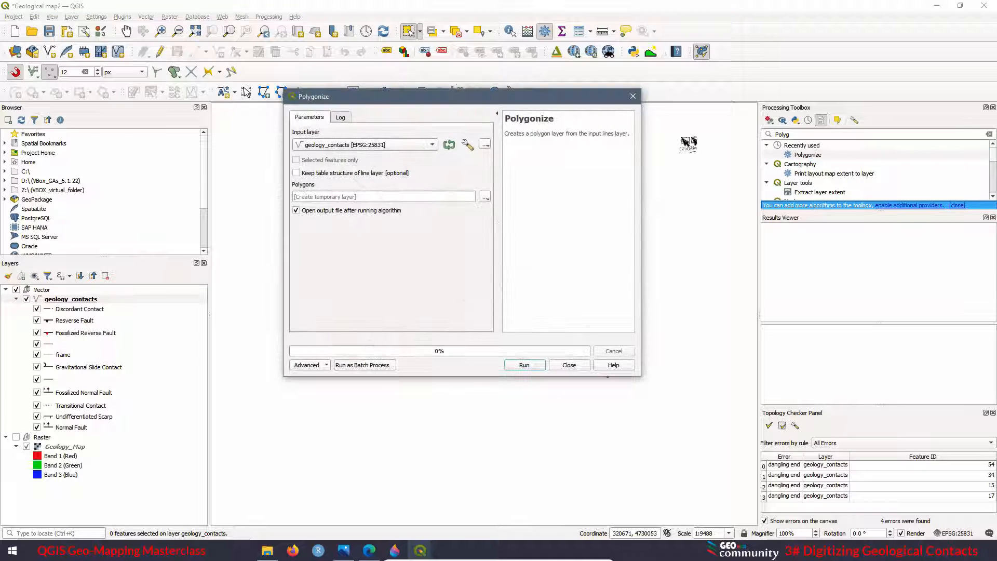
pyautogui.click(524, 365)
pyautogui.click(569, 365)
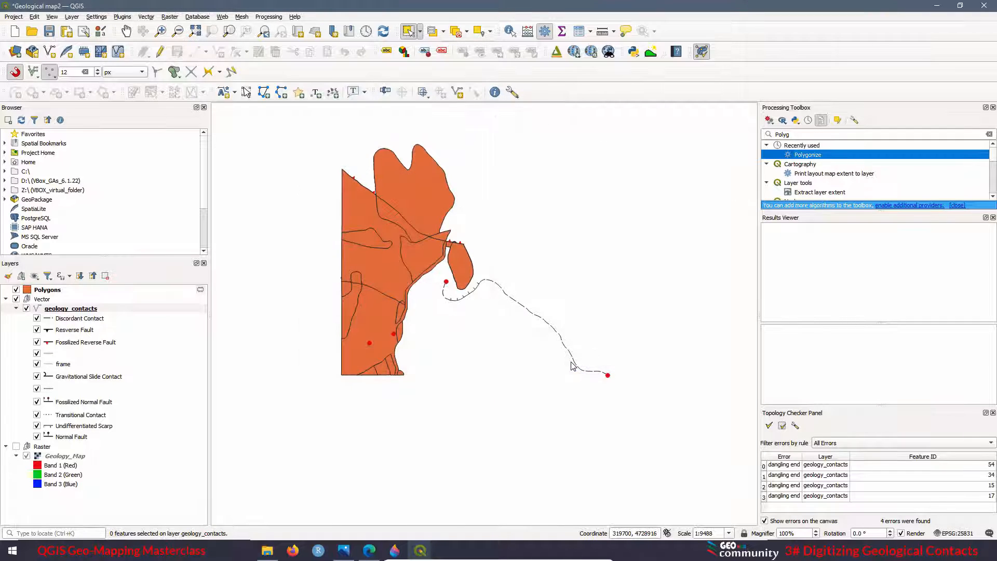
# Check the Polygons layer by selecting individual polygons in the southern and western parts of the map.
pyautogui.scroll(1, 364, 356)
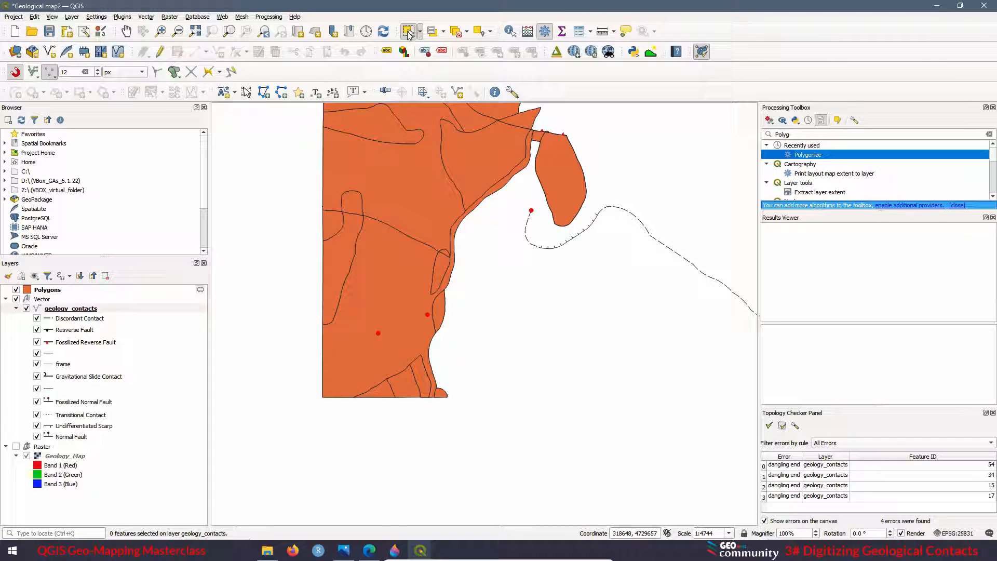
pyautogui.click(39, 290)
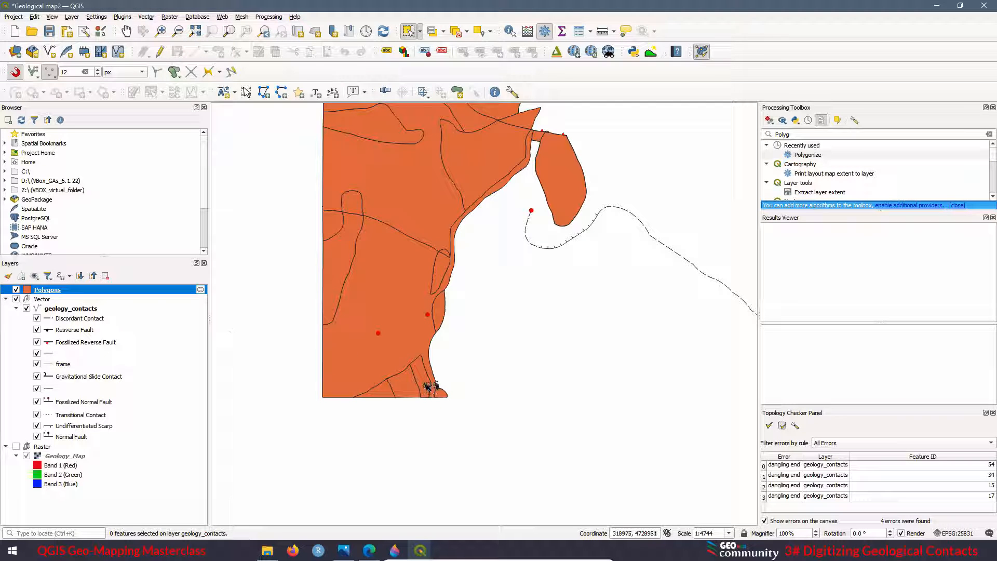
pyautogui.click(427, 384)
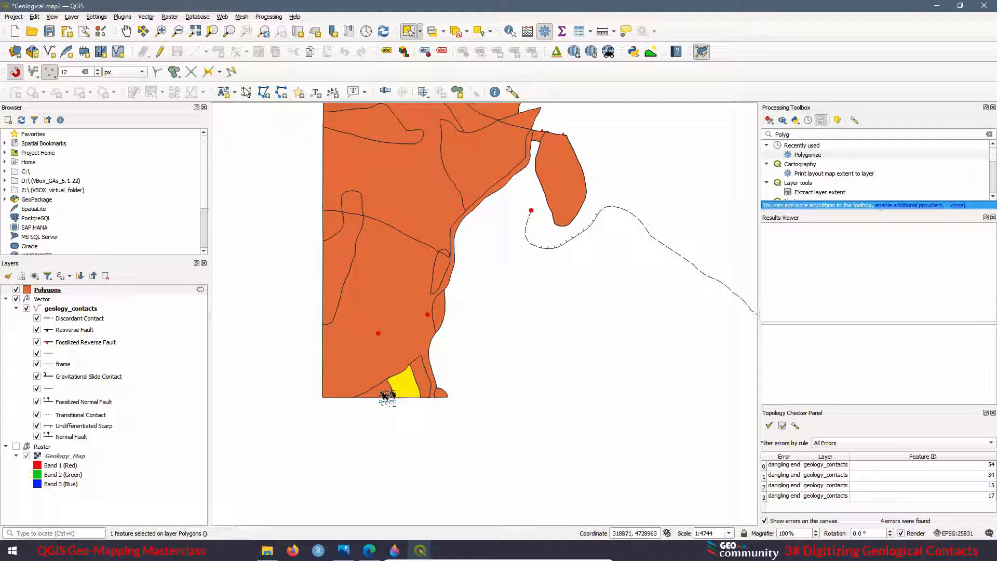
pyautogui.click(372, 353)
pyautogui.click(337, 273)
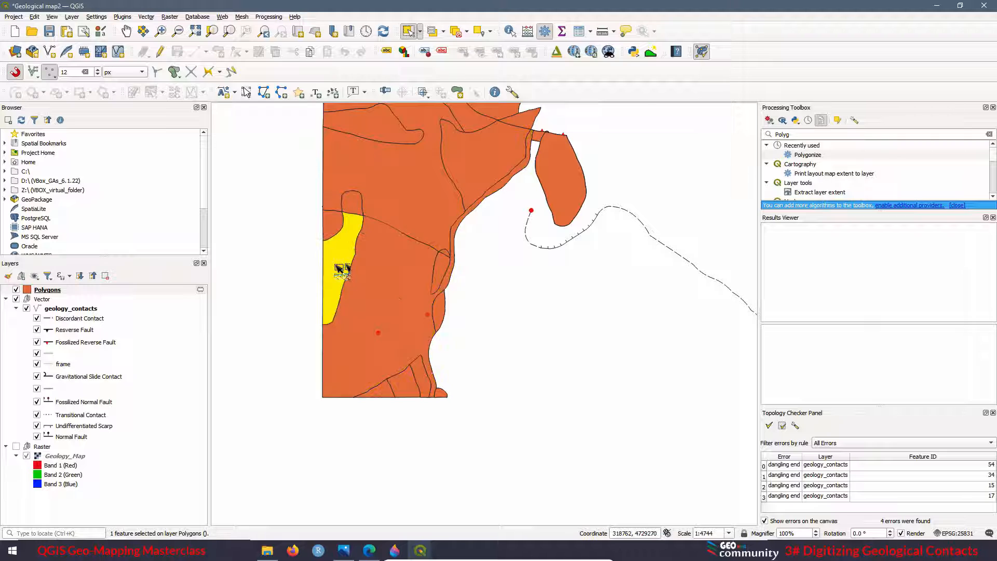
# Inspect the northern, central and eastern areas of the Polygons layer by selecting further polygons one by one.
pyautogui.click(335, 228)
pyautogui.click(382, 207)
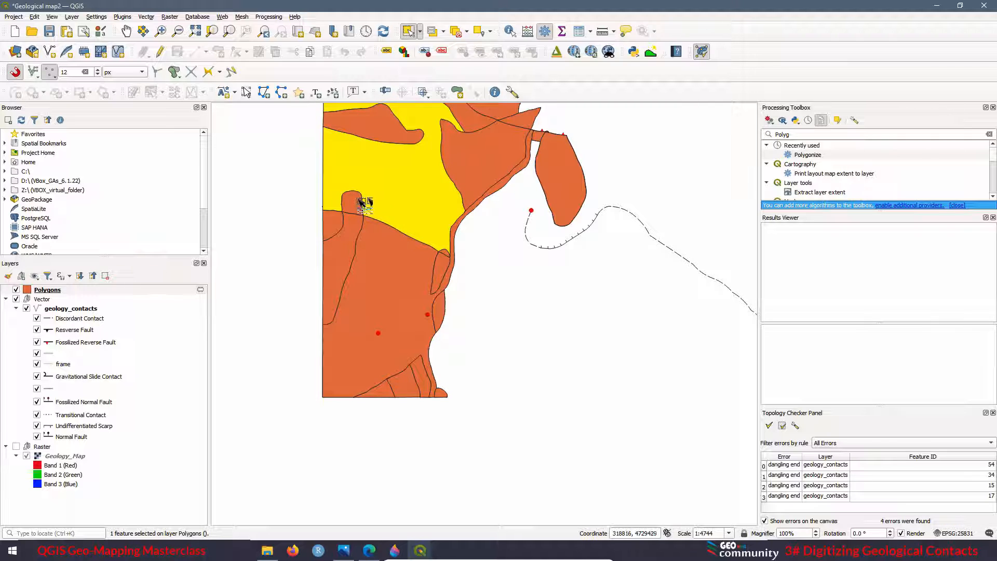
pyautogui.click(357, 202)
pyautogui.scroll(-1, 384, 294)
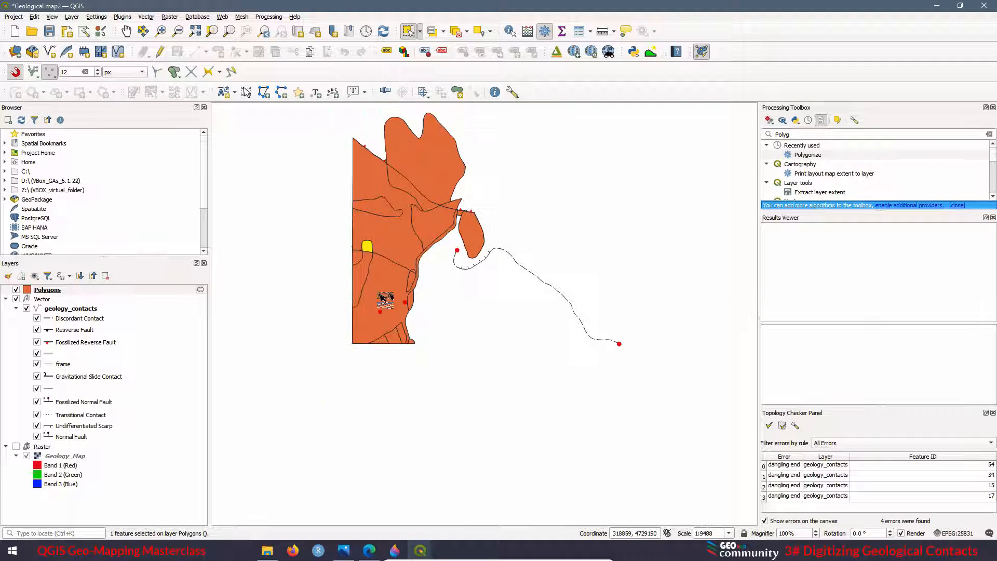
pyautogui.click(385, 211)
pyautogui.click(376, 180)
pyautogui.click(403, 193)
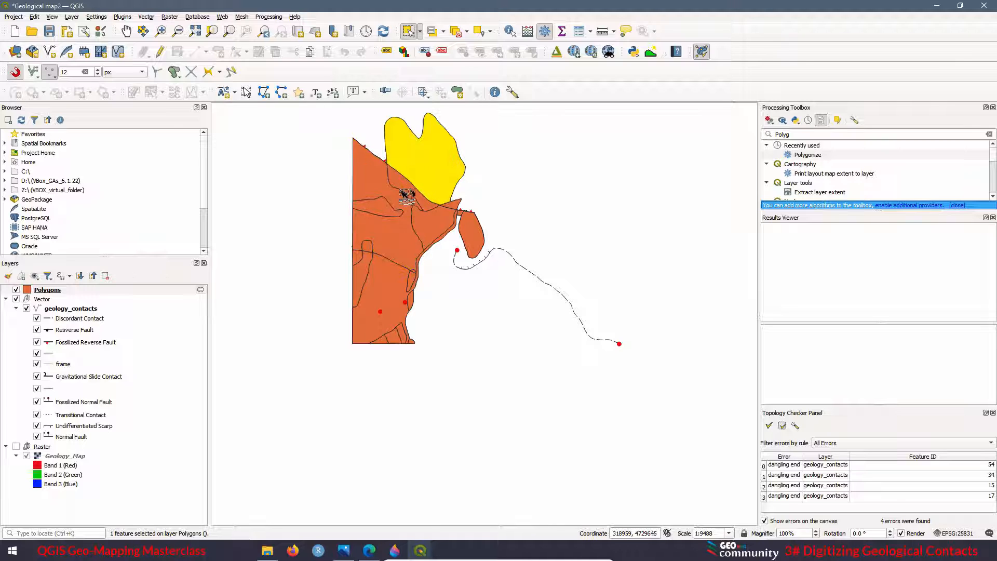
pyautogui.click(467, 223)
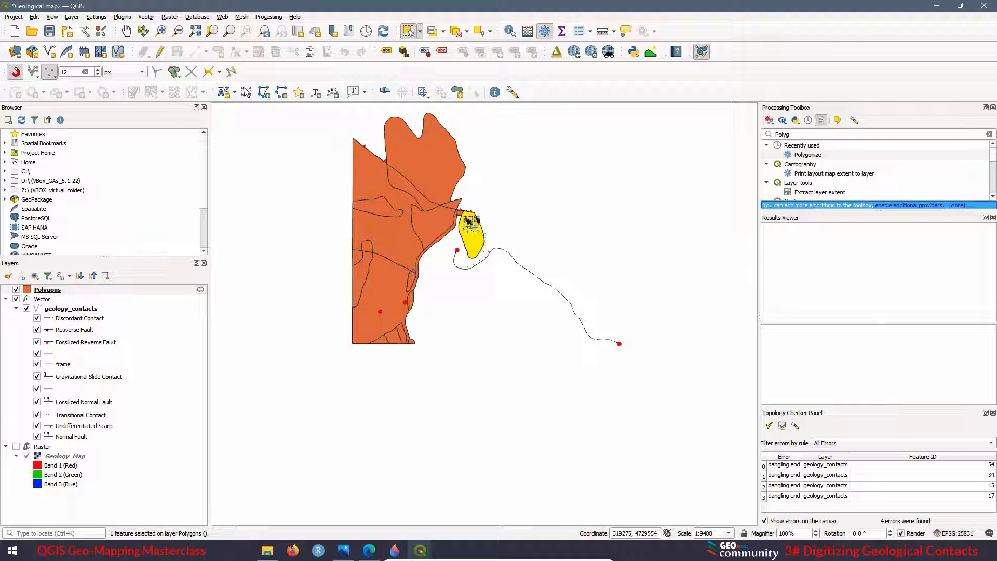
pyautogui.scroll(1, 445, 239)
pyautogui.click(442, 243)
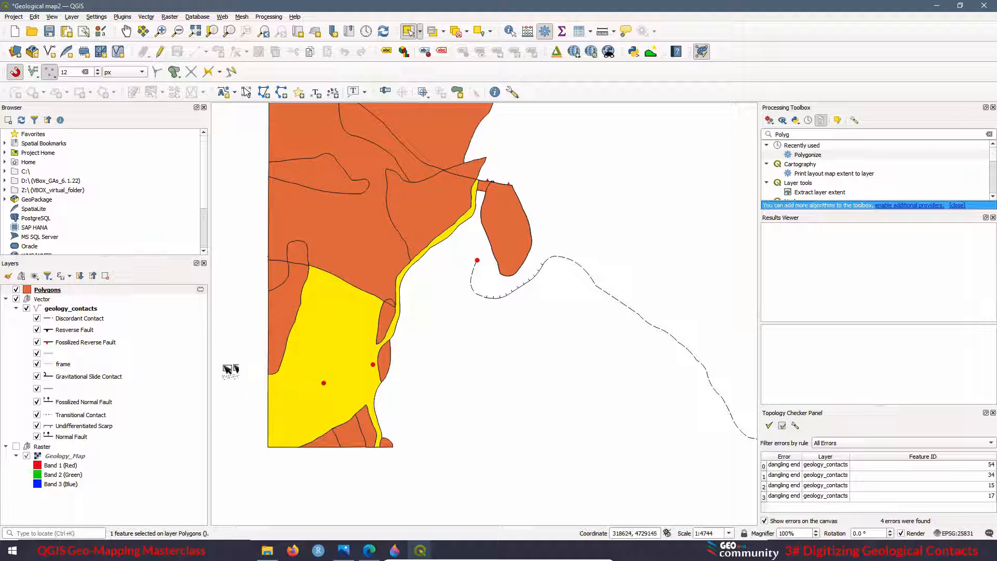
# With the Raster group shown again, remove the temporary Polygons layer and save the project.
pyautogui.click(16, 447)
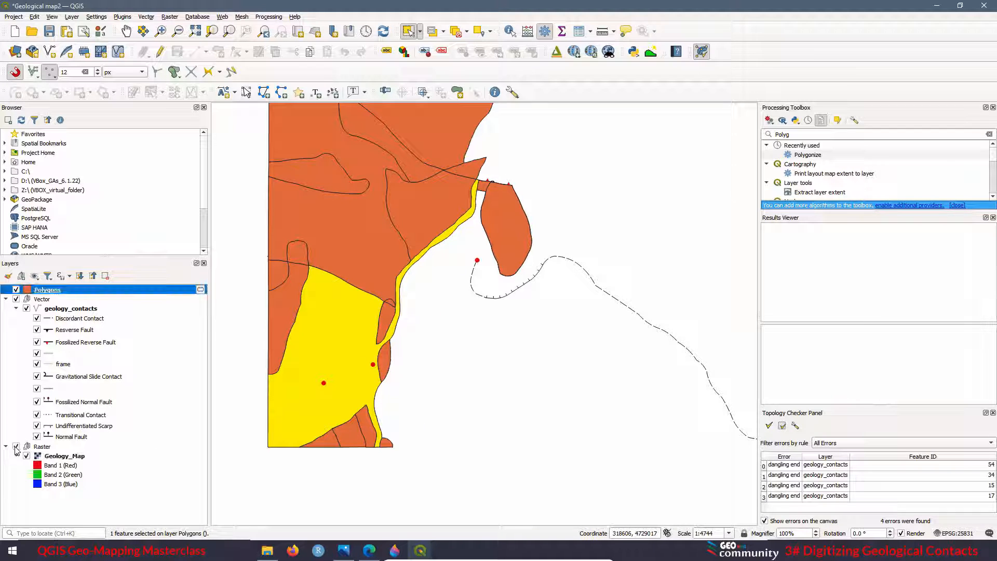
pyautogui.rightClick(61, 293)
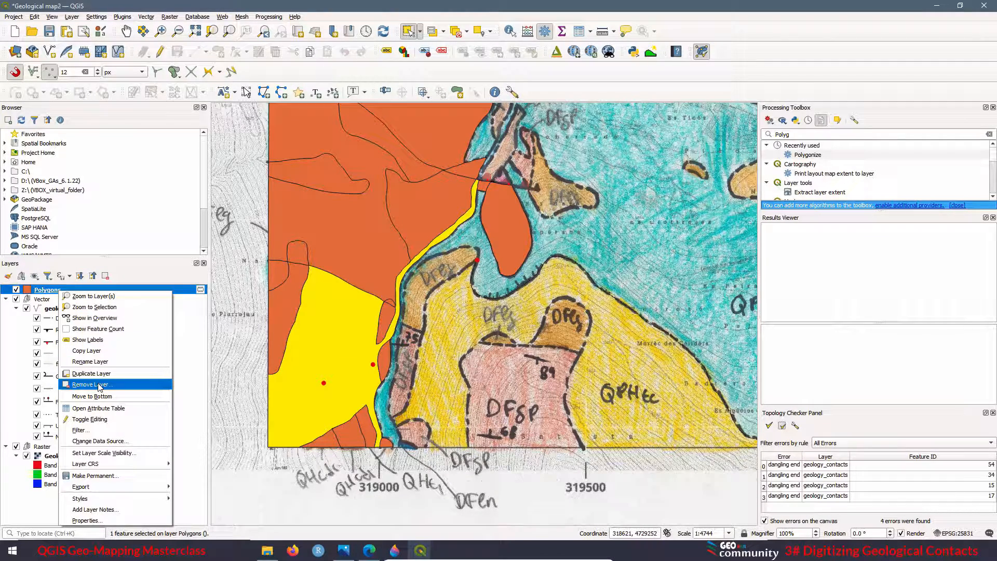
pyautogui.click(99, 387)
pyautogui.click(476, 286)
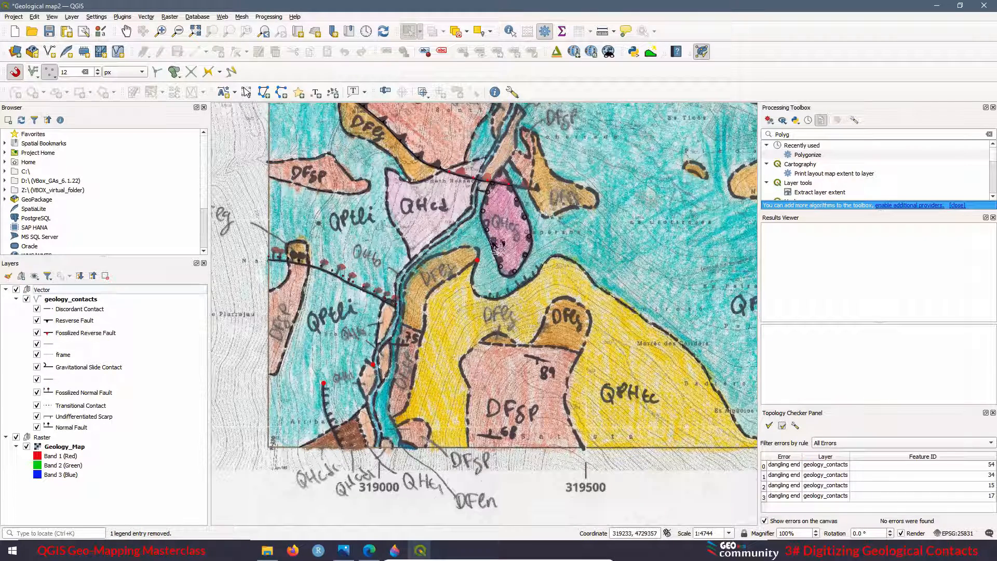
pyautogui.click(50, 33)
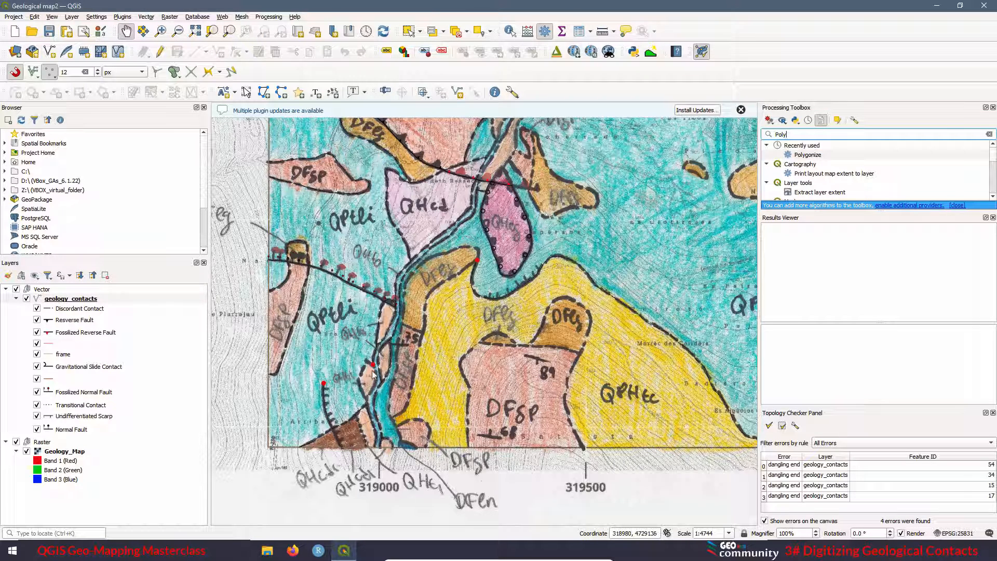
# Delete the "must not have dangles" rule of geology_contacts from the topology rules and validate all again.
pyautogui.click(796, 426)
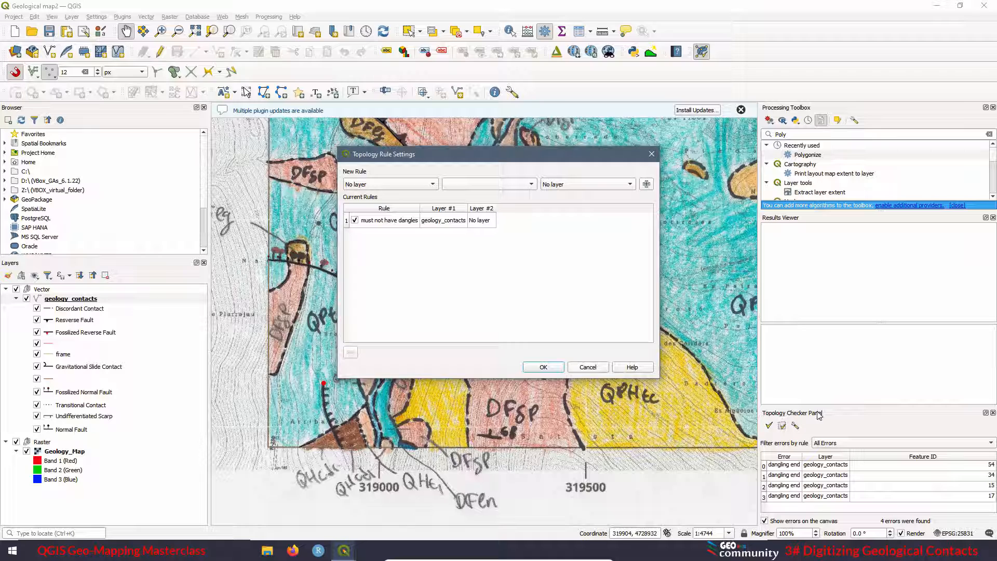
pyautogui.click(347, 221)
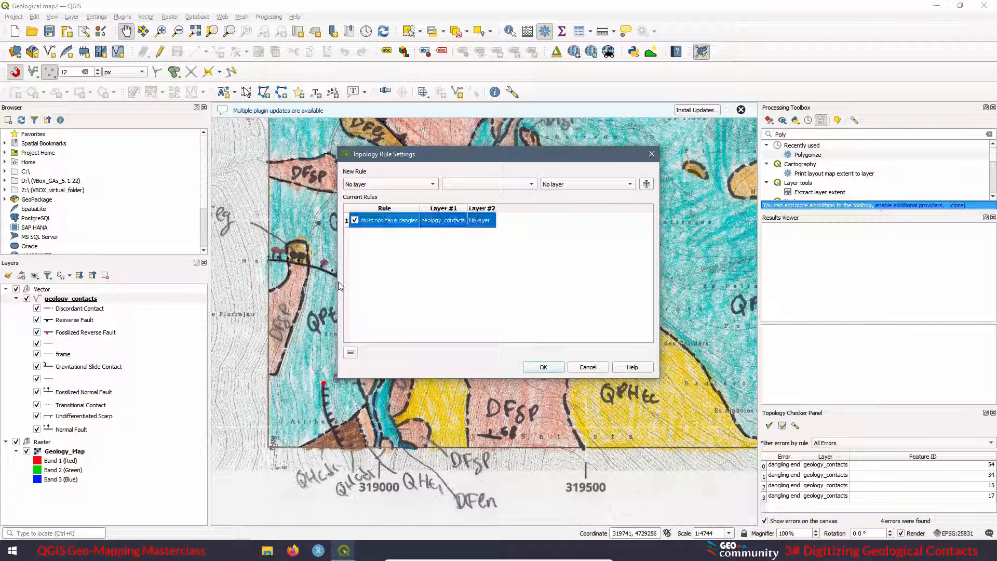
pyautogui.click(351, 353)
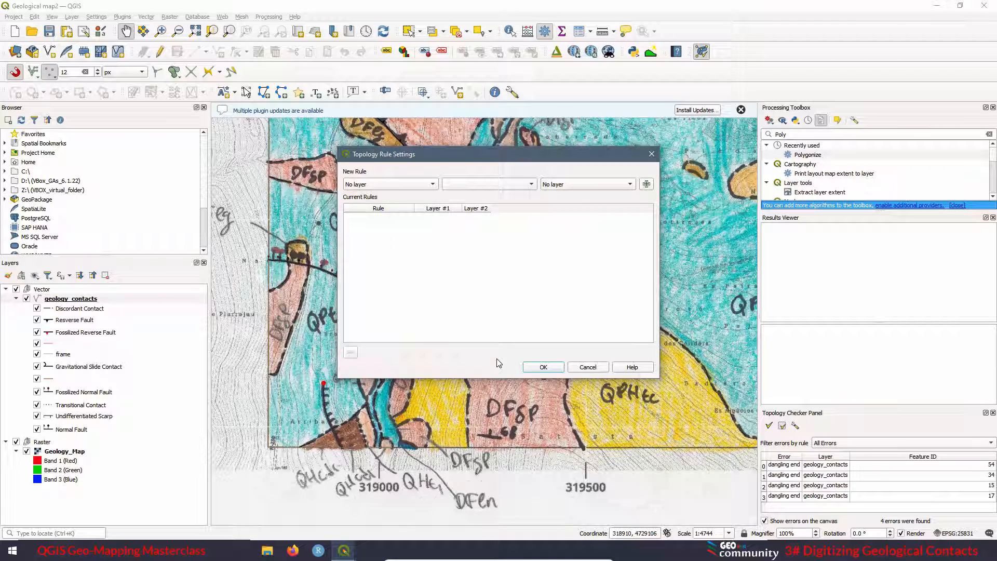
pyautogui.click(535, 370)
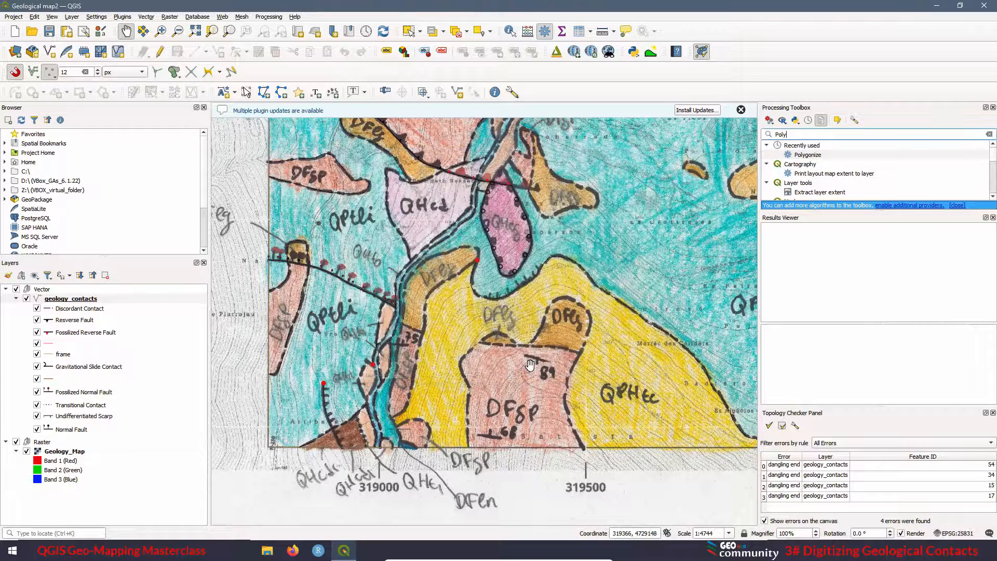
pyautogui.click(769, 426)
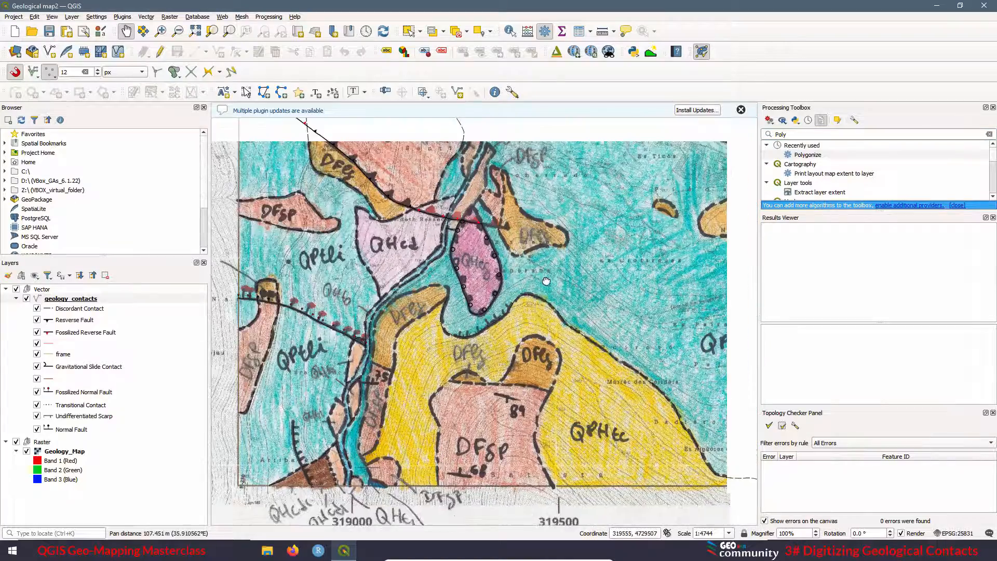
# Start editing geology_contacts and trace a new line down the eastern edge of the QPHtc unit in the map's northeastern corner.
pyautogui.moveTo(610, 217); pyautogui.dragTo(368, 378)
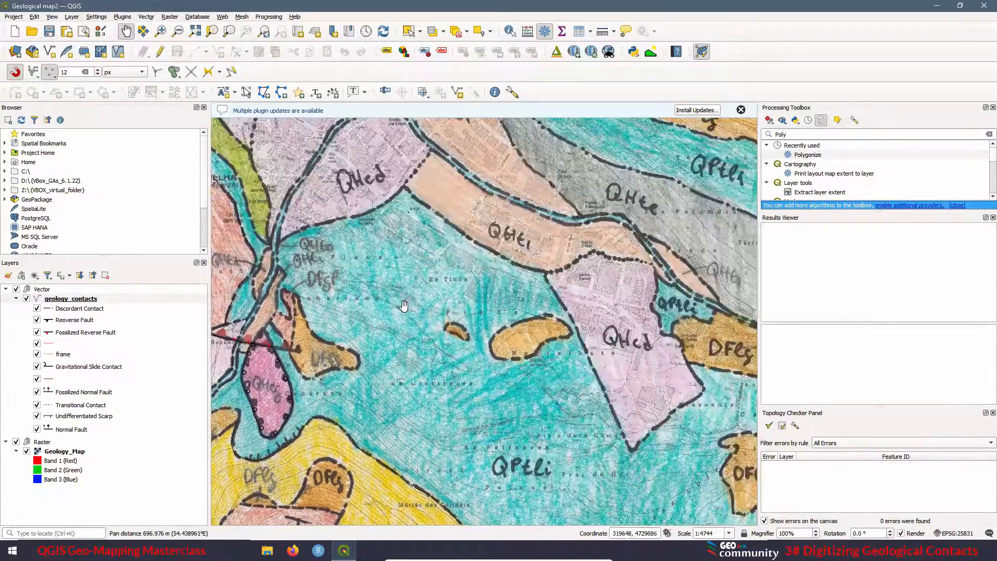
pyautogui.scroll(-1, 404, 305)
pyautogui.moveTo(587, 238); pyautogui.dragTo(438, 389)
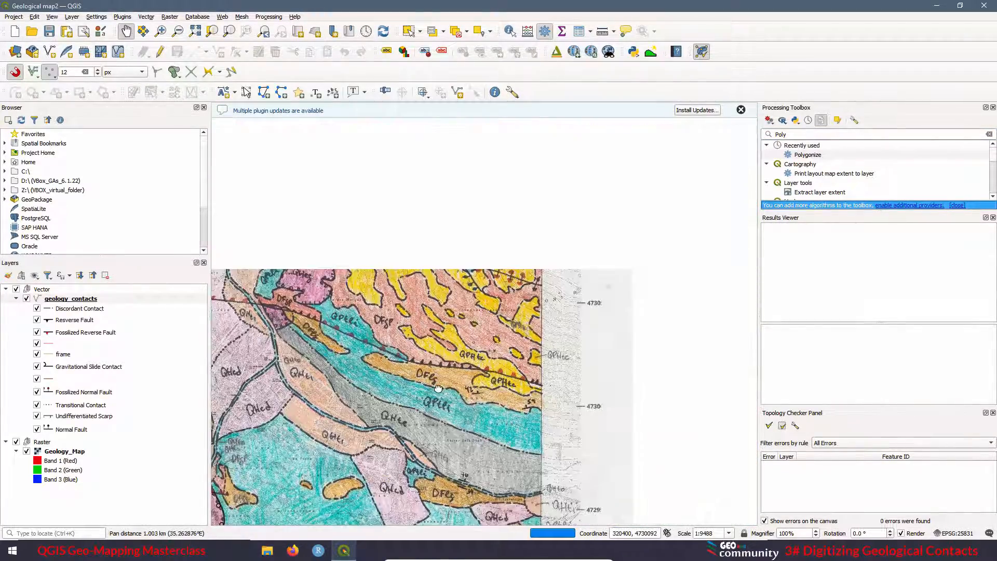
pyautogui.scroll(1, 383, 239)
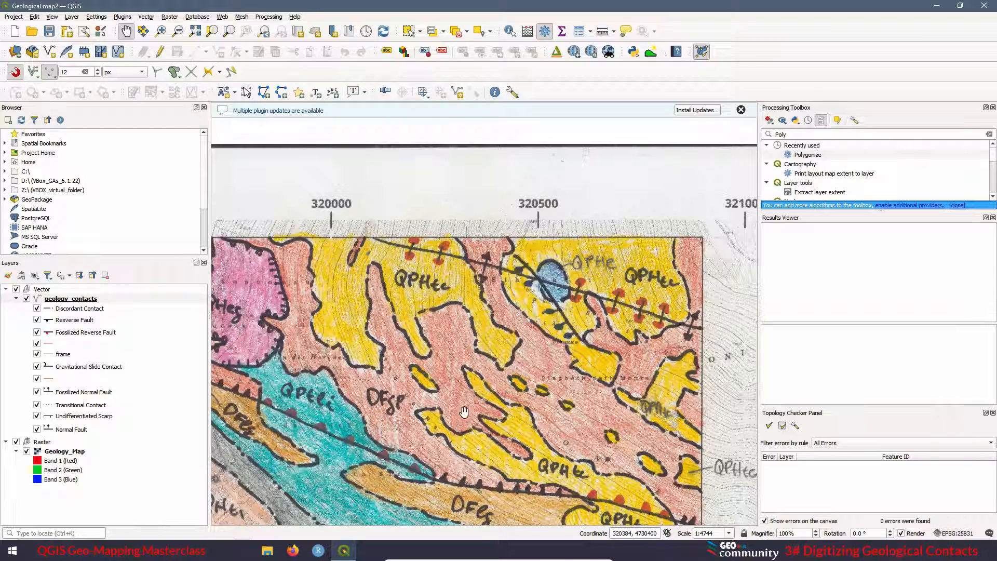
pyautogui.moveTo(456, 424); pyautogui.dragTo(448, 323)
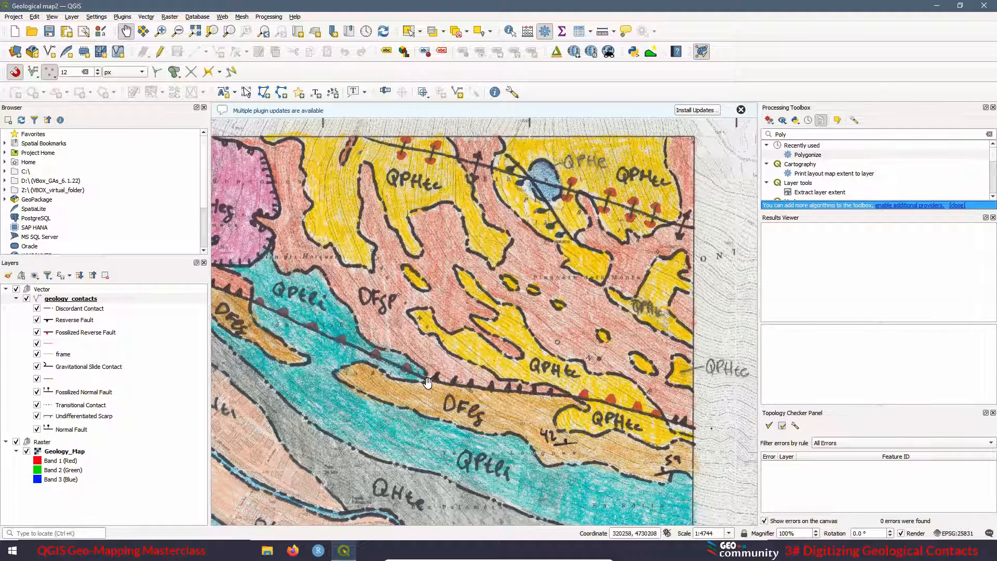
pyautogui.moveTo(469, 216); pyautogui.dragTo(472, 250)
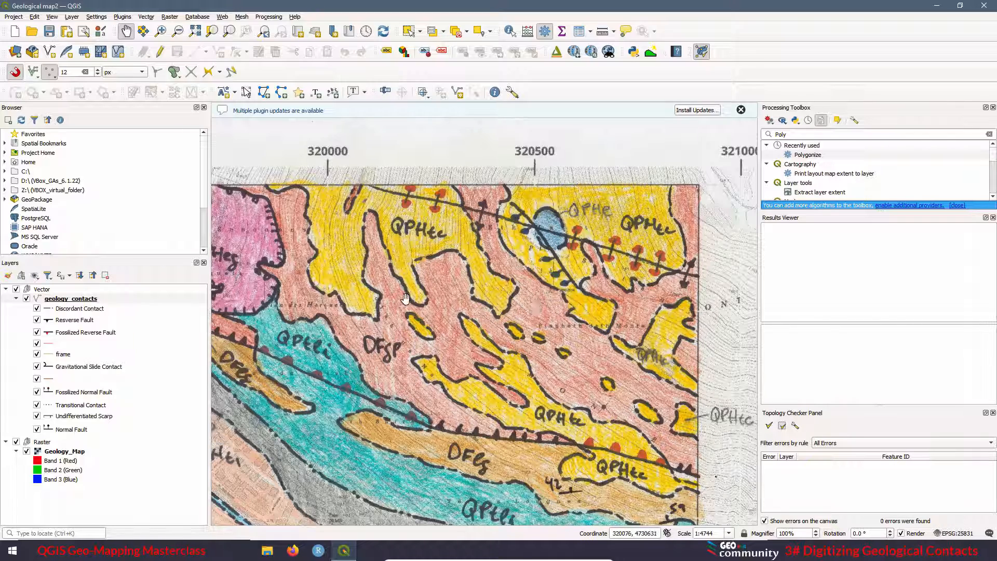
pyautogui.click(160, 51)
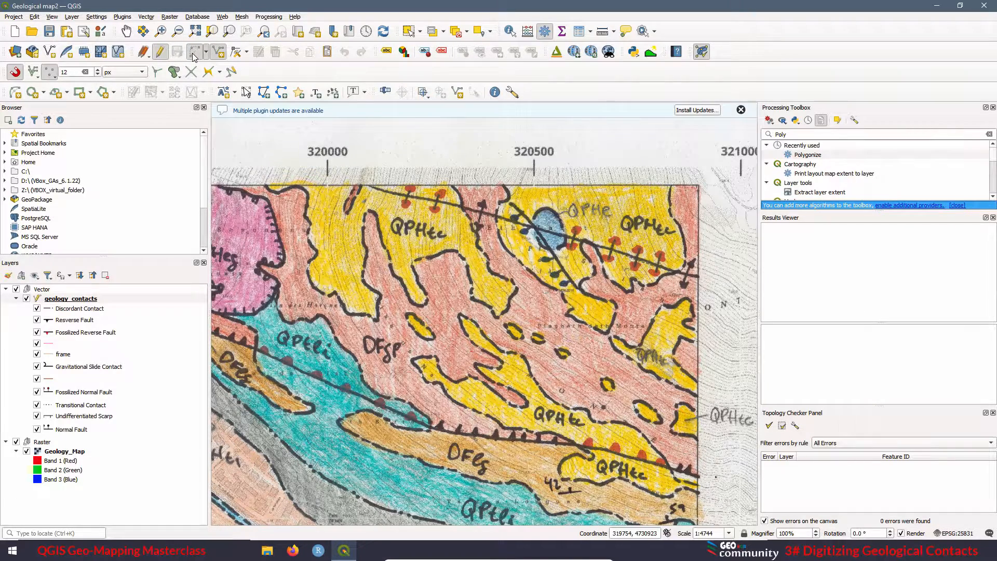
pyautogui.click(194, 52)
pyautogui.scroll(1, 696, 202)
pyautogui.scroll(1, 669, 191)
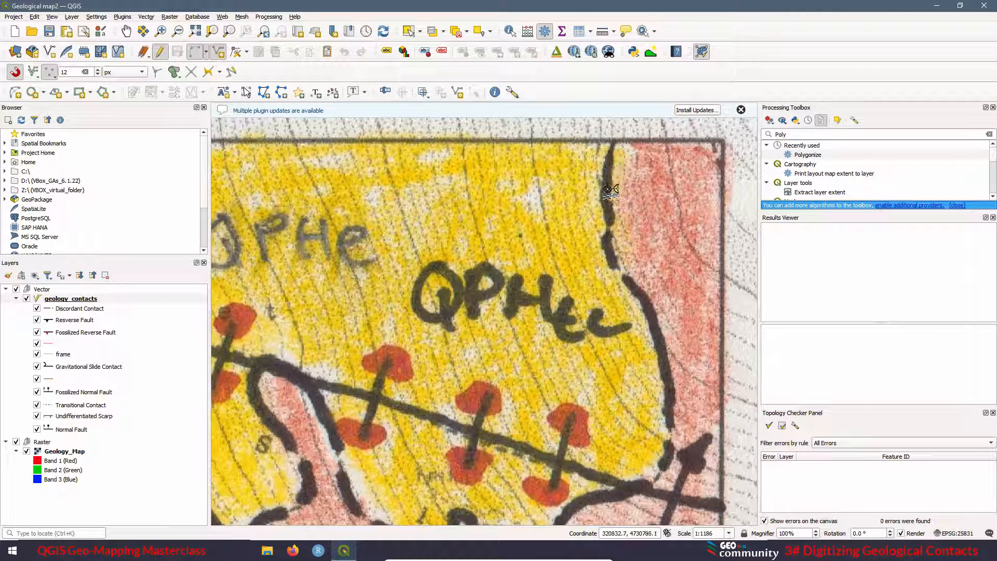
pyautogui.click(609, 207)
pyautogui.click(618, 275)
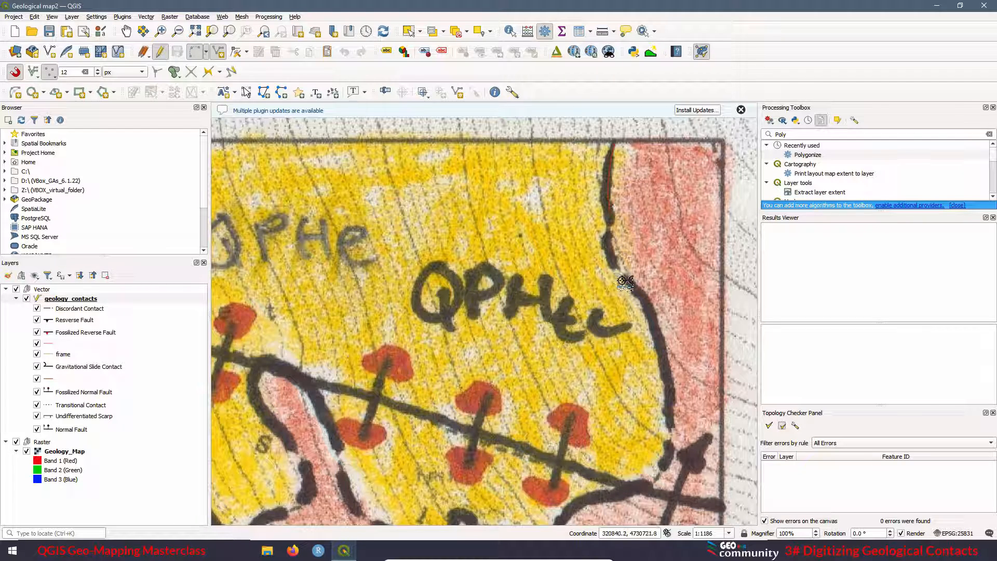
pyautogui.click(666, 385)
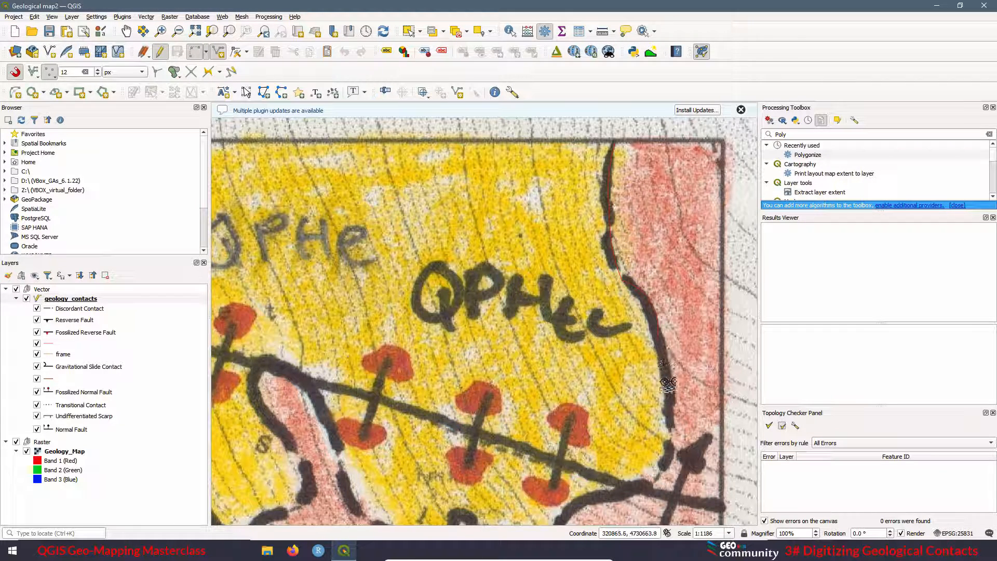
pyautogui.click(672, 426)
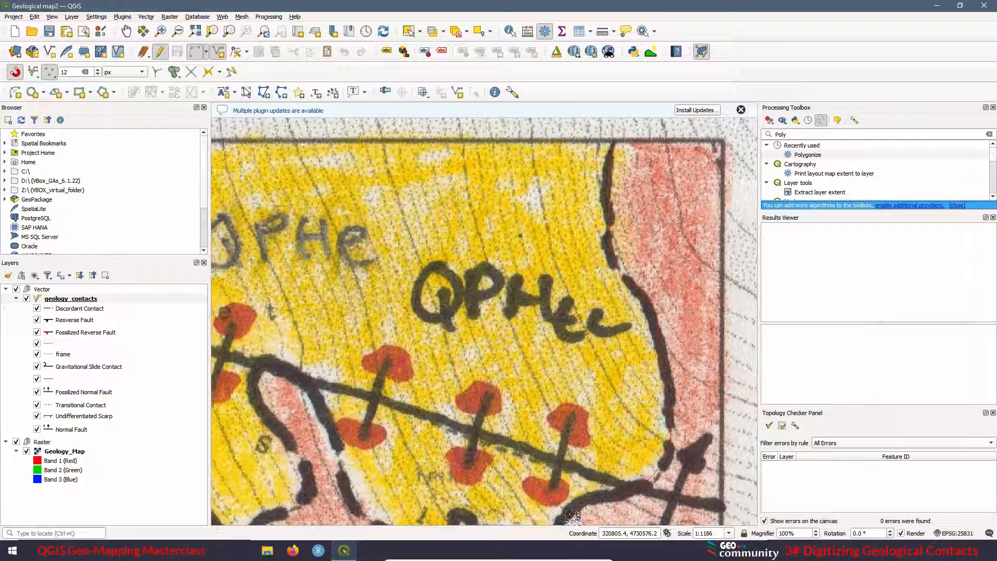
# Continue tracing the contacts of the northeastern QPHtc units along their southern and western edges and finish the feature.
pyautogui.scroll(-2, 599, 410)
pyautogui.scroll(2, 585, 396)
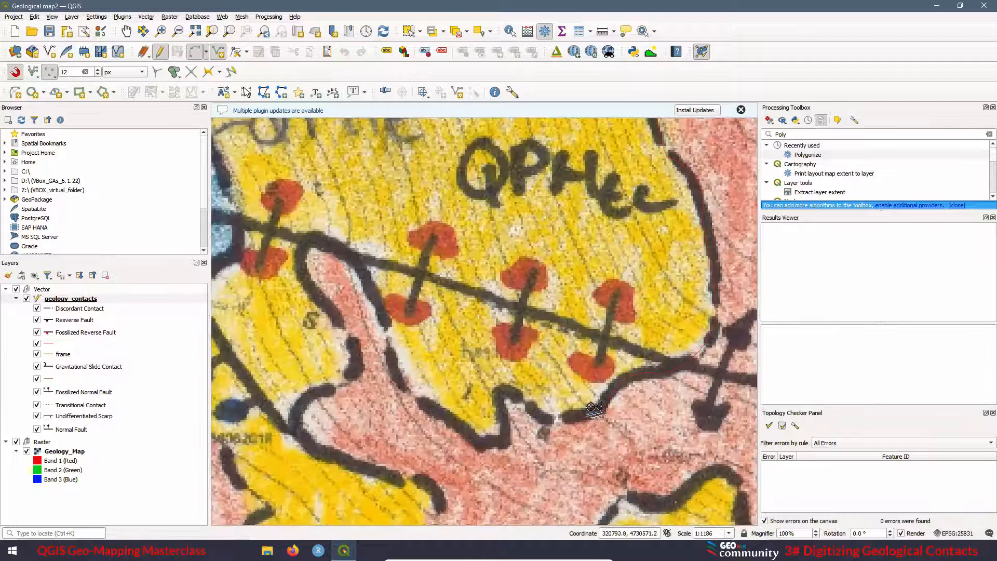
pyautogui.scroll(1, 609, 409)
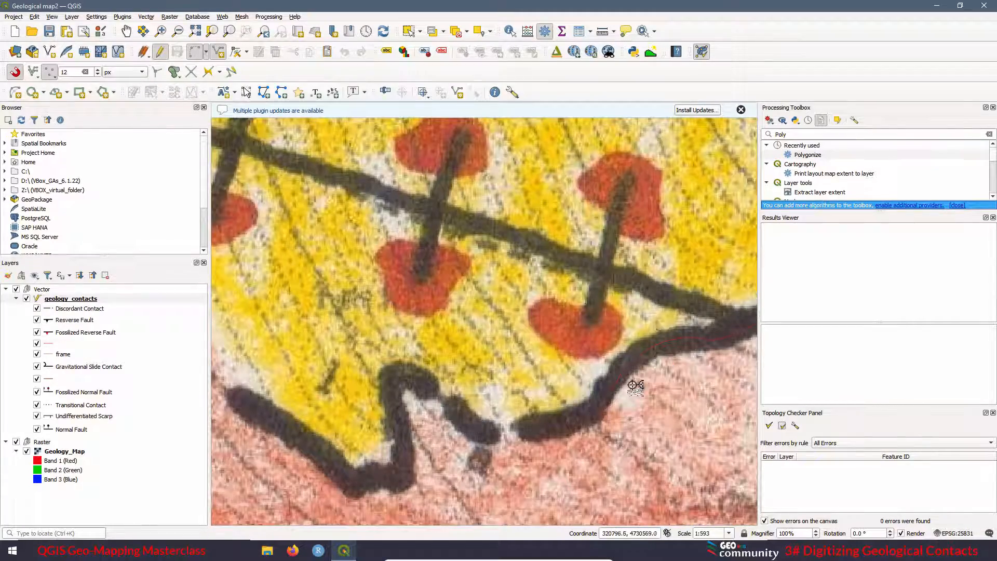
pyautogui.scroll(-1, 565, 427)
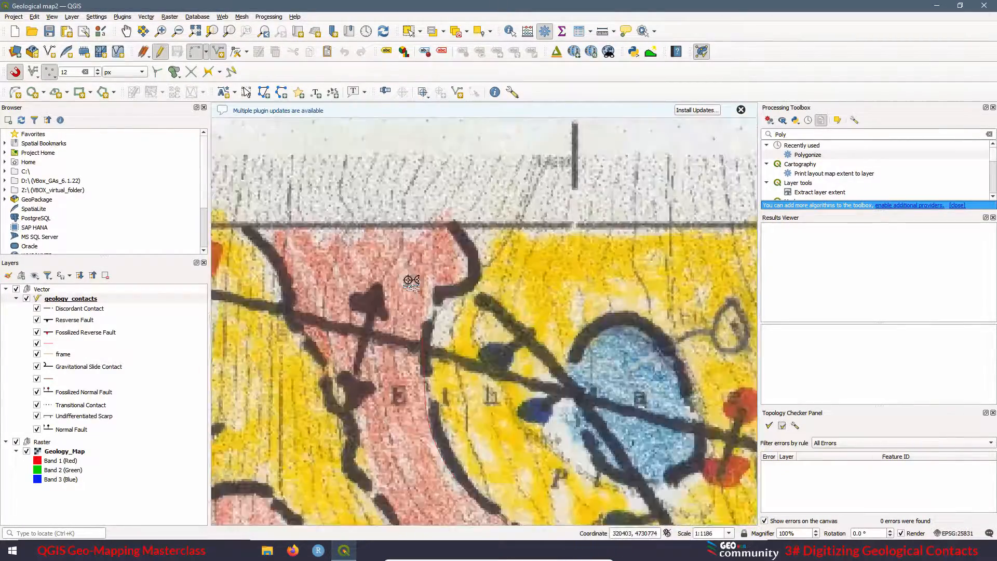
pyautogui.scroll(1, 482, 206)
pyautogui.click(497, 175)
pyautogui.rightClick(496, 175)
pyautogui.press('Return')
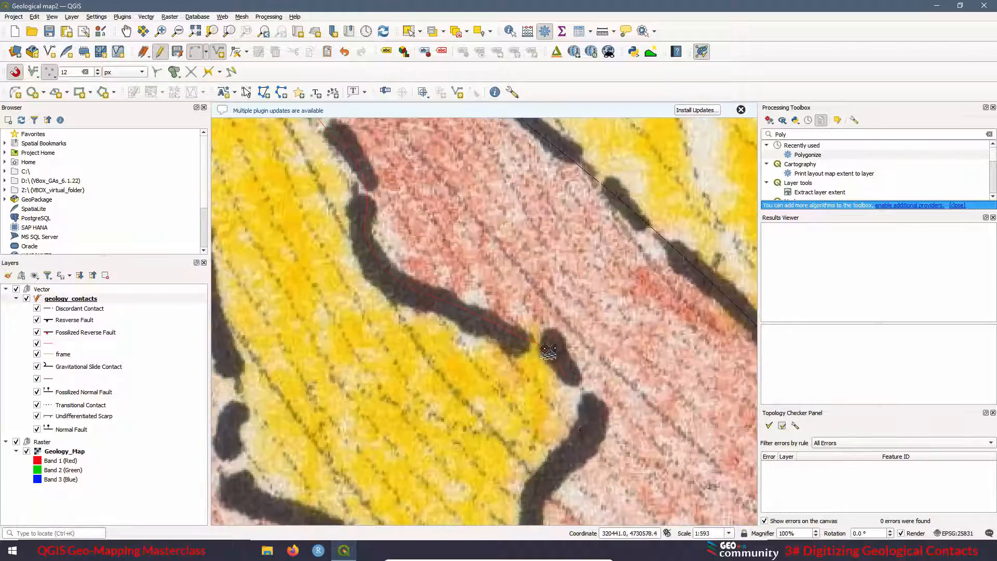
# Digitize the contact around the elongated pink tongue inside the northern QPHtc unit as a discordant contact.
pyautogui.scroll(-1, 483, 312)
pyautogui.scroll(1, 281, 333)
pyautogui.scroll(-2, 281, 333)
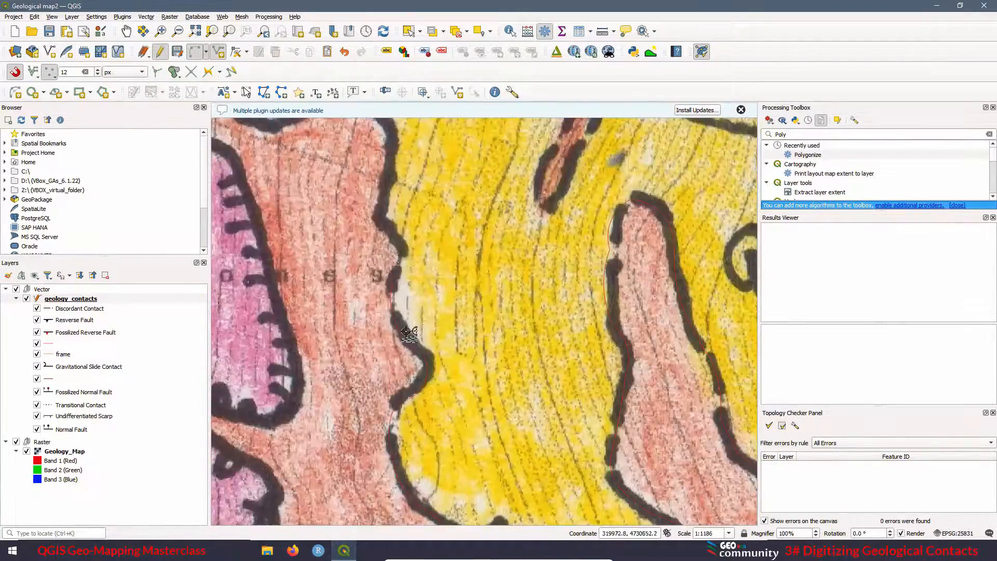
pyautogui.scroll(3, 290, 275)
pyautogui.write('Discord')
pyautogui.press('Return')
# Digitize the contact around the narrow QPHtc patch at the eastern map frame as a discordant contact.
pyautogui.scroll(-3, 272, 350)
pyautogui.scroll(1, 529, 285)
pyautogui.scroll(1, 528, 285)
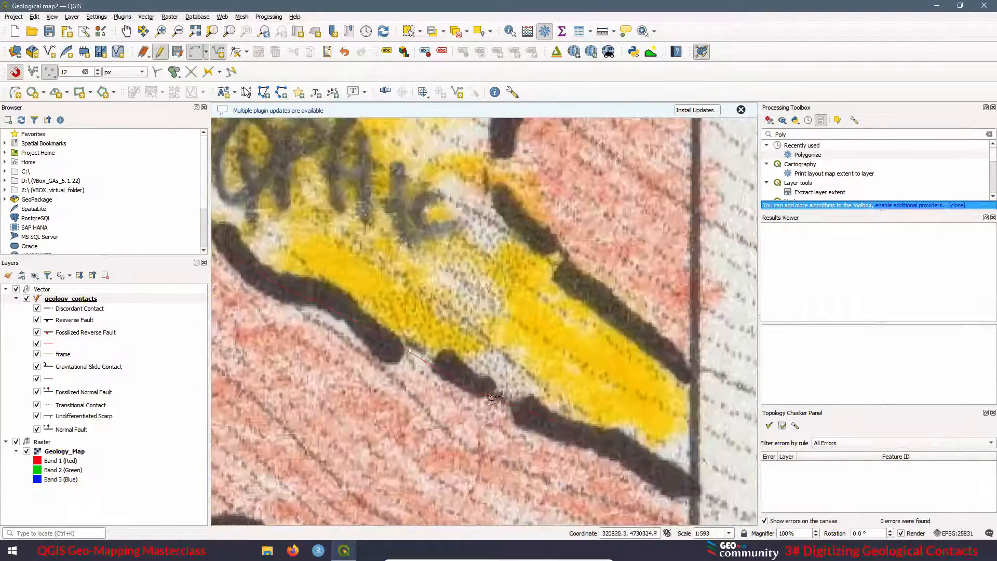
pyautogui.scroll(-2, 474, 272)
pyautogui.rightClick(474, 272)
pyautogui.click(474, 272)
pyautogui.write('Discordant')
pyautogui.press('Return')
pyautogui.scroll(2, 562, 215)
pyautogui.scroll(-3, 562, 214)
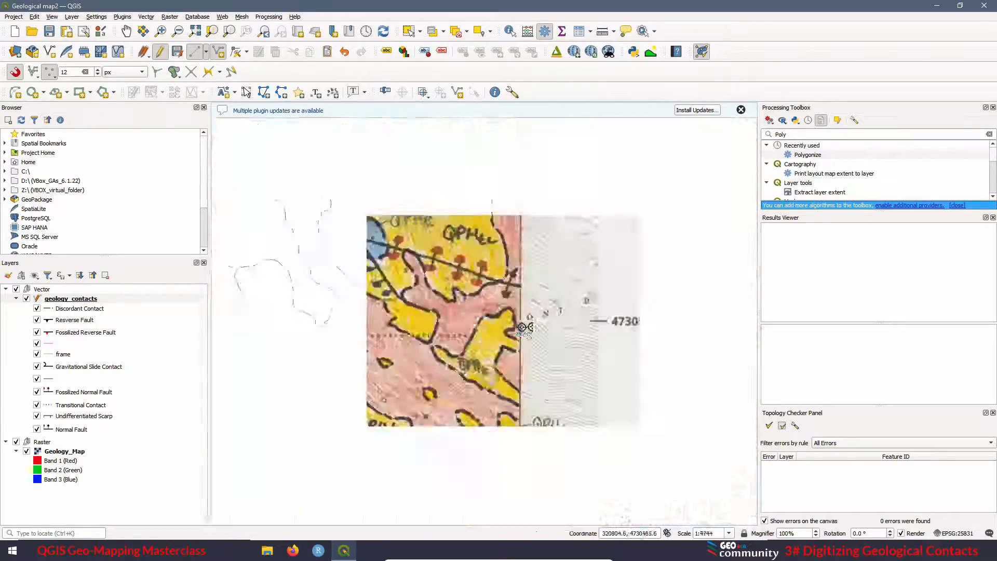
# Digitize a straight-segment line along the eastern map frame and finish the feature.
pyautogui.scroll(6, 354, 298)
pyautogui.scroll(-4, 354, 298)
pyautogui.rightClick(353, 298)
pyautogui.click(509, 299)
pyautogui.scroll(-2, 570, 267)
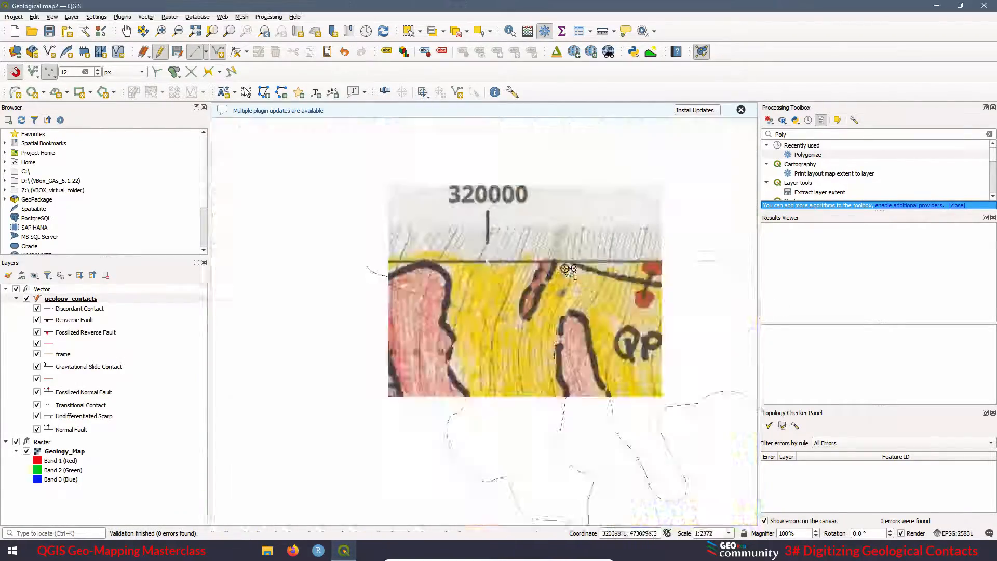
# Digitize the line along the northern map frame in geology_contacts with the type frame.
pyautogui.scroll(5, 503, 270)
pyautogui.click(71, 299)
pyautogui.scroll(-4, 535, 416)
pyautogui.rightClick(534, 416)
pyautogui.click(502, 274)
pyautogui.write('frame')
pyautogui.click(517, 300)
pyautogui.scroll(5, 556, 420)
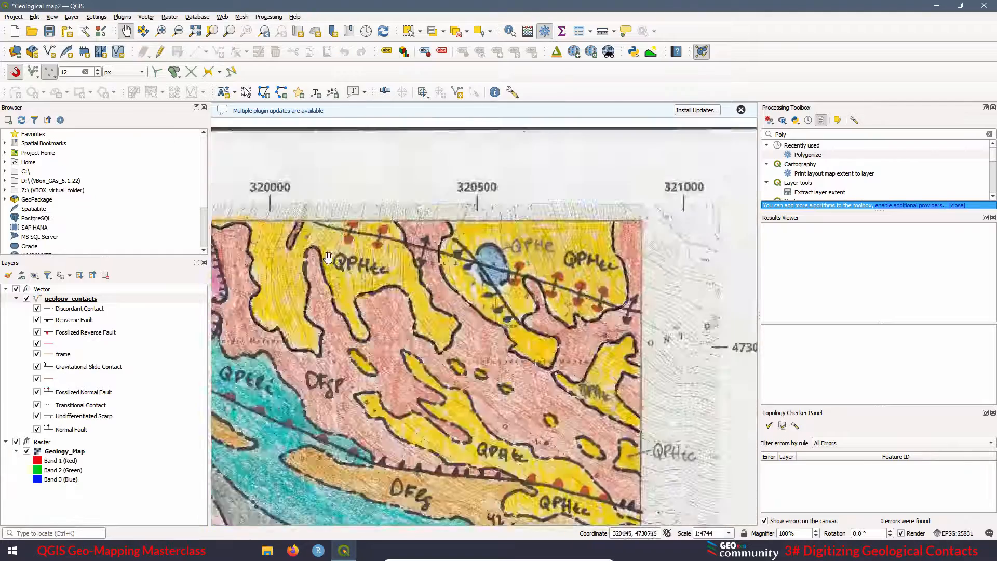
# Check the geology_contacts lines by hiding and reshowing the Raster group, and switch on editing for the layer.
pyautogui.click(70, 298)
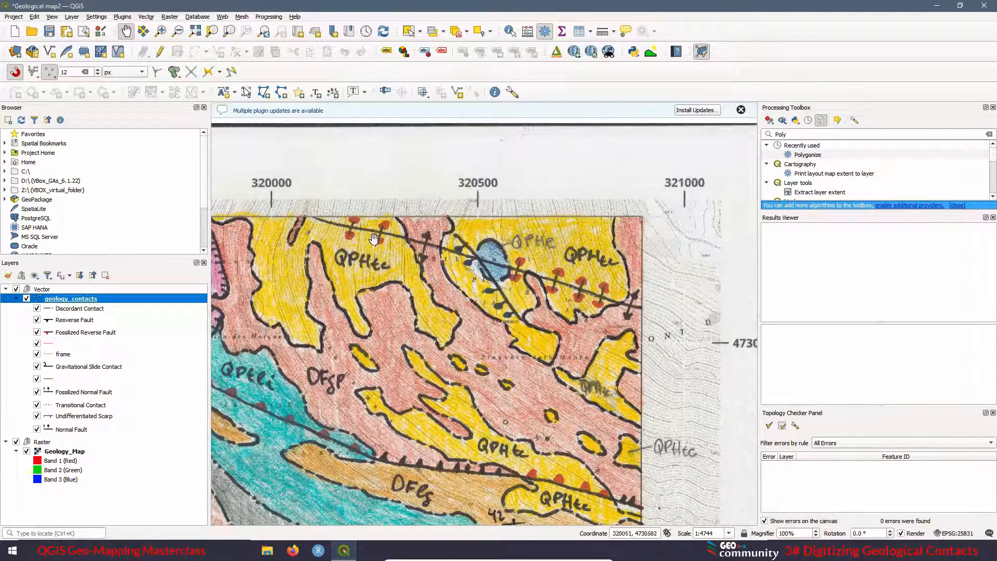
pyautogui.click(16, 443)
pyautogui.click(16, 442)
pyautogui.click(160, 52)
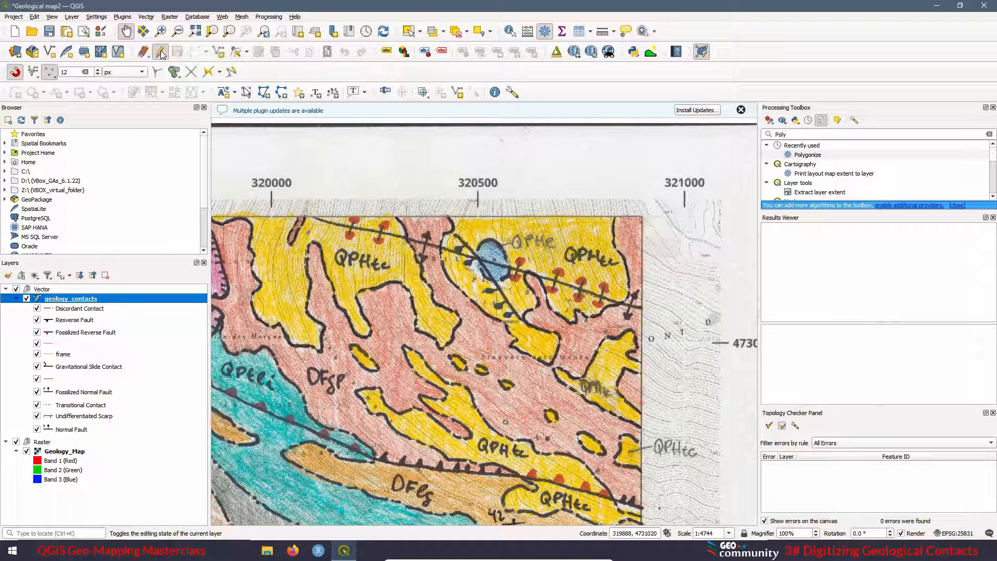
# Start a new line feature in geology_contacts and set the snapping type to Segment.
pyautogui.click(219, 51)
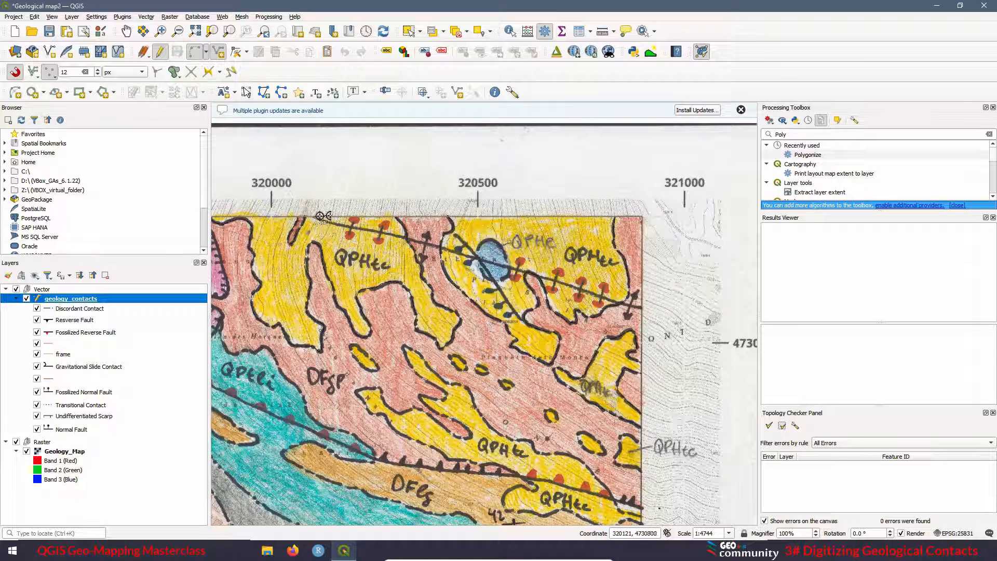
pyautogui.scroll(1, 309, 220)
pyautogui.scroll(1, 306, 219)
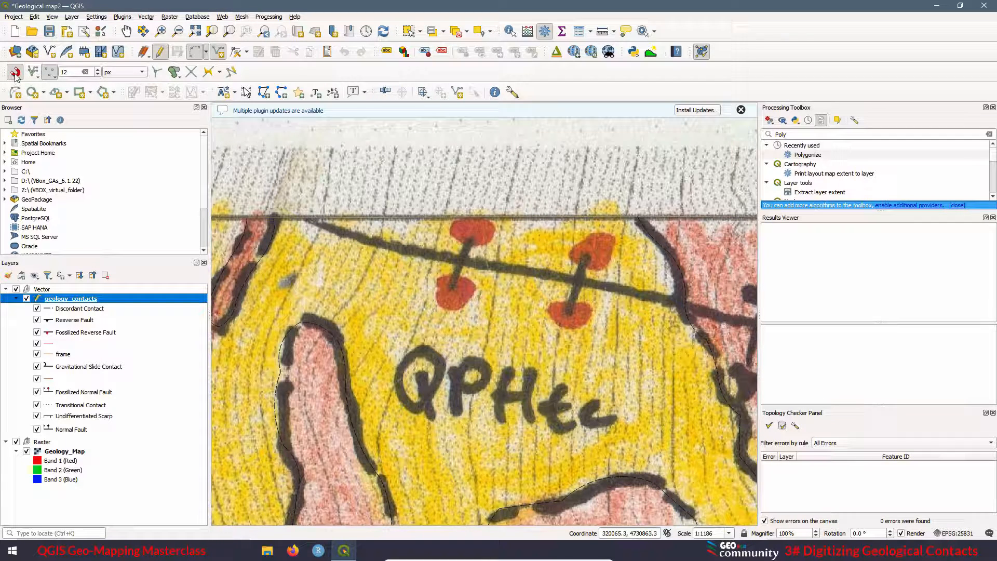
pyautogui.click(54, 77)
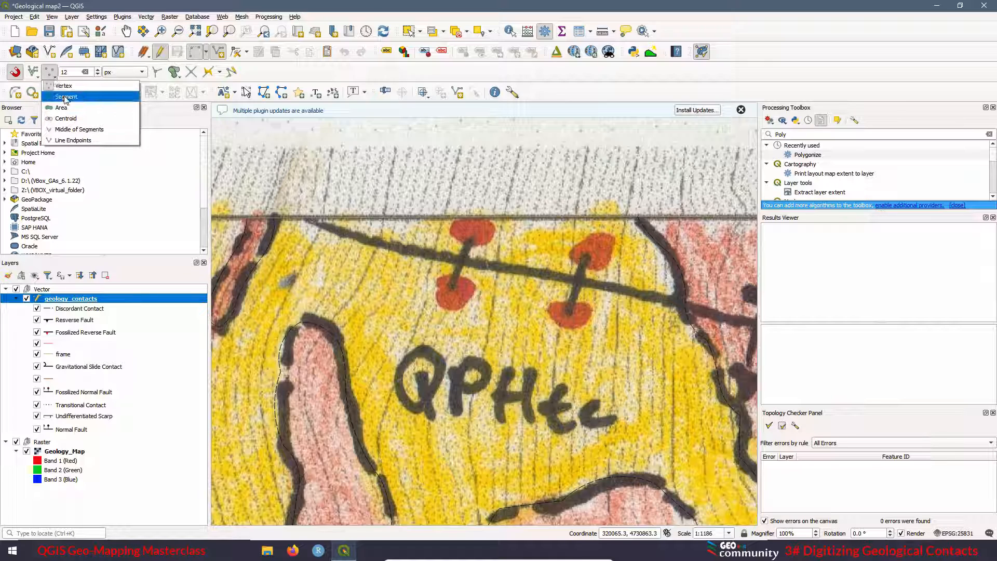
pyautogui.click(65, 98)
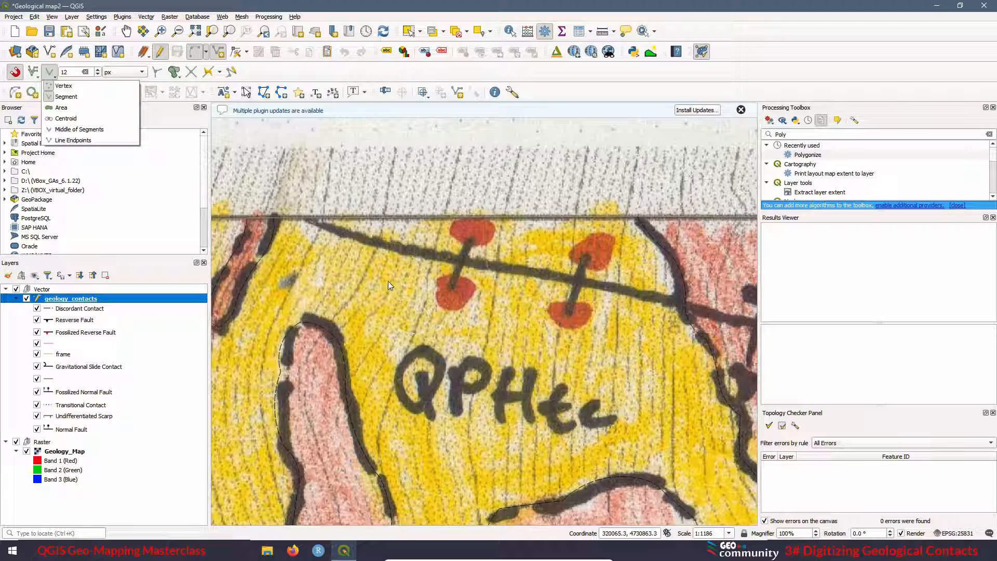
# Digitize the fold axis from the northern frame through the western QPHtc unit to its eastern contact, with contact type Fossilized Anticline.
pyautogui.click(201, 57)
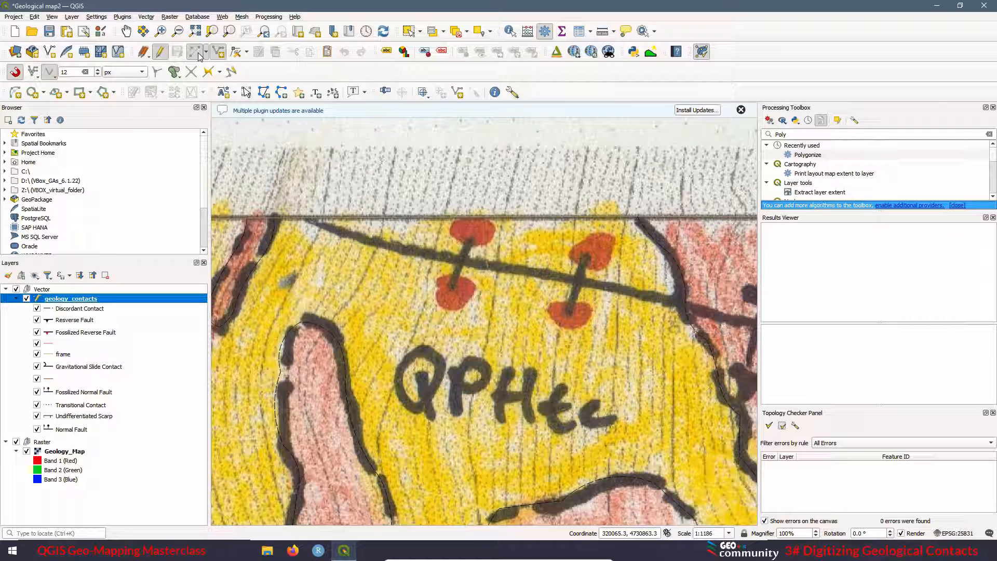
pyautogui.click(307, 218)
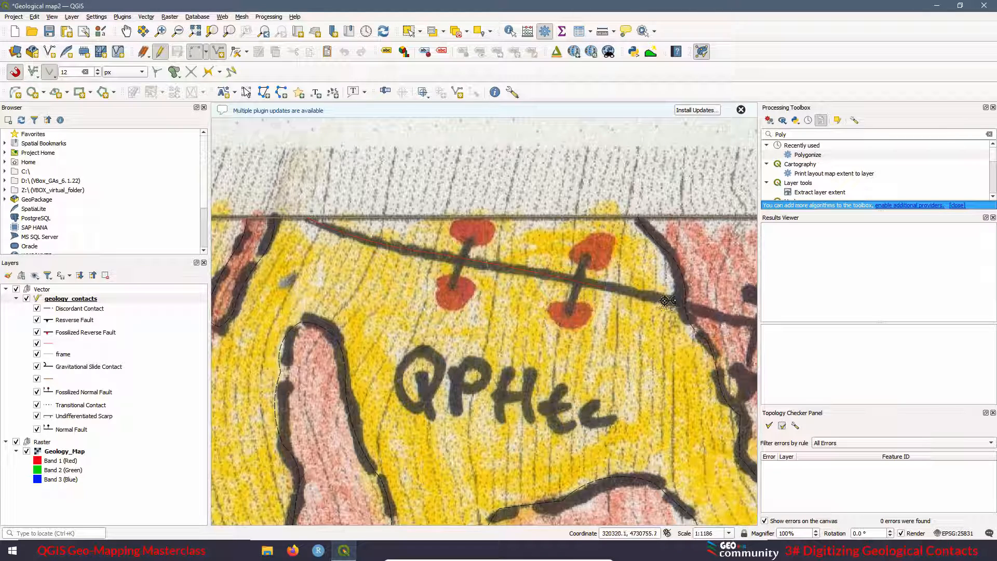
pyautogui.scroll(4, 669, 300)
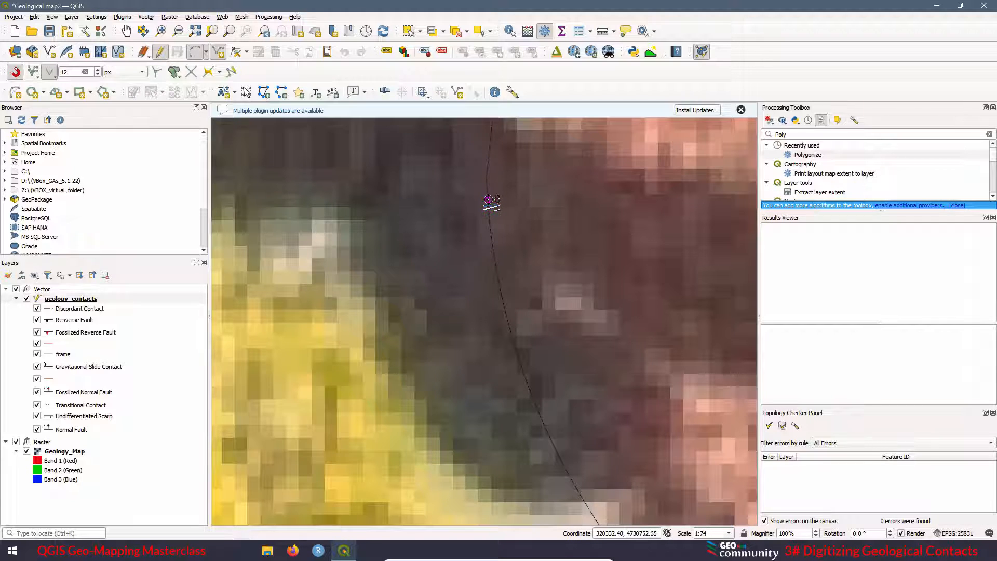
pyautogui.scroll(-3, 491, 211)
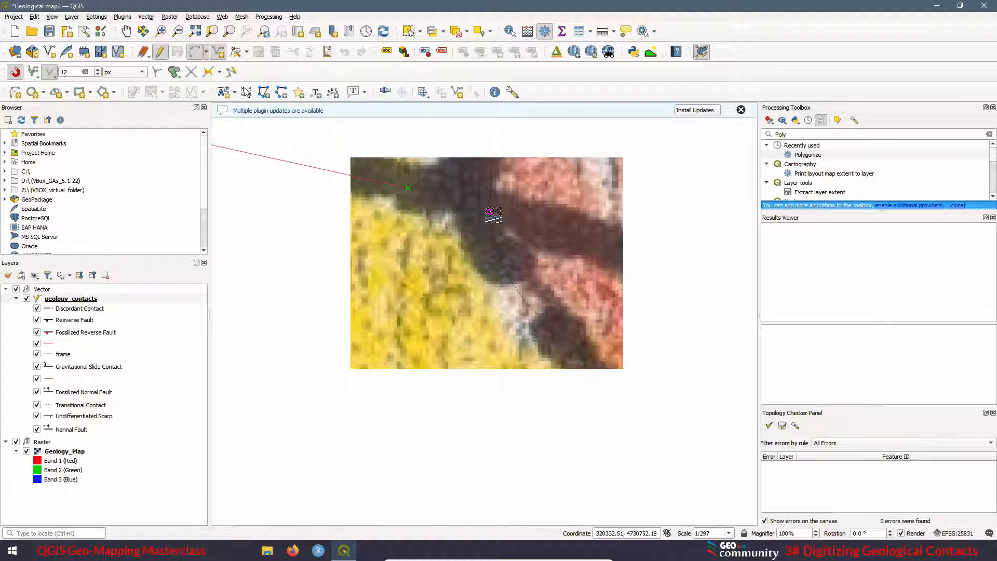
pyautogui.scroll(1, 491, 208)
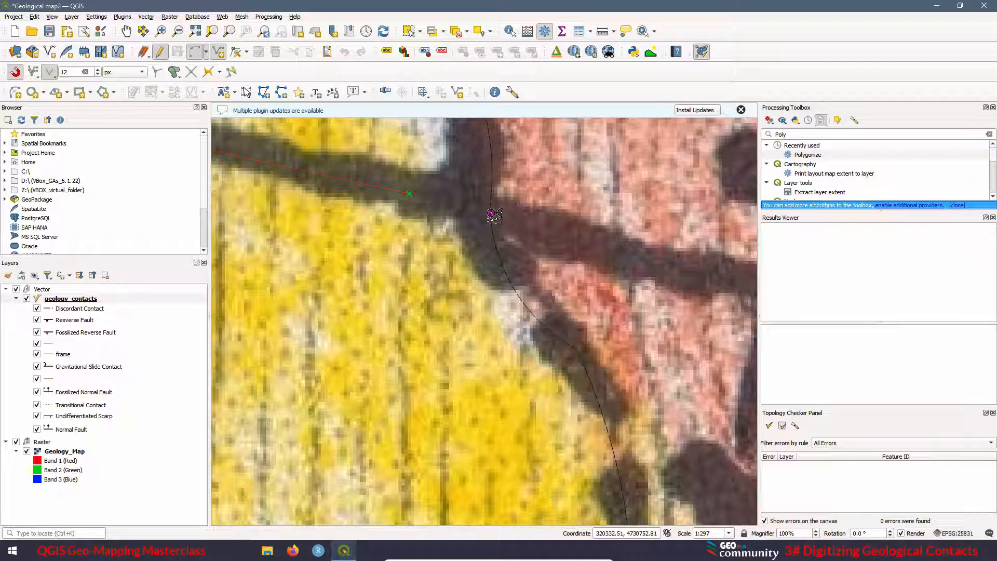
pyautogui.rightClick(491, 213)
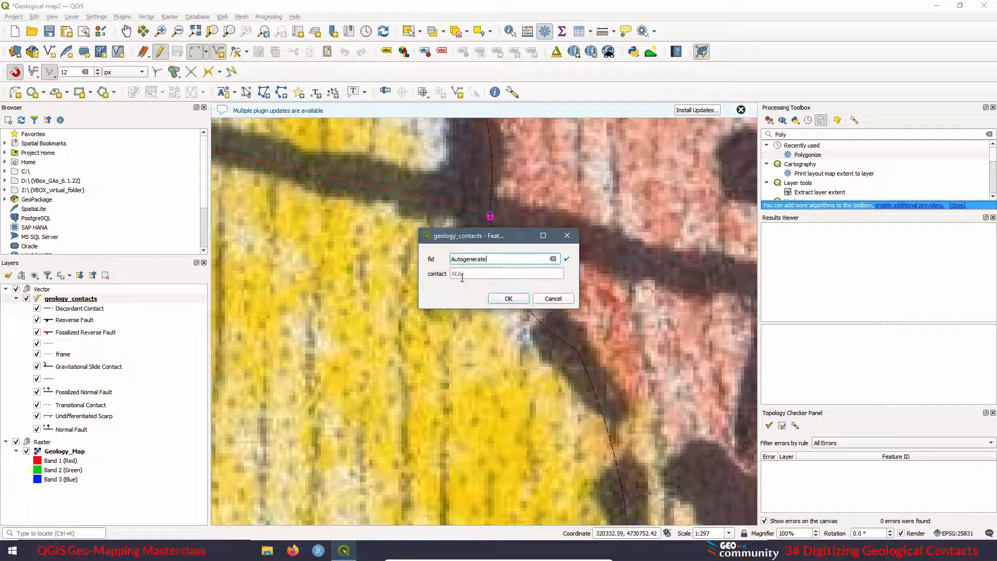
pyautogui.click(459, 275)
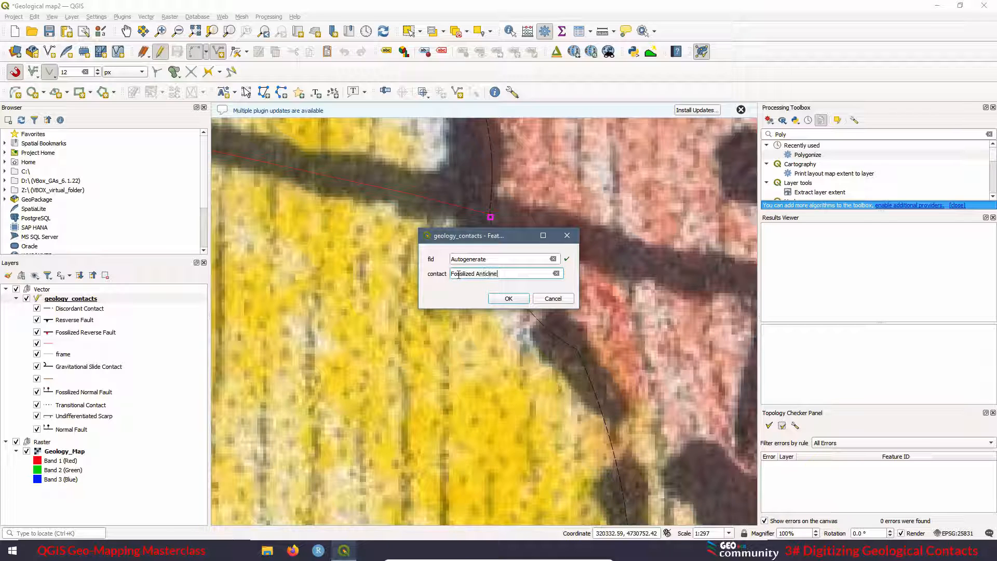
pyautogui.click(508, 299)
# Digitize the continuing fold axis across the red strip between the two QPHtc units, snapping to both contacts, and fill in its contact type.
pyautogui.scroll(-2, 387, 254)
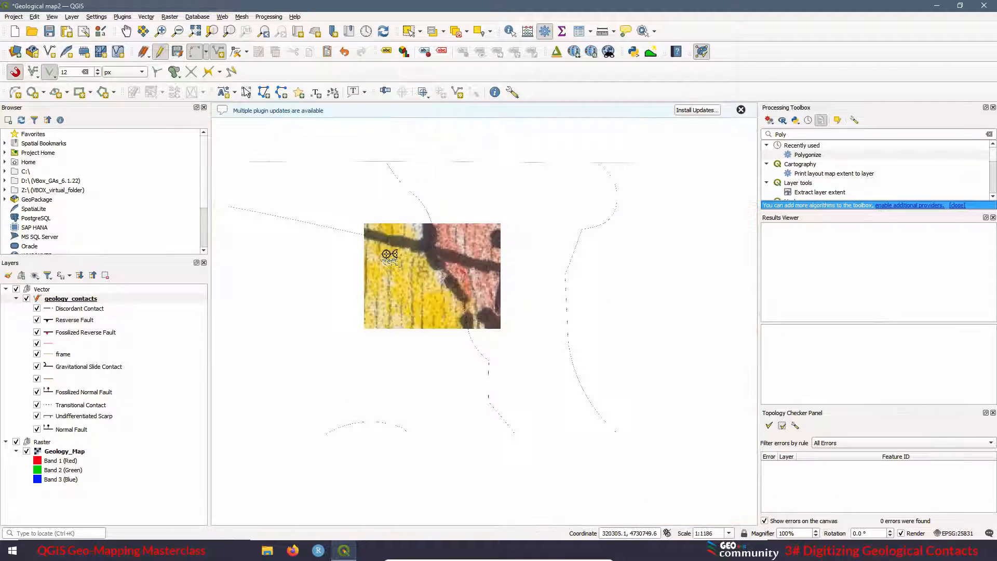
pyautogui.scroll(1, 483, 257)
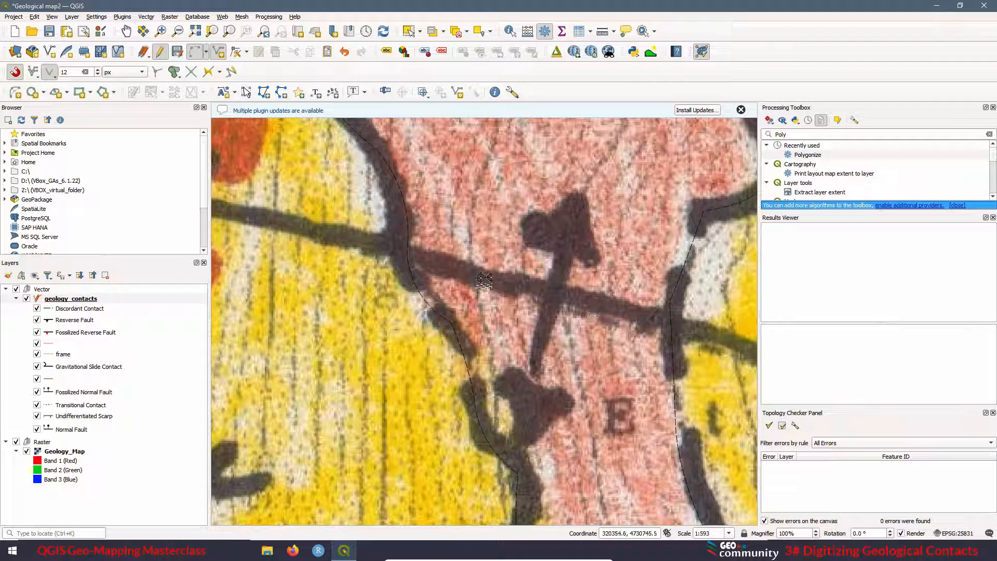
pyautogui.scroll(1, 496, 283)
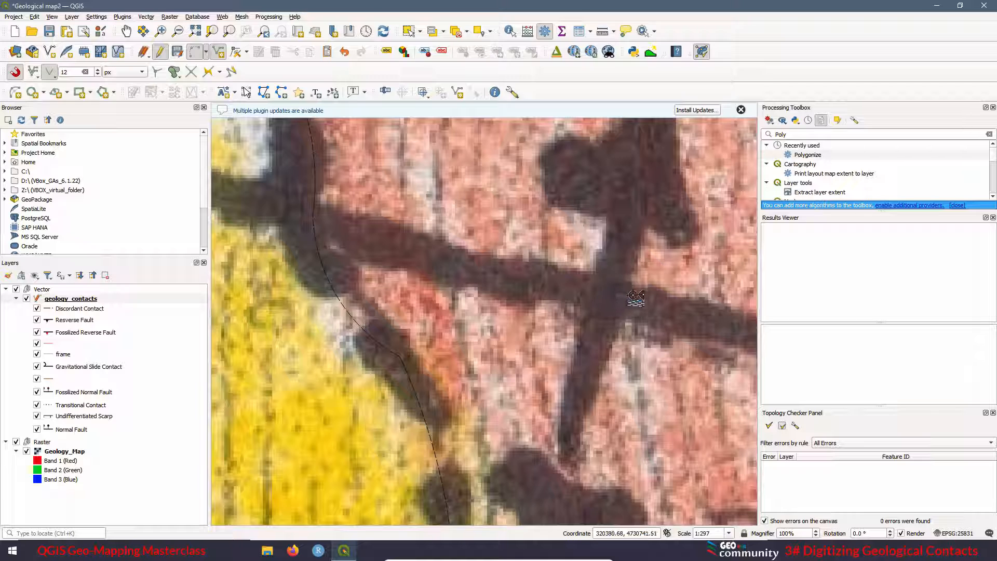
pyautogui.scroll(-2, 510, 258)
pyautogui.scroll(2, 510, 259)
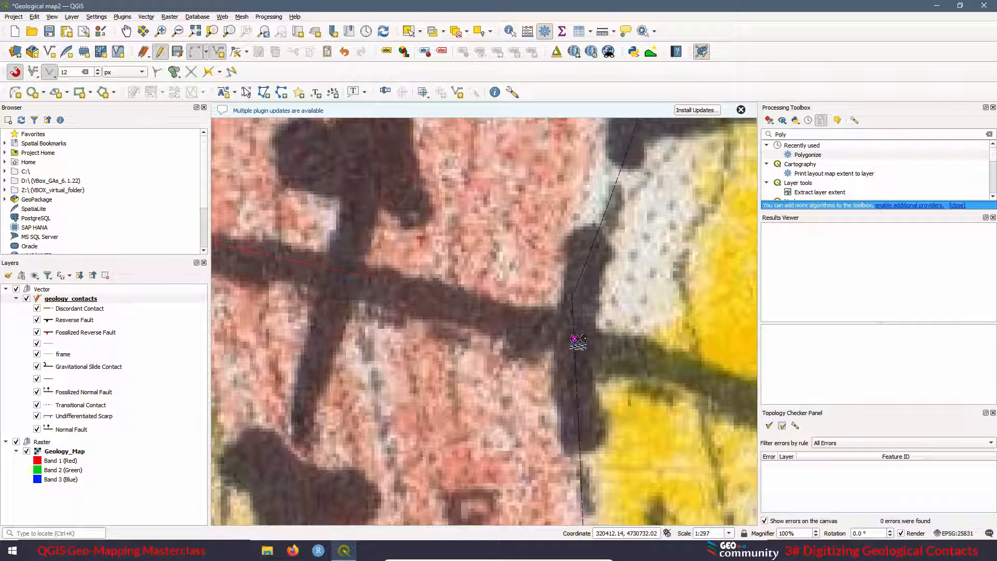
pyautogui.rightClick(576, 340)
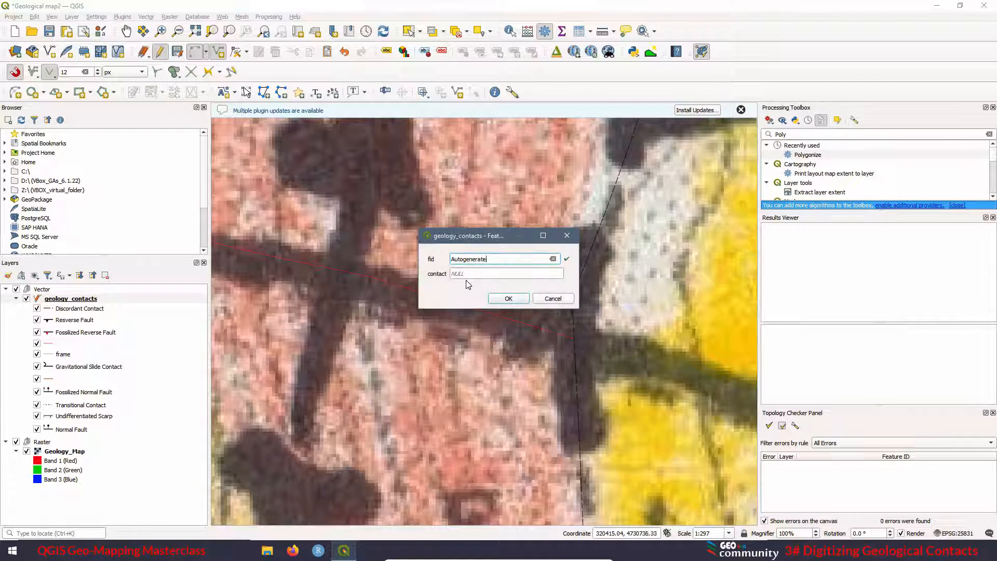
pyautogui.click(465, 273)
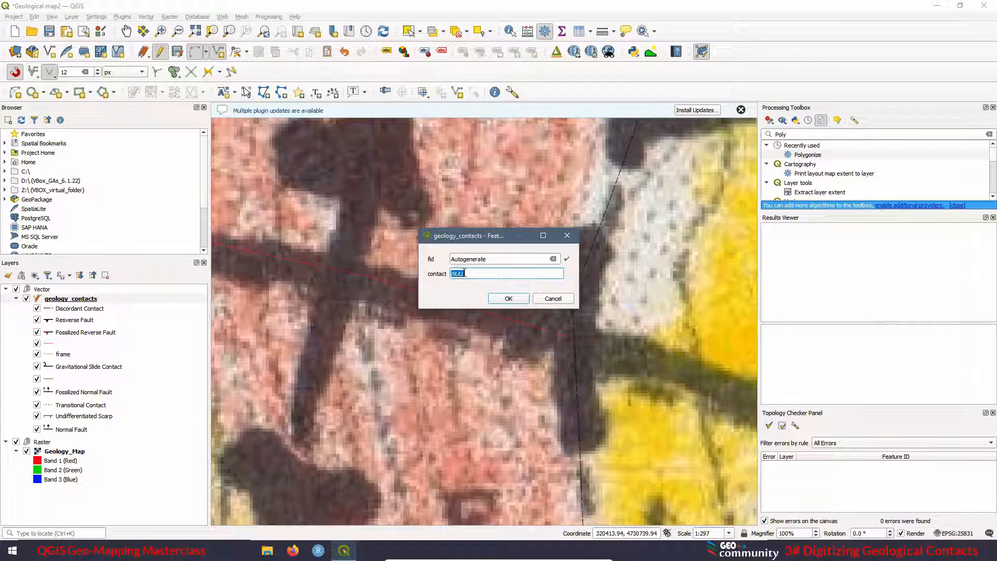
pyautogui.press('Return')
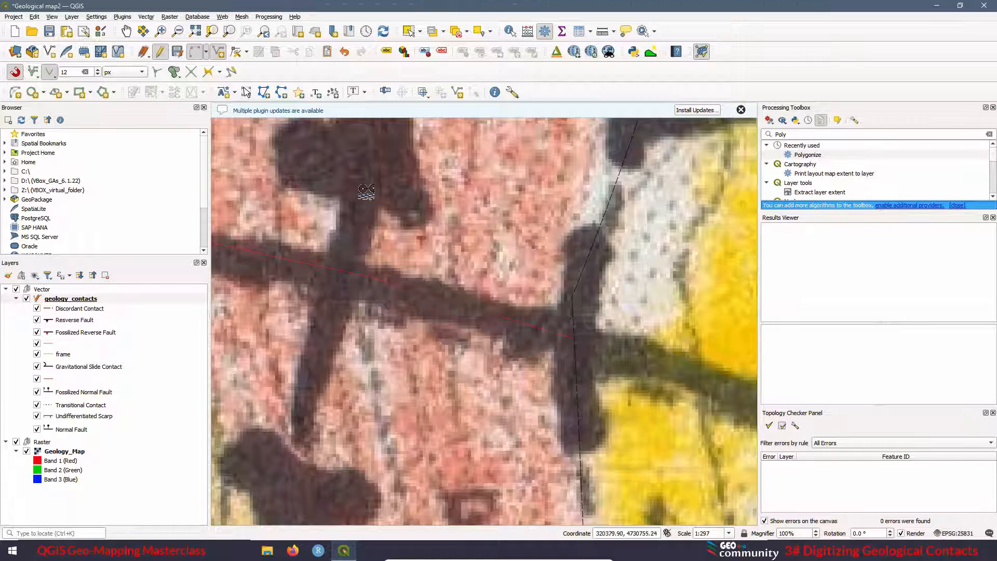
# Digitize the fold axis through the northeastern QPHtc unit and the blue QPHe patch to the eastern contact, as Fossilized Anticline.
pyautogui.scroll(-3, 342, 210)
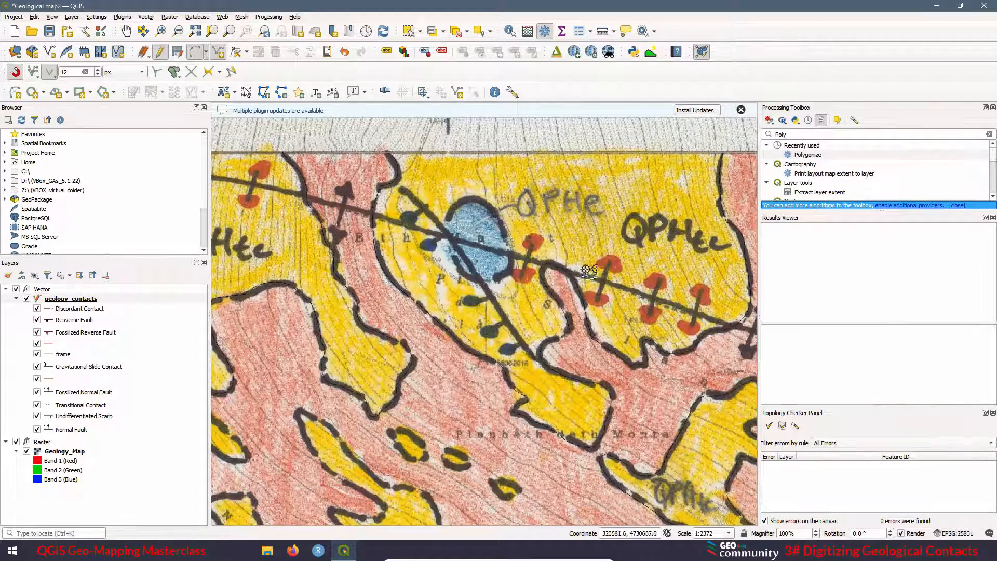
pyautogui.scroll(-1, 395, 250)
pyautogui.scroll(1, 481, 237)
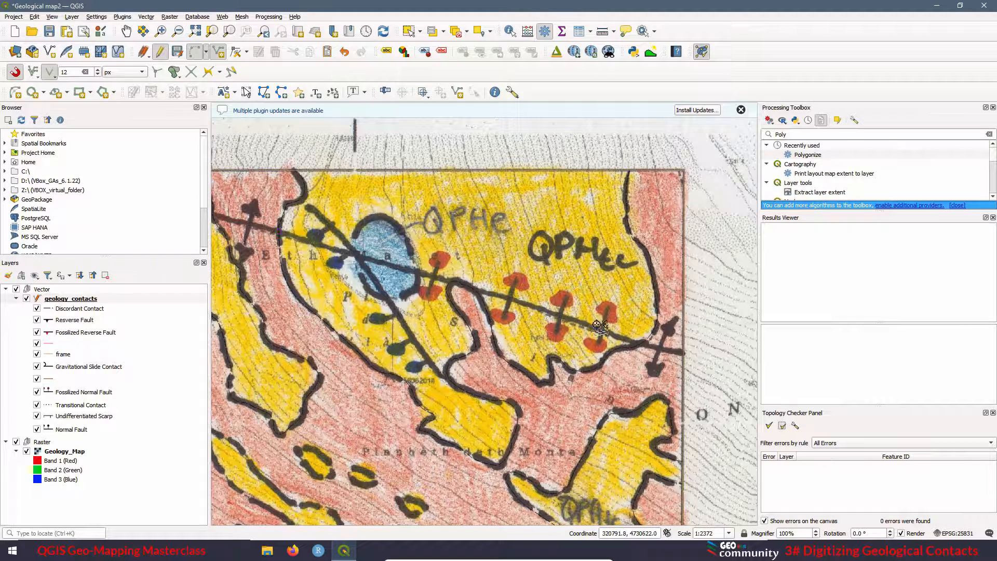
pyautogui.scroll(1, 359, 218)
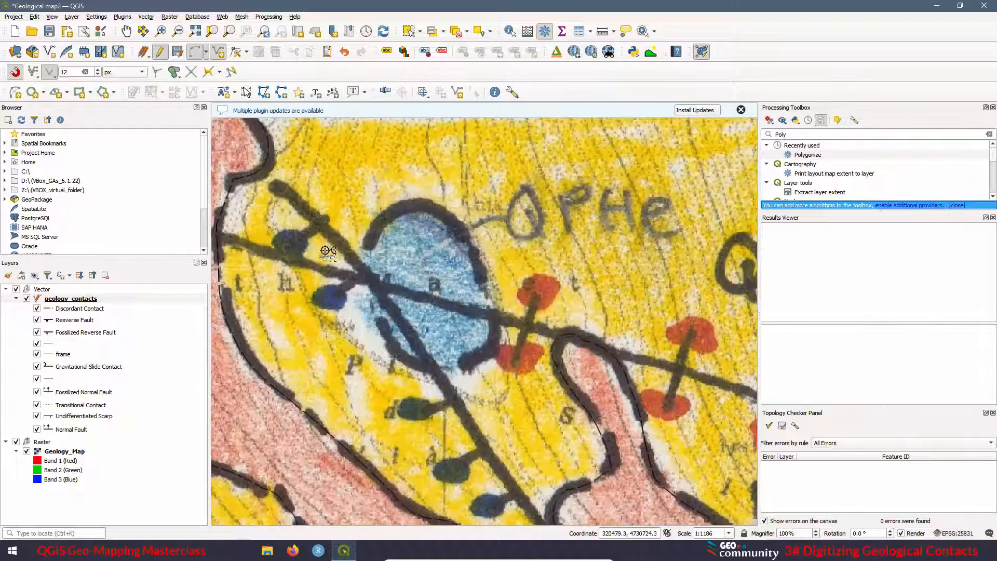
pyautogui.scroll(1, 327, 257)
pyautogui.scroll(-1, 413, 329)
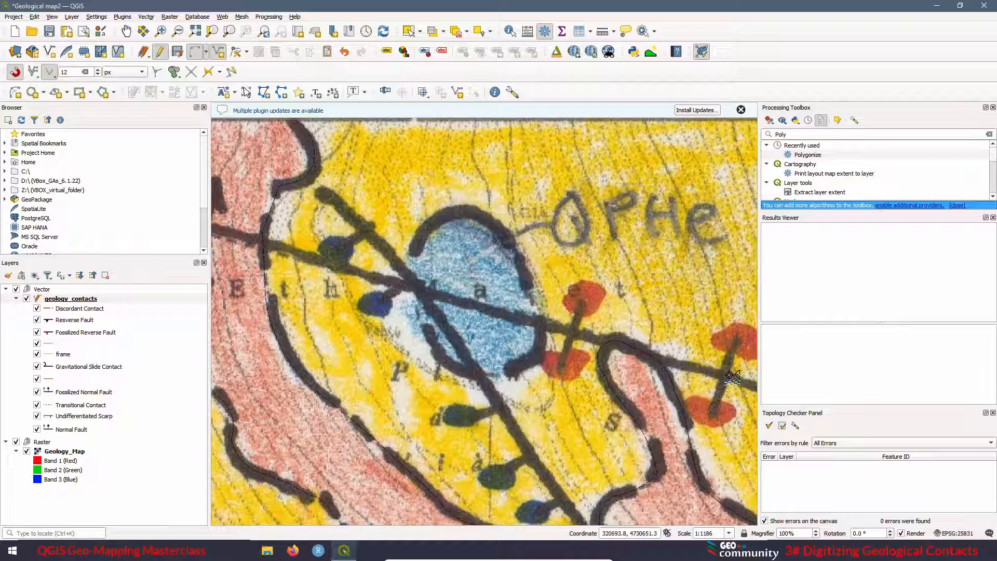
pyautogui.scroll(-3, 732, 376)
pyautogui.scroll(2, 543, 299)
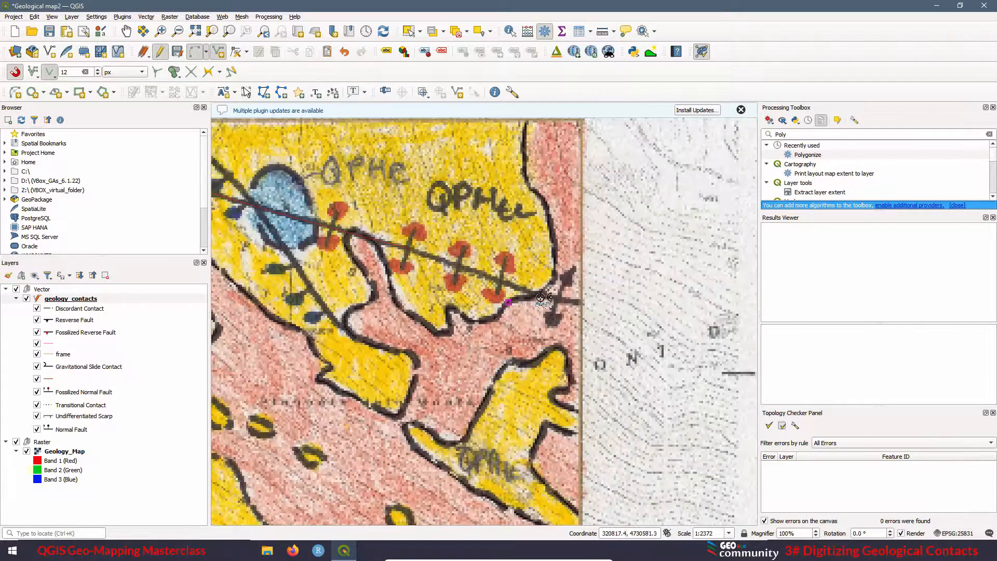
pyautogui.scroll(1, 543, 299)
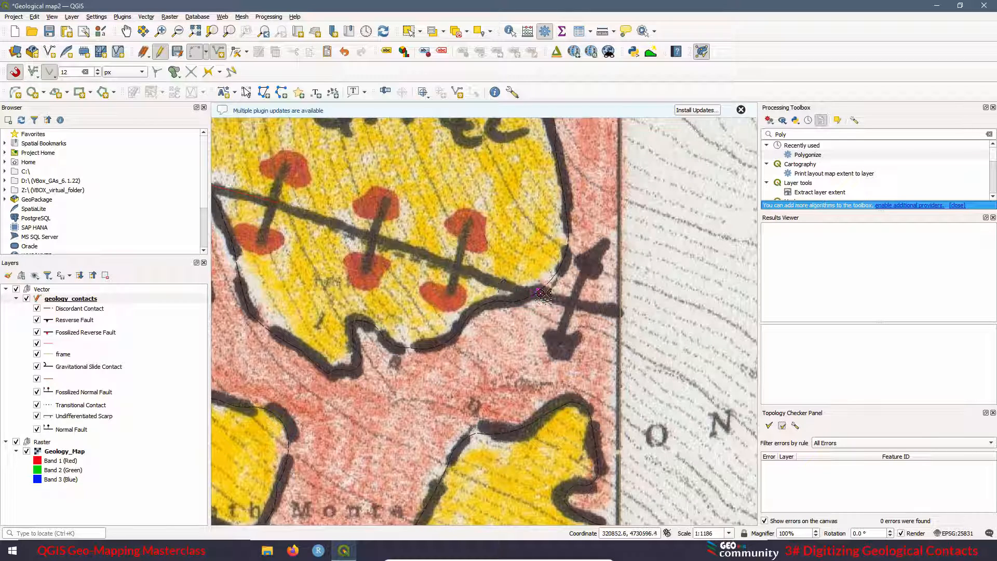
pyautogui.scroll(3, 542, 294)
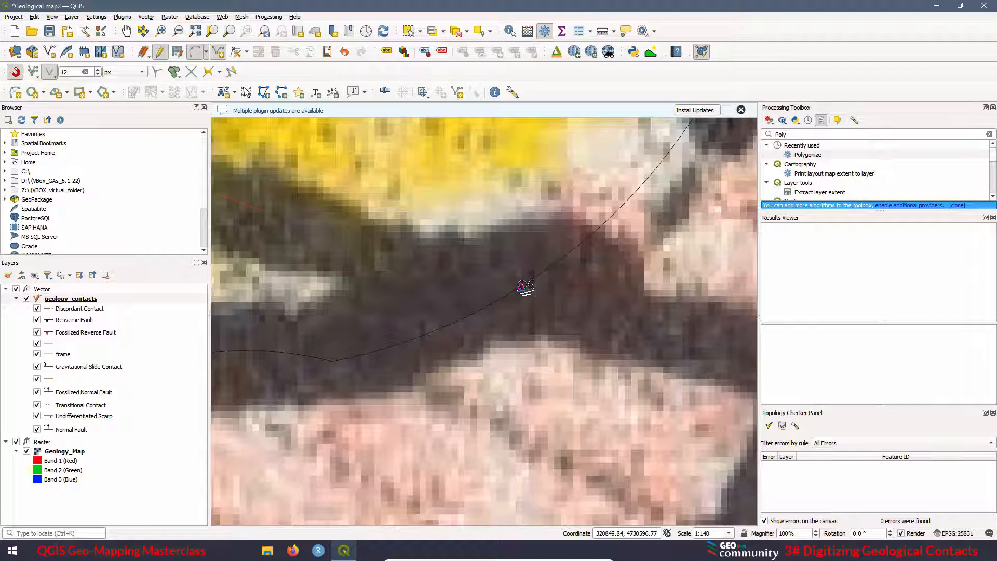
pyautogui.rightClick(523, 285)
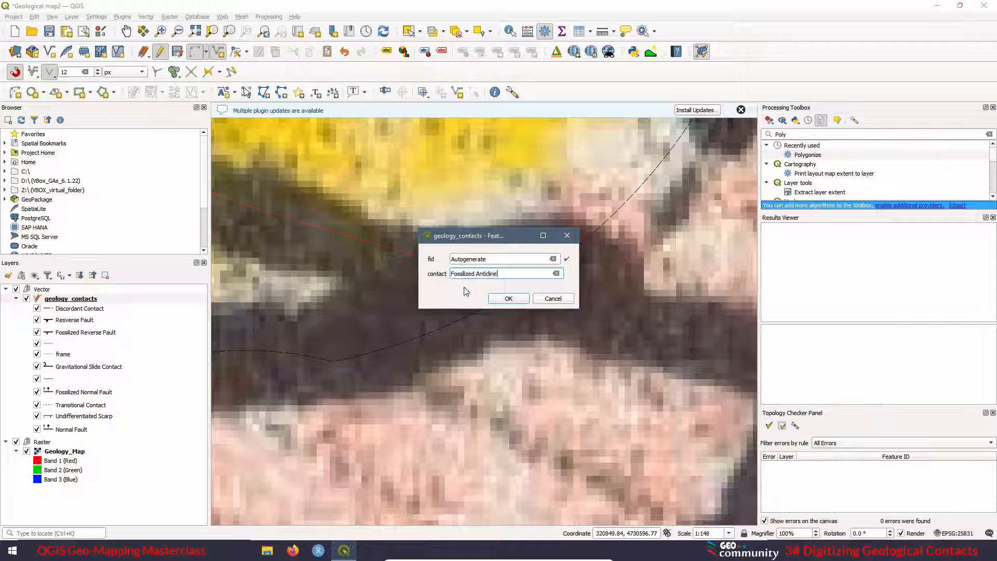
pyautogui.click(508, 298)
# Digitize the last stretch of the fold axis from the QPHtc contact to the eastern map frame and fill in its contact type.
pyautogui.scroll(-3, 361, 218)
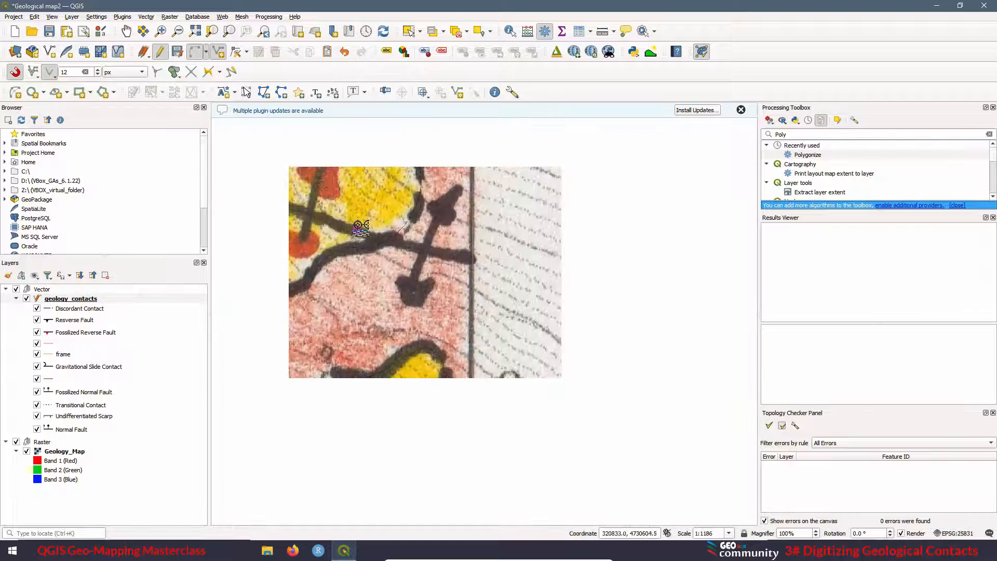
pyautogui.scroll(1, 361, 228)
pyautogui.scroll(1, 410, 250)
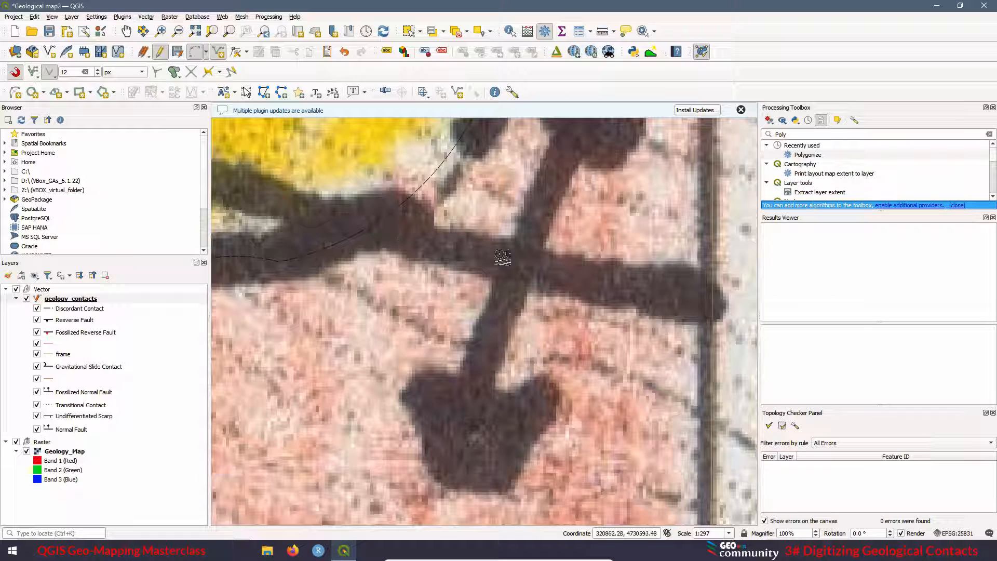
pyautogui.click(650, 285)
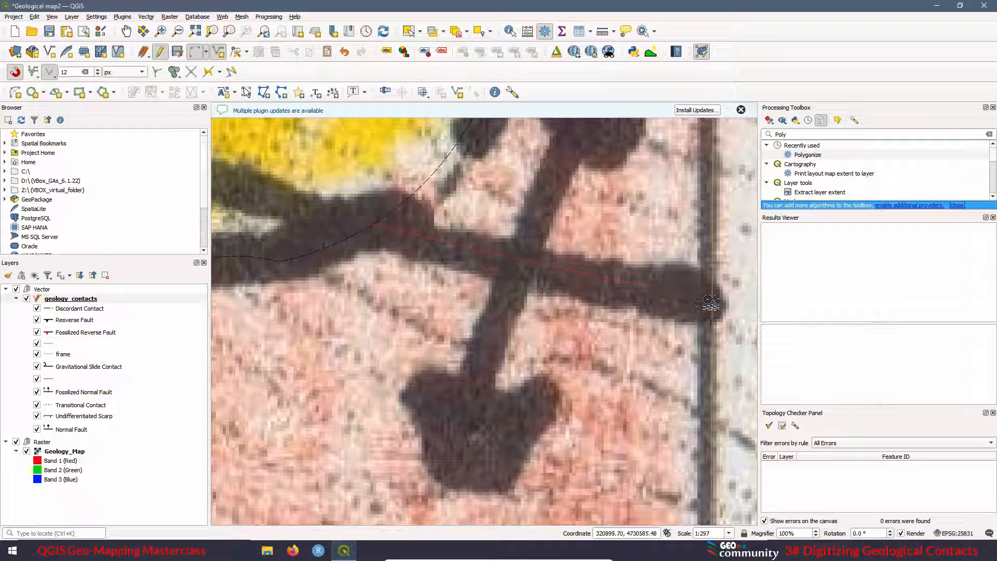
pyautogui.click(712, 300)
pyautogui.rightClick(713, 300)
pyautogui.click(473, 276)
pyautogui.write('Discordant Contact')
pyautogui.press('Return')
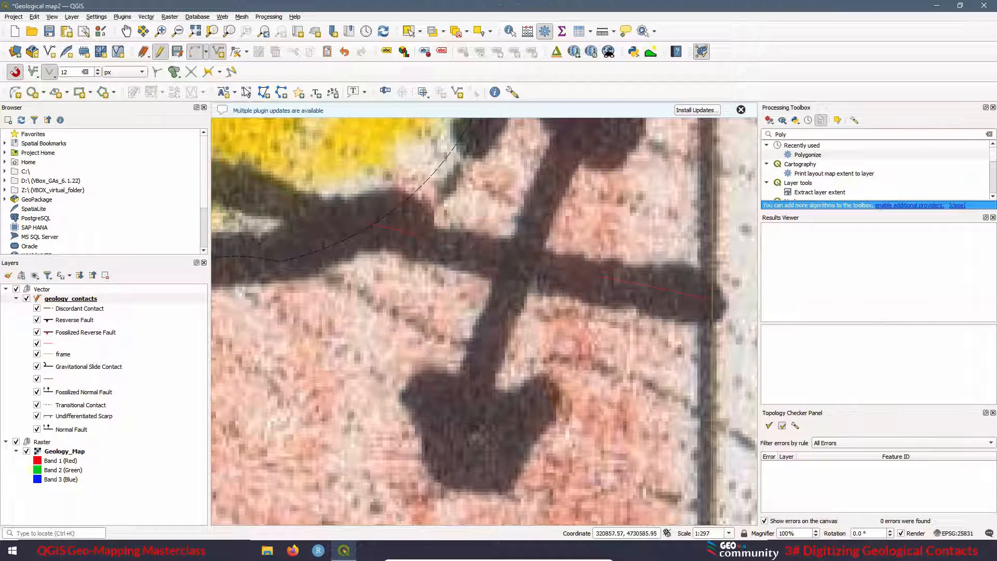
# Save the project, switch off editing for geology_contacts and save the layer's edits.
pyautogui.hotkey('ctrl', 's')
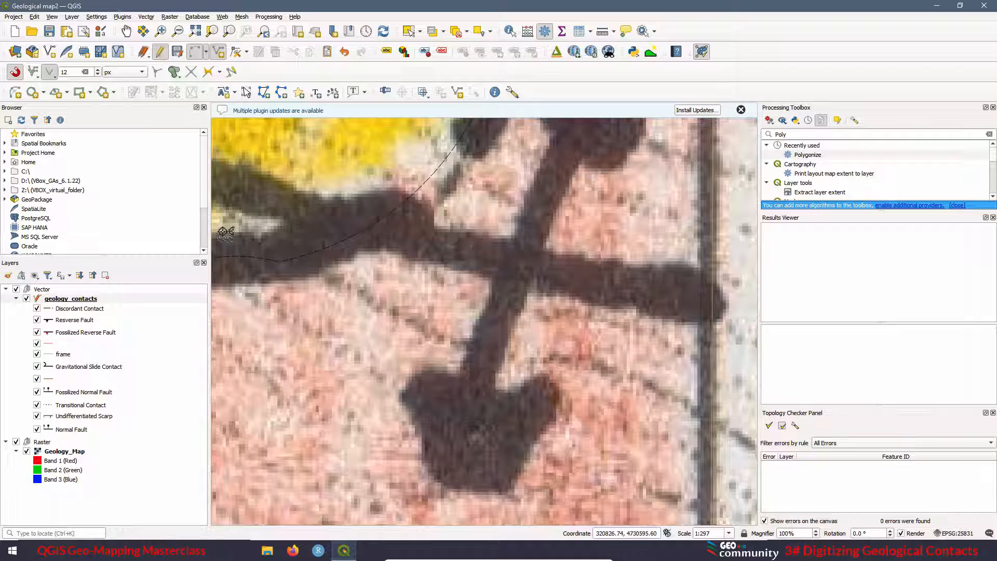
pyautogui.click(159, 55)
pyautogui.click(480, 283)
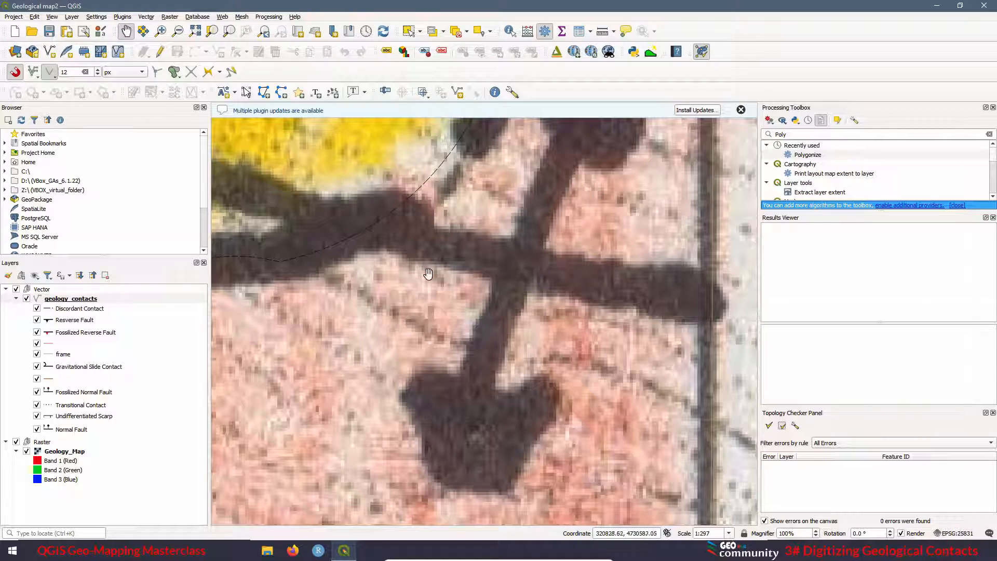
# Reclassify the geology_contacts layer's categorized symbology by contact to add Assumed Anticline and Fossilized Anticline, and apply it.
pyautogui.scroll(-3, 428, 274)
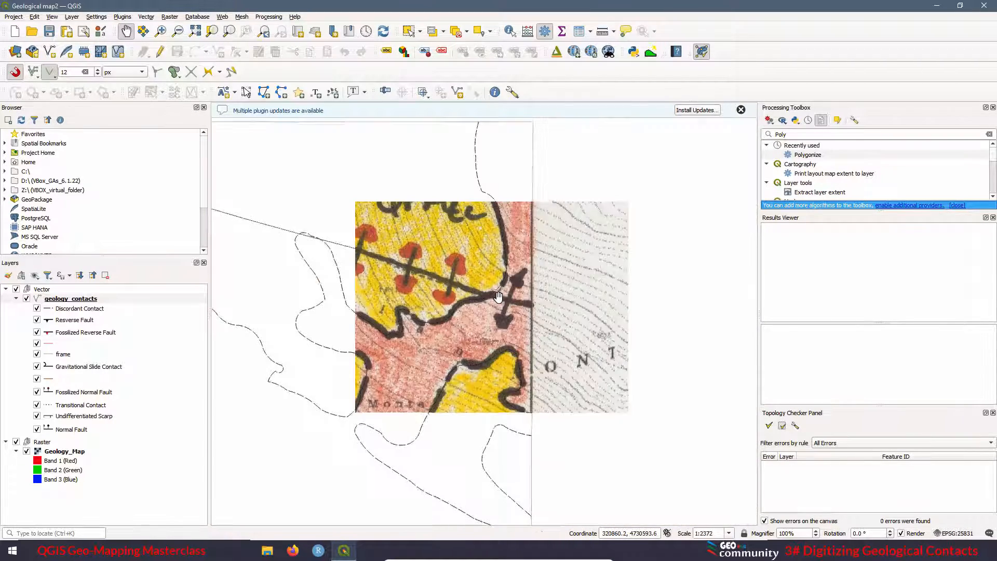
pyautogui.scroll(-1, 499, 296)
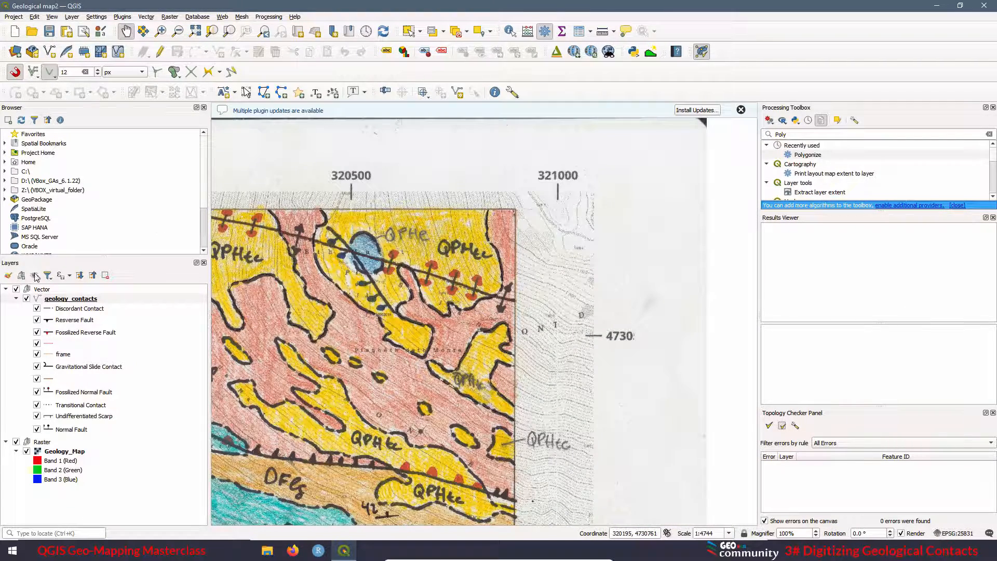
pyautogui.rightClick(67, 300)
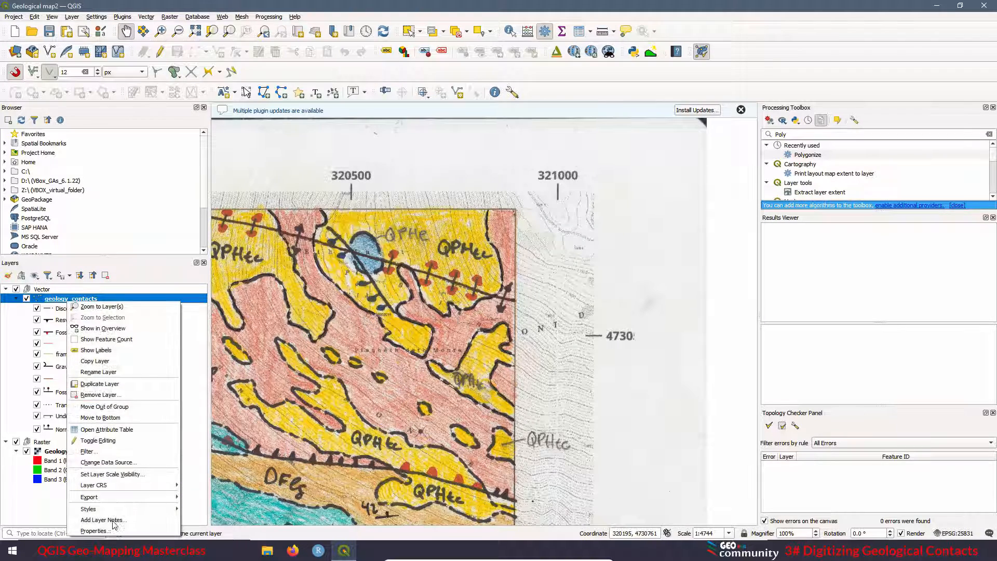
pyautogui.click(113, 531)
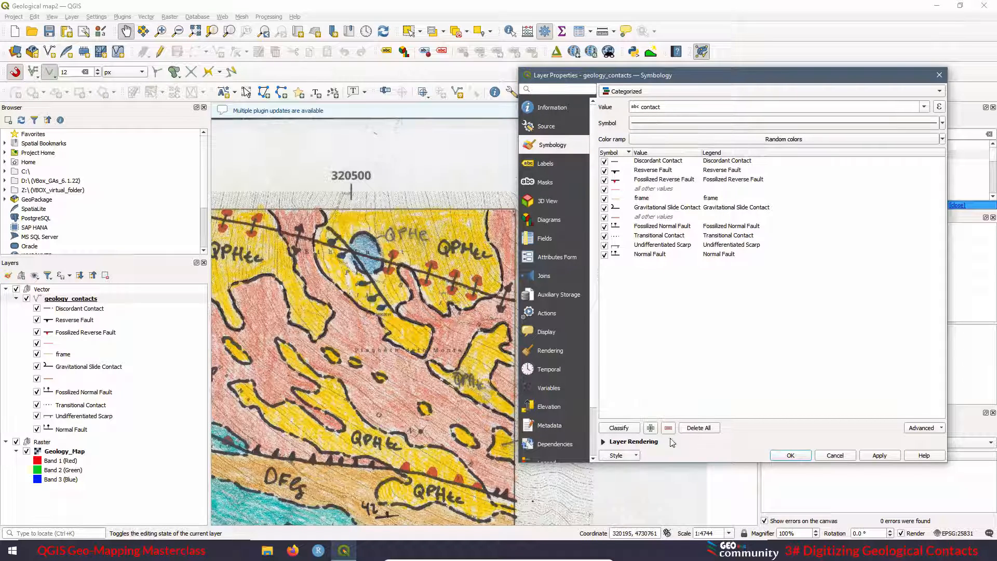
pyautogui.click(616, 429)
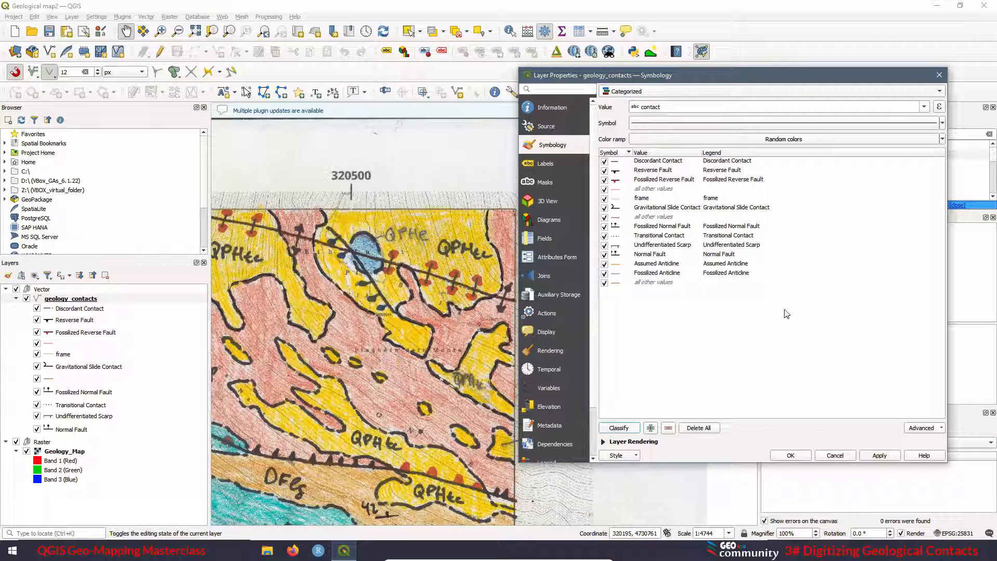
pyautogui.click(727, 264)
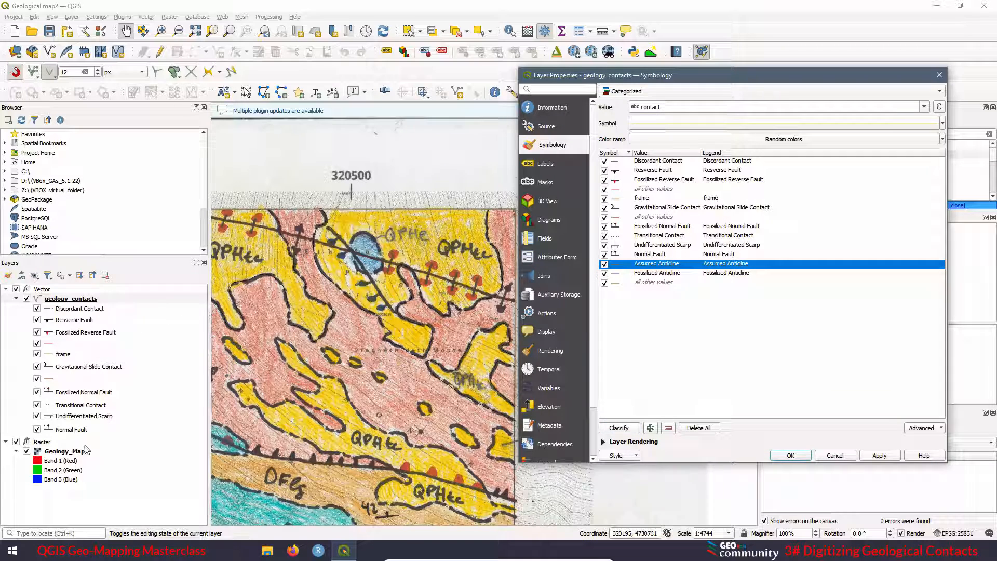
pyautogui.click(879, 456)
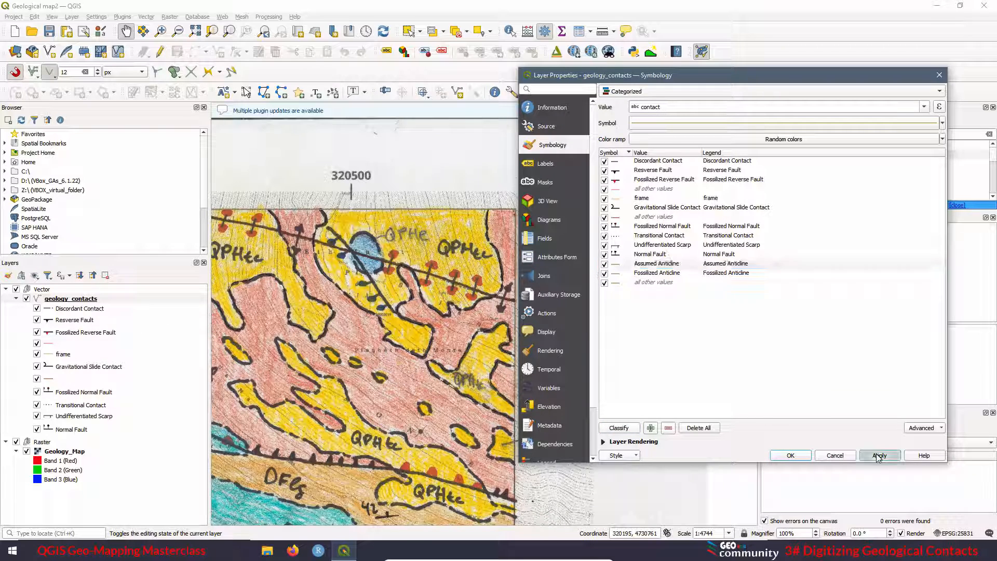
pyautogui.click(17, 305)
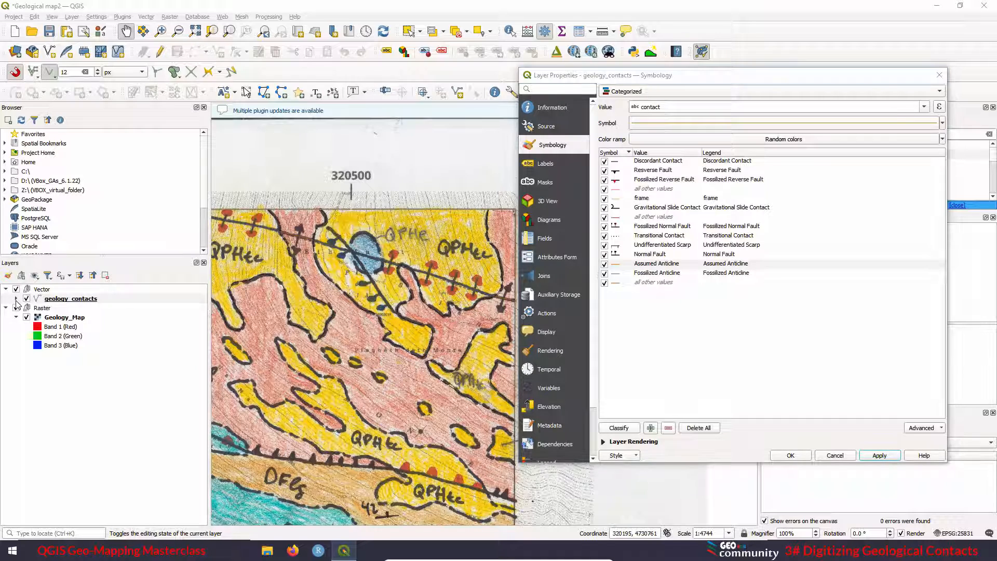
pyautogui.click(791, 455)
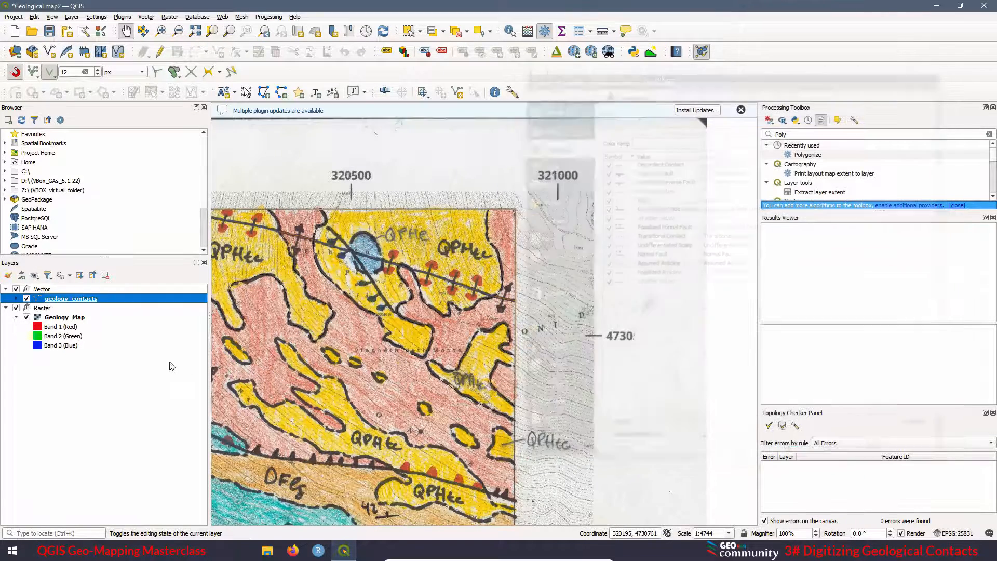
pyautogui.click(16, 299)
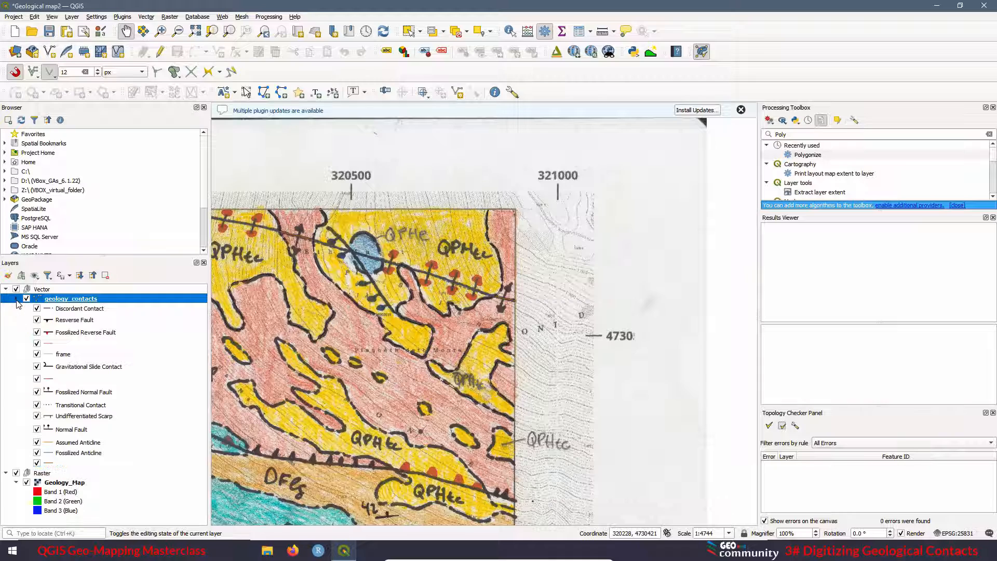
# Edit the Fossilized Anticline class symbol, filtering the library for "fold" and choosing the folds511 symbol.
pyautogui.click(80, 444)
pyautogui.click(77, 455)
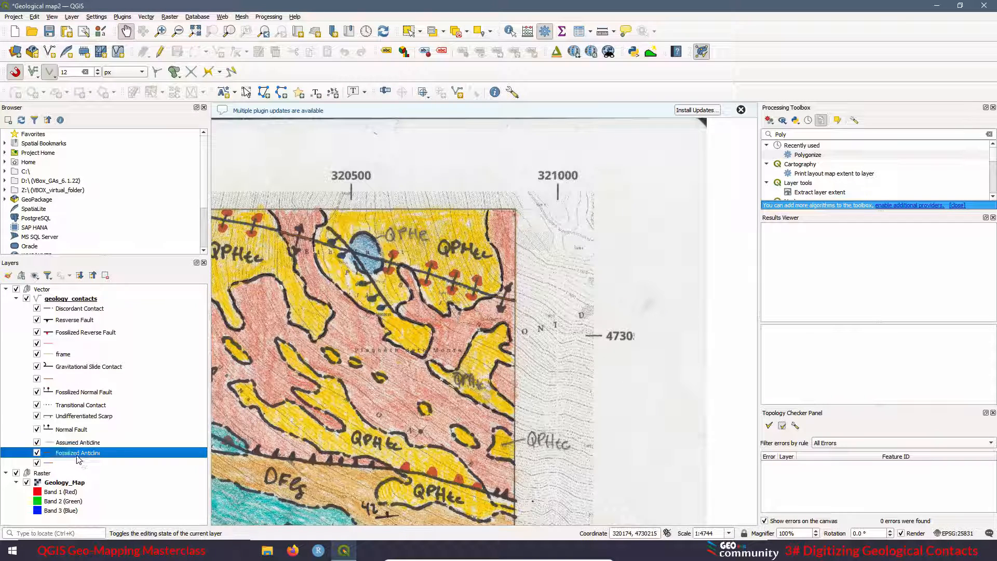
pyautogui.click(70, 444)
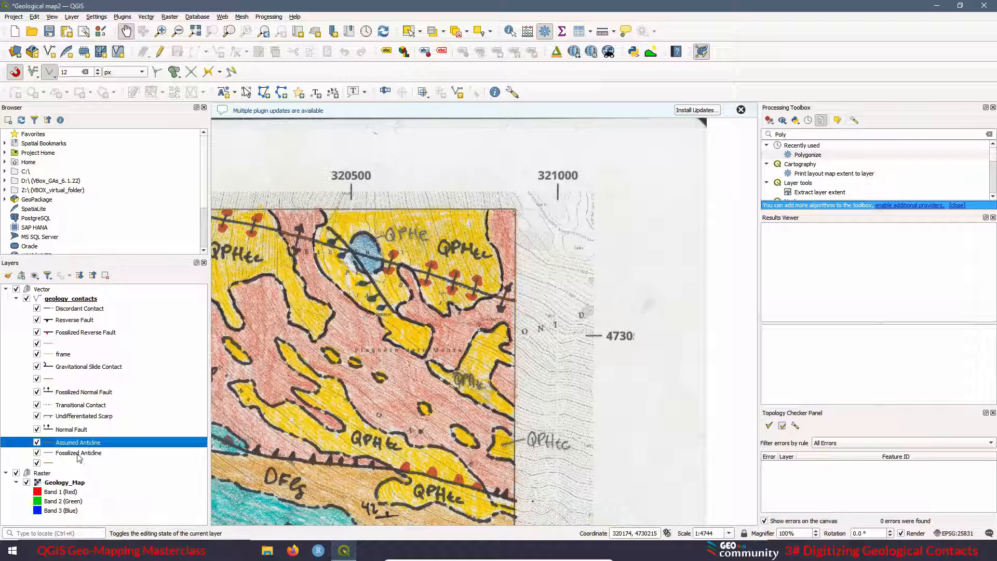
pyautogui.rightClick(79, 456)
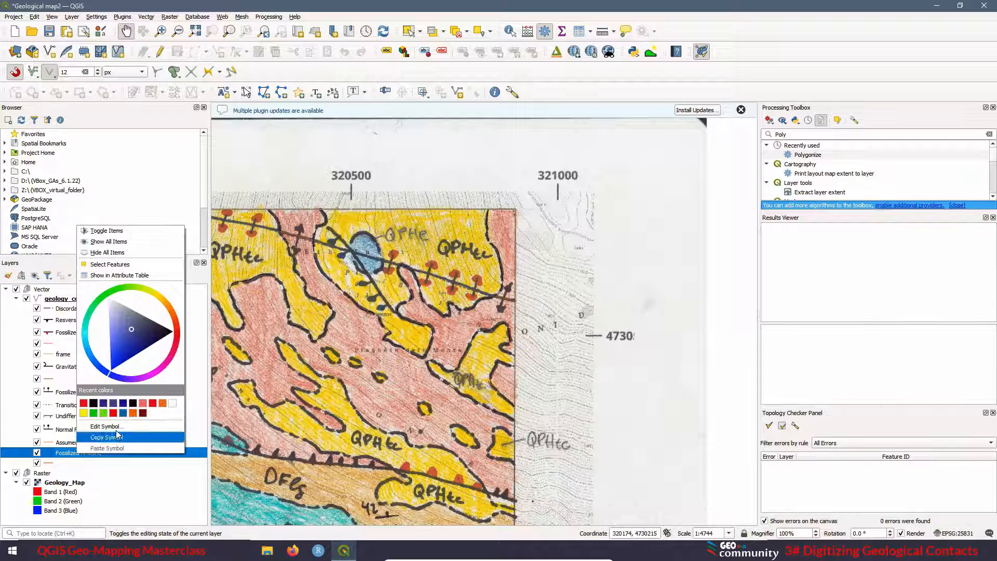
pyautogui.click(108, 426)
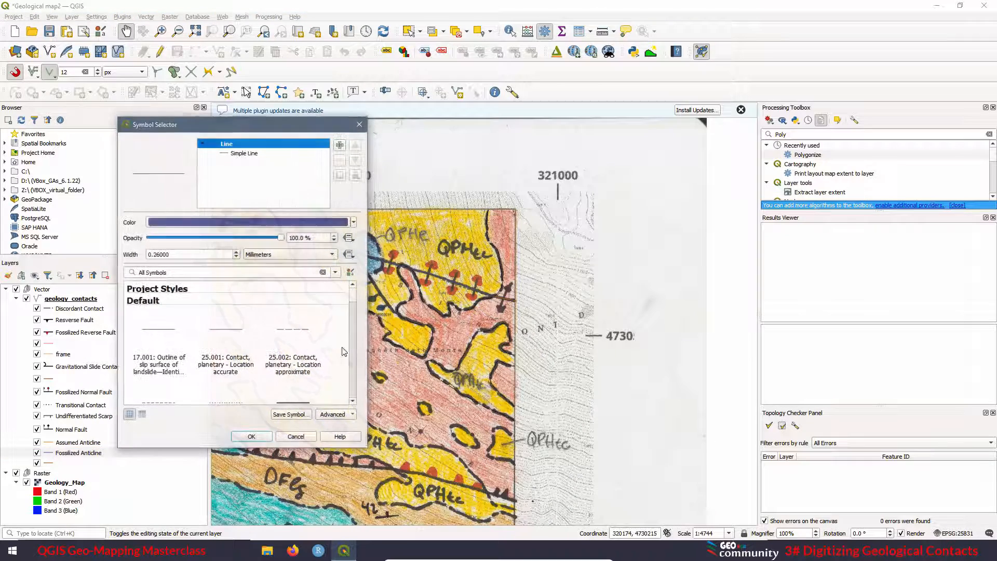
pyautogui.click(337, 273)
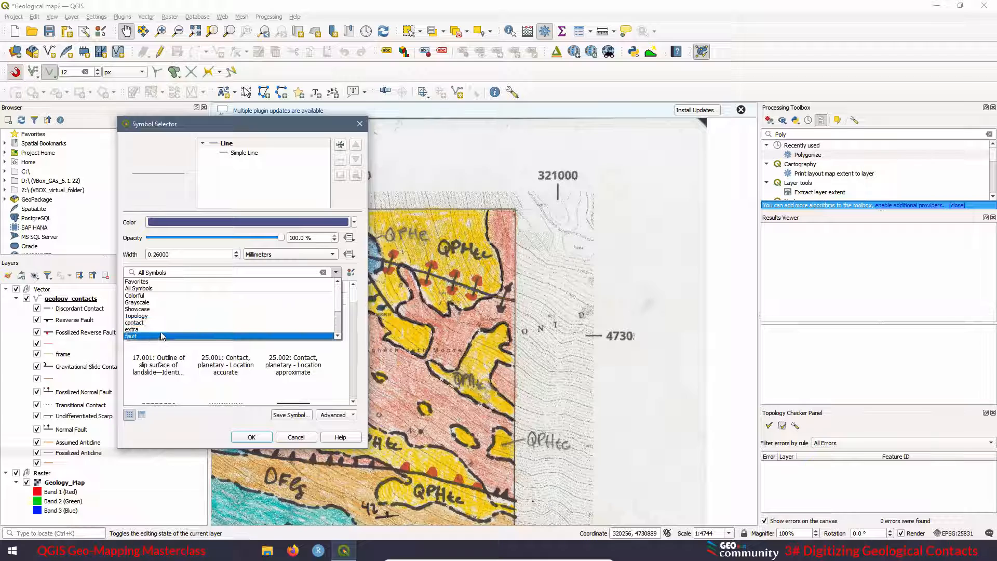
pyautogui.write('fold')
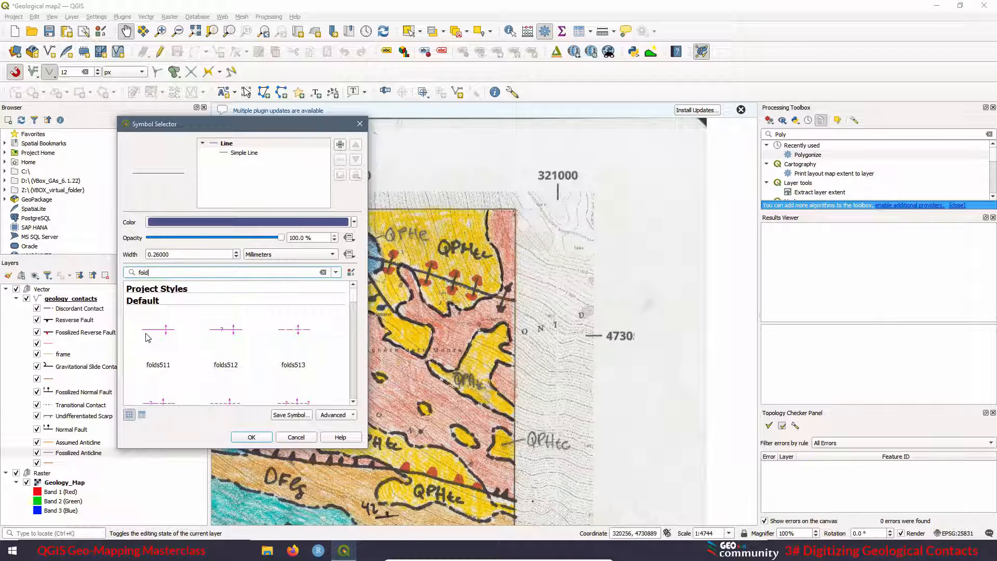
pyautogui.click(166, 333)
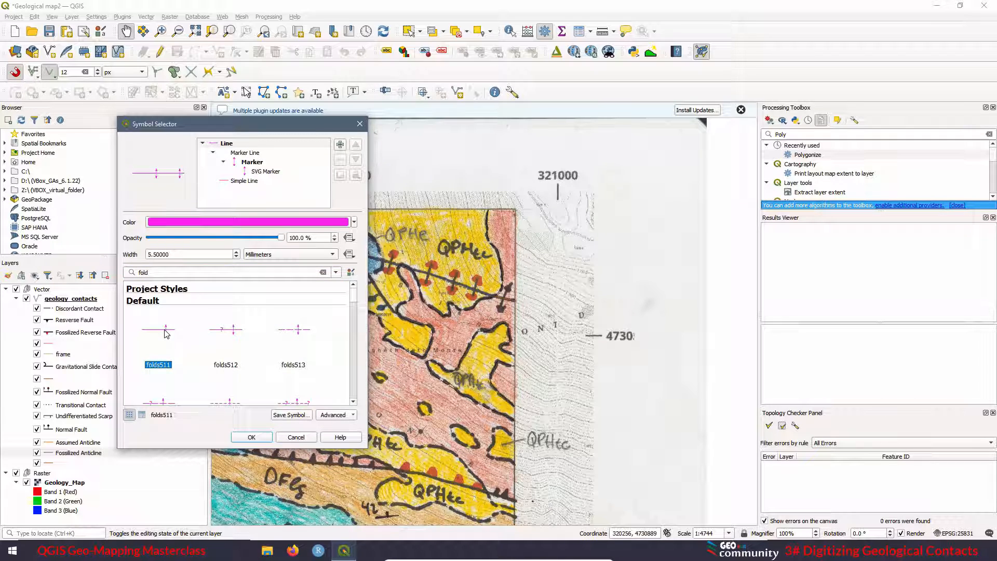
# Set the Fossilized Anticline symbol's color to black, check its SVG marker settings and accept the symbol.
pyautogui.moveTo(263, 132); pyautogui.dragTo(697, 123)
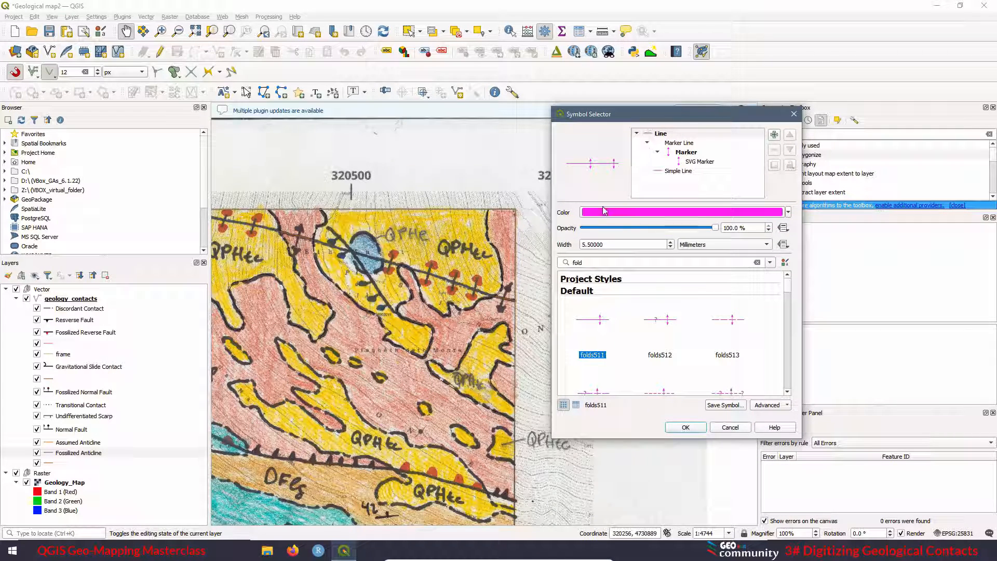
pyautogui.click(788, 213)
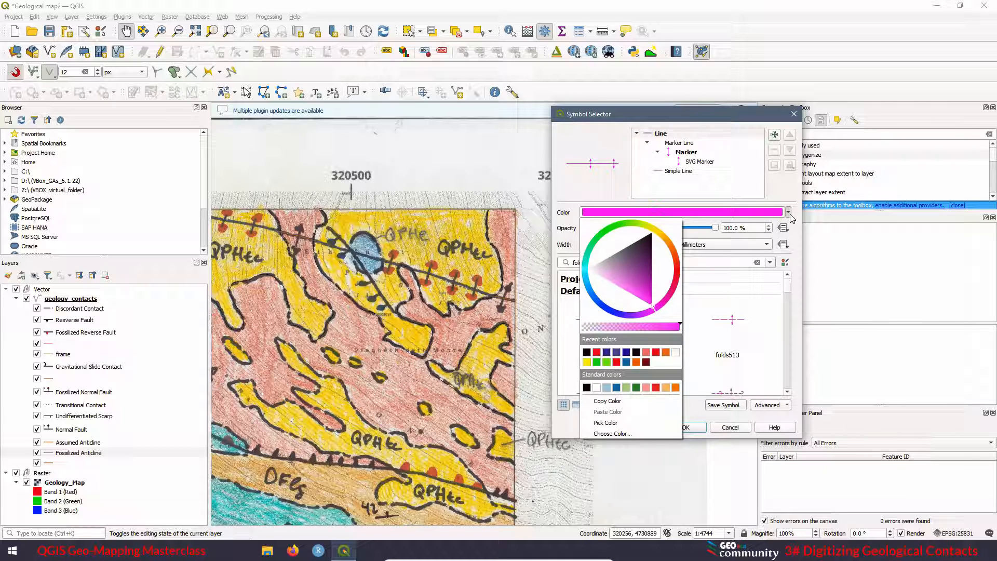
pyautogui.click(587, 352)
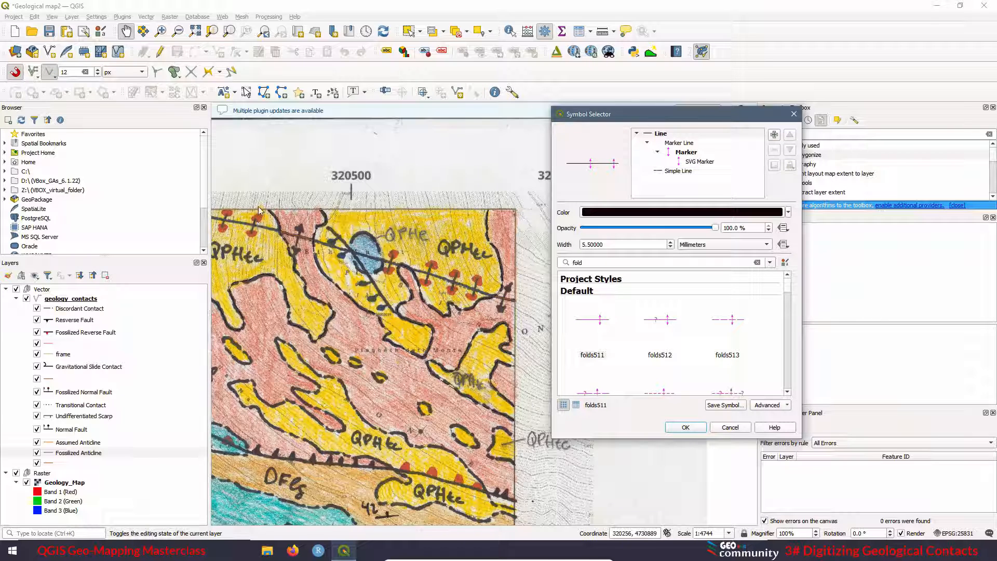
pyautogui.click(686, 153)
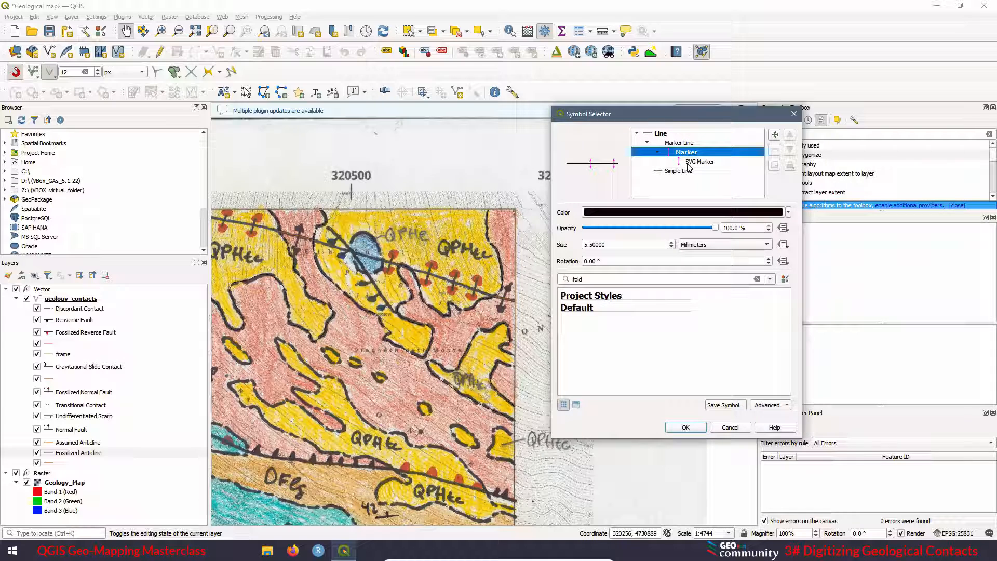
pyautogui.click(698, 162)
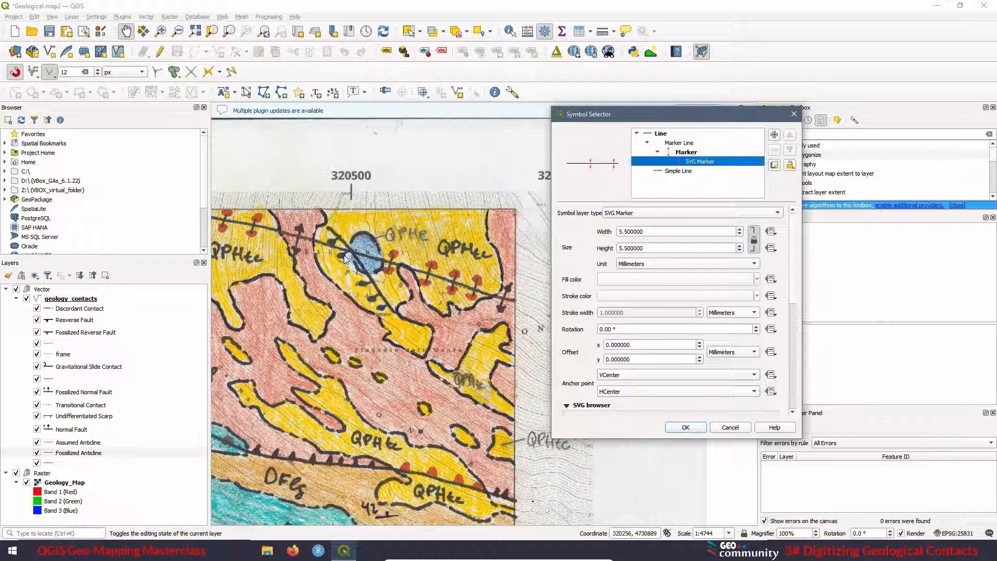
pyautogui.click(686, 428)
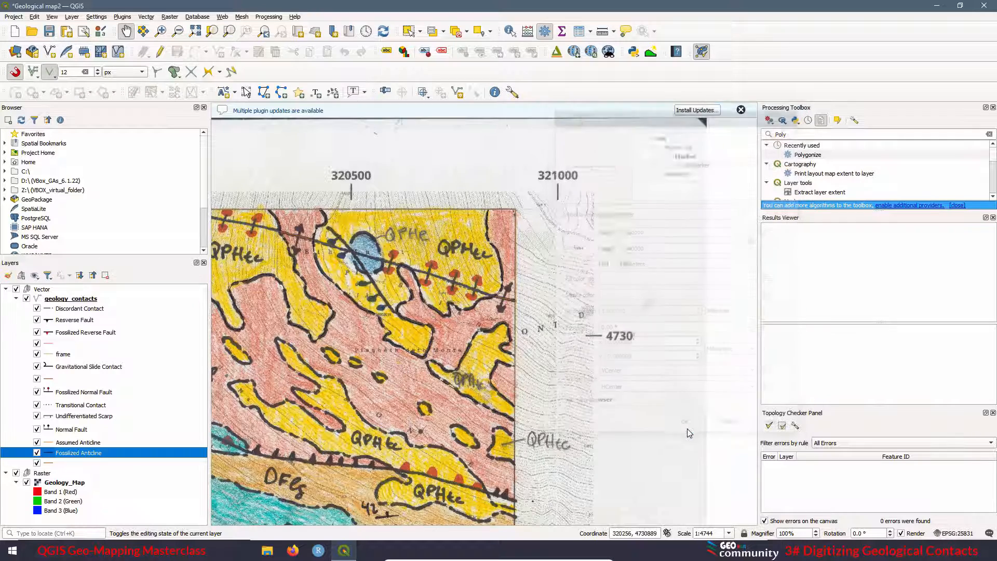
# Hide the Raster group and check the anticline symbols along the digitized fold axis.
pyautogui.click(16, 473)
pyautogui.scroll(-1, 451, 297)
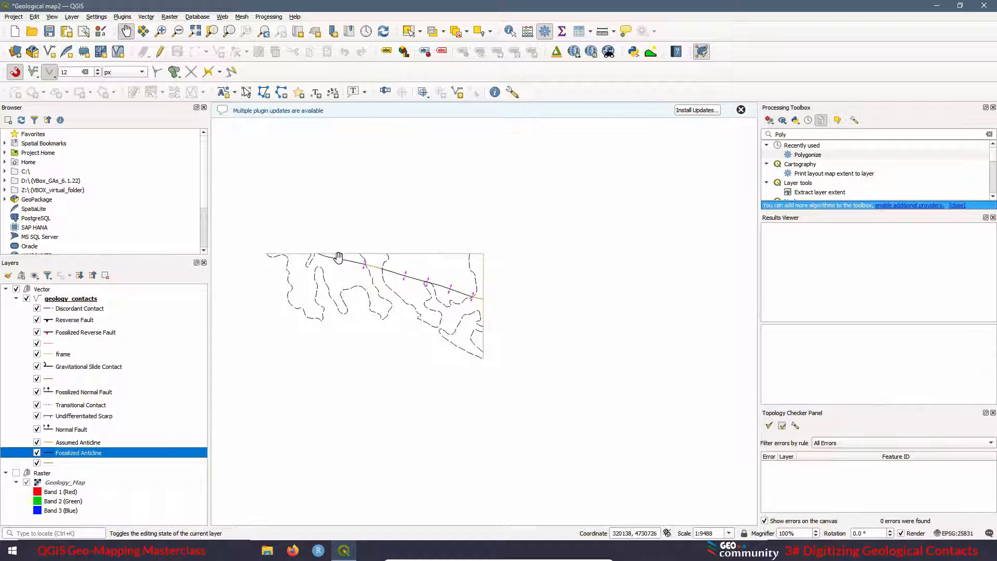
pyautogui.scroll(1, 335, 256)
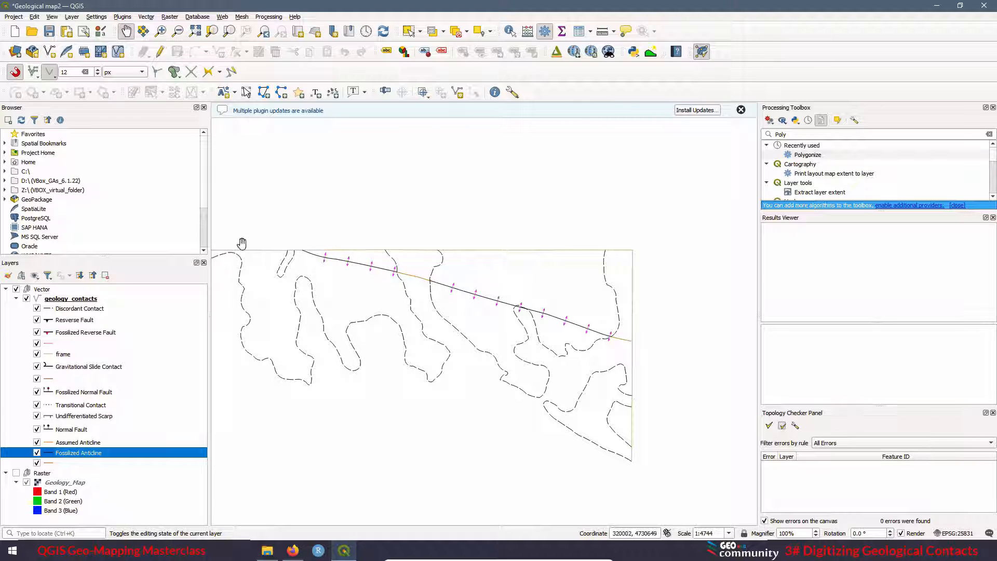
# Switch to Firefox and open the Digitazing Geological Contacts lesson under Lesson 3 of the QGIS Geo-Mapping Masterclass course.
pyautogui.click(293, 551)
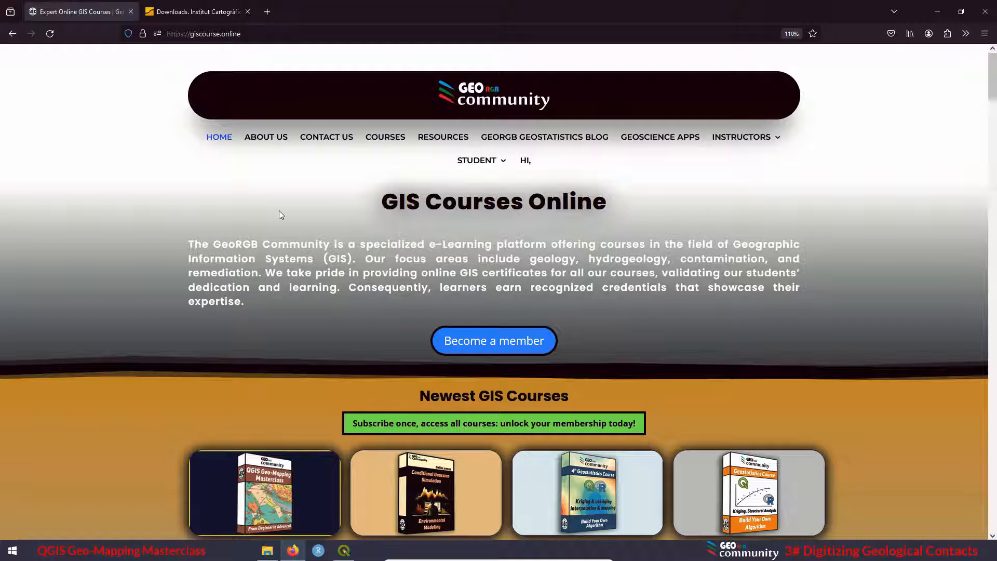
pyautogui.scroll(-3, 279, 213)
pyautogui.click(265, 331)
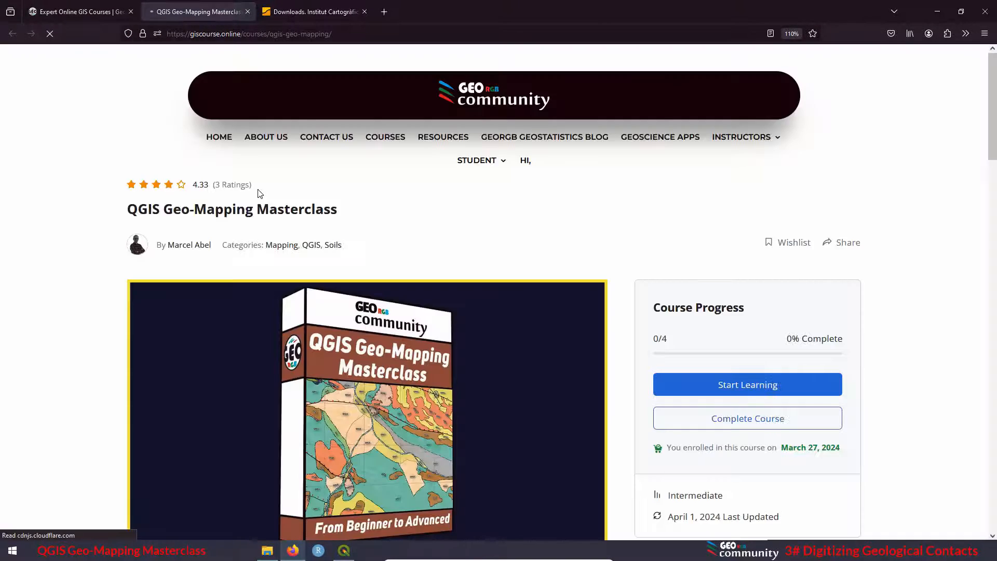
pyautogui.click(736, 392)
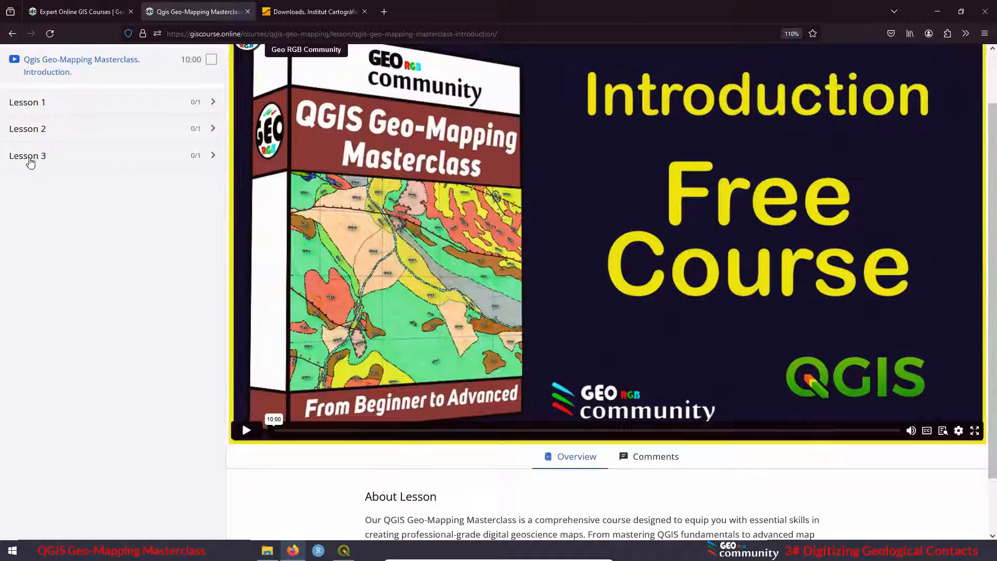
pyautogui.click(33, 157)
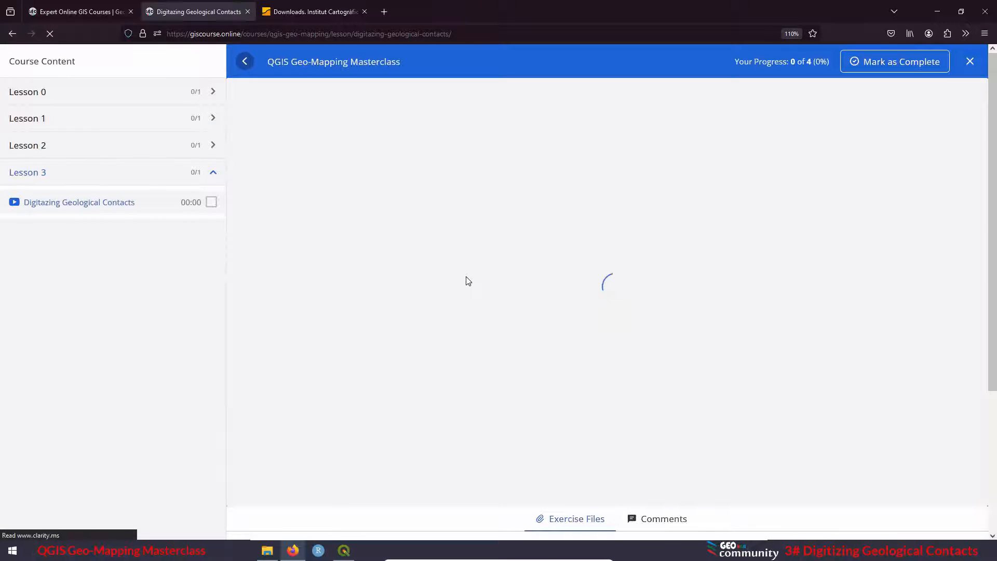
# Download FGDCGeoSym_fonts.zip from the lesson's exercise files and show it in its folder.
pyautogui.scroll(-2, 467, 277)
pyautogui.scroll(-2, 468, 270)
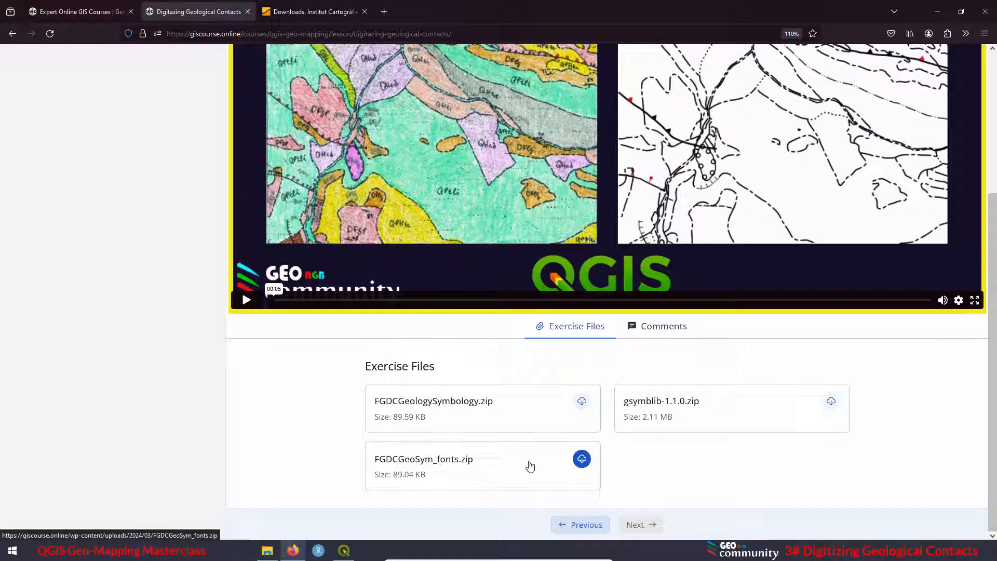
pyautogui.click(580, 466)
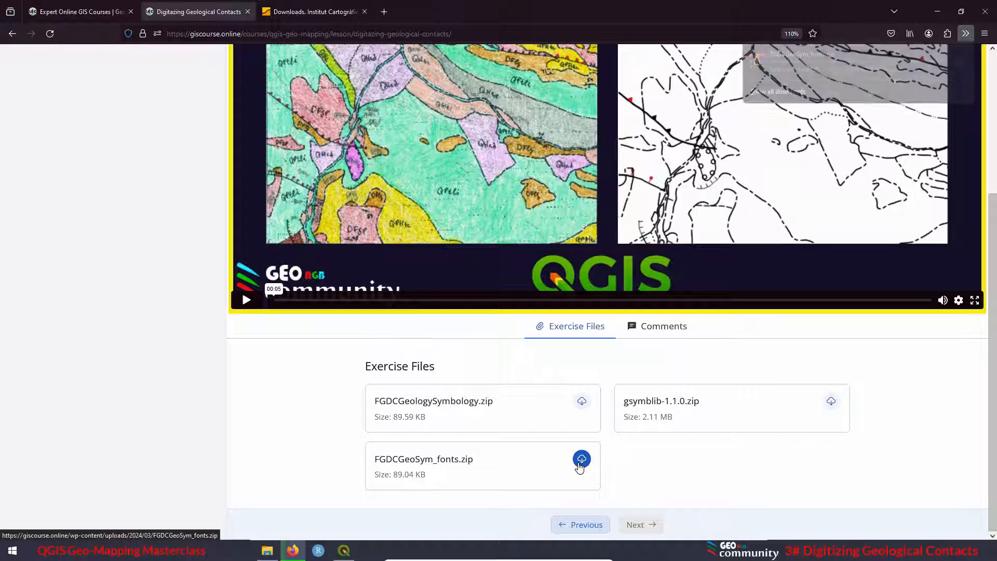
pyautogui.rightClick(772, 63)
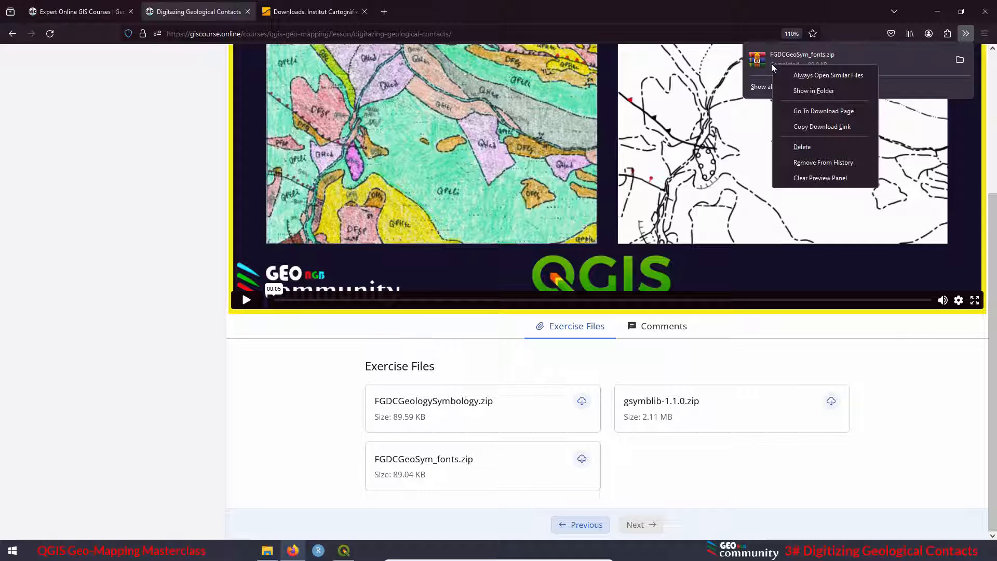
pyautogui.click(806, 91)
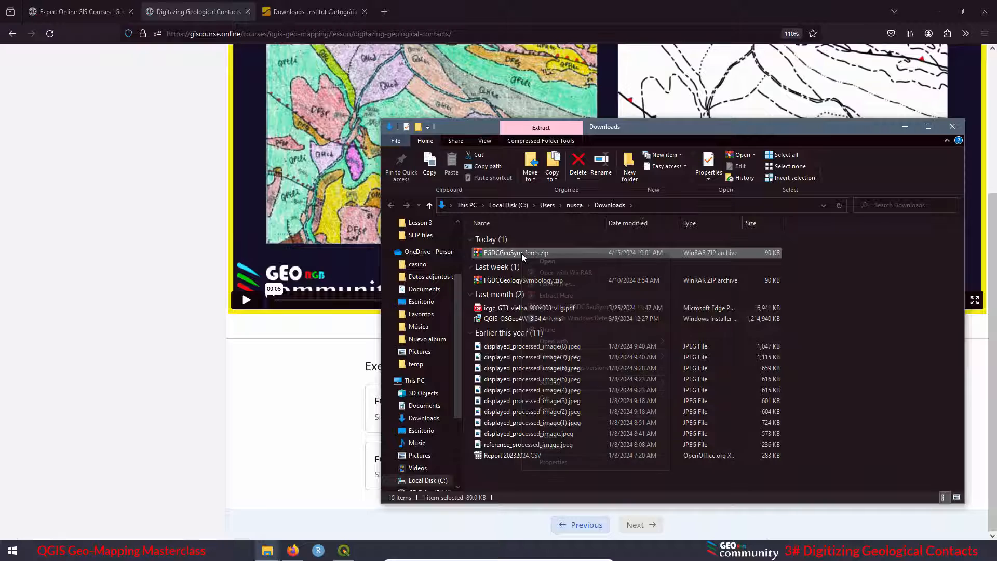
# Move FGDCGeoSym_fonts.zip from the Downloads folder into the fonts folder inside Lesson 3.
pyautogui.rightClick(521, 254)
pyautogui.click(542, 398)
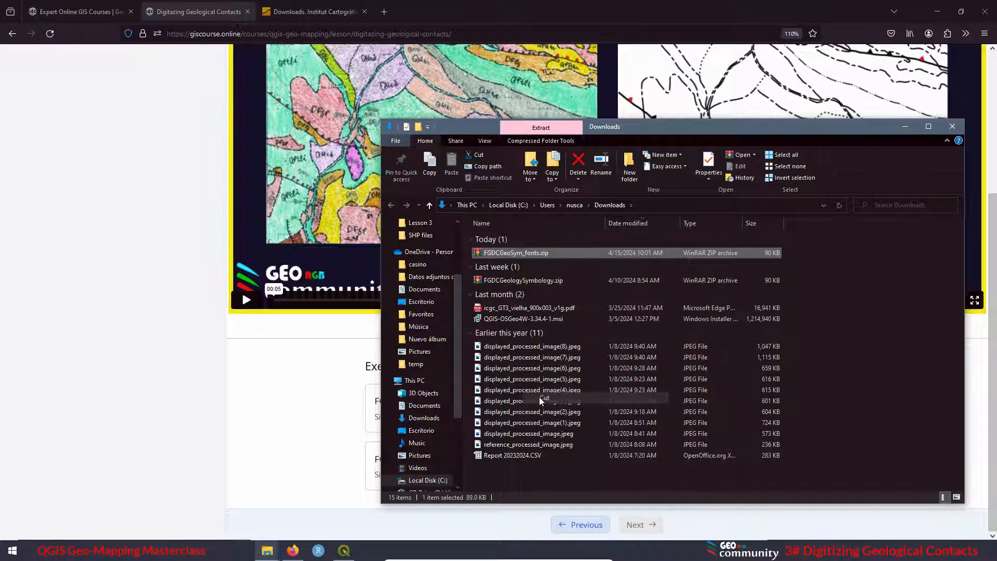
pyautogui.moveTo(272, 554)
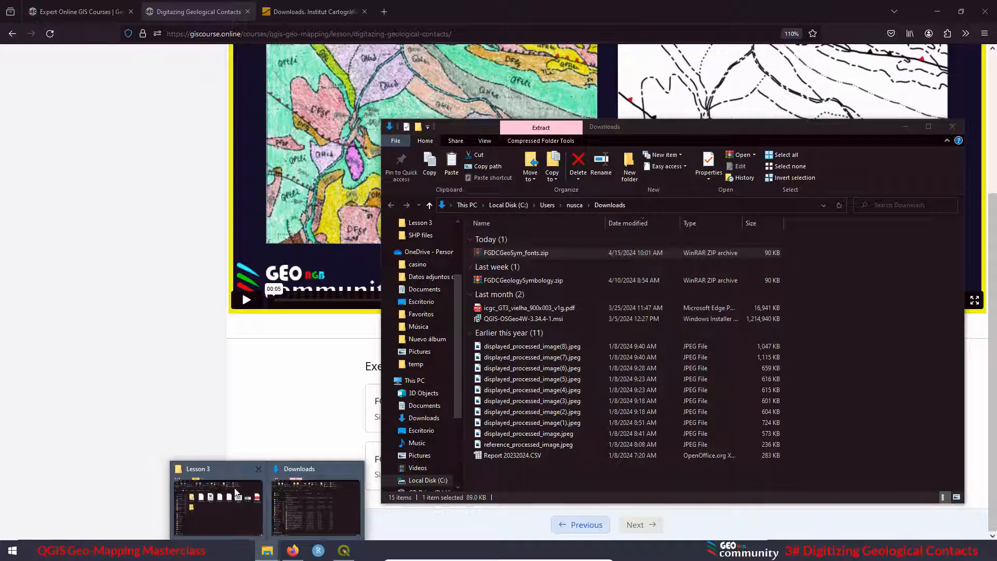
pyautogui.click(215, 473)
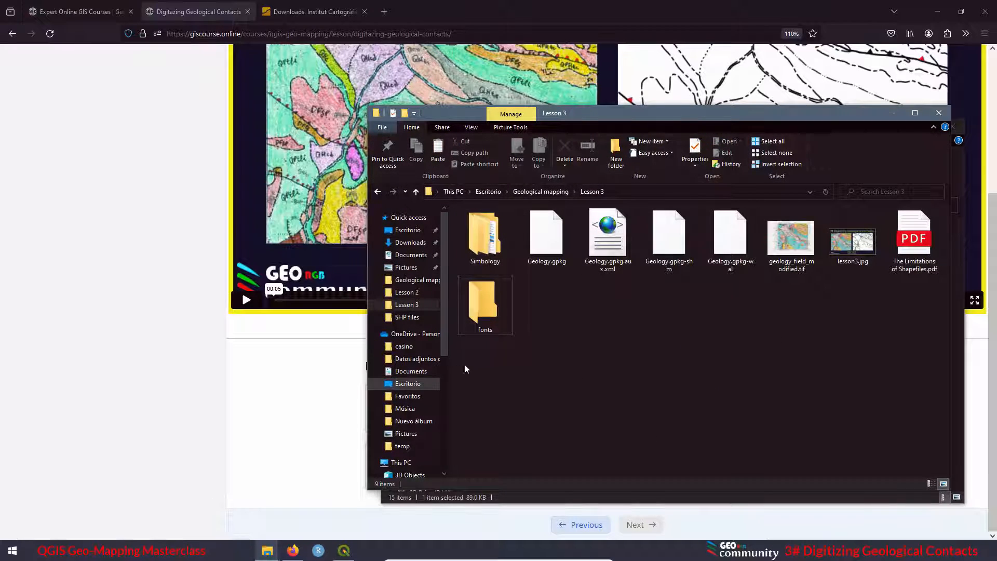
pyautogui.doubleClick(485, 304)
pyautogui.rightClick(561, 286)
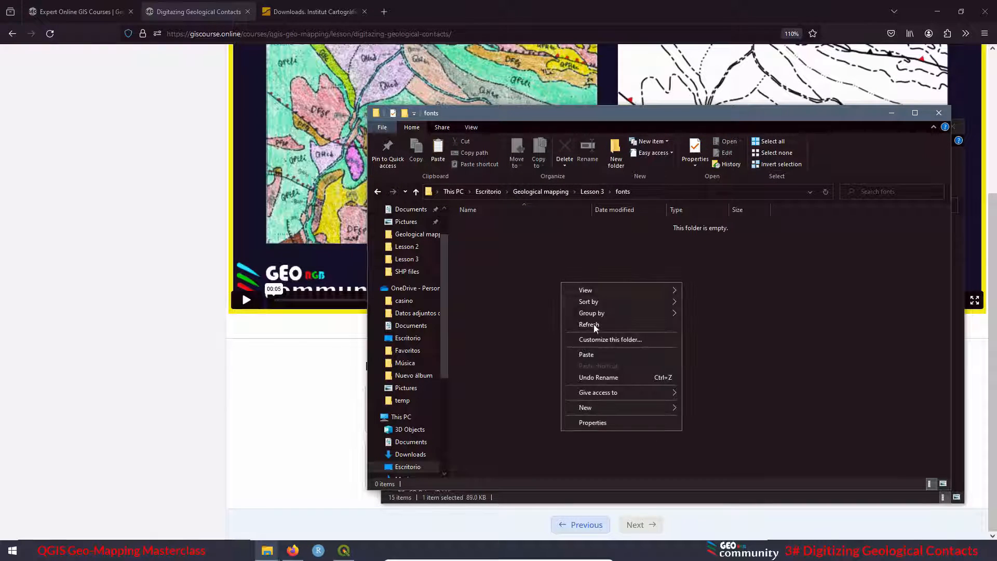
pyautogui.click(600, 360)
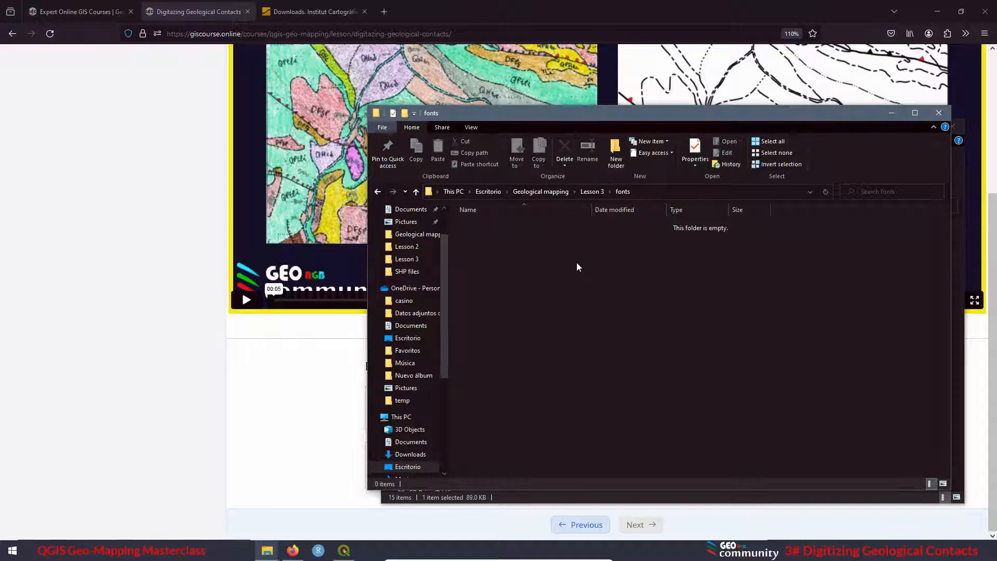
# Extract FGDCGeoSym_fonts.zip directly into the Lesson 3 fonts folder.
pyautogui.rightClick(509, 228)
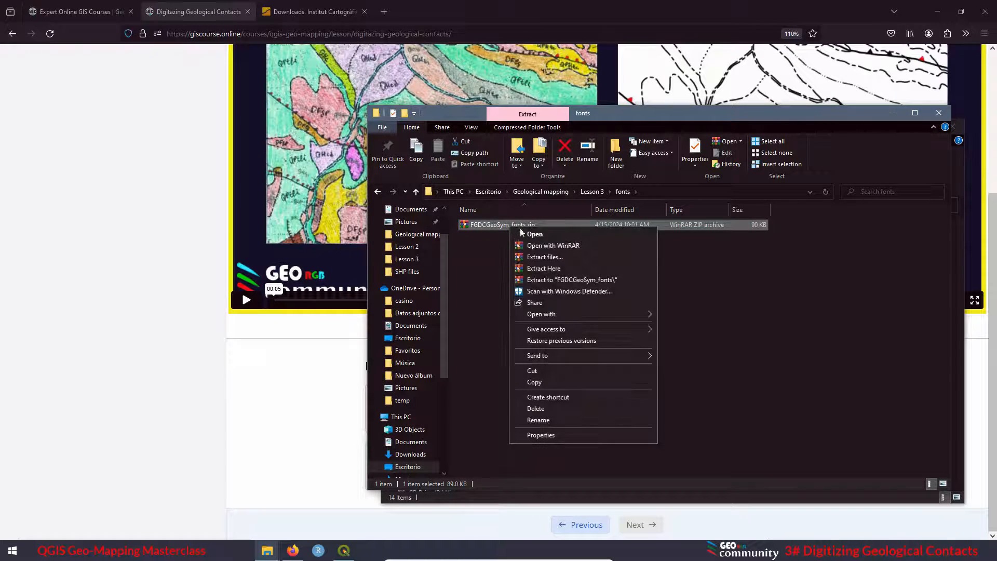
pyautogui.click(549, 267)
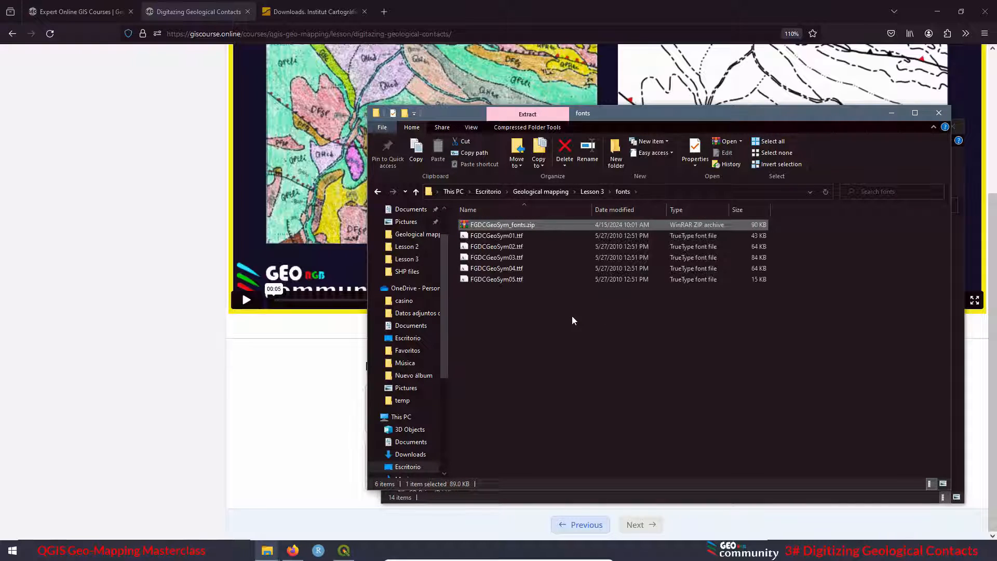
pyautogui.click(531, 347)
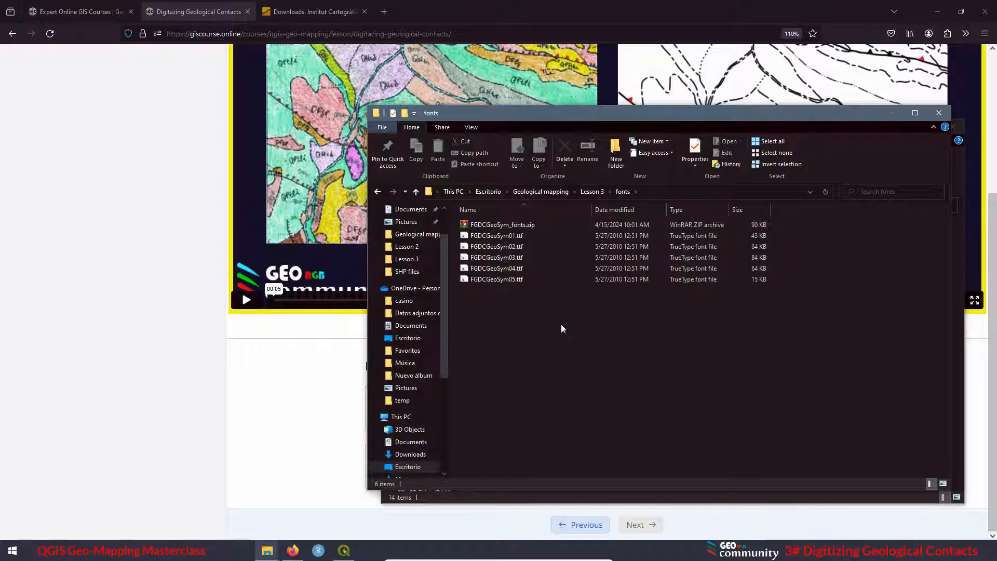
# Install the extracted FGDCGeoSym TrueType fonts, from FGDCGeoSym01 through FGDCGeoSym05.
pyautogui.rightClick(505, 236)
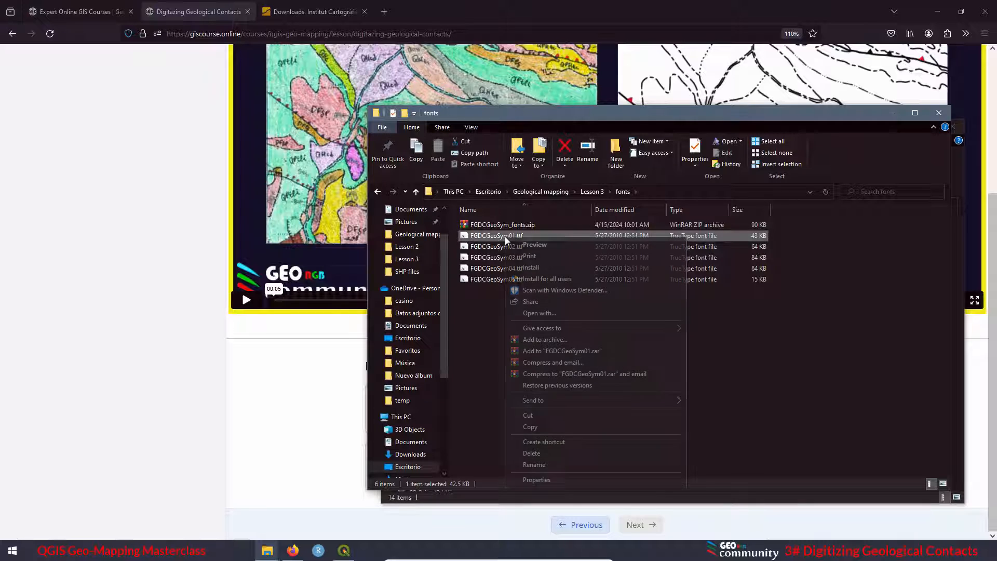
pyautogui.click(540, 268)
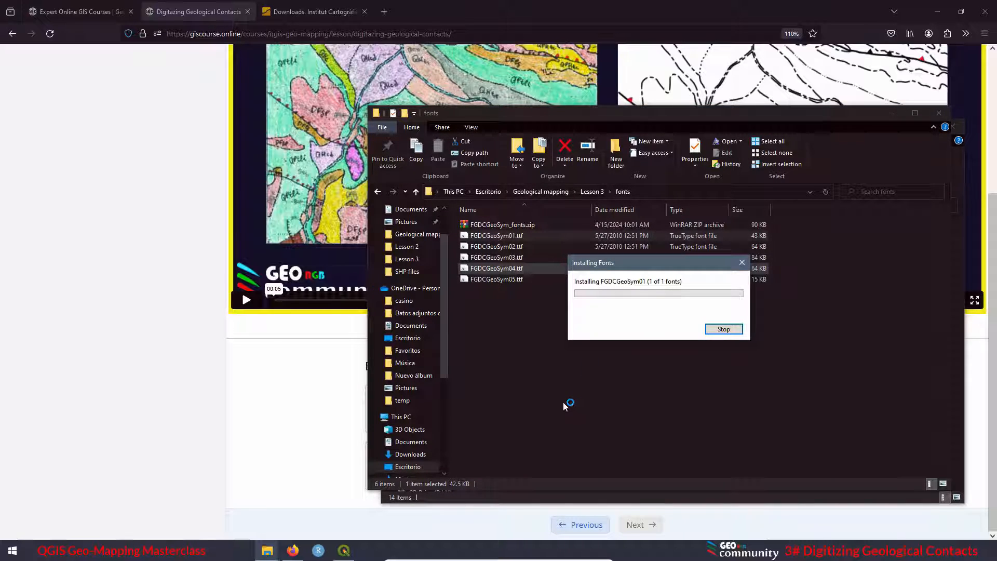
pyautogui.rightClick(513, 248)
pyautogui.click(544, 284)
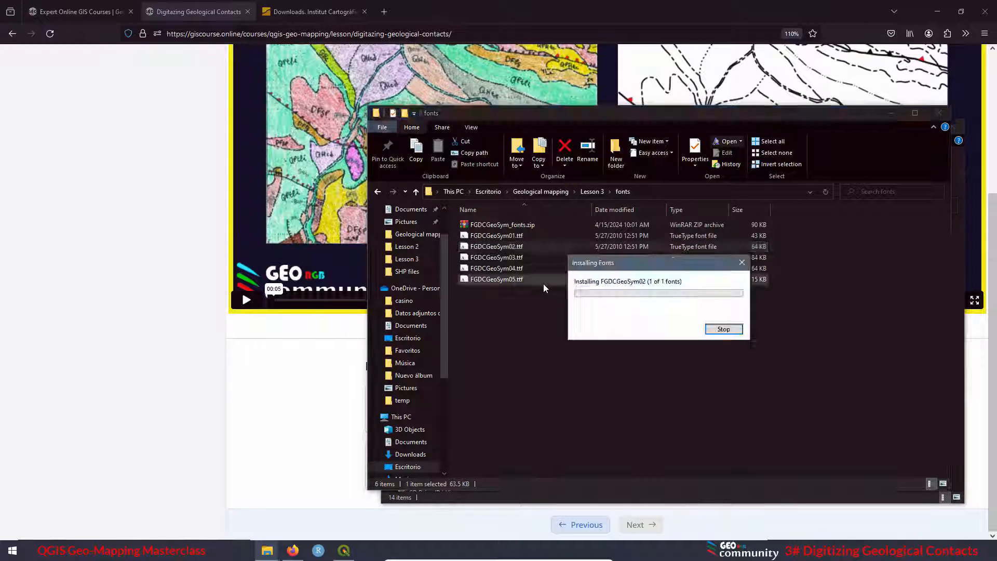
pyautogui.rightClick(501, 280)
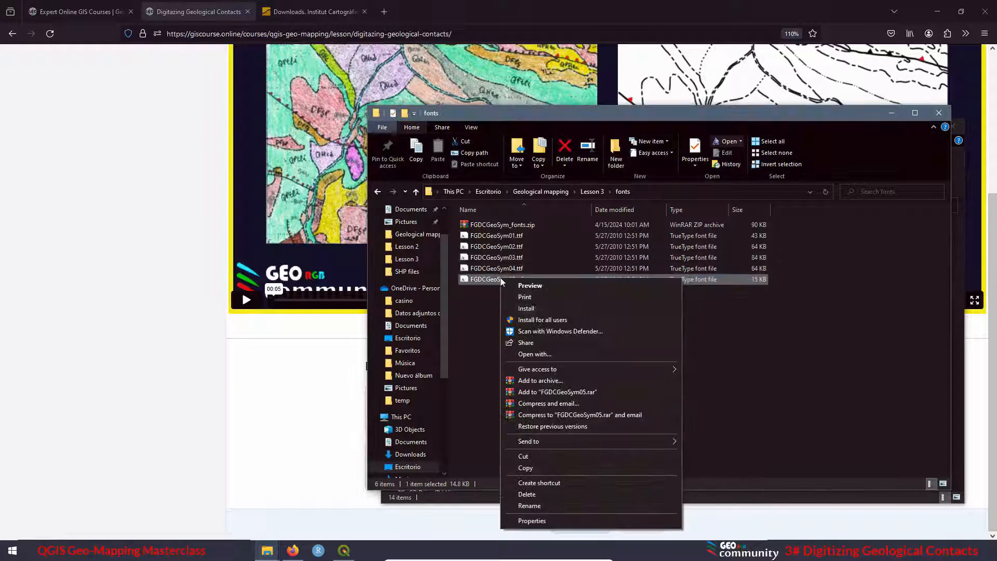
pyautogui.click(535, 310)
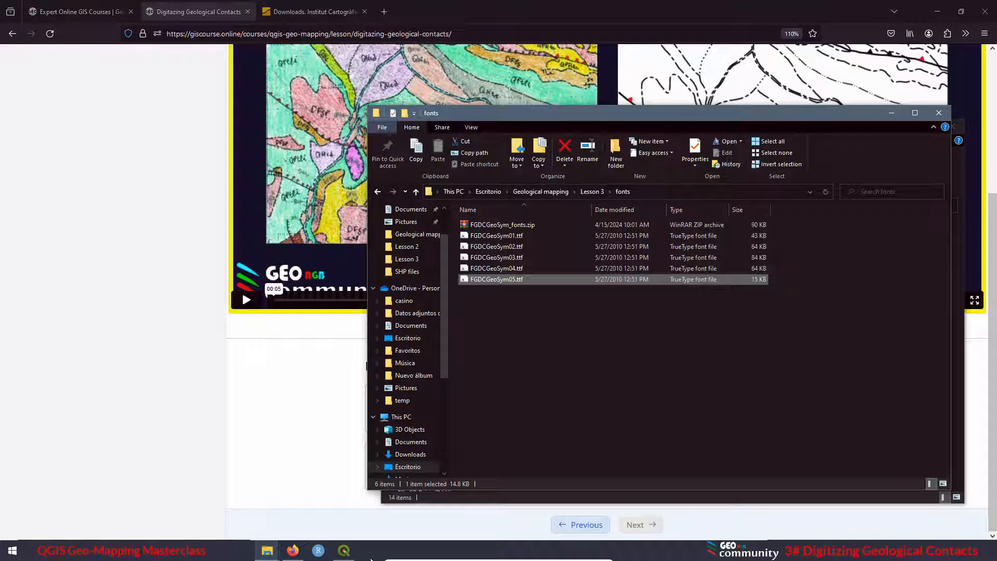
# Switch to QGIS, save the Geological map2 project and restart the program with that project open.
pyautogui.click(343, 550)
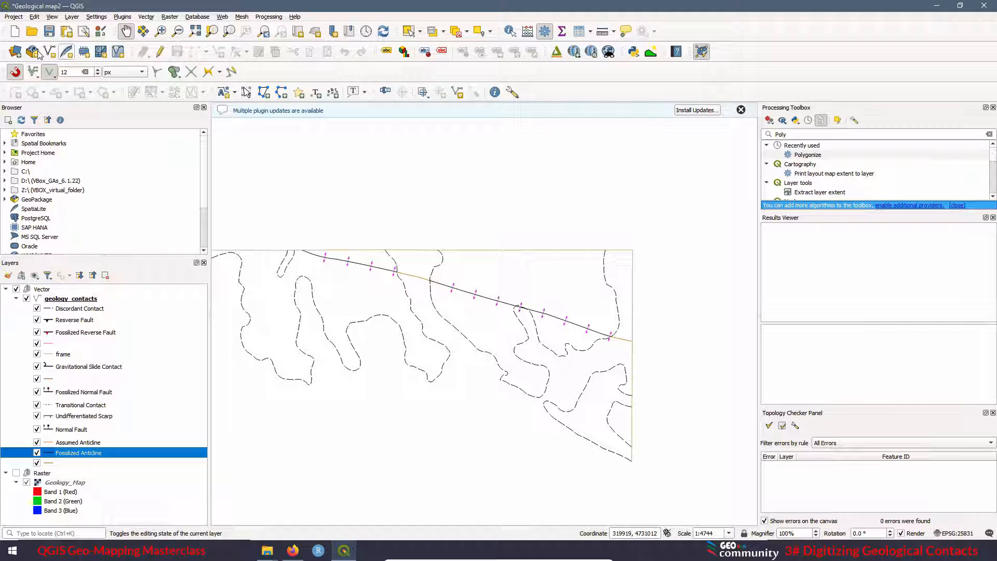
pyautogui.click(49, 31)
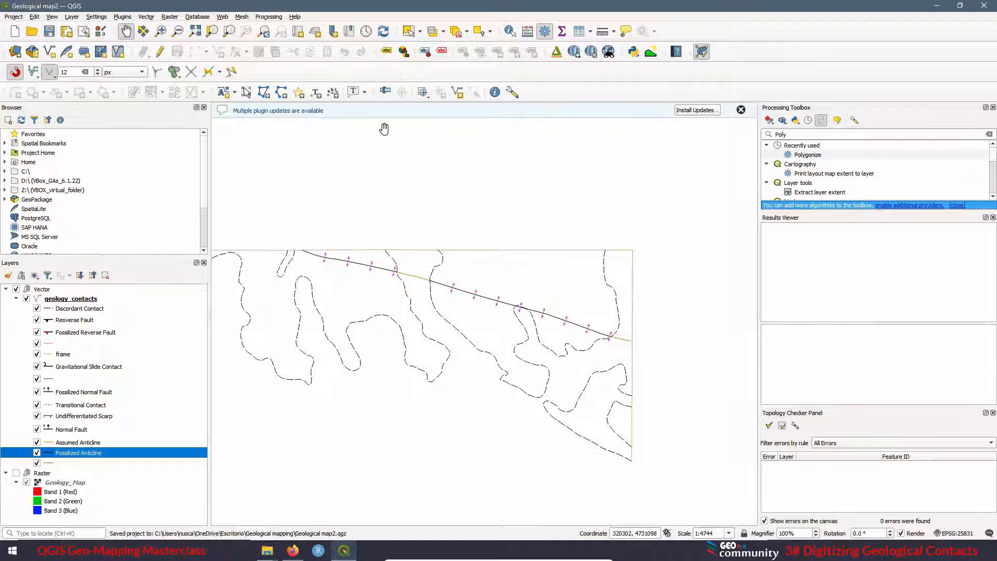
pyautogui.click(984, 6)
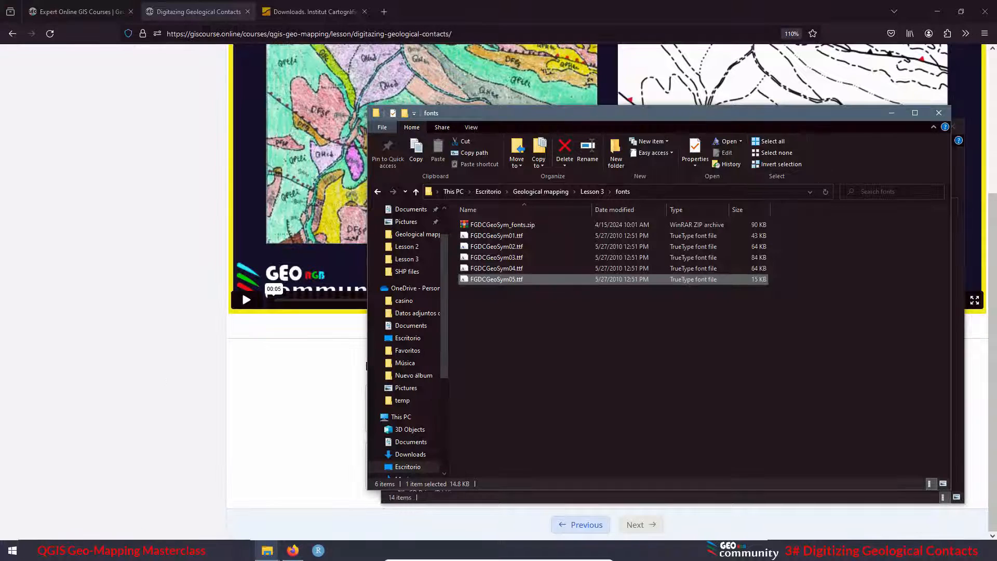
pyautogui.click(13, 550)
pyautogui.scroll(-10, 87, 305)
pyautogui.scroll(1, 87, 303)
pyautogui.click(86, 279)
pyautogui.click(100, 336)
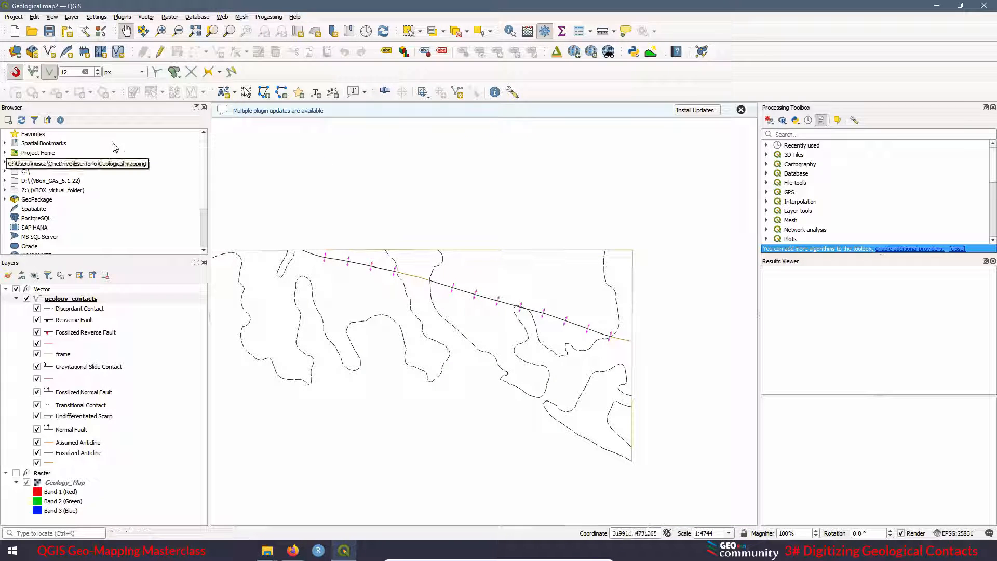
# Open the Fossilized Anticline symbol for editing and change its SVG Marker layer to a Font Marker.
pyautogui.click(68, 453)
pyautogui.rightClick(67, 452)
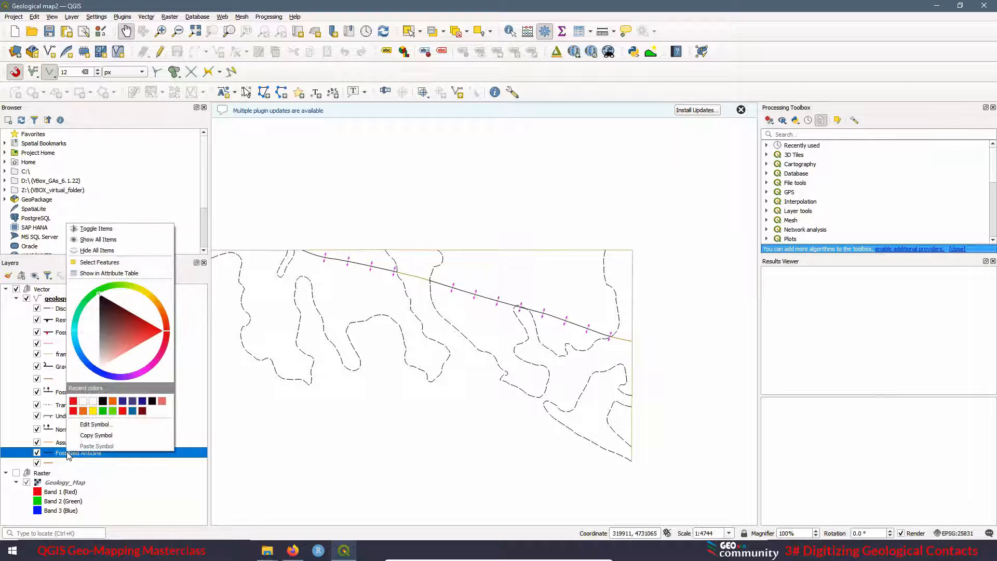
pyautogui.click(88, 425)
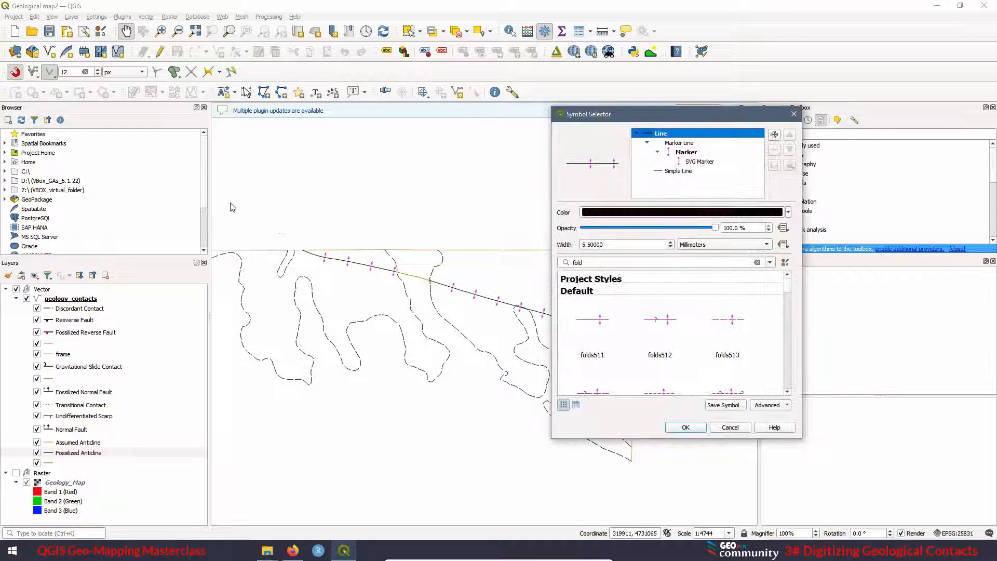
pyautogui.click(691, 162)
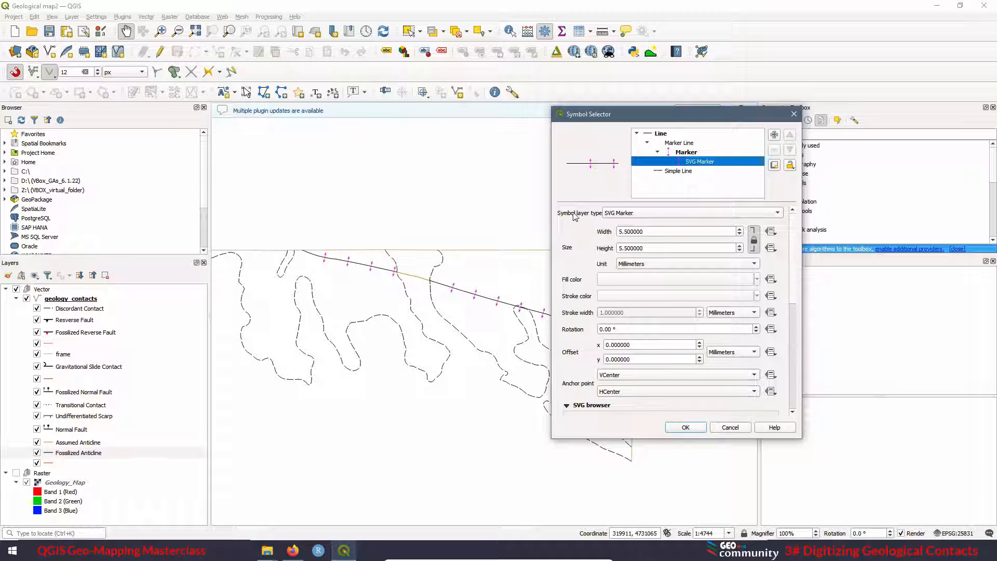
pyautogui.click(773, 214)
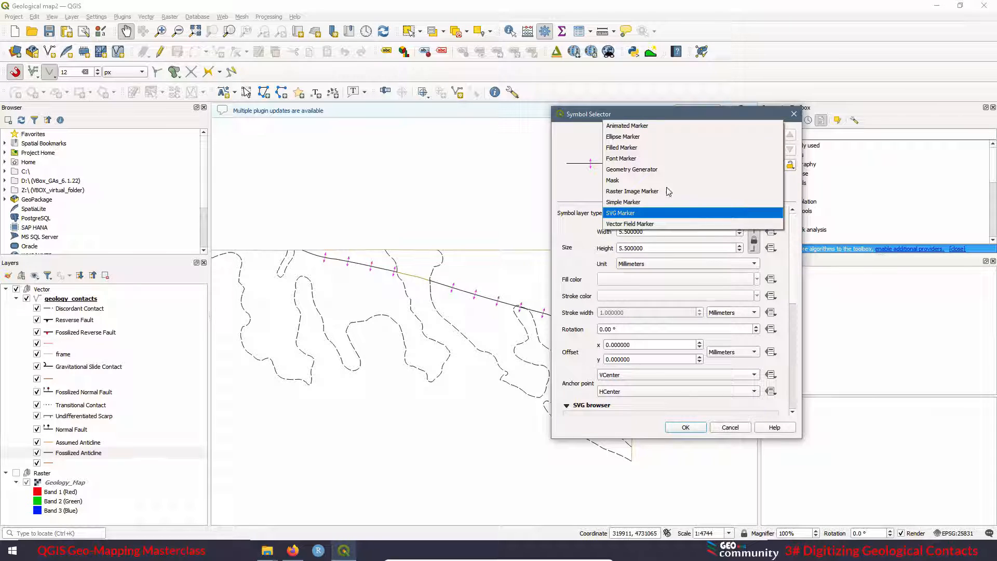
pyautogui.click(625, 160)
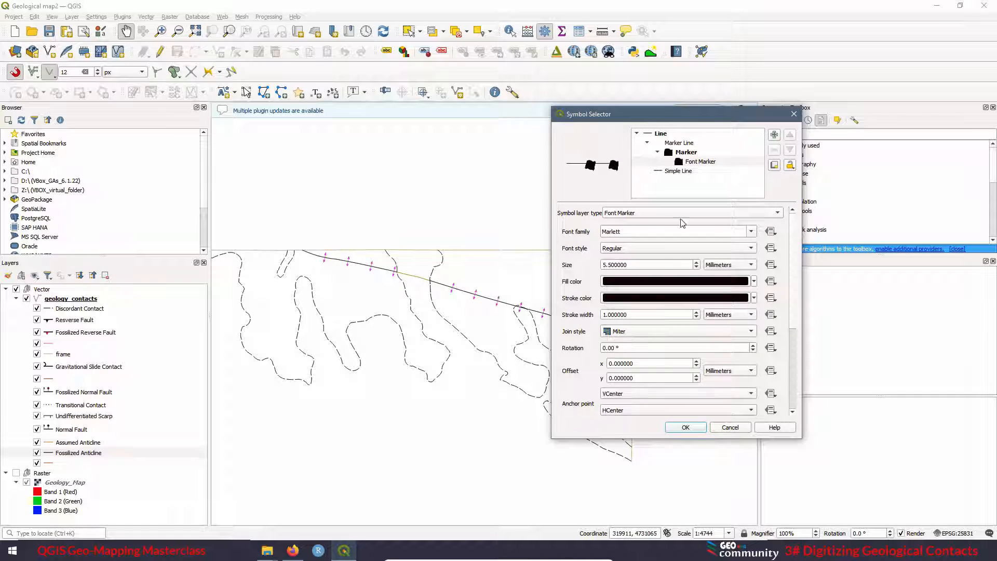
# Set the font marker's font family to FGDCGeoSym01 and its stroke width to 0.
pyautogui.click(752, 233)
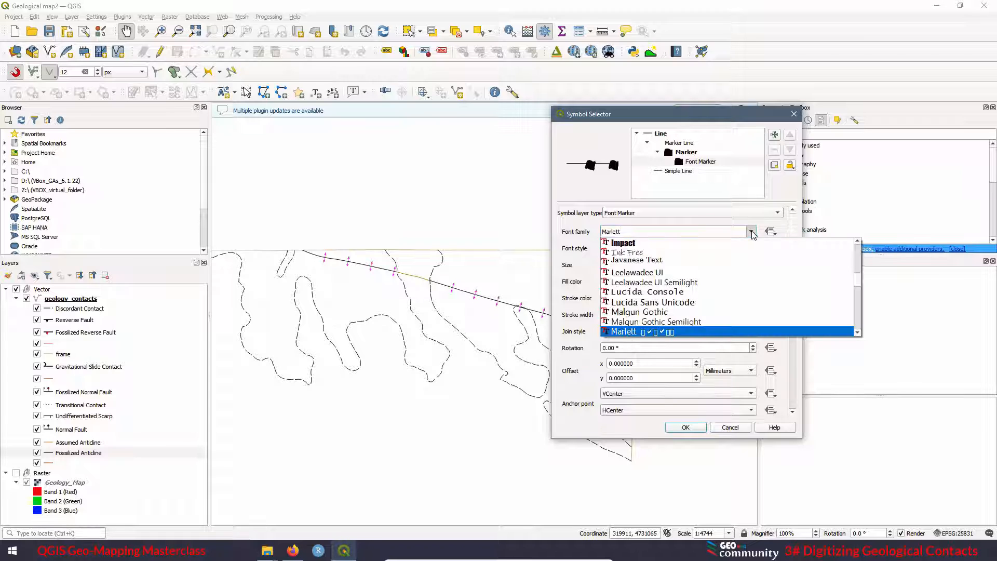
pyautogui.scroll(8, 722, 290)
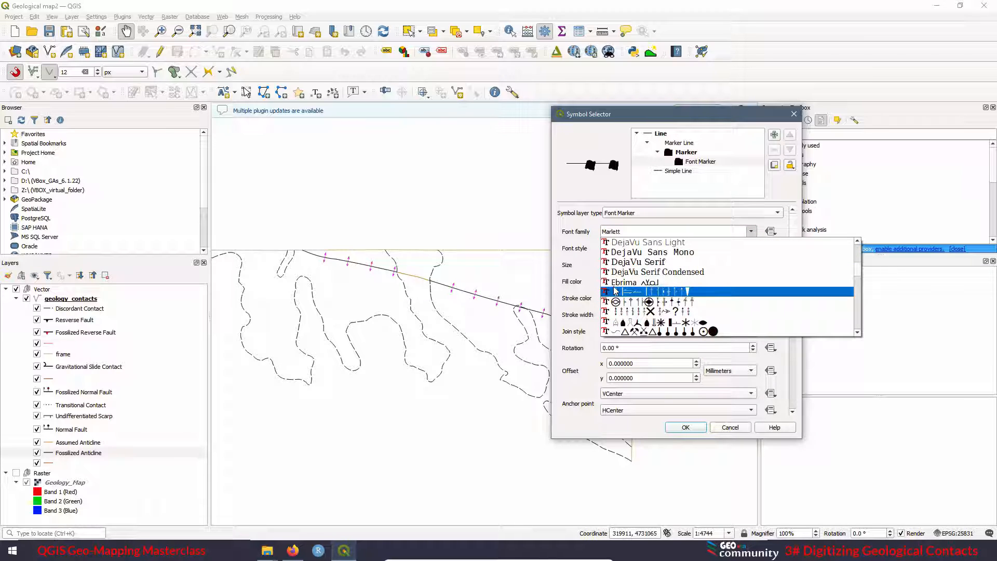
pyautogui.click(642, 292)
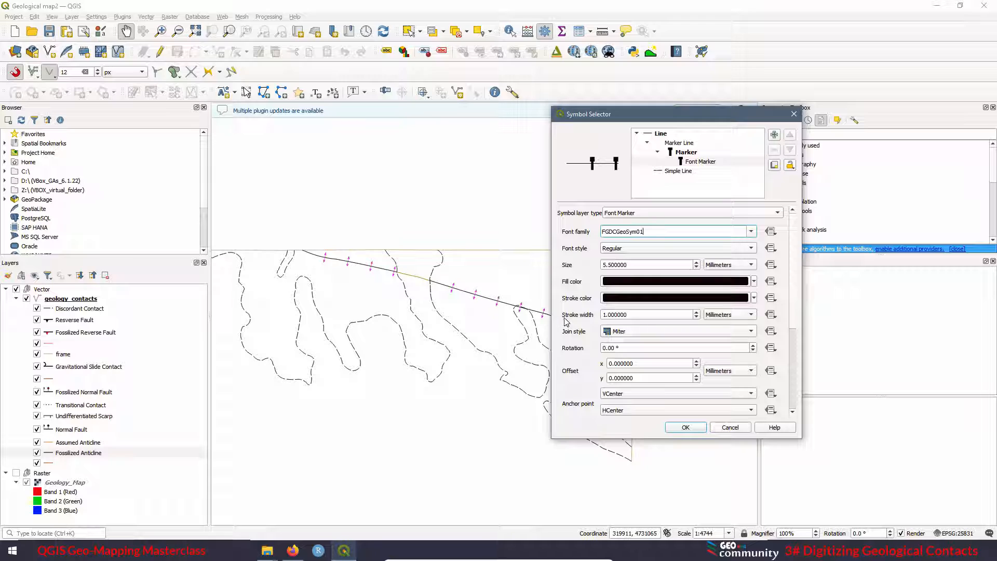
pyautogui.doubleClick(620, 314)
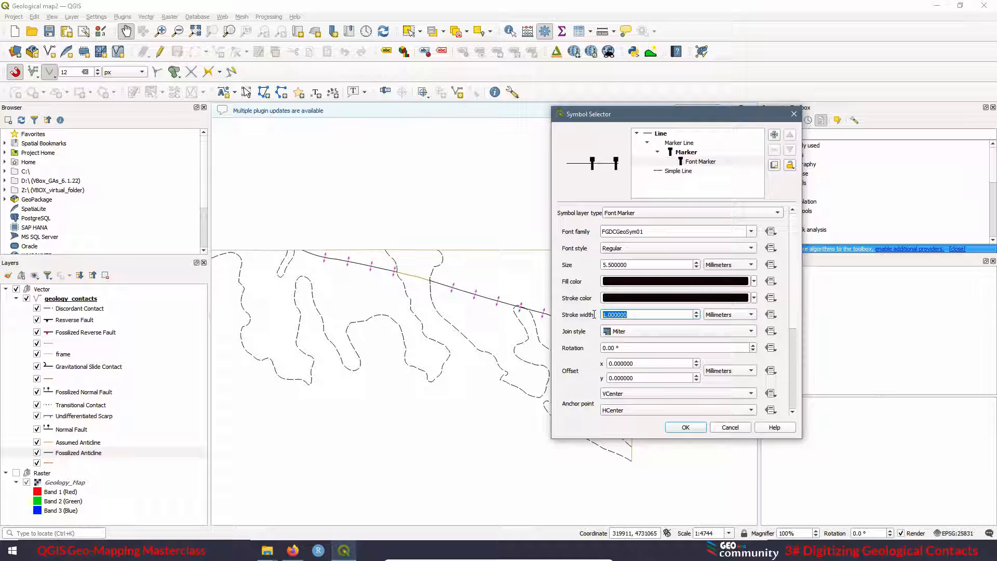
pyautogui.write('0')
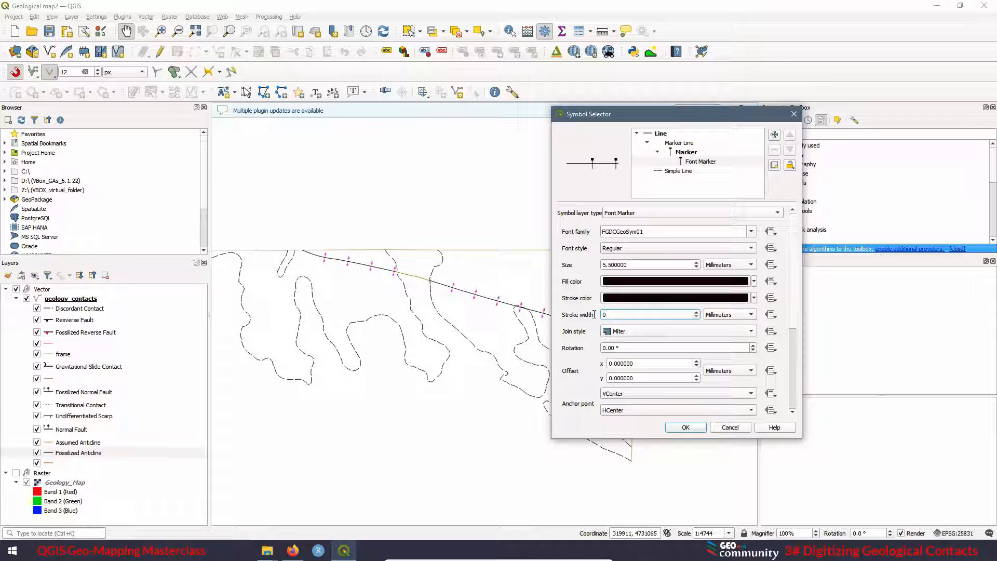
# Find the anticline glyph with opposing vertical arrows in the FGDCGeoSym01 character grid and assign it to the font marker.
pyautogui.moveTo(793, 313); pyautogui.dragTo(794, 314)
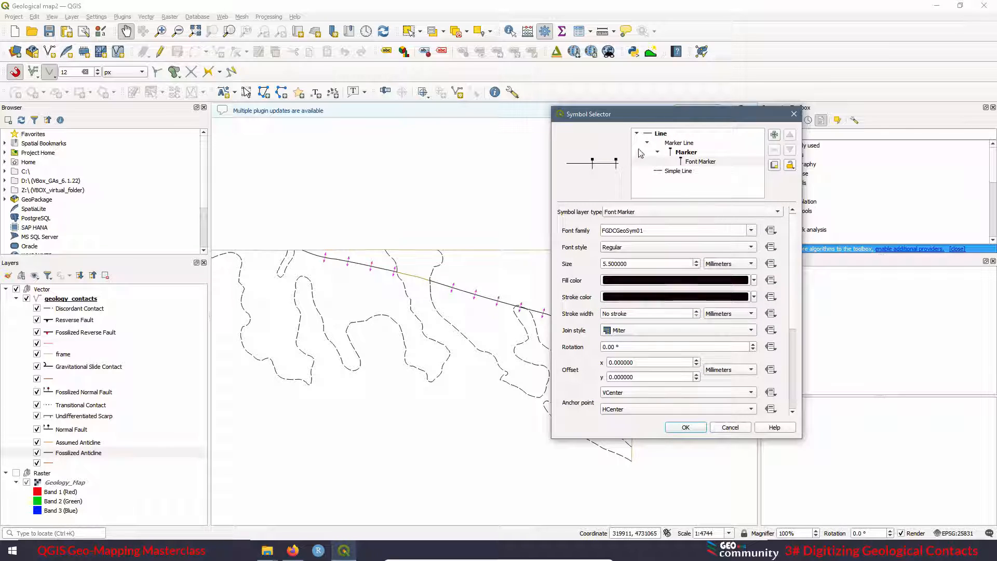
pyautogui.scroll(-1, 796, 319)
pyautogui.scroll(-5, 795, 318)
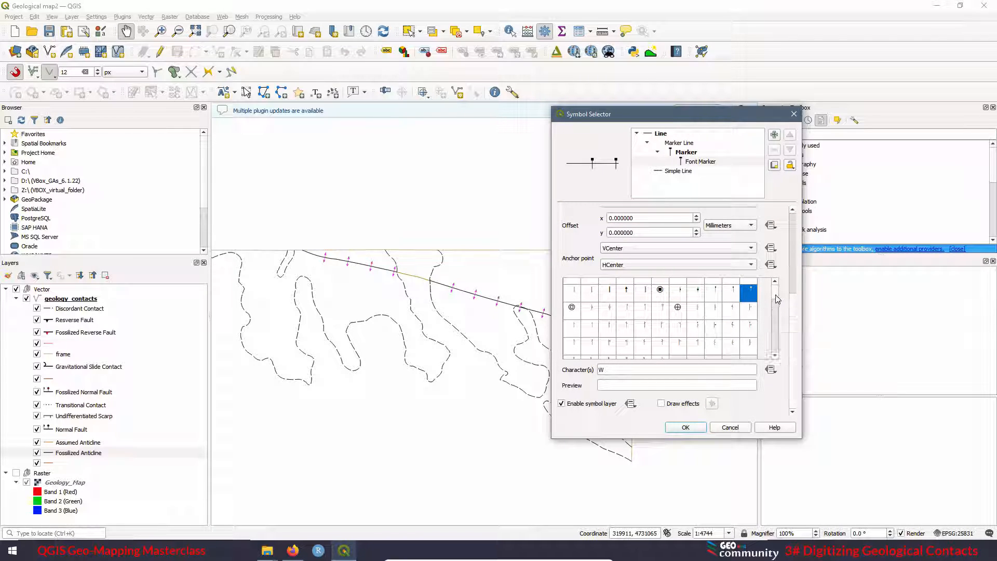
pyautogui.moveTo(775, 294); pyautogui.dragTo(777, 296)
pyautogui.click(775, 329)
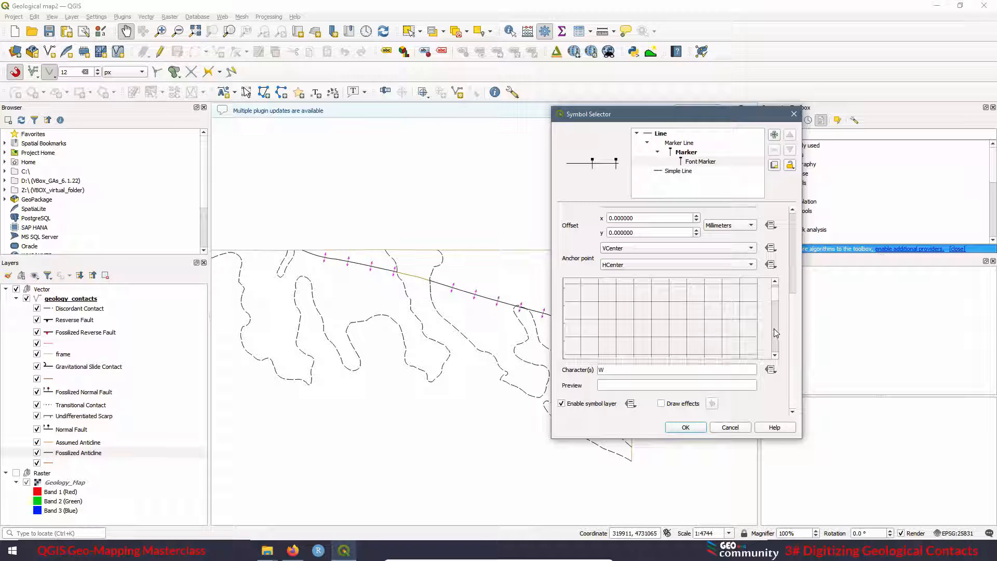
pyautogui.click(774, 329)
pyautogui.click(774, 329)
pyautogui.click(774, 329)
pyautogui.click(774, 329)
pyautogui.scroll(5, 781, 311)
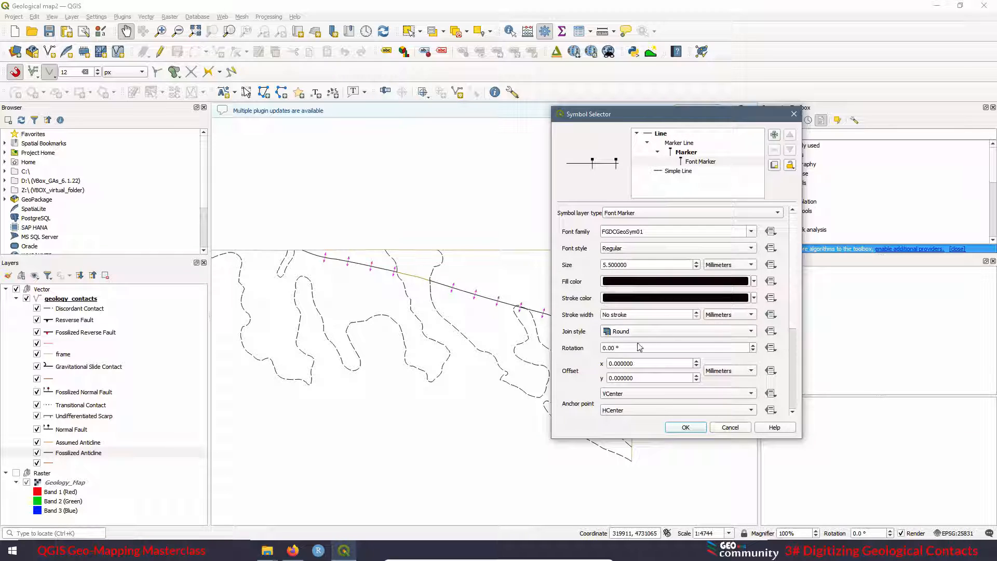
pyautogui.scroll(2, 636, 331)
pyautogui.scroll(-4, 795, 333)
pyautogui.moveTo(773, 329); pyautogui.dragTo(775, 320)
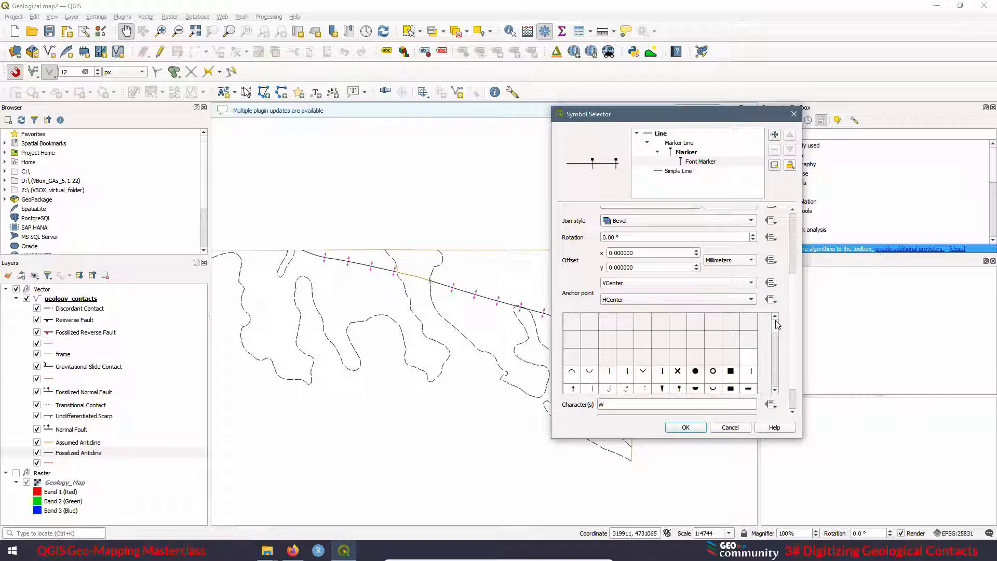
pyautogui.scroll(-8, 777, 393)
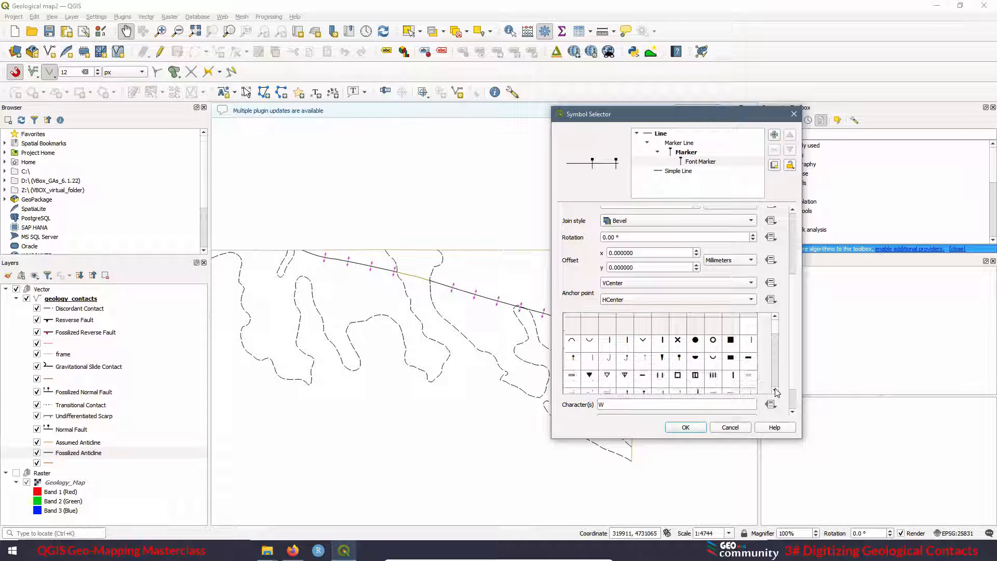
pyautogui.scroll(-8, 777, 392)
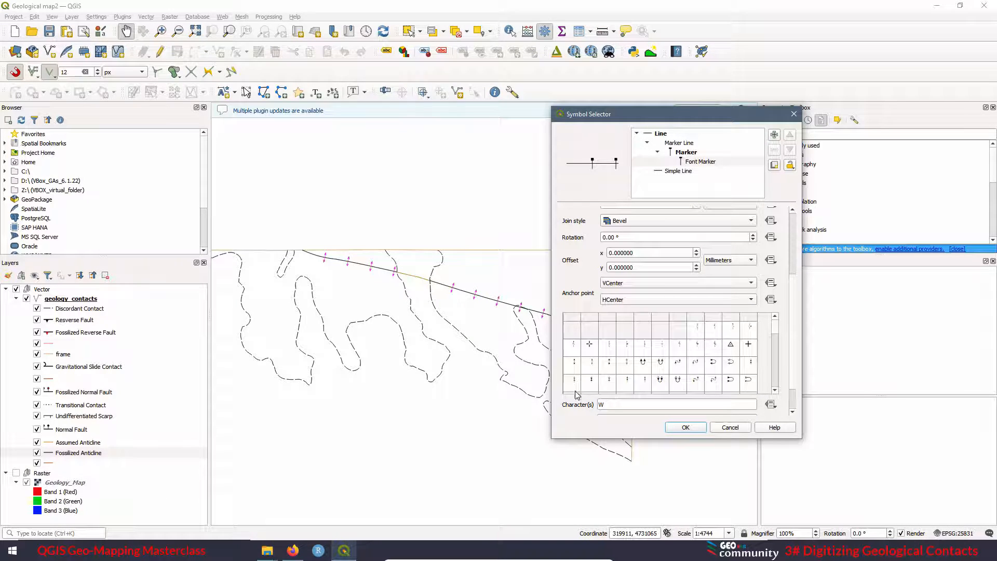
pyautogui.click(575, 365)
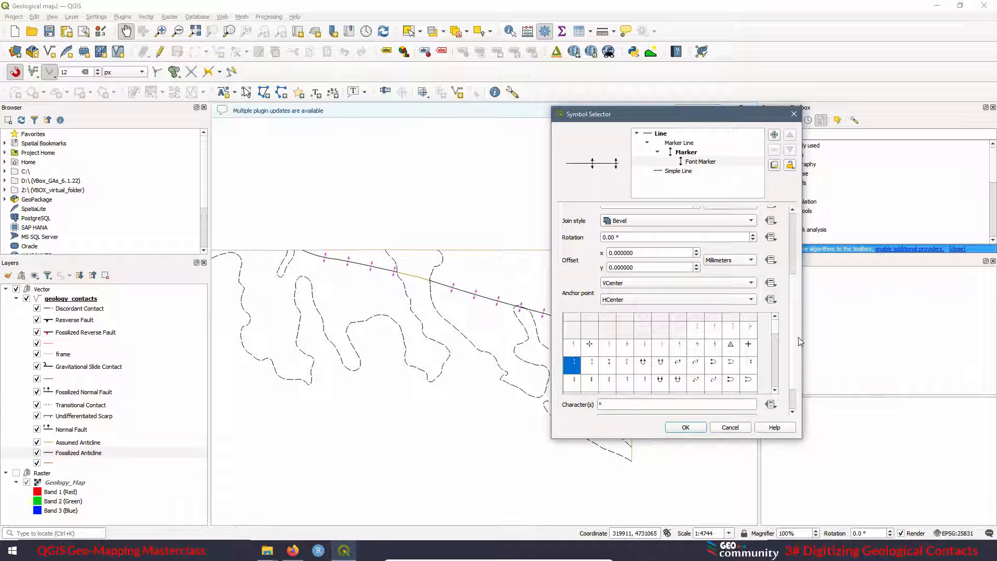
# Set the fill color of the Fossilized Anticline's font marker to red.
pyautogui.scroll(5, 779, 312)
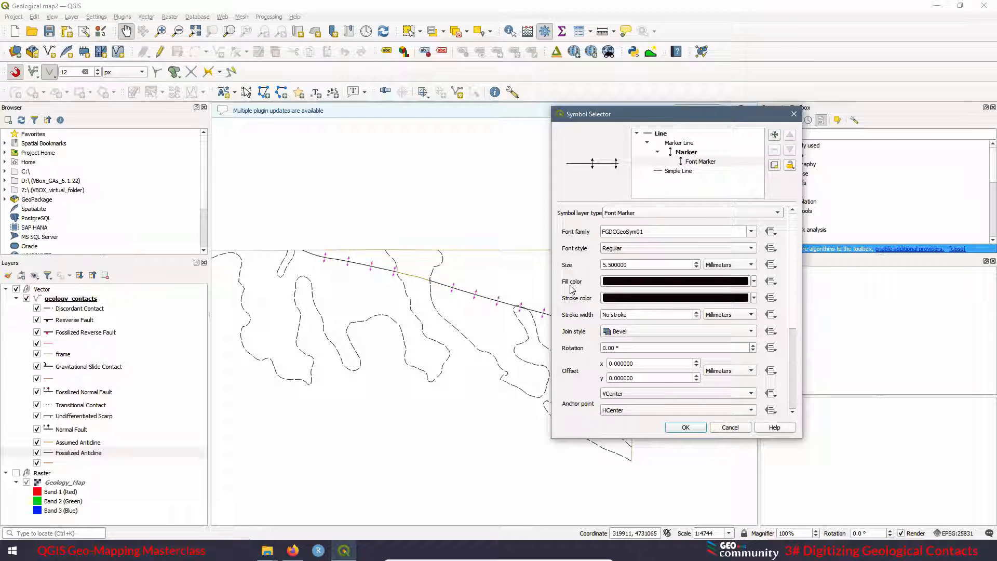
pyautogui.click(755, 282)
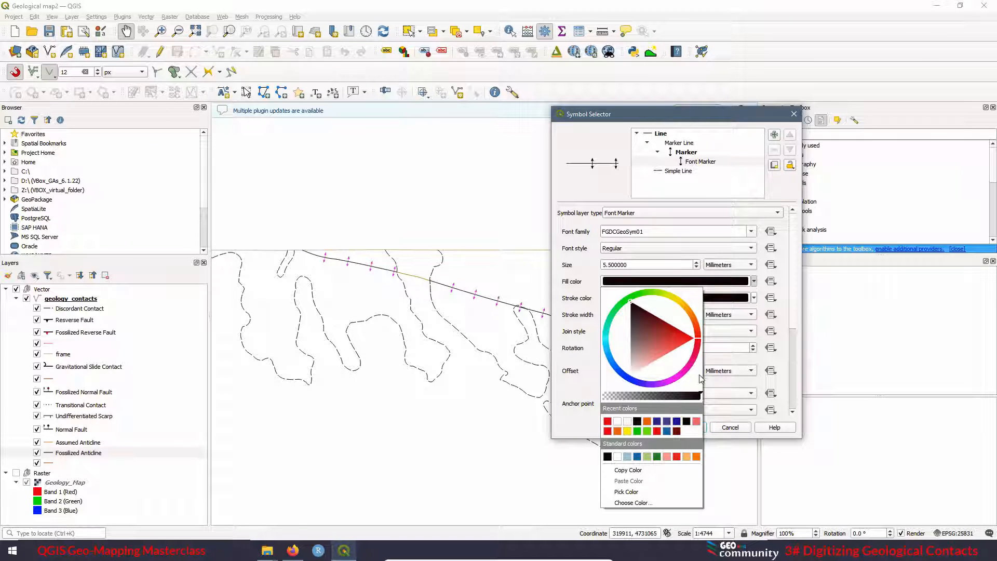
pyautogui.click(607, 422)
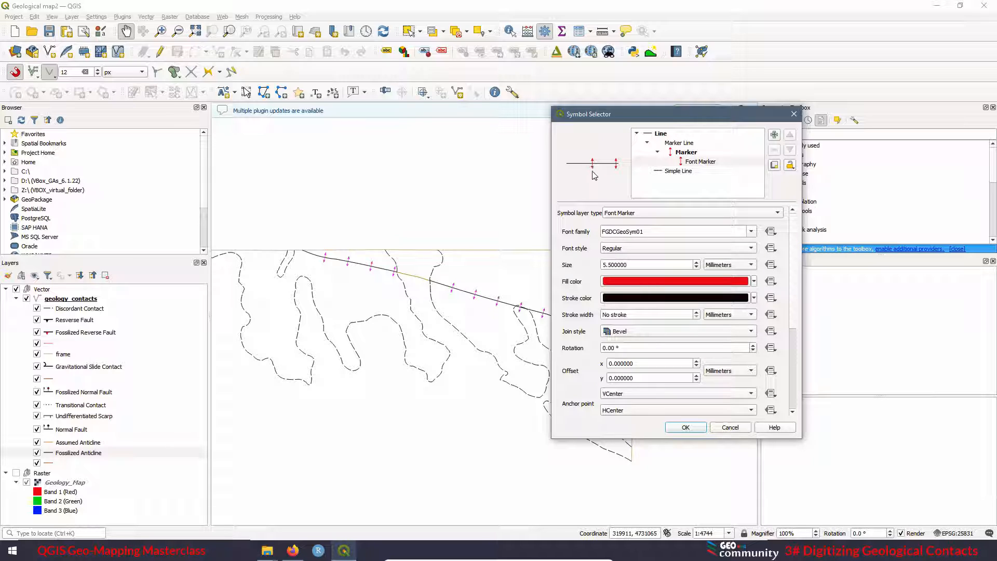
# Set the stroke style of the Fossilized Anticline's simple line to Dash Line and apply the symbol.
pyautogui.click(671, 172)
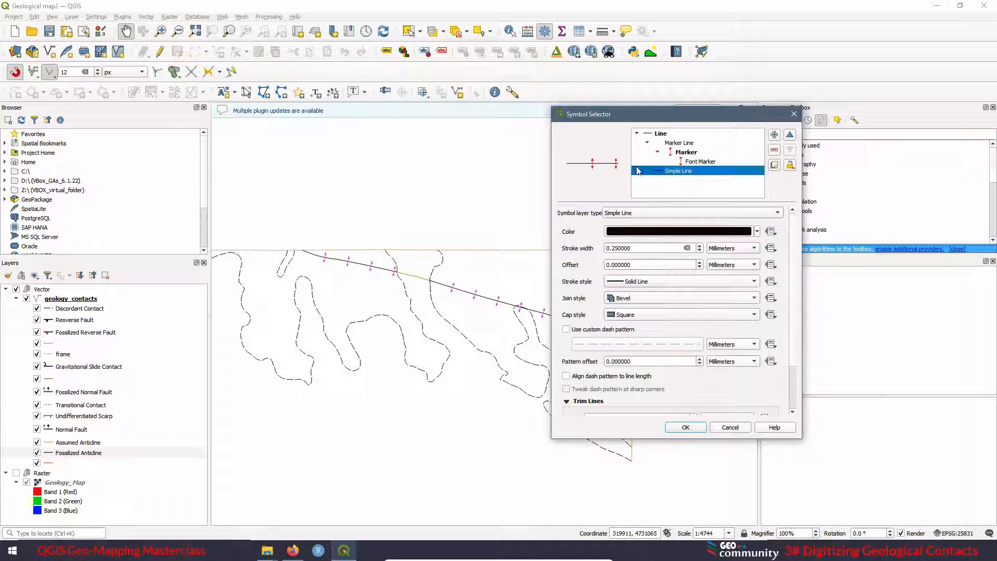
pyautogui.click(754, 284)
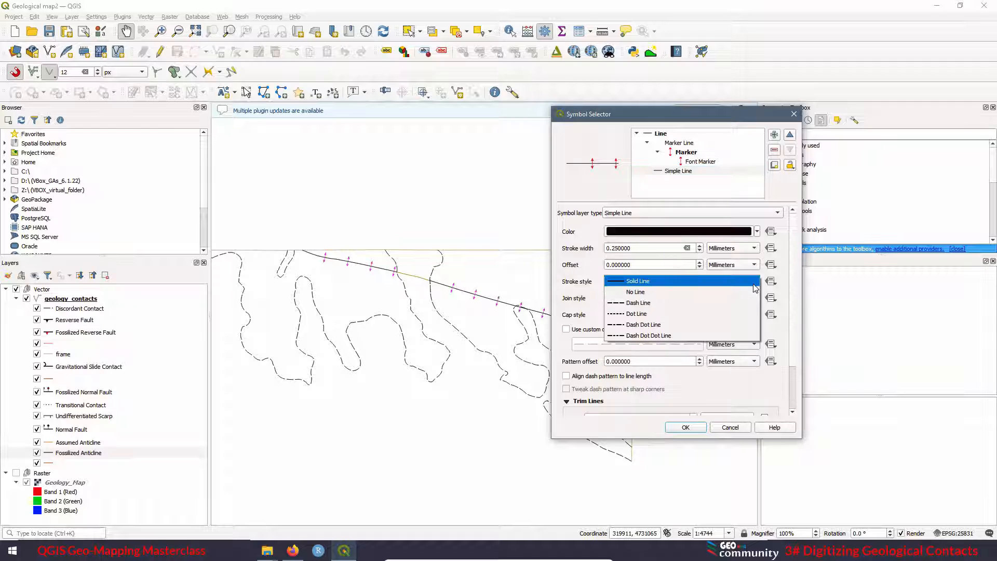
pyautogui.click(639, 304)
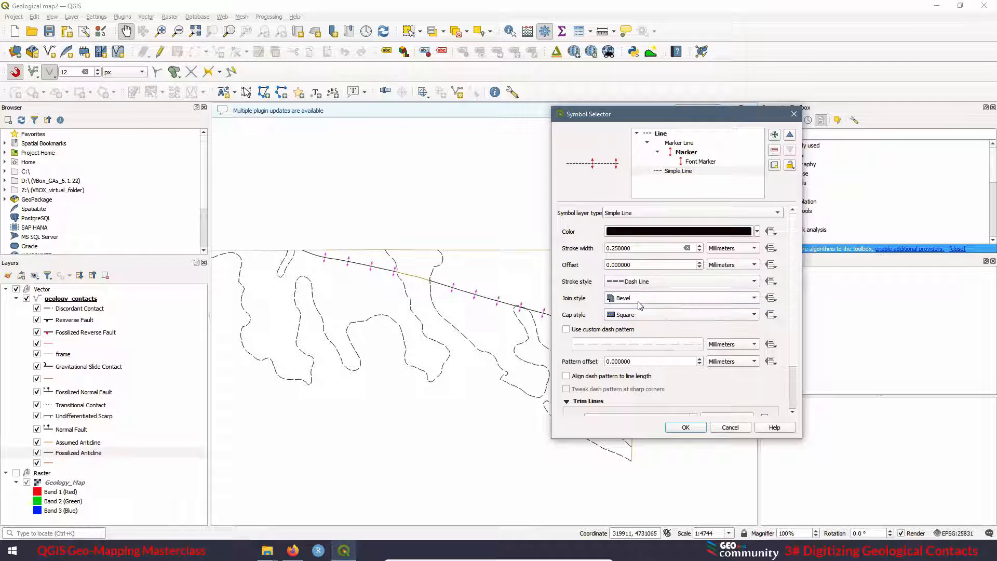
pyautogui.click(686, 427)
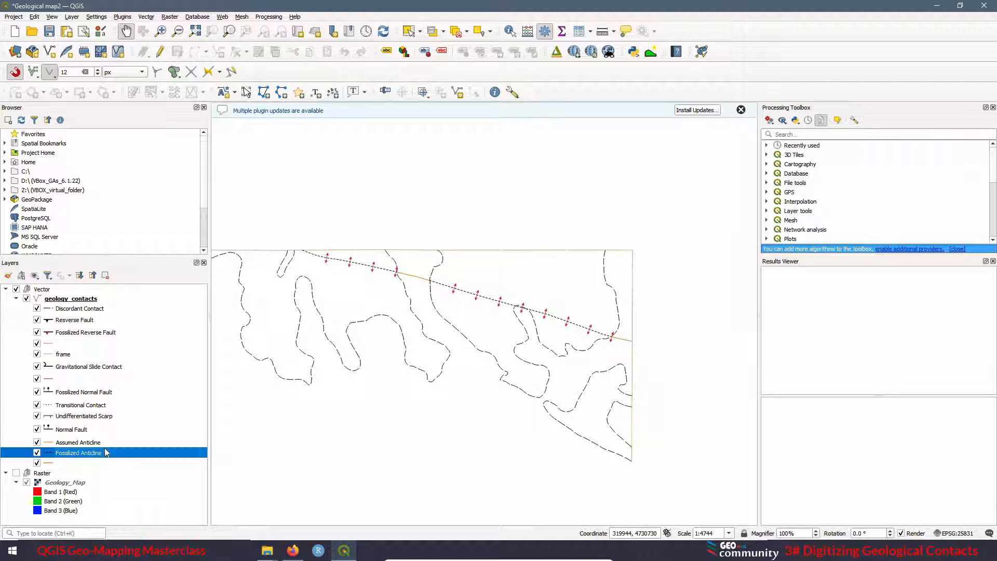
# Apply the folds511 preset to the Assumed Anticline symbol and change its SVG Marker layer to a Font Marker.
pyautogui.rightClick(85, 442)
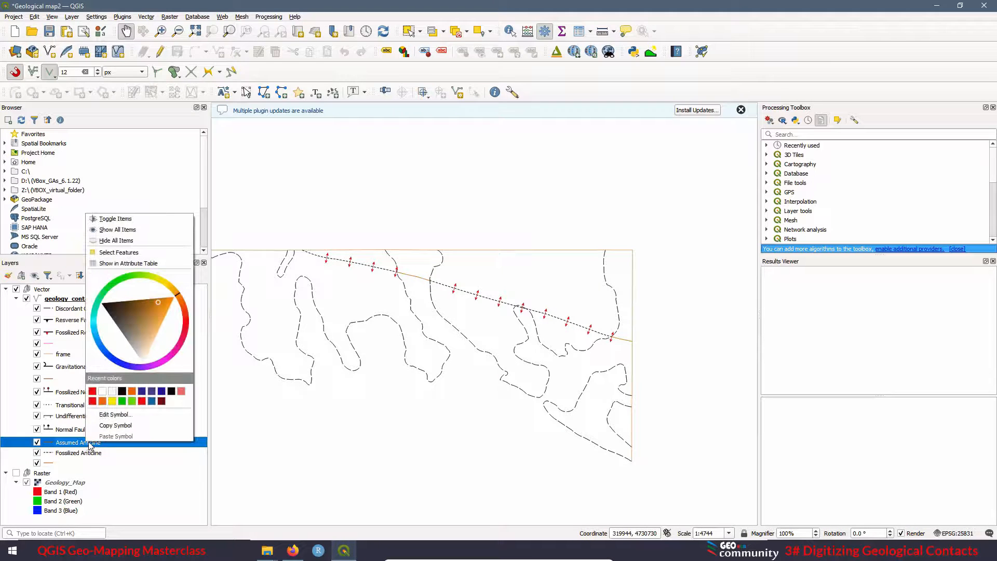
pyautogui.click(109, 415)
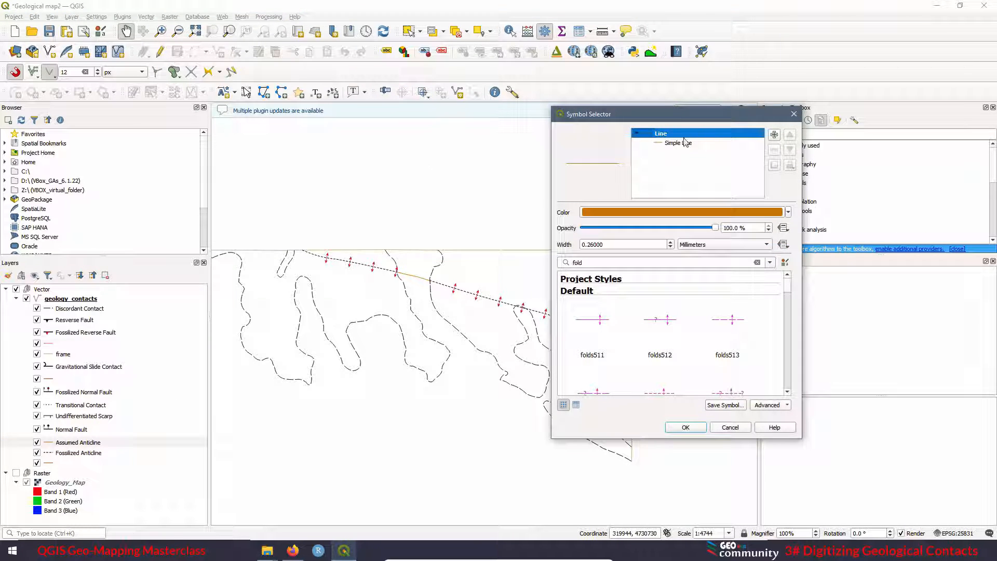
pyautogui.click(597, 326)
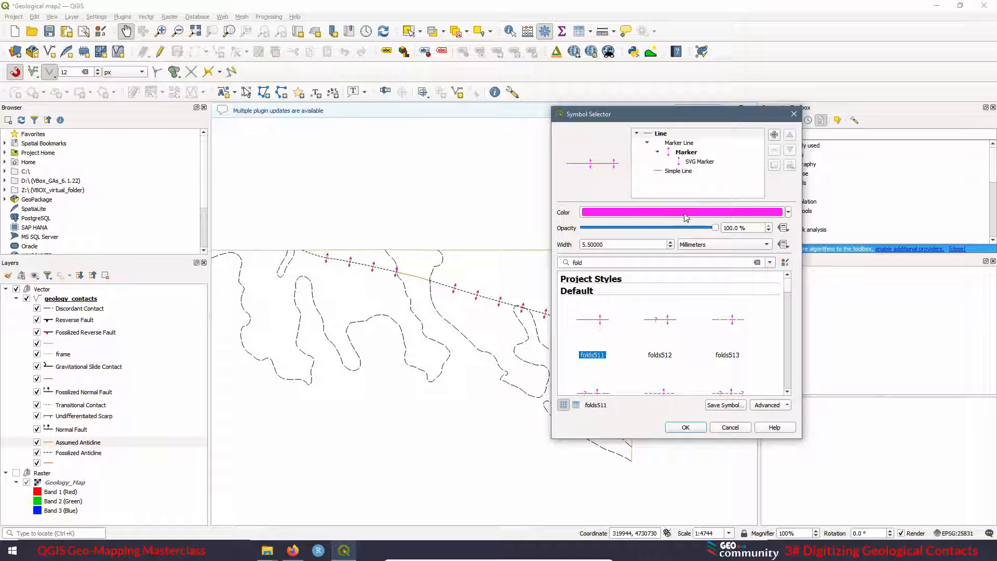
pyautogui.click(702, 162)
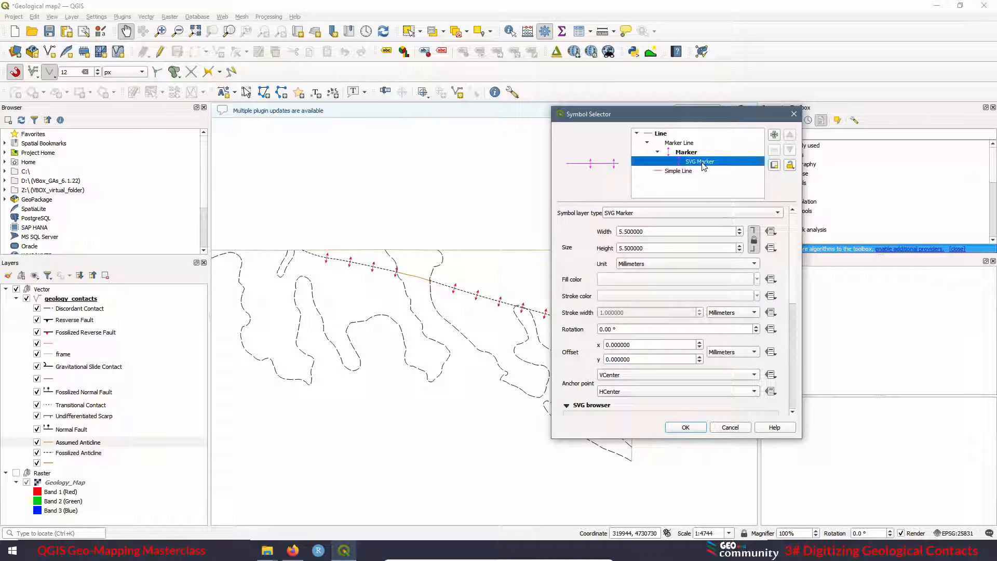
pyautogui.click(668, 214)
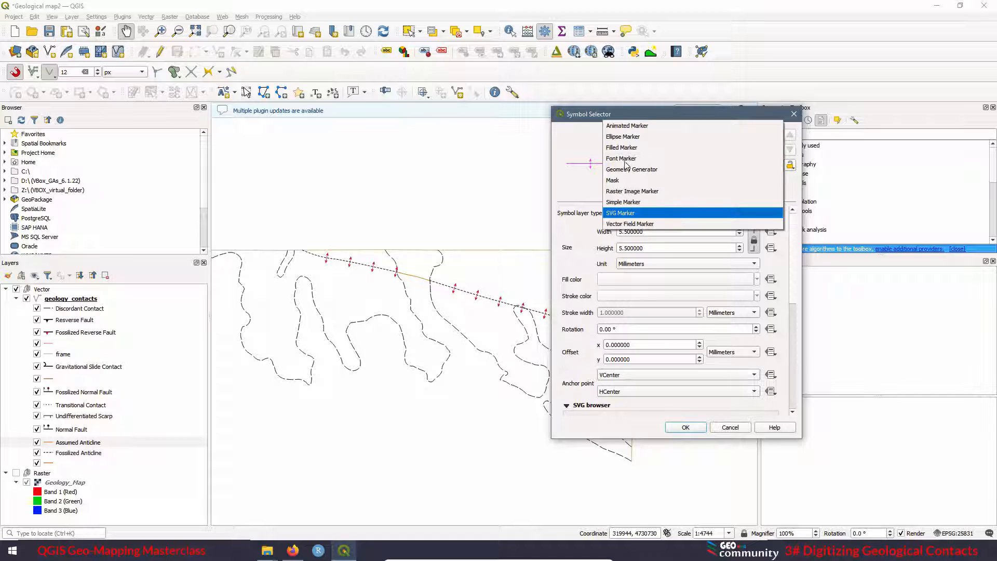
pyautogui.click(623, 159)
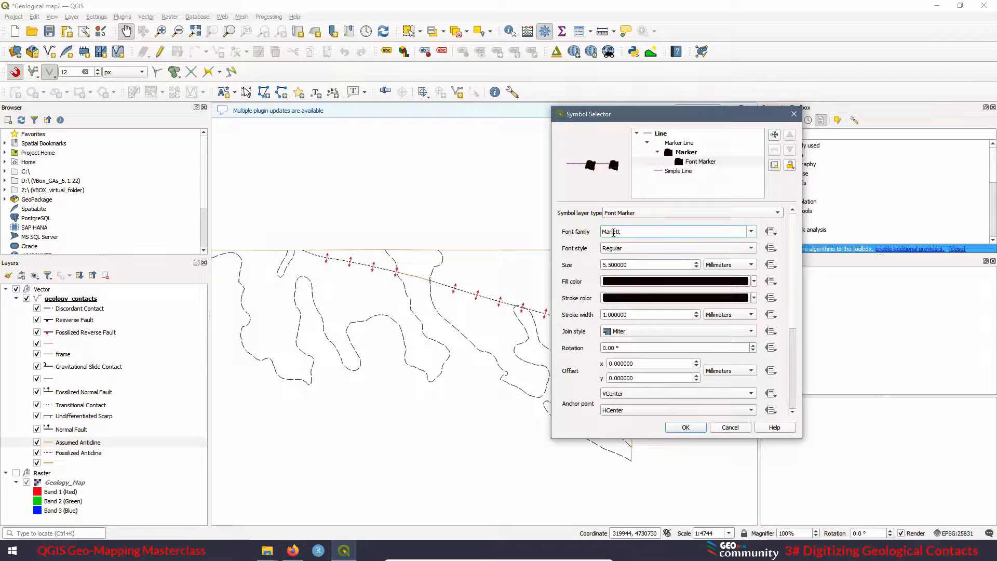
# Set the Assumed Anticline font marker's font family to FGDCGeoSym01 and its stroke width to 0.
pyautogui.click(752, 232)
pyautogui.scroll(6, 695, 262)
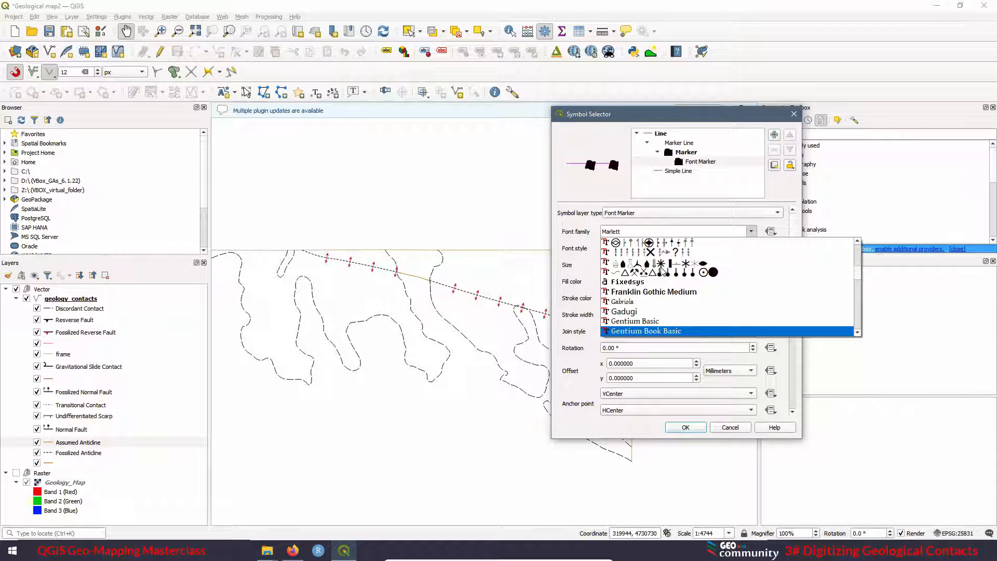
pyautogui.scroll(1, 662, 270)
pyautogui.click(629, 263)
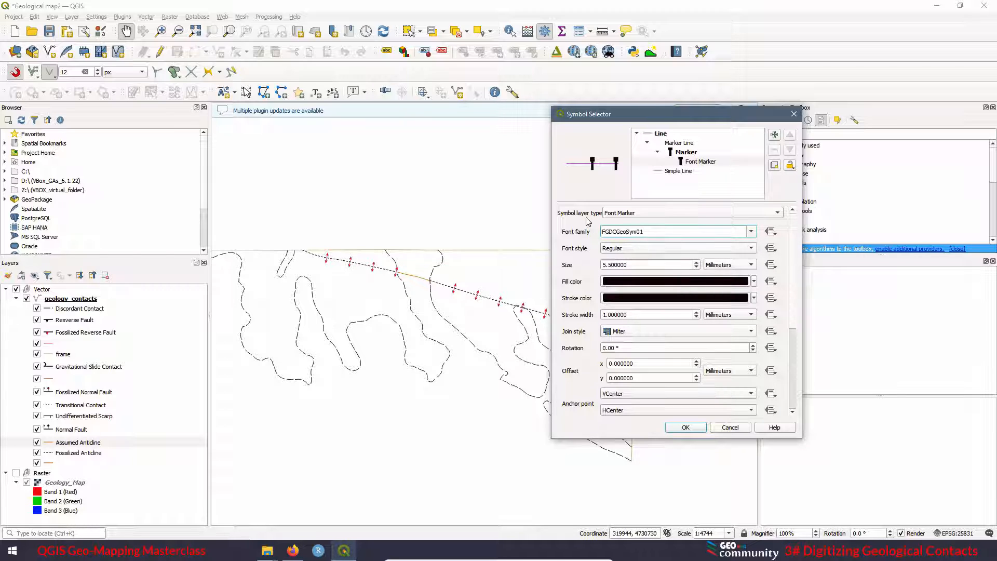
pyautogui.moveTo(631, 314); pyautogui.dragTo(579, 313)
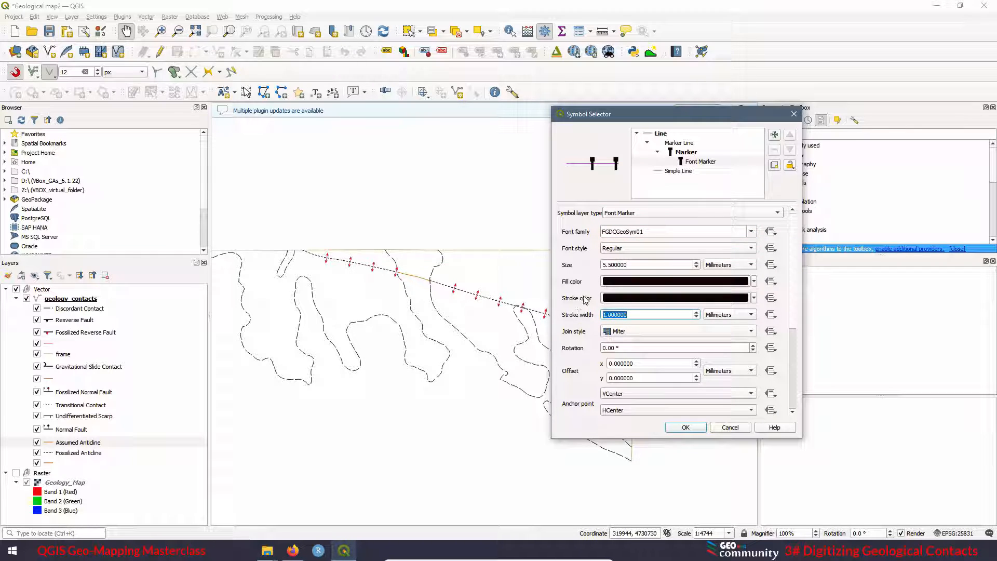
pyautogui.write('0')
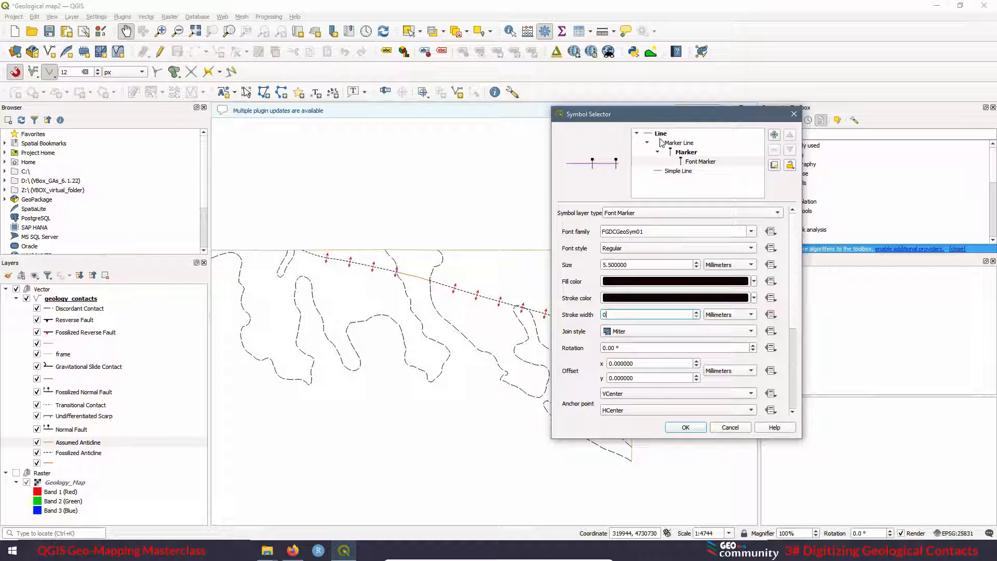
# Make the Assumed Anticline's simple line black with the Dash Line stroke style.
pyautogui.click(673, 173)
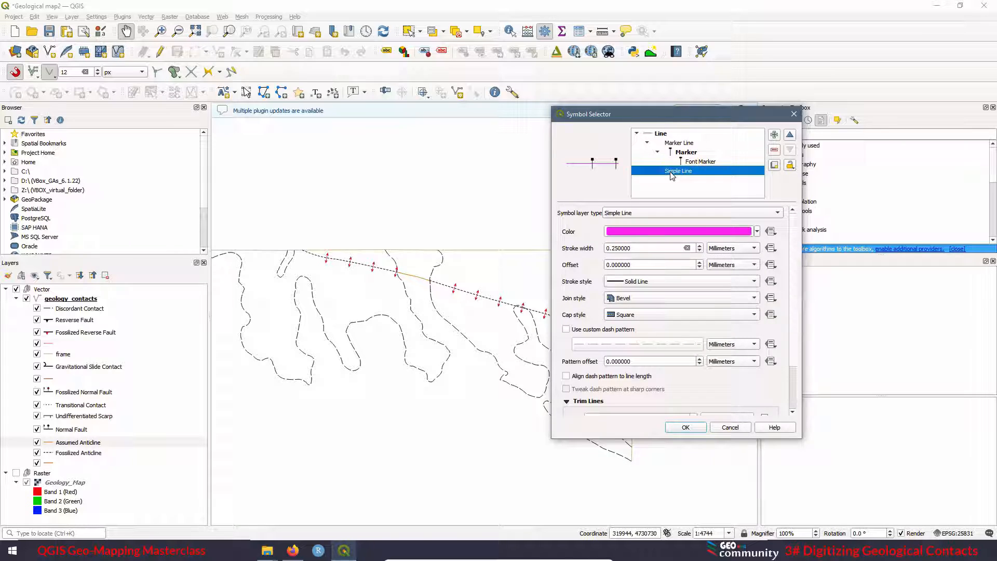
pyautogui.click(757, 231)
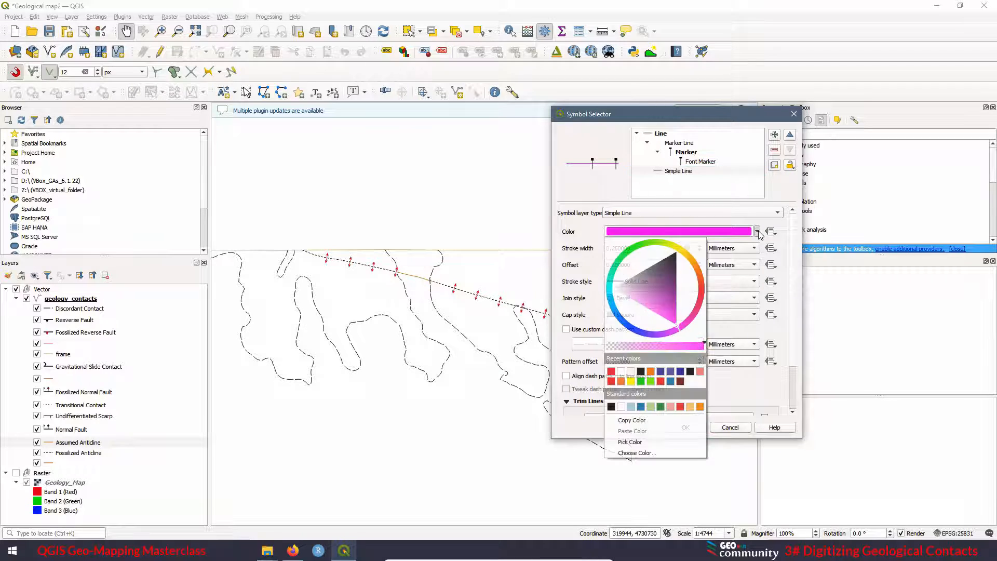
pyautogui.click(613, 407)
pyautogui.click(684, 283)
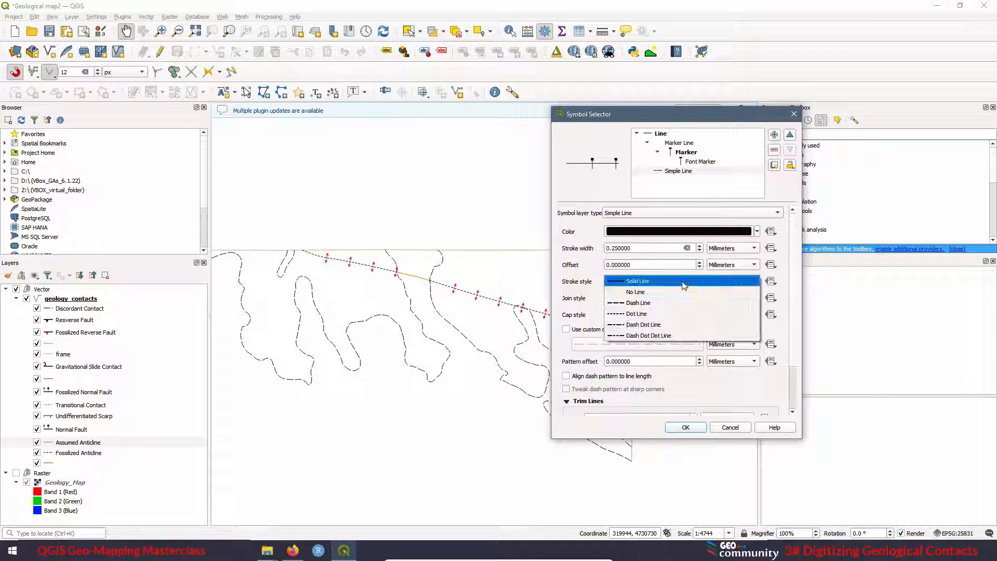
pyautogui.click(649, 304)
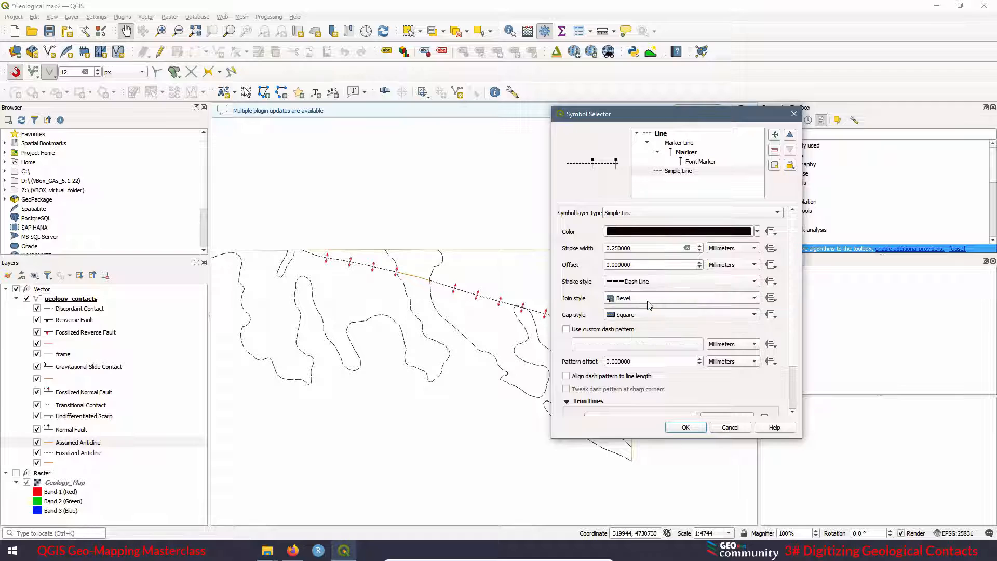
# Assign the anticline glyph with opposing vertical arrows to the Assumed Anticline's font marker and apply the symbol.
pyautogui.click(708, 161)
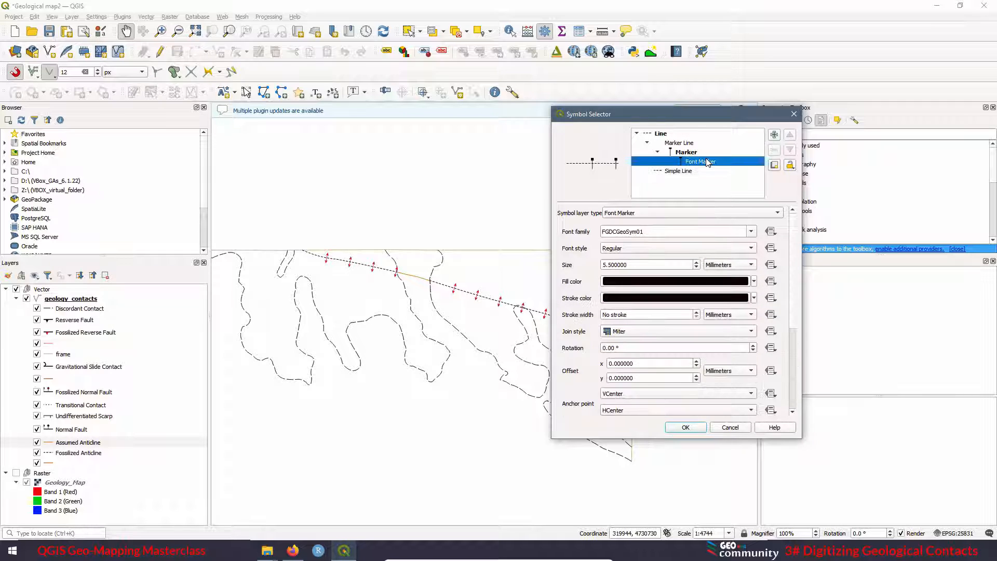
pyautogui.moveTo(793, 279); pyautogui.dragTo(795, 365)
pyautogui.click(775, 356)
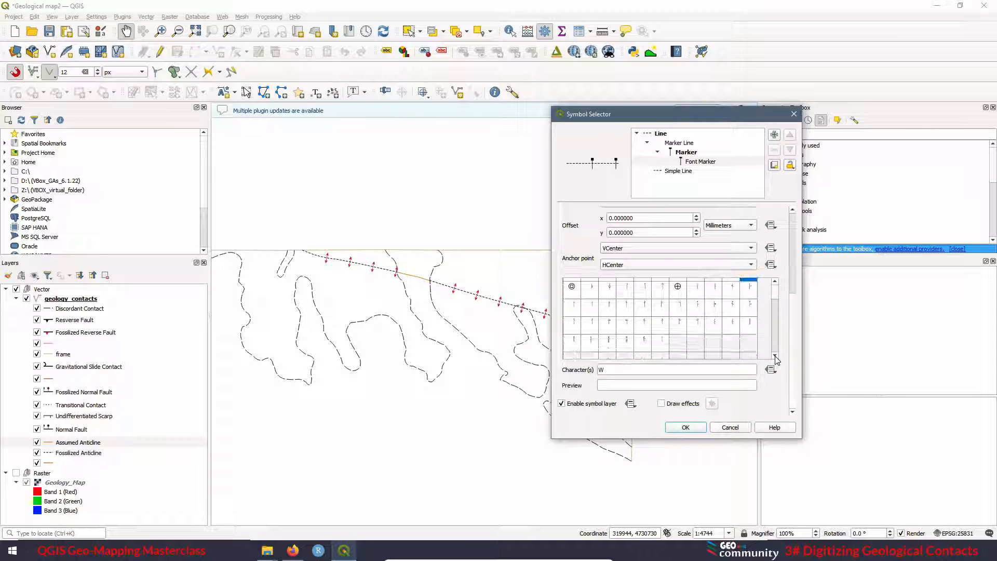
pyautogui.click(776, 357)
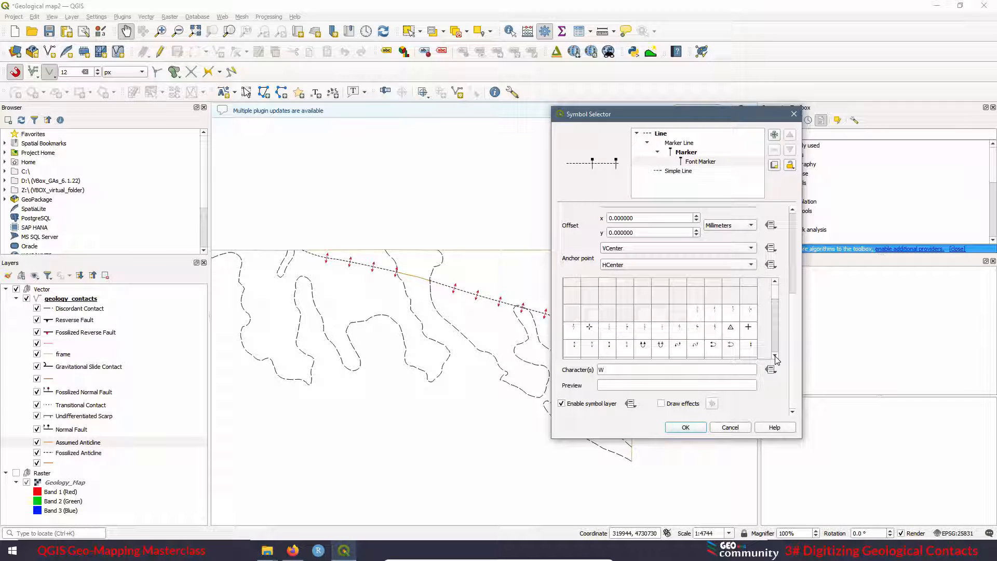
pyautogui.click(776, 356)
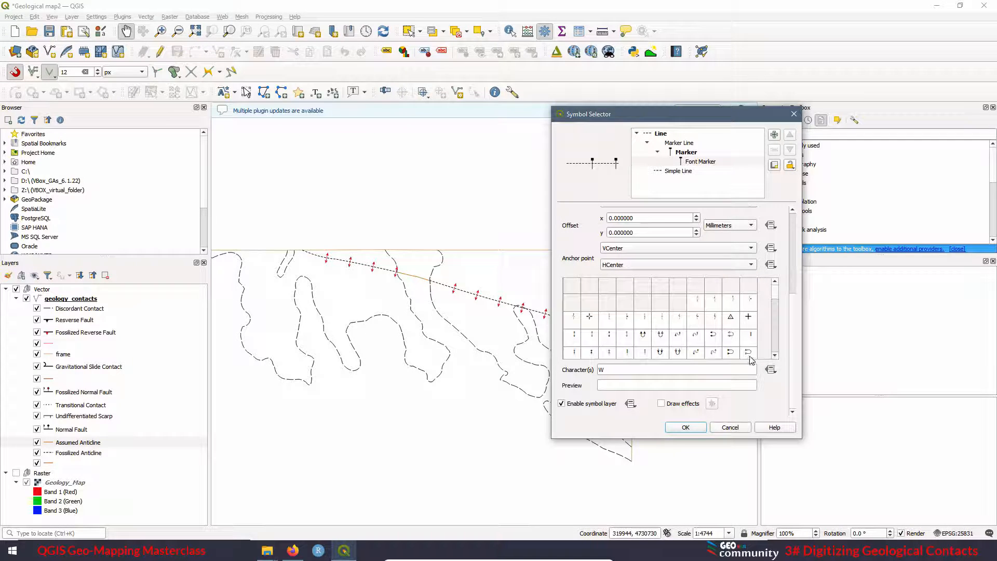
pyautogui.click(573, 339)
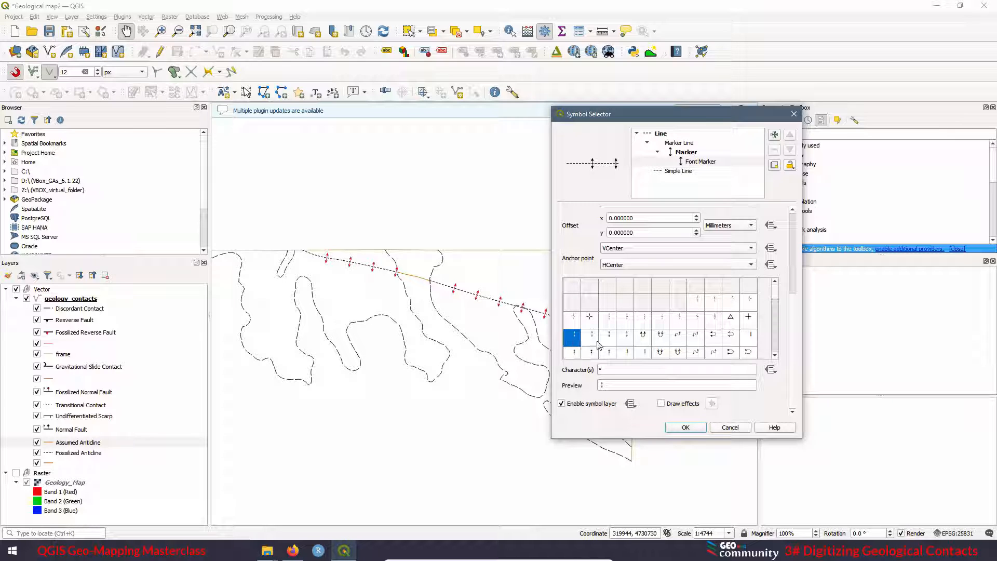
pyautogui.click(685, 427)
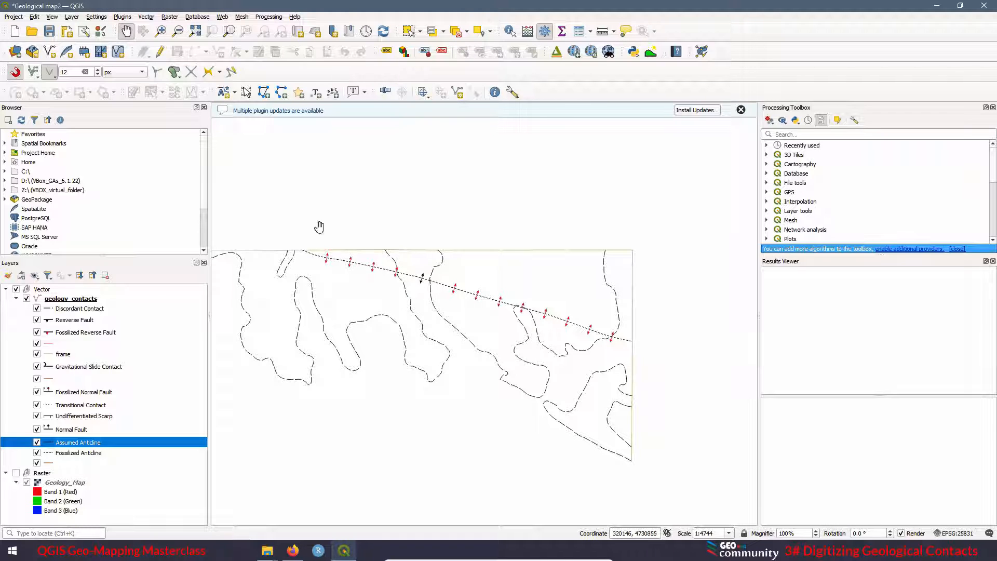
# Open the Topology Checker's rule settings and delete the existing "must not have dangles" rule for geology_contacts.
pyautogui.click(146, 17)
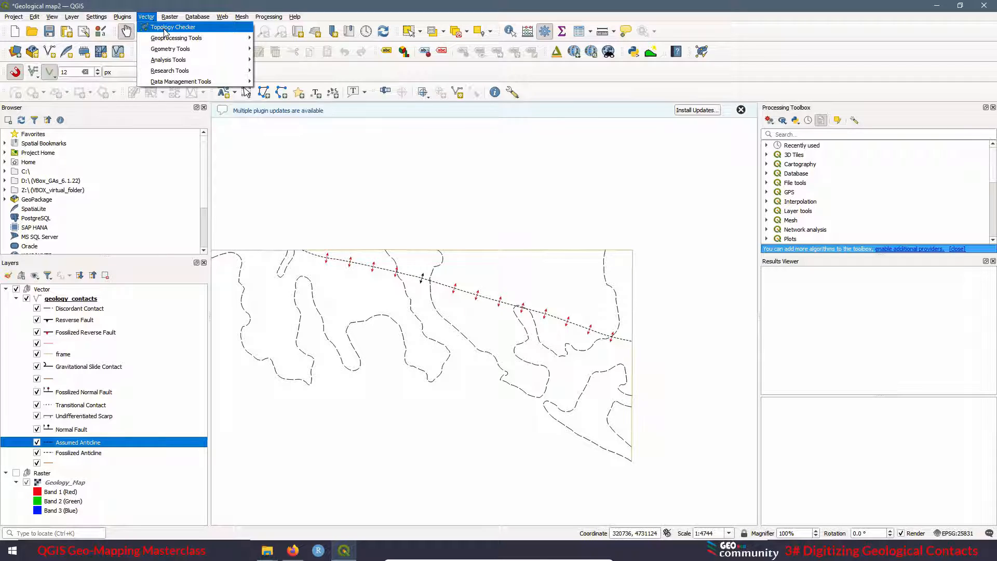
pyautogui.click(163, 29)
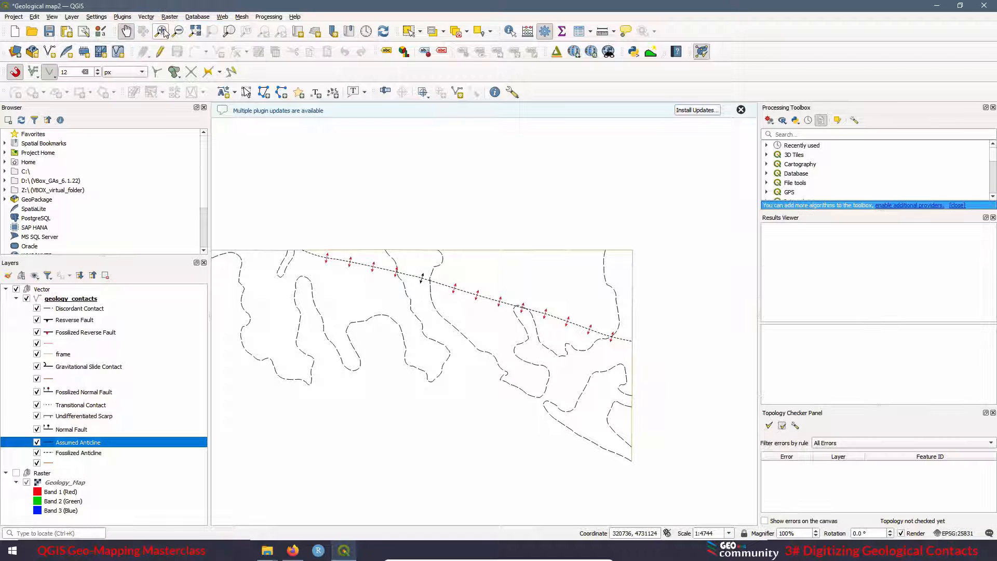
pyautogui.click(795, 427)
pyautogui.click(387, 186)
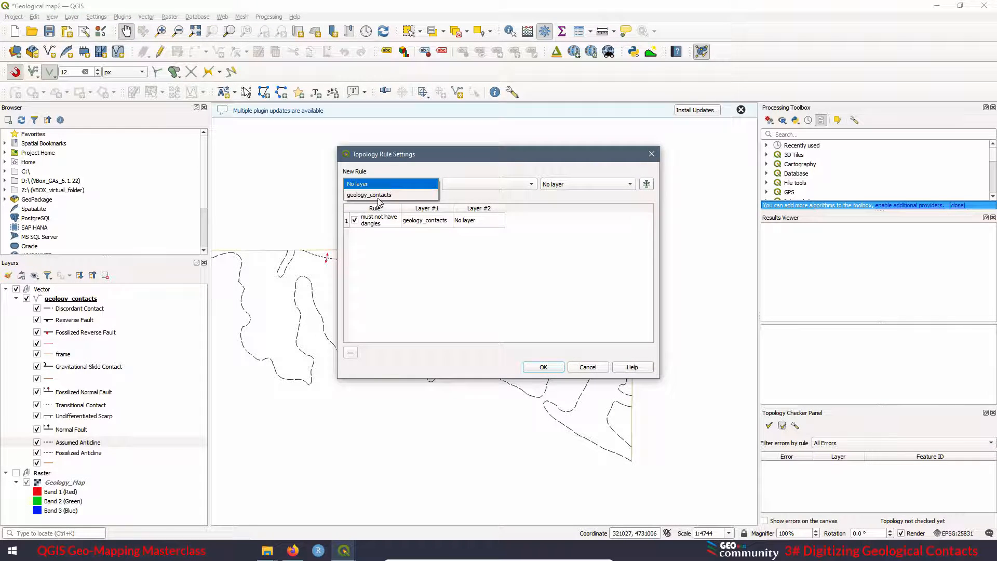
pyautogui.click(340, 226)
pyautogui.click(346, 223)
pyautogui.click(351, 352)
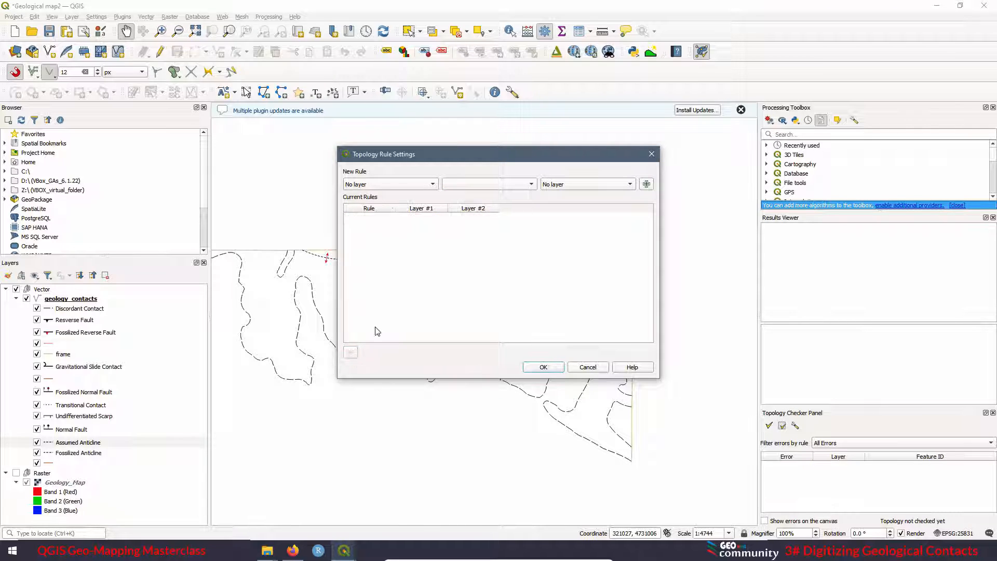
# Add a "must not have dangles" topology rule for the geology_contacts layer and accept the rule settings.
pyautogui.click(362, 184)
pyautogui.click(369, 196)
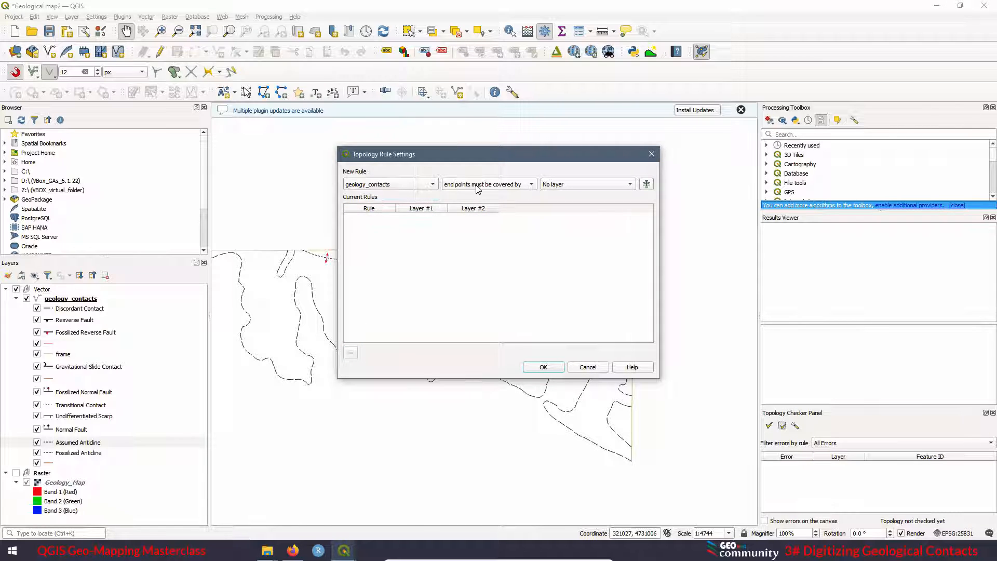
pyautogui.click(476, 185)
pyautogui.click(489, 196)
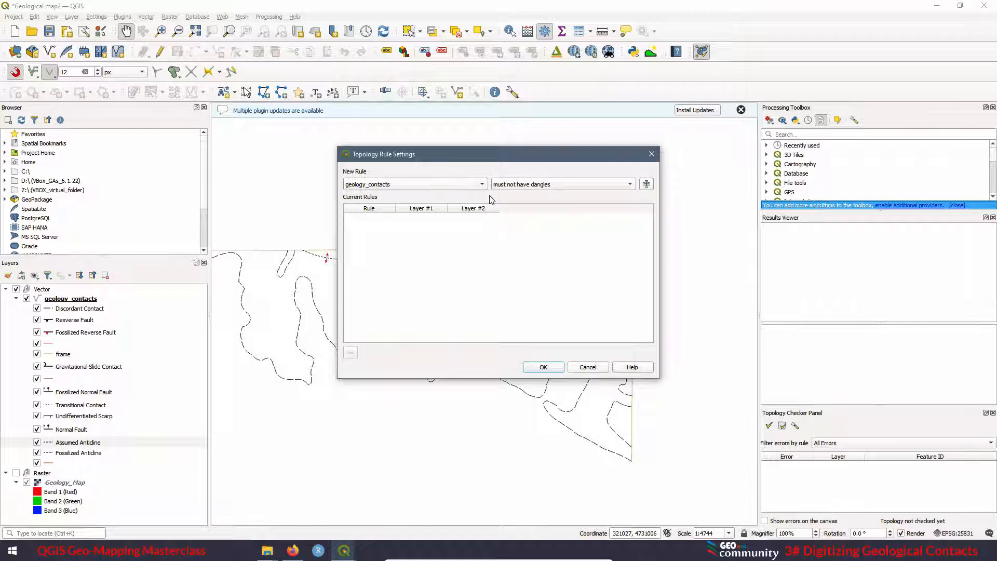
pyautogui.click(646, 185)
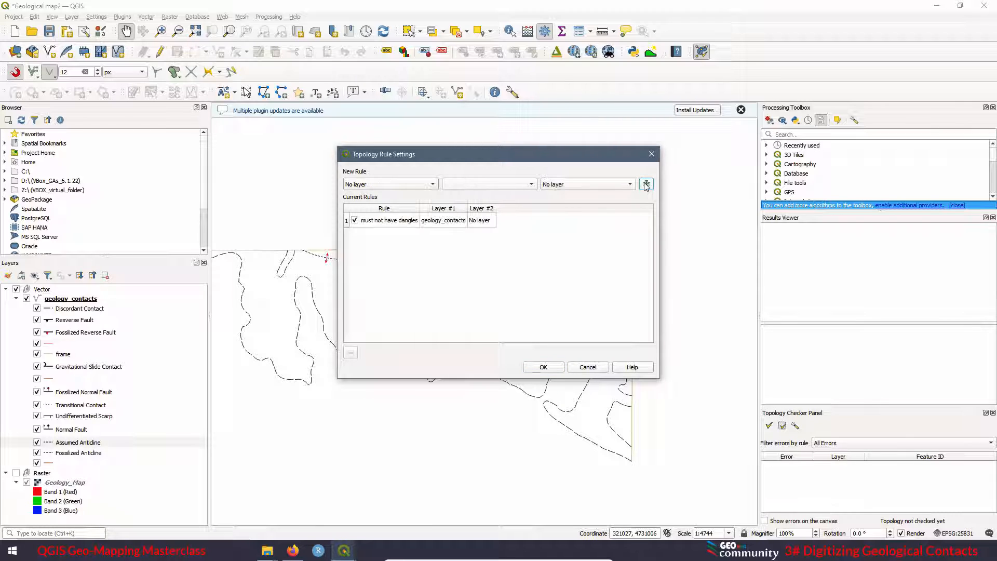
pyautogui.click(543, 367)
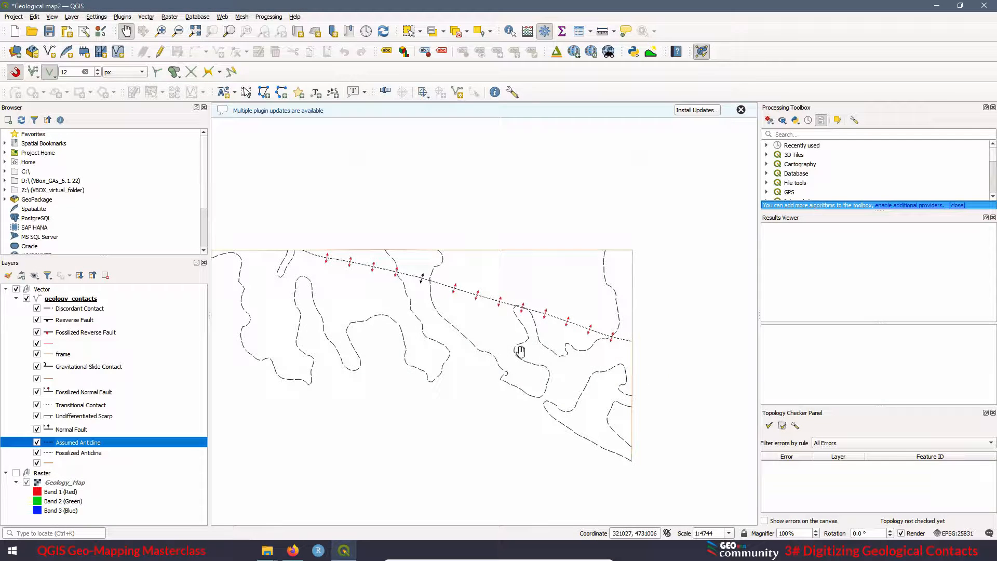
# Run the dangles check on geology_contacts and enable editing of that layer at the flagged end on the map frame's upper edge.
pyautogui.click(770, 427)
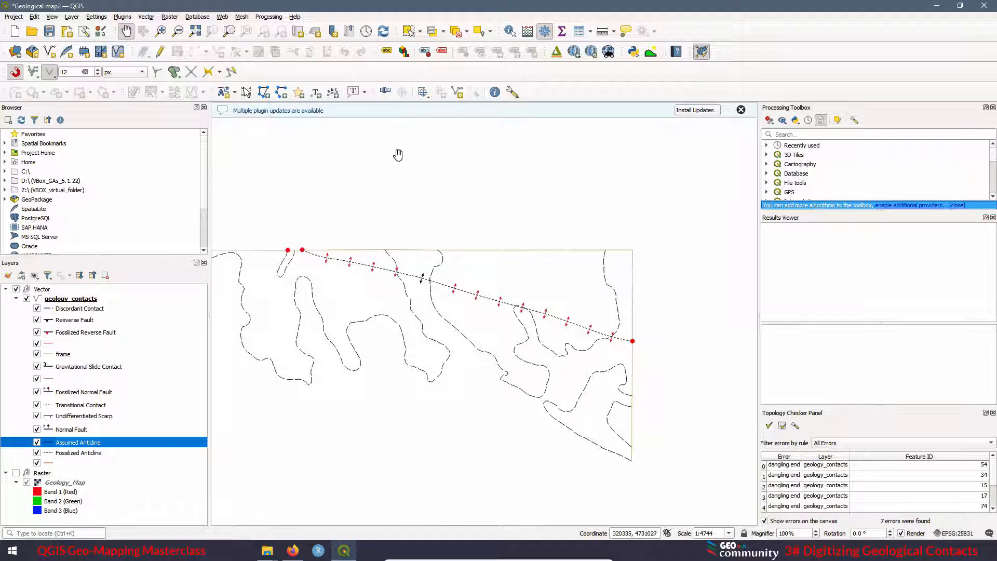
pyautogui.scroll(1, 268, 261)
pyautogui.scroll(5, 295, 229)
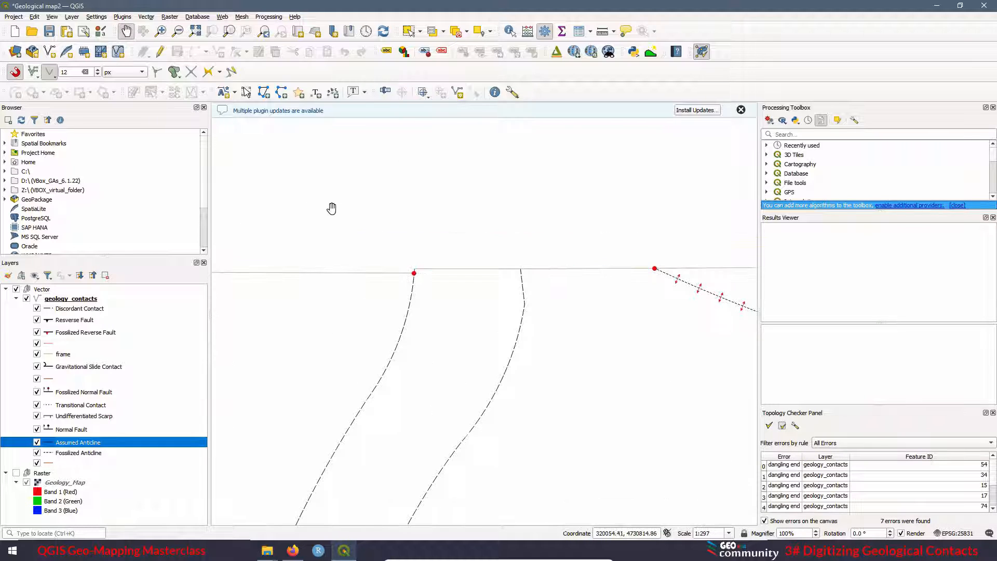
pyautogui.scroll(1, 373, 256)
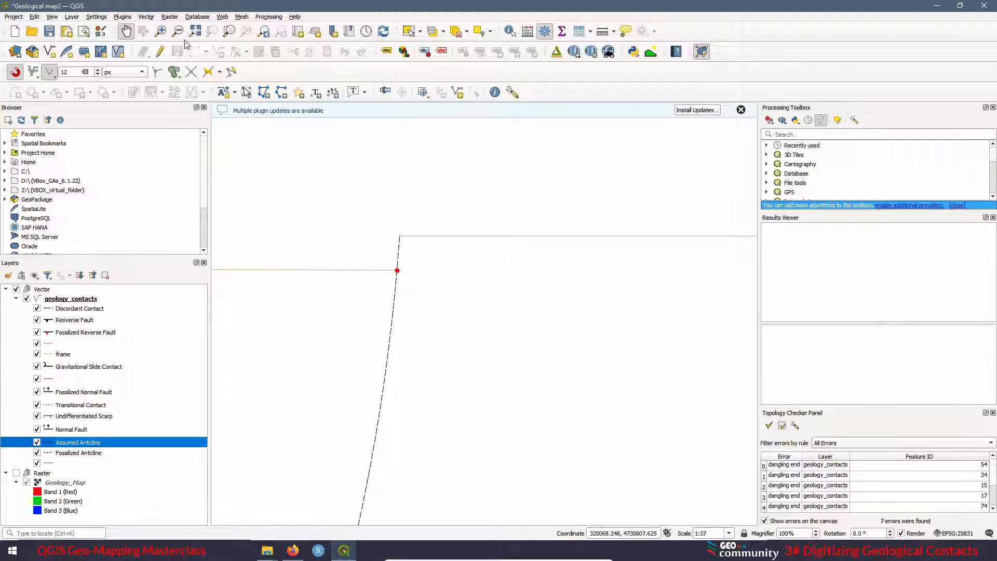
pyautogui.click(83, 300)
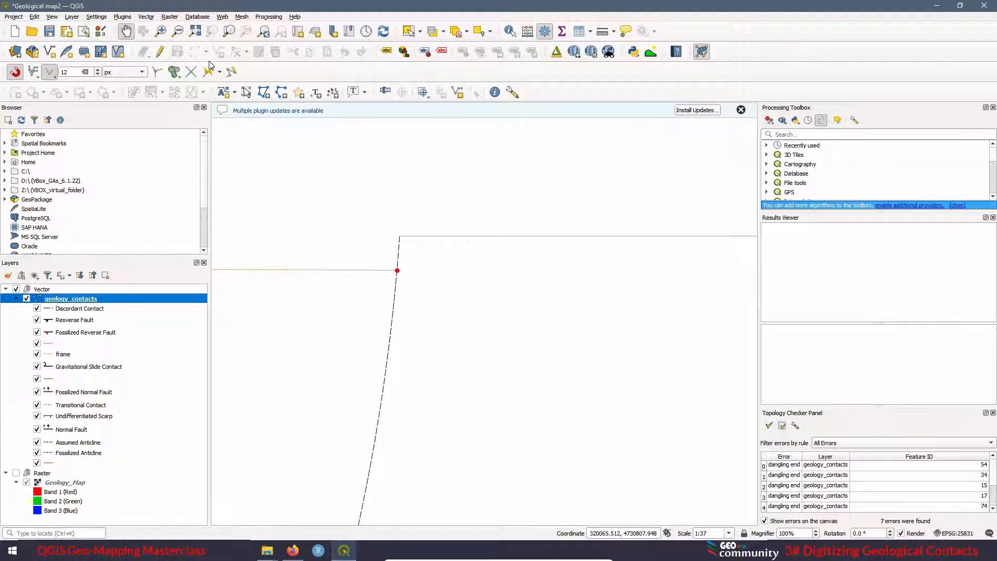
pyautogui.click(160, 51)
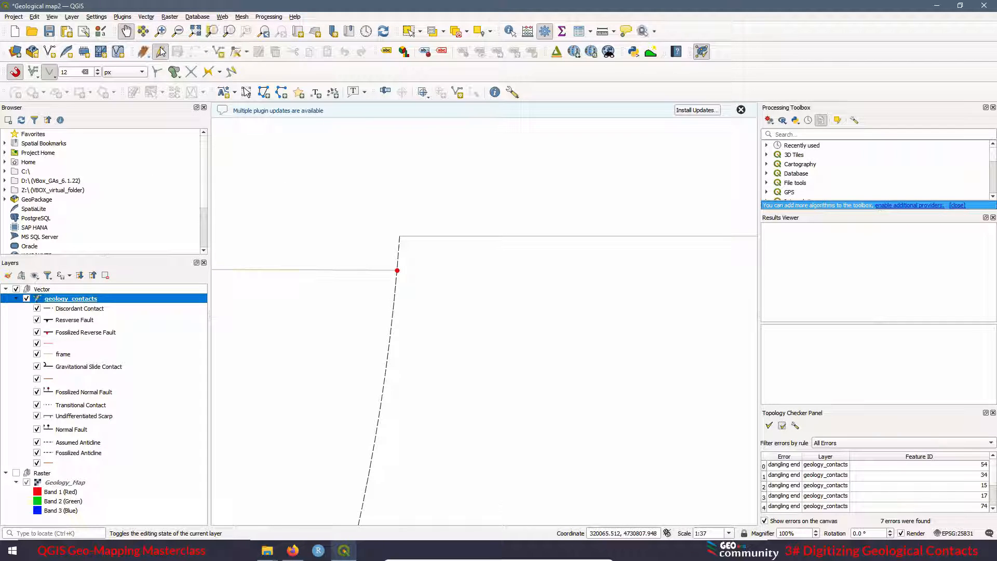
pyautogui.click(220, 53)
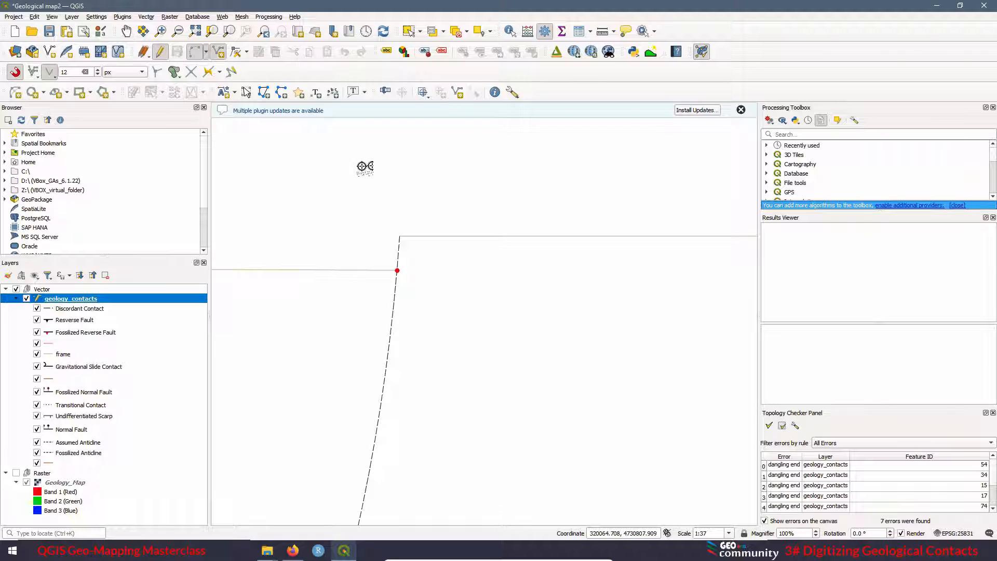
pyautogui.click(398, 270)
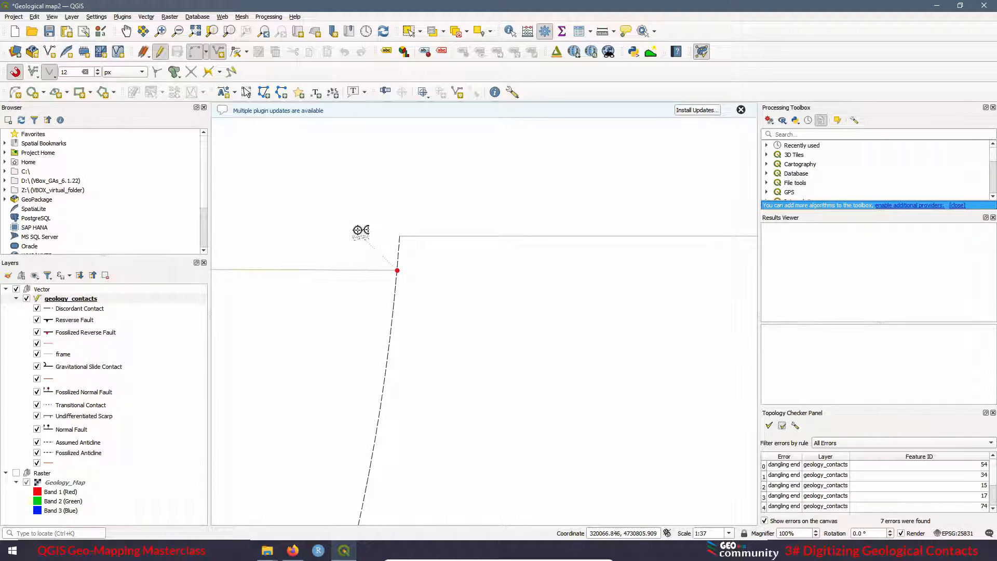
pyautogui.click(400, 237)
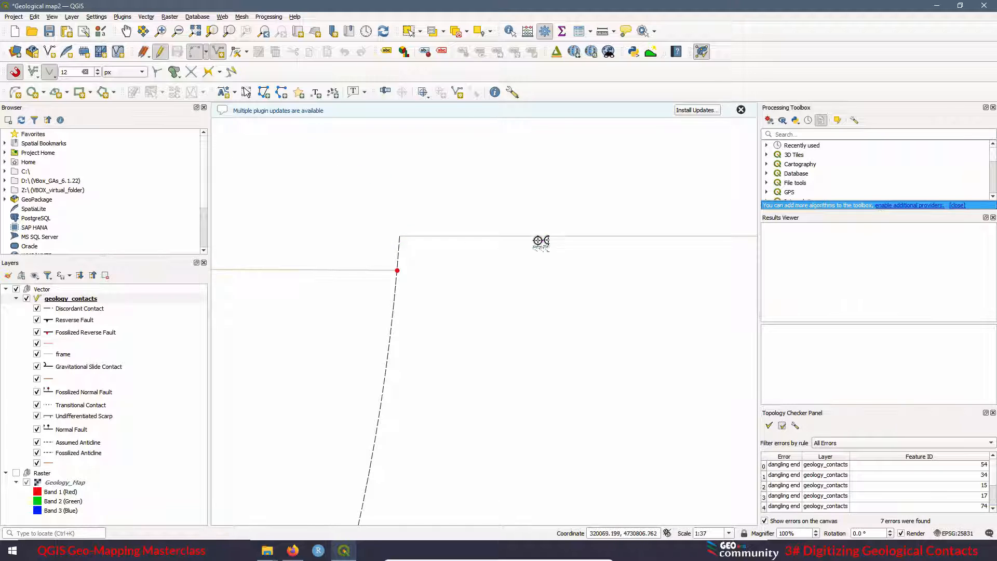
# With the Vertex tool, snap the contact's vertex at the flagged point and the frame line's loose end onto the contact's upper end point.
pyautogui.click(236, 52)
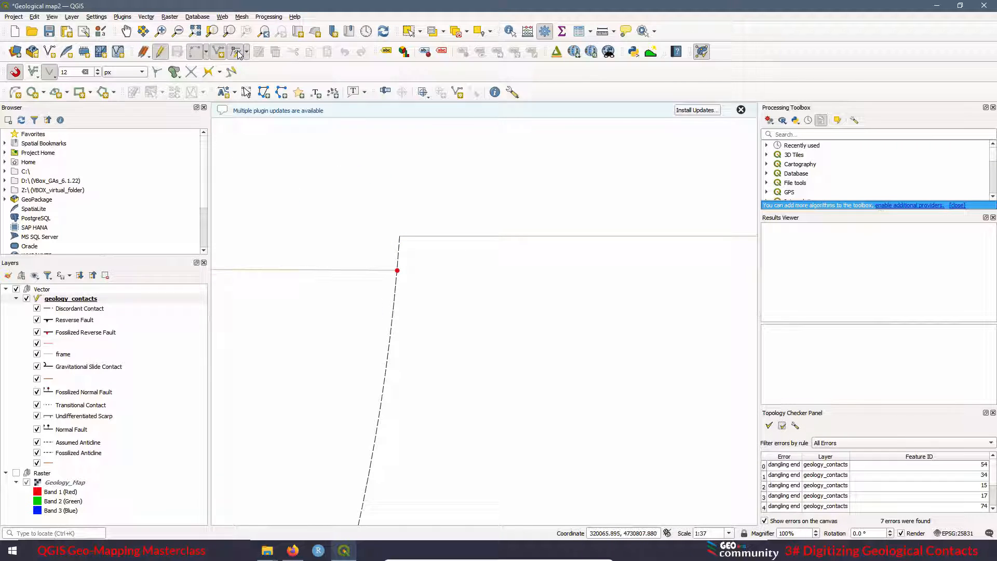
pyautogui.click(397, 271)
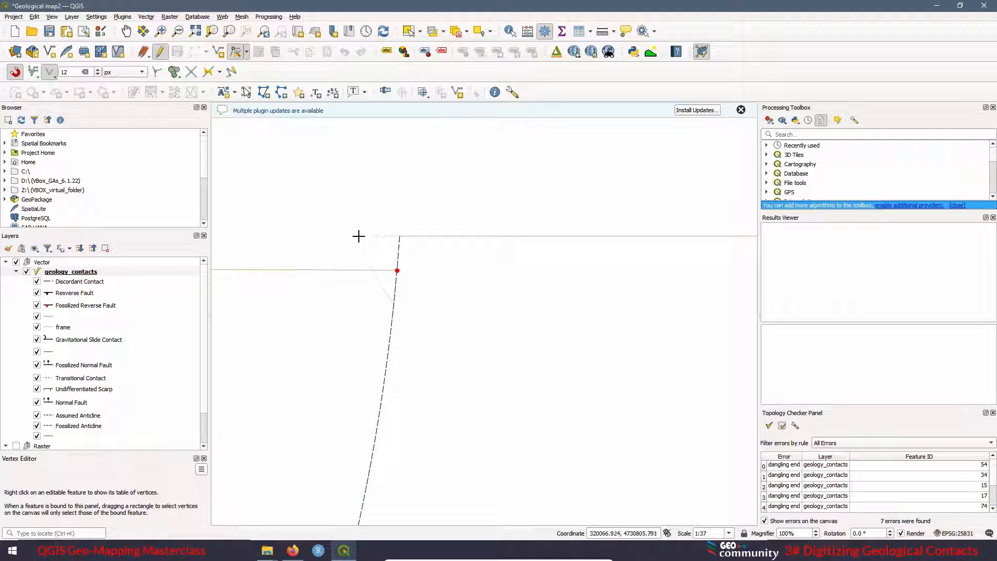
pyautogui.click(399, 237)
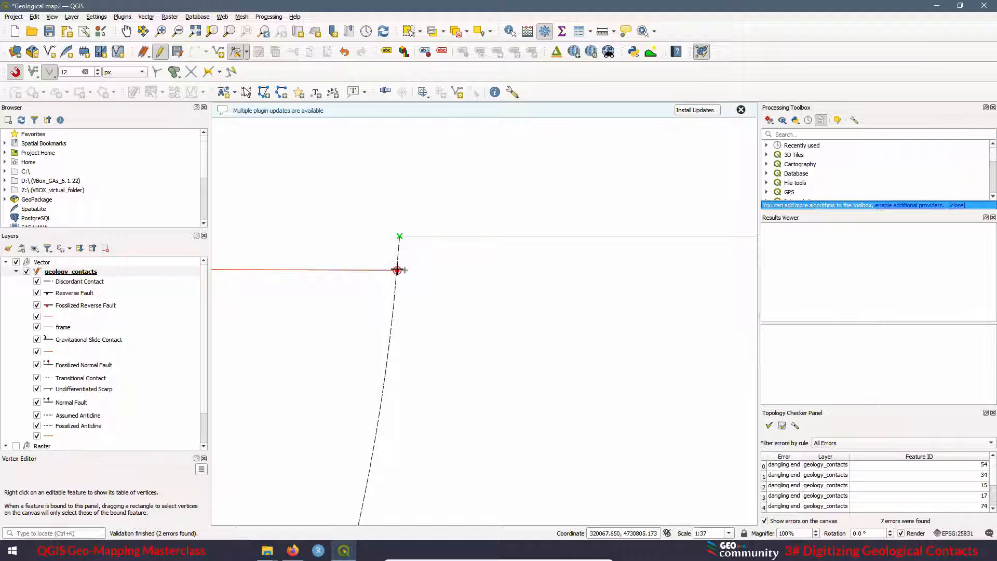
pyautogui.click(391, 269)
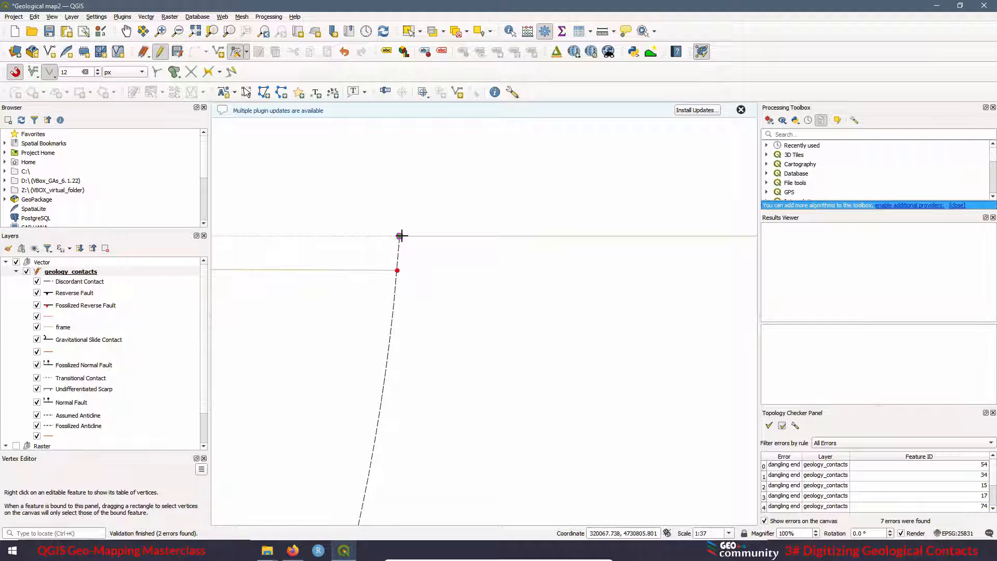
pyautogui.click(400, 236)
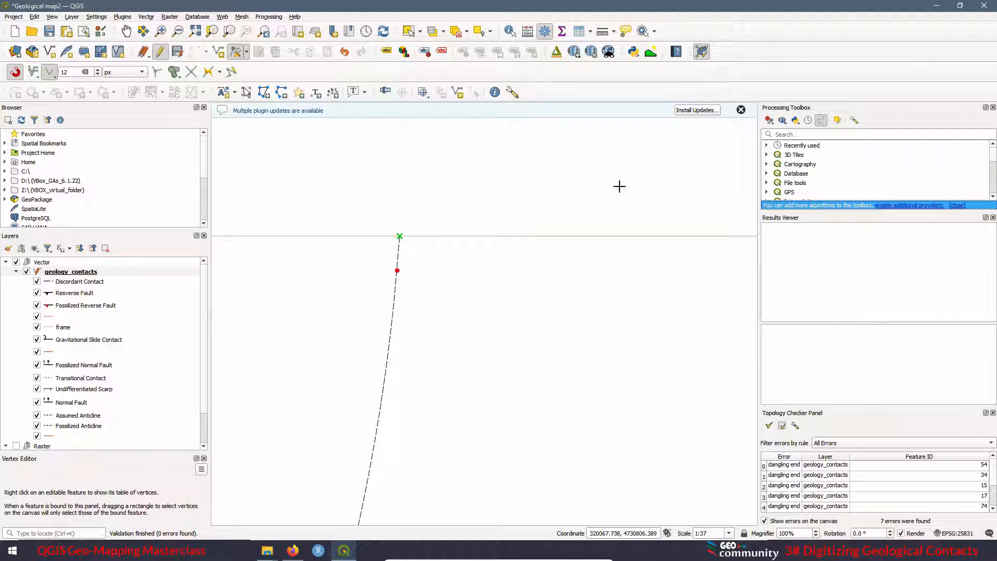
# Validate the topology again and examine the remaining dangling ends in both mapped areas of geology_contacts.
pyautogui.click(769, 426)
pyautogui.scroll(-2, 395, 231)
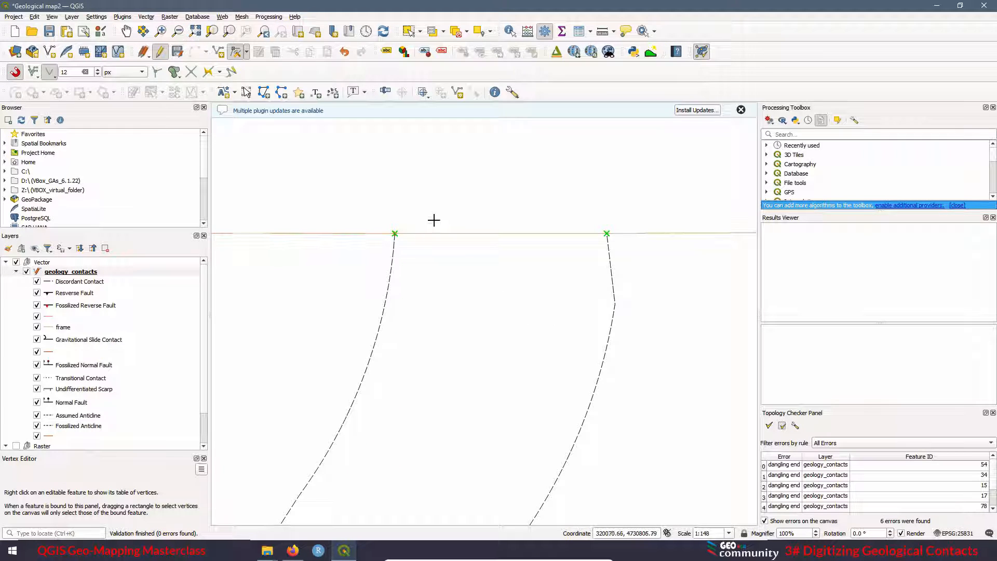
pyautogui.scroll(-1, 434, 221)
pyautogui.scroll(-1, 463, 226)
pyautogui.scroll(-1, 423, 216)
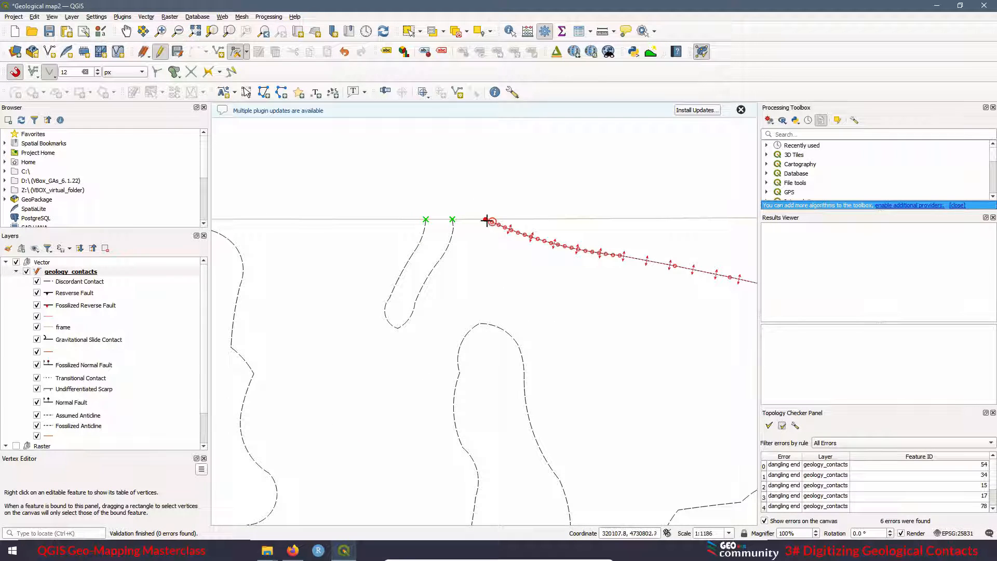
pyautogui.scroll(-3, 446, 219)
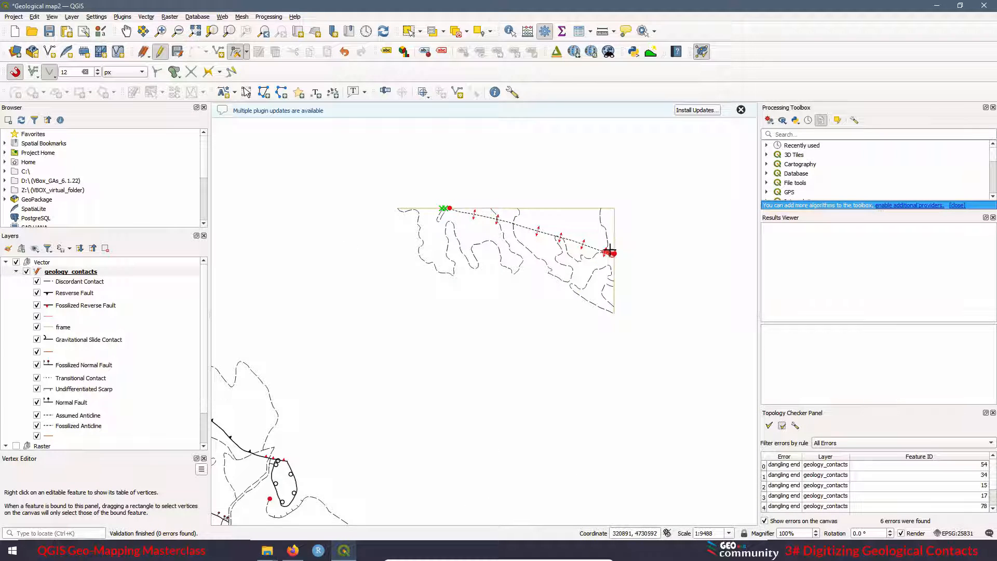
pyautogui.scroll(1, 622, 257)
pyautogui.scroll(-3, 630, 280)
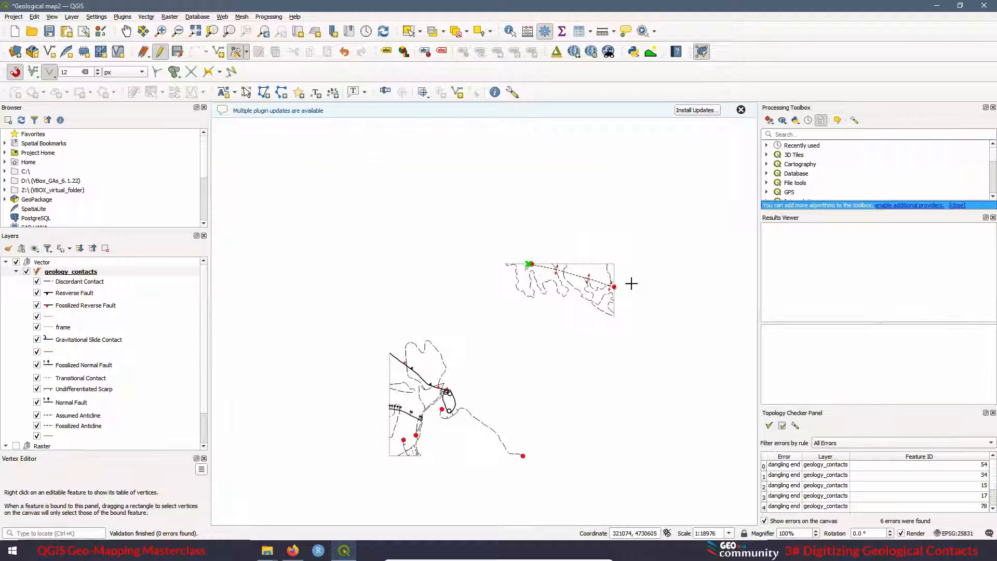
pyautogui.scroll(1, 547, 348)
pyautogui.scroll(1, 546, 348)
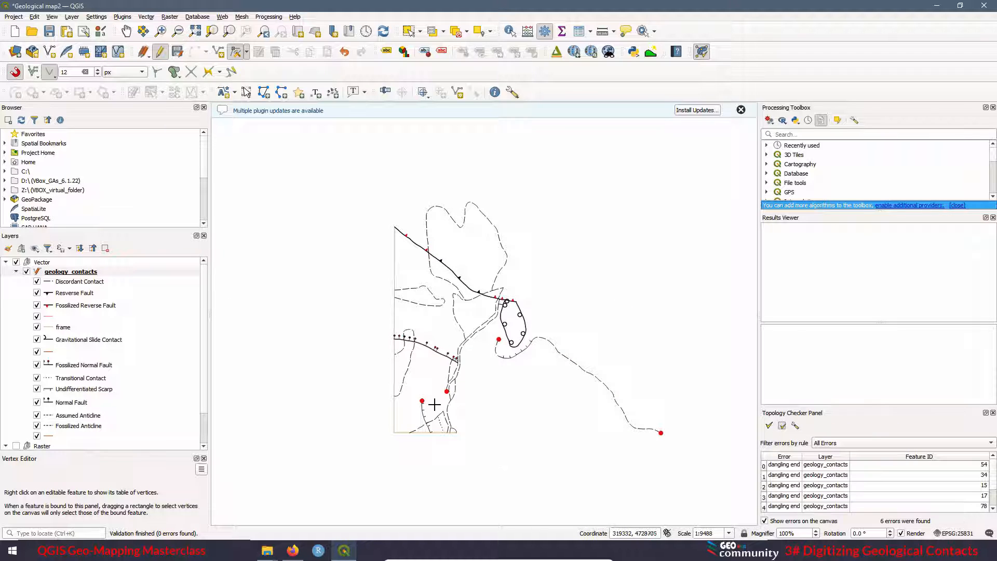
pyautogui.scroll(1, 452, 398)
pyautogui.scroll(-2, 443, 375)
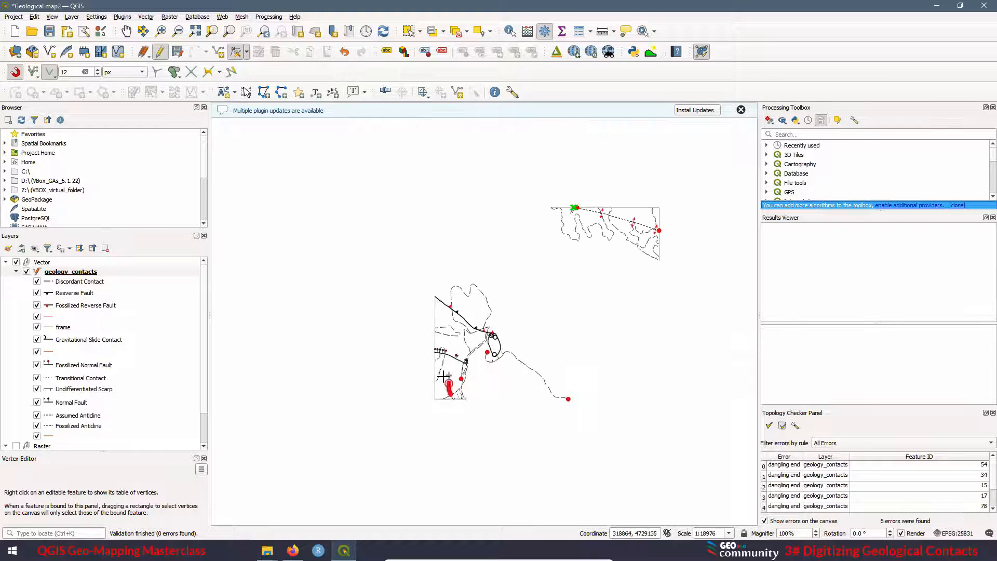
# Run Polygonize on the geology_contacts layer to create a temporary polygon layer.
pyautogui.click(782, 136)
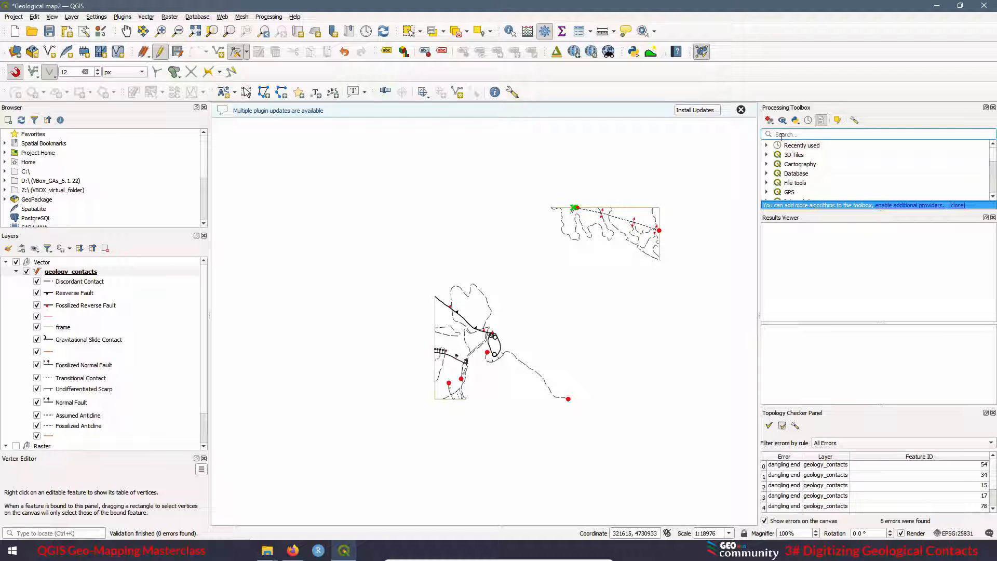
pyautogui.write('Poly')
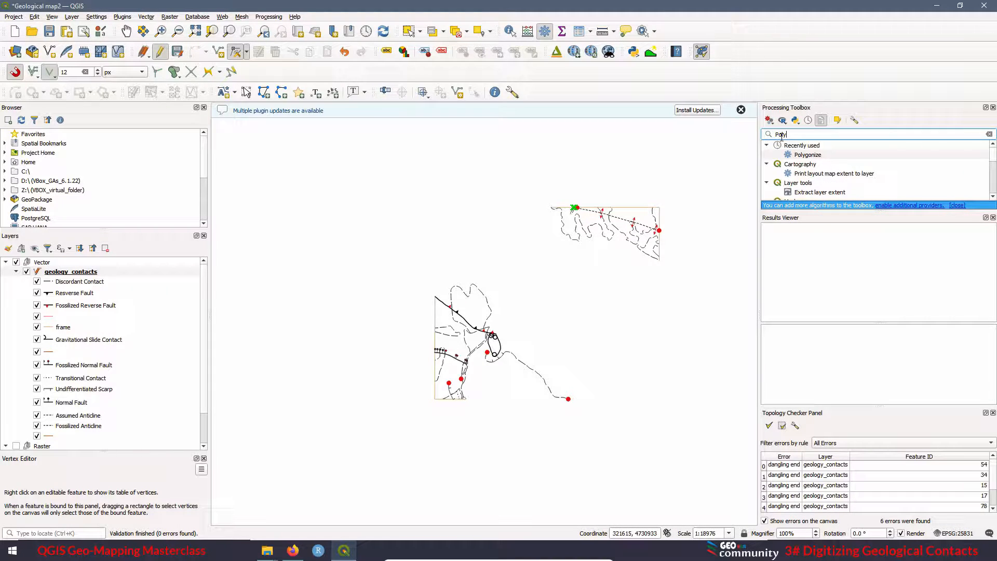
pyautogui.doubleClick(811, 159)
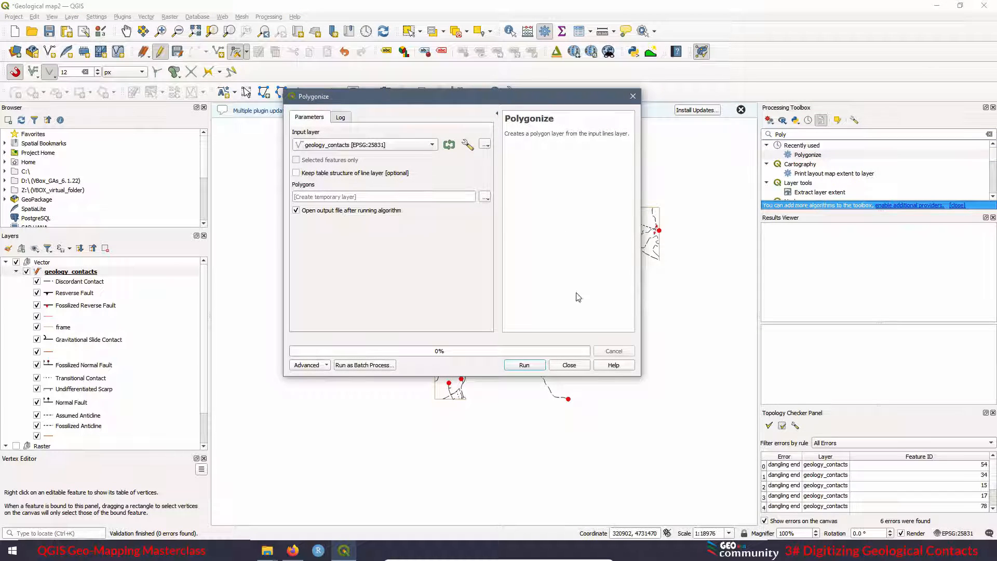
pyautogui.click(525, 367)
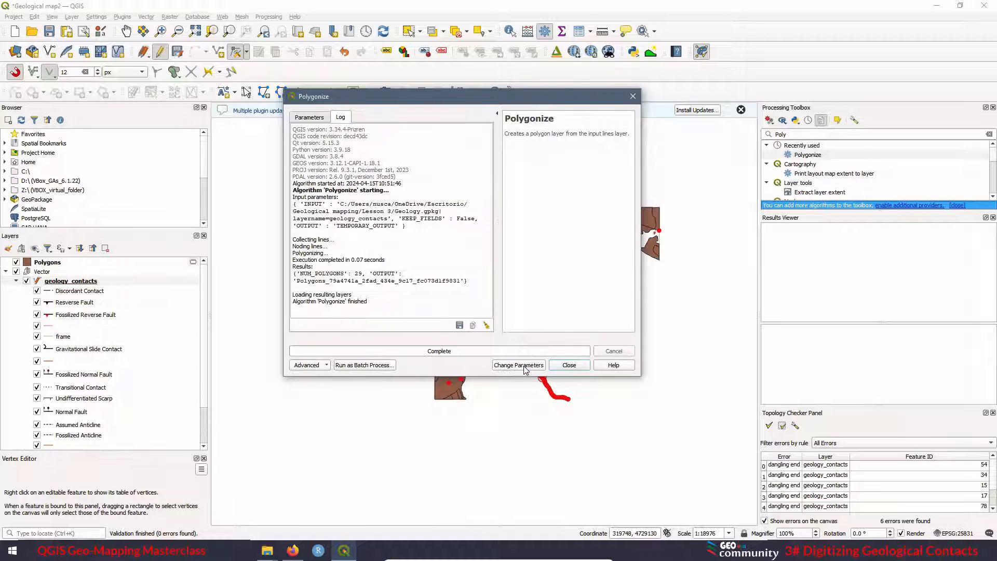
pyautogui.click(569, 366)
pyautogui.scroll(2, 637, 205)
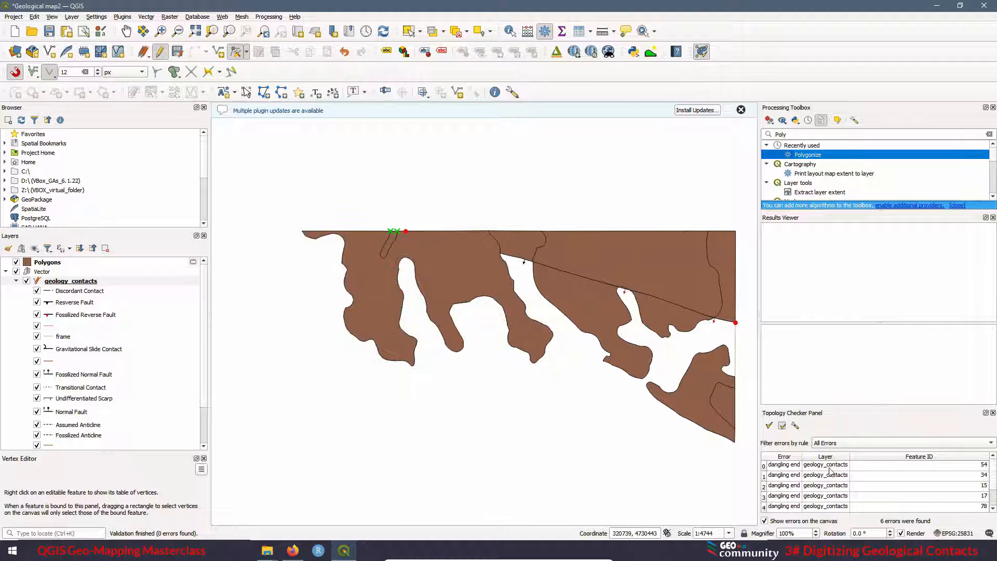
# Delete the "must not have dangles" rule from the Topology Checker and validate again to clear the error markers.
pyautogui.click(795, 427)
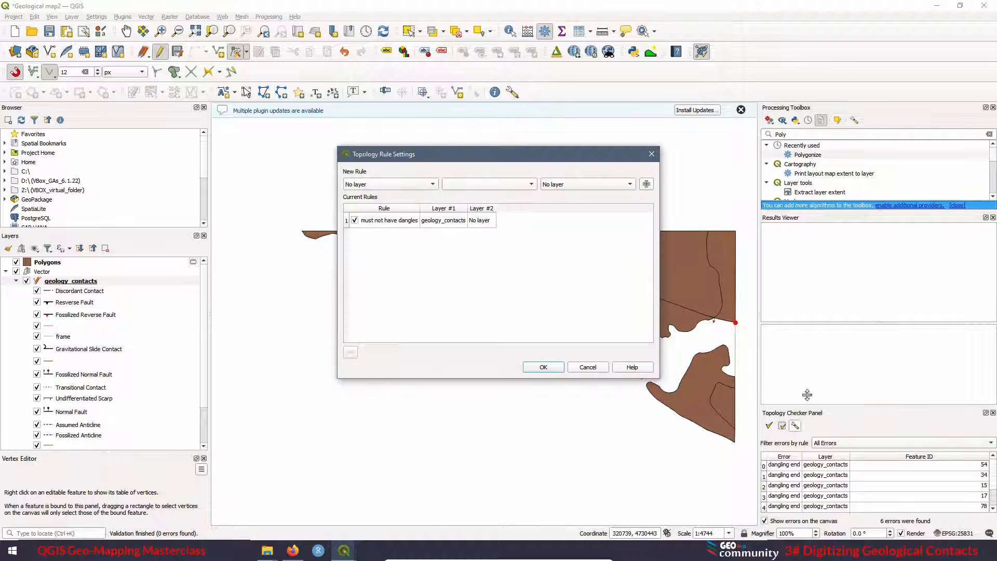
pyautogui.click(347, 221)
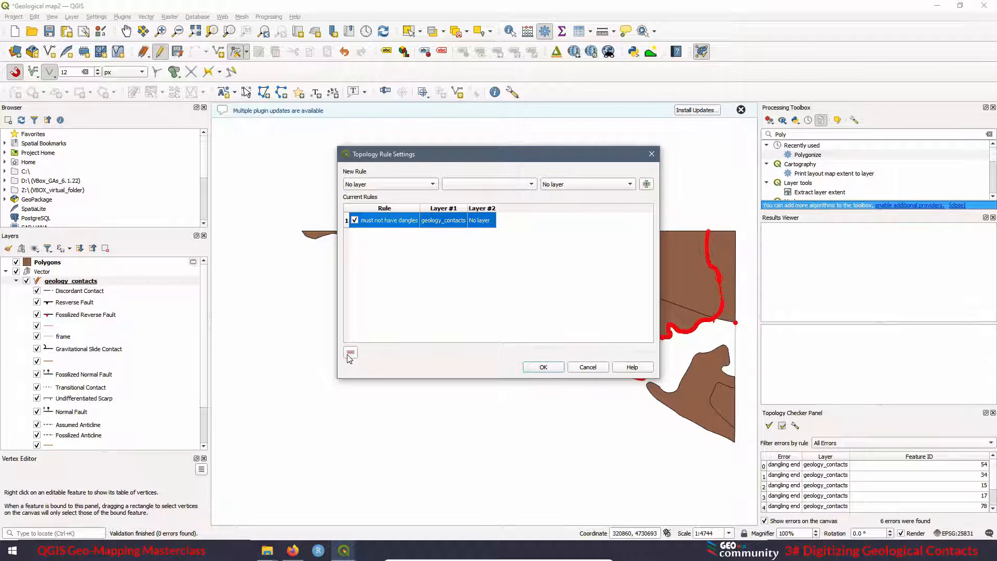
pyautogui.click(350, 354)
pyautogui.click(541, 367)
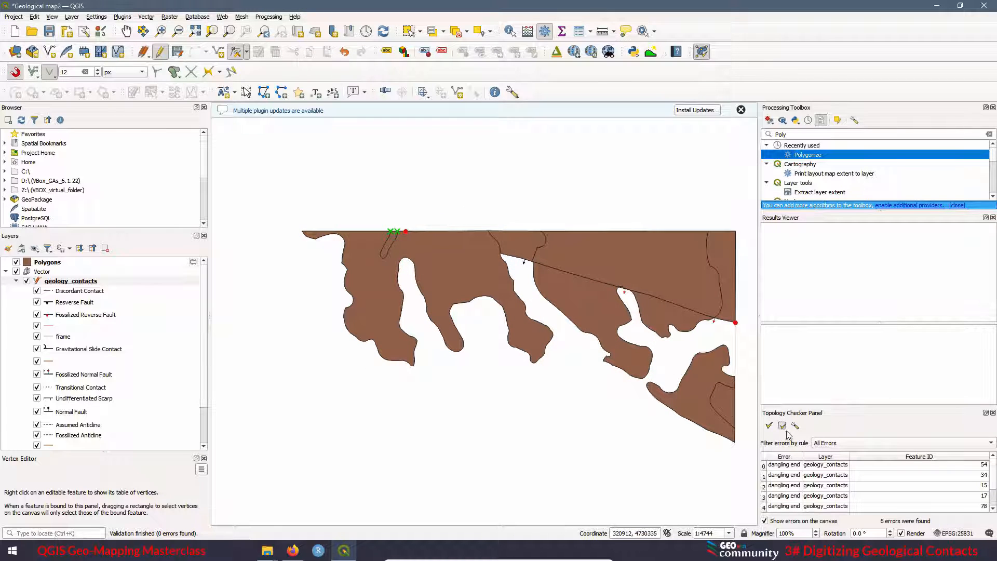
pyautogui.click(769, 427)
pyautogui.scroll(-1, 464, 326)
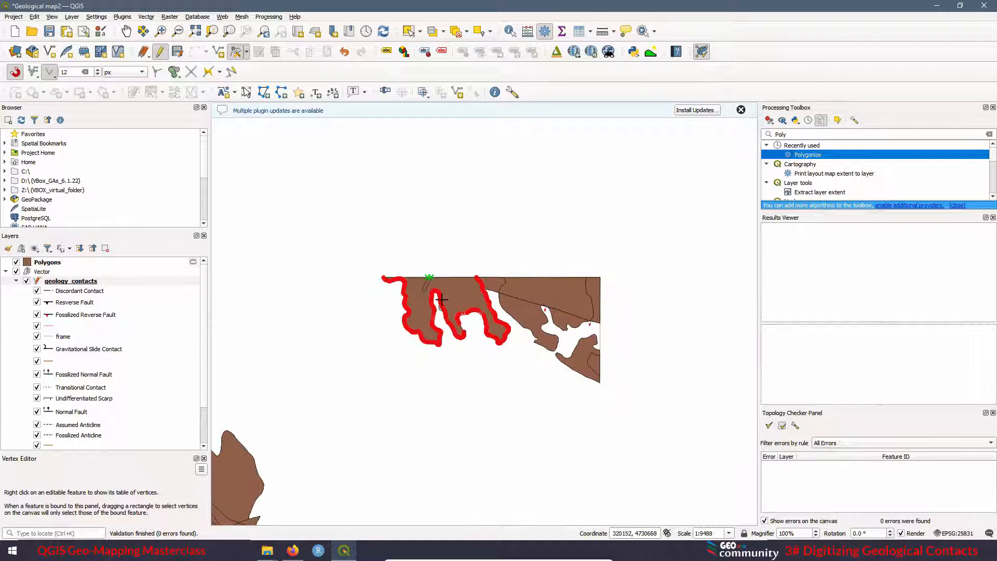
pyautogui.scroll(1, 461, 269)
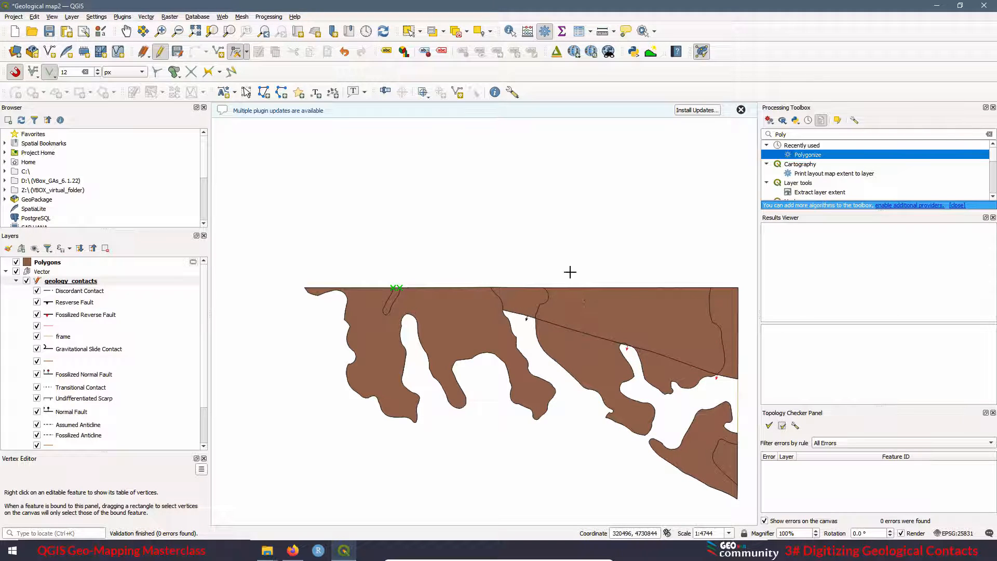
# In the Polygons layer, select individual polygons on either side of the Assumed Anticline to examine how the line divides them.
pyautogui.click(408, 30)
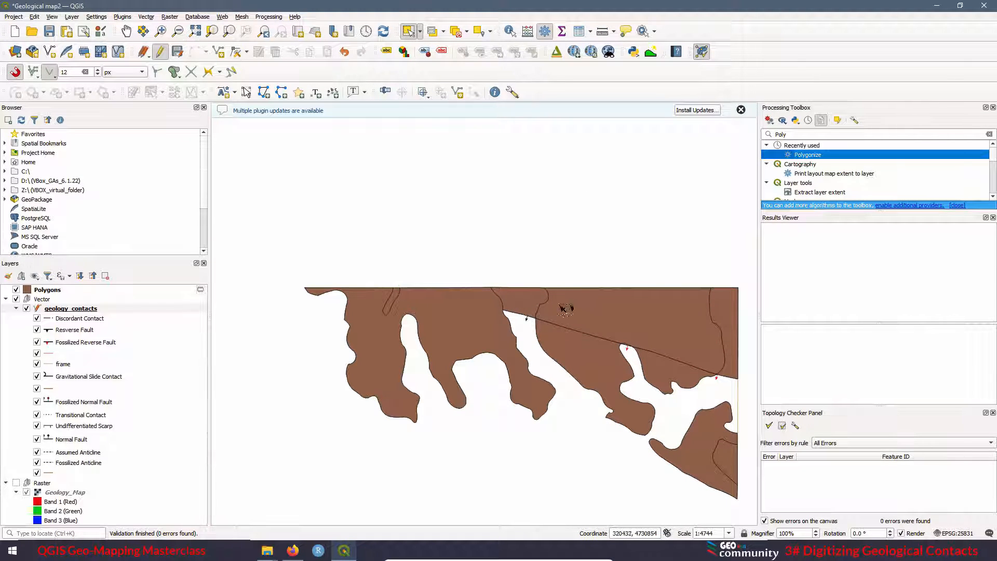
pyautogui.click(46, 290)
pyautogui.click(611, 322)
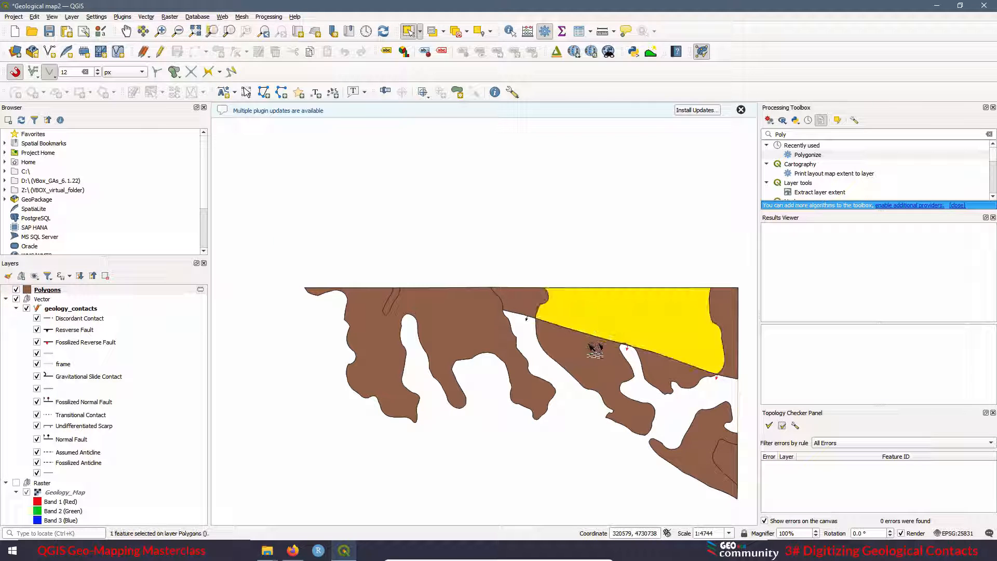
pyautogui.click(595, 349)
pyautogui.click(665, 363)
pyautogui.click(600, 331)
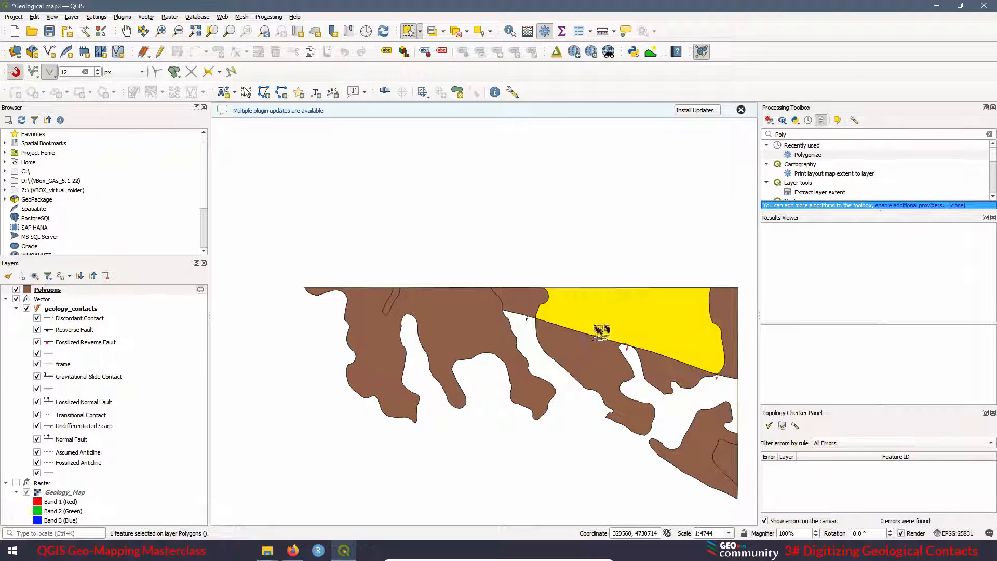
pyautogui.click(619, 347)
pyautogui.click(674, 367)
pyautogui.click(662, 329)
pyautogui.click(589, 362)
pyautogui.click(676, 367)
pyautogui.click(612, 332)
pyautogui.click(601, 366)
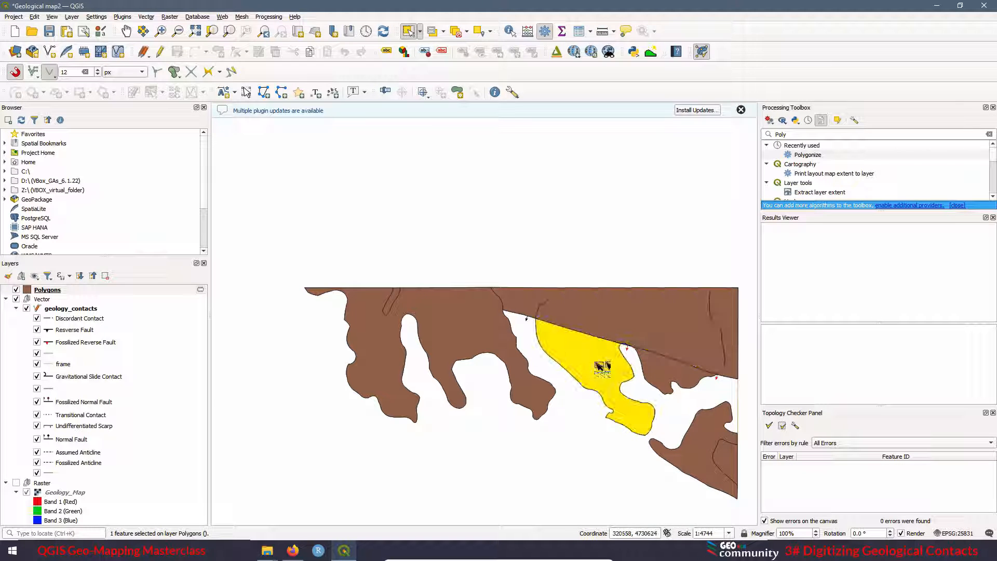
pyautogui.click(605, 329)
pyautogui.click(673, 372)
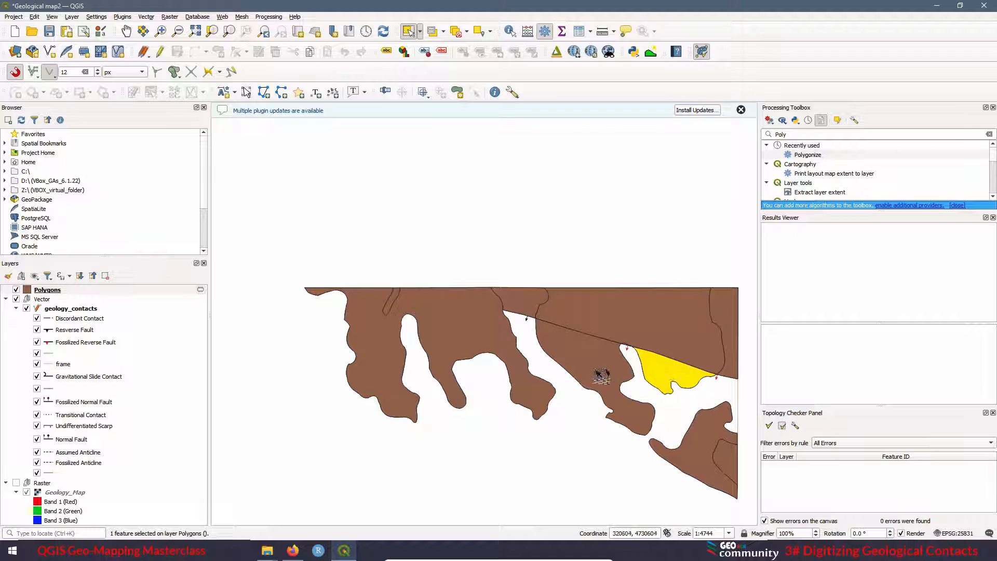
pyautogui.click(599, 372)
pyautogui.click(705, 325)
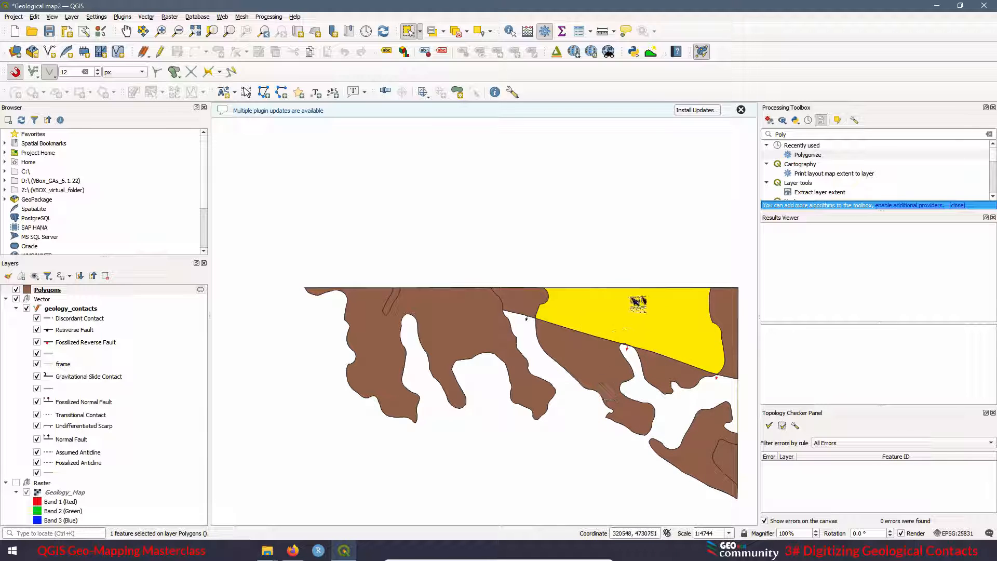
# Select the polygon south of the anticline and the small one along the northern frame to examine their extents.
pyautogui.click(630, 383)
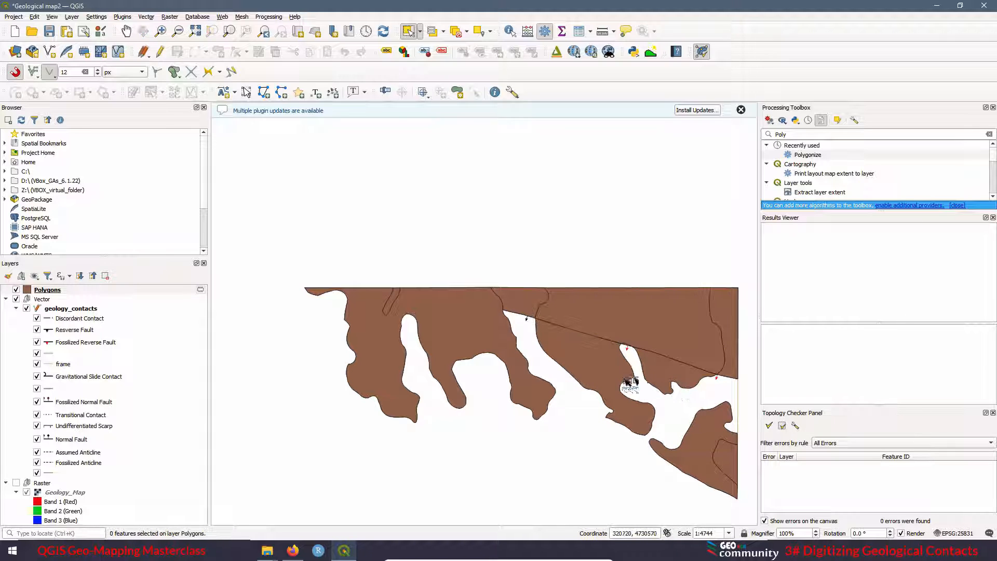
pyautogui.click(597, 374)
pyautogui.click(528, 307)
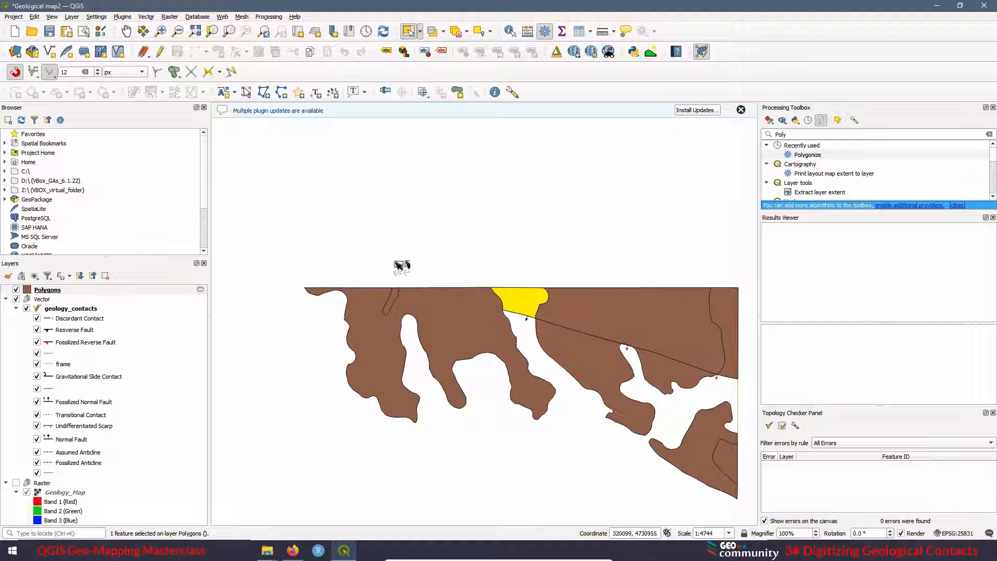
# Show the Raster group and toggle the Polygons layer to compare the generated polygons with the units on the scanned map.
pyautogui.click(16, 483)
pyautogui.click(16, 290)
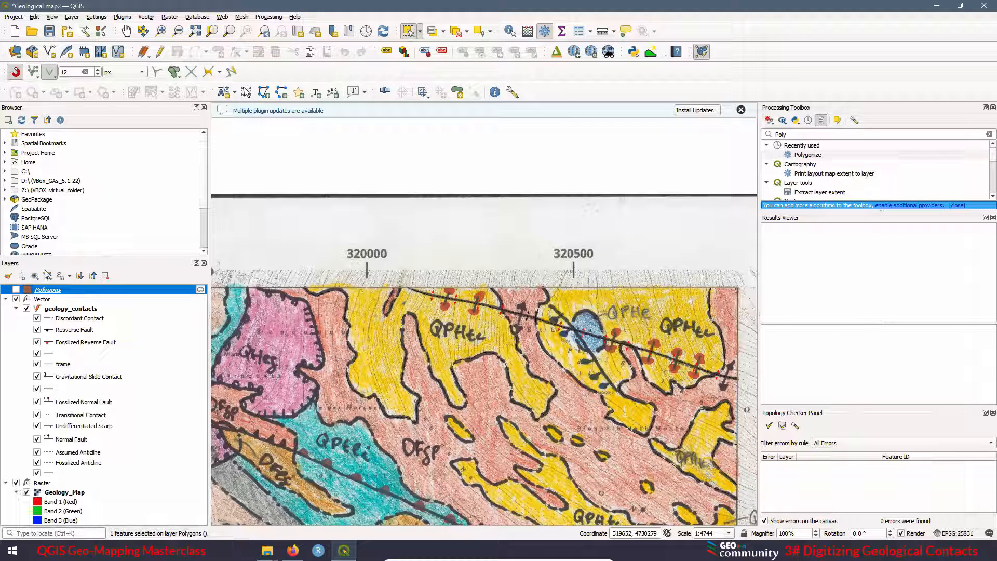
pyautogui.click(16, 292)
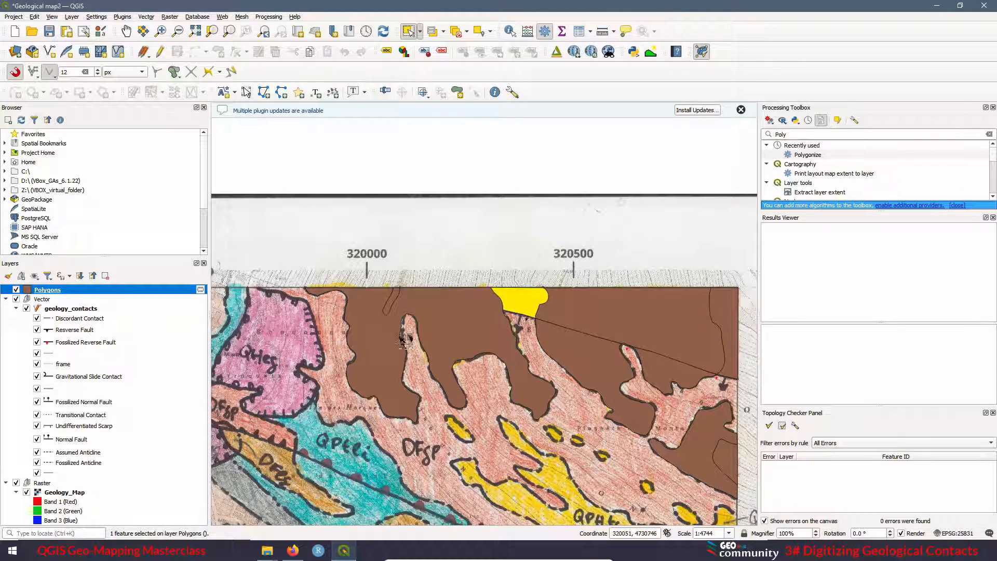
pyautogui.click(446, 315)
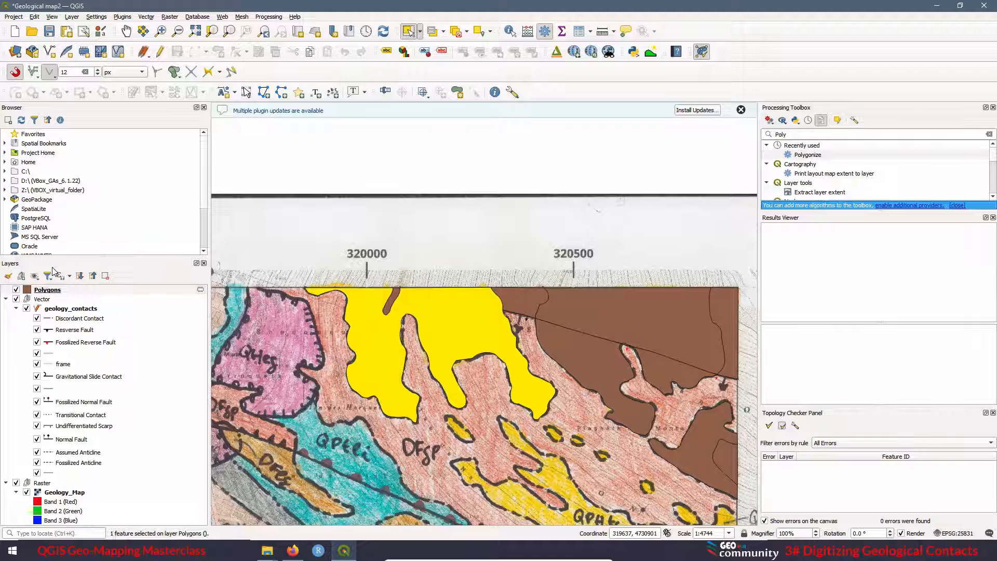
pyautogui.click(16, 290)
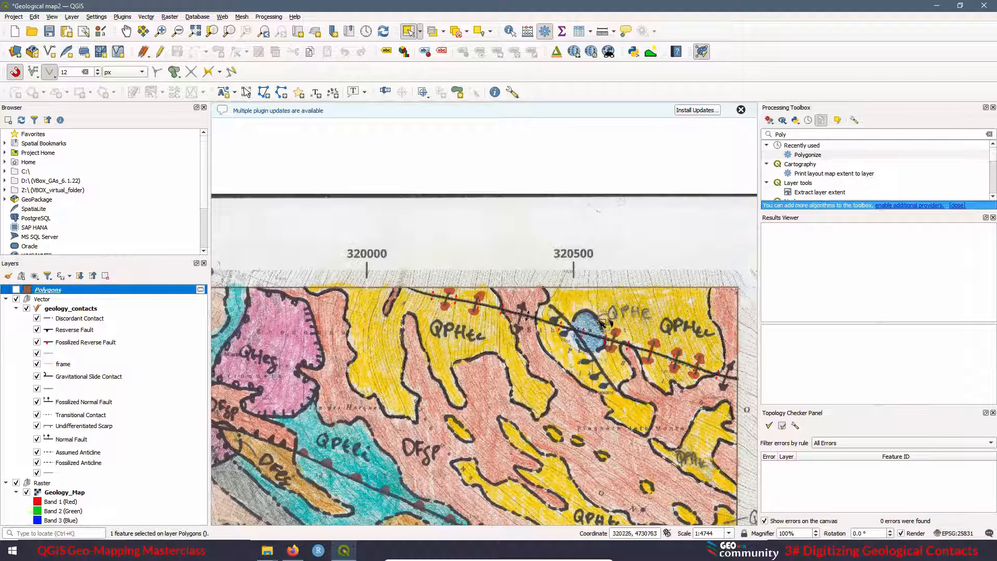
pyautogui.click(584, 298)
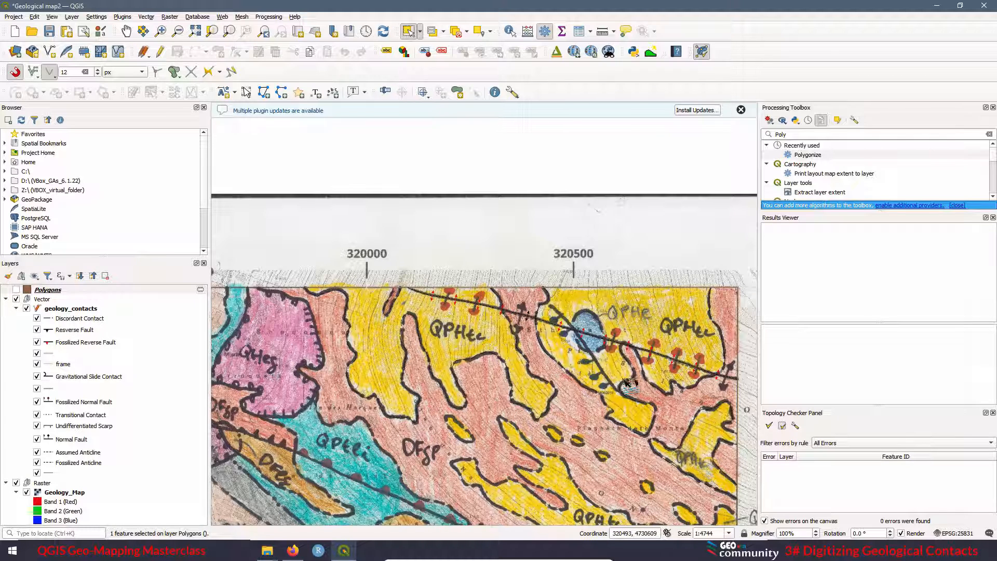
# With the Raster group hidden and Polygons shown, select the eastern polygons split by the anticline one by one, and show the raster again.
pyautogui.click(16, 483)
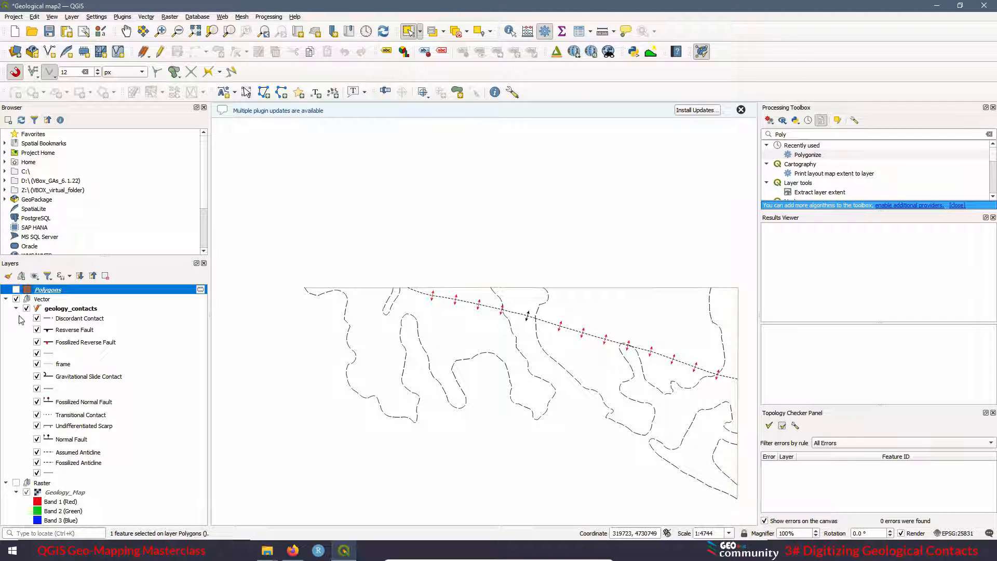
pyautogui.click(16, 289)
pyautogui.click(675, 382)
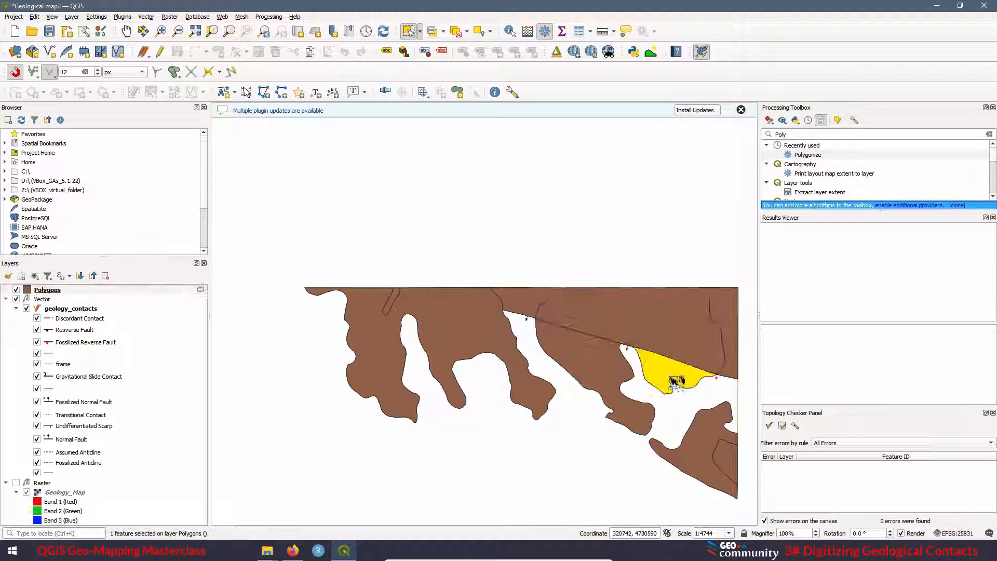
pyautogui.click(603, 370)
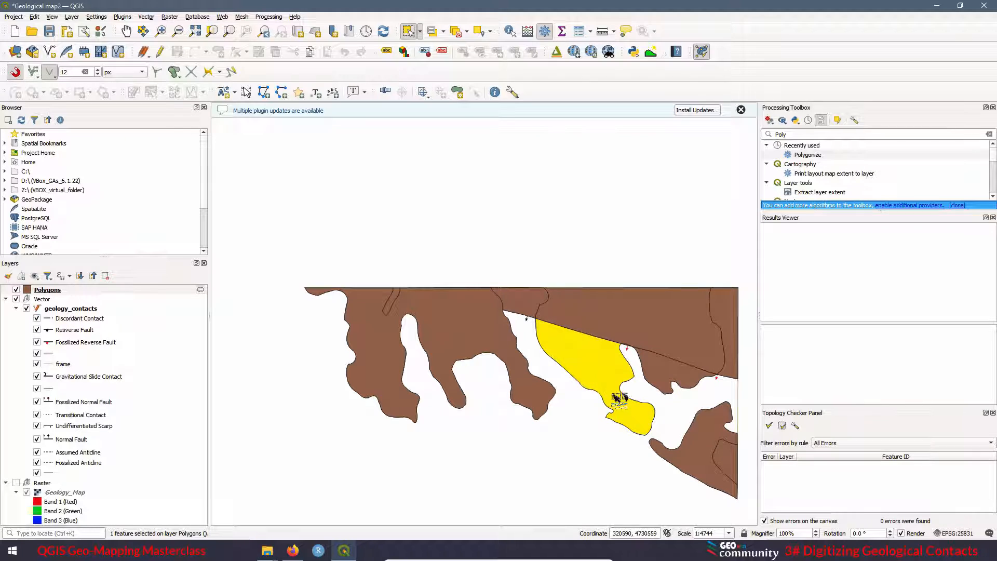
pyautogui.click(730, 338)
pyautogui.click(688, 346)
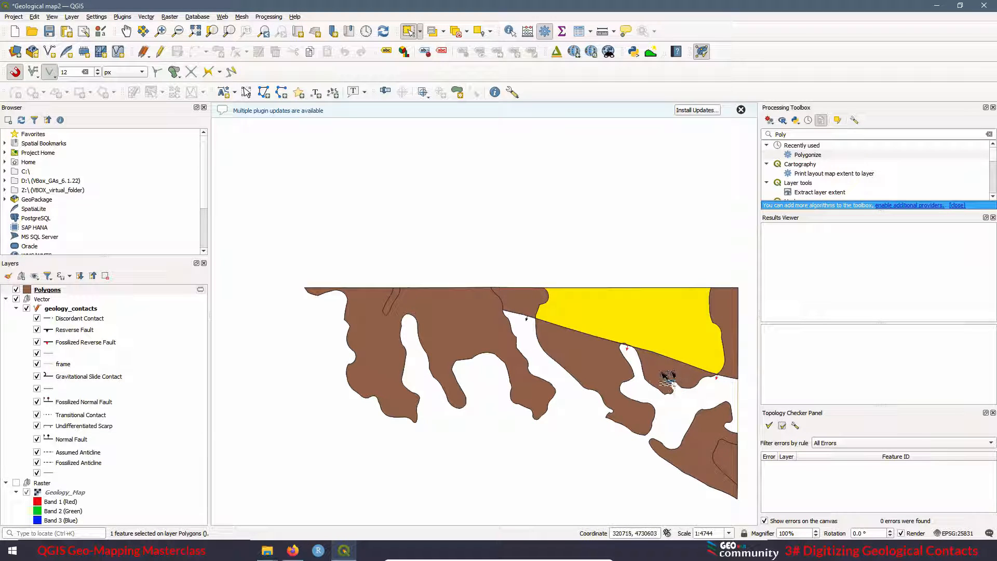
pyautogui.click(664, 374)
pyautogui.click(17, 483)
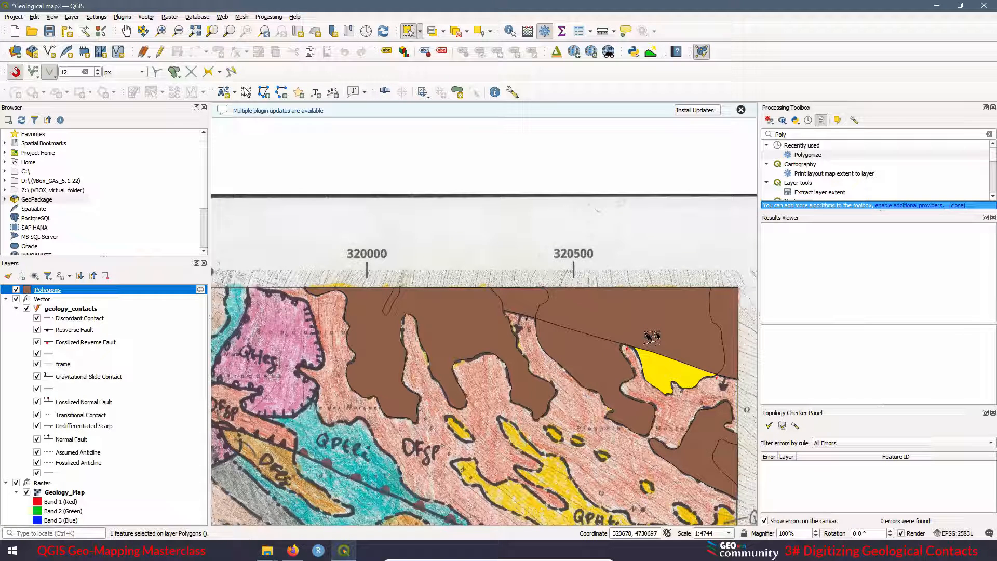
pyautogui.click(30, 202)
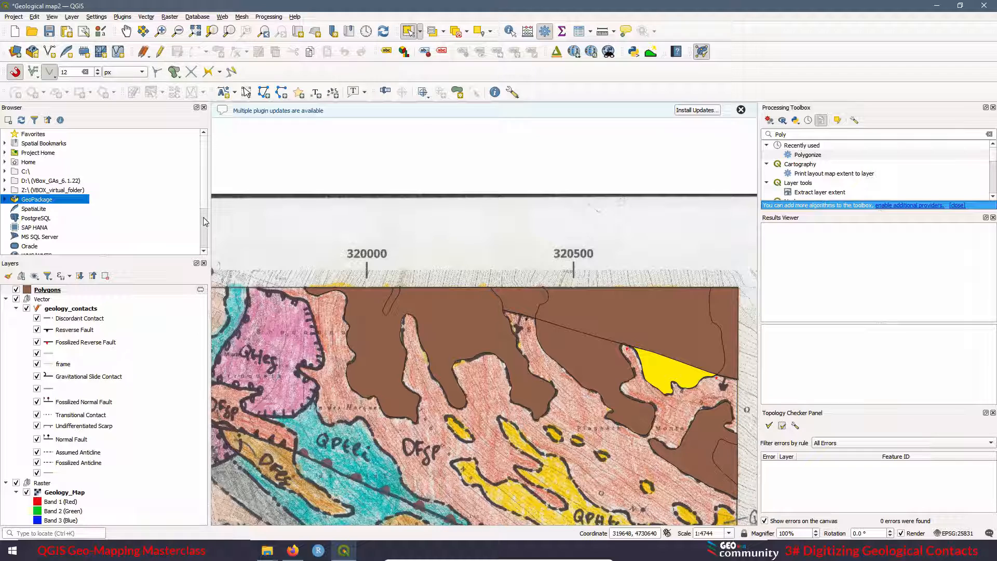
pyautogui.click(147, 17)
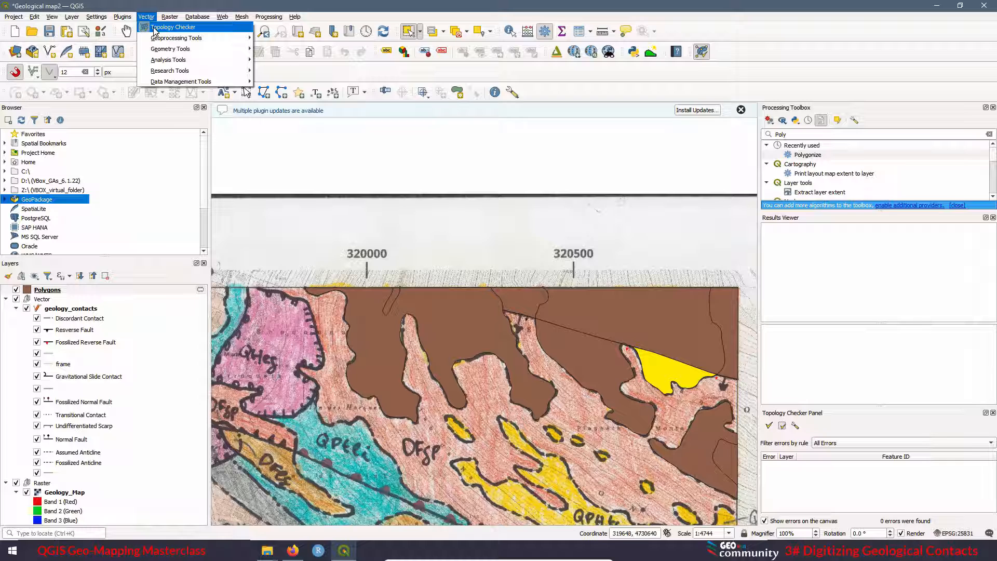
pyautogui.click(435, 9)
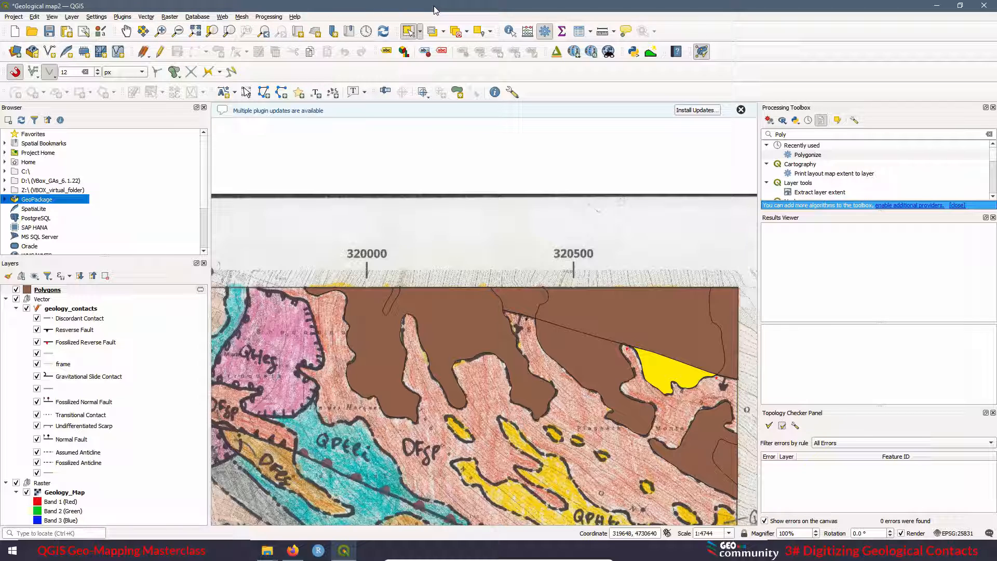